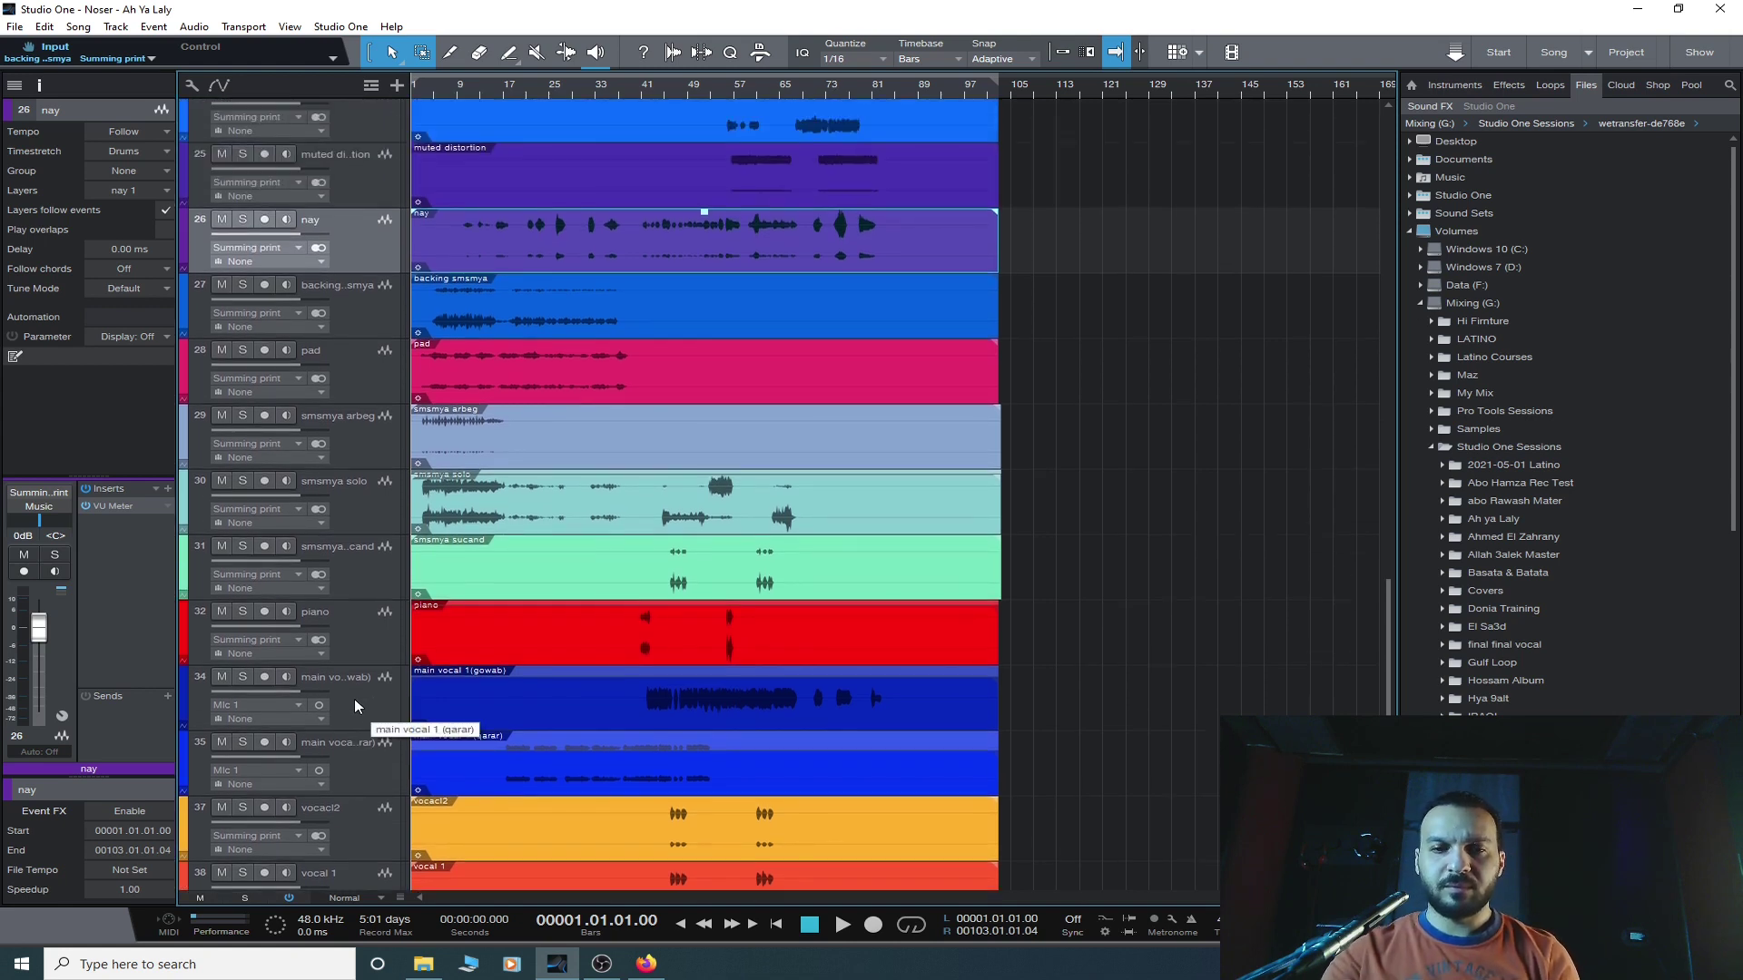
- Start playback and color all drum and percussion tracks, from kik through clavin, golden yellow
key("space")
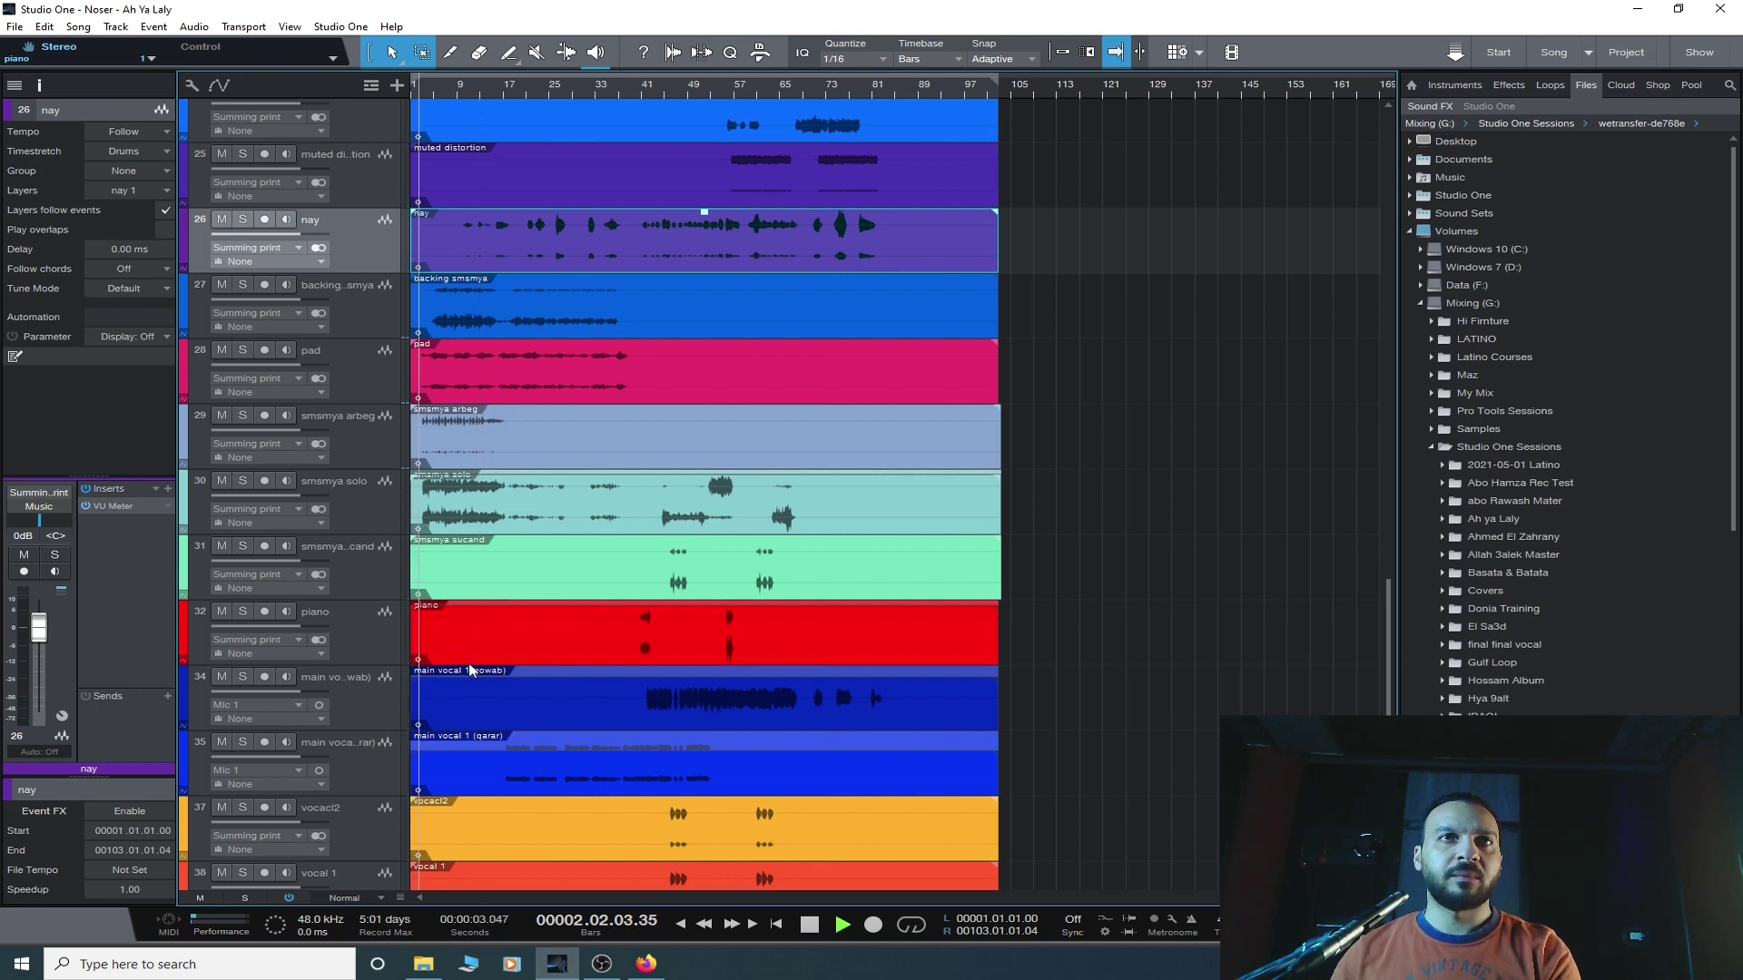
scroll(468, 667, "up", 5)
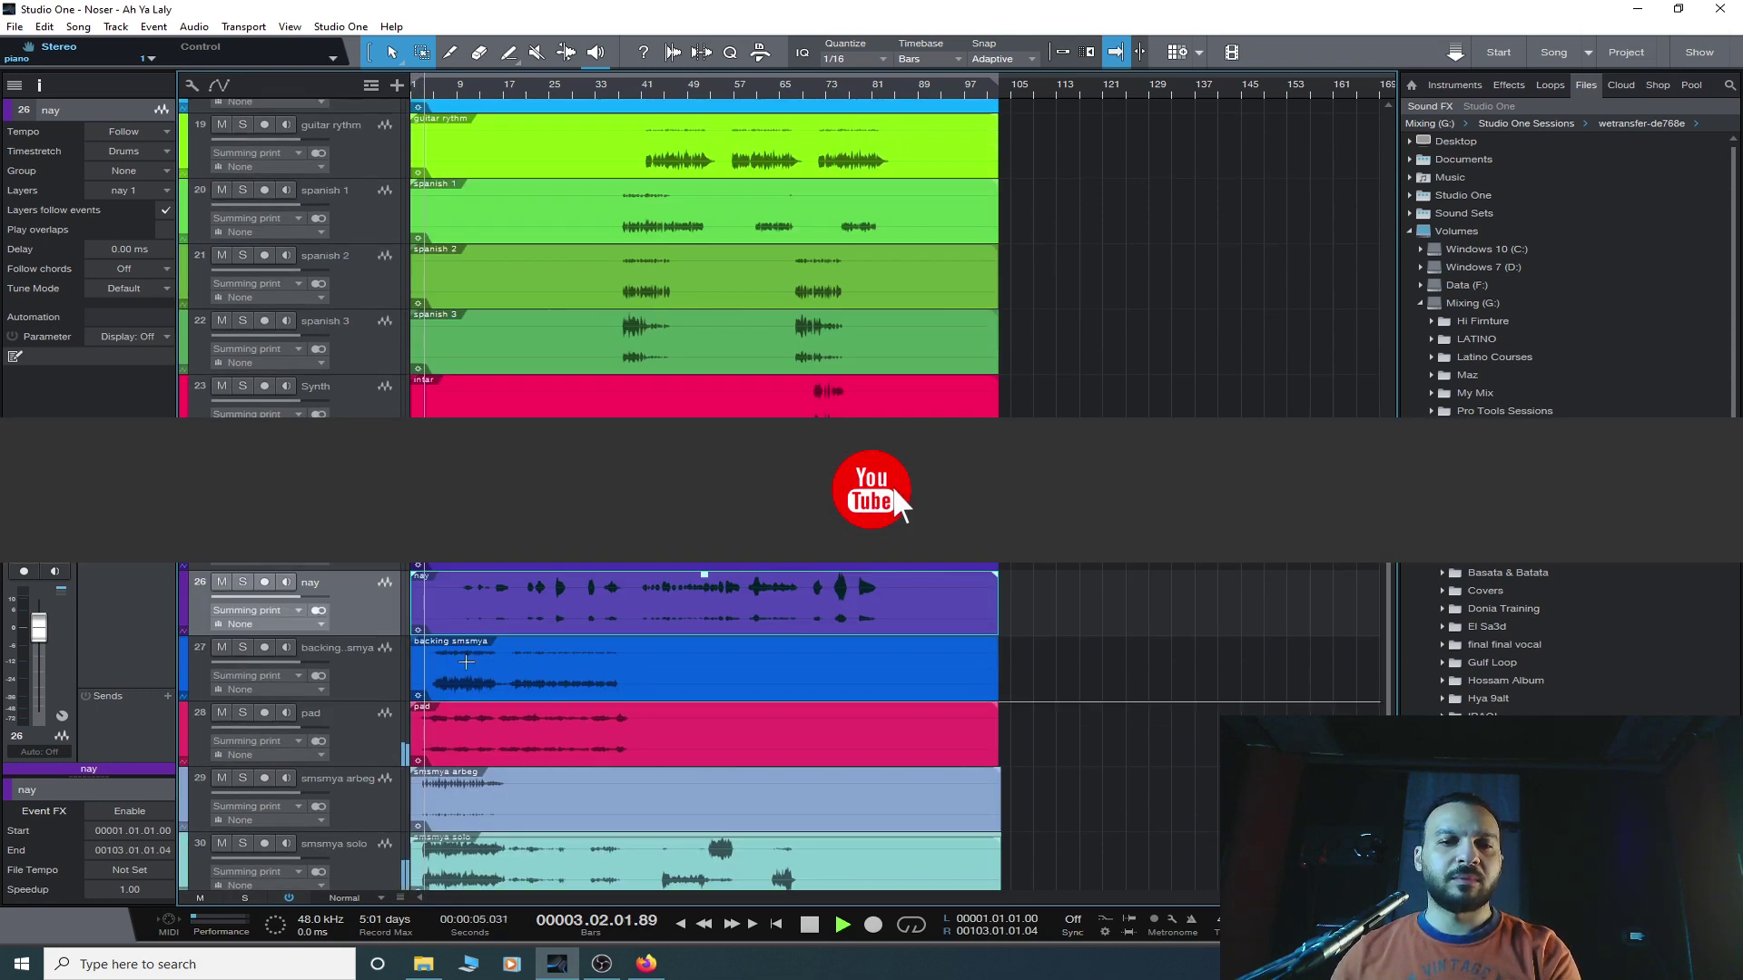
scroll(463, 661, "up", 15)
left_click(360, 135)
scroll(379, 577, "down", 5)
scroll(378, 578, "down", 3)
left_click(372, 535)
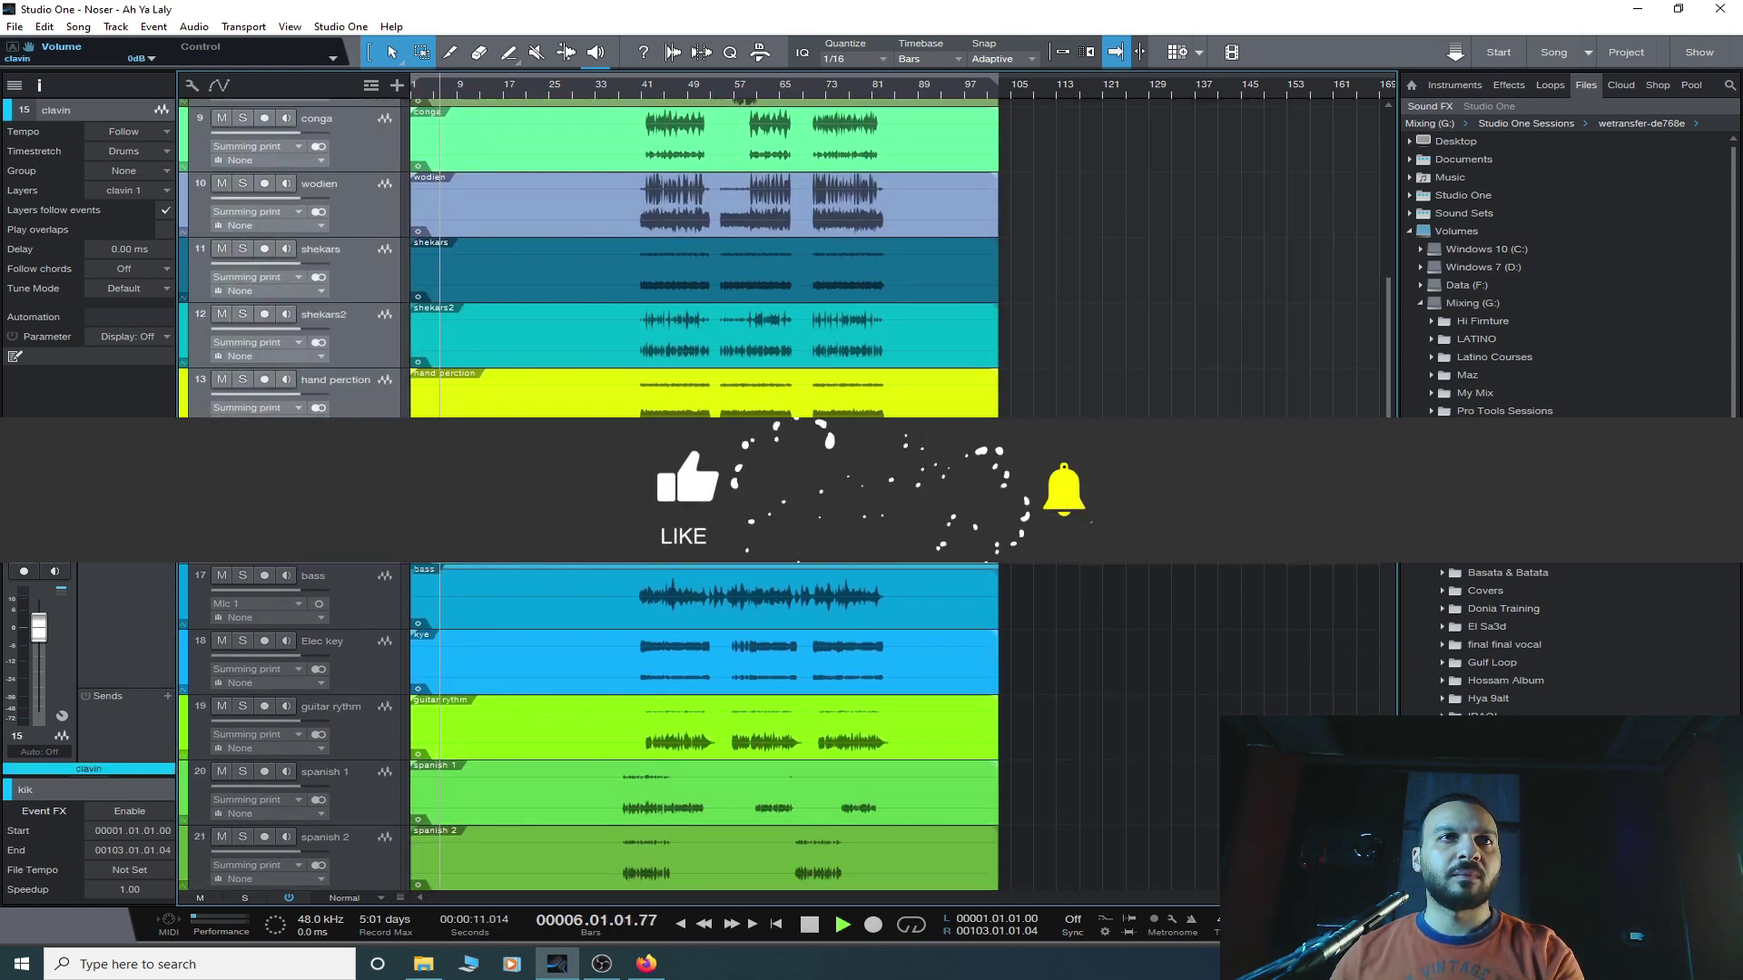
left_click(185, 516)
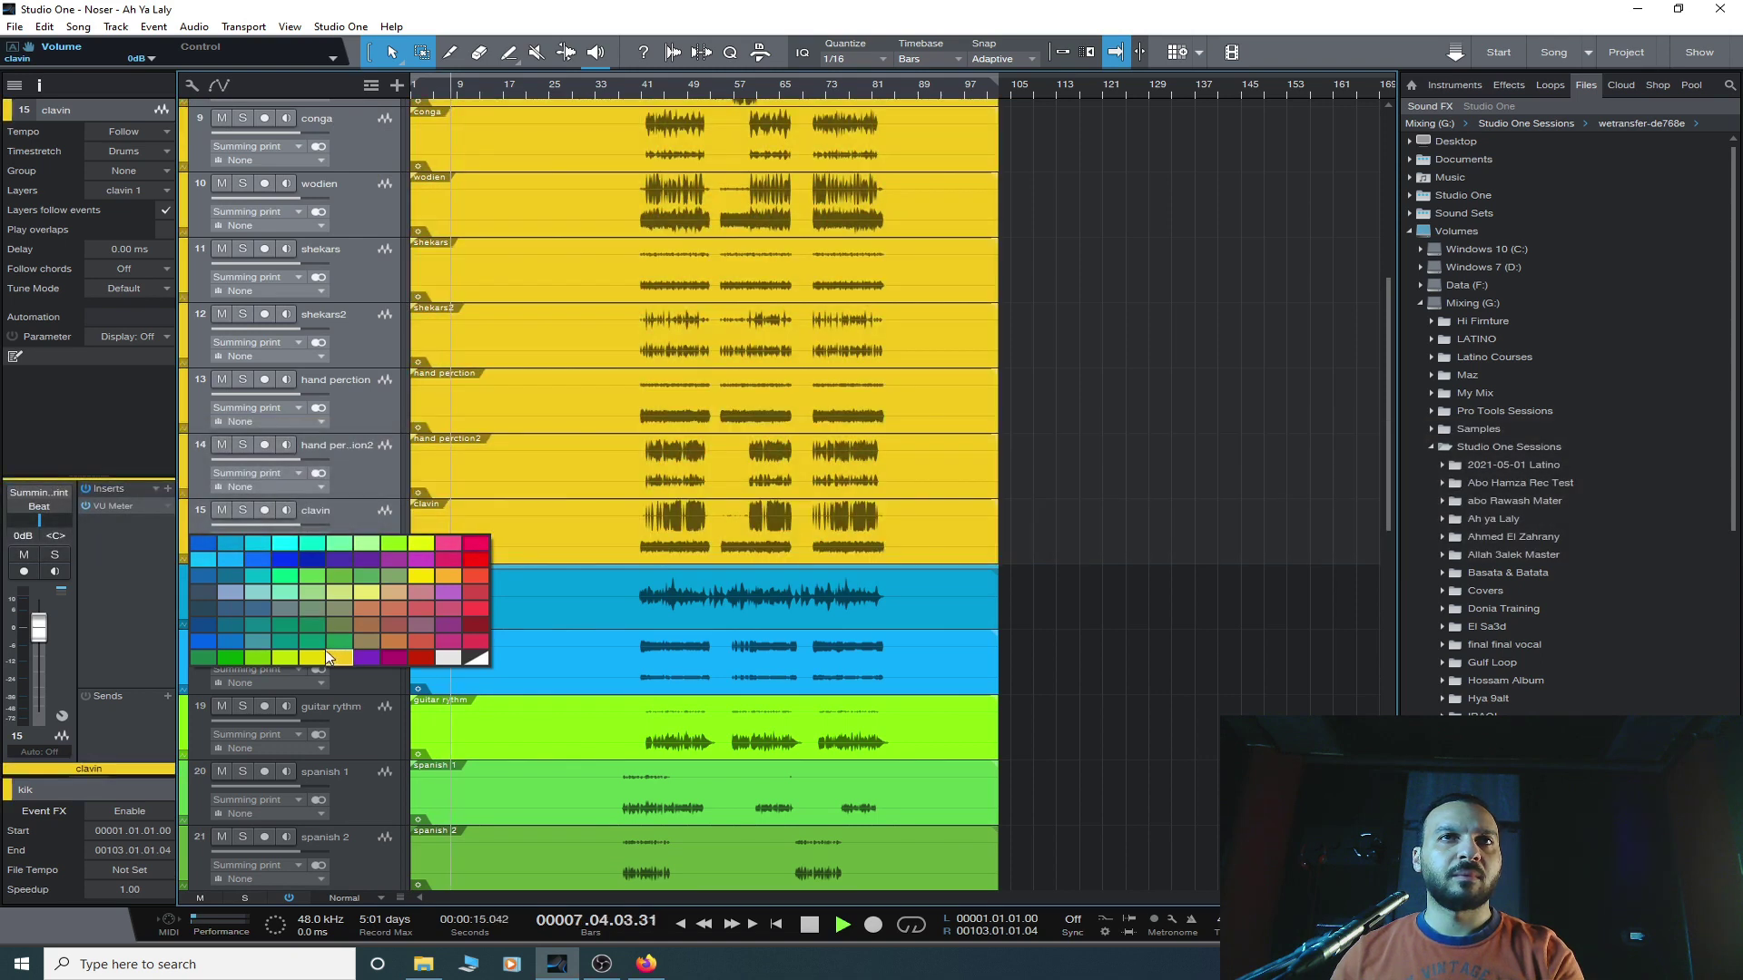
left_click(330, 657)
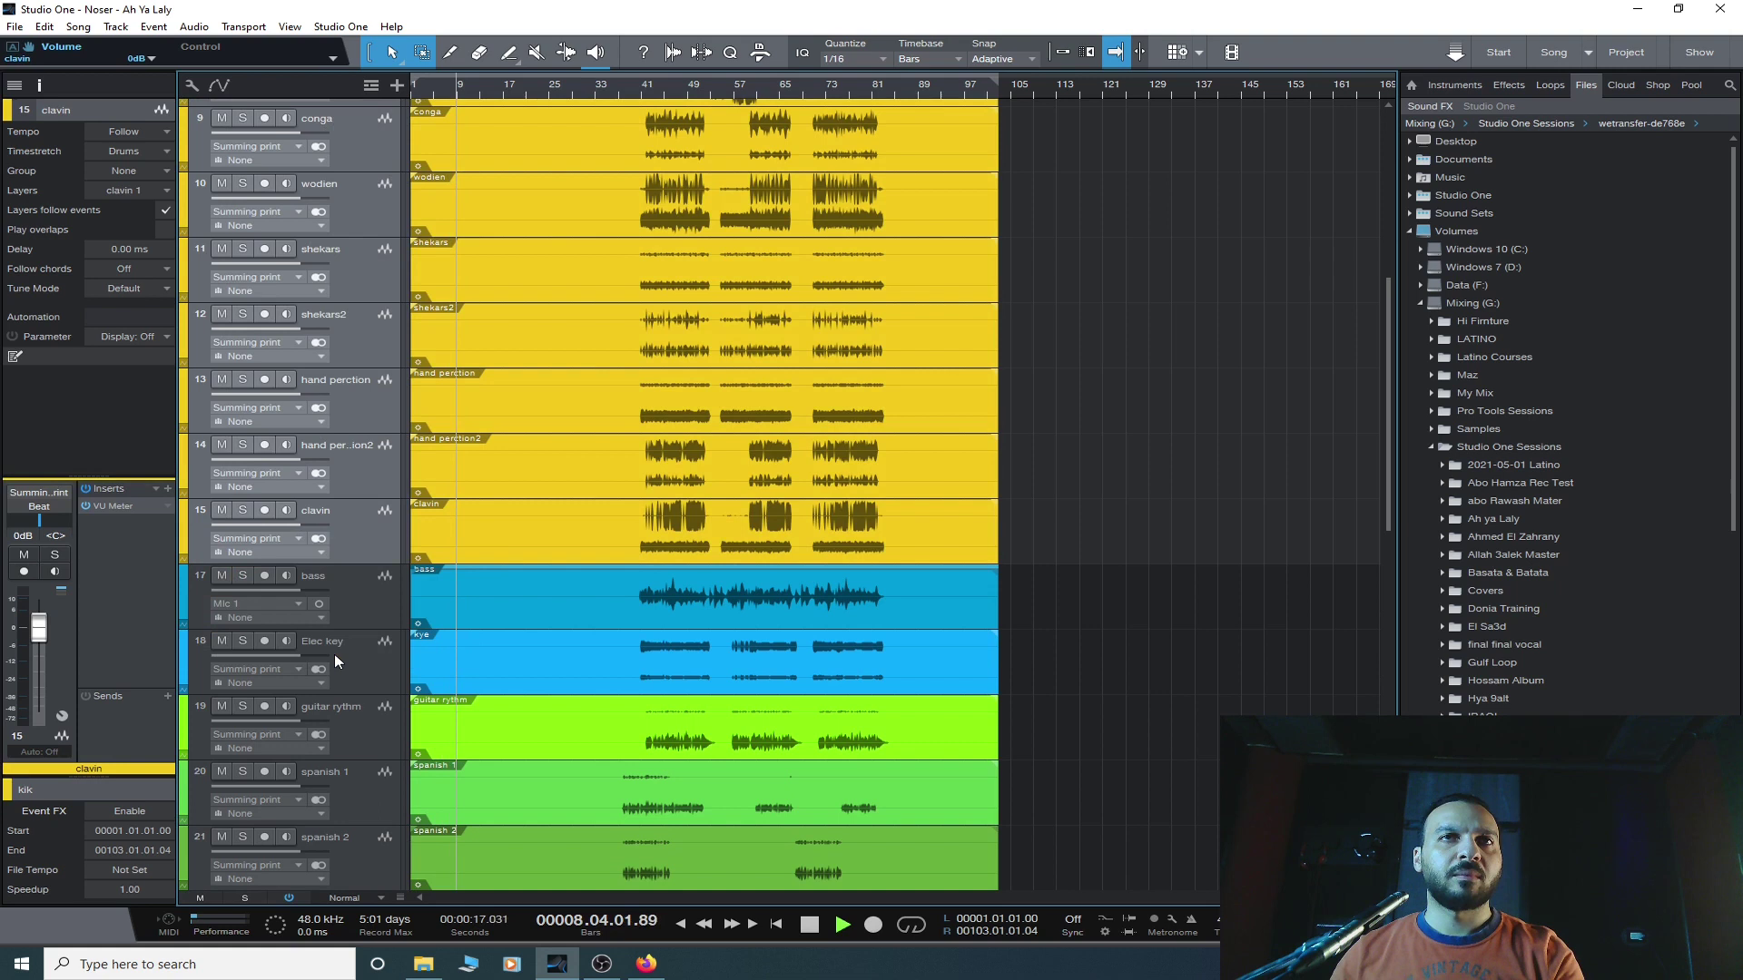
- Color all the music tracks, from bass through piano, green
left_click(359, 602)
scroll(359, 602, "down", 6)
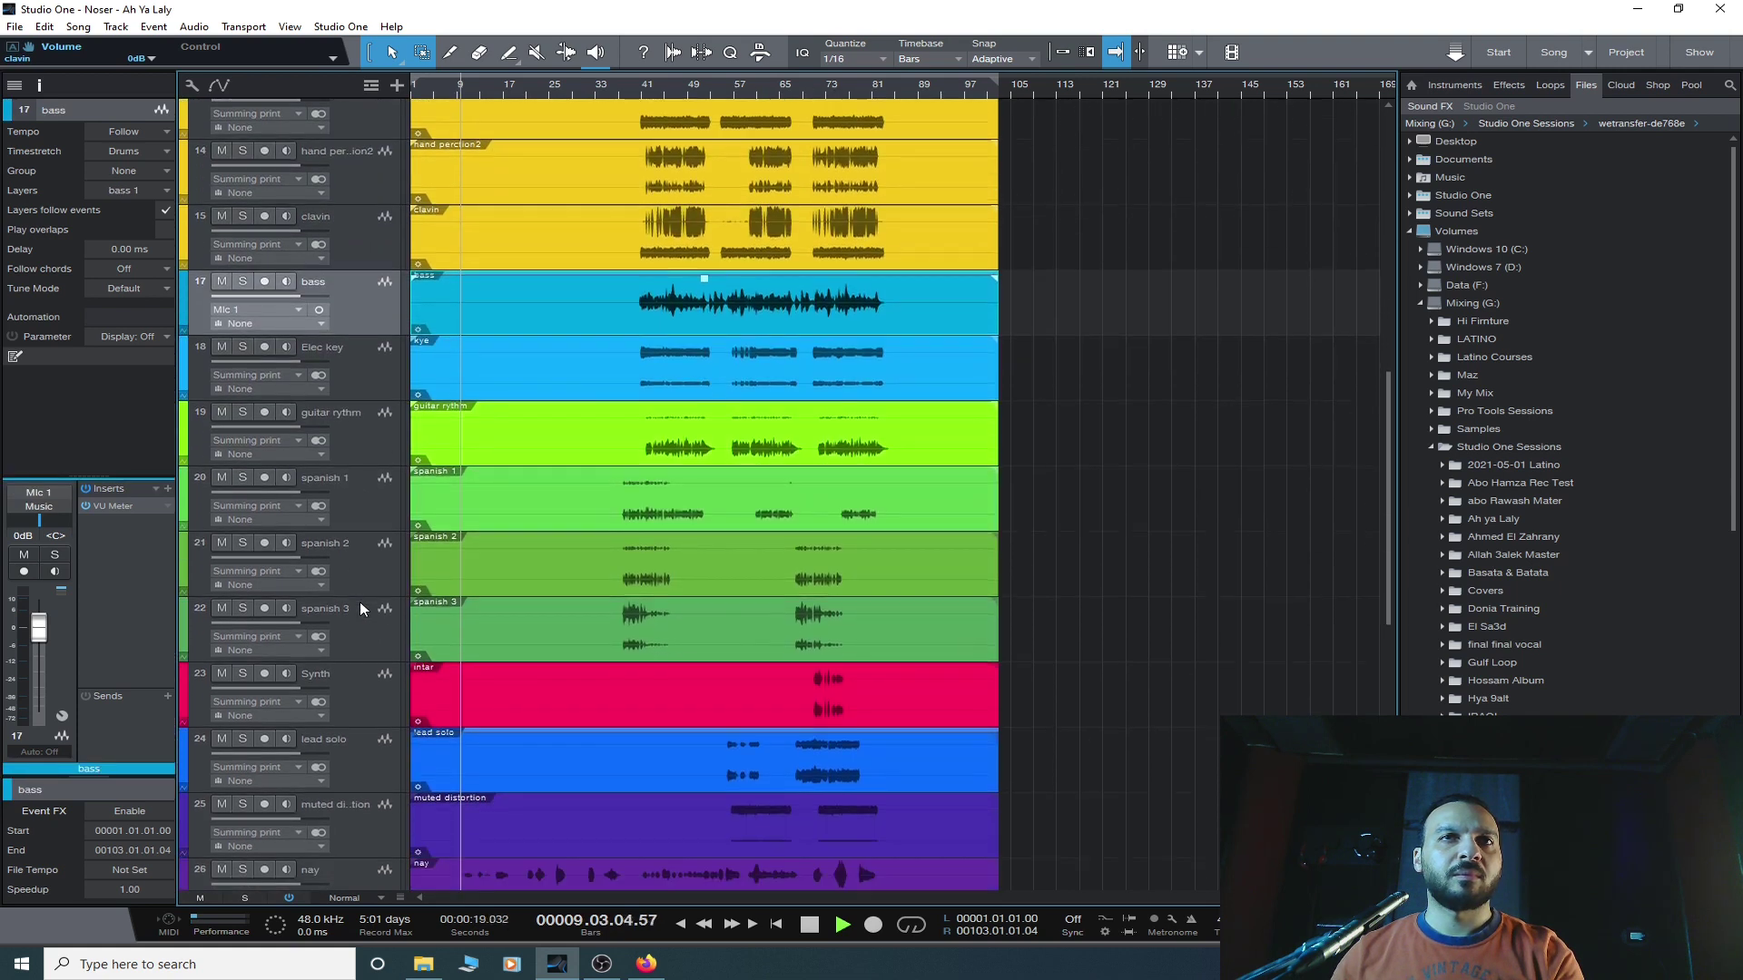
scroll(360, 602, "down", 7)
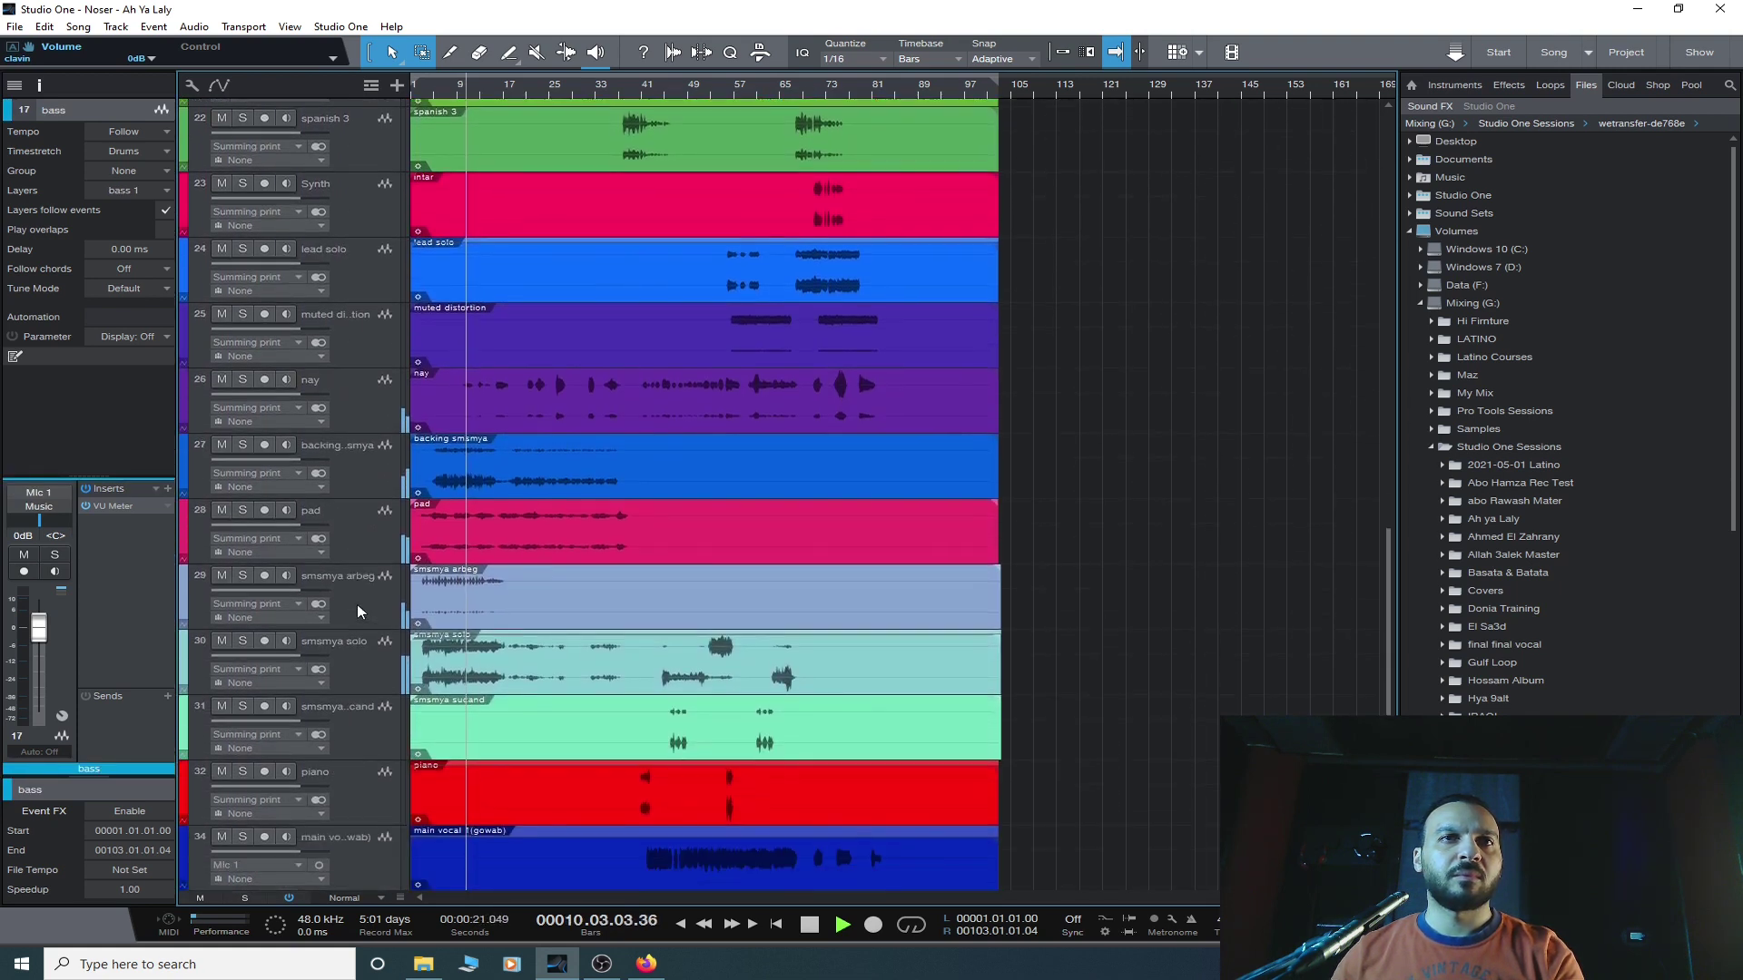
scroll(357, 603, "down", 3)
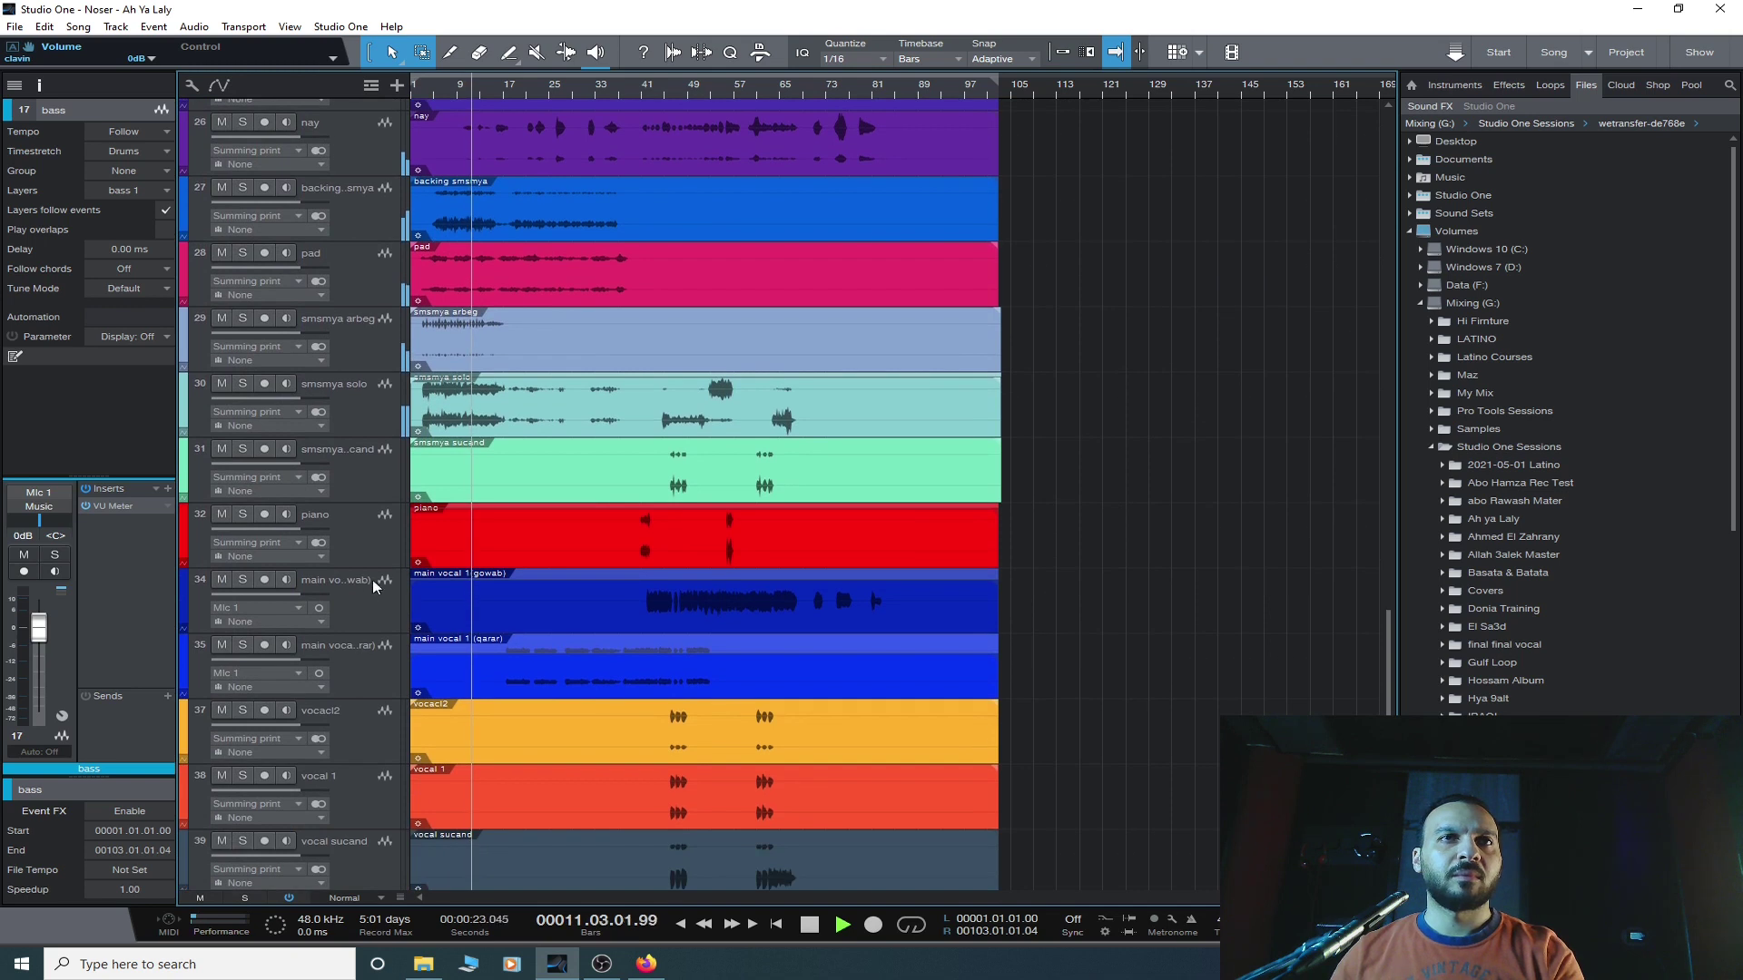
left_click(377, 552)
left_click(198, 555)
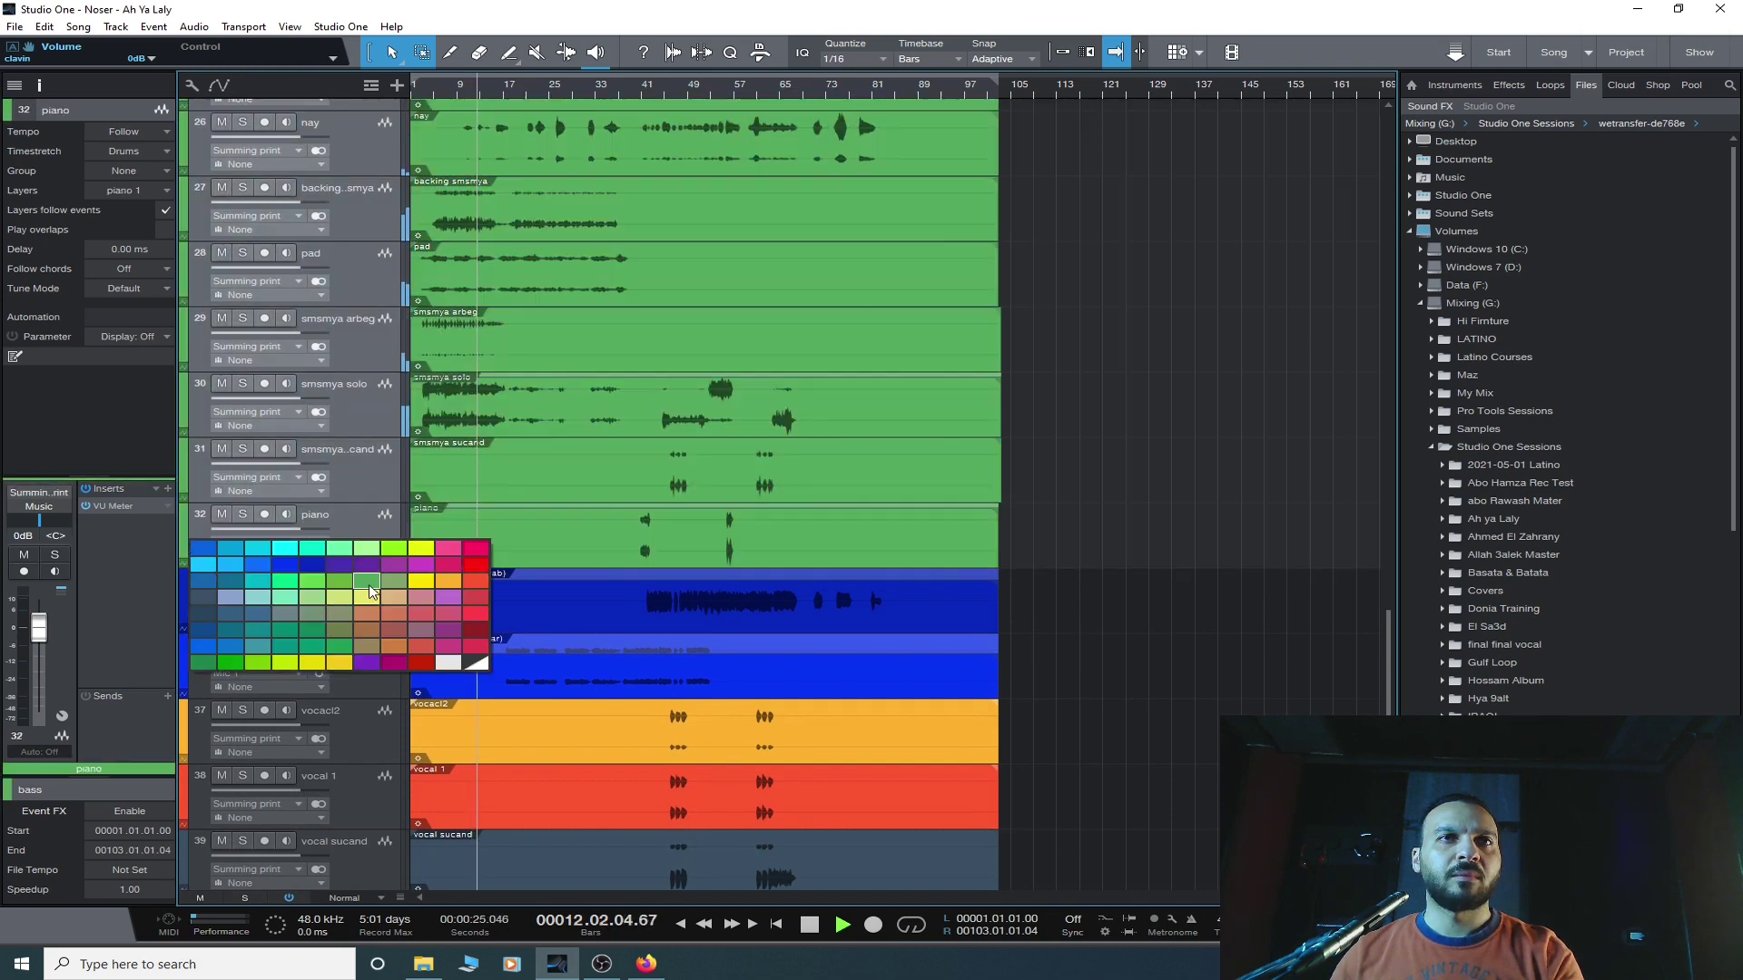
left_click(370, 591)
- Color the two lead vocal tracks, main vocal 1 (gowab) and main vocal 1 (qarar), dark red
left_click(373, 603)
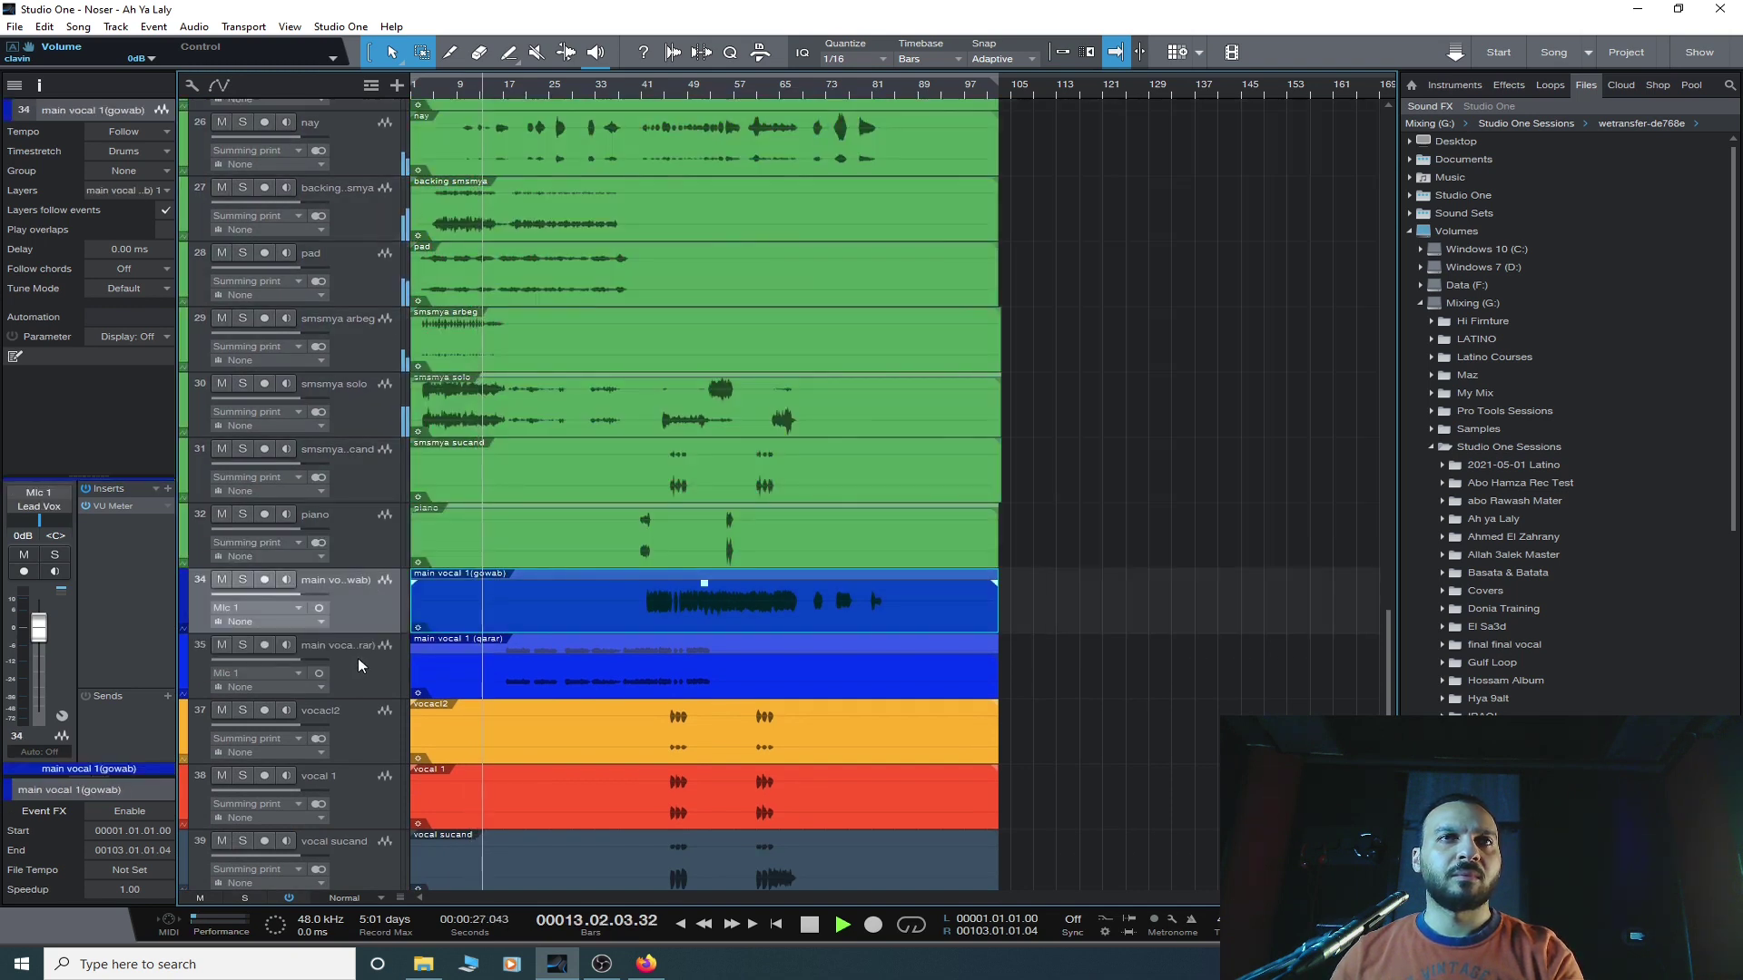
left_click(358, 657, "shift")
left_click(184, 592)
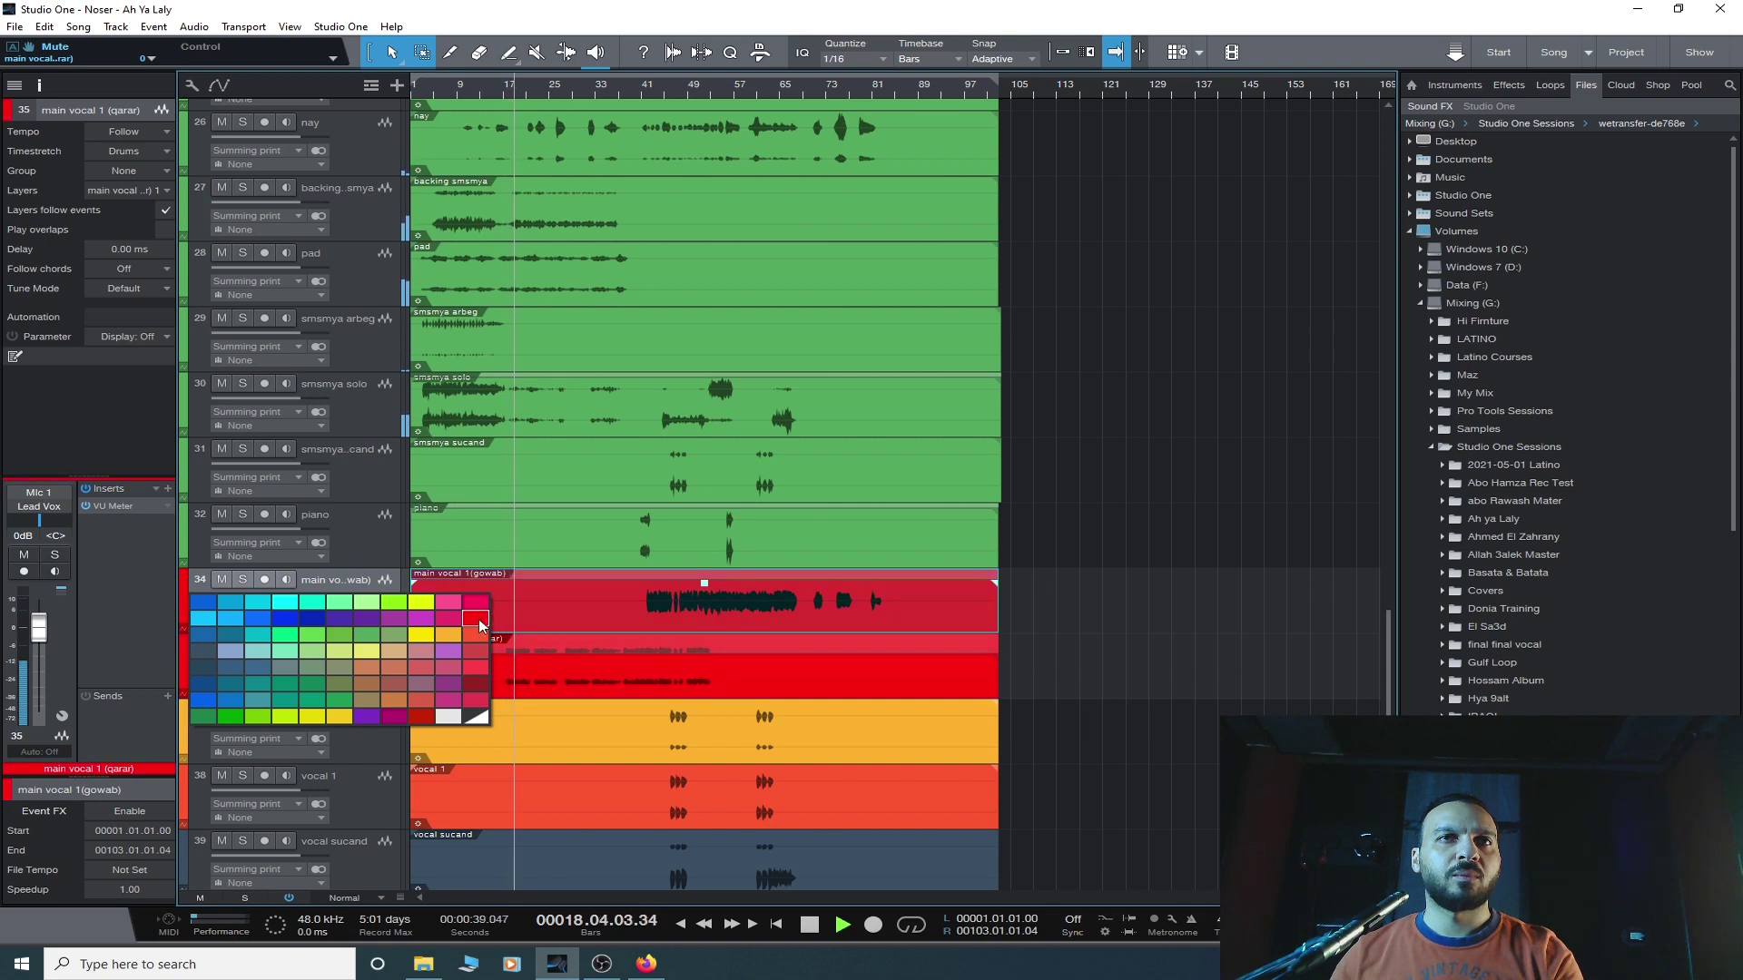
left_click(471, 679)
- Color the vocacl2, vocal 1 and vocal sucand tracks magenta, and stop playback
scroll(372, 662, "down", 1)
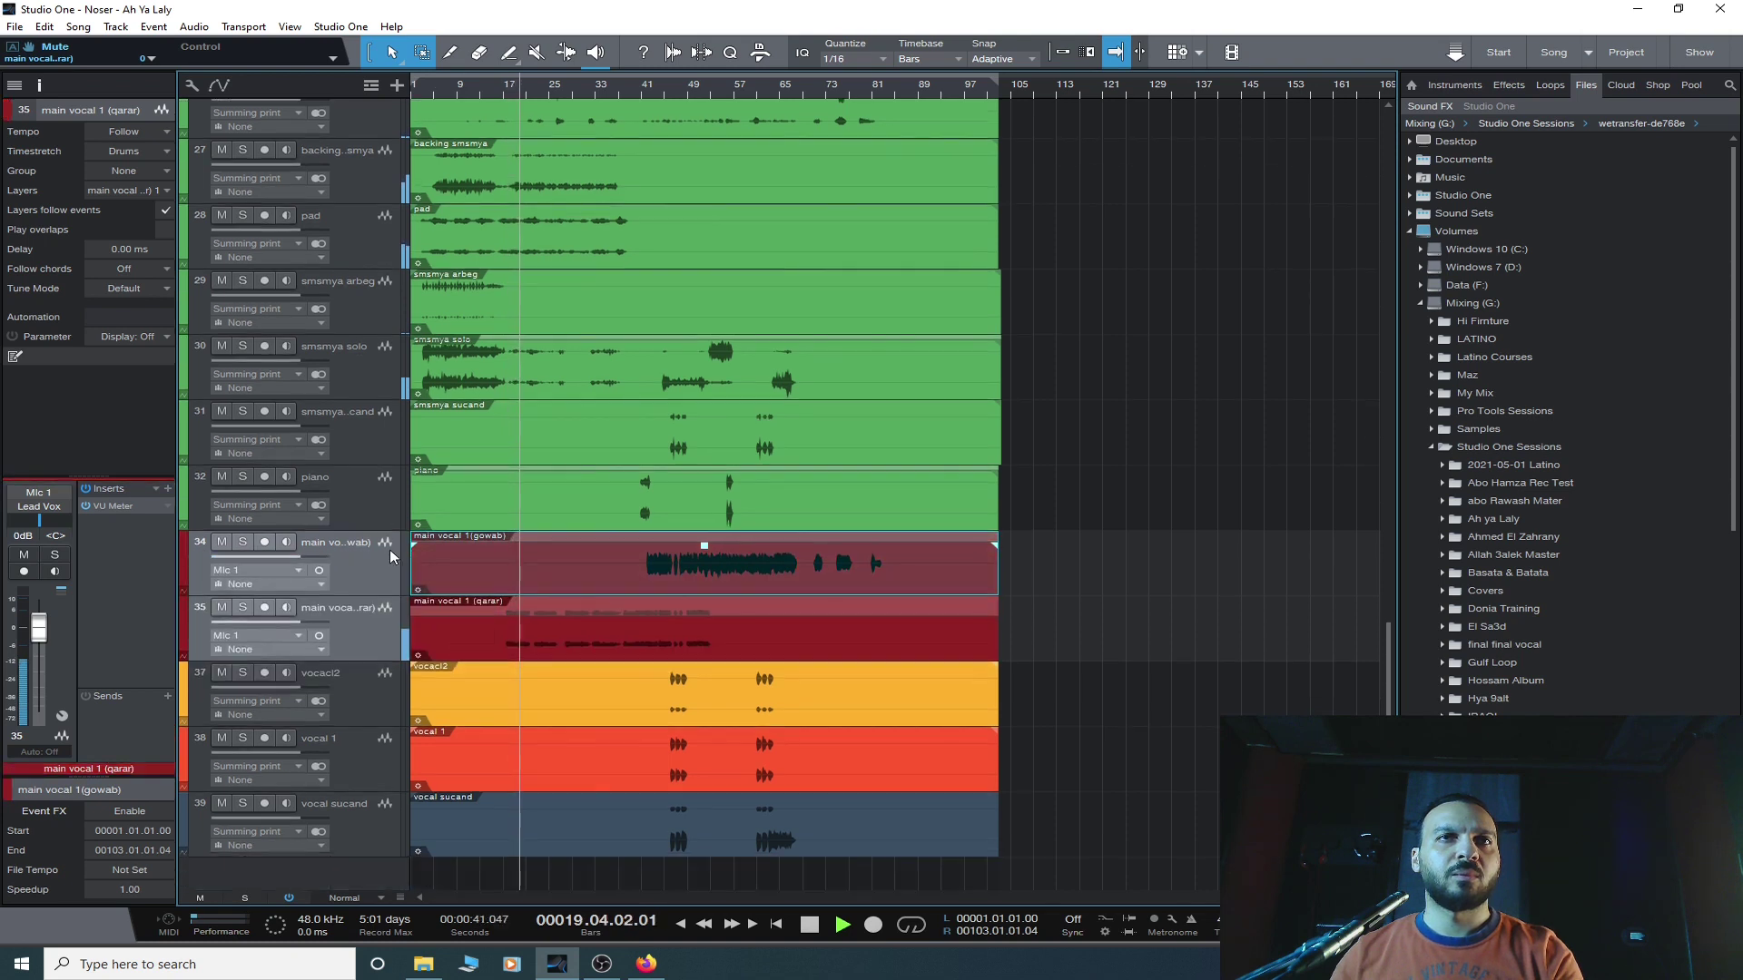
left_click(364, 693)
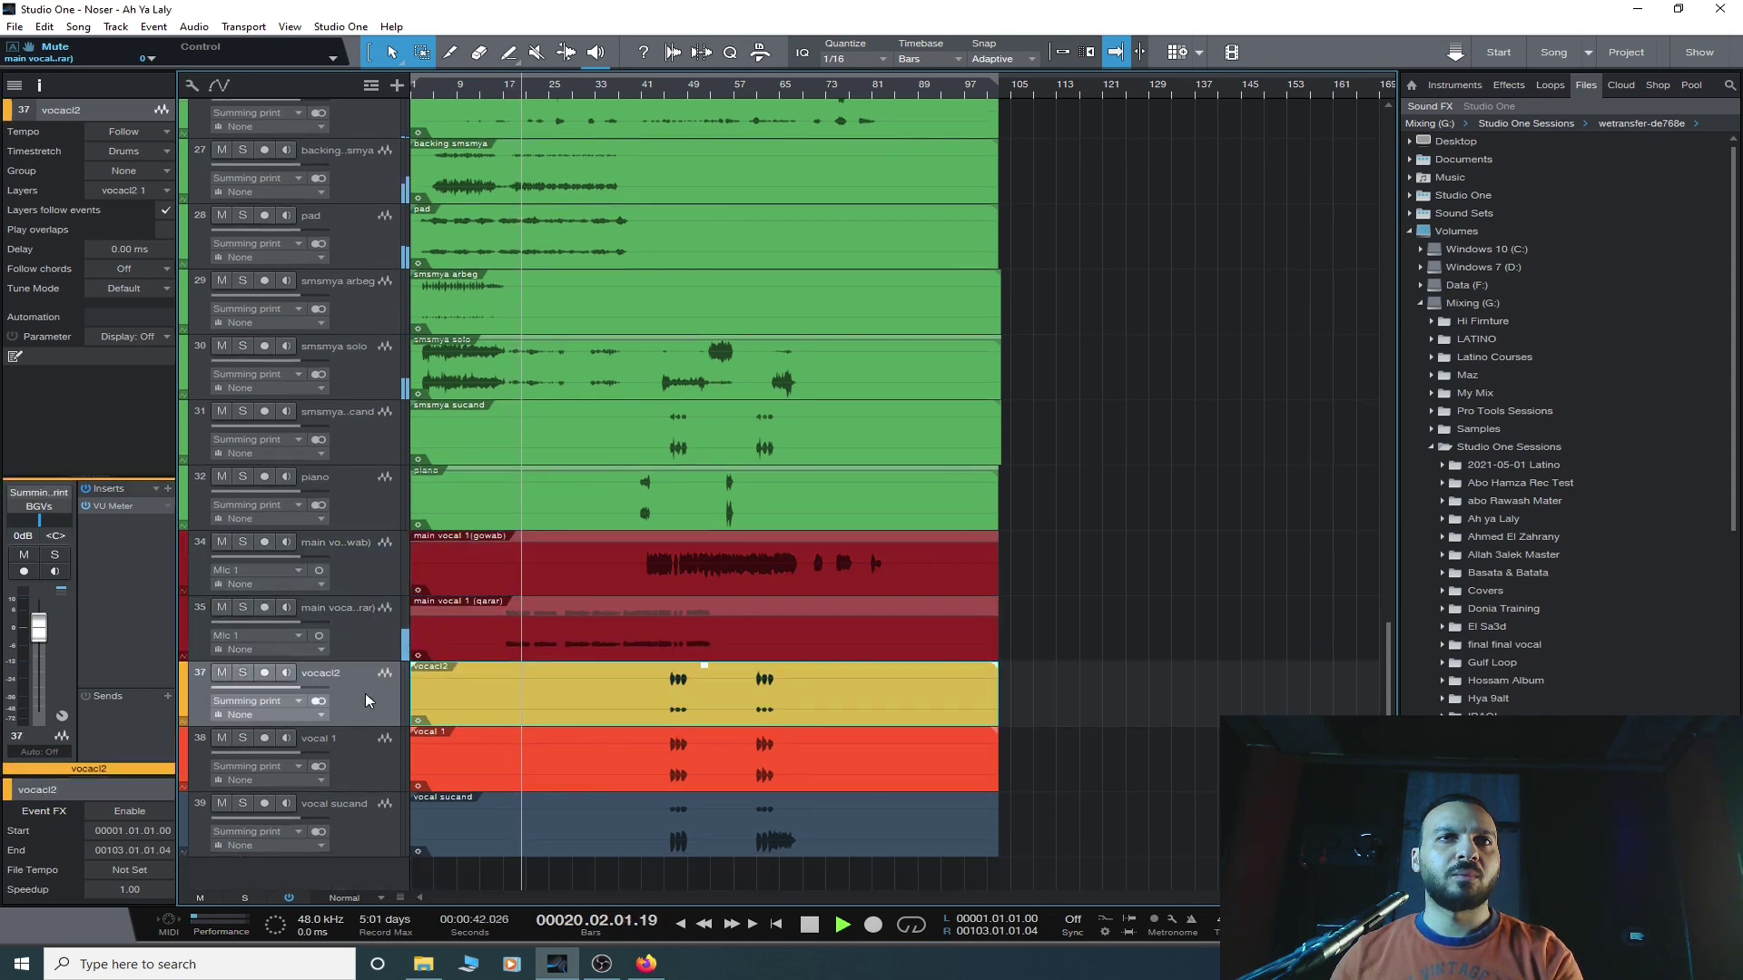
left_click(352, 835, "shift")
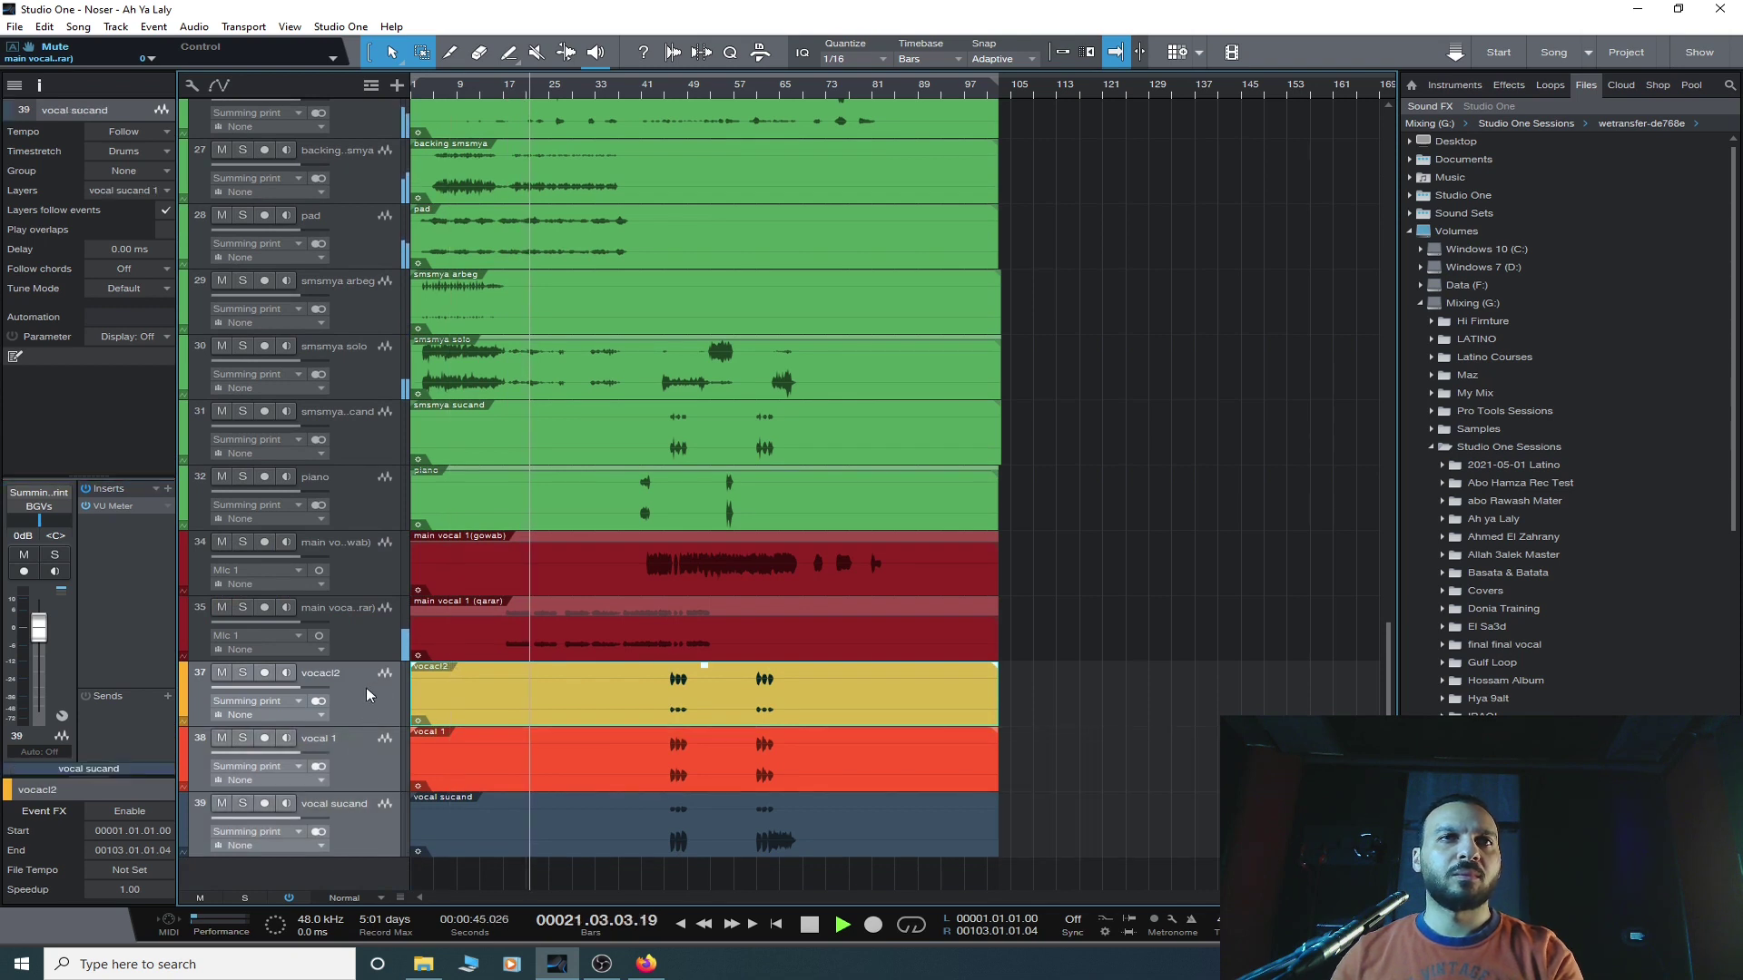
left_click(185, 692)
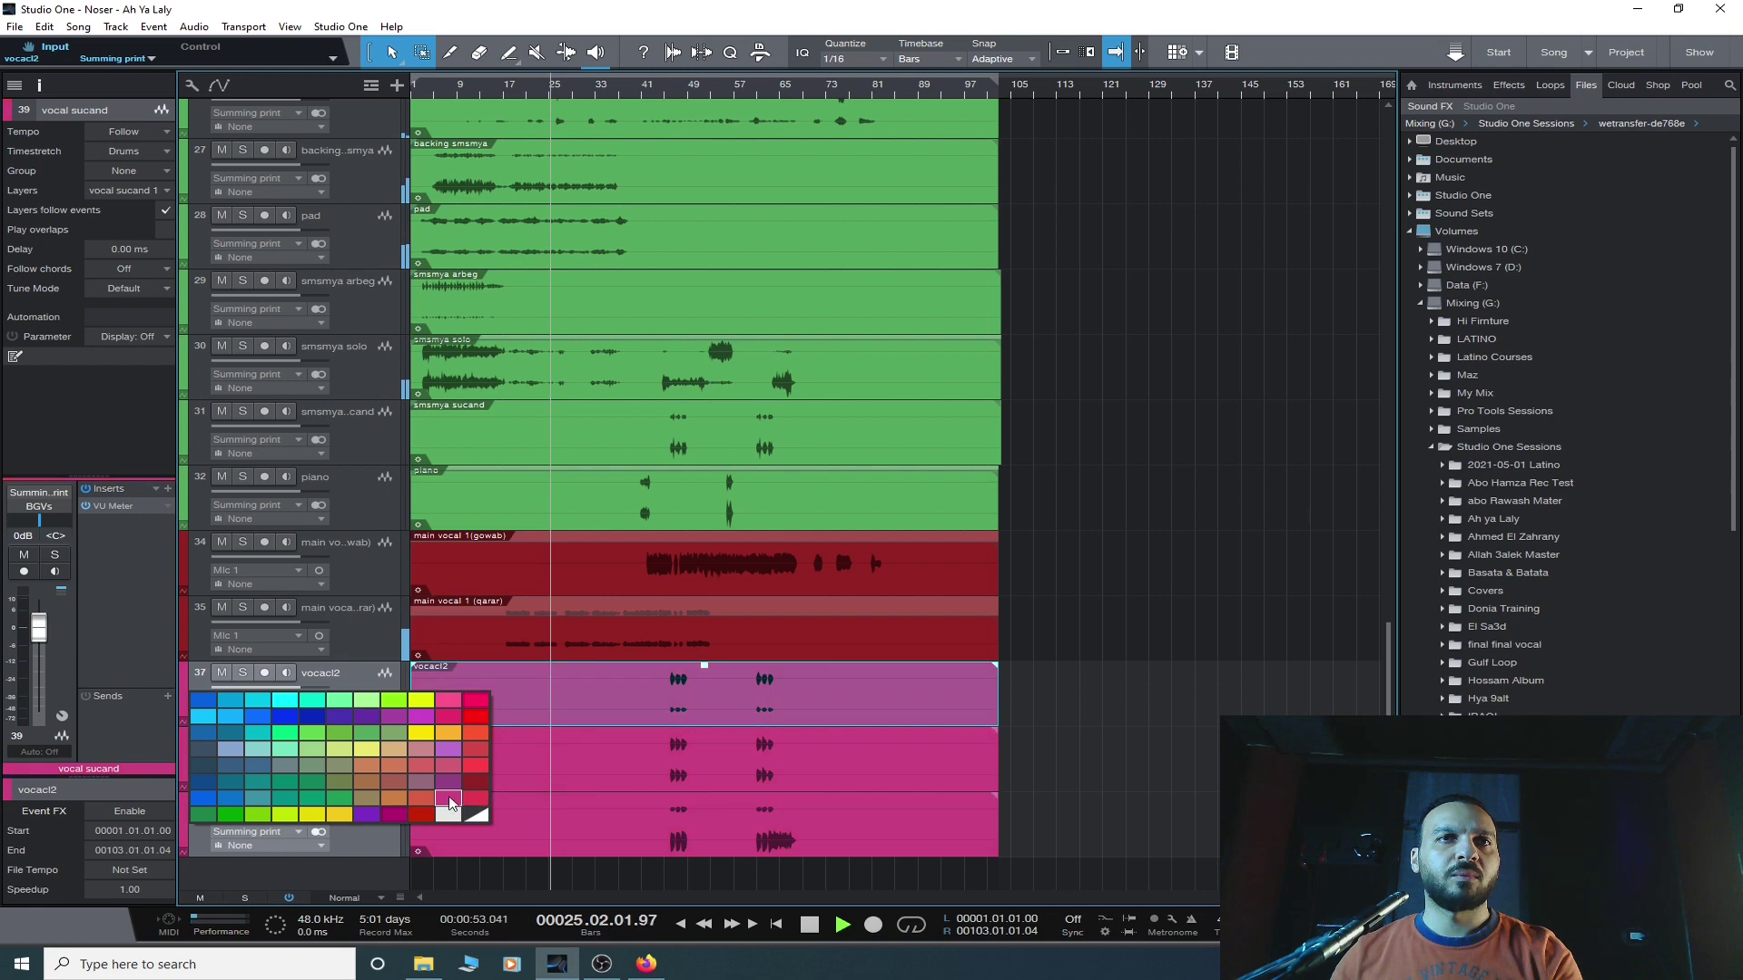
left_click(449, 801)
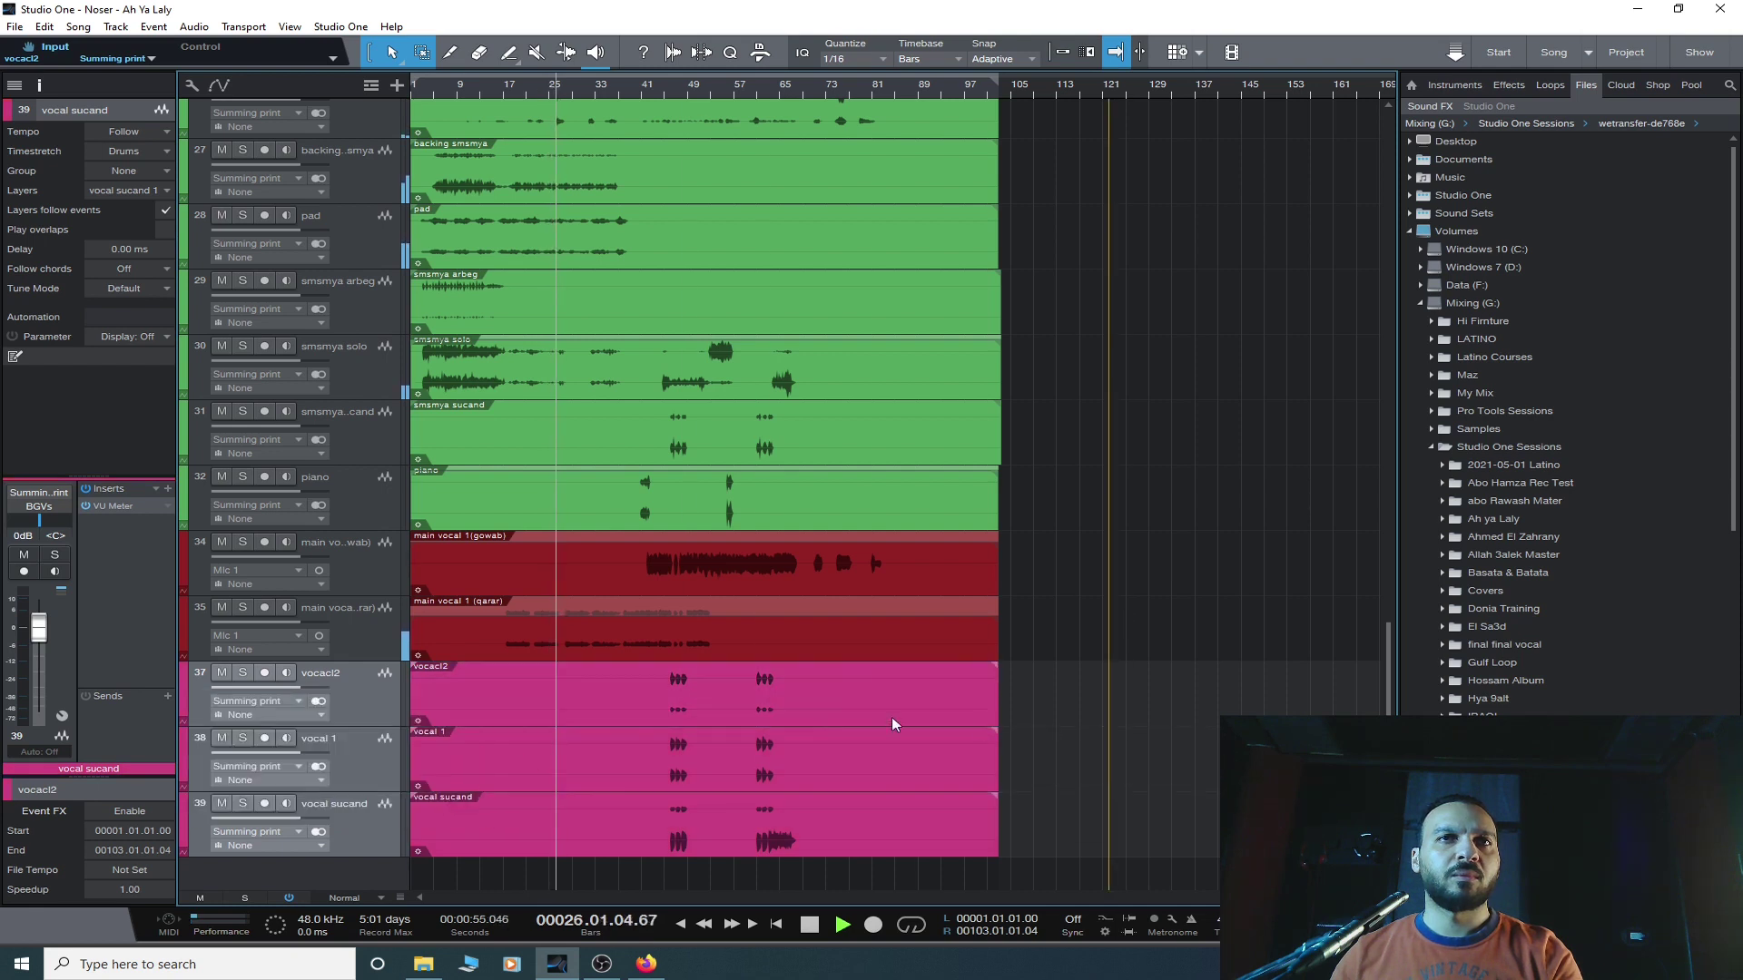
scroll(527, 674, "up", 15)
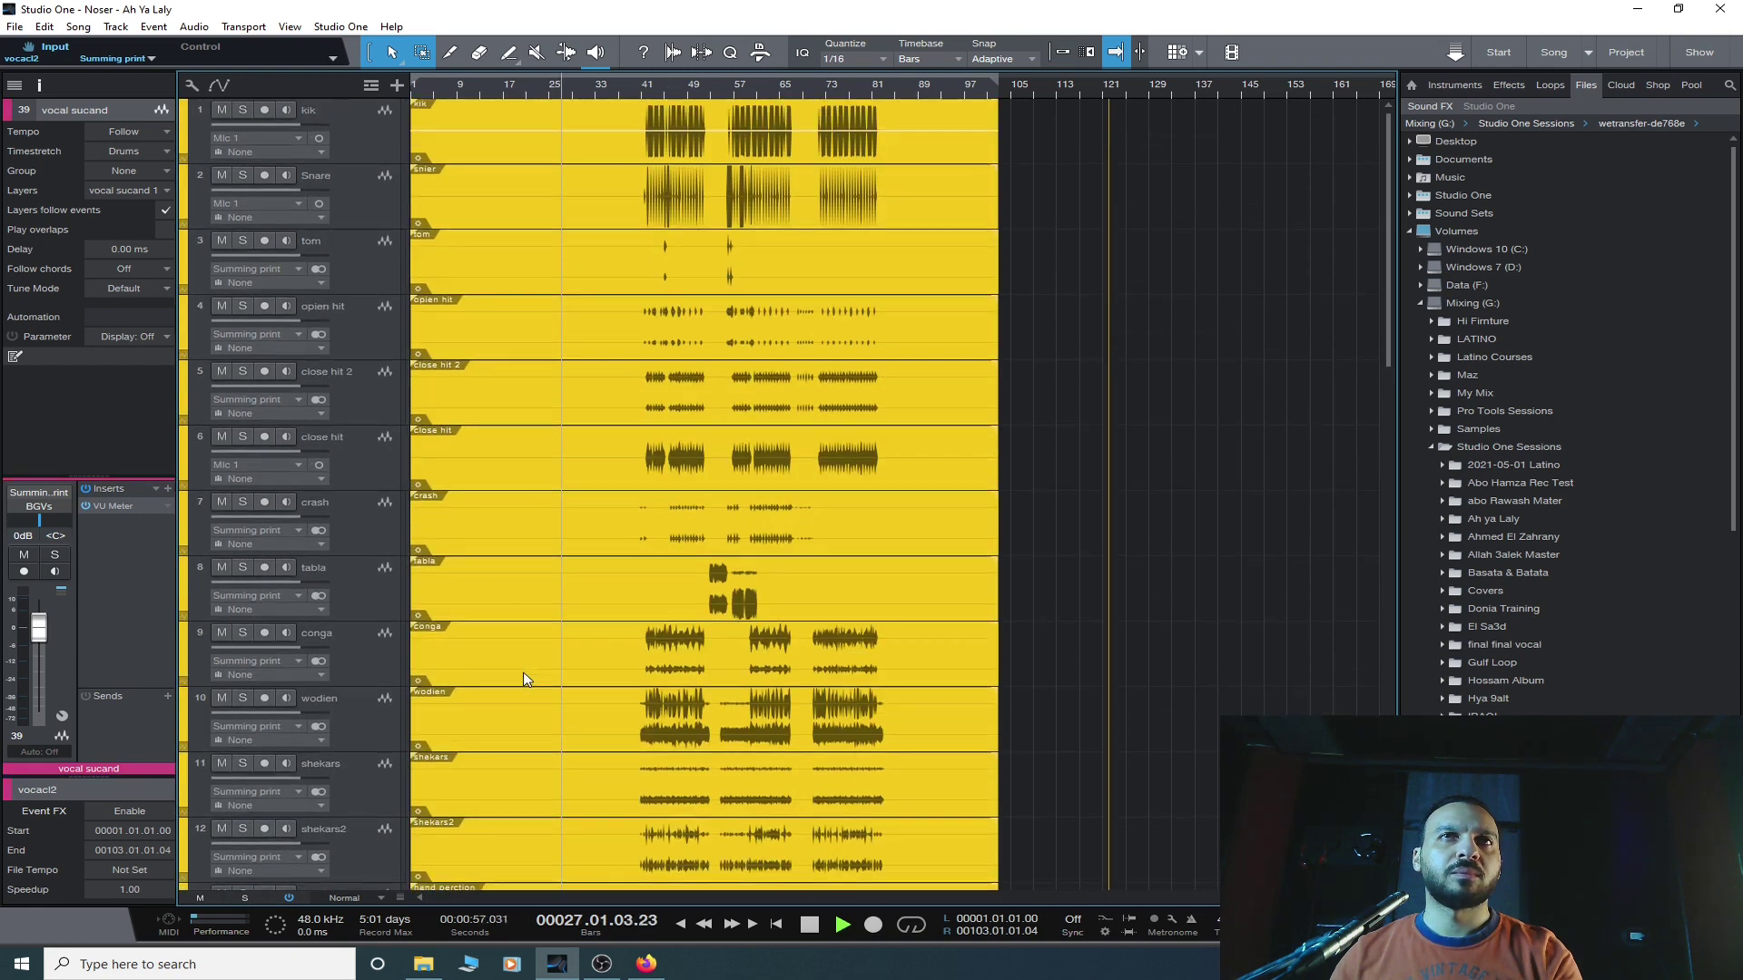
scroll(523, 672, "down", 15)
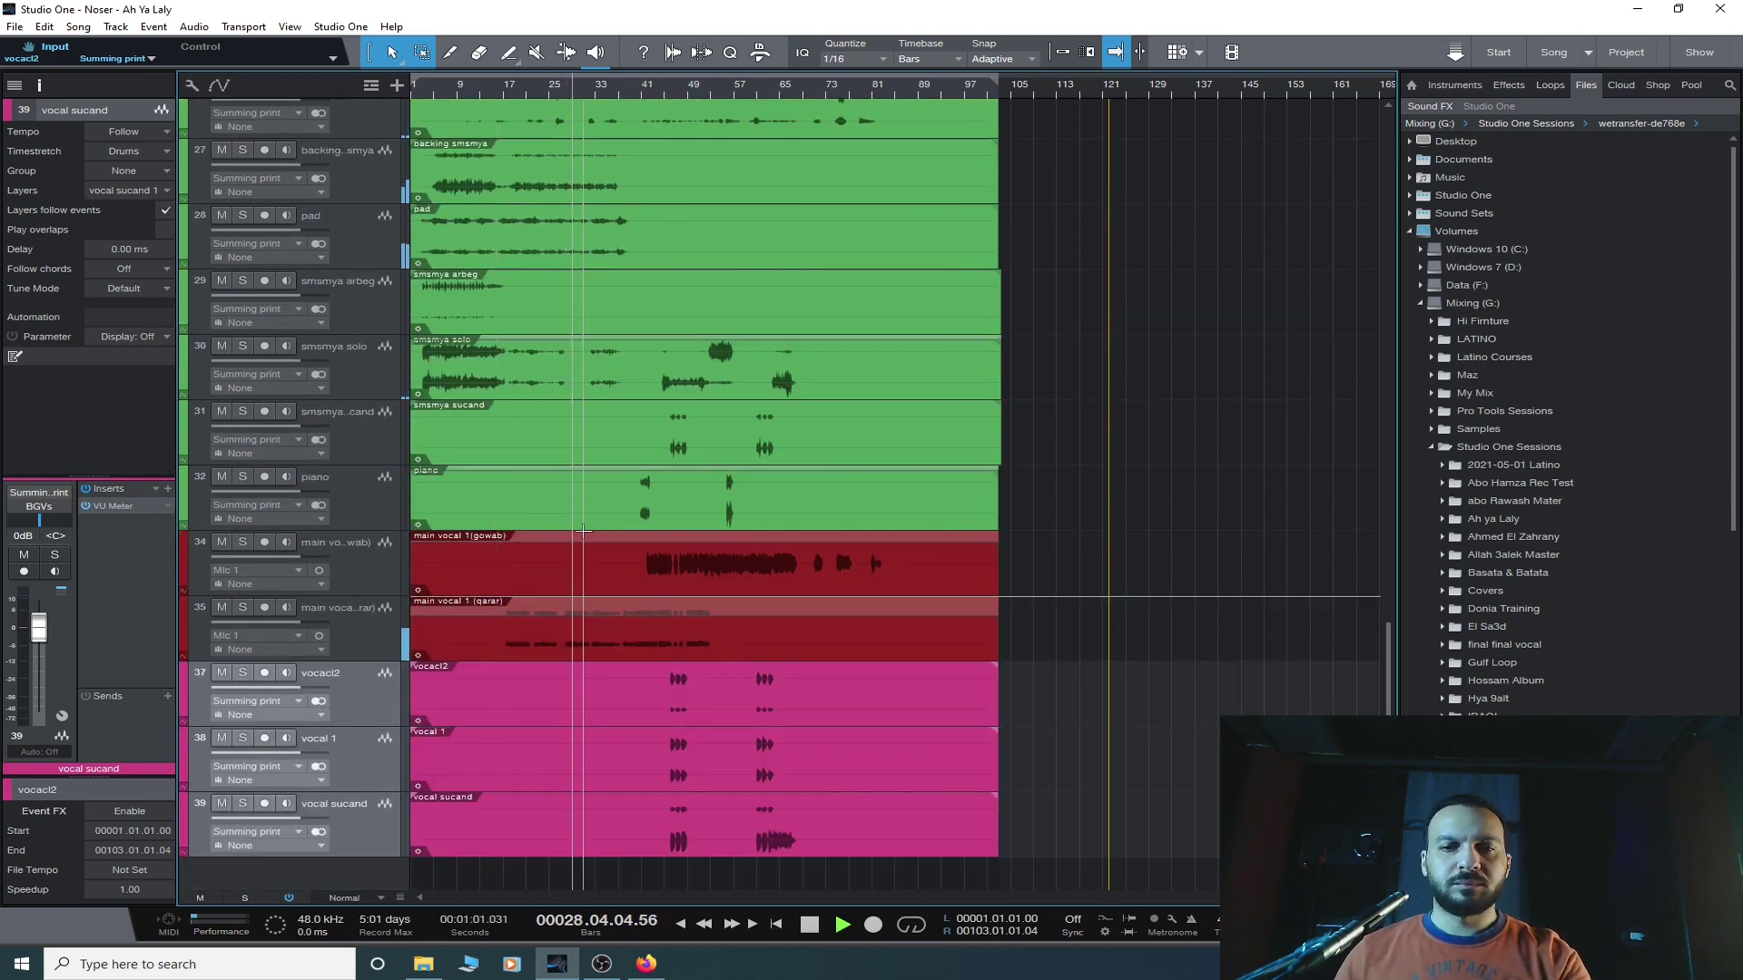
key("space")
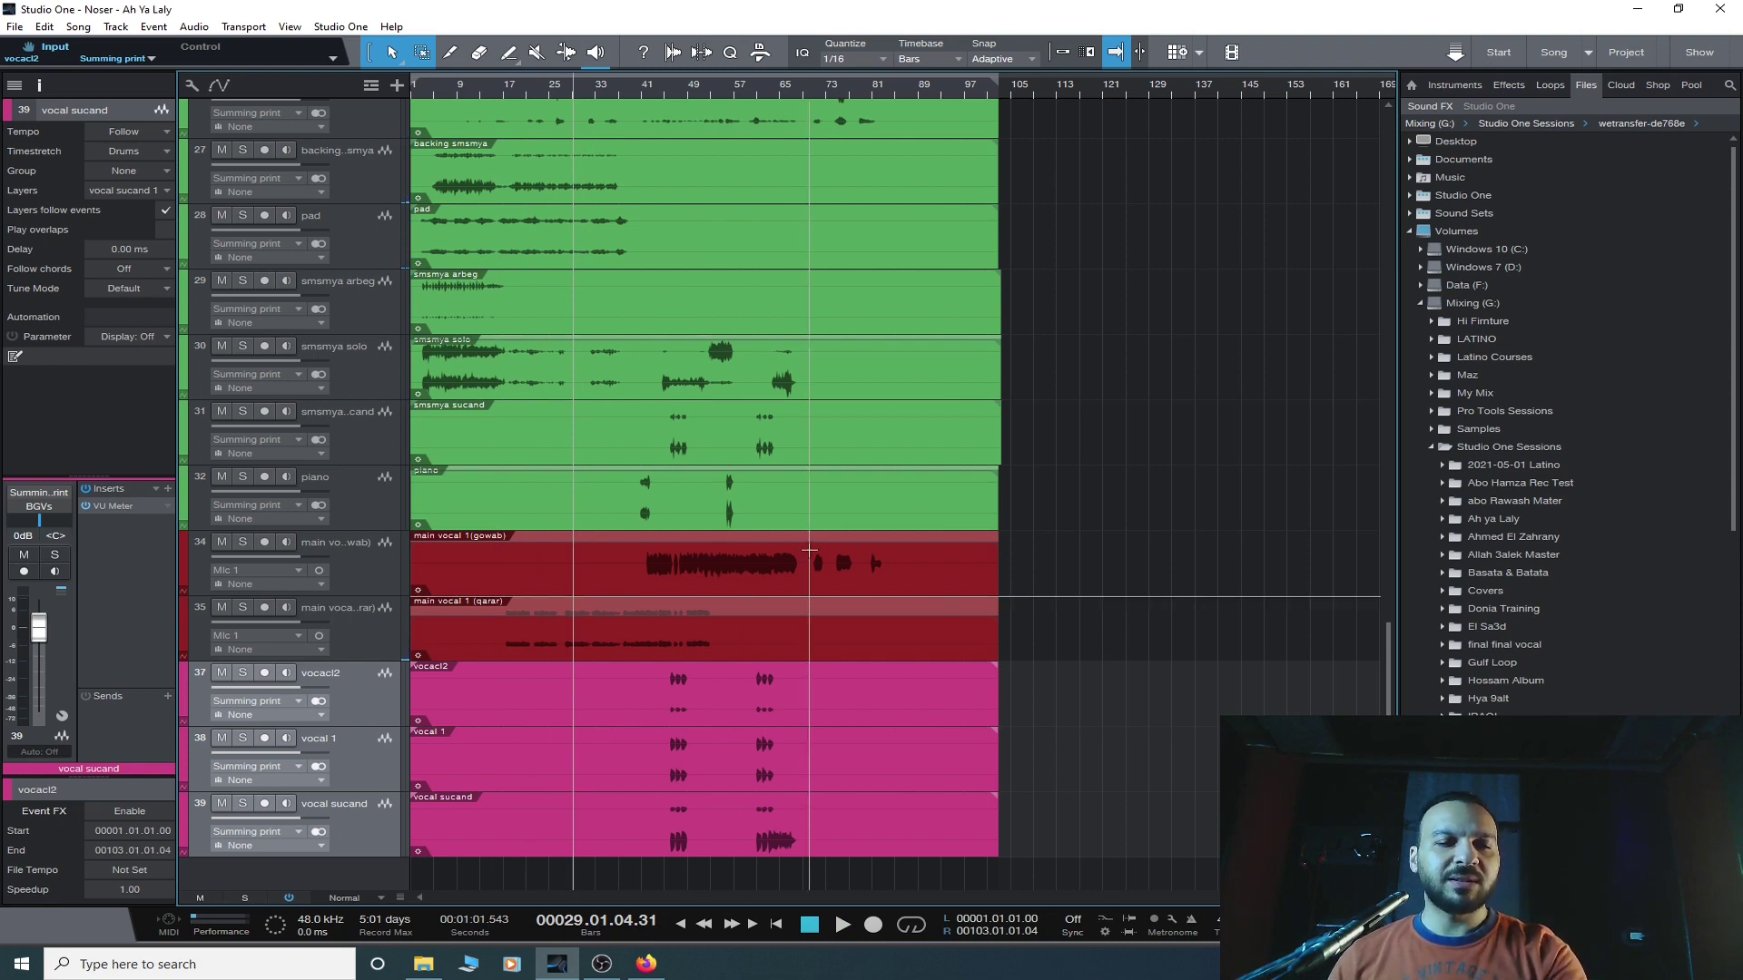
- Open the mixer console and show a volume automation track for the Music bus in the arrangement
key("F3")
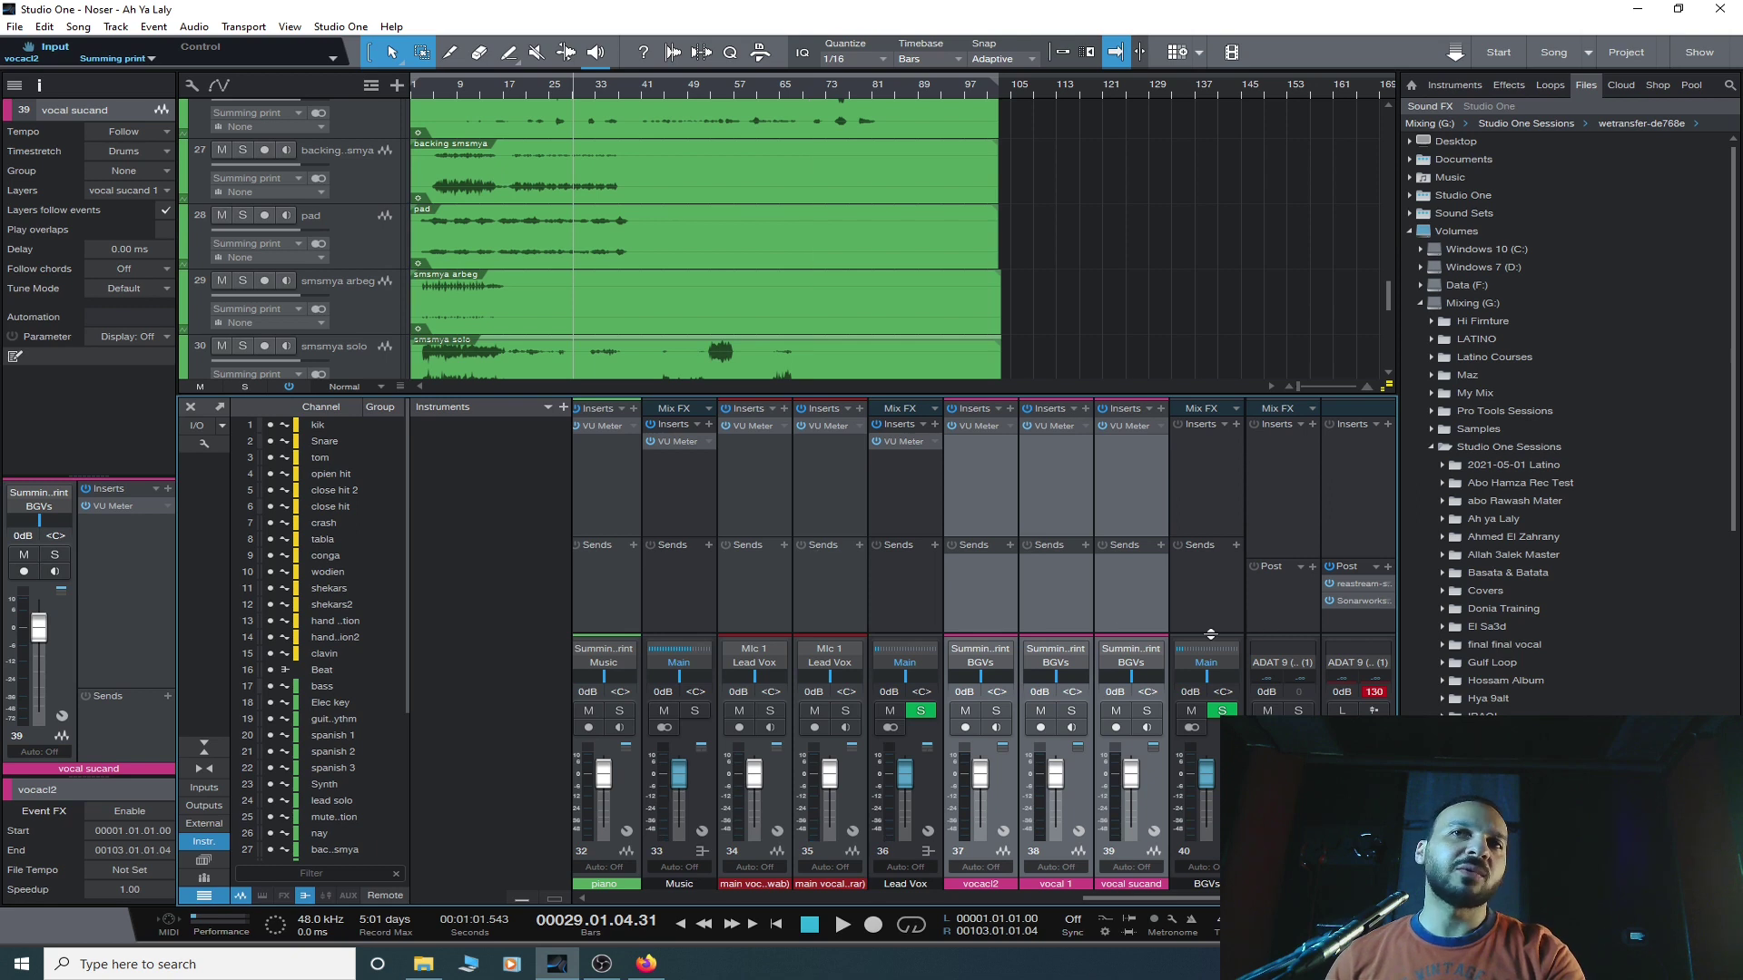
scroll(706, 599, "left", 3)
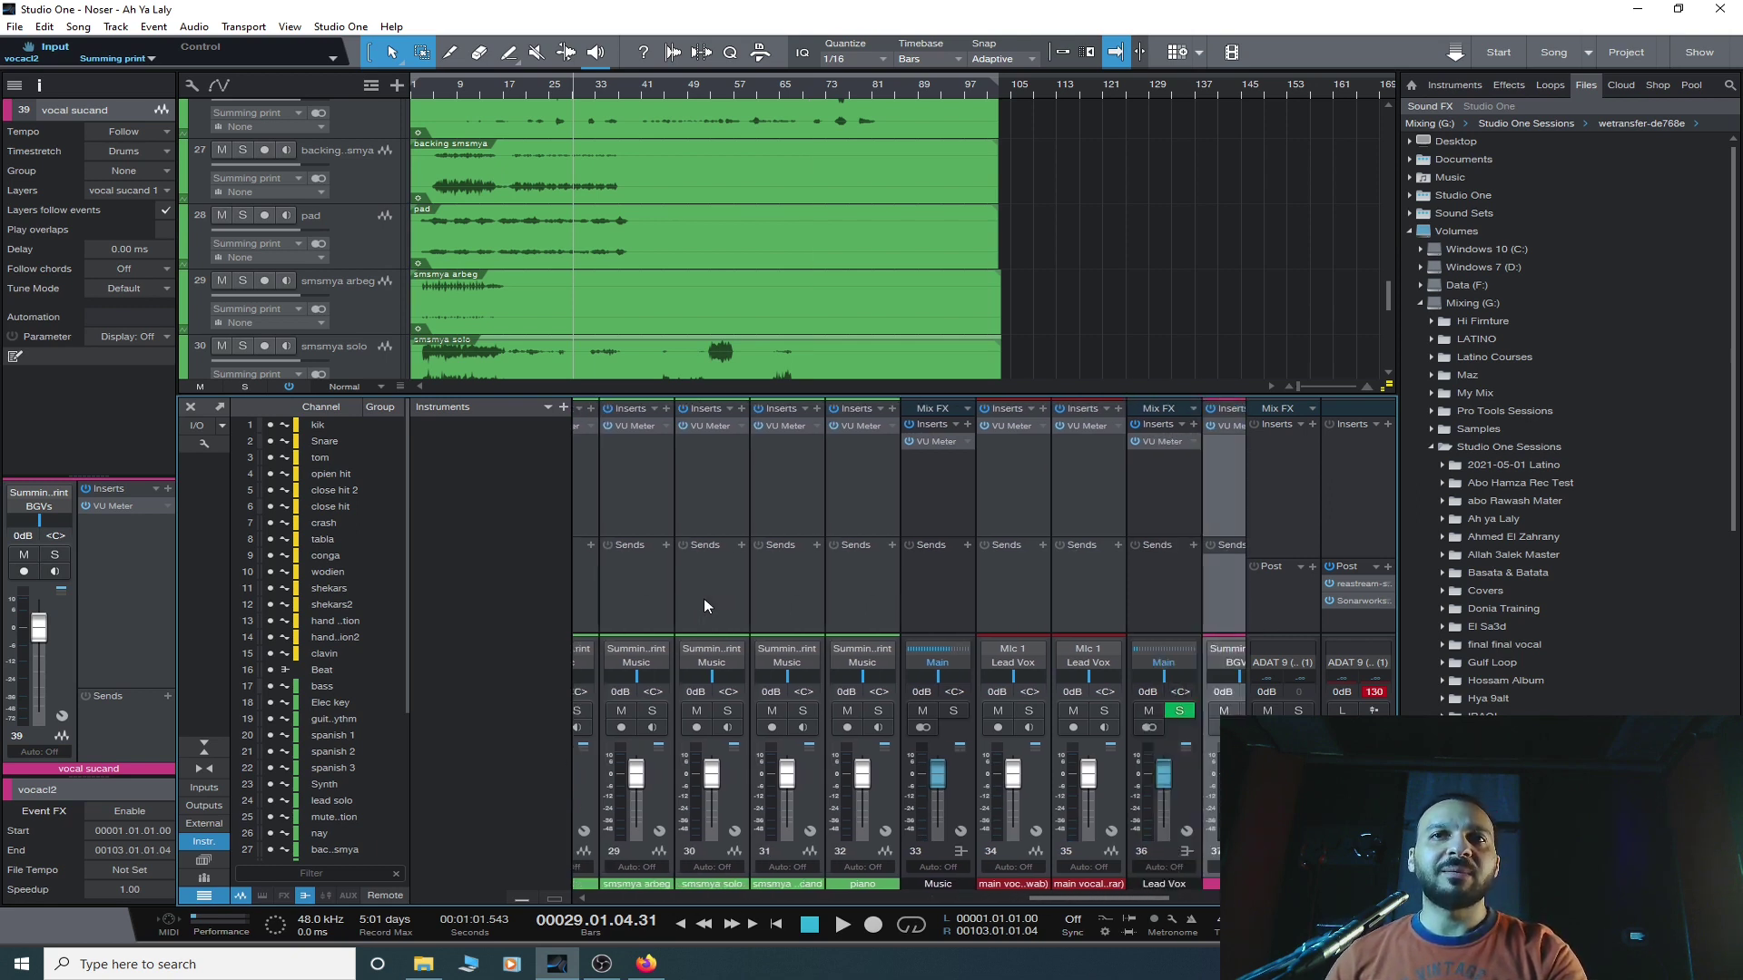
right_click(873, 781)
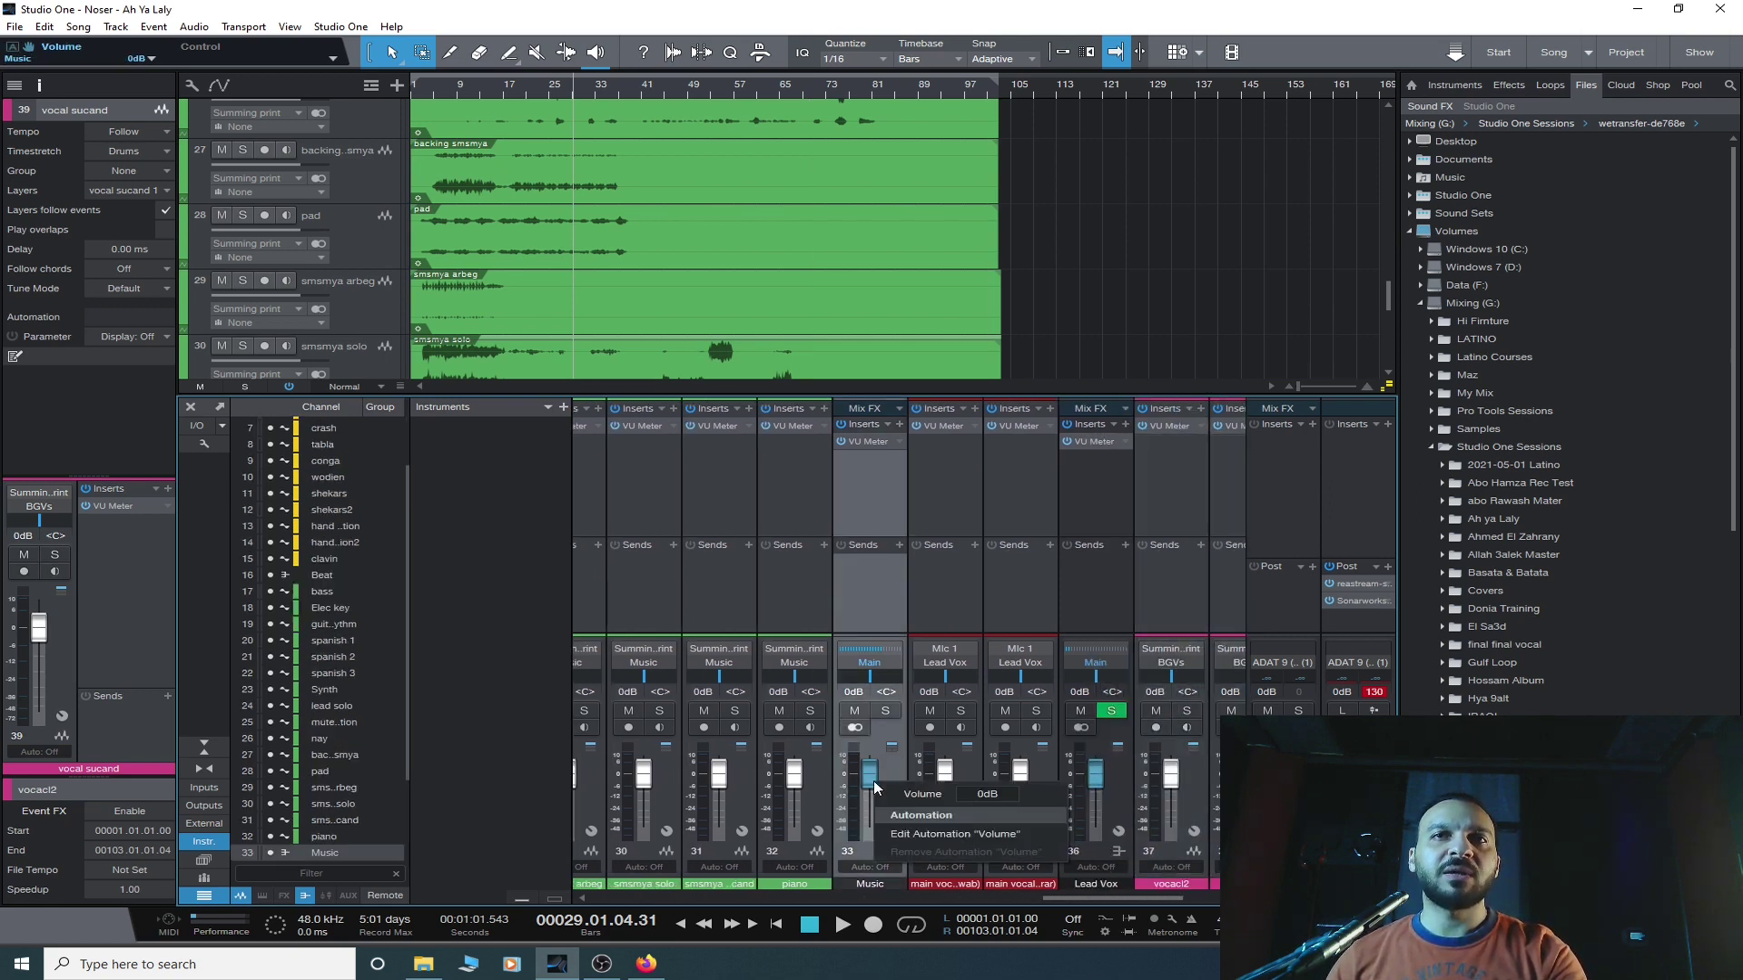
left_click(923, 837)
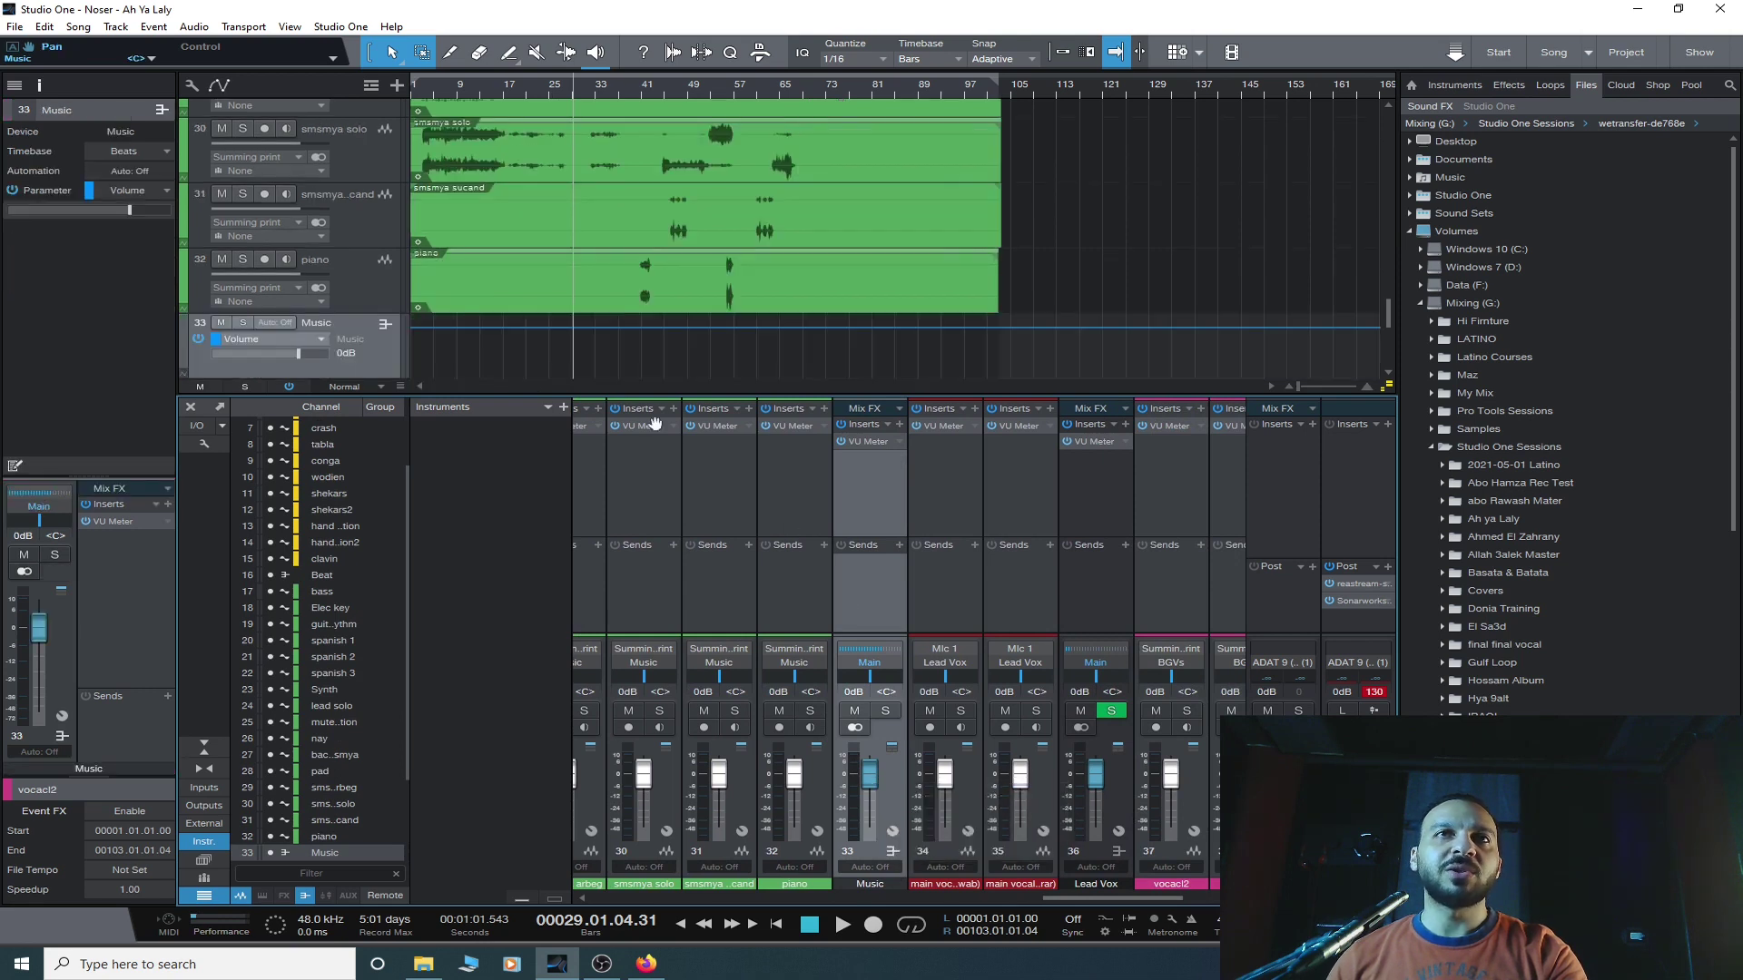
- Show a volume automation track for the Beat bus in the arrangement
scroll(677, 356, "down", 3)
scroll(880, 590, "left", 4)
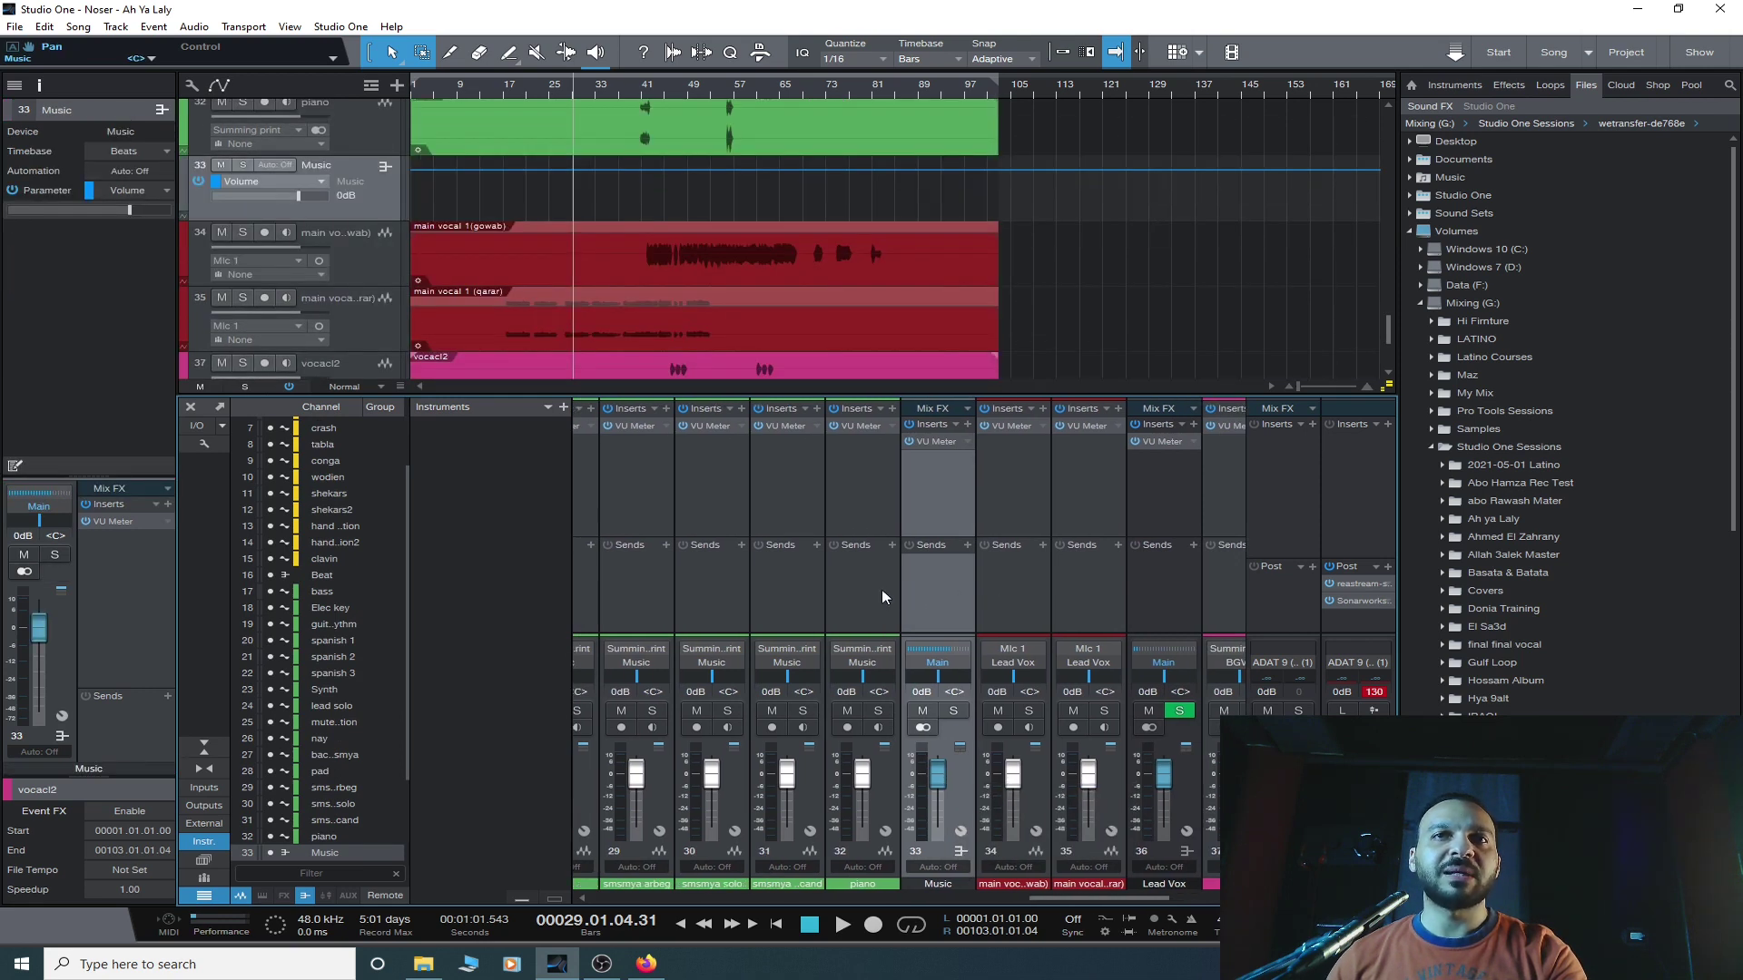
scroll(874, 594, "left", 7)
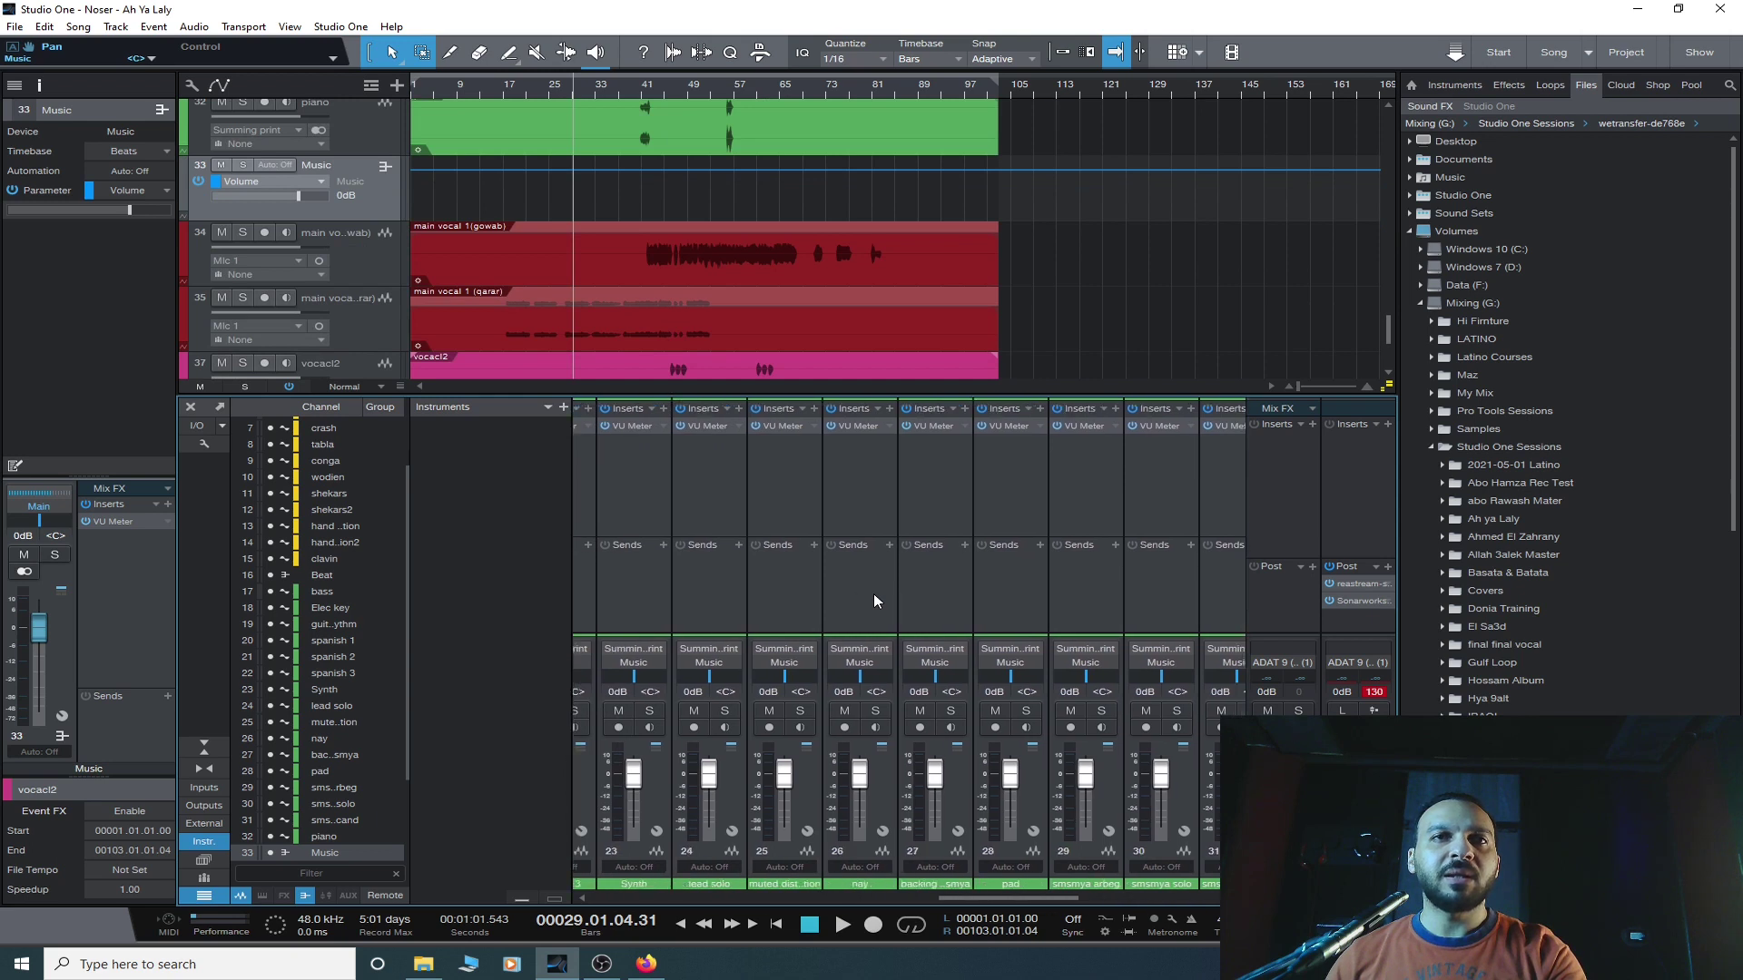
scroll(871, 595, "left", 5)
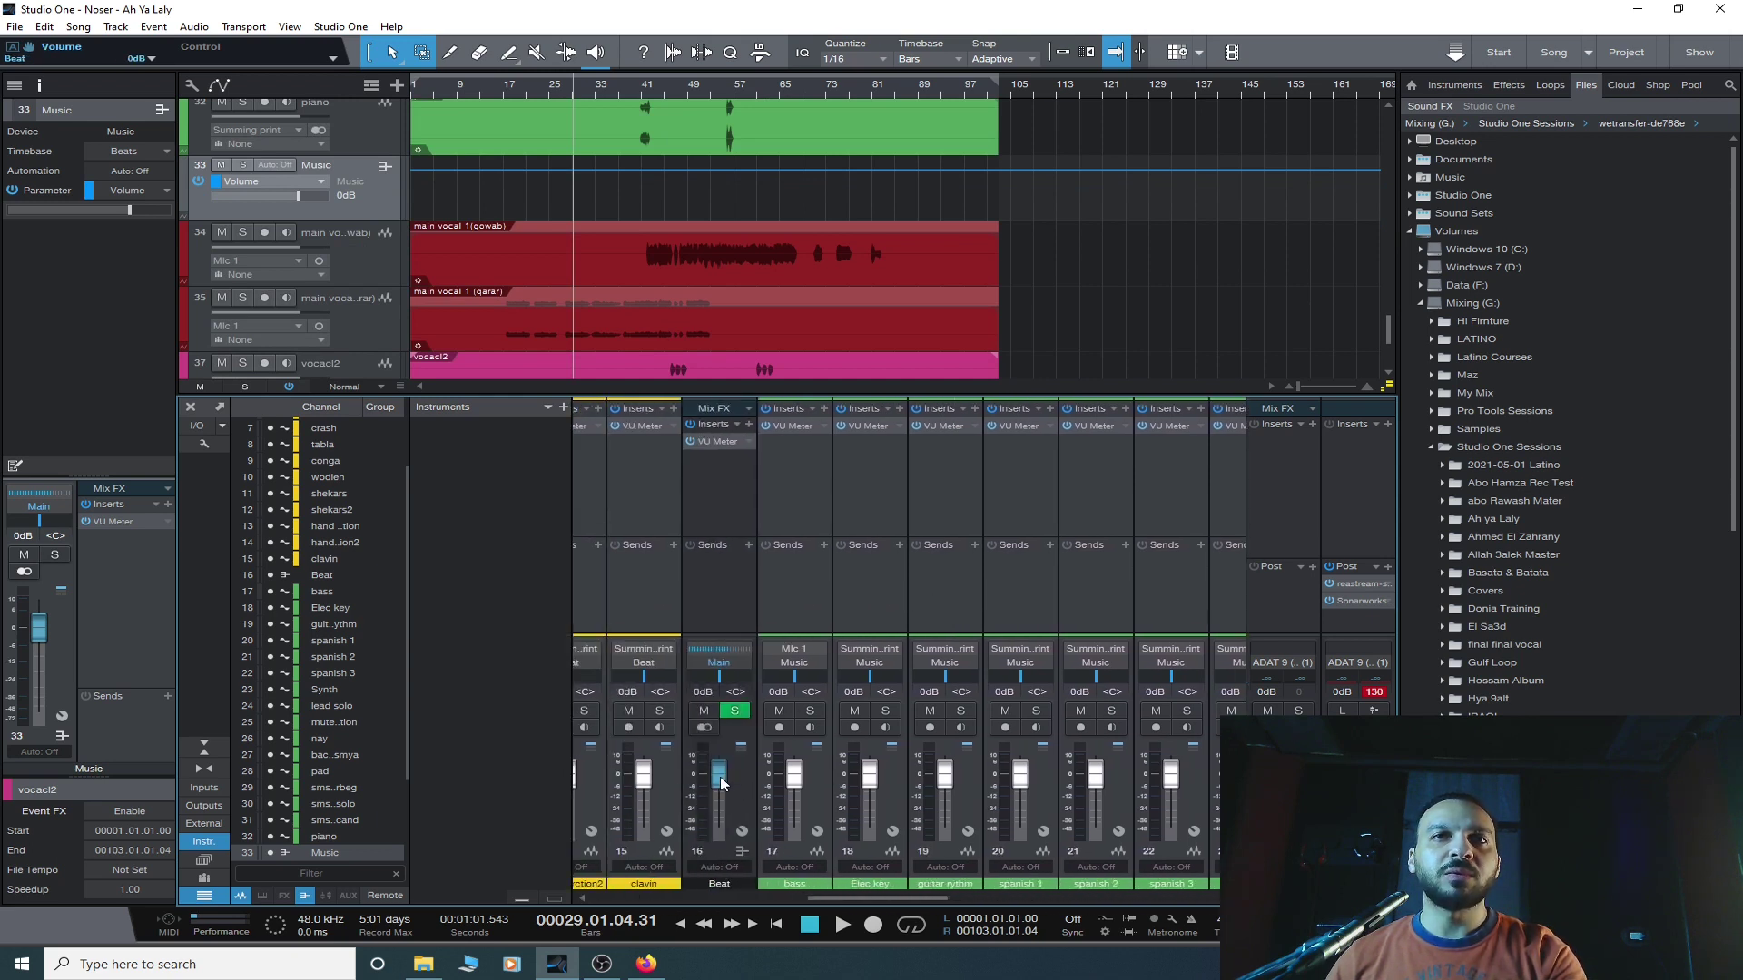
left_click(721, 777)
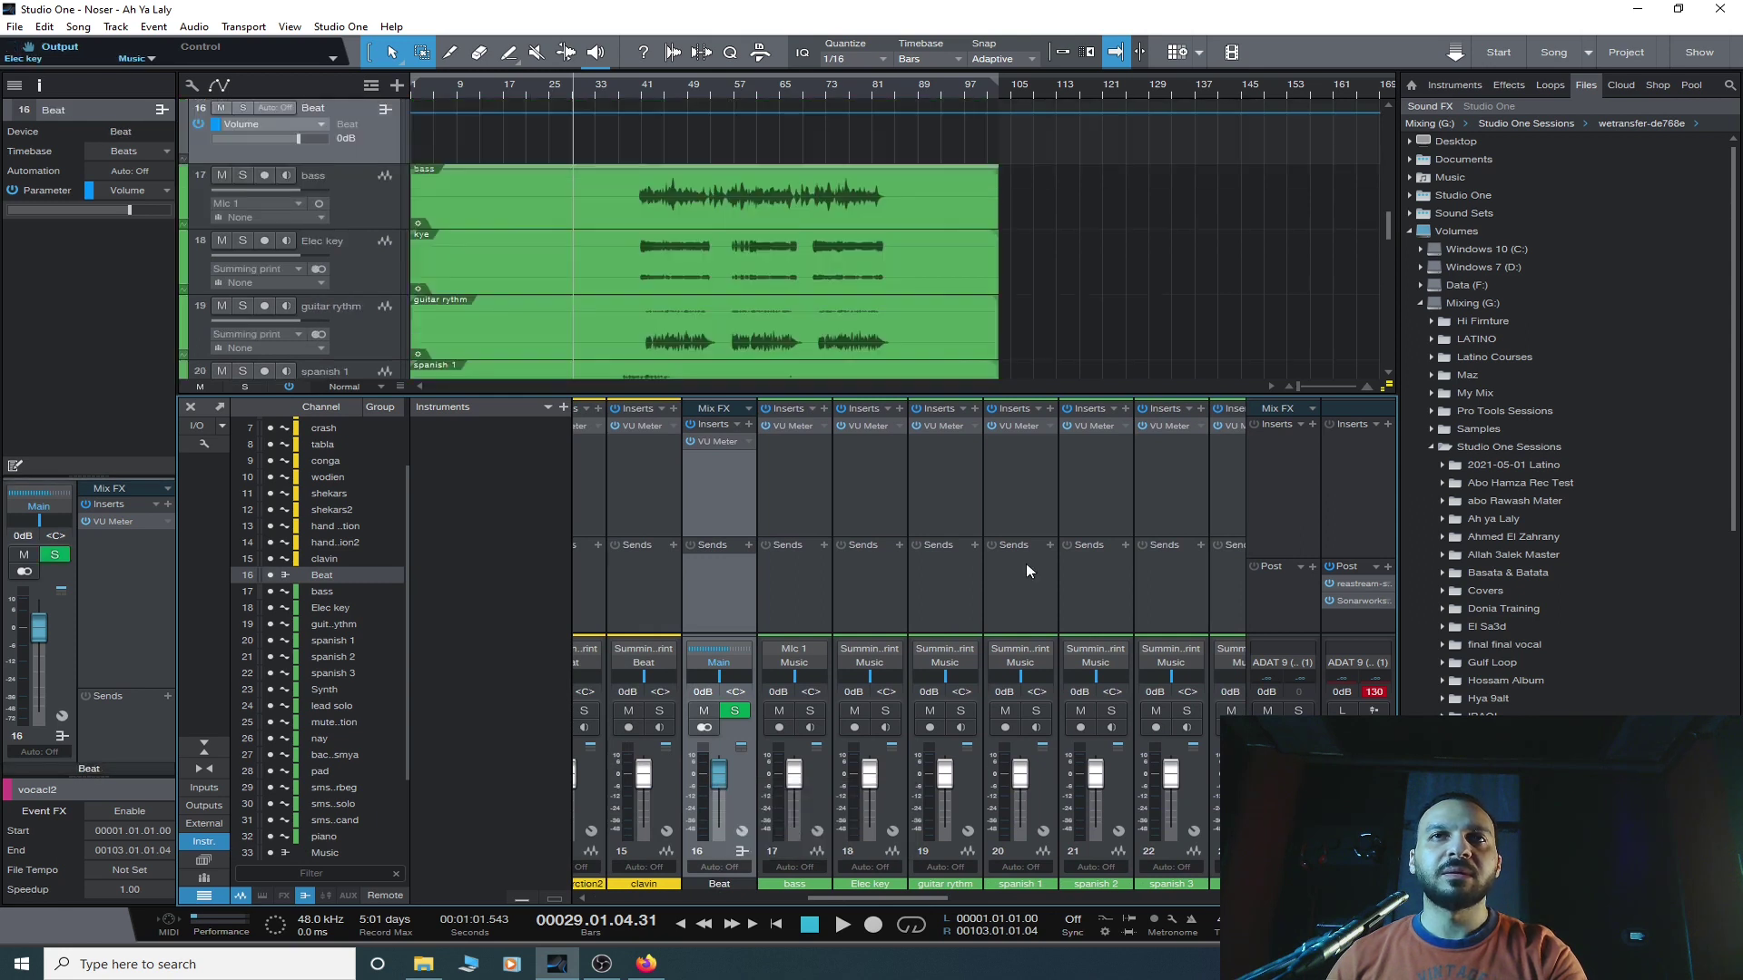
- Show a volume automation track for the Lead Vox bus and enable solo safe on the Music bus
left_click_drag(884, 900, 1152, 899)
right_click(985, 772)
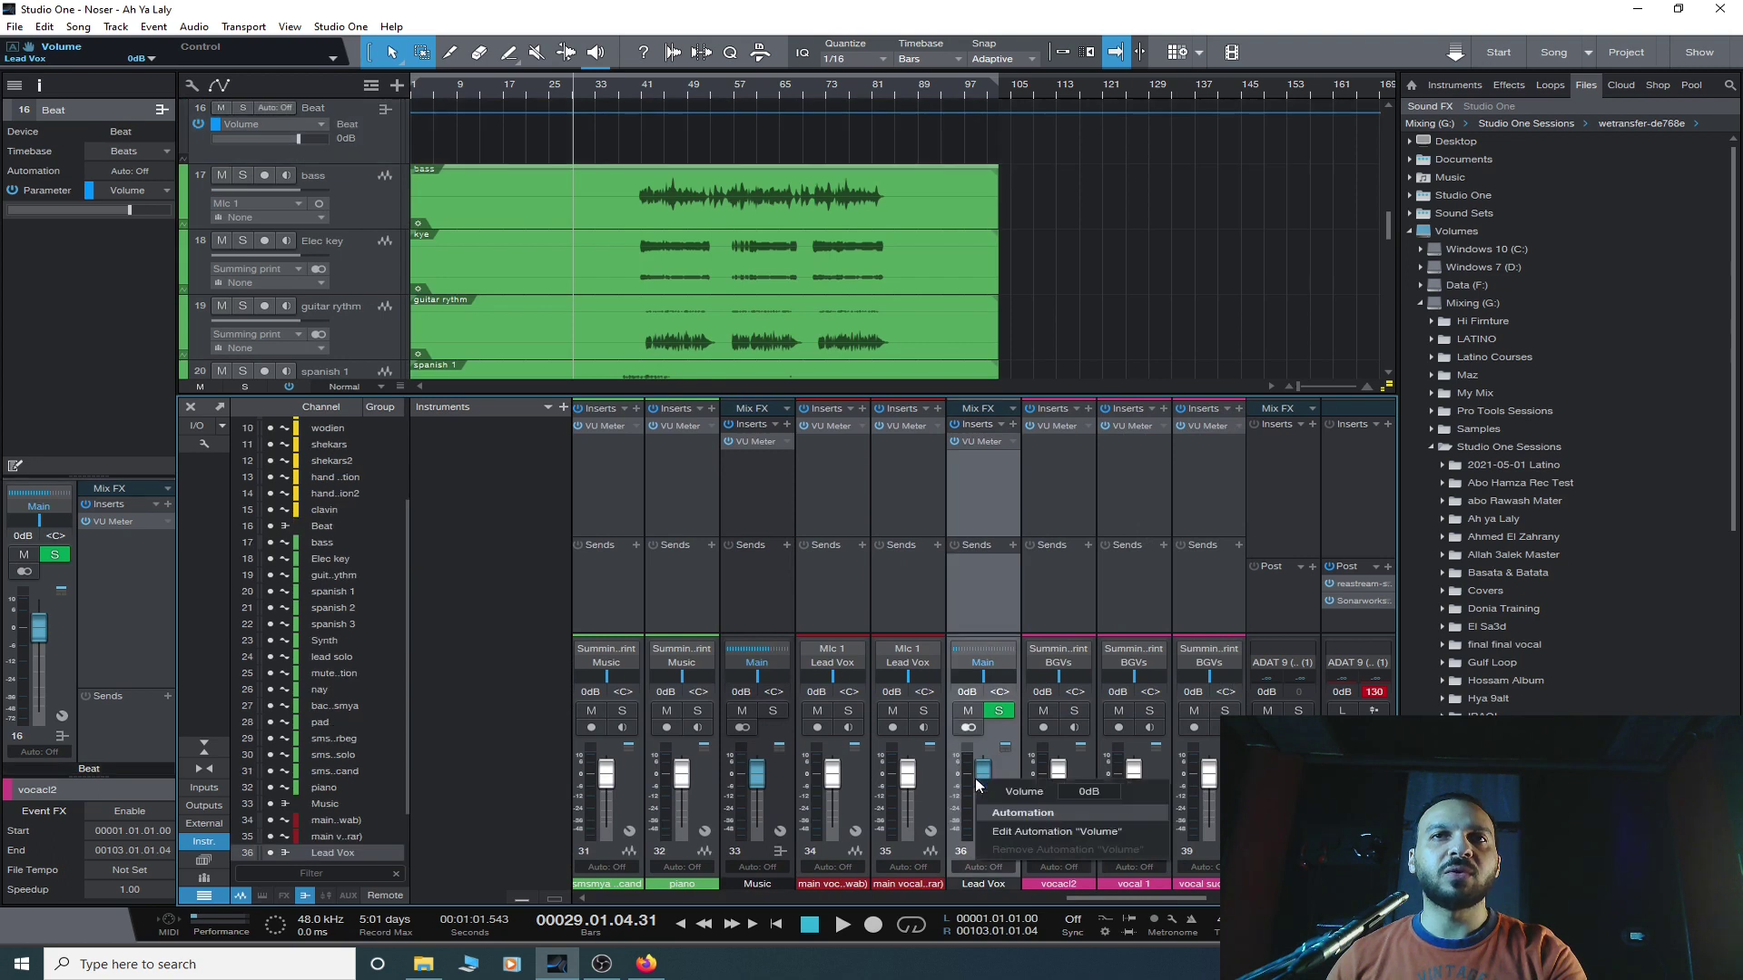
left_click(1038, 833)
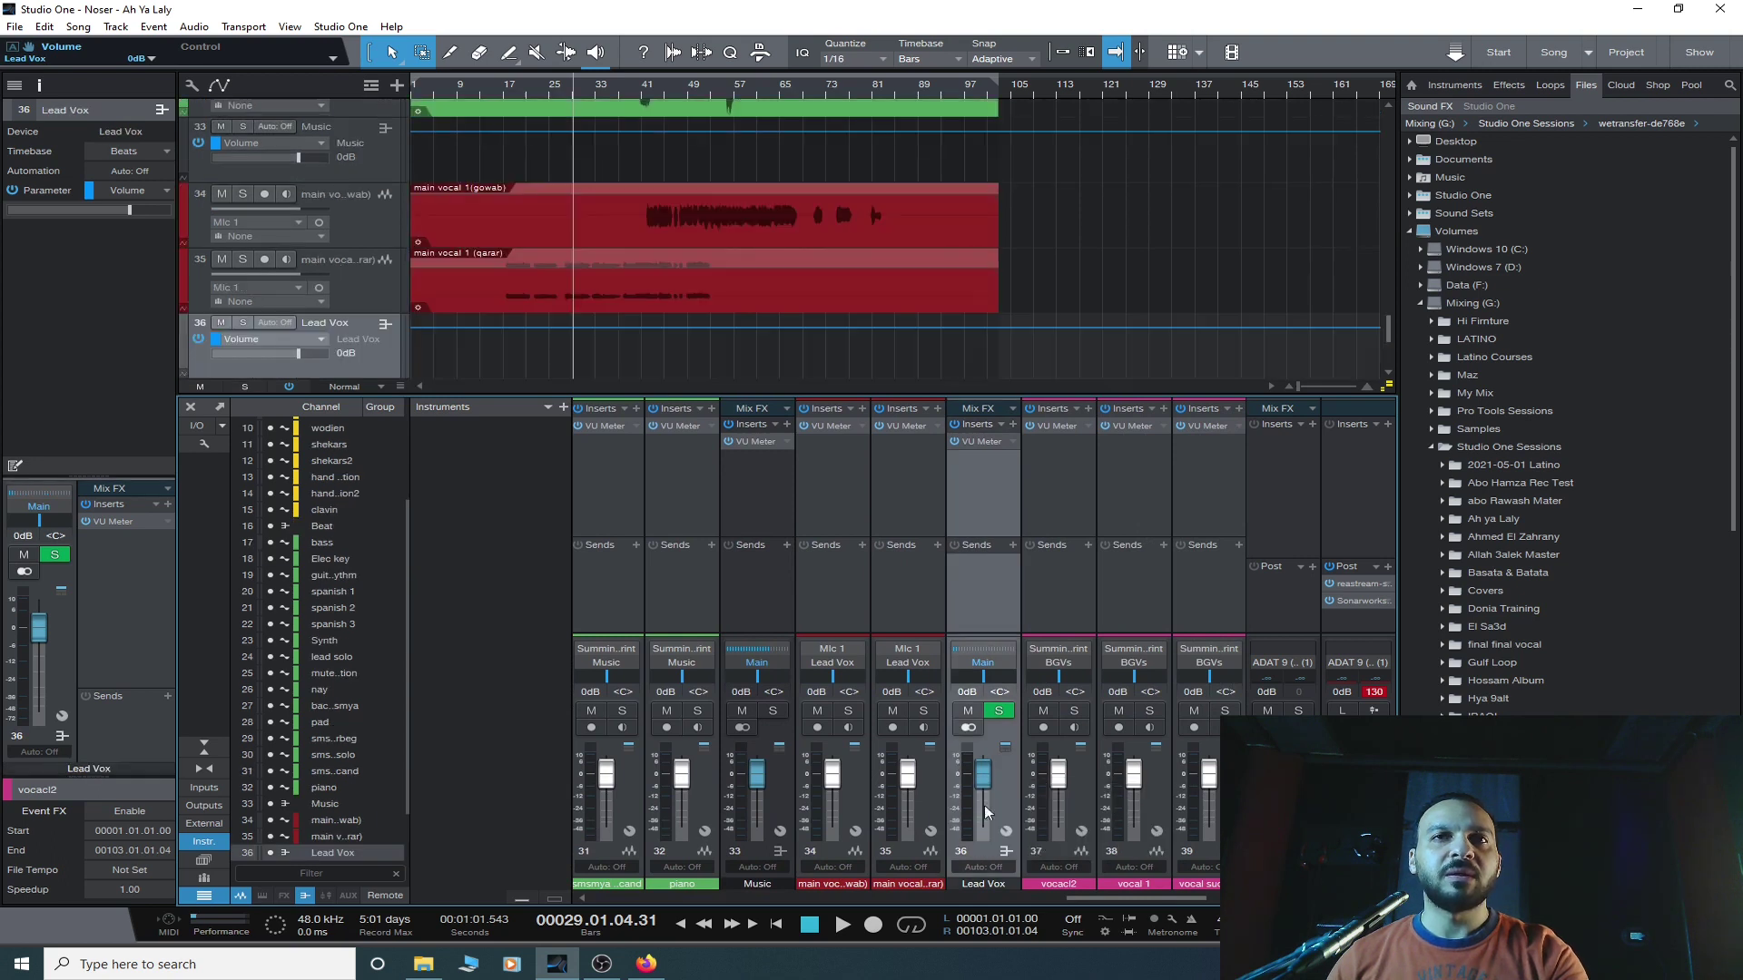
left_click(779, 709)
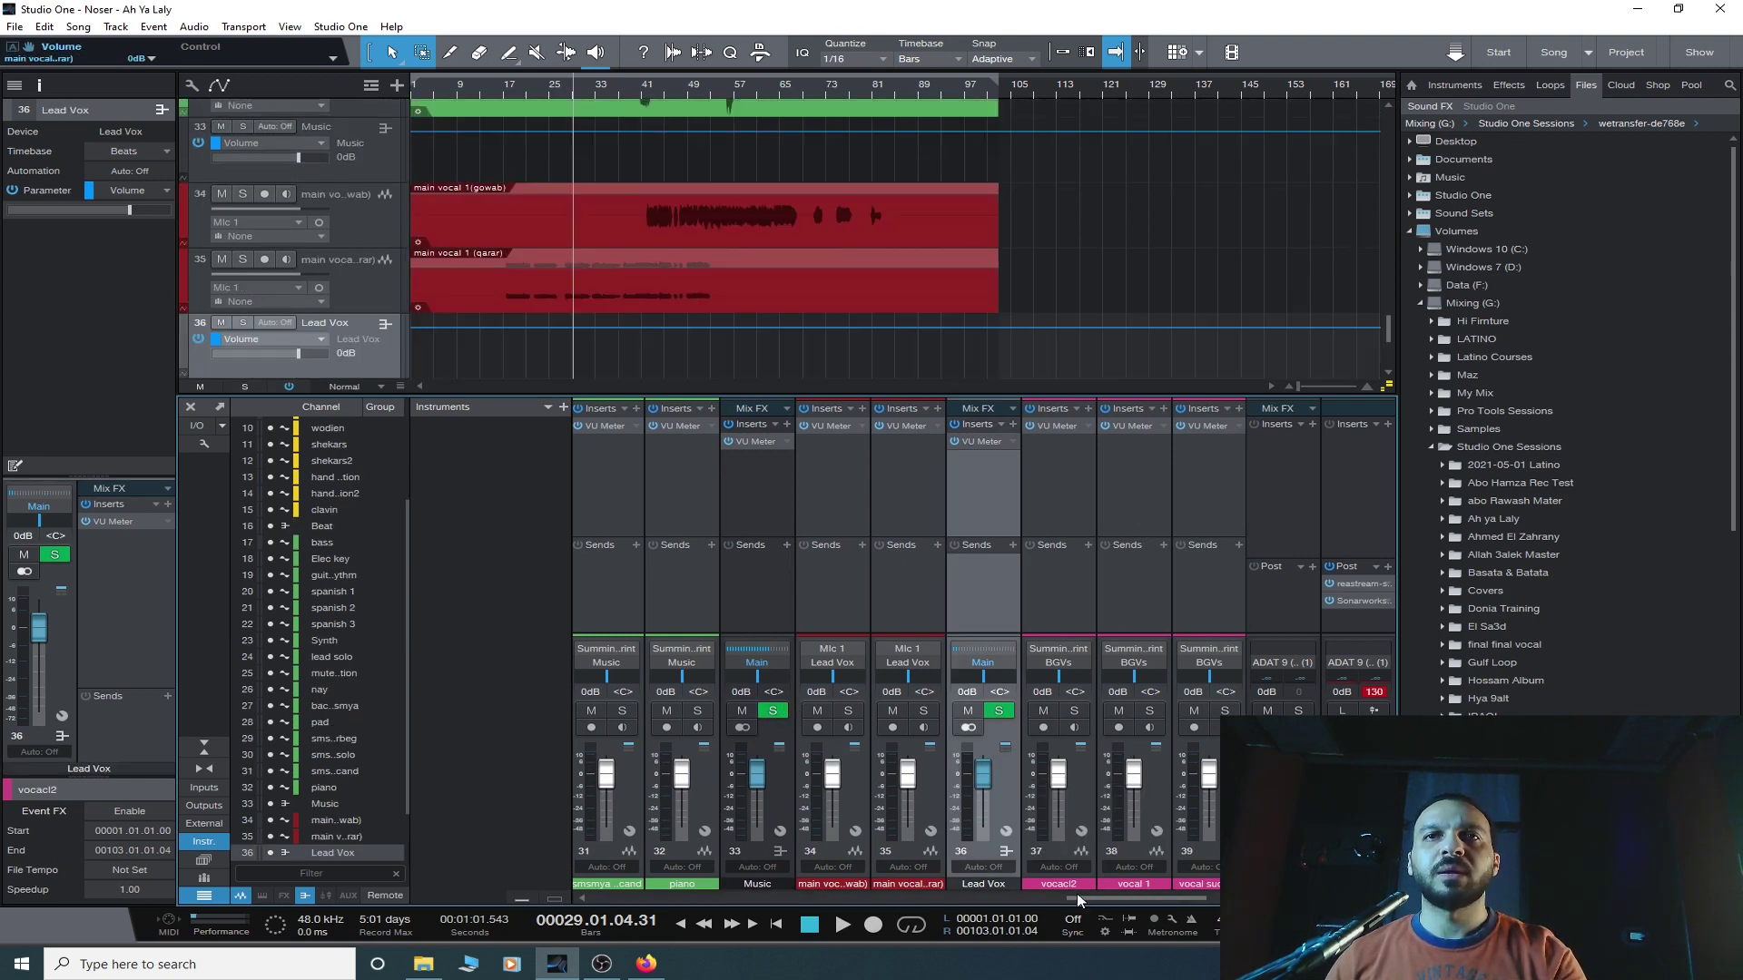
- Show a volume automation track for the BGVs bus in the arrangement
left_click_drag(1099, 897, 1131, 900)
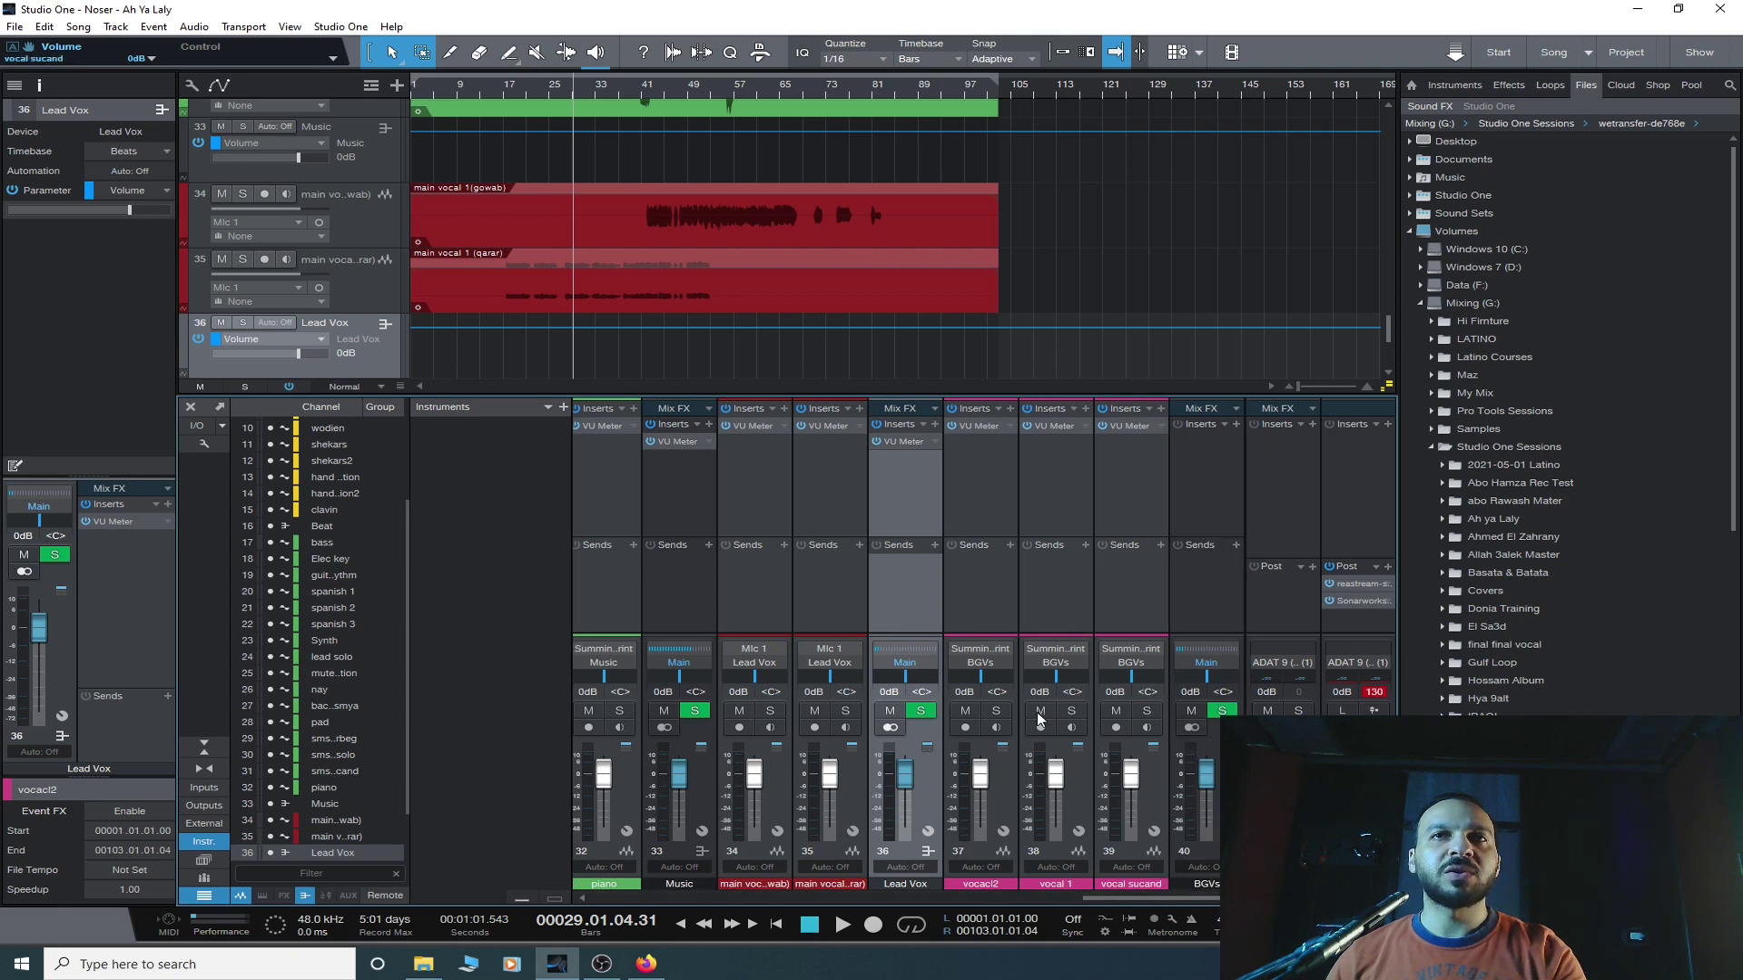
left_click(1209, 590)
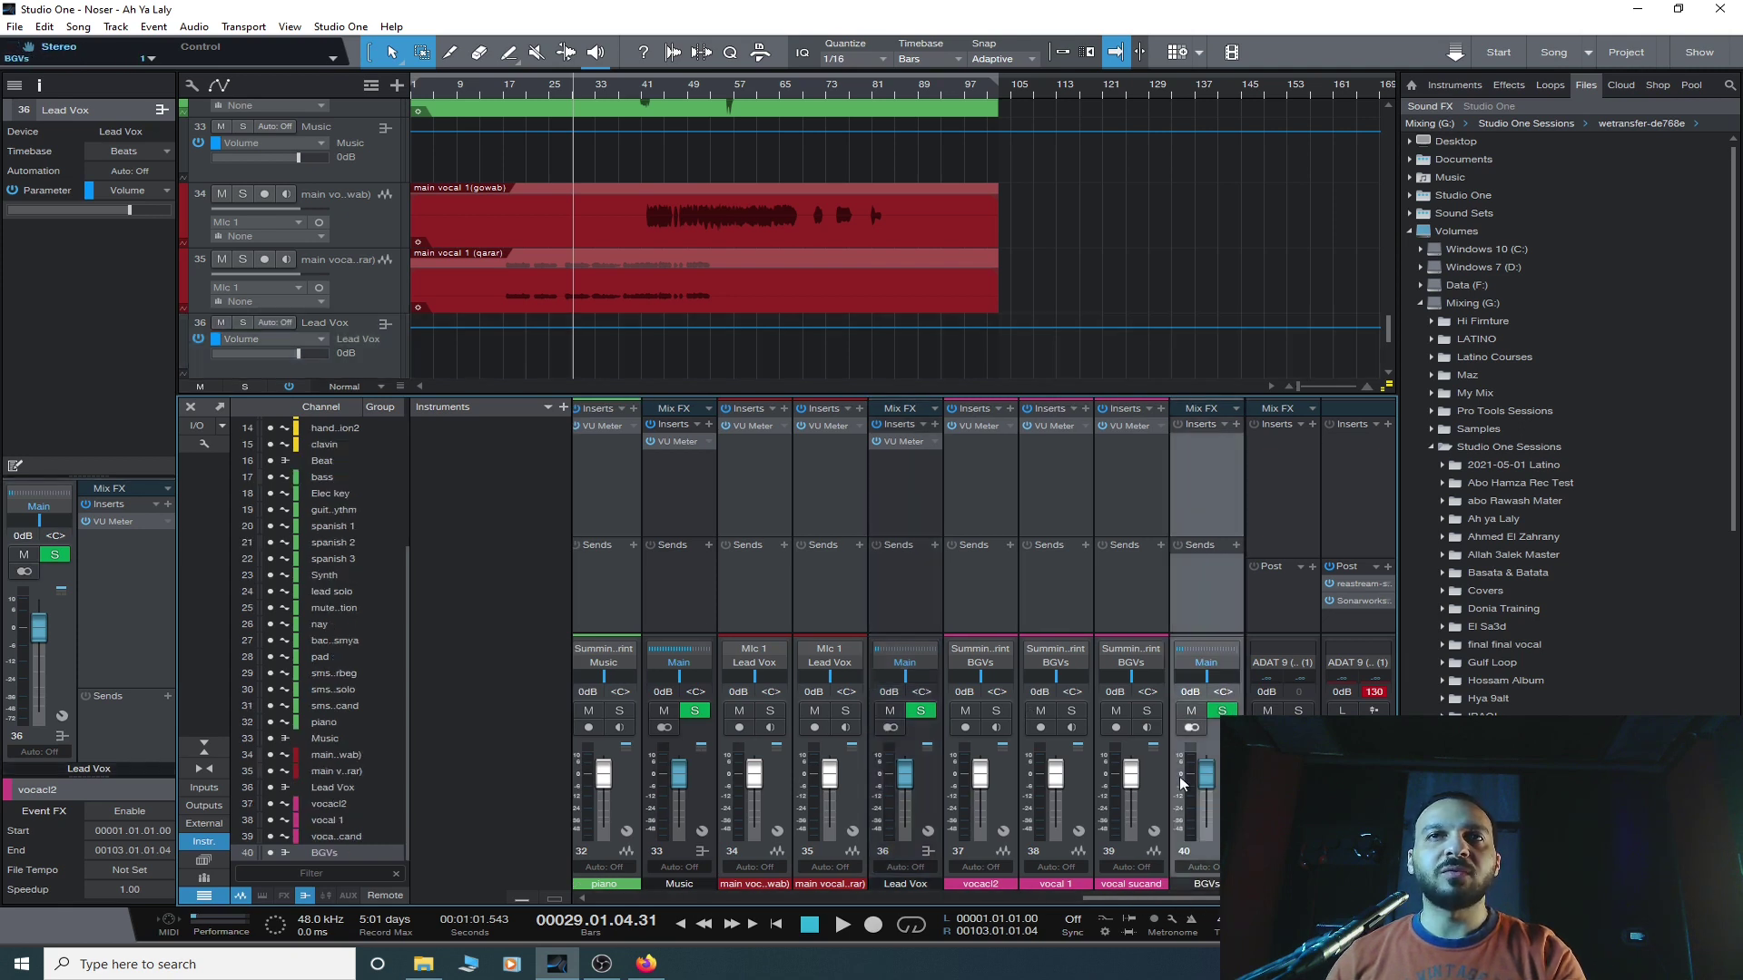
left_click(1207, 772)
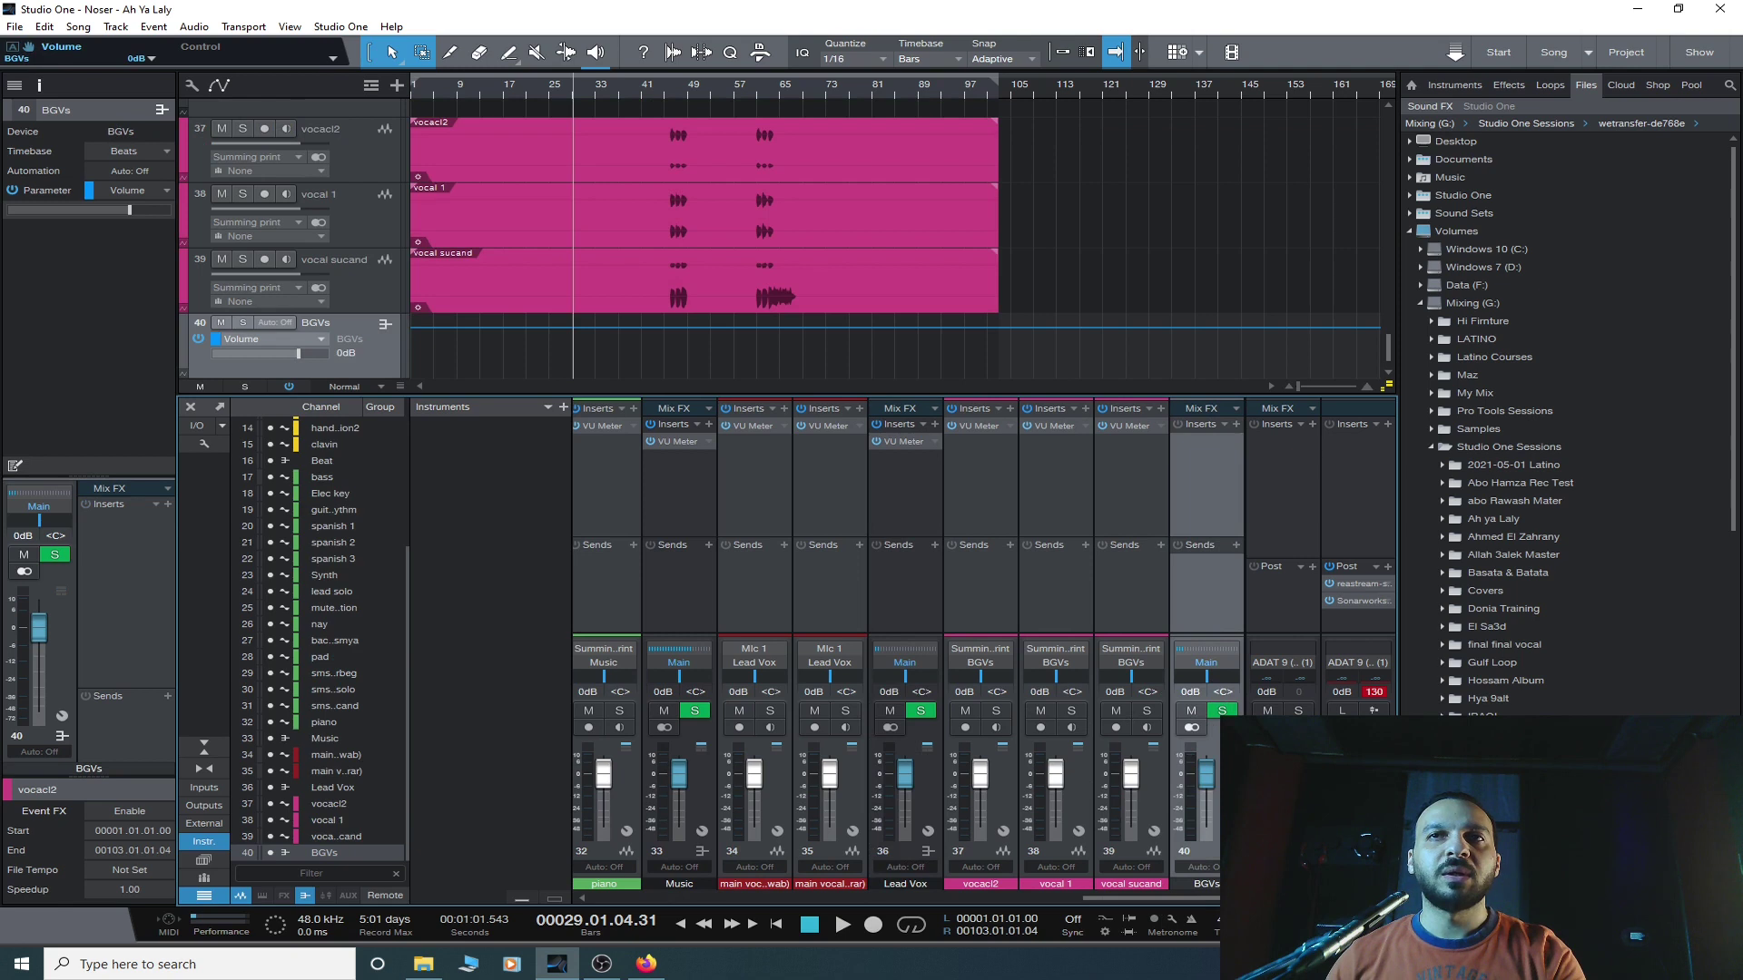
- Show a volume automation track for the Main output and close the mixer console
left_click(1282, 771)
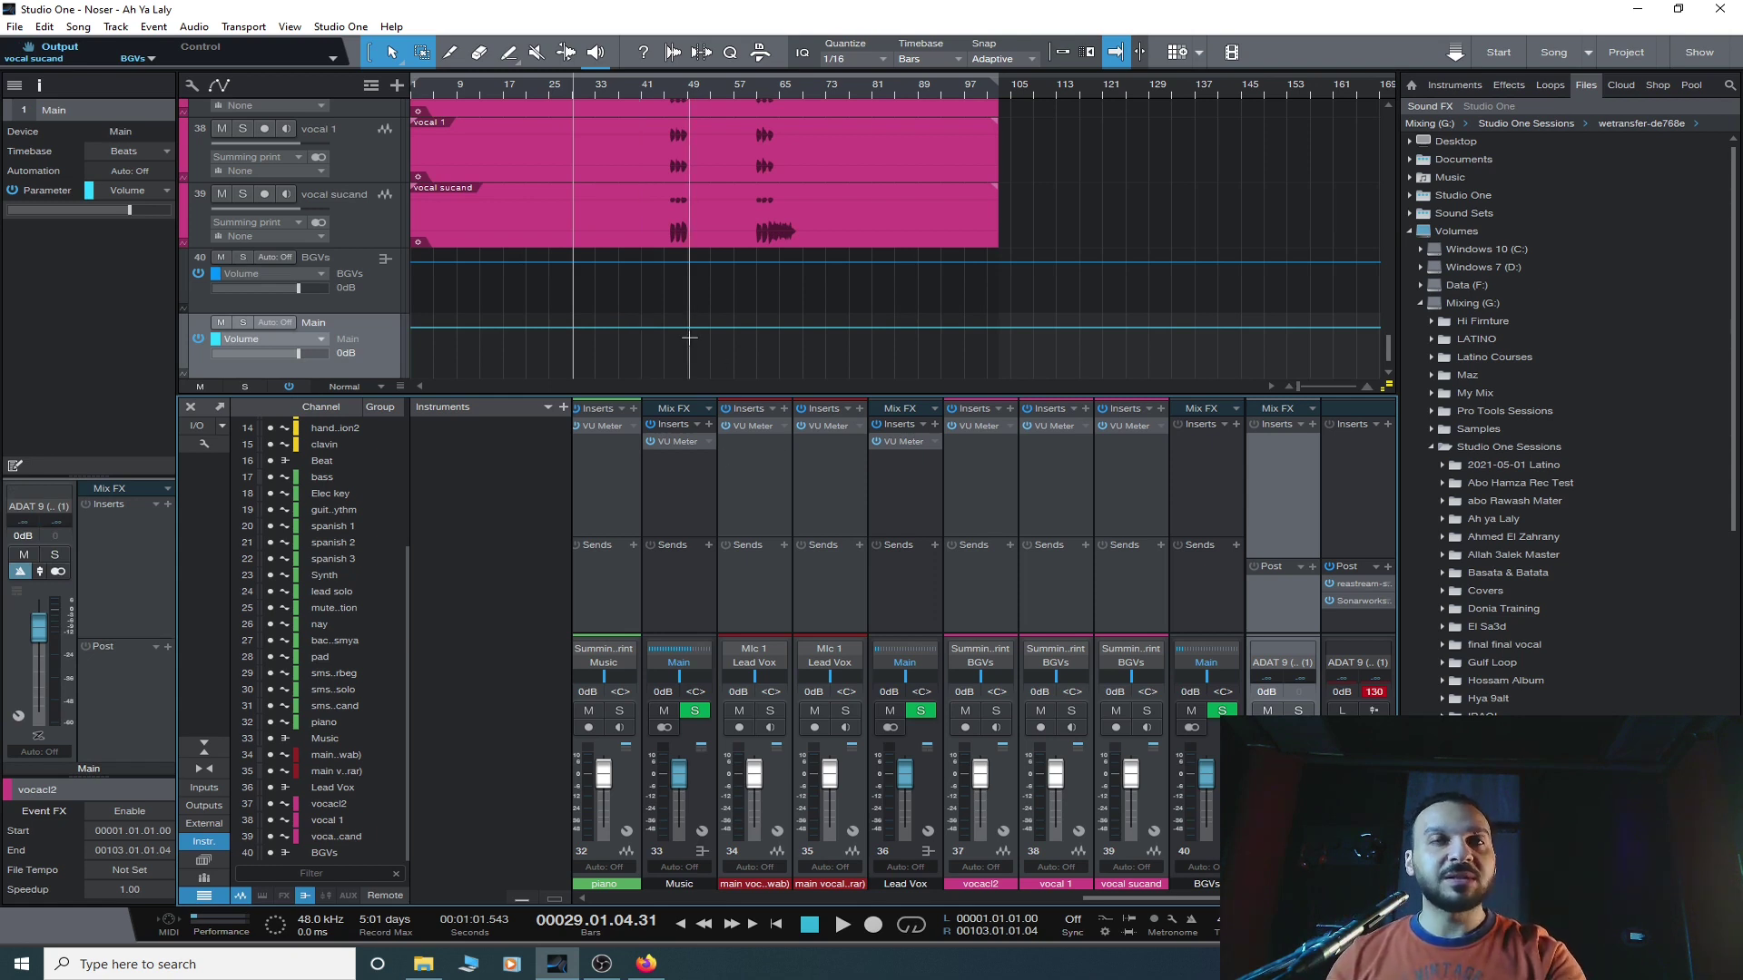
key("F3")
scroll(549, 780, "up", 10)
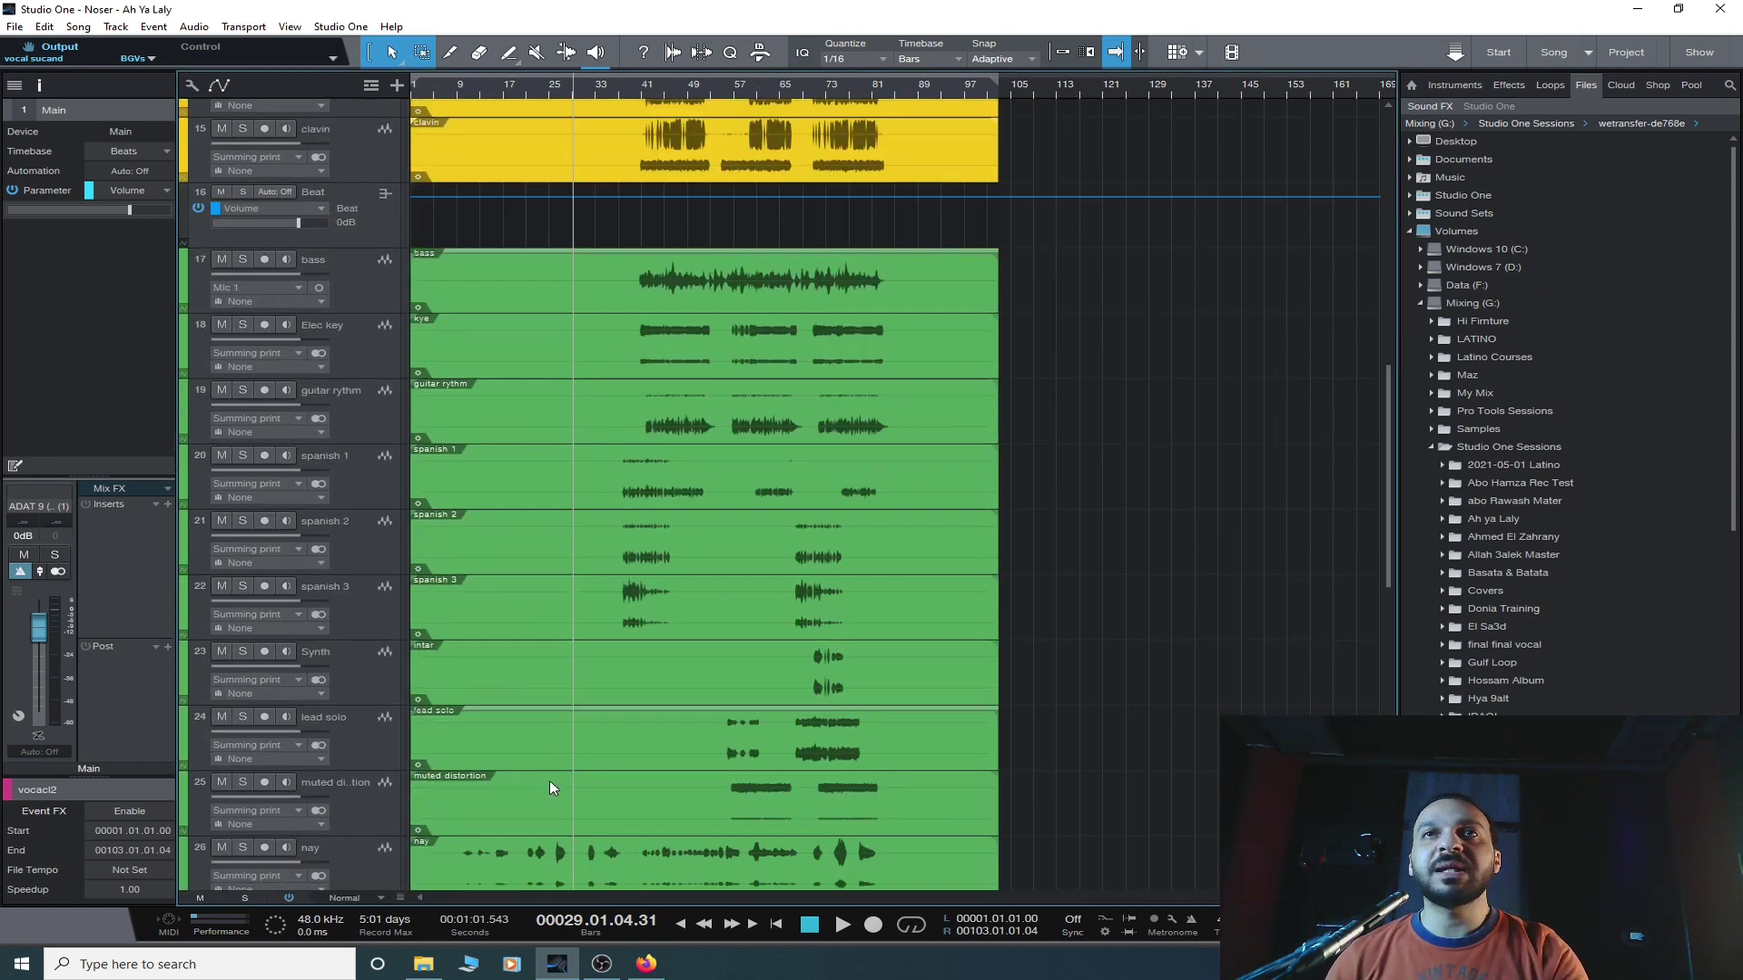
- Open the mixer and remove the VU Meter inserts from all channels from kik through vocal sucand
scroll(548, 780, "up", 6)
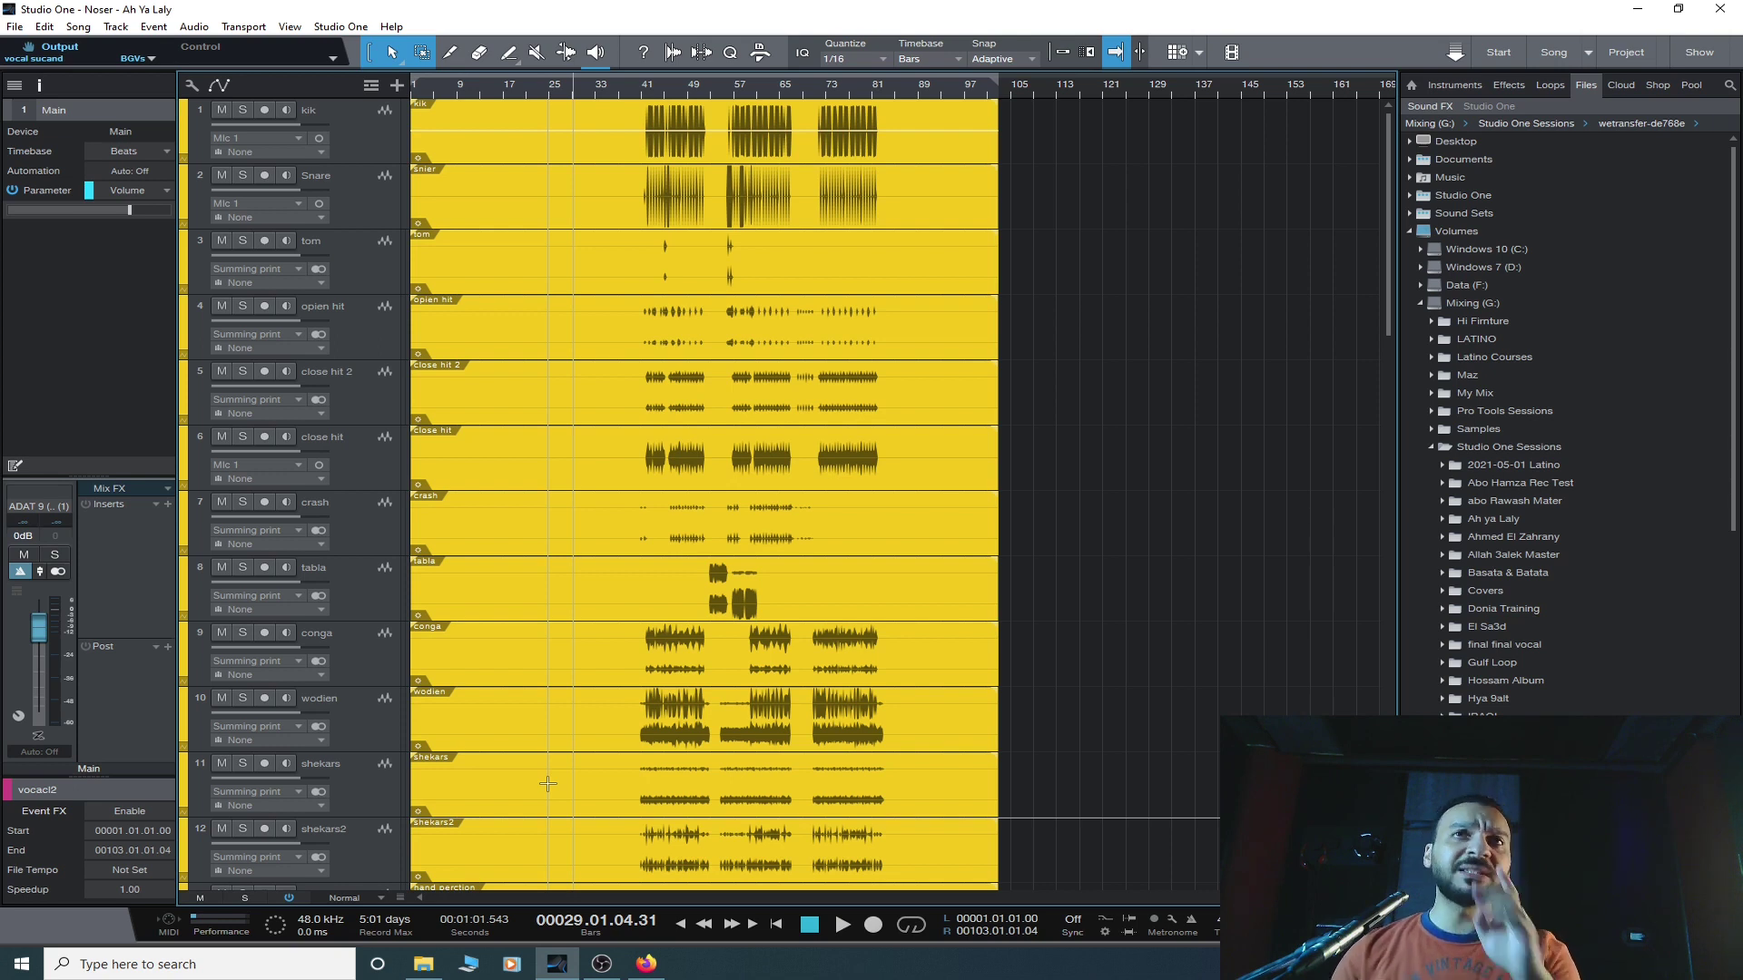
scroll(548, 783, "down", 10)
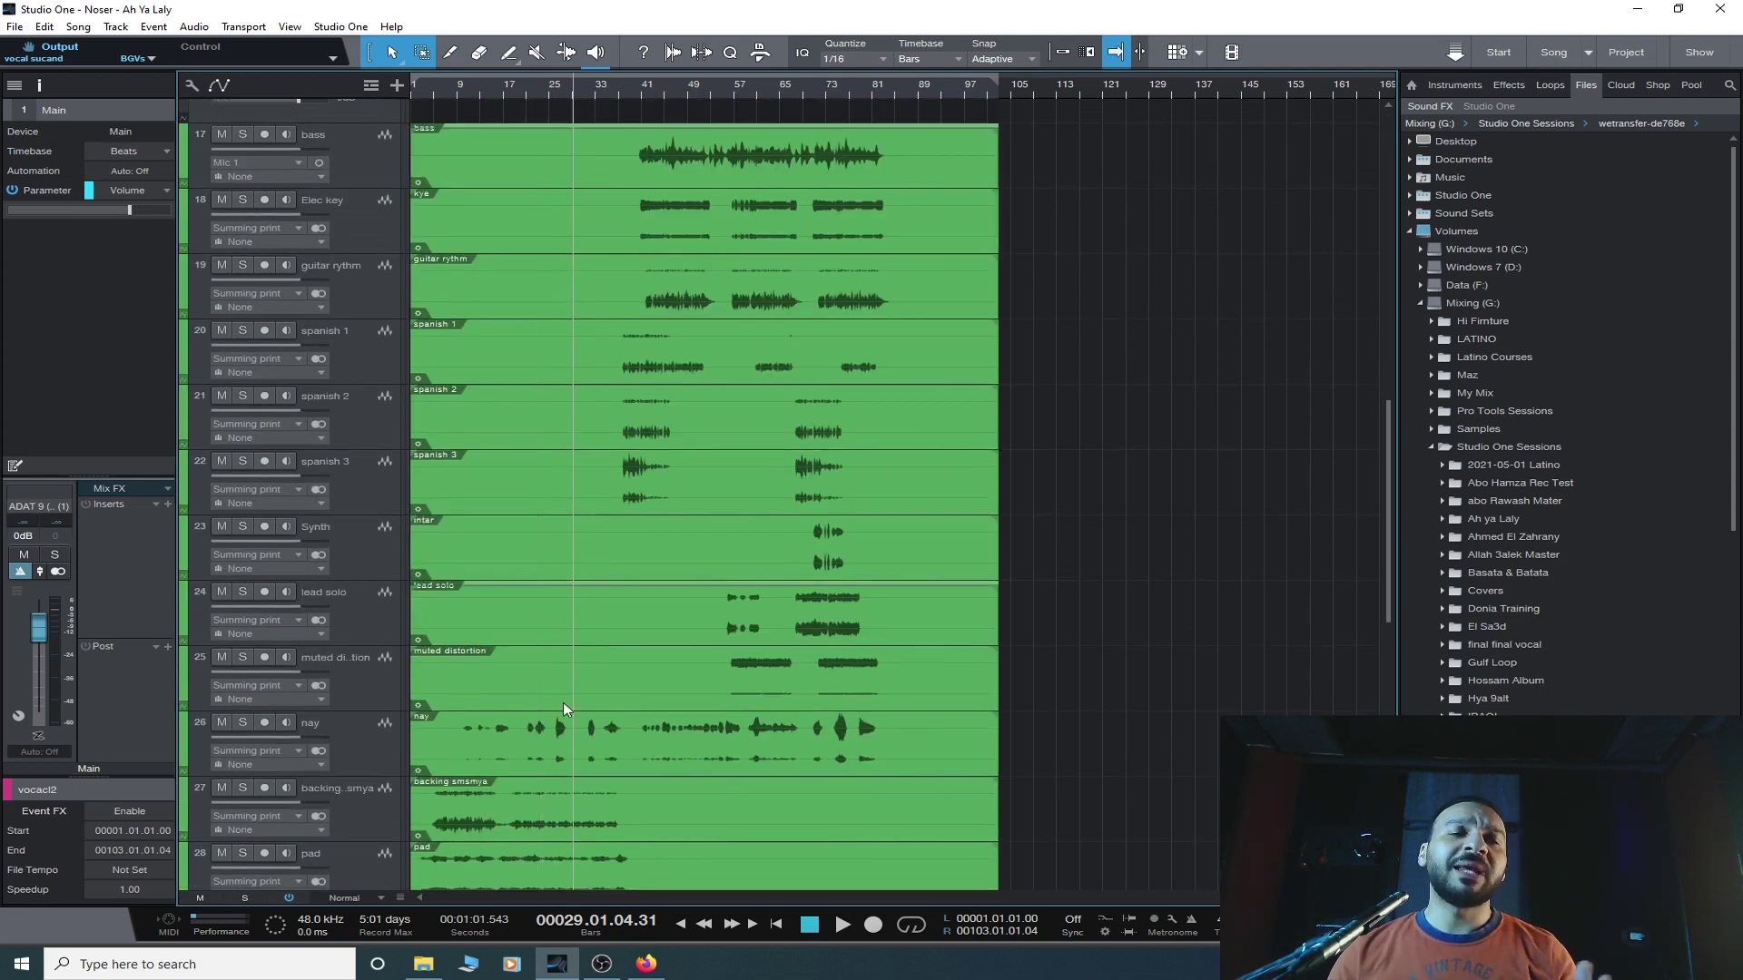
key("F3")
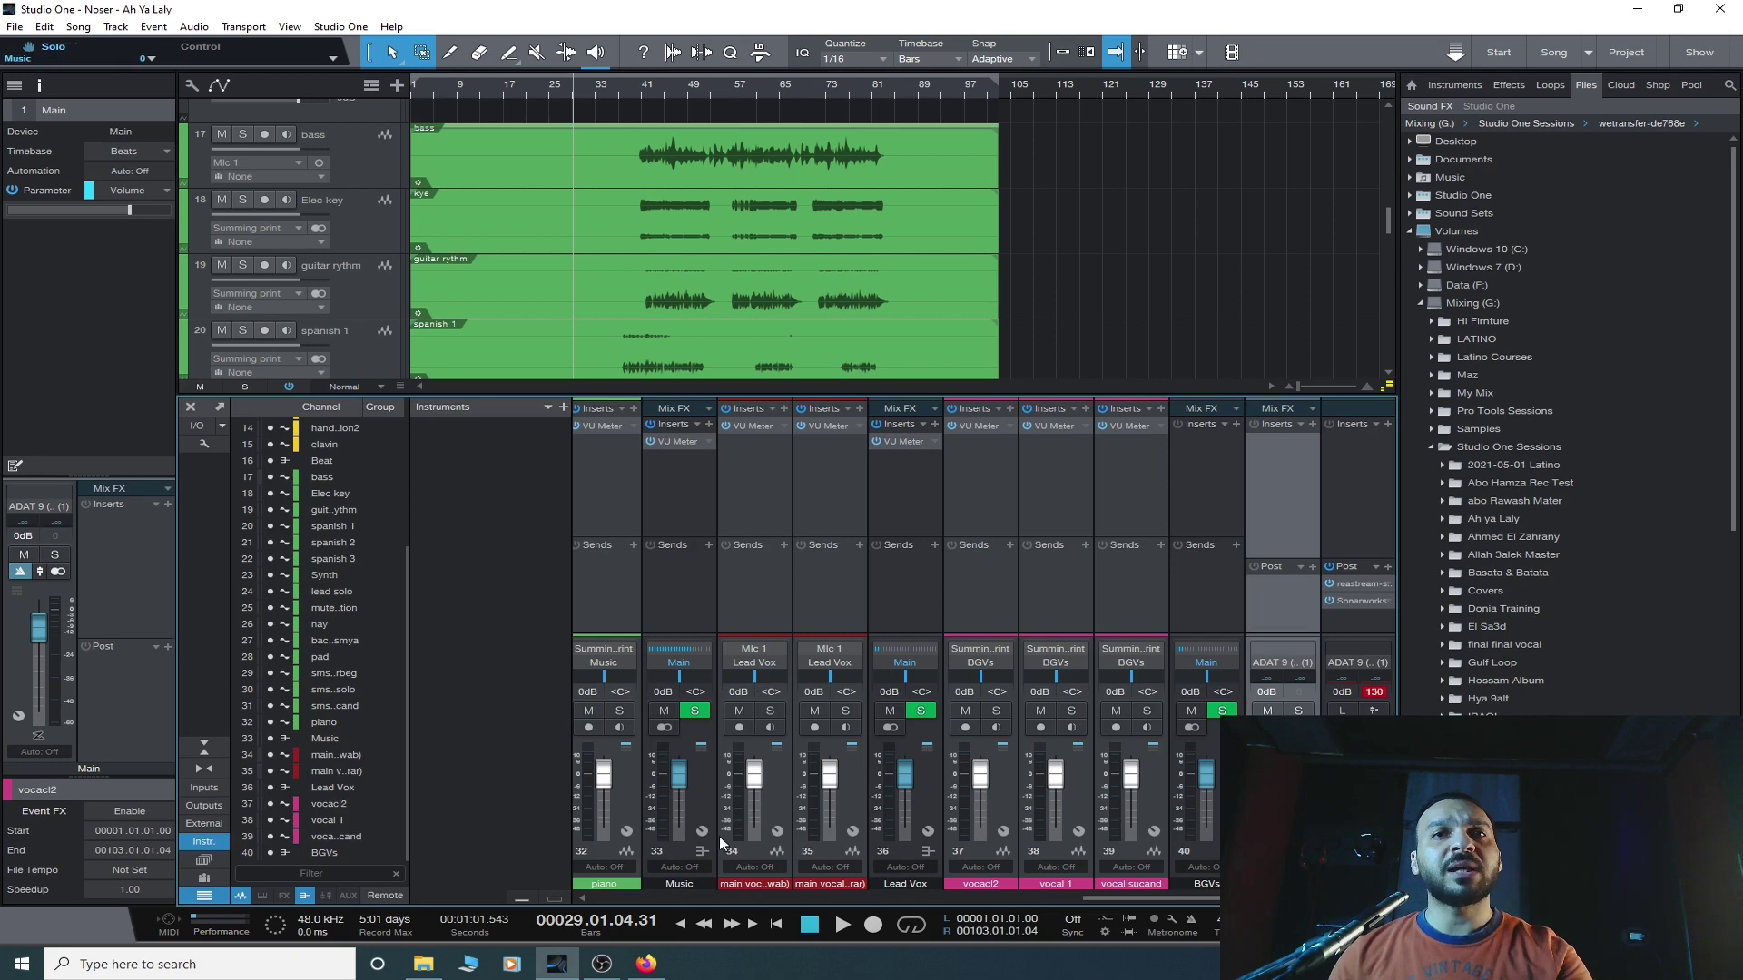
scroll(581, 606, "left", 4)
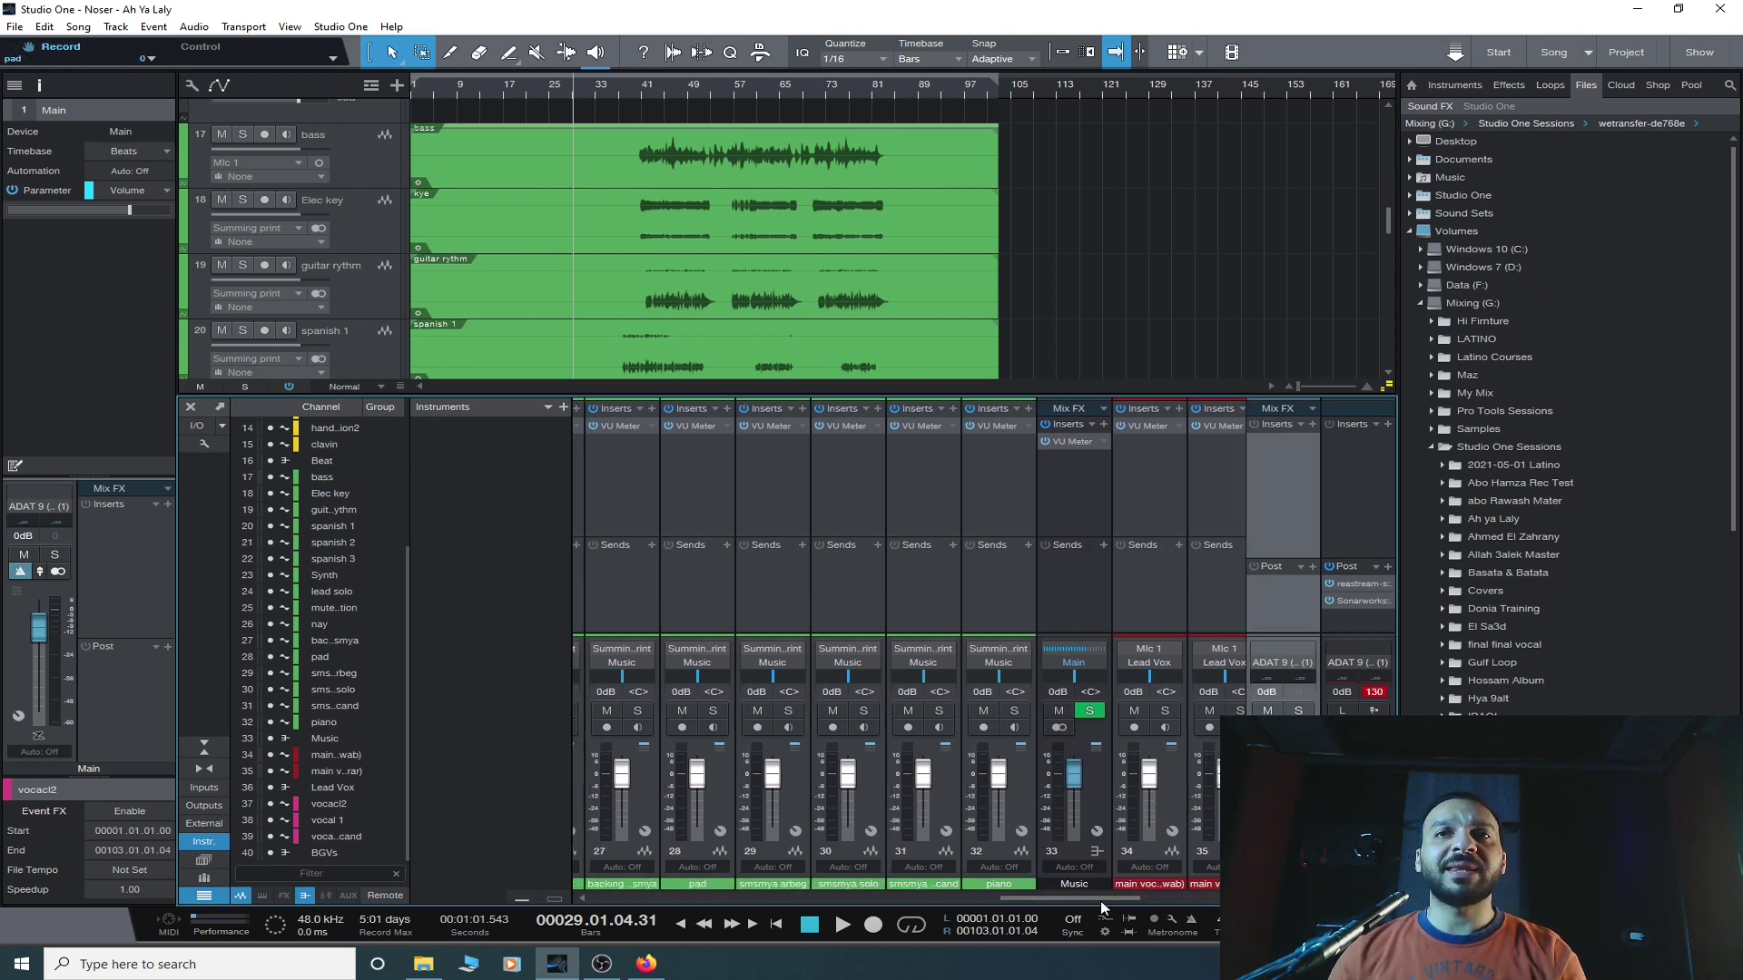
left_click_drag(1100, 900, 521, 930)
left_click(604, 605)
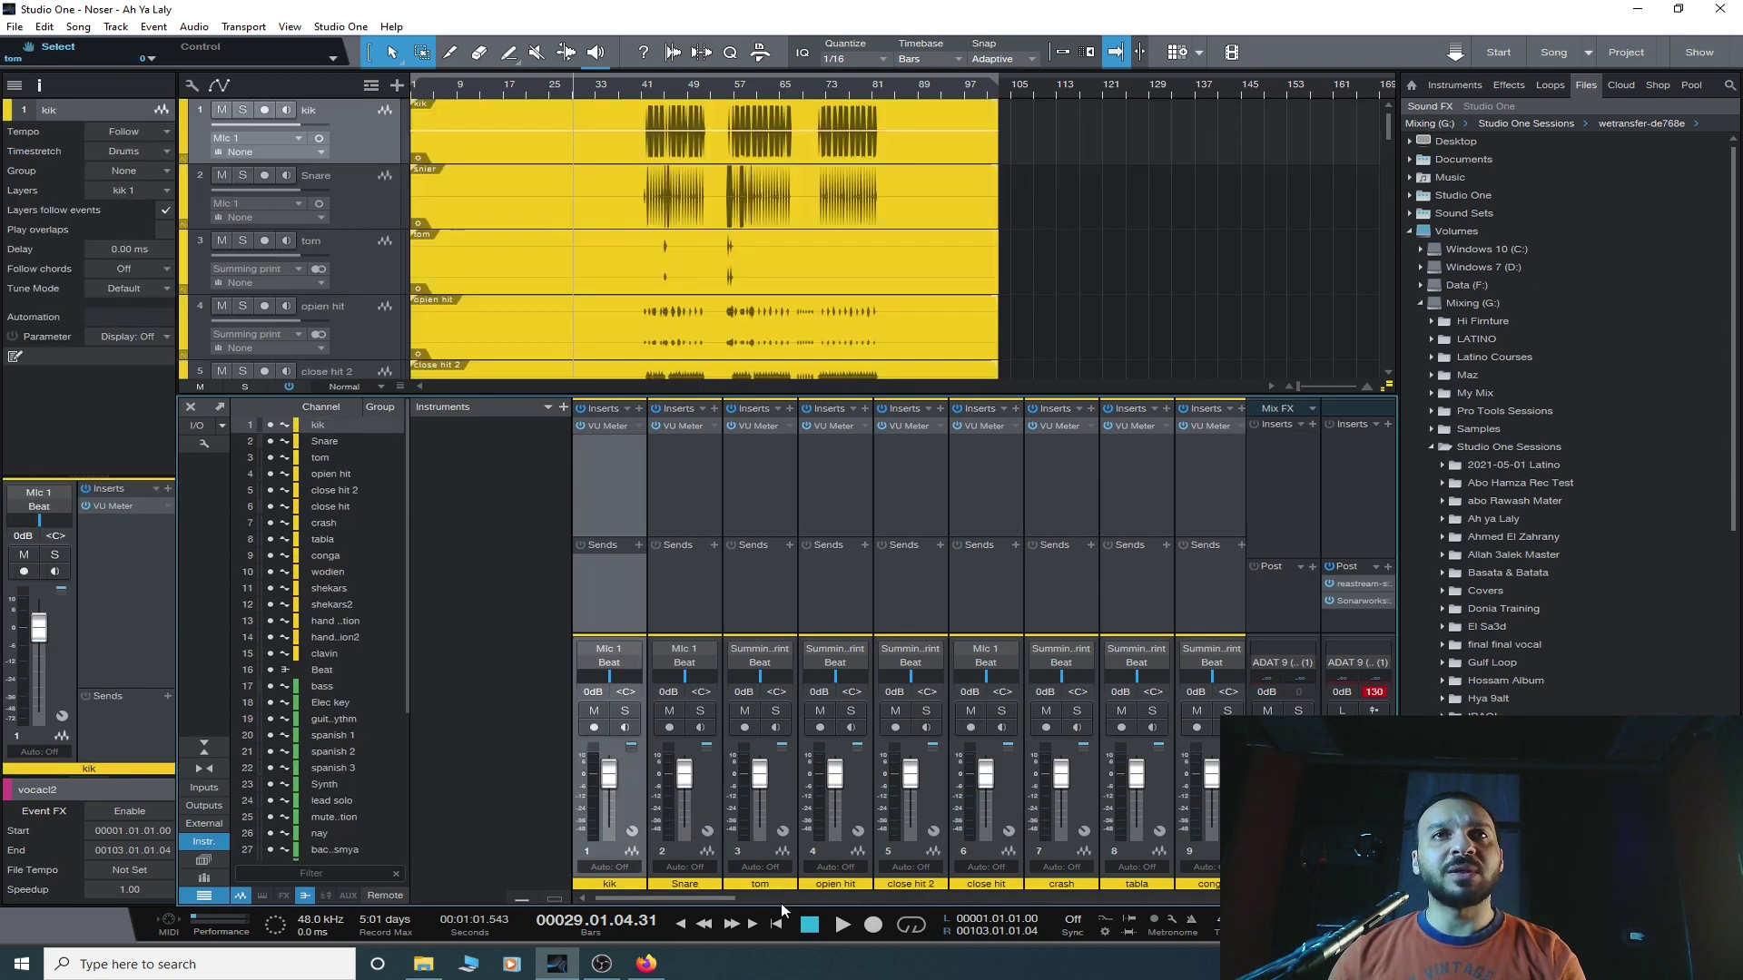
left_click_drag(730, 904, 1207, 899)
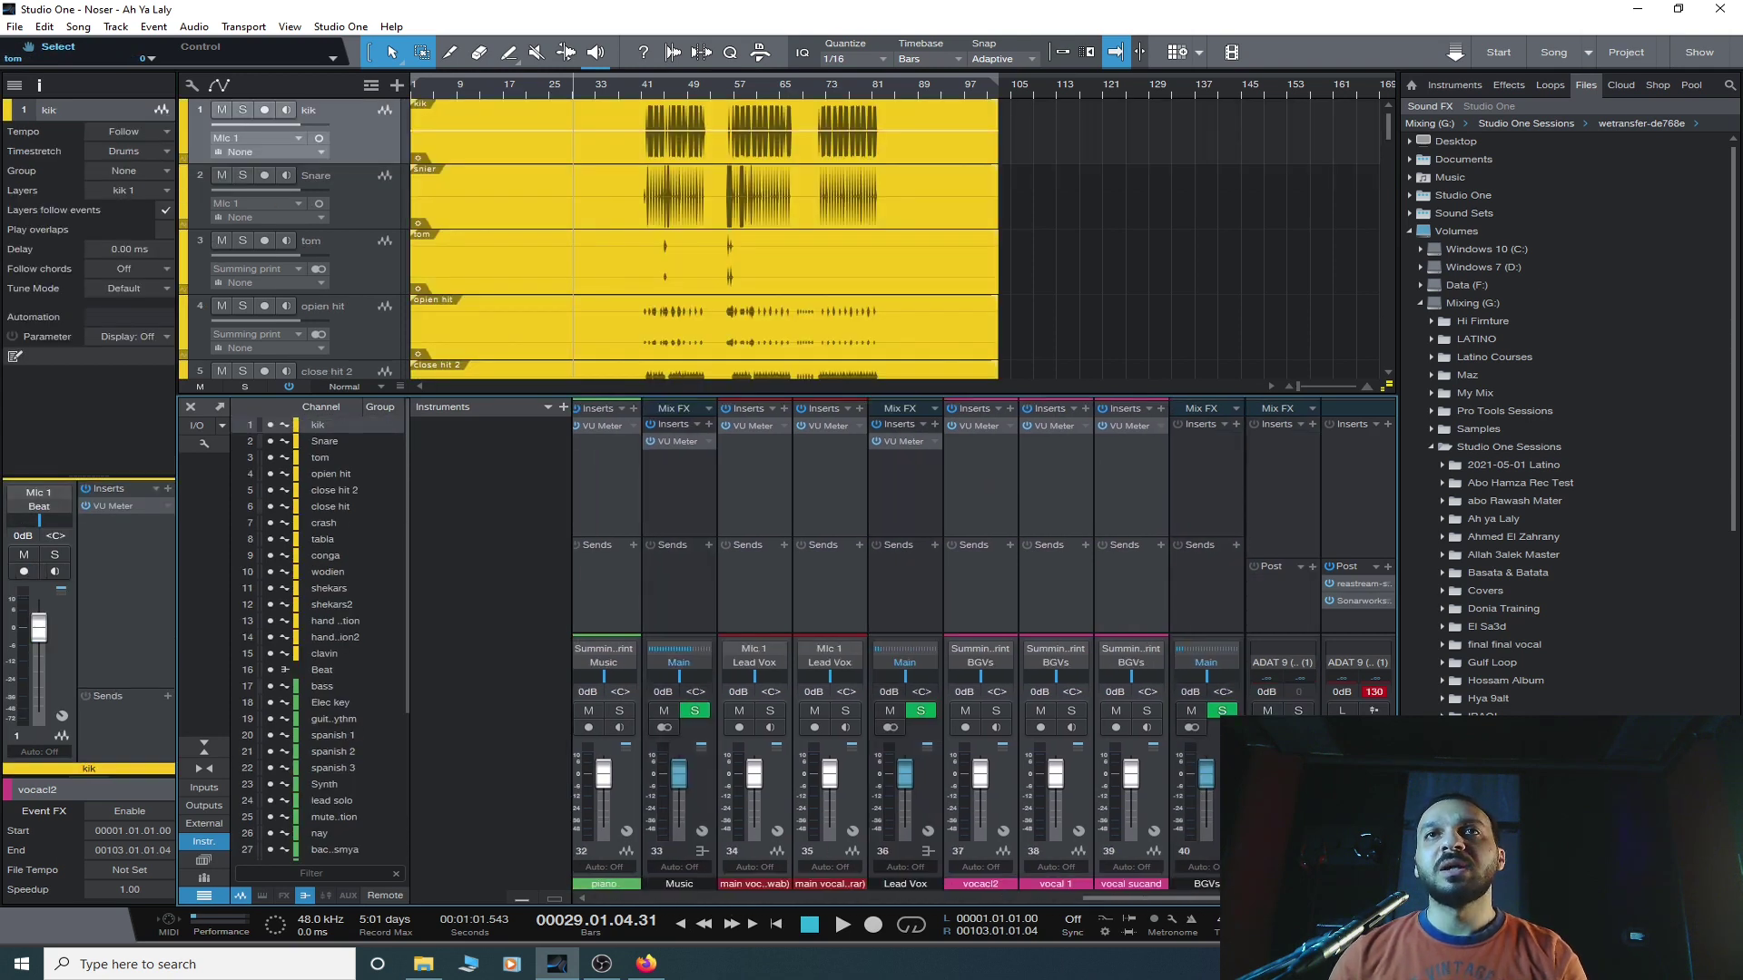
left_click(1146, 444)
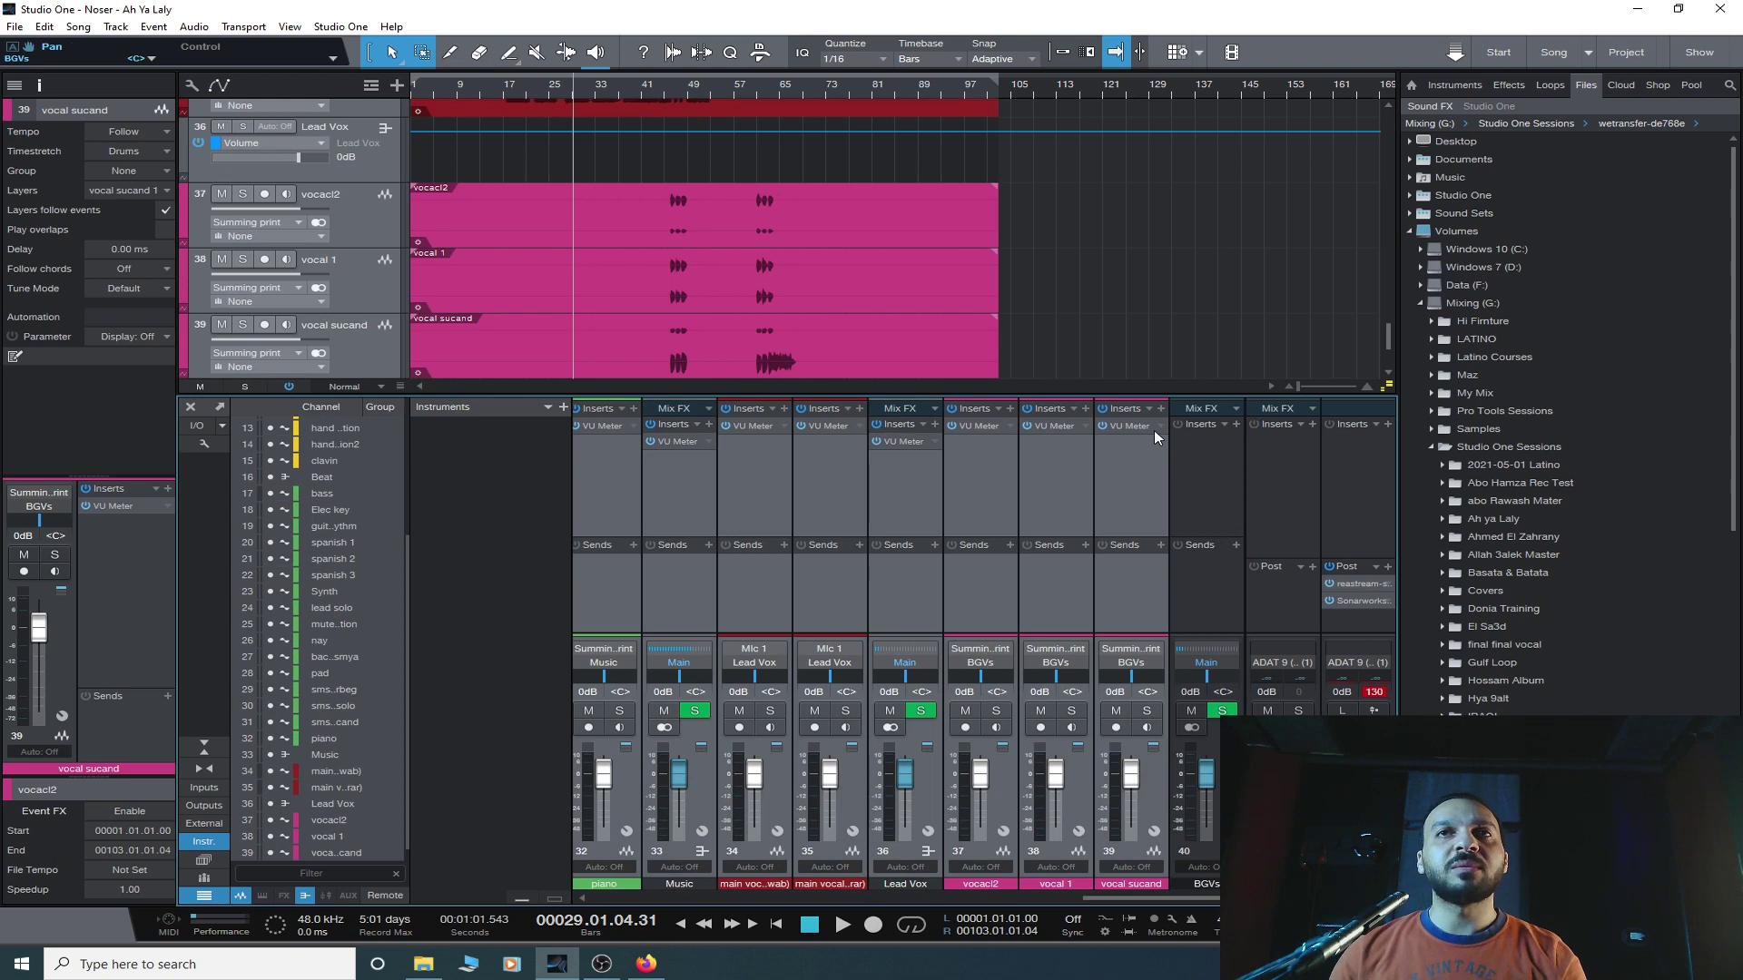
right_click(1152, 431)
left_click(1218, 590)
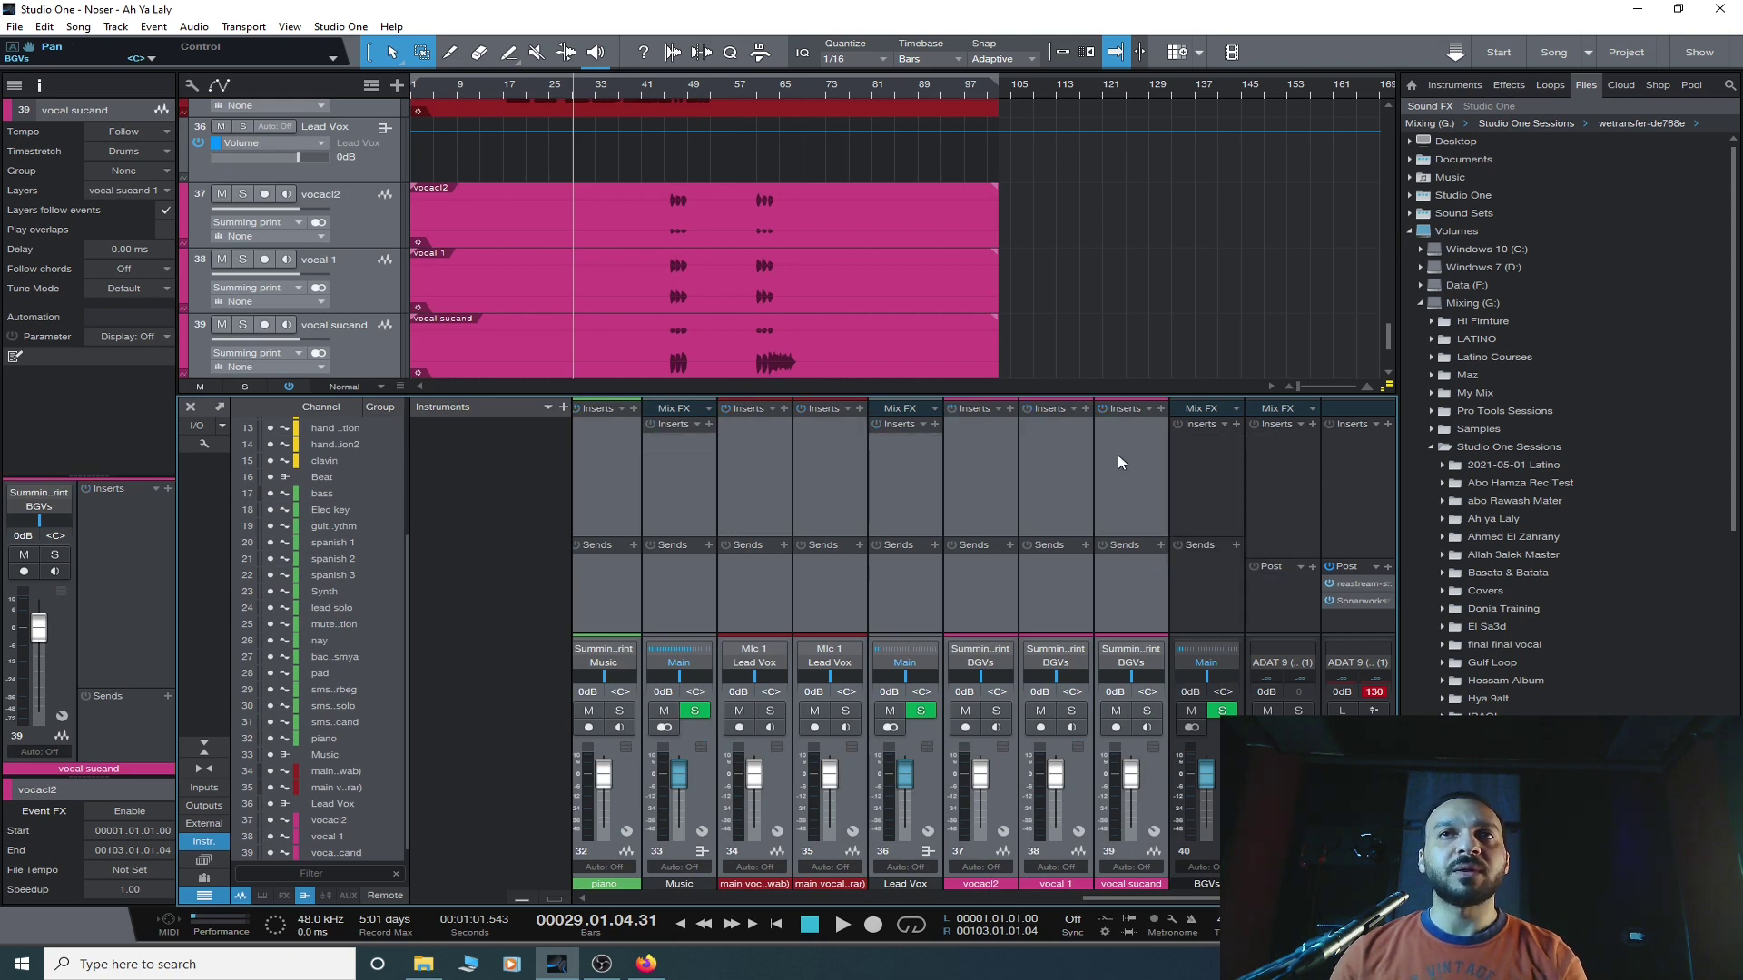
left_click(1271, 492)
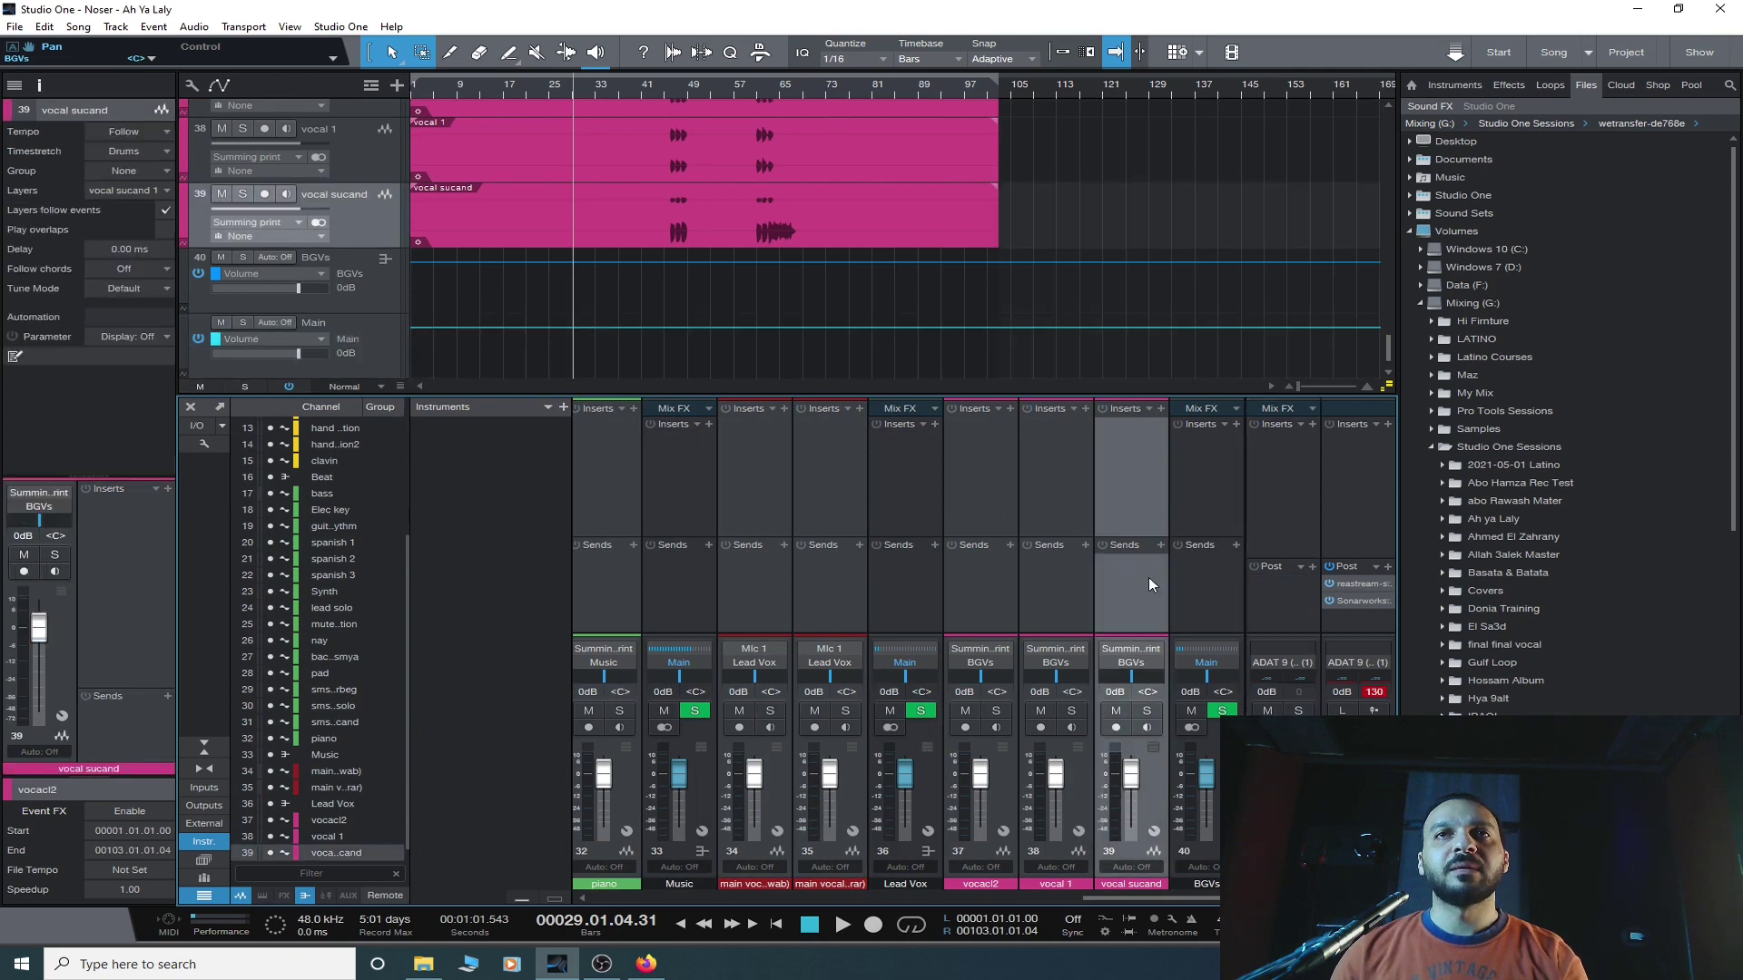
- Insert Softube's Console 1 on all channels from kik through vocal sucand and close its plug-in window
left_click_drag(1116, 900, 627, 899)
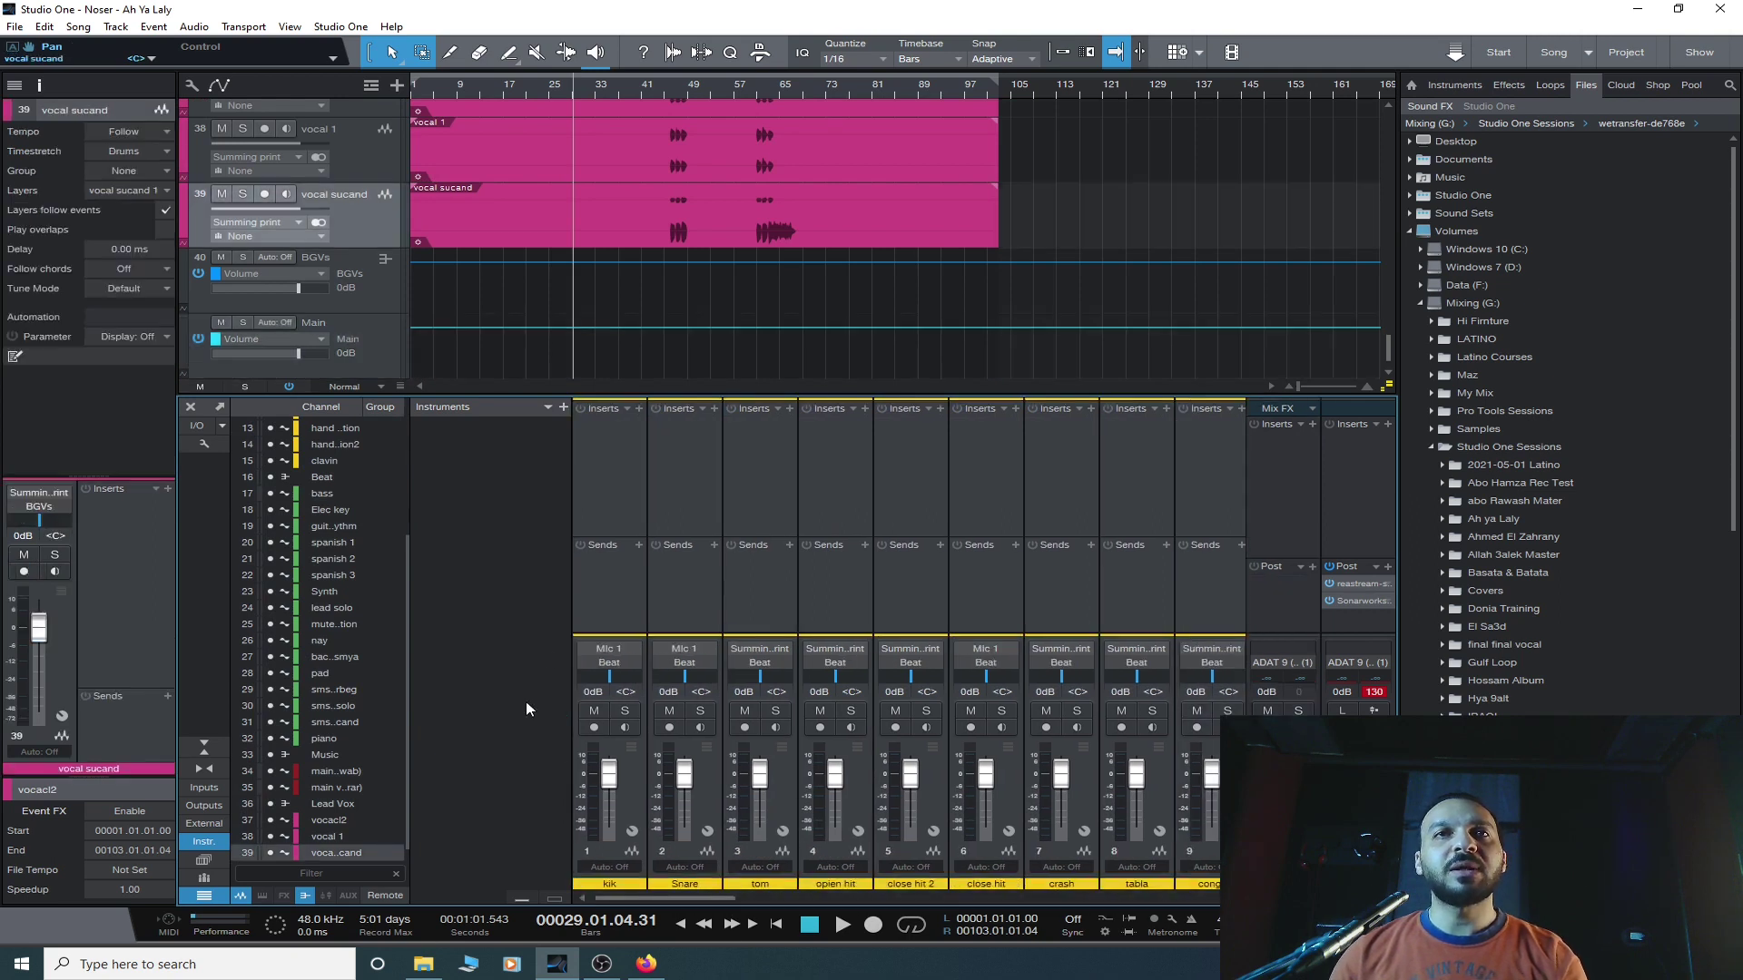
left_click(610, 467)
left_click(639, 409)
scroll(717, 635, "down", 5)
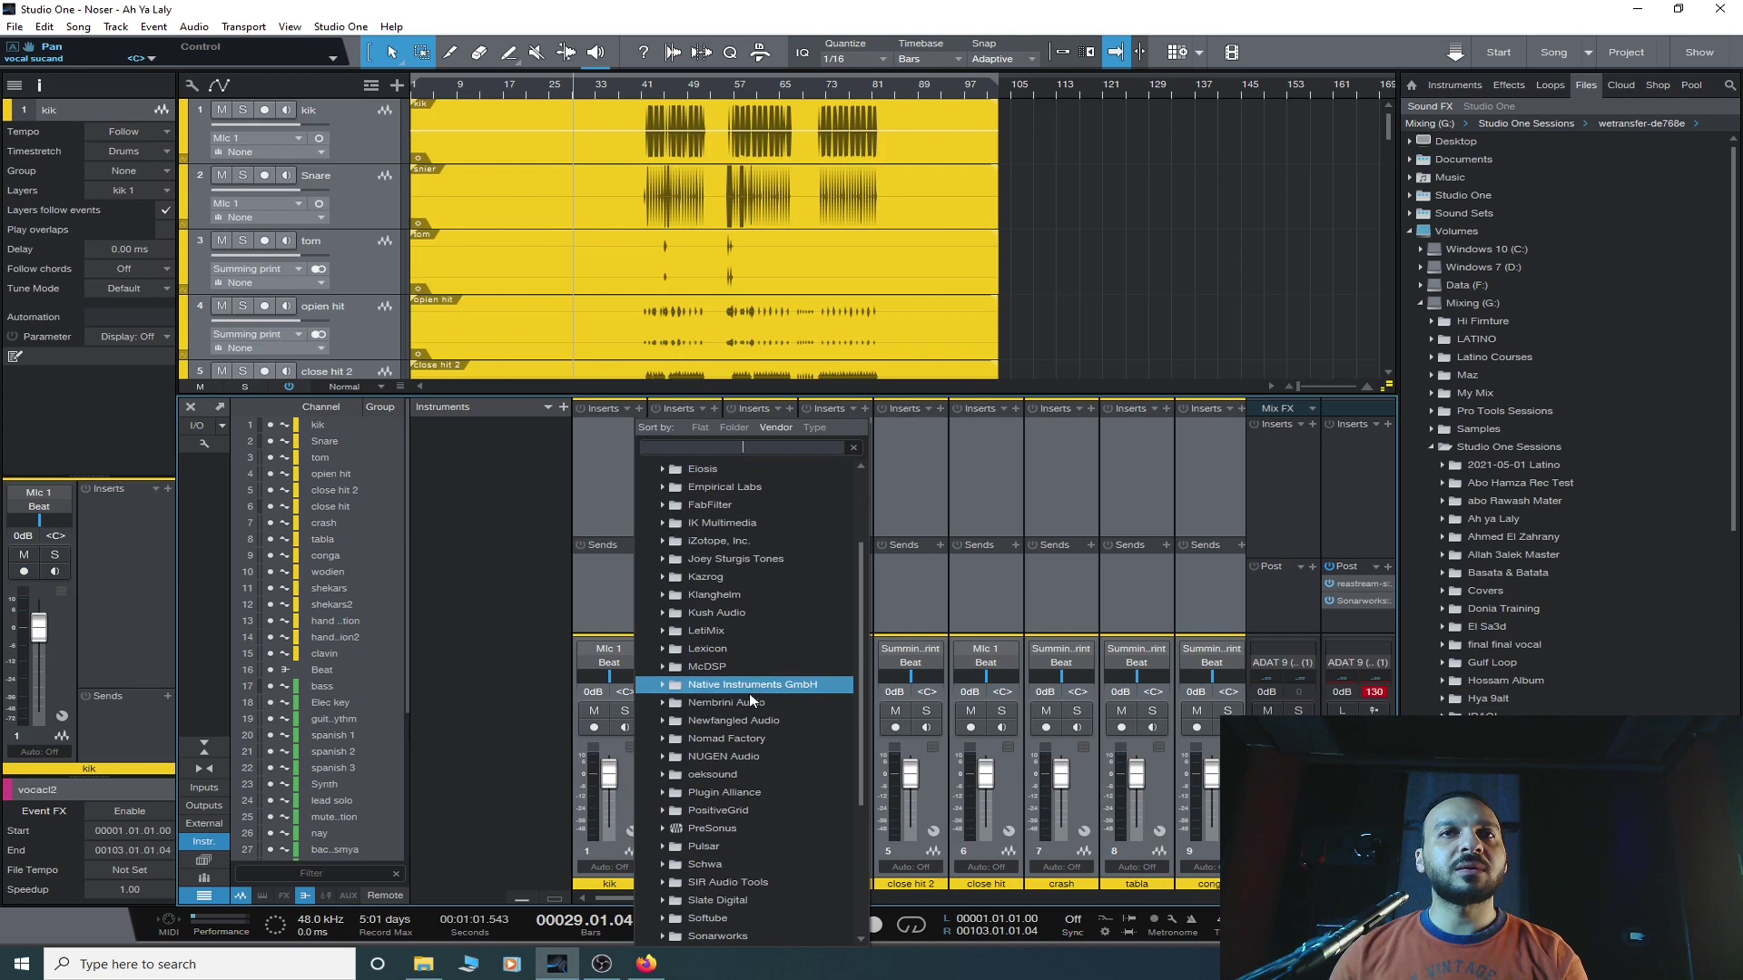
left_click(729, 740)
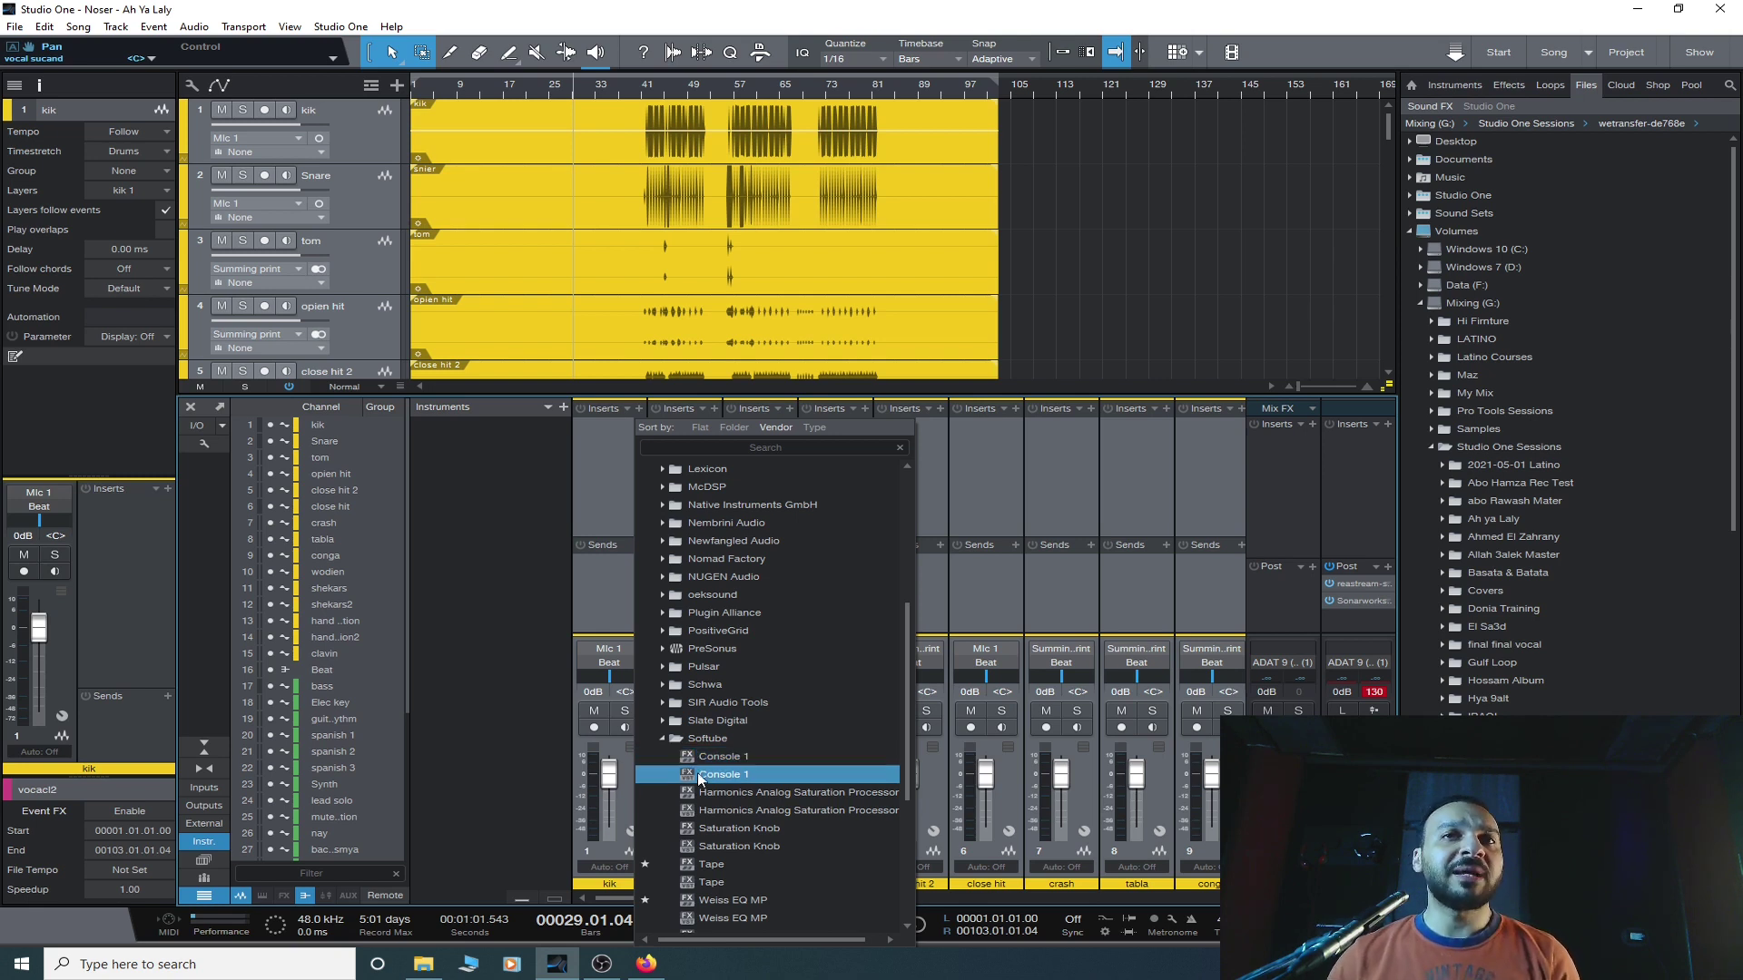
double_click(704, 767)
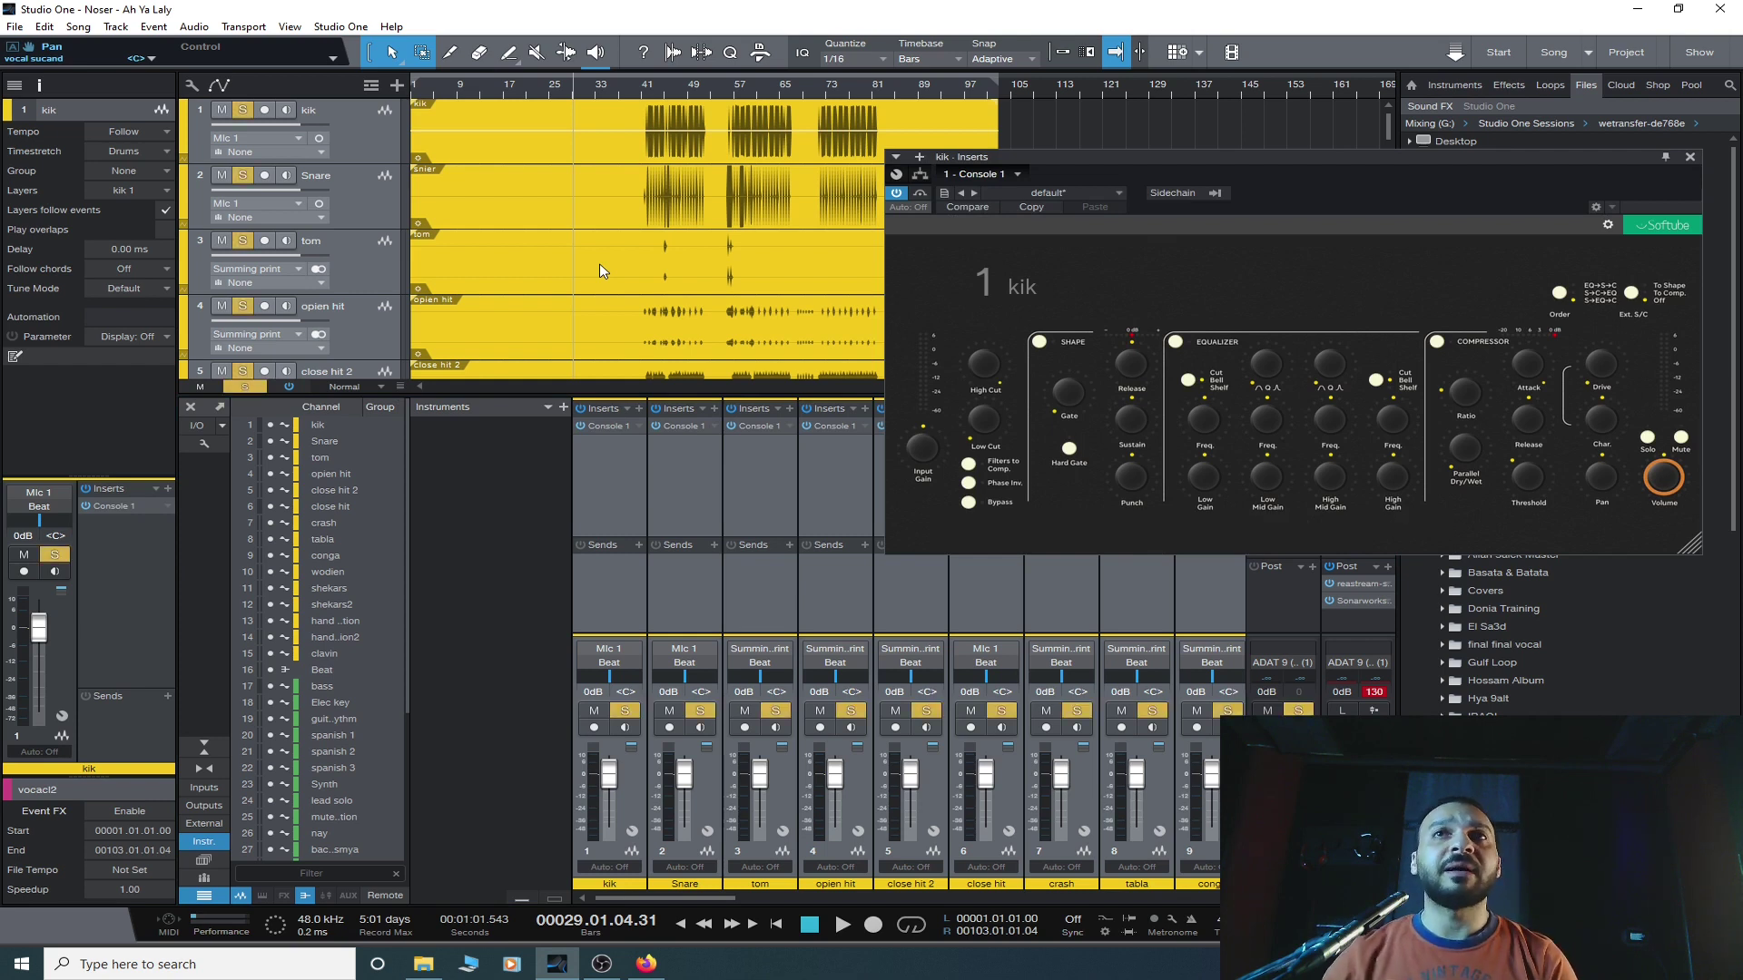
left_click(1690, 157)
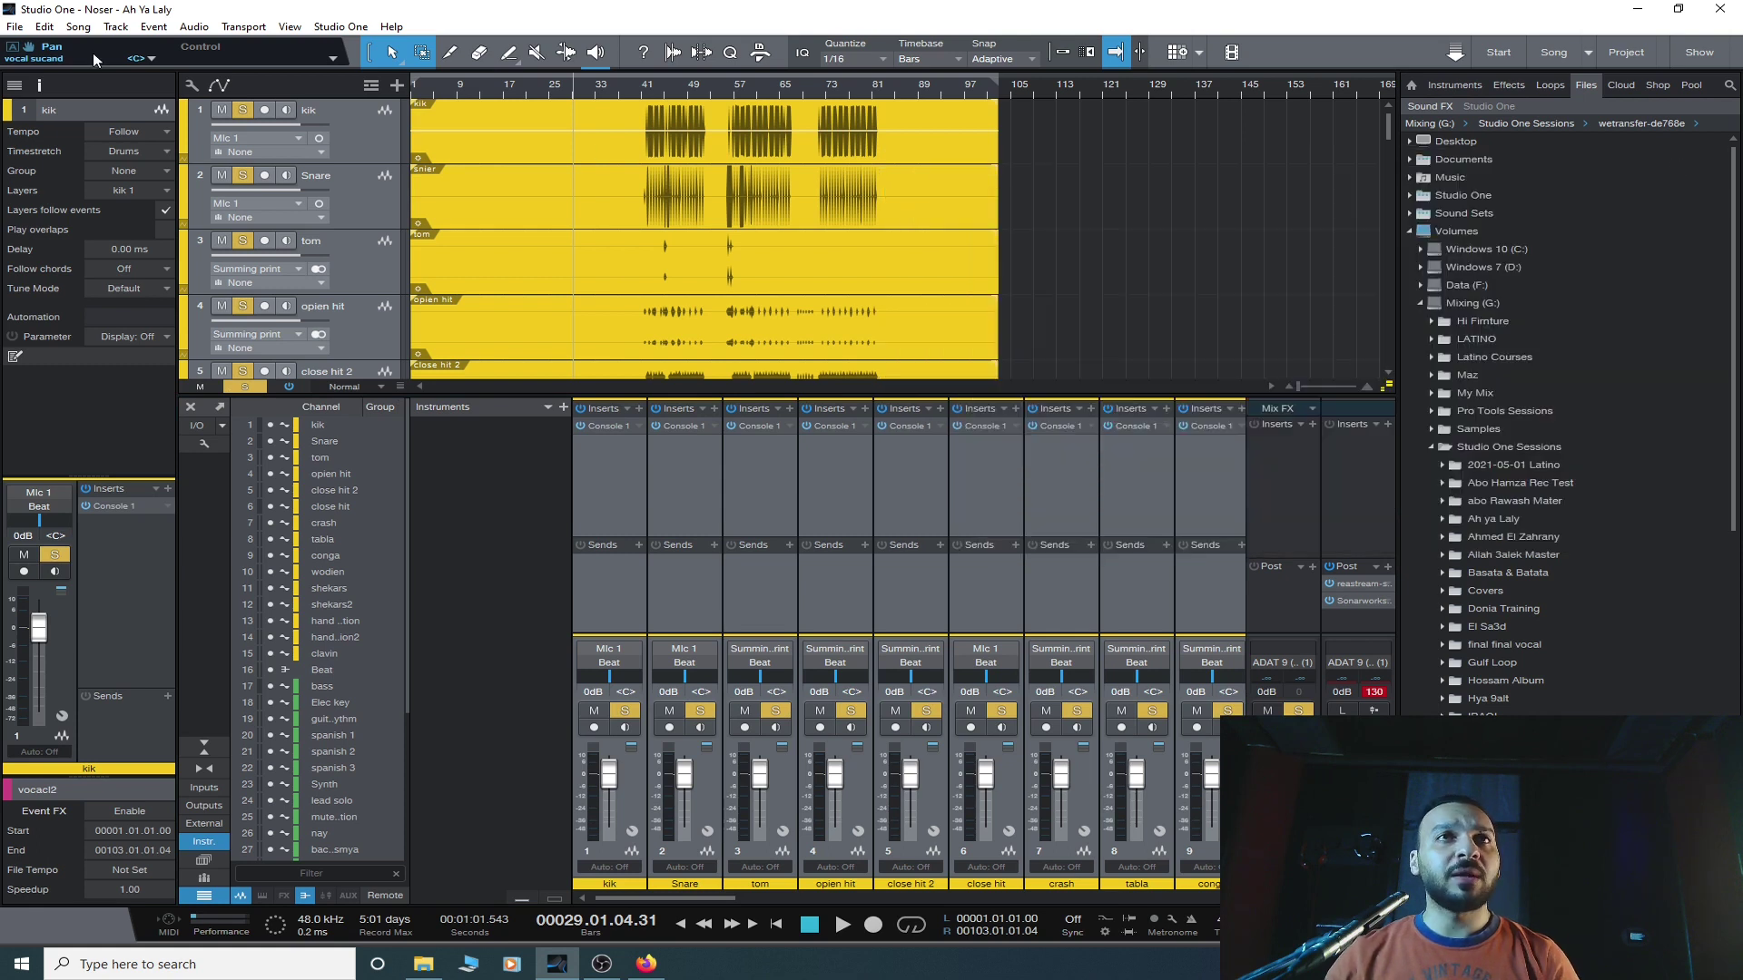
- Turn off solo on the selected channels and lower their faders together to about -1.6 dB
left_click(242, 111)
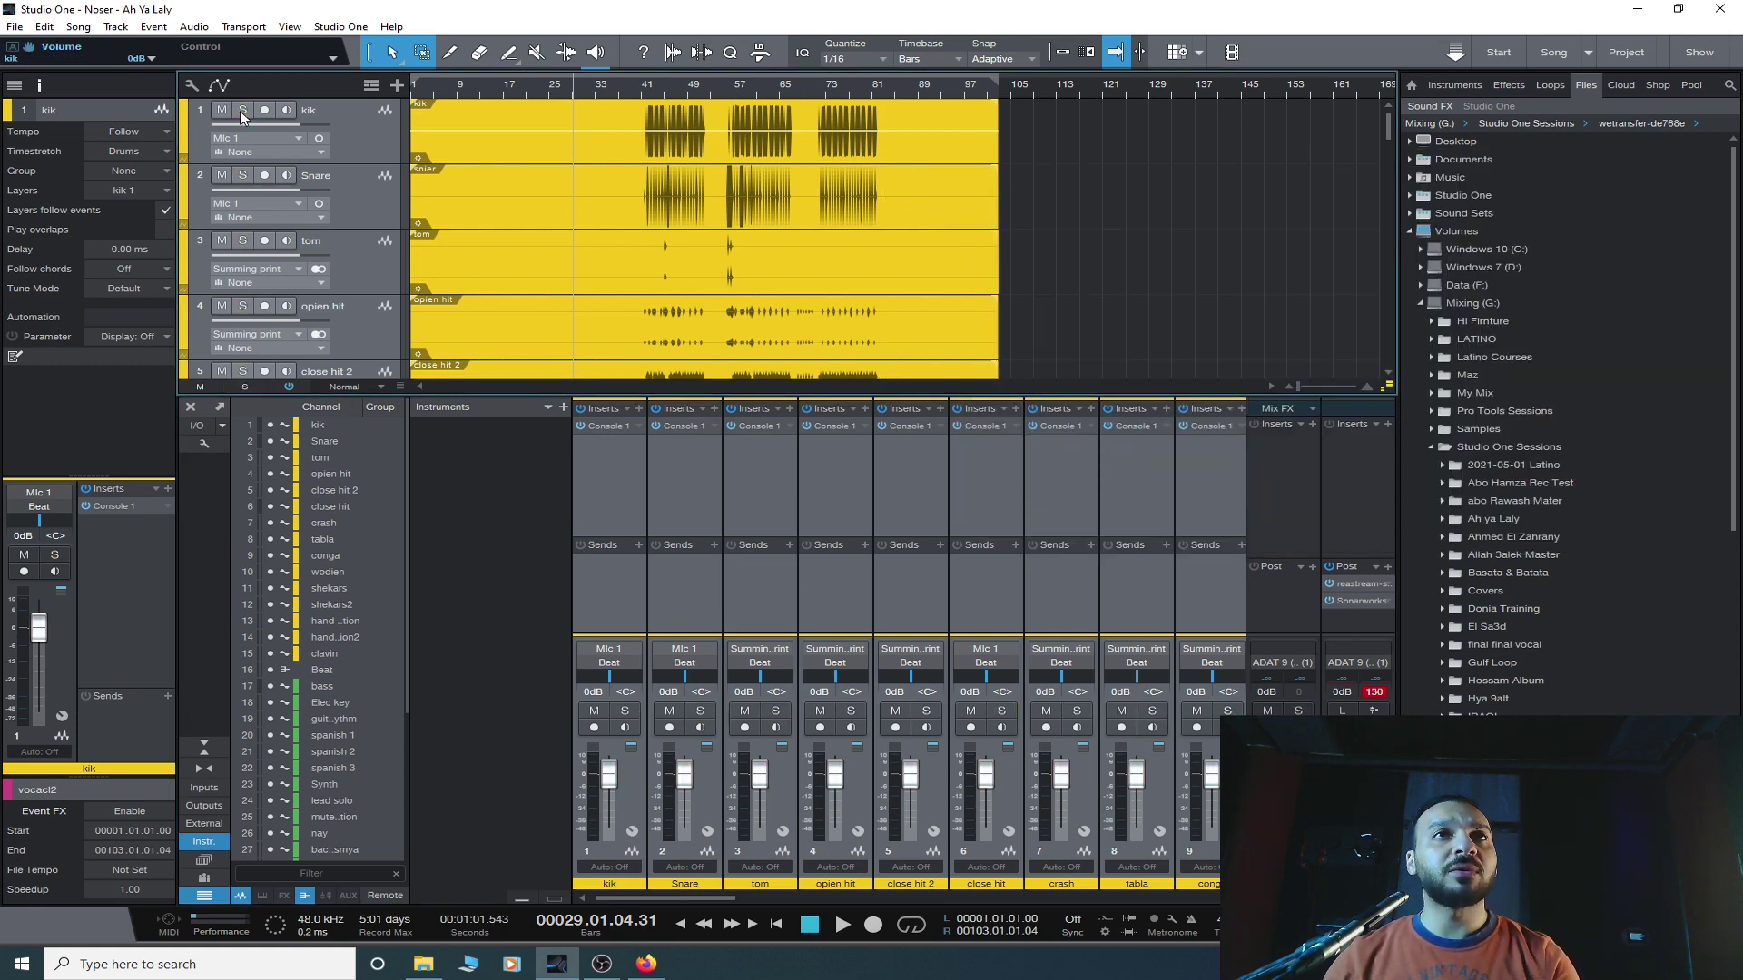
scroll(548, 280, "down", 15)
scroll(532, 292, "down", 2)
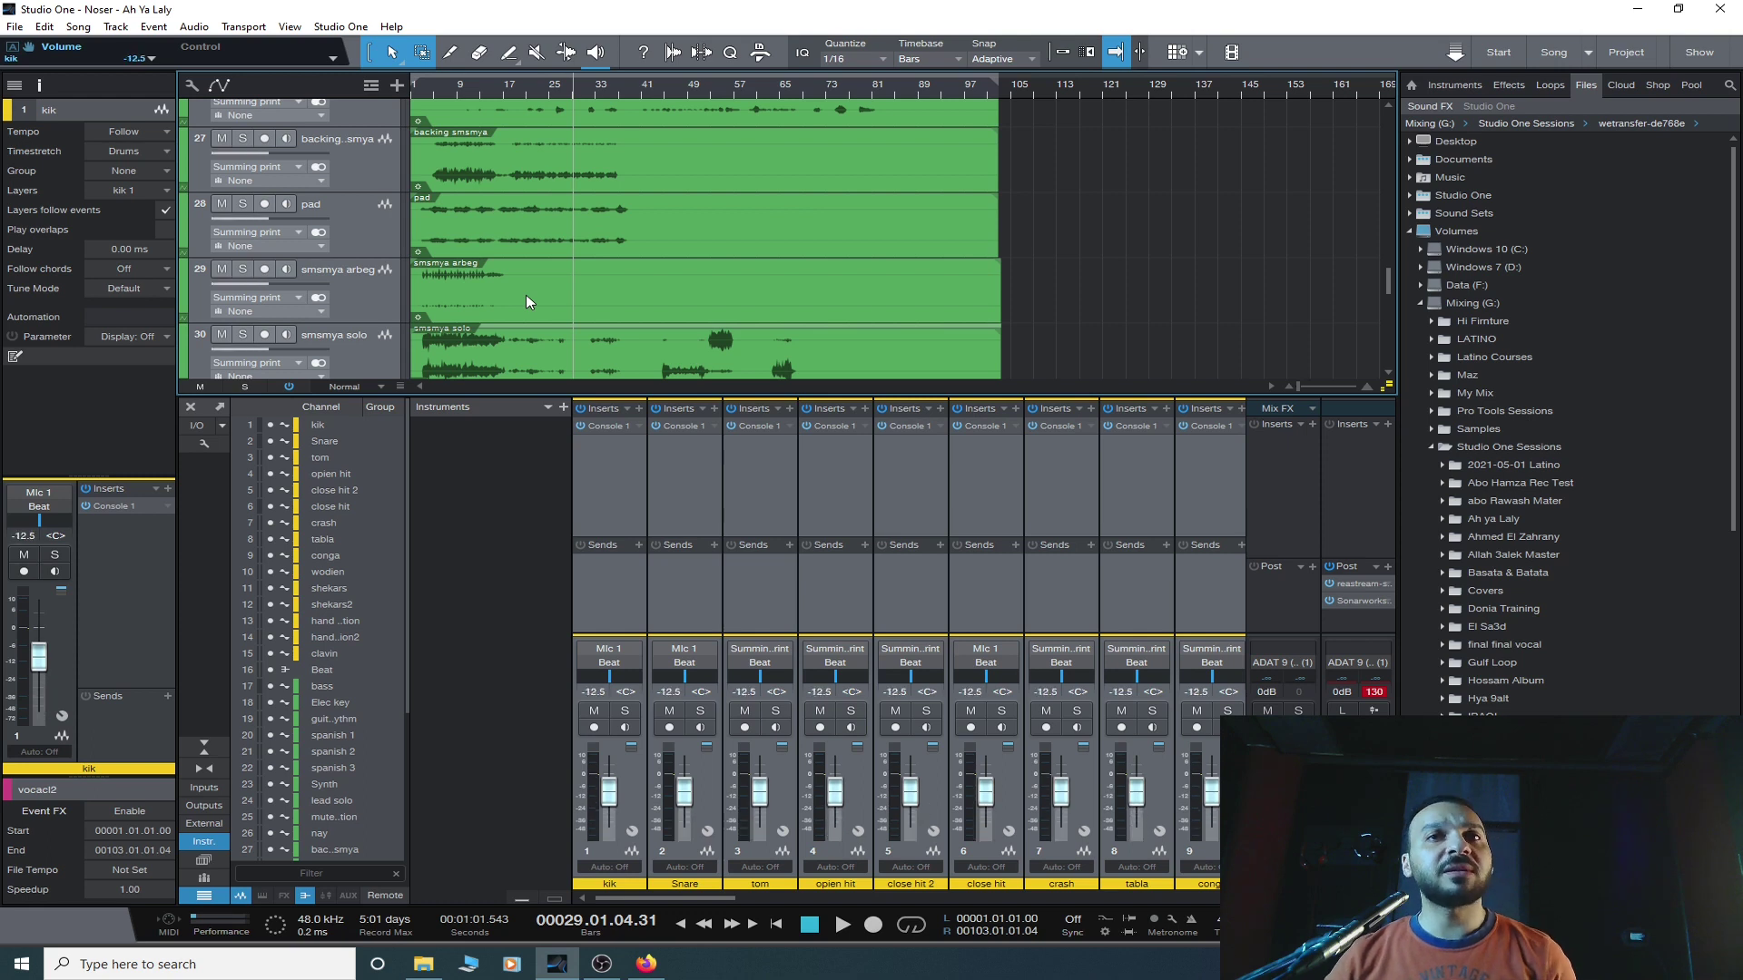
scroll(1081, 515, "down", 3)
- Insert Console 1 on the BGVs bus and close its plug-in window
left_click_drag(731, 899, 1167, 898)
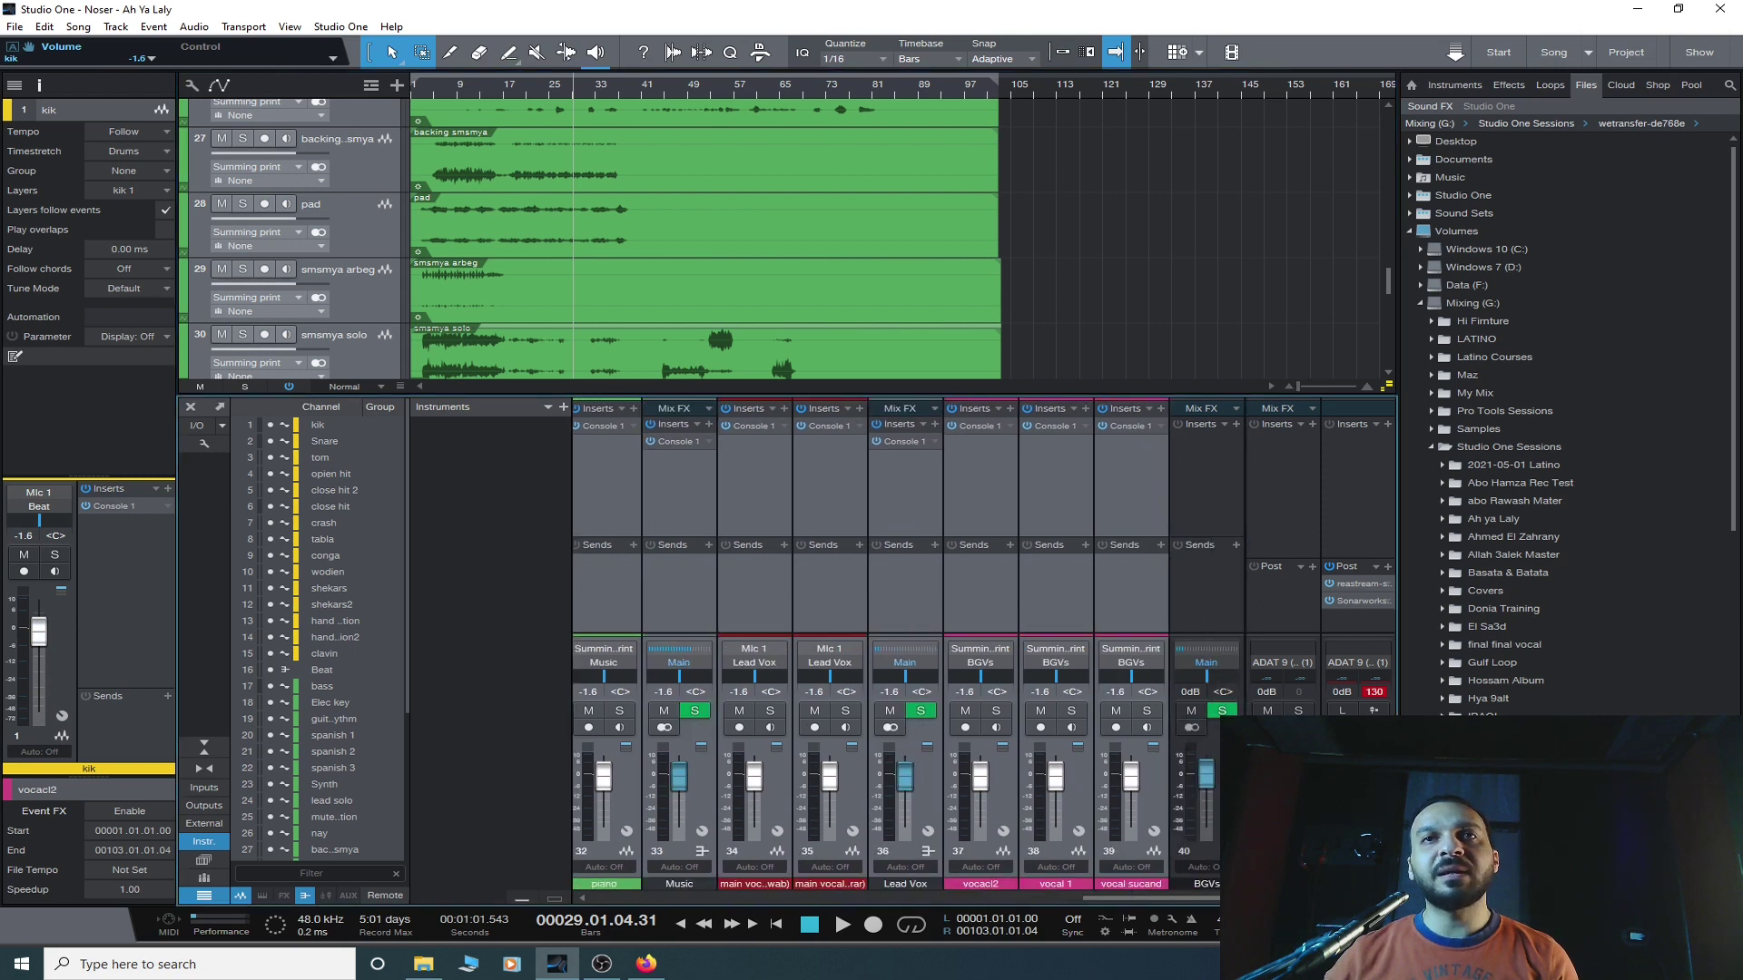
left_click(1201, 466)
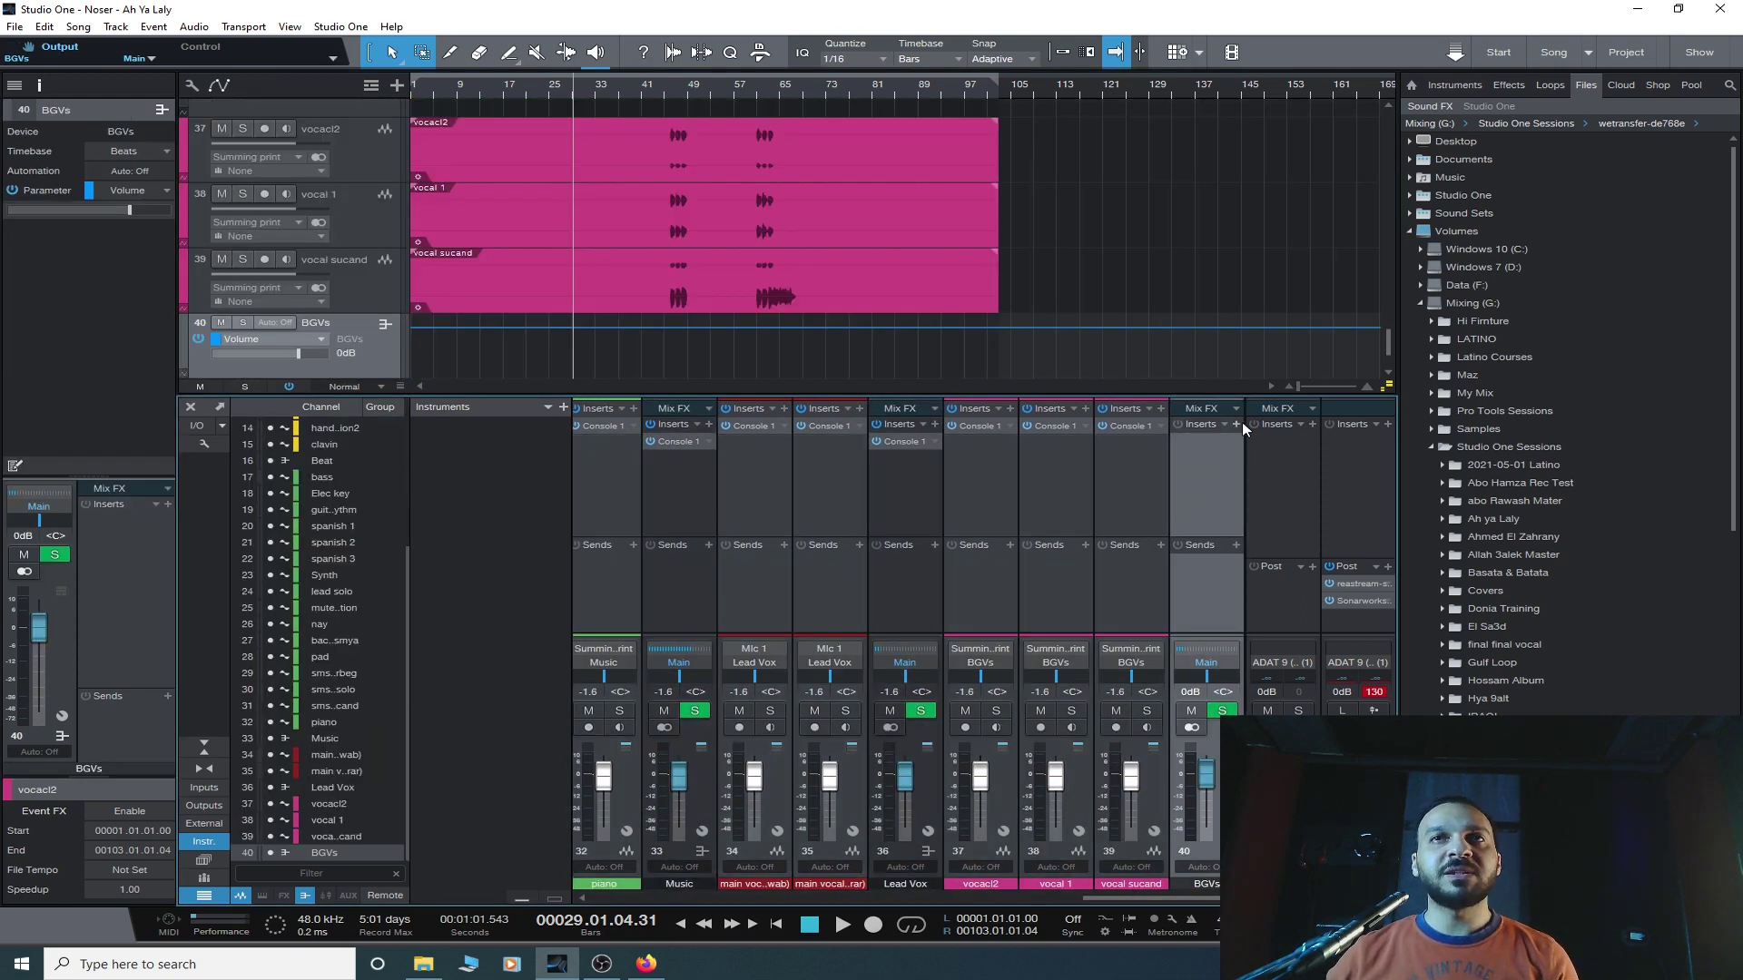
left_click(1236, 424)
type("con")
key("Return")
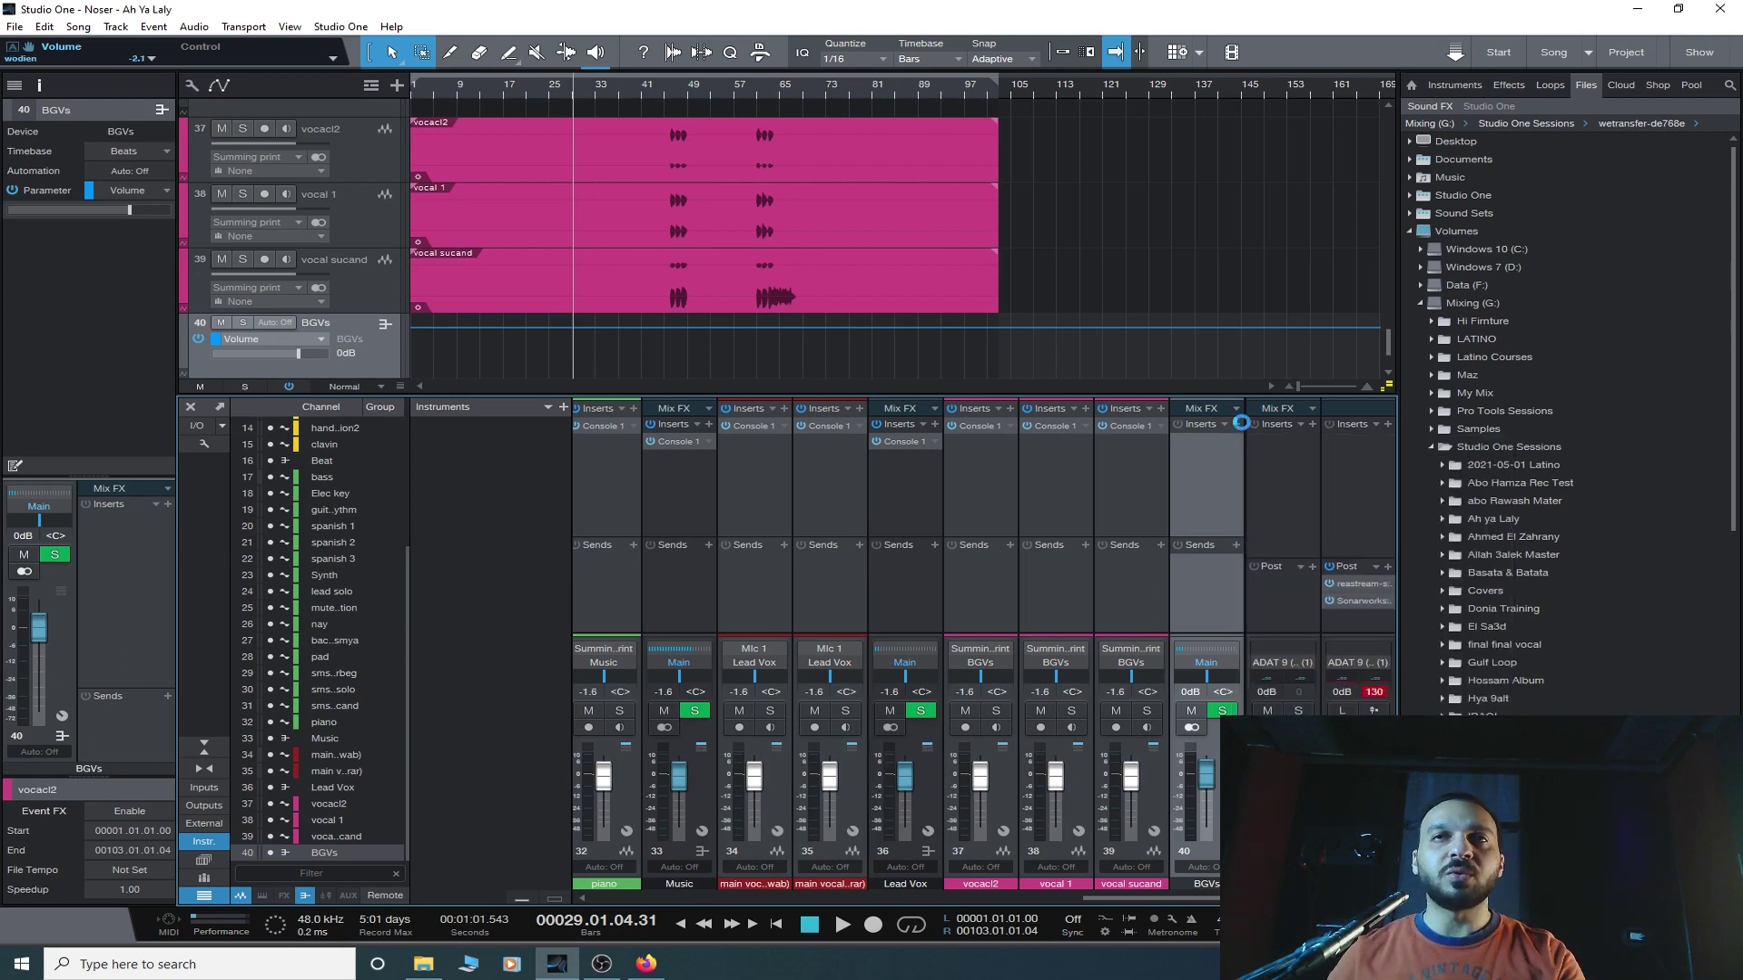
left_click(1691, 162)
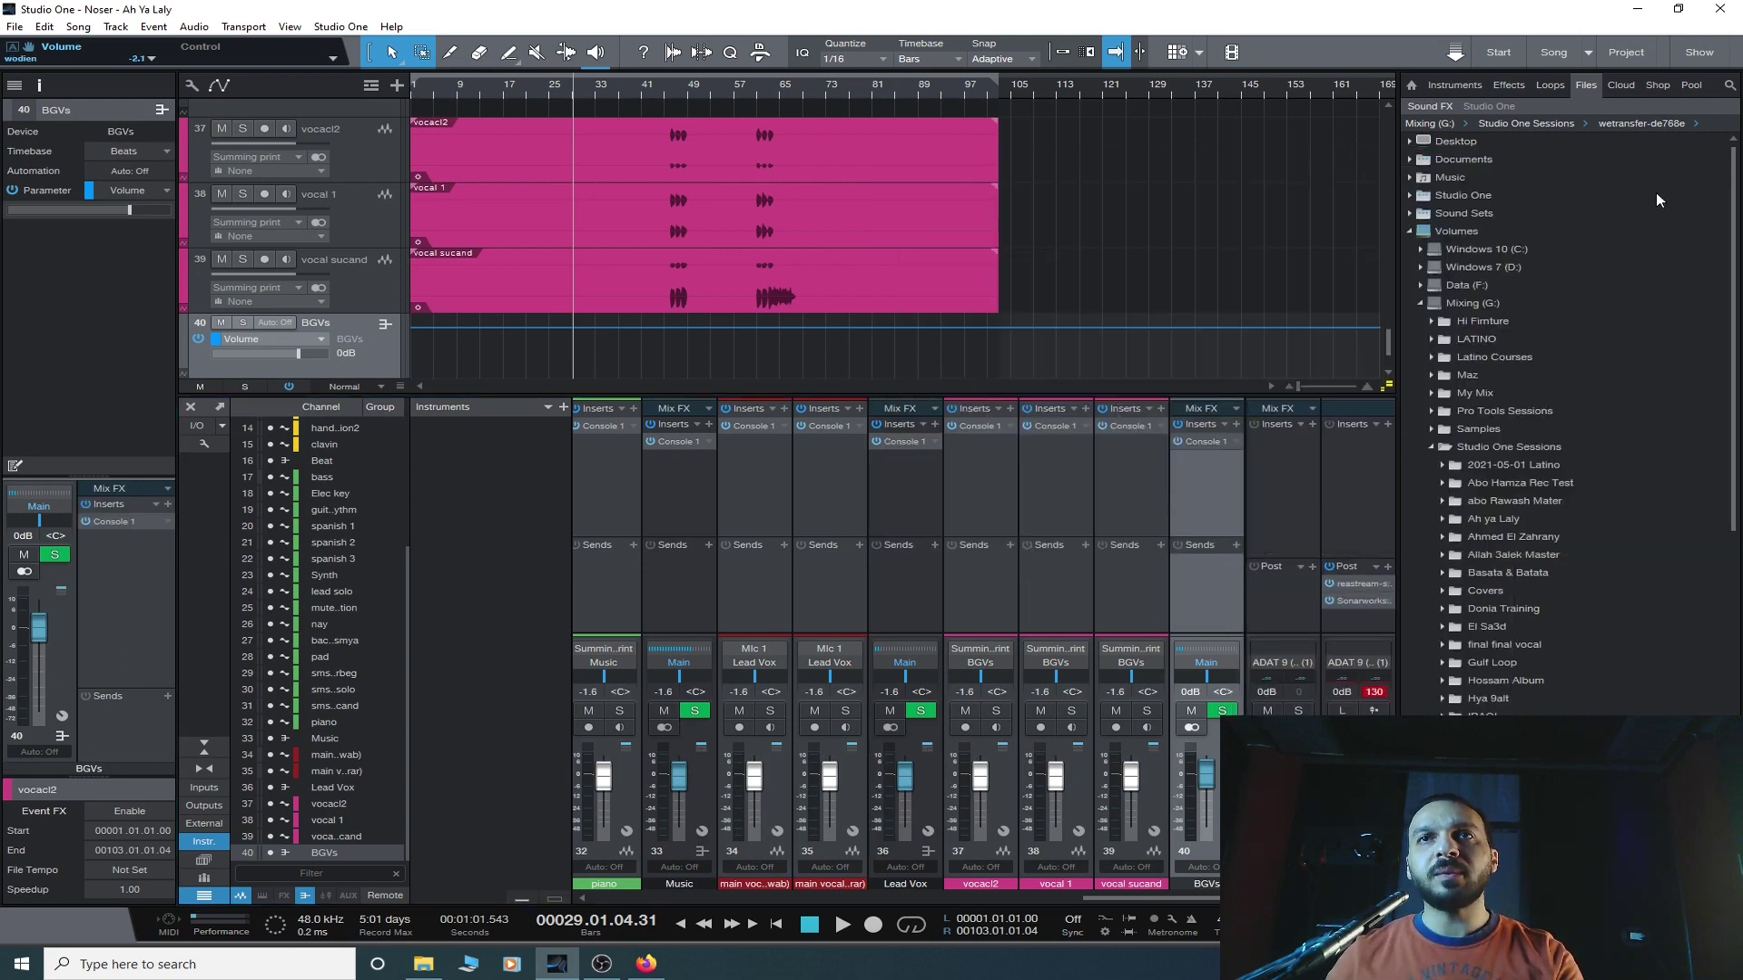
- Insert Console 1 on the Main output channel and close its plug-in window
left_click(1271, 493)
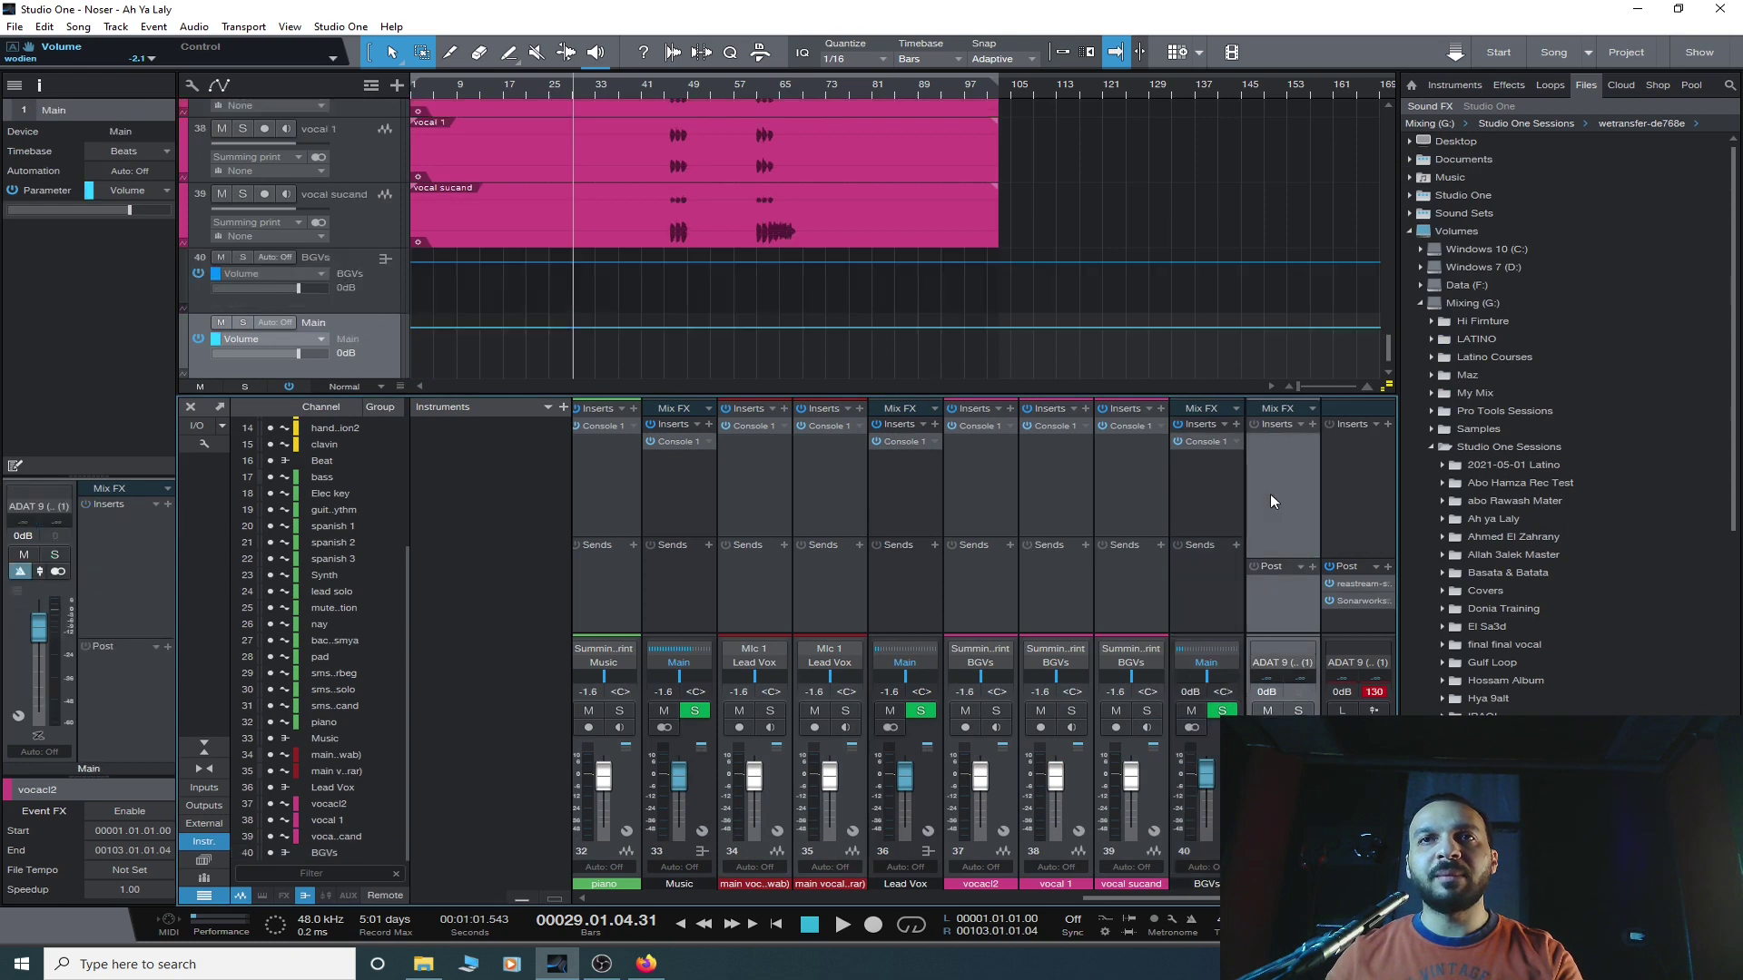
left_click(1318, 423)
type("cons")
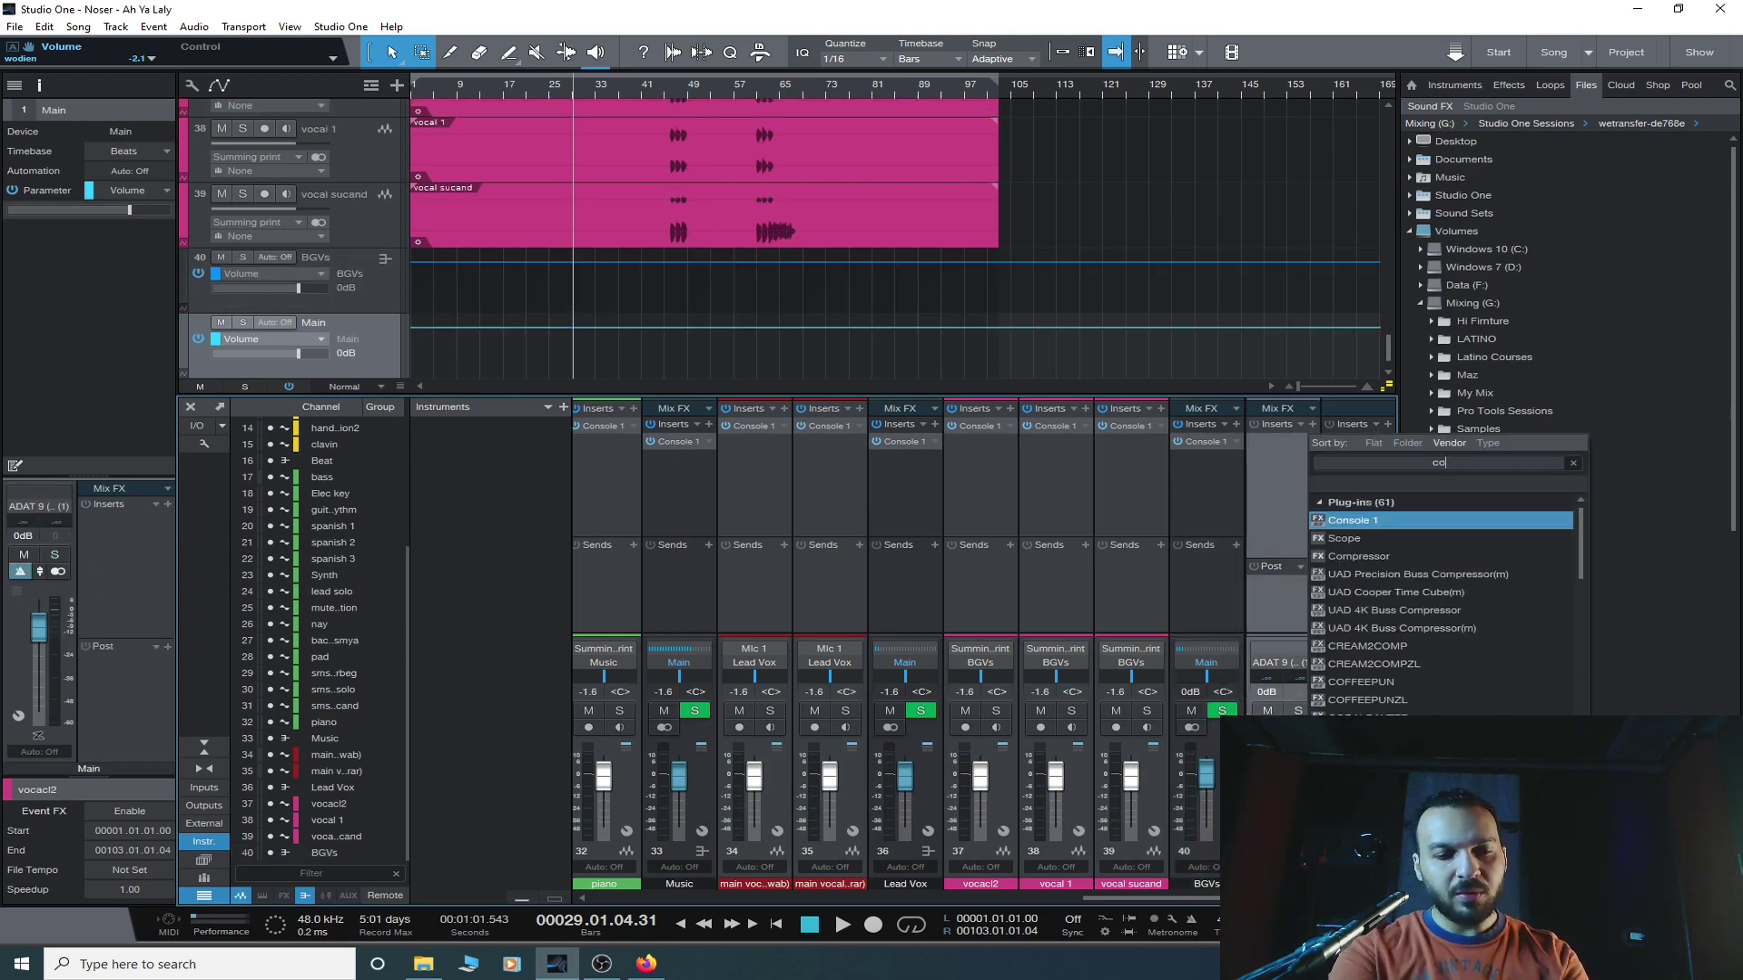
double_click(1374, 524)
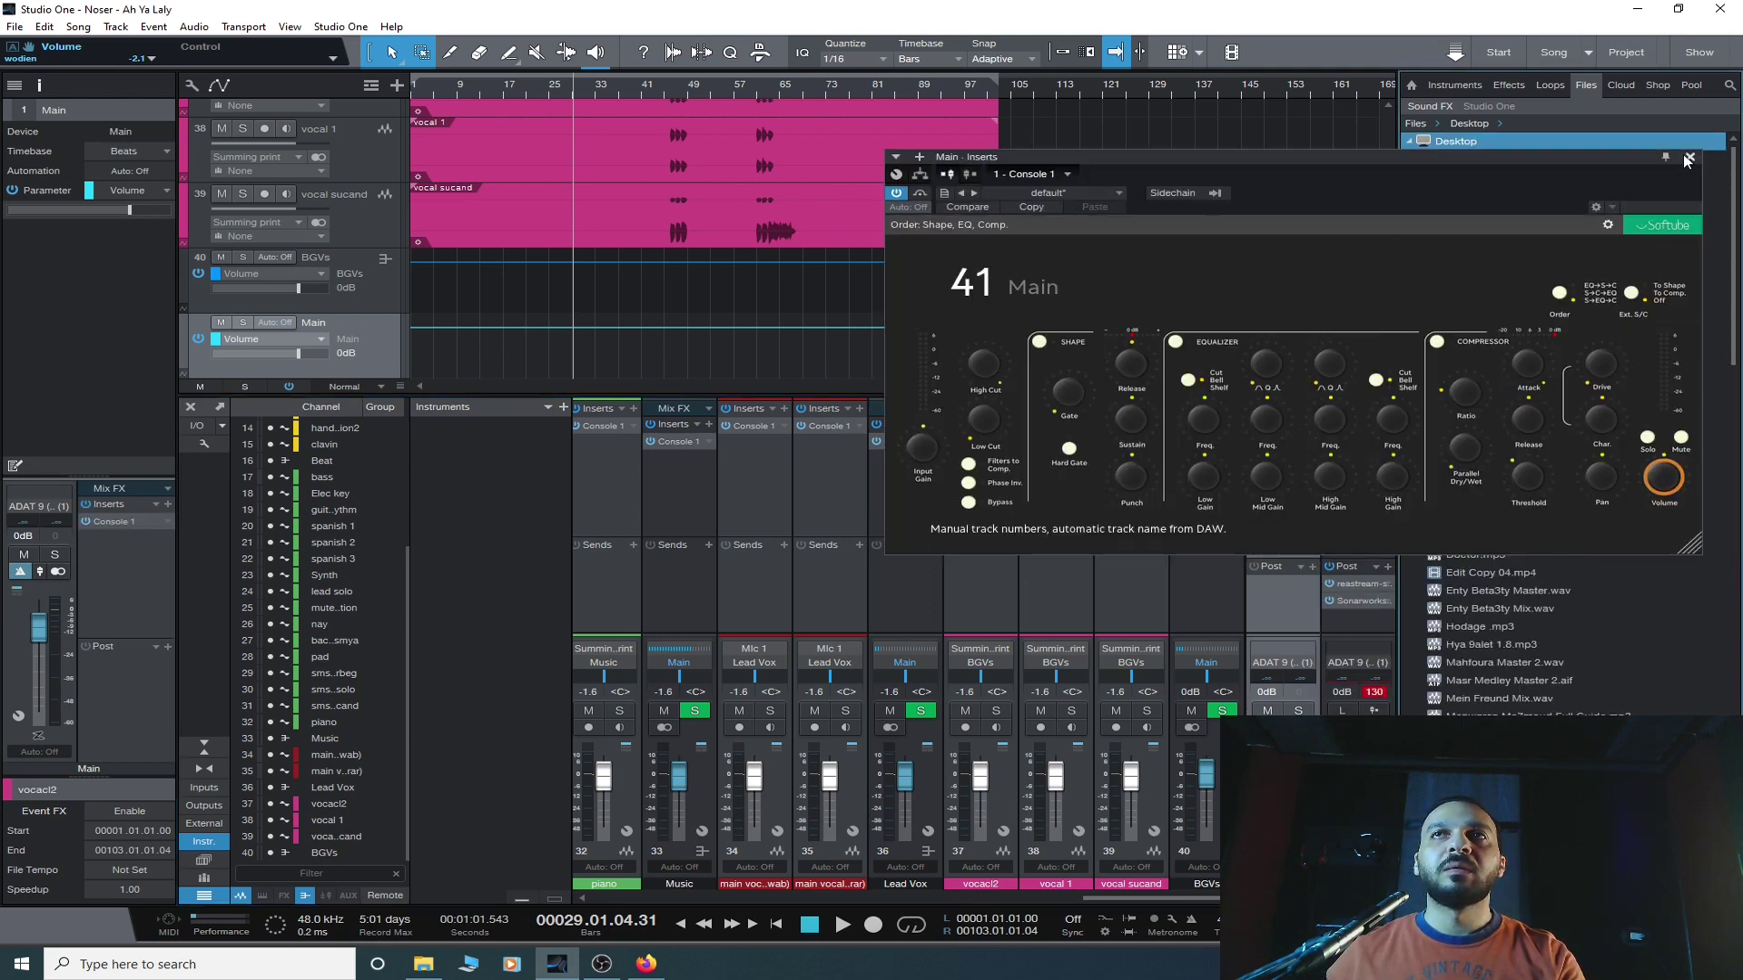
left_click(1687, 158)
- Reset the Beat, Music and Lead Vox bus faders to 0 dB
scroll(758, 633, "left", 5)
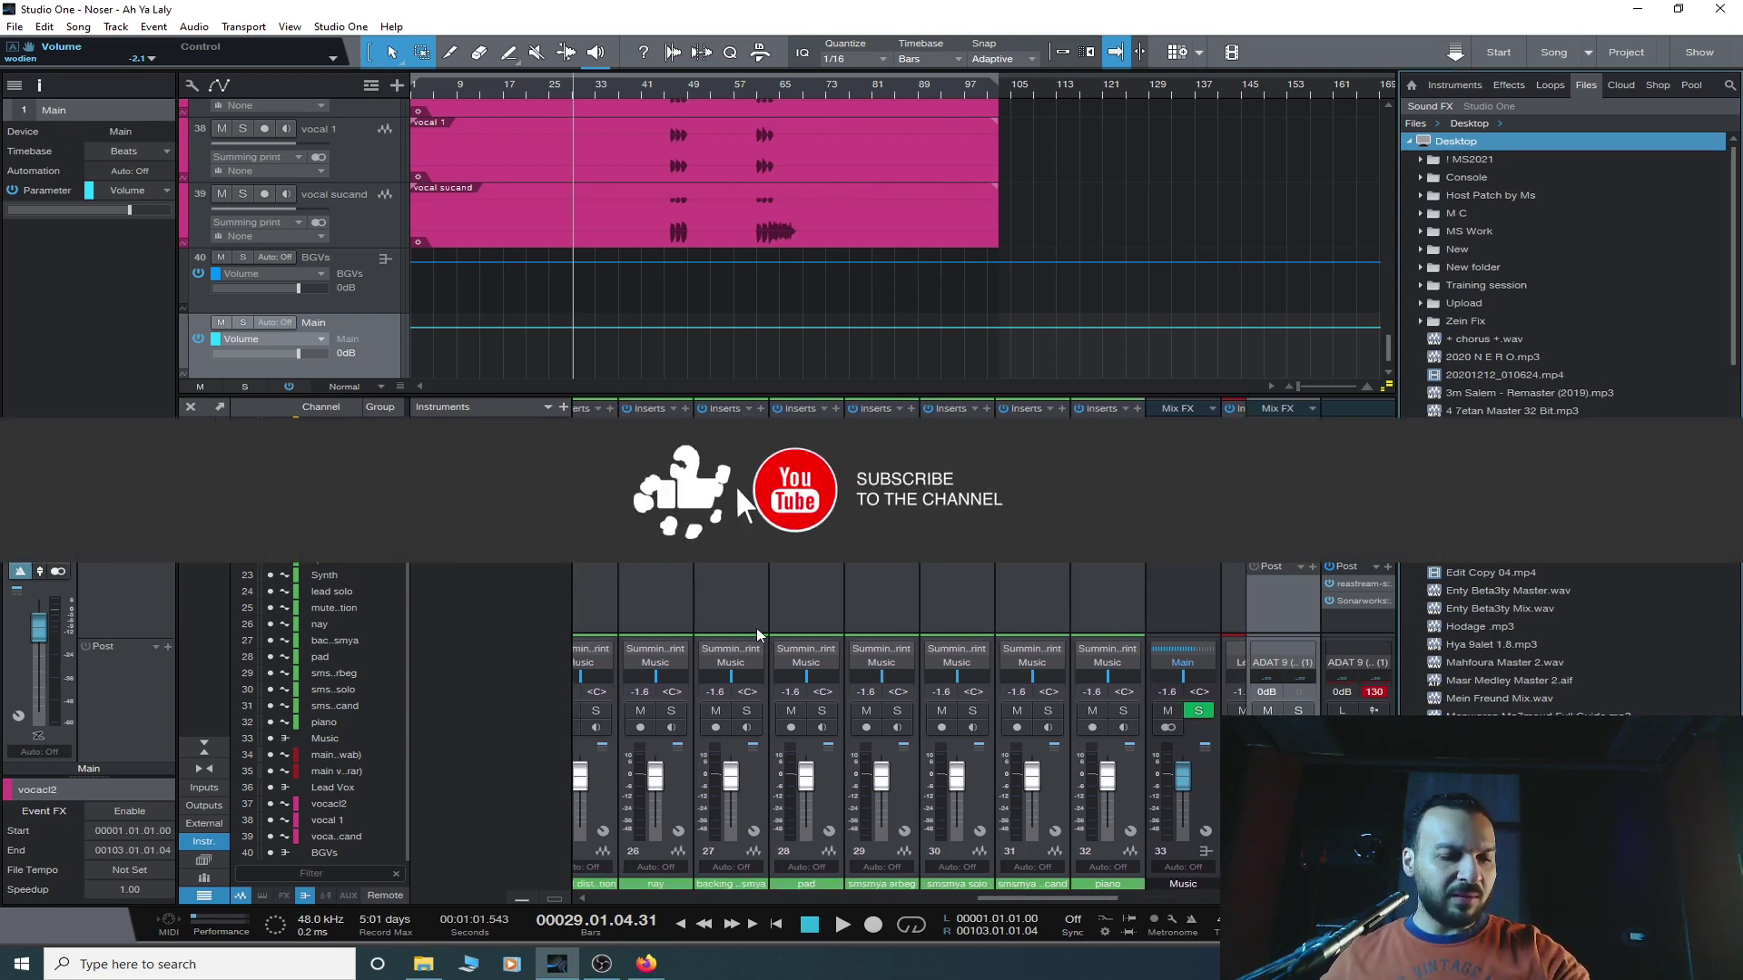
scroll(758, 635, "left", 3)
scroll(758, 633, "left", 7)
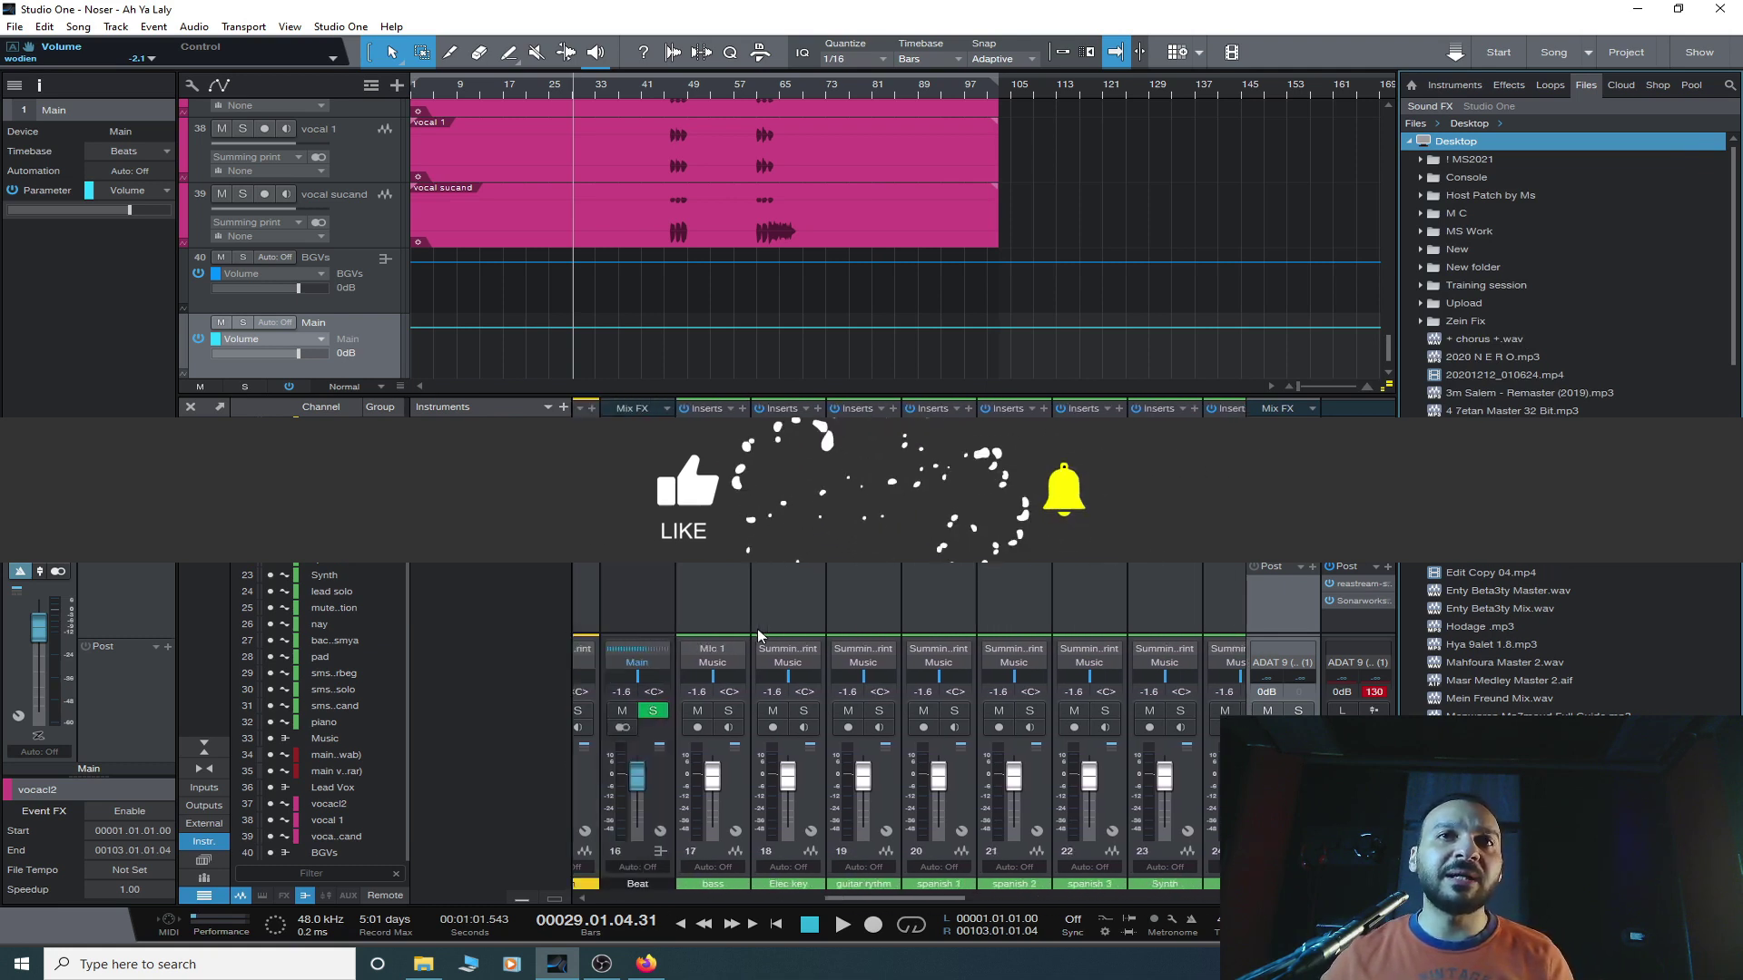
scroll(759, 630, "left", 6)
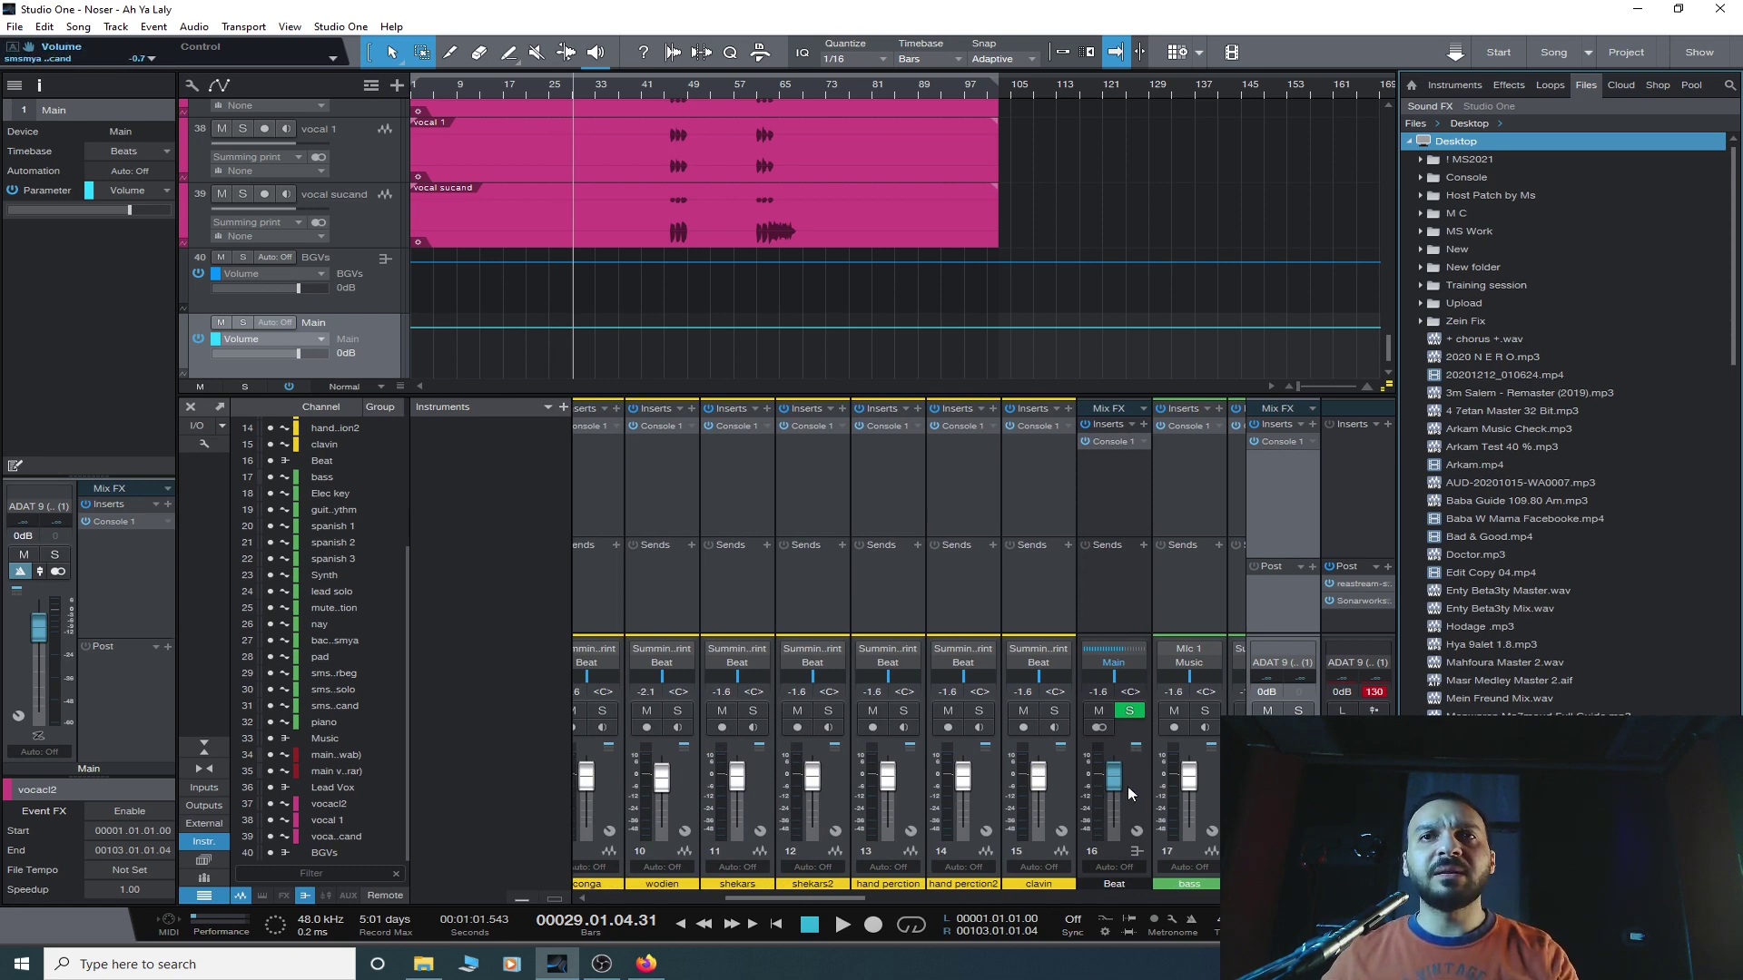
left_click_drag(1127, 786, 1127, 781)
left_click_drag(832, 905, 1141, 901)
left_click(1038, 765)
left_click(899, 780, "alt")
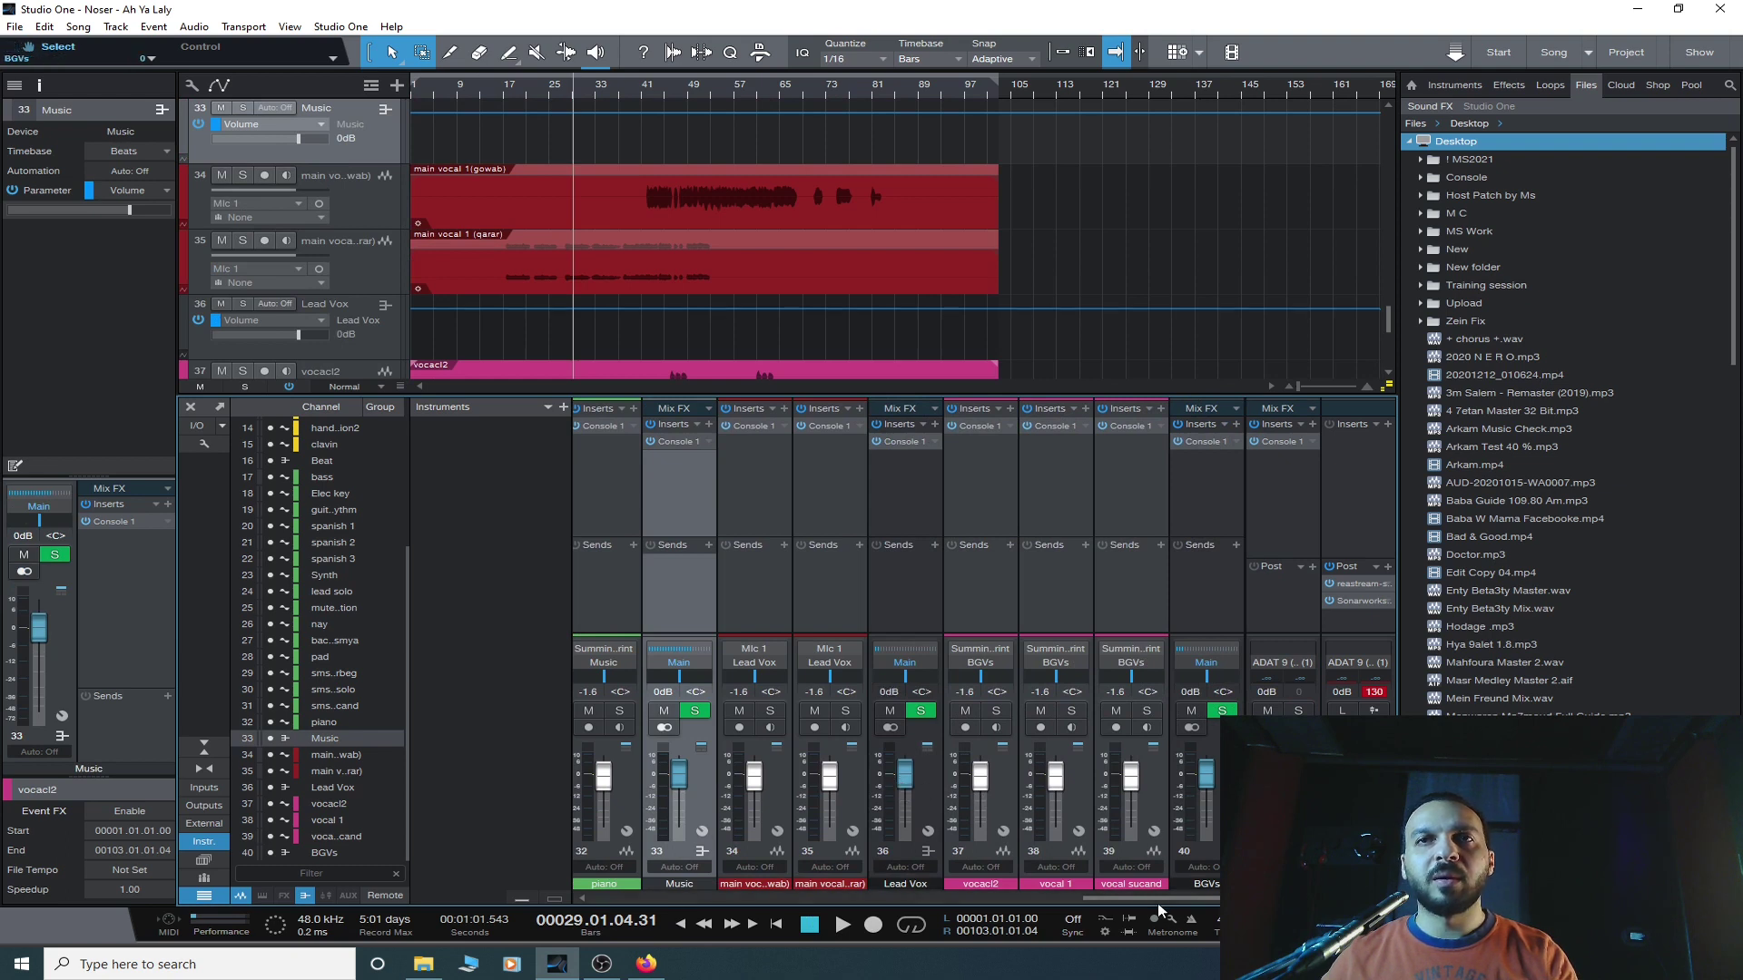
- Select the beat channels from kik through clavin and pull their faders all the way down
left_click_drag(1159, 910, 673, 907)
left_click(619, 596)
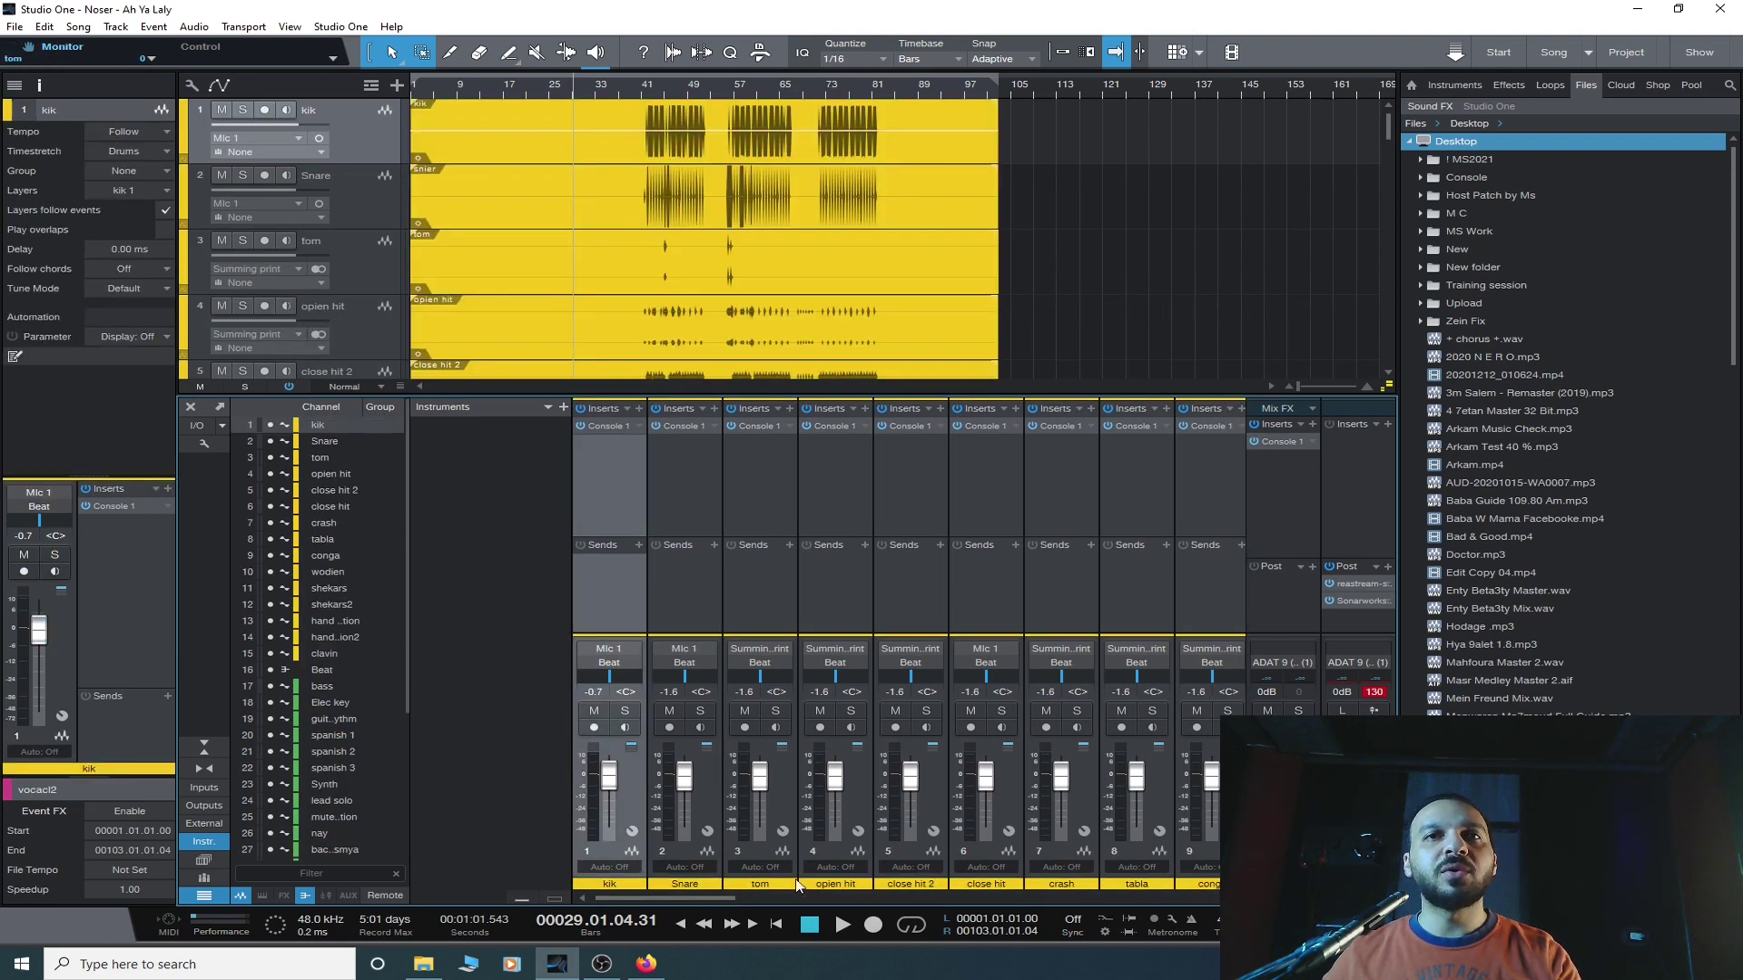
scroll(889, 884, "down", 5)
left_click(798, 599)
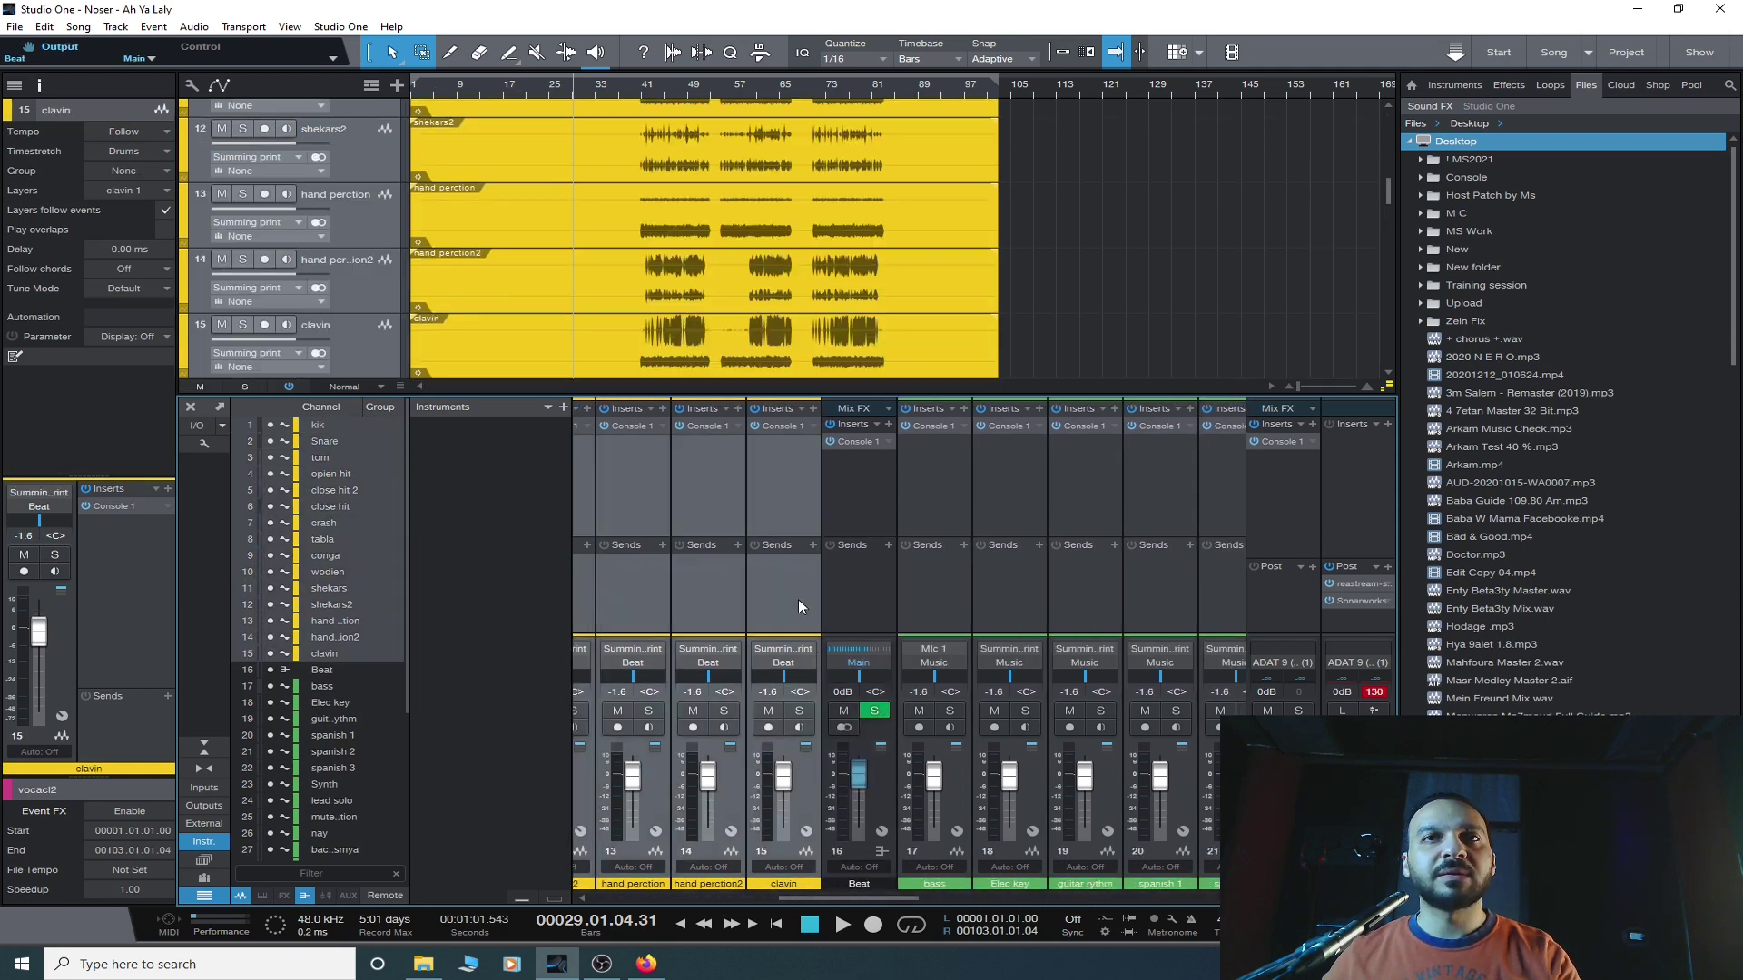
left_click_drag(793, 782, 793, 828)
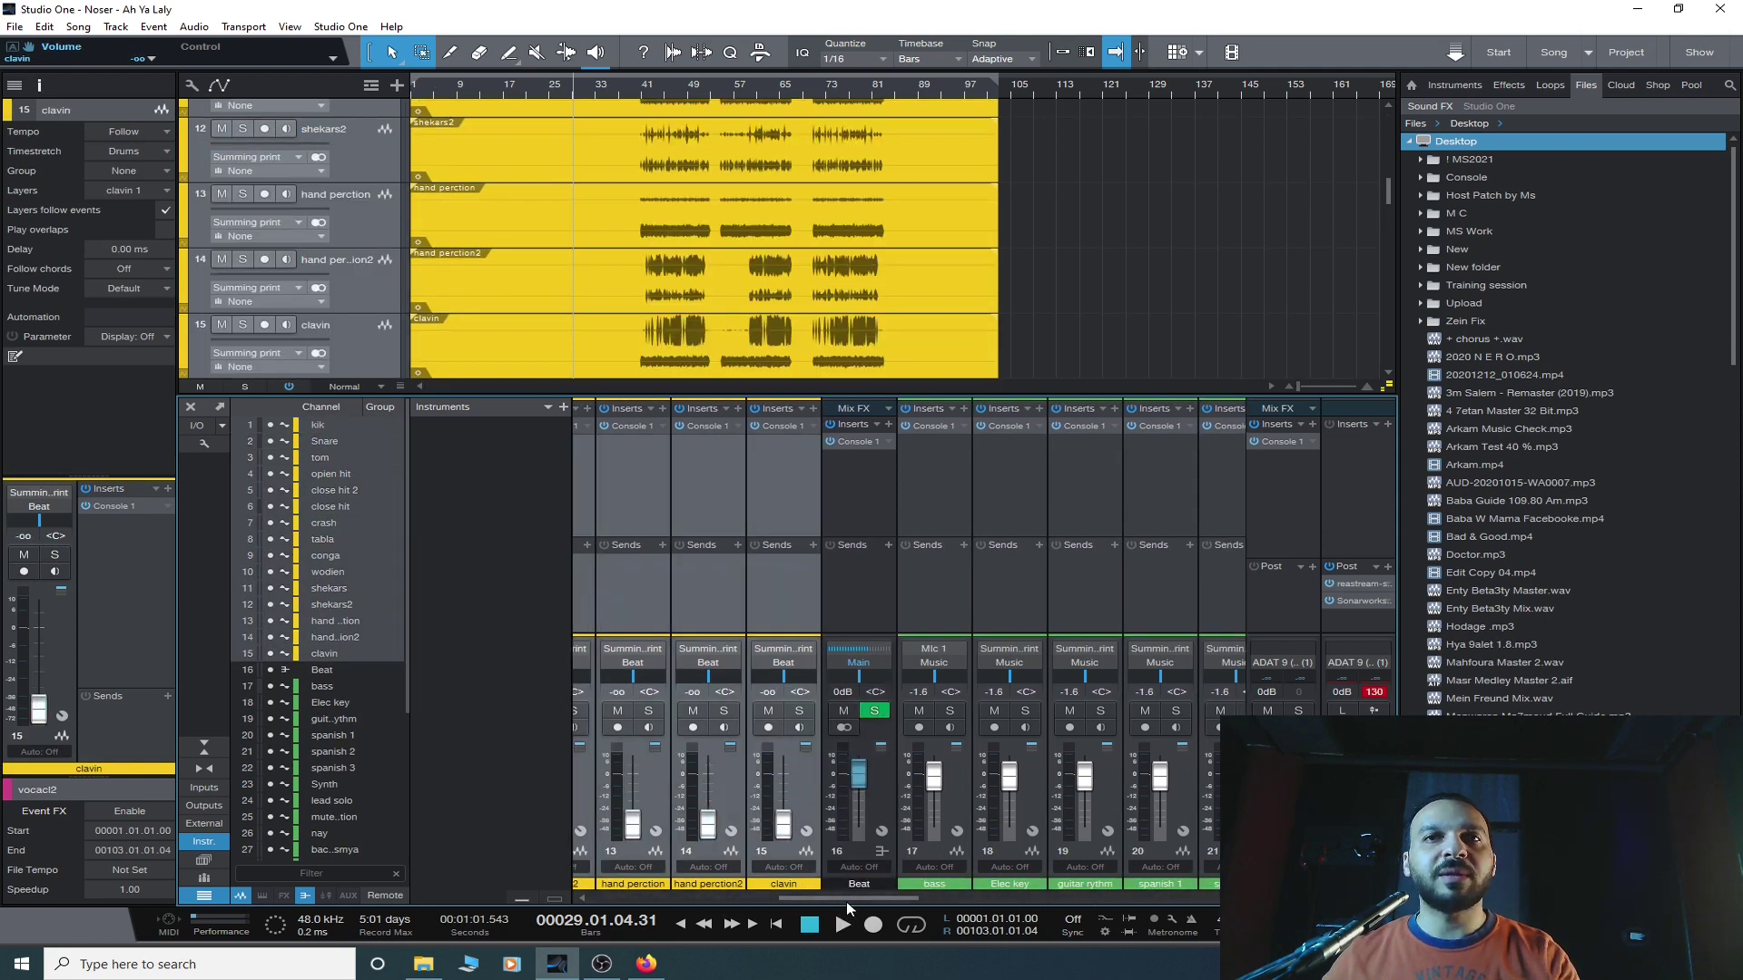
- Select the music channels from bass through piano and pull their faders all the way down
scroll(847, 908, "down", 1)
left_click(768, 612)
scroll(891, 900, "down", 1)
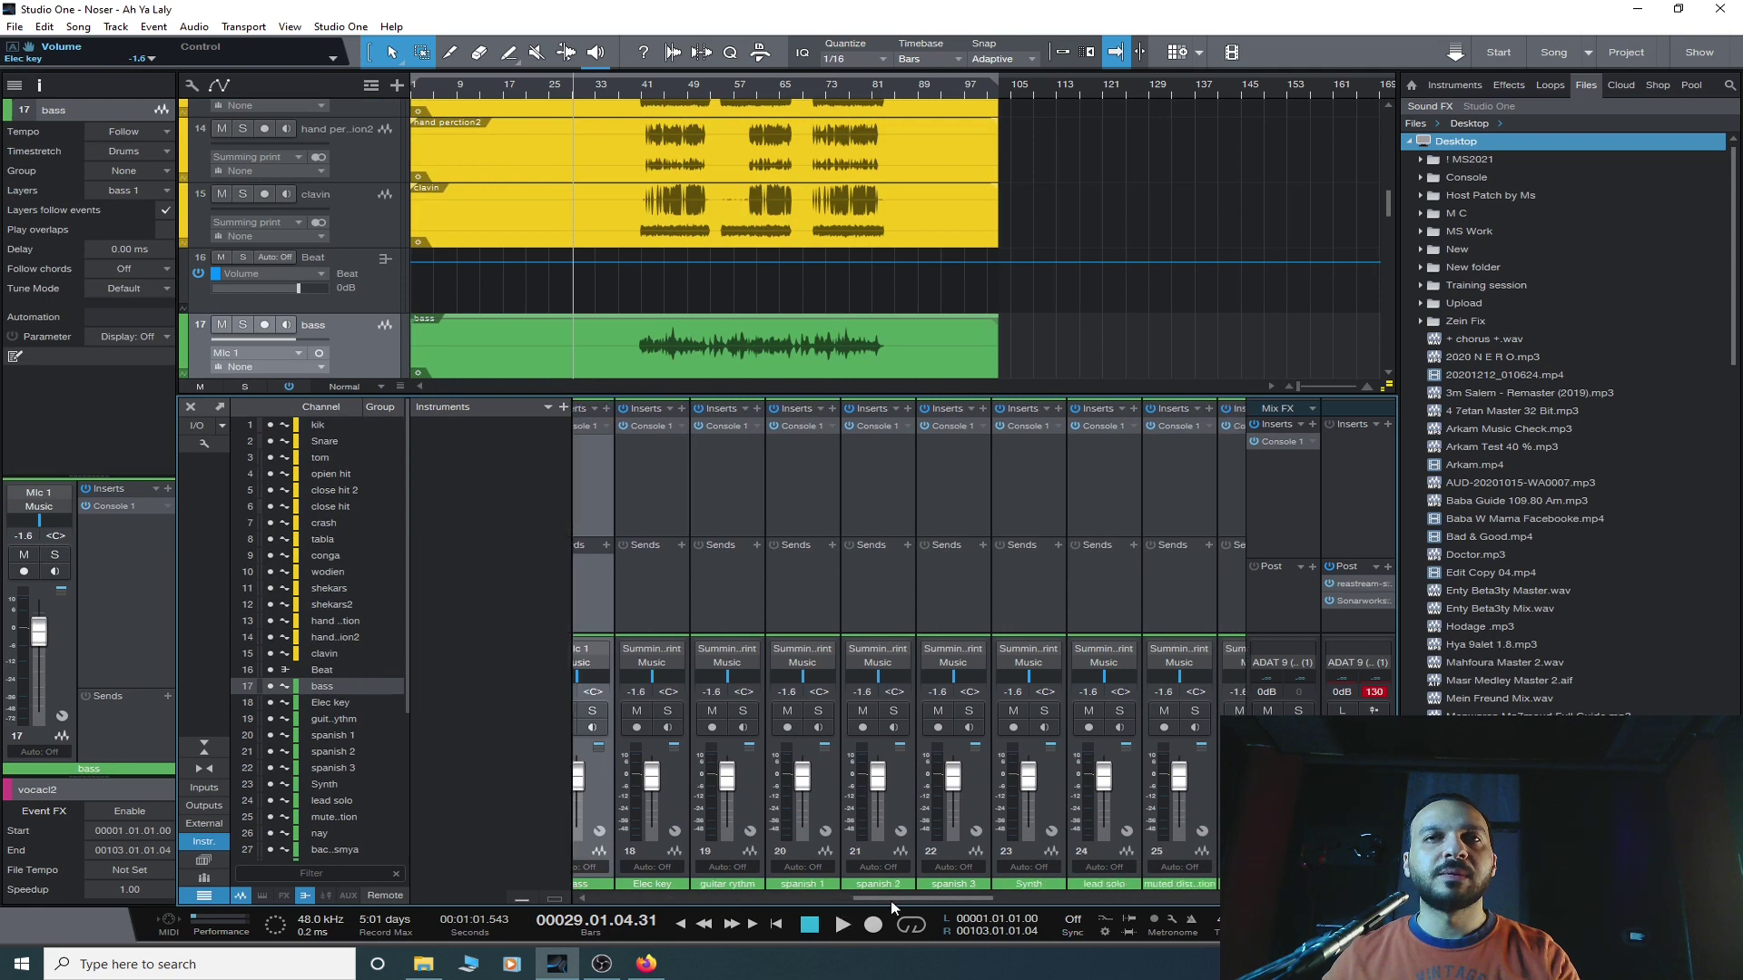
left_click_drag(939, 901, 1065, 902)
left_click(1056, 599)
left_click_drag(1057, 777, 1151, 901)
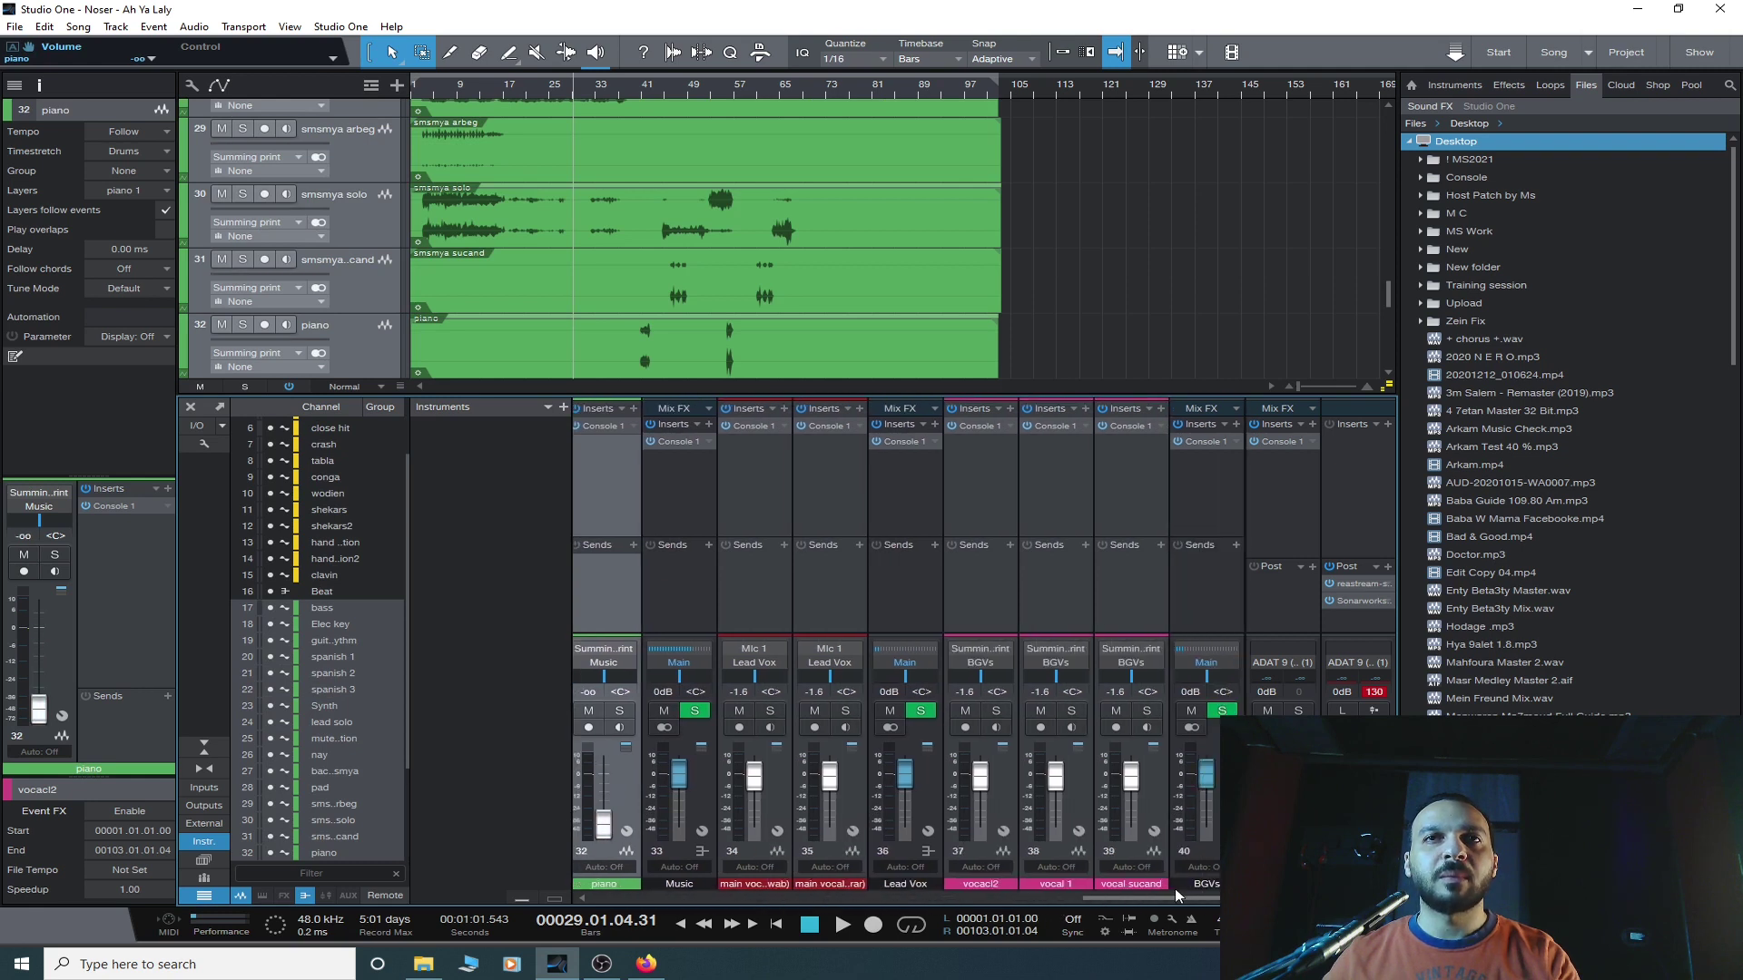
- Select the two main vocal channels without the Lead Vox bus and pull their faders all the way down
left_click(765, 607)
left_click(869, 608, "shift")
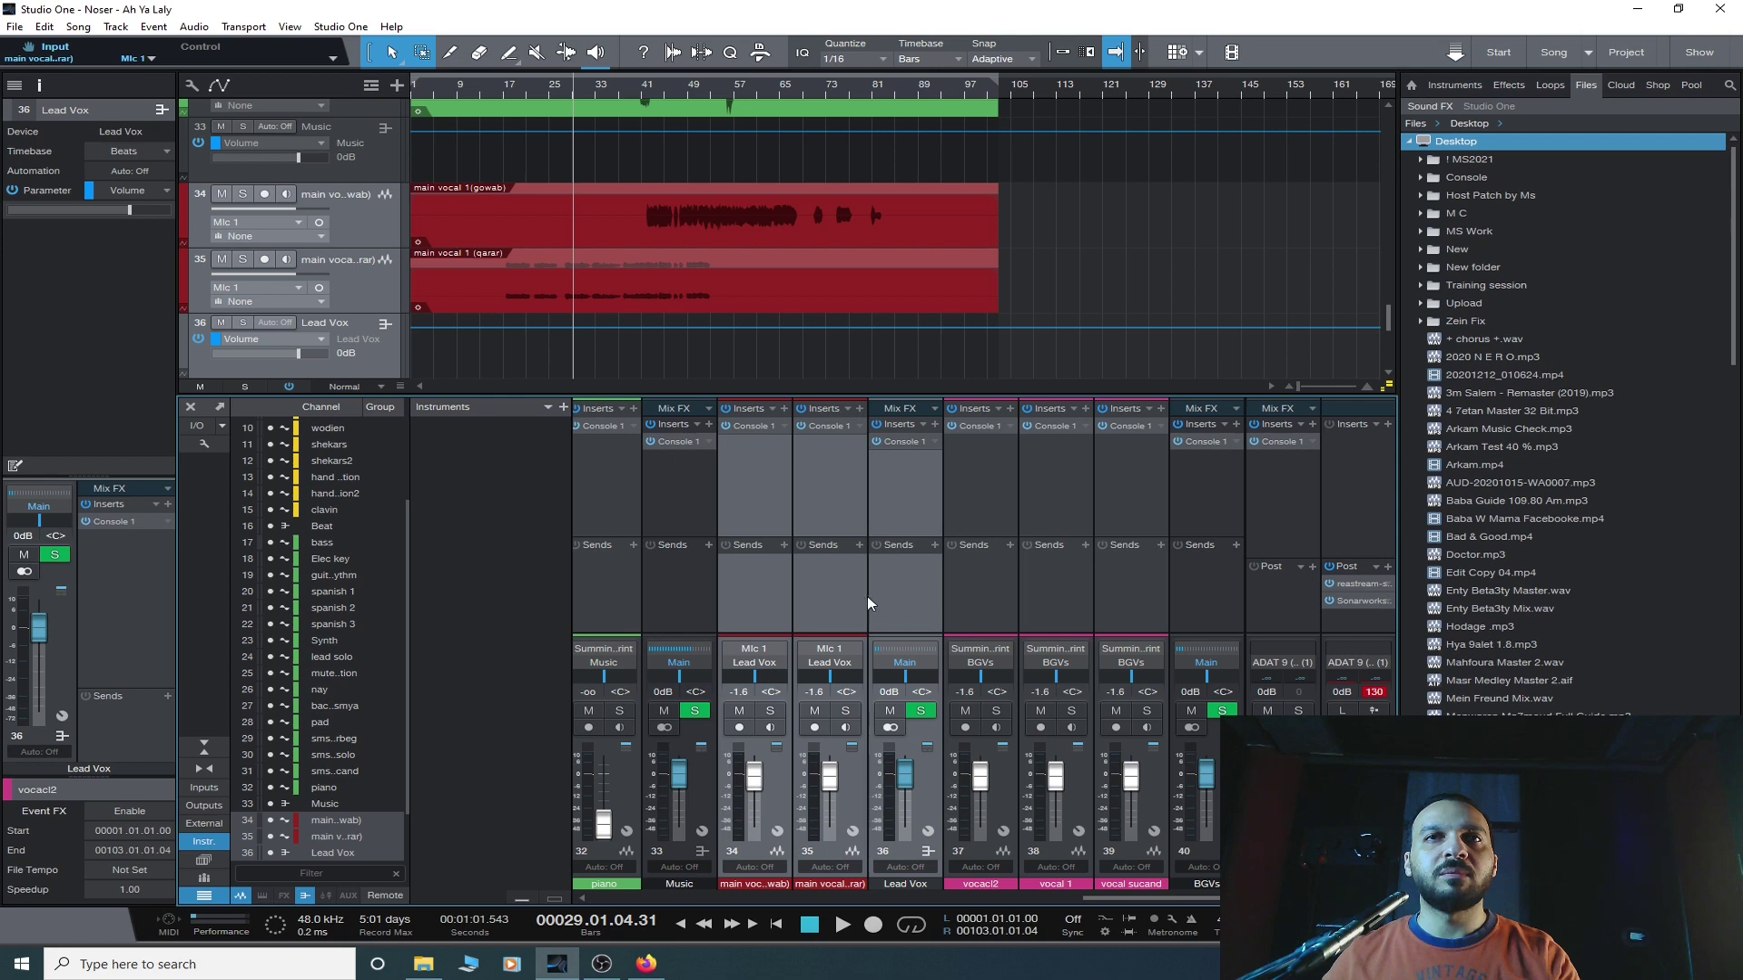
left_click(897, 603, "ctrl")
left_click_drag(835, 779, 819, 893)
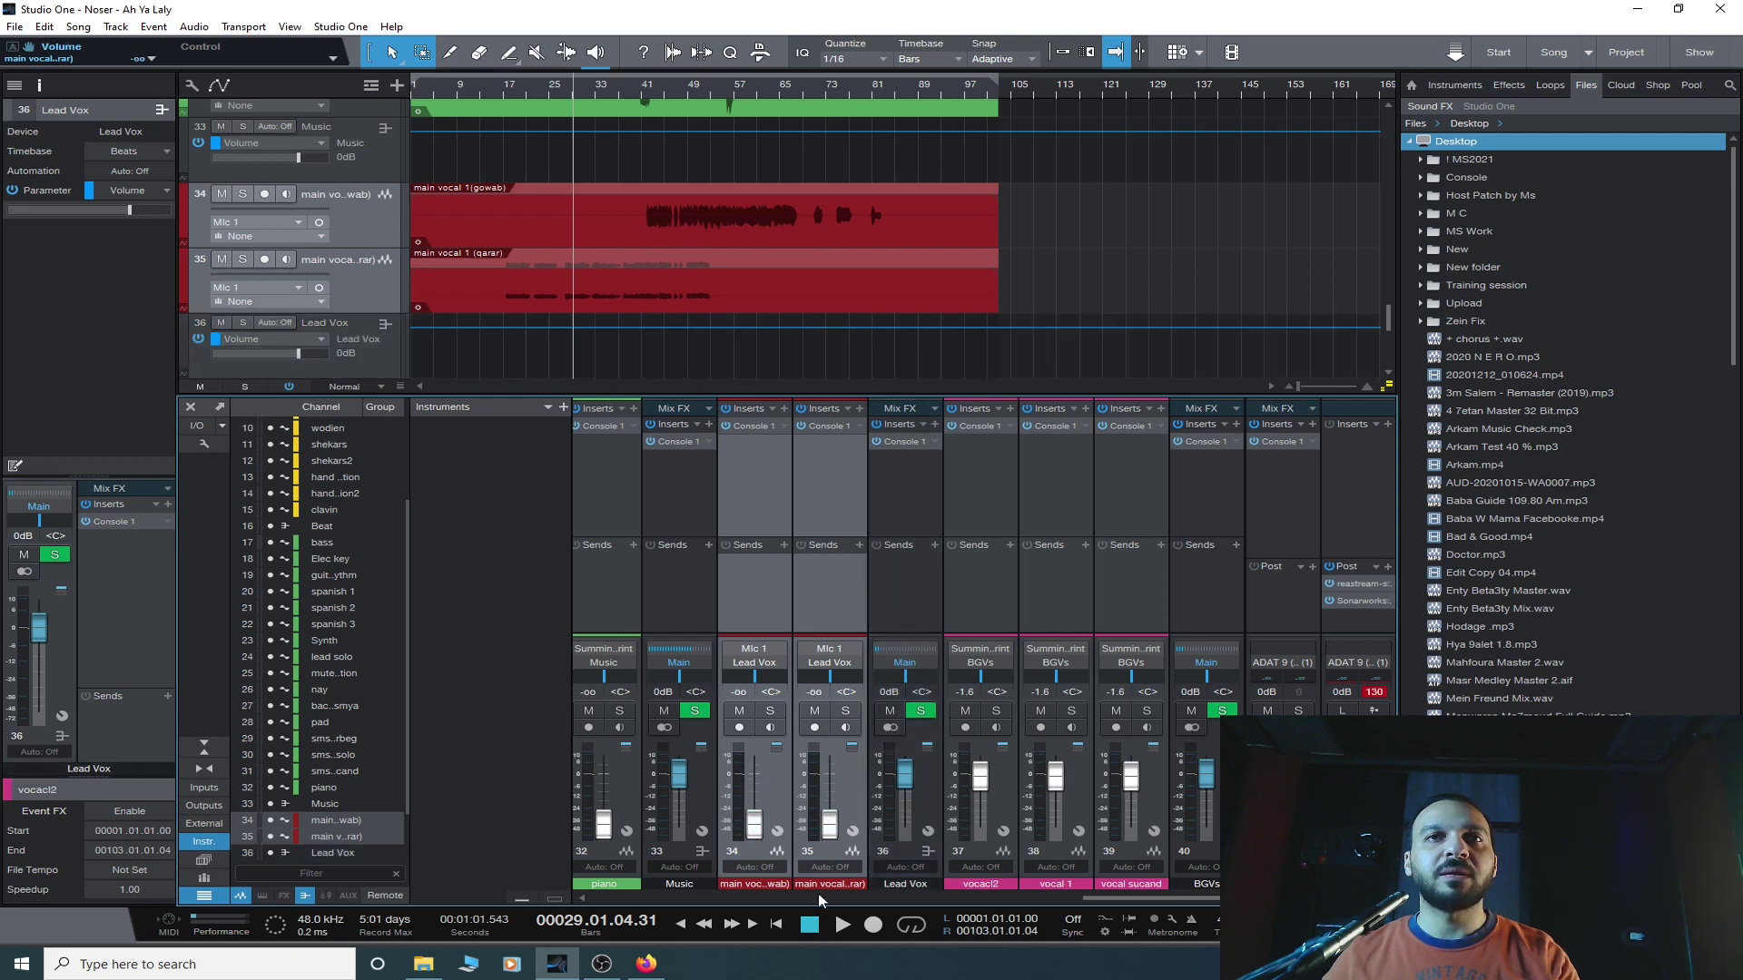
- Select the backing vocal channels from vocacl2 through vocal sucand and pull their faders all the way down
left_click(985, 595)
left_click(1140, 592, "shift")
left_click_drag(982, 778, 1101, 896)
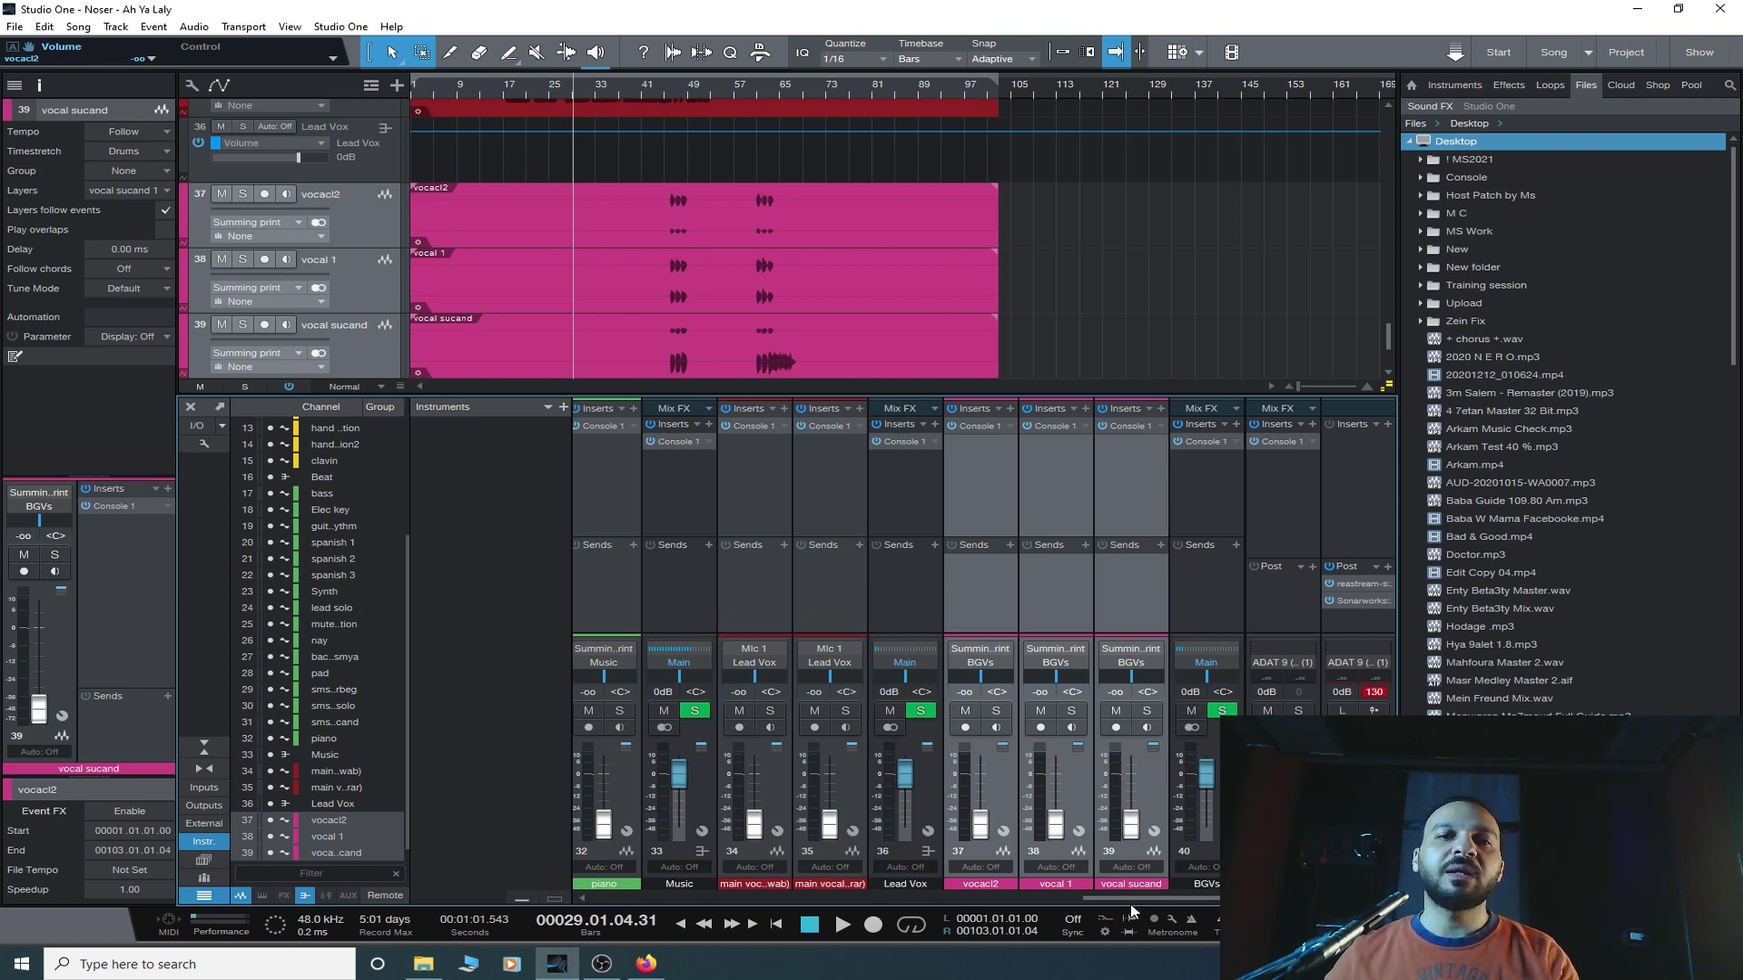
- Hide the mixer, play a moment of the song from about bar 42, and look over the tracks down to Main
key("F3")
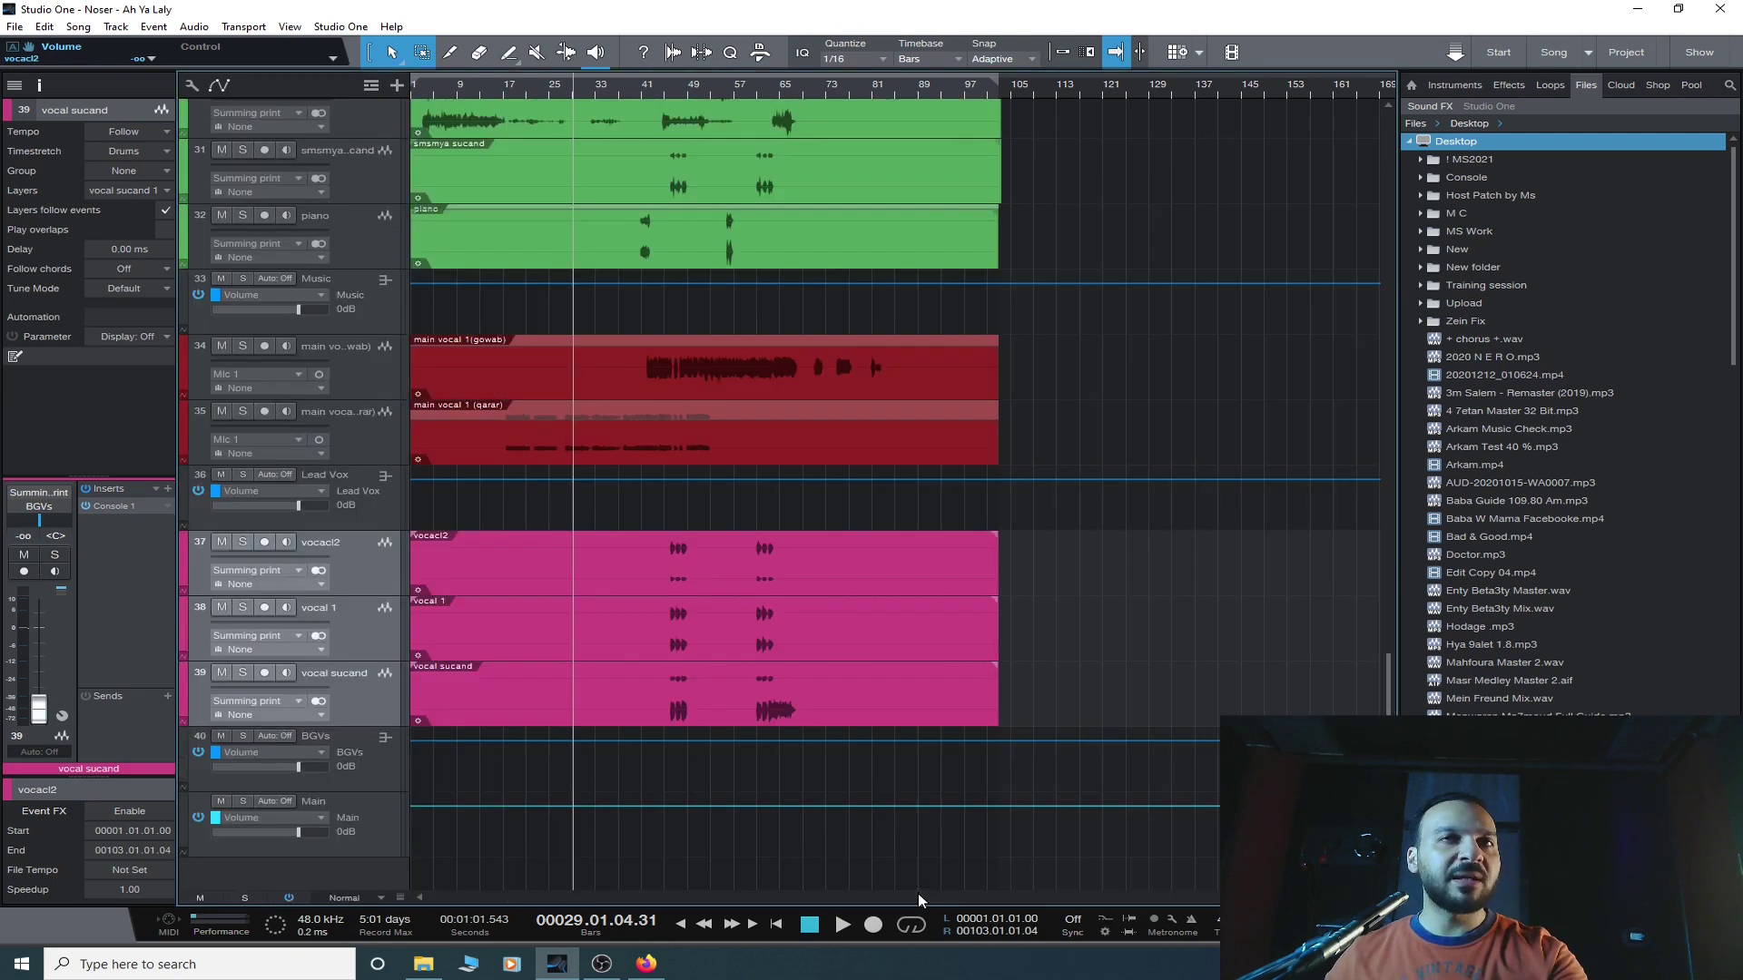
scroll(582, 312, "up", 5)
scroll(582, 313, "up", 10)
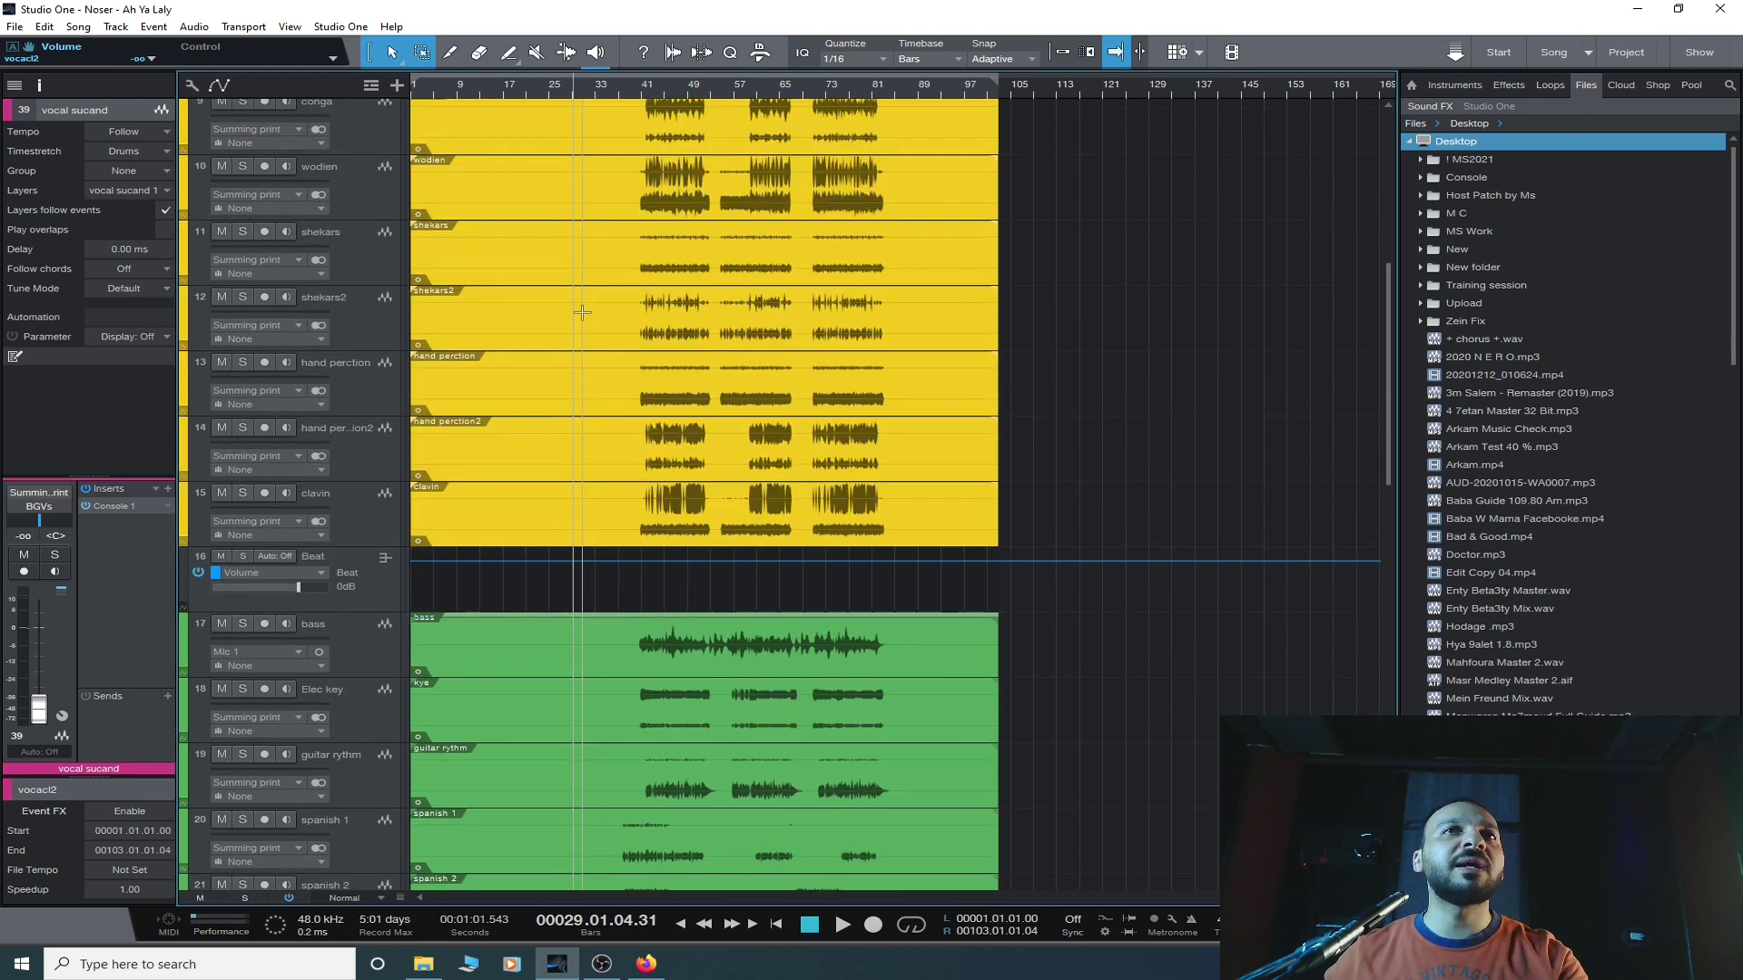
left_click(647, 89)
key("space")
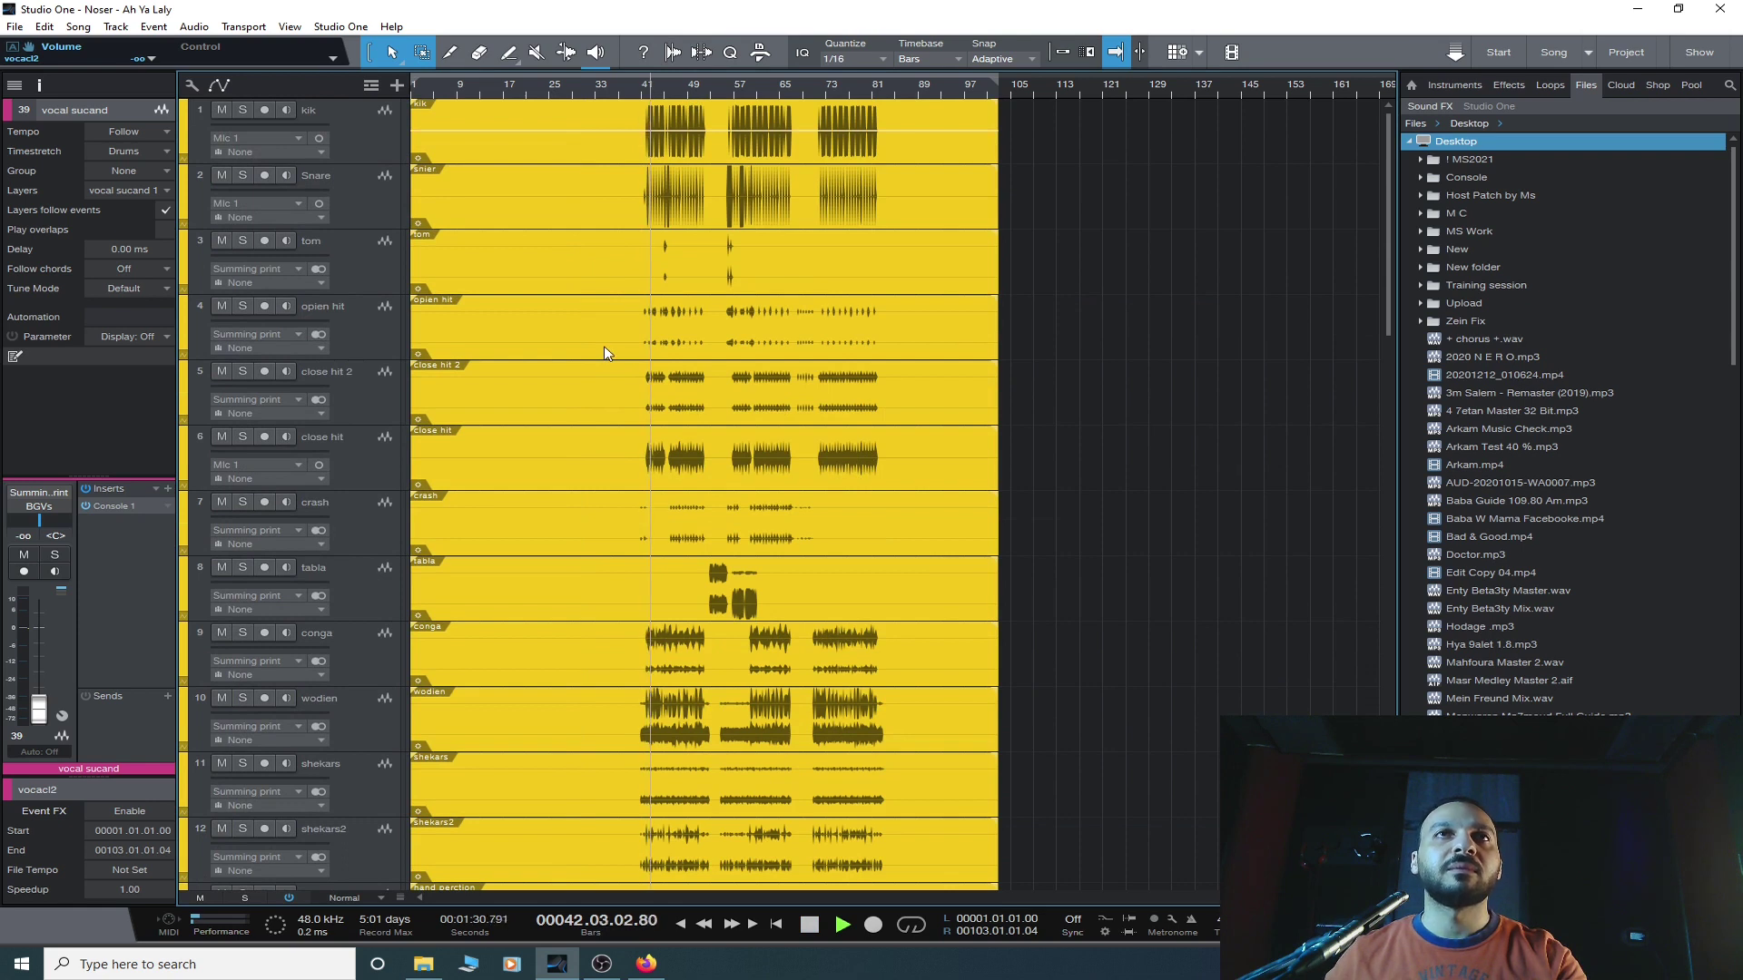
key("space")
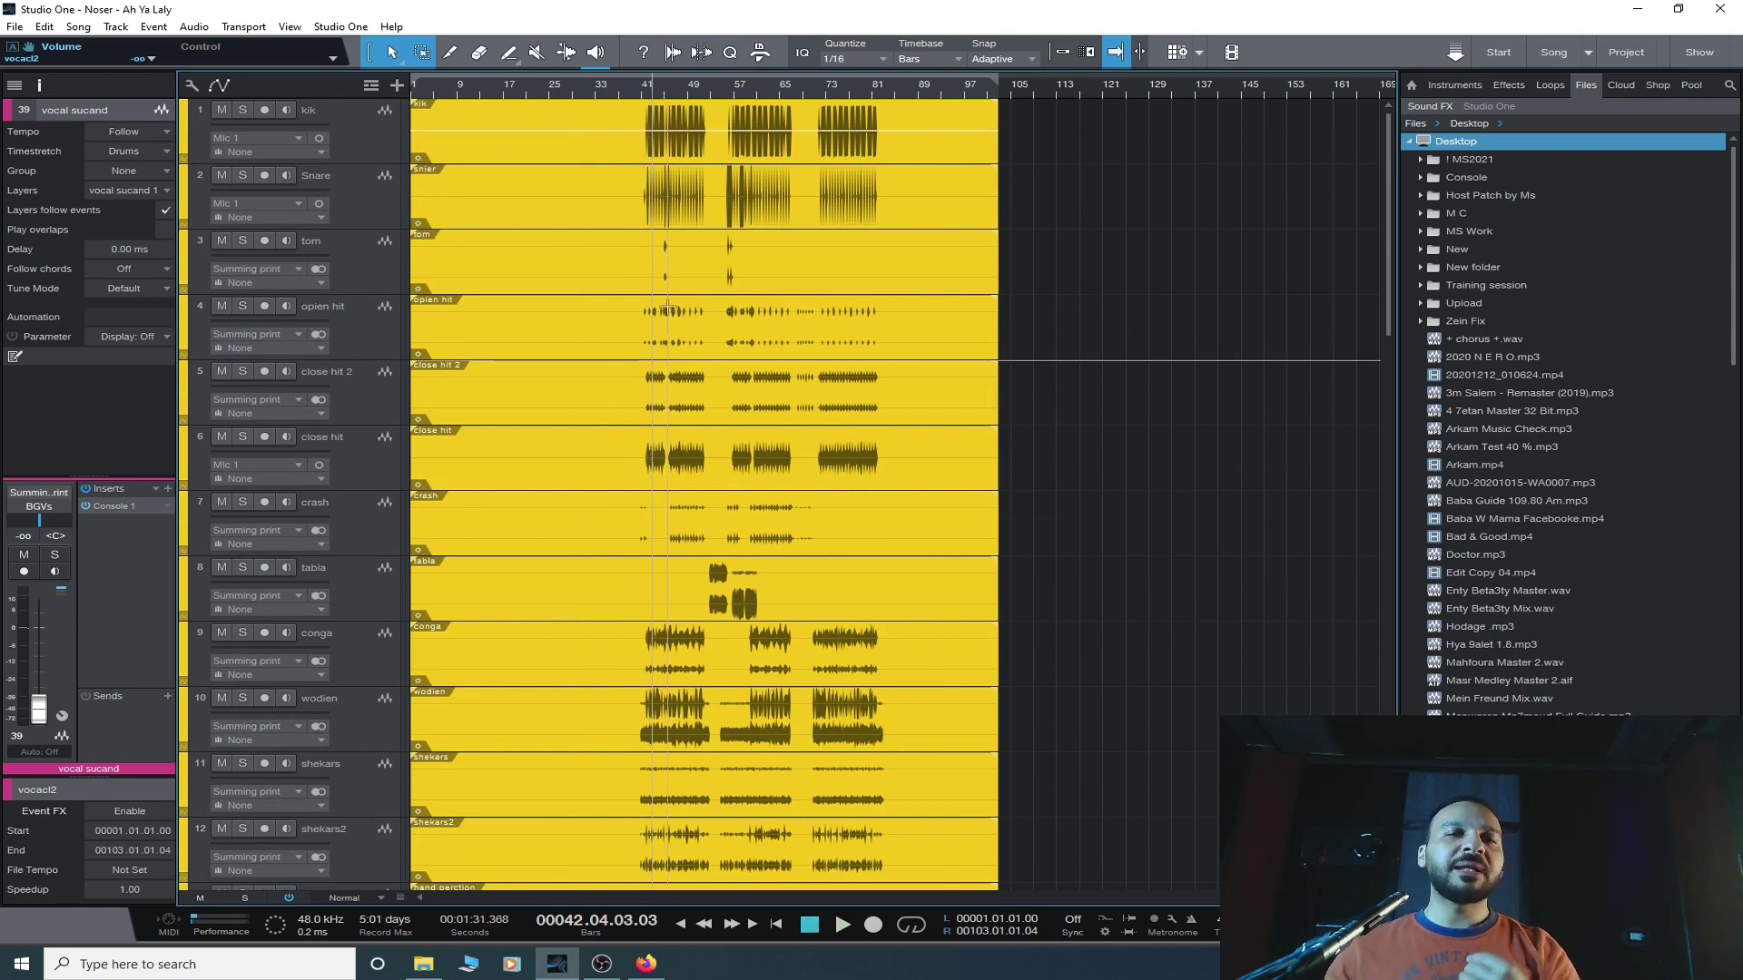
scroll(599, 336, "down", 12)
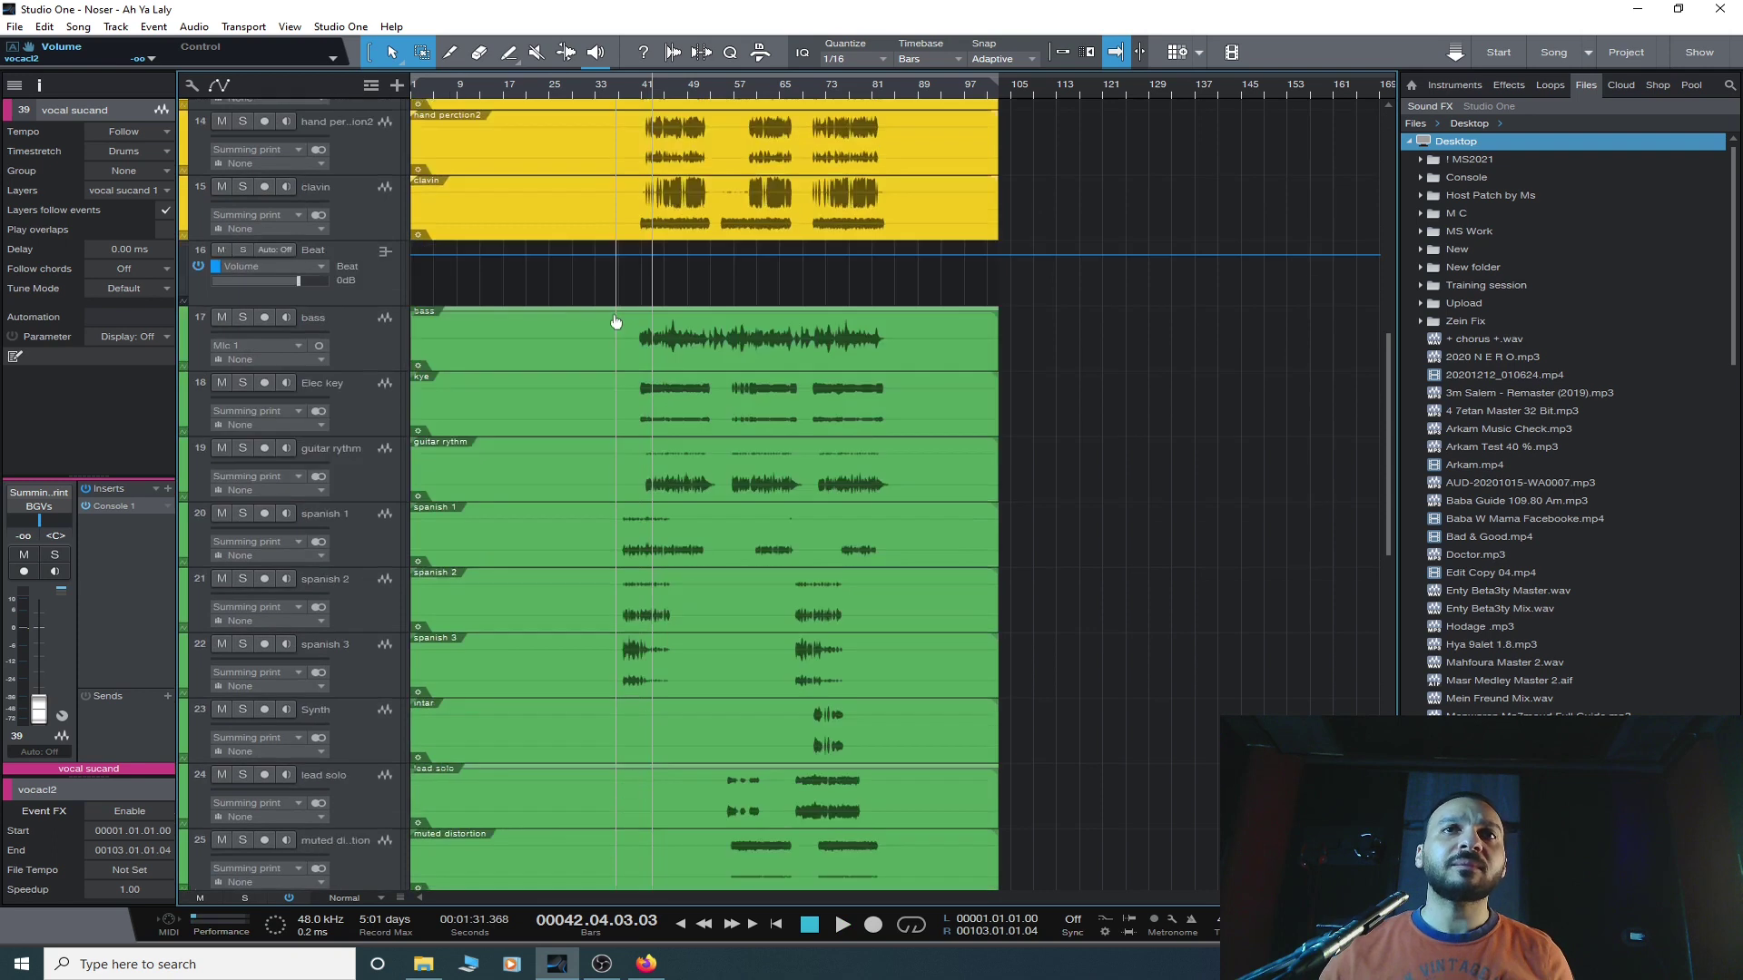
scroll(597, 336, "down", 6)
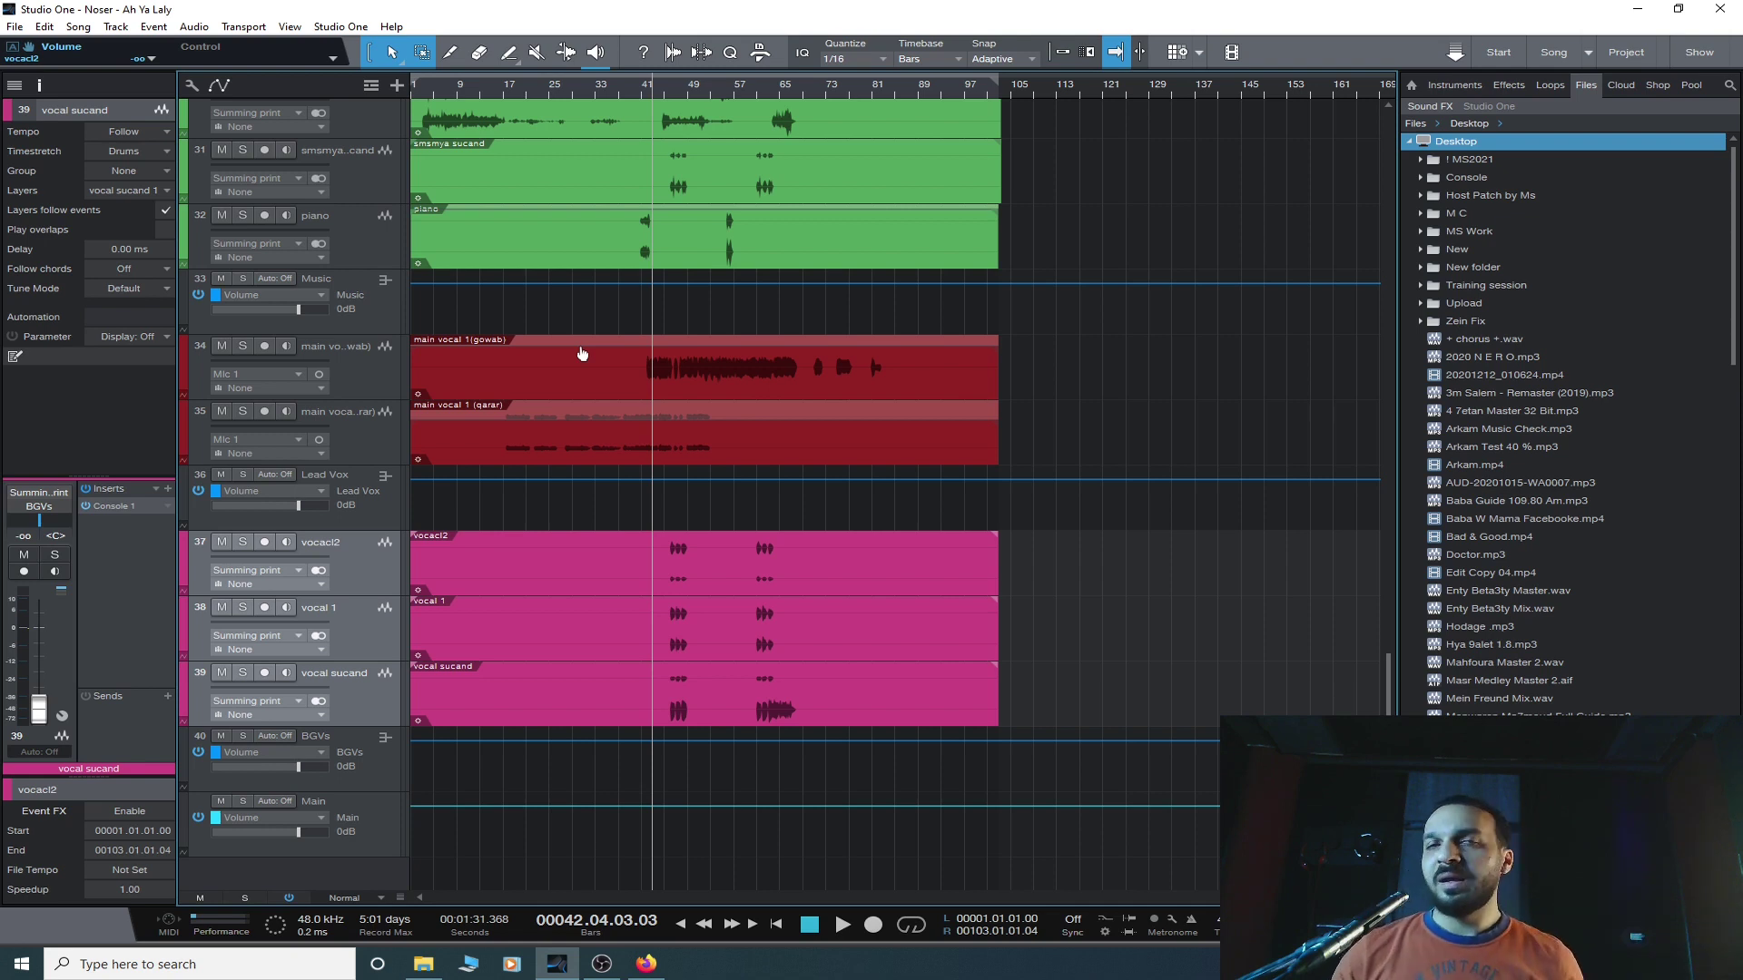
- Switch to Firefox, view the Digital Sound 8922 and Dangerous Music D-BOX product pages, and return to Studio One
left_click(645, 963)
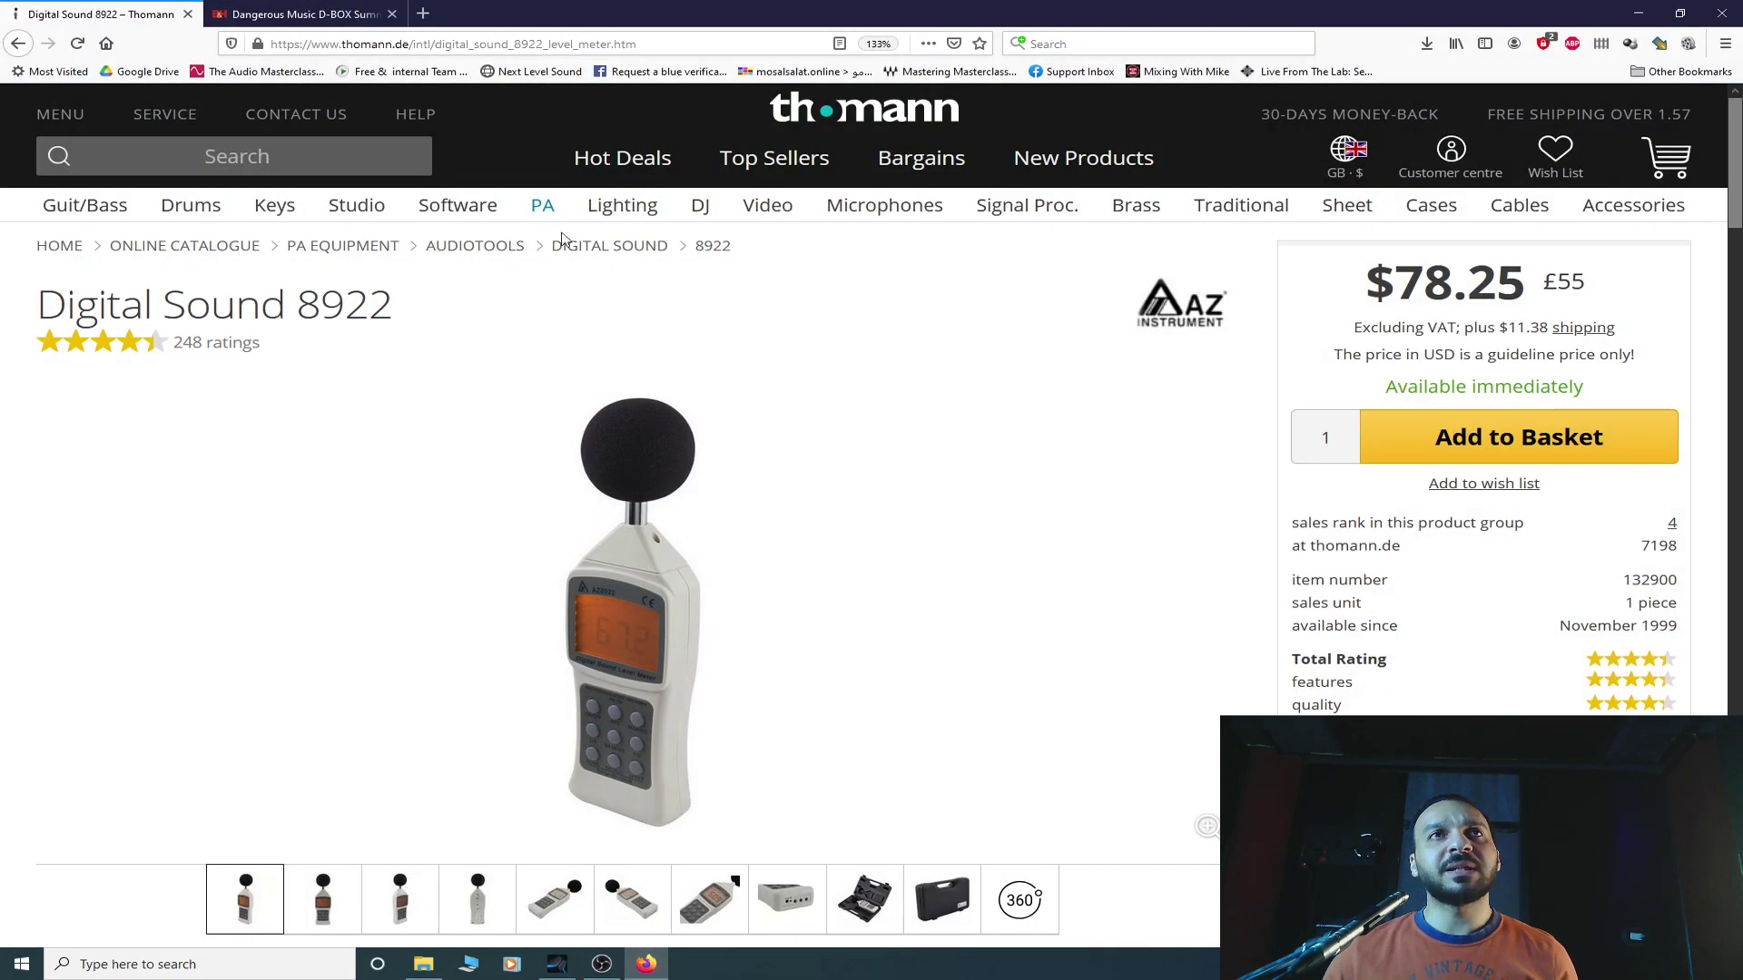
left_click(299, 14)
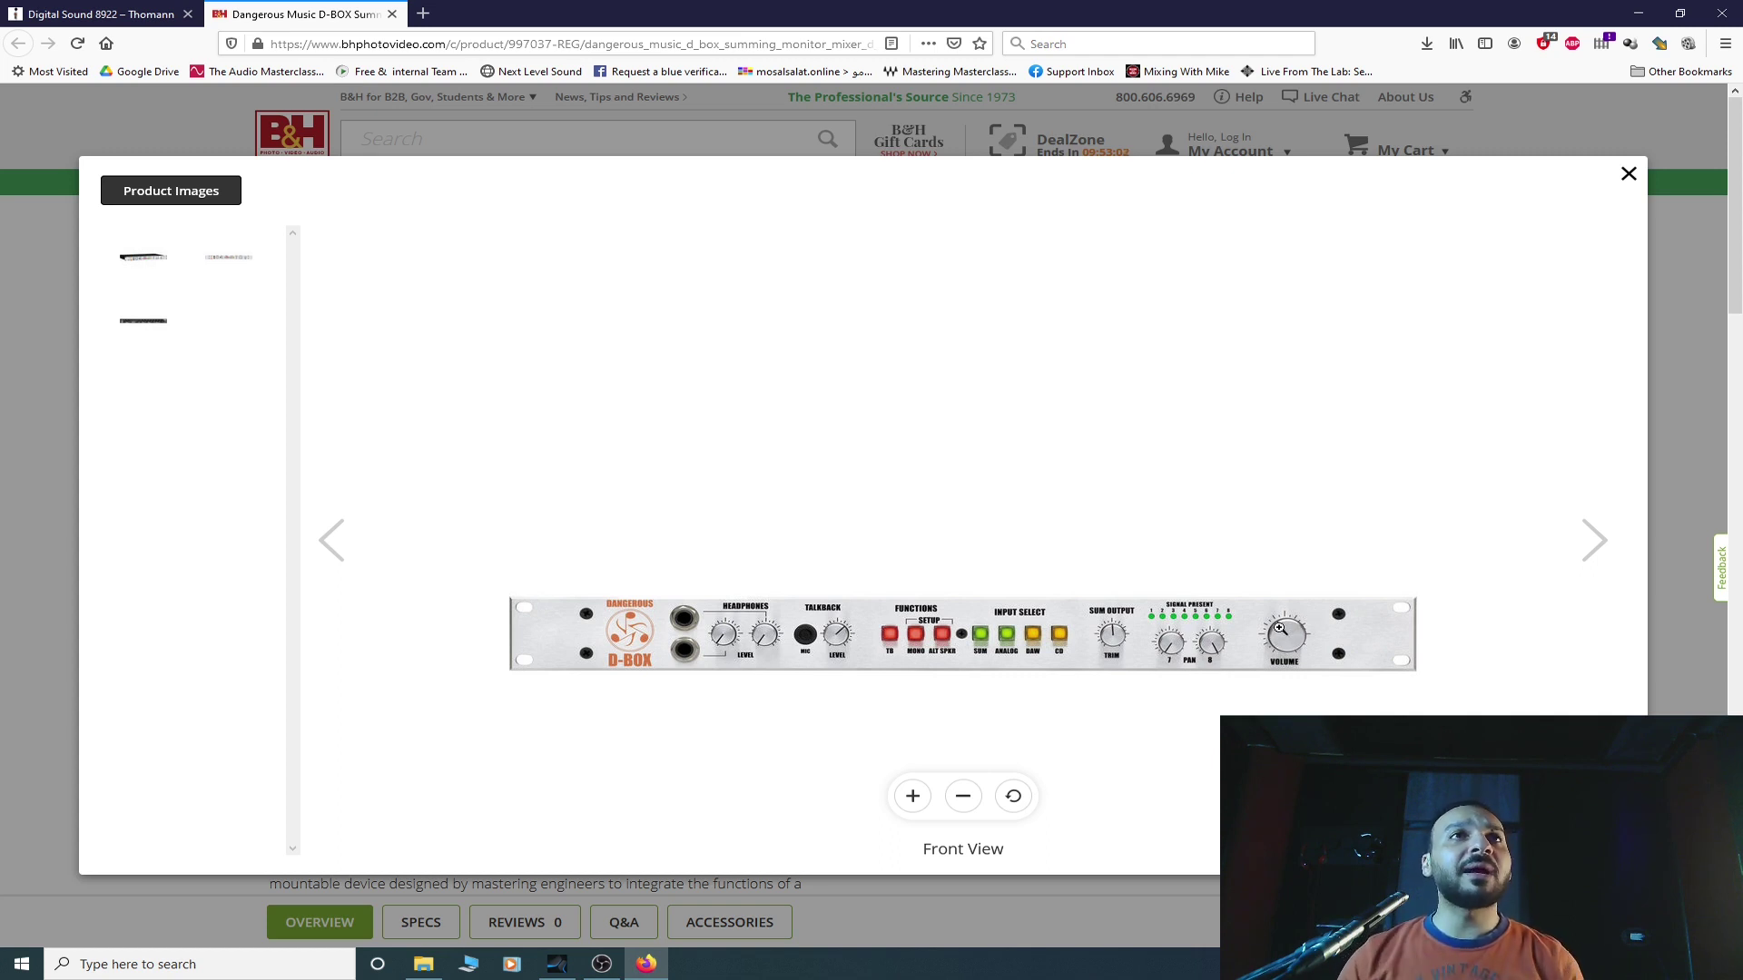
left_click(101, 13)
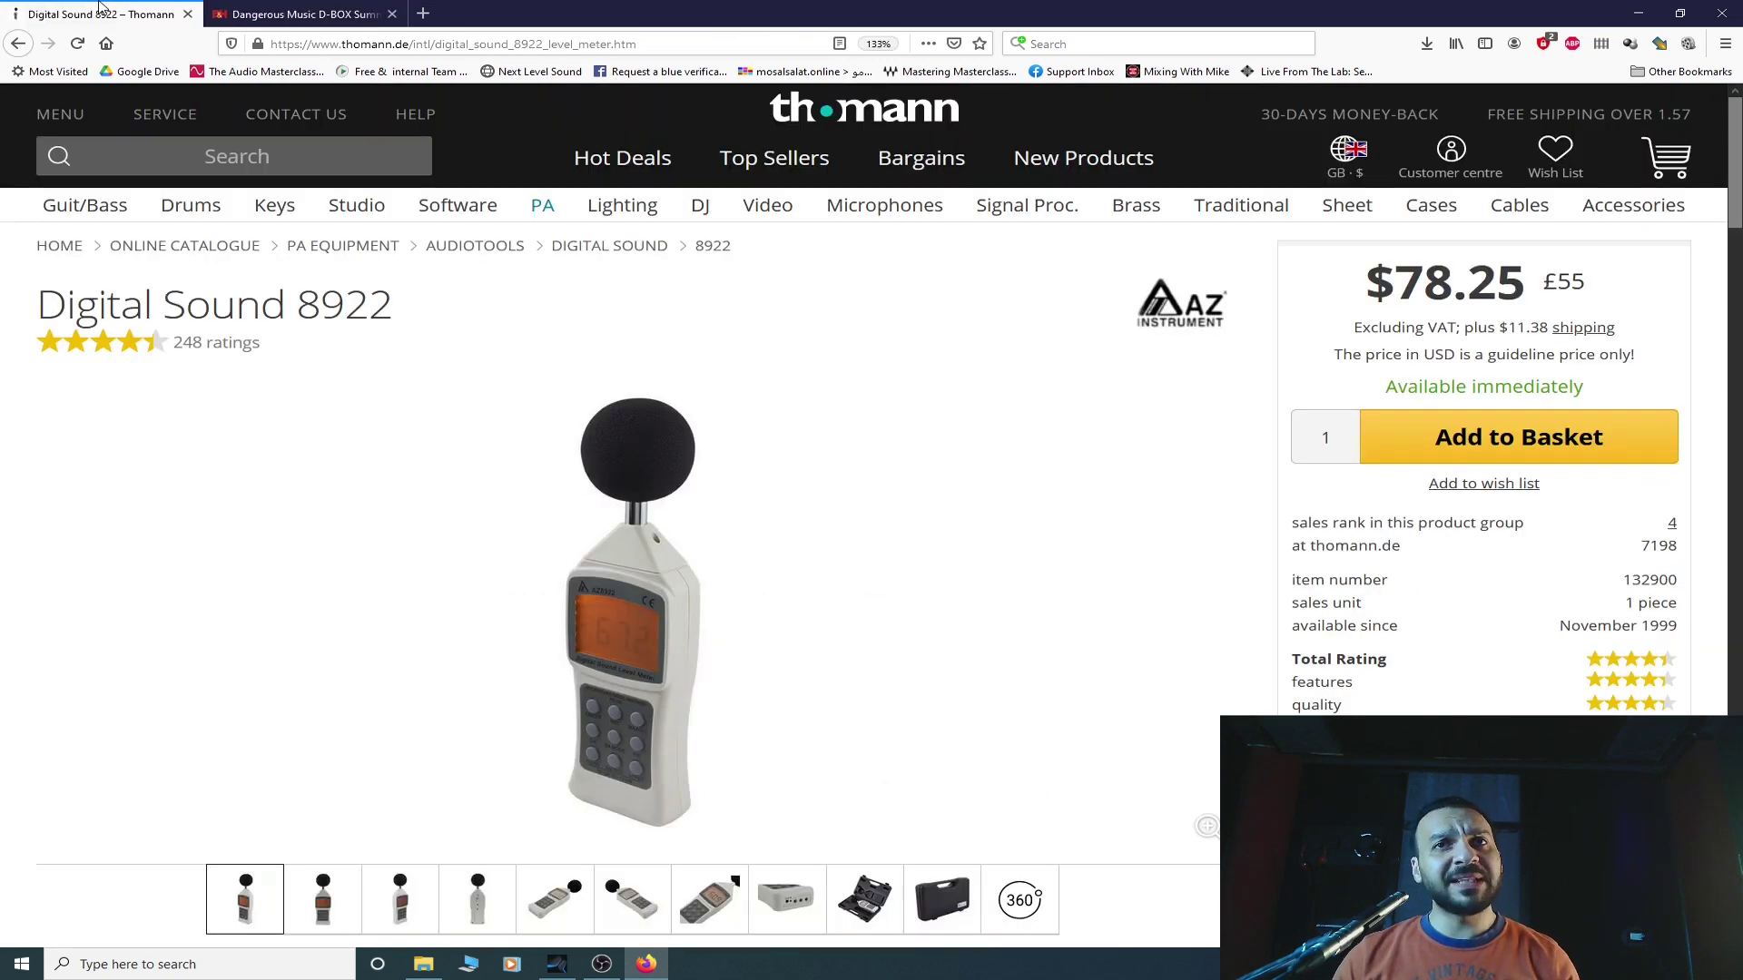
left_click(1640, 12)
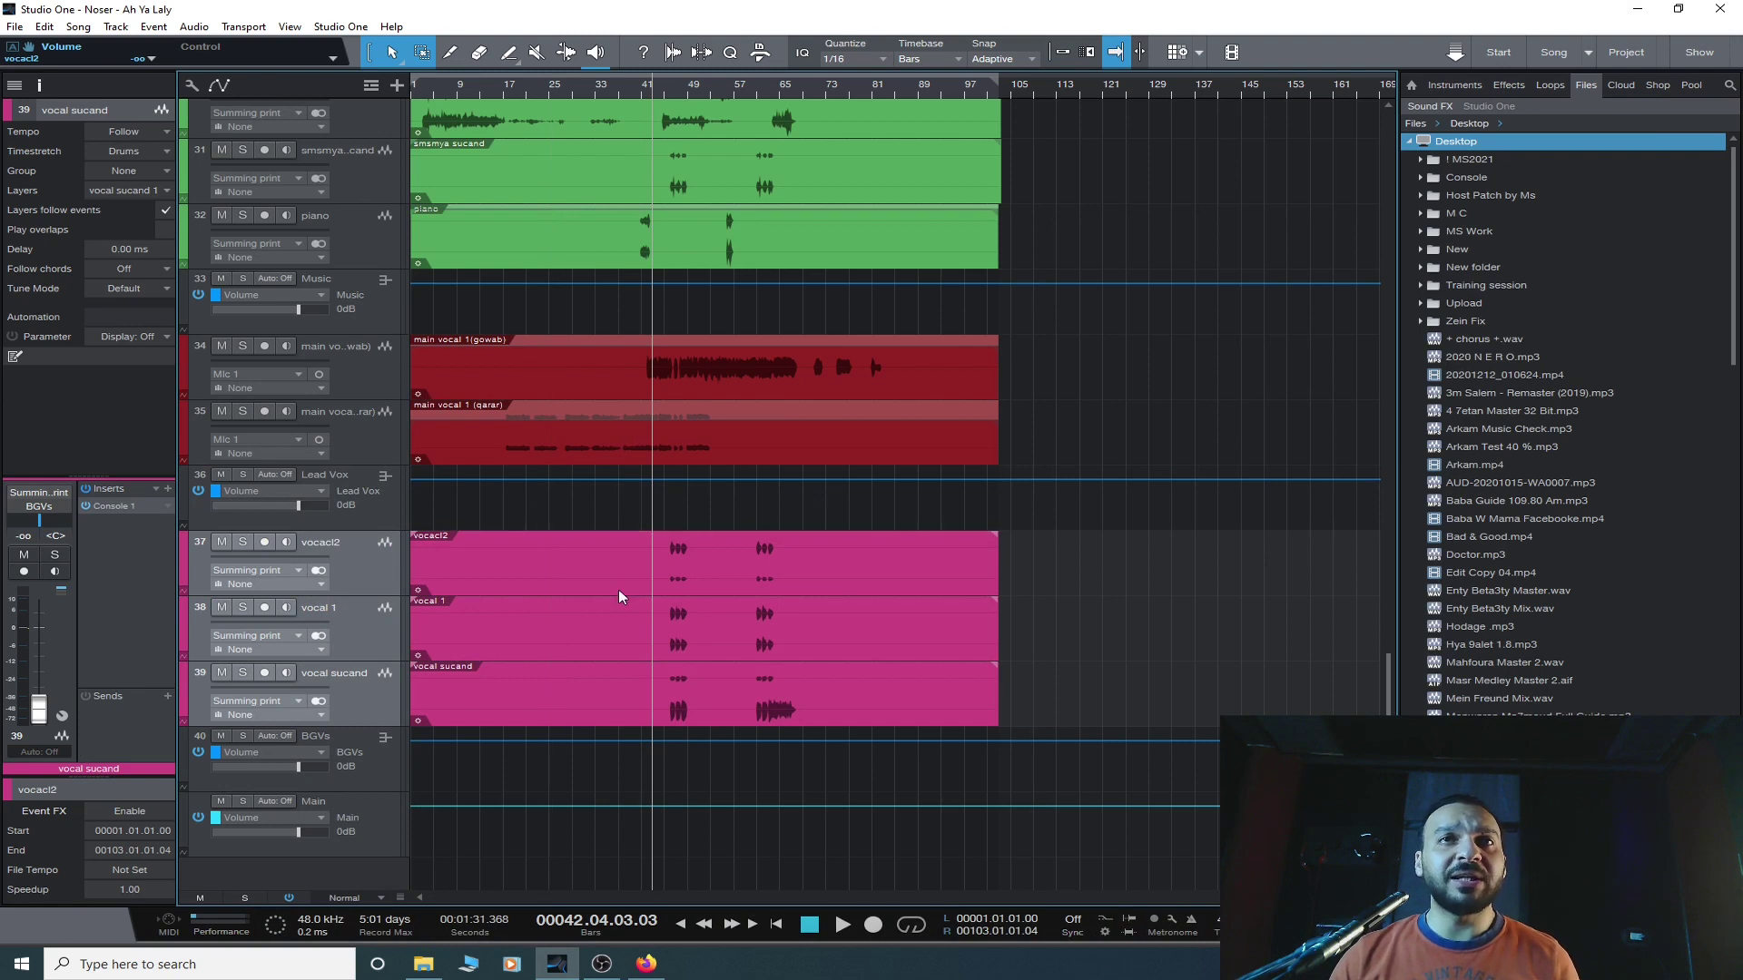
- Set the loop to the kik track's first section, from about bar 41 to bar 52, and start looped playback
scroll(618, 596, "up", 15)
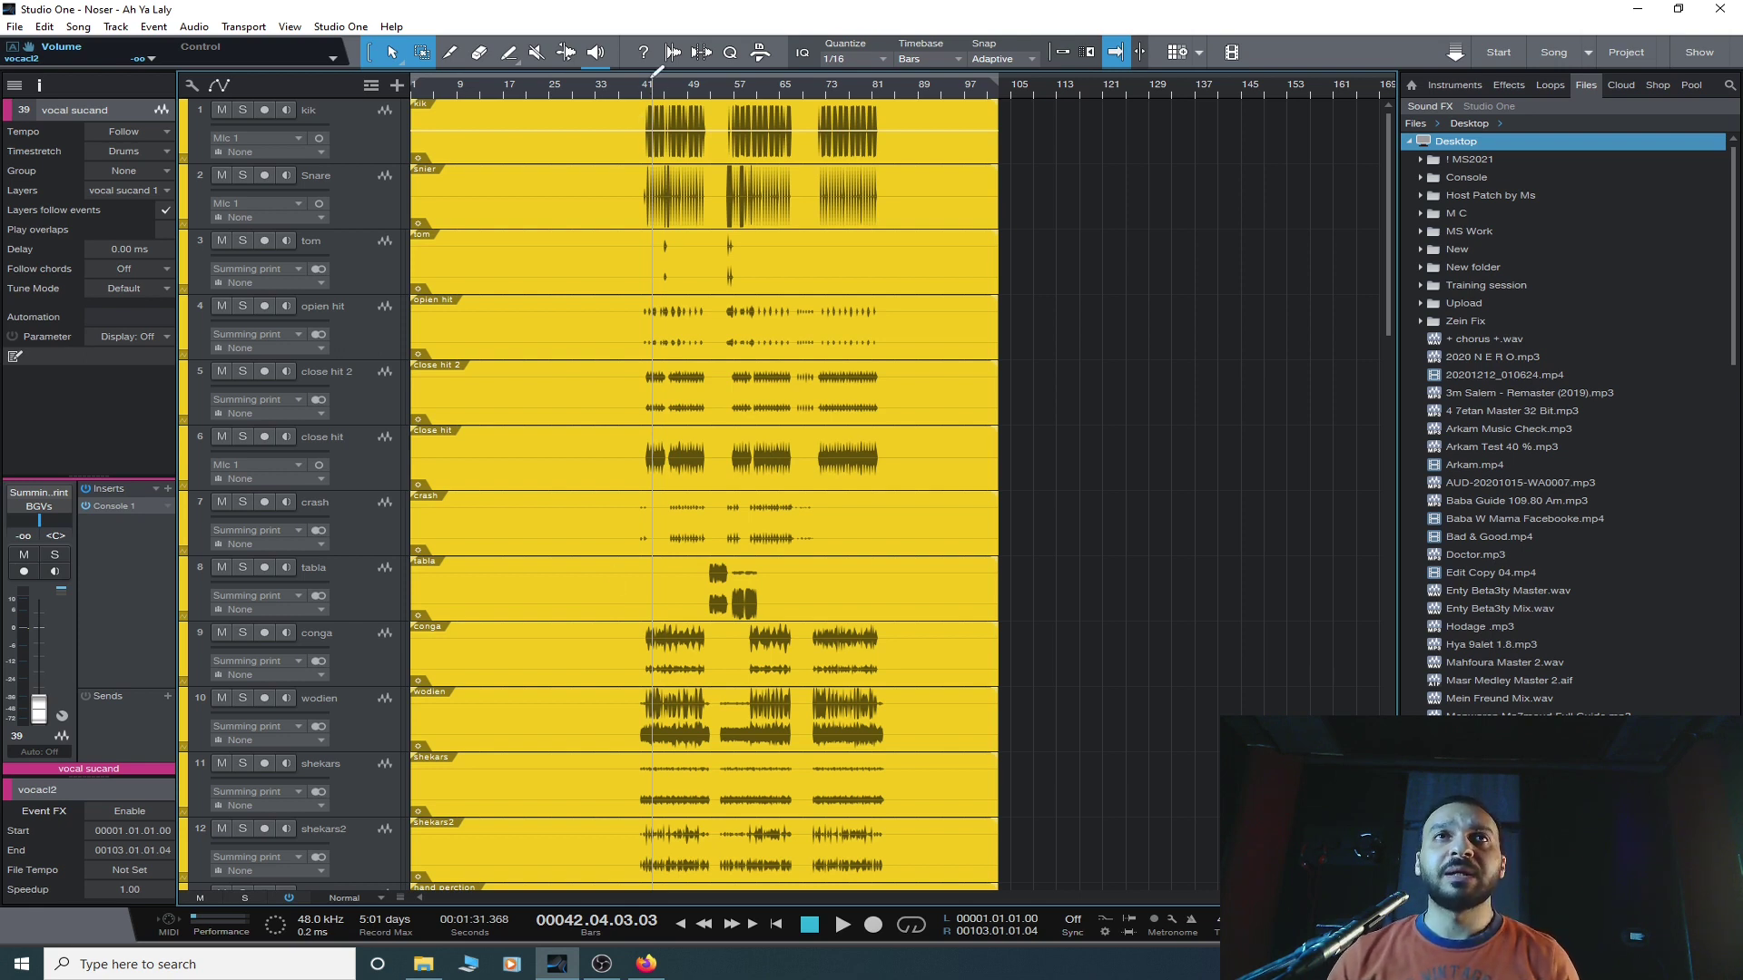
left_click_drag(706, 130, 644, 130)
key("p")
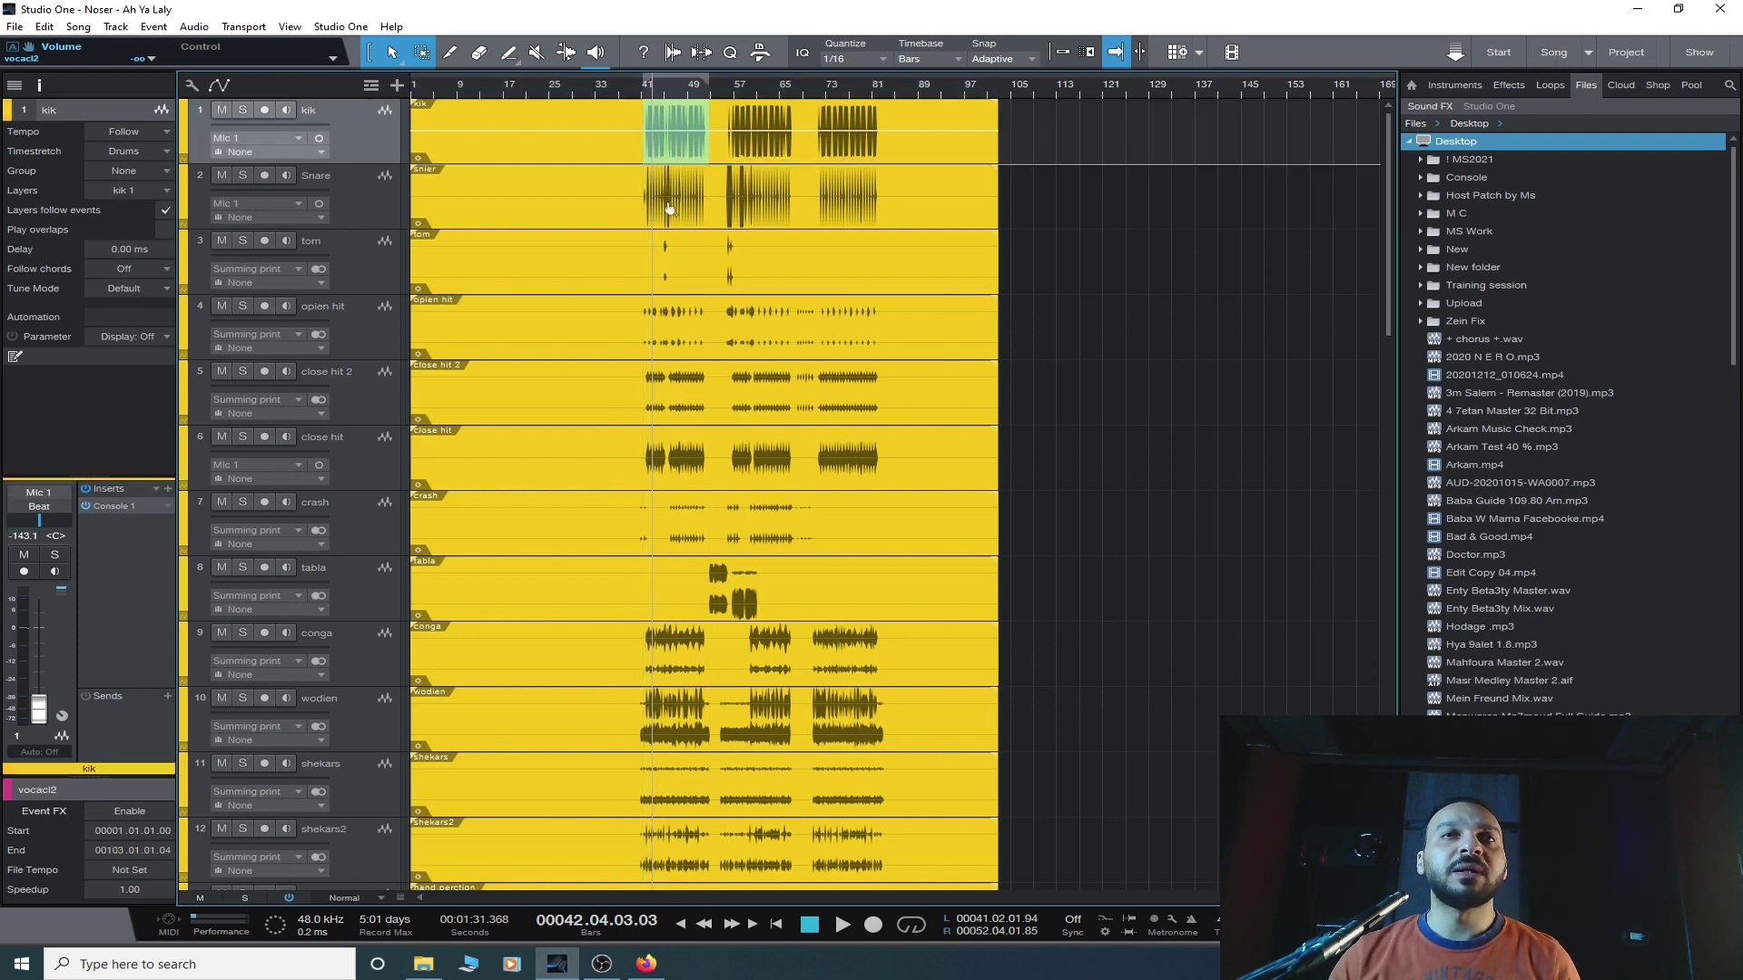
left_click(911, 925)
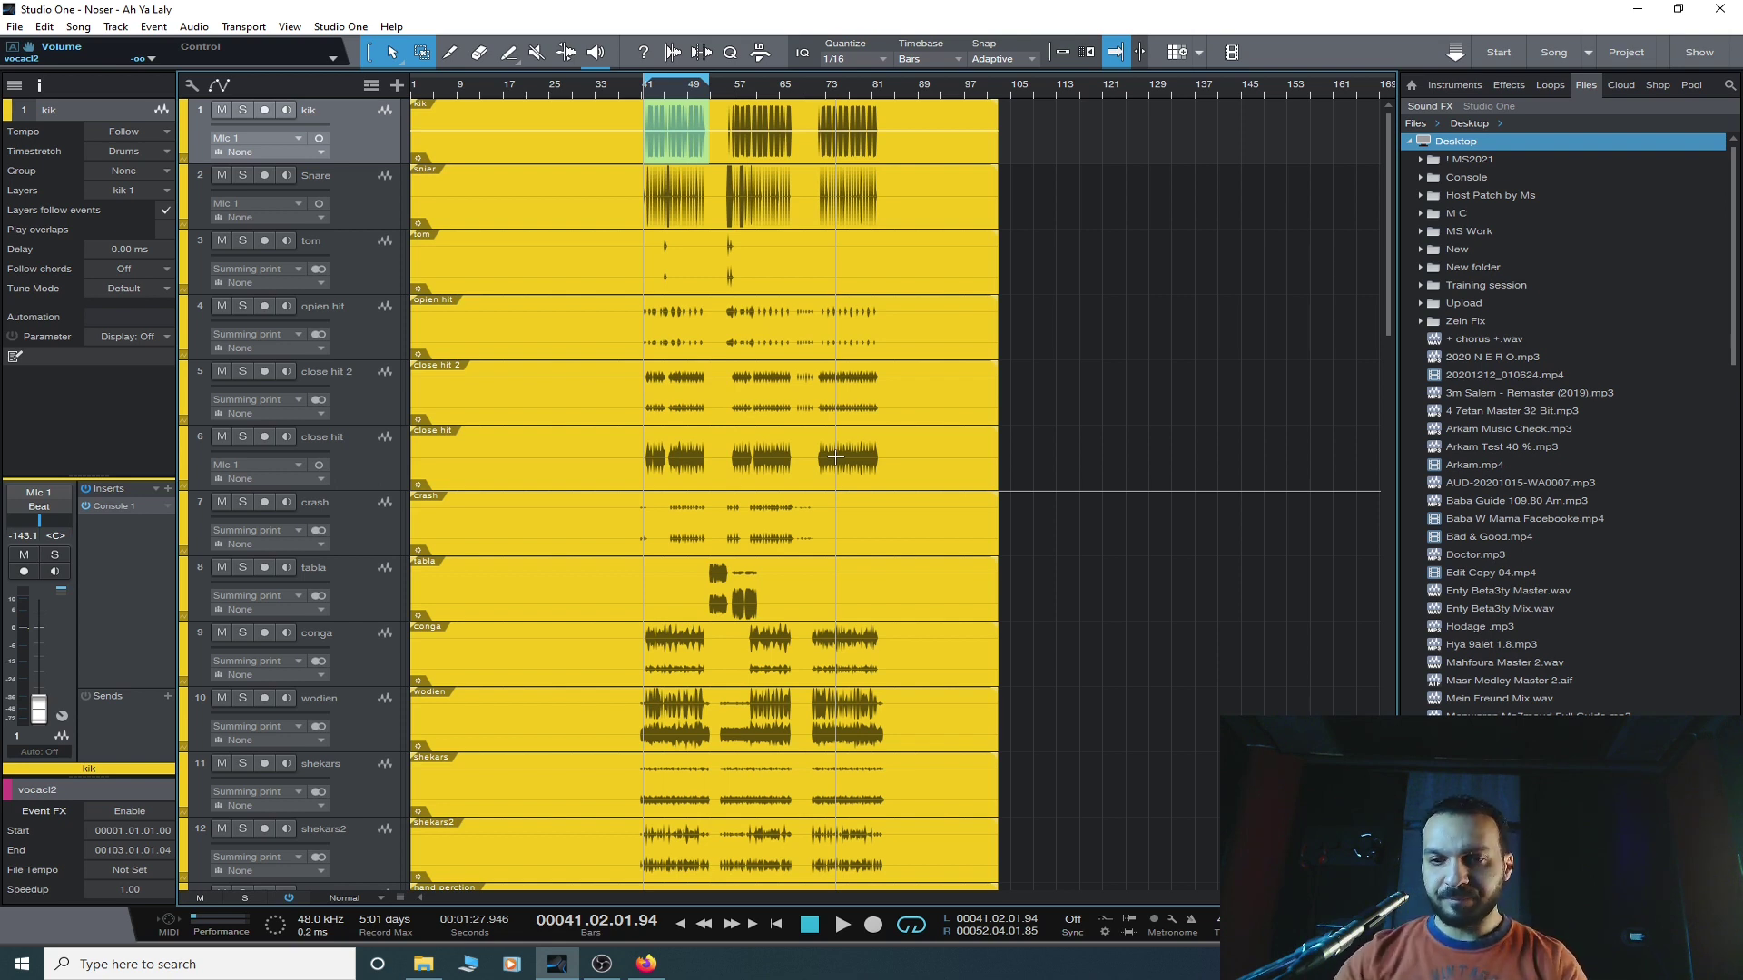
key("space")
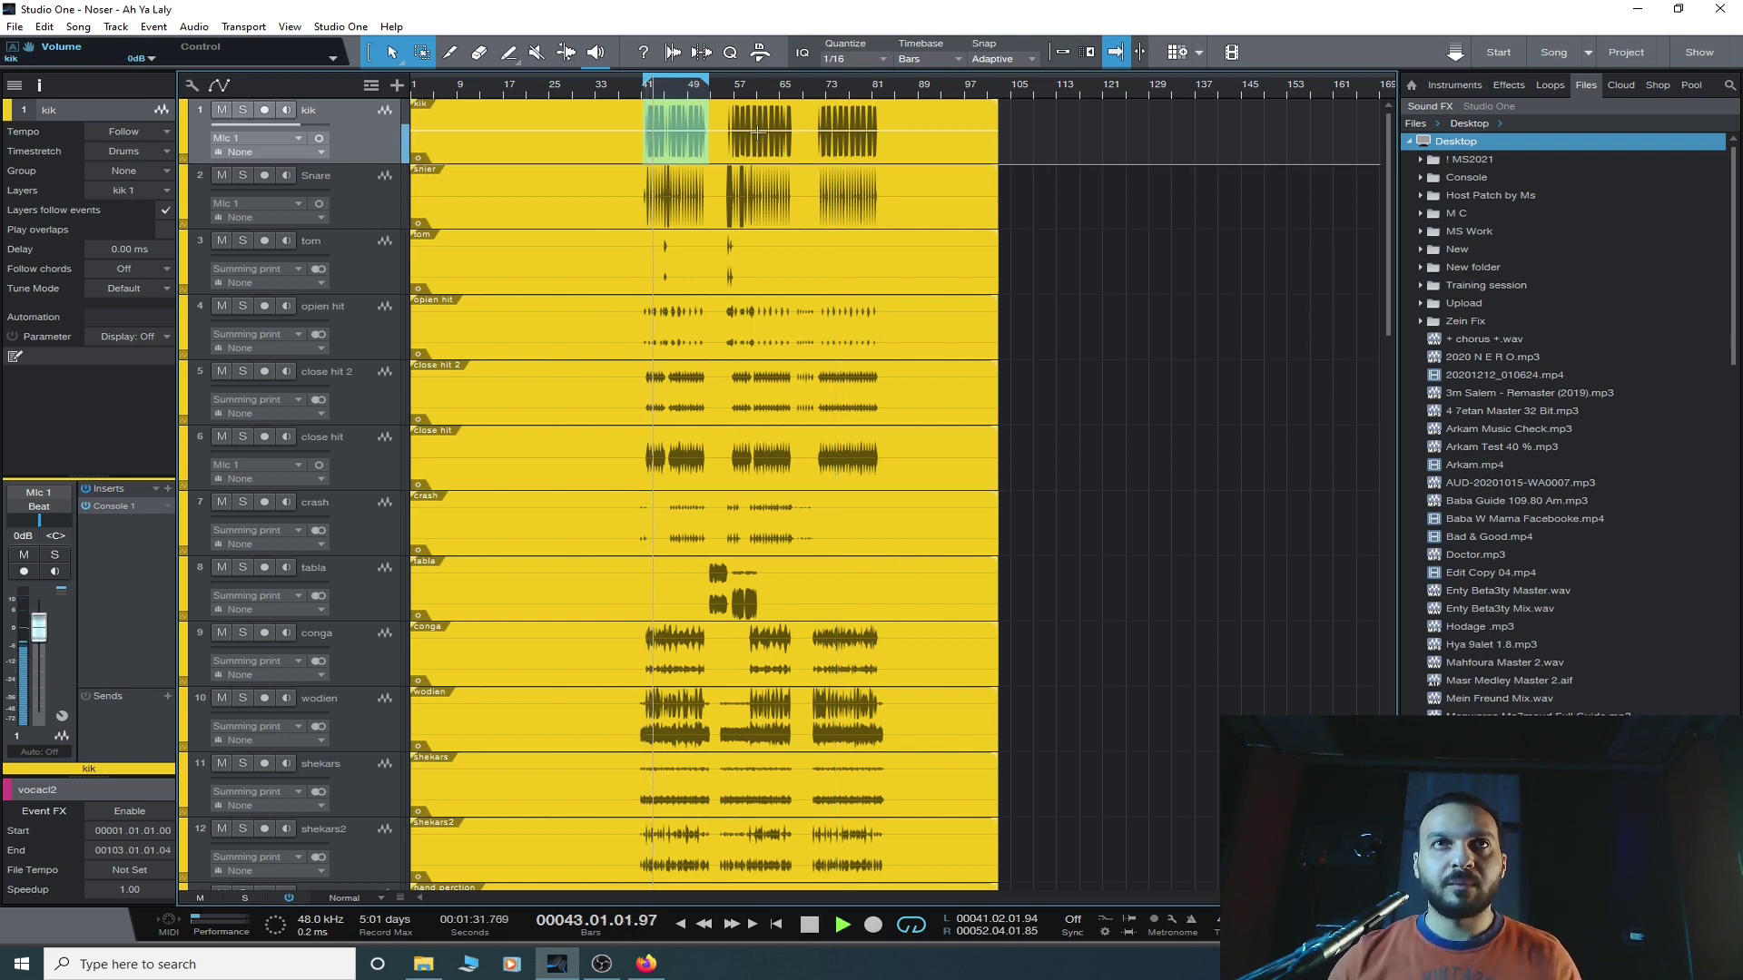
- Add the VU Meter plug-in to the Main channel's inserts and close its window
scroll(1385, 237, "down", 15)
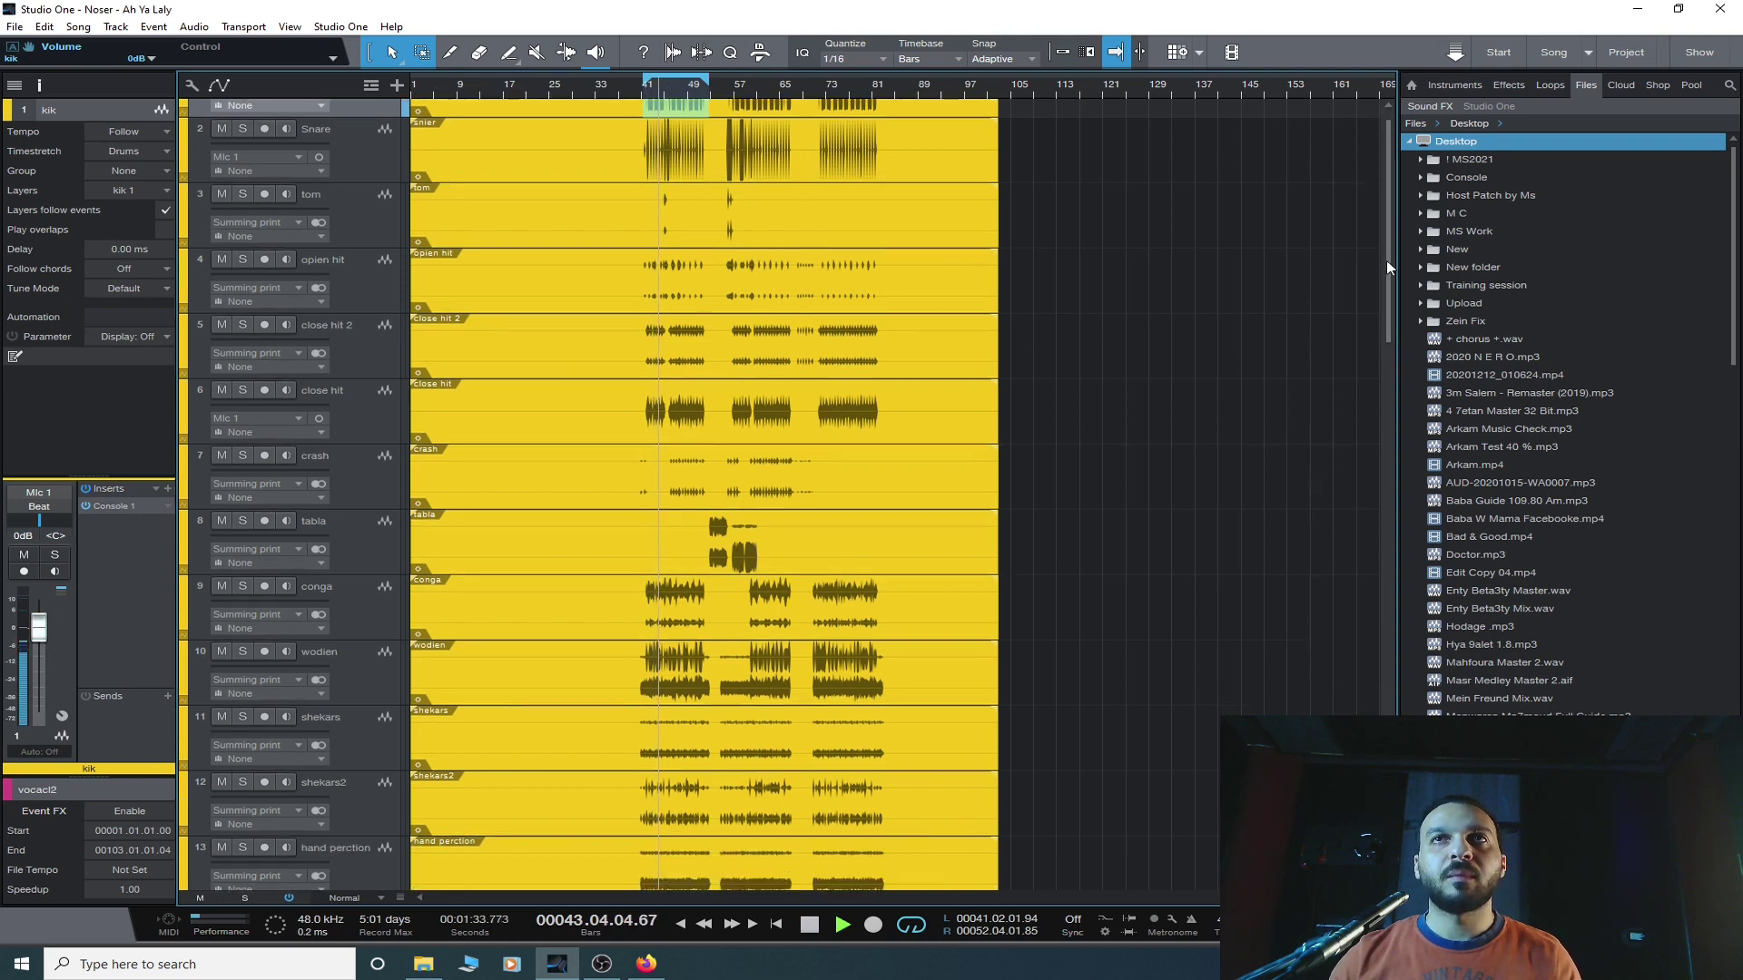
left_click(309, 848)
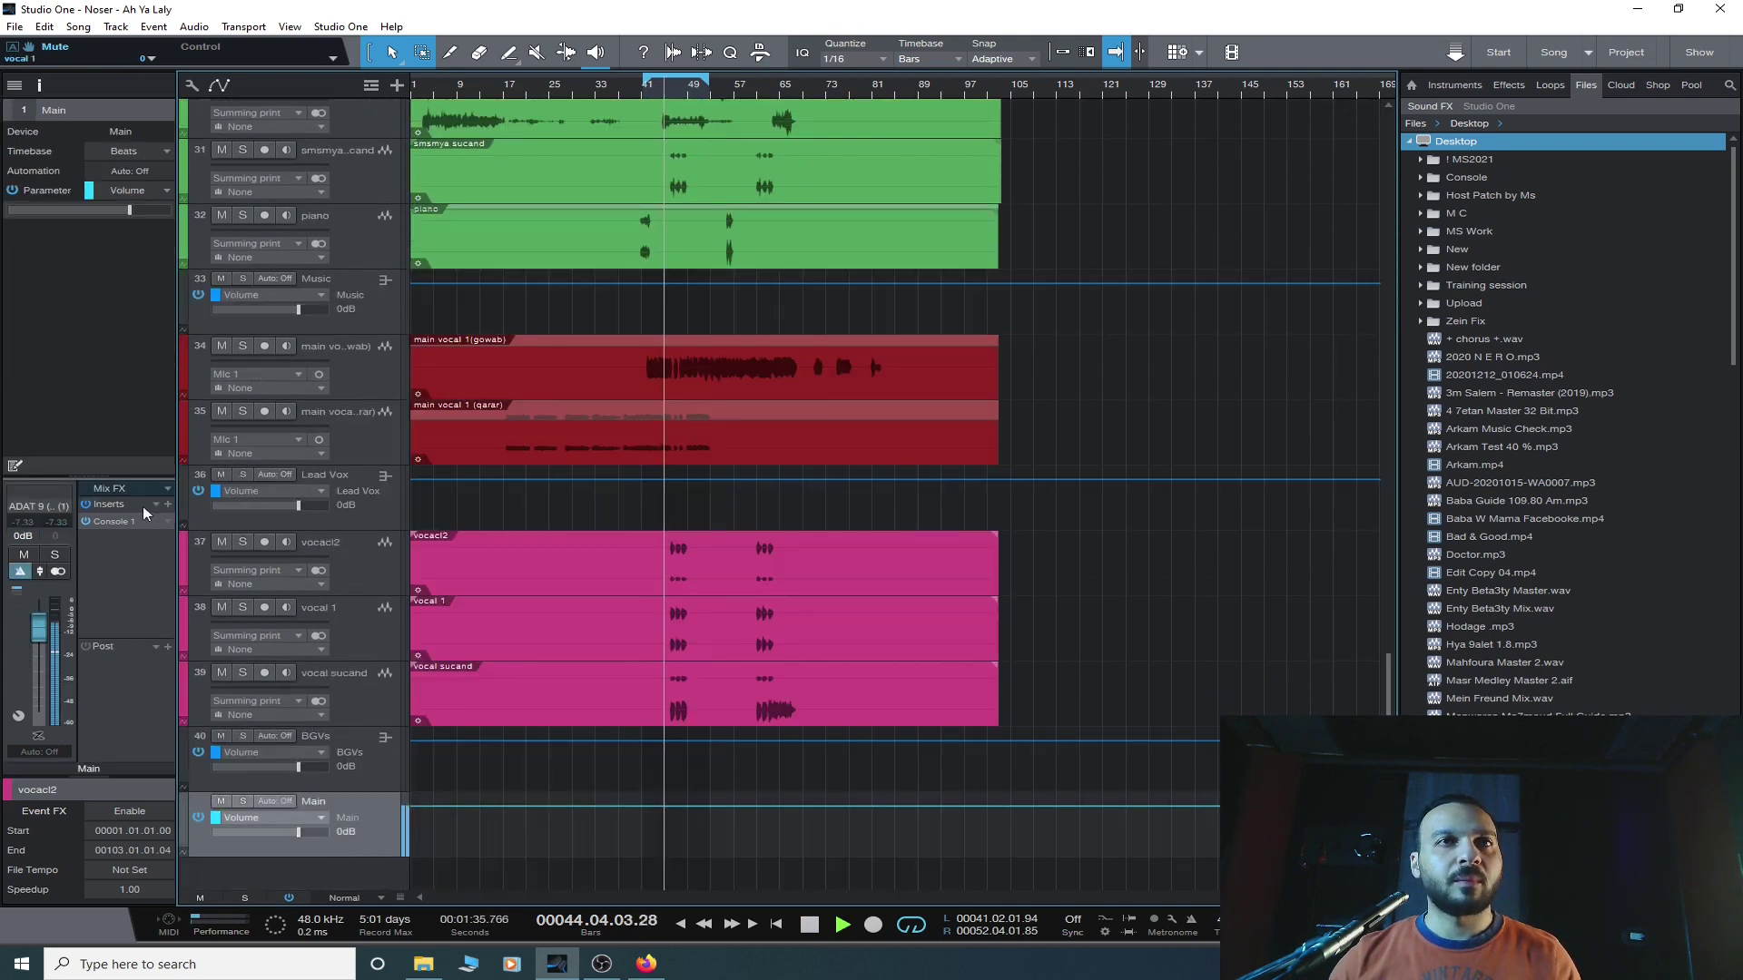
left_click(168, 505)
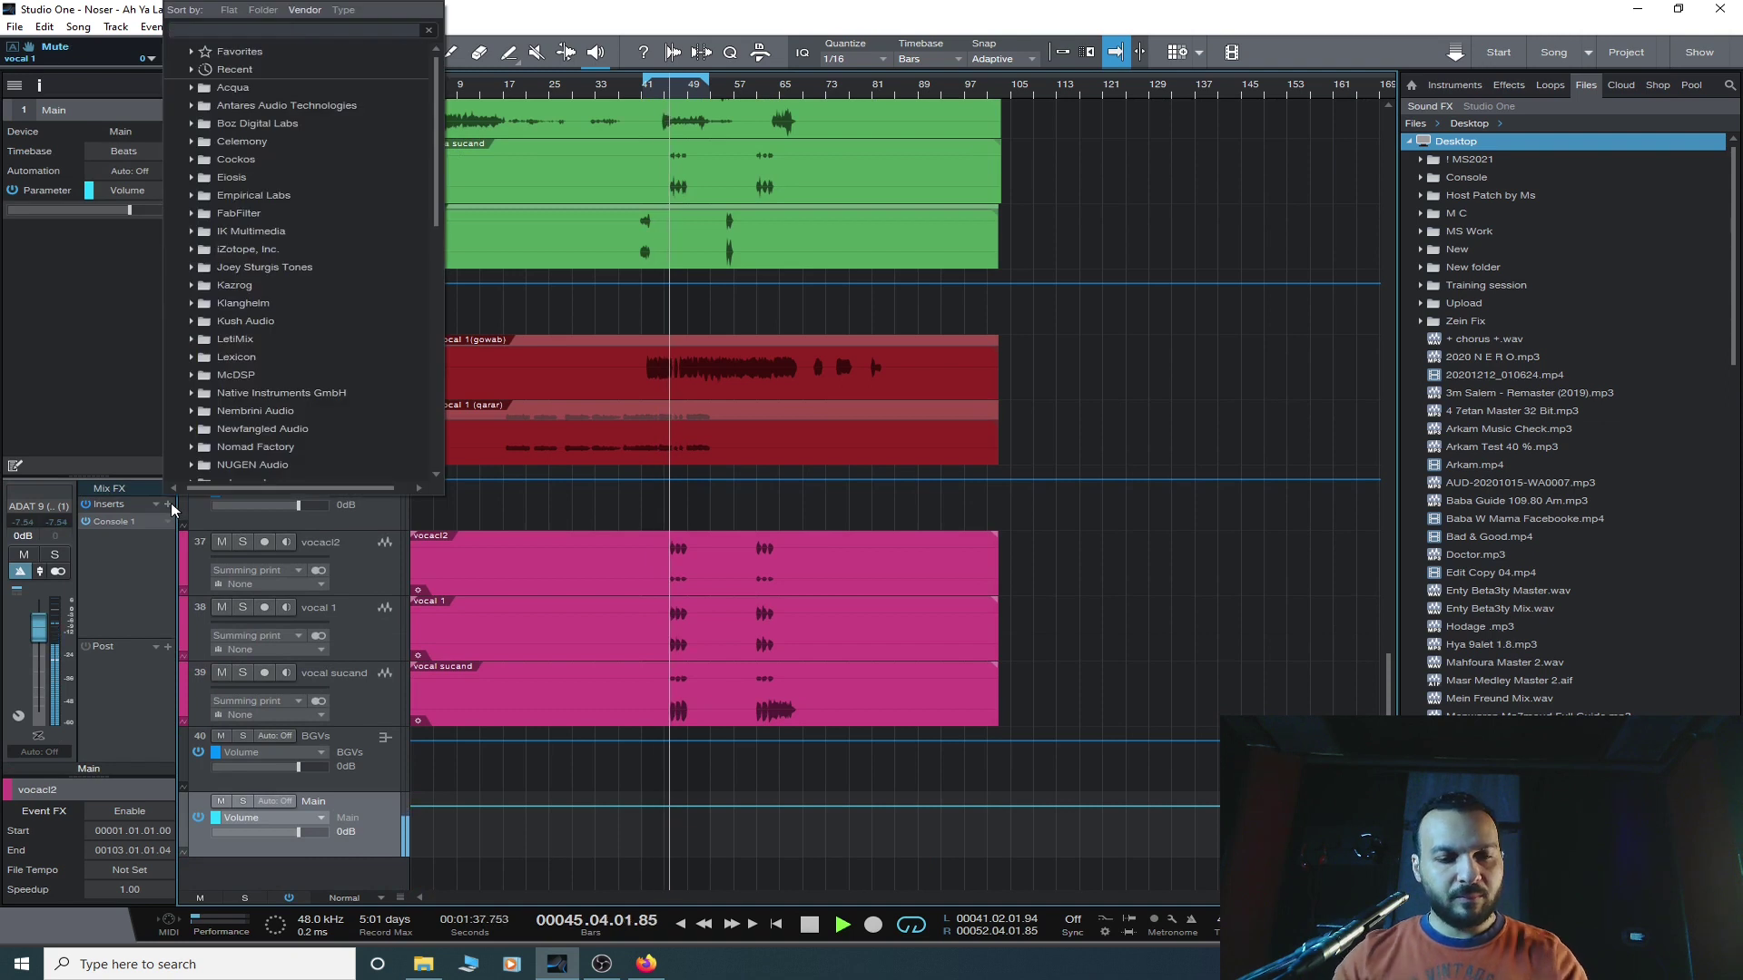
type("vu")
key("Down")
key("Return")
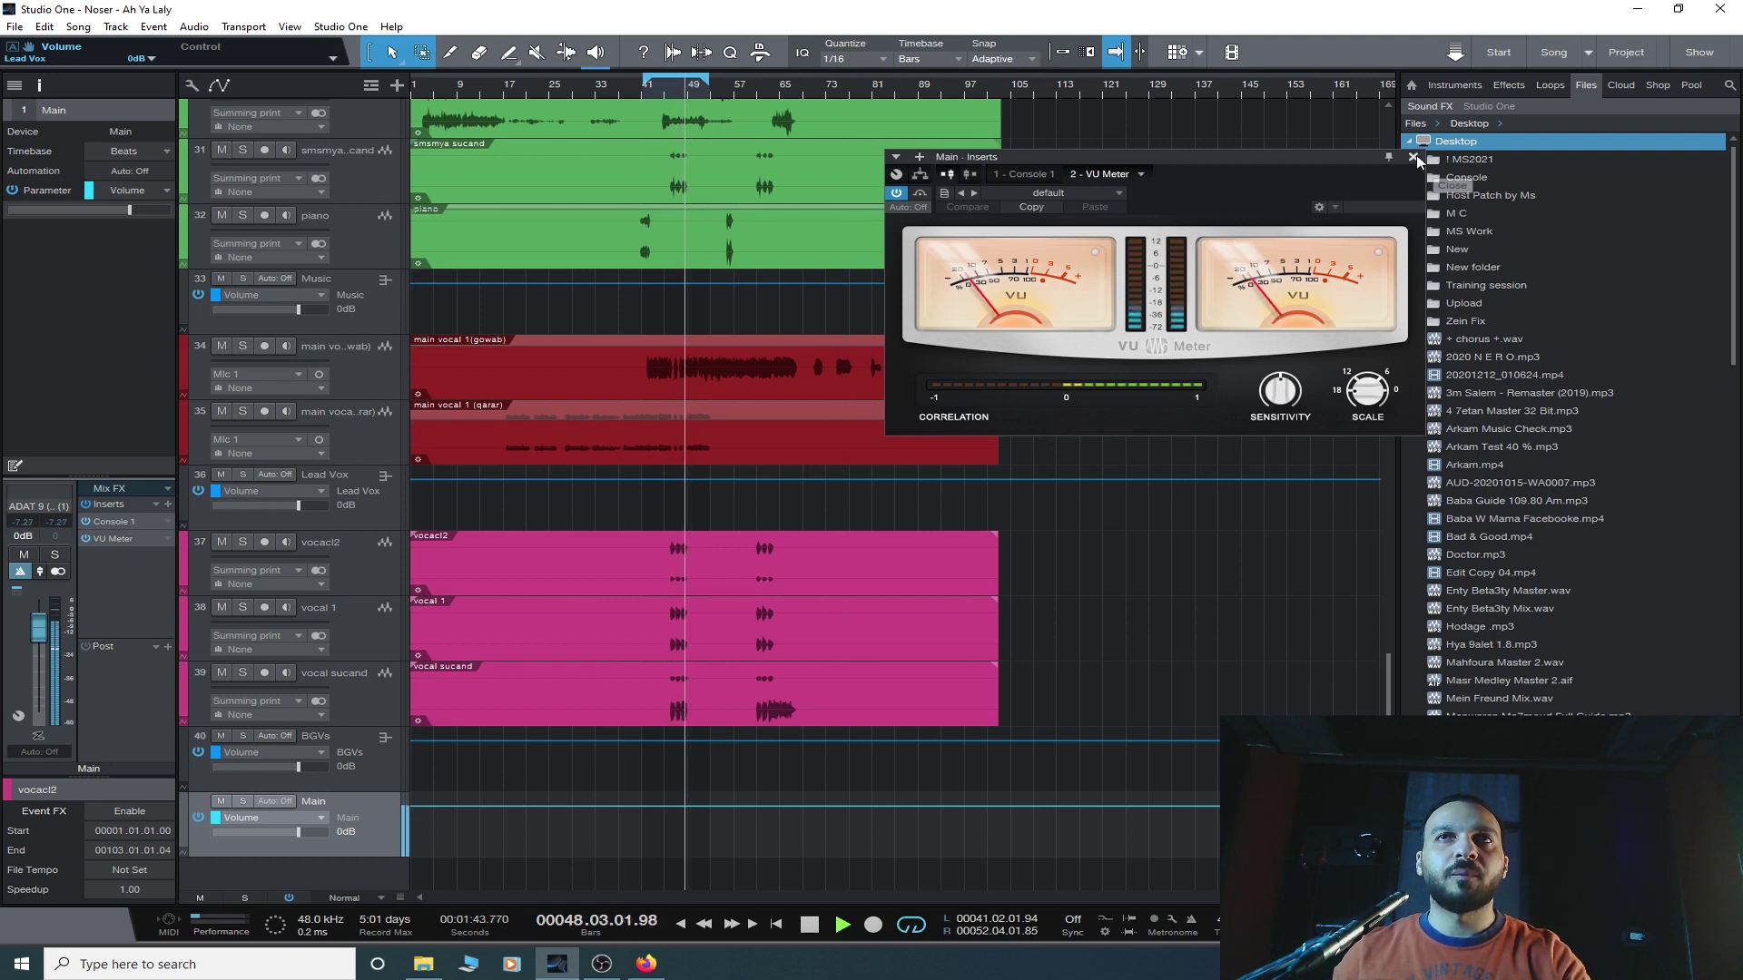
left_click(1413, 158)
- Return to the beat tracks and select the Snare track while the loop plays
scroll(622, 368, "up", 15)
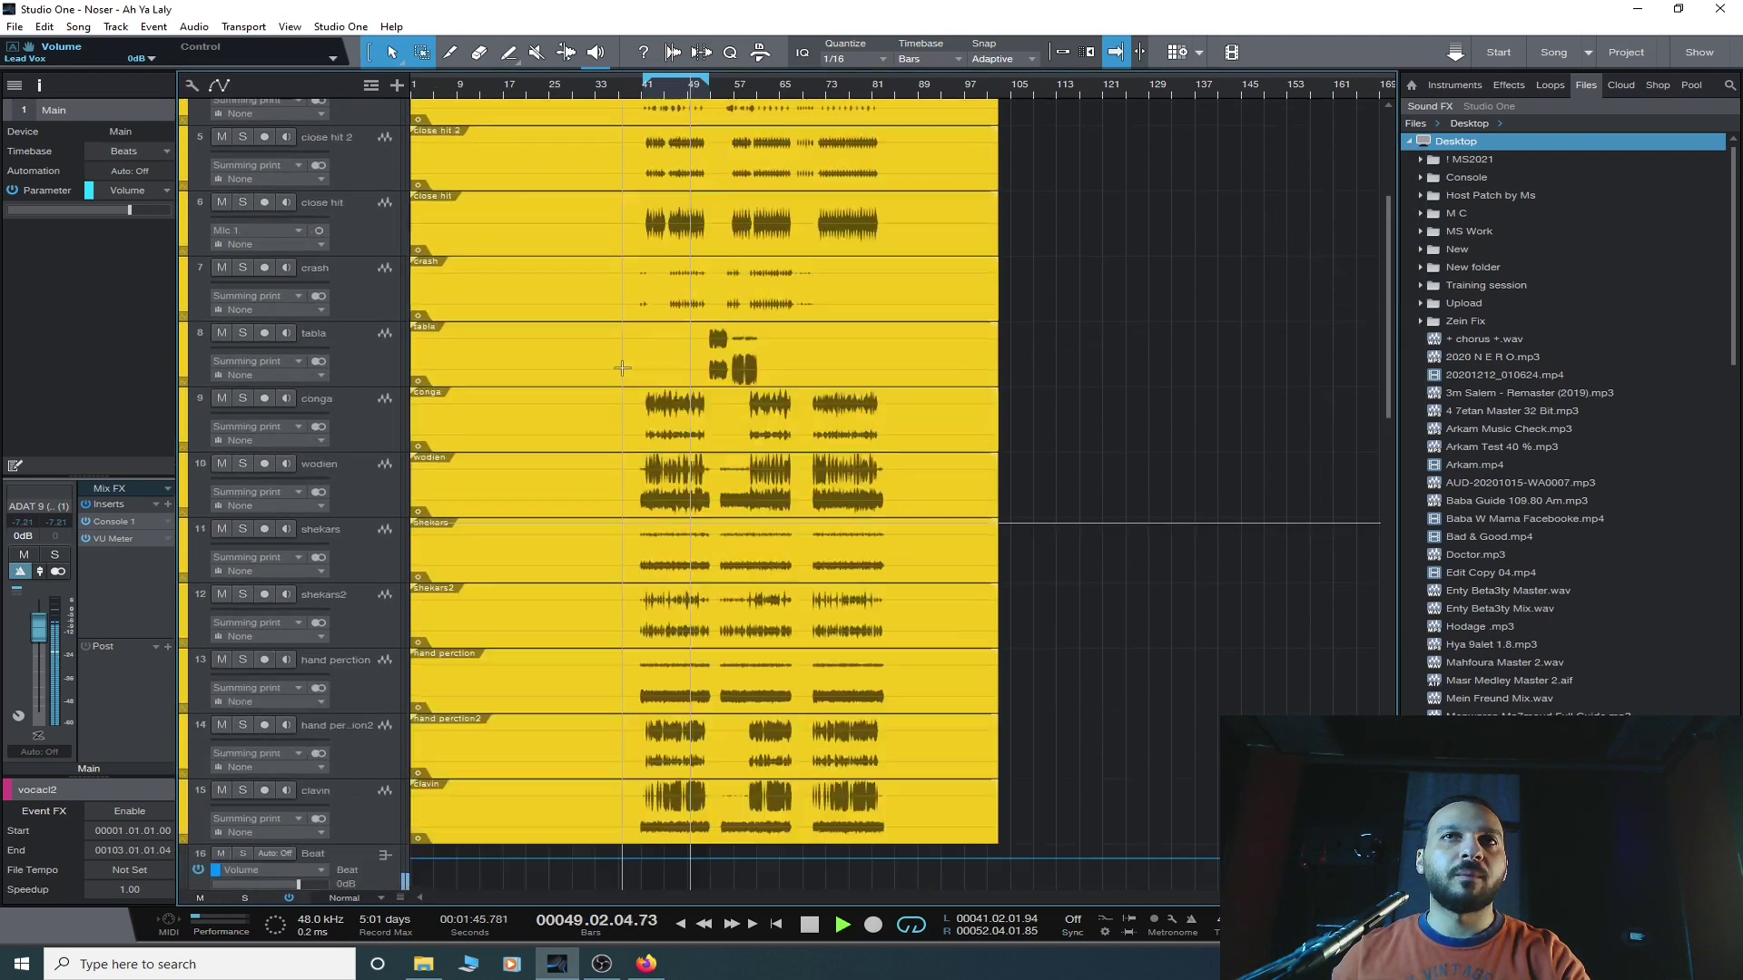
scroll(622, 368, "up", 3)
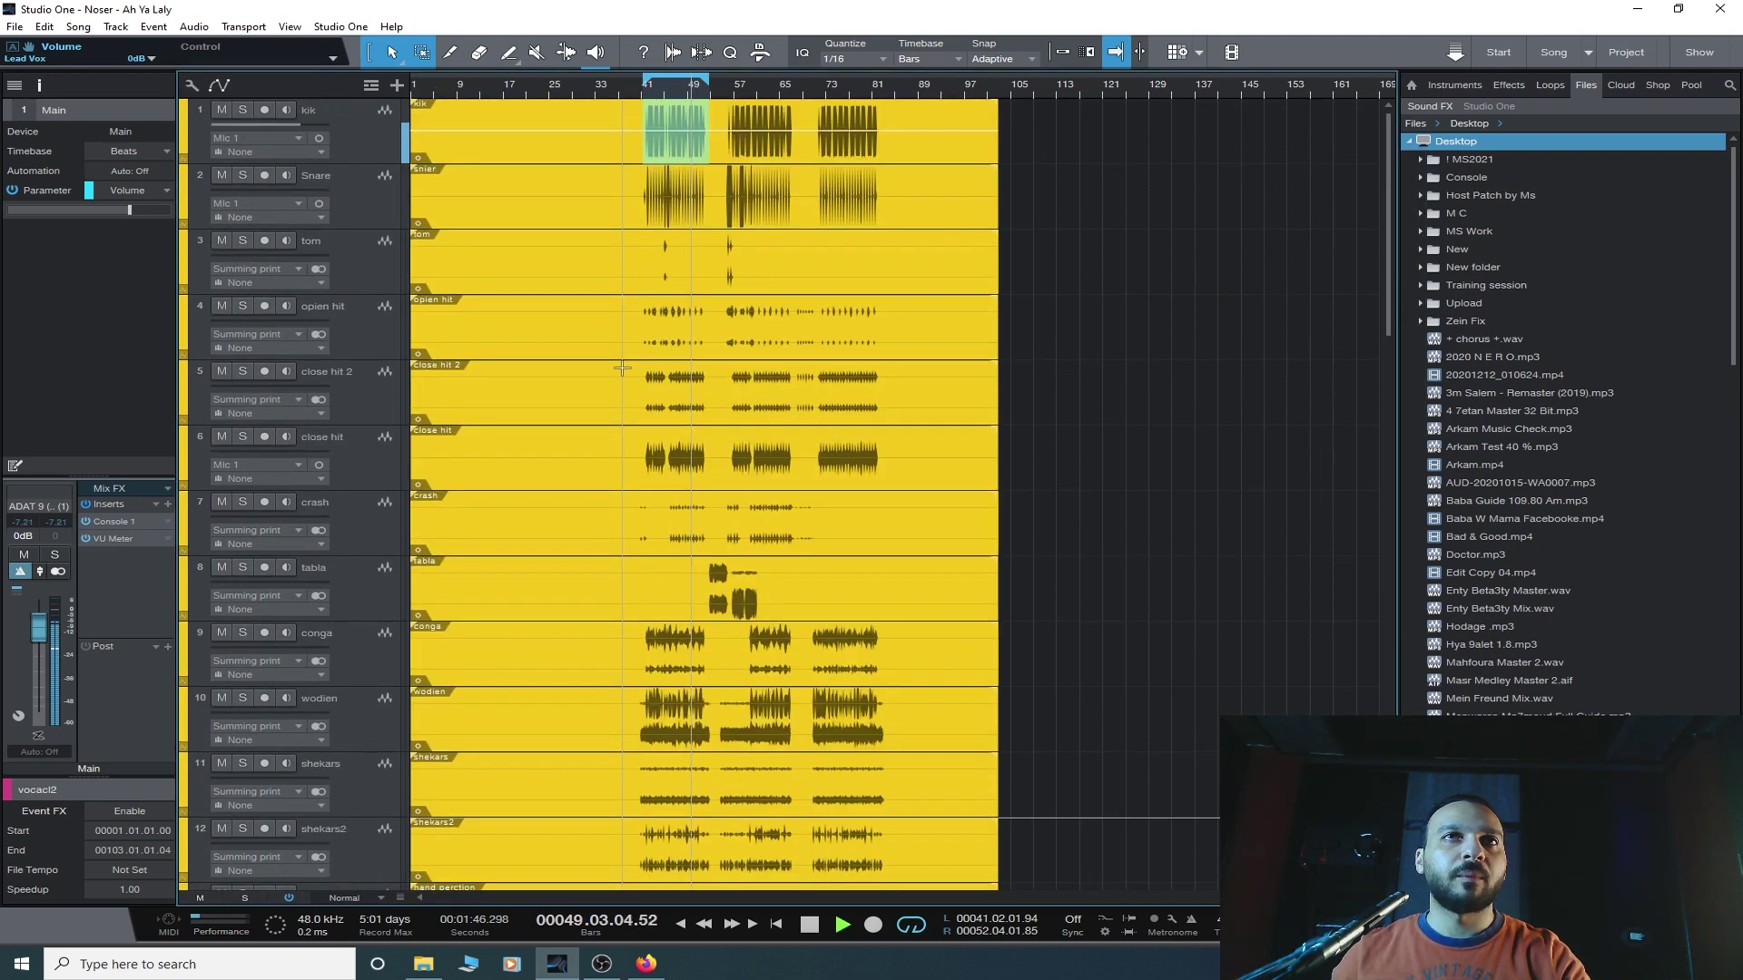
left_click(381, 198)
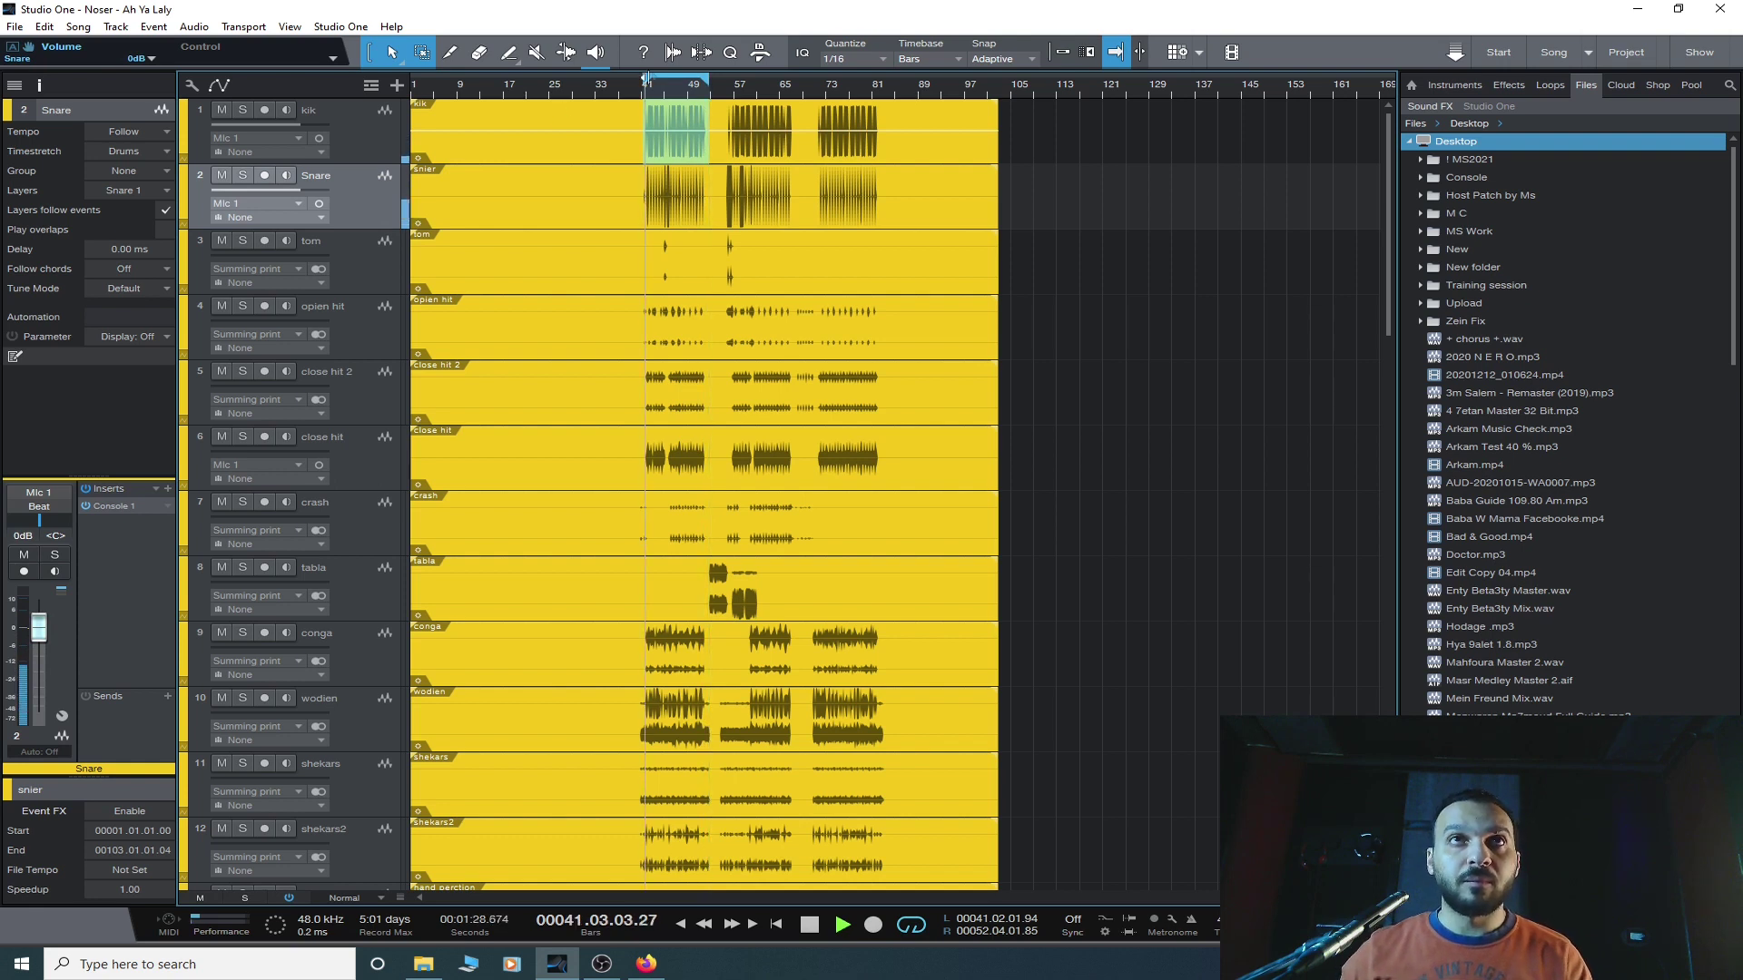
- Turn on snapping, select bar 42 to bar 52 on the Snare track, and set the loop to that range
left_click_drag(693, 80, 903, 116)
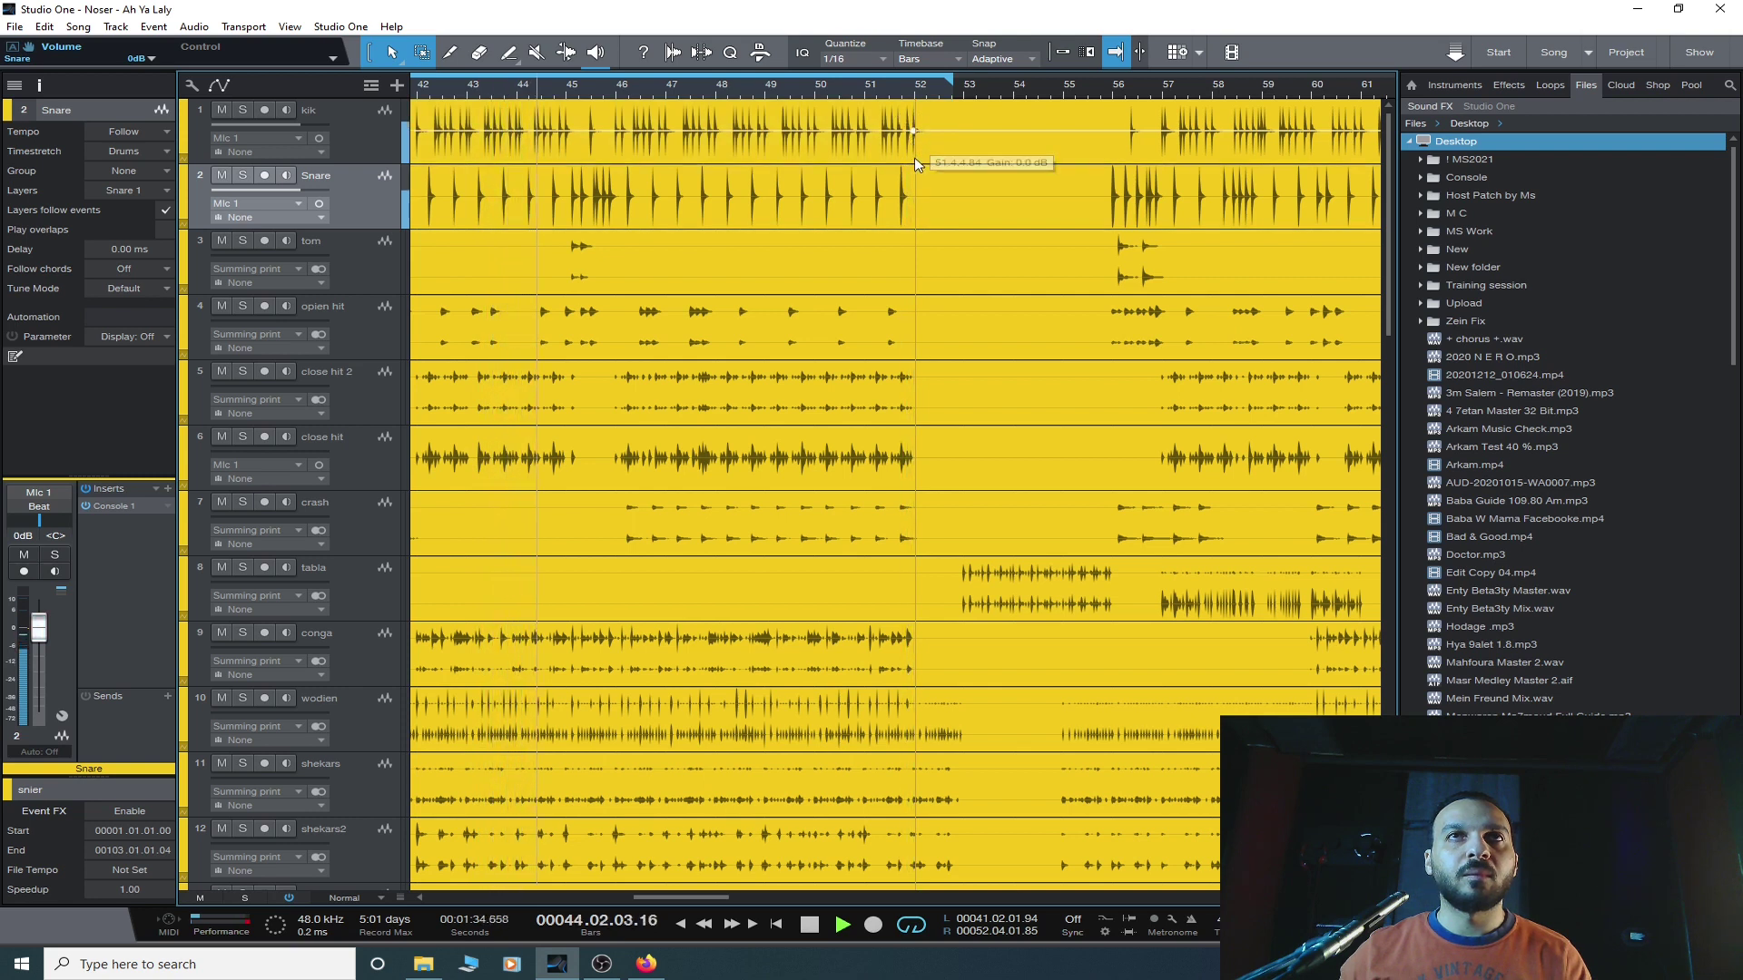
left_click_drag(915, 177, 531, 183)
left_click(1060, 52)
left_click(1115, 52)
left_click(1060, 209)
key("f")
left_click_drag(1029, 185, 531, 189)
key("f")
left_click(613, 91)
key("p")
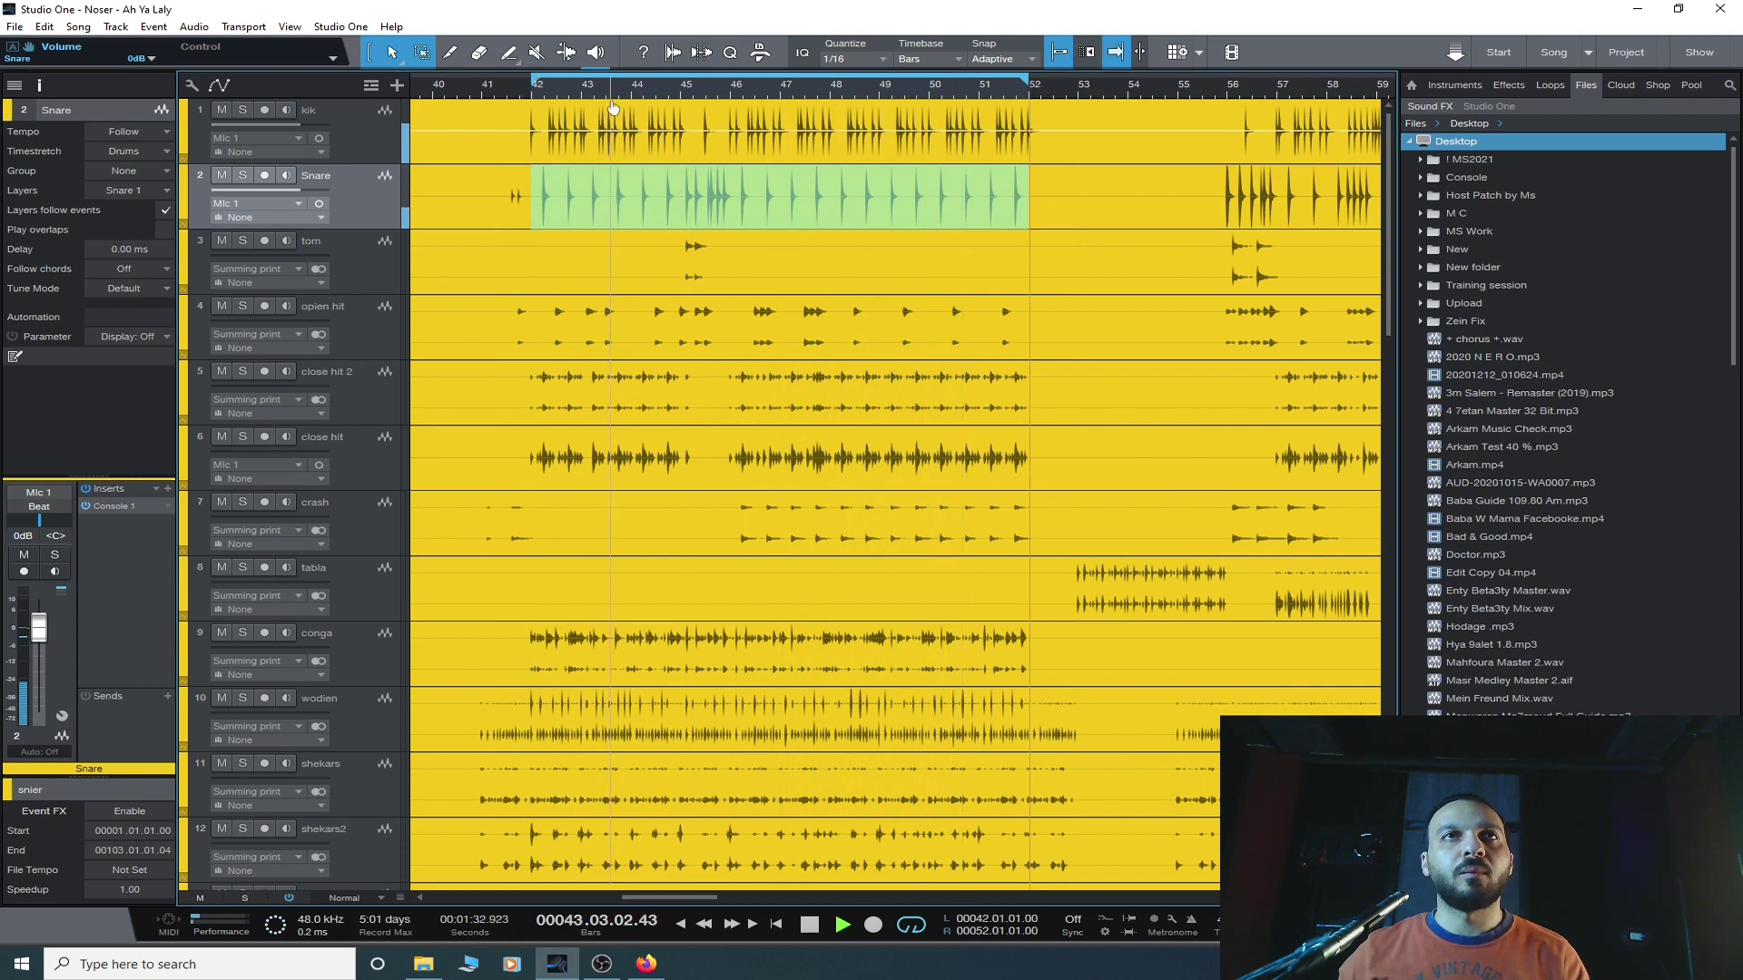
- Select the tom track and replay its hits from just before bar 45
left_click(380, 265)
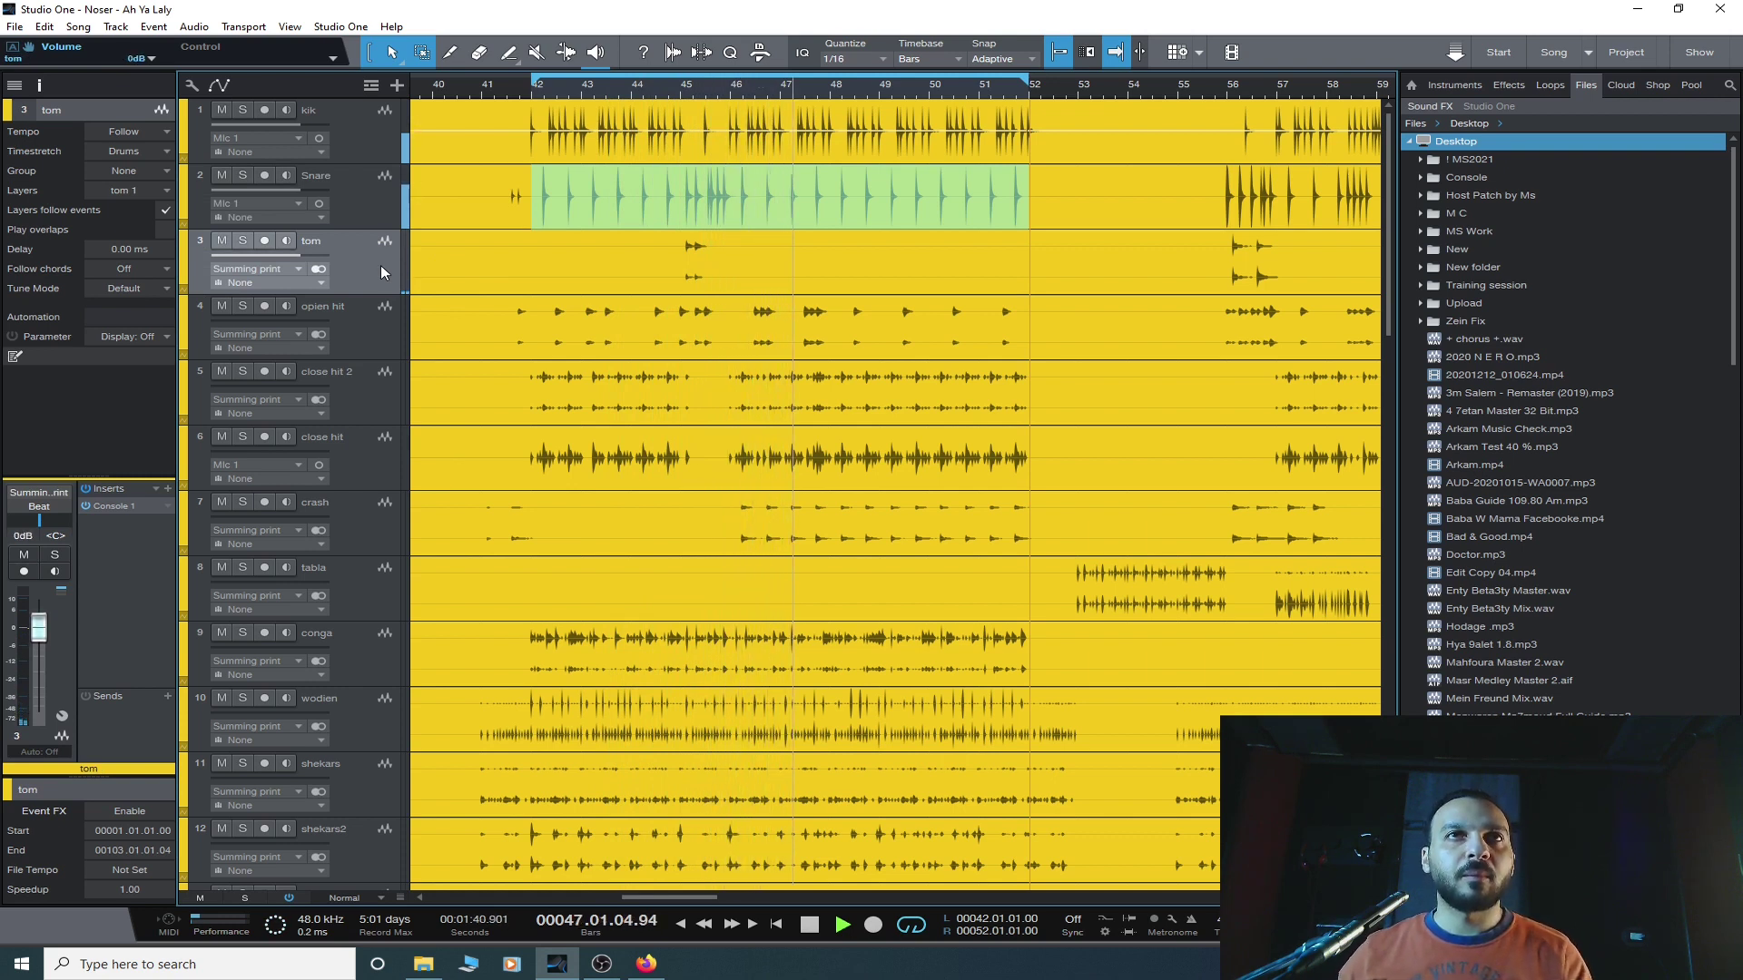
left_click(686, 95)
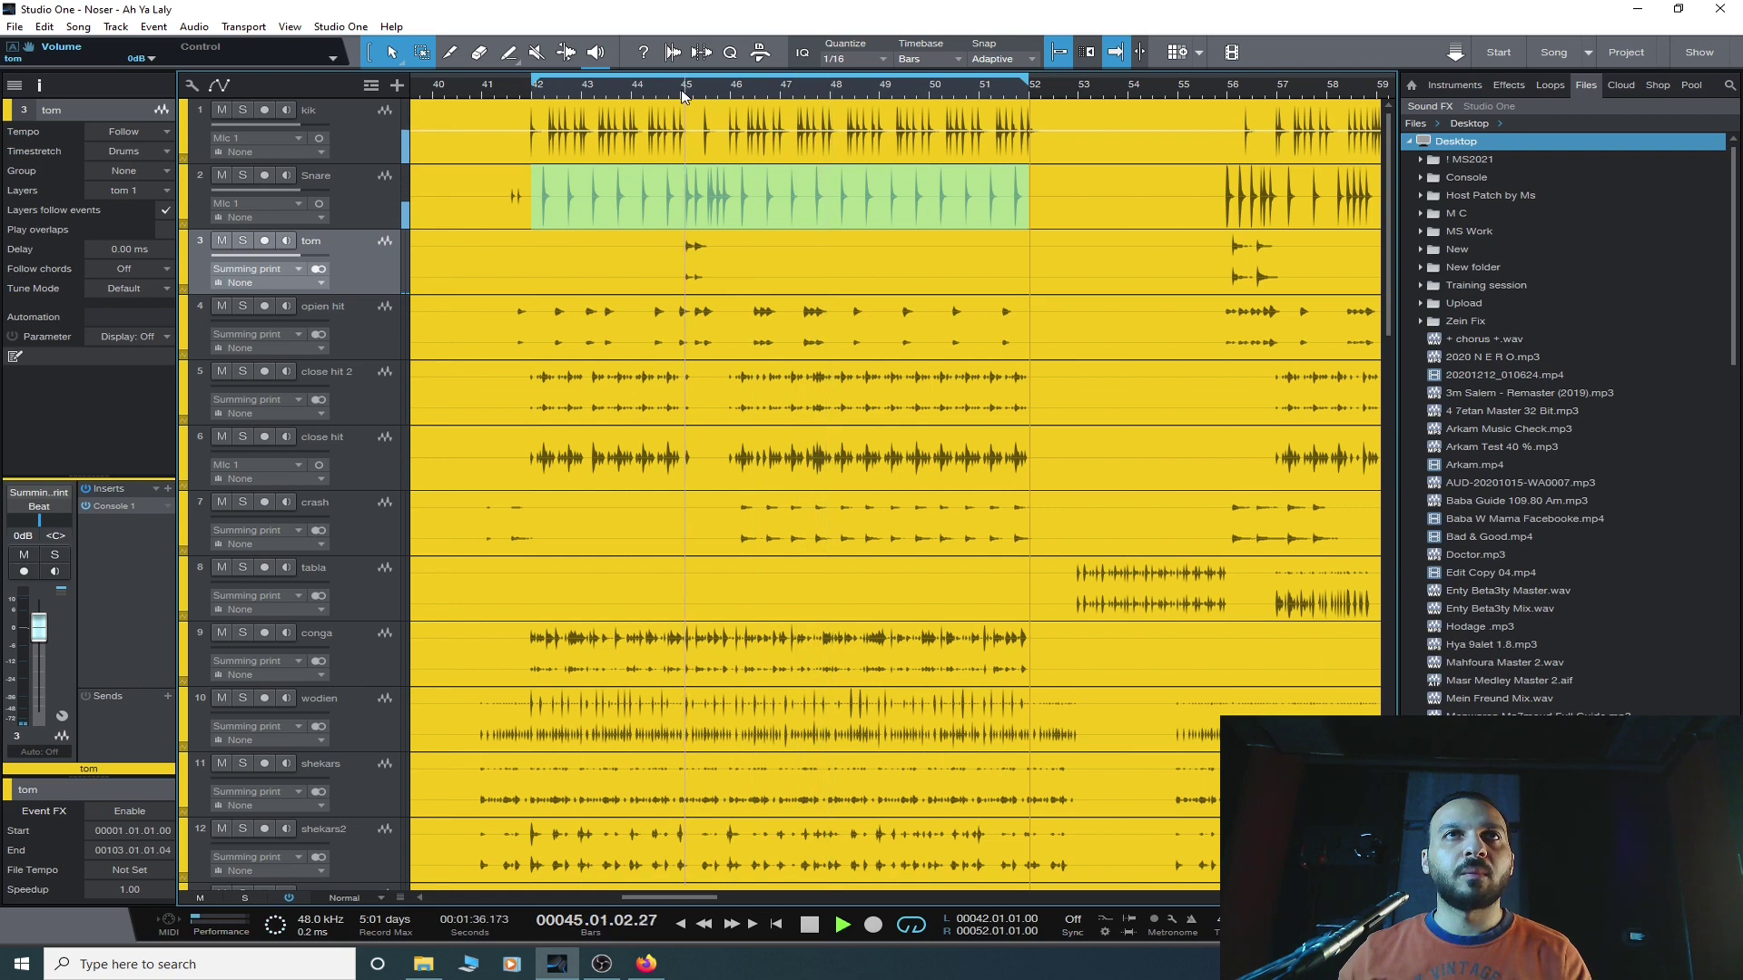
left_click(669, 98)
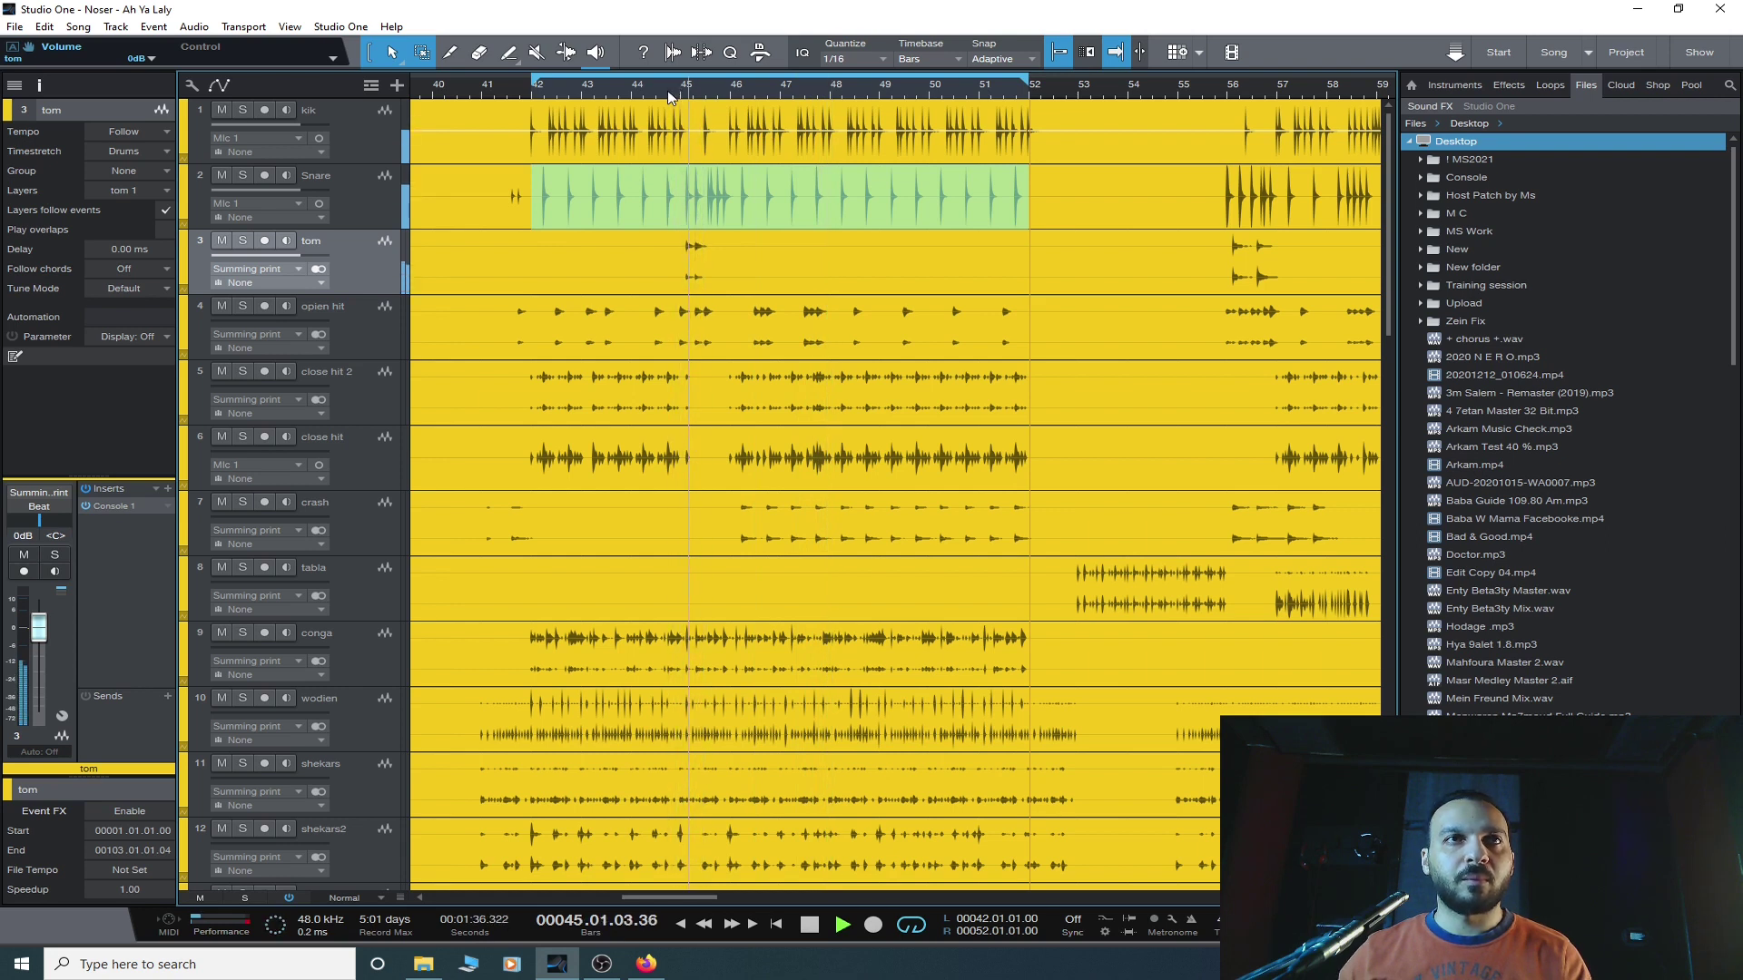
- Select the open hit track, pause to look over the remaining beat tracks, and resume looped playback
left_click(359, 354)
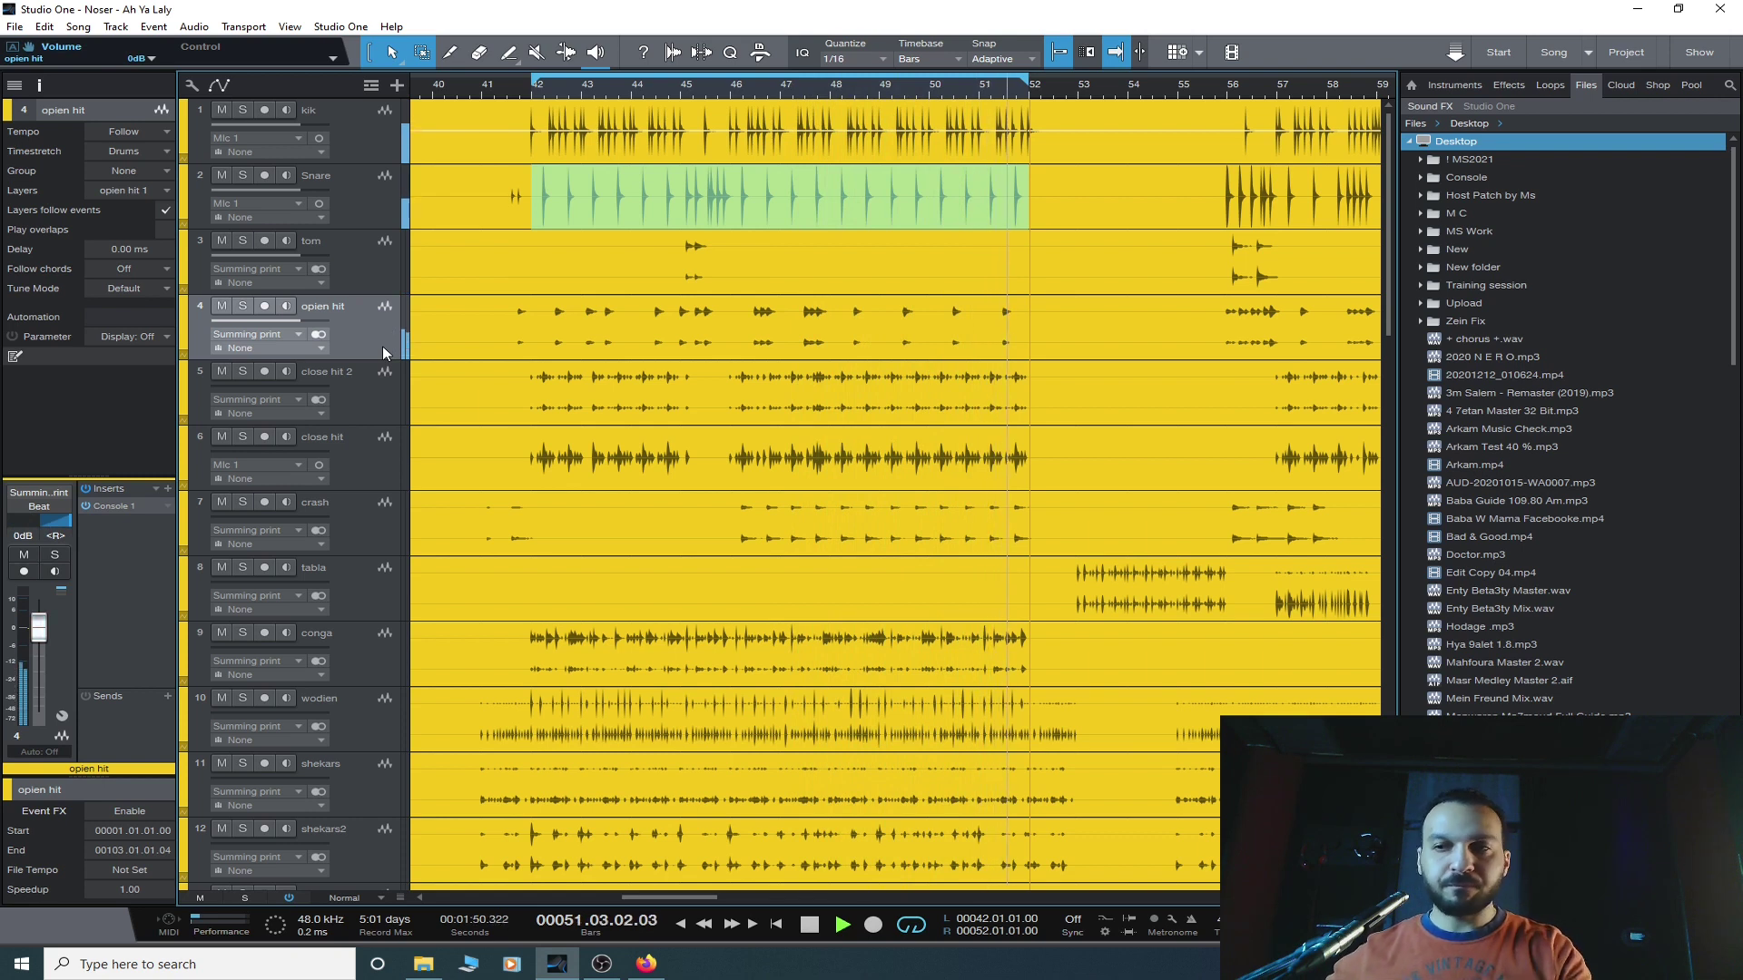
key("space")
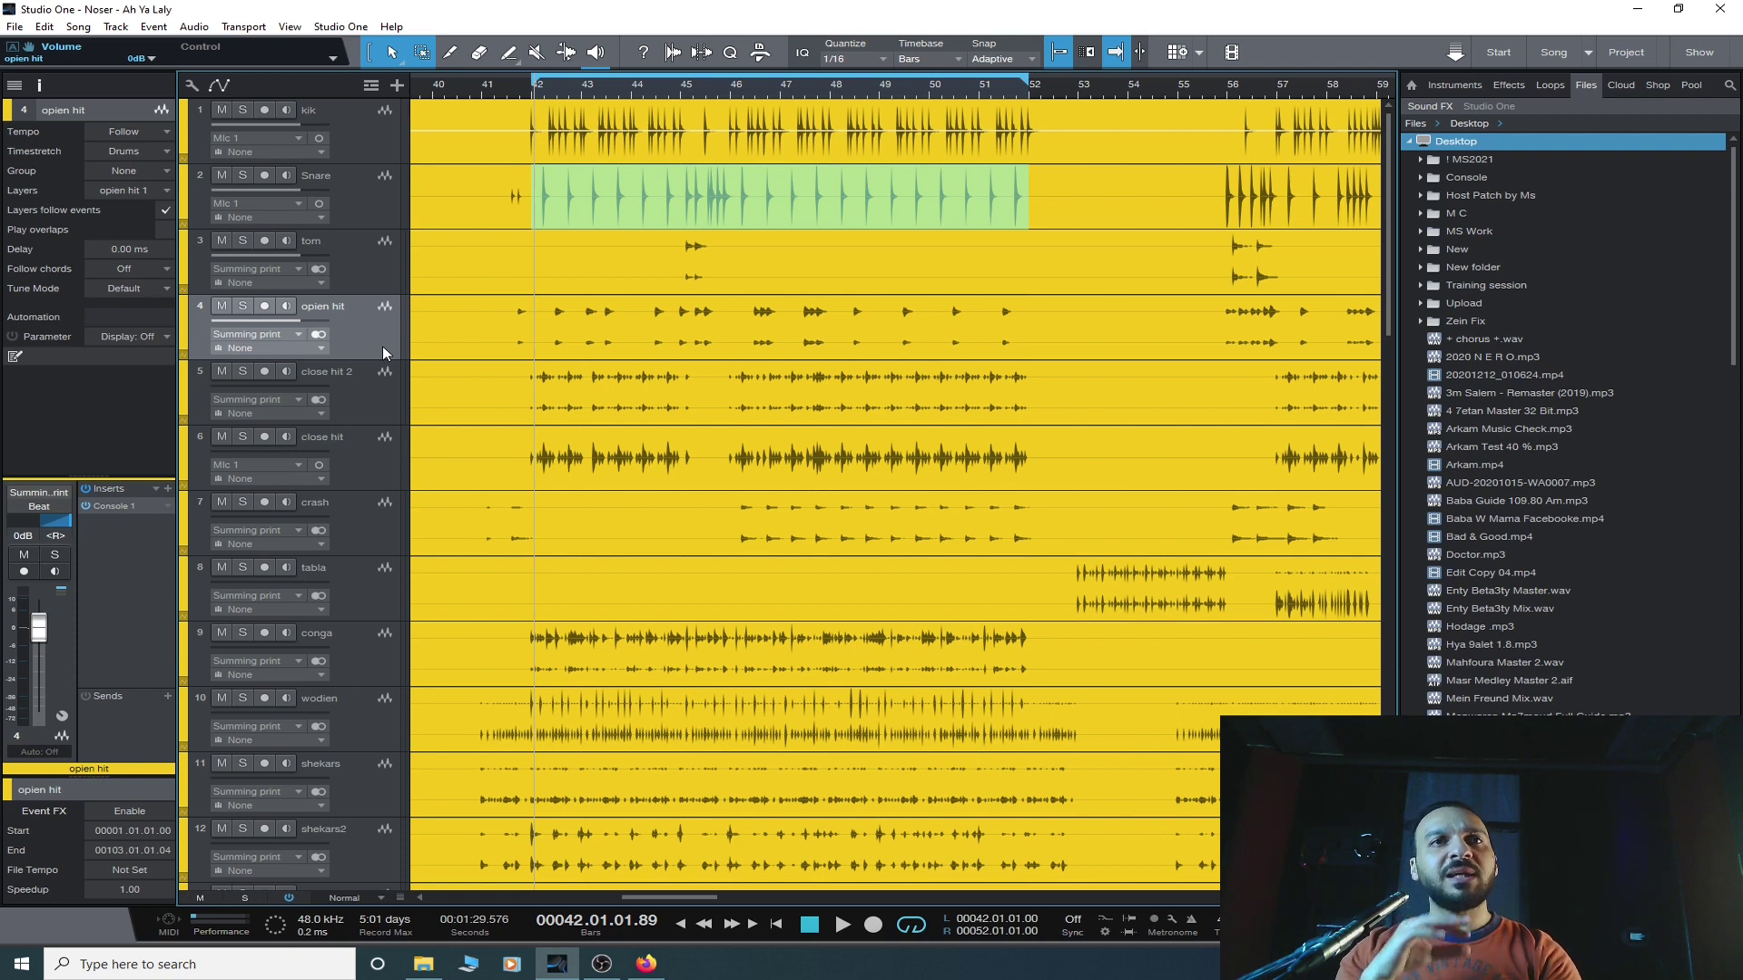
scroll(383, 346, "down", 6)
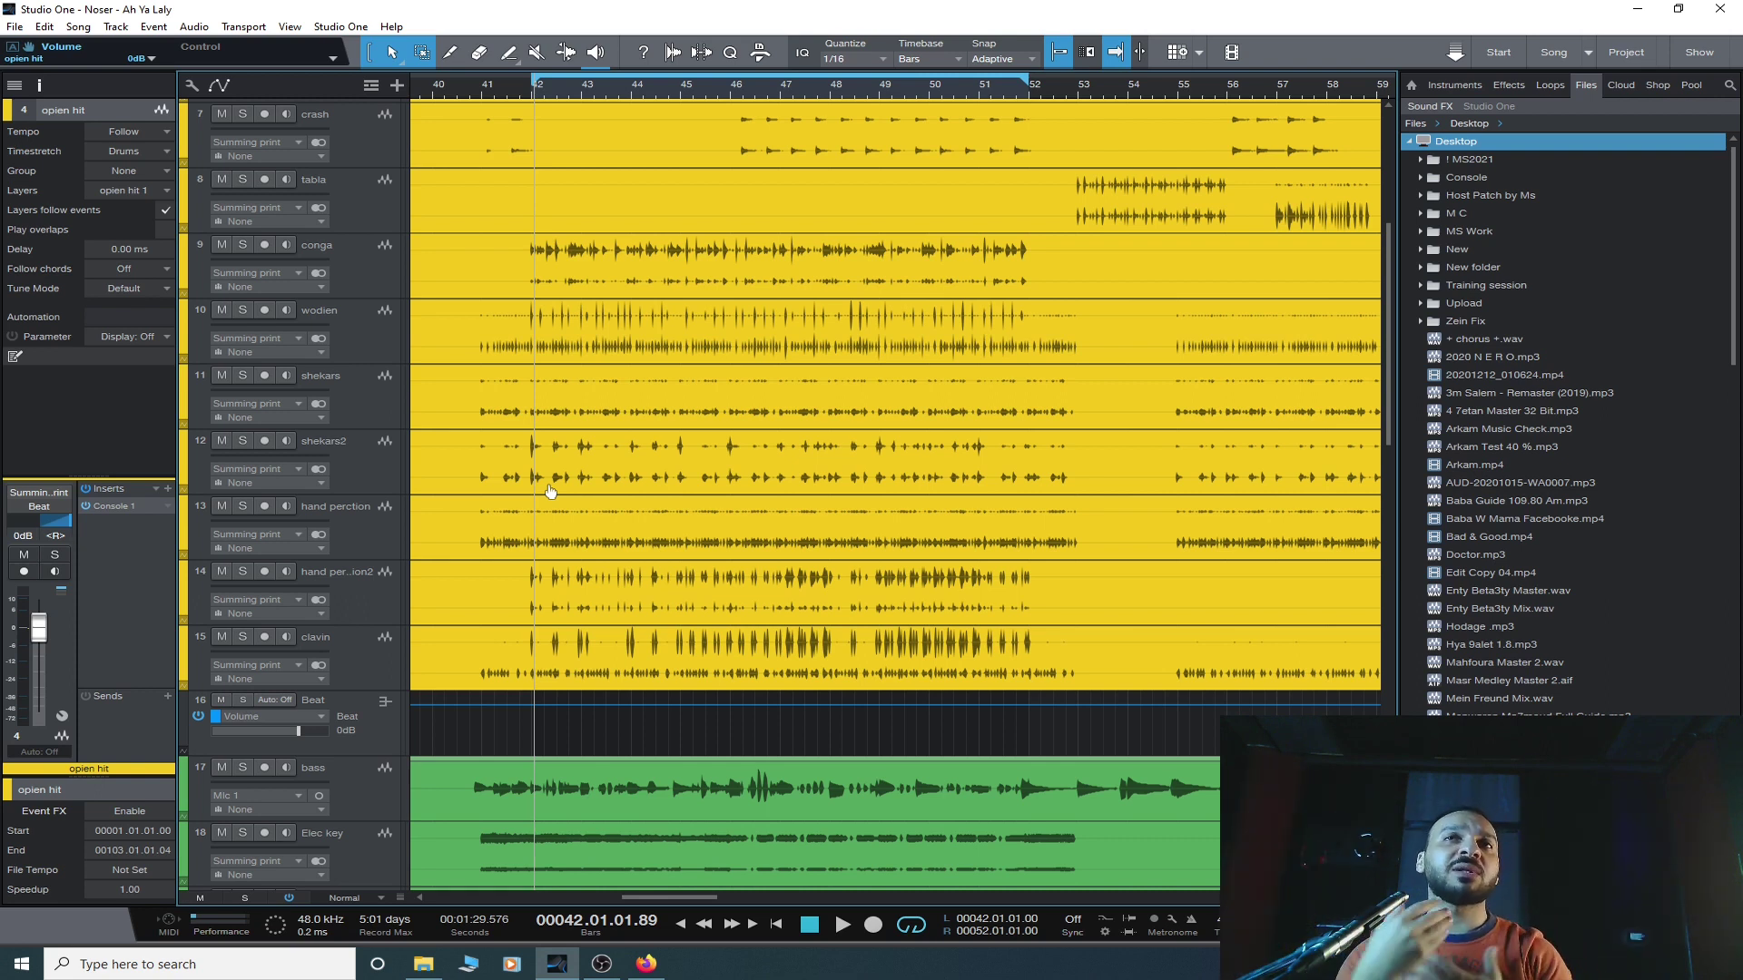
scroll(649, 531, "up", 6)
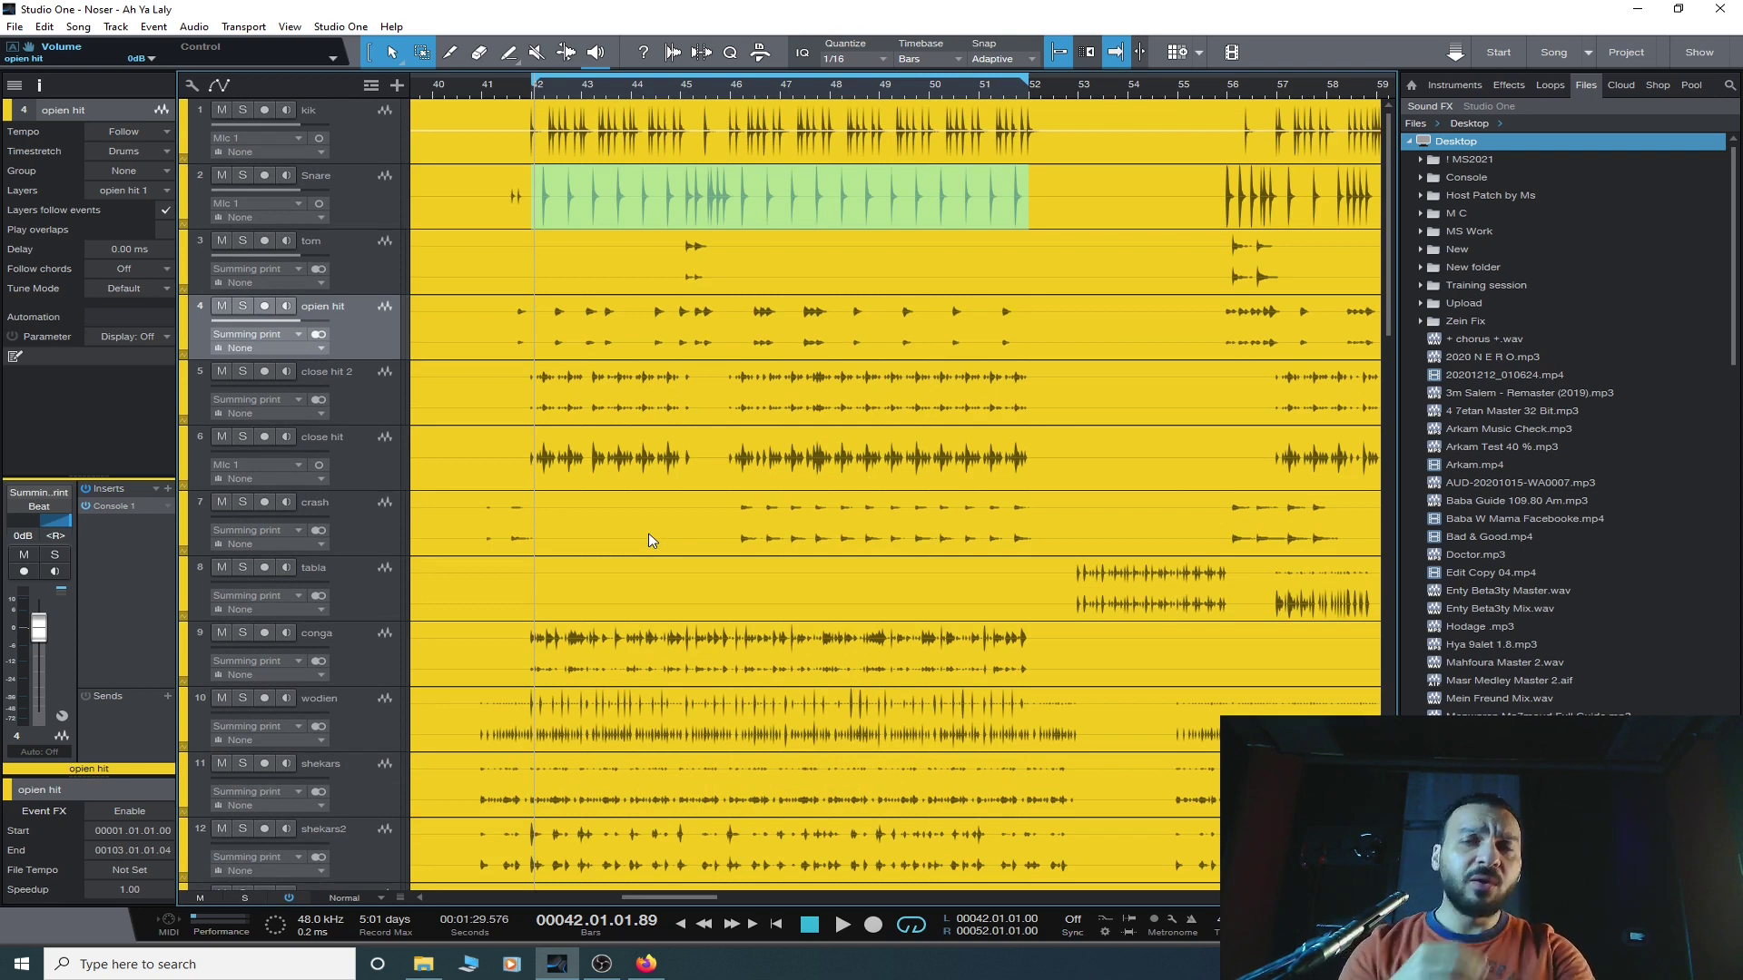
key("space")
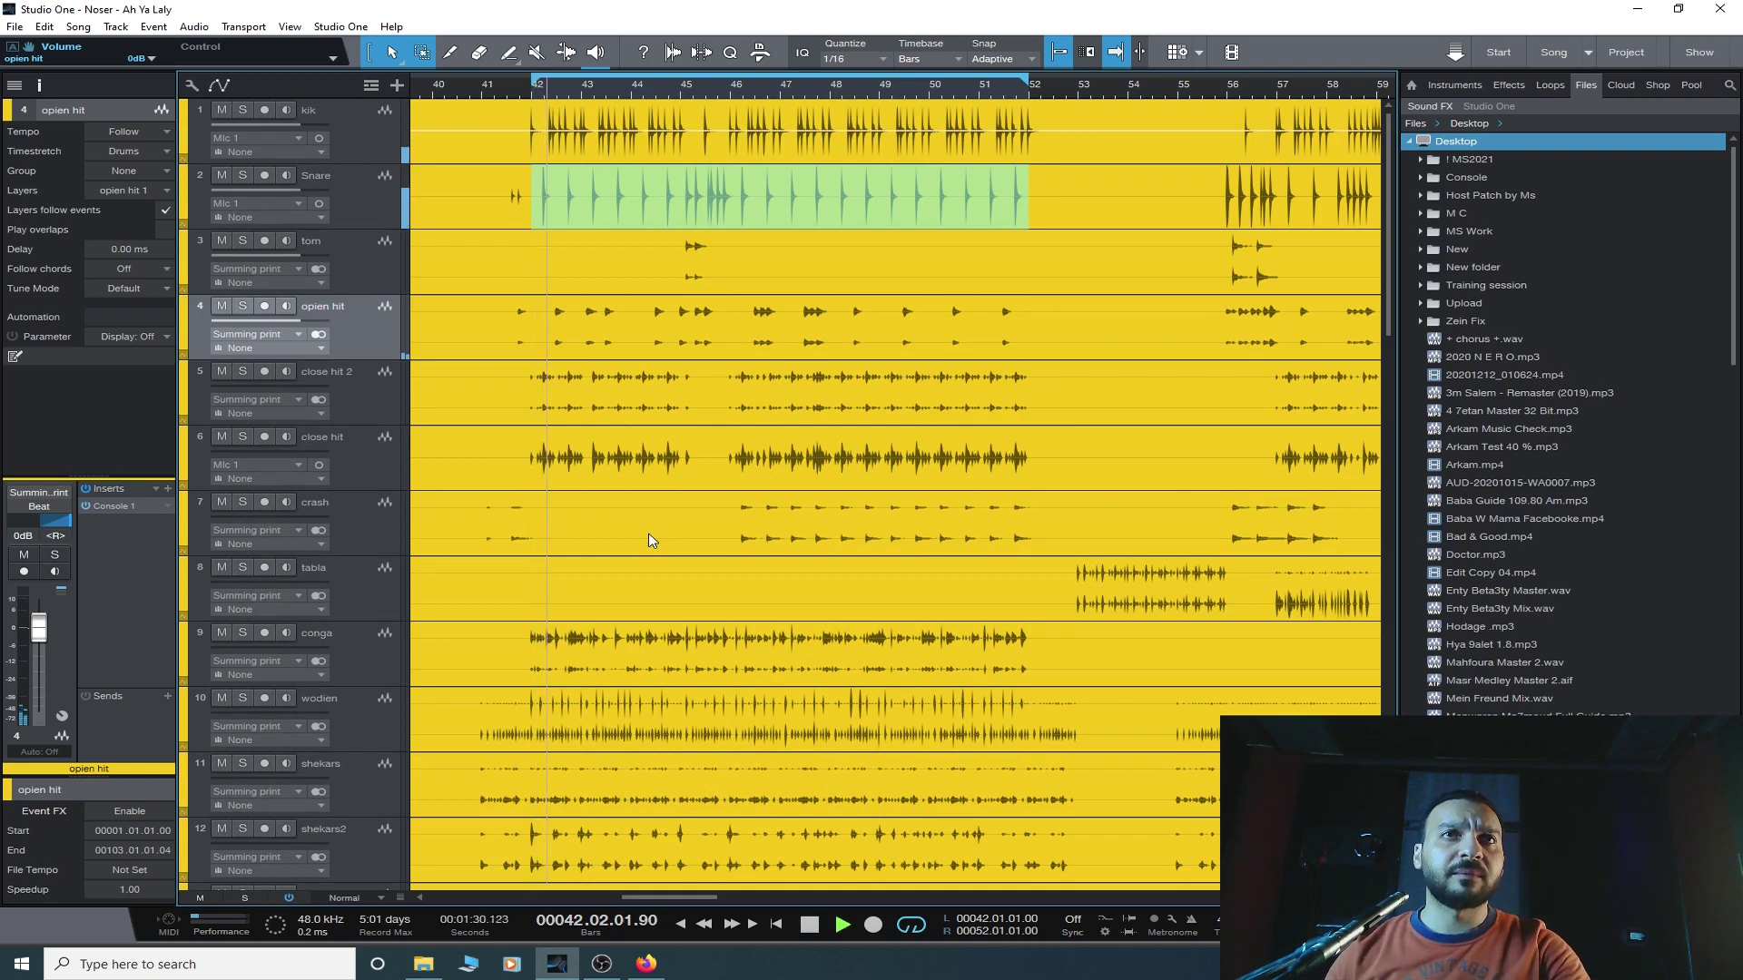
- Select the close hit 2 track followed by the close hit track, pausing and restarting the loop on the latter
left_click(378, 419)
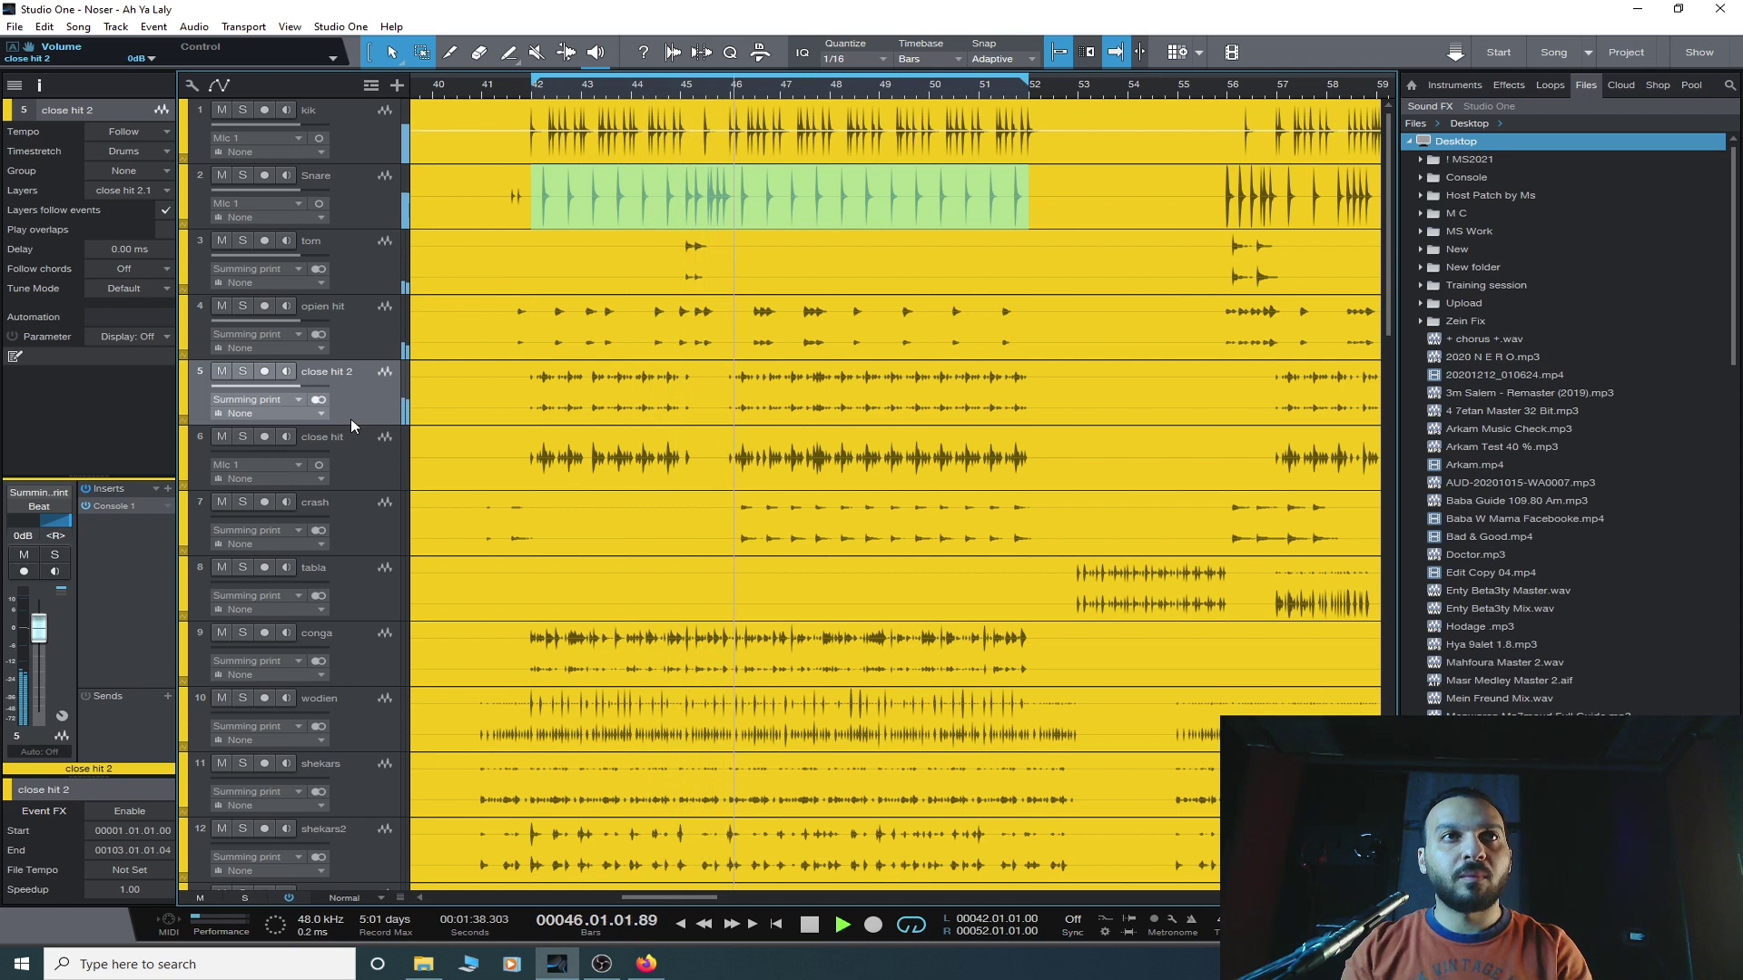
left_click(352, 471)
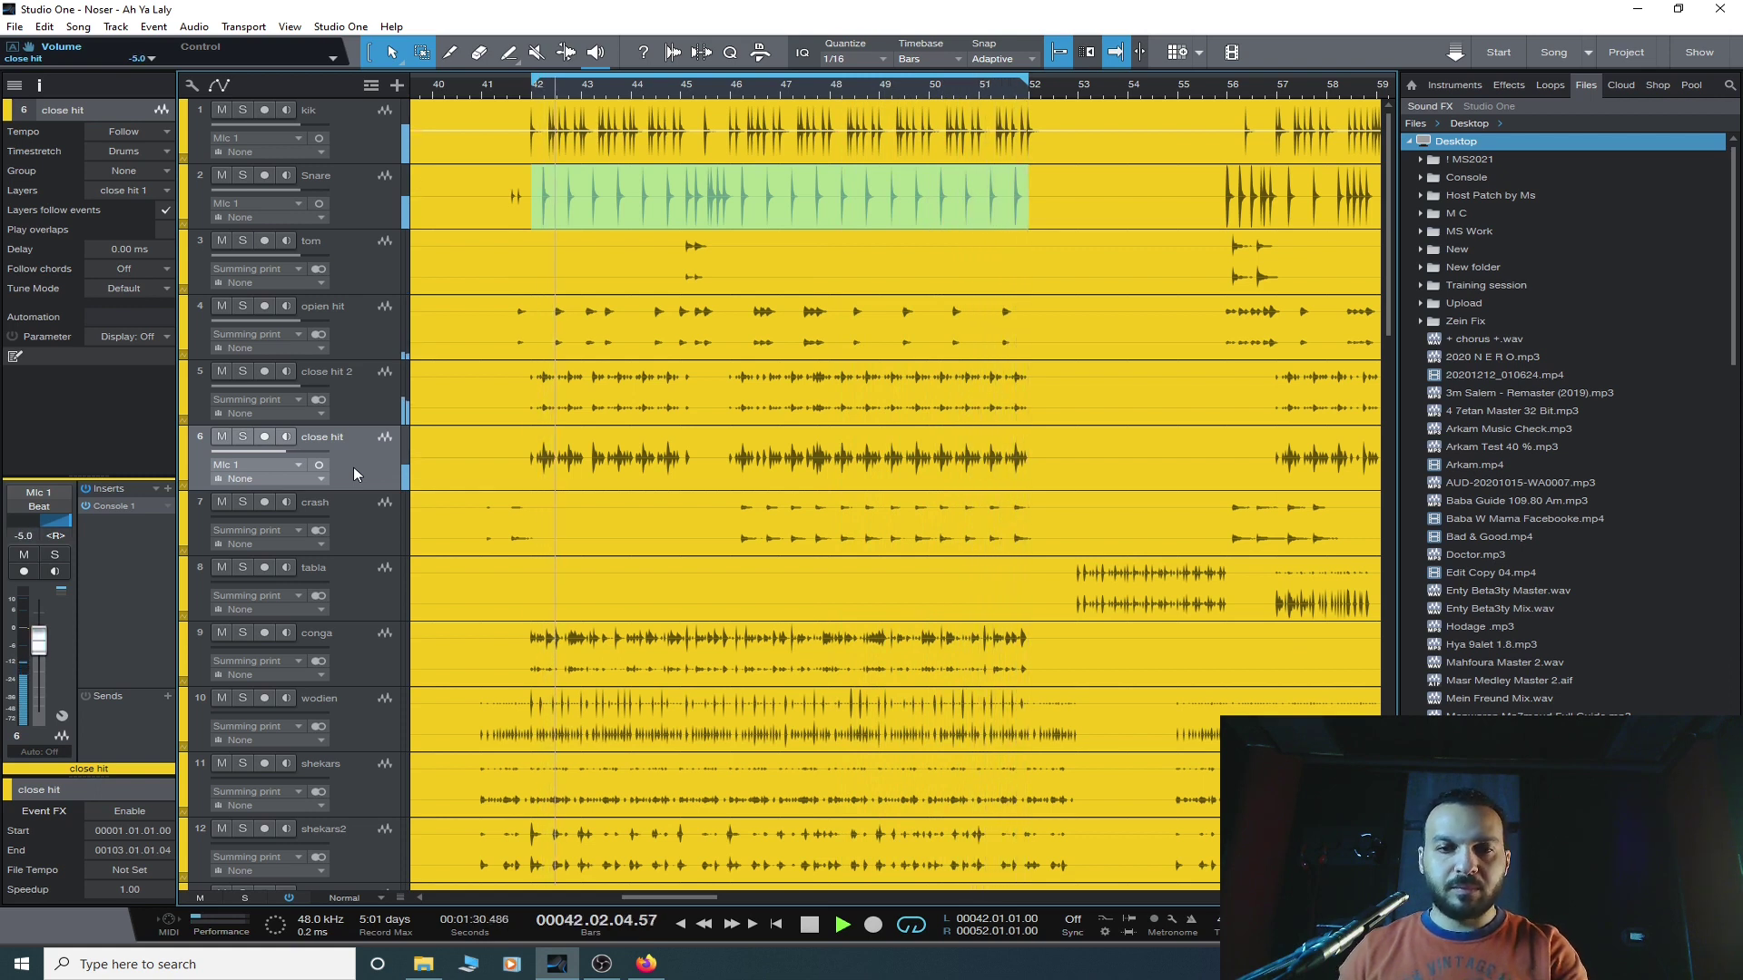
key("space")
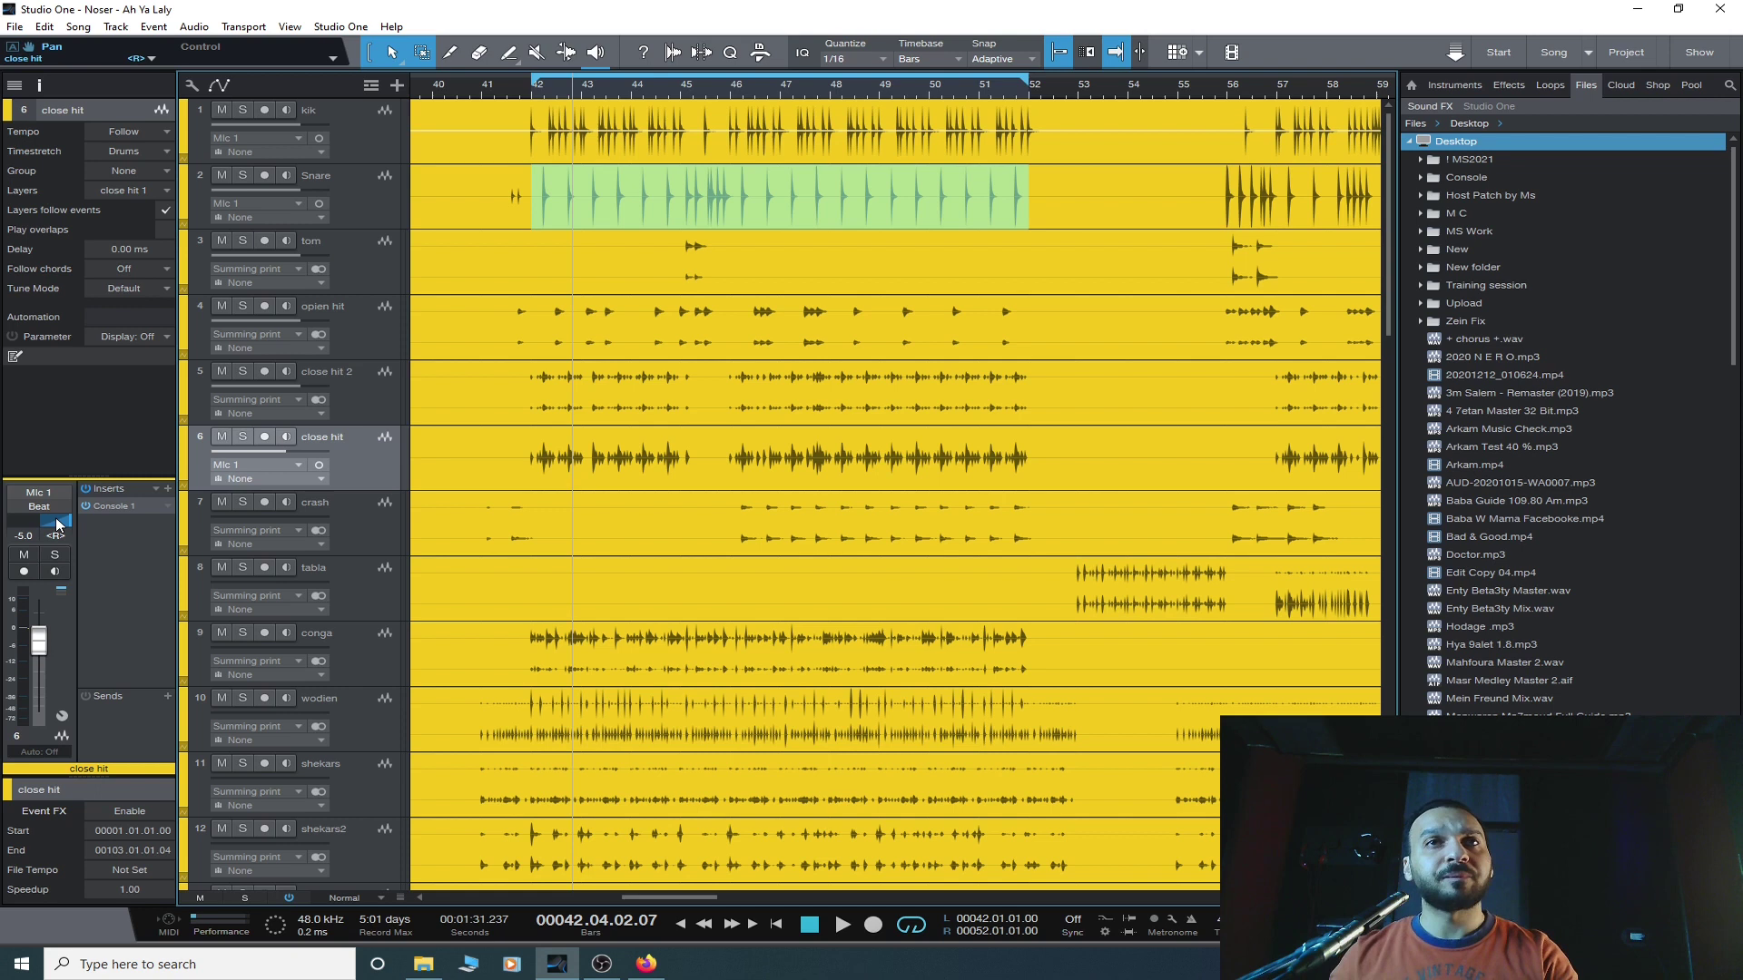
key("space")
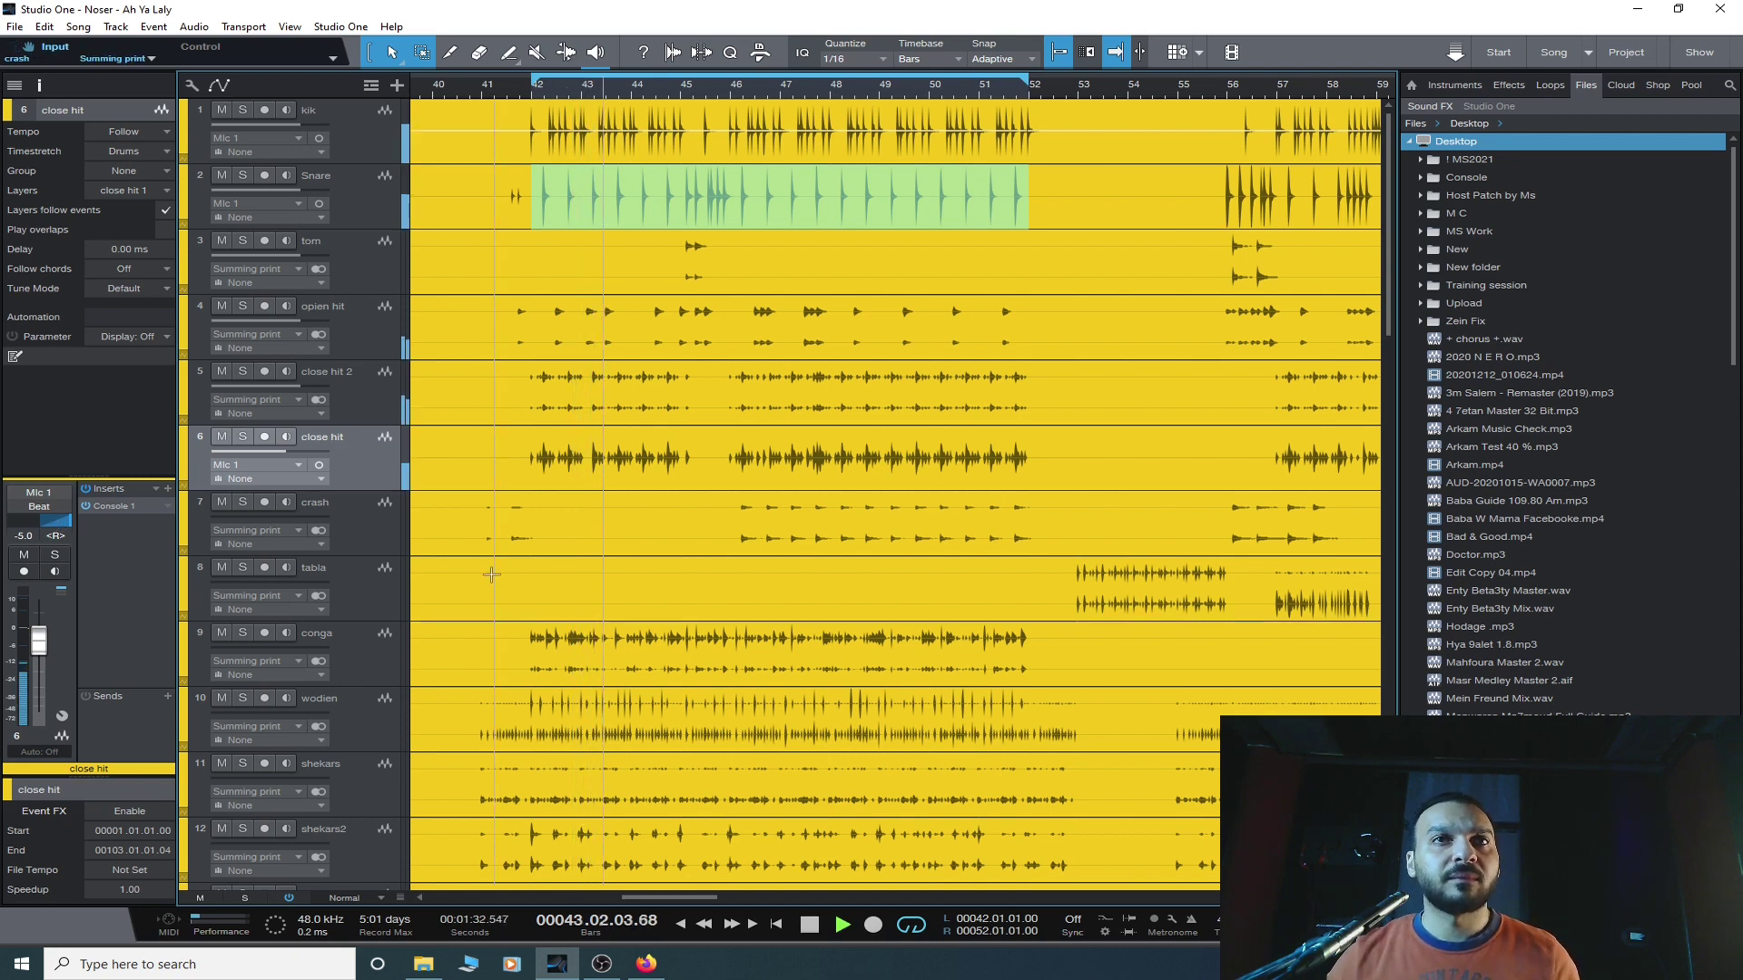
- Set the crash track to -8.0 dB and the conga track to -7.5 dB with its pan at L98
left_click(363, 530)
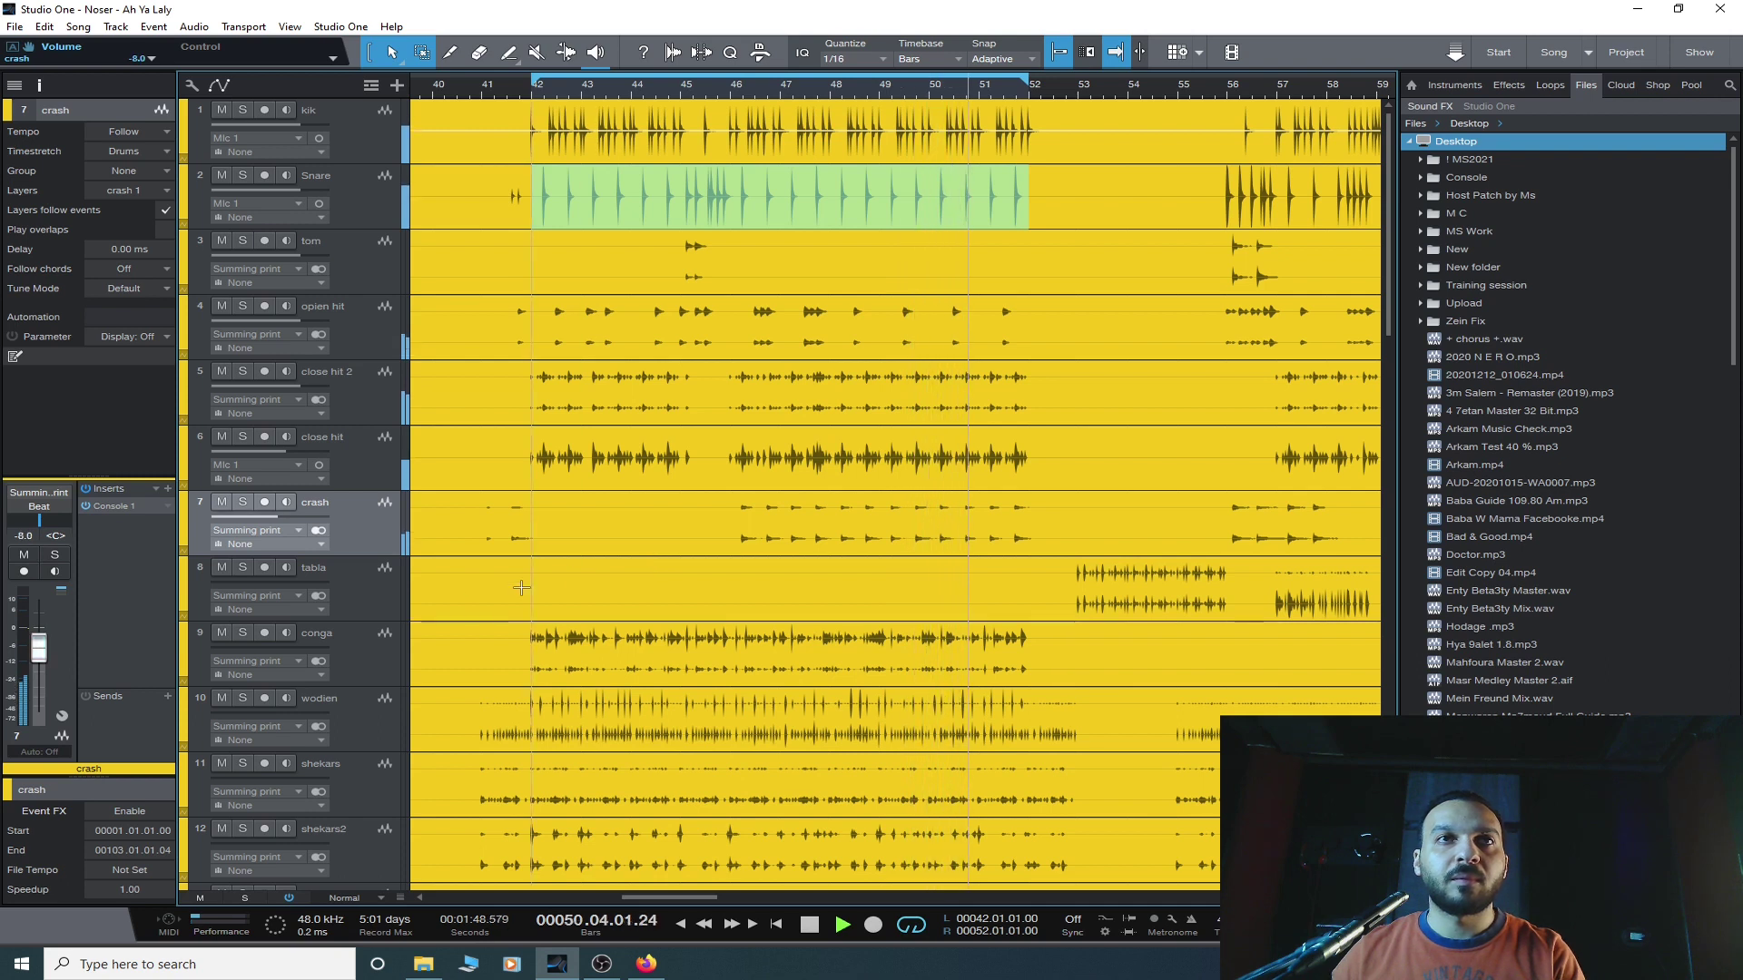
left_click(372, 665)
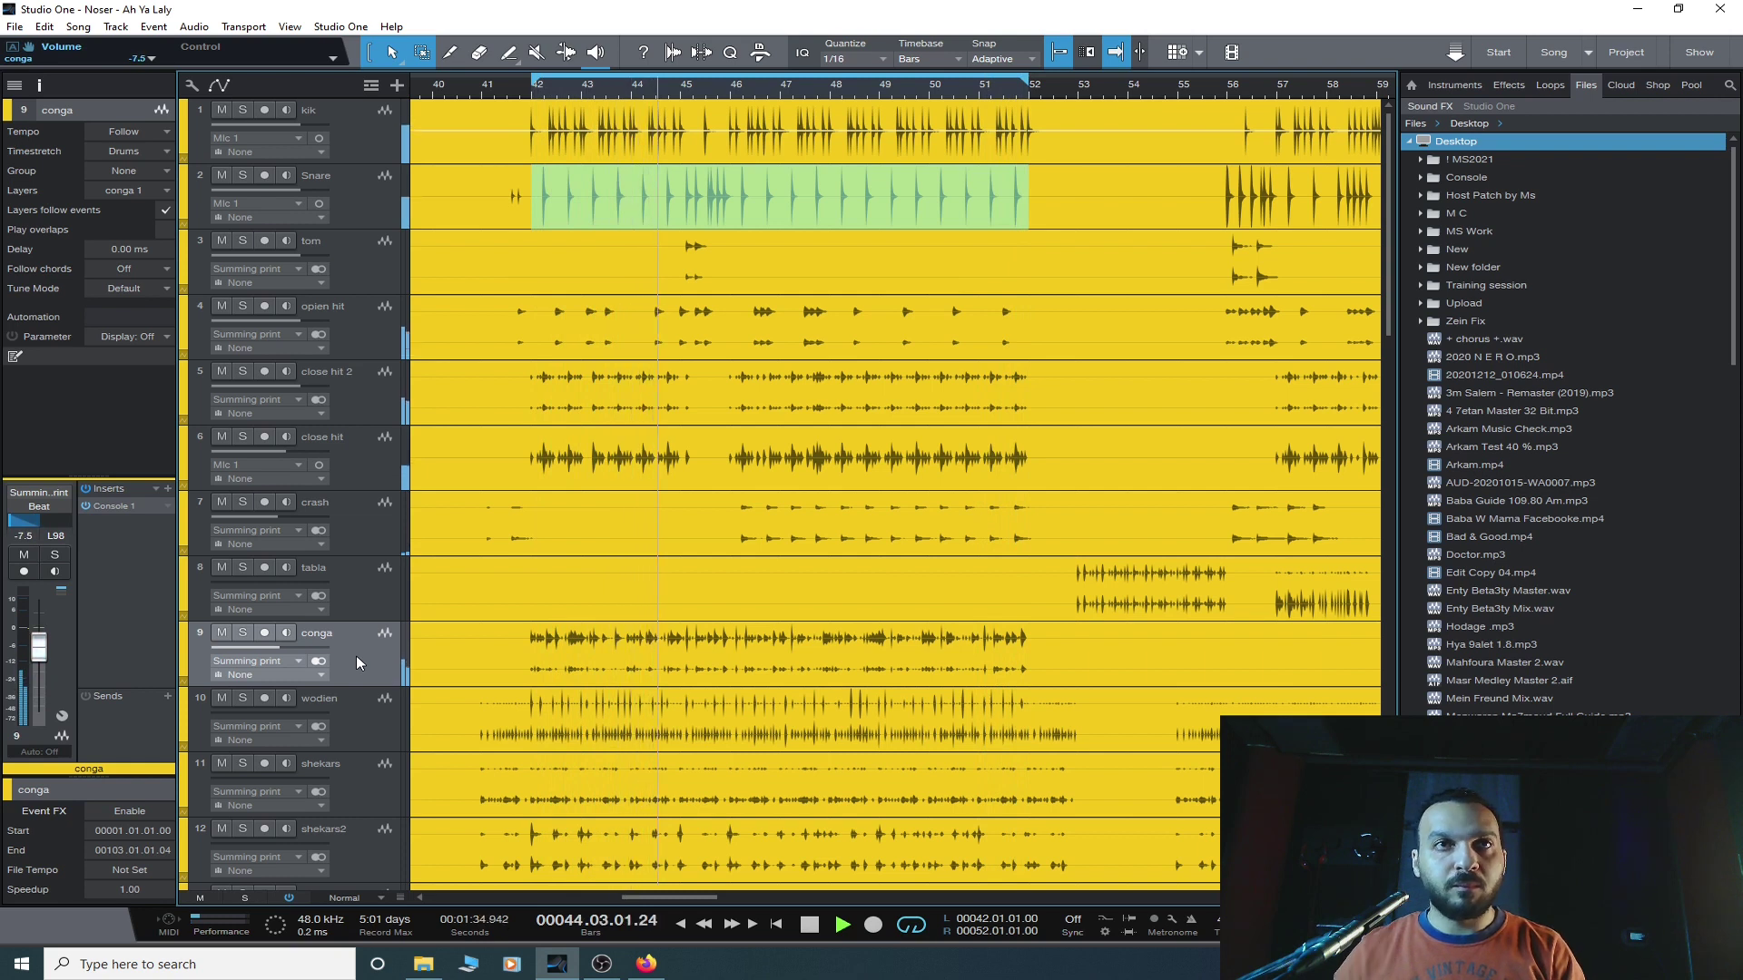
- Set the wodien track to -13.0 dB, panned fully right, muting and unmuting it to compare against the other beat tracks
left_click(345, 726)
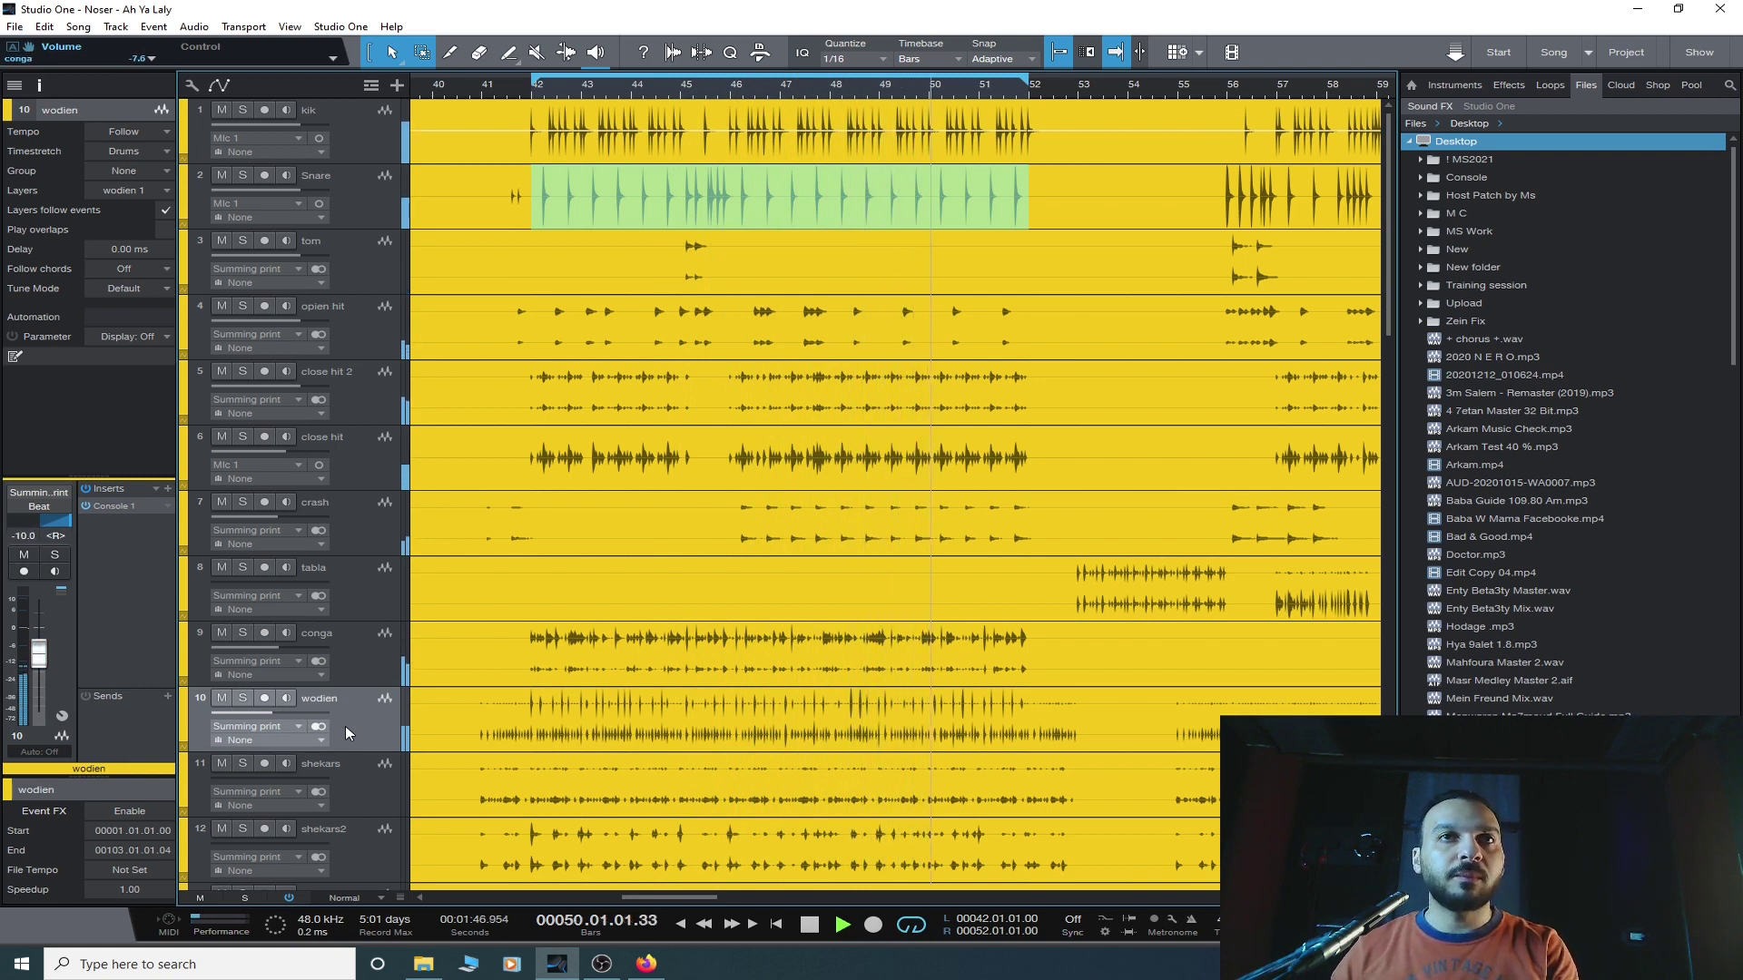
left_click(227, 699)
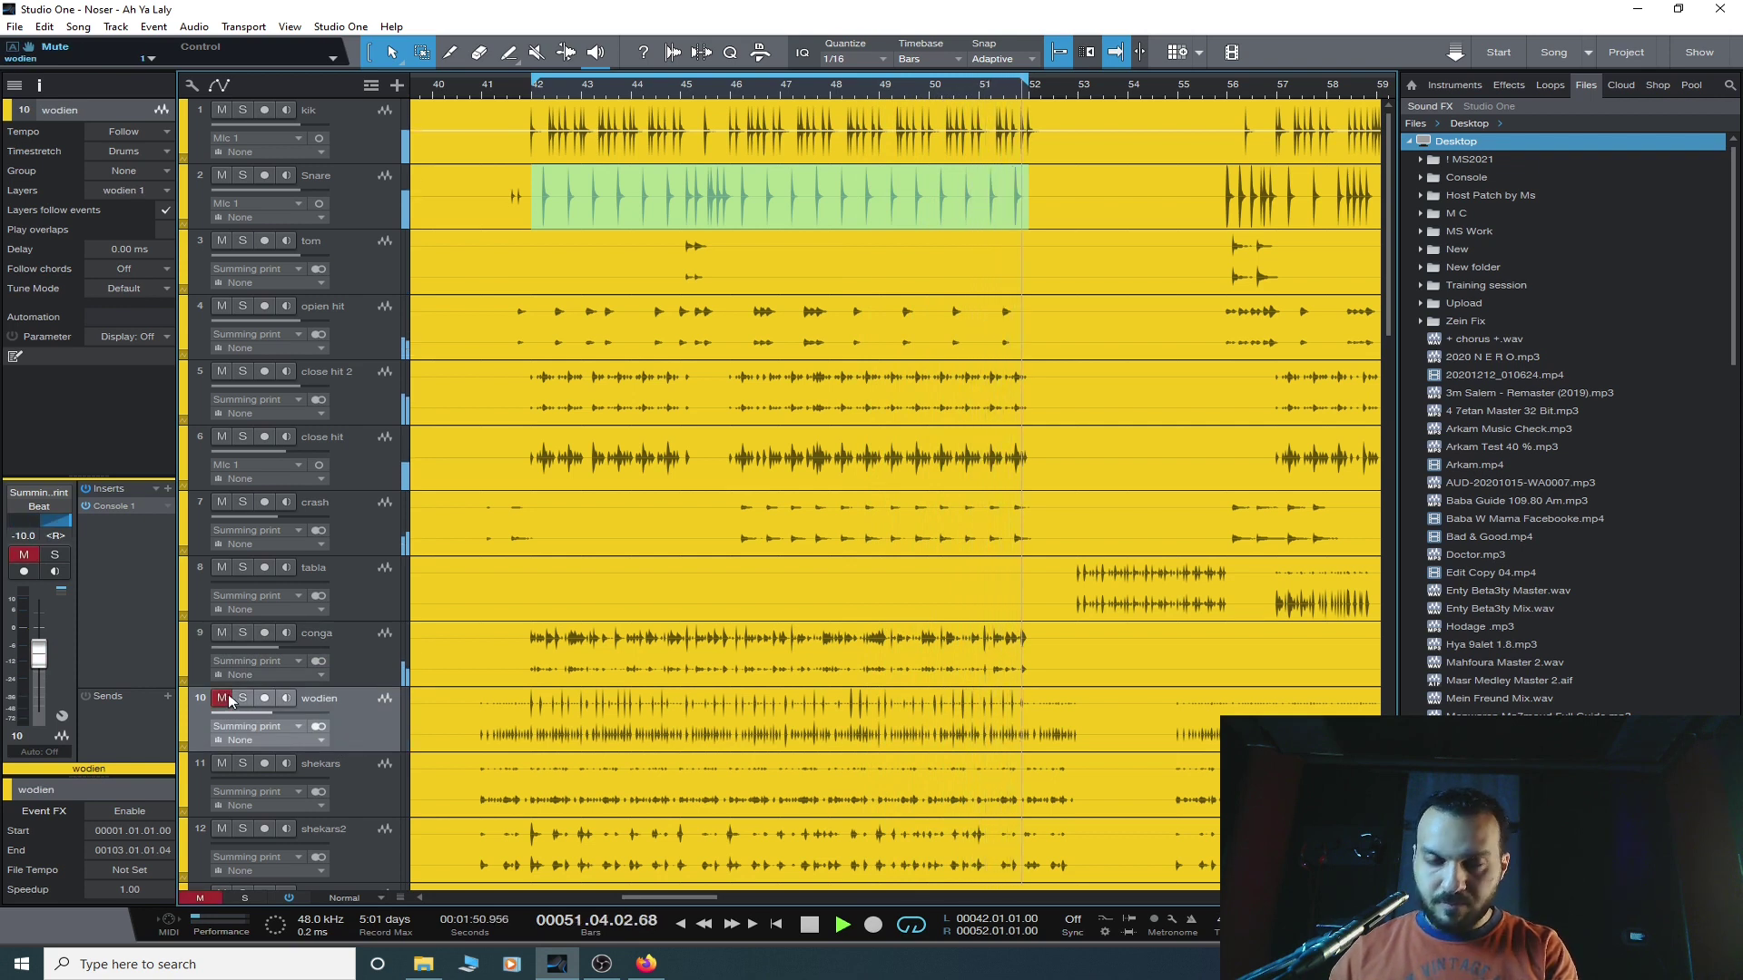
left_click(227, 699)
scroll(229, 699, "down", 3)
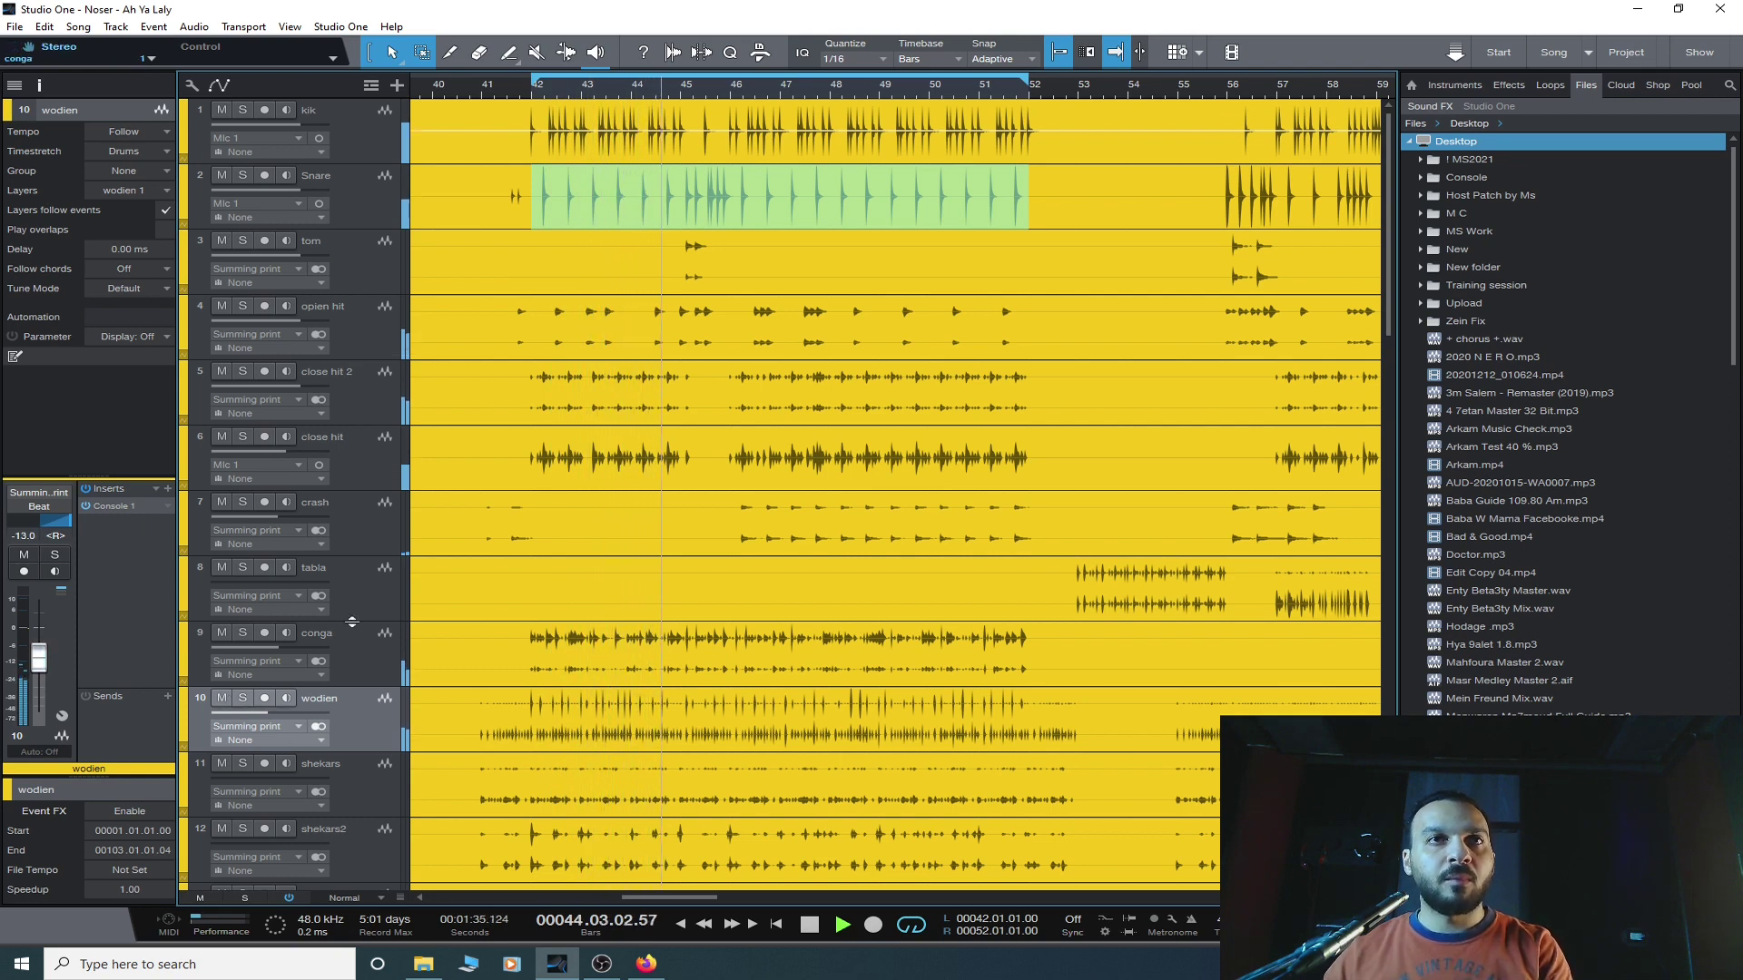
left_click(361, 657)
- Balance the shekars track over the loop, trying different levels and setting it to 0 dB, panned fully left
left_click(350, 798)
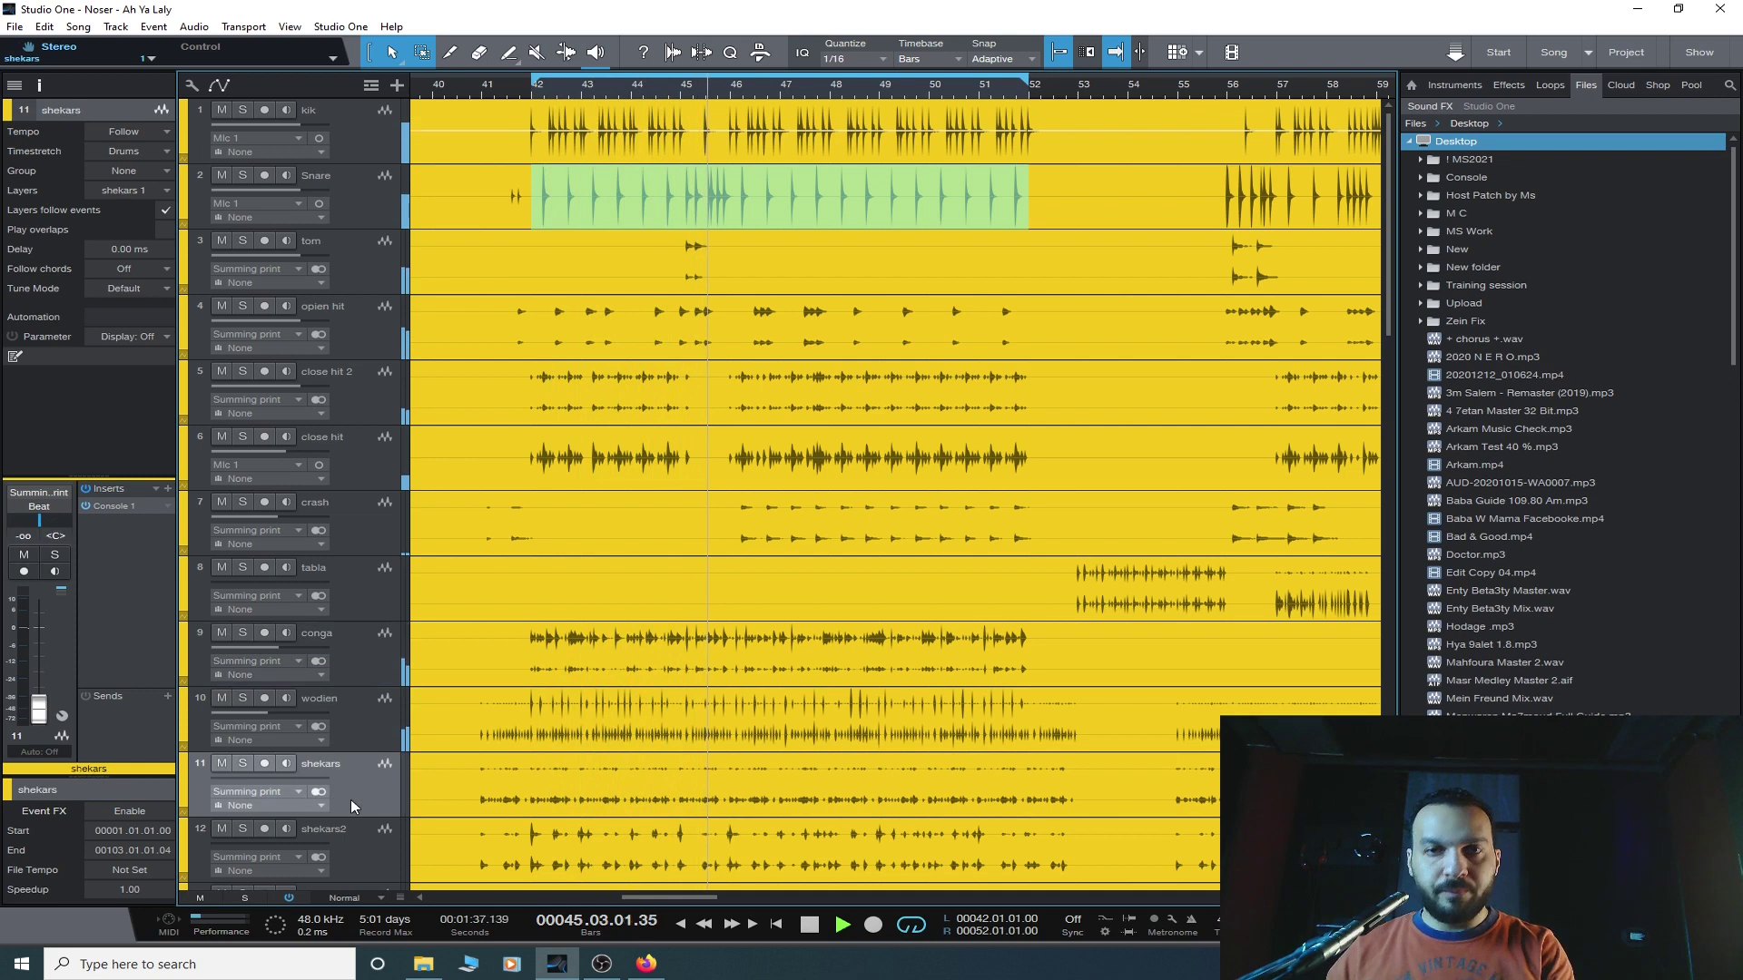
scroll(350, 799, "up", 5)
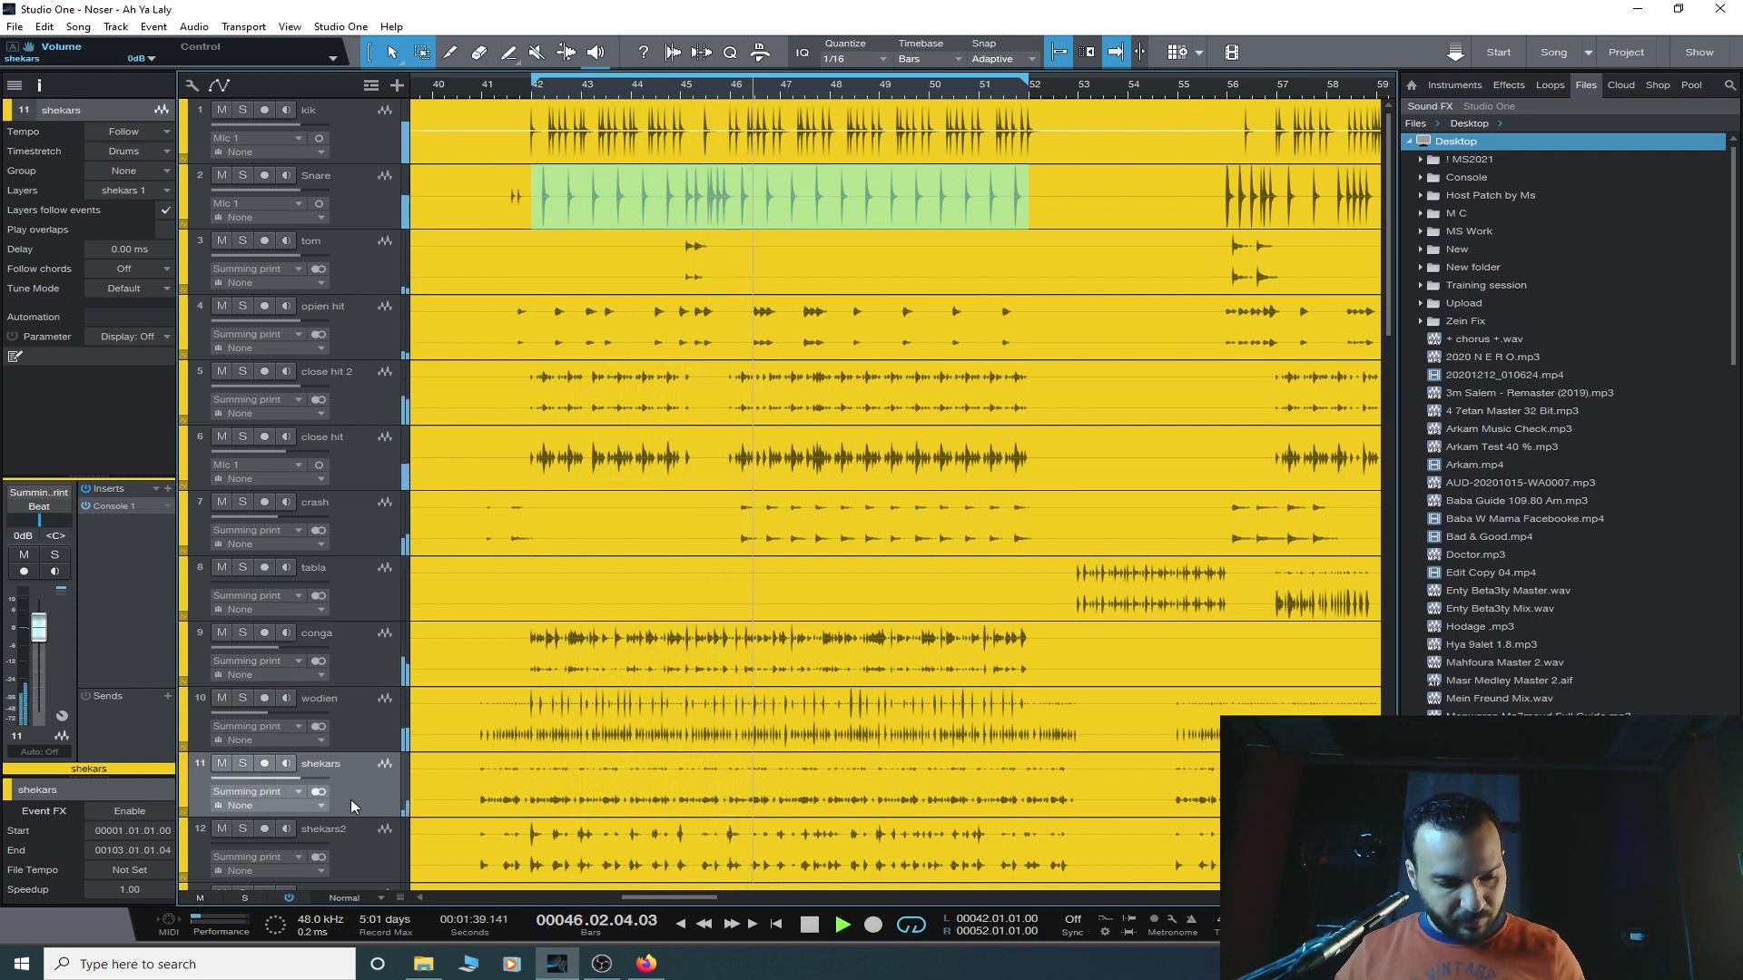
scroll(350, 799, "down", 1)
scroll(350, 799, "up", 2)
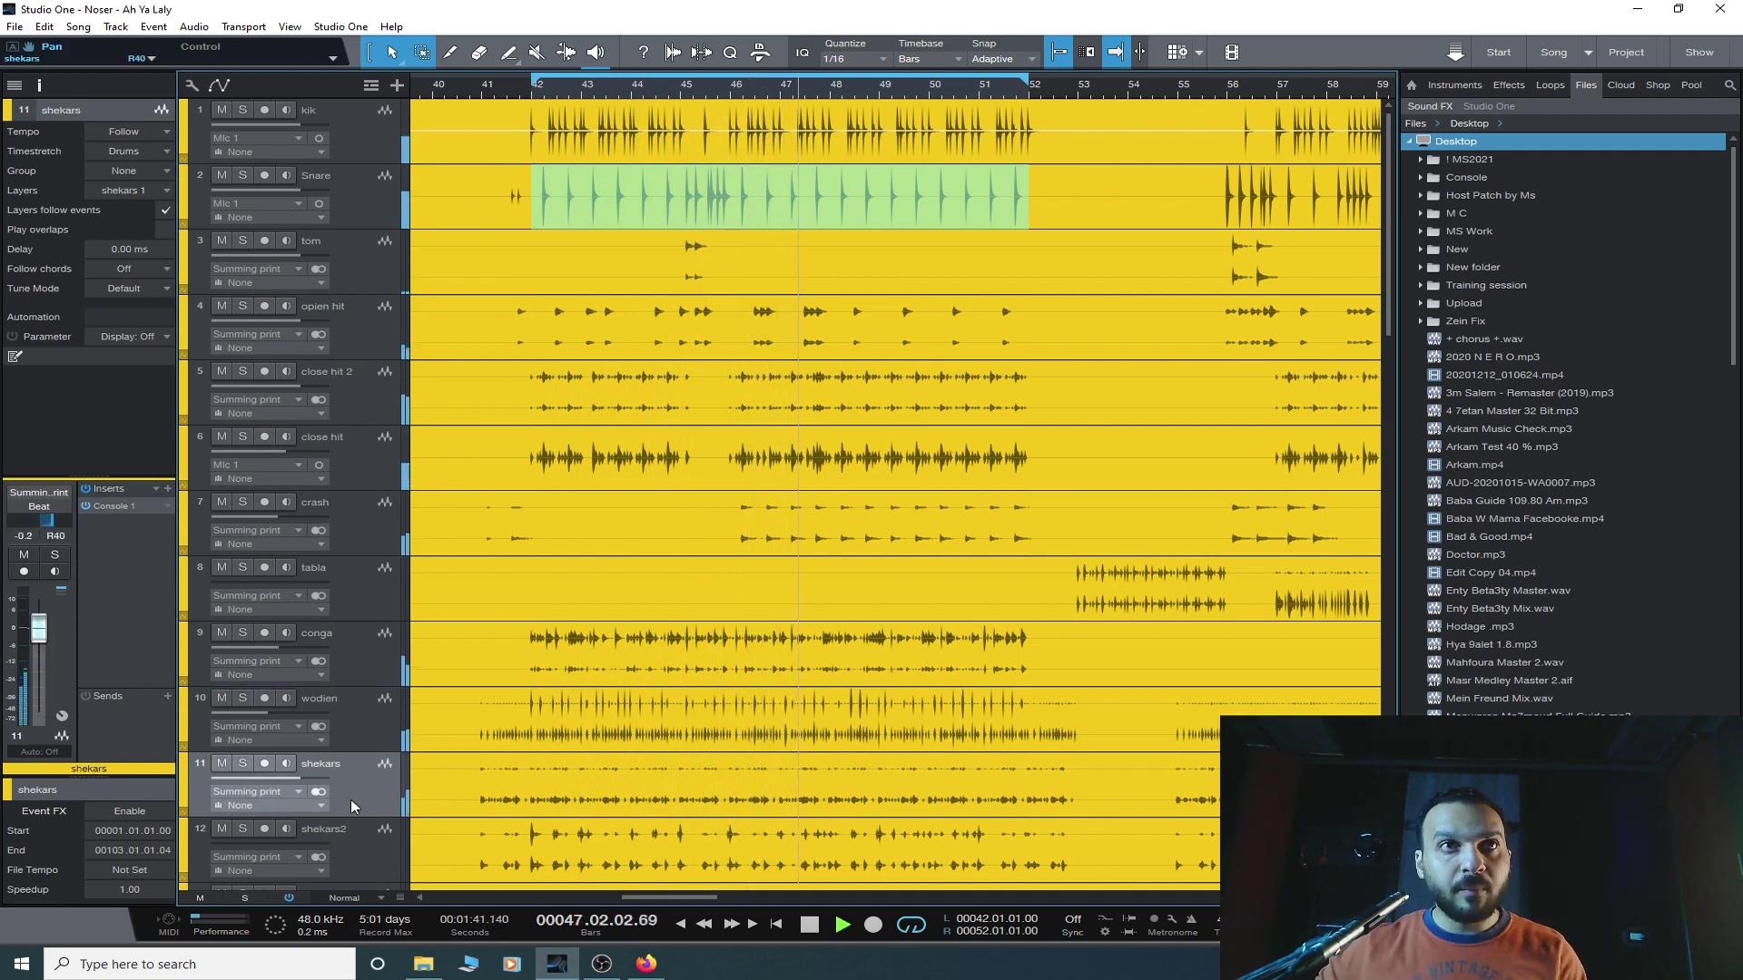
scroll(351, 798, "down", 5)
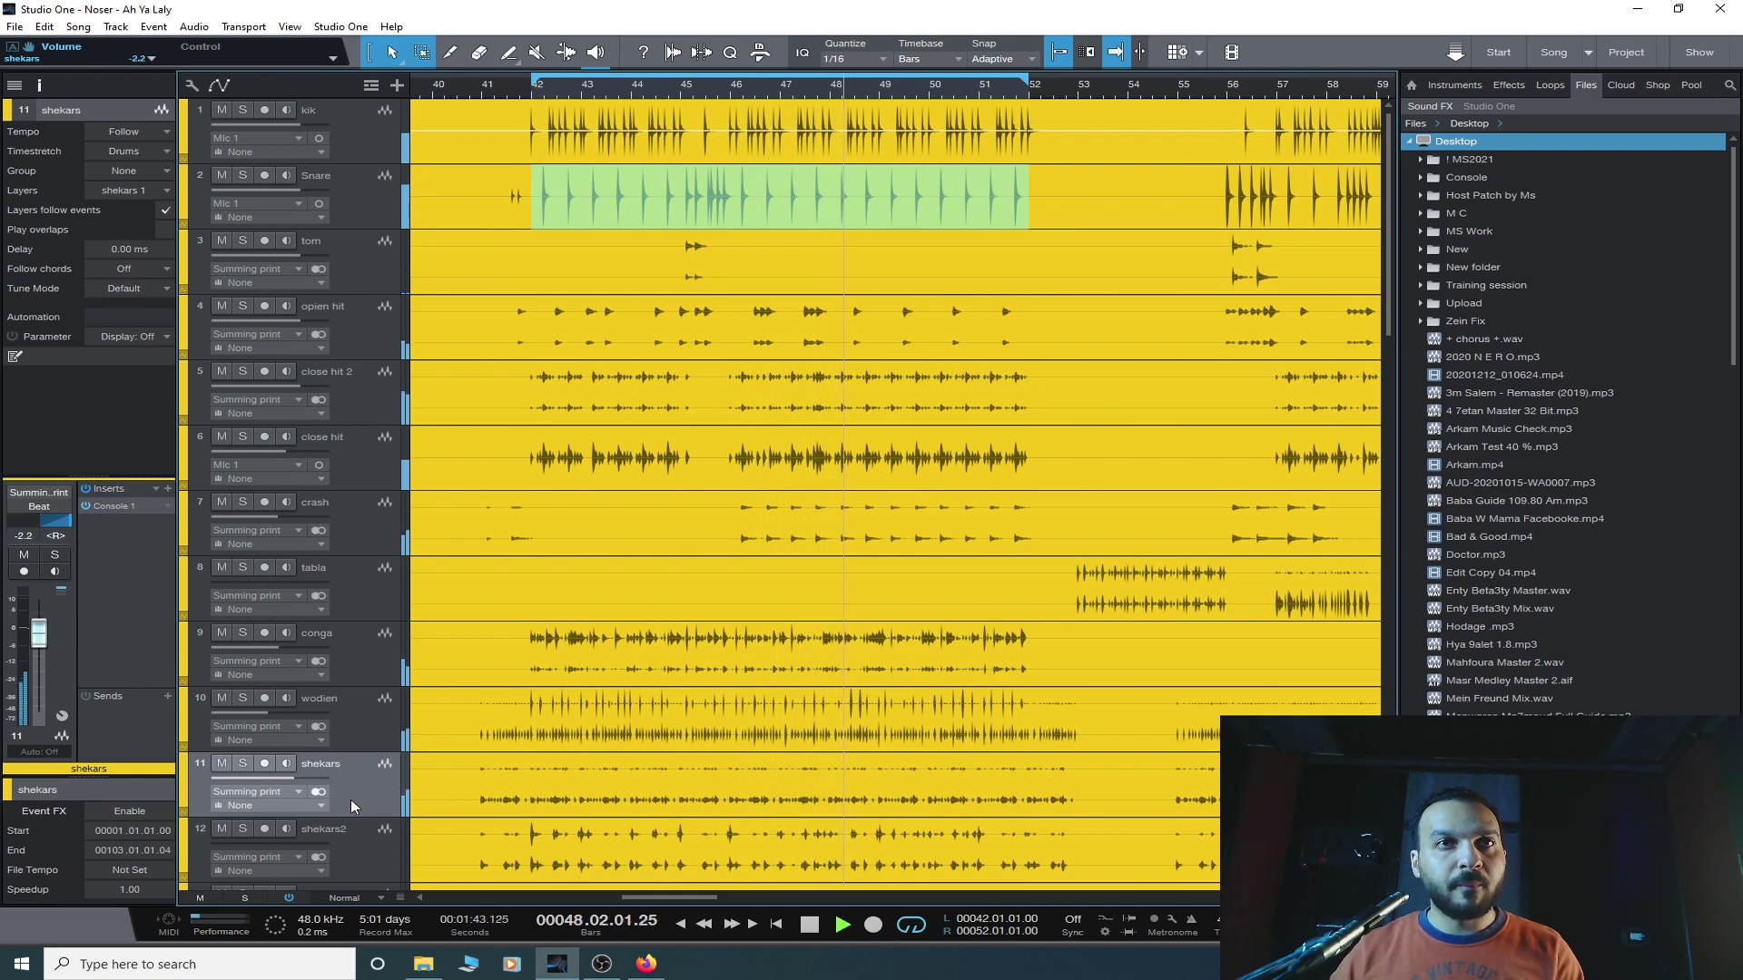
scroll(351, 799, "up", 2)
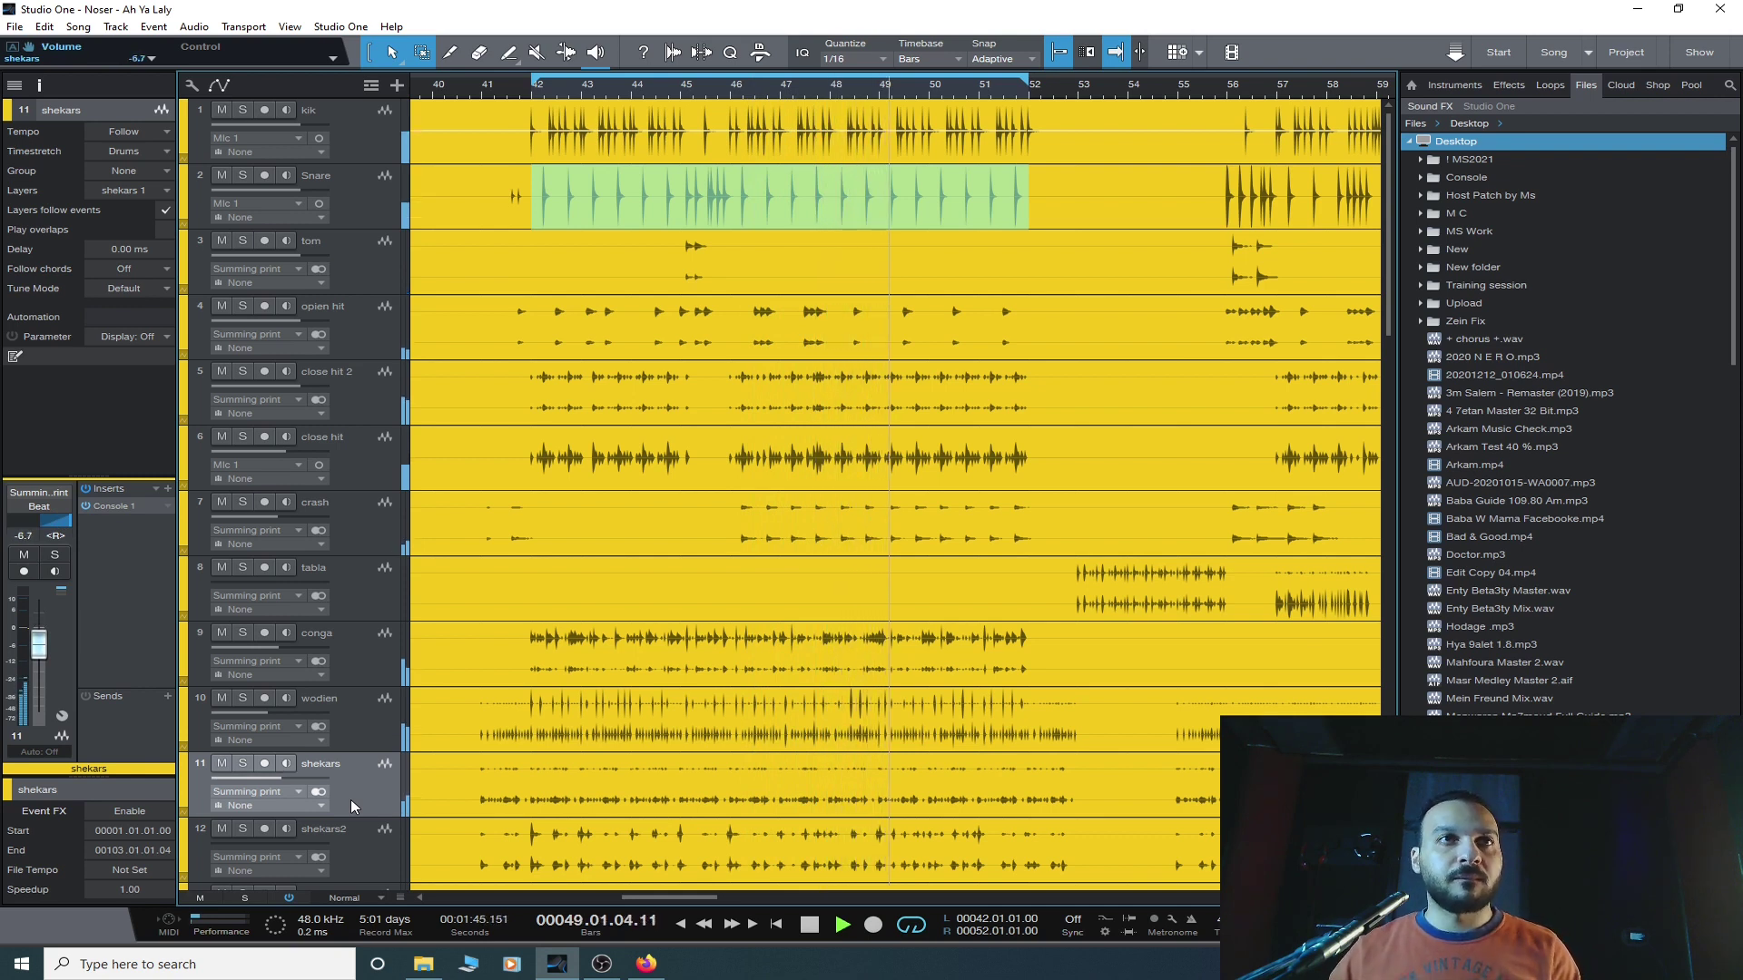
scroll(350, 799, "up", 1)
scroll(350, 799, "up", 2)
scroll(350, 799, "up", 1)
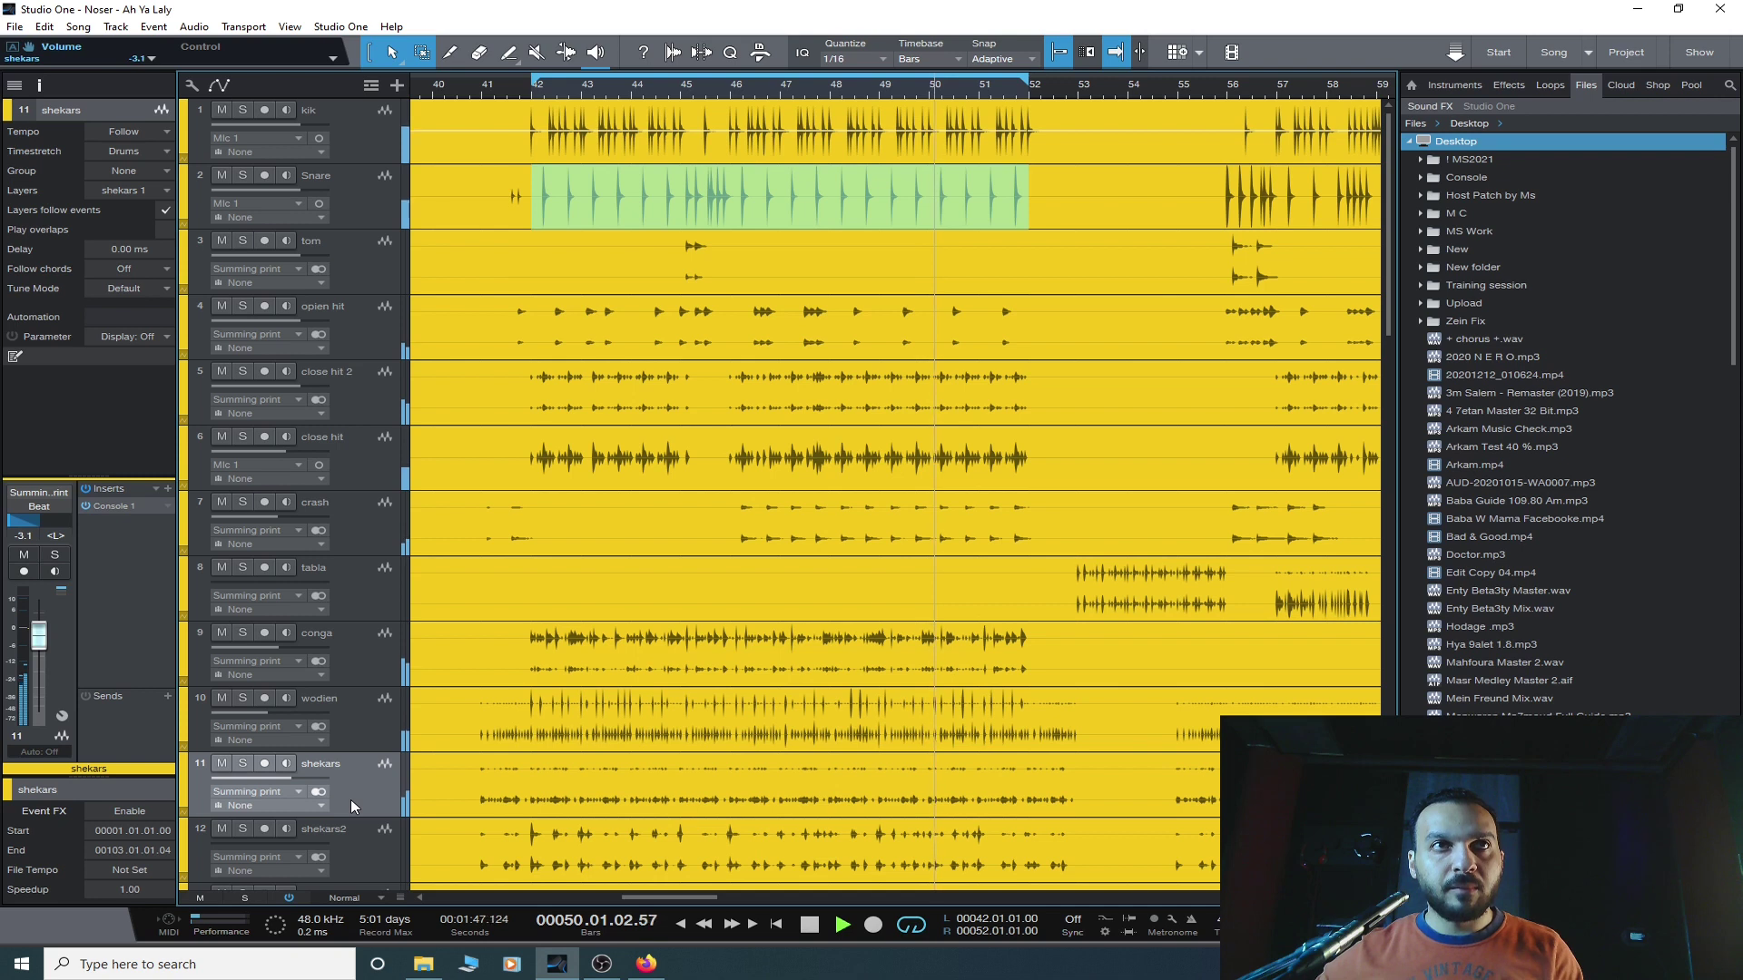
scroll(351, 799, "up", 8)
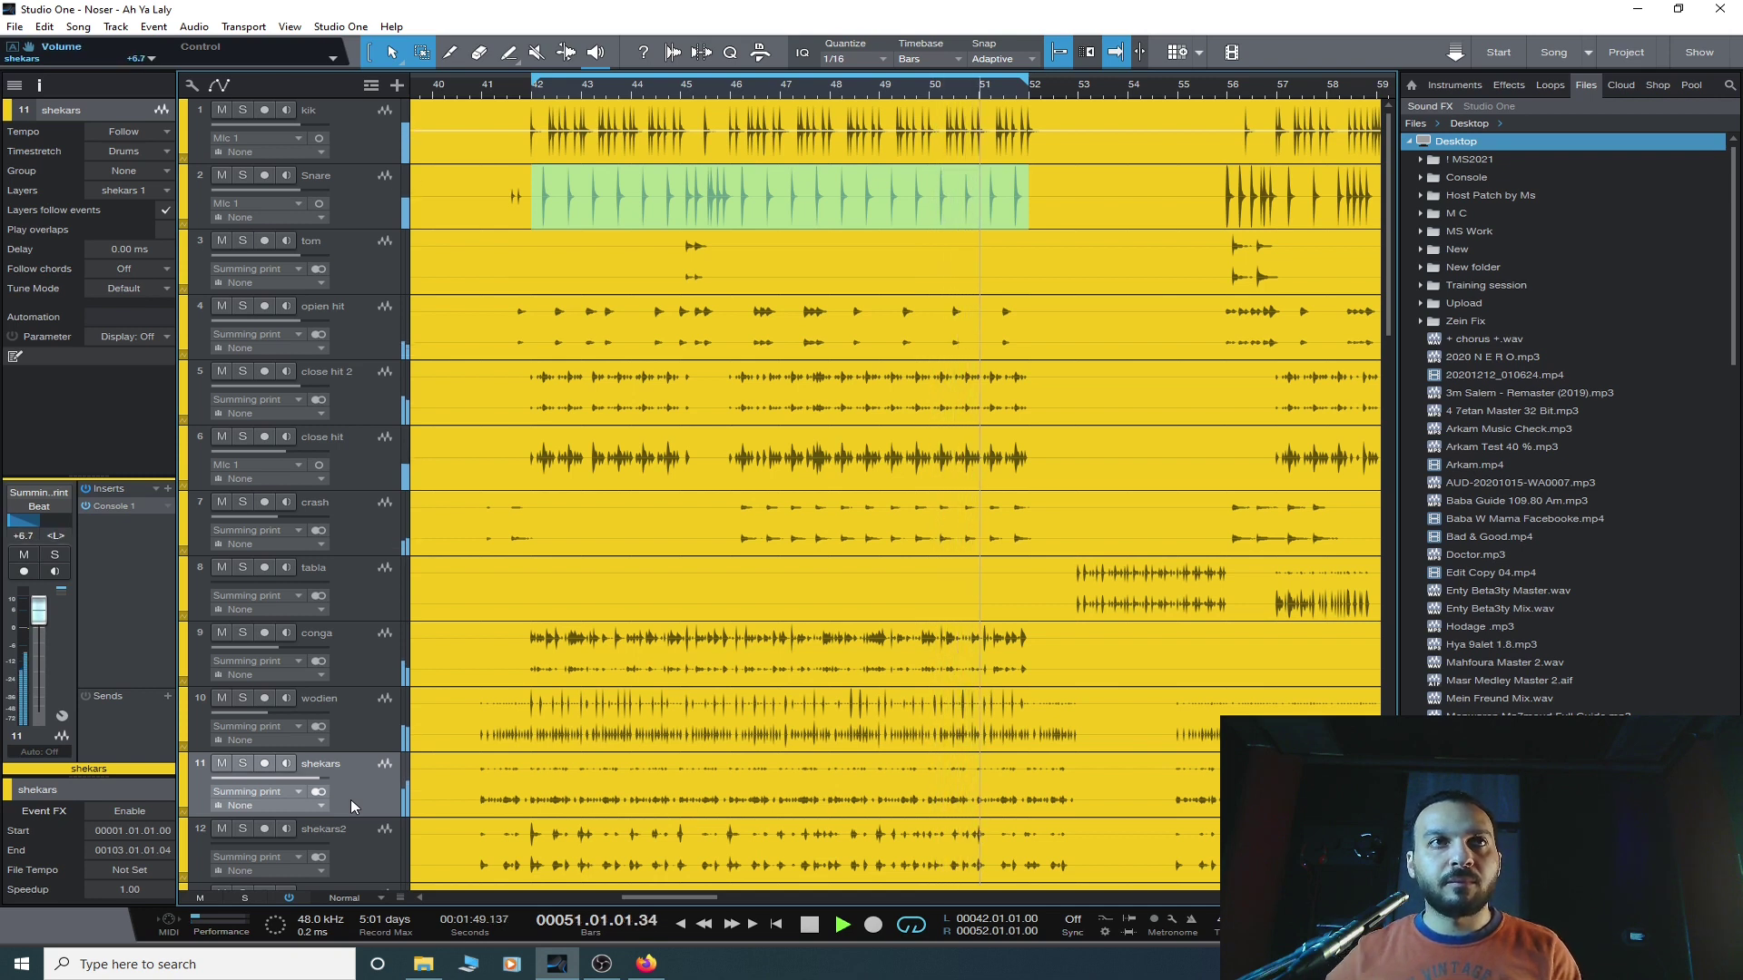
scroll(351, 799, "down", 6)
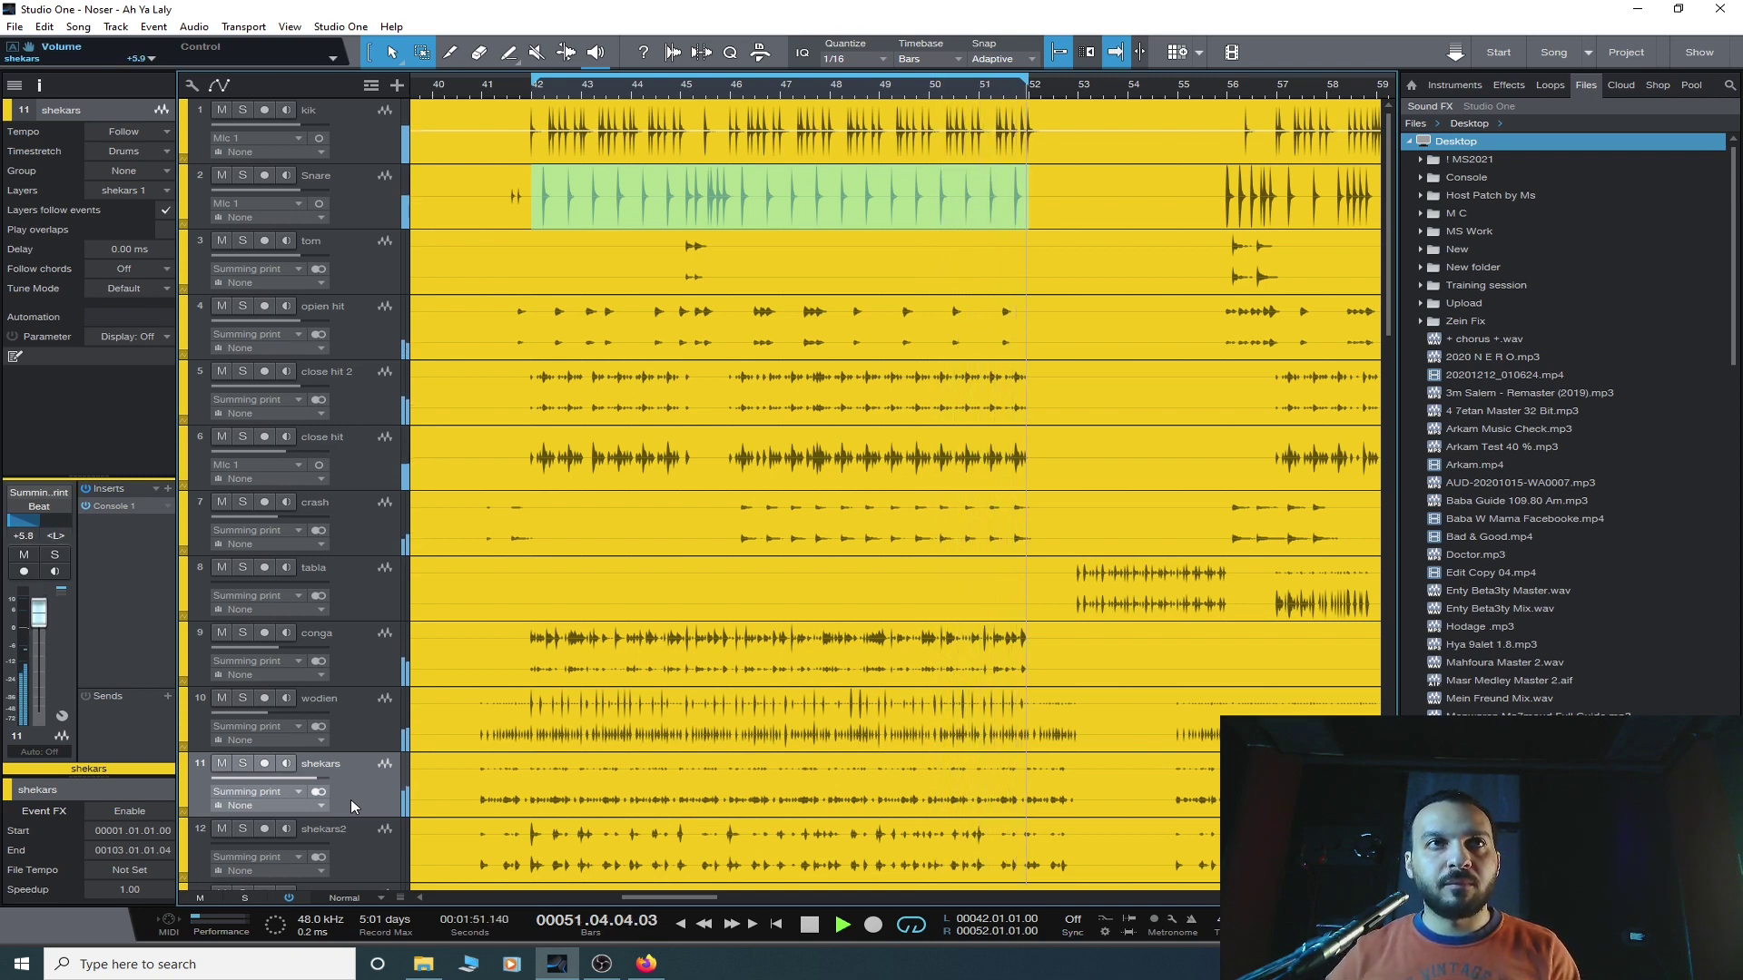
scroll(350, 799, "down", 2)
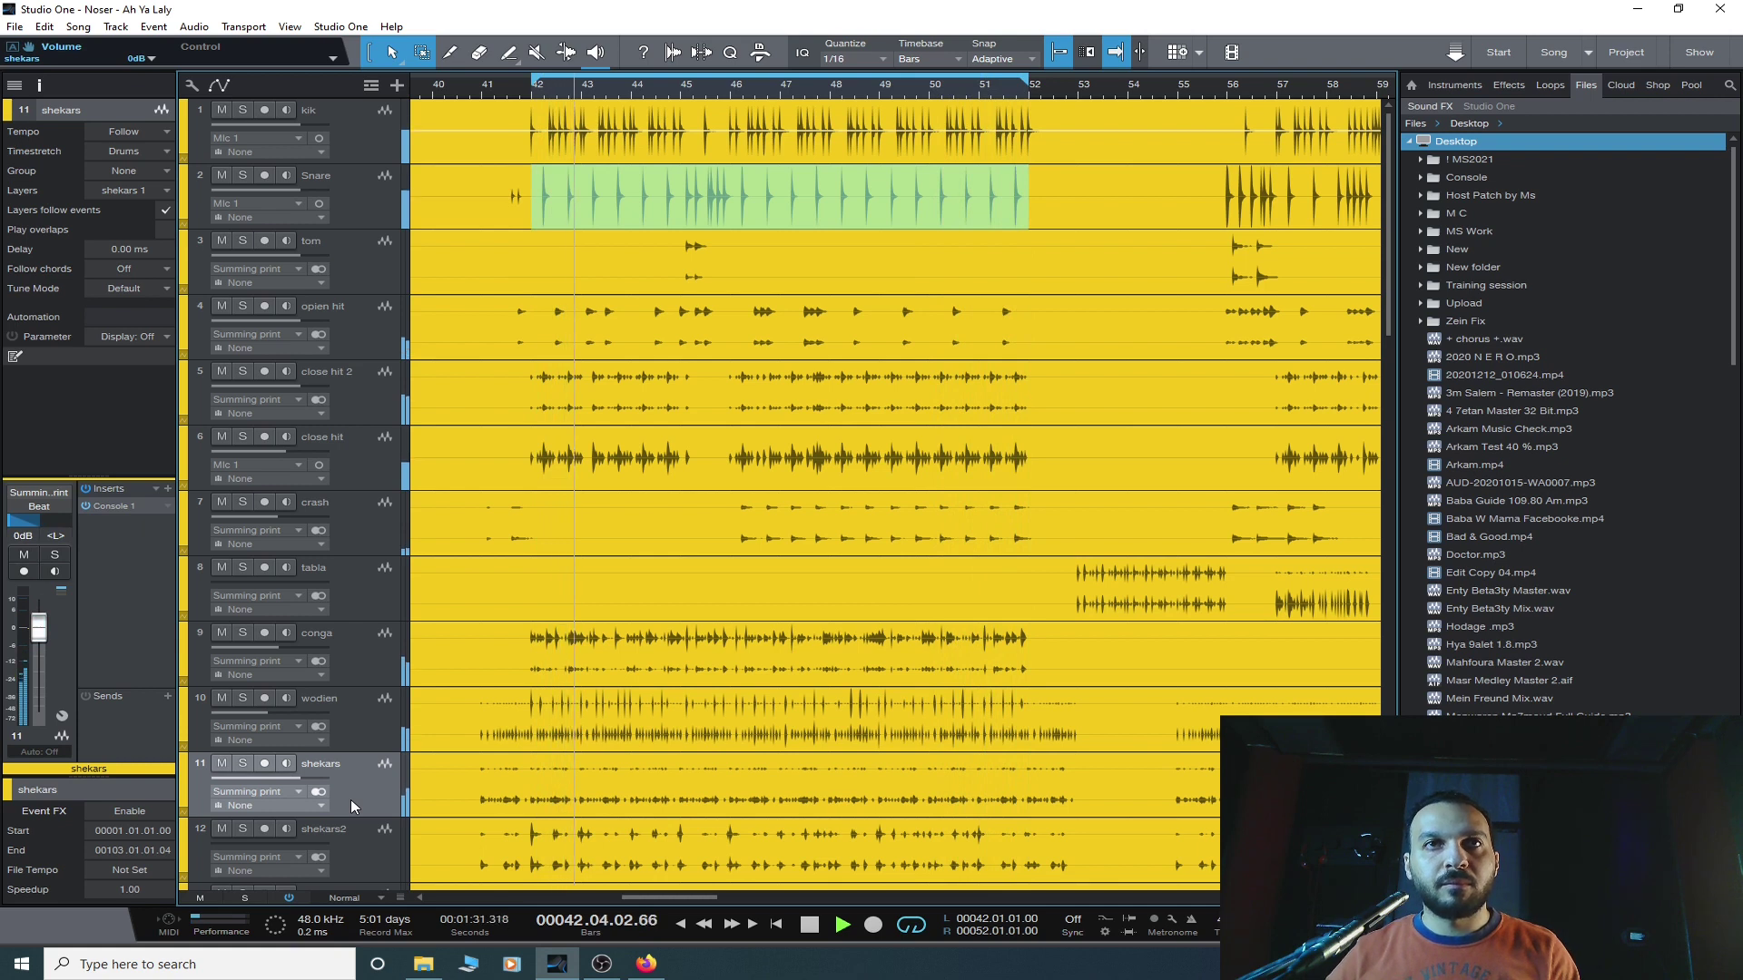
key("space")
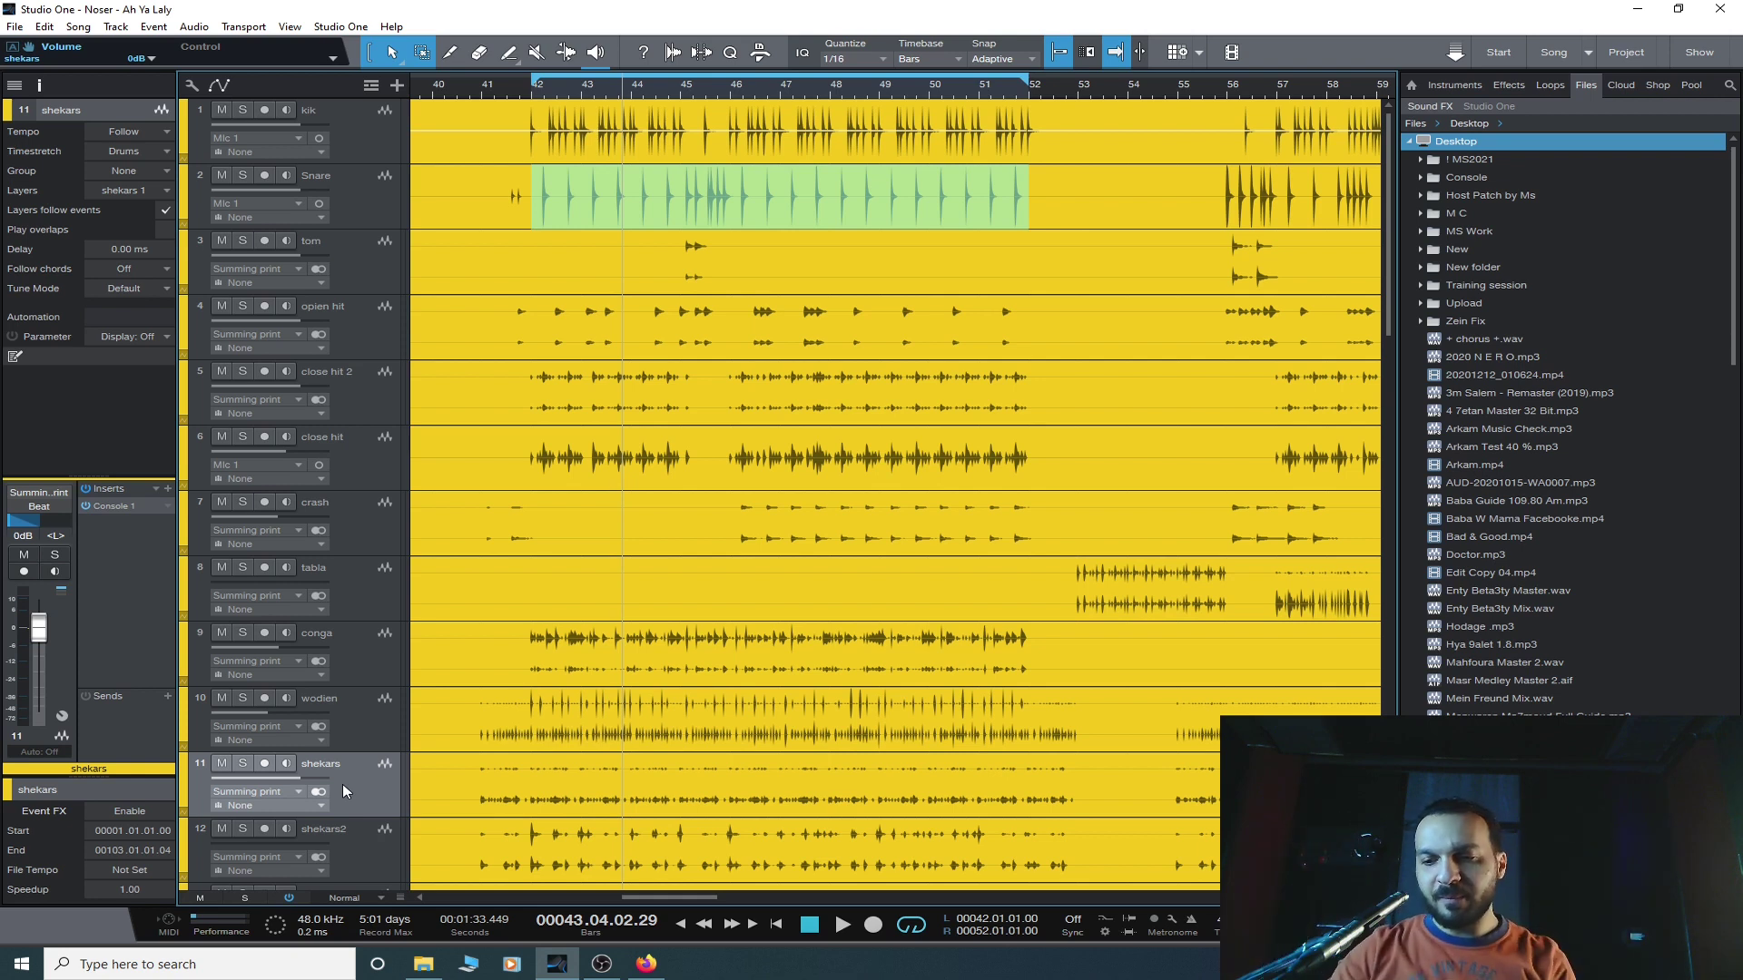
key("space")
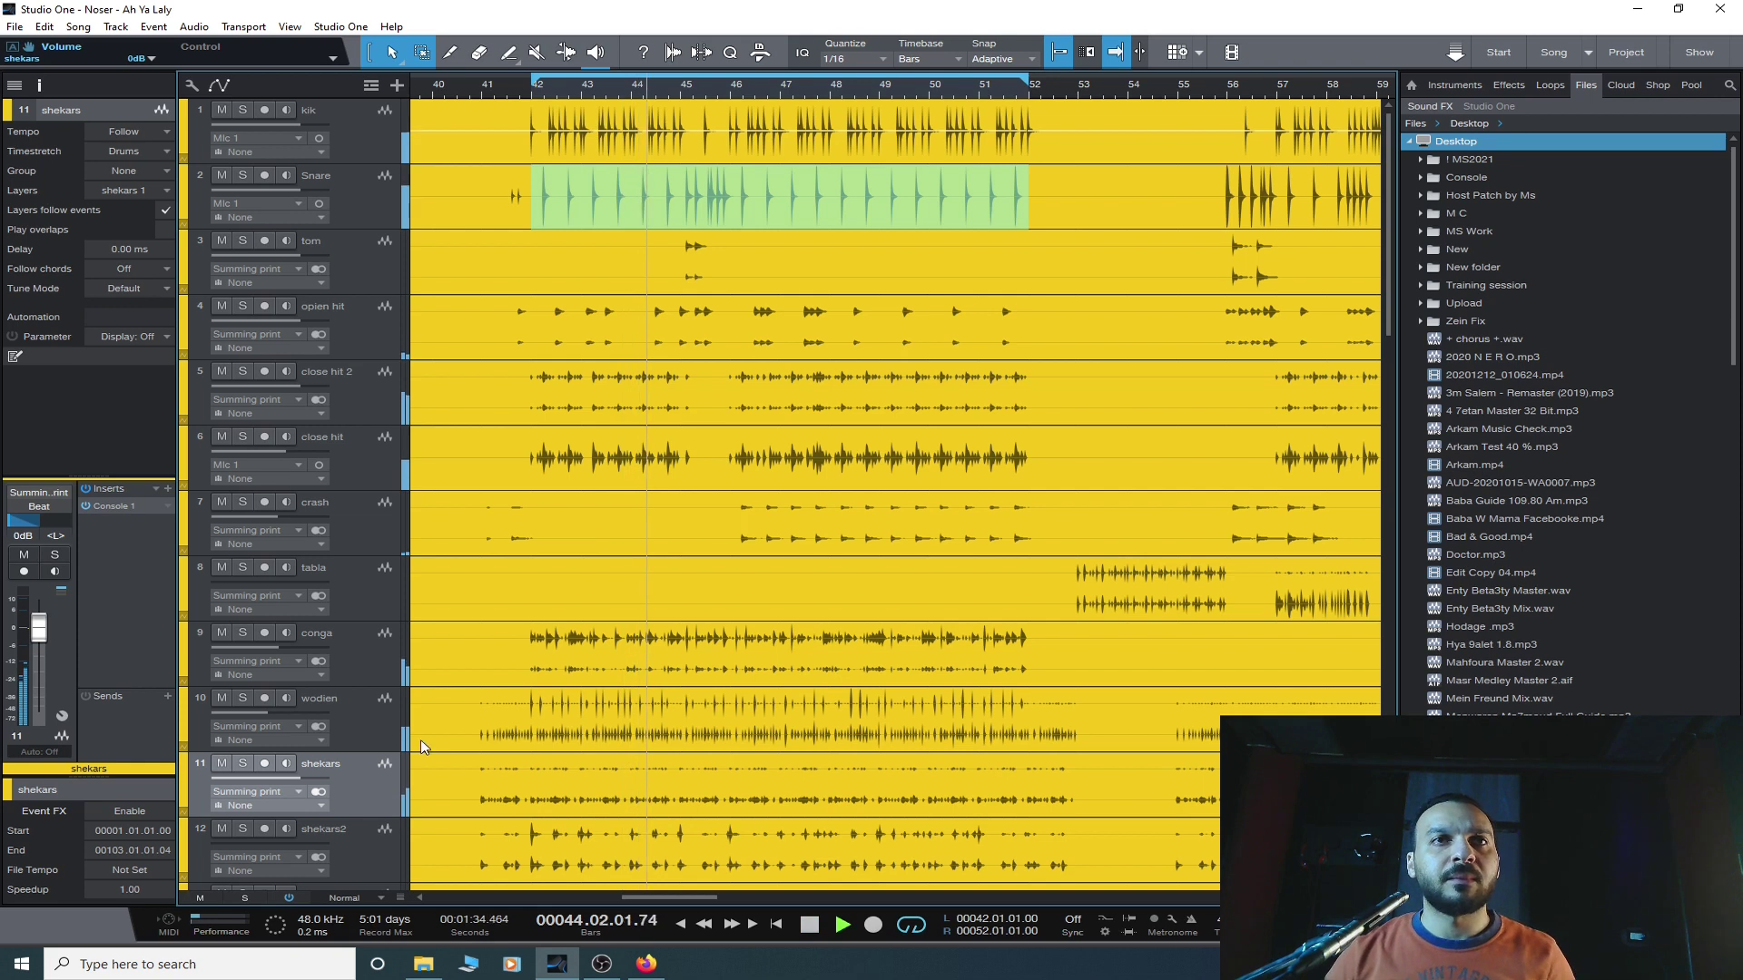
- Bring the shekars2 track into the looped mix, trying +10.0 dB and setting it to -15.0 dB, panned fully right
left_click(377, 847)
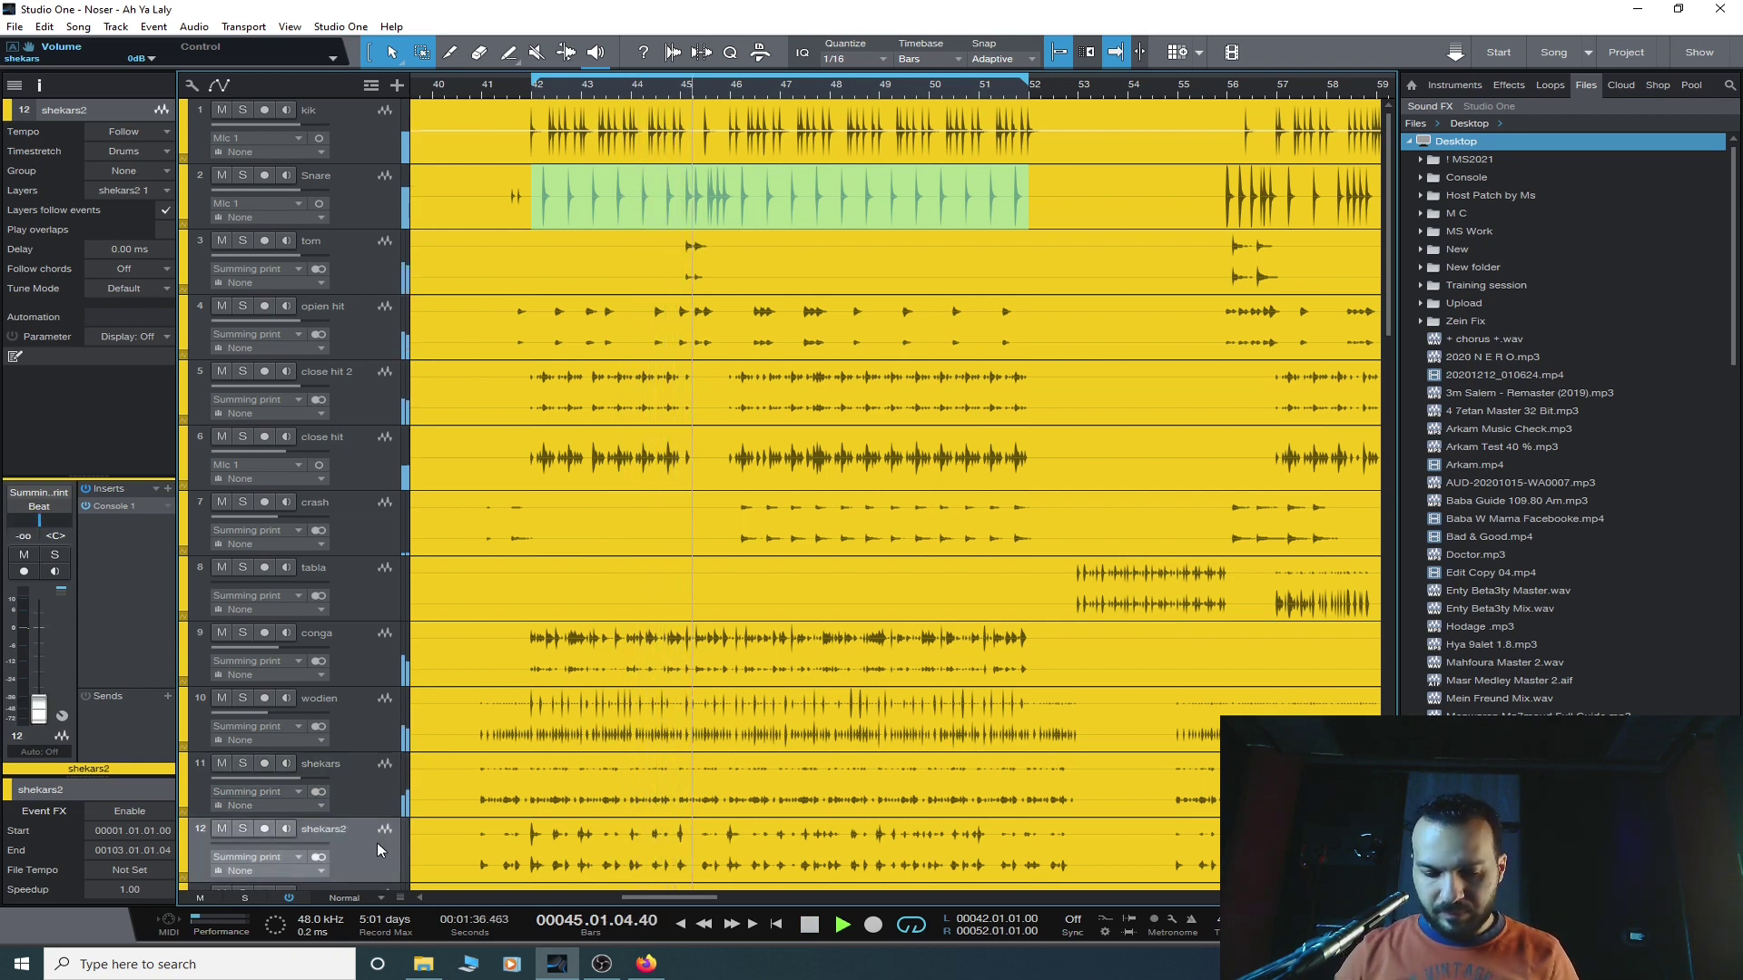
left_click(378, 842)
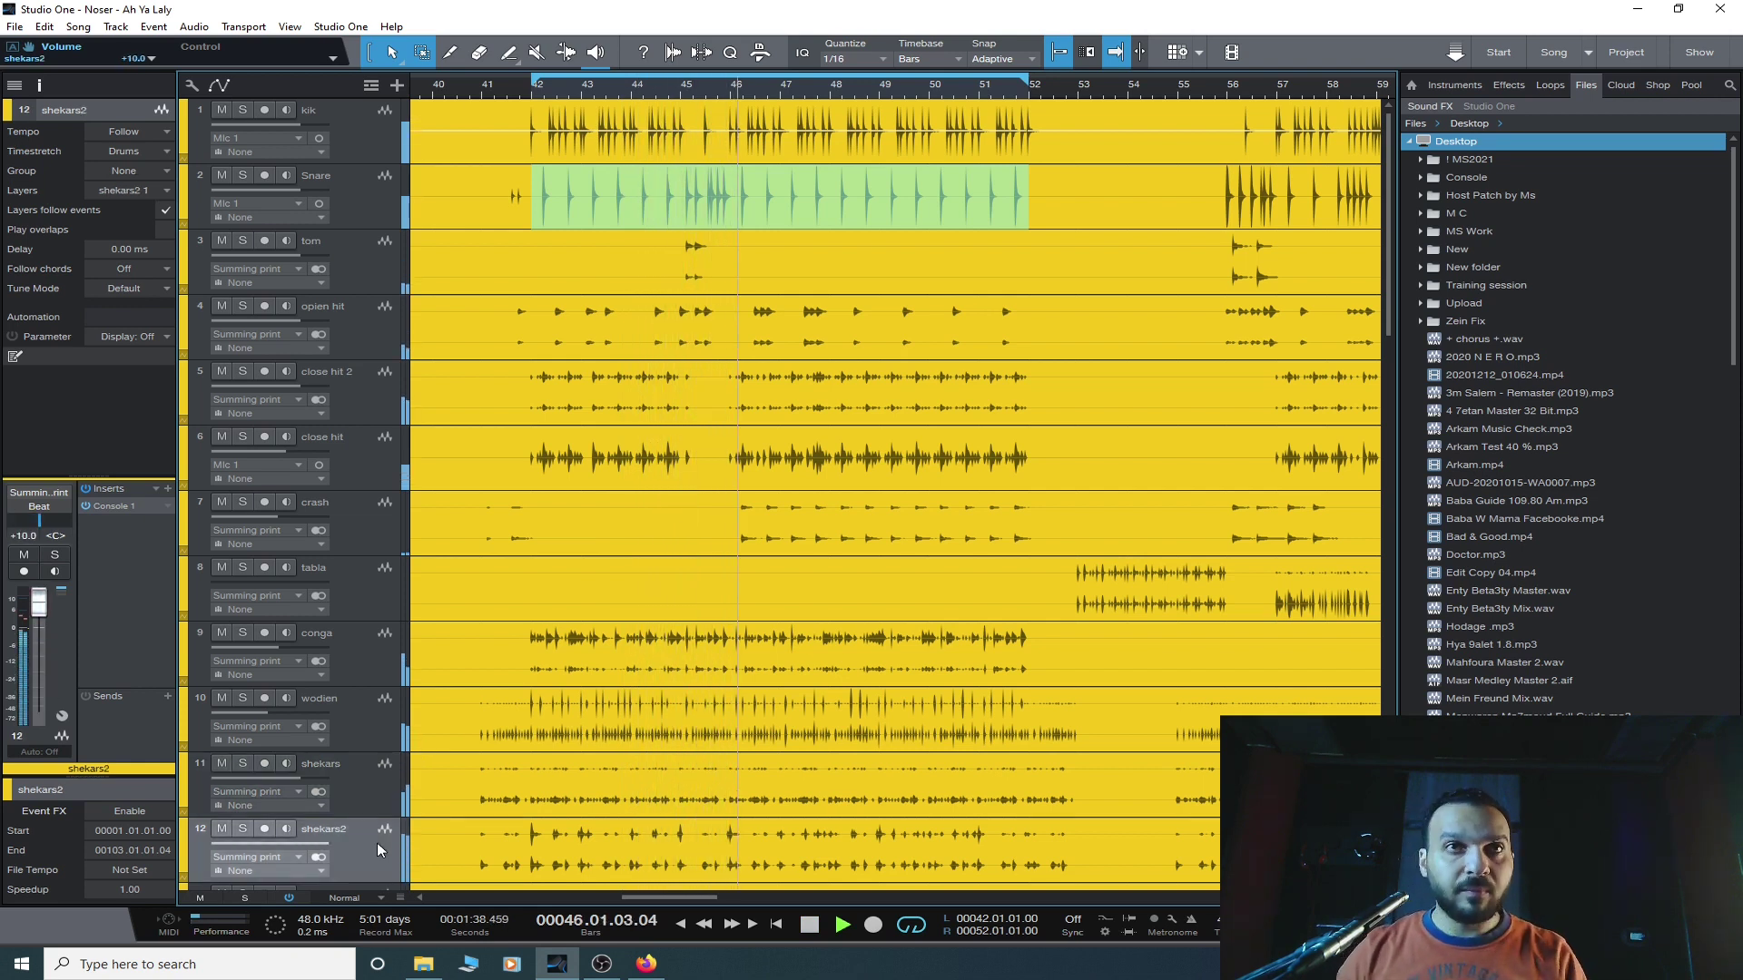
scroll(377, 842, "down", 2)
scroll(378, 842, "down", 8)
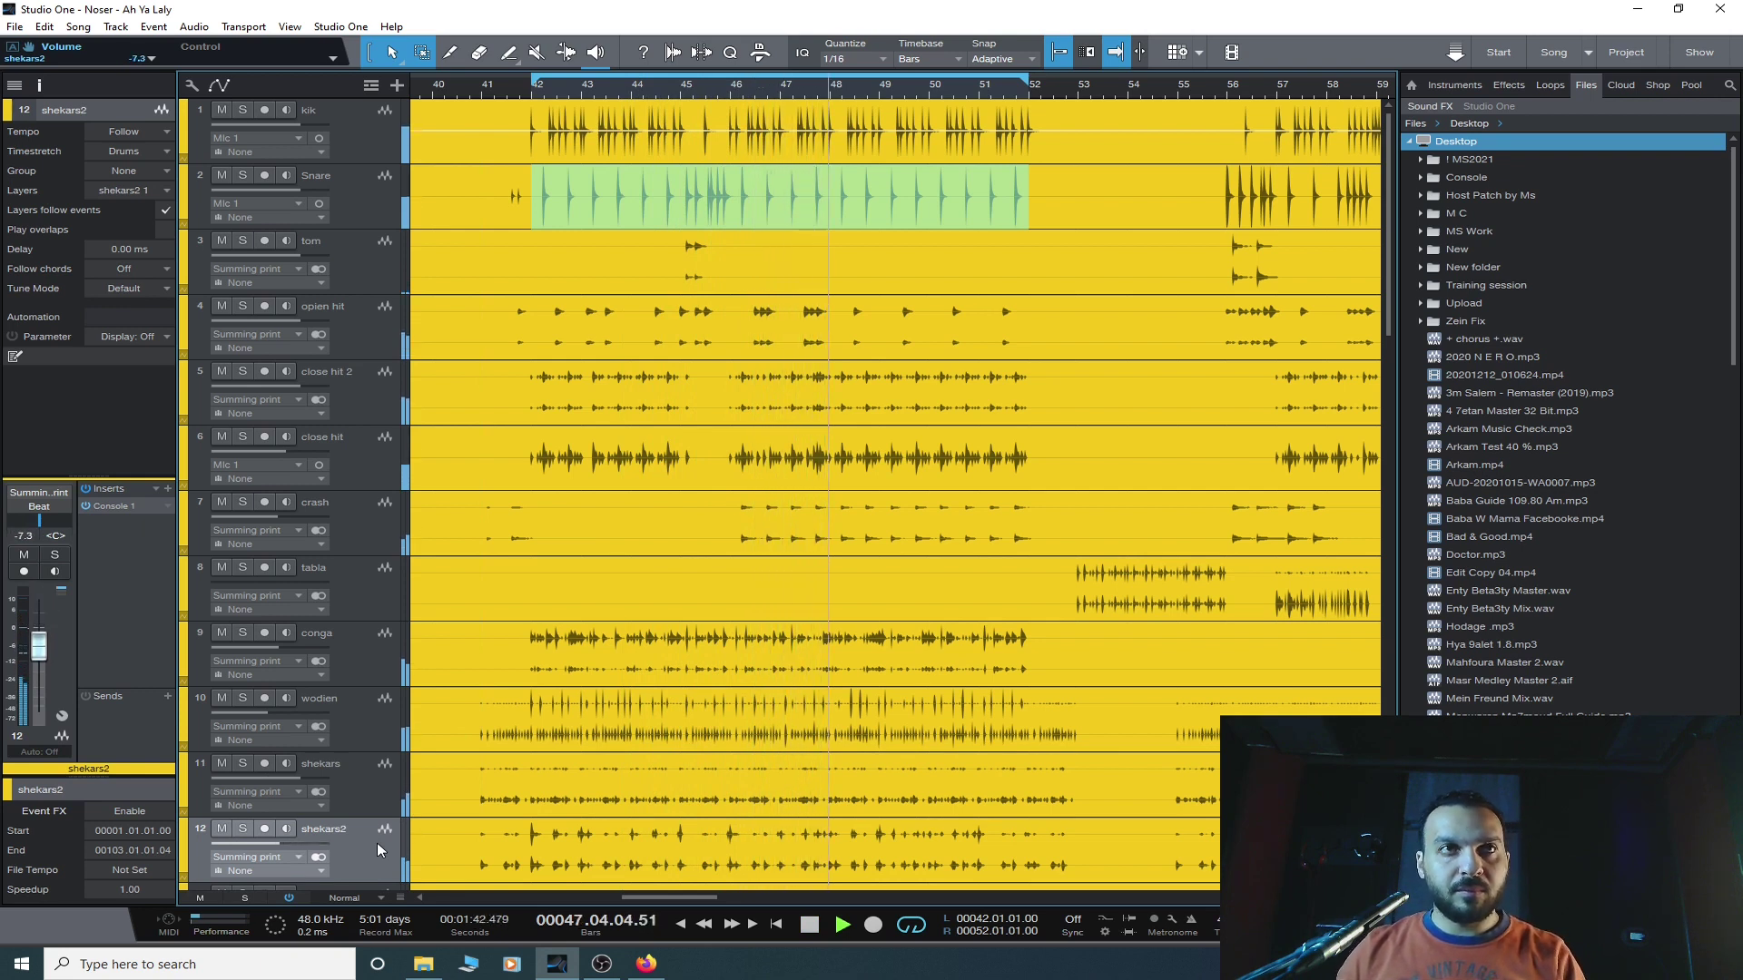
scroll(378, 842, "down", 5)
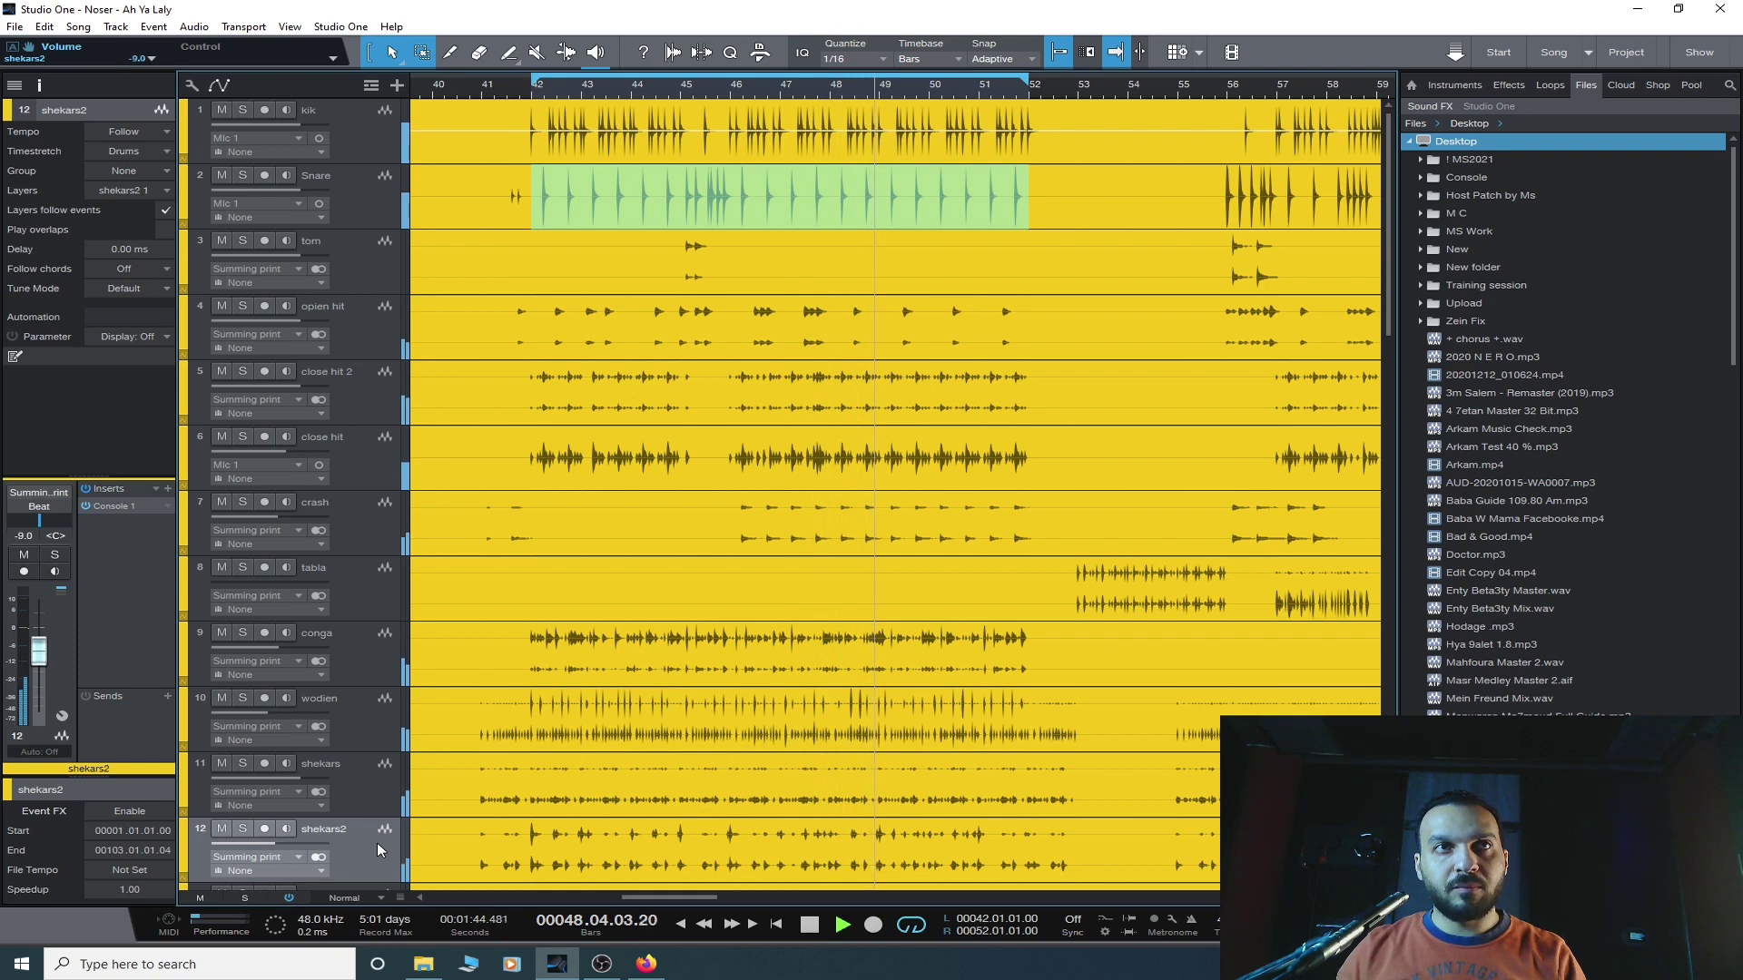
scroll(378, 842, "down", 2)
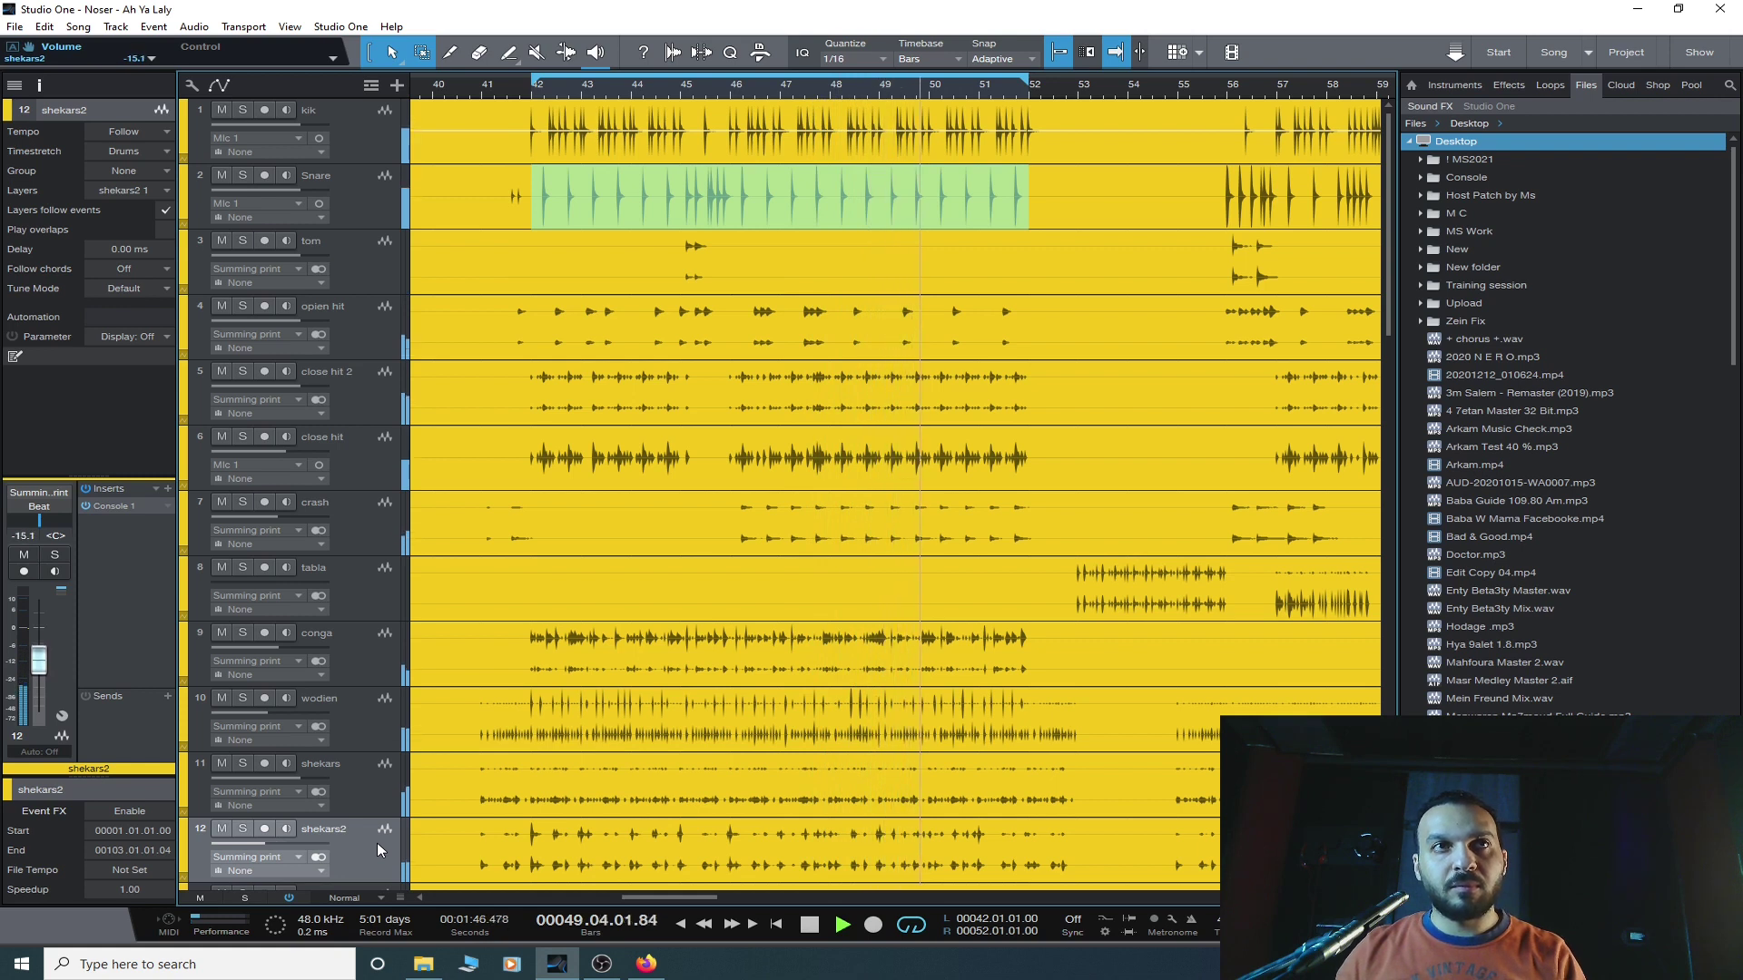
key("space")
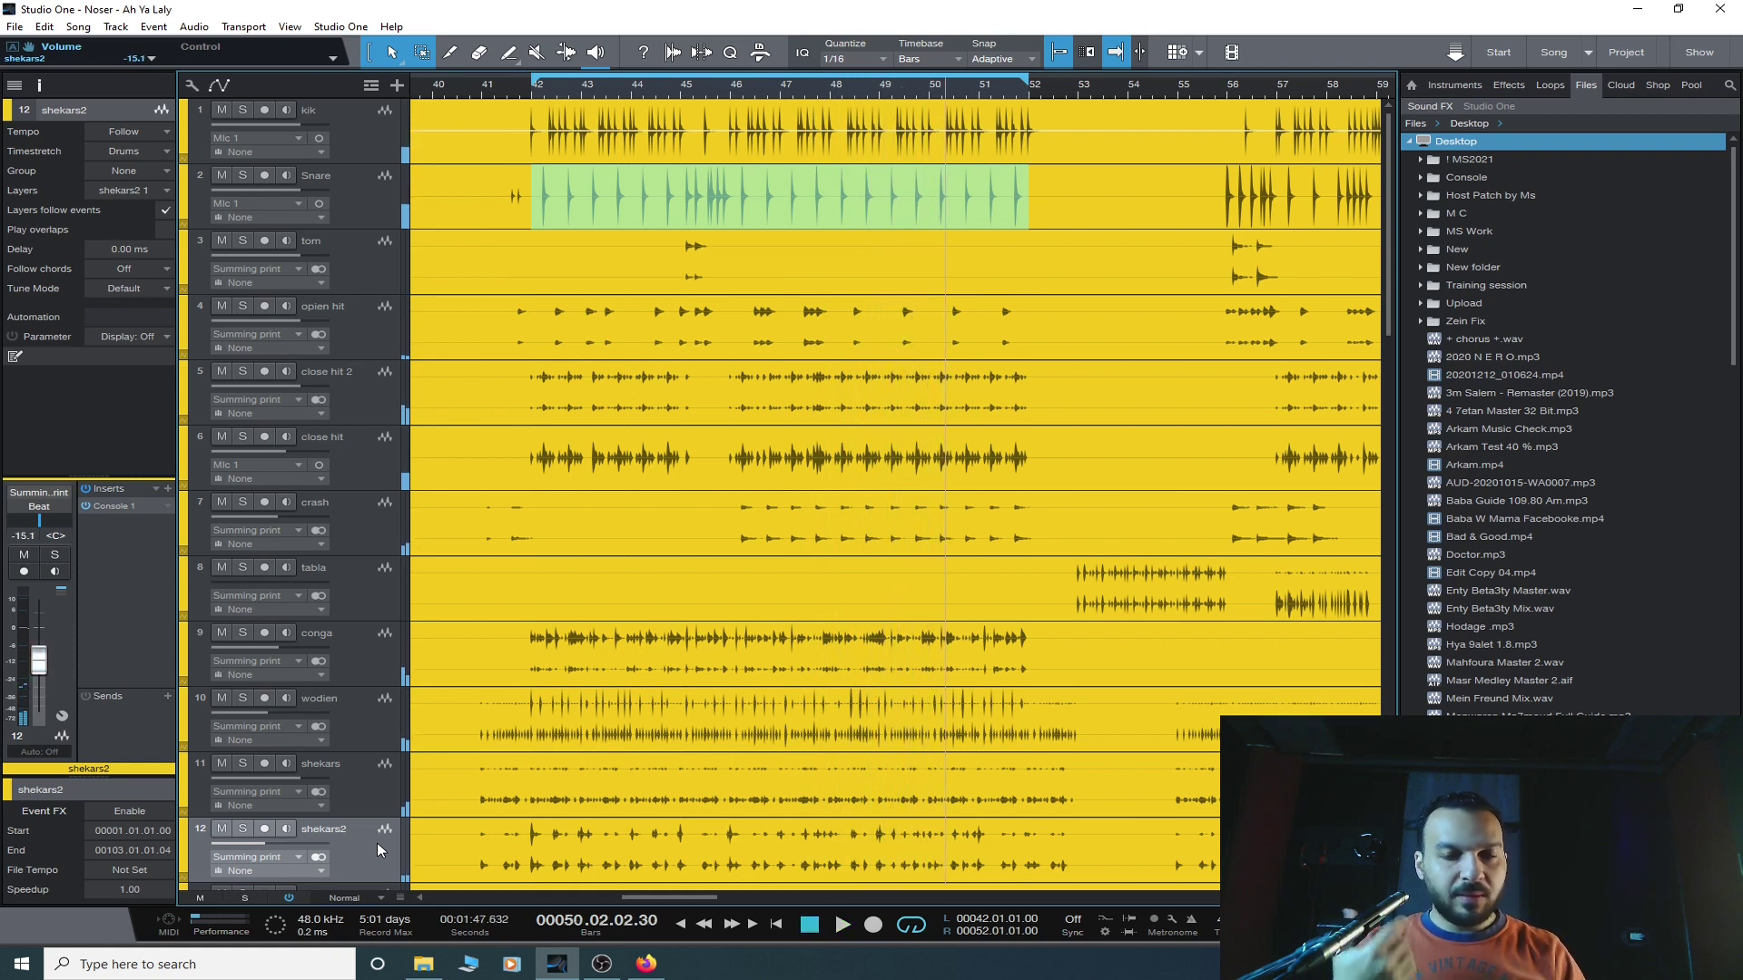
scroll(378, 842, "up", 15)
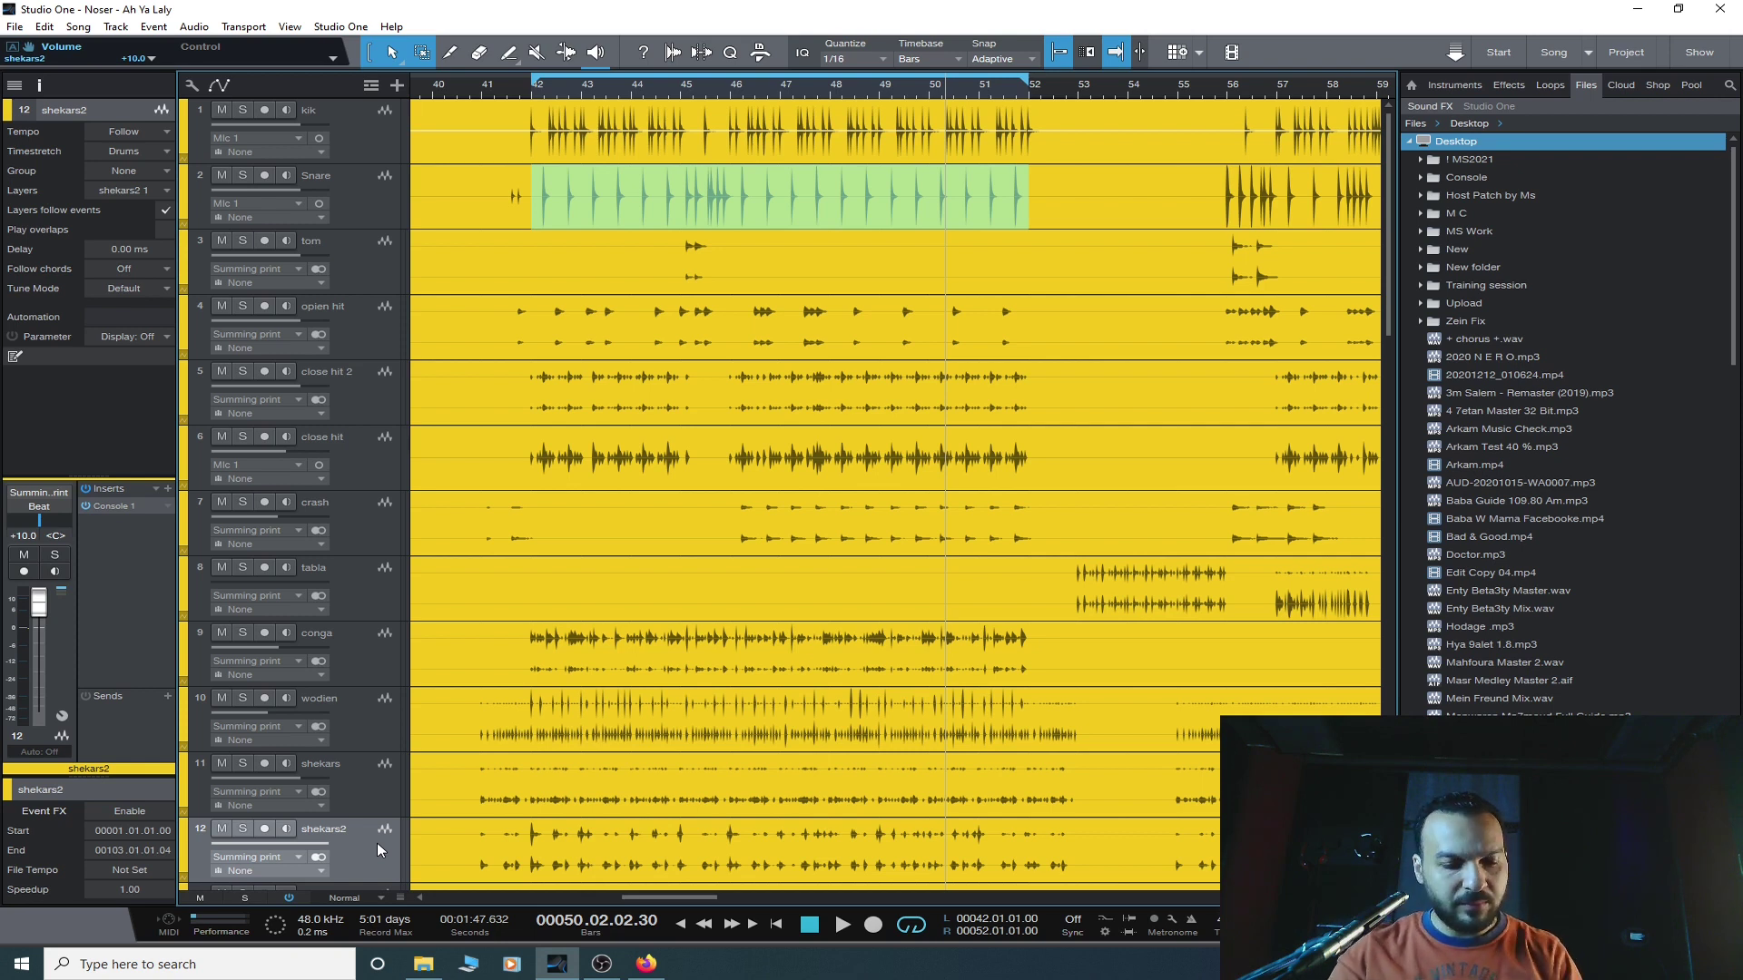
key("space")
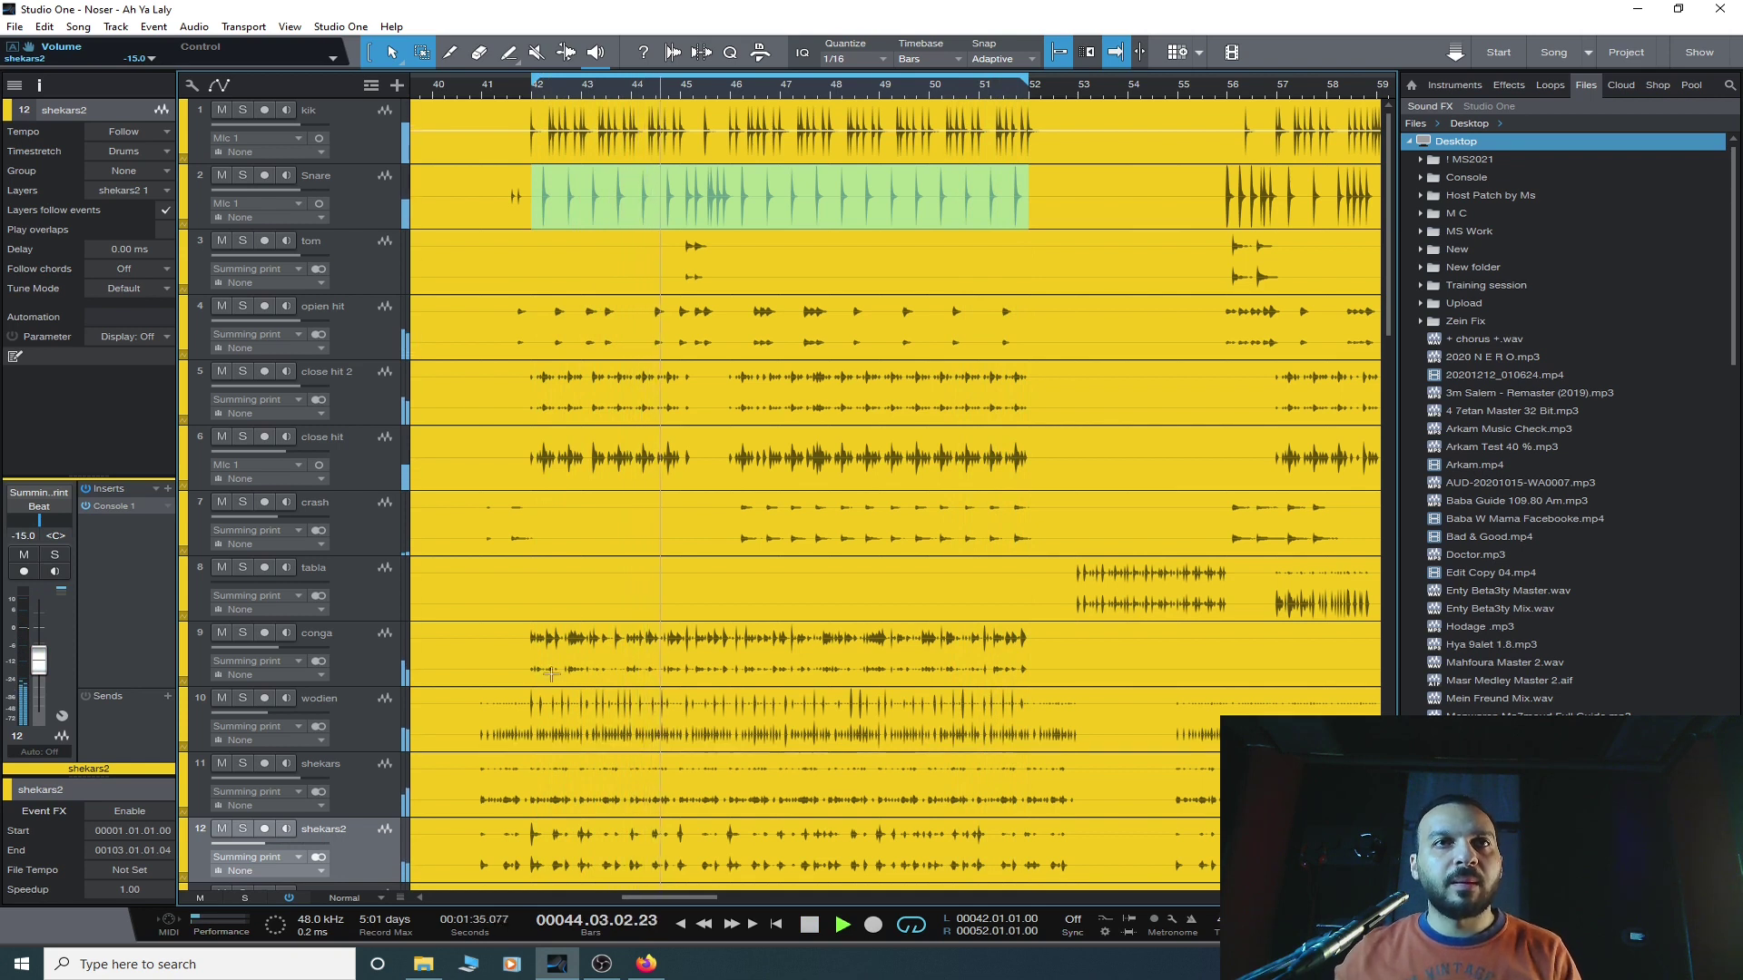
- Set hand perction to -10.0 dB panned right, hand perction2 to -5.0 dB panned left, and clavin to -15.0 dB
scroll(551, 673, "down", 5)
left_click(372, 628)
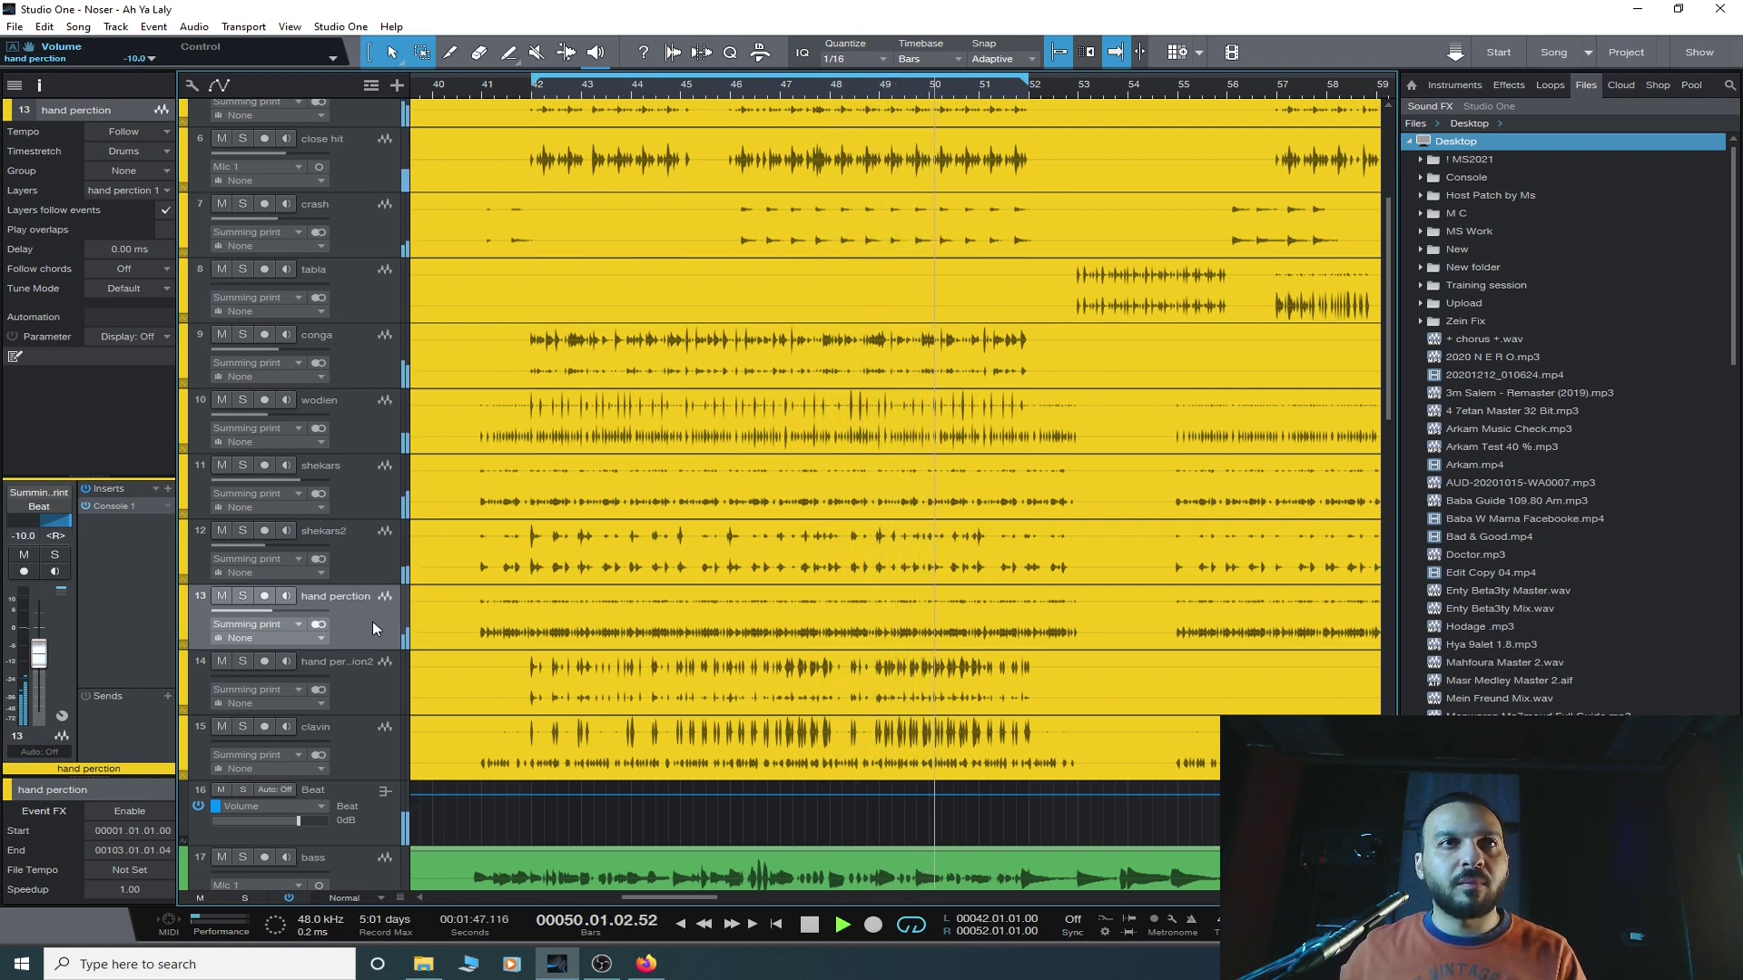
left_click(370, 683)
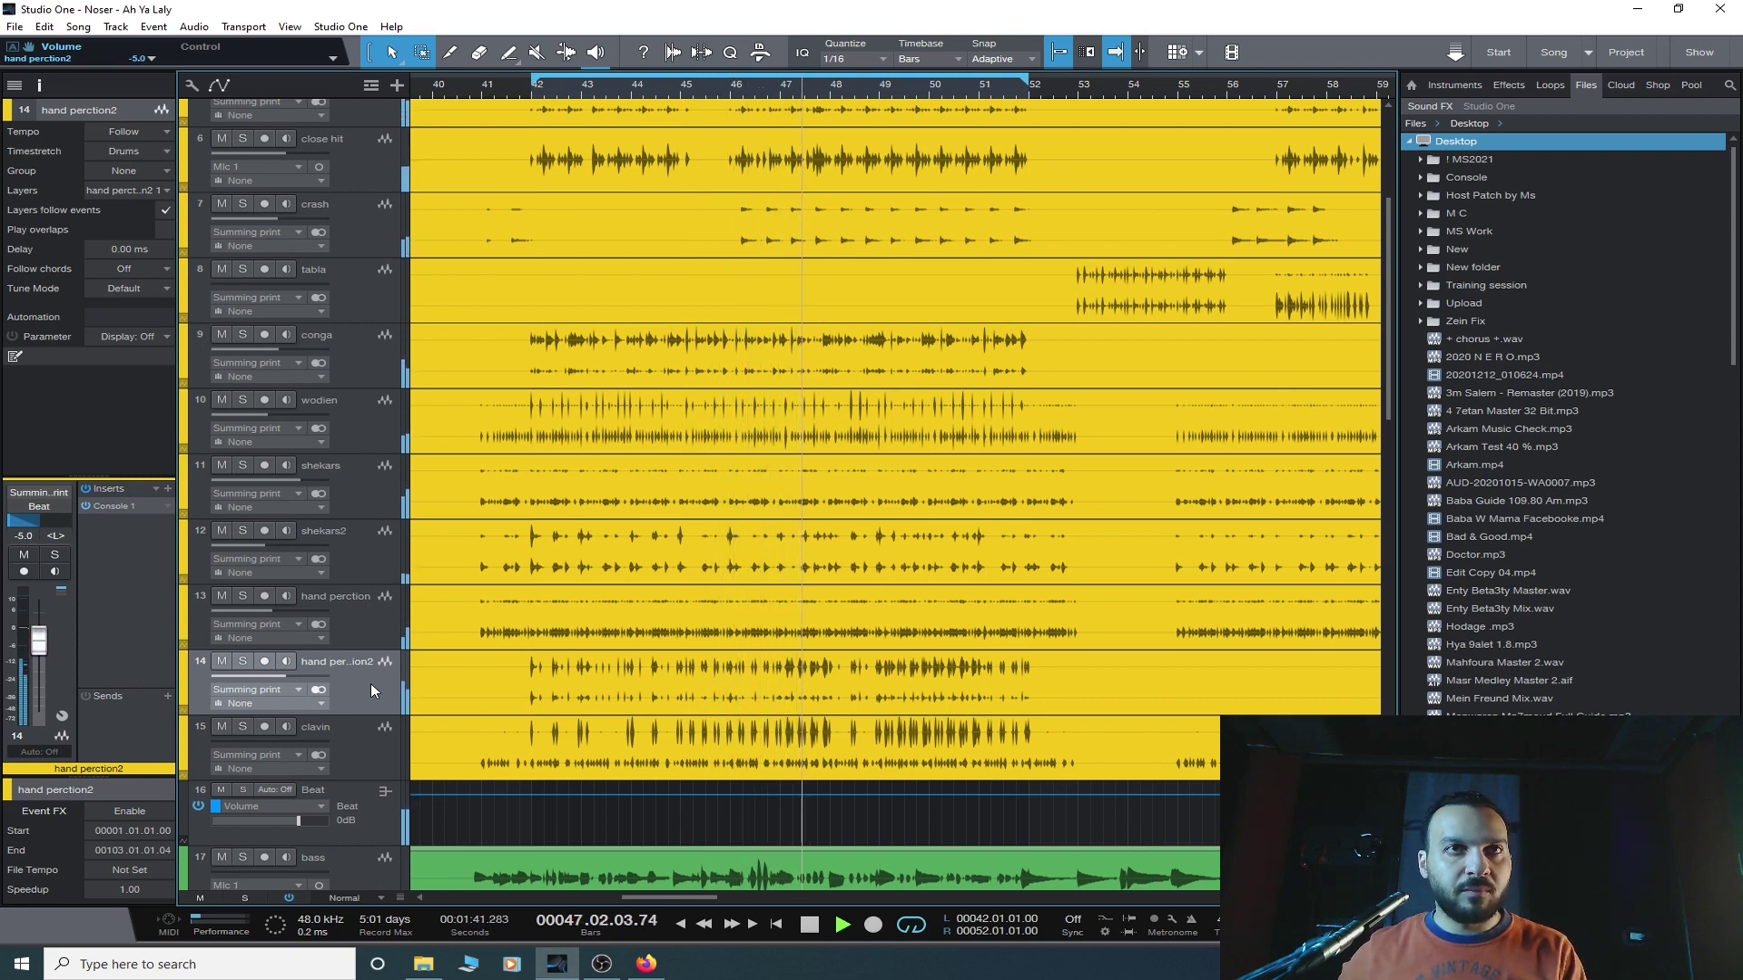
left_click(361, 755)
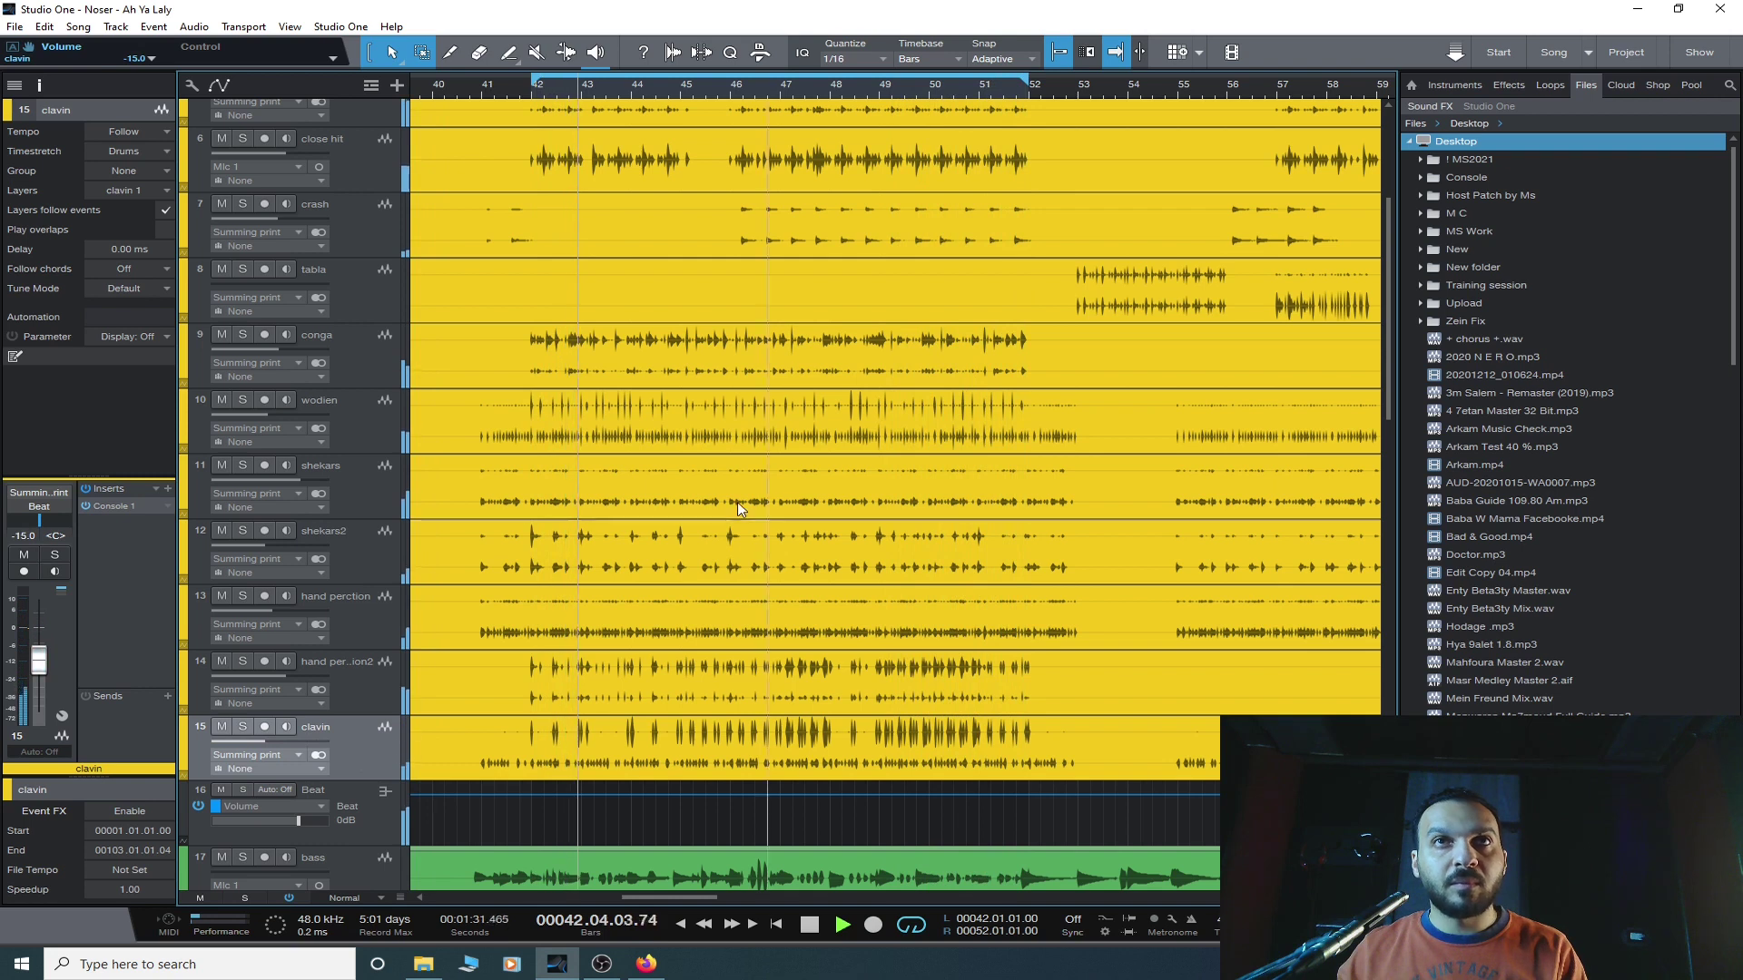
- Select the tabla passage from 56.04 to bar 59, set the loop to that range, and restart playback there
scroll(768, 483, "up", 3)
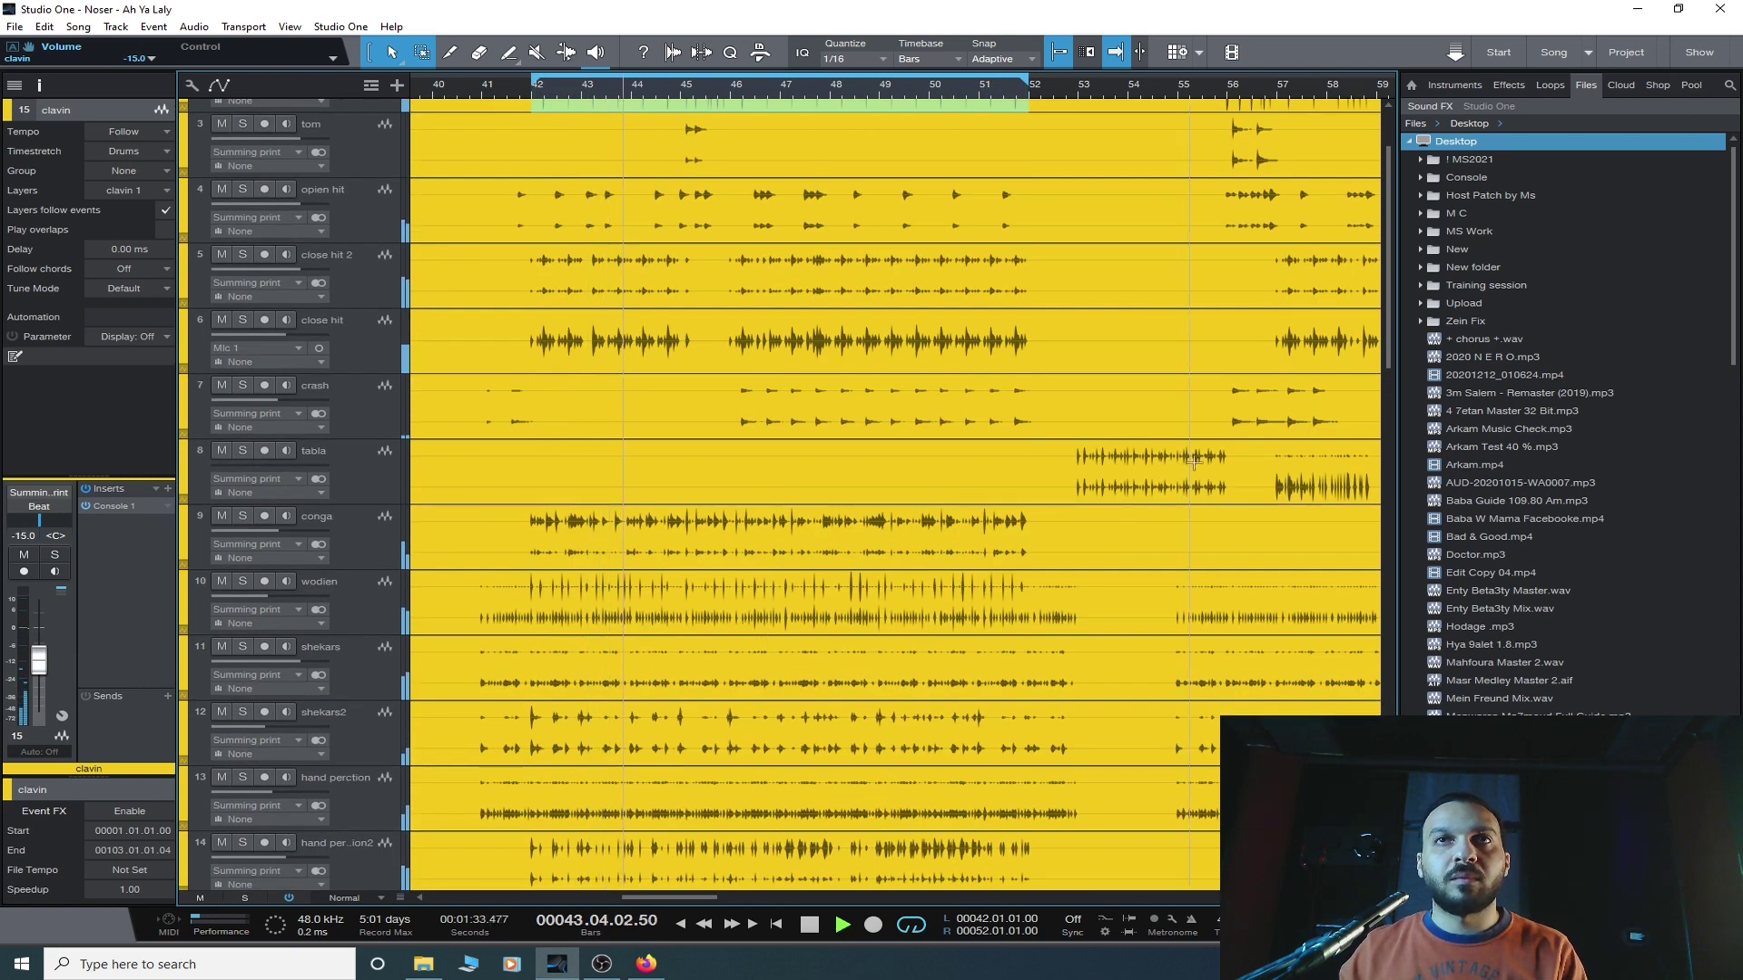
left_click_drag(1373, 467, 1269, 466)
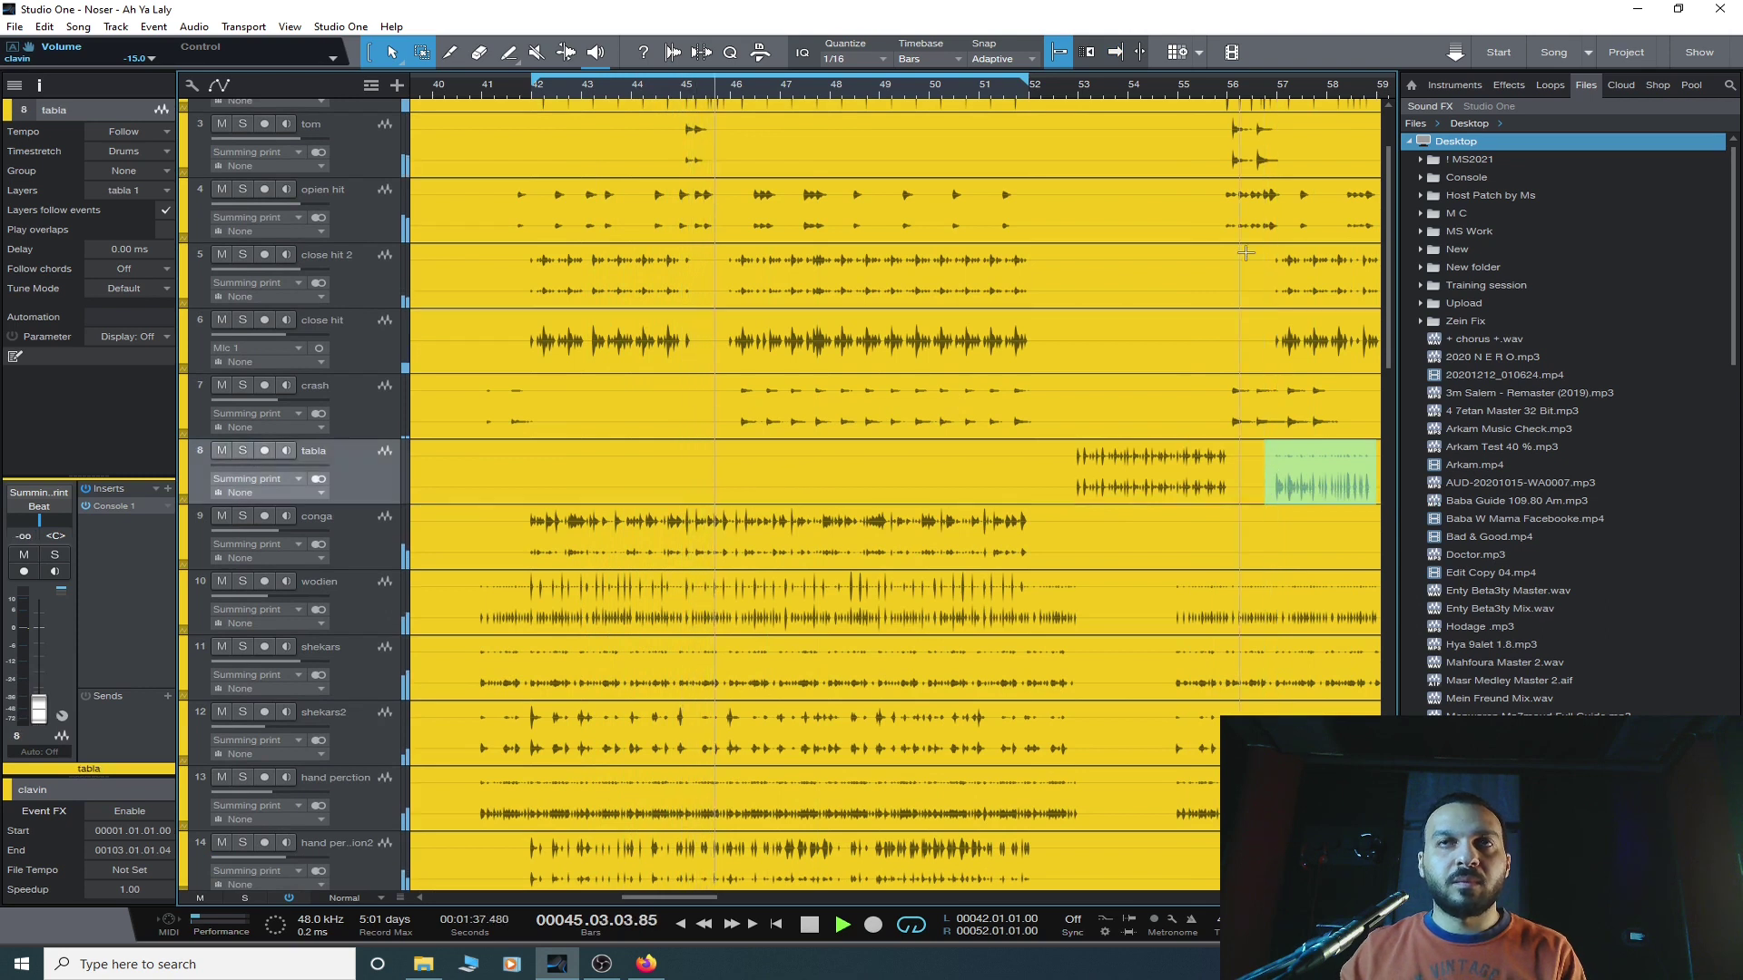
key("p")
key("space")
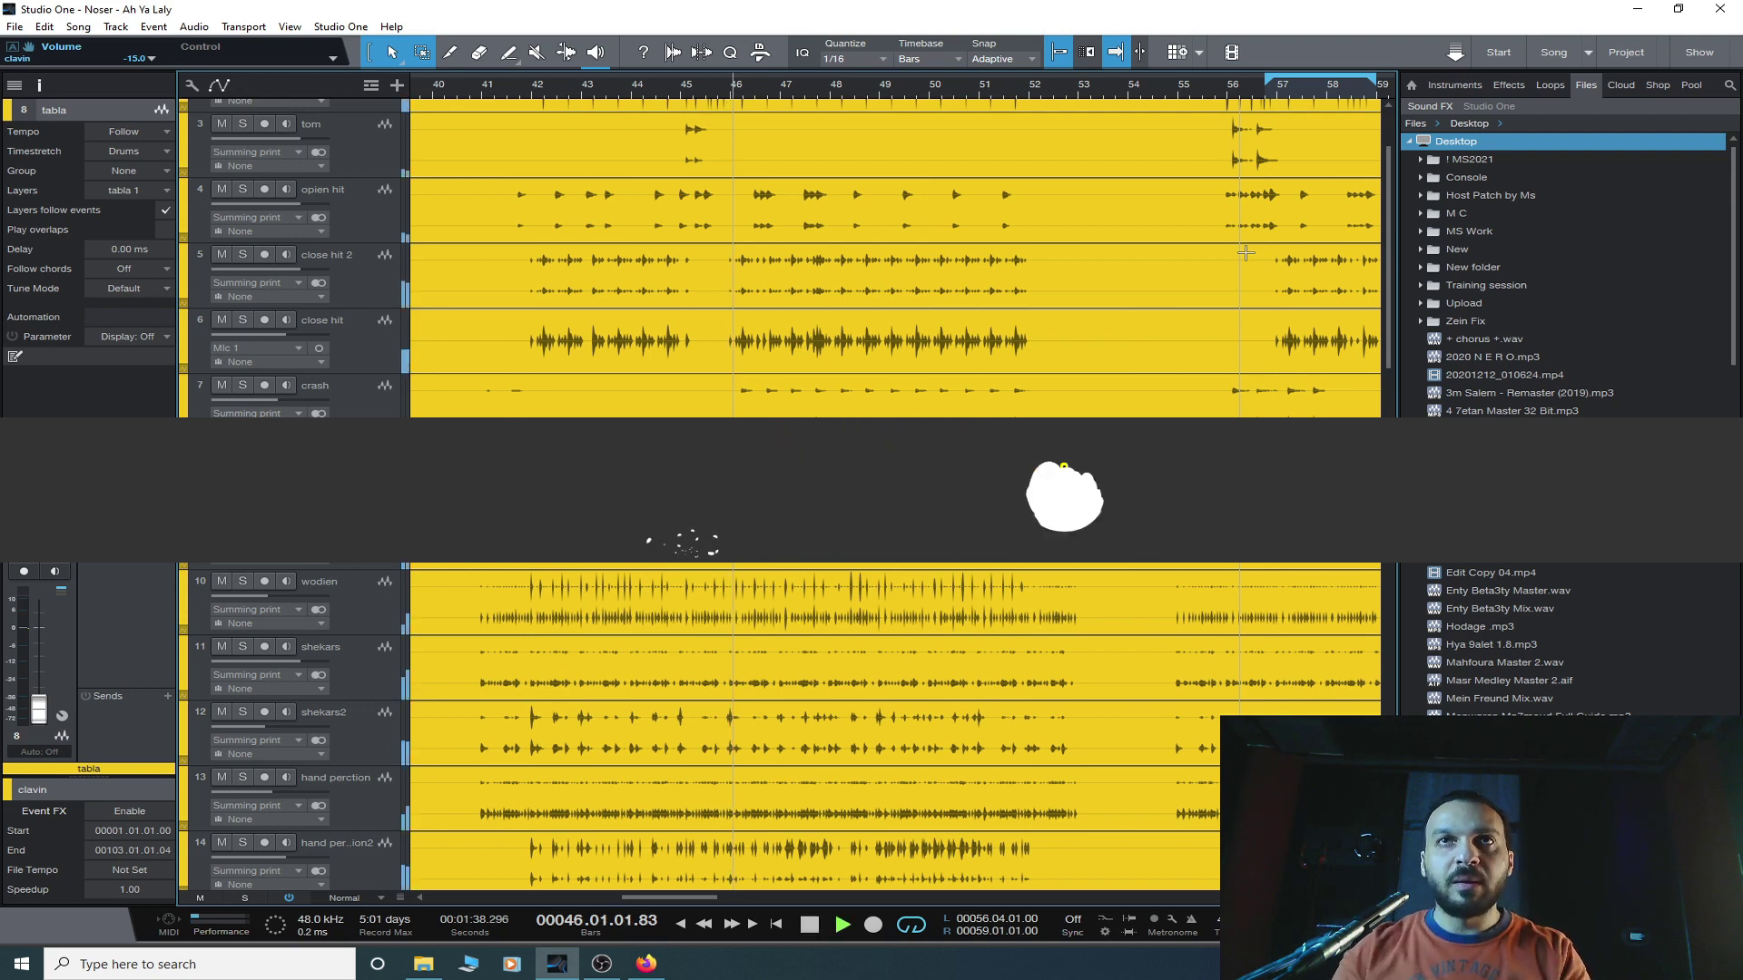
key("space")
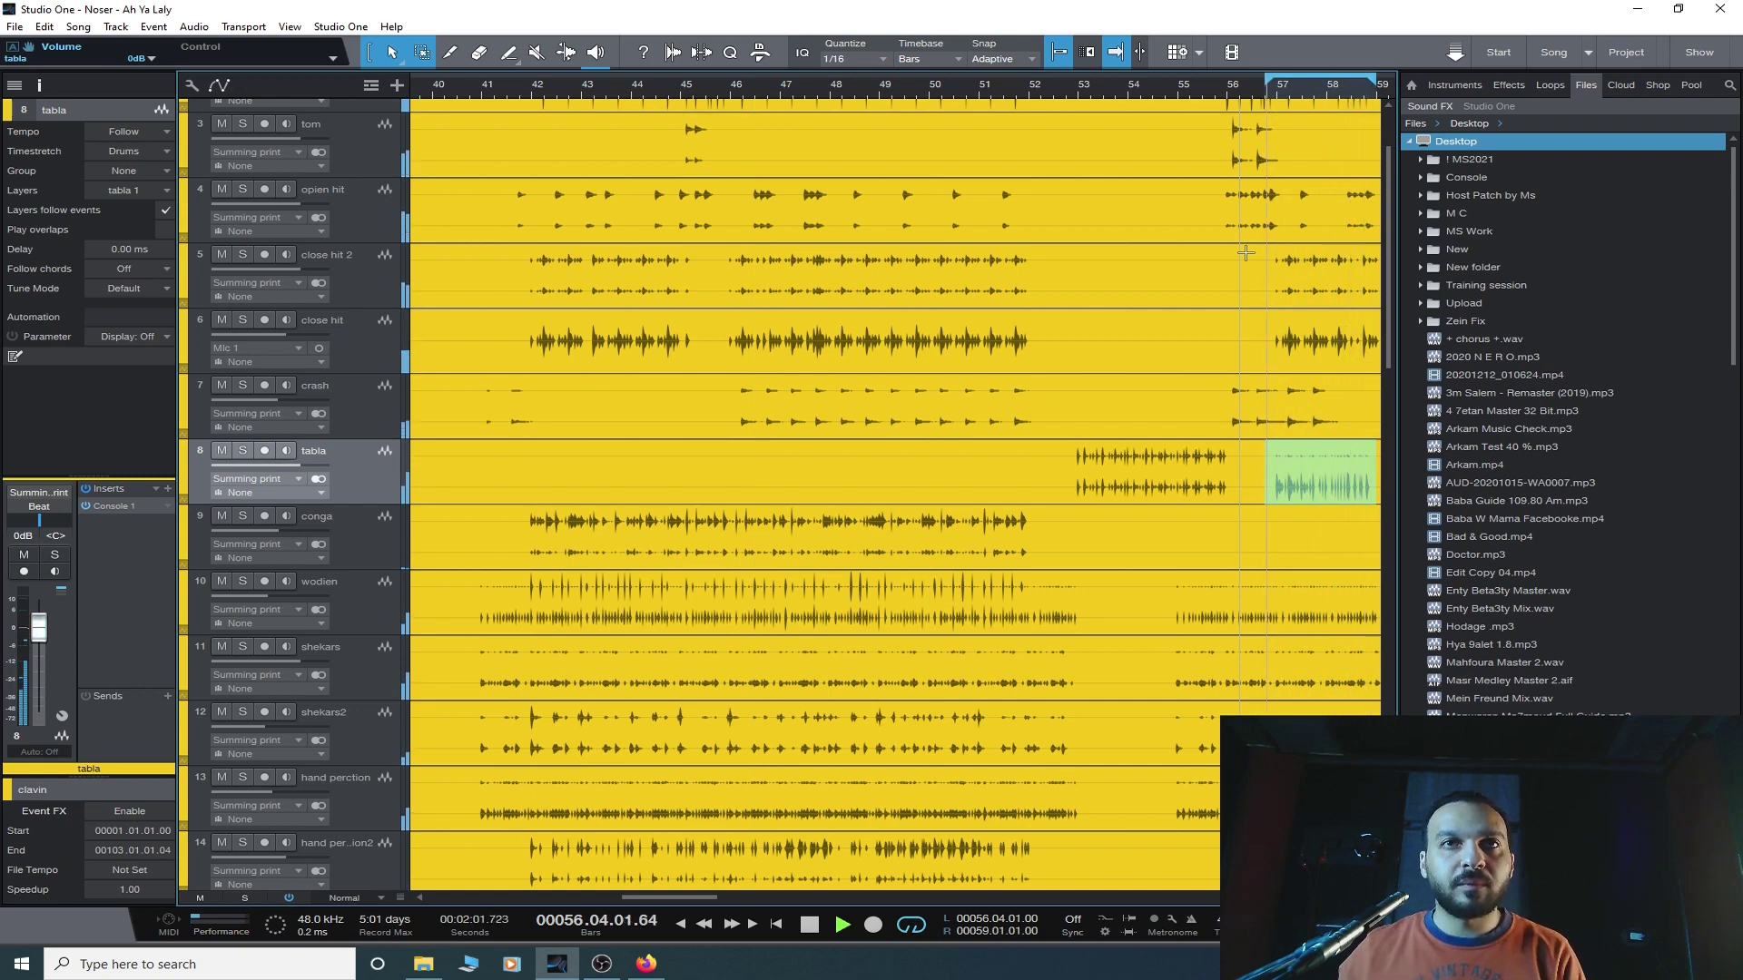
- Set the tabla track to -5.0 dB with centre pan while the new loop plays
left_click_drag(668, 895, 726, 895)
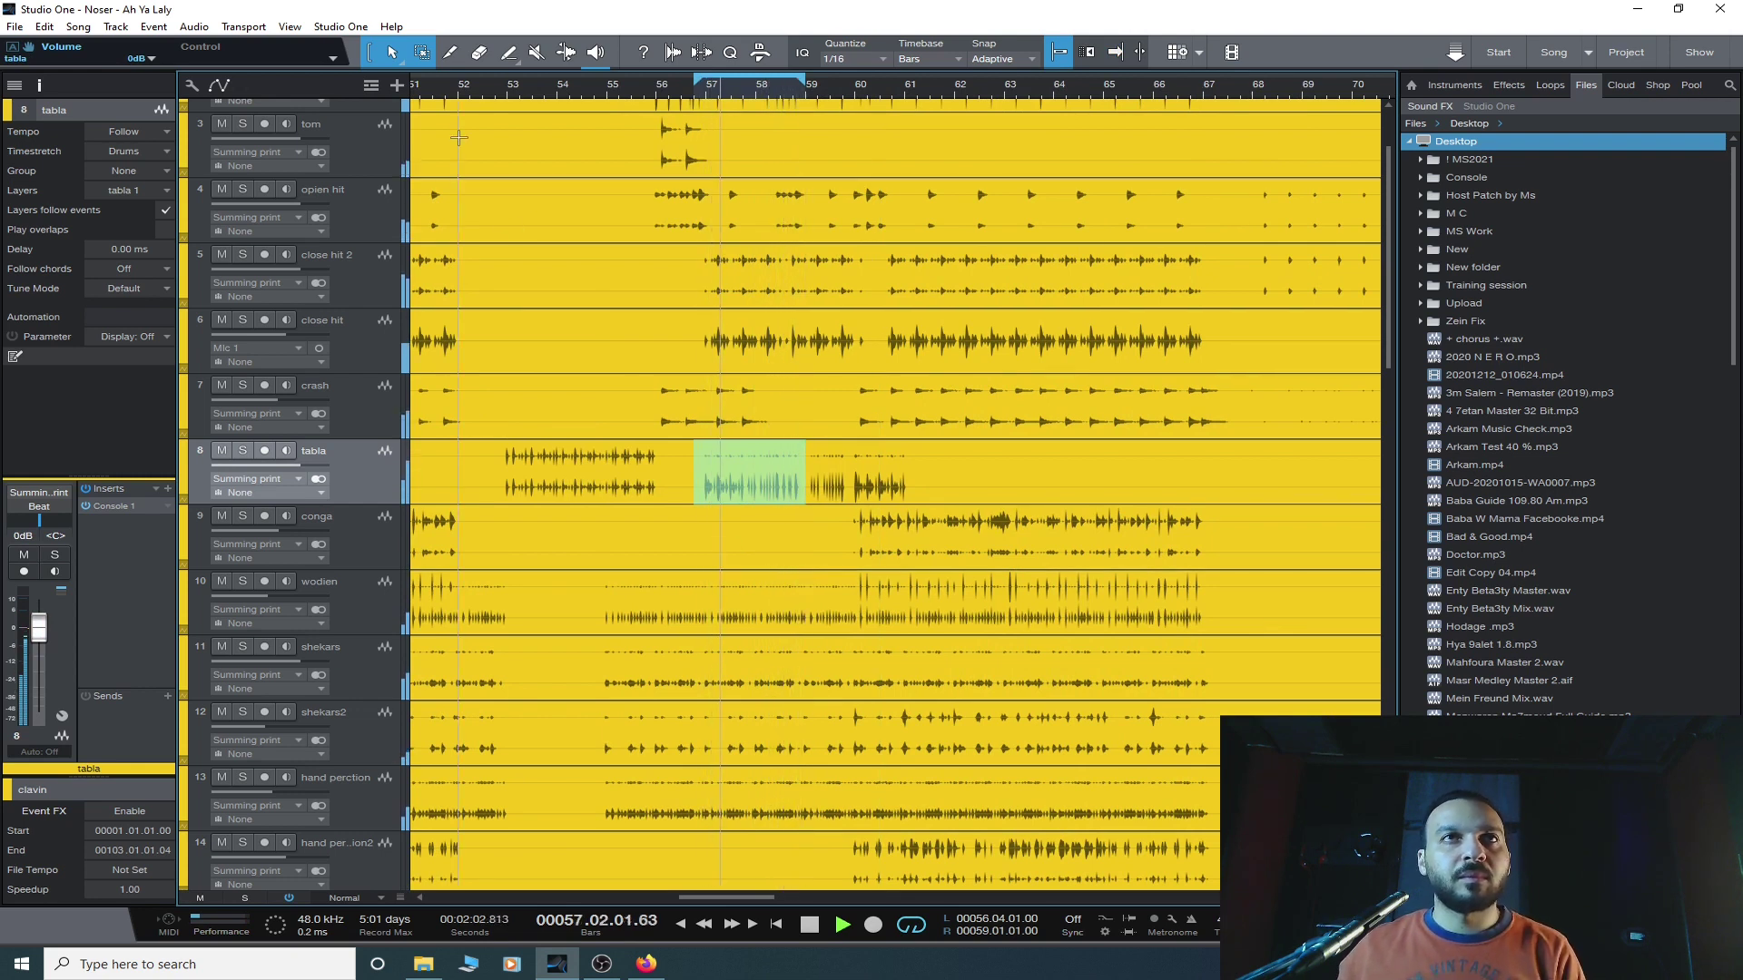
left_click(511, 88)
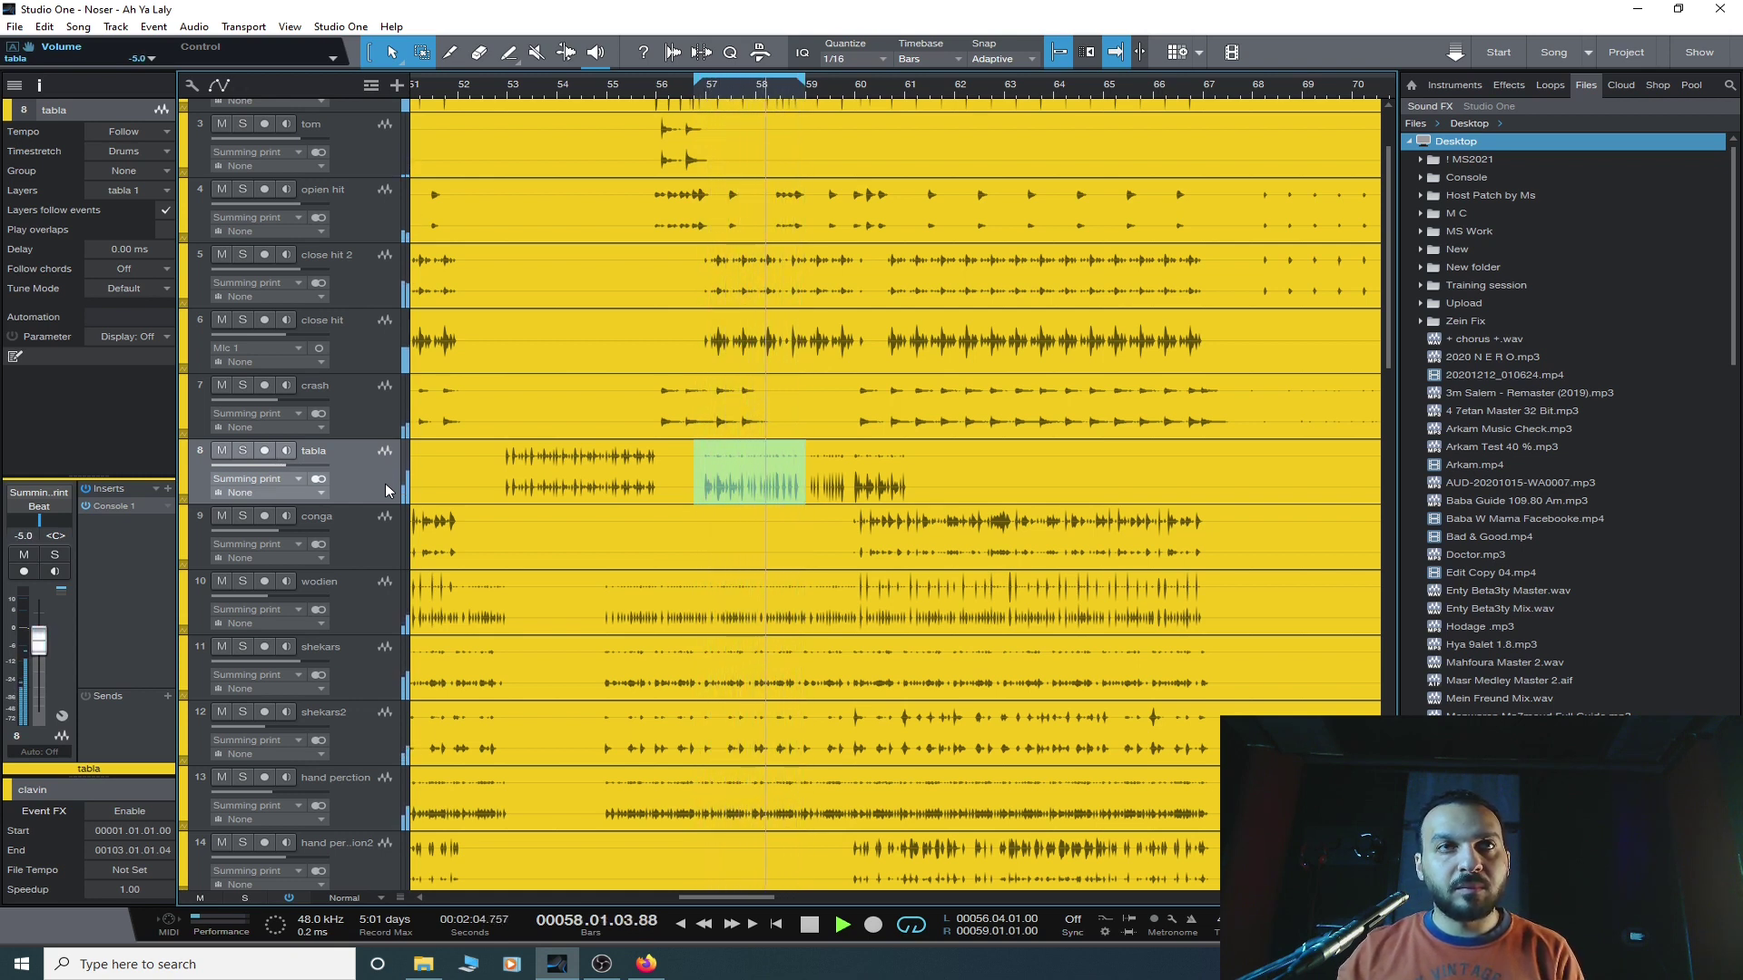
scroll(749, 447, "down", 5)
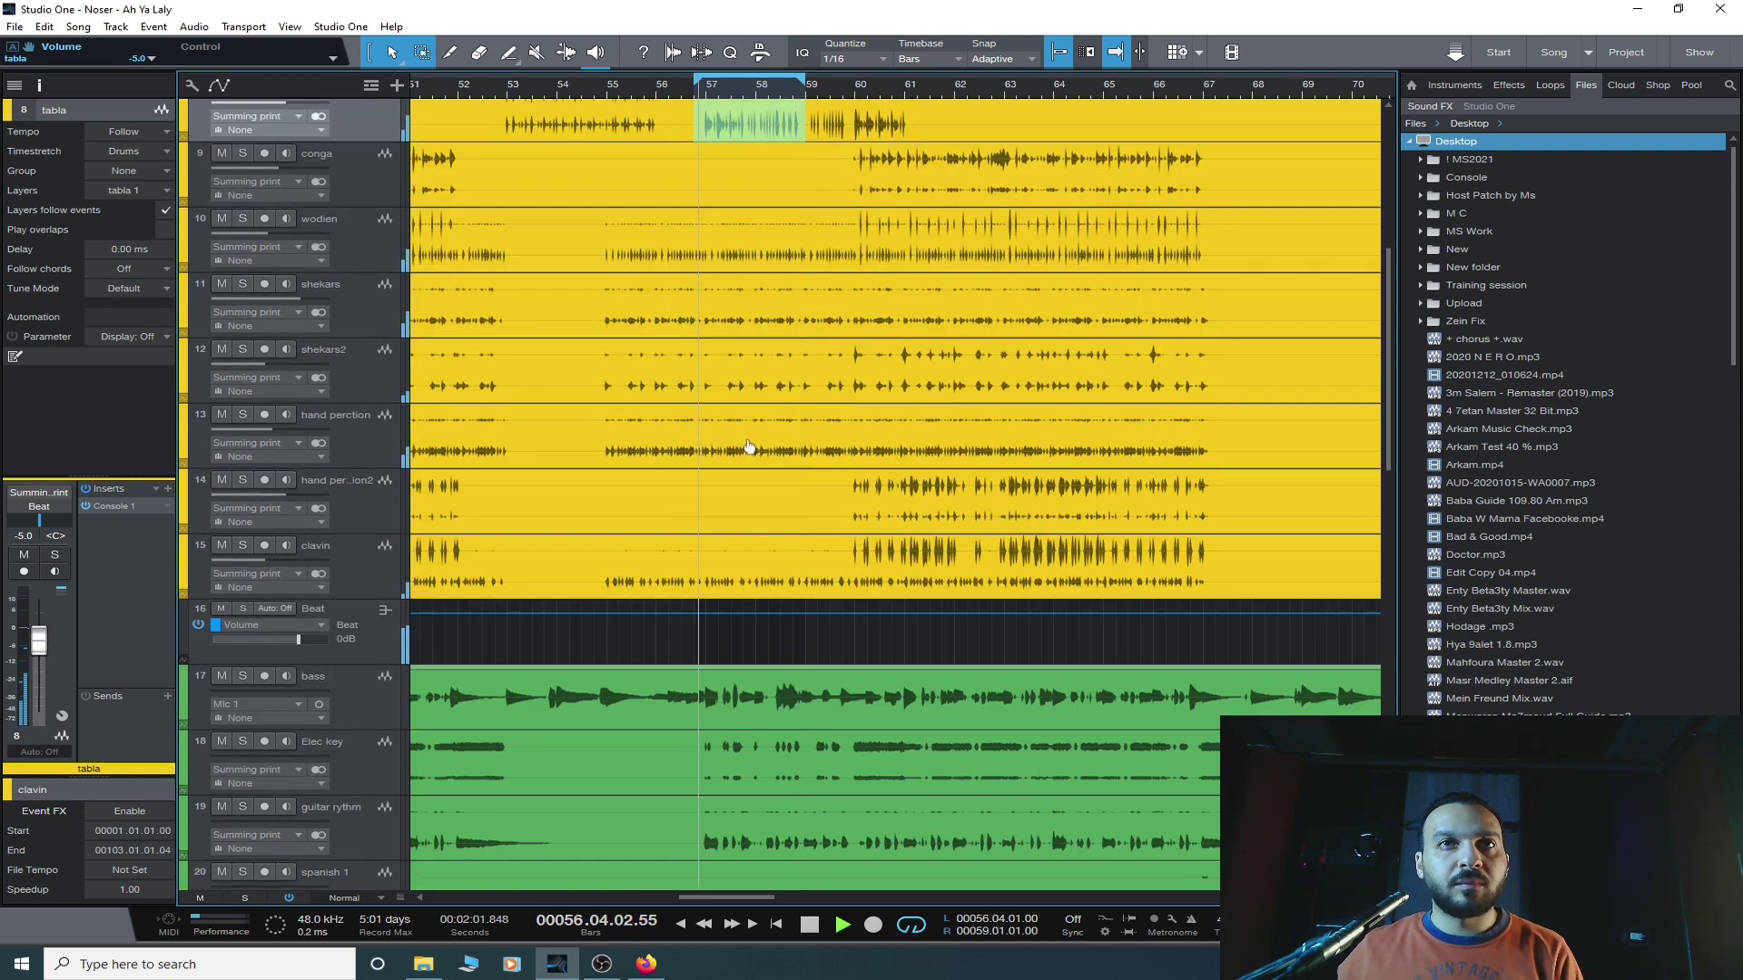
scroll(508, 577, "up", 7)
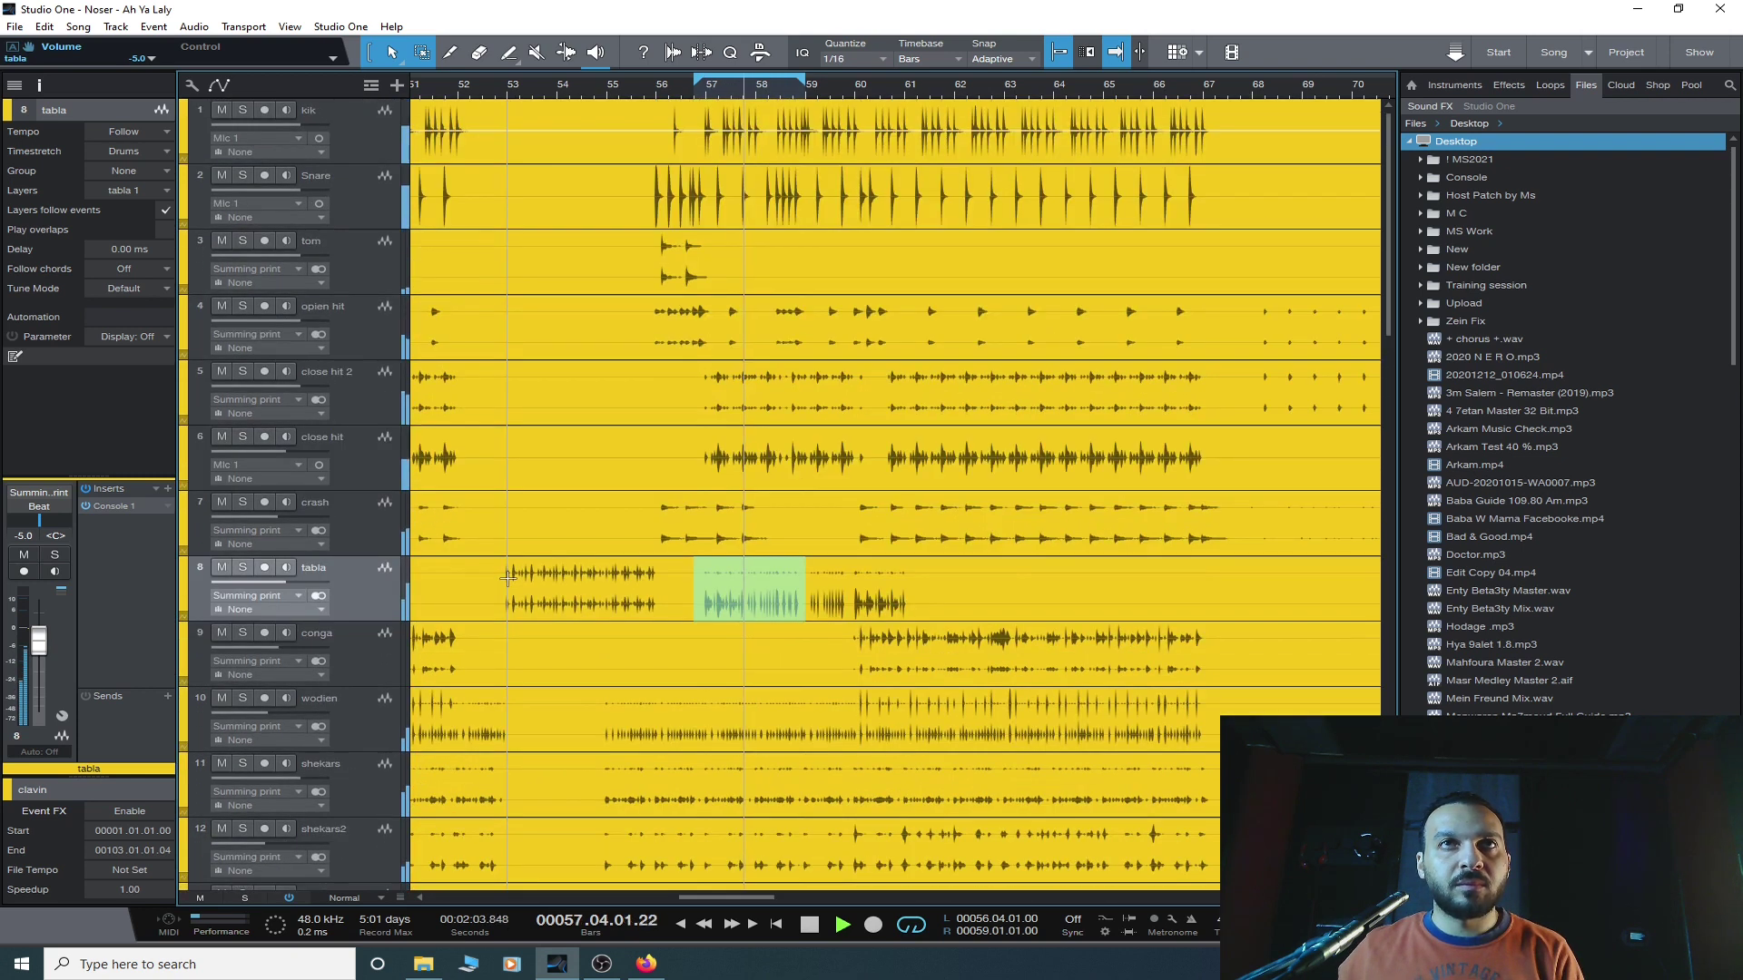
- Select the clavin passage from 59.04 to 67.02 and set the playback loop to that range
left_click(379, 190)
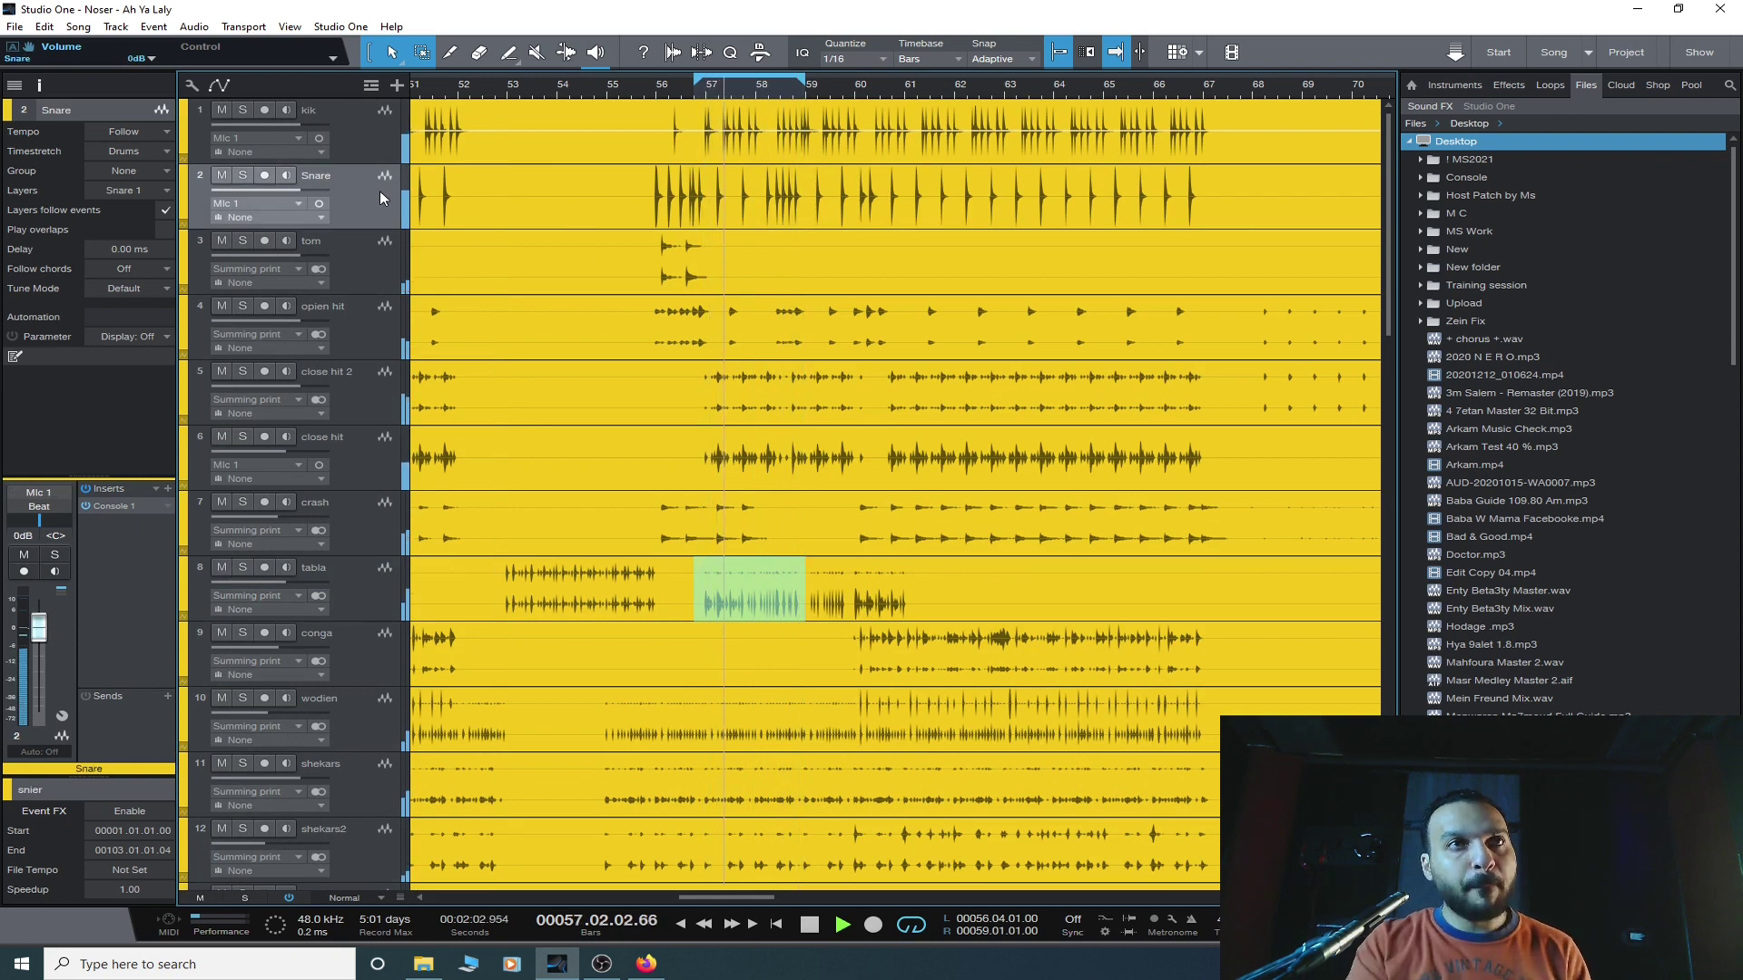
scroll(192, 280, "down", 7)
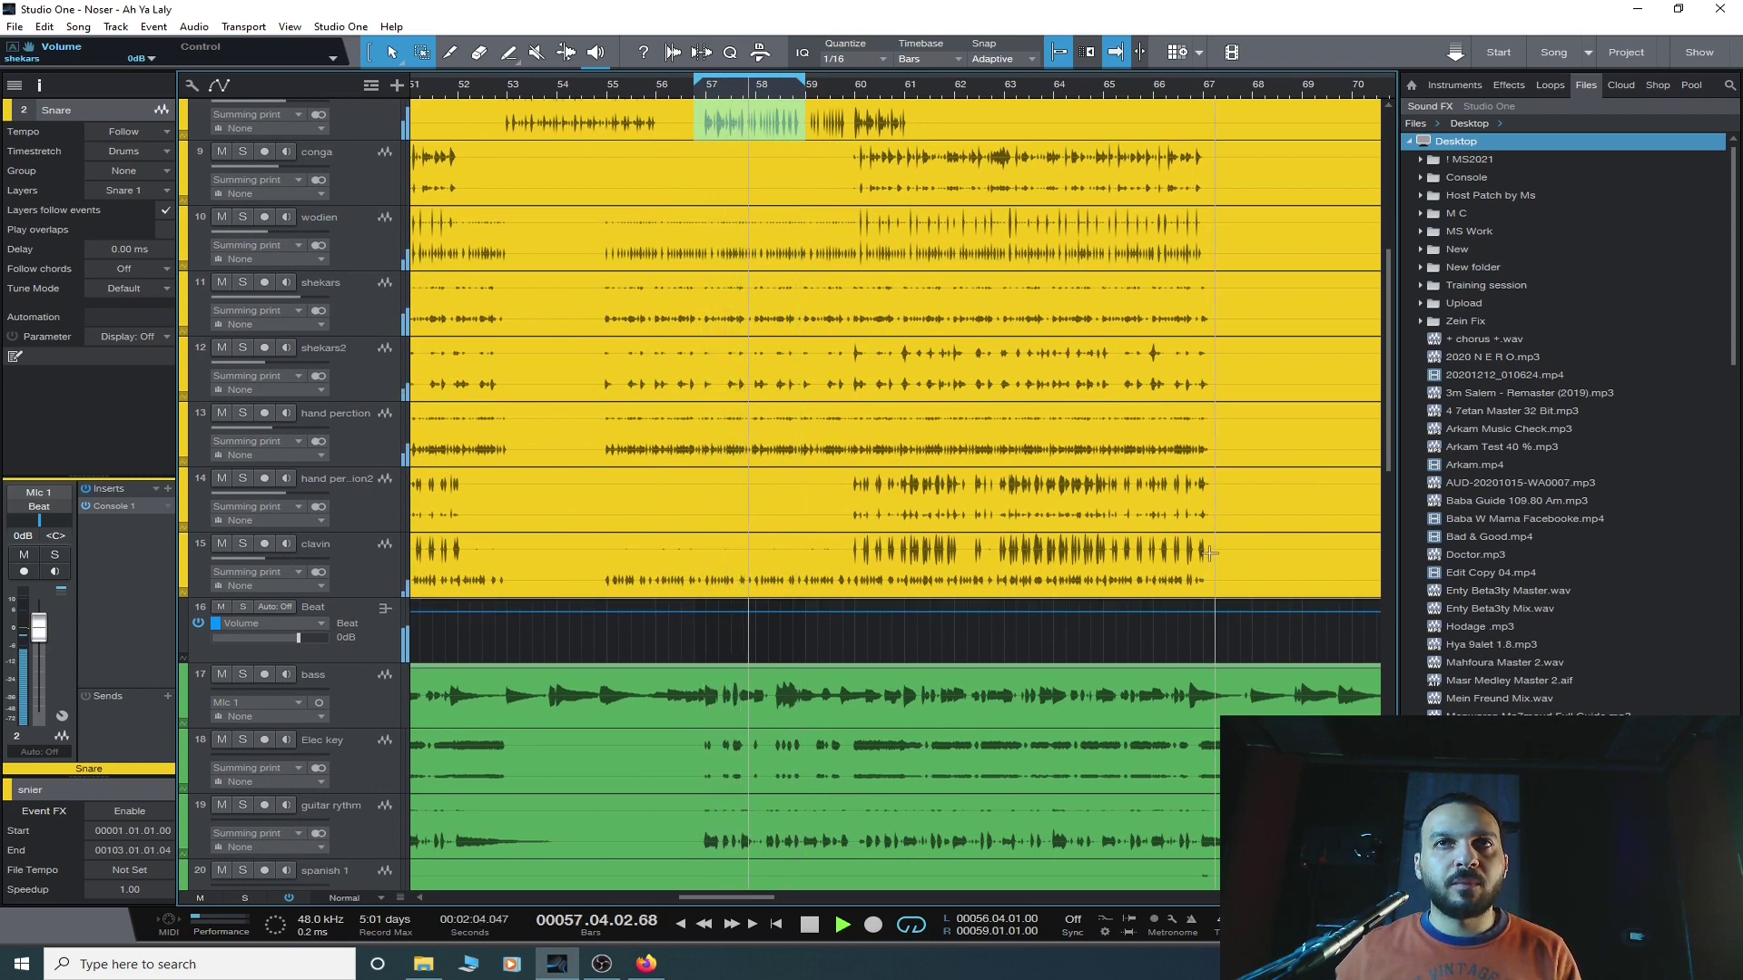
left_click_drag(1210, 553, 843, 564)
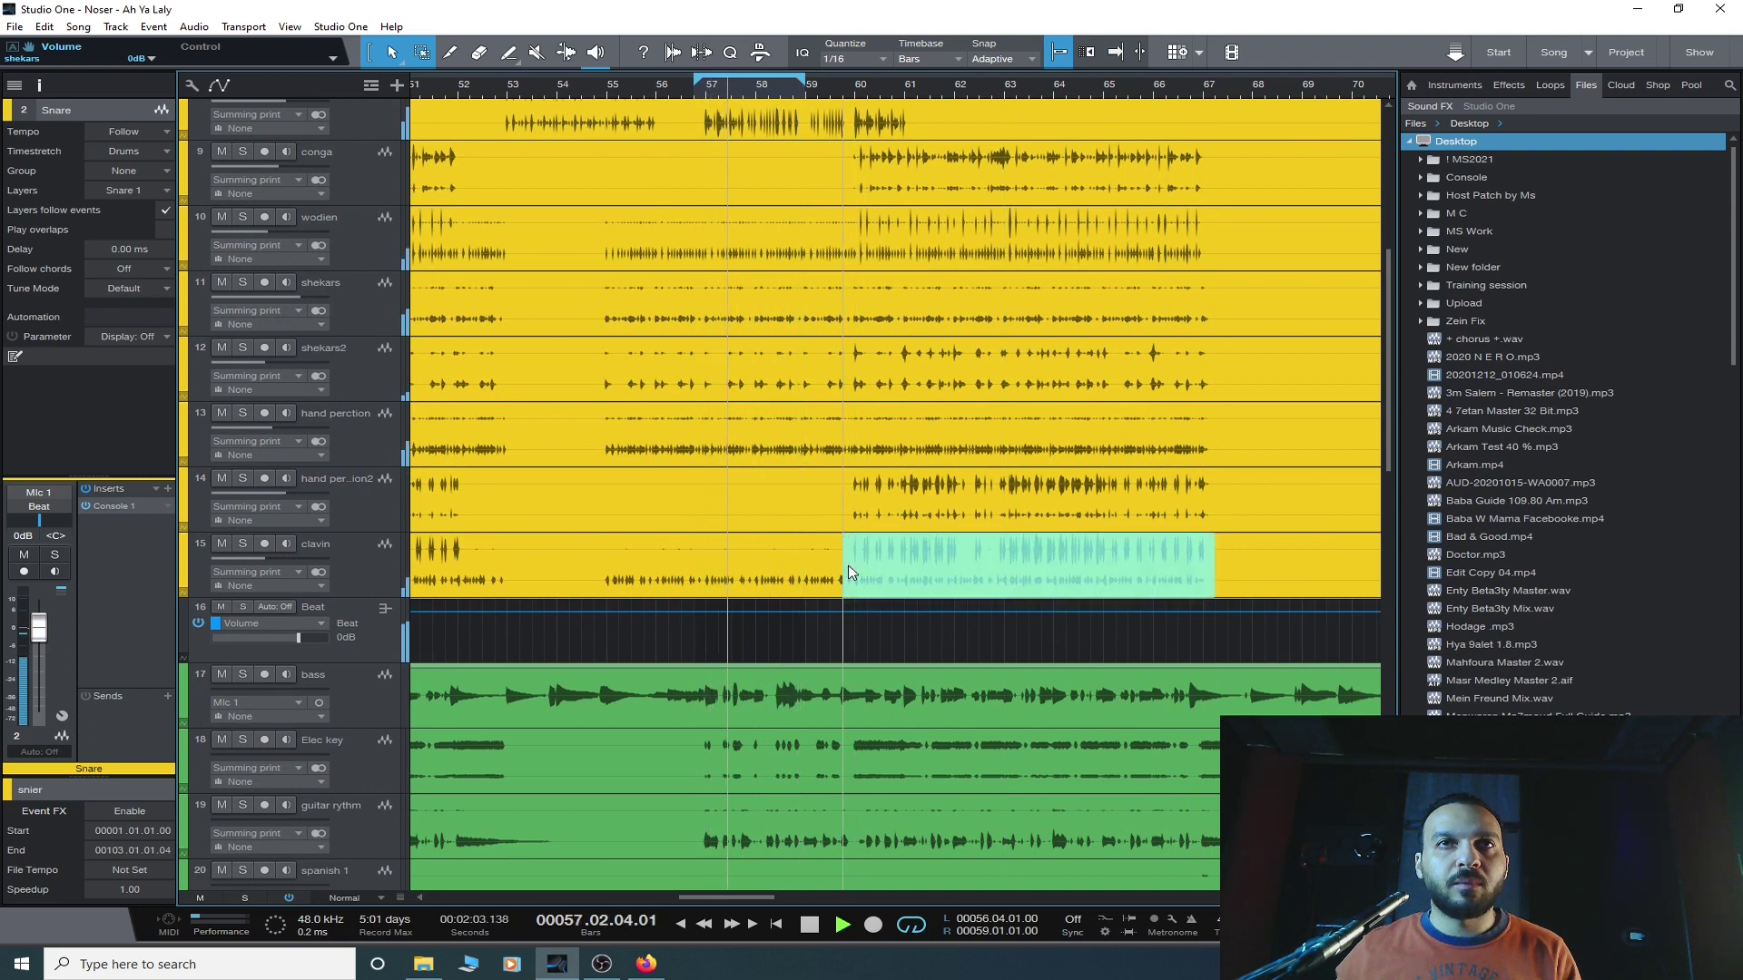
key("p")
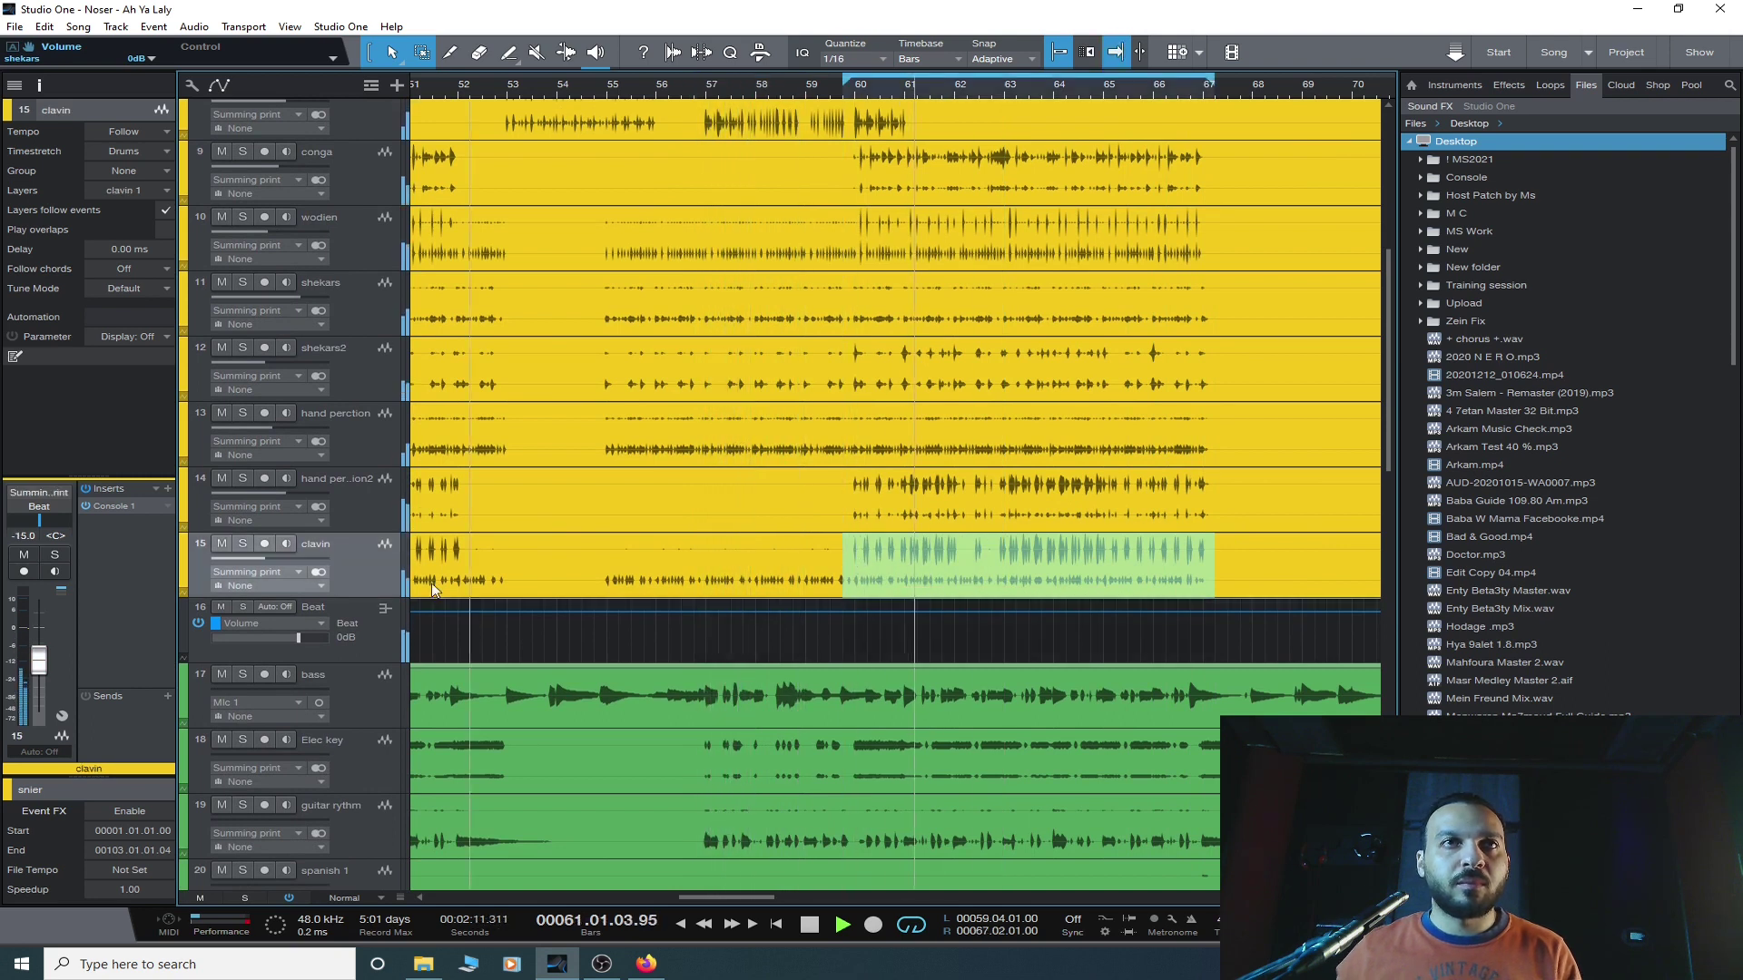
- Bring the bass track into the looped mix at +1.0 dB with centre pan
left_click(363, 700)
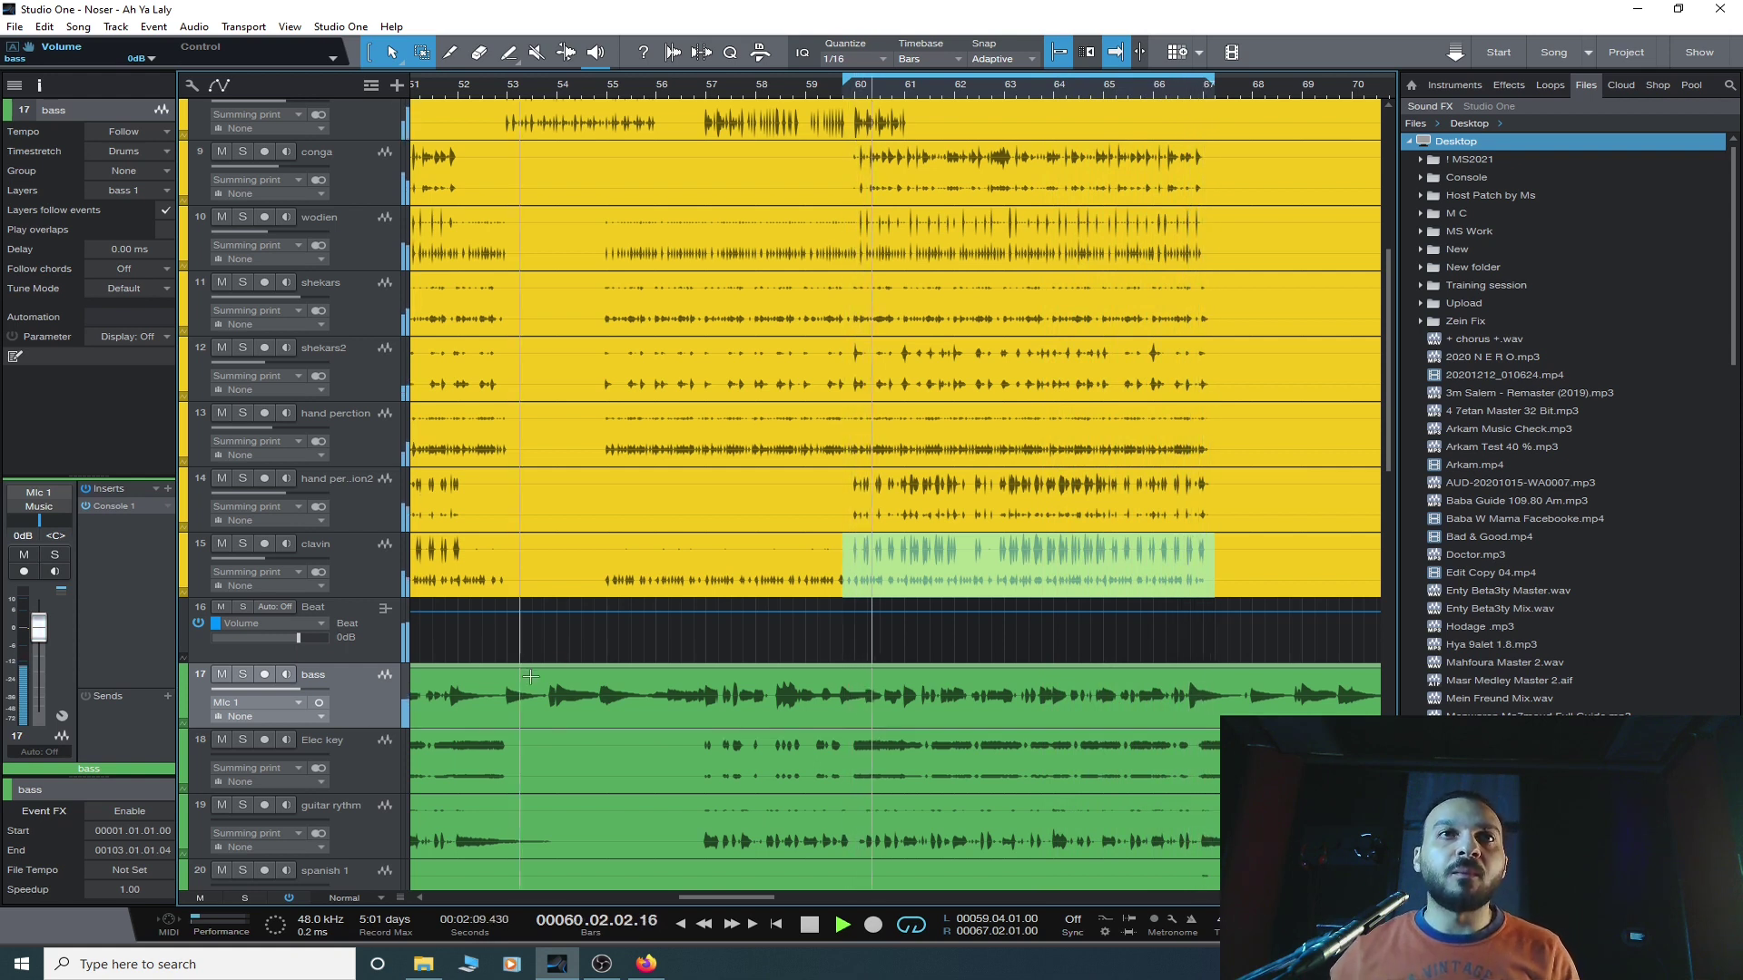
scroll(596, 519, "down", 4)
scroll(595, 519, "up", 10)
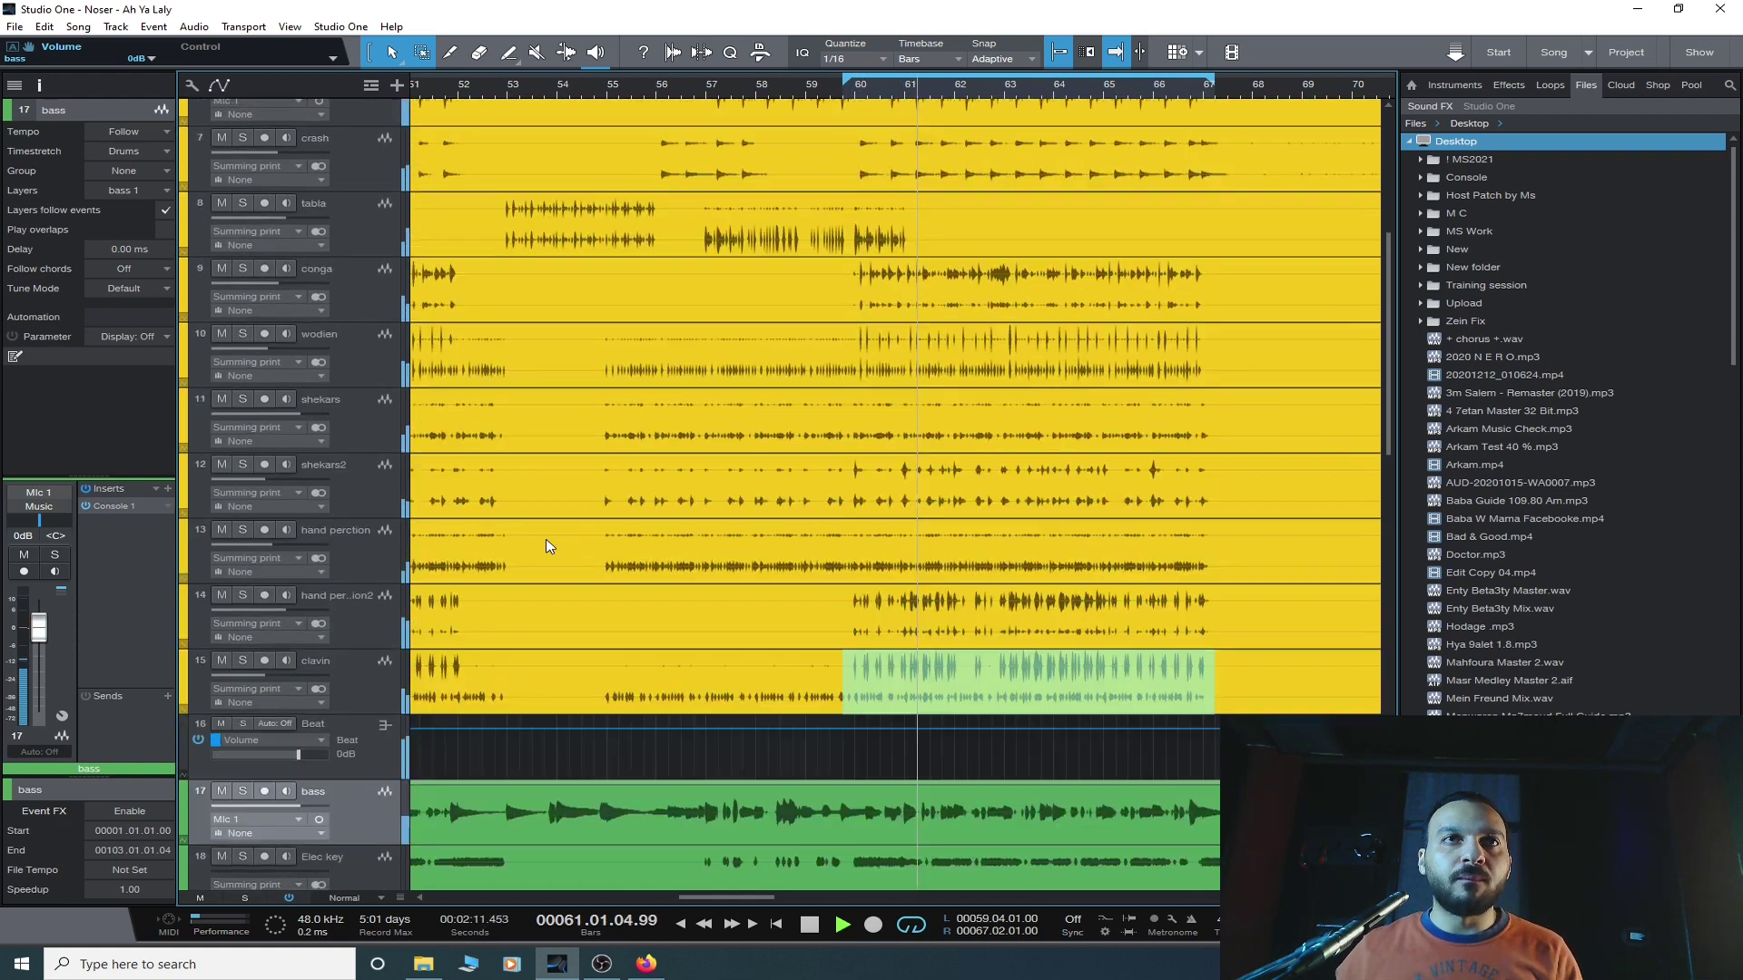
scroll(547, 546, "down", 10)
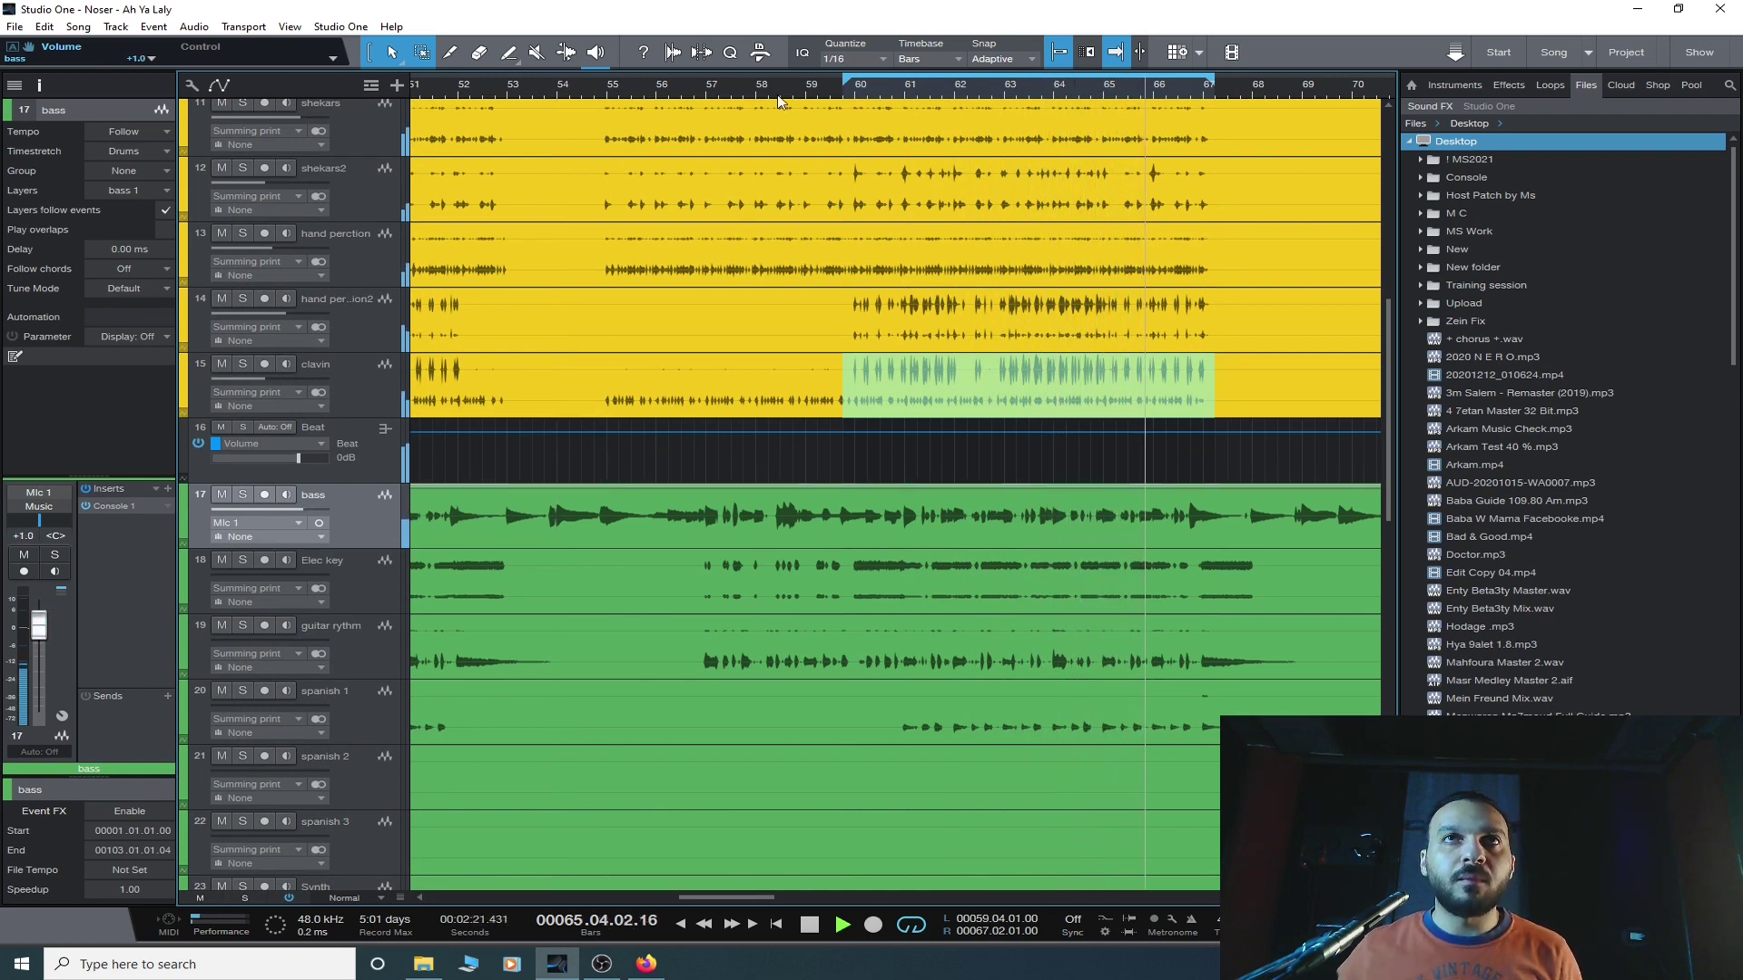
- Set Elec key to -5.0 dB panned left and guitar rythm to about -6.3 dB panned right
key("shift+f")
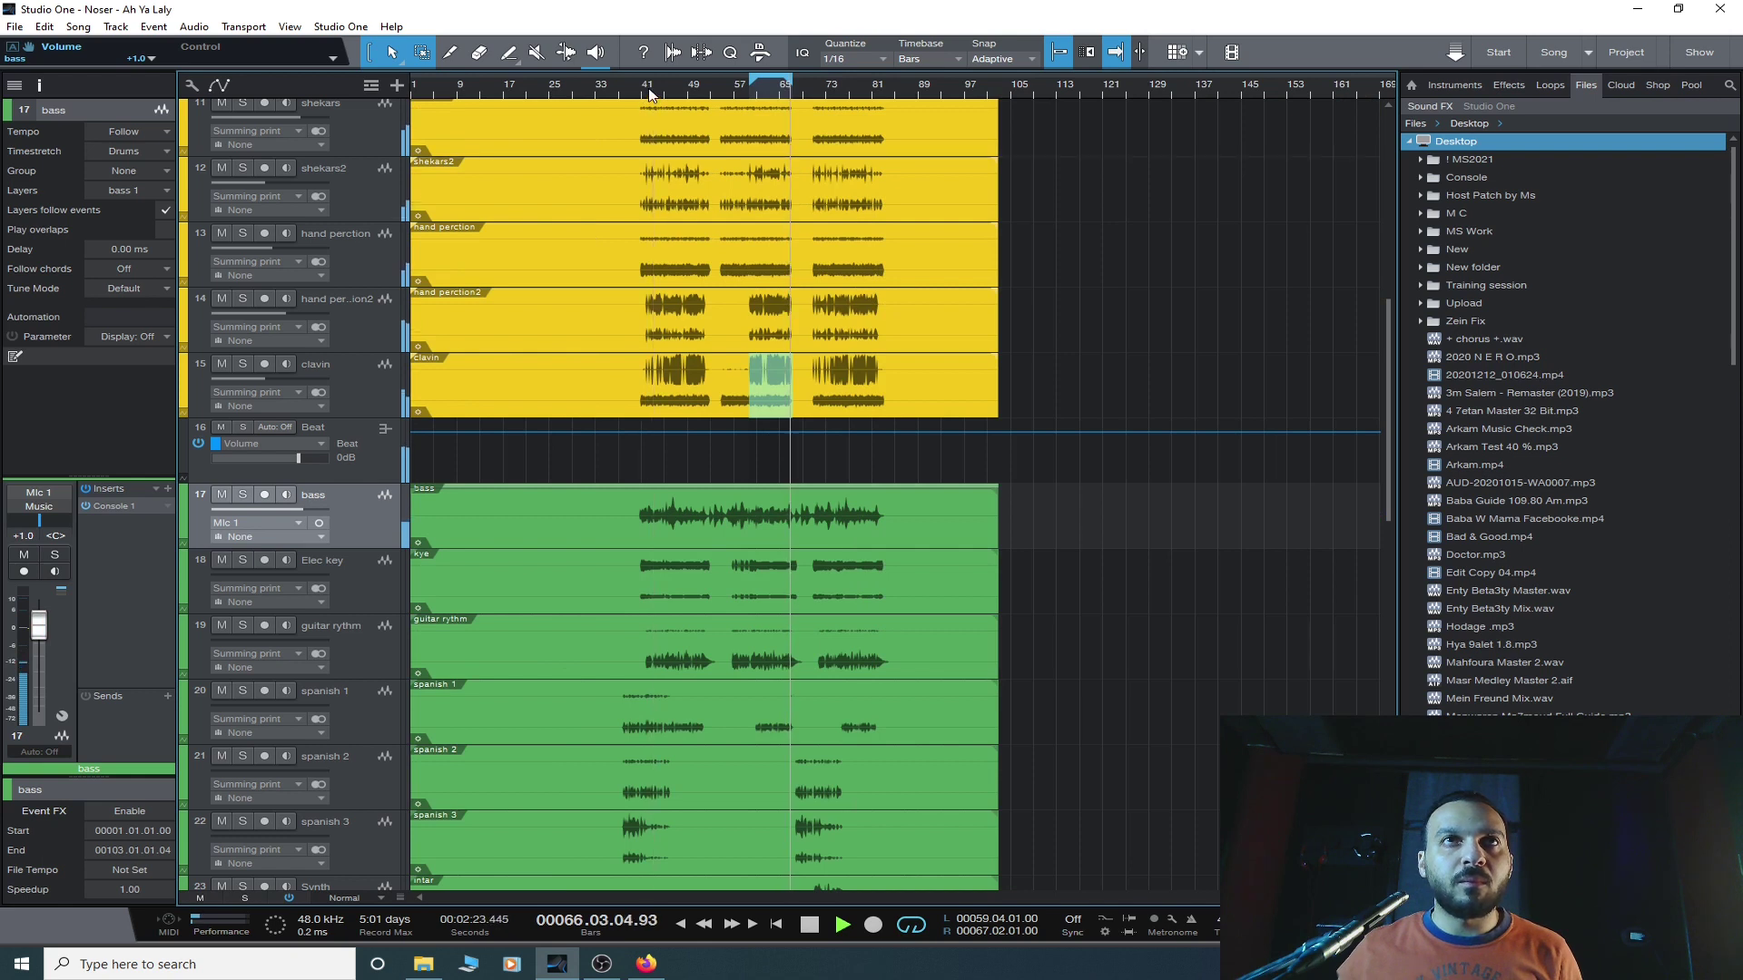
left_click(339, 595)
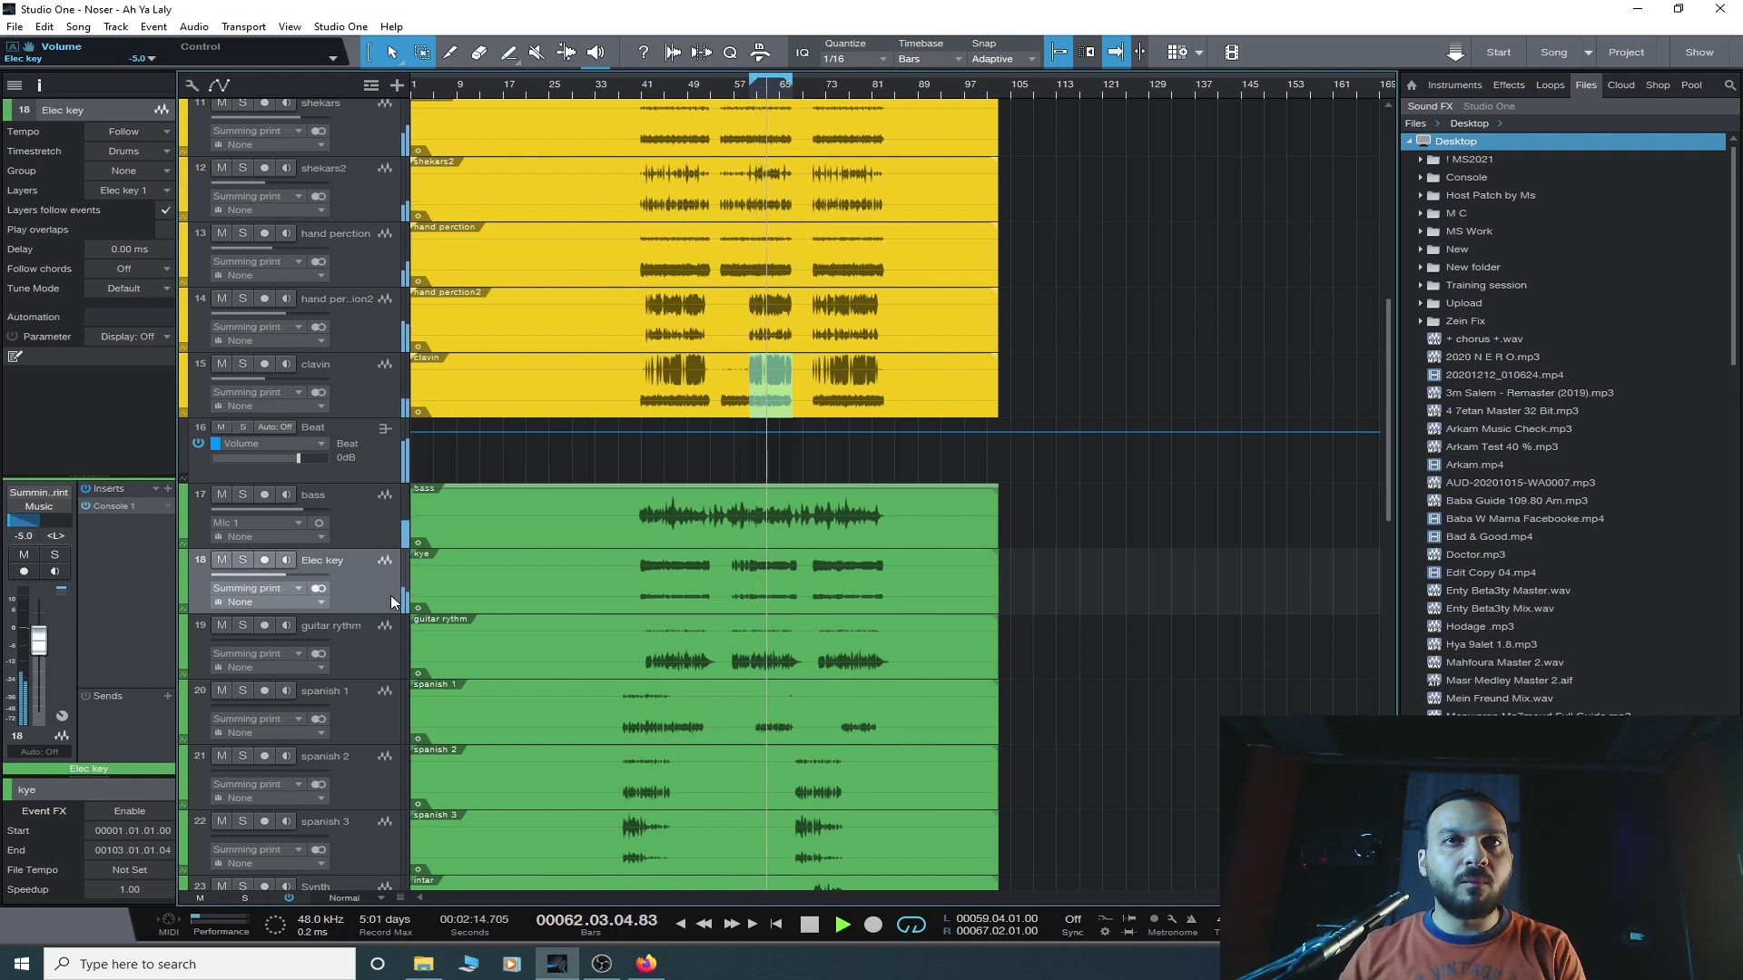
left_click(372, 650)
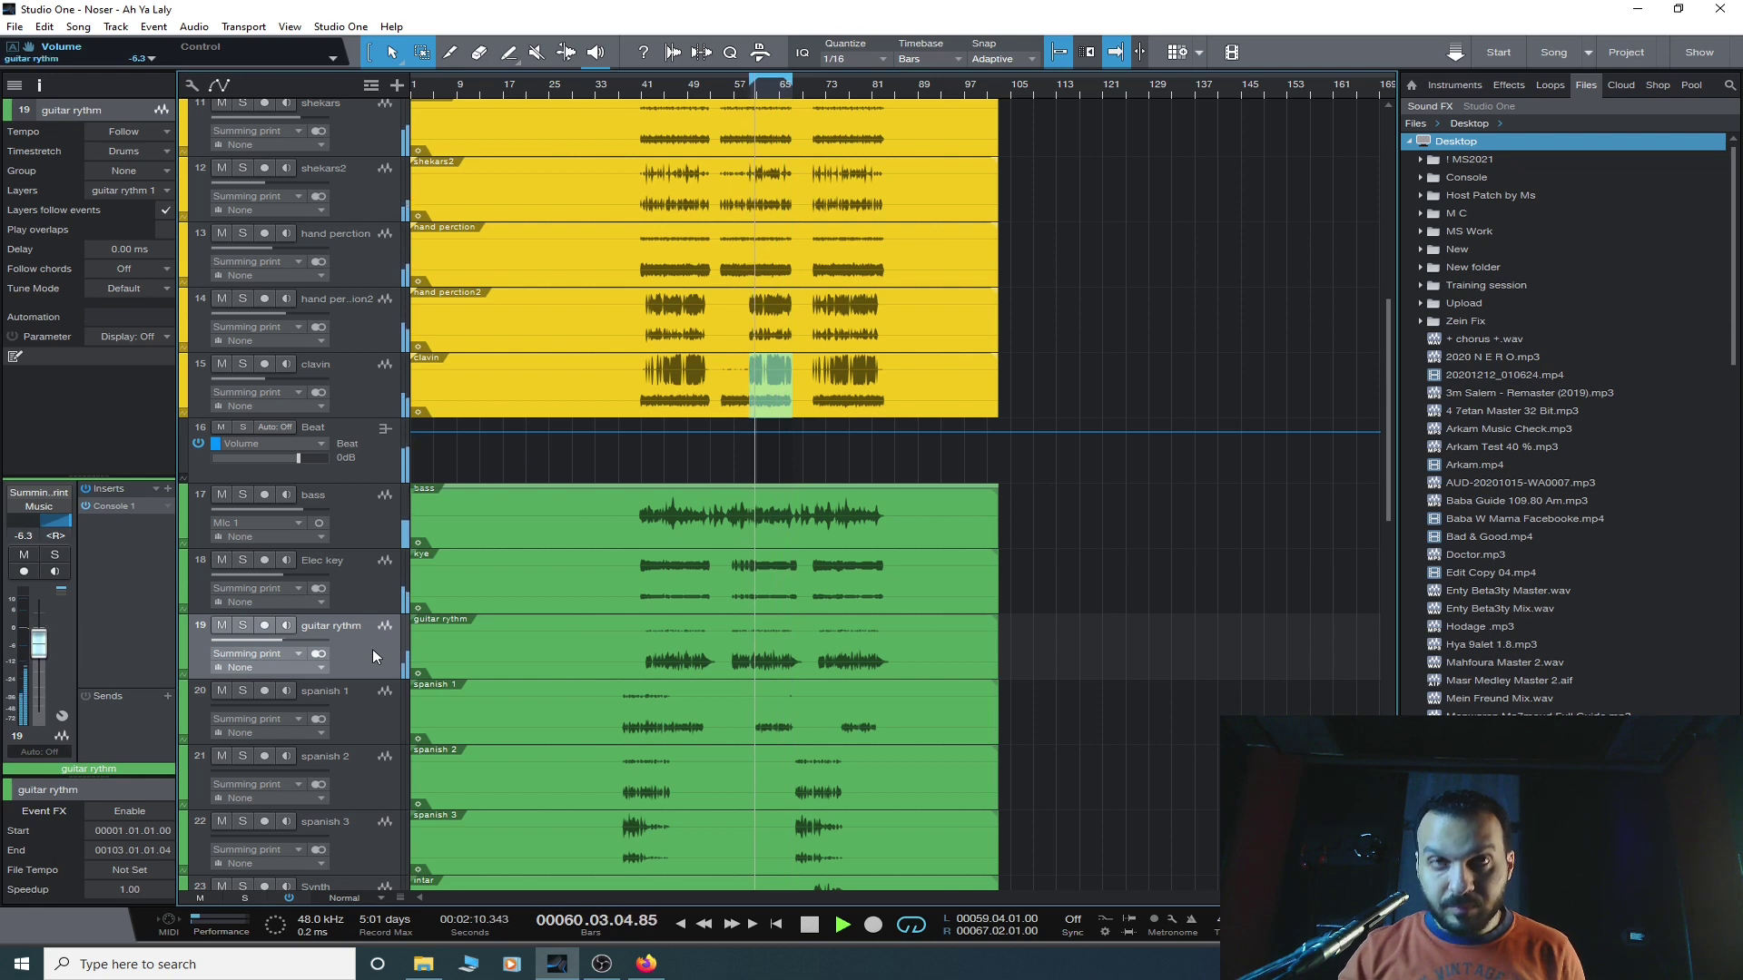
- Mute close hit briefly to compare the mix without it, and lower the track to -8.0 dB
scroll(630, 492, "up", 10)
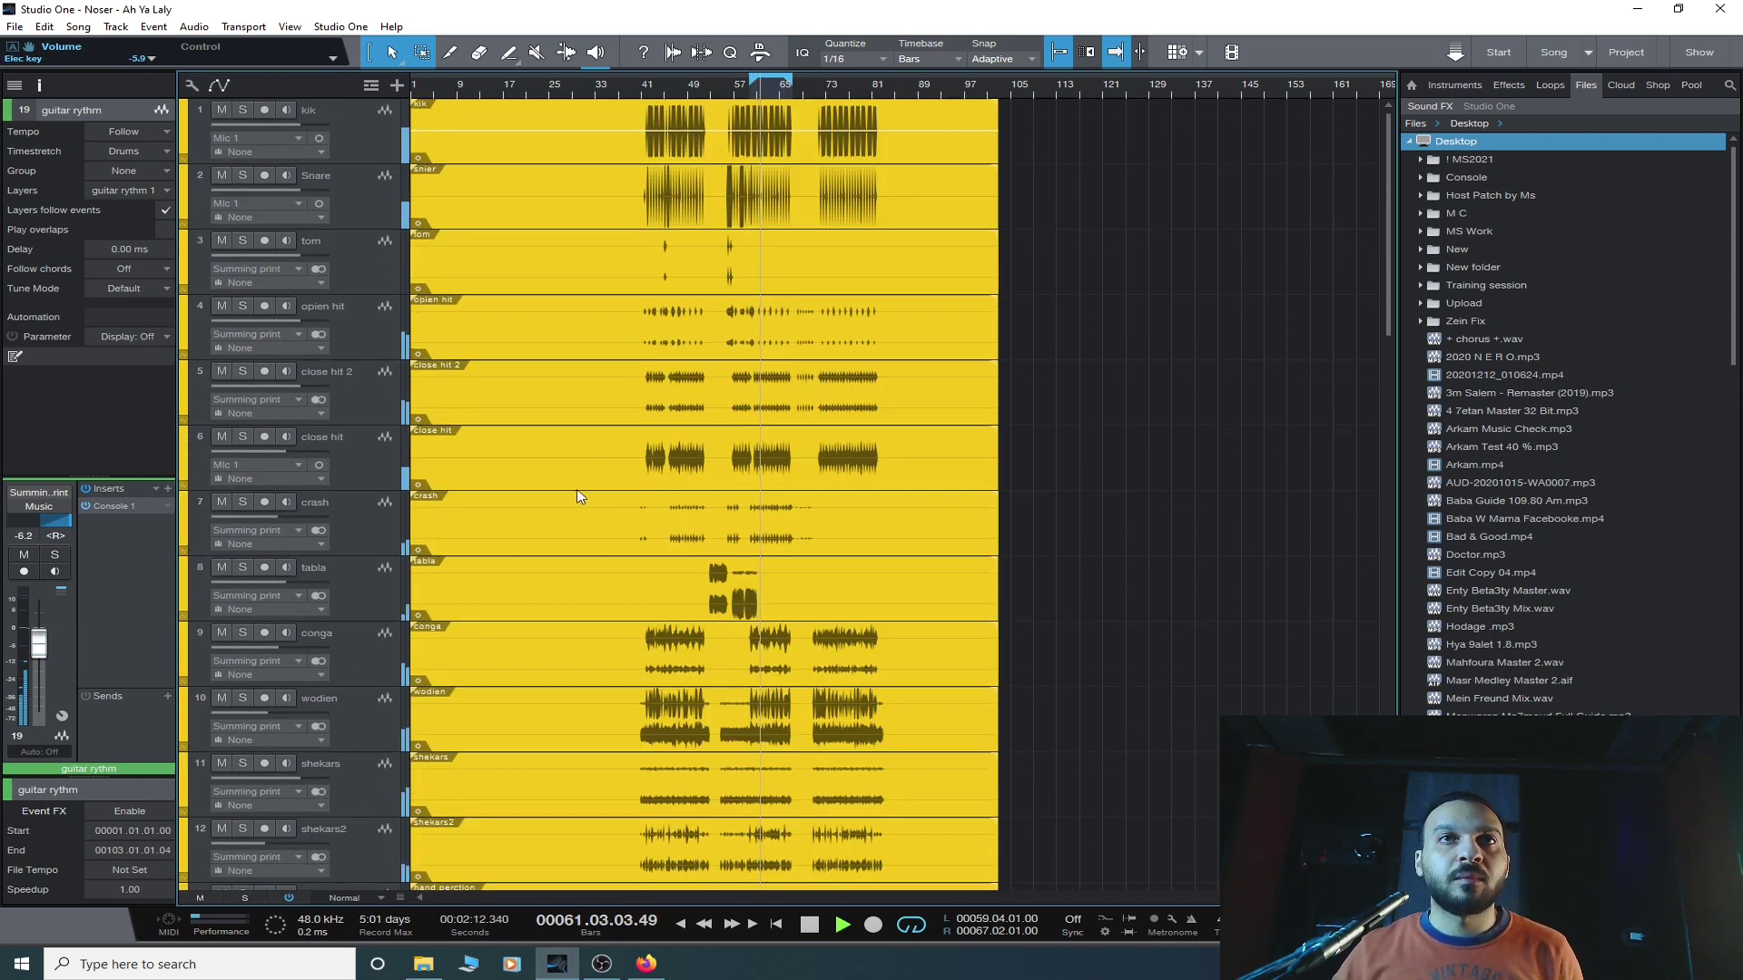
left_click(349, 451)
left_click(221, 437)
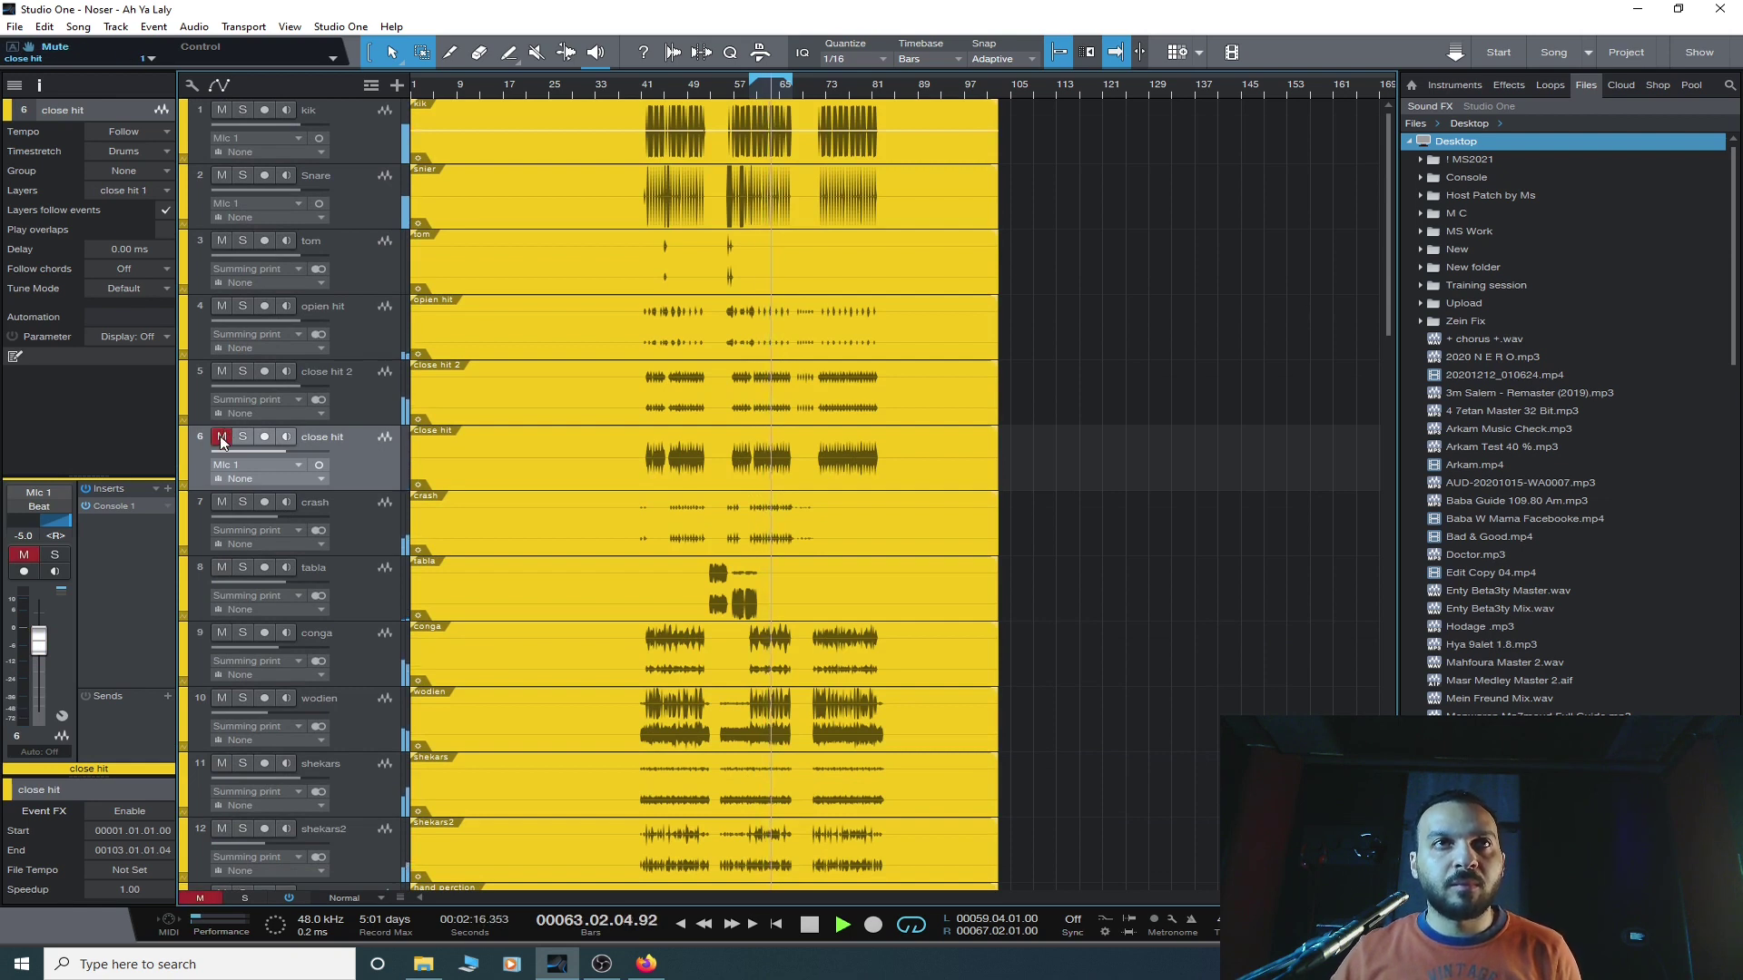
left_click(221, 439)
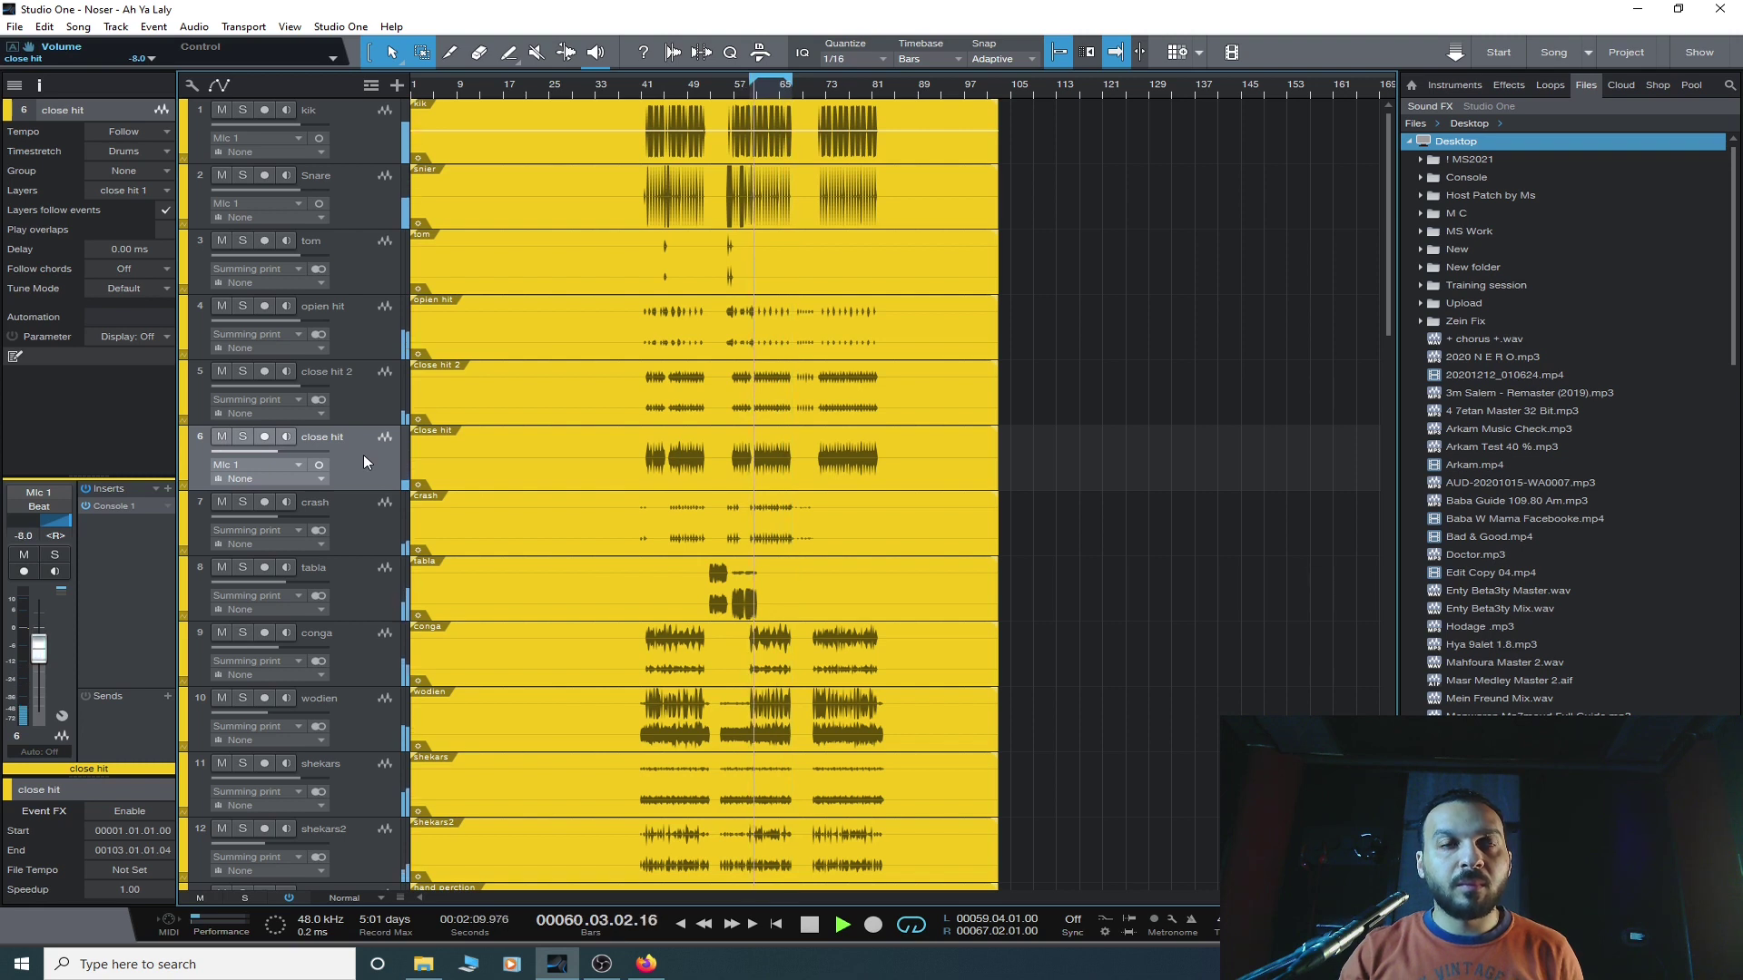
- Raise the Elec key track to -3.0 dB, and compare it with the guitar rythm track
scroll(376, 452, "down", 10)
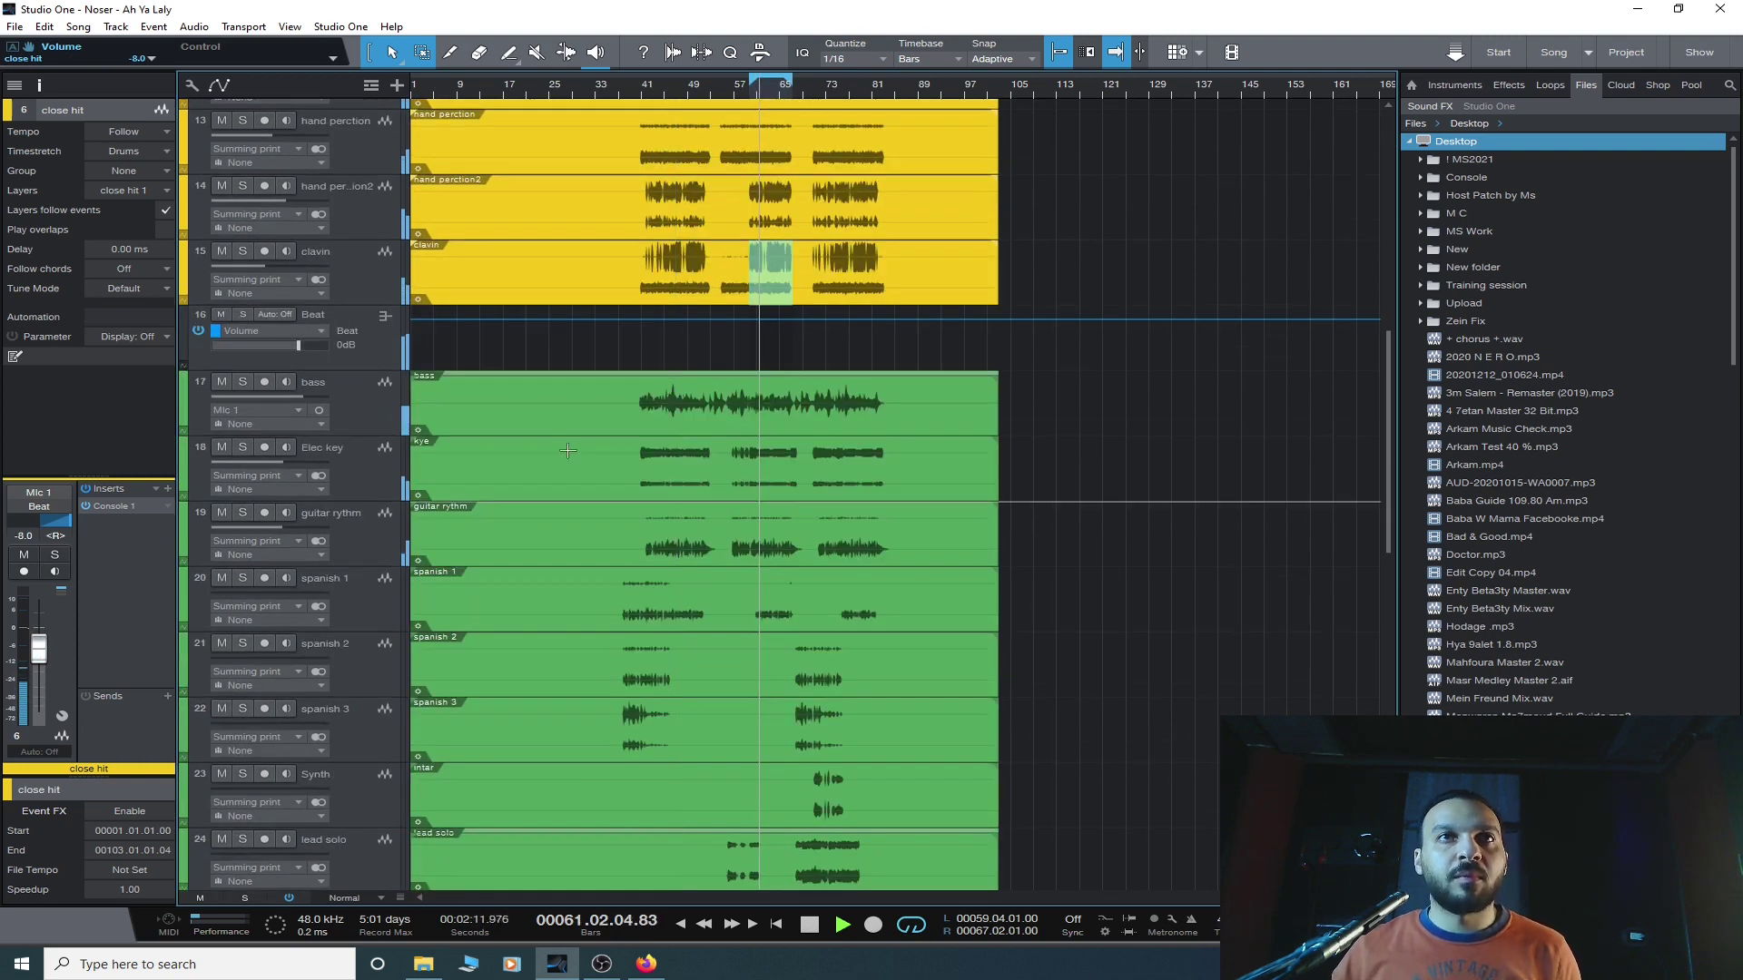
left_click(367, 491)
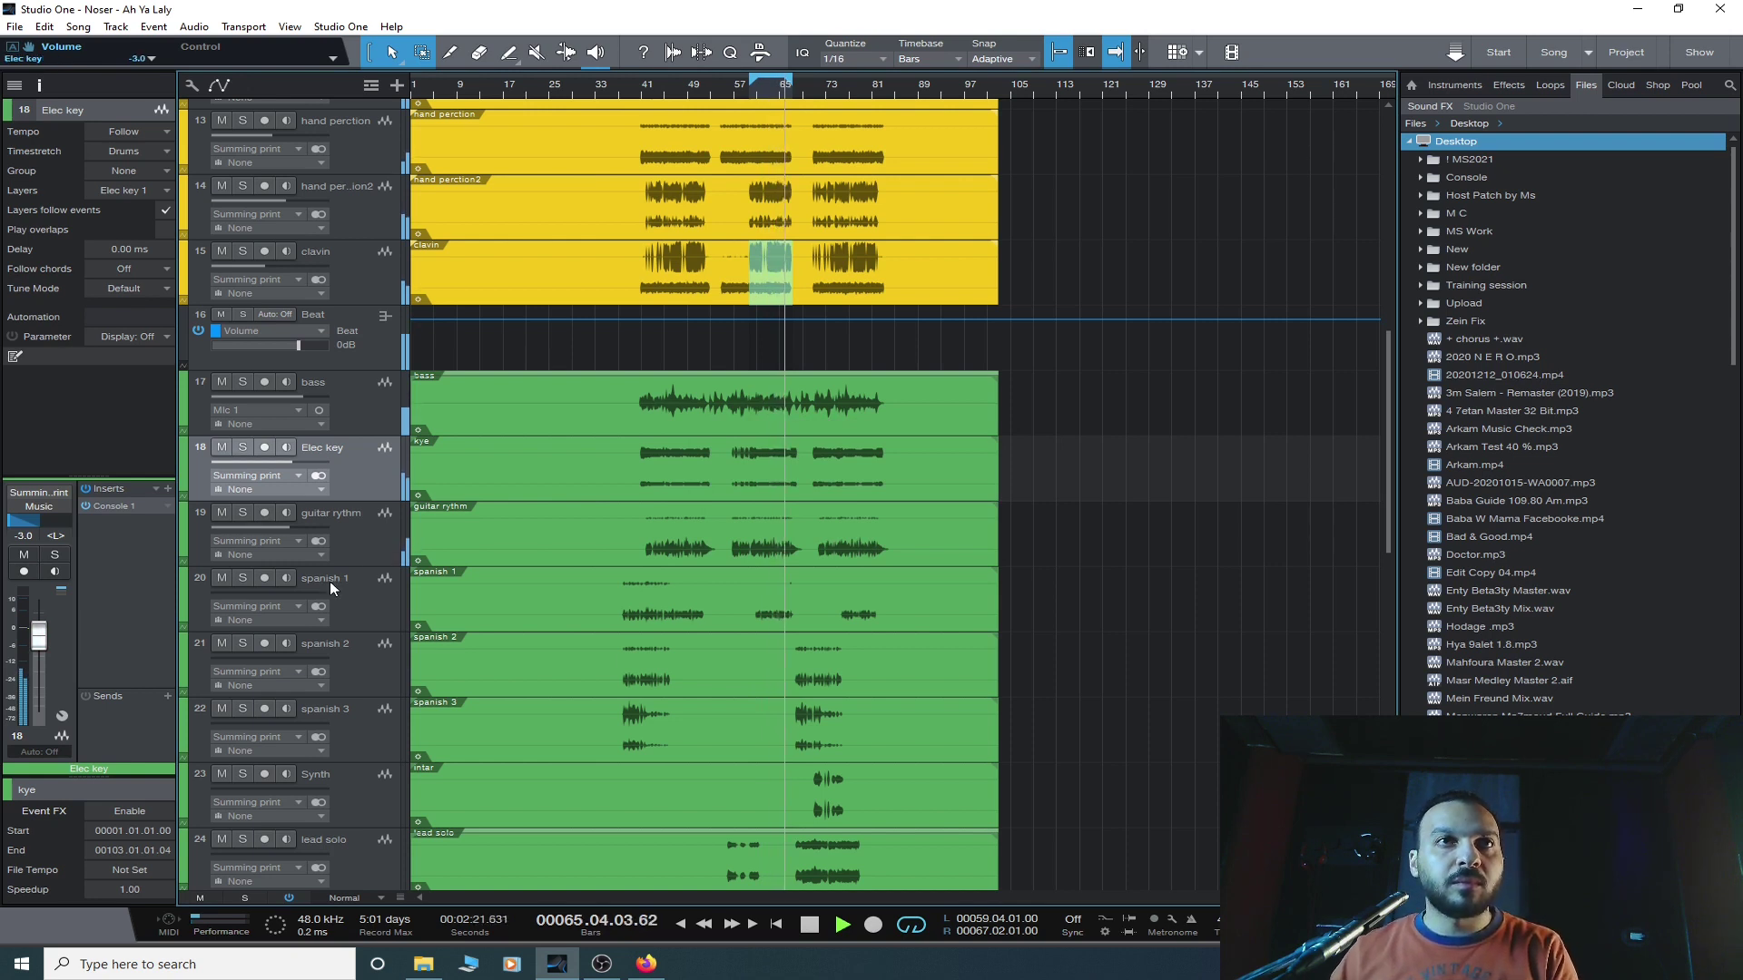
left_click(377, 542)
- Set spanish 1 to 0 dB panned right and spanish 2 to 0 dB panned left, replaying the passage where the Spanish parts enter
left_click(371, 619)
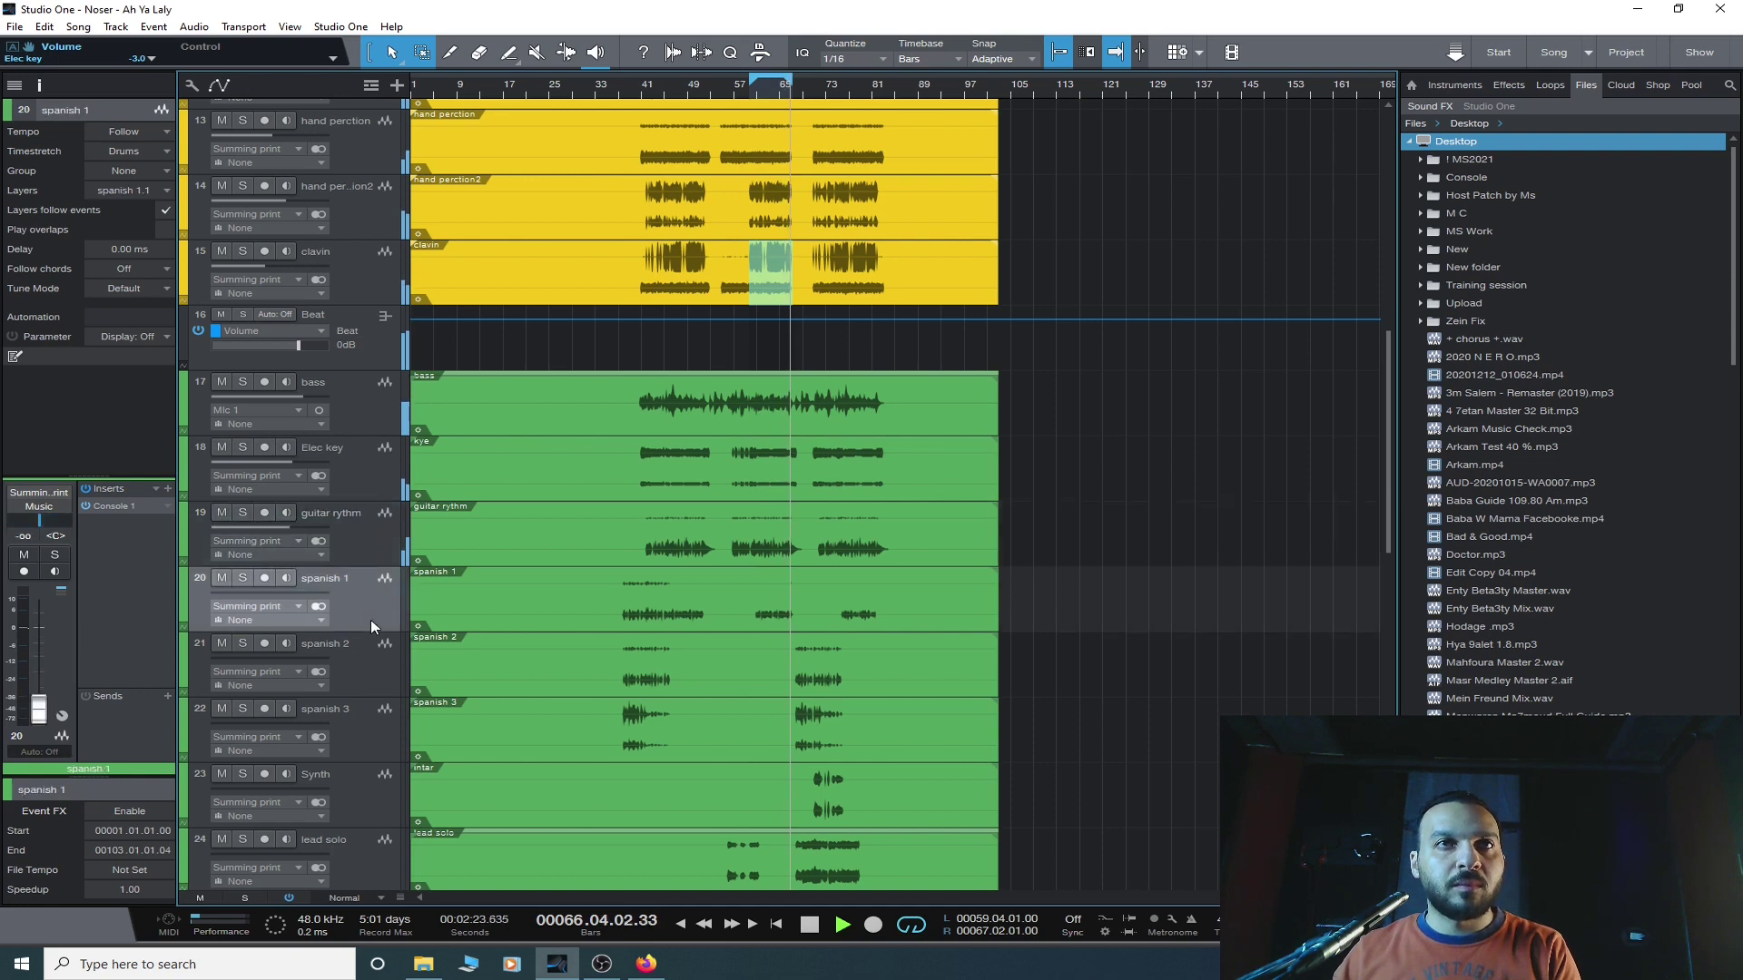
left_click(629, 94)
left_click(620, 94)
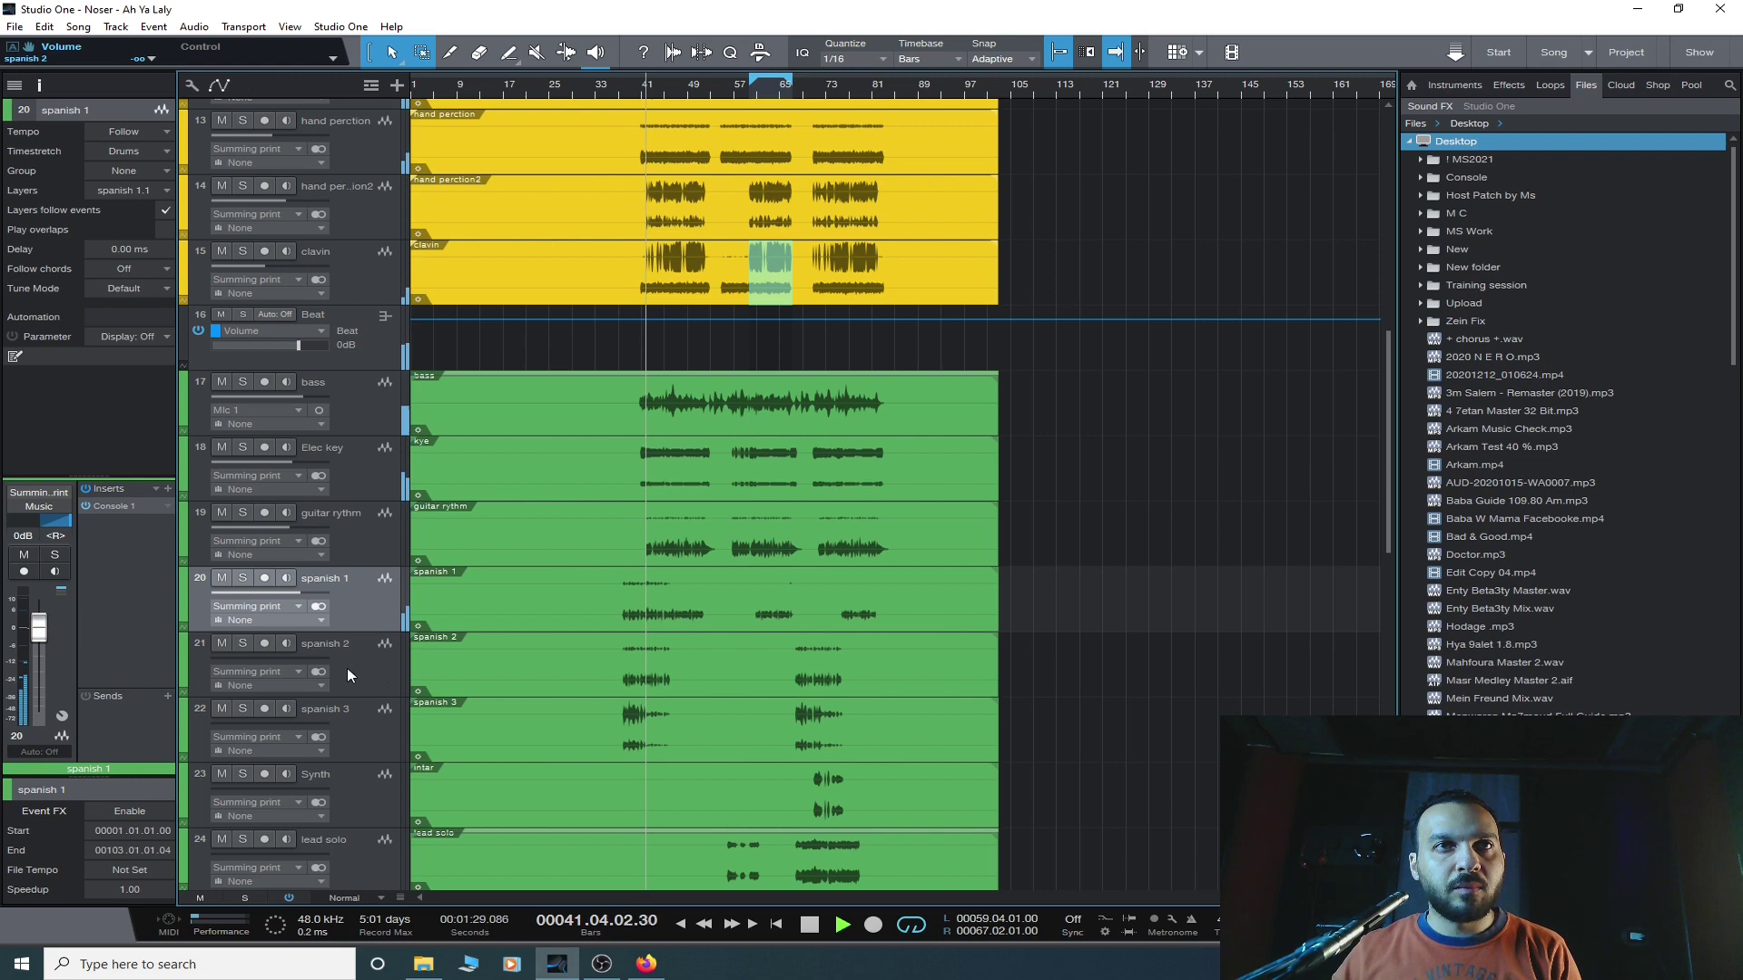
left_click(389, 666)
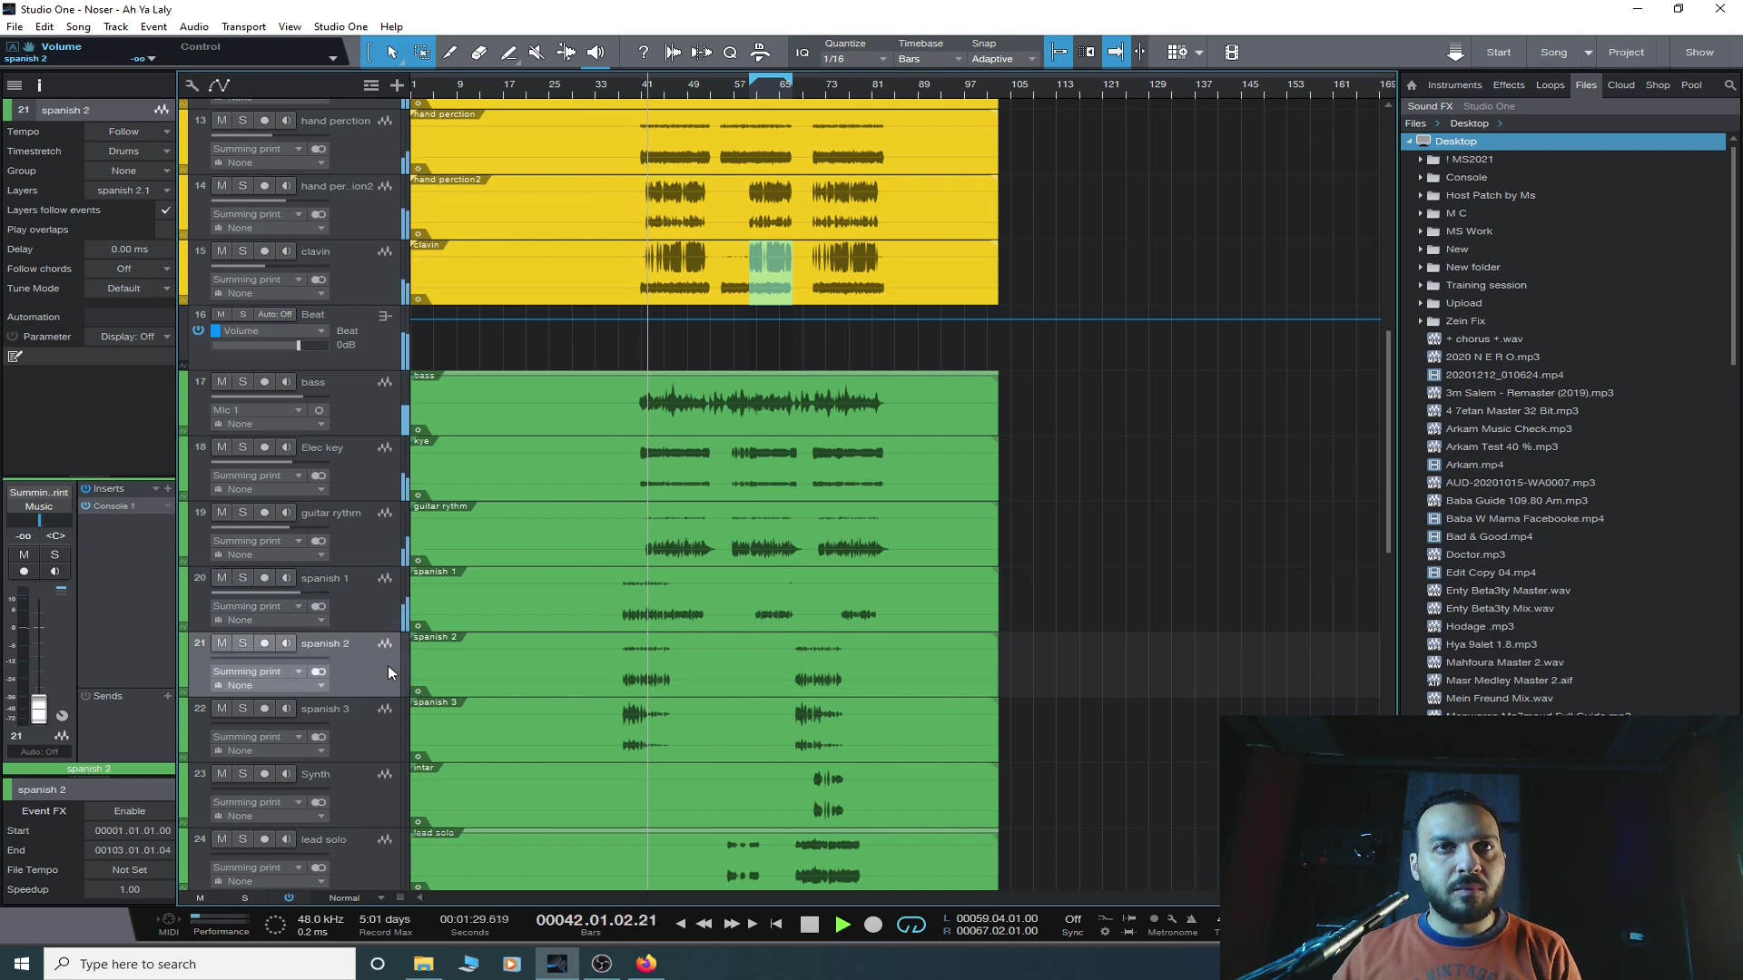
left_click(620, 92)
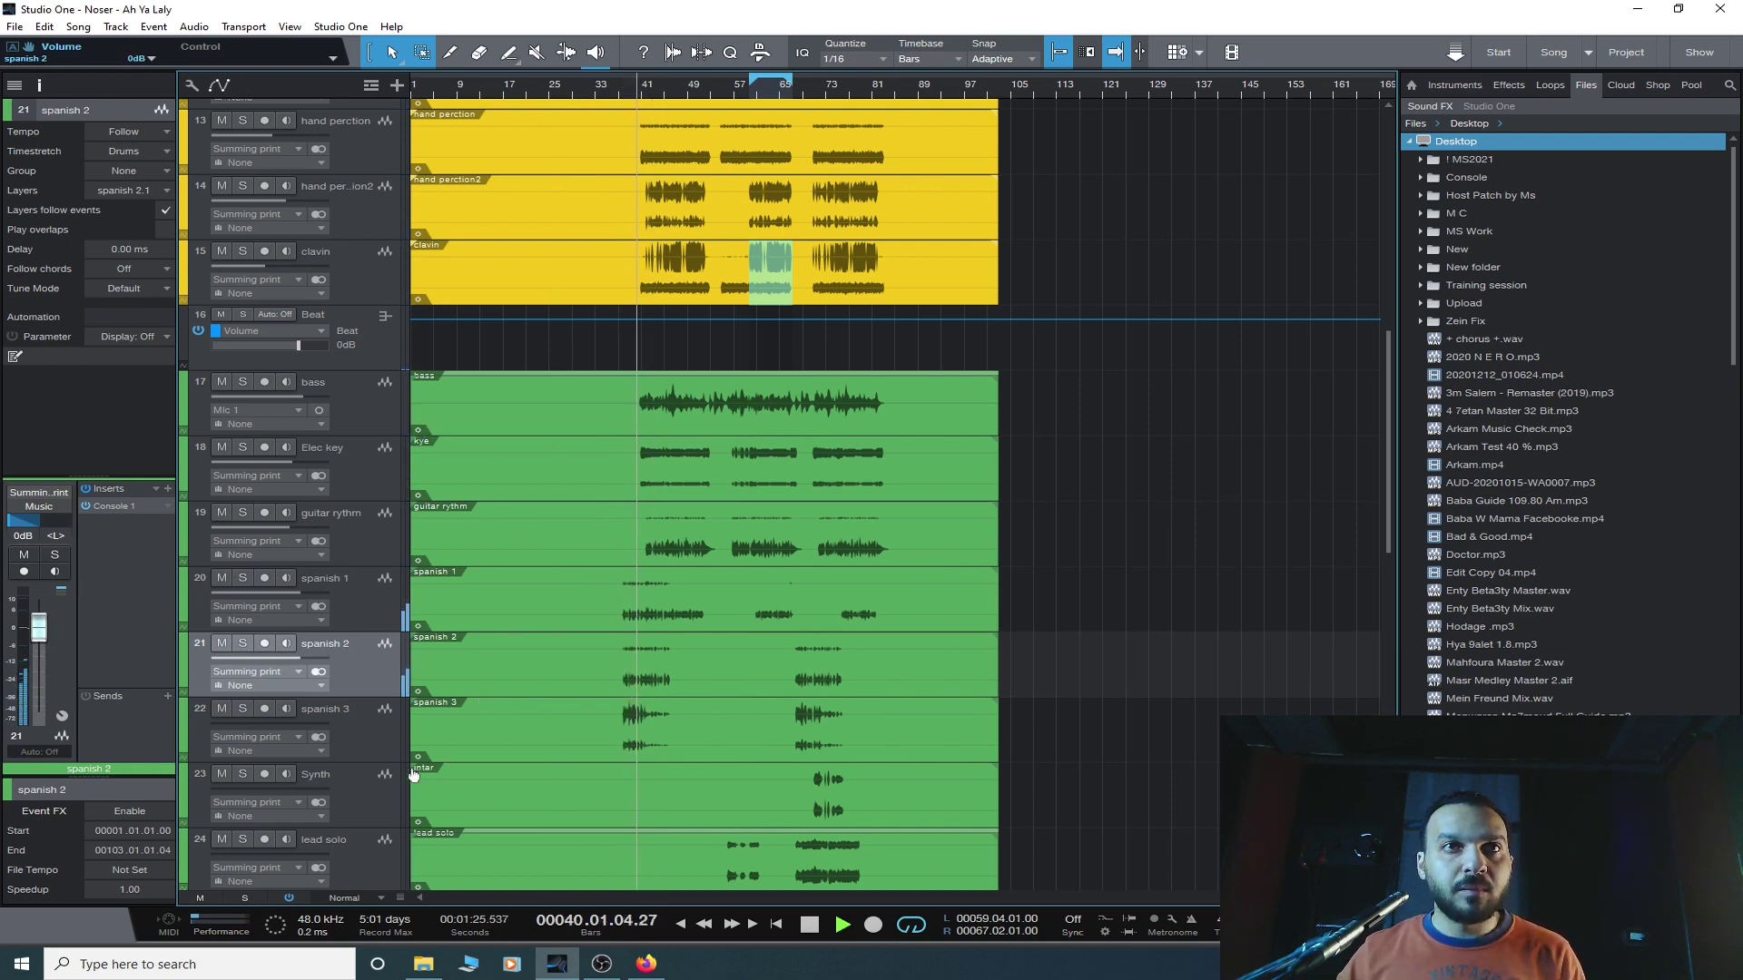
- Replay the start of the Spanish guitar passage and set spanish 3 to 0 dB with centre pan
left_click(384, 709)
left_click(633, 90)
left_click(627, 94)
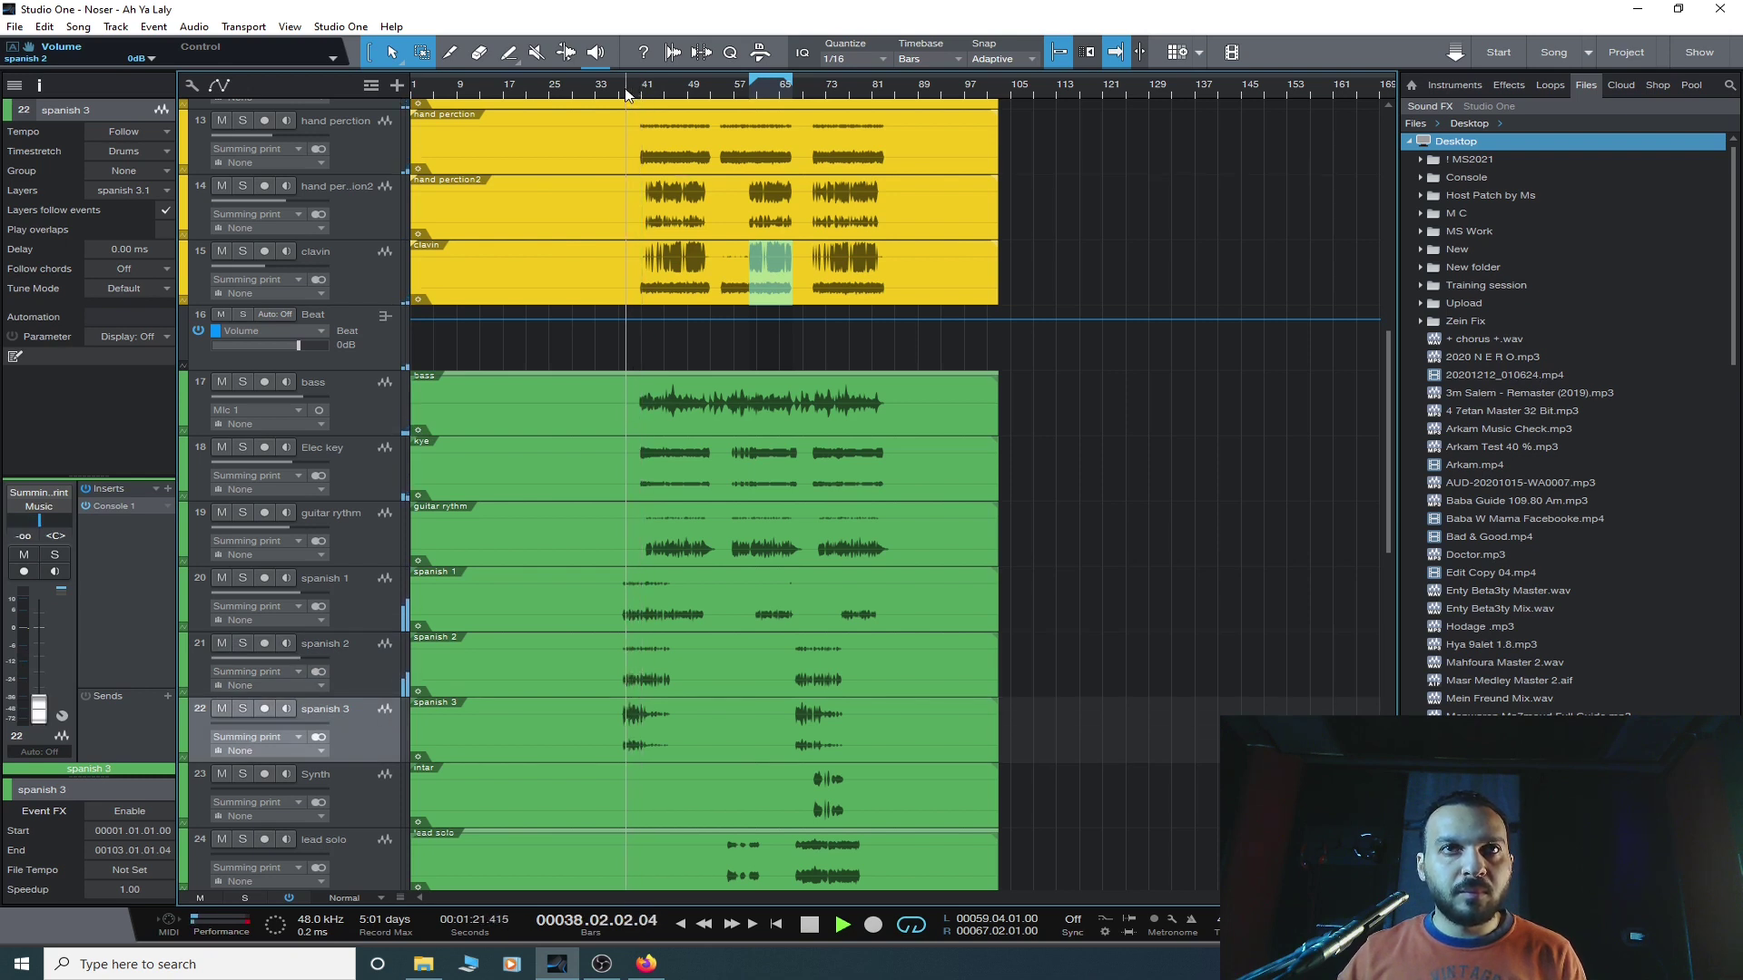
left_click(613, 94)
scroll(613, 95, "up", 5)
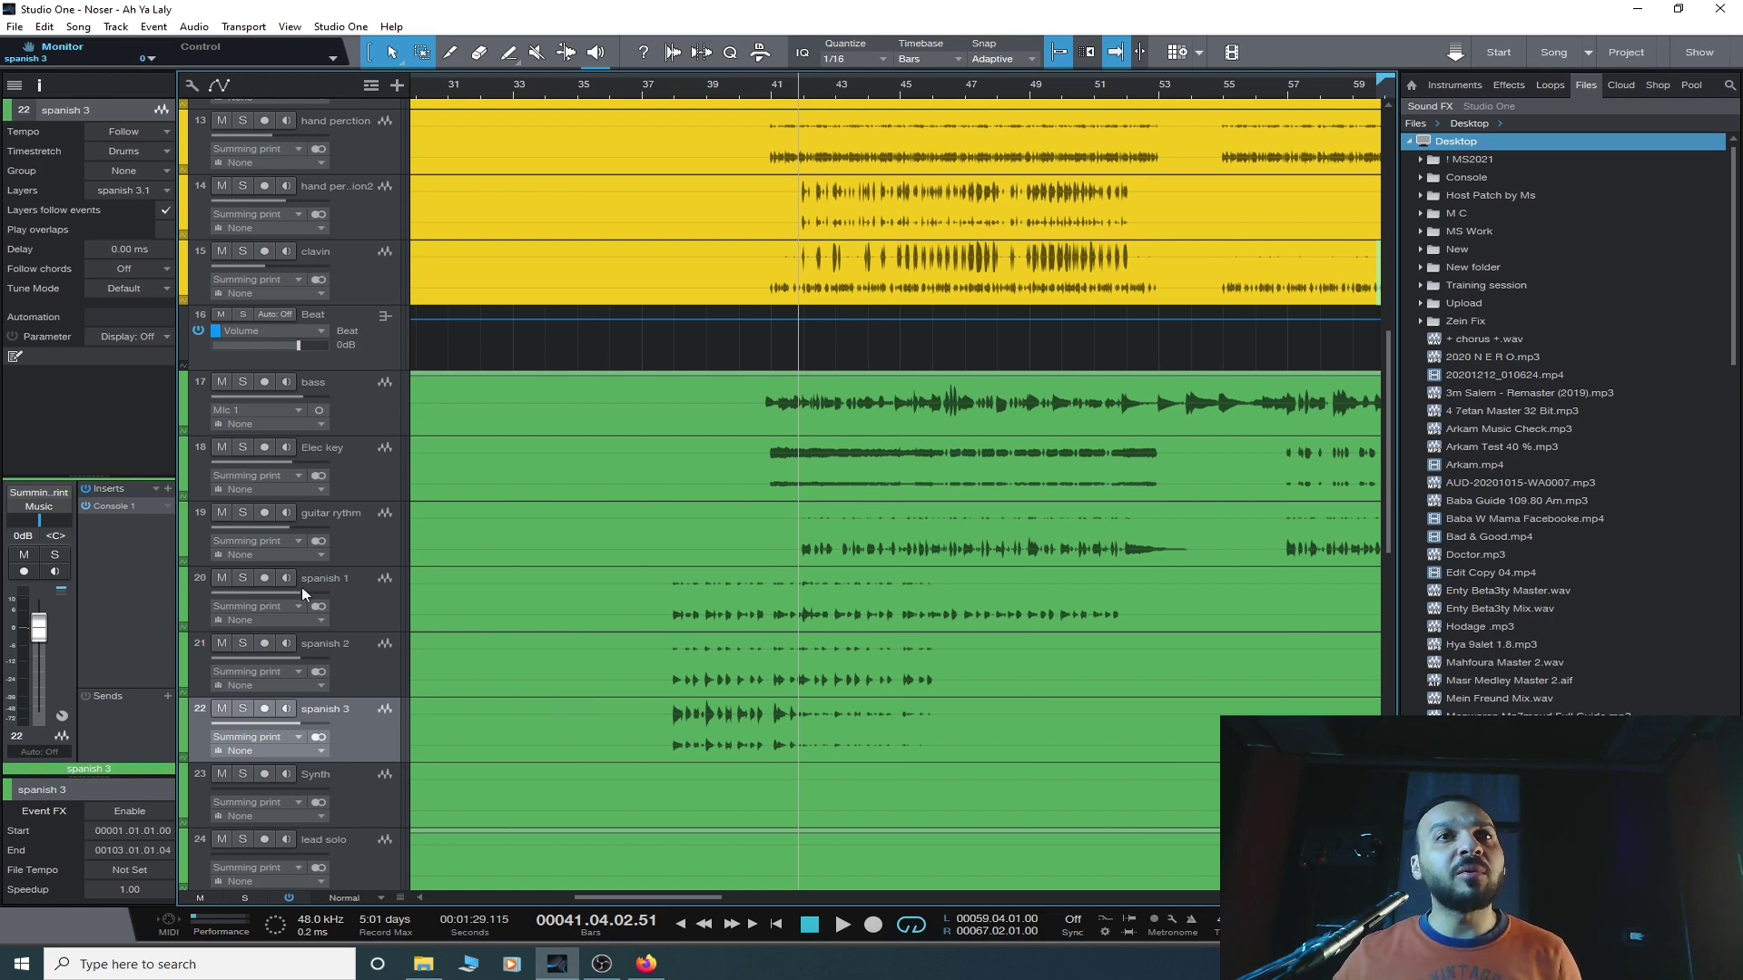
- Solo spanish 1, play it from about bar 38, and add spanish 2 to the solo
left_click(368, 579)
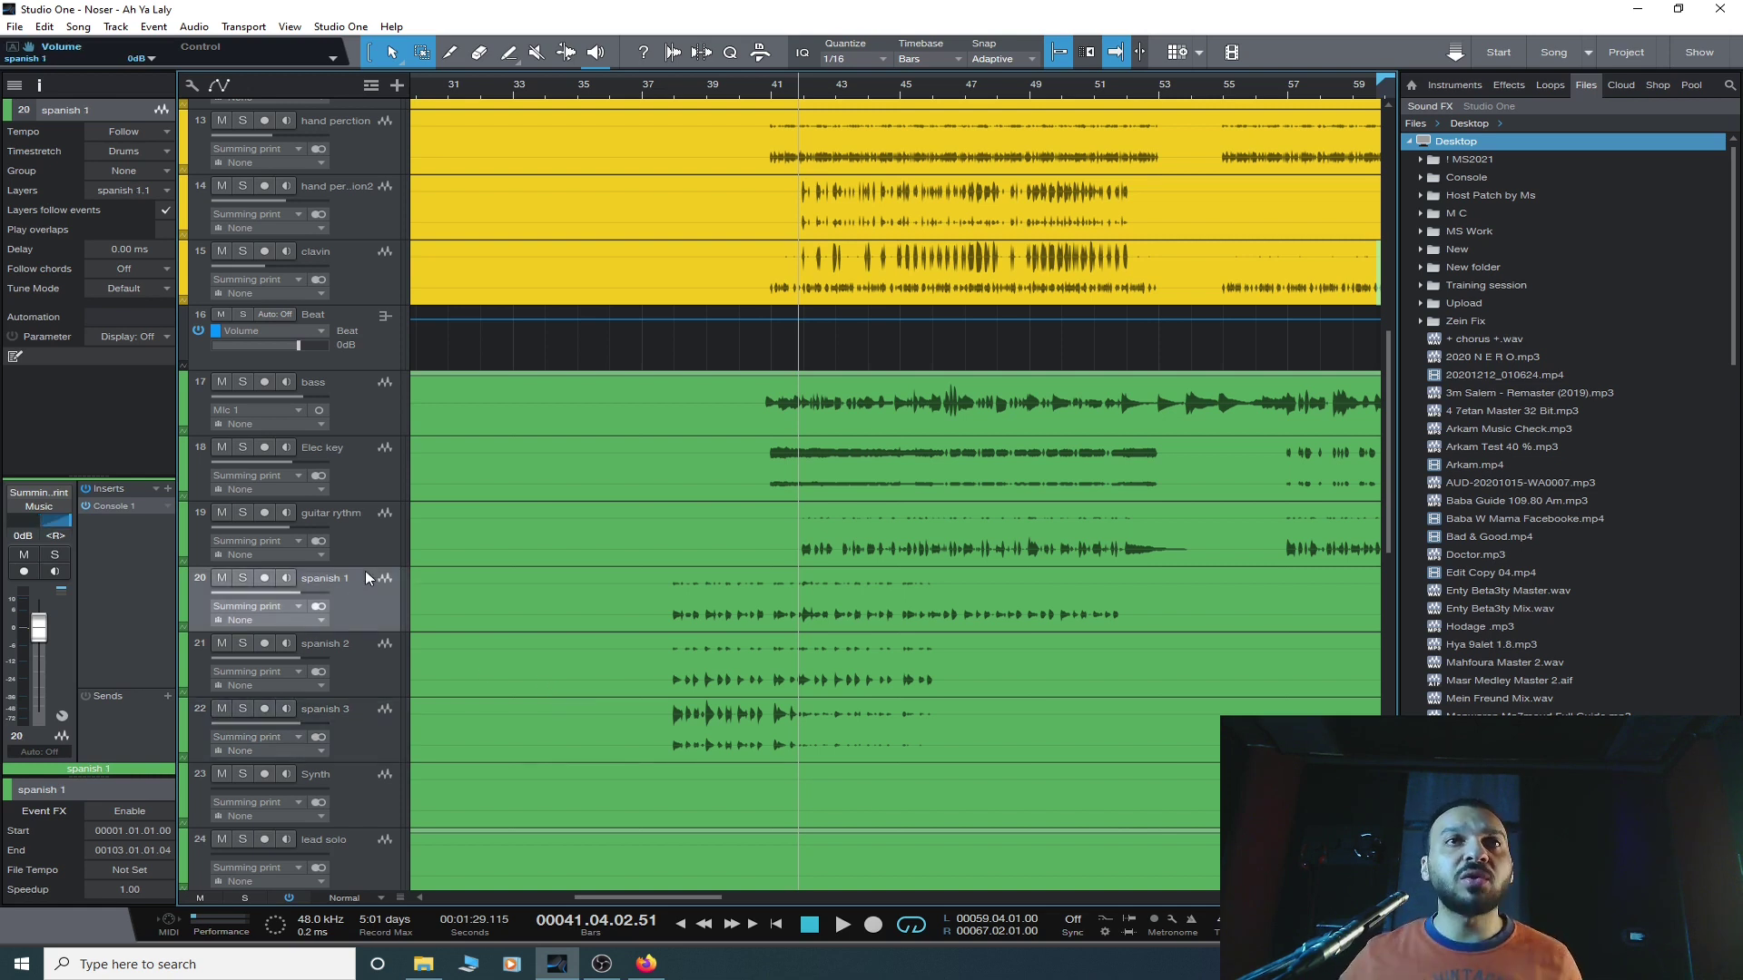
left_click(242, 578)
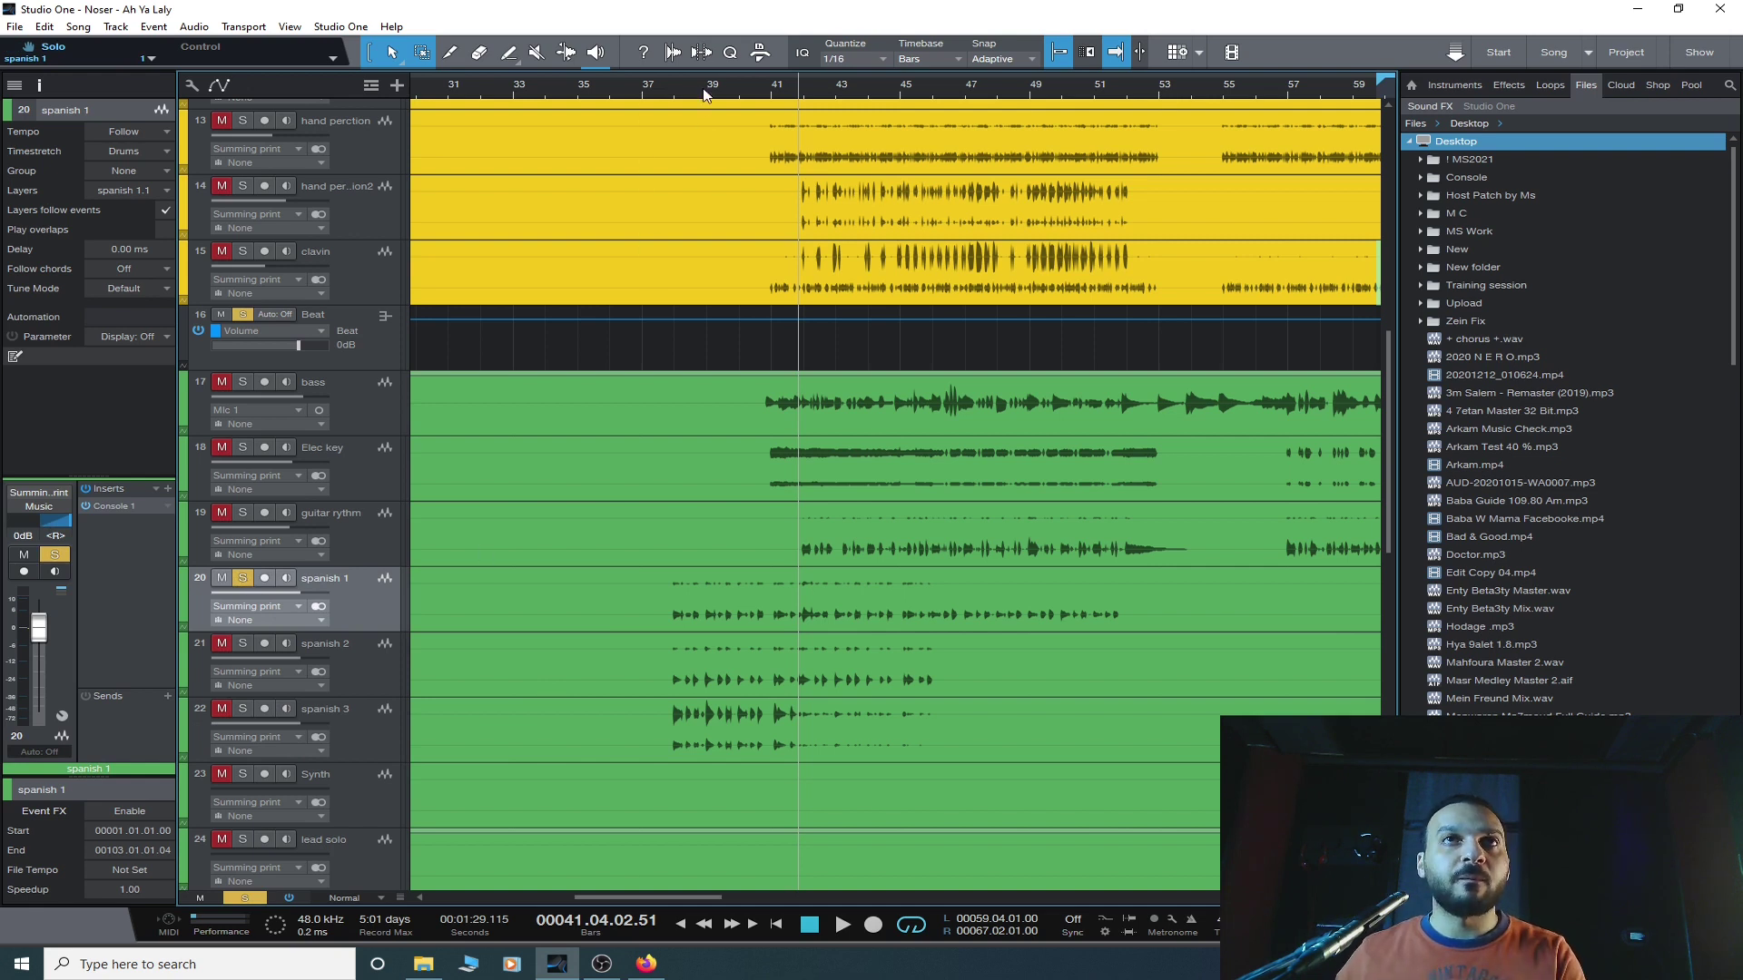
left_click(677, 98)
key("space")
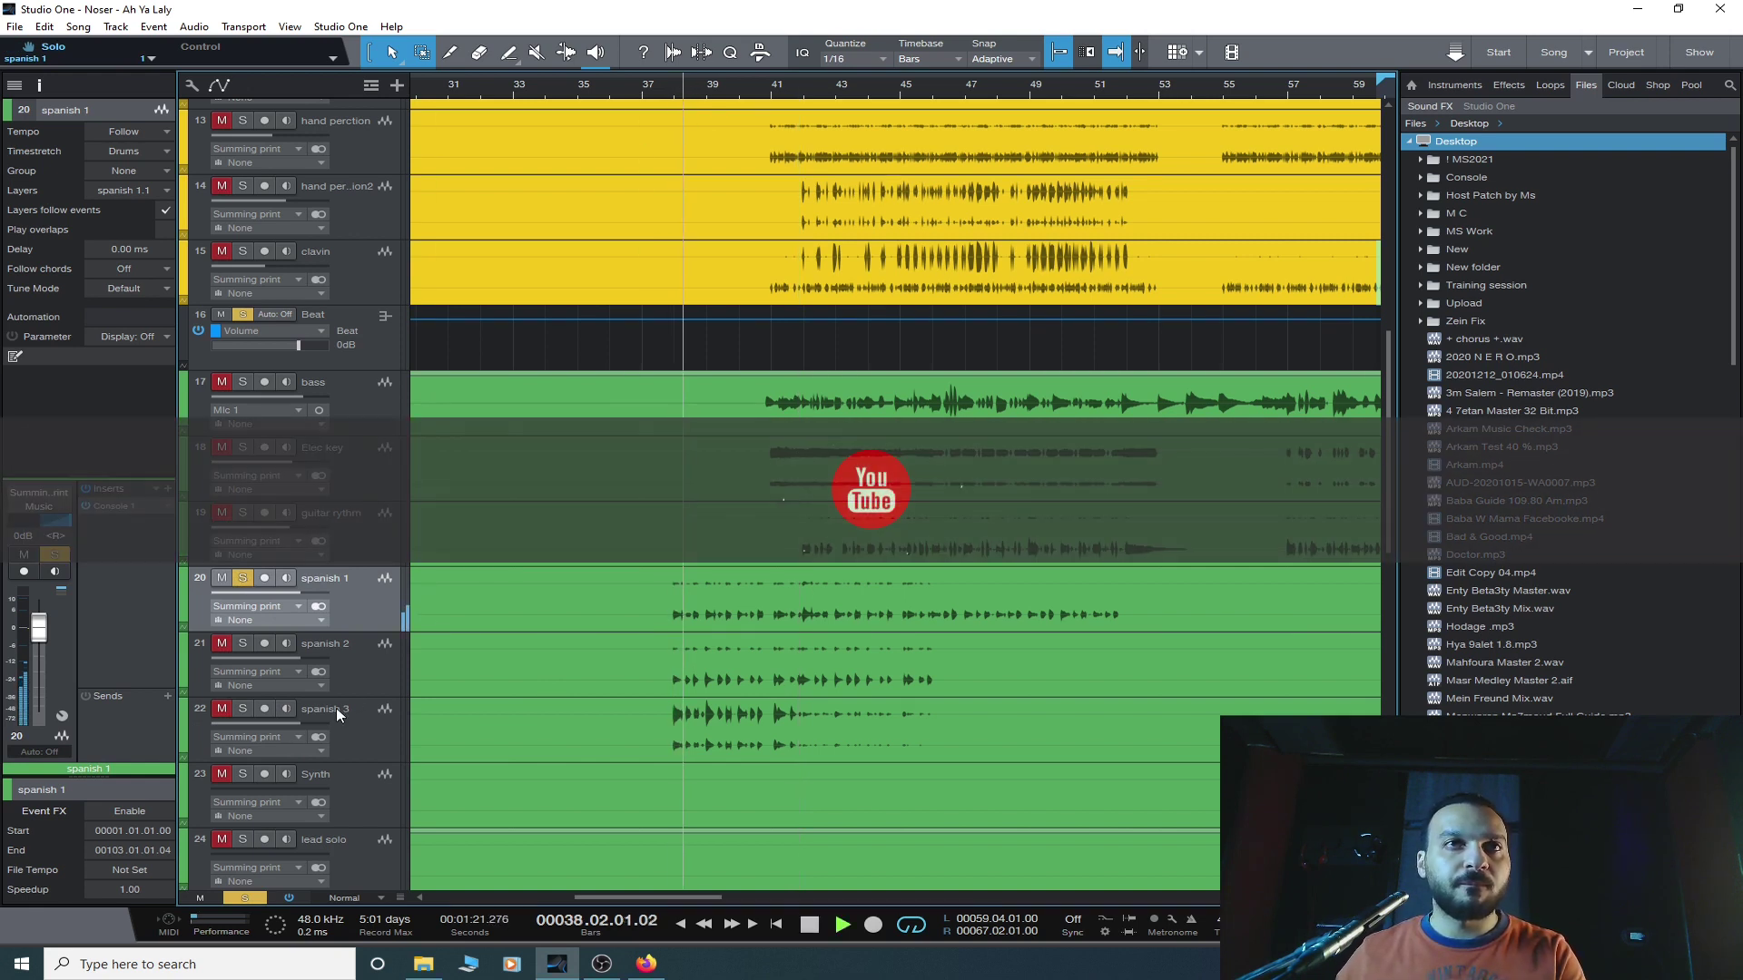
left_click(368, 674)
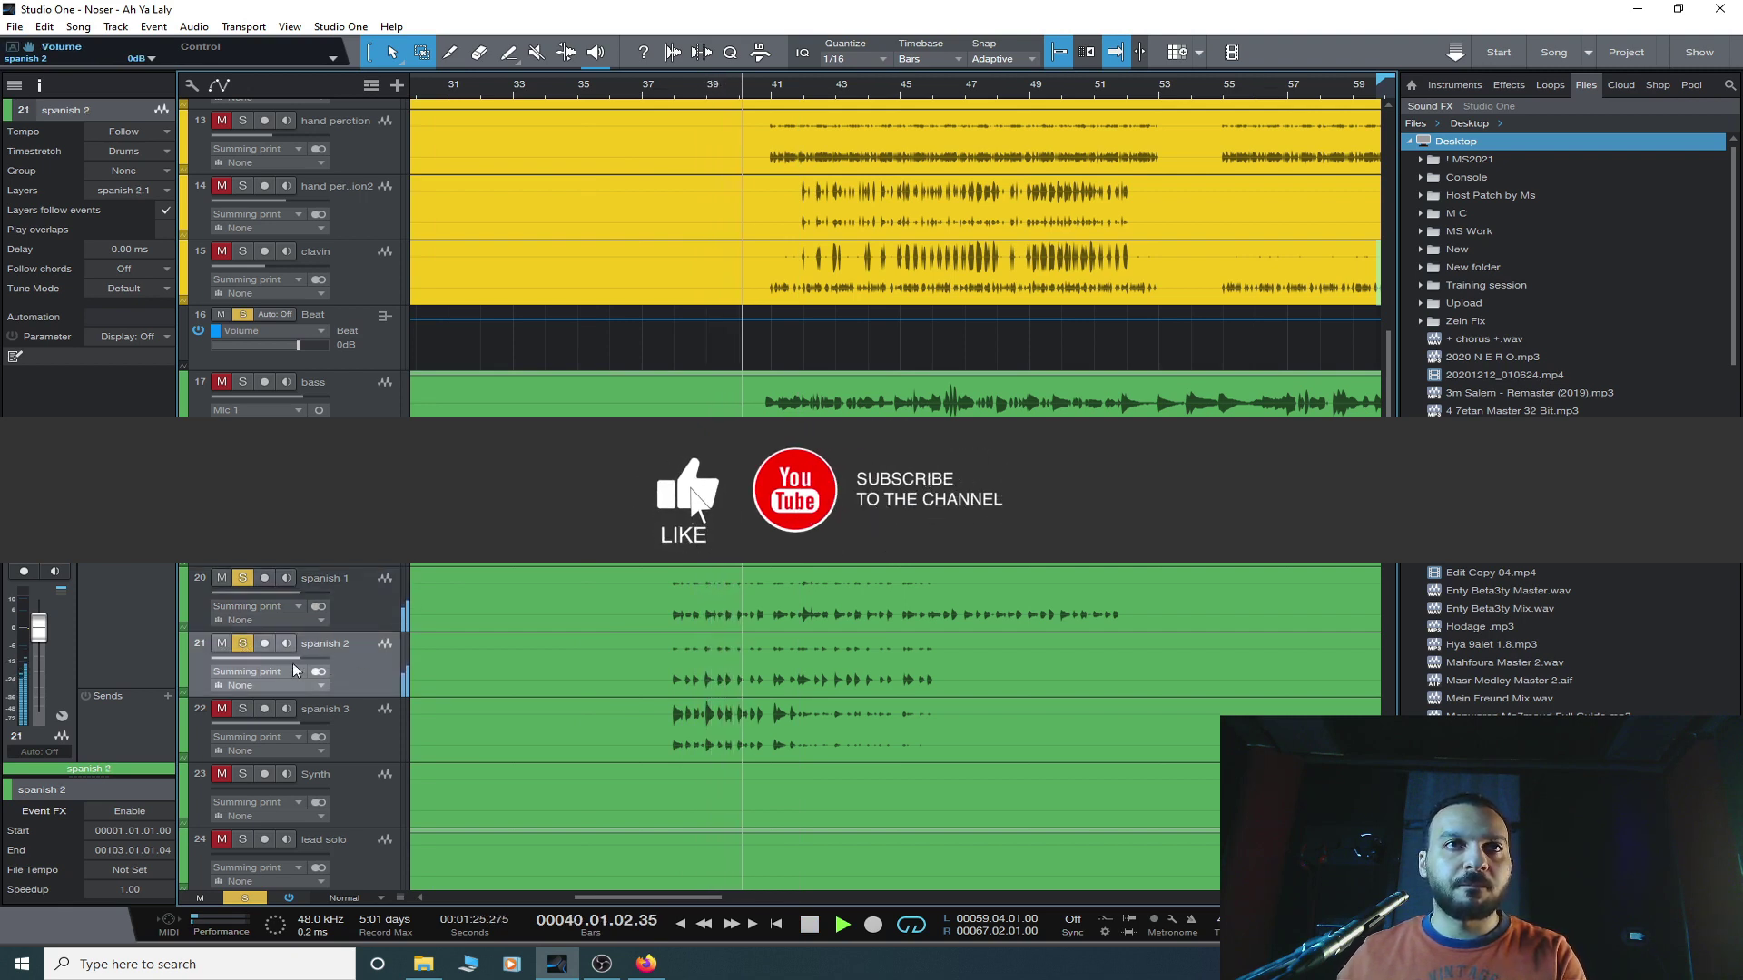
left_click(401, 601)
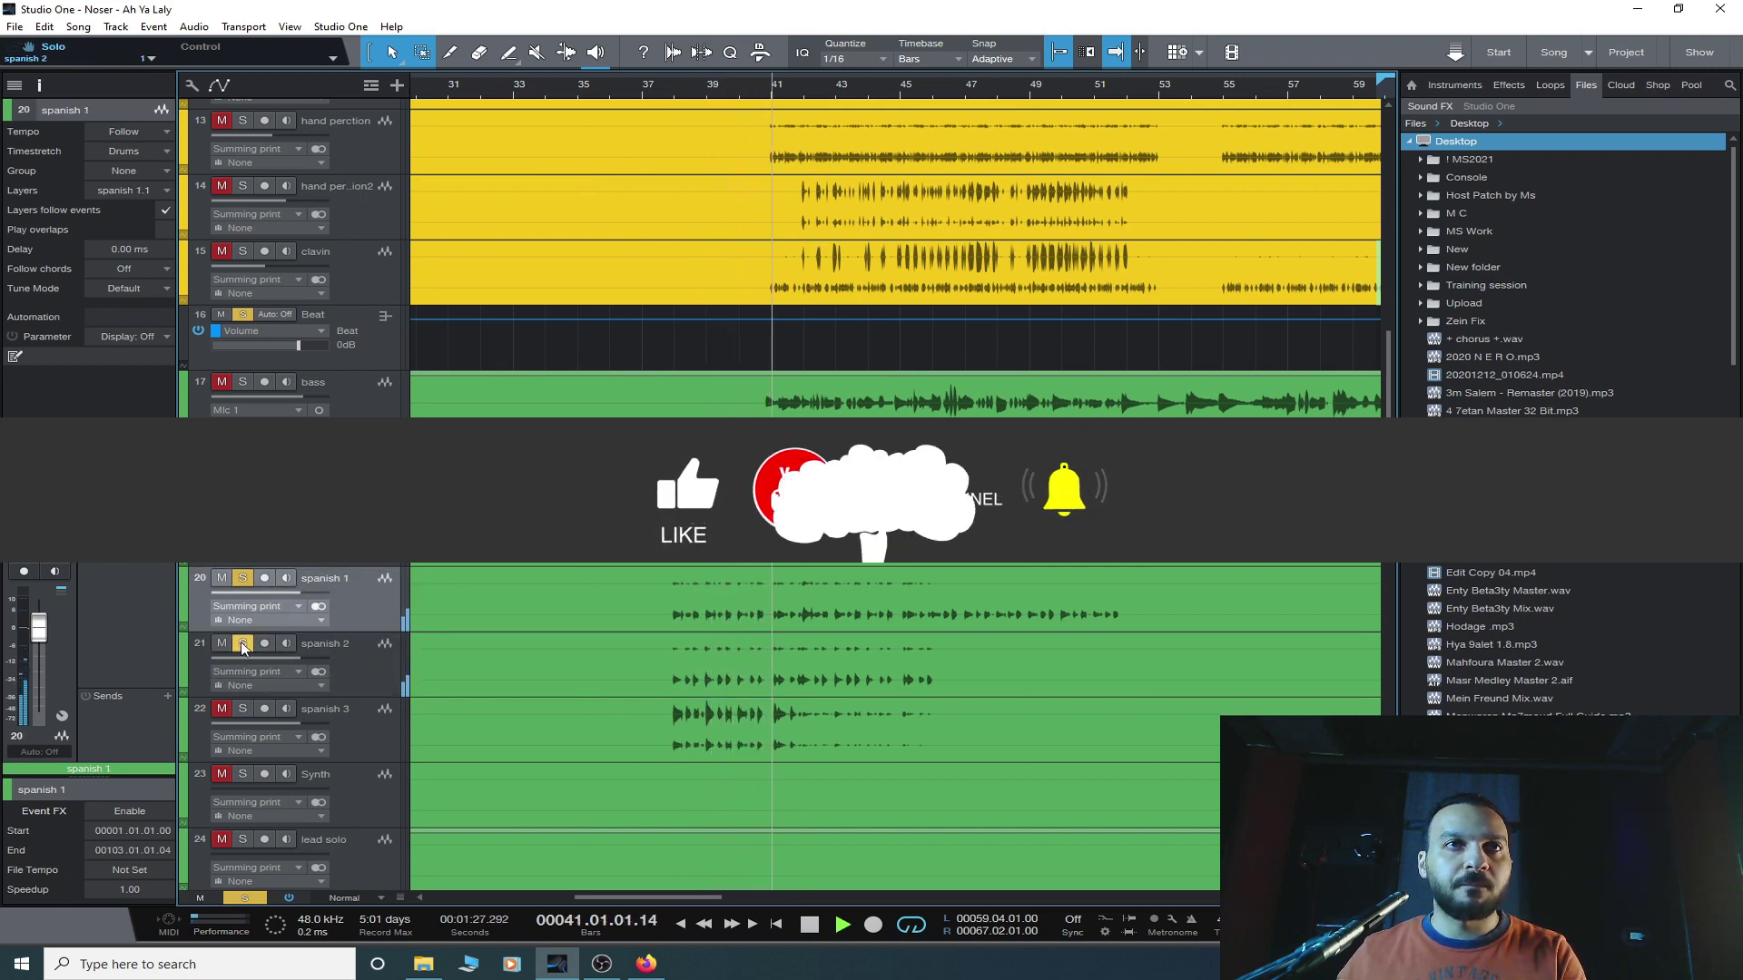
- Solo spanish 3 and pan it left, compare it without and with spanish 2 soloed, and replay the passage from its start
left_click(244, 708)
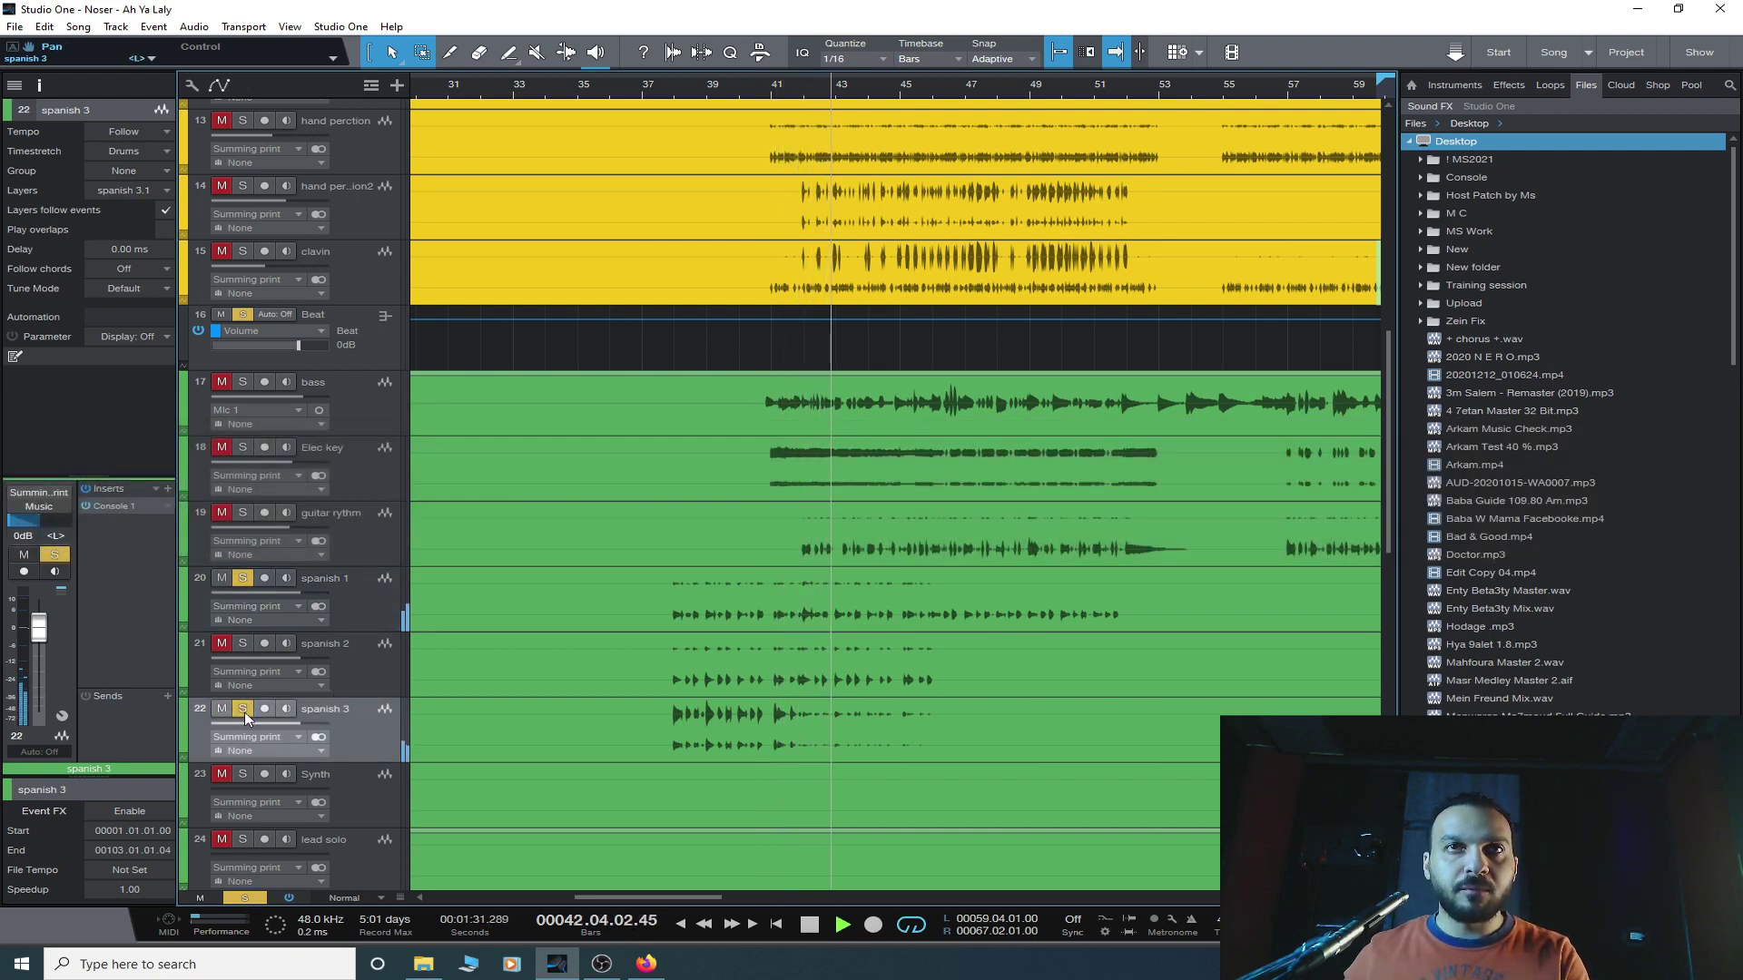
scroll(243, 711, "up", 1)
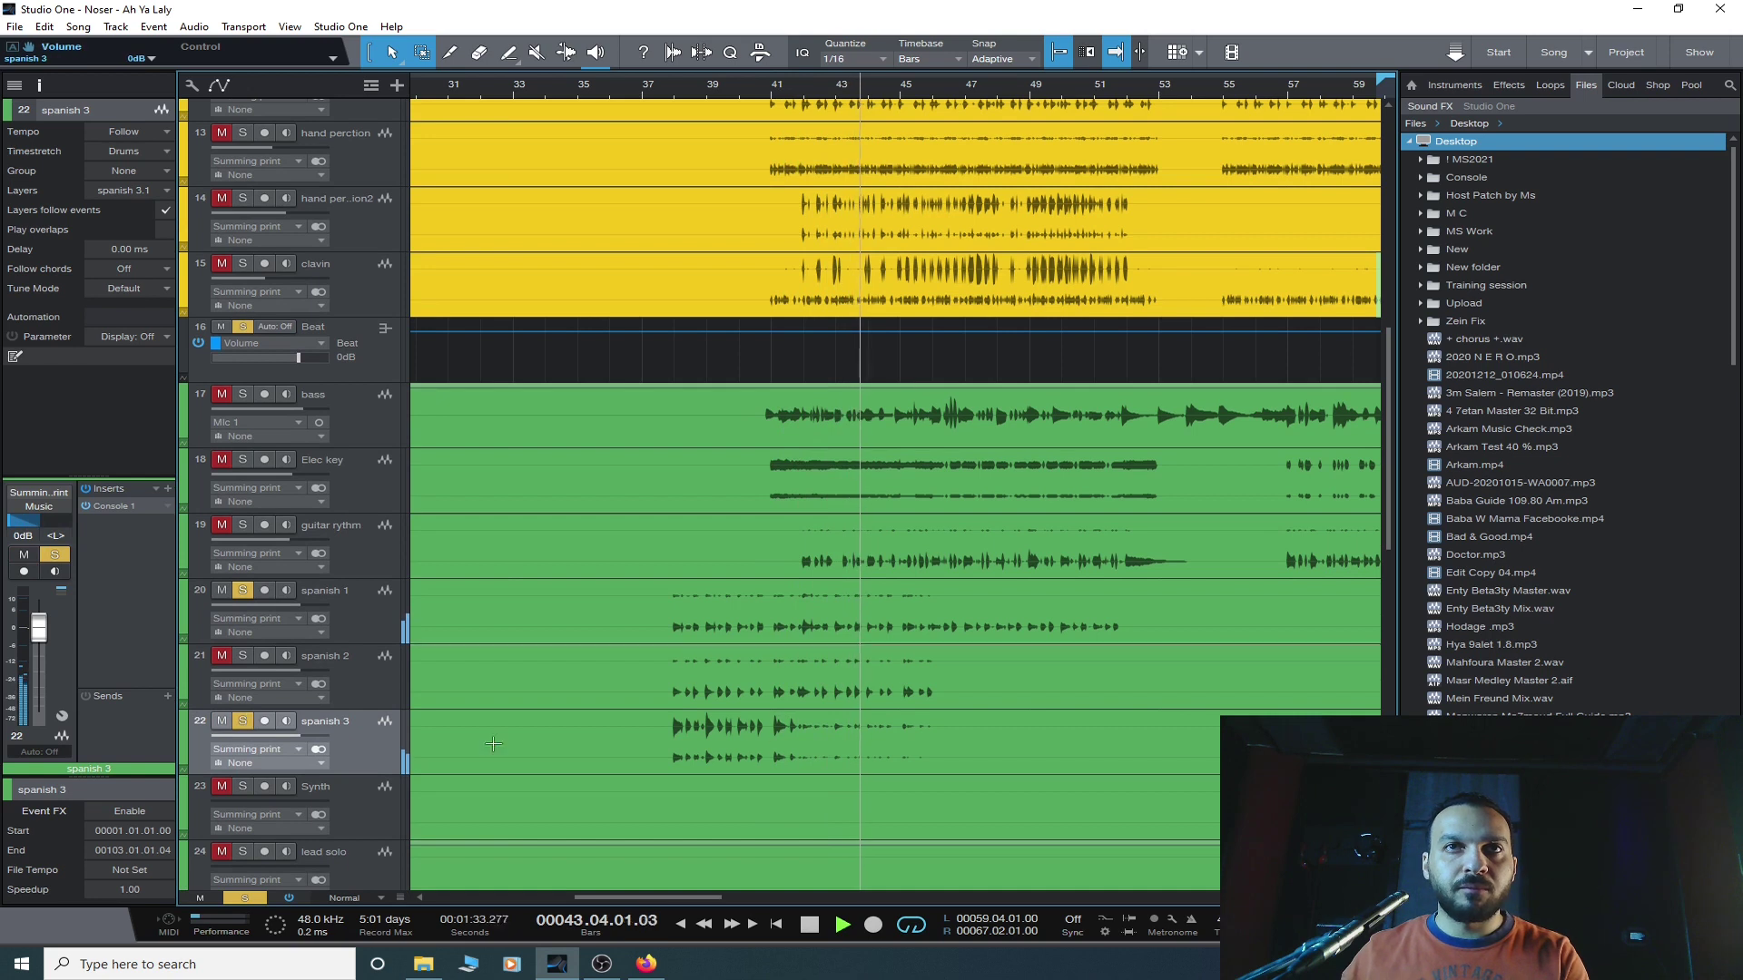
left_click(245, 656)
left_click(363, 688)
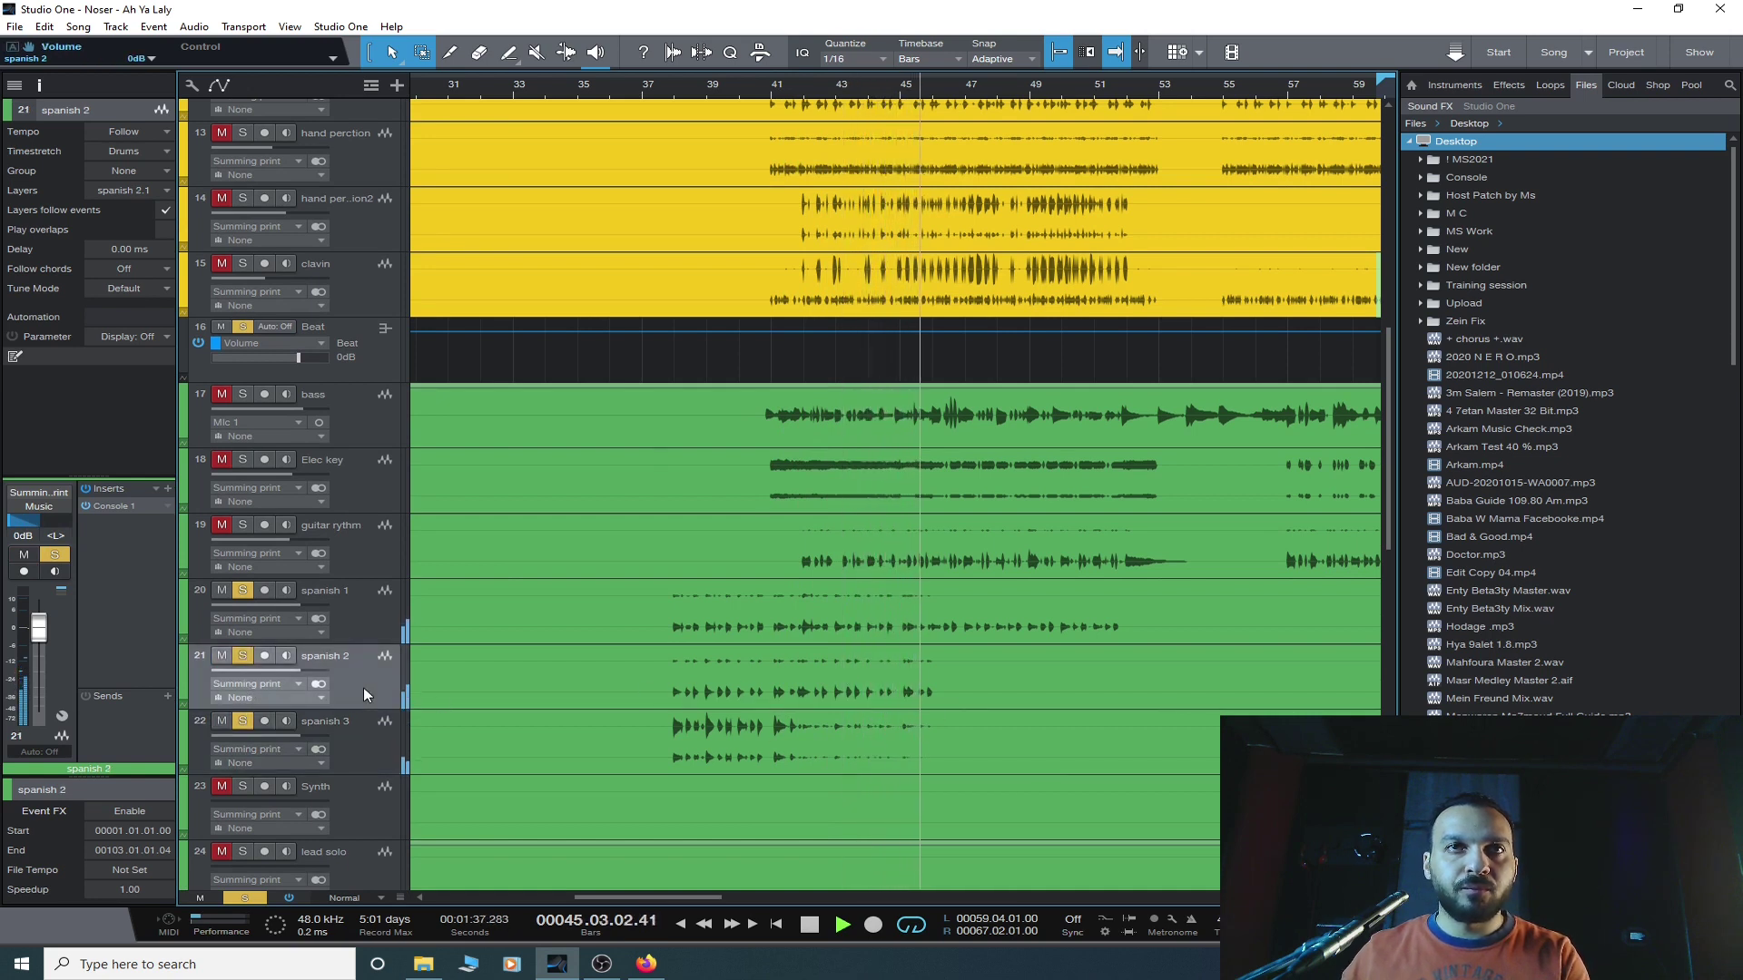
left_click(657, 91)
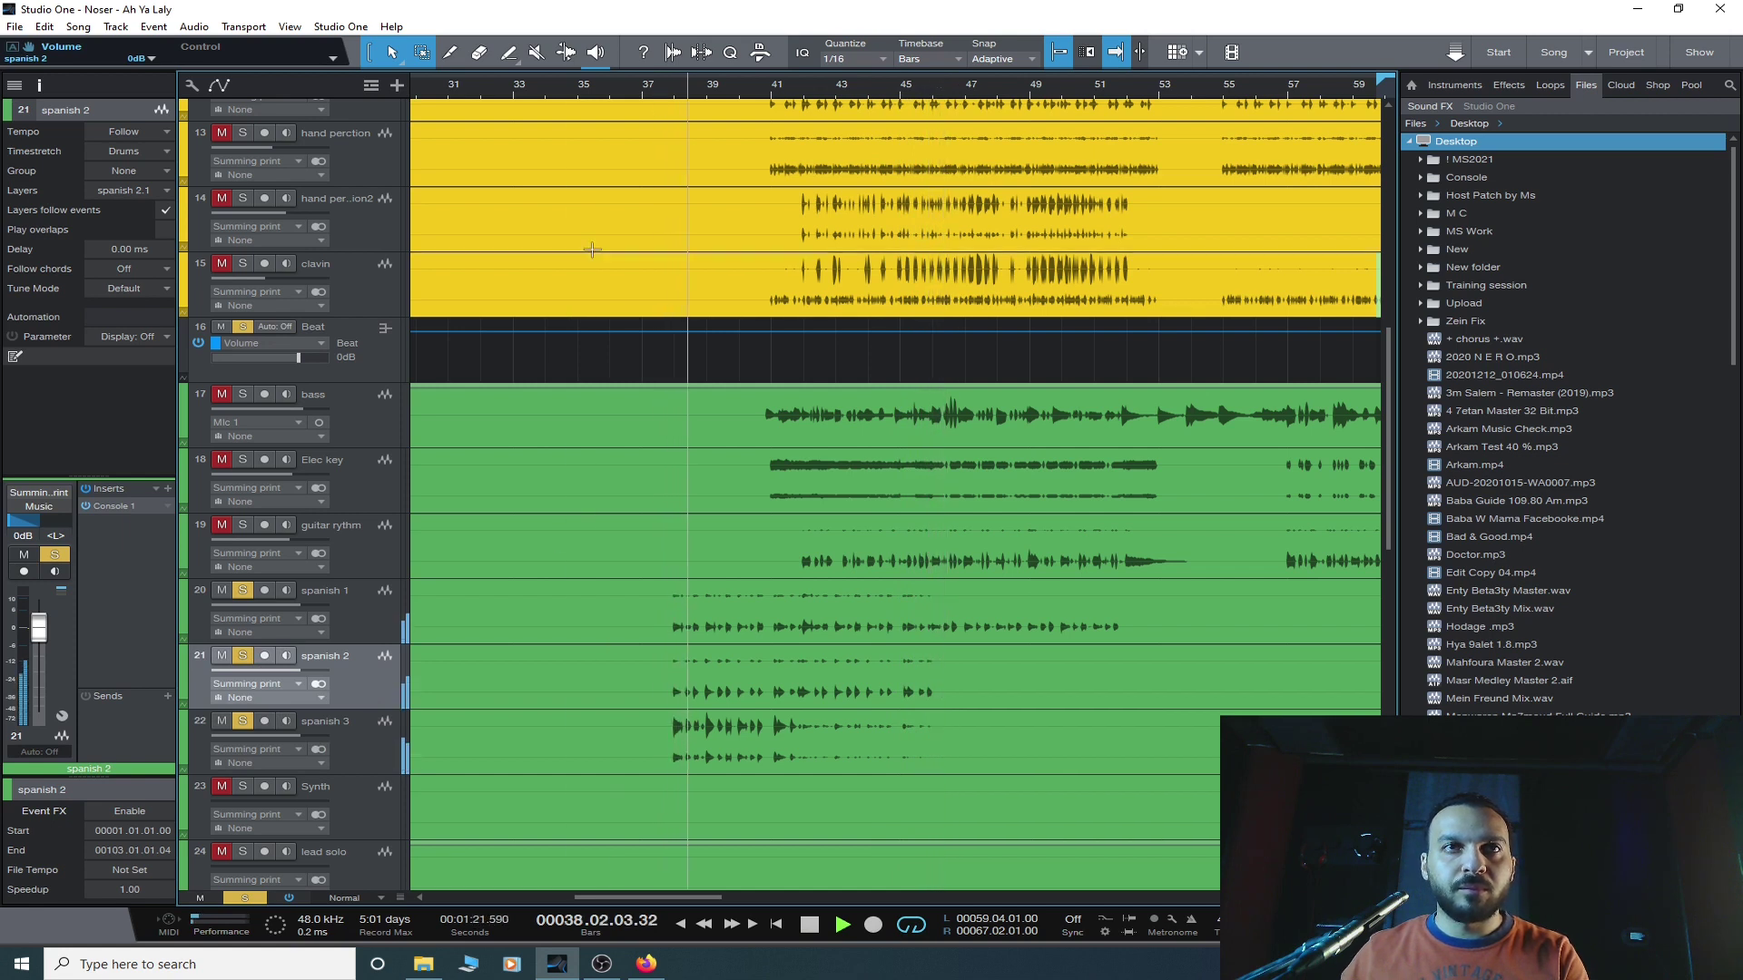
- Try spanish 2 as a mono channel against the other two Spanish tracks, and switch it back to stereo
left_click(319, 685)
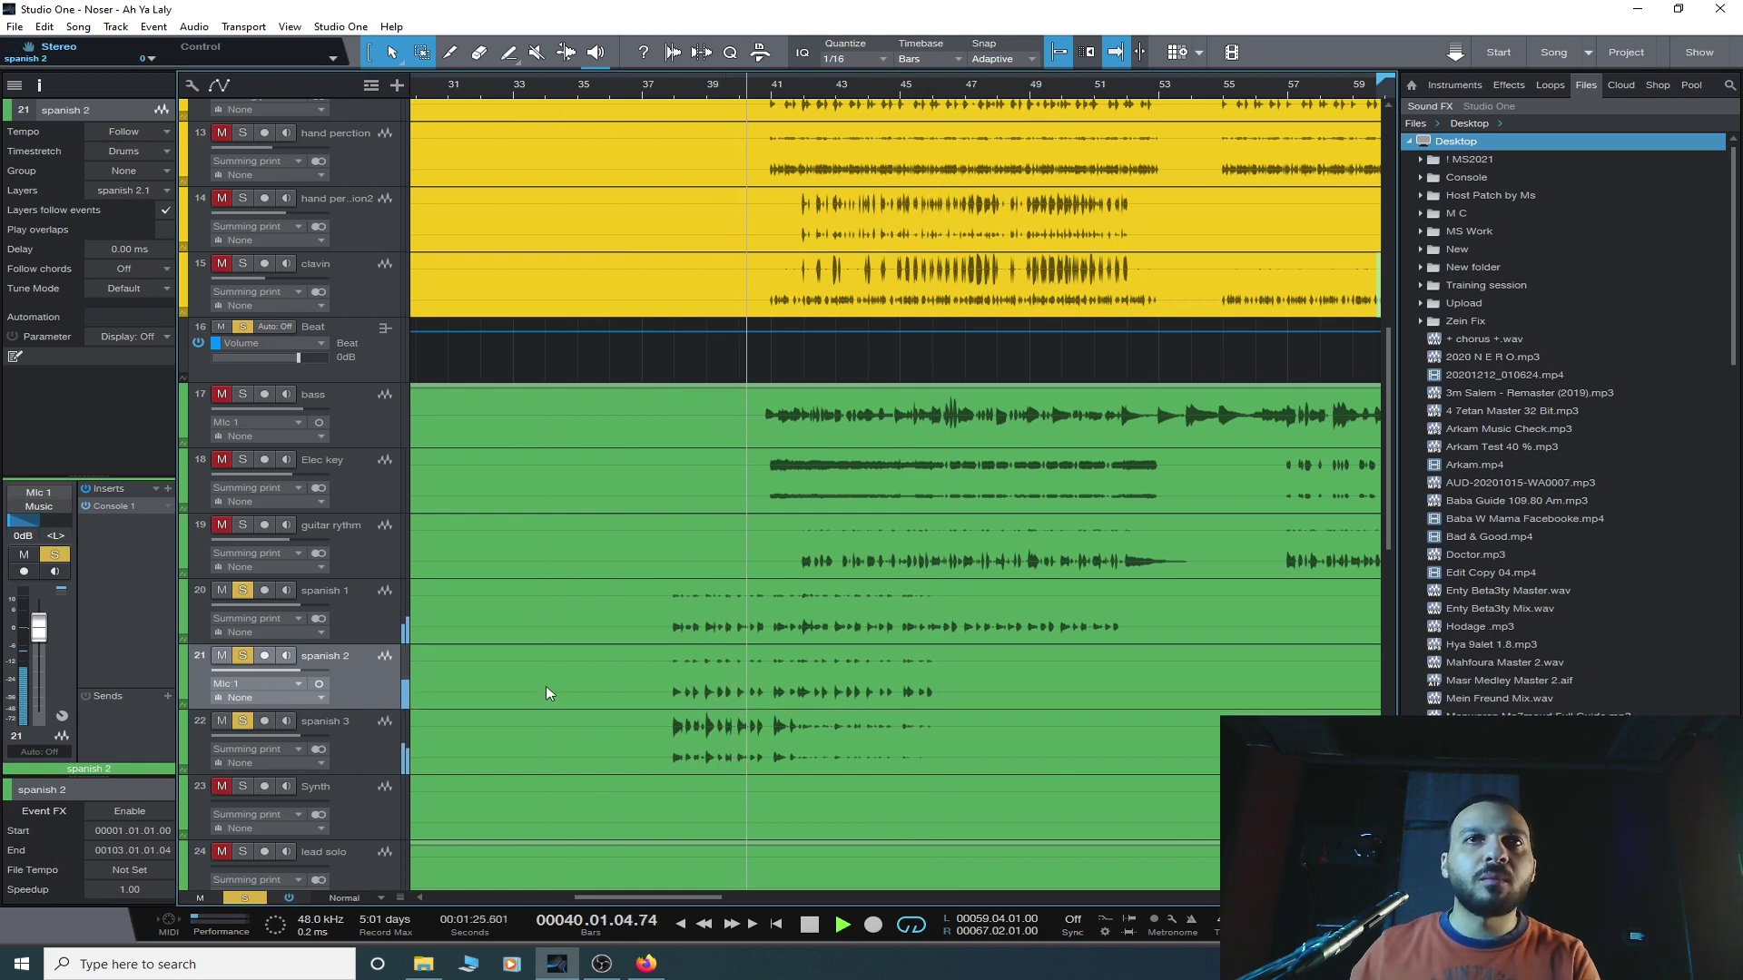
left_click(363, 750)
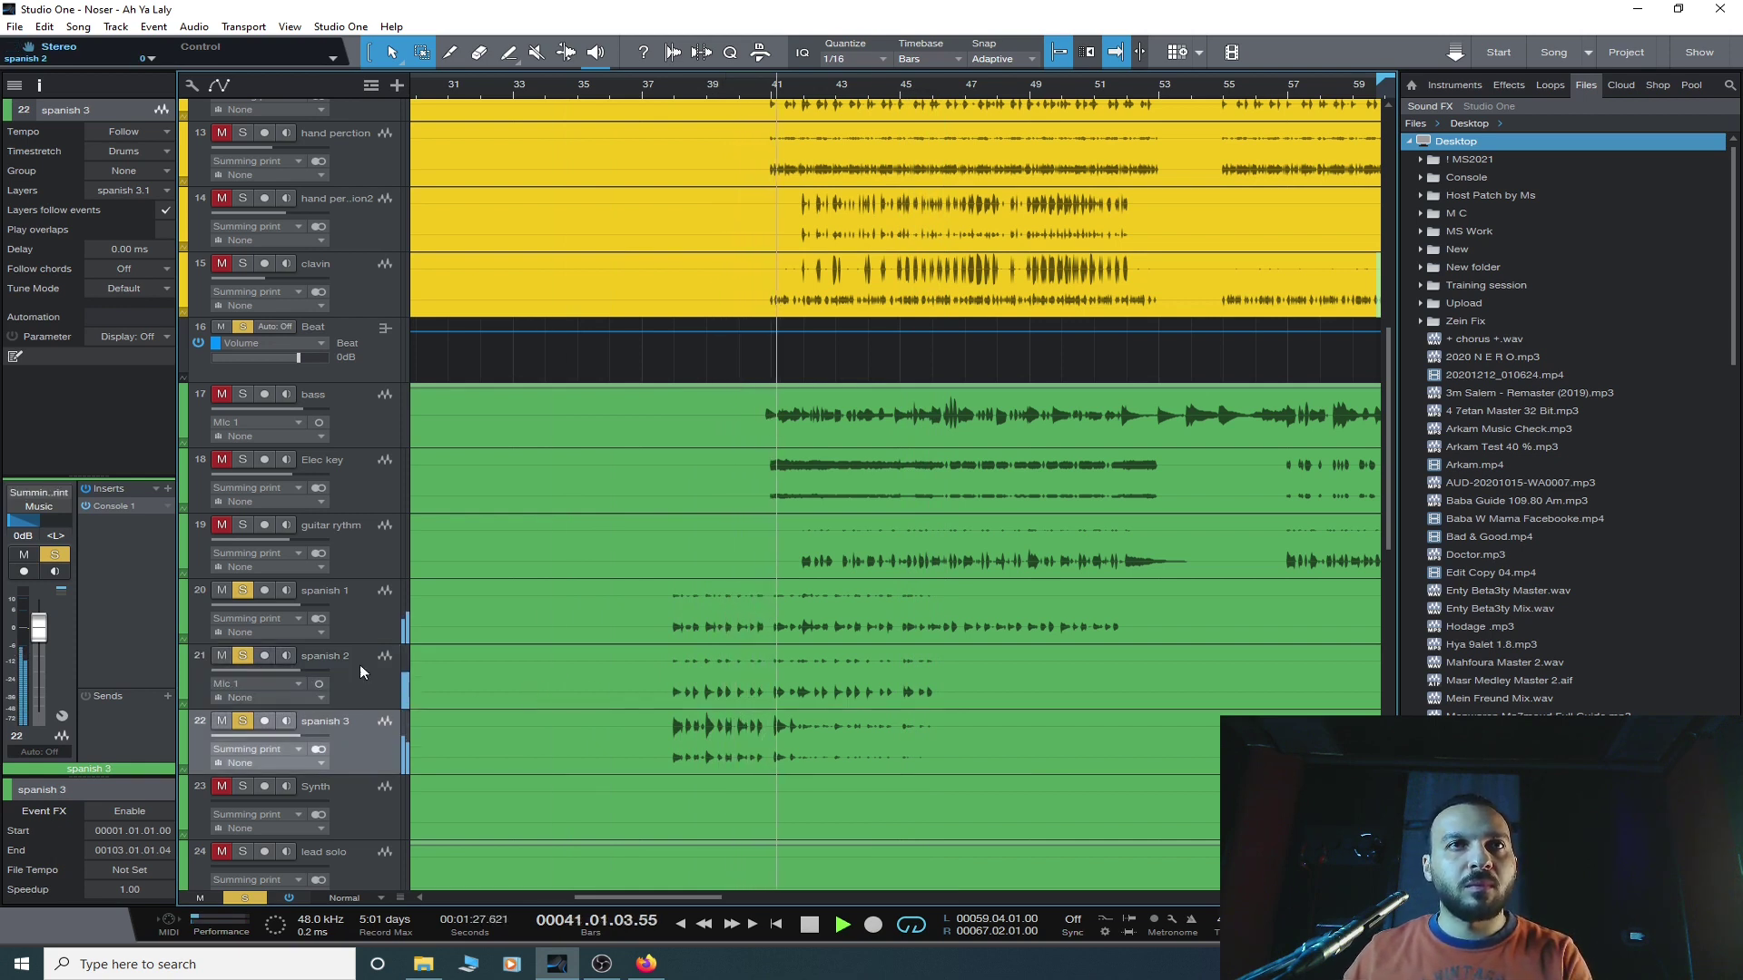
left_click(378, 621)
left_click(358, 742)
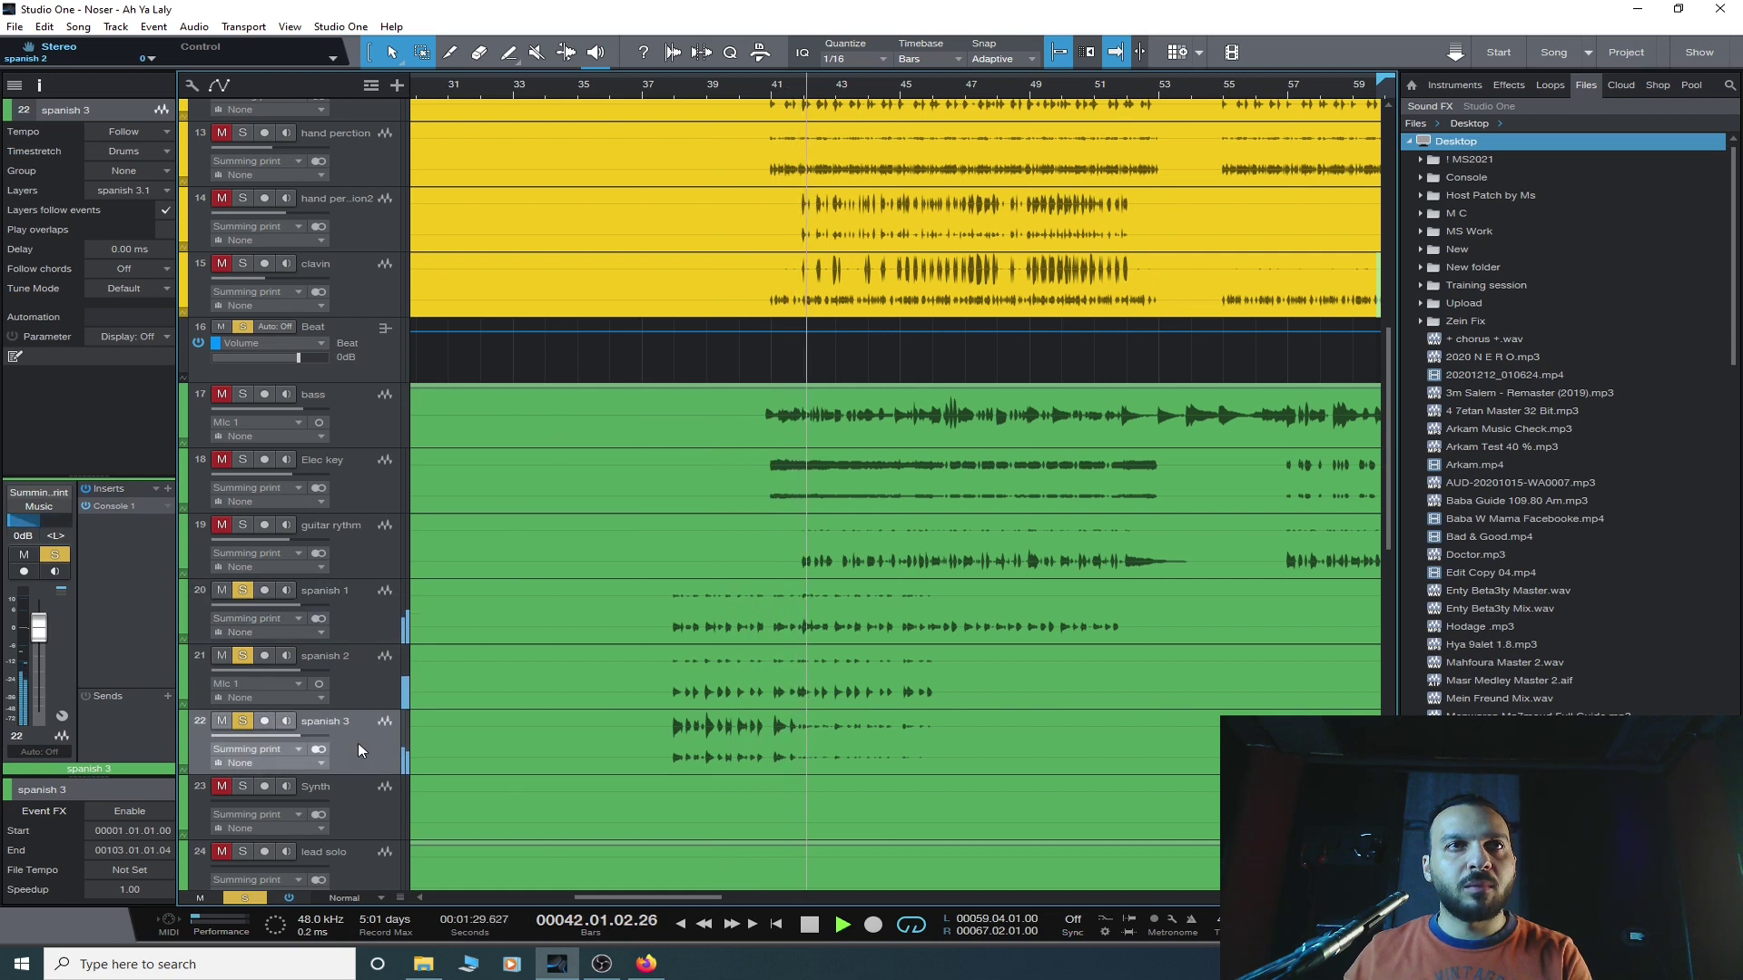
left_click(358, 696)
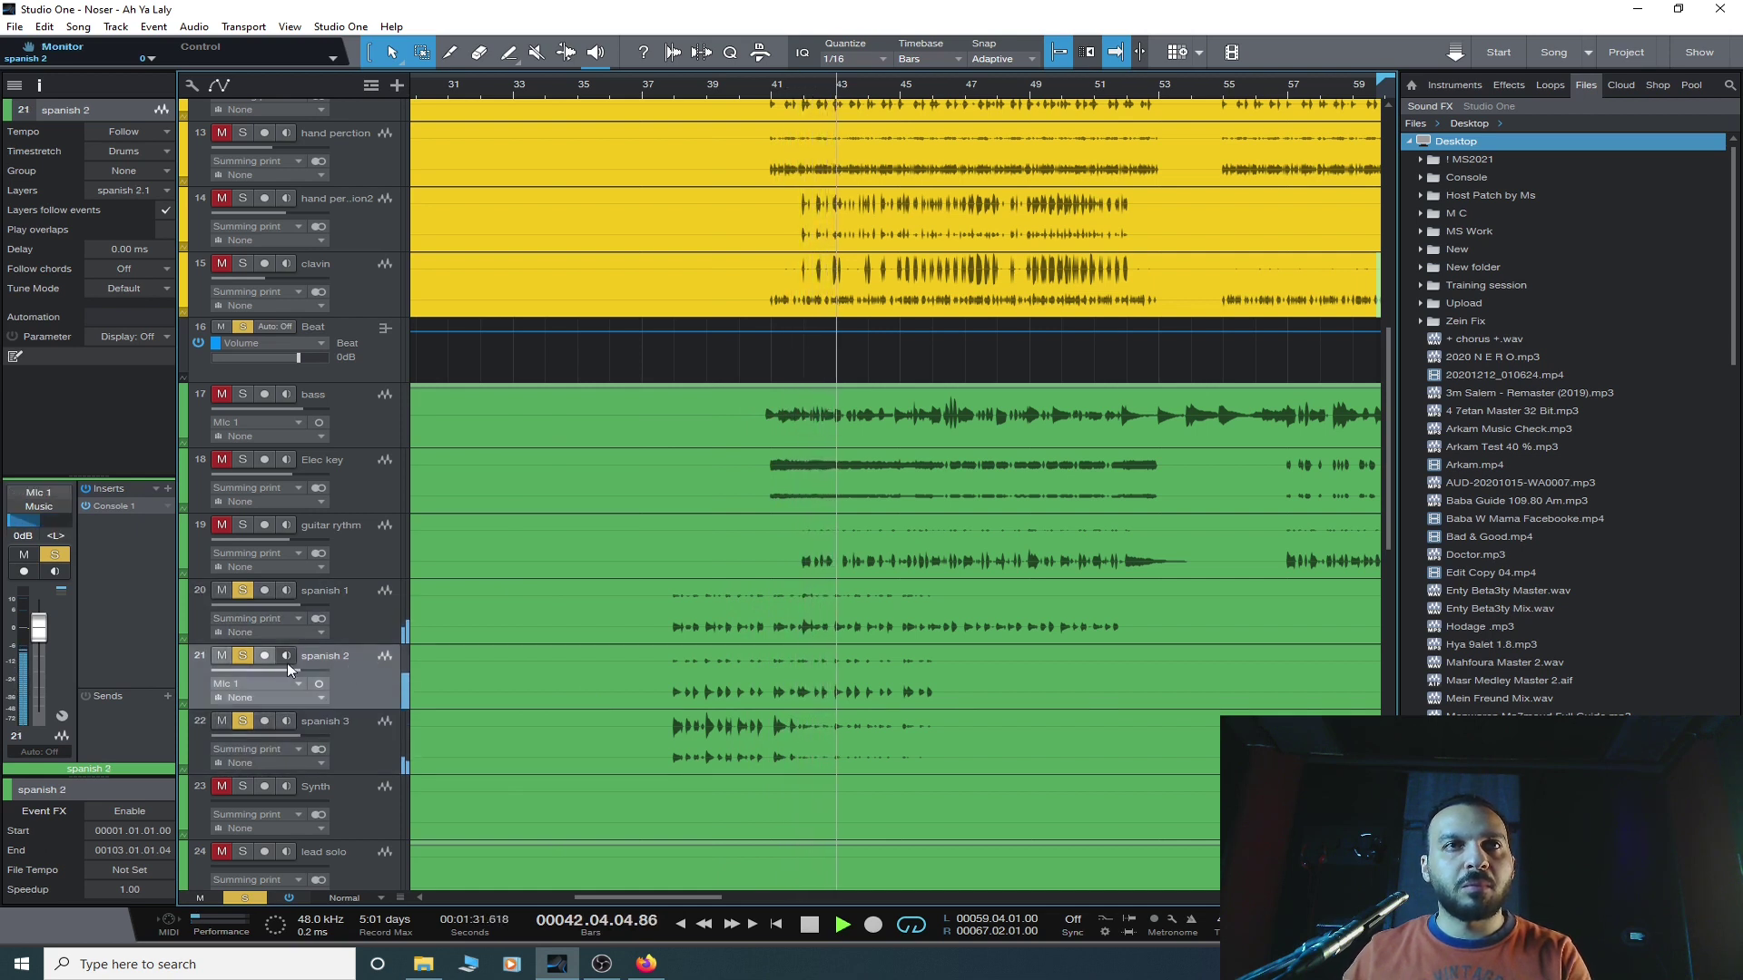
left_click(320, 683)
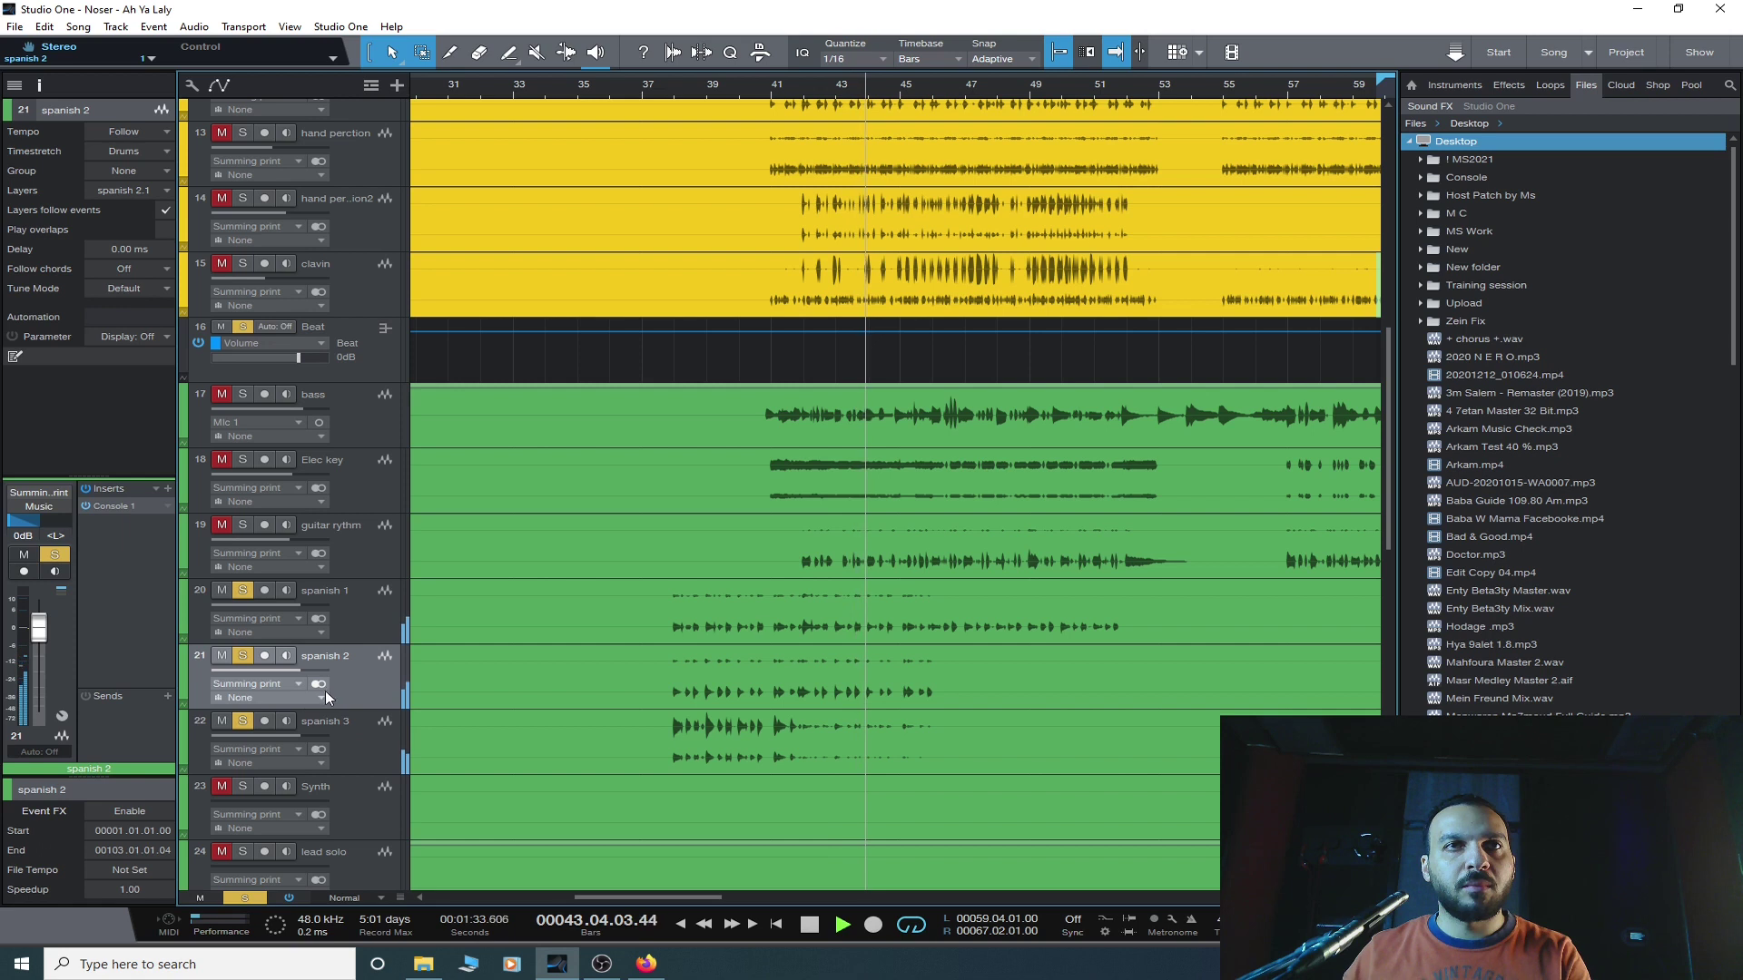
- Replay the Spanish guitar passage from about bar 38, comparing spanish 1, spanish 2 and spanish 3 in different solo combinations
left_click(243, 721)
left_click(676, 91)
left_click(243, 656)
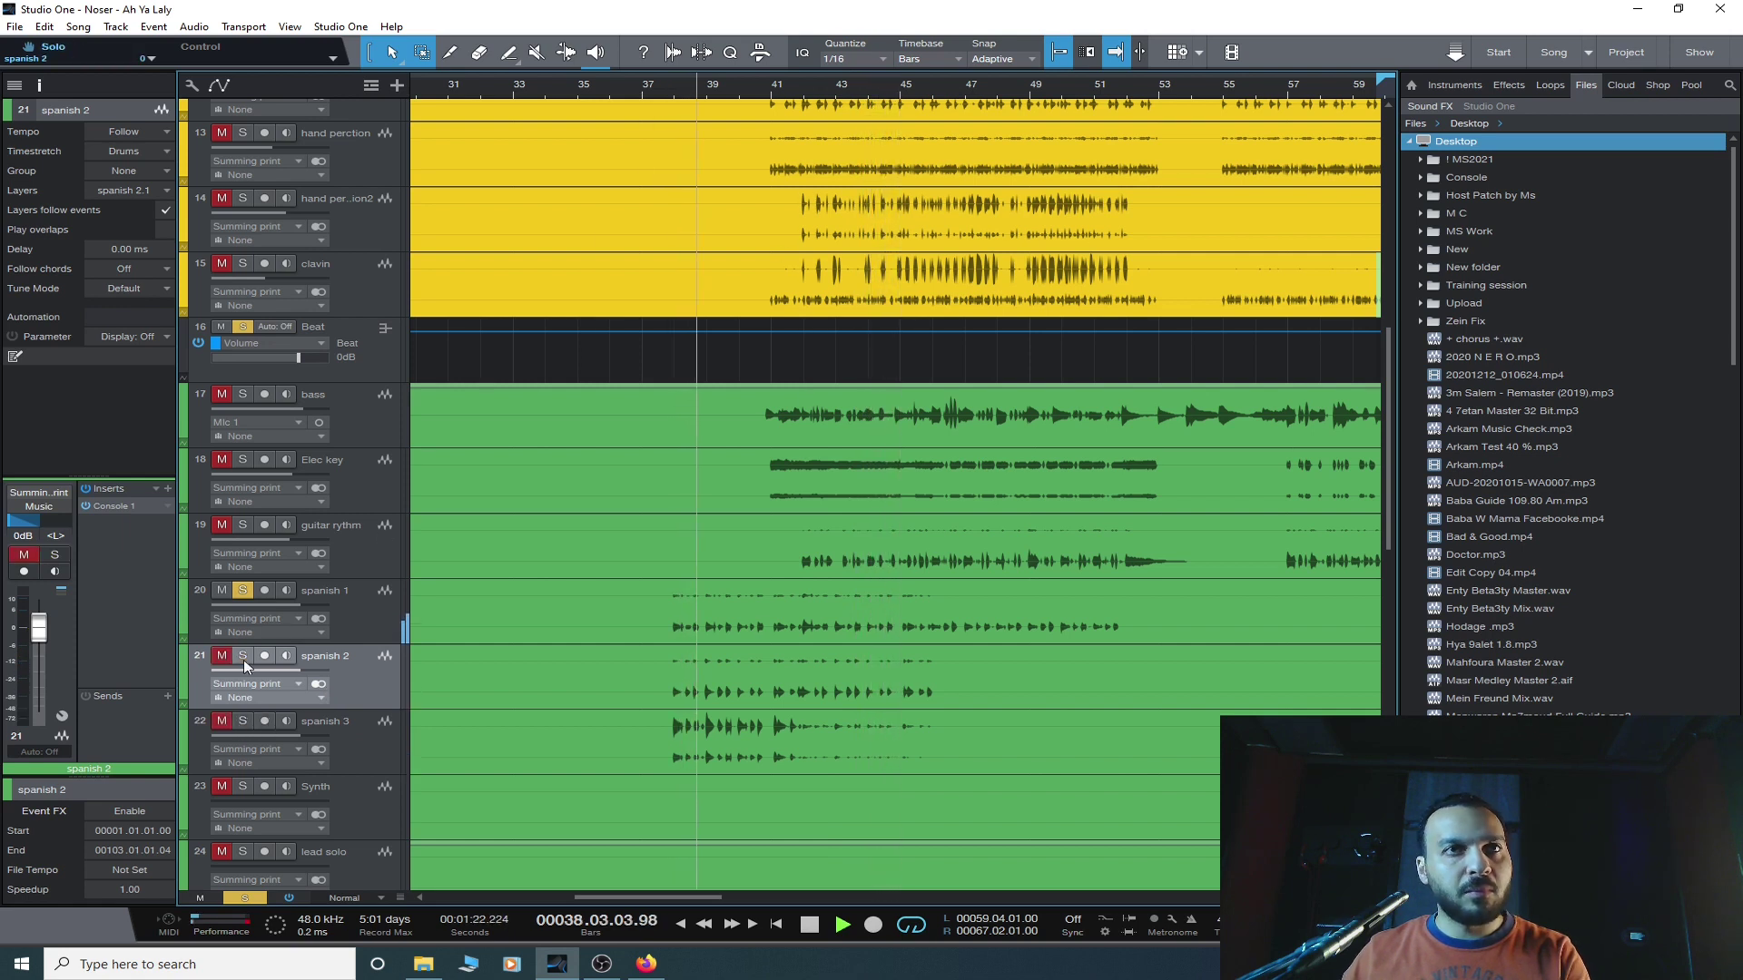
left_click(243, 721)
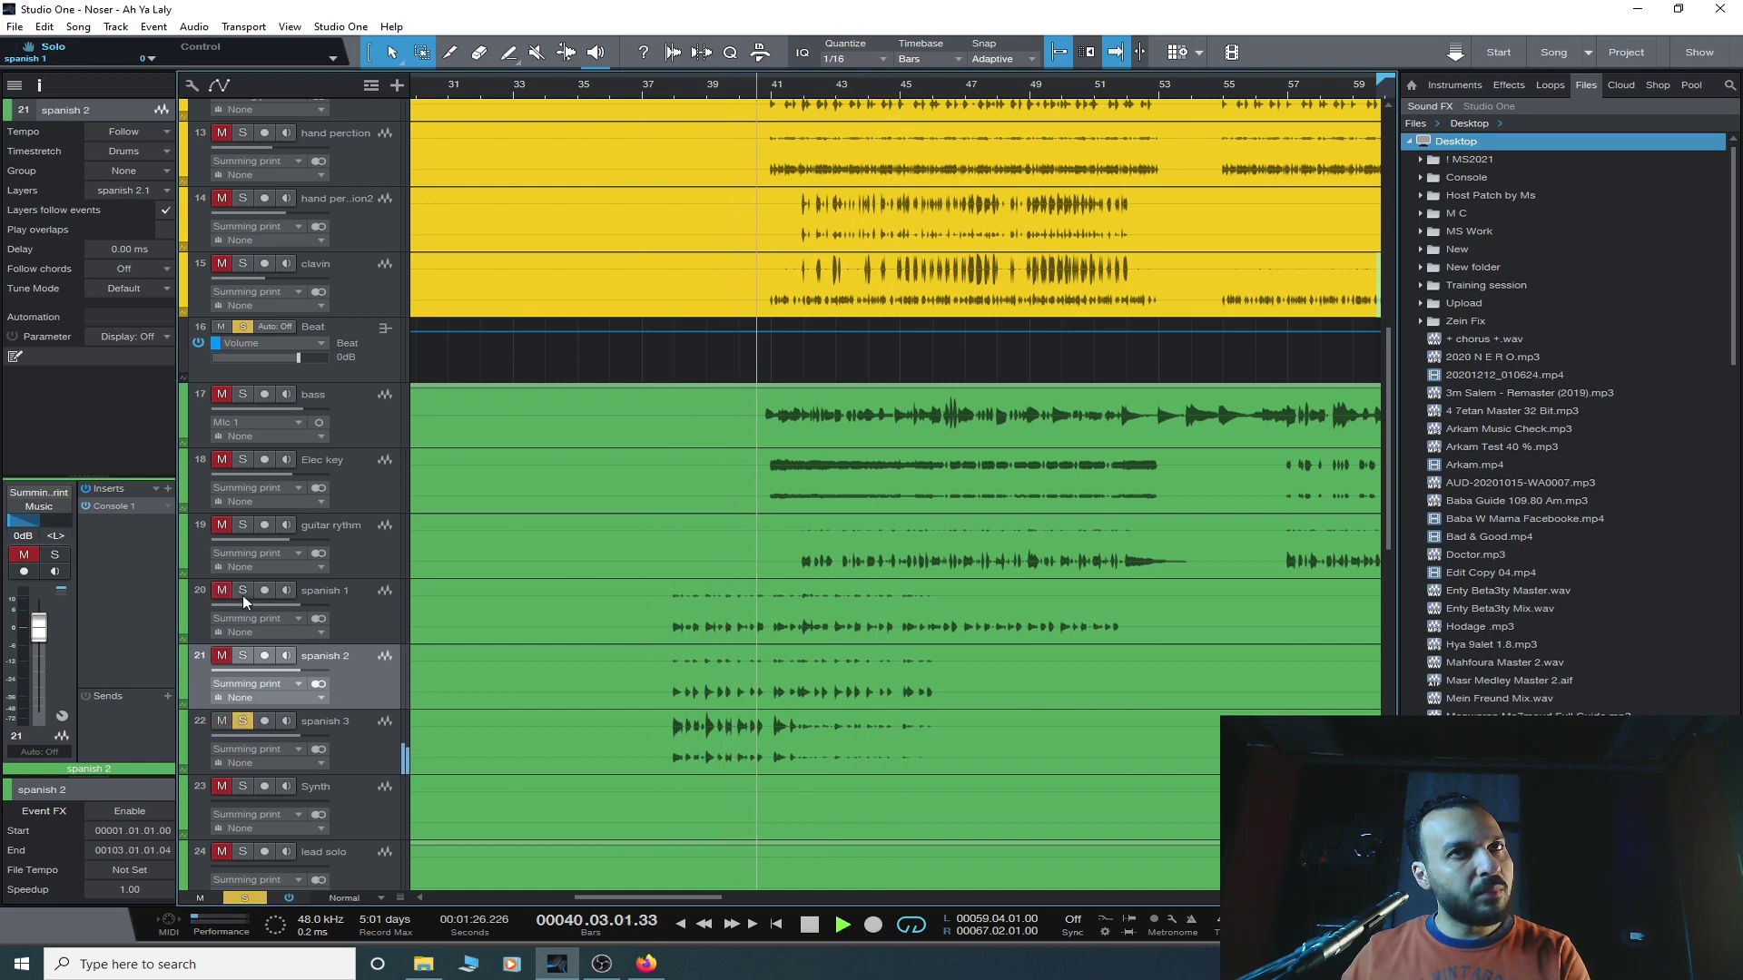
left_click(244, 656)
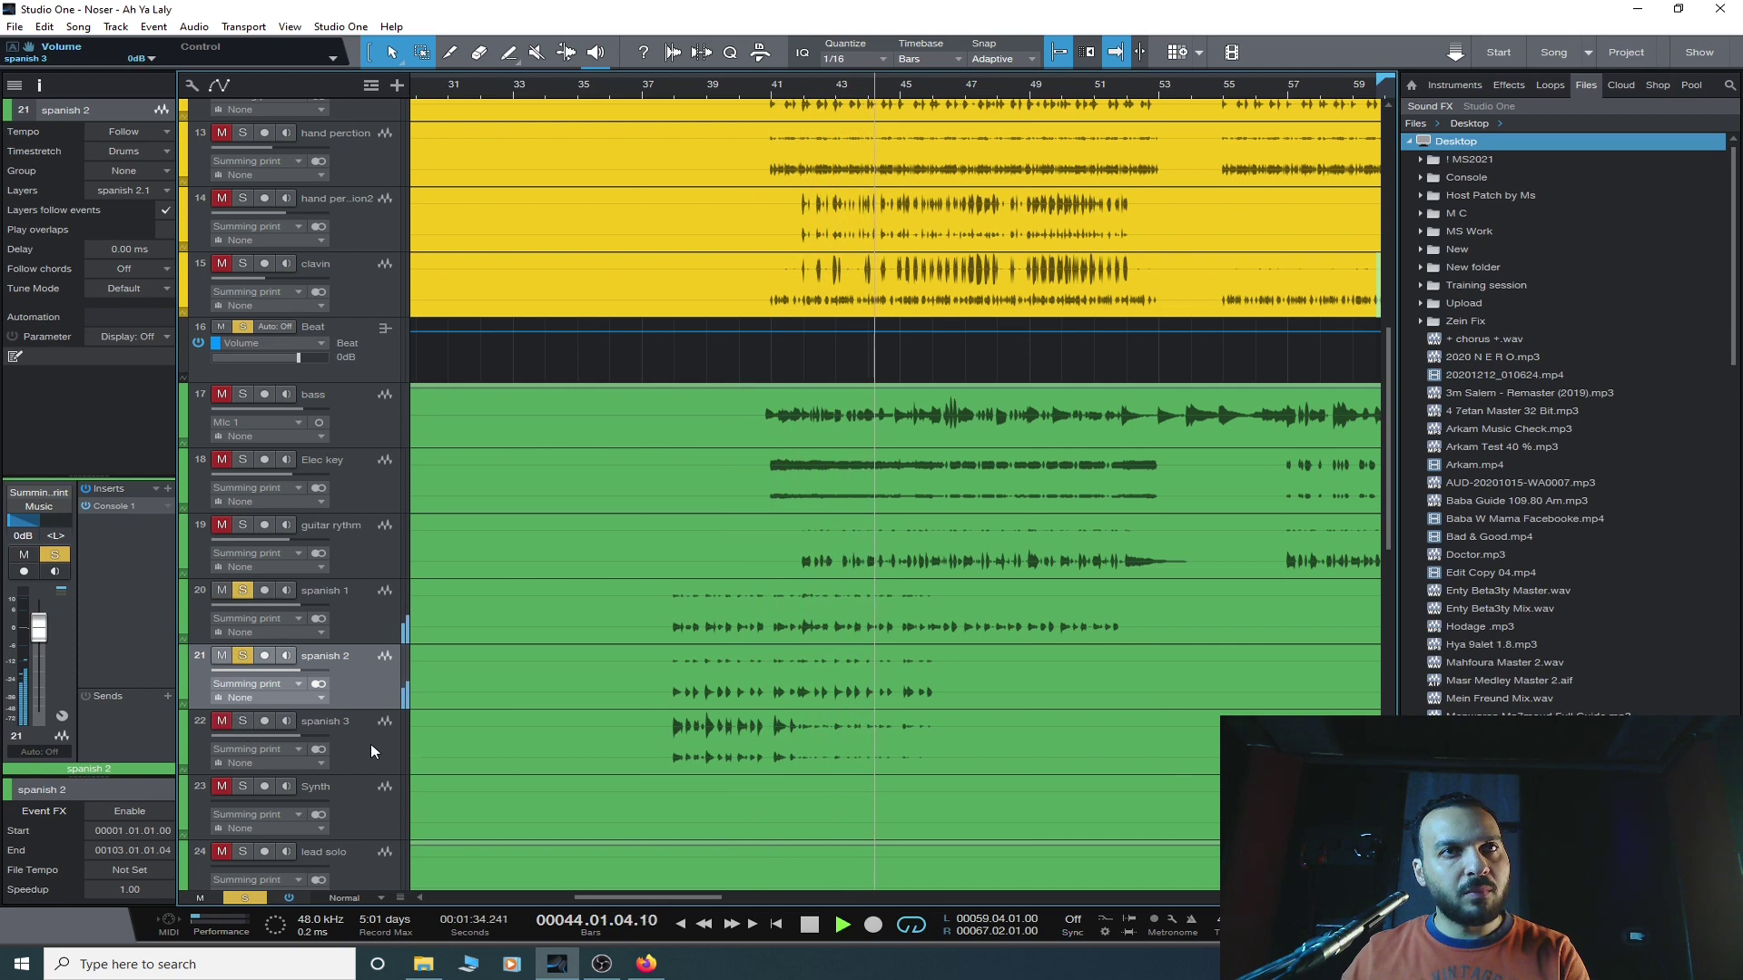
- Switch spanish 3 to mono with centre pan, and replay it soloed with spanish 1 and spanish 2 from about bar 37
left_click(243, 721)
left_click(320, 749)
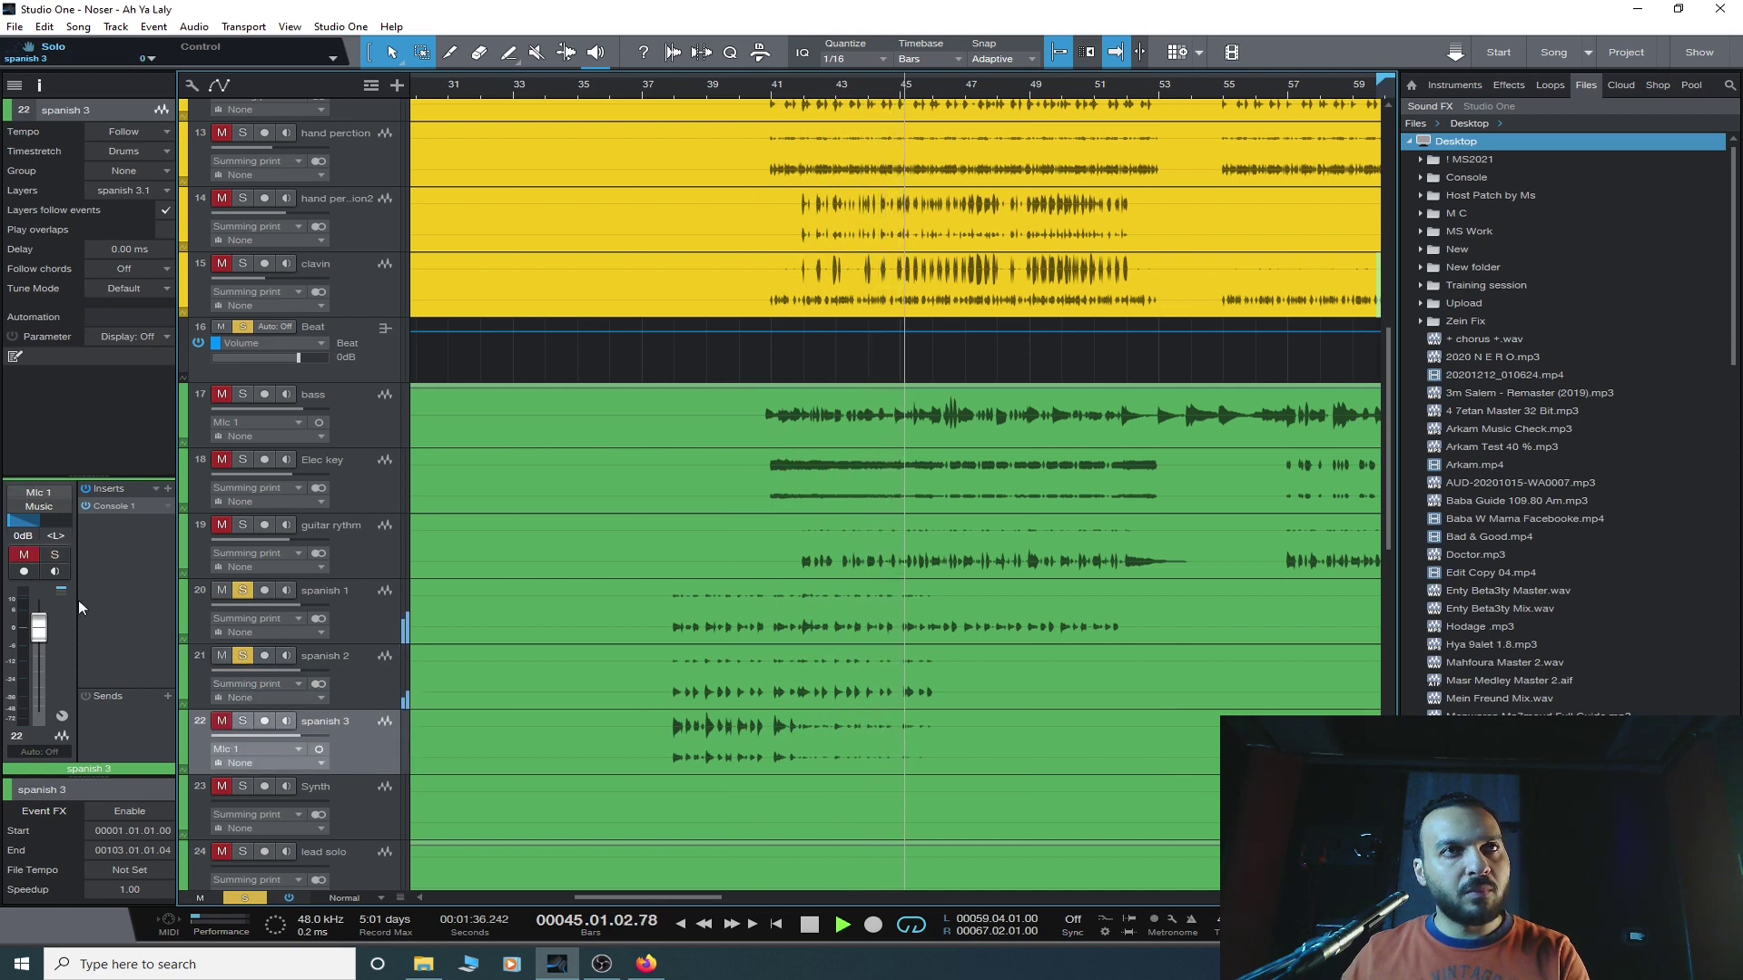
left_click(243, 721)
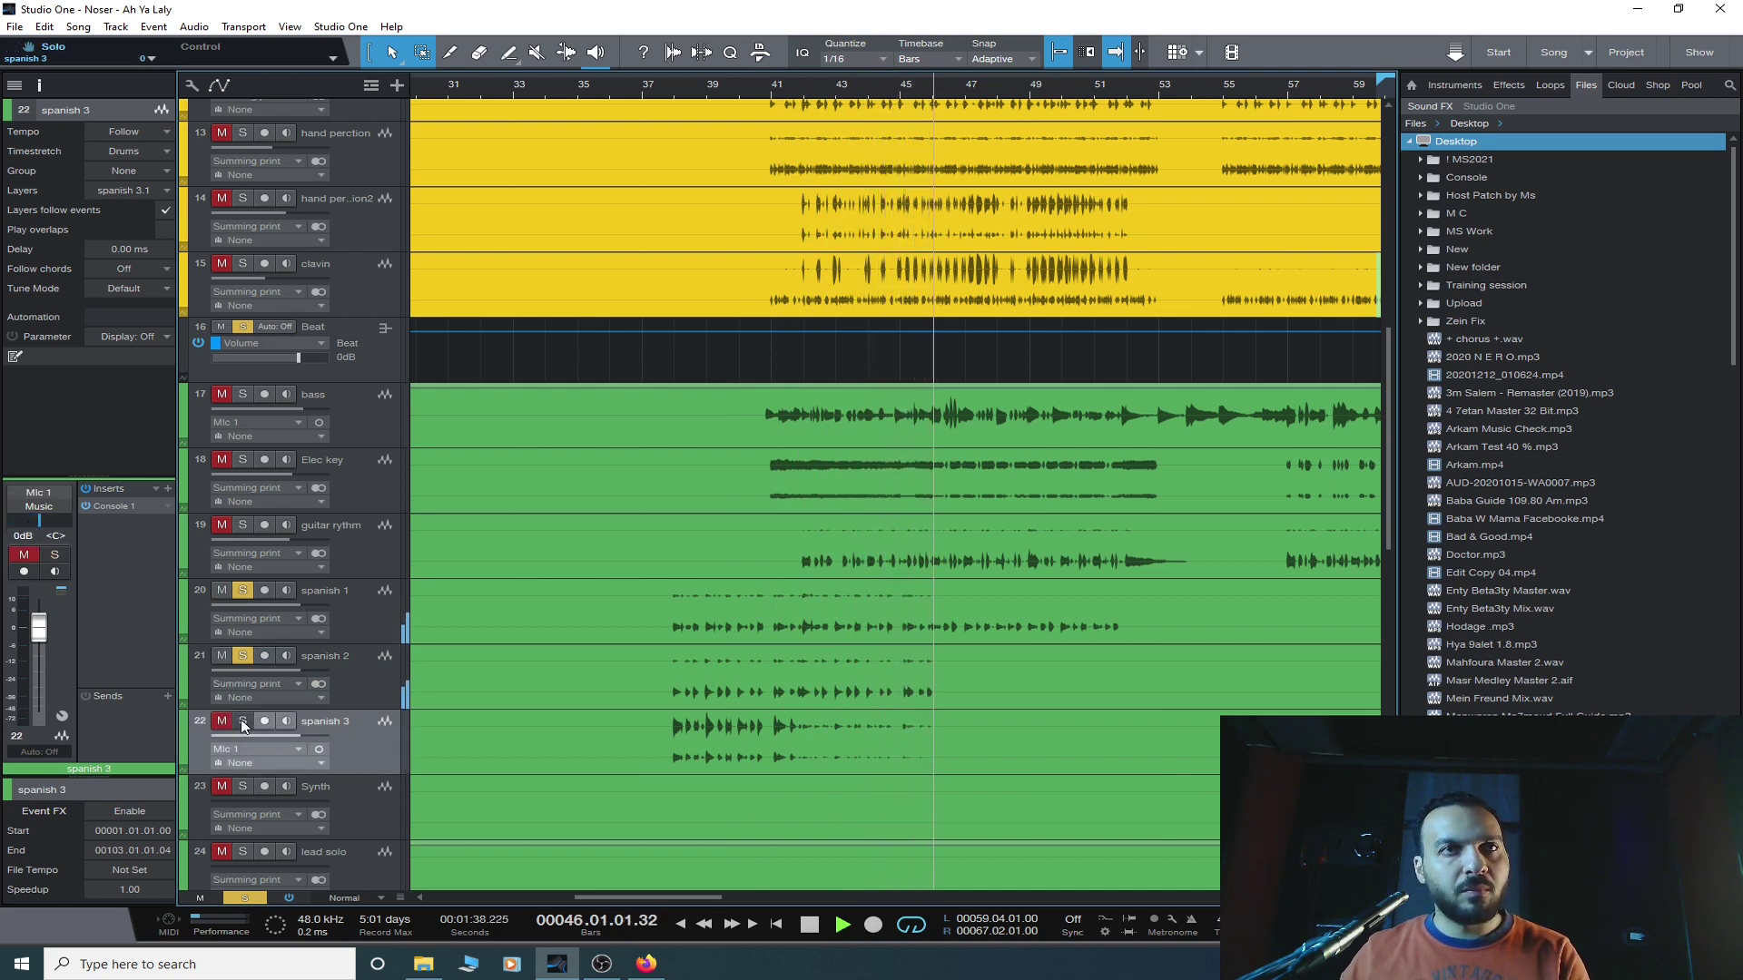
left_click(662, 87)
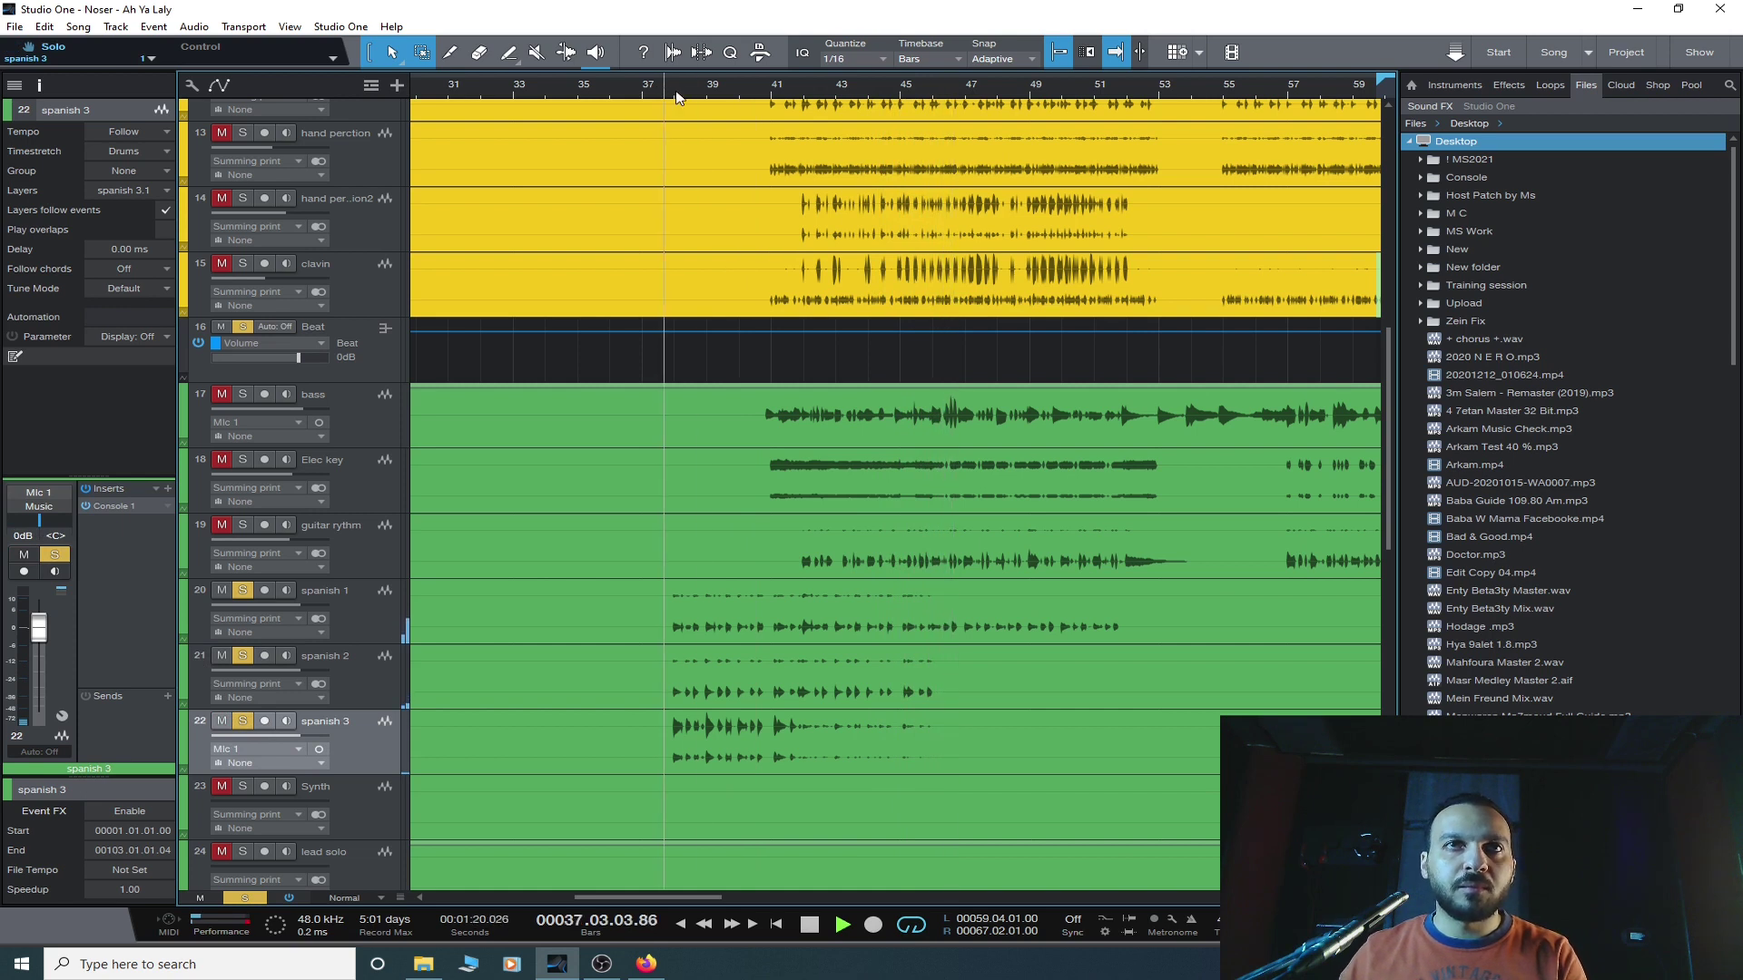
- Compare the soloed Spanish tracks without spanish 3, and with spanish 3 in place of spanish 2, and stop playback
left_click(357, 694)
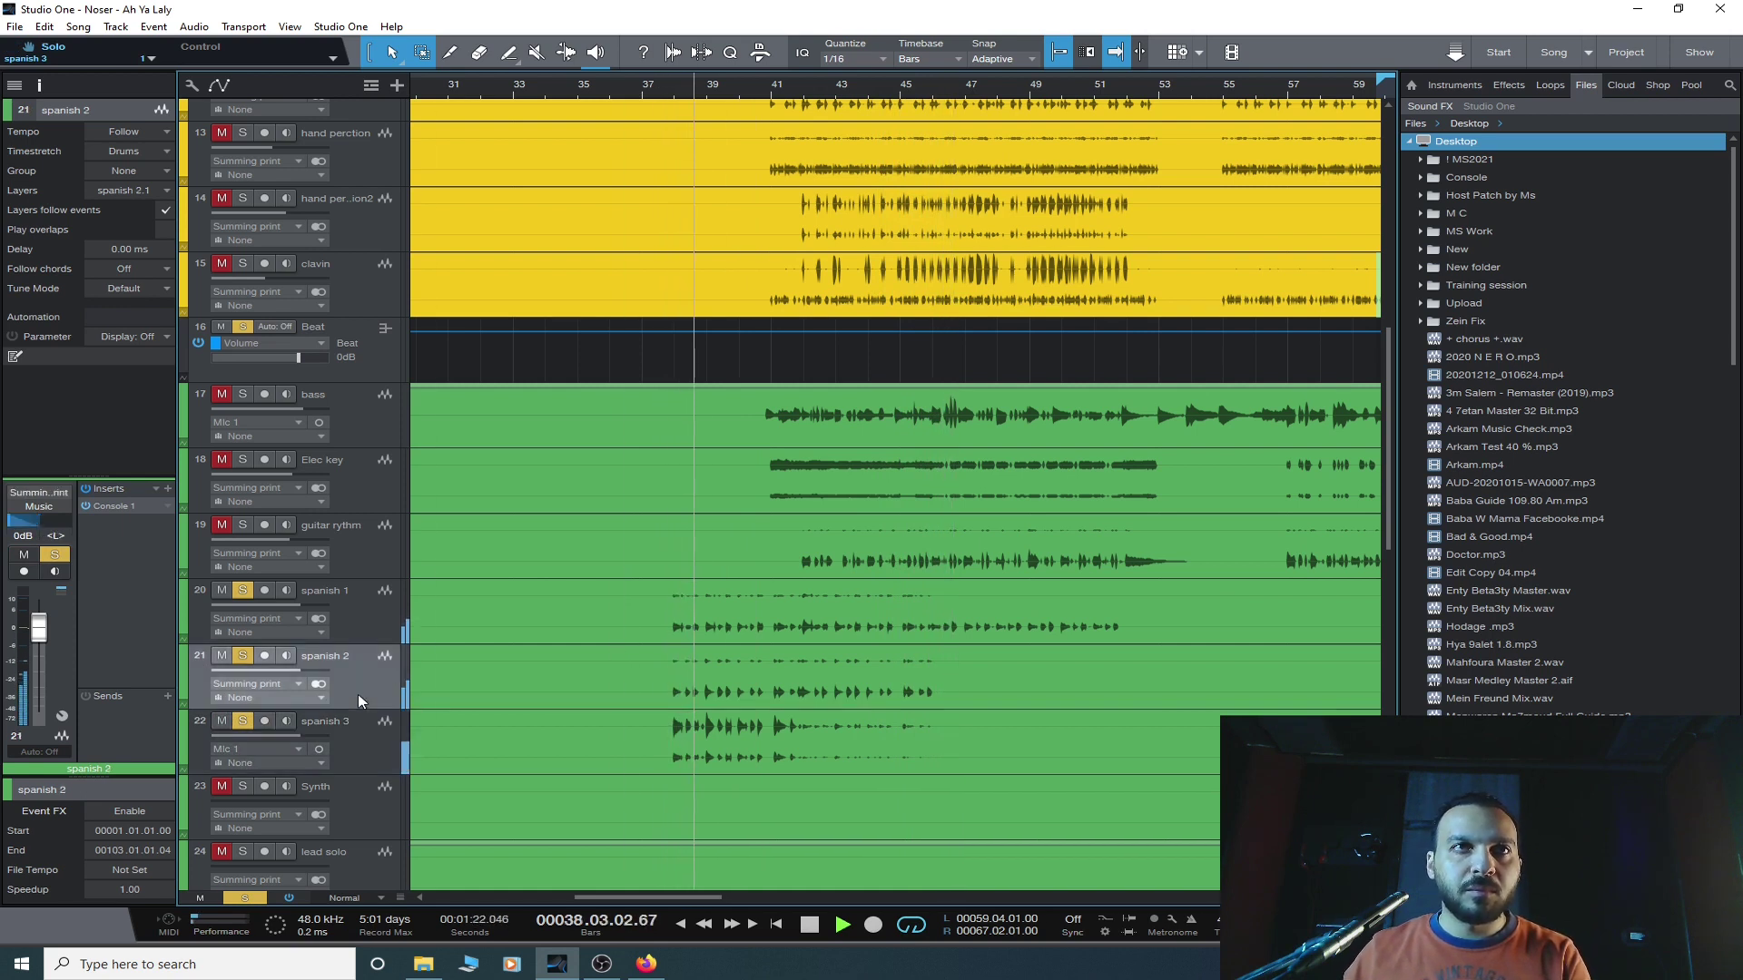
left_click(365, 612)
left_click(361, 681)
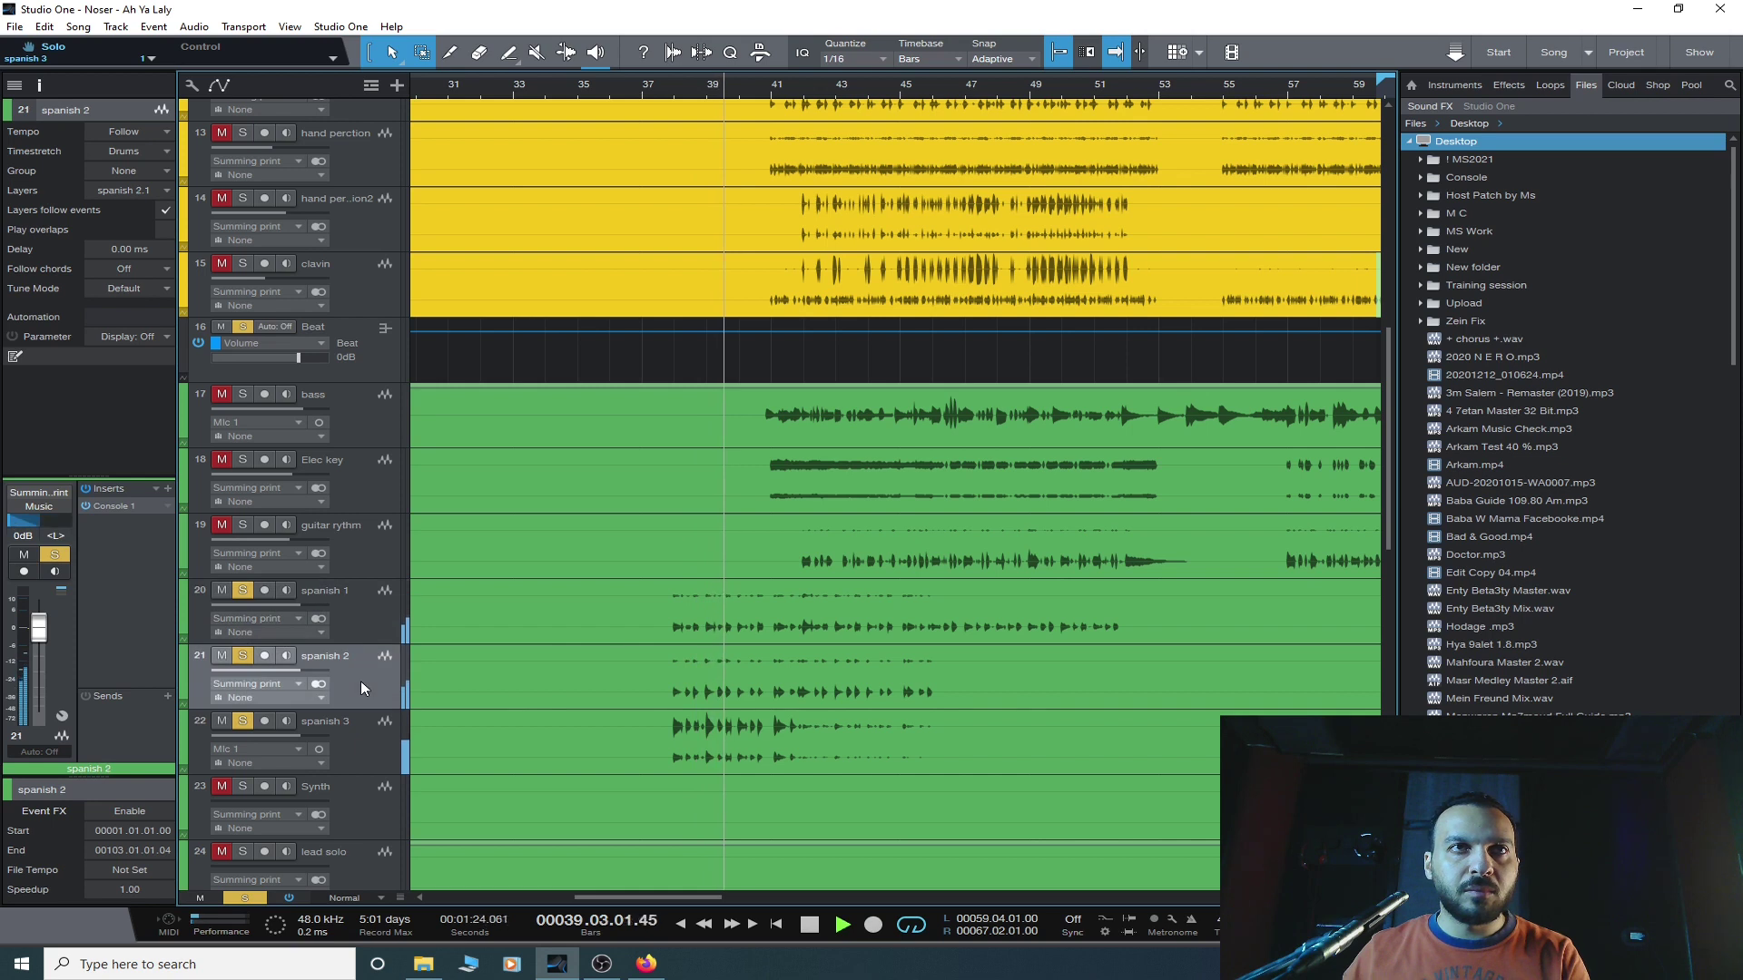
left_click(242, 723)
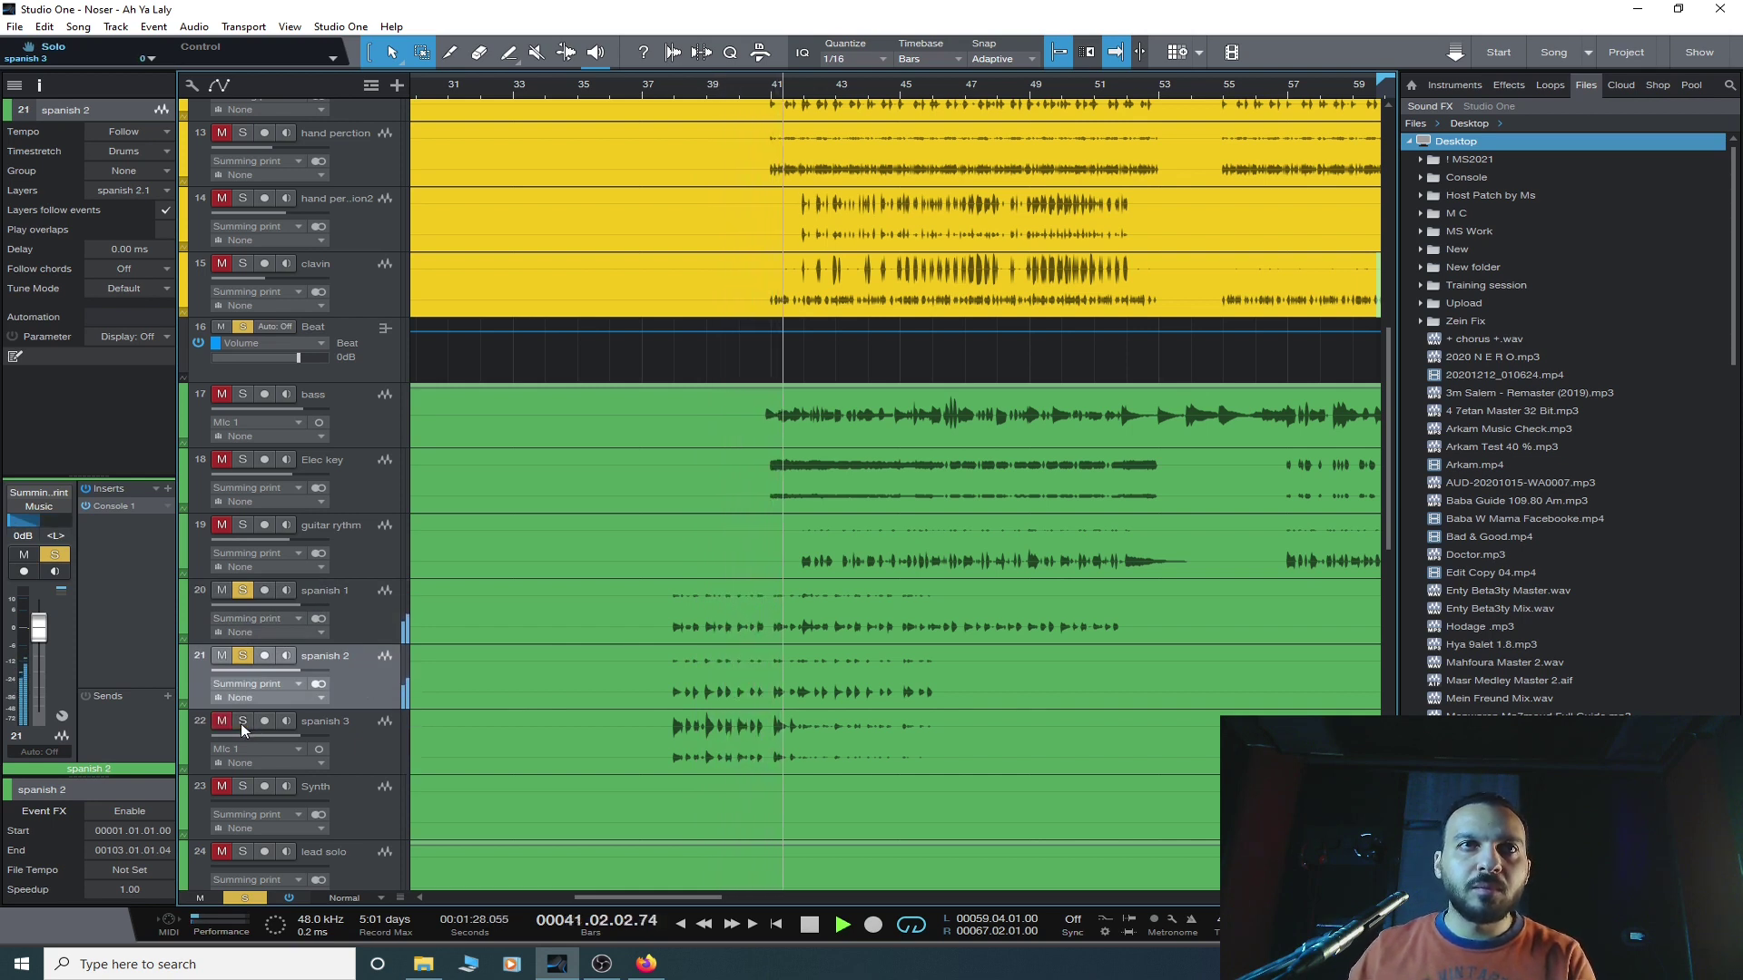
left_click(373, 626)
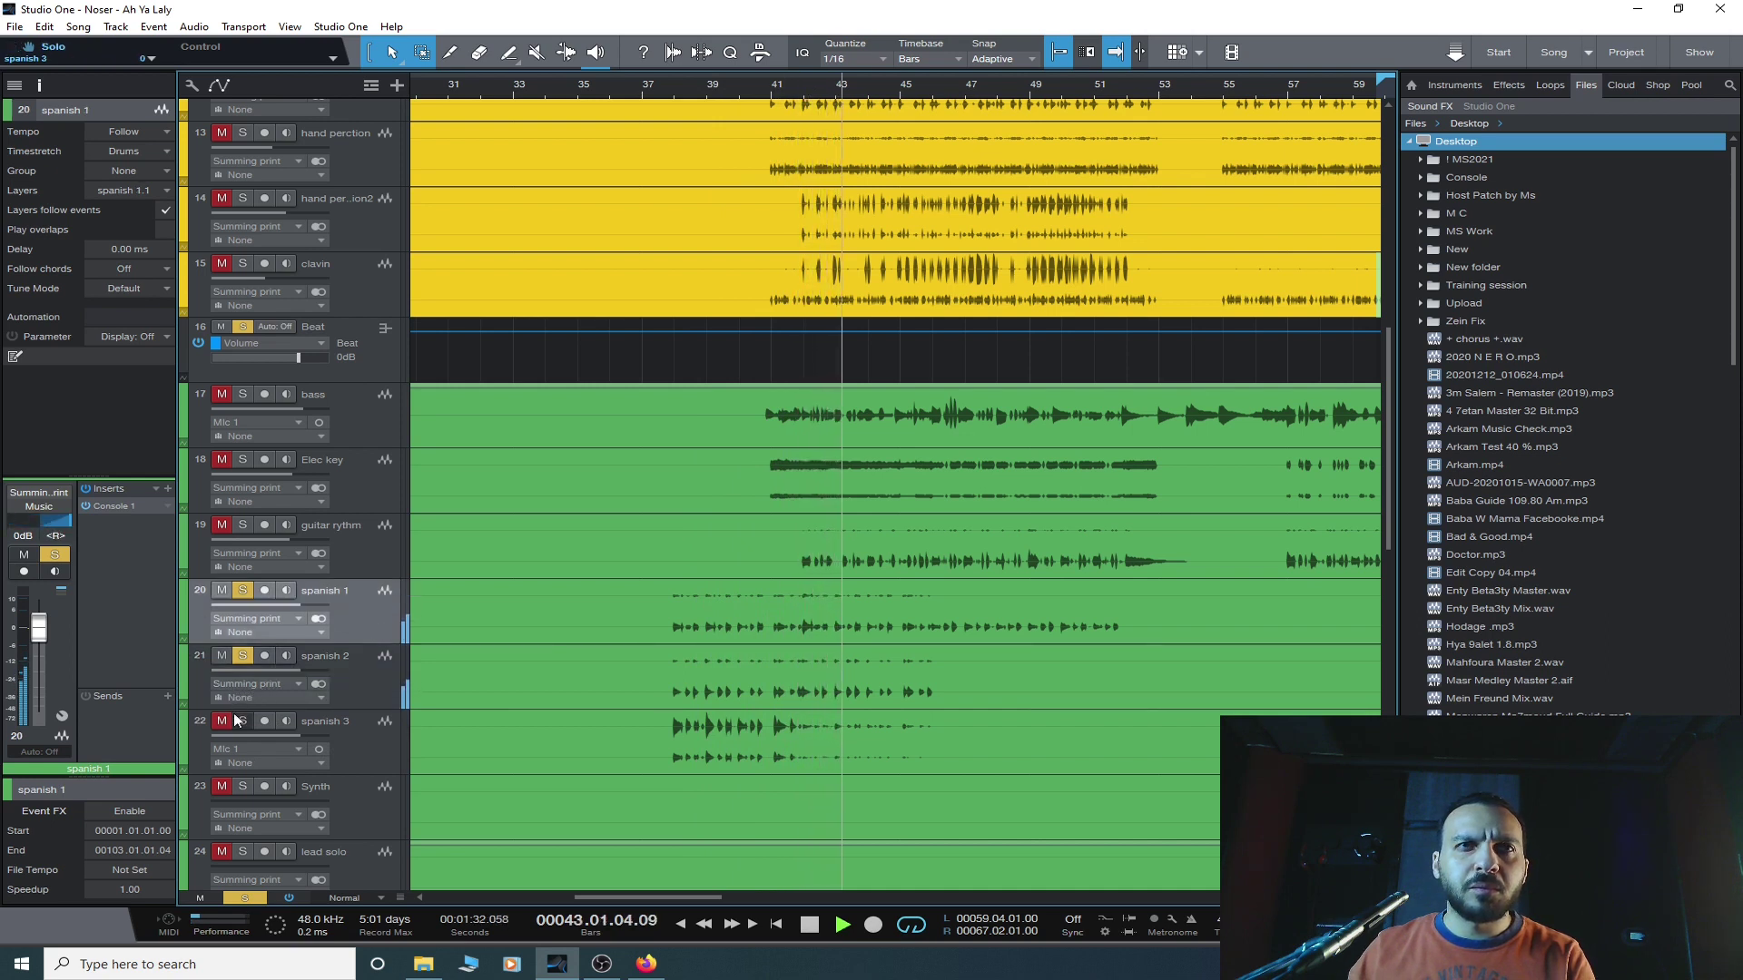
left_click(238, 656)
left_click(243, 723)
left_click(361, 740)
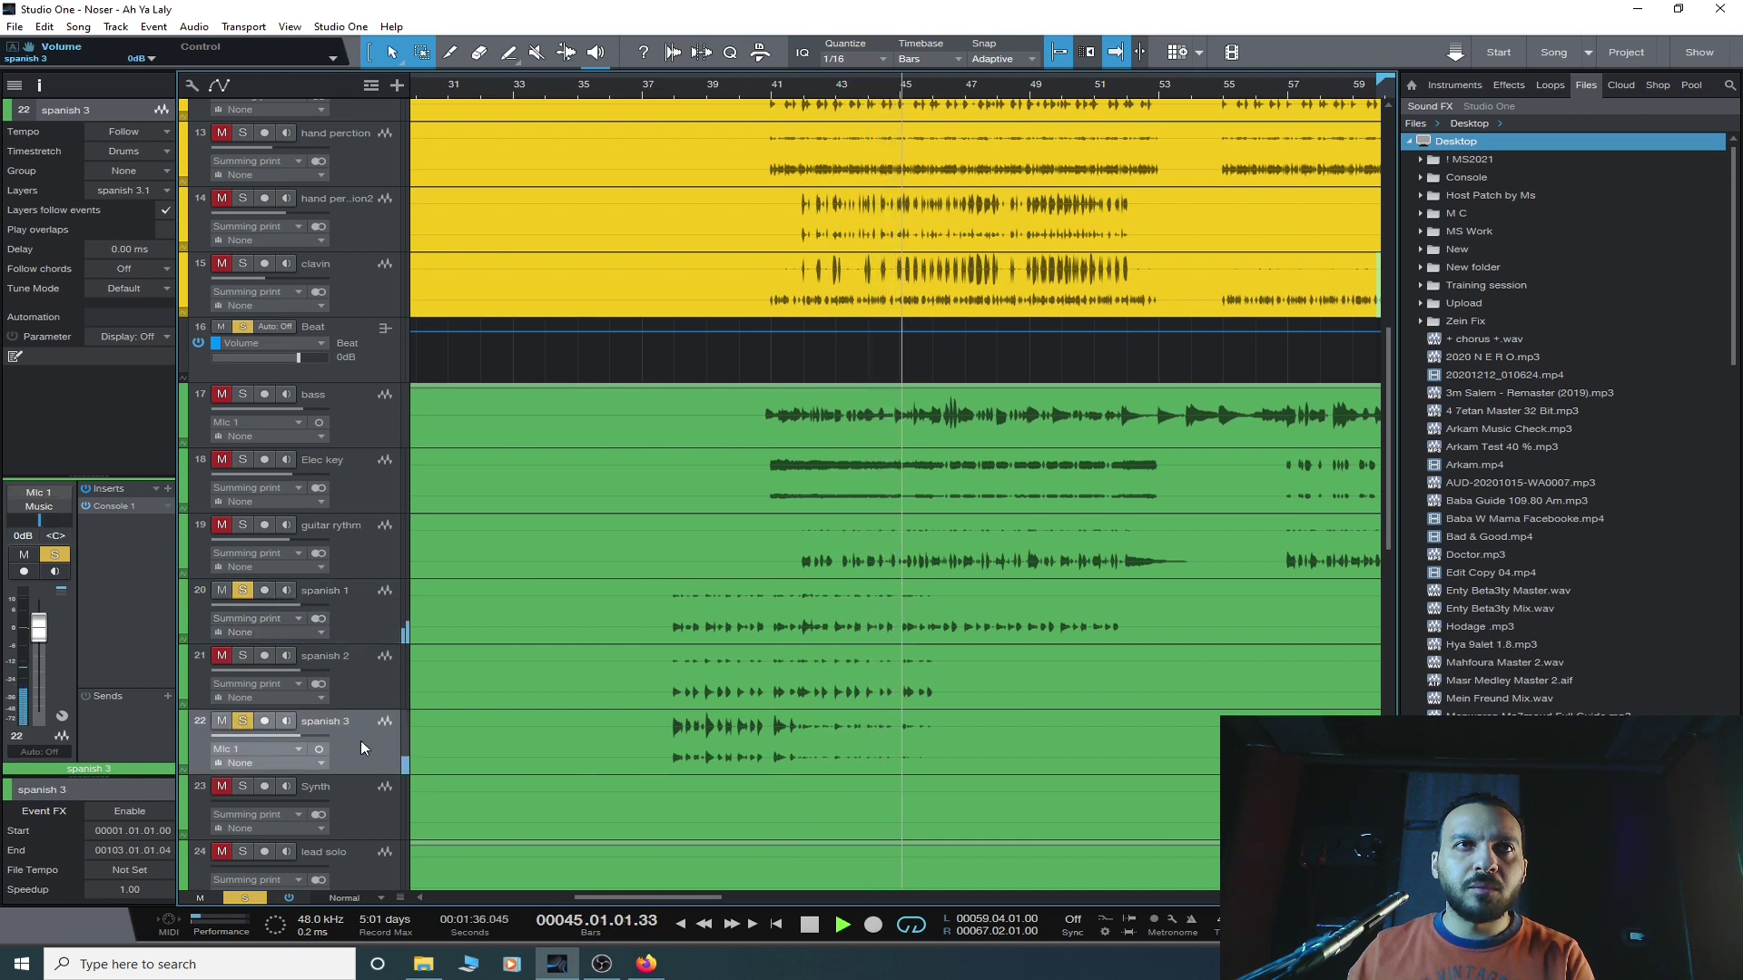
key("space")
- Switch spanish 1 and spanish 2 to mono and play the passage from bar 38
left_click(379, 634)
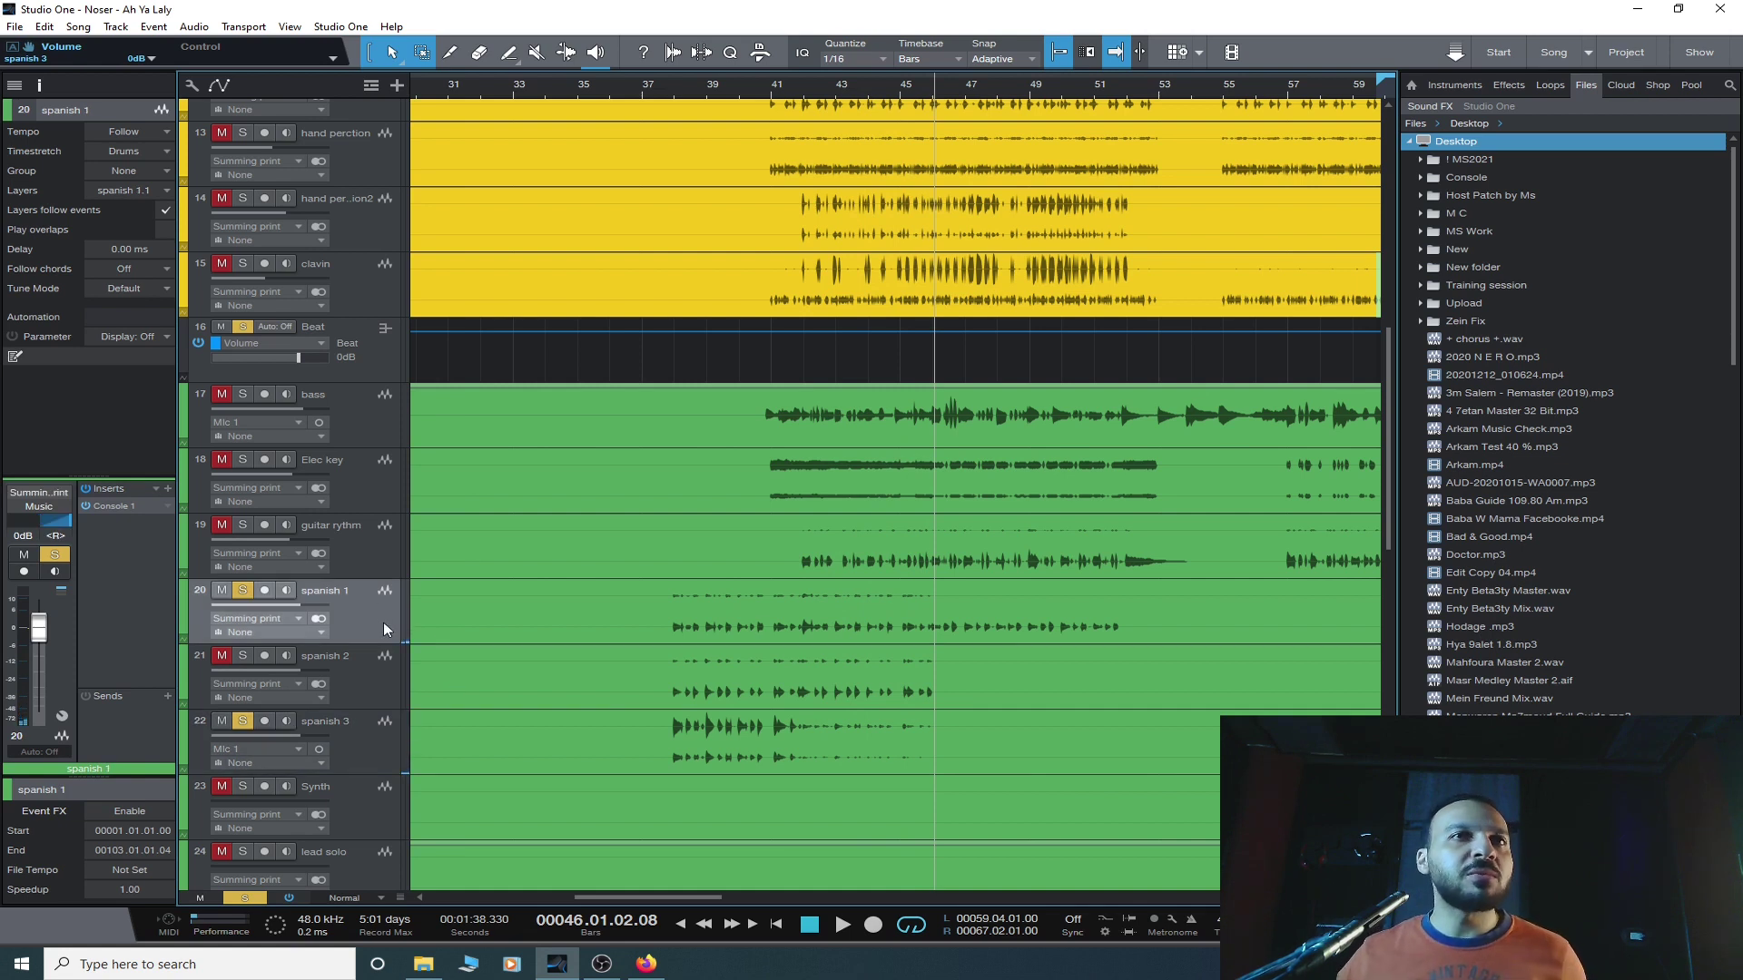
left_click(320, 621)
left_click(321, 683)
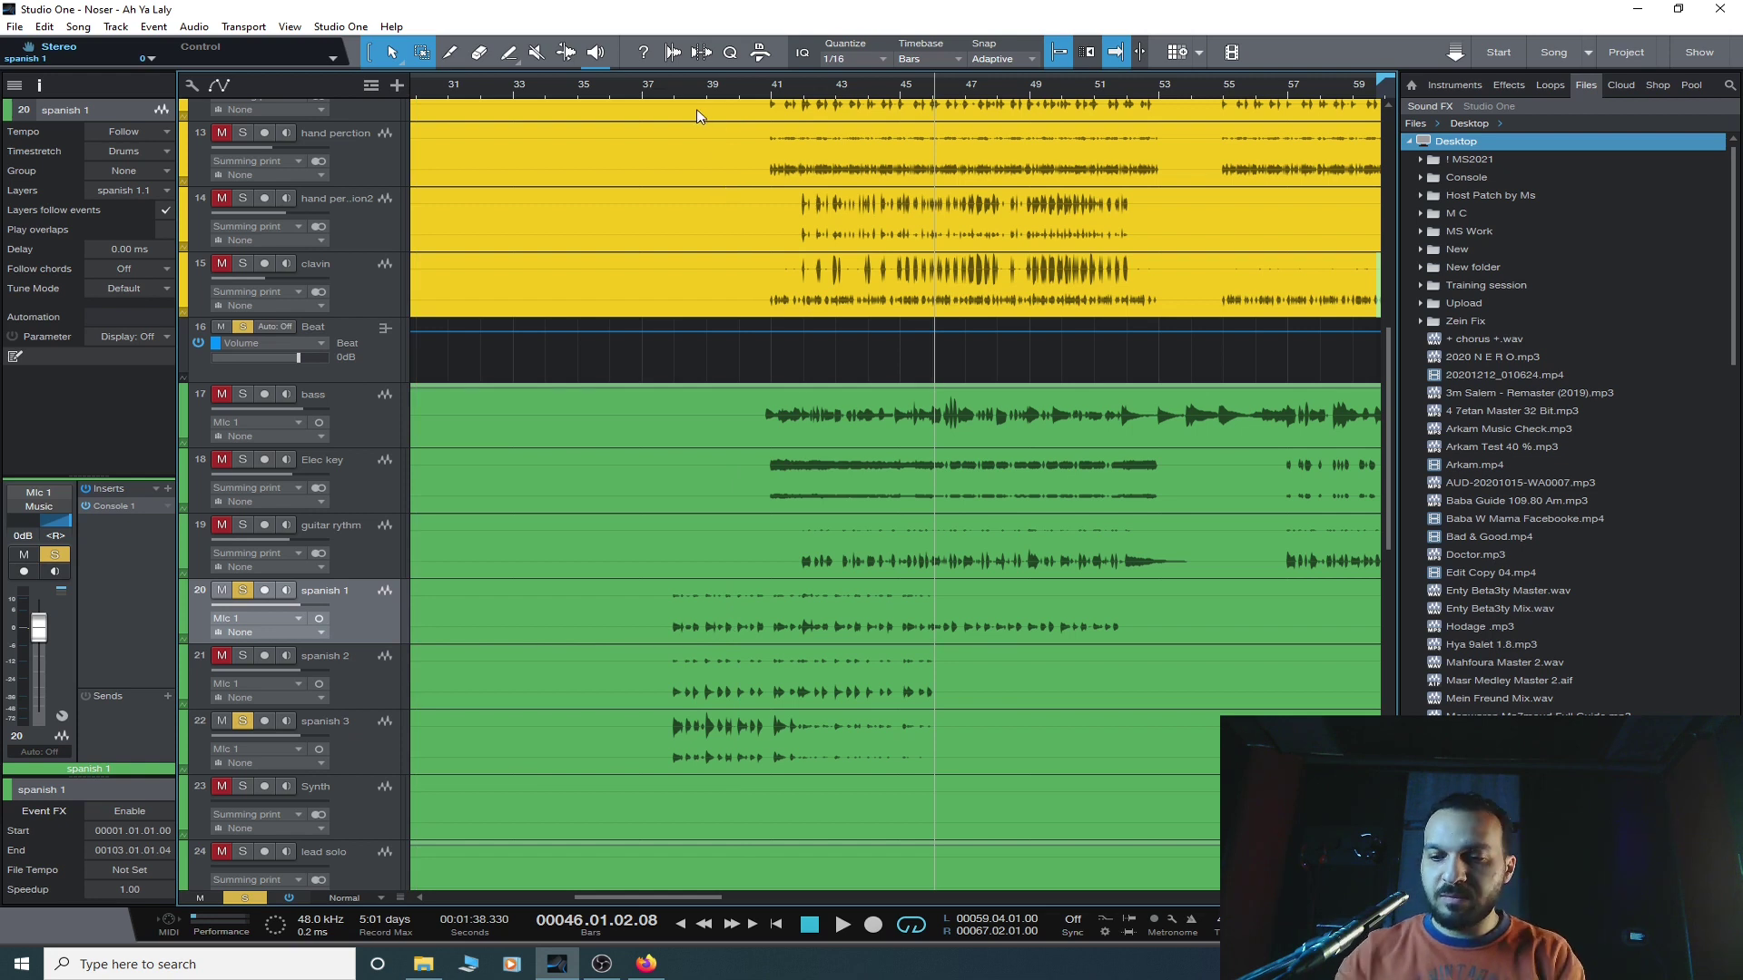
left_click(676, 88)
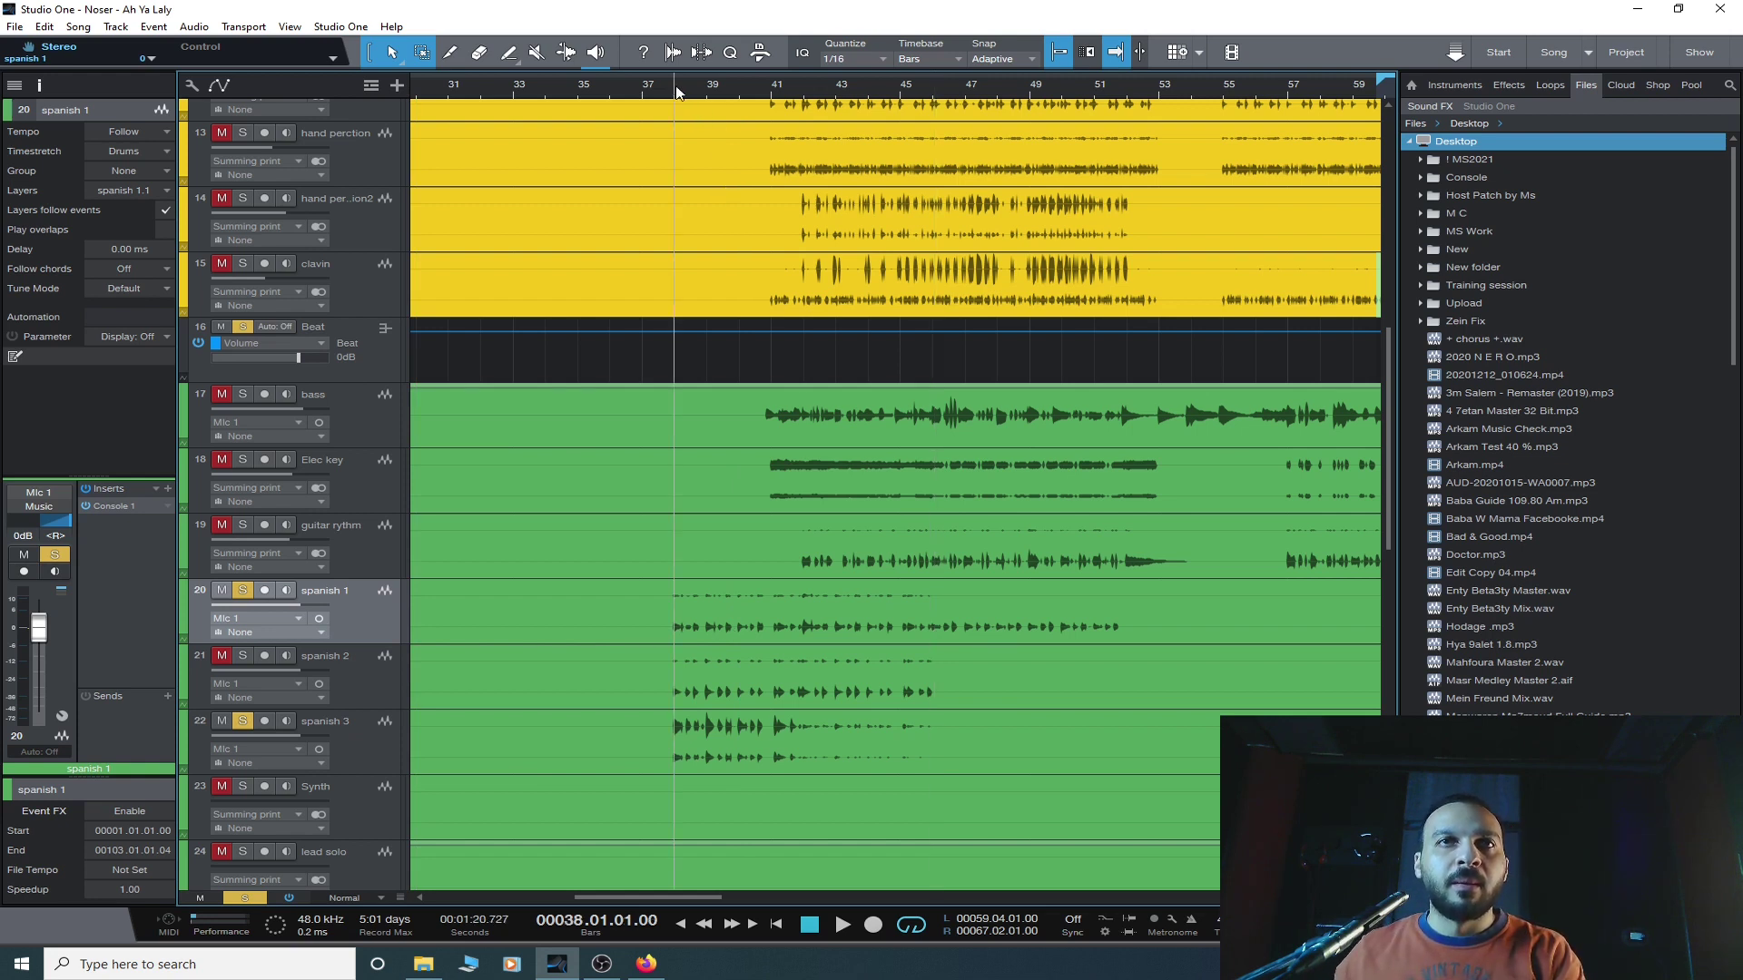
key("space")
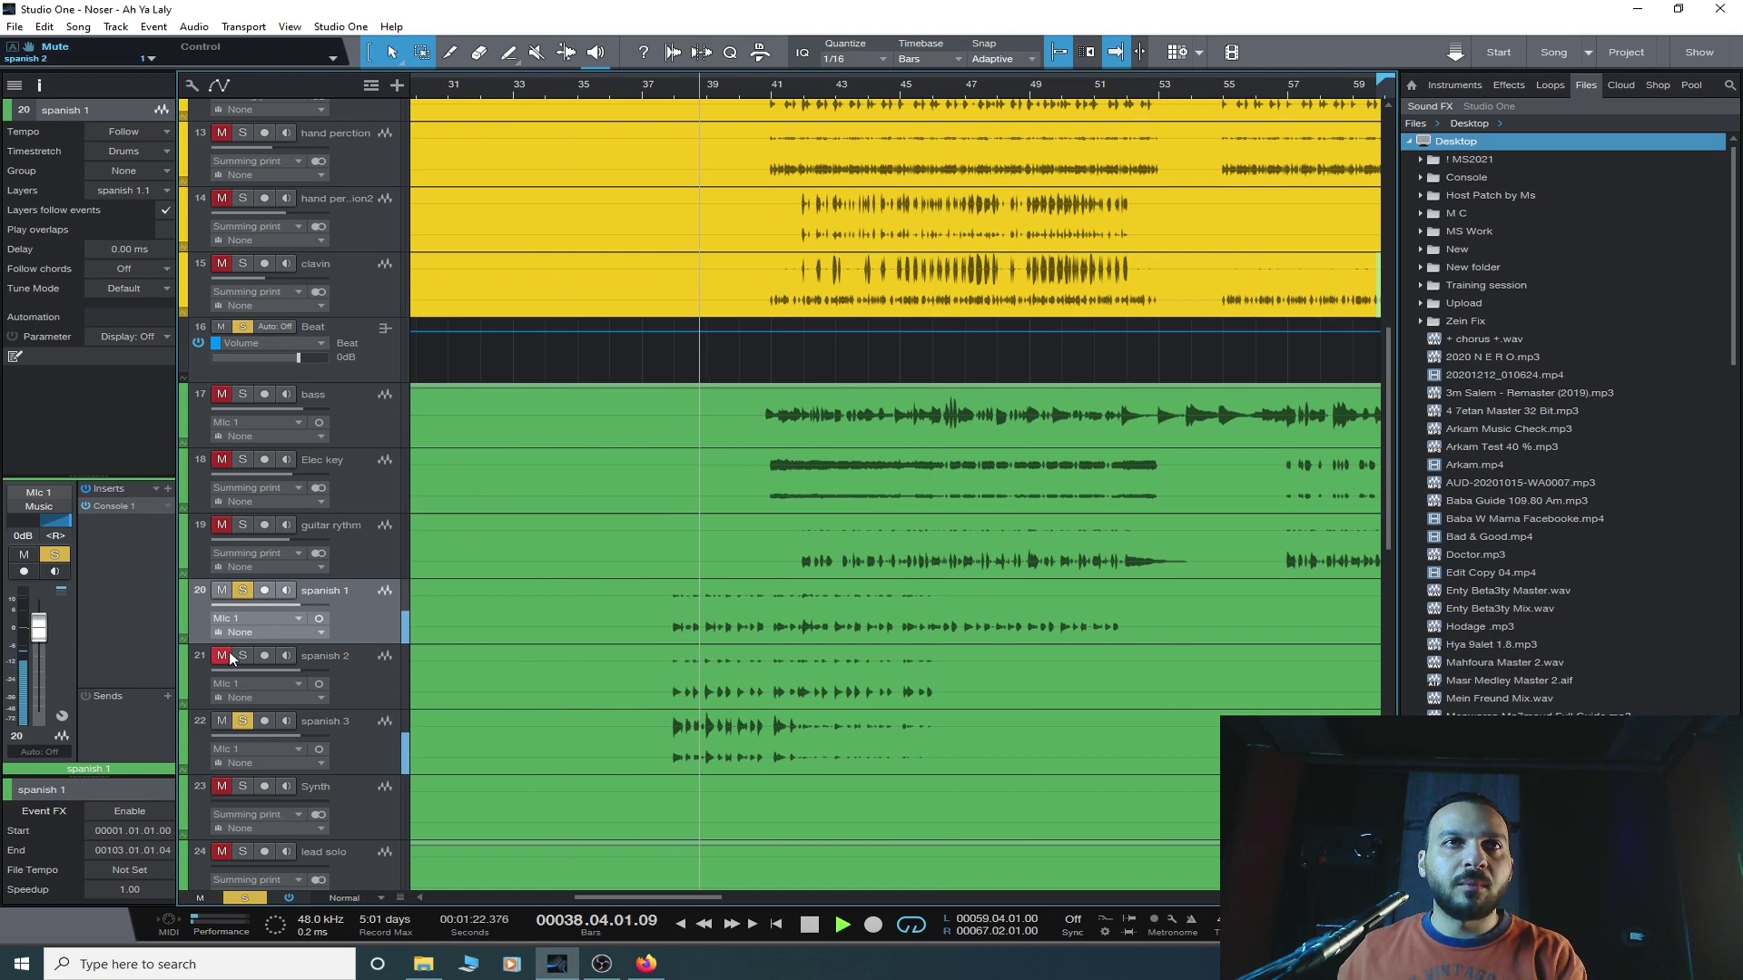
- Pan spanish 3 left, set spanish 2 to centre pan, and add spanish 2 to the soloed tracks
left_click(352, 752)
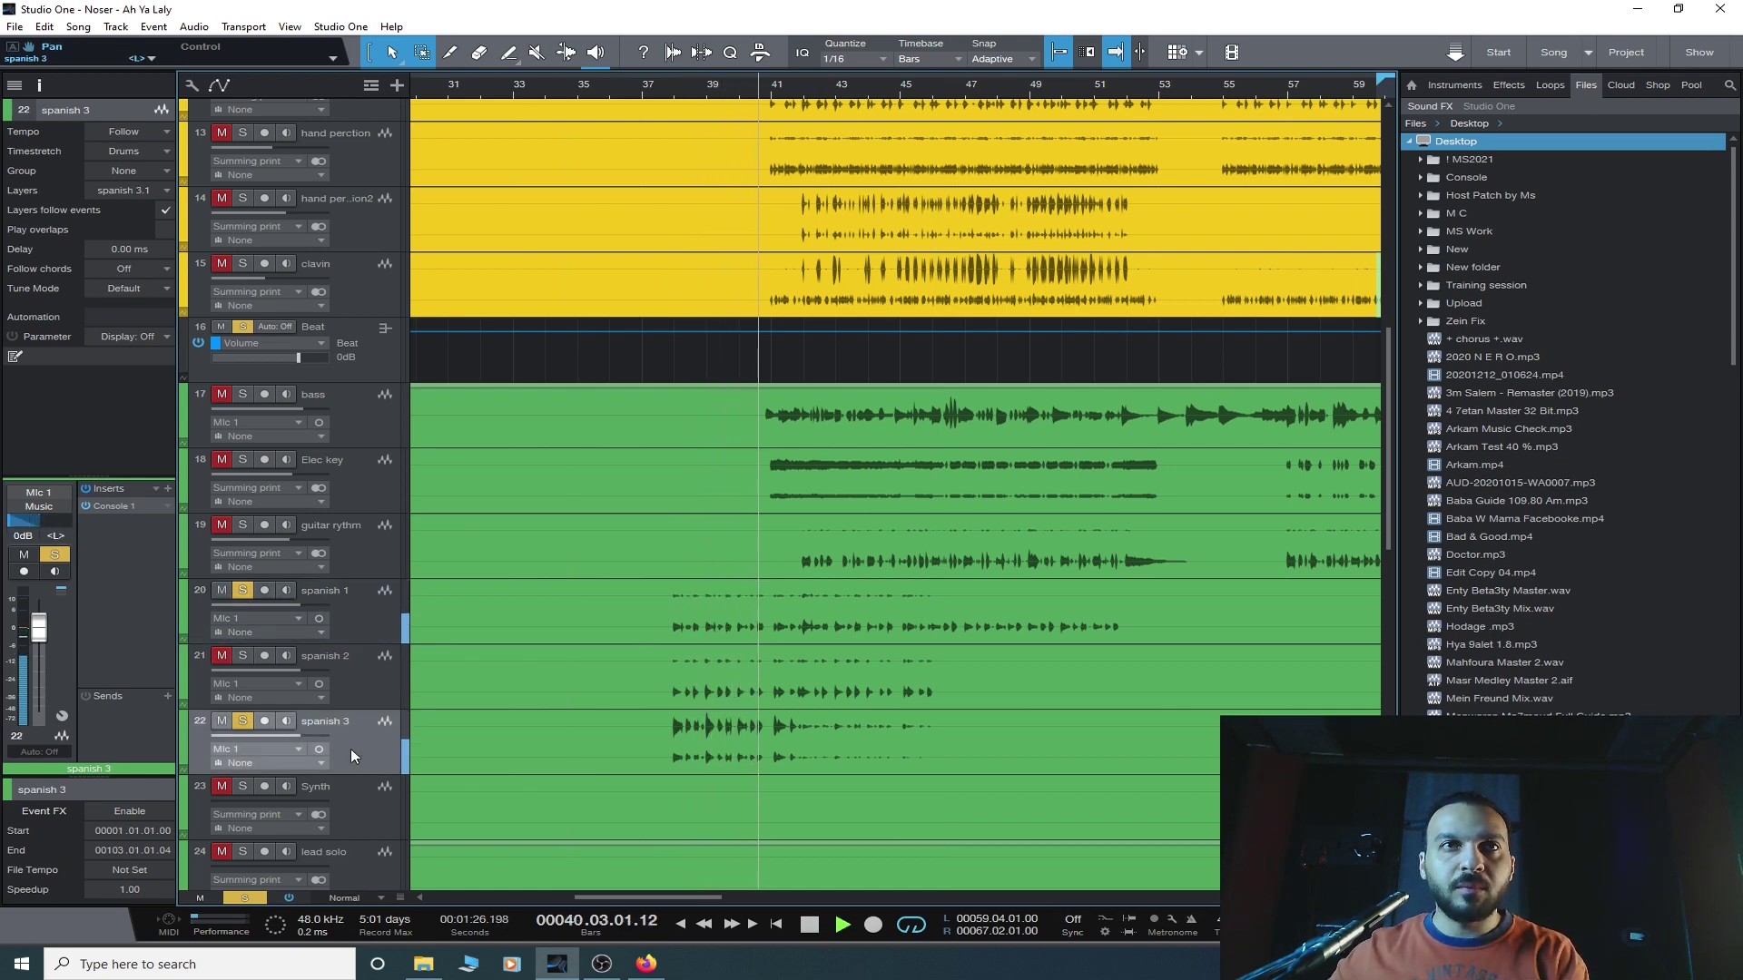
left_click(367, 632)
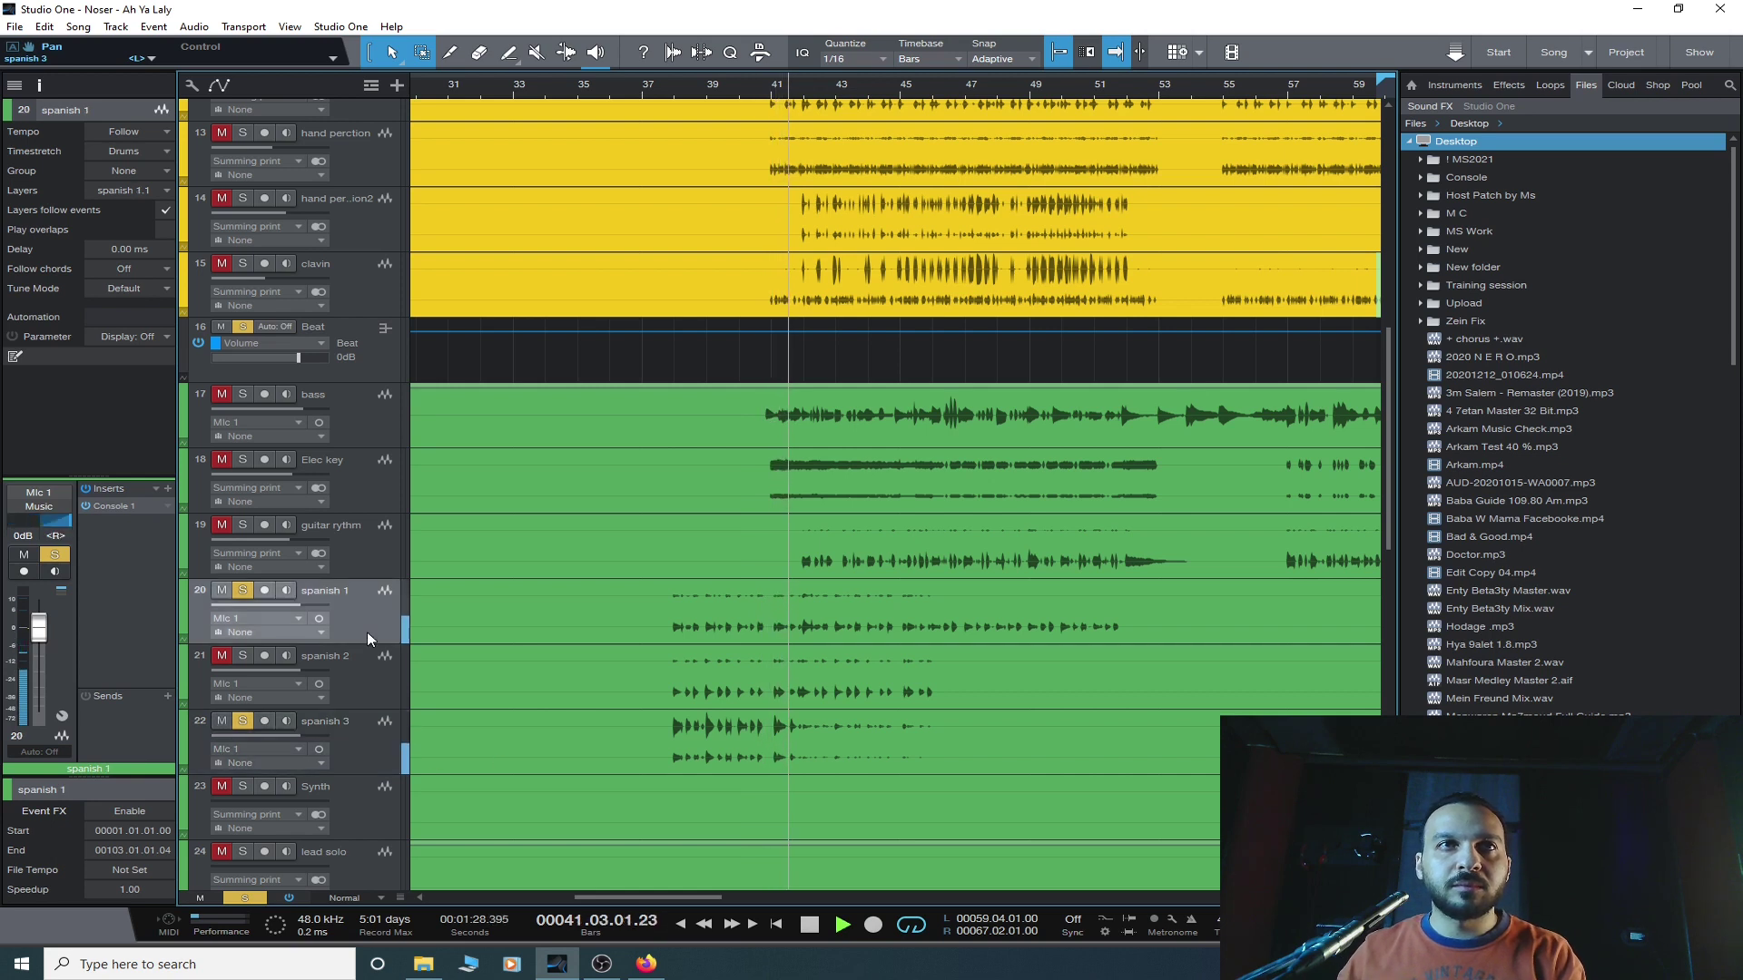
left_click(380, 679)
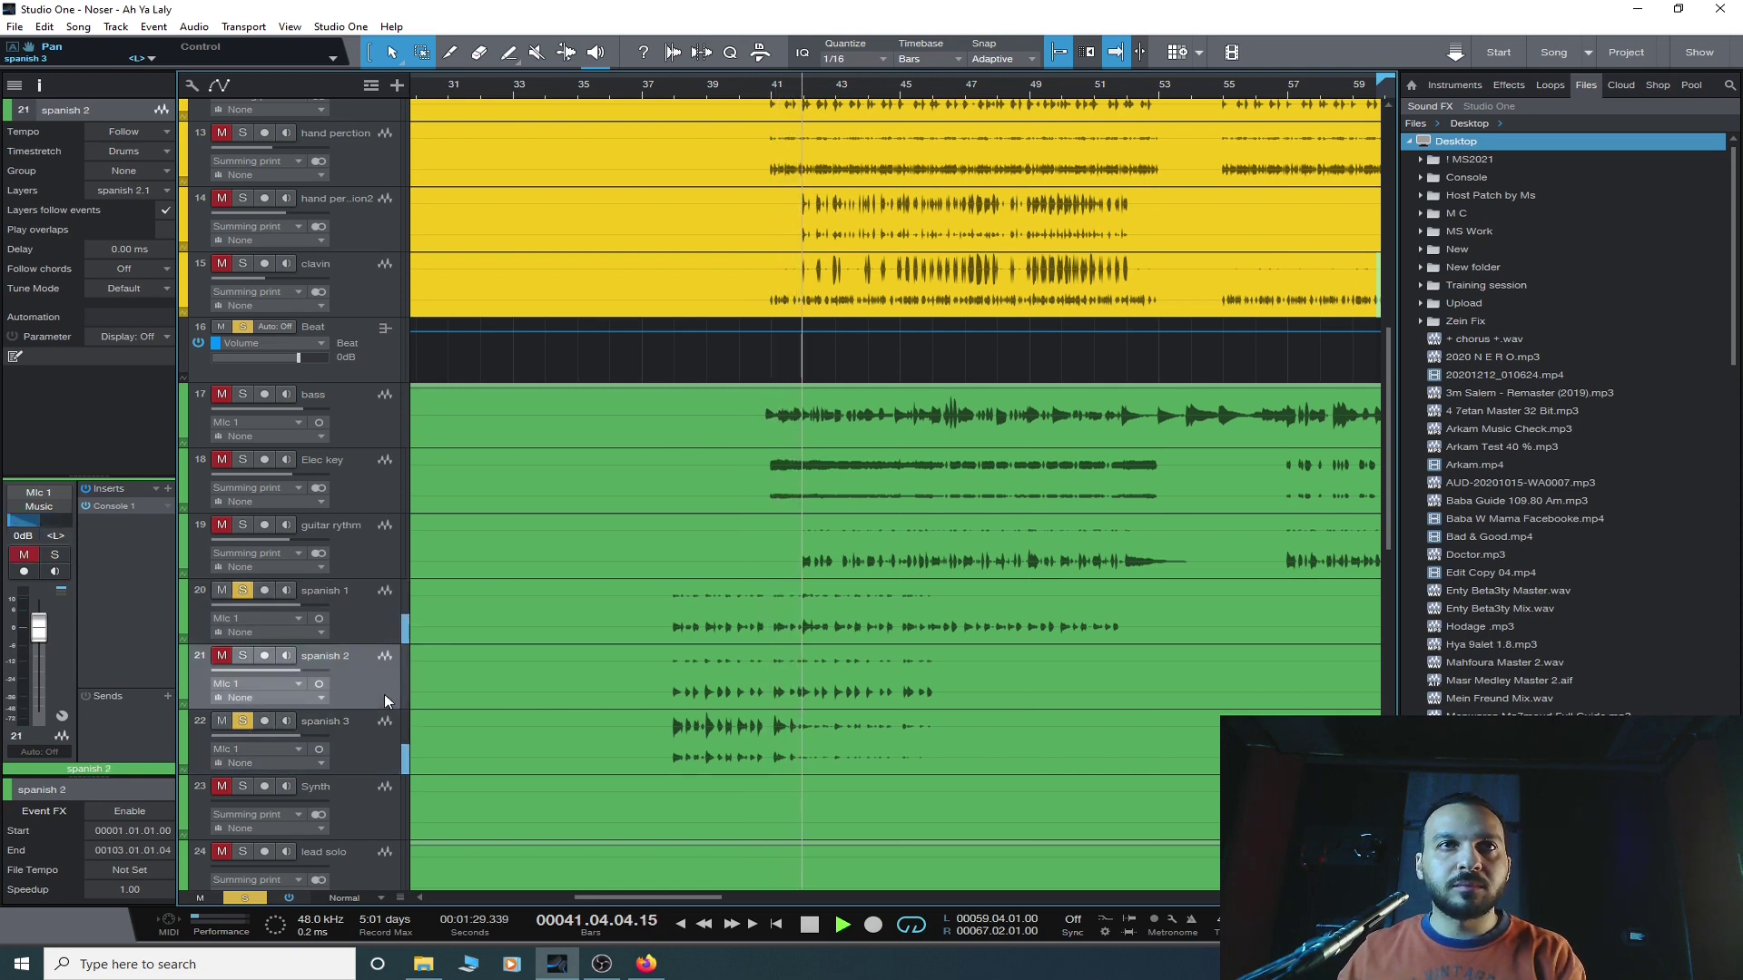
left_click(218, 658)
left_click(242, 656)
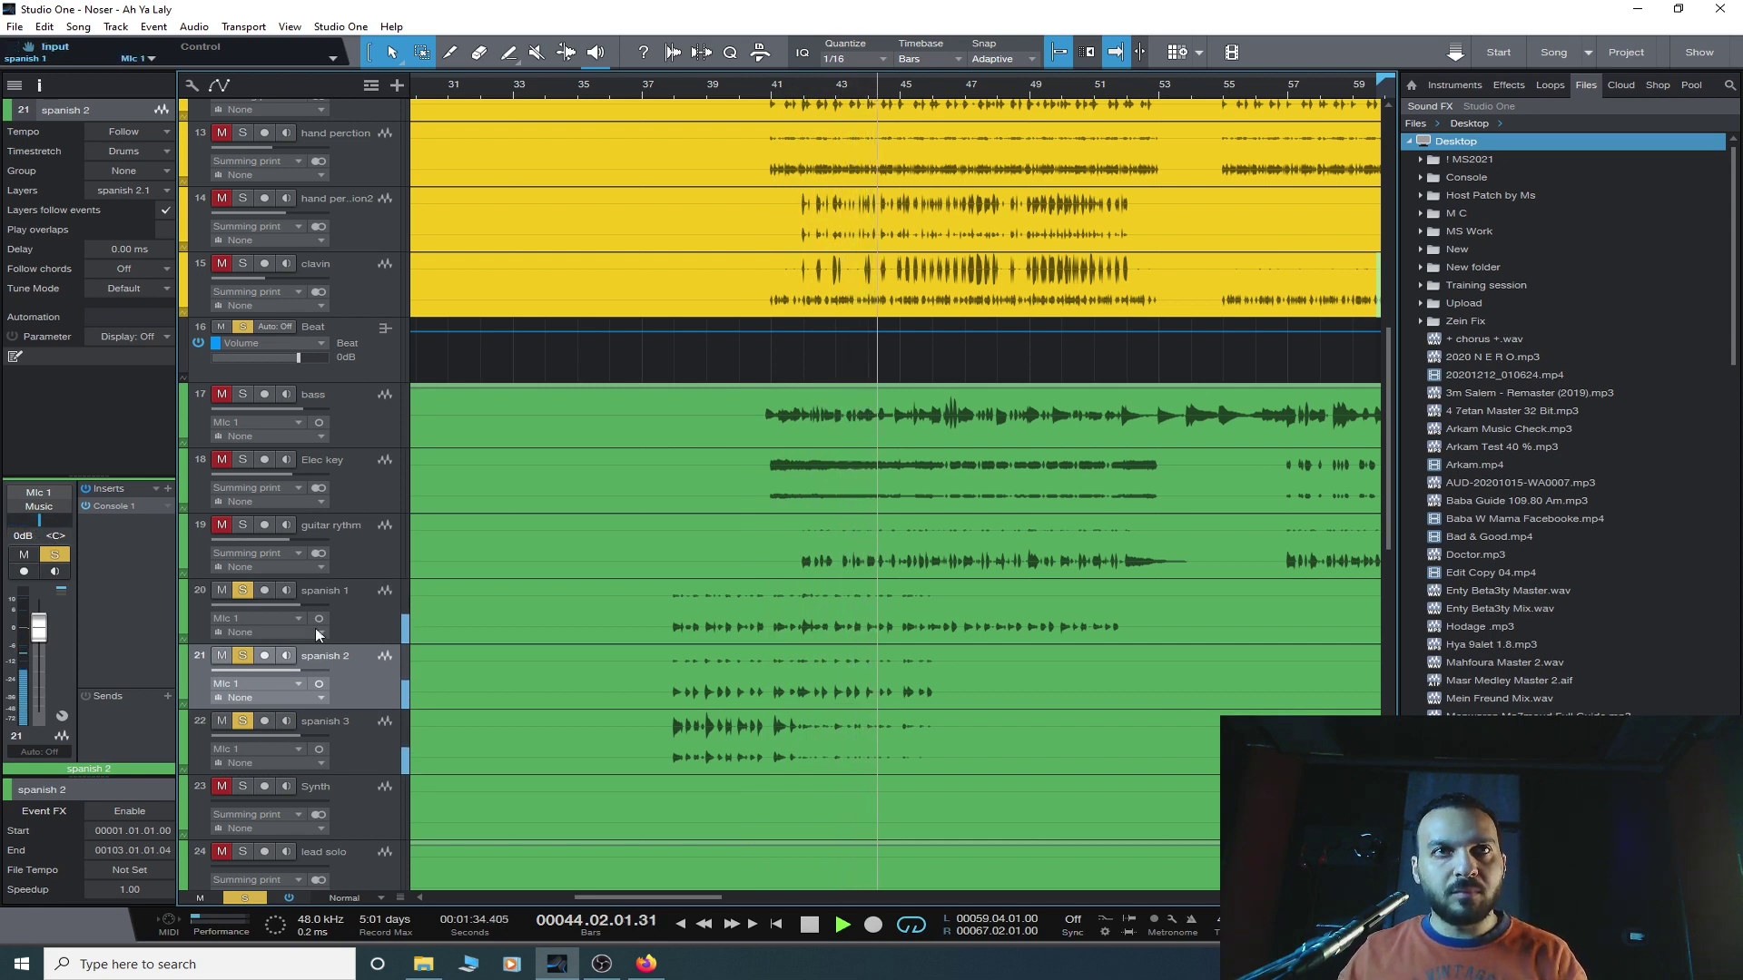
left_click(383, 611)
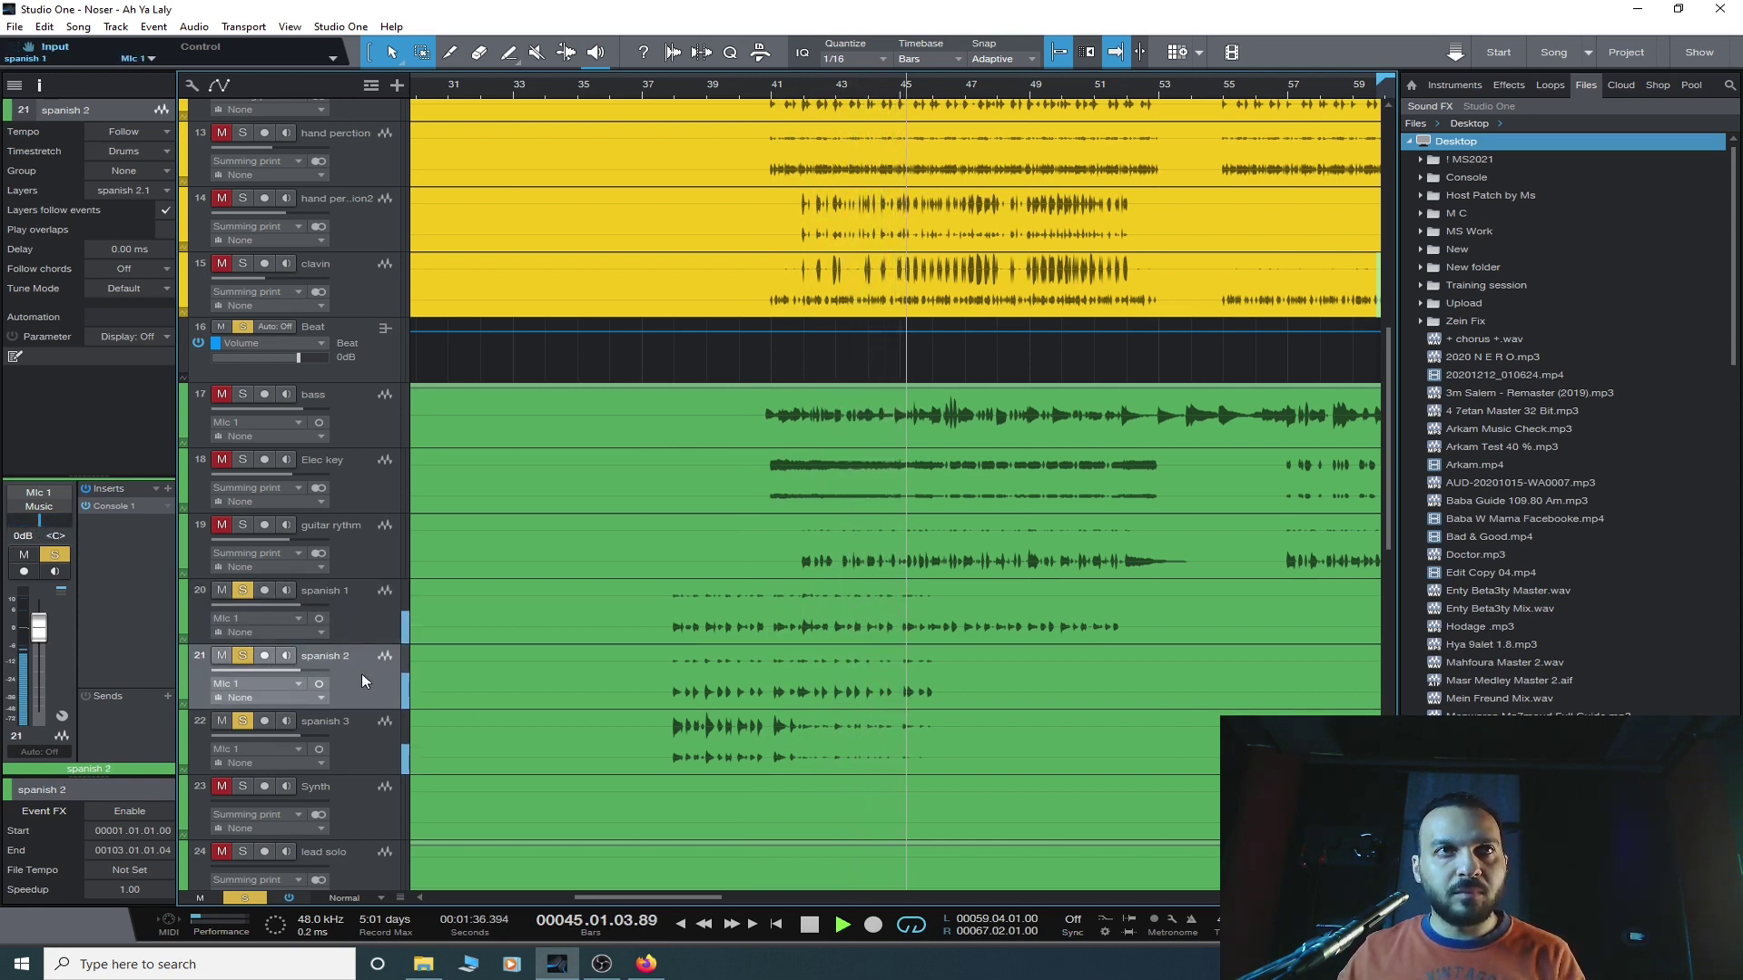
- Move the spanish 3 track above spanish 2 and replay the passage from about bar 37
left_click_drag(345, 746, 365, 653)
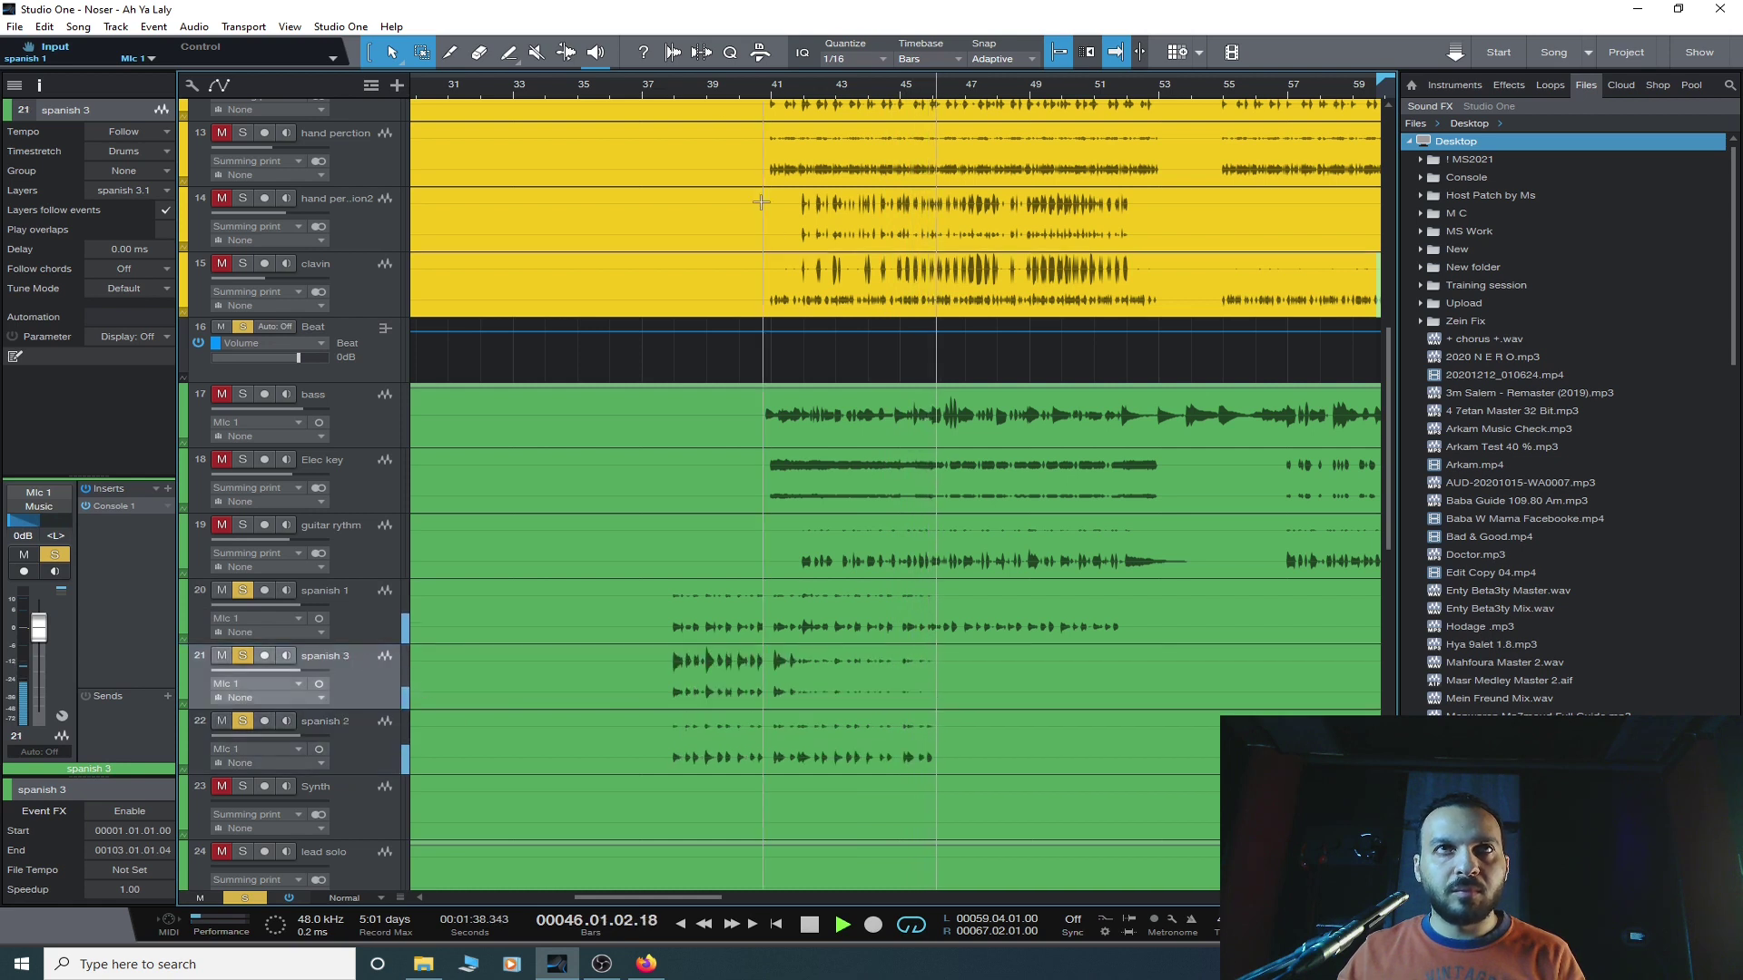
left_click(650, 99)
left_click(652, 88)
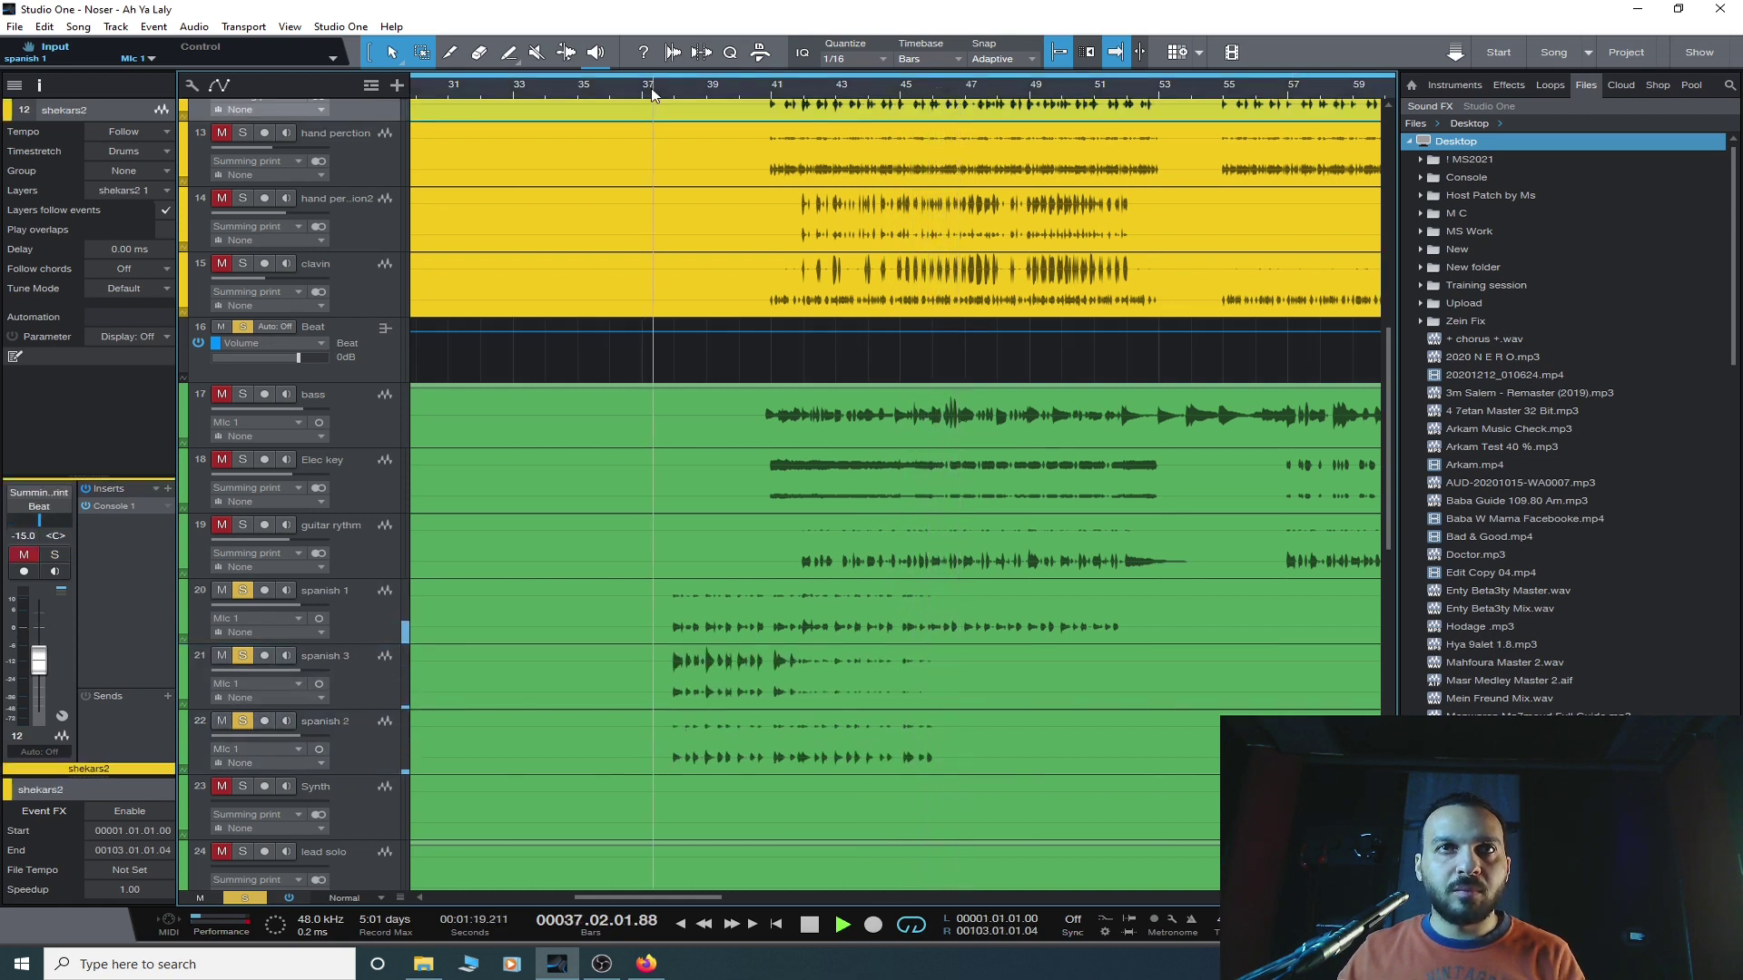
- Take spanish 2 out of the solo and bring it back, and lower its level to -4.9 dB
left_click(240, 723)
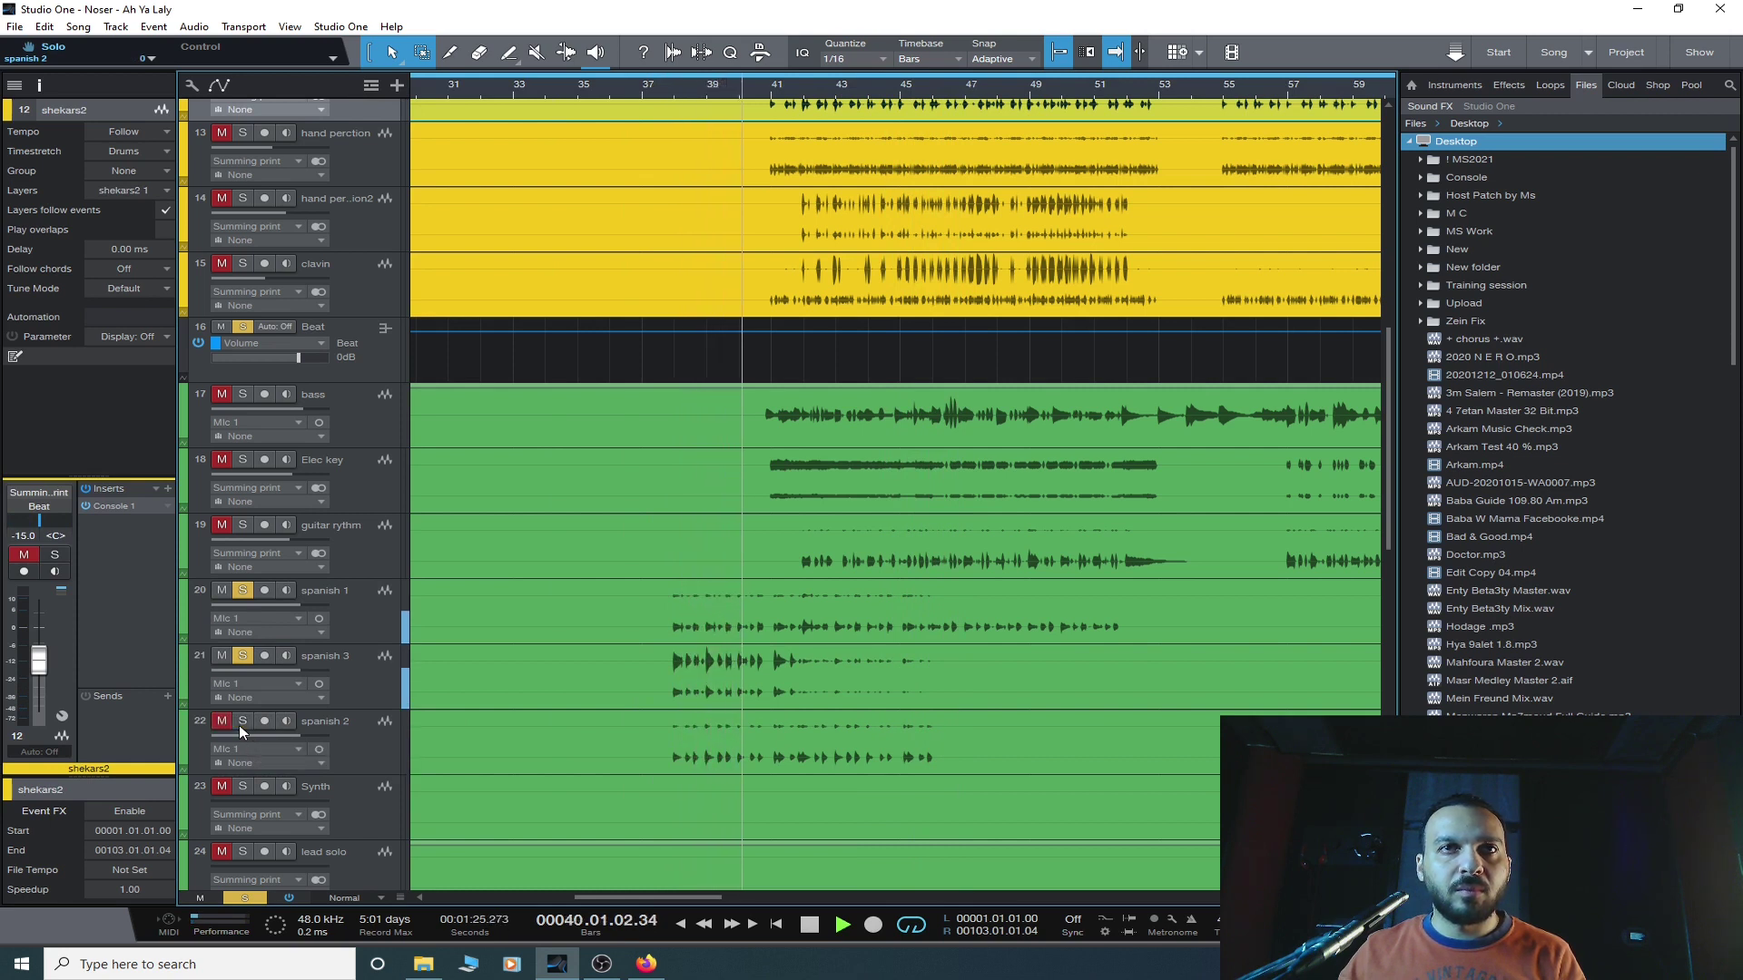
left_click(241, 722)
left_click(350, 742)
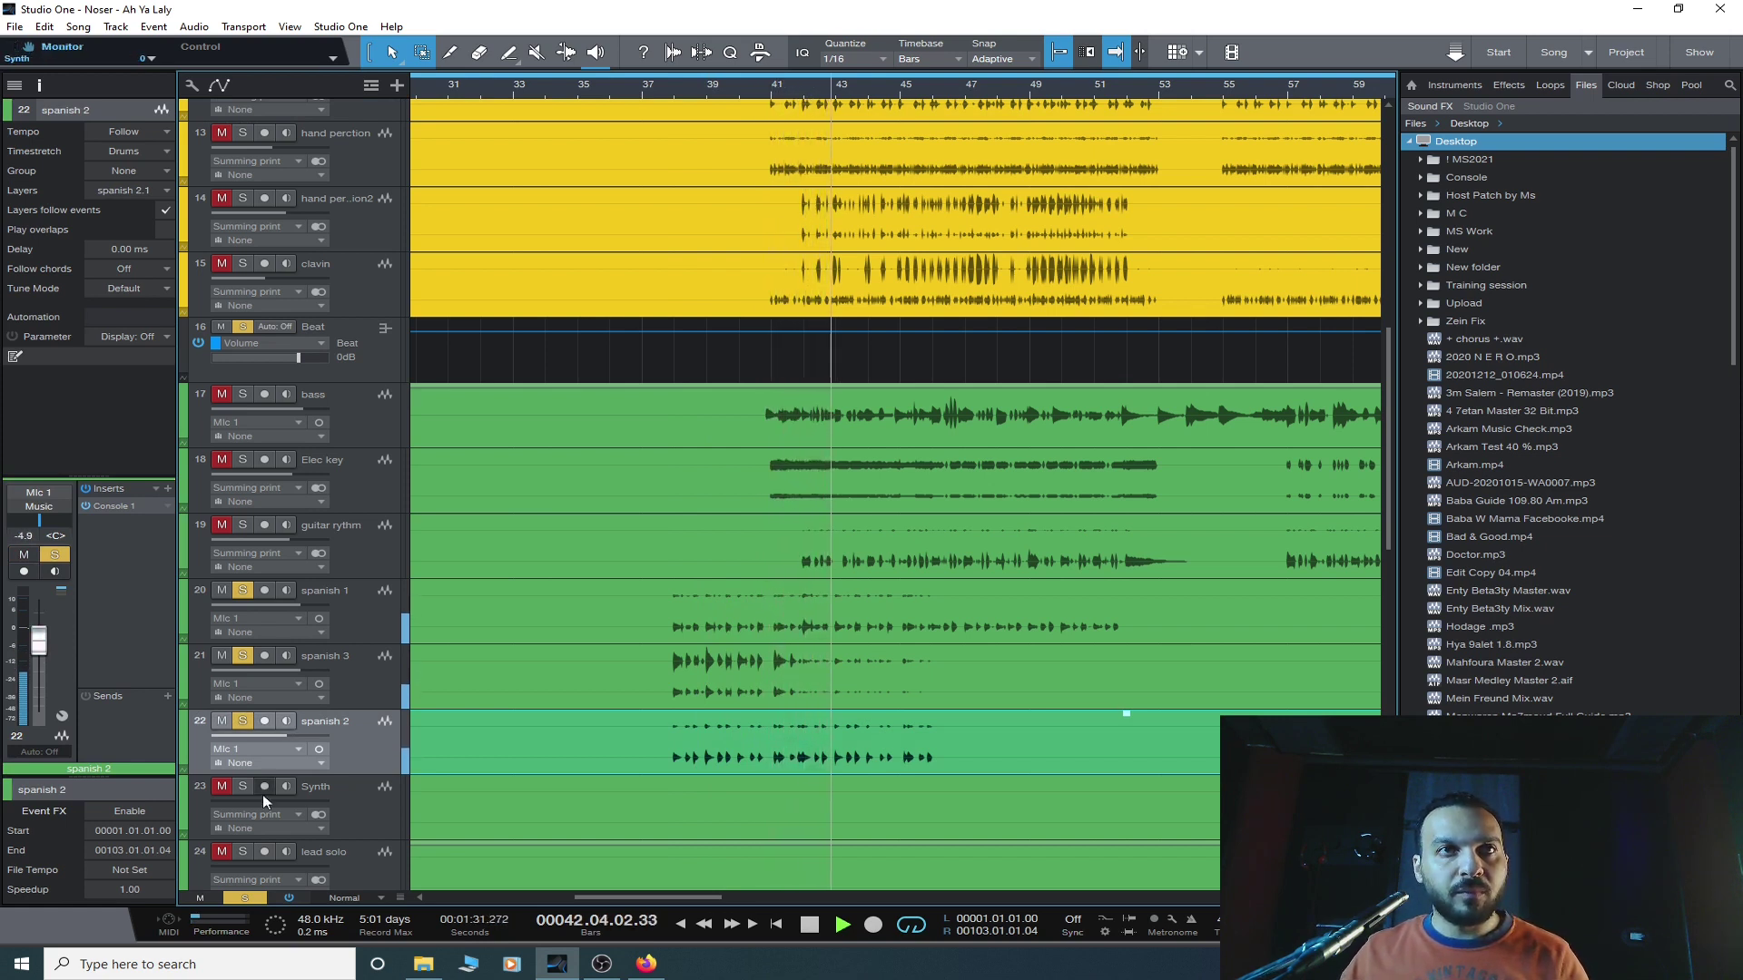
- Clear the solos and replay the full mix from about bar 37
left_click(243, 721)
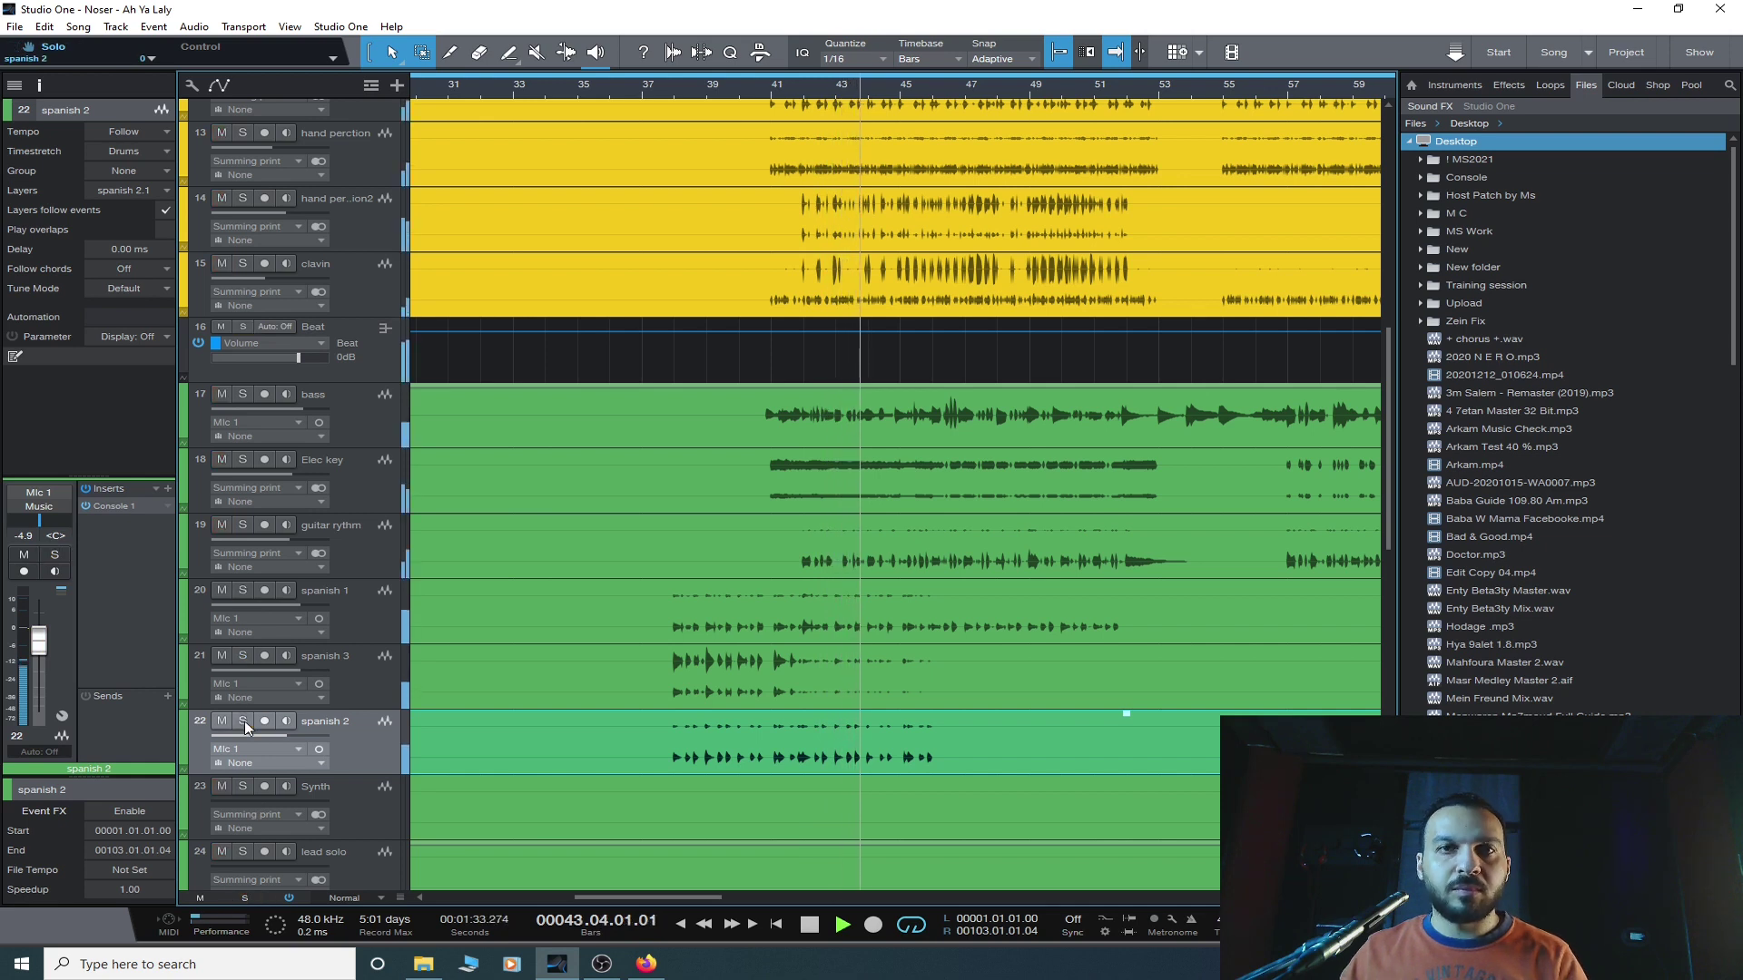
left_click(680, 85)
left_click(650, 88)
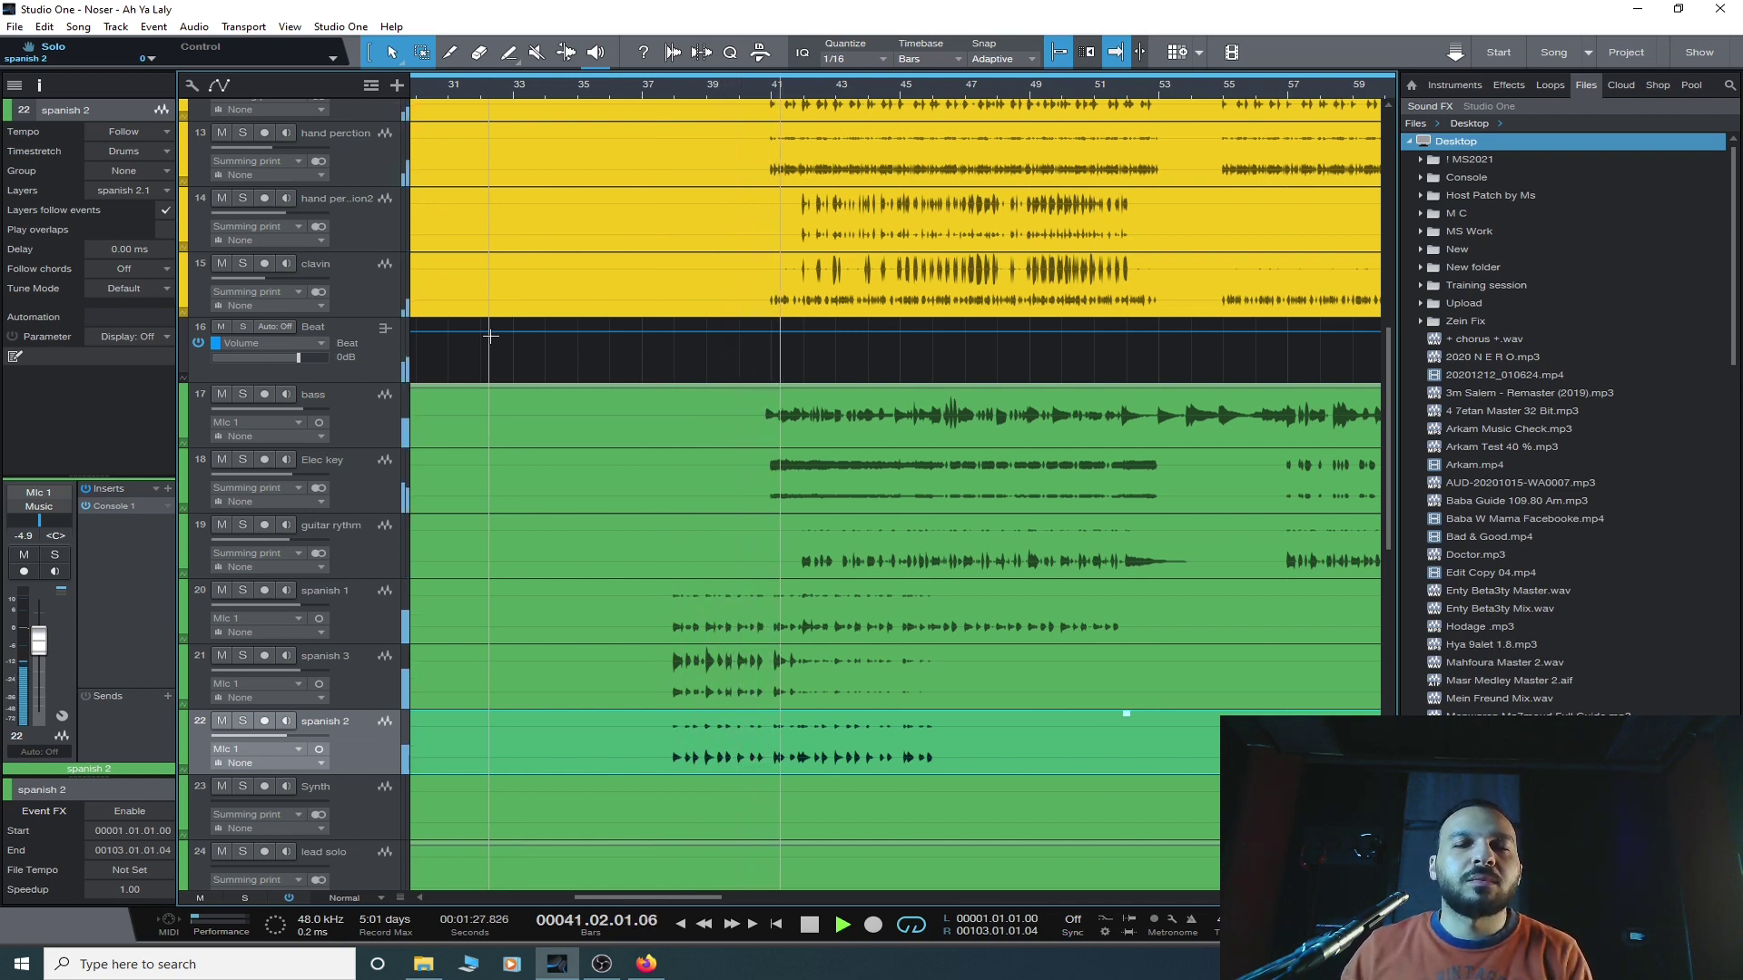
- Select spanish 1 and spanish 3 together, lower their level to -3.0 dB, and replay the mix from about bar 38
left_click(372, 634)
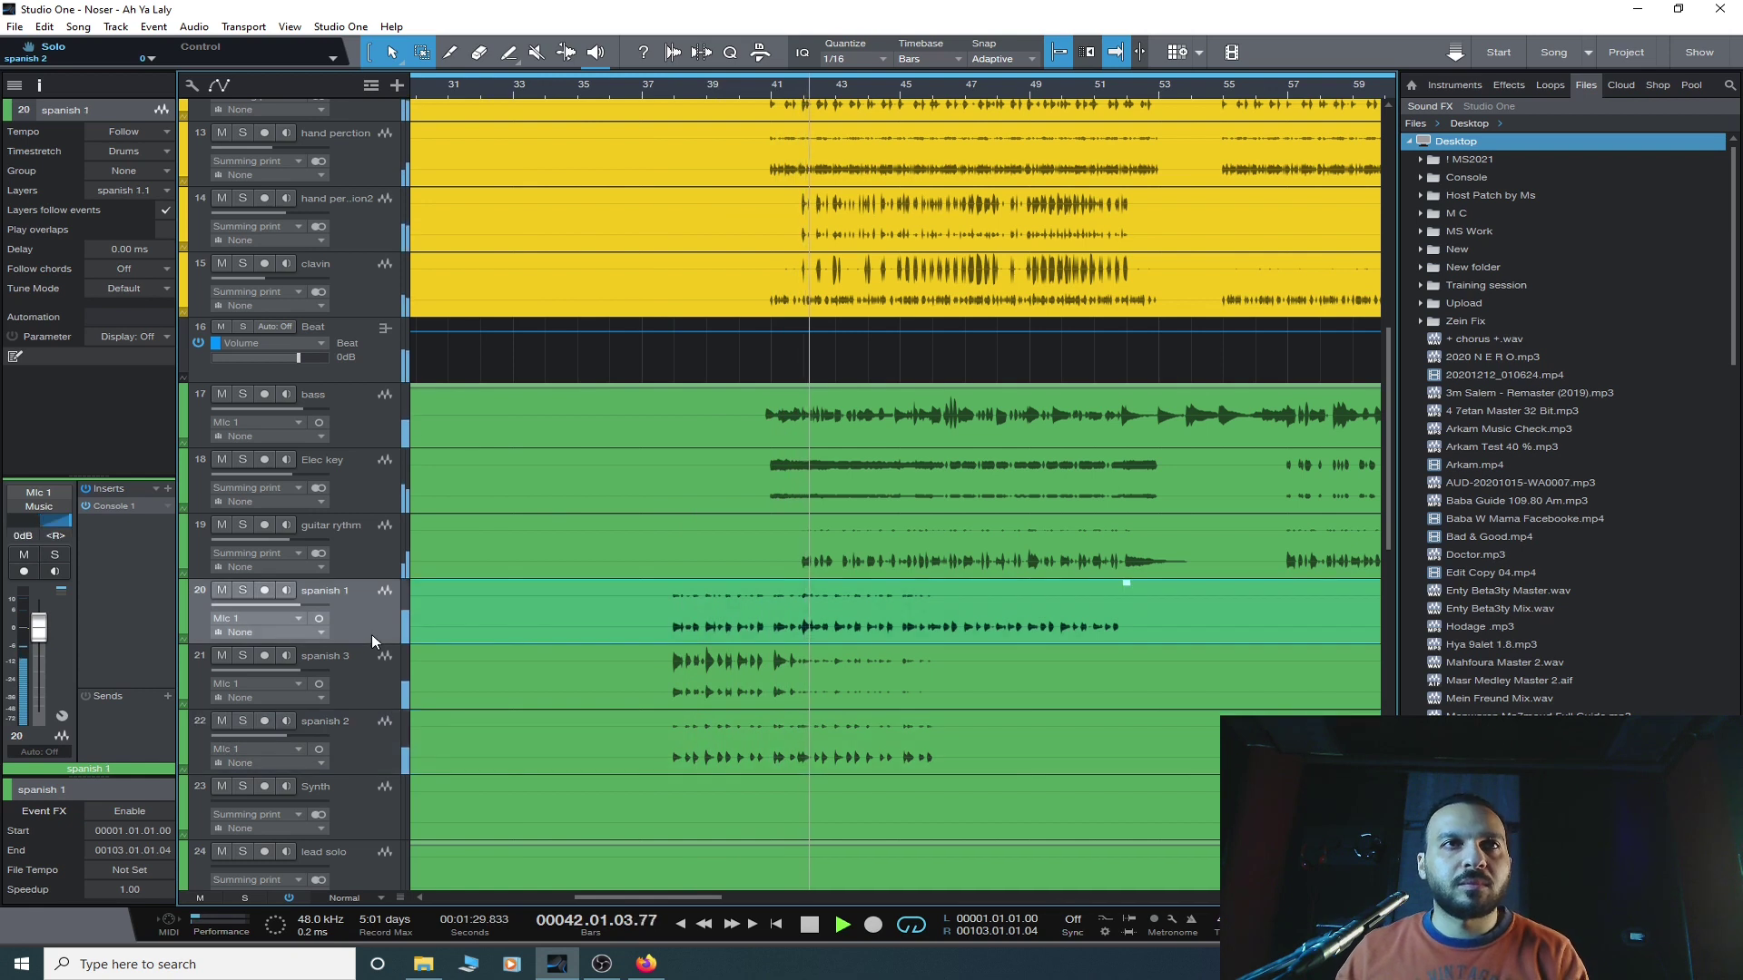
left_click(367, 683, "ctrl")
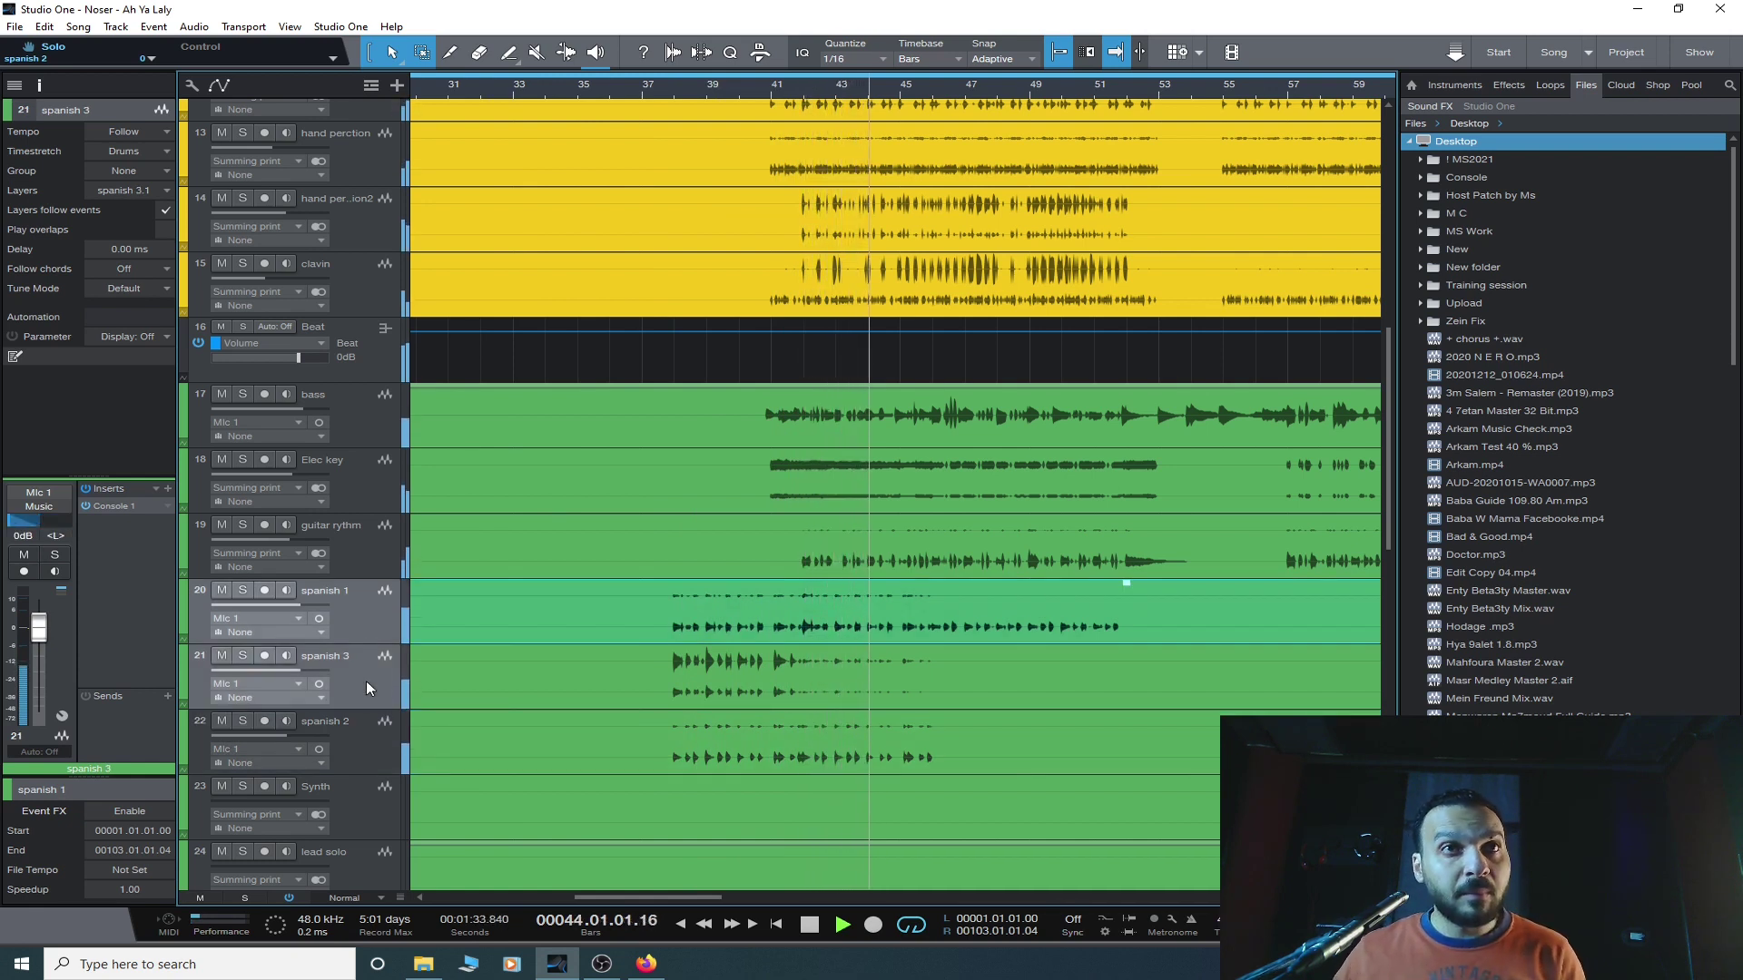
left_click(390, 556)
left_click(385, 629)
left_click(371, 676)
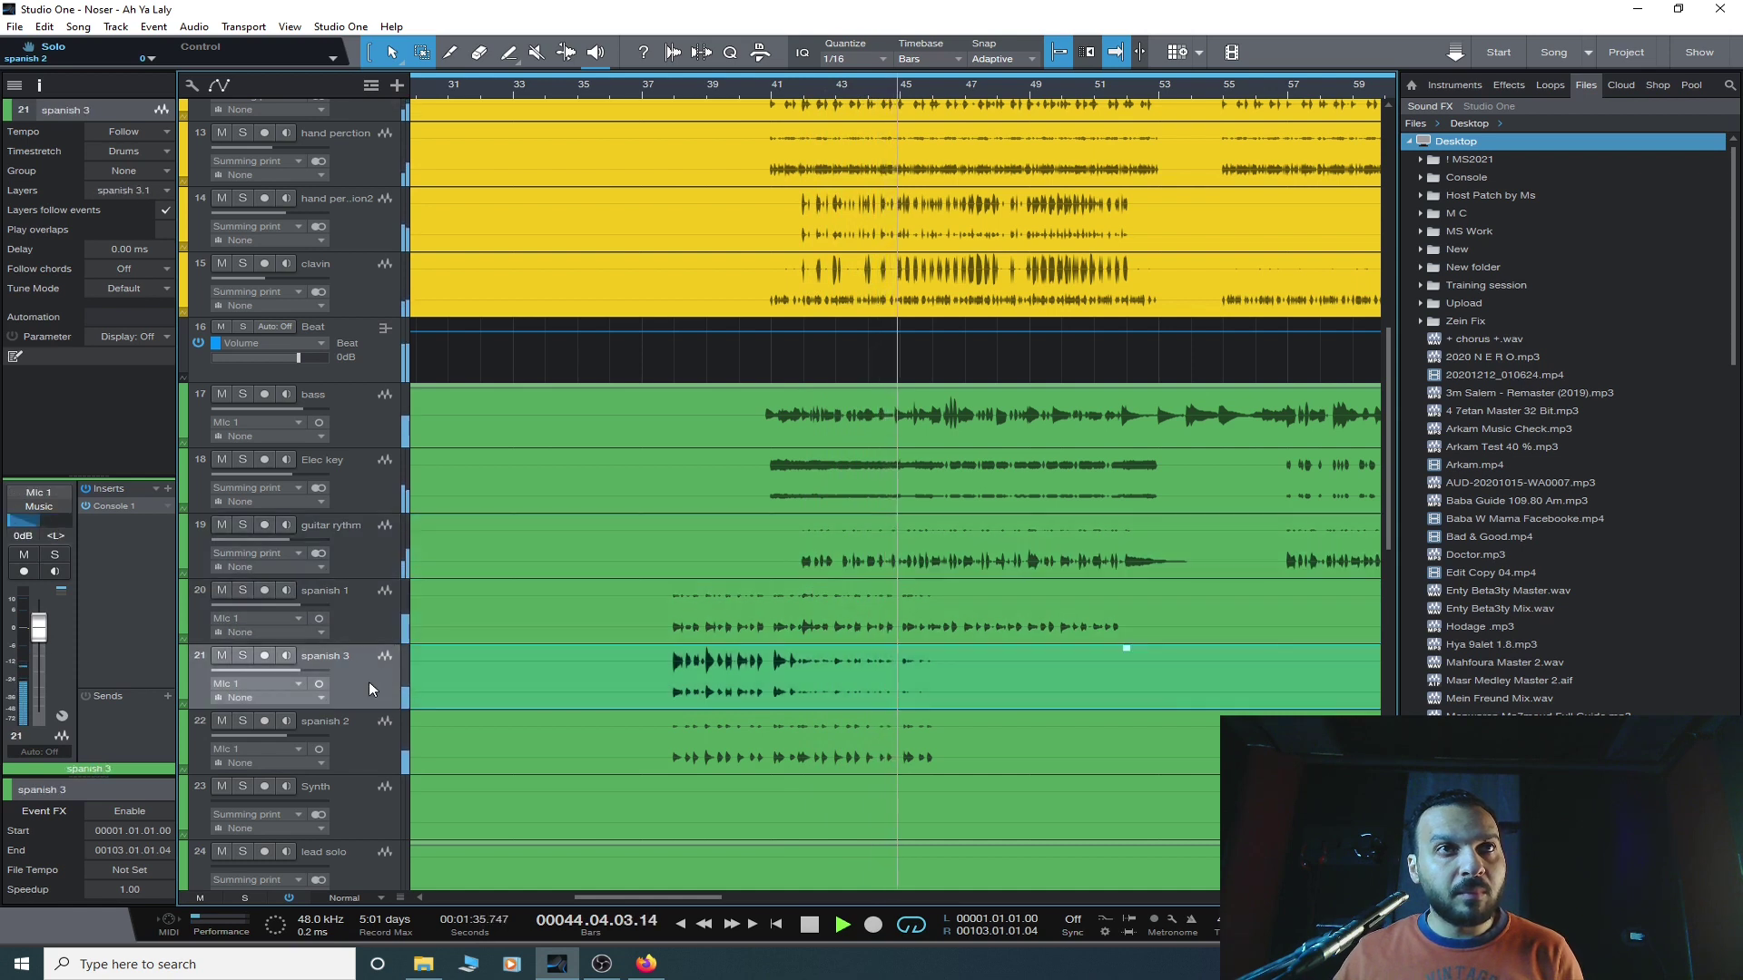
left_click(351, 607, "shift")
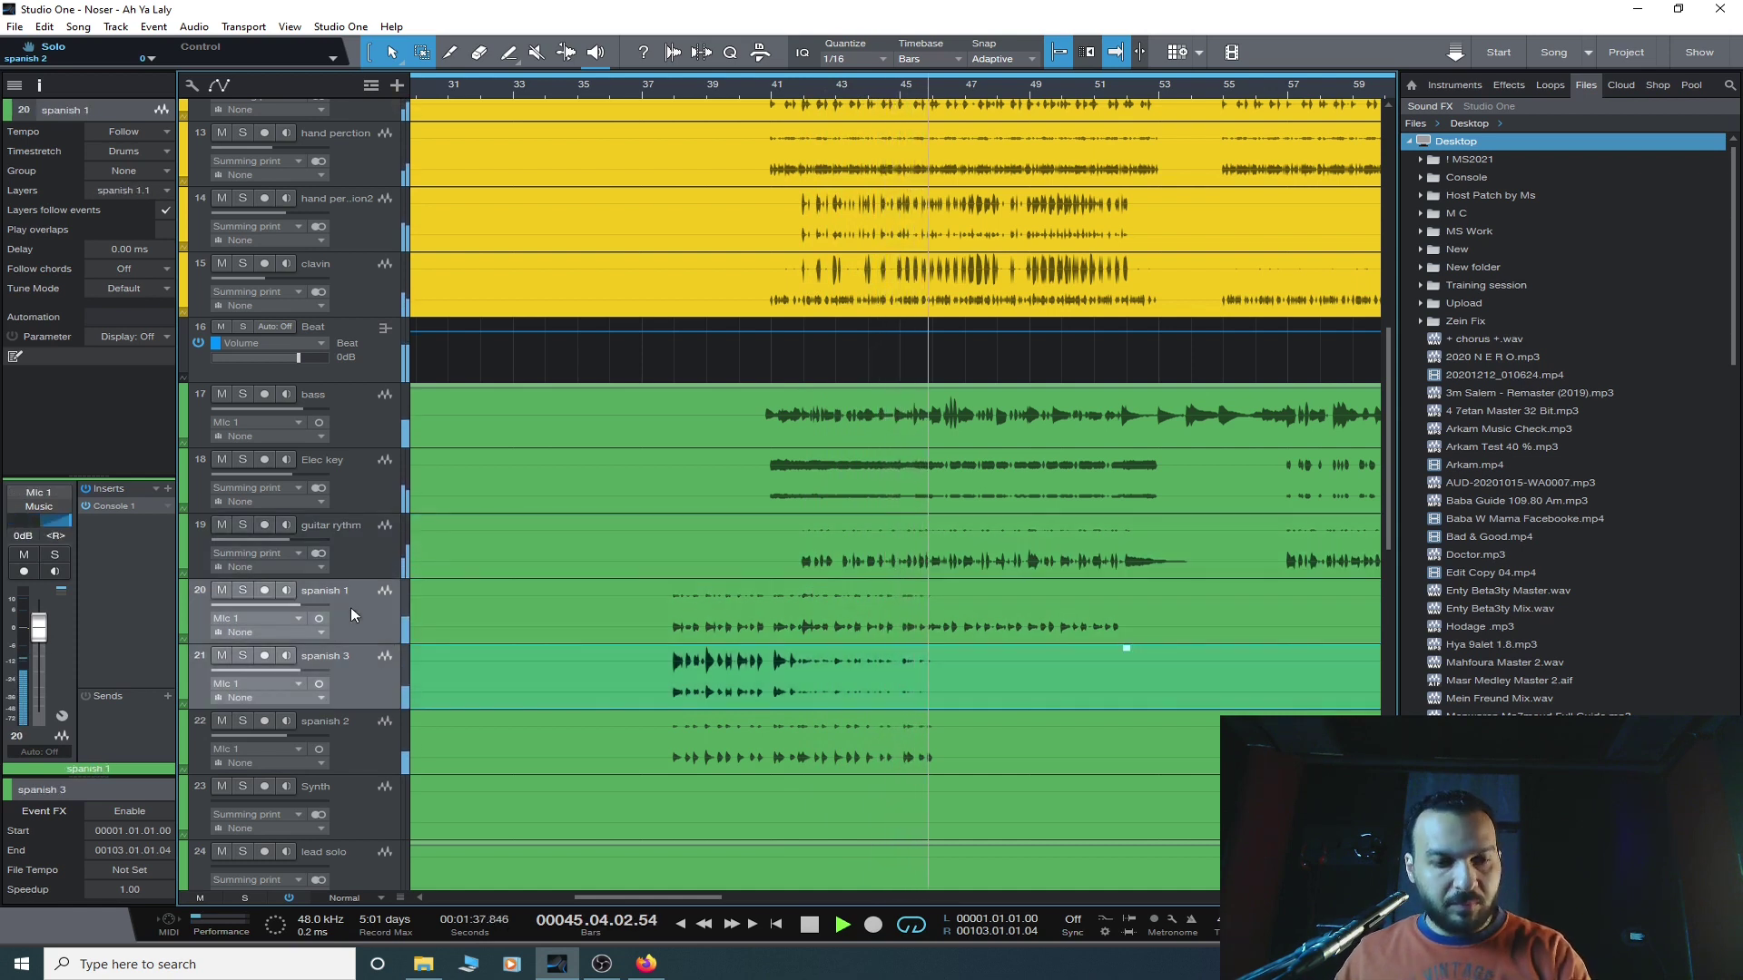
scroll(351, 608, "down", 2)
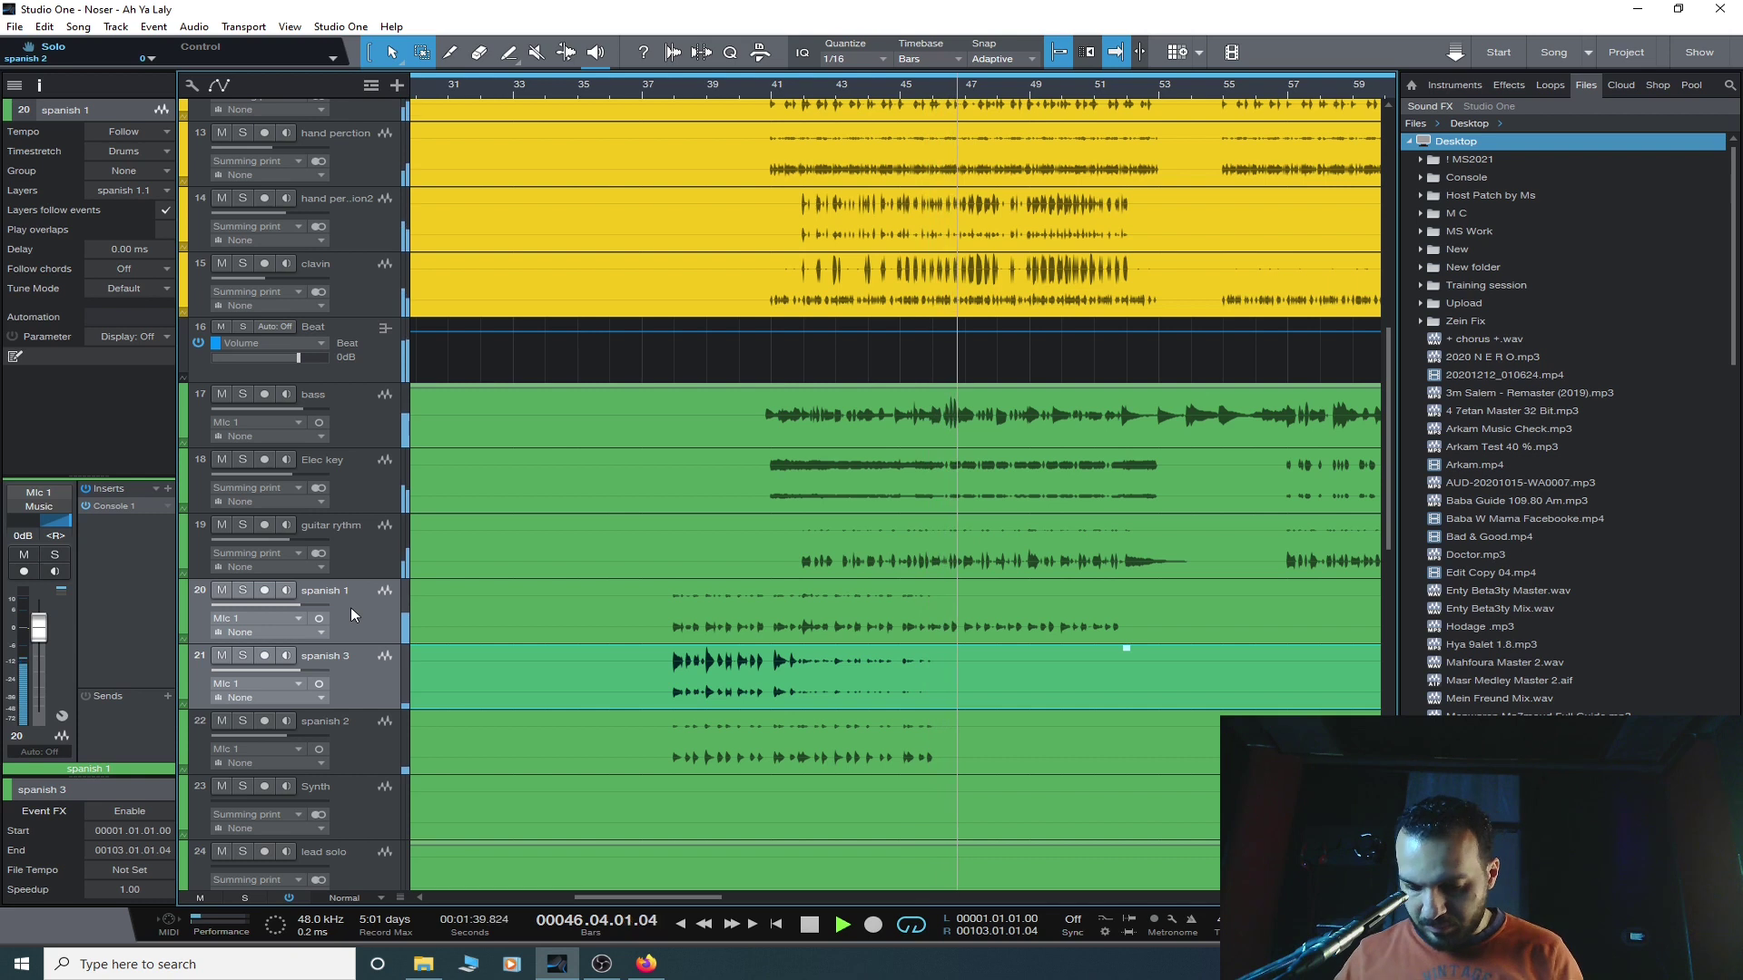
scroll(351, 607, "down", 2)
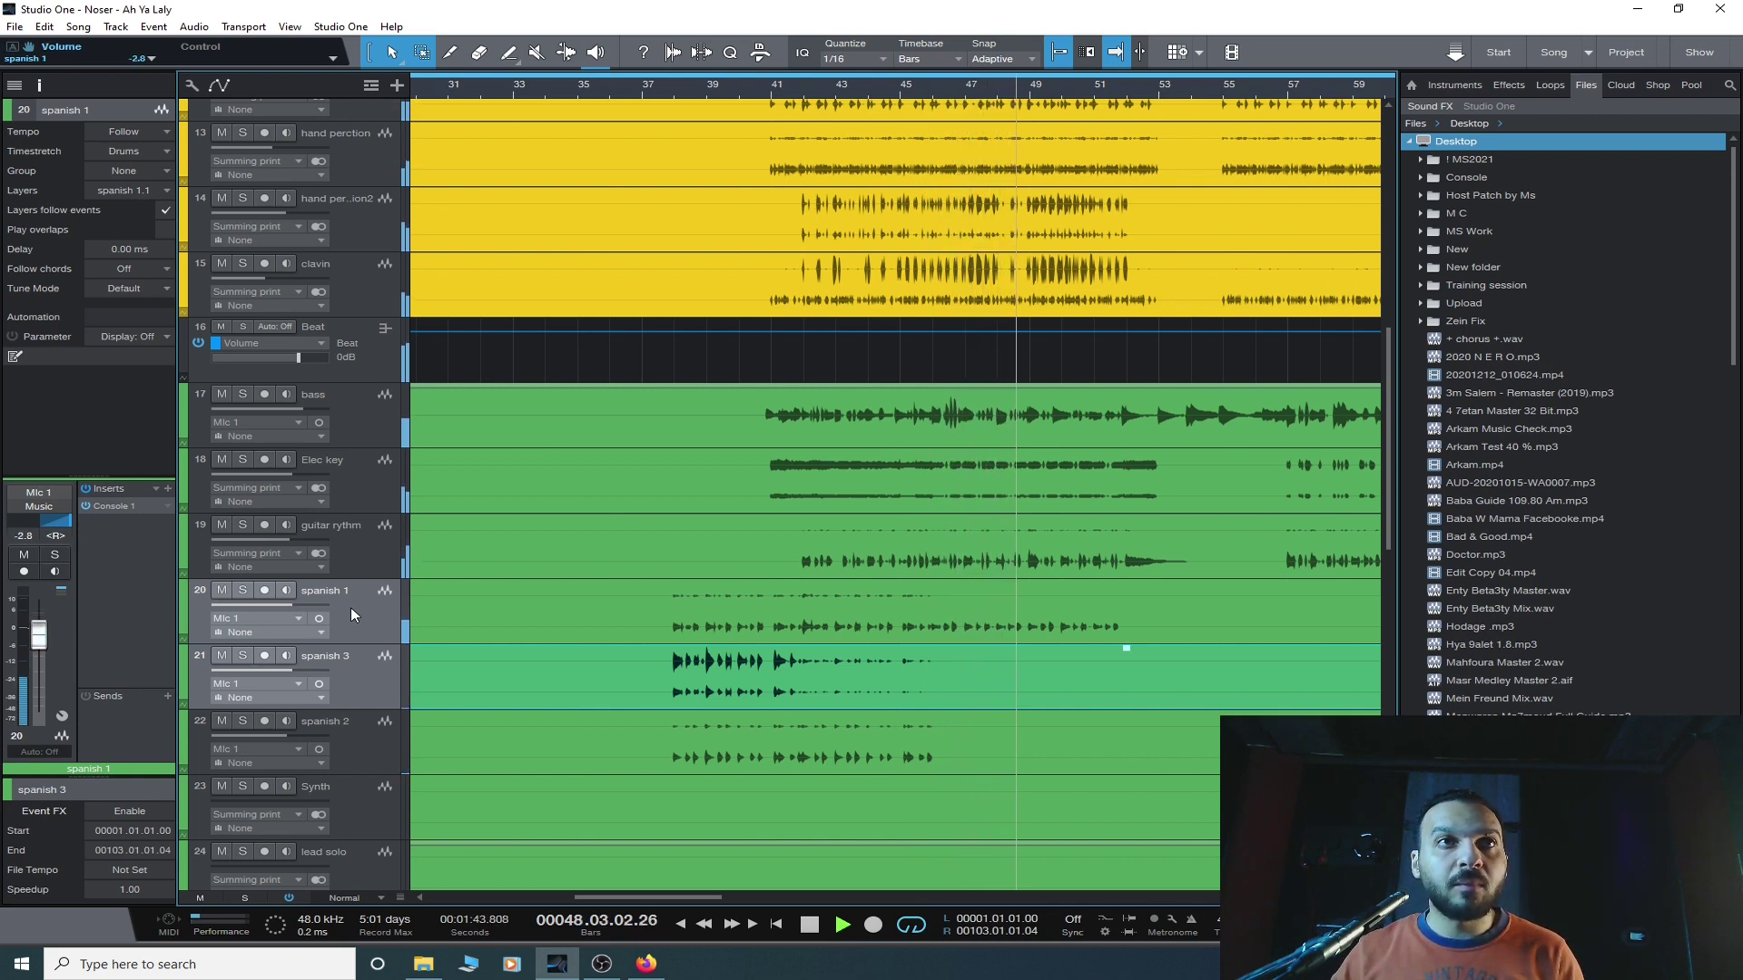
scroll(350, 607, "down", 1)
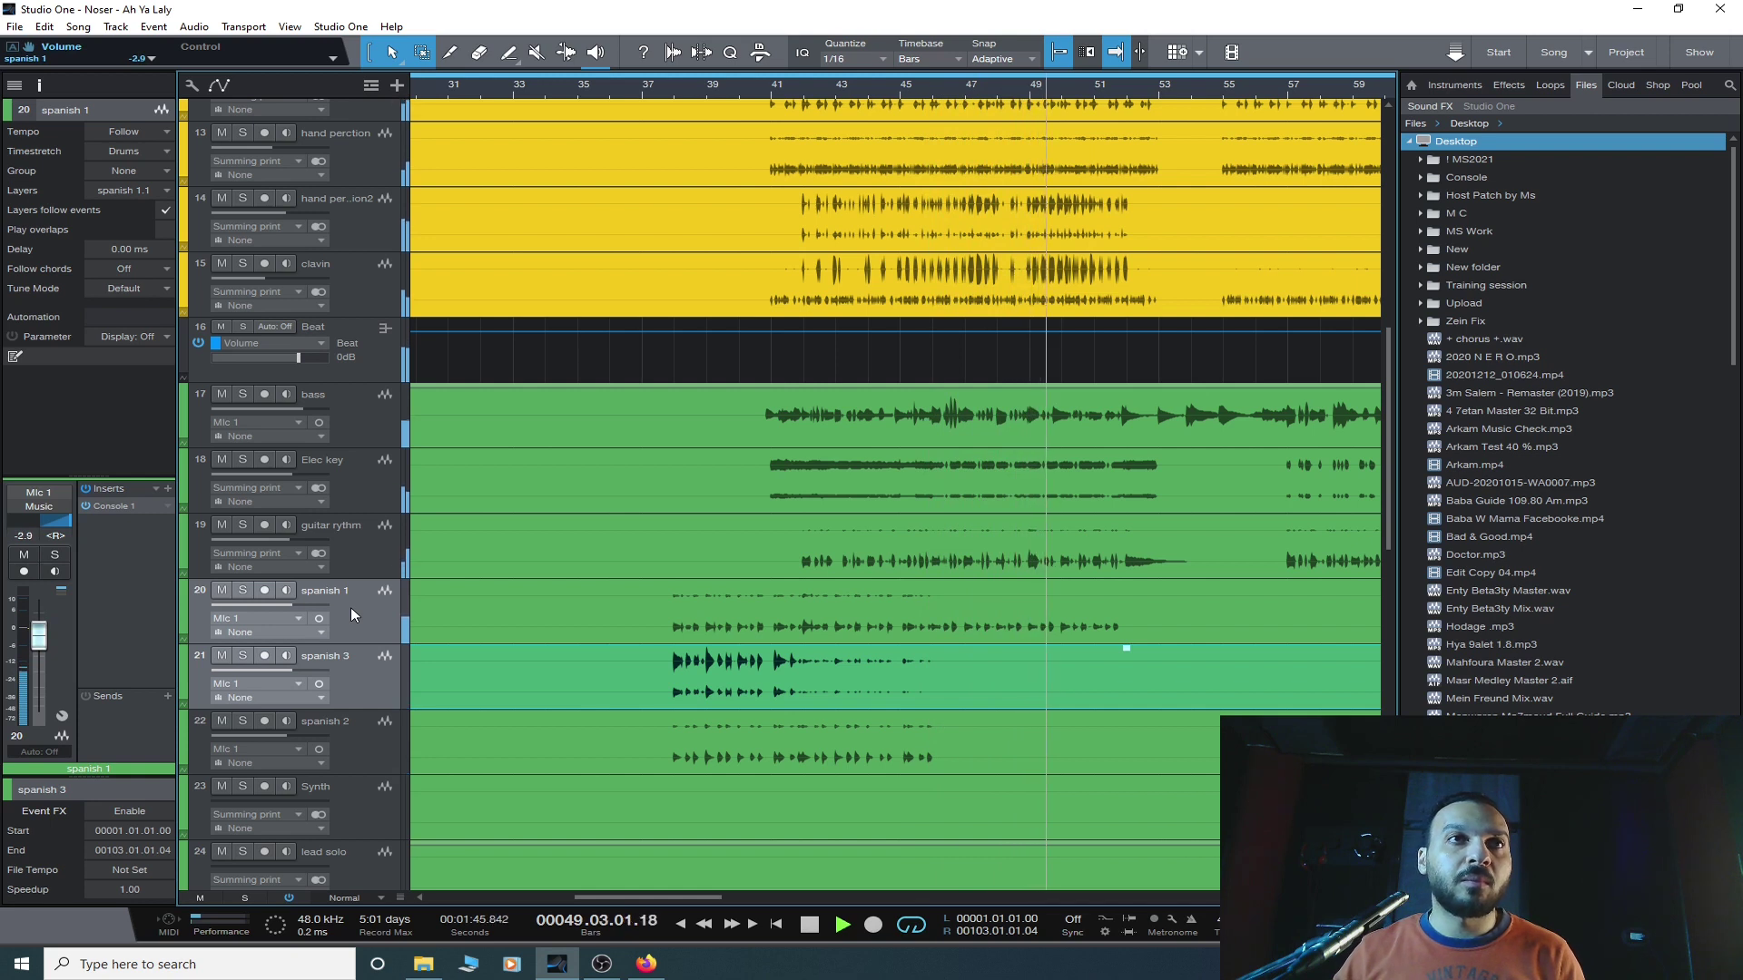
scroll(350, 607, "up", 1)
left_click(667, 91)
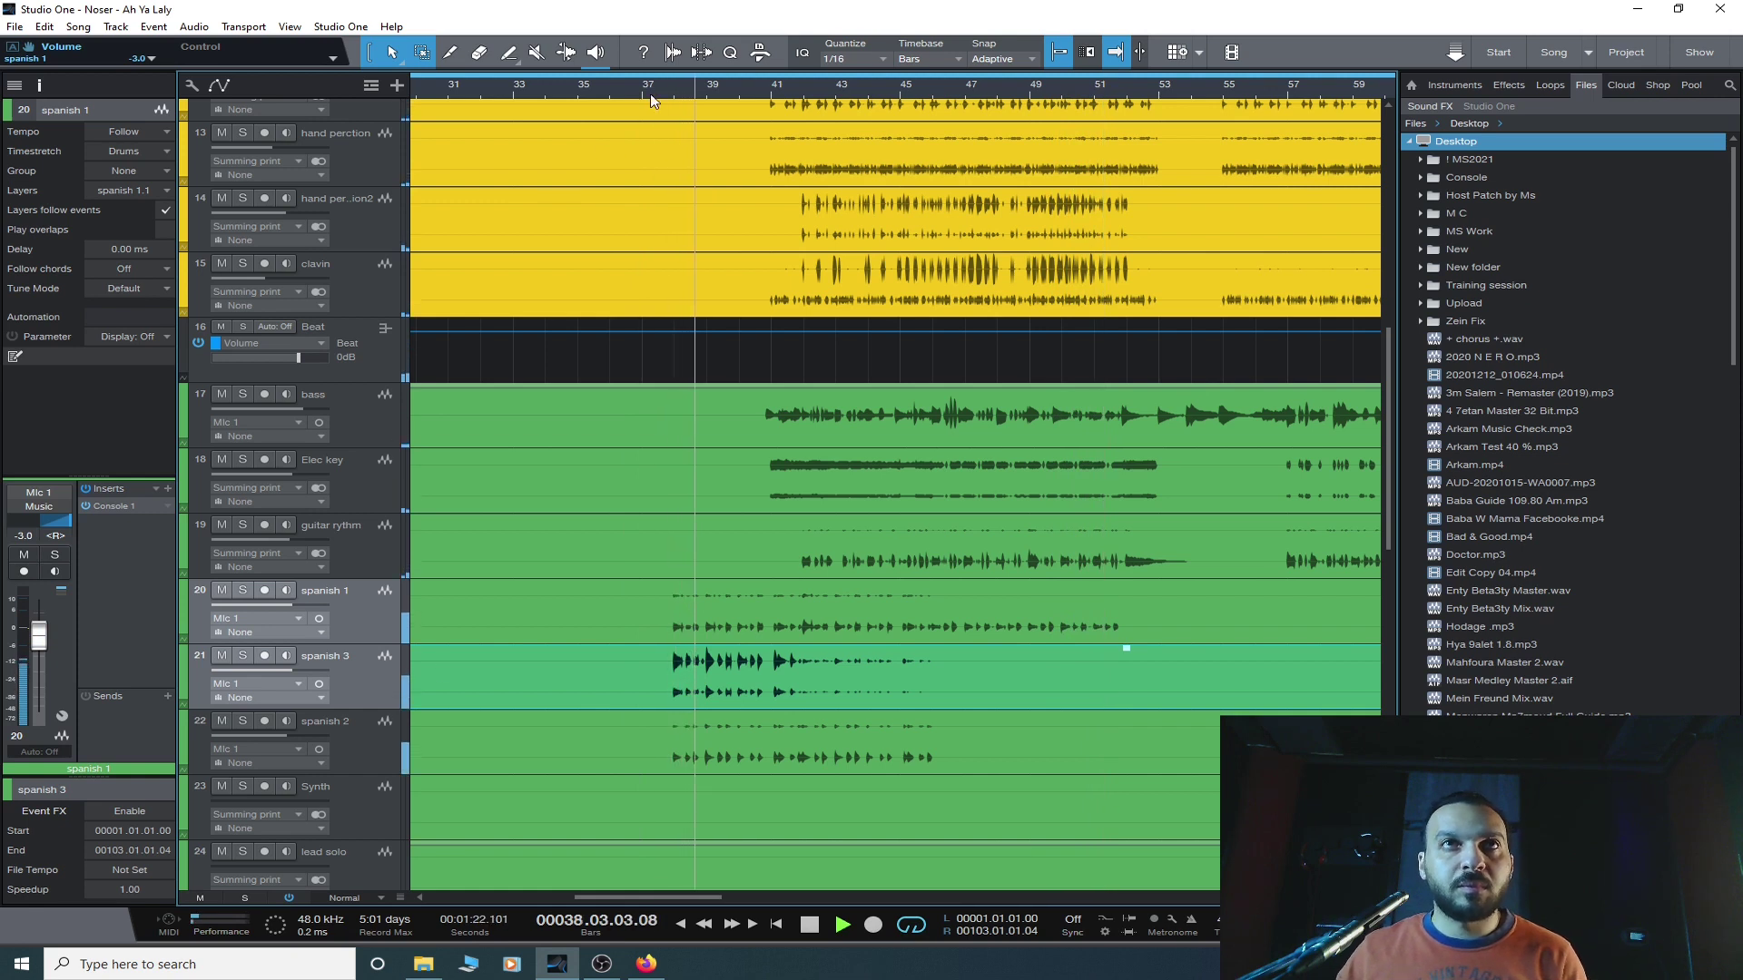
scroll(650, 99, "down", 5)
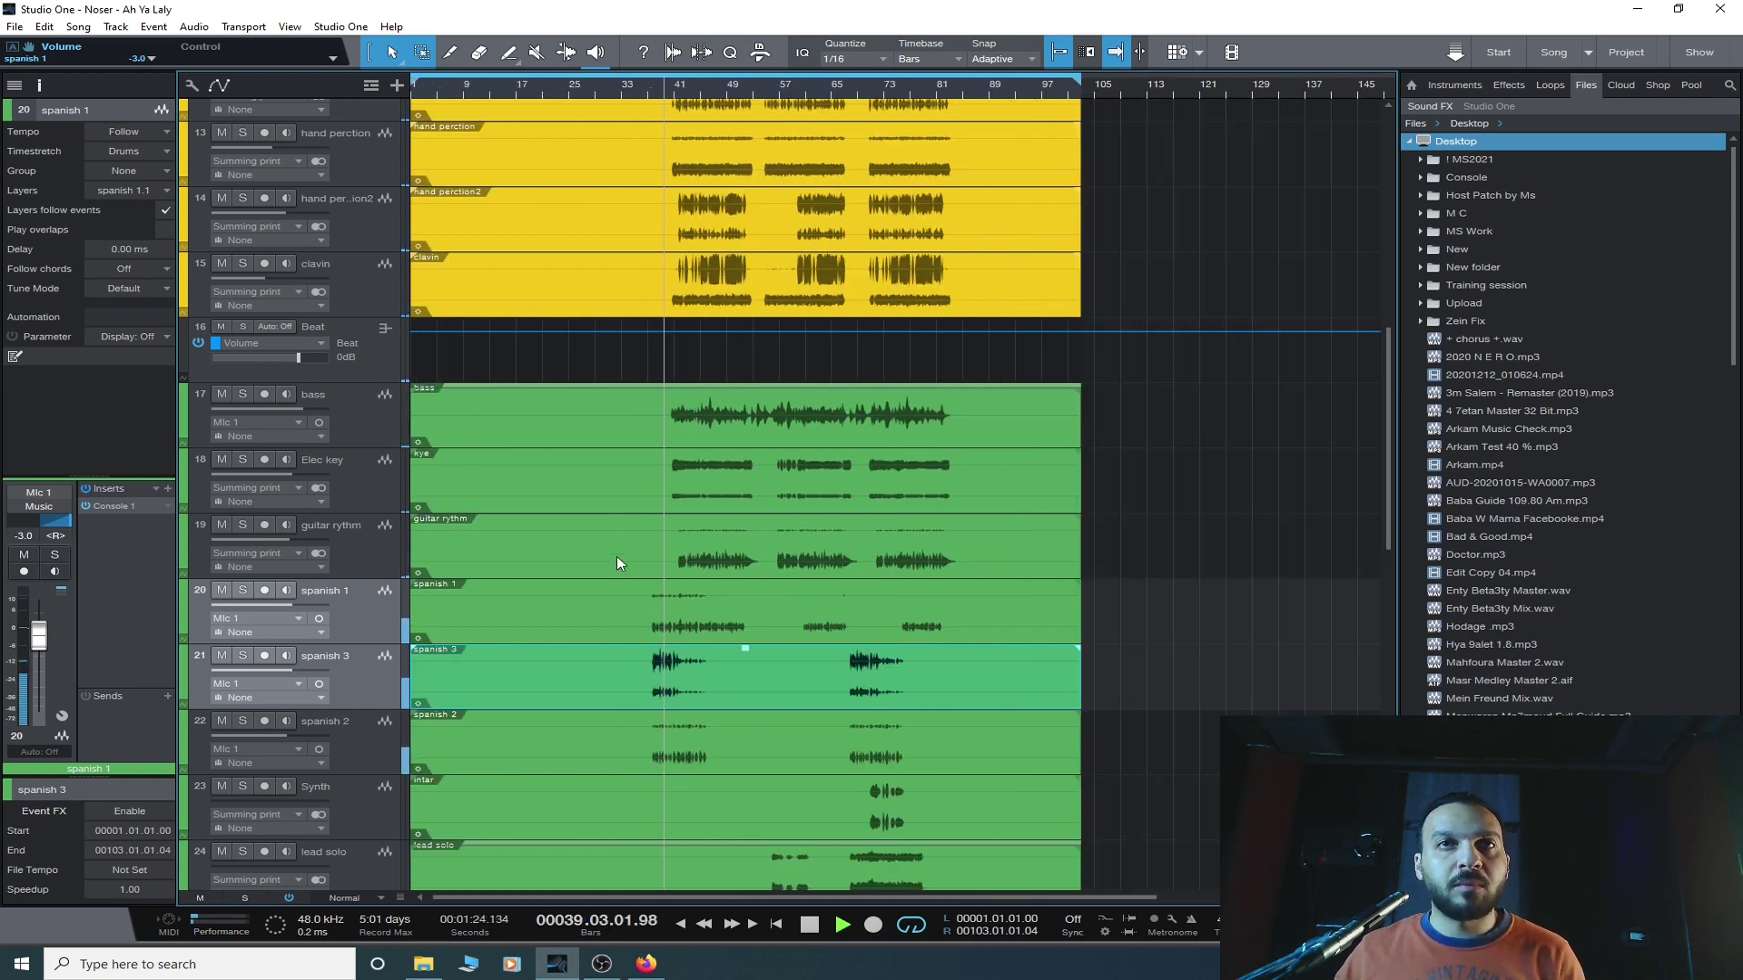
- Review the beat and music tracks while the full mix plays from about bar 39
scroll(616, 556, "down", 2)
left_click(378, 699)
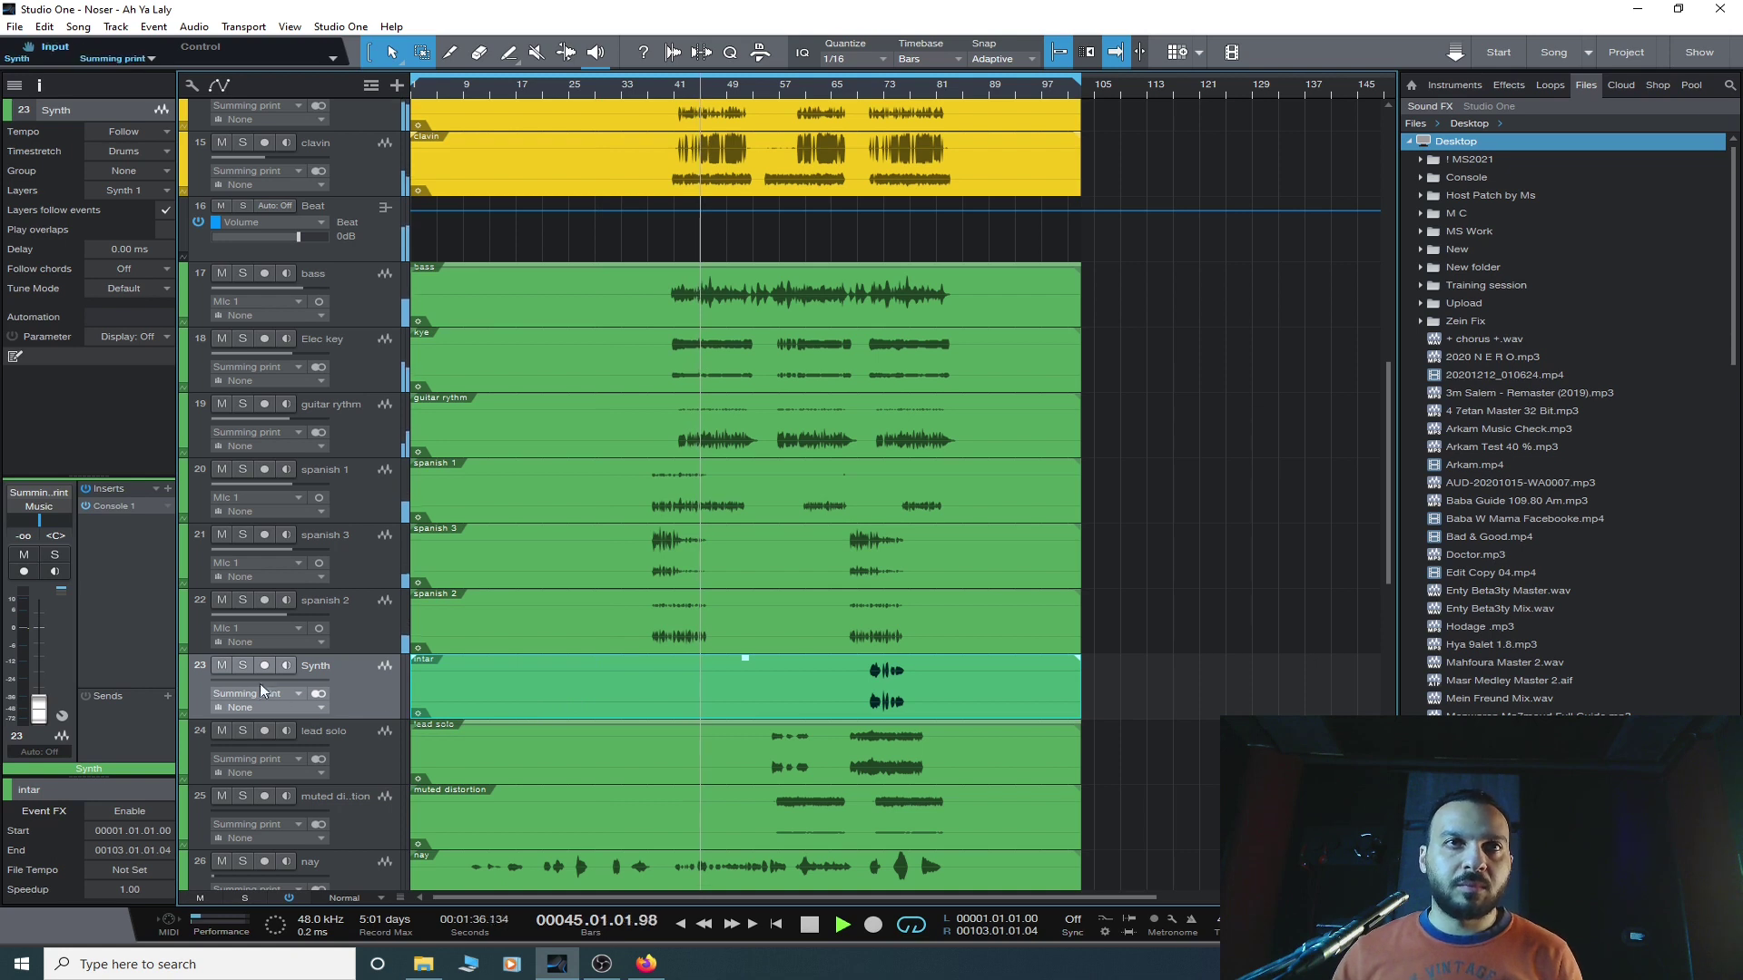
scroll(528, 633, "down", 3)
scroll(531, 629, "up", 8)
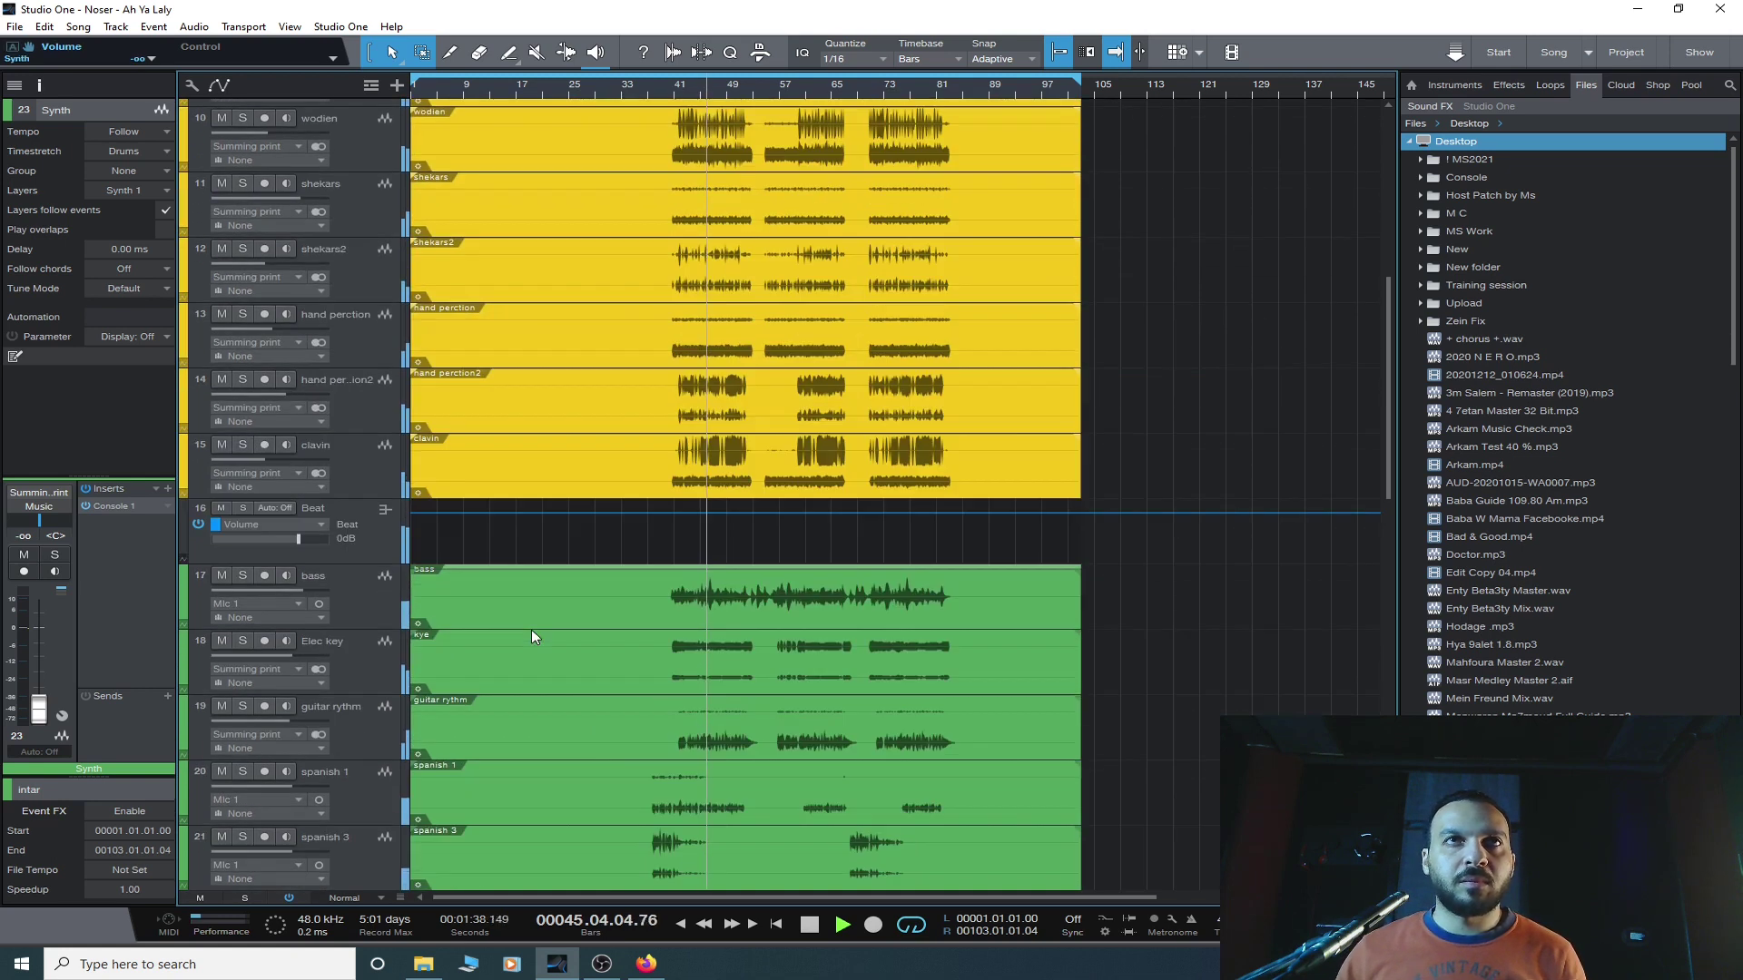
scroll(531, 629, "up", 8)
scroll(531, 629, "down", 8)
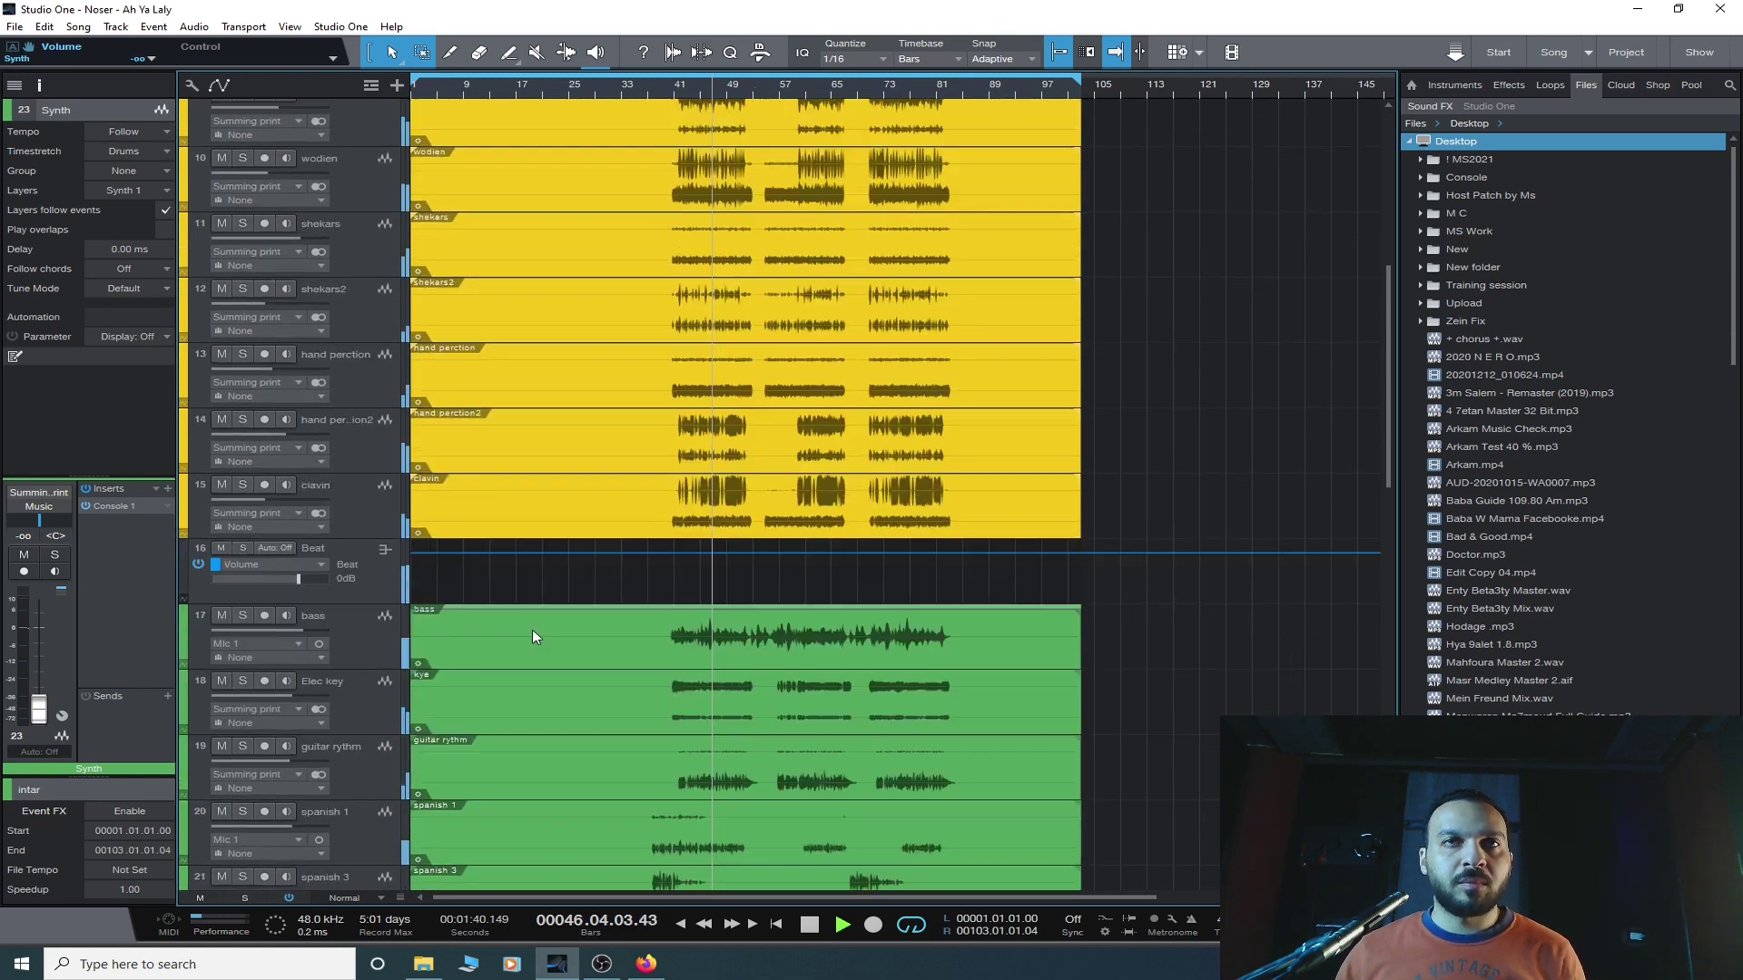
scroll(532, 629, "down", 4)
scroll(532, 629, "down", 4)
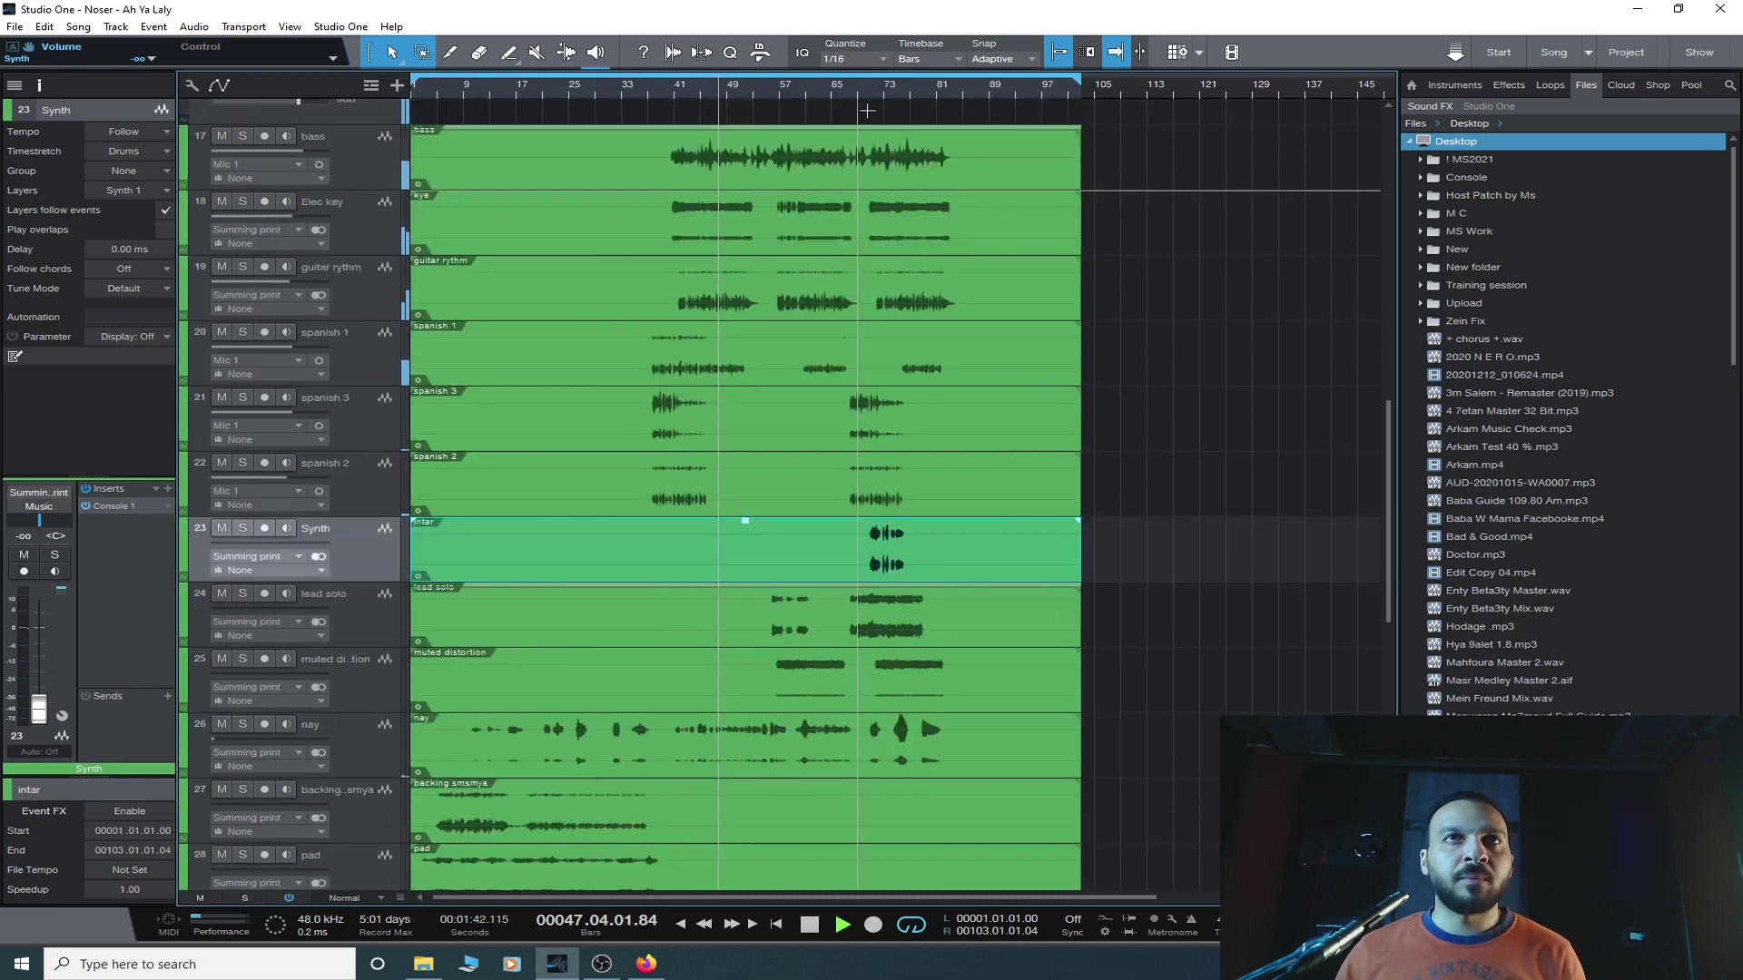
scroll(728, 564, "up", 6)
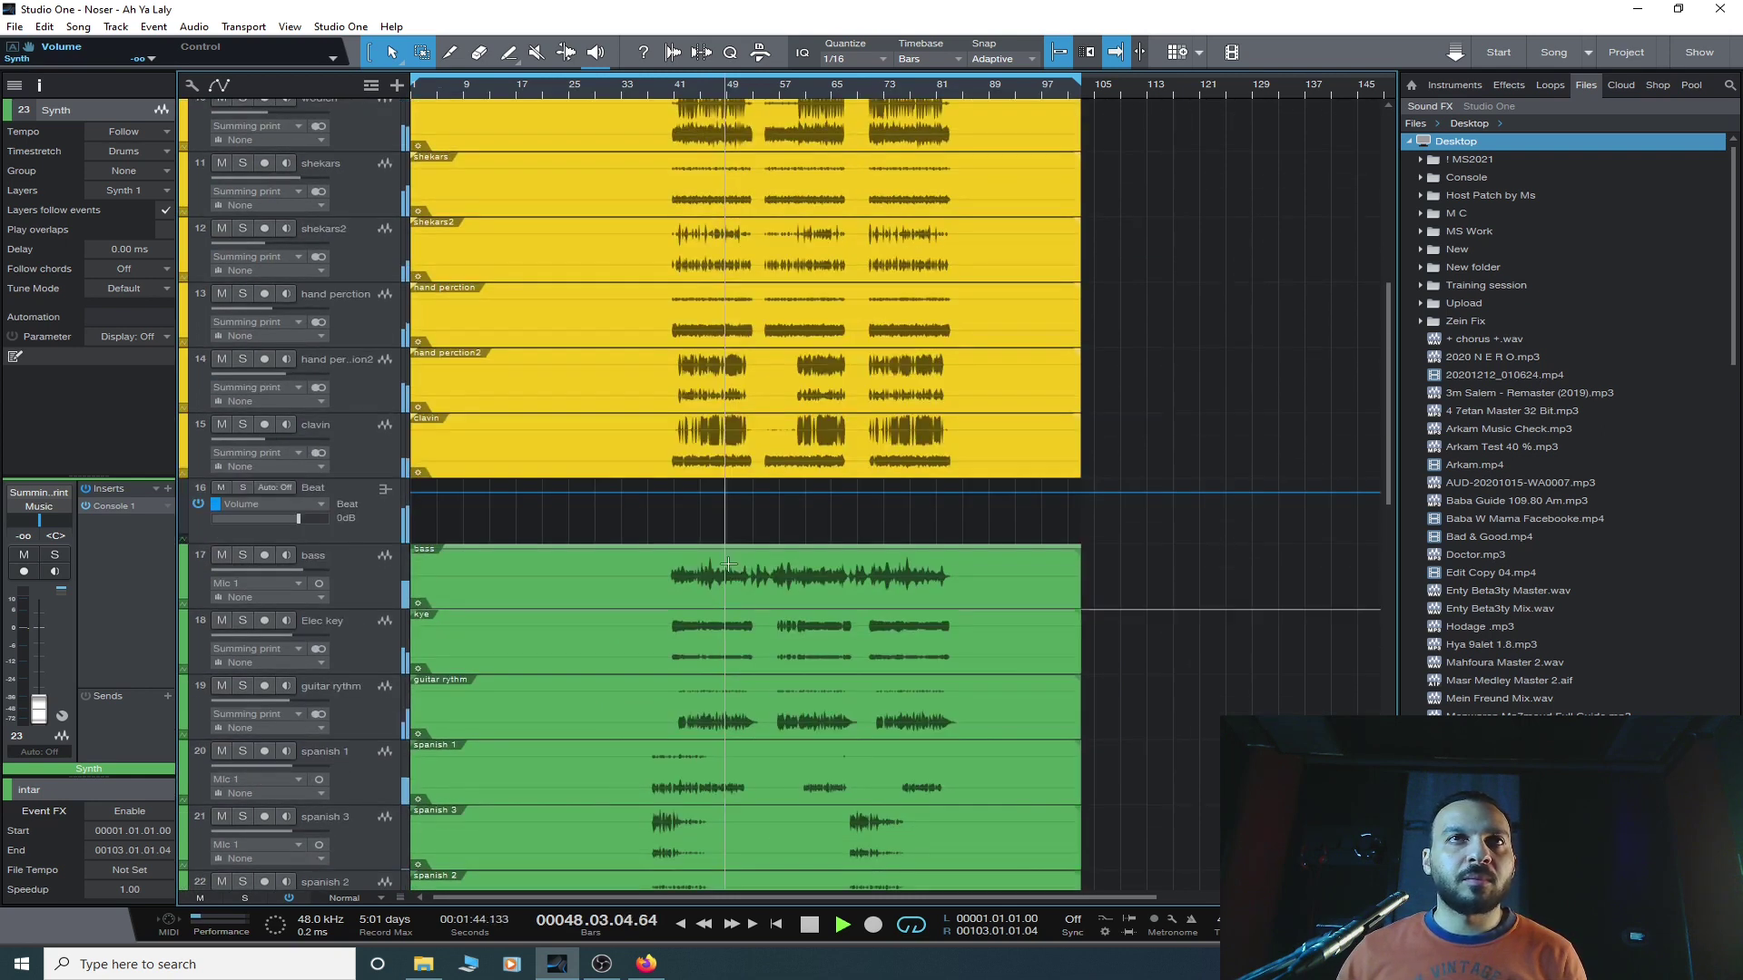
scroll(728, 564, "up", 10)
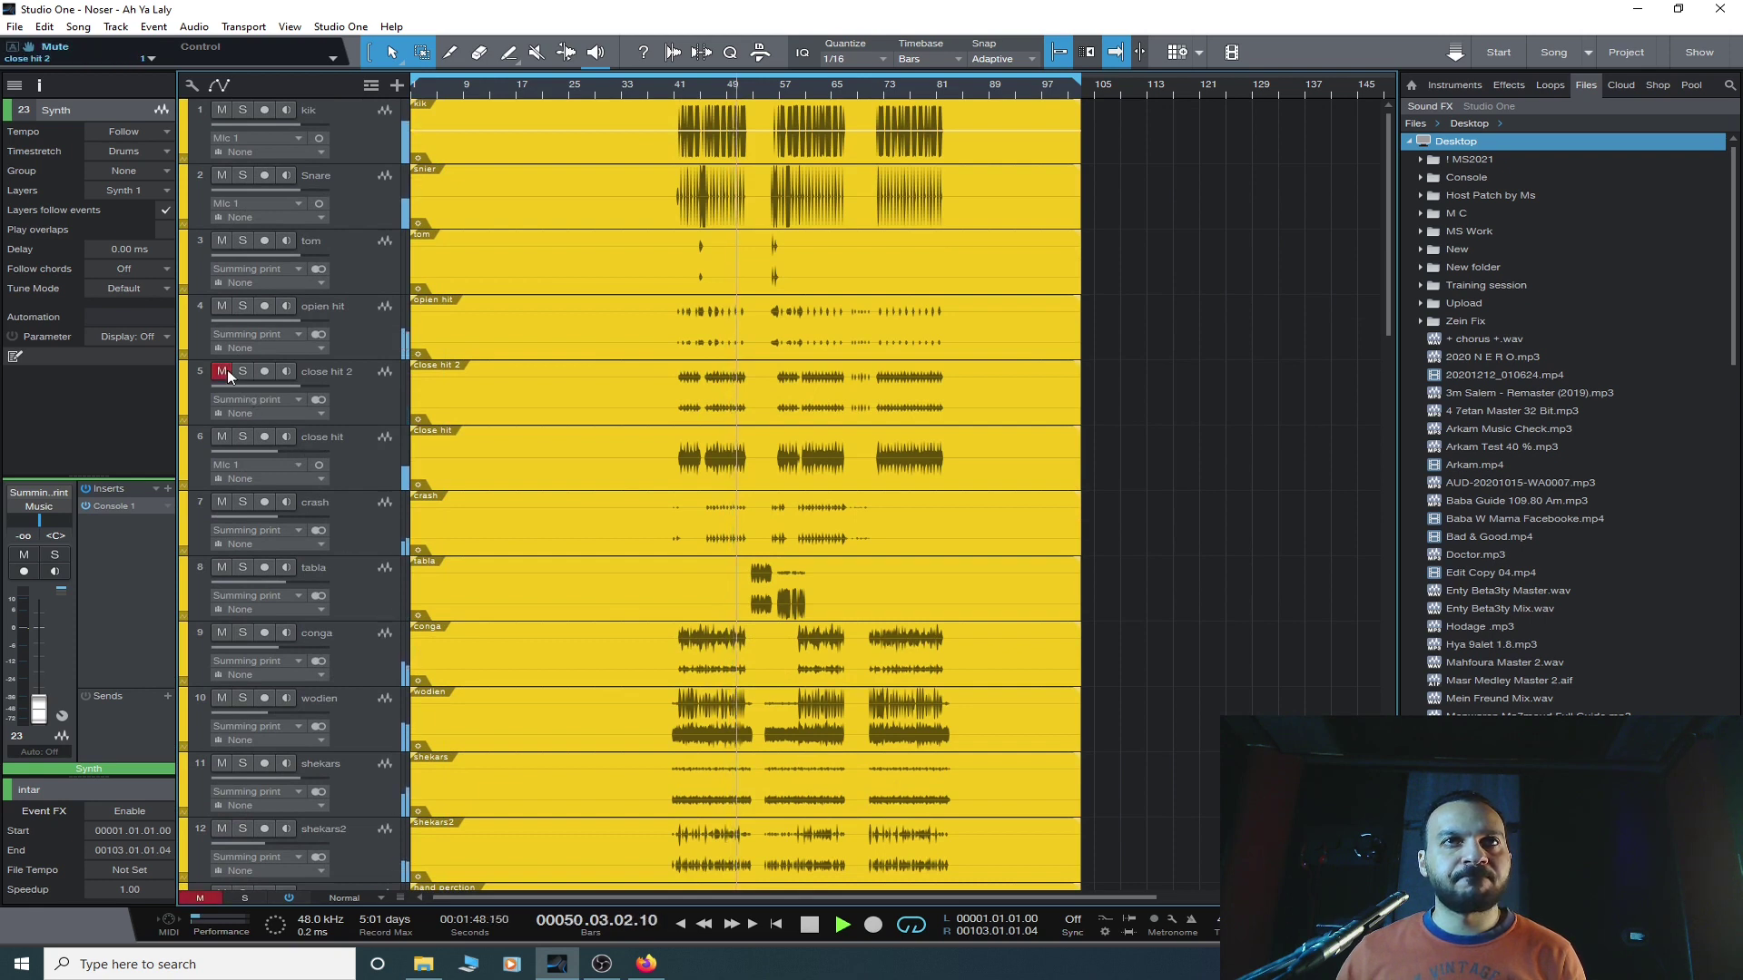
- Lower close hit to -5.0 dB, replaying from about bar 44, and unmute close hit 2 with its level at -4.9 dB
left_click(389, 474)
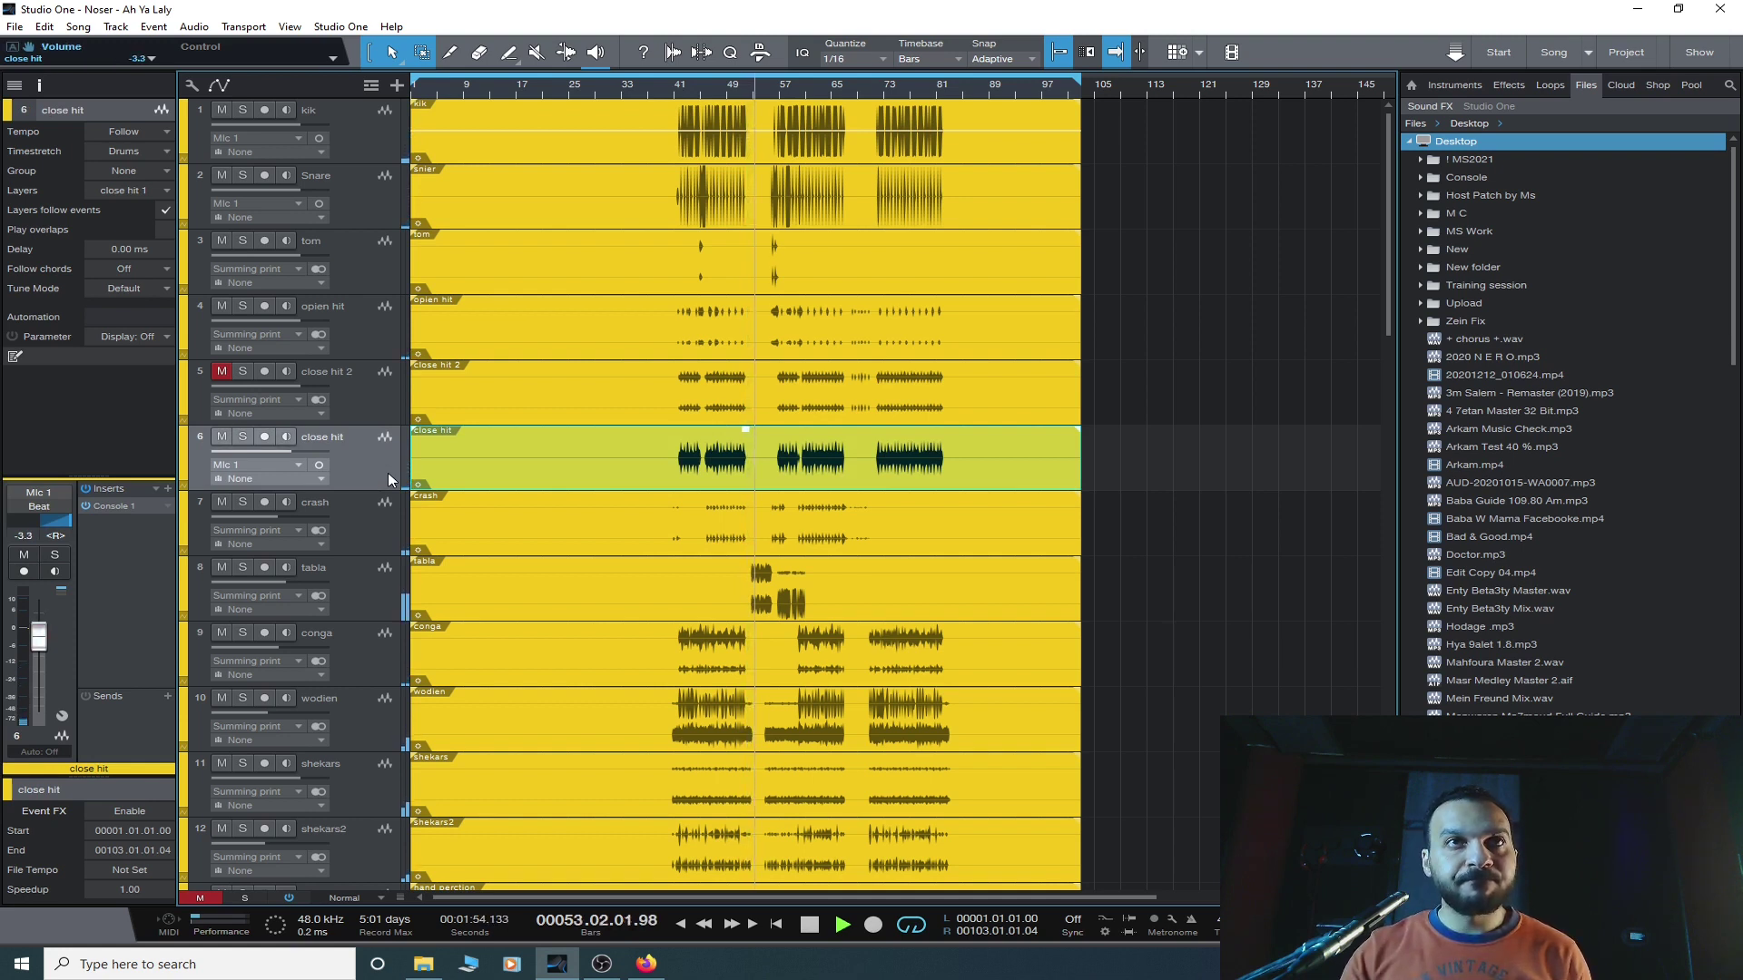
left_click(696, 91)
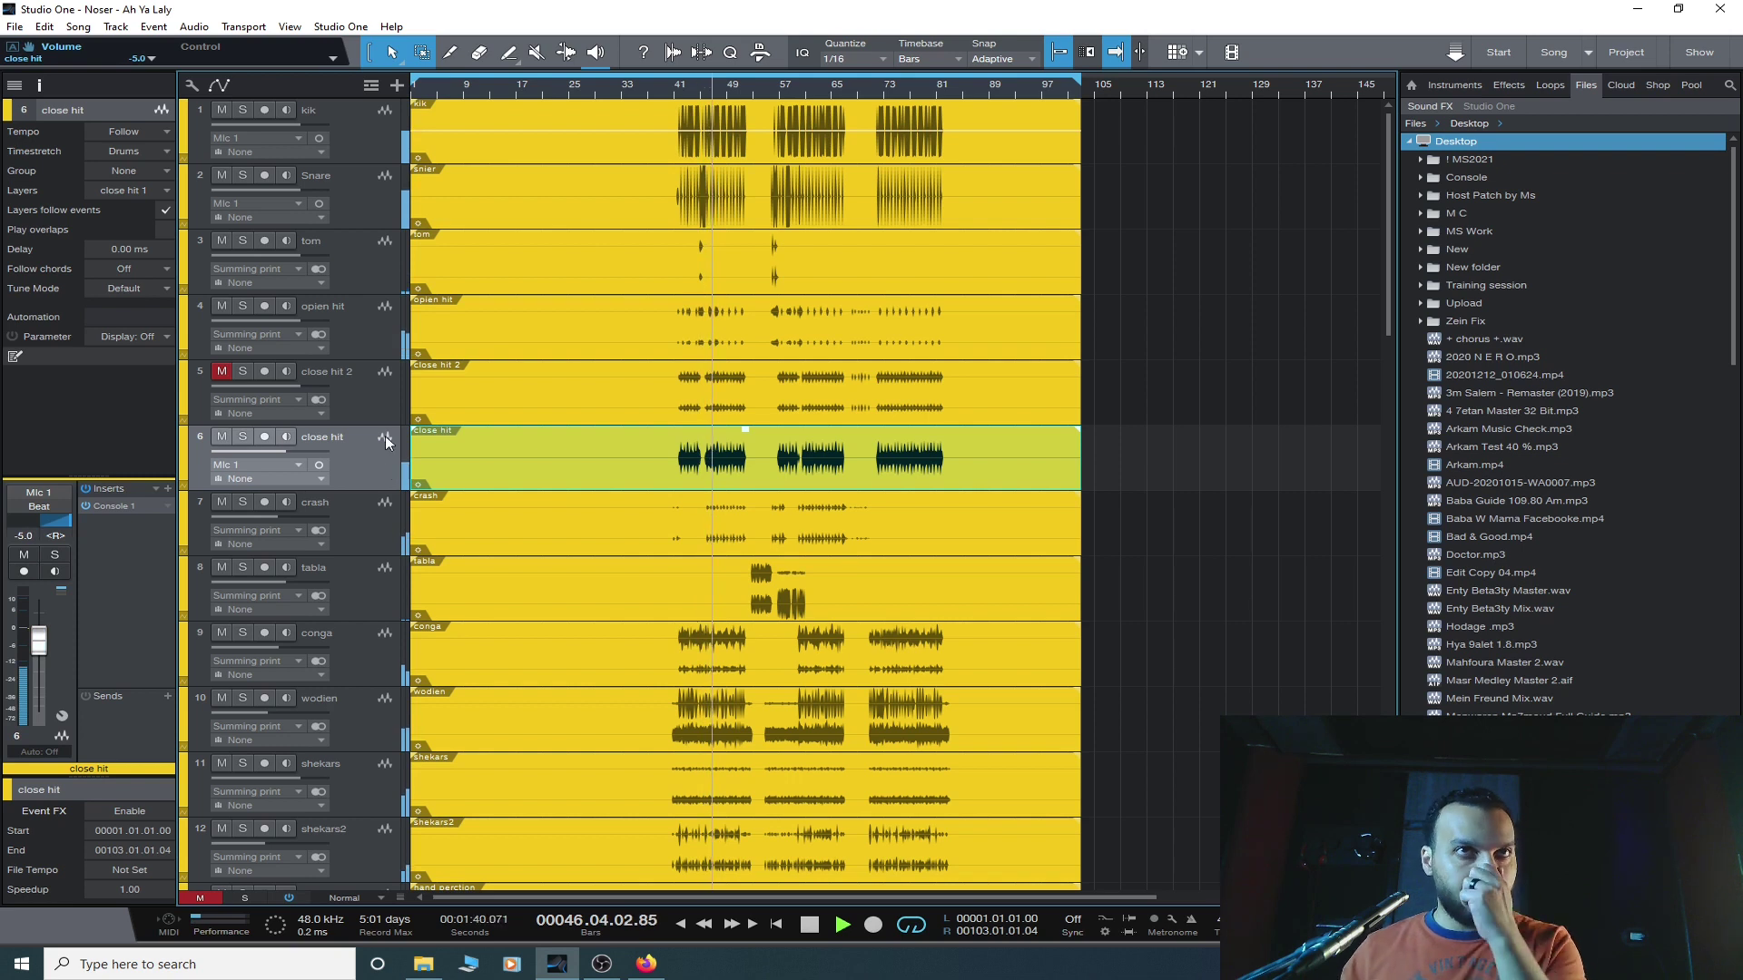
left_click(346, 390)
left_click(220, 371)
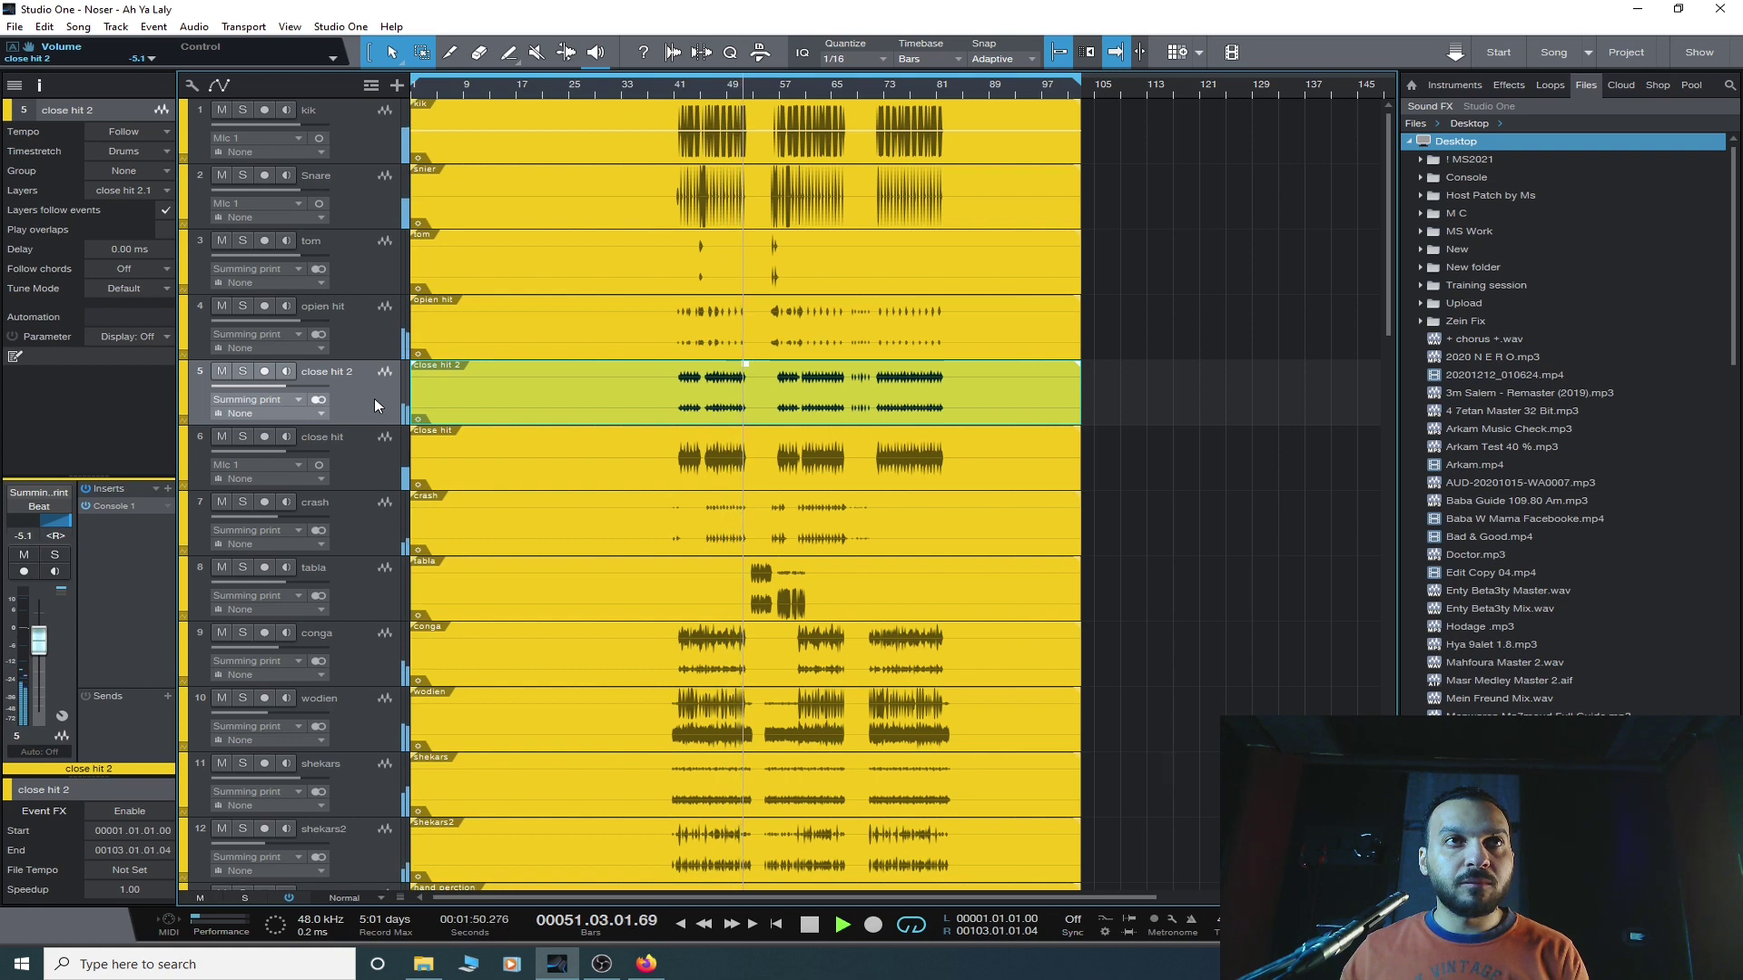
scroll(611, 389, "down", 4)
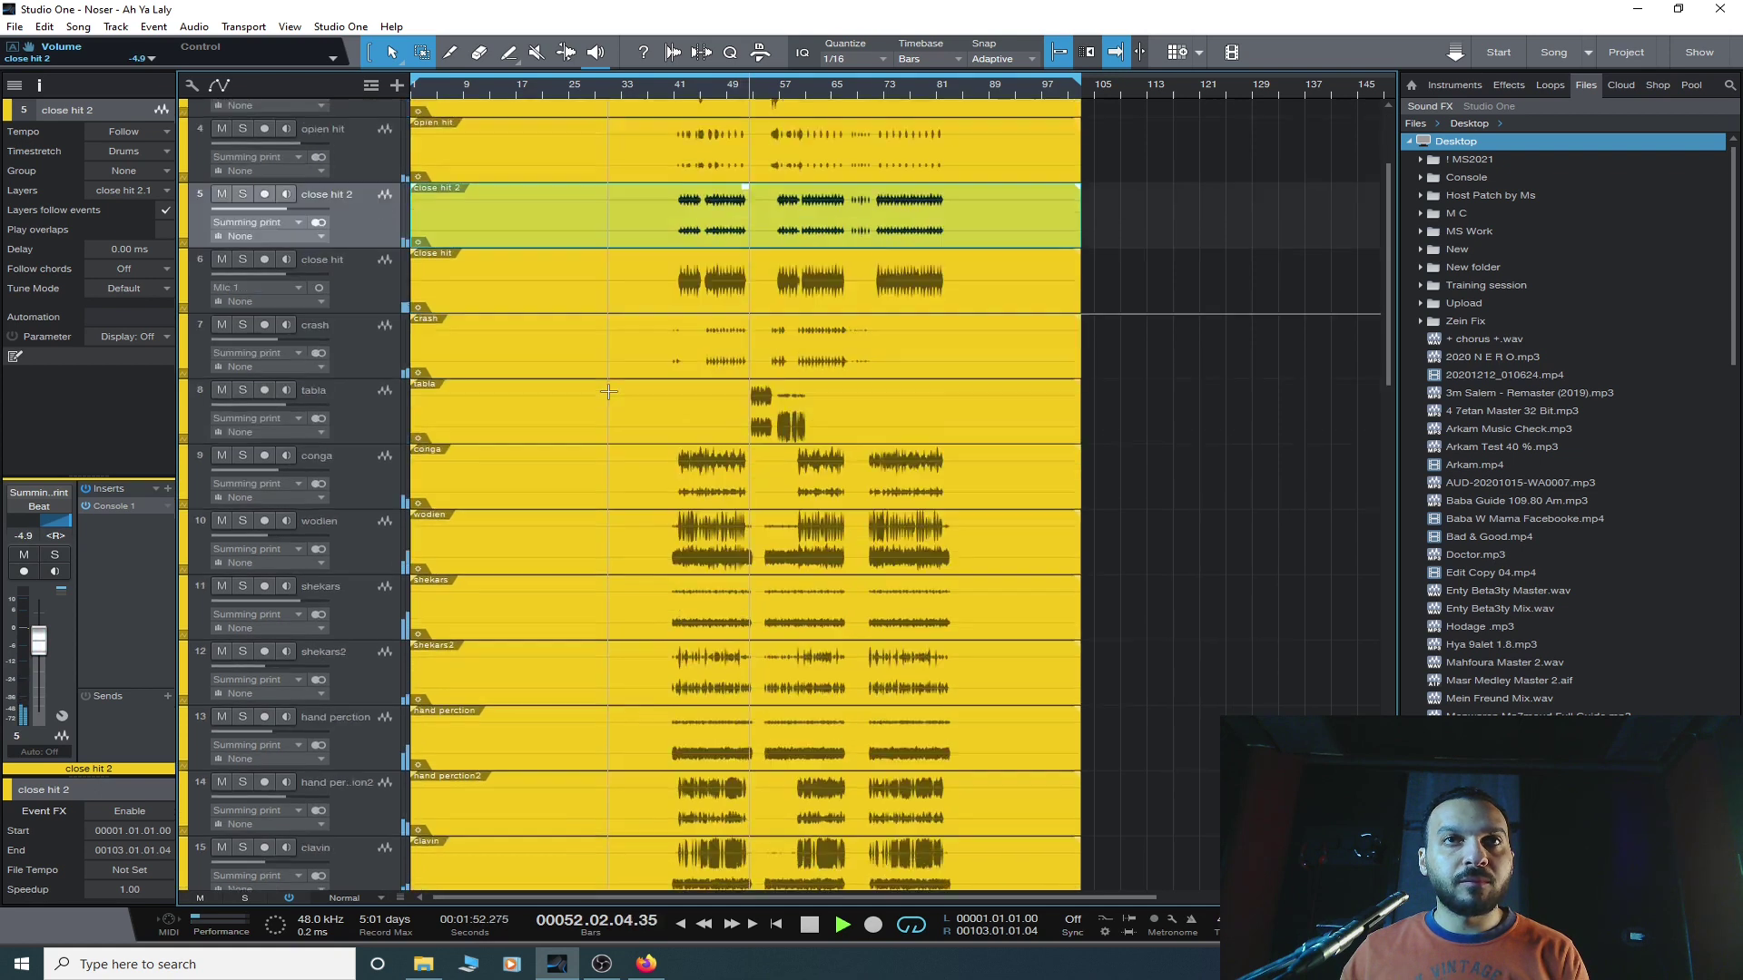
- Replay from about bar 44, compare the mix with clavin muted, lower clavin to -20.3 dB and bring it back
left_click(705, 86)
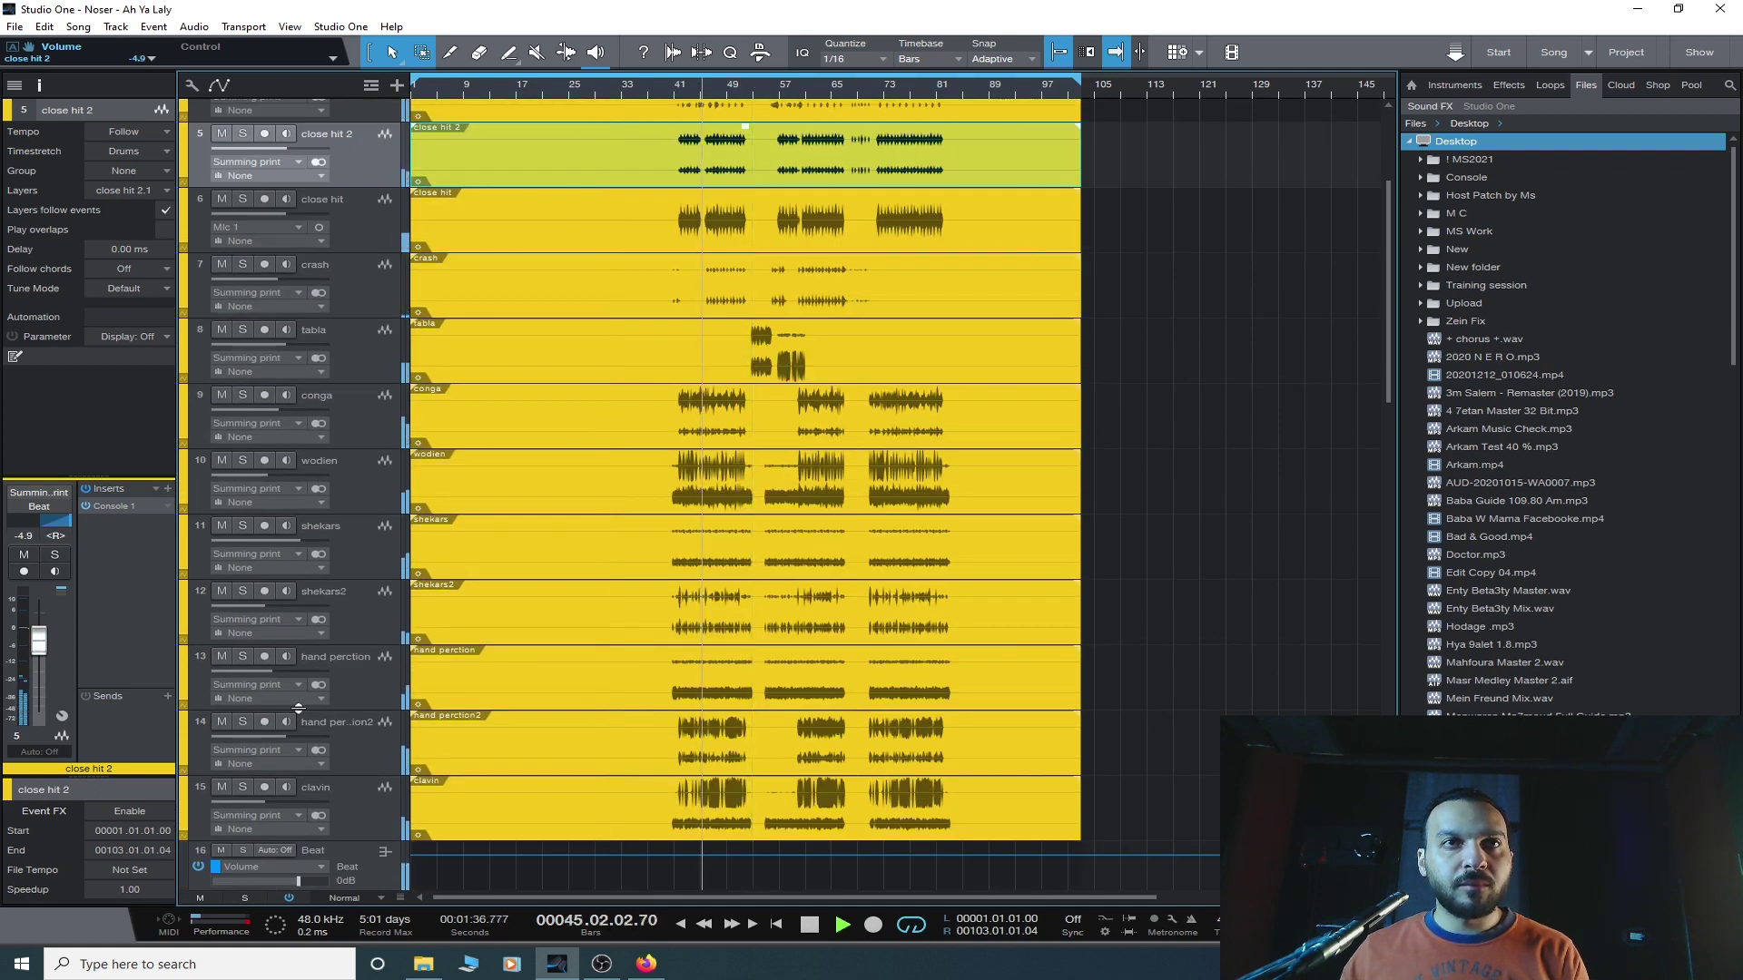
left_click(219, 792)
left_click(357, 799)
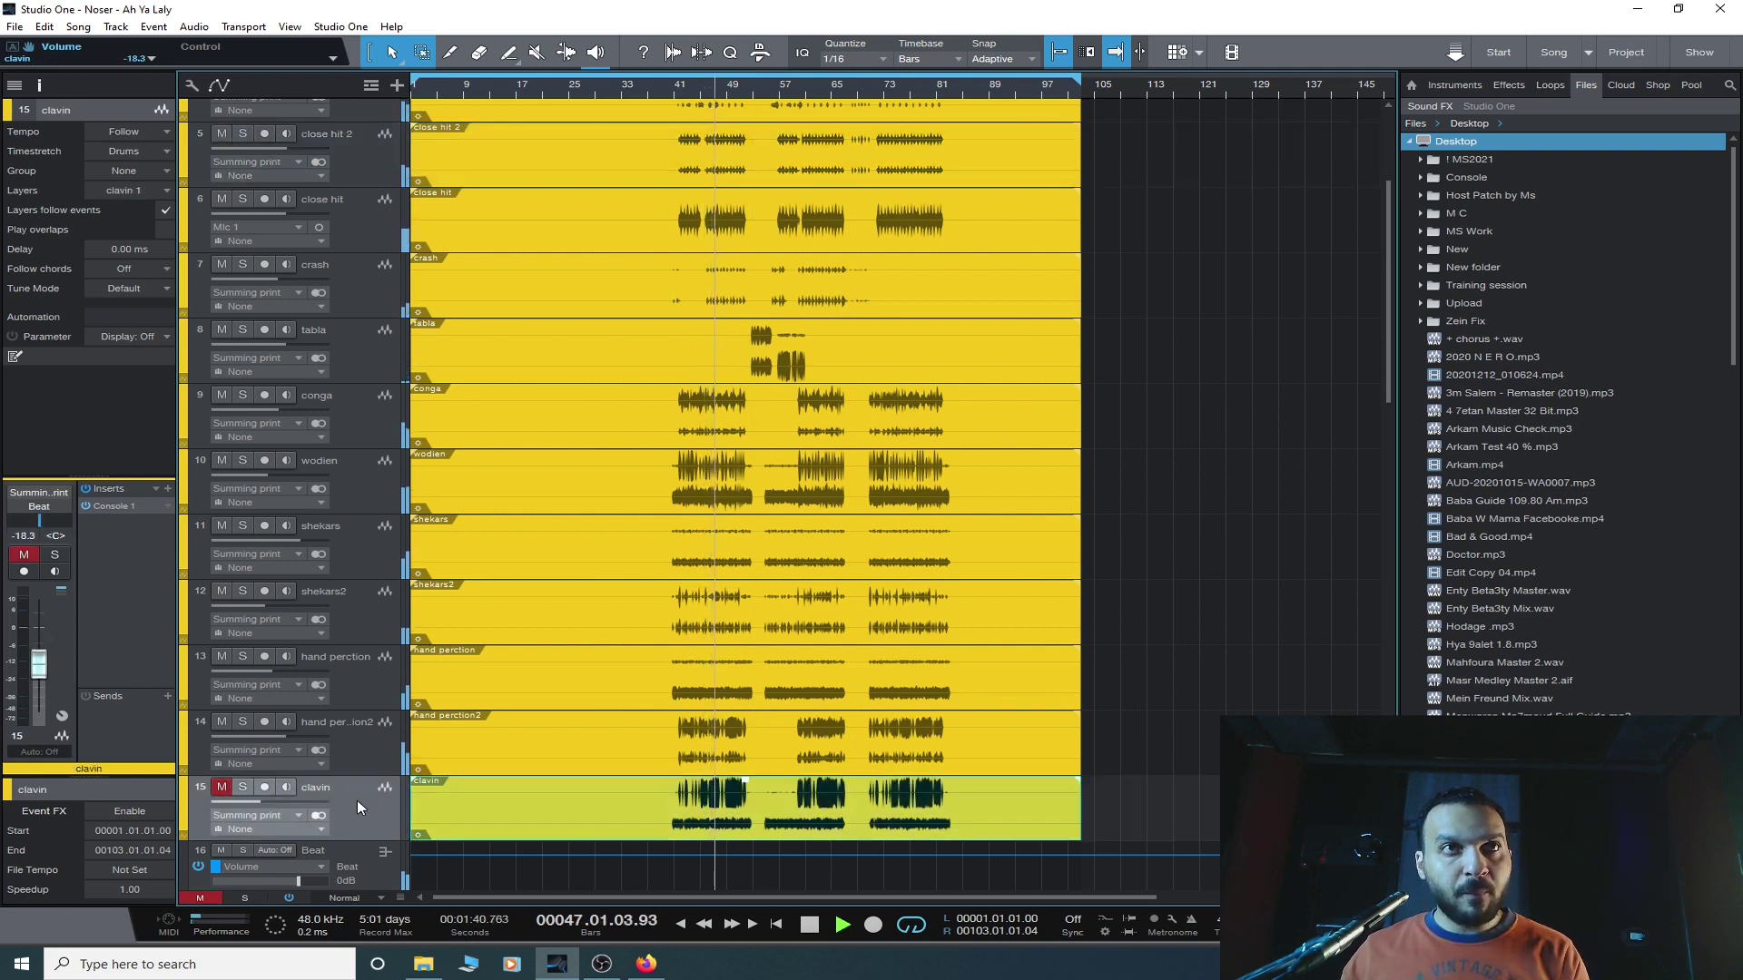
left_click(25, 556)
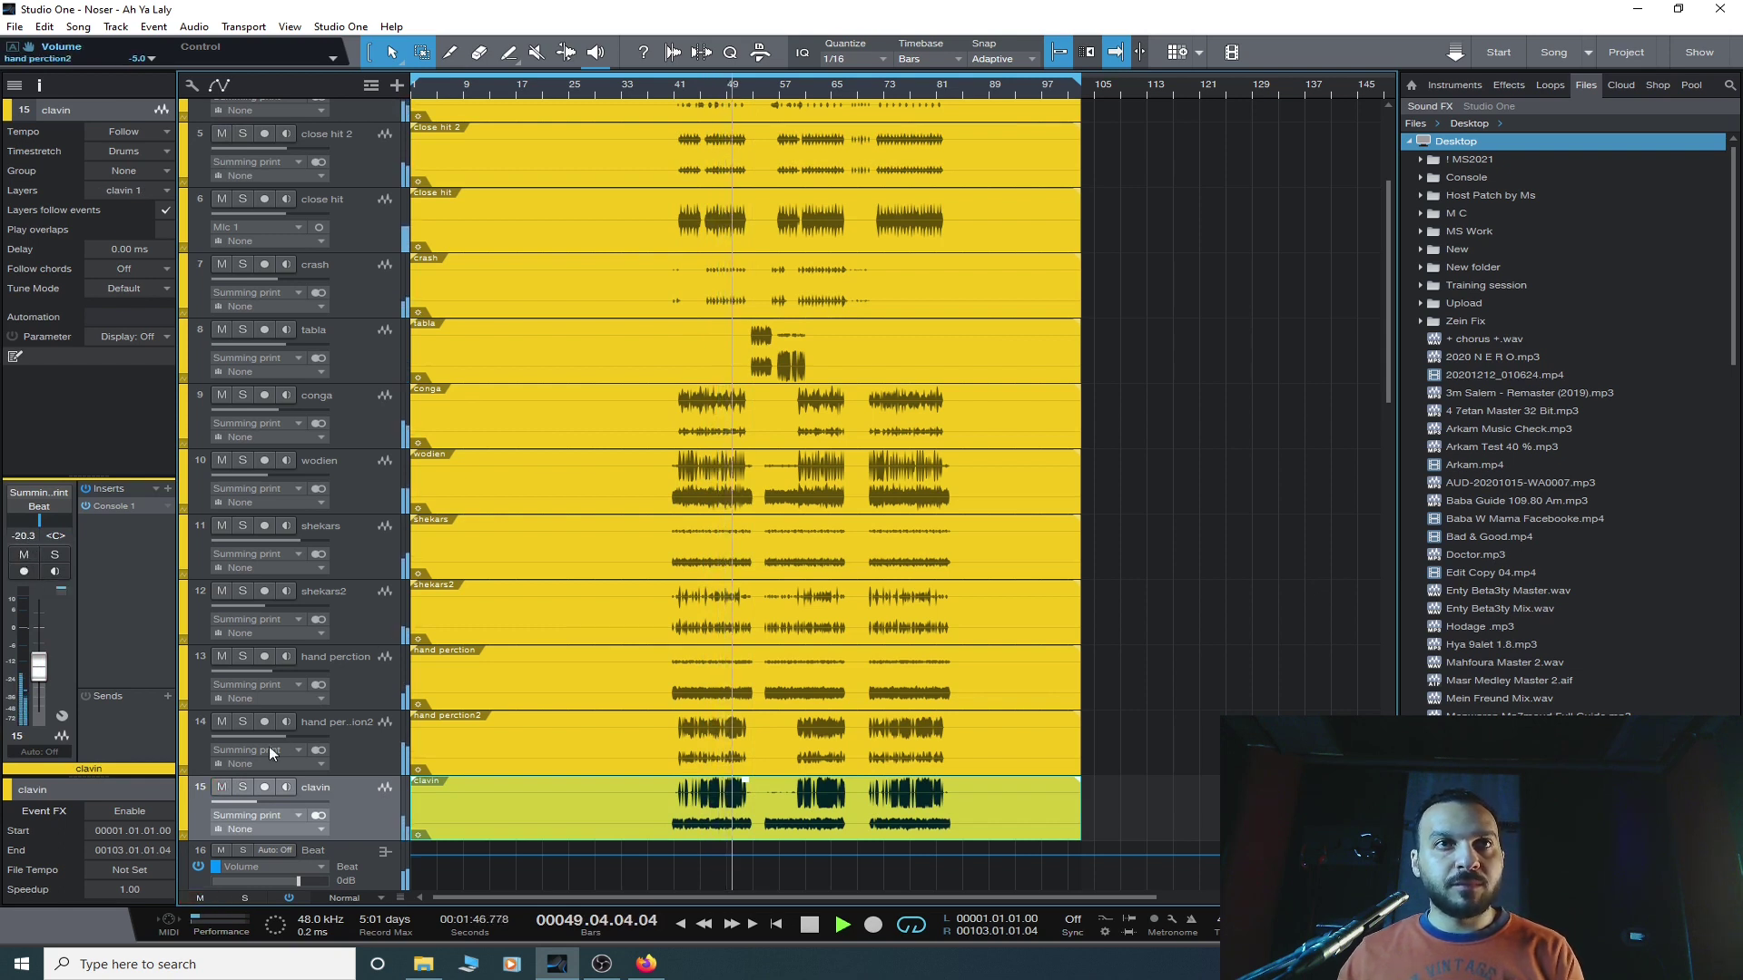
- Solo hand perction2 and clavin, lower hand perction2 to -10.8 dB, and clear the solos while replaying from about bar 43
left_click(243, 722)
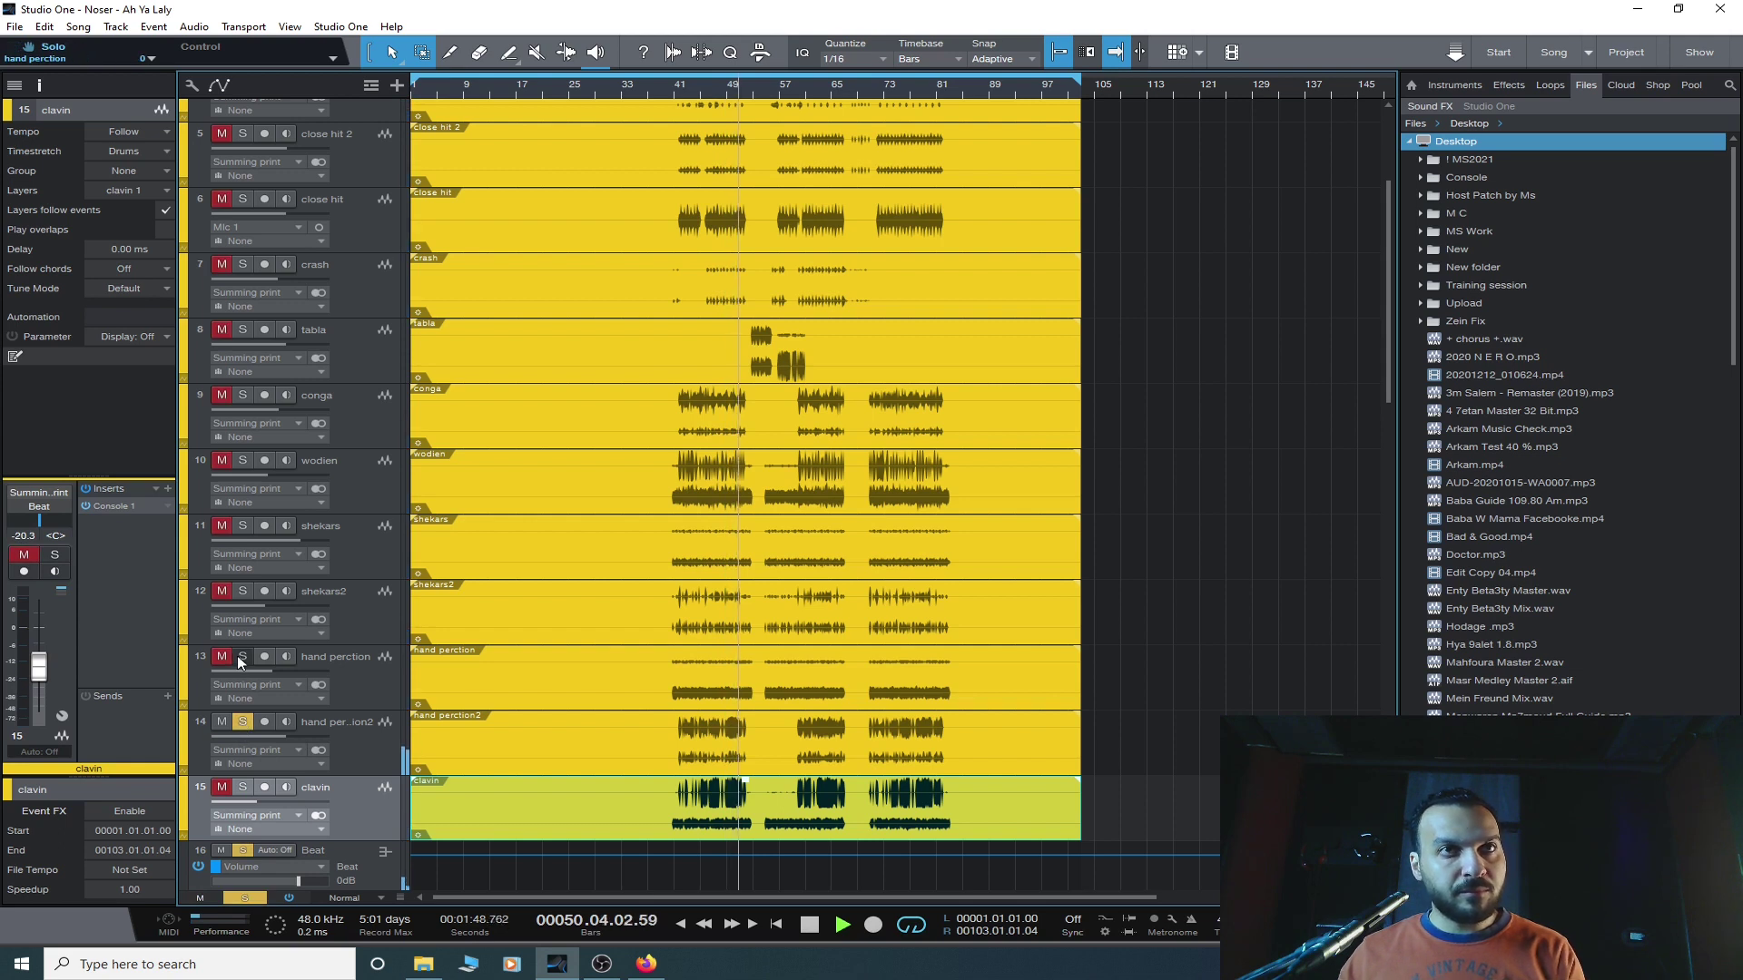
left_click(363, 760)
scroll(363, 761, "down", 4)
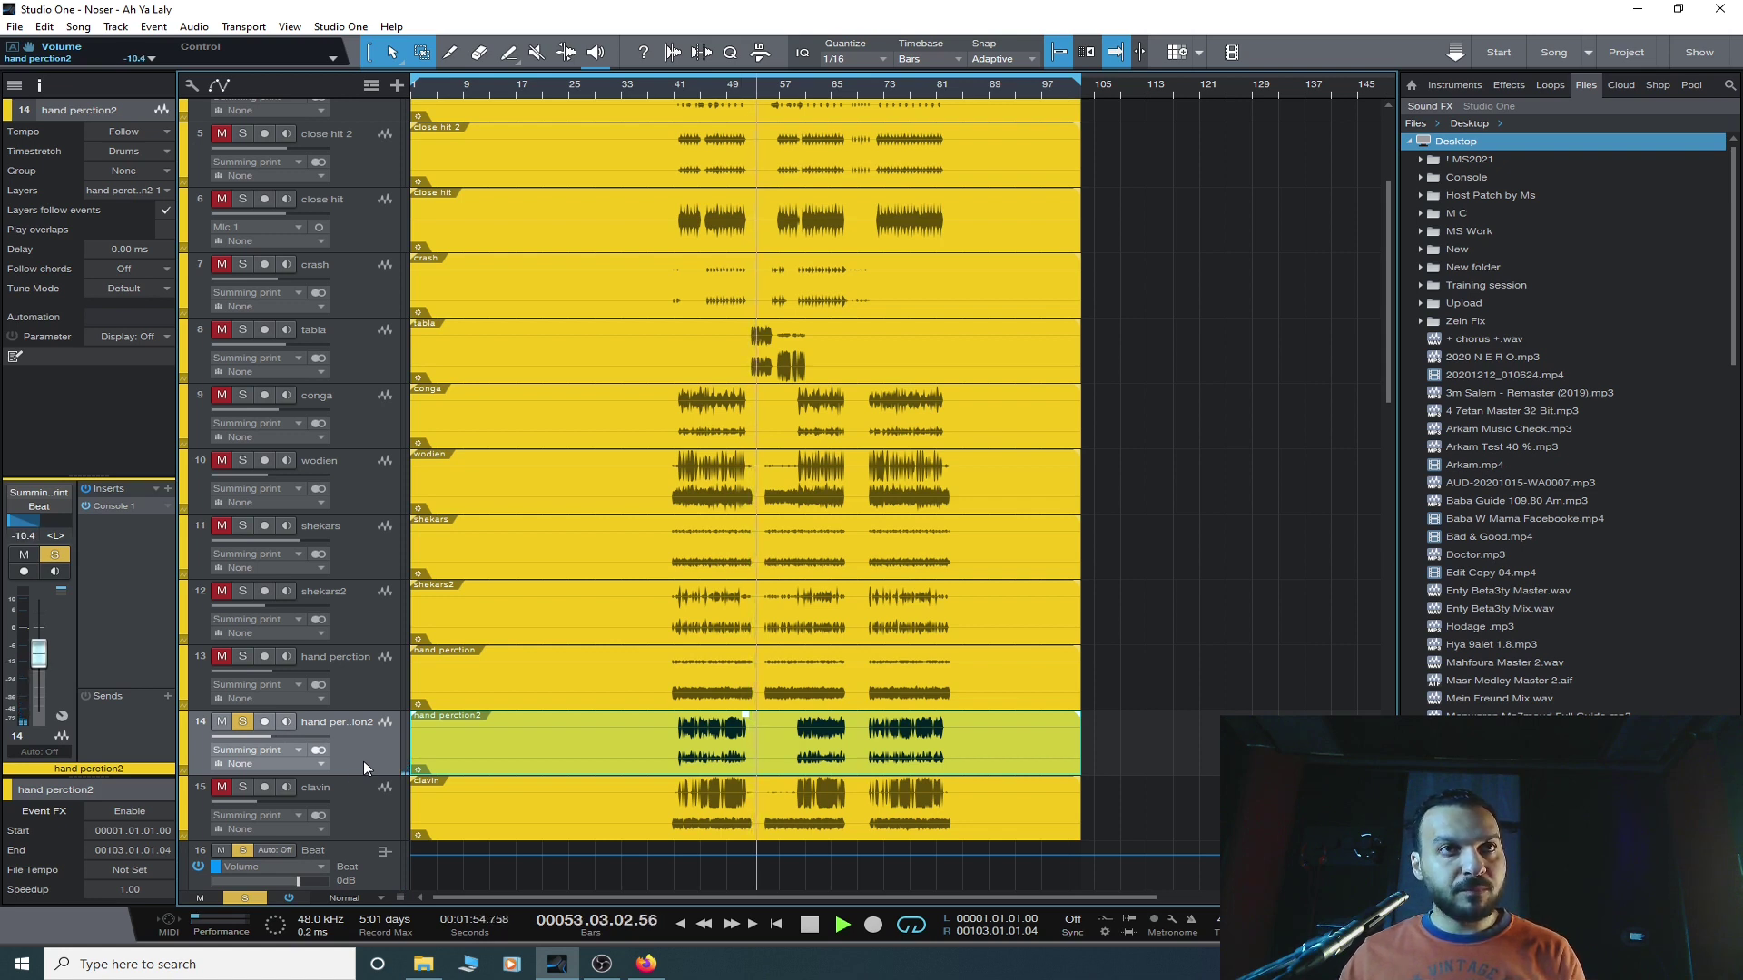
left_click(240, 787)
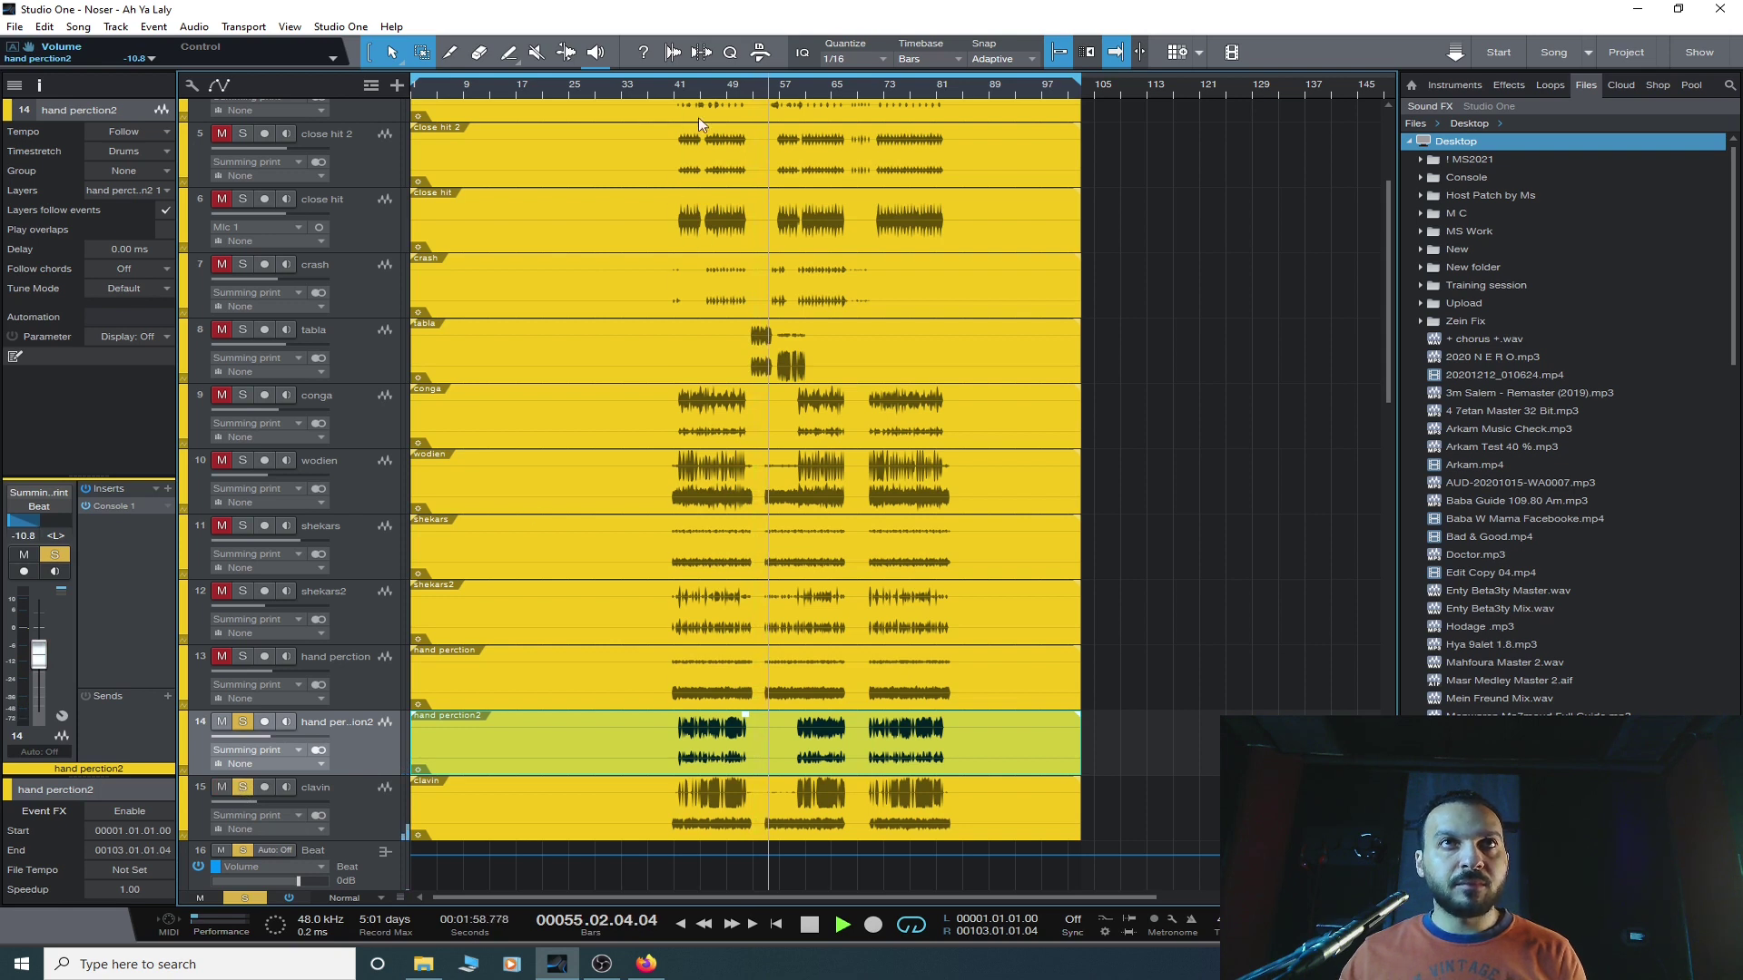
left_click(687, 87)
left_click(244, 897)
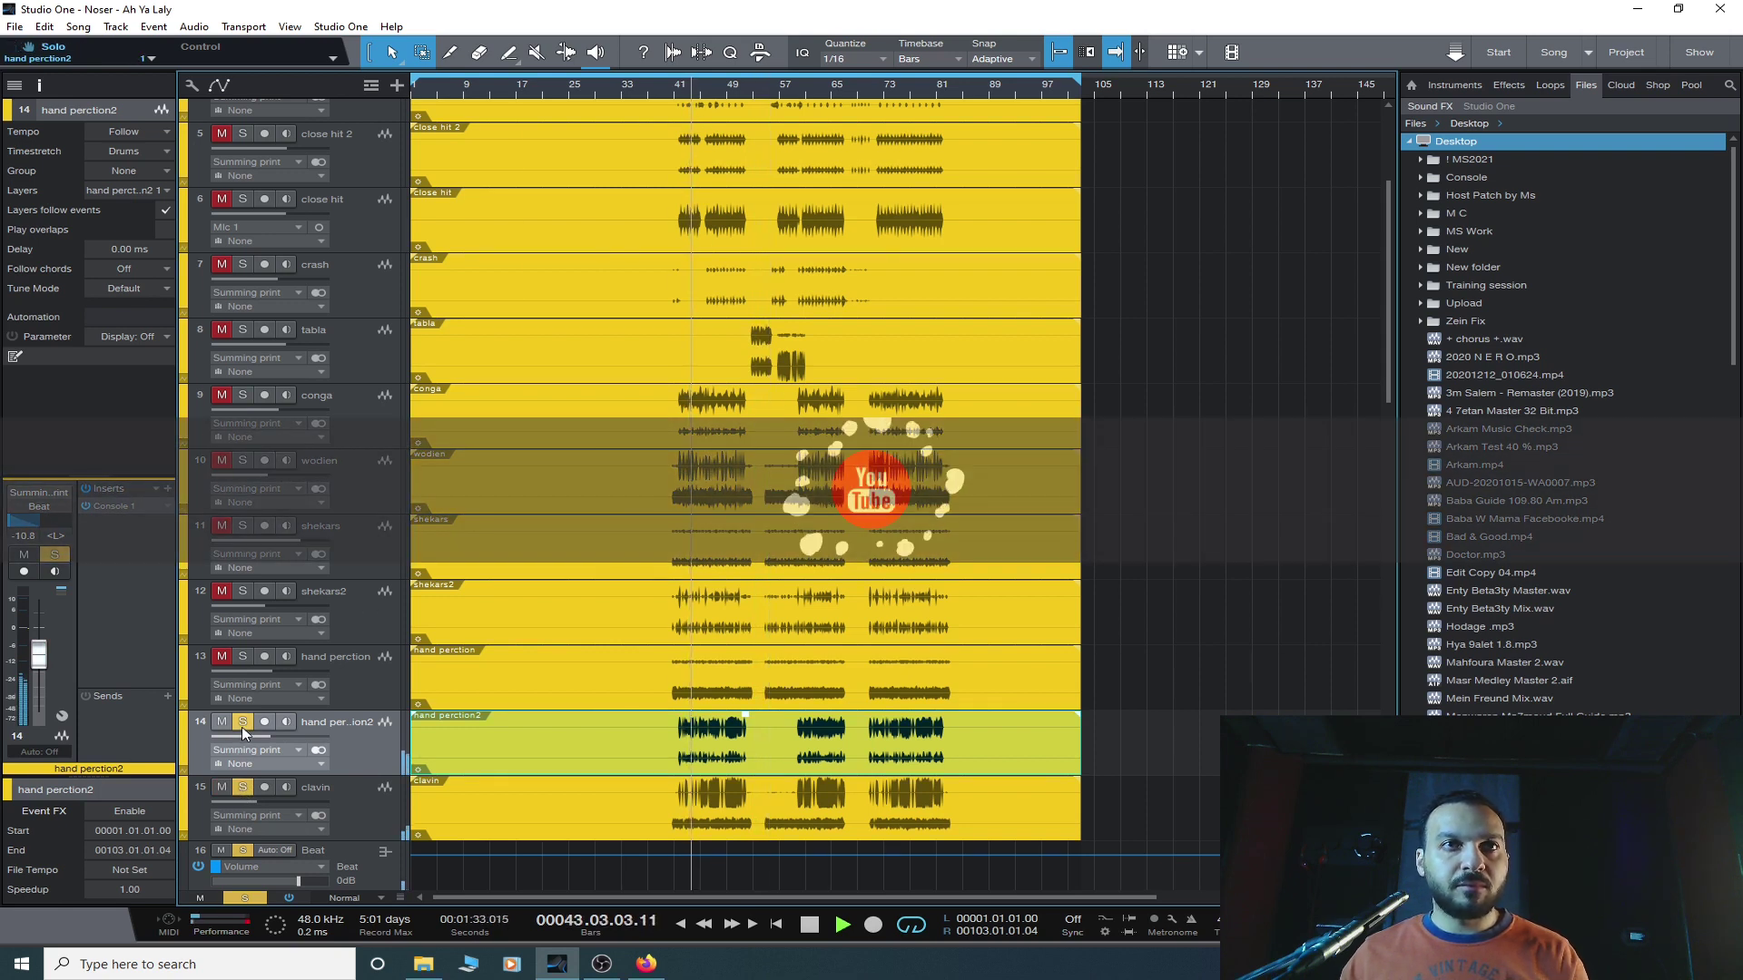
- Check guitar rythm briefly in solo and set its level to -5.0 dB within the full mix
scroll(484, 597, "down", 5)
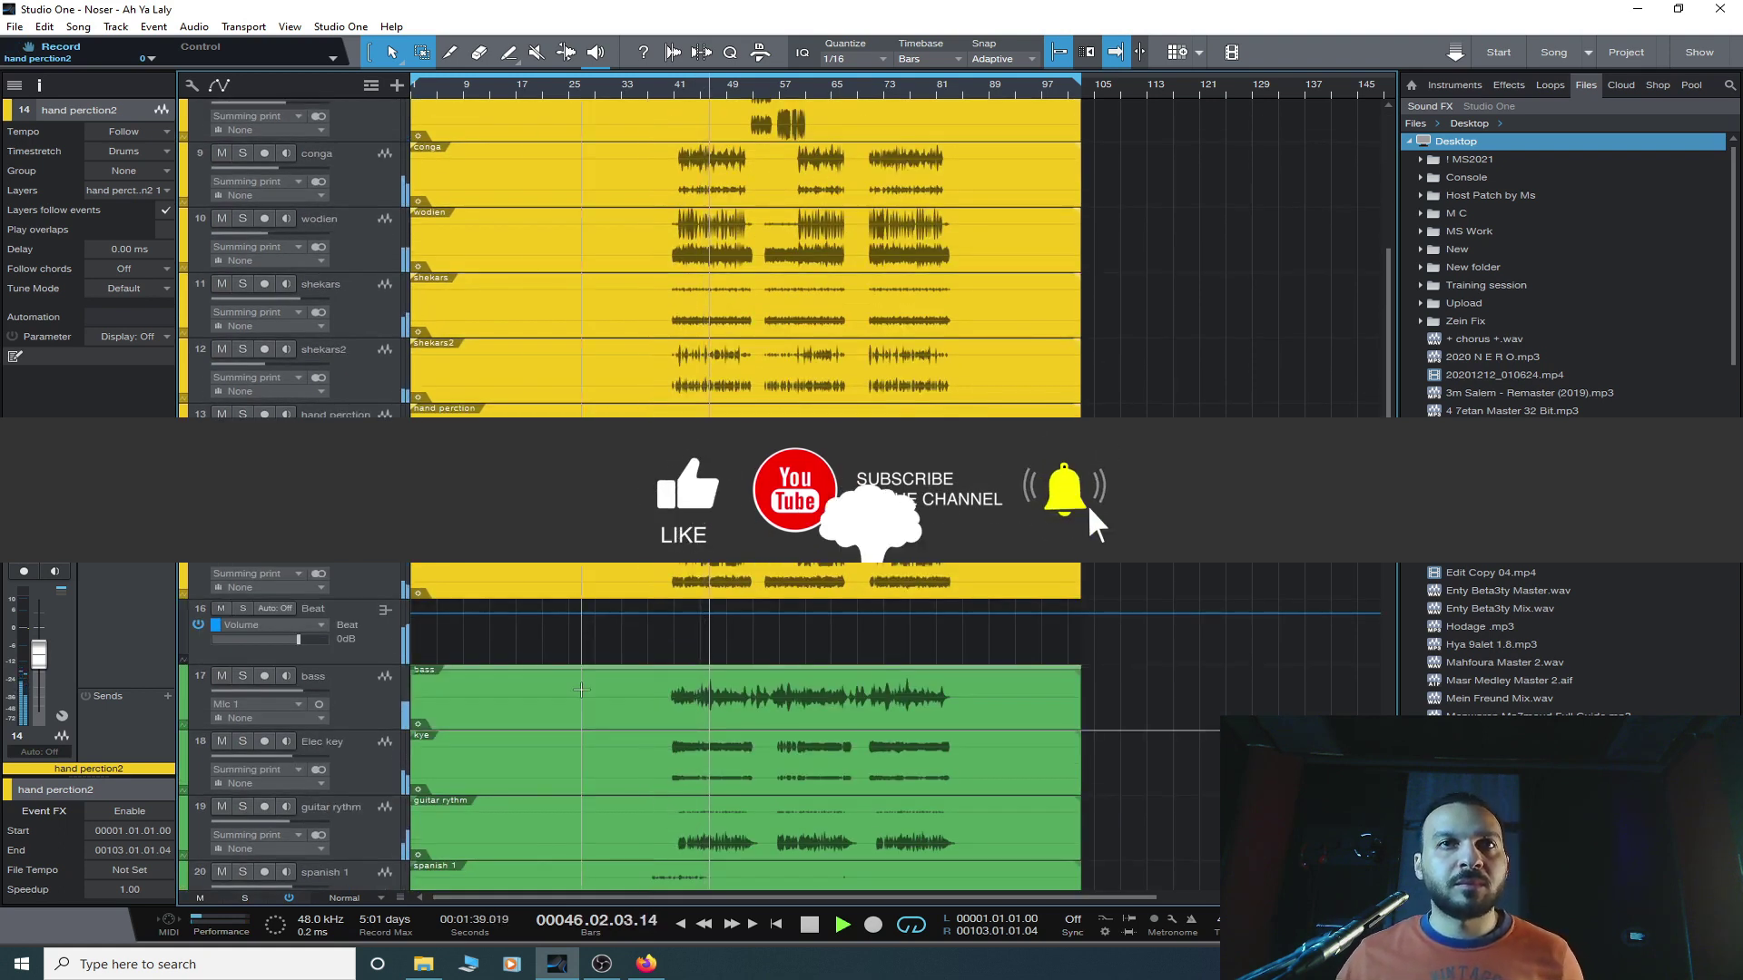
scroll(421, 631, "down", 5)
left_click(368, 539)
left_click(241, 505)
left_click(242, 506)
scroll(384, 537, "down", 2)
scroll(383, 538, "up", 1)
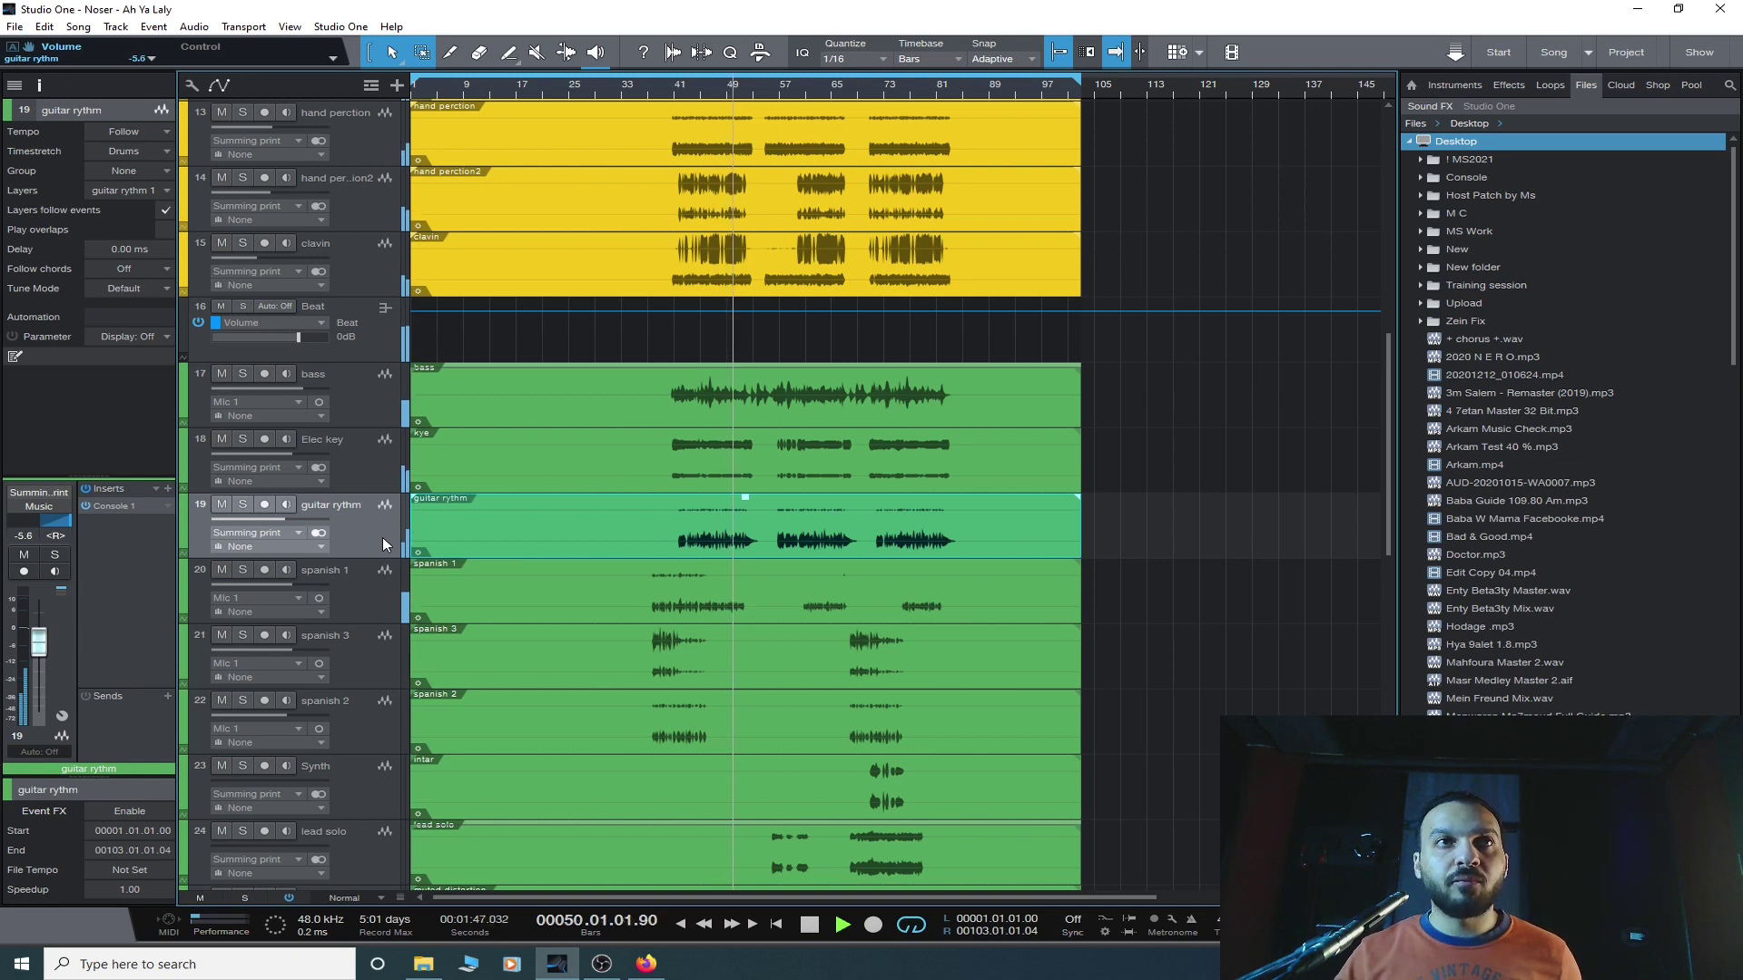
scroll(383, 538, "up", 1)
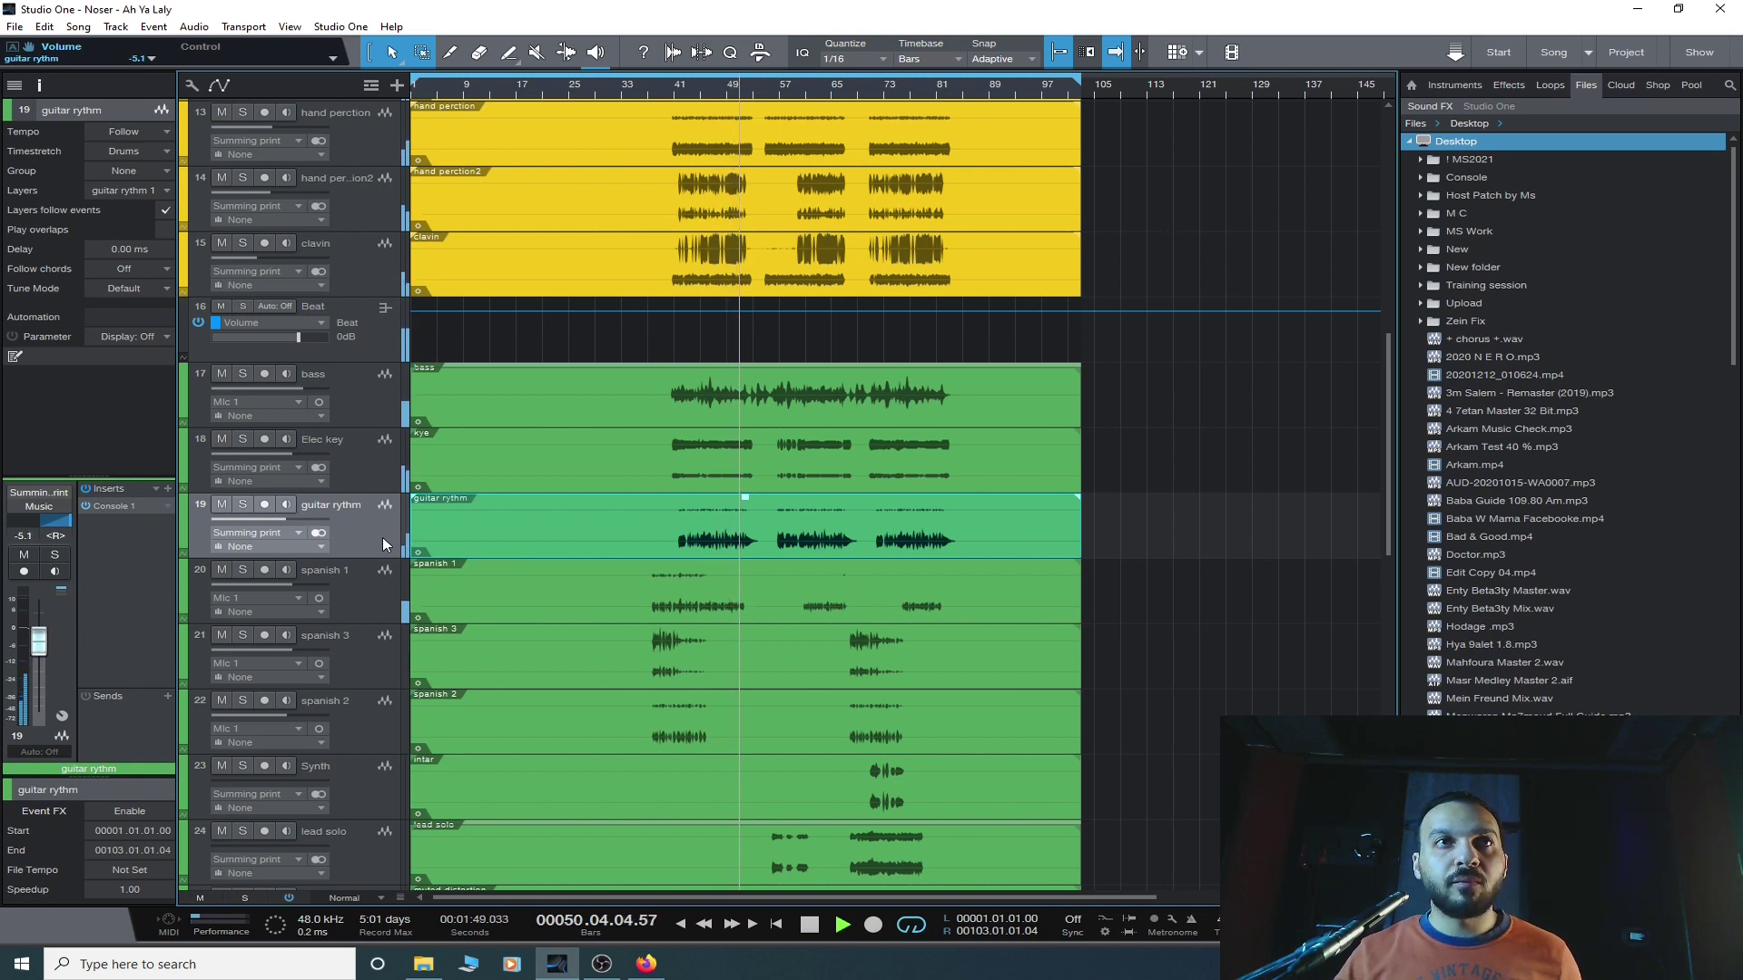
scroll(383, 538, "down", 1)
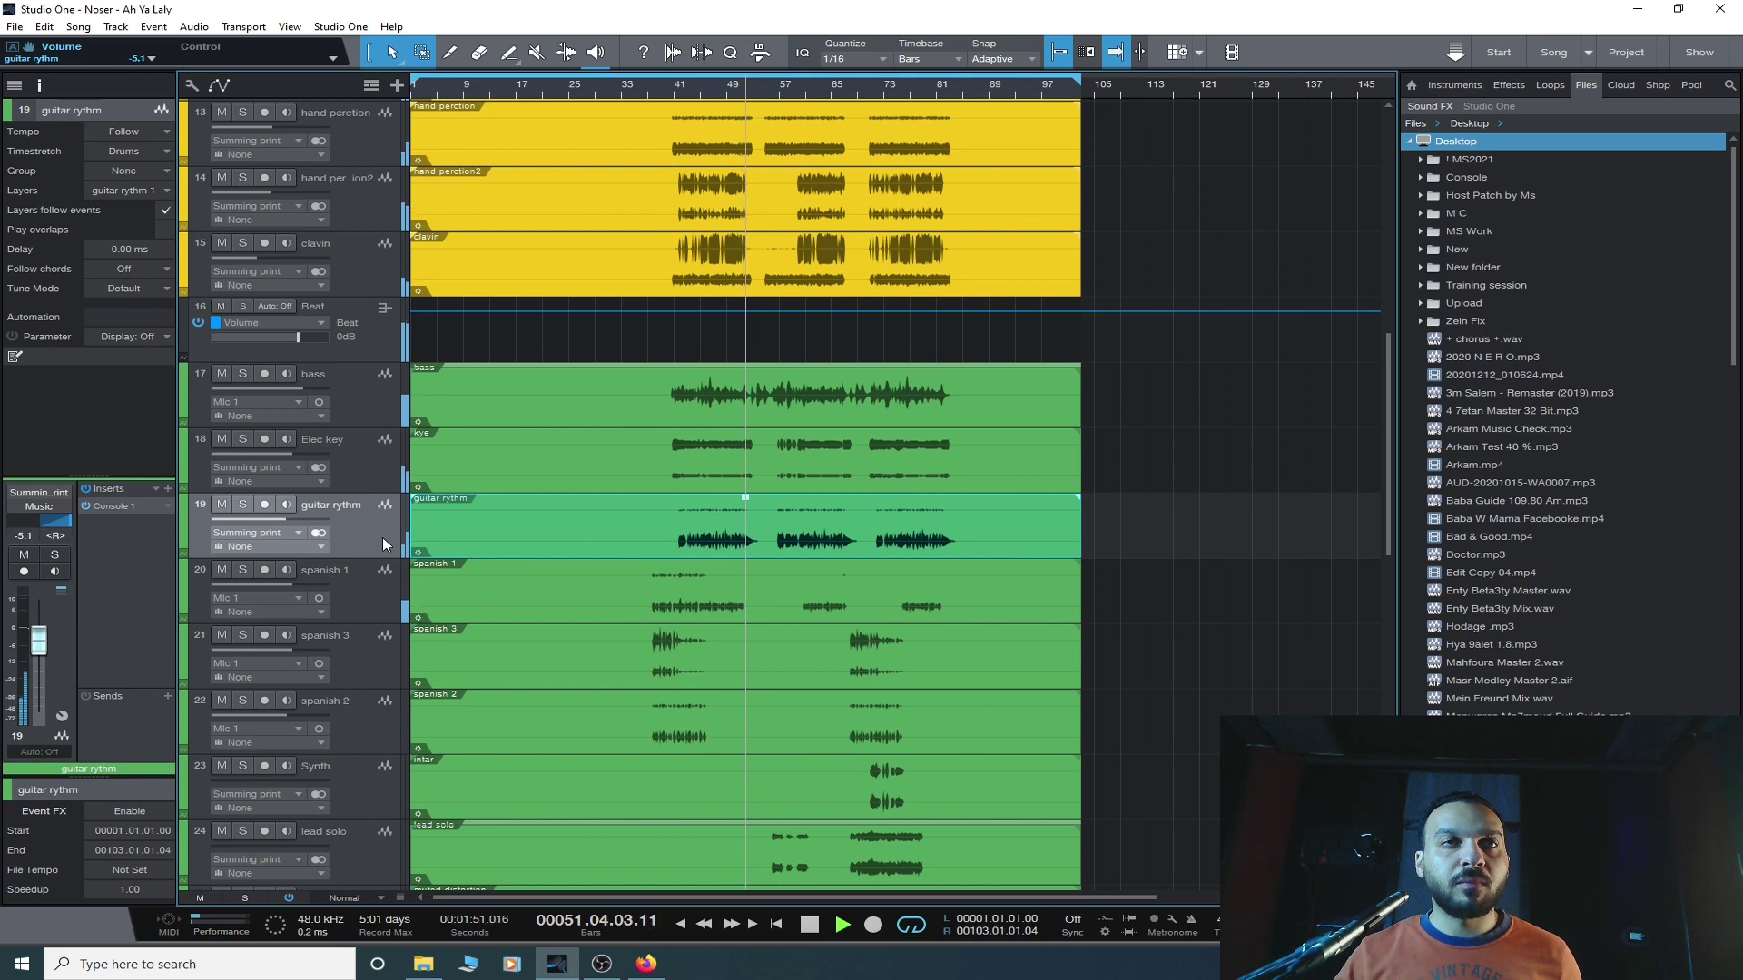
scroll(383, 537, "down", 1)
scroll(383, 537, "up", 2)
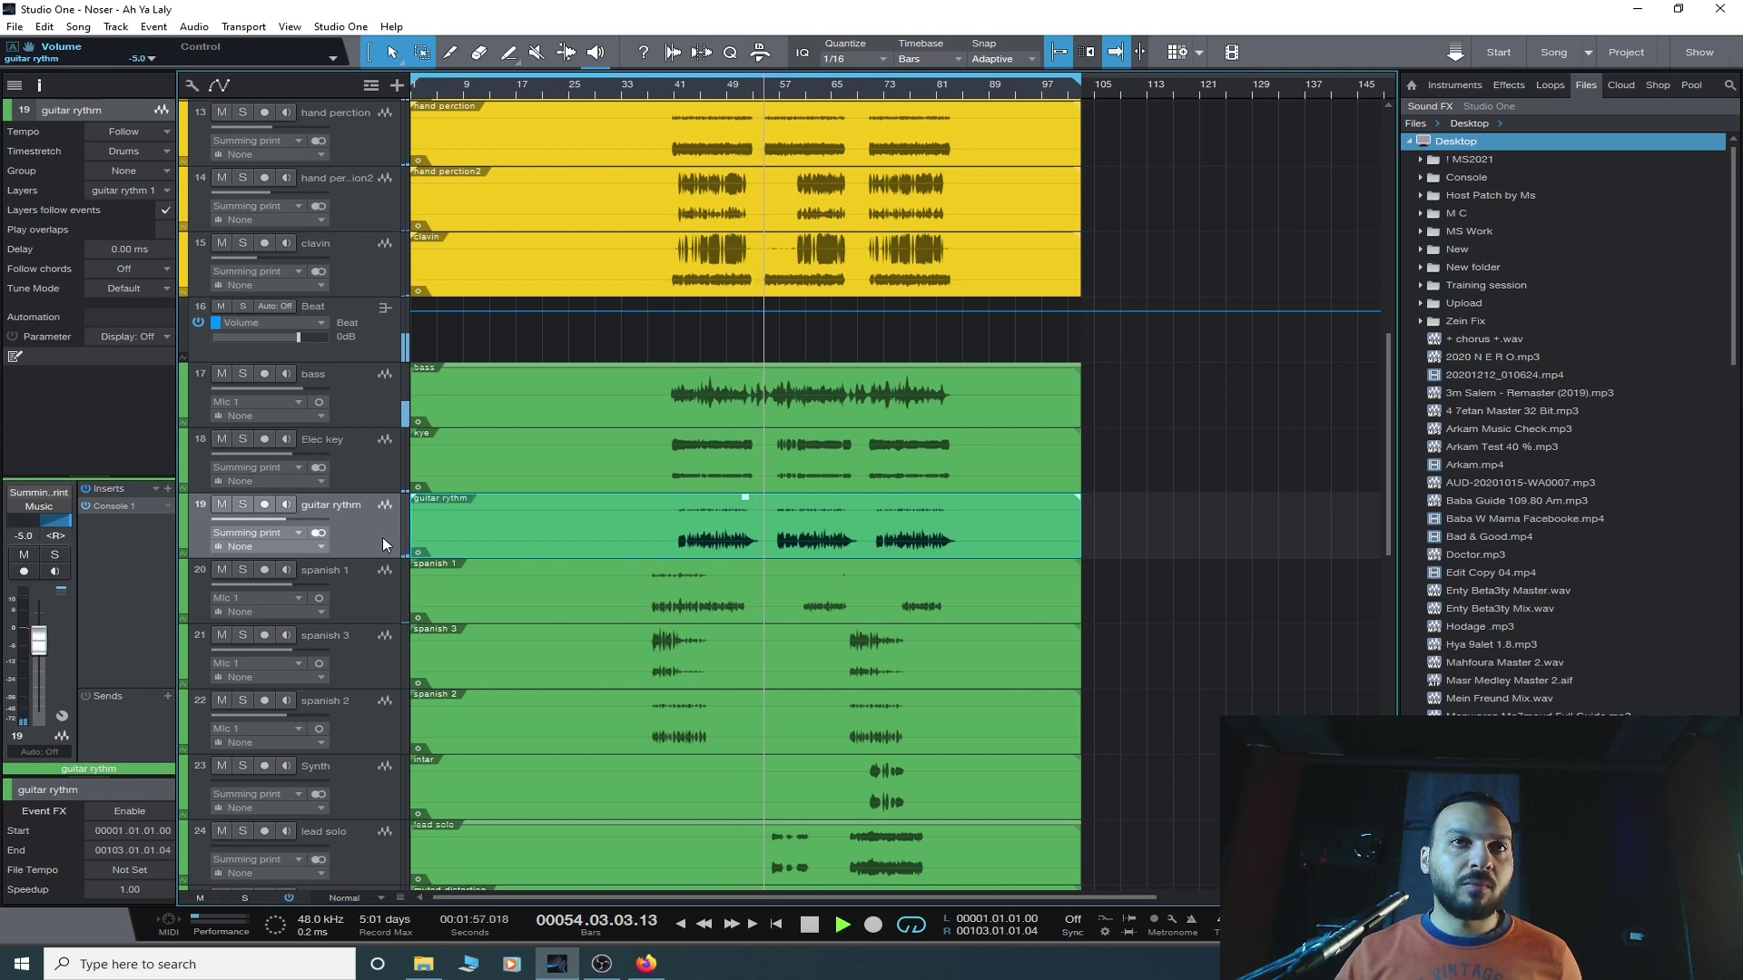
- Set the lead solo level to 0 dB, and set muted distortion to -5.0 dB panned left
scroll(644, 245, "down", 3)
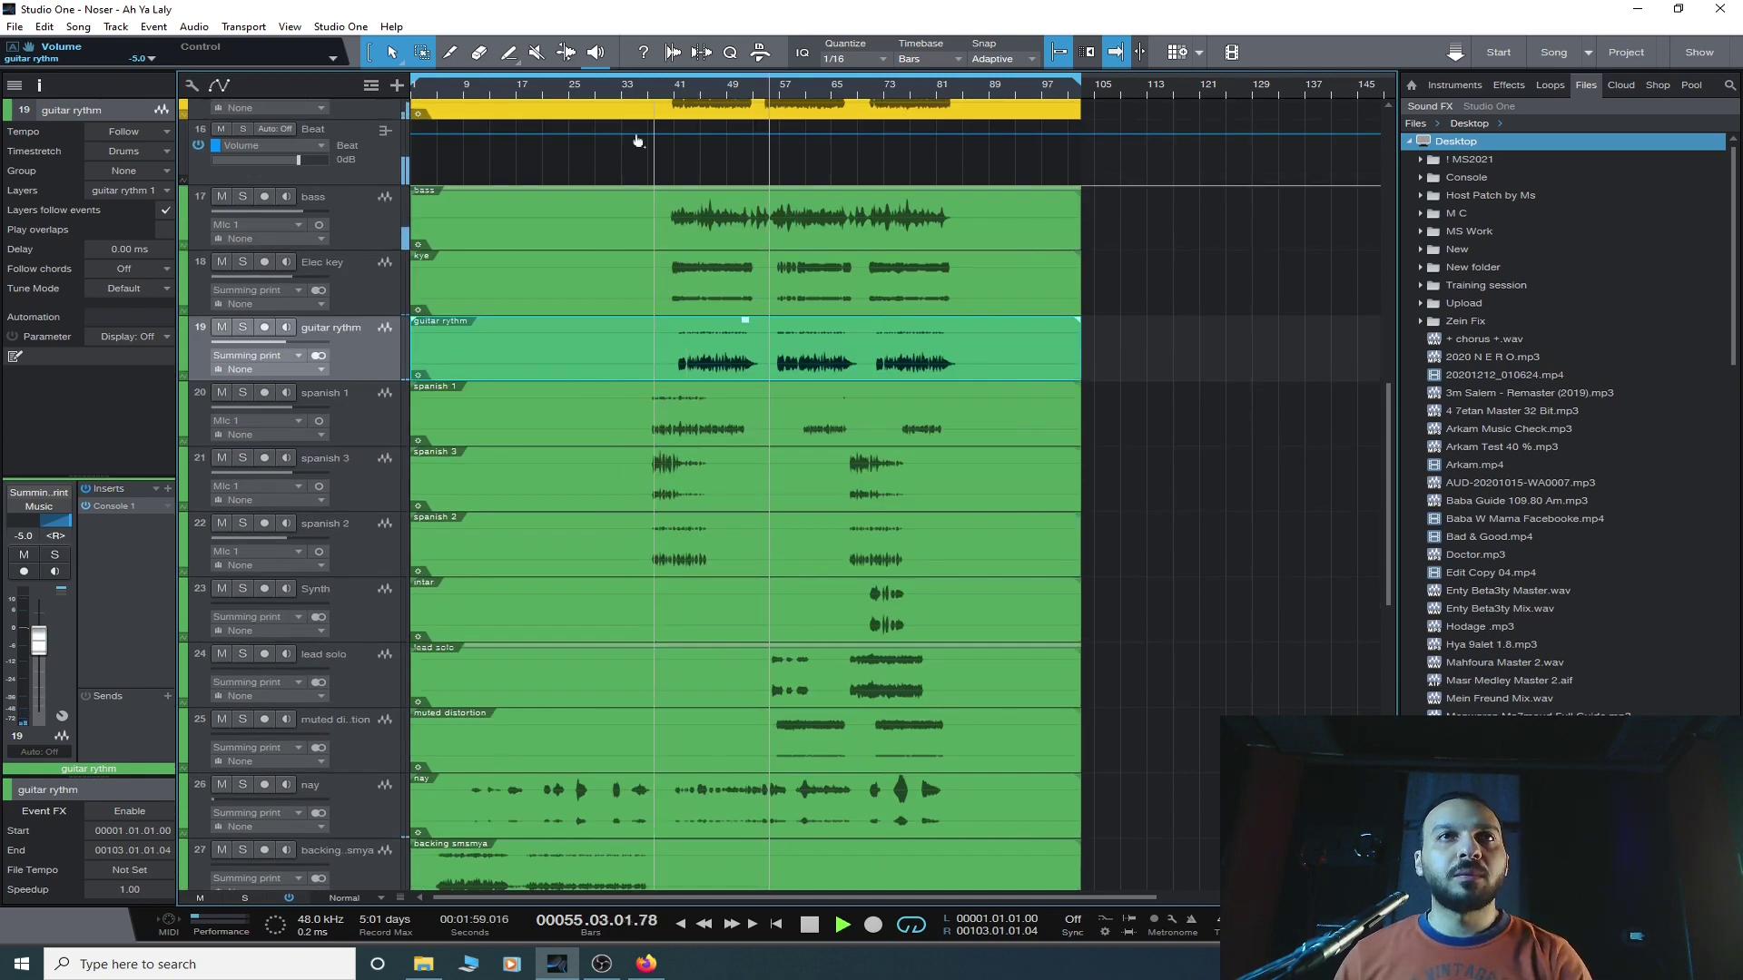
scroll(630, 282, "down", 3)
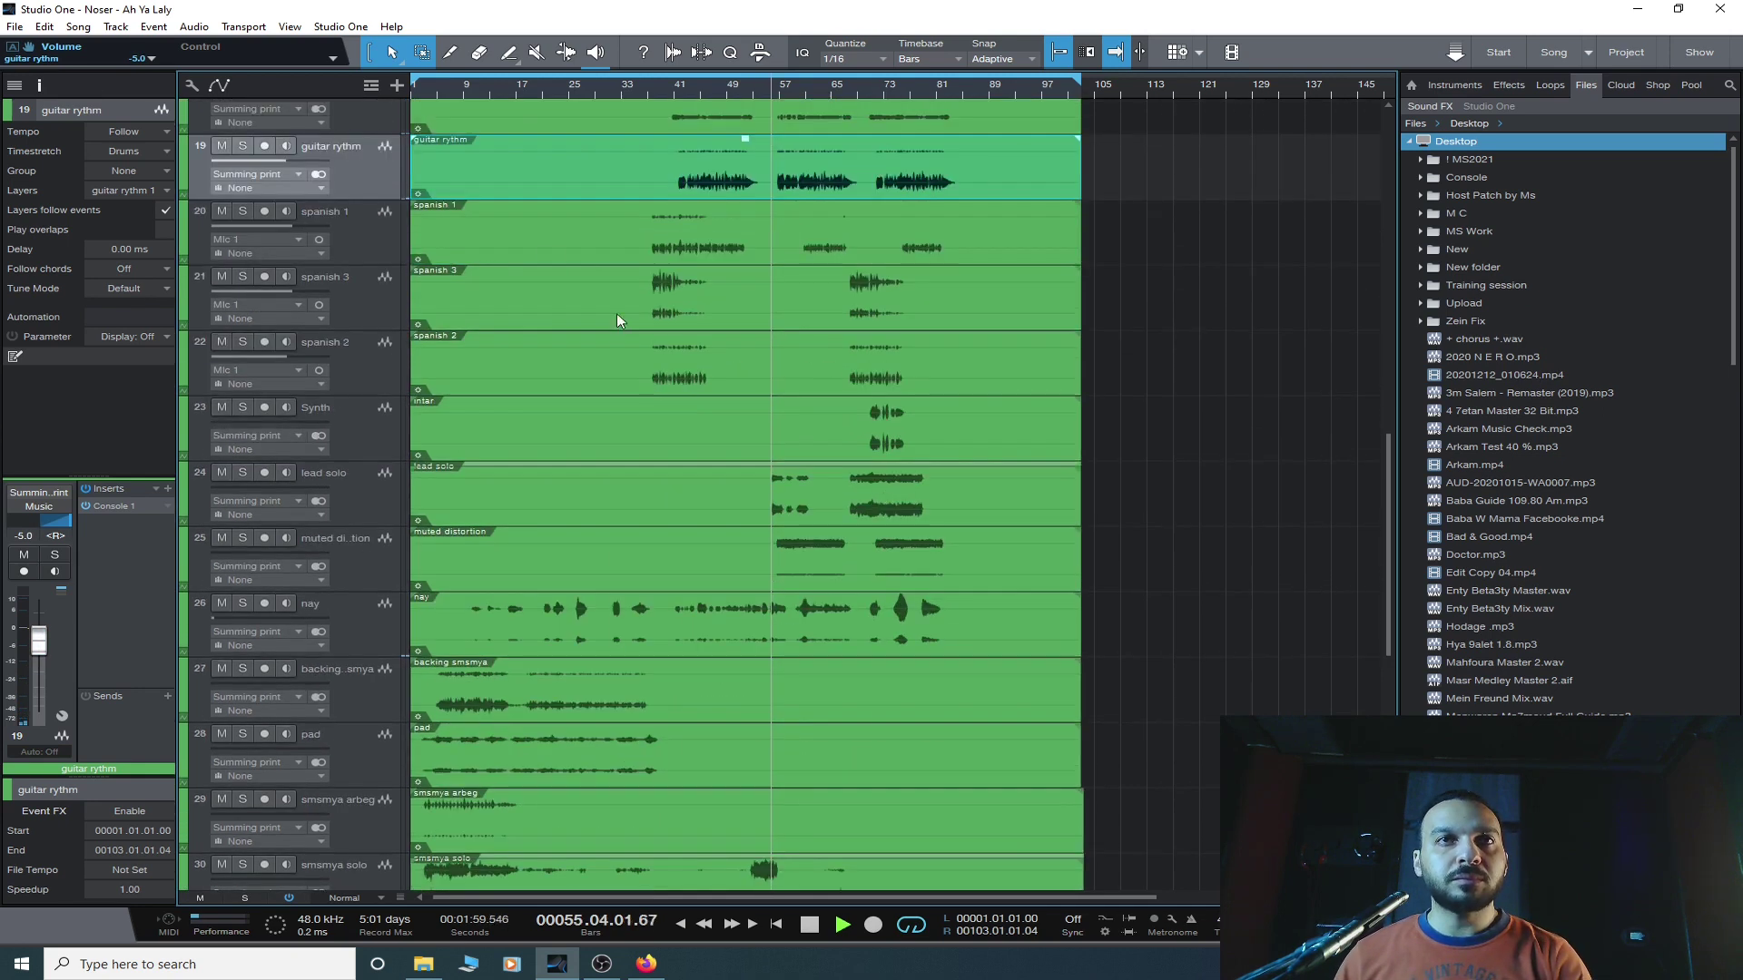
left_click(386, 510)
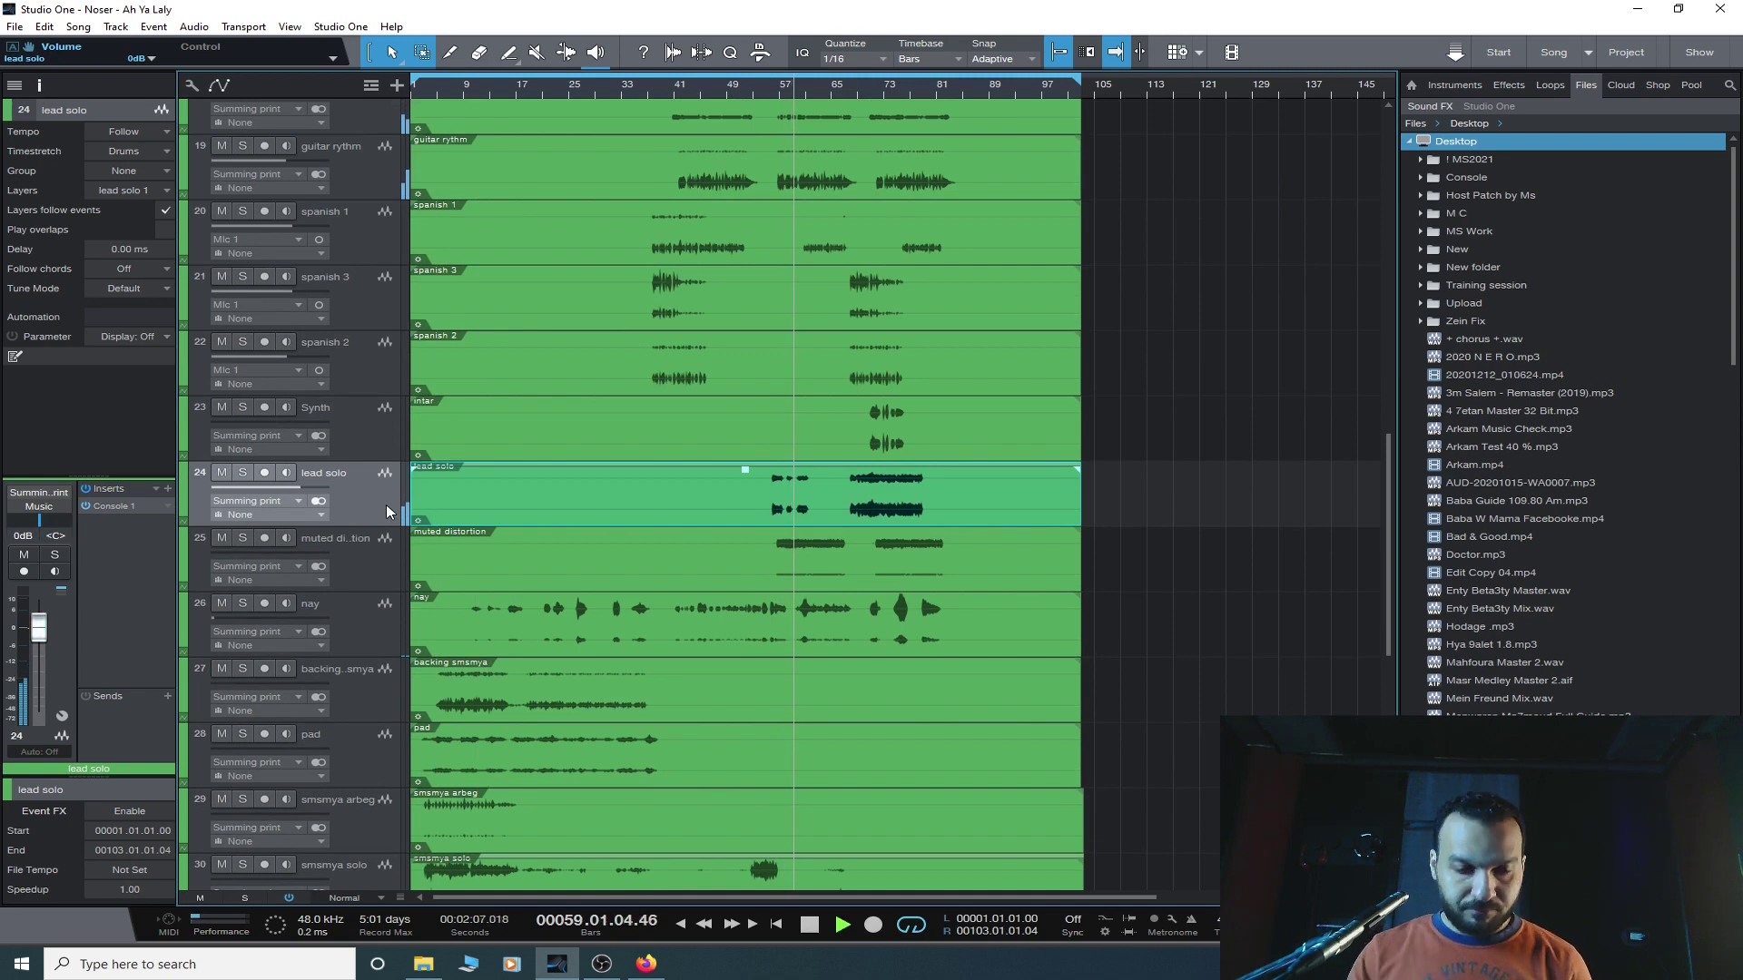
left_click(386, 565)
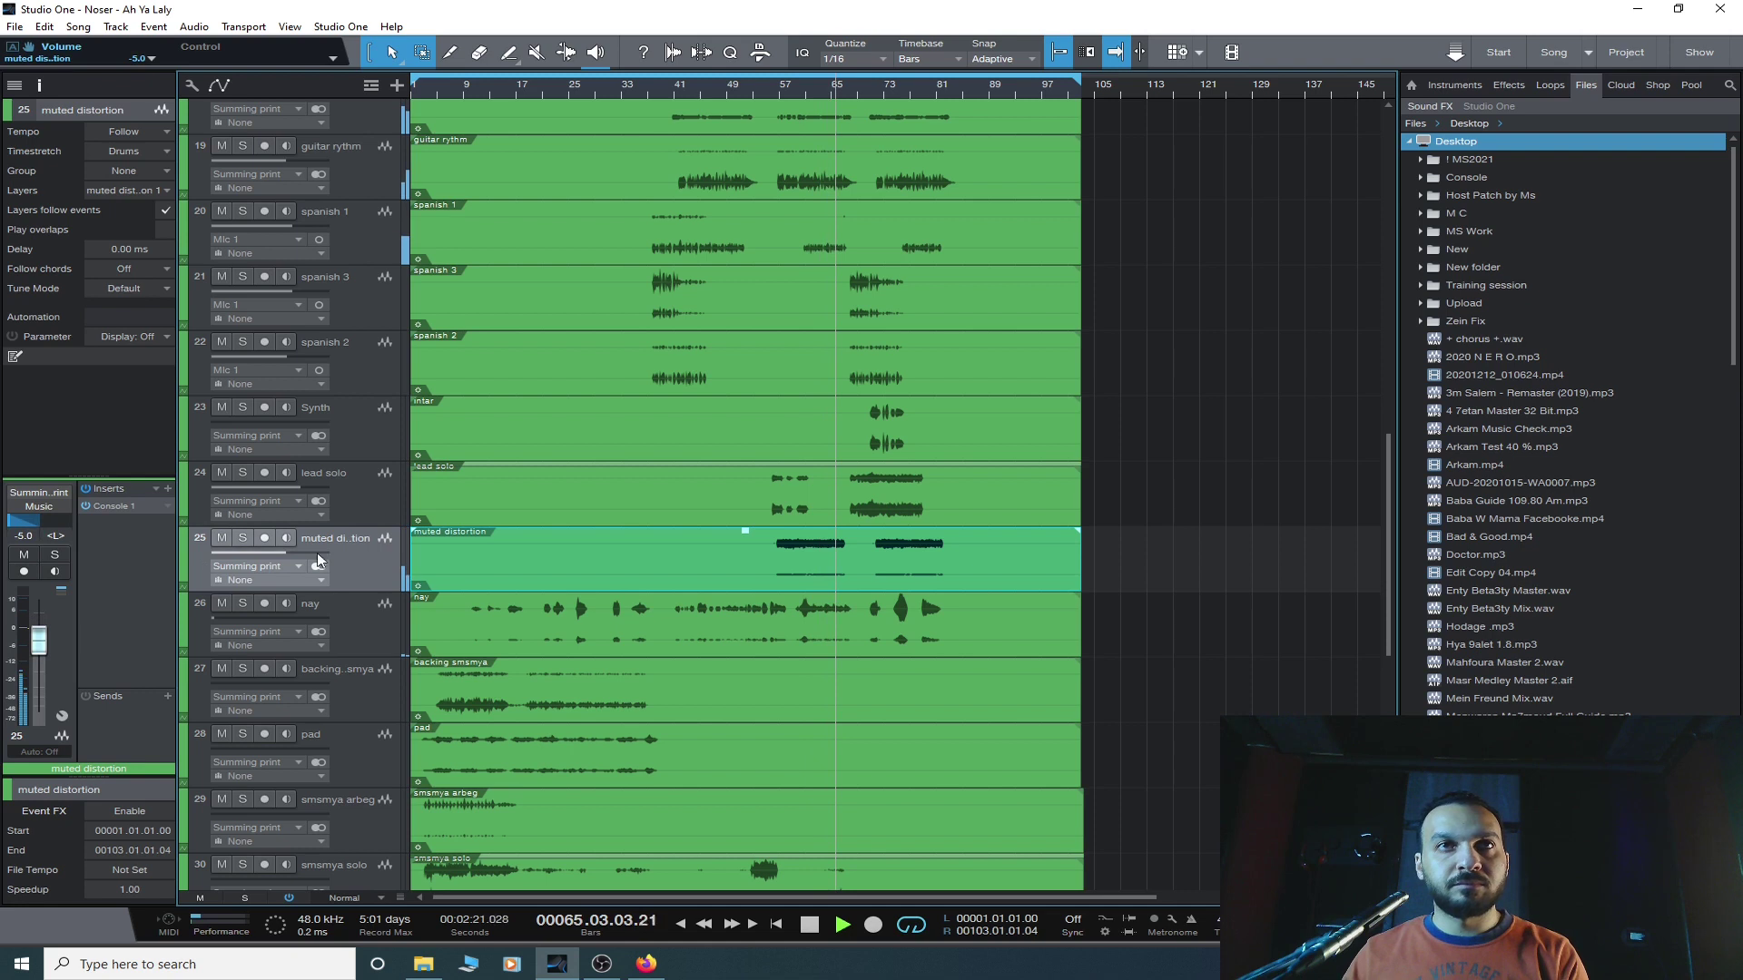
- Raise the Synth track to -3.0 dB and lower lead solo to -3.0 dB
left_click(368, 432)
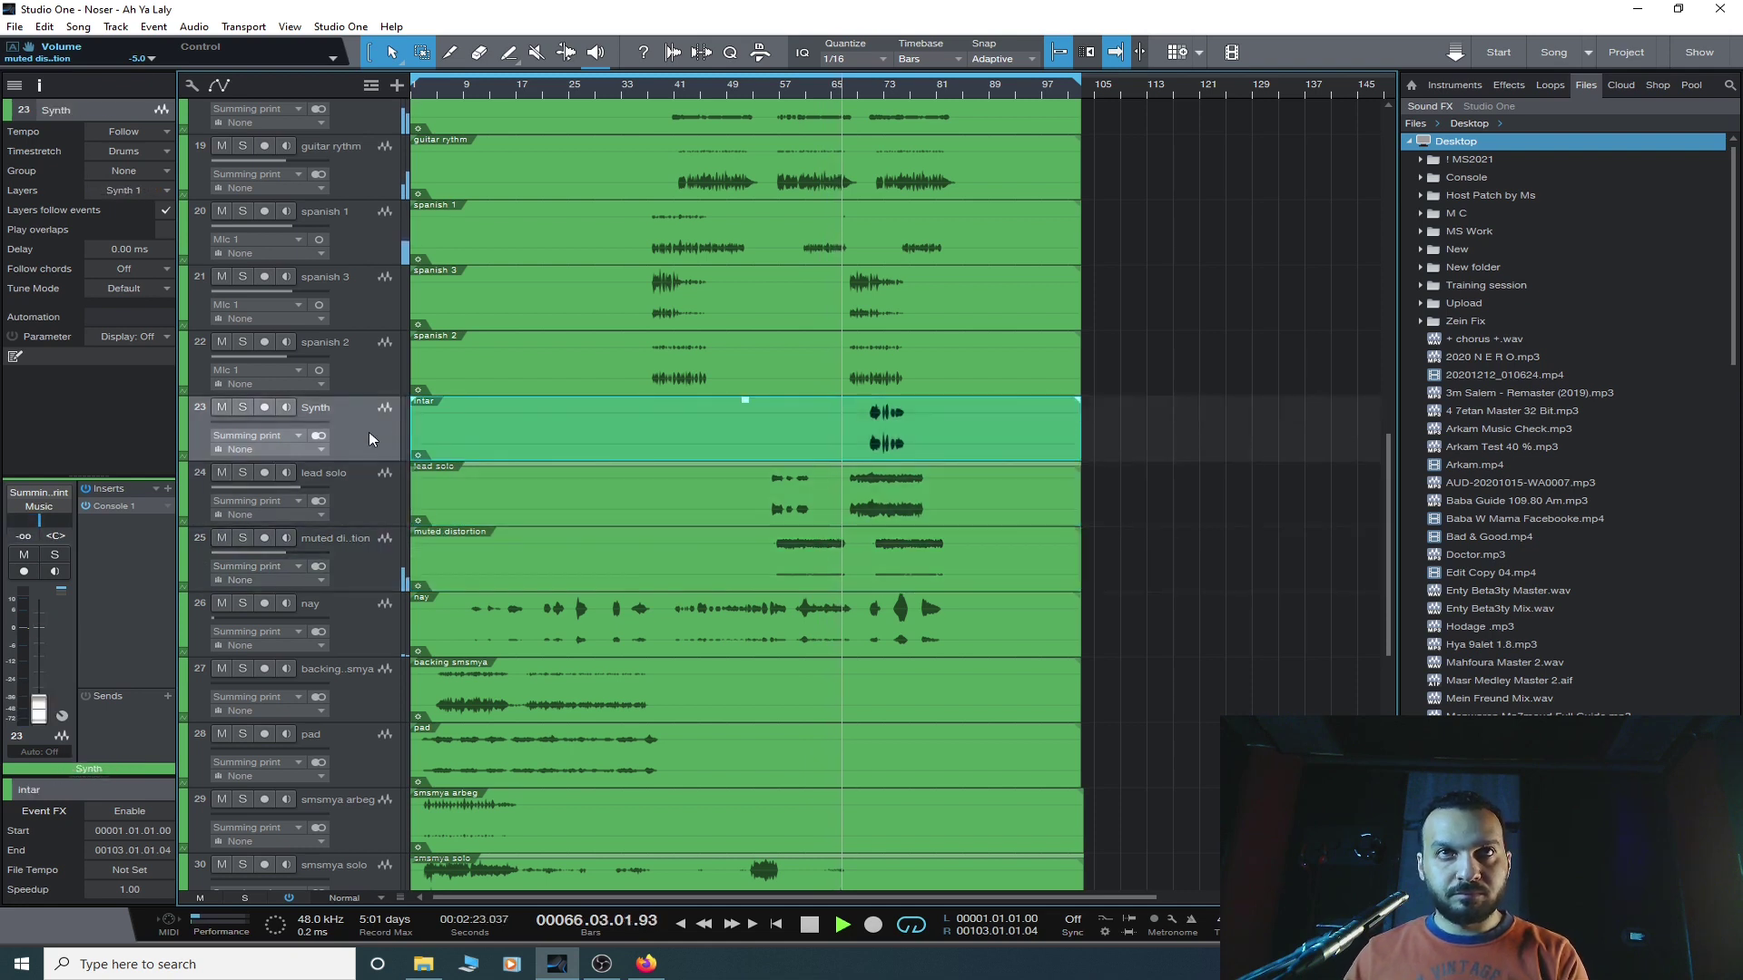
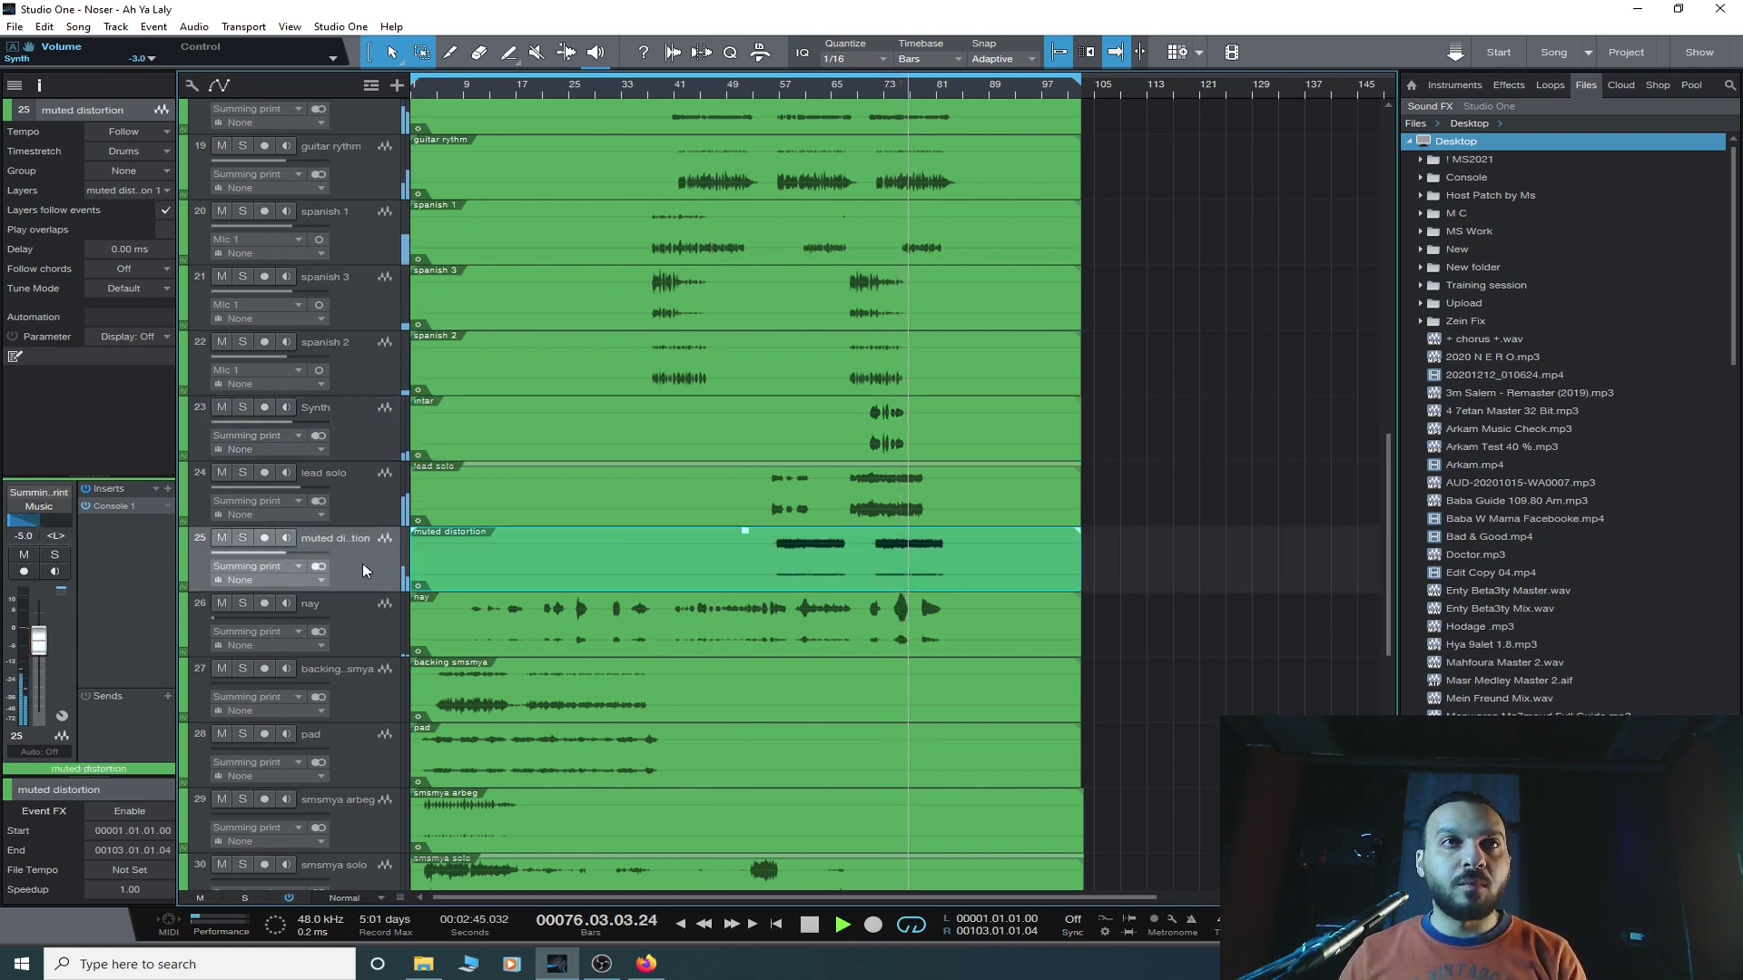
left_click(373, 507)
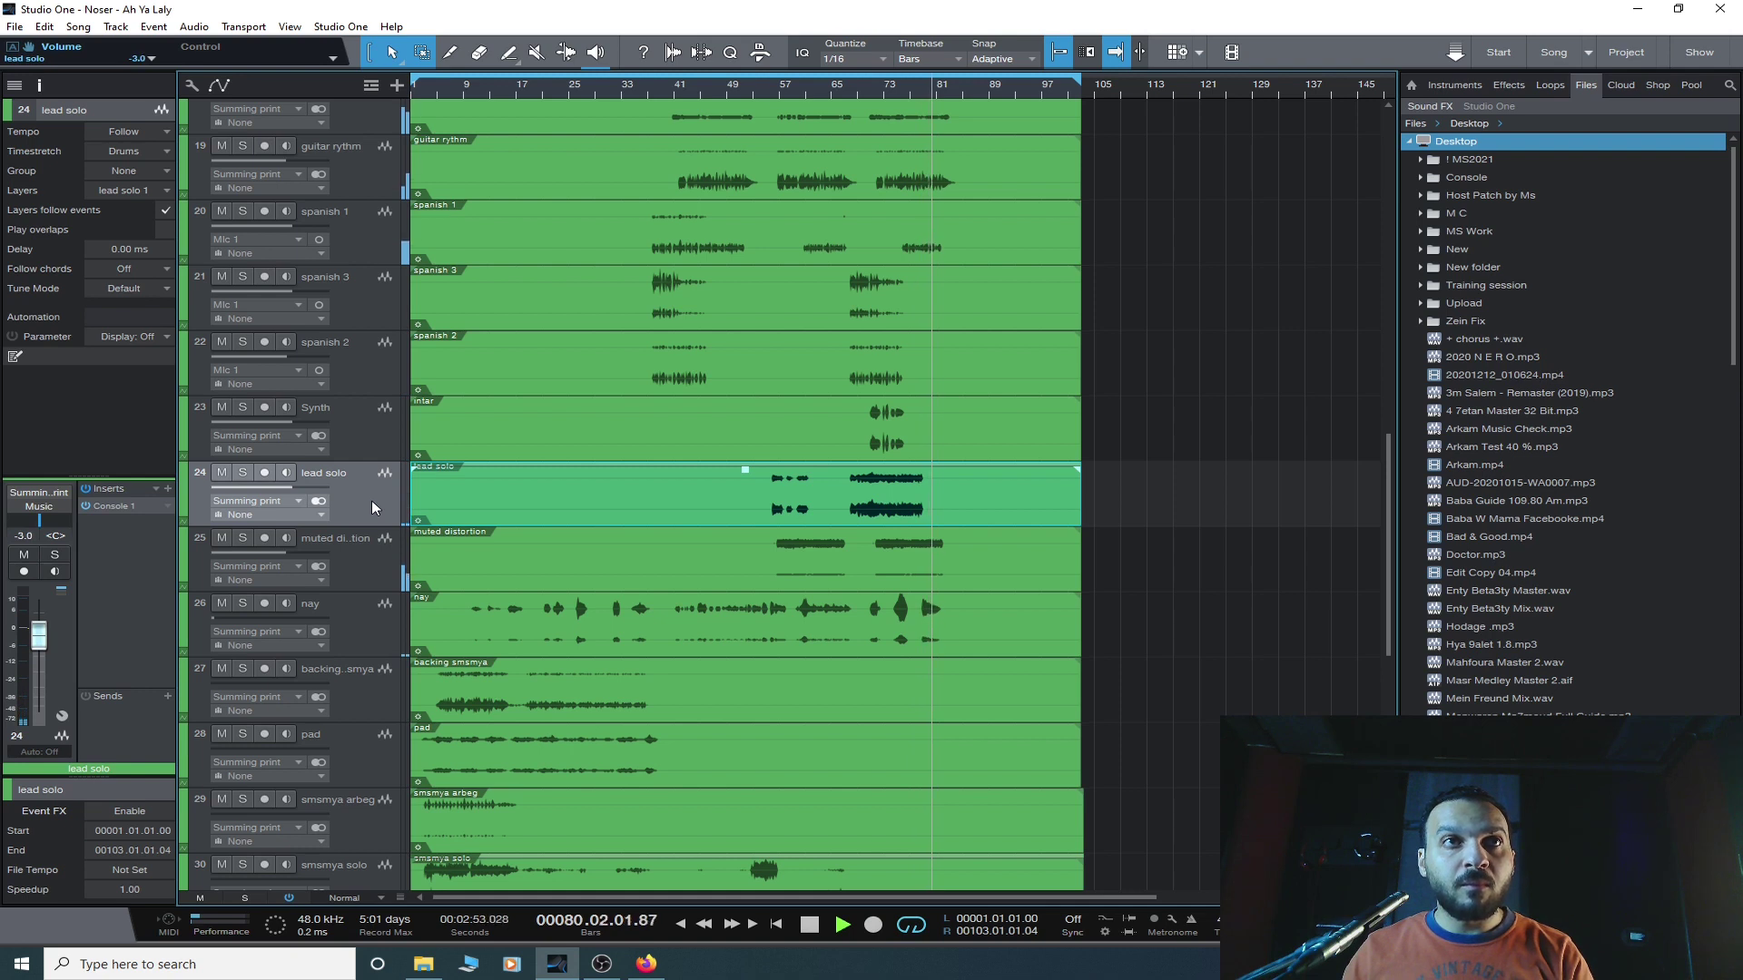
- Raise the nay track to 0 dB while replaying the intro from about bar 6
left_click(379, 644)
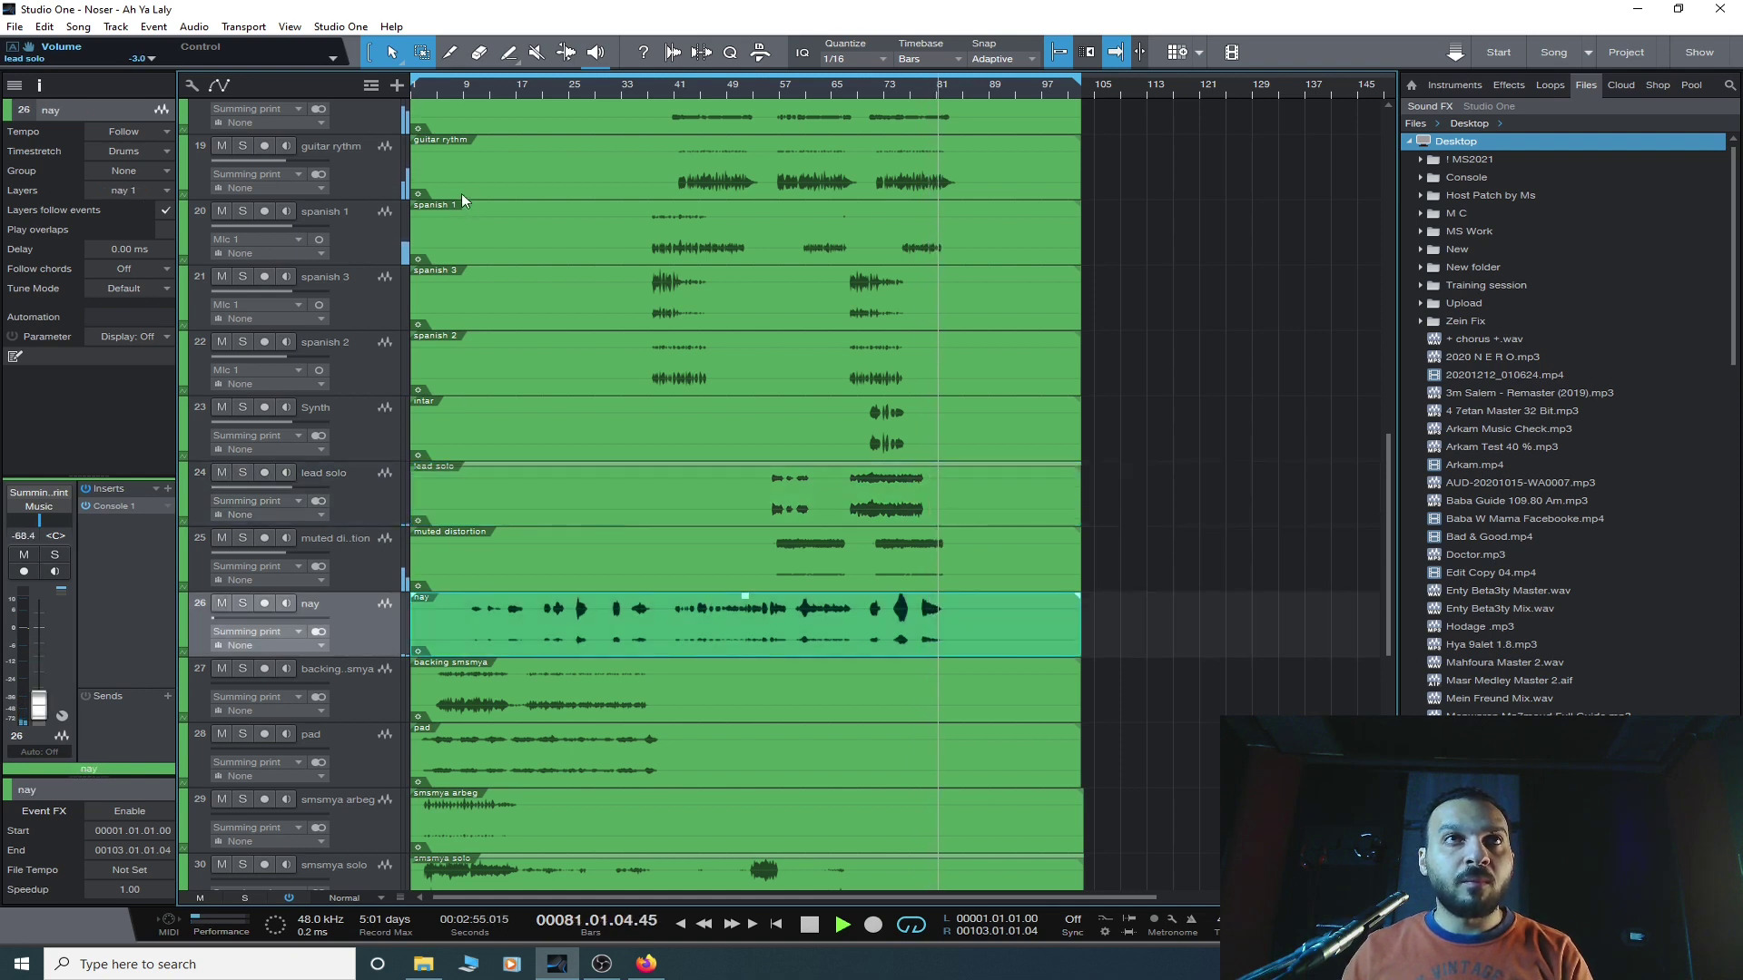
left_click(448, 90)
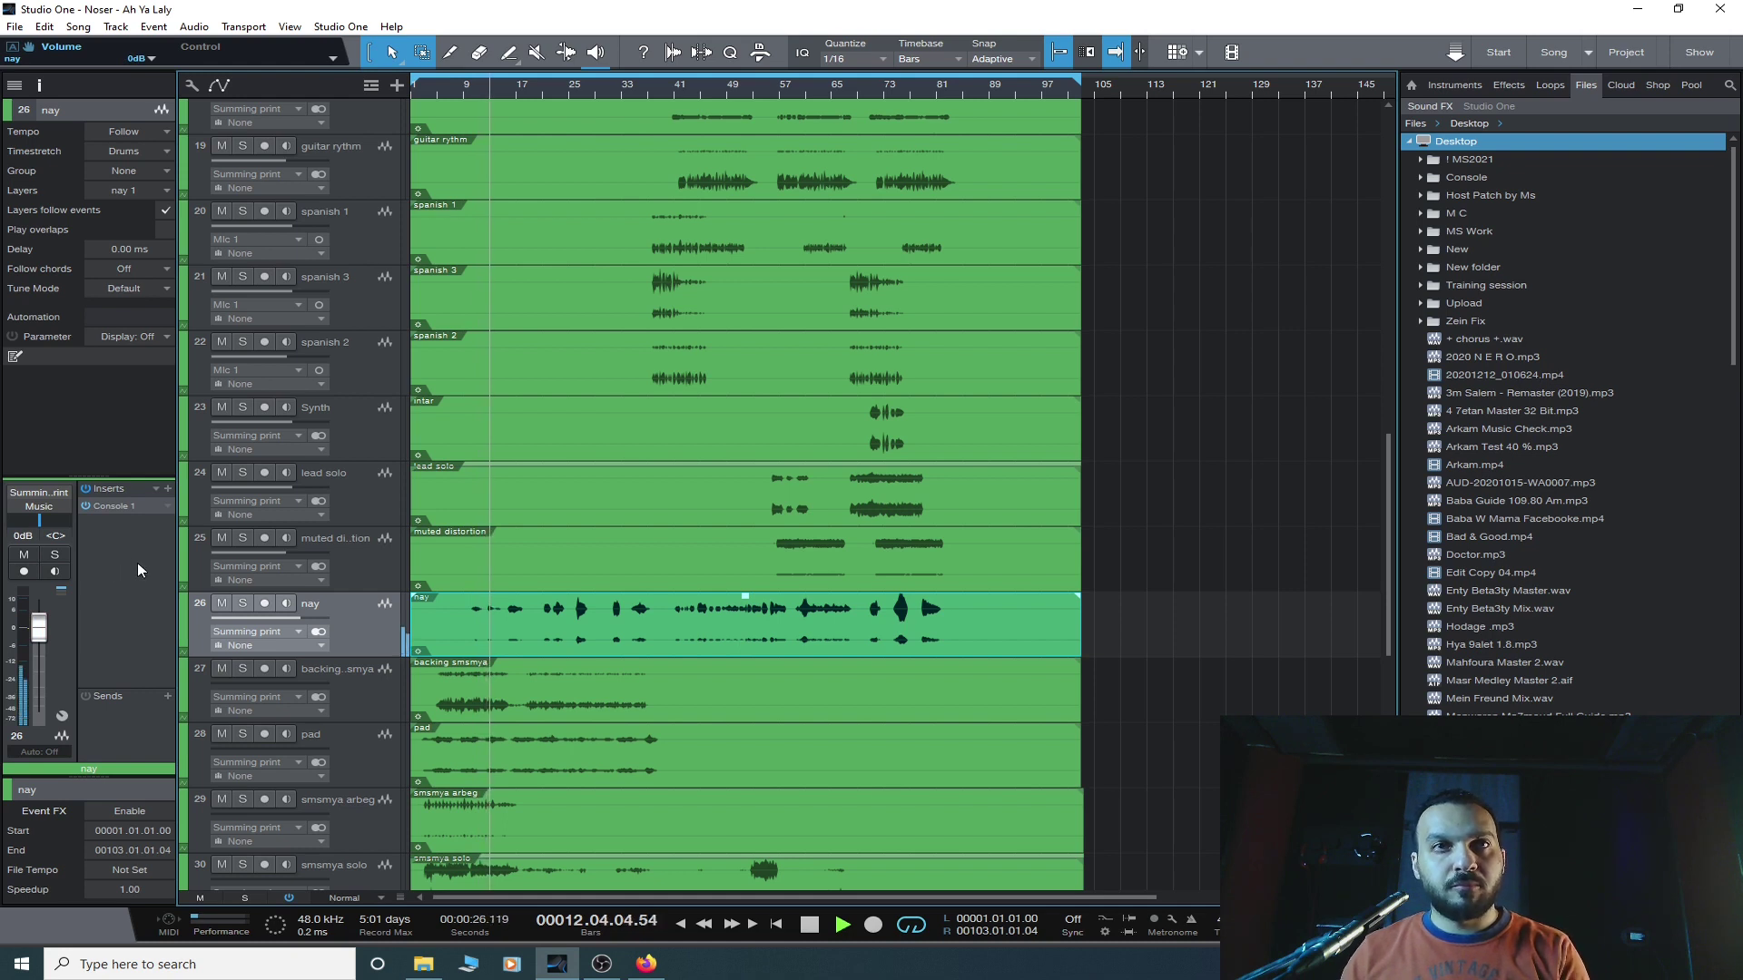
- Stop playback, switch the nay track from stereo to mono, and resume playback from about bar 13
key("space")
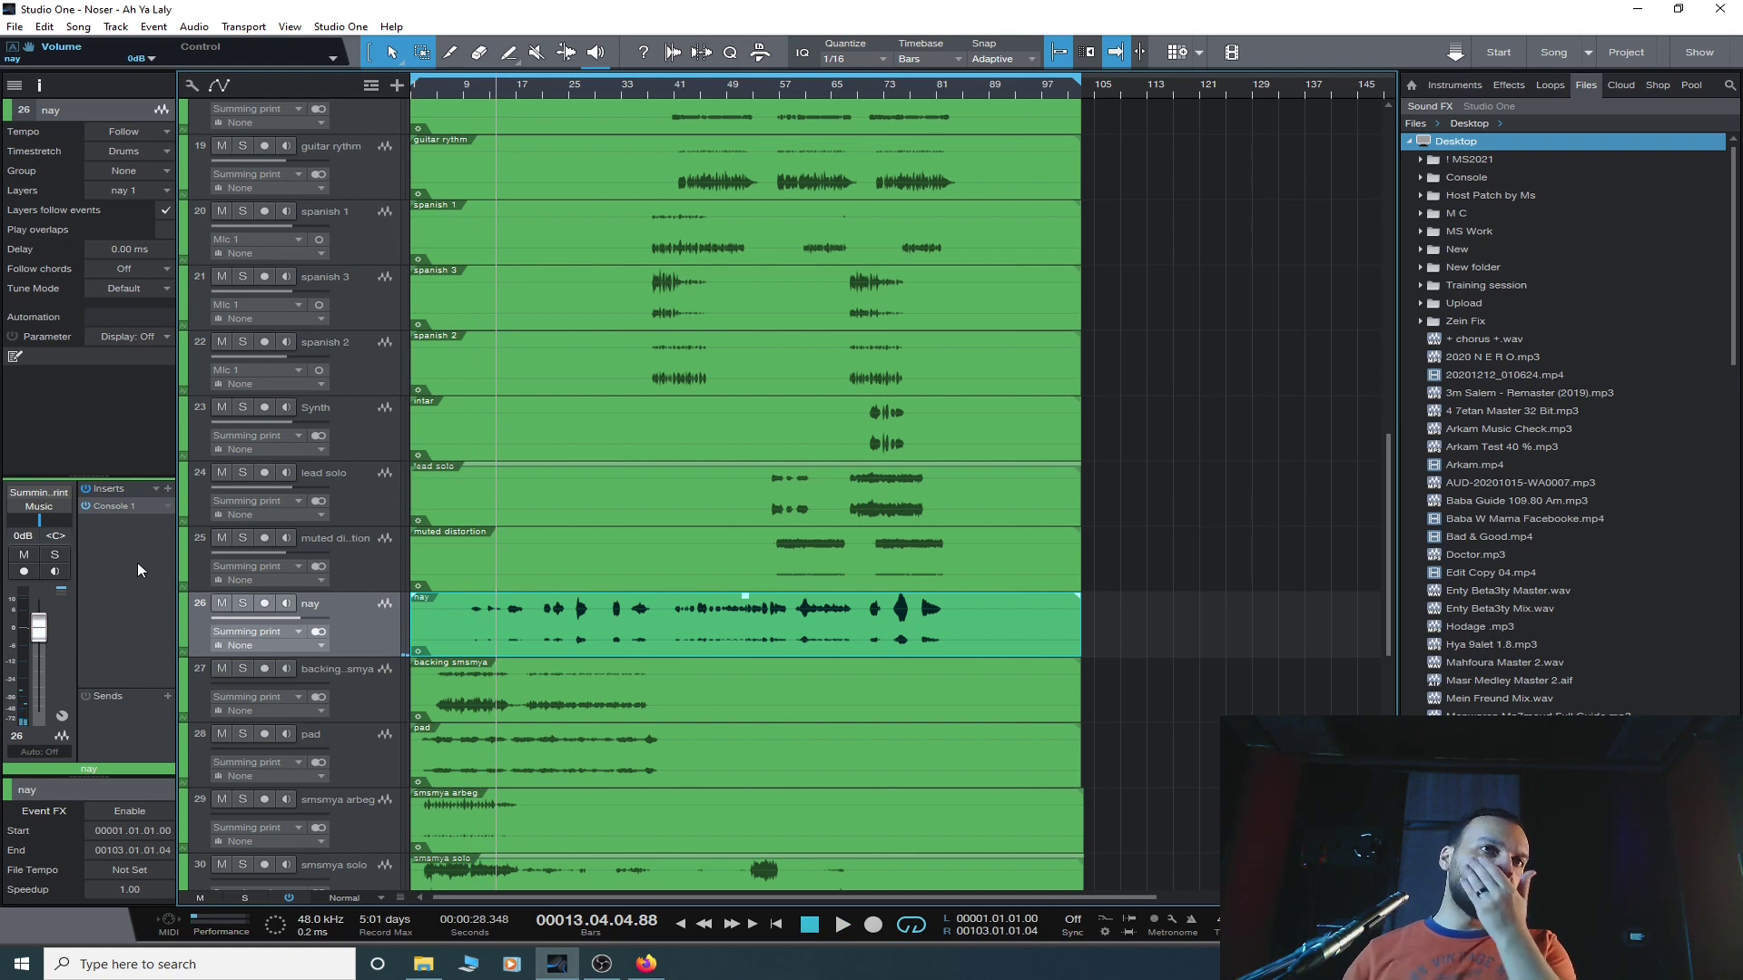
left_click(321, 632)
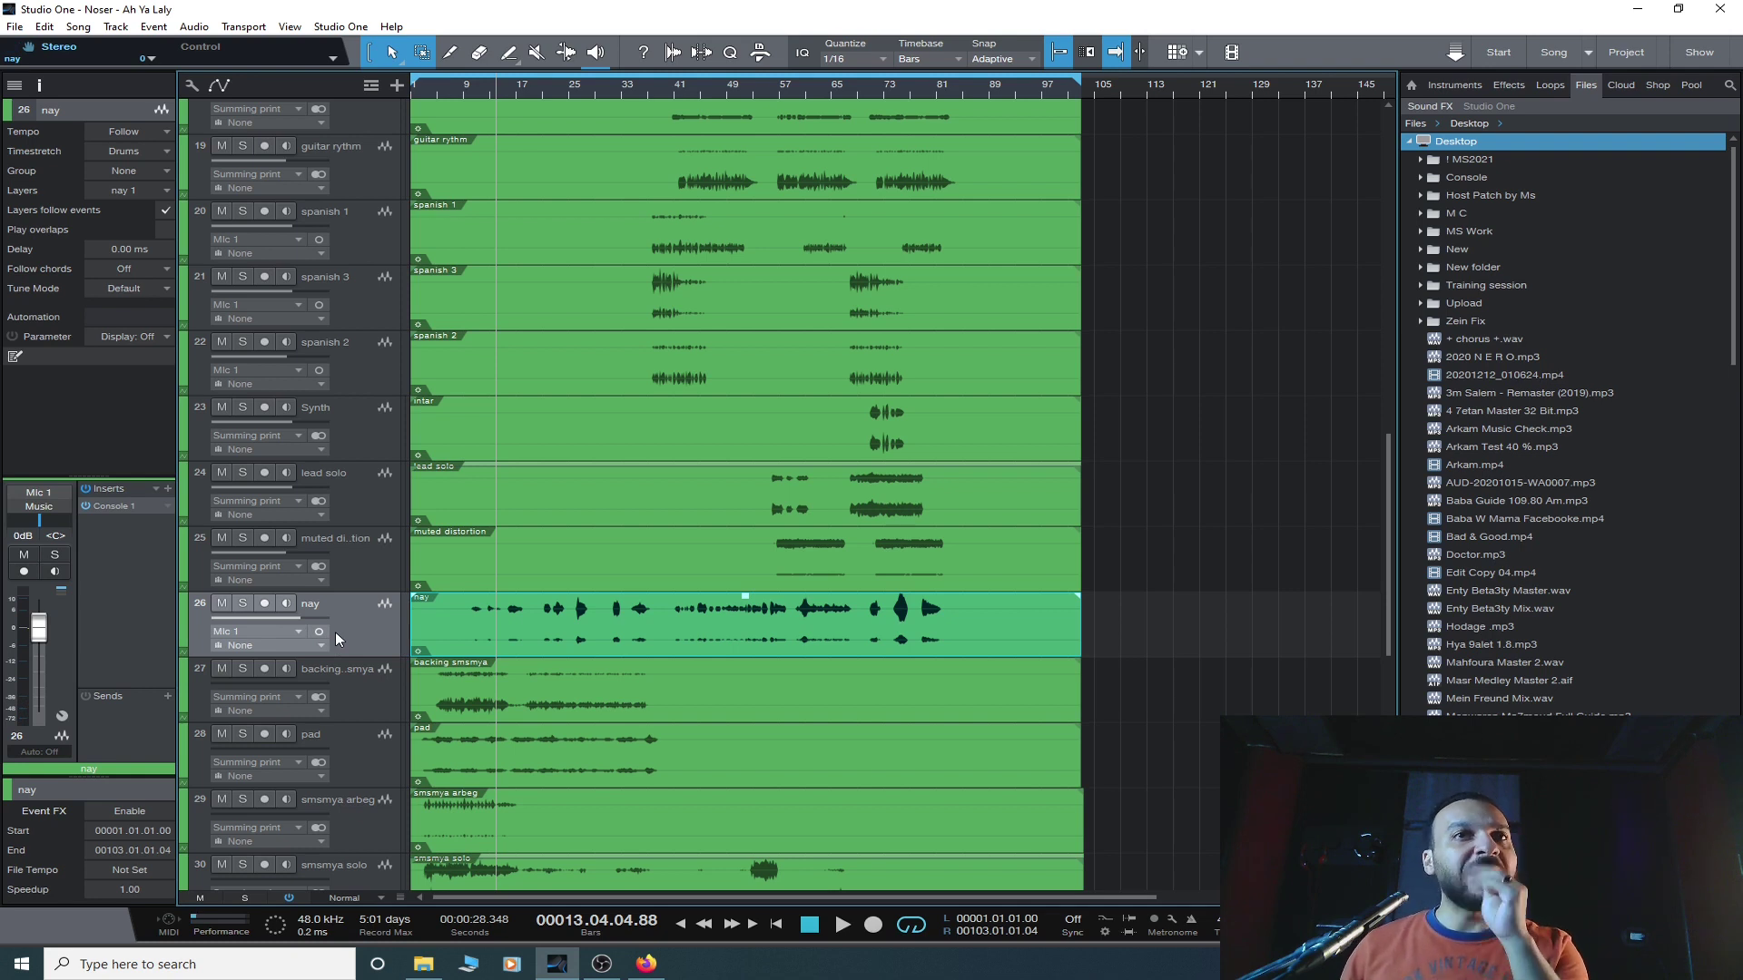
scroll(546, 593, "down", 2)
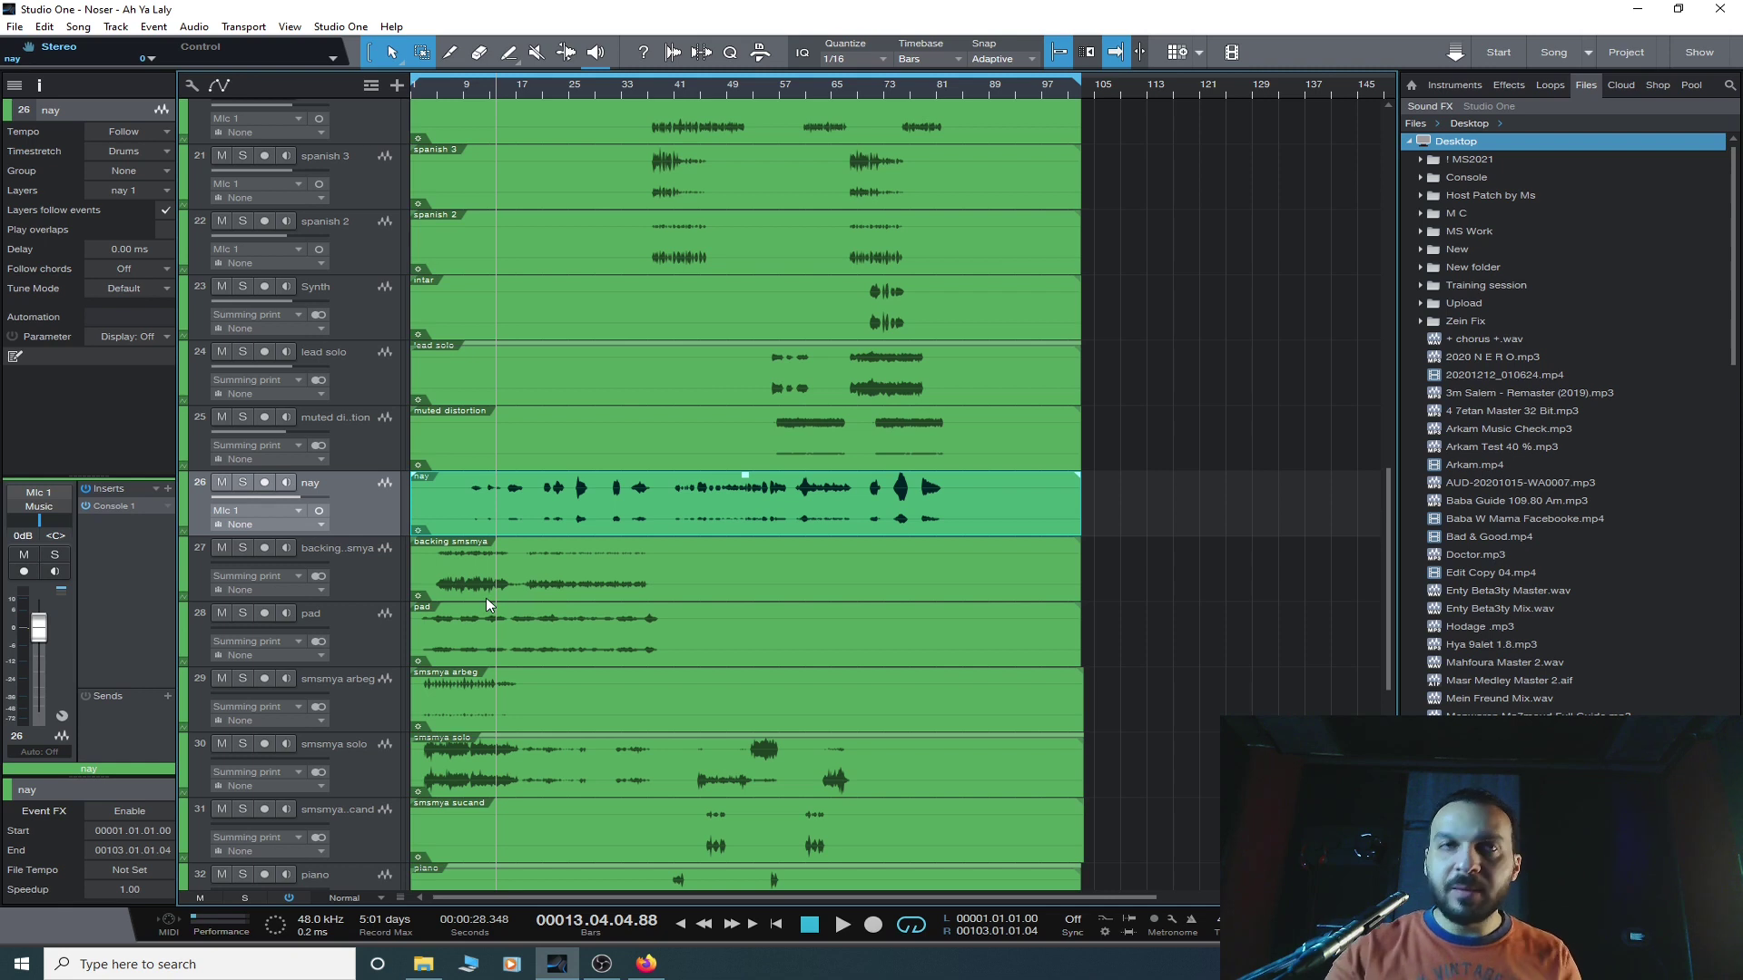
key("space")
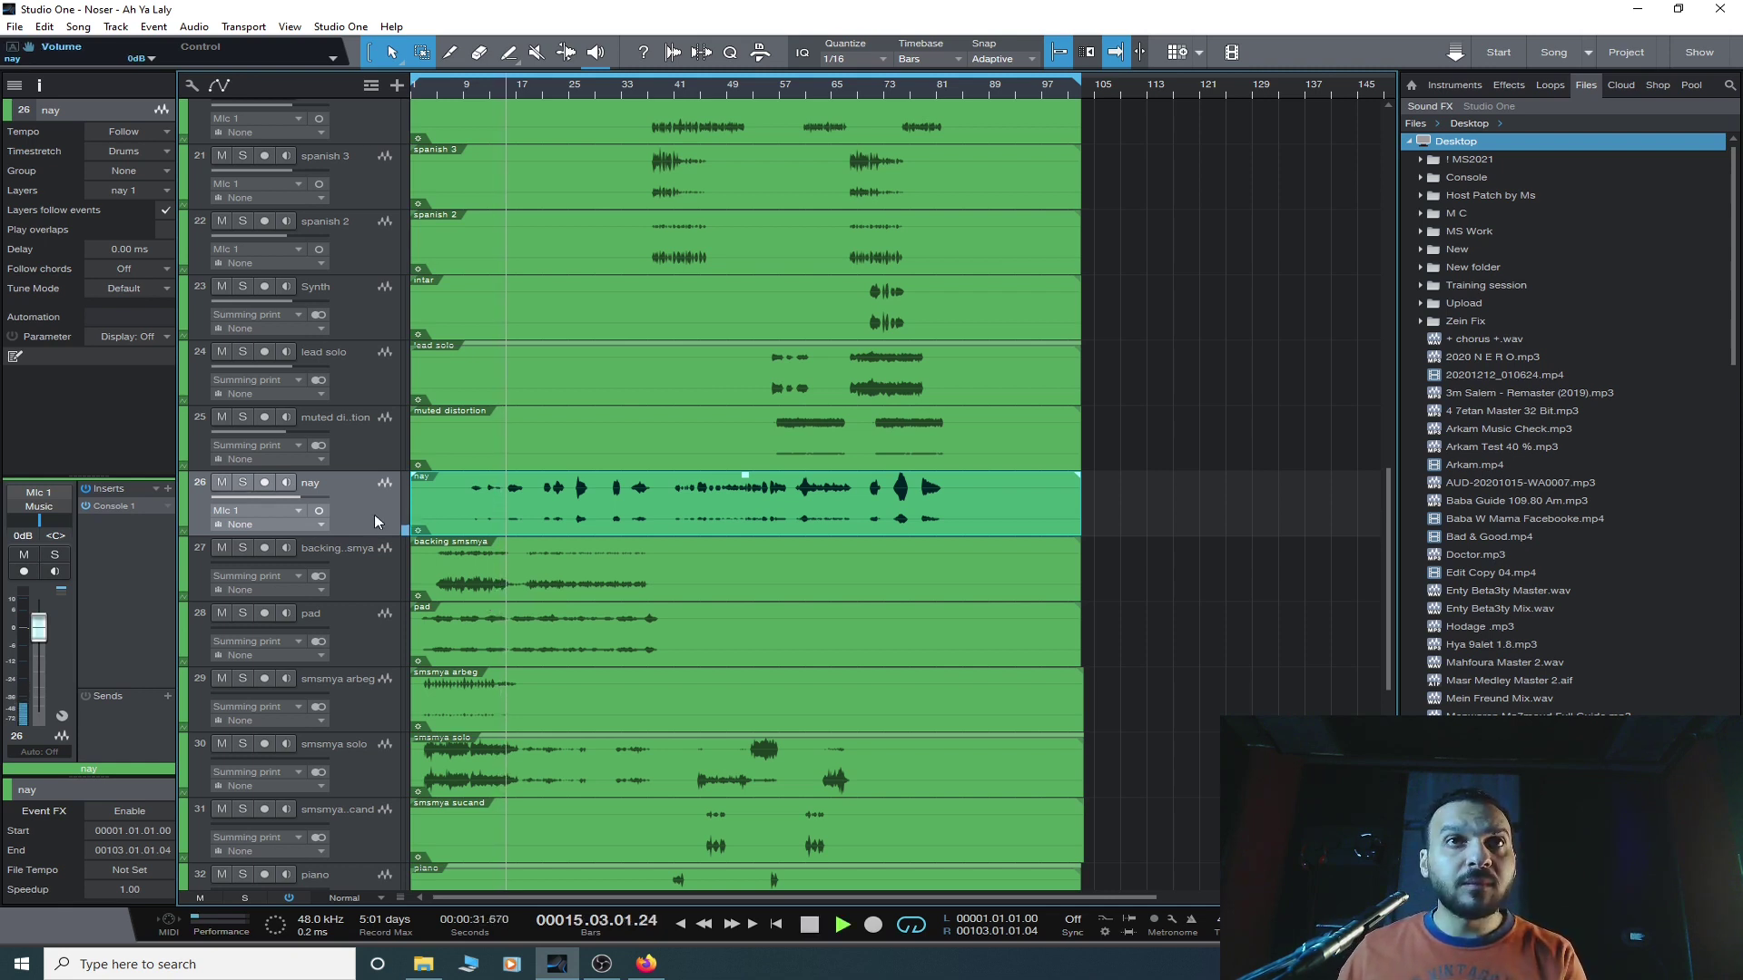
- Pan the backing smsmya track right at -8.0 dB and set the pad track to -5.1 dB
left_click(379, 576)
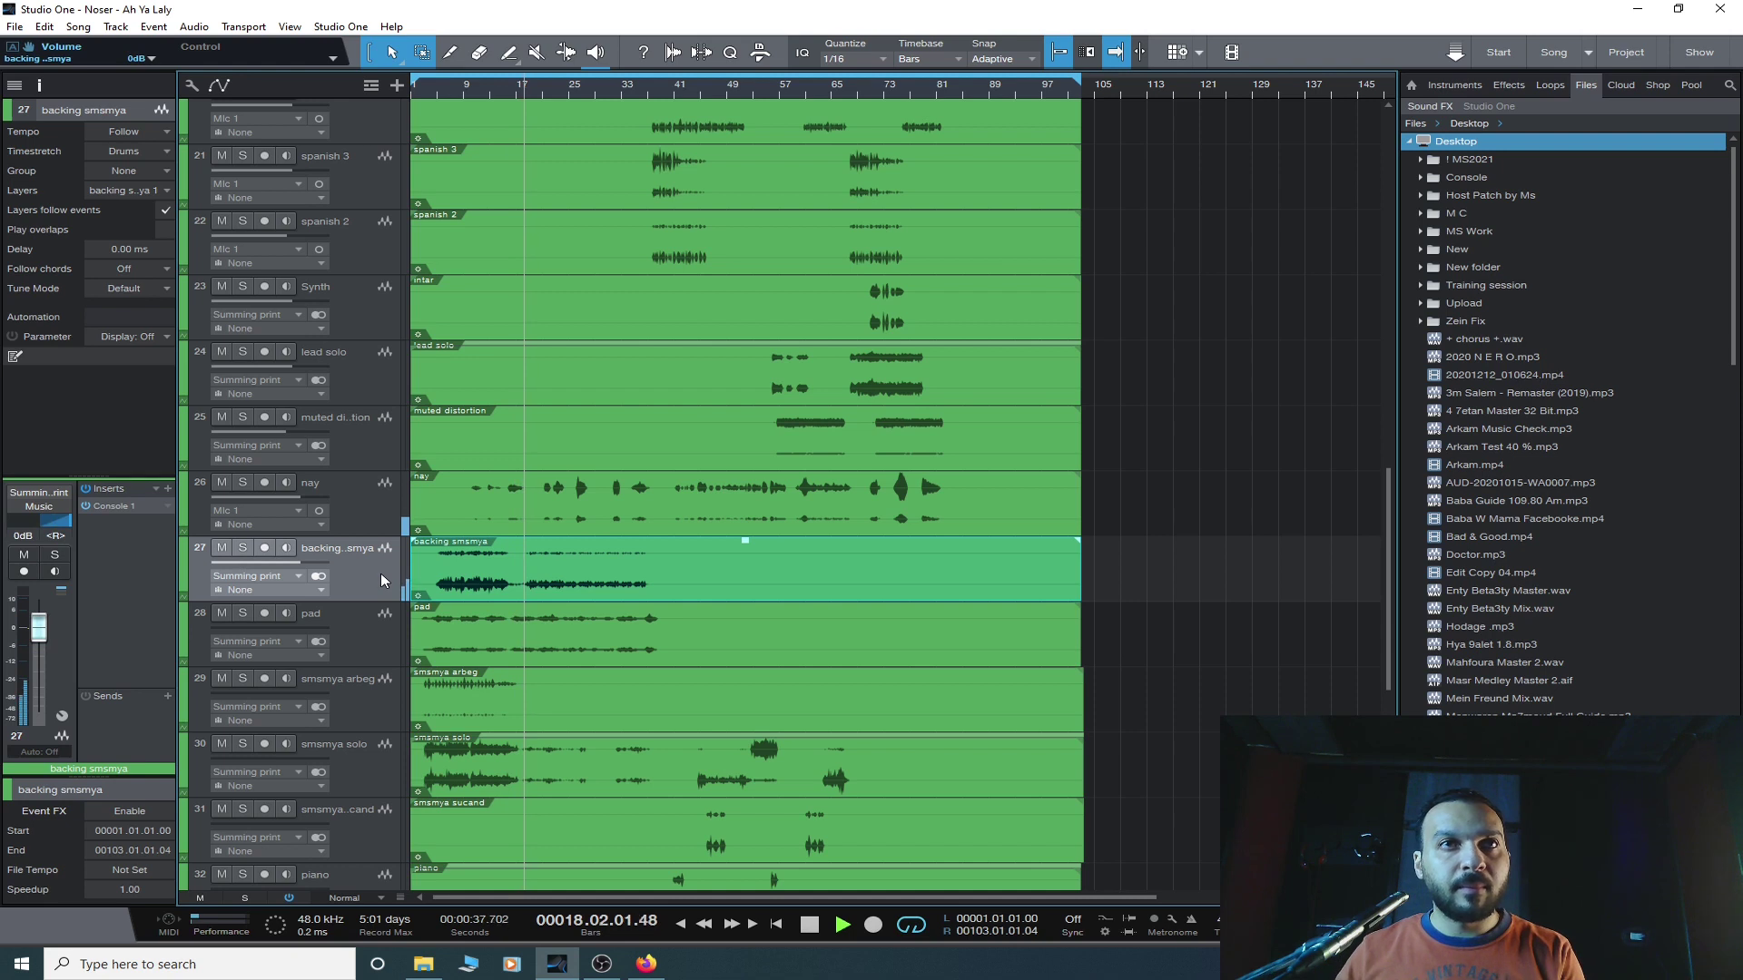
left_click(372, 637)
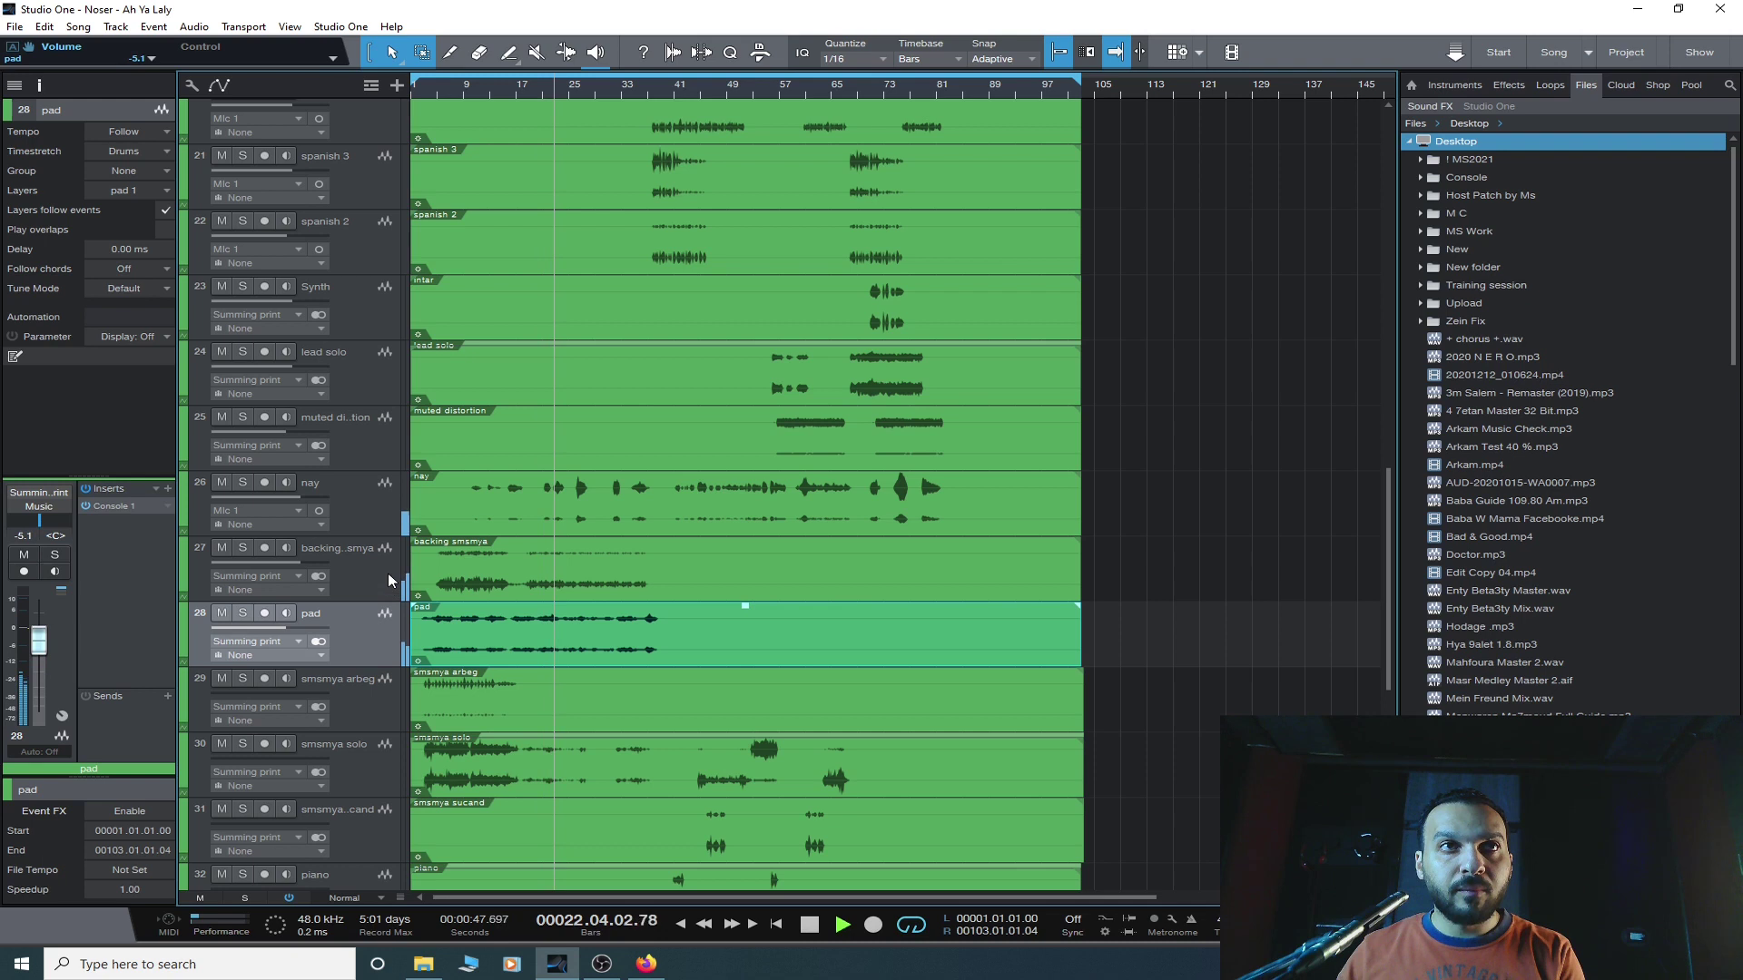
left_click(389, 574)
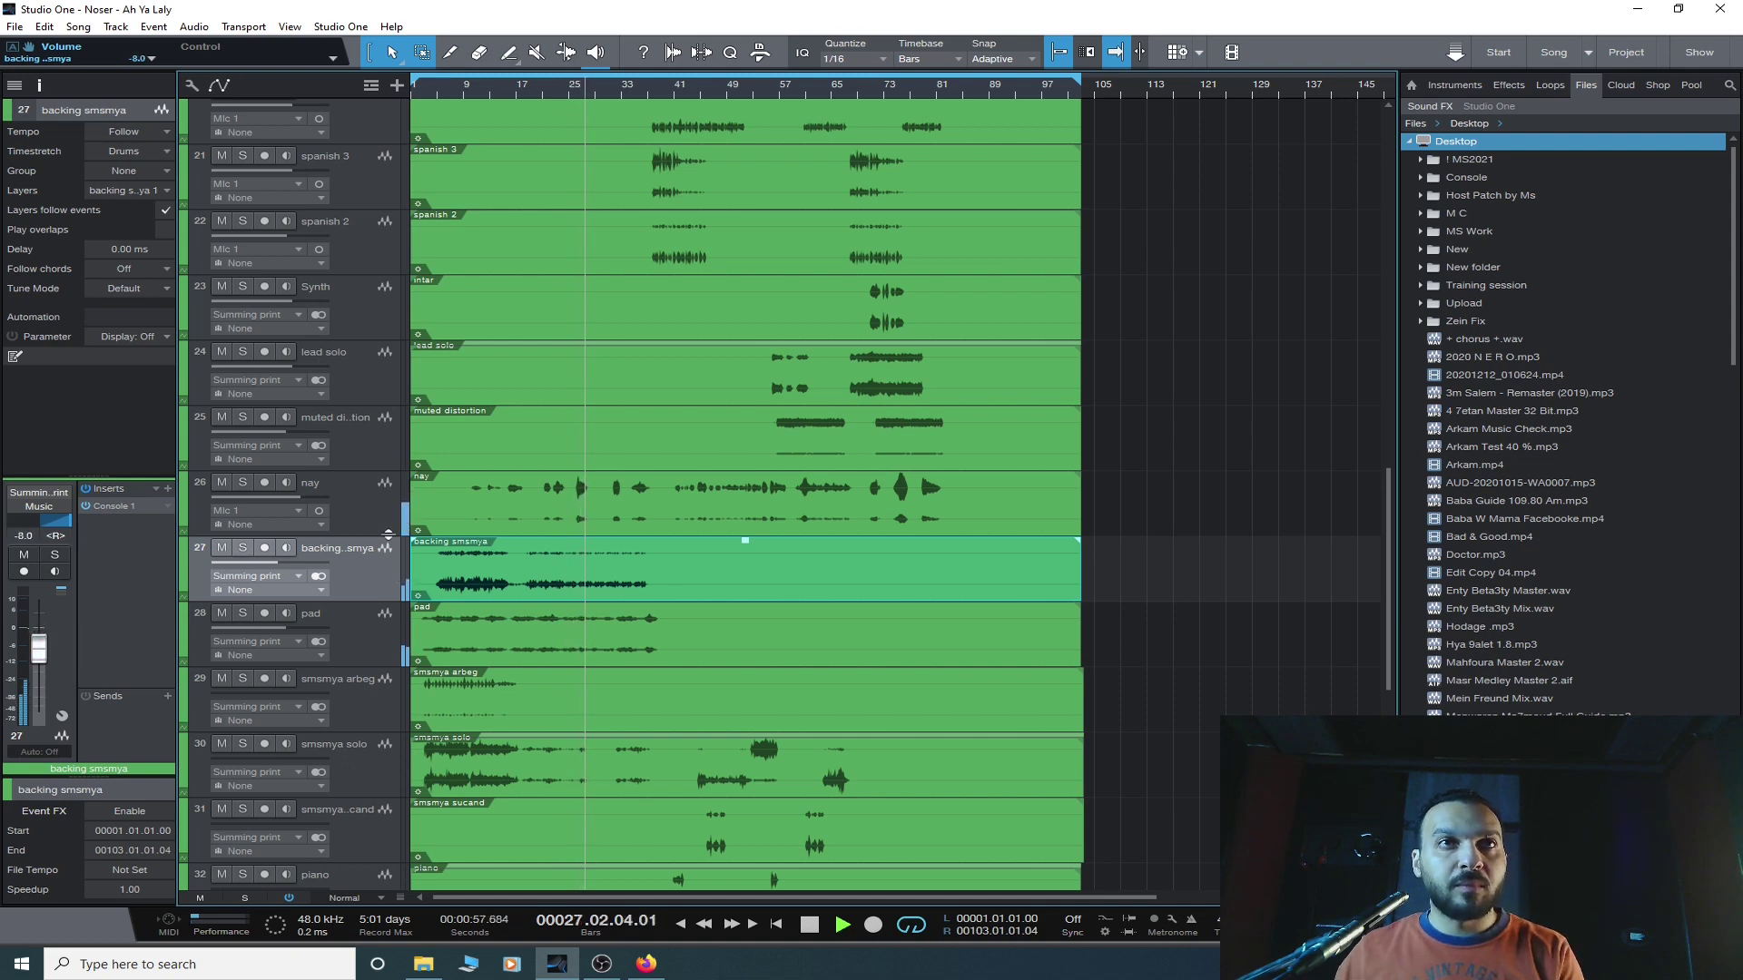
- Lower the nay track to -2.9 dB and set the pad level to -5.0 dB
left_click(372, 503)
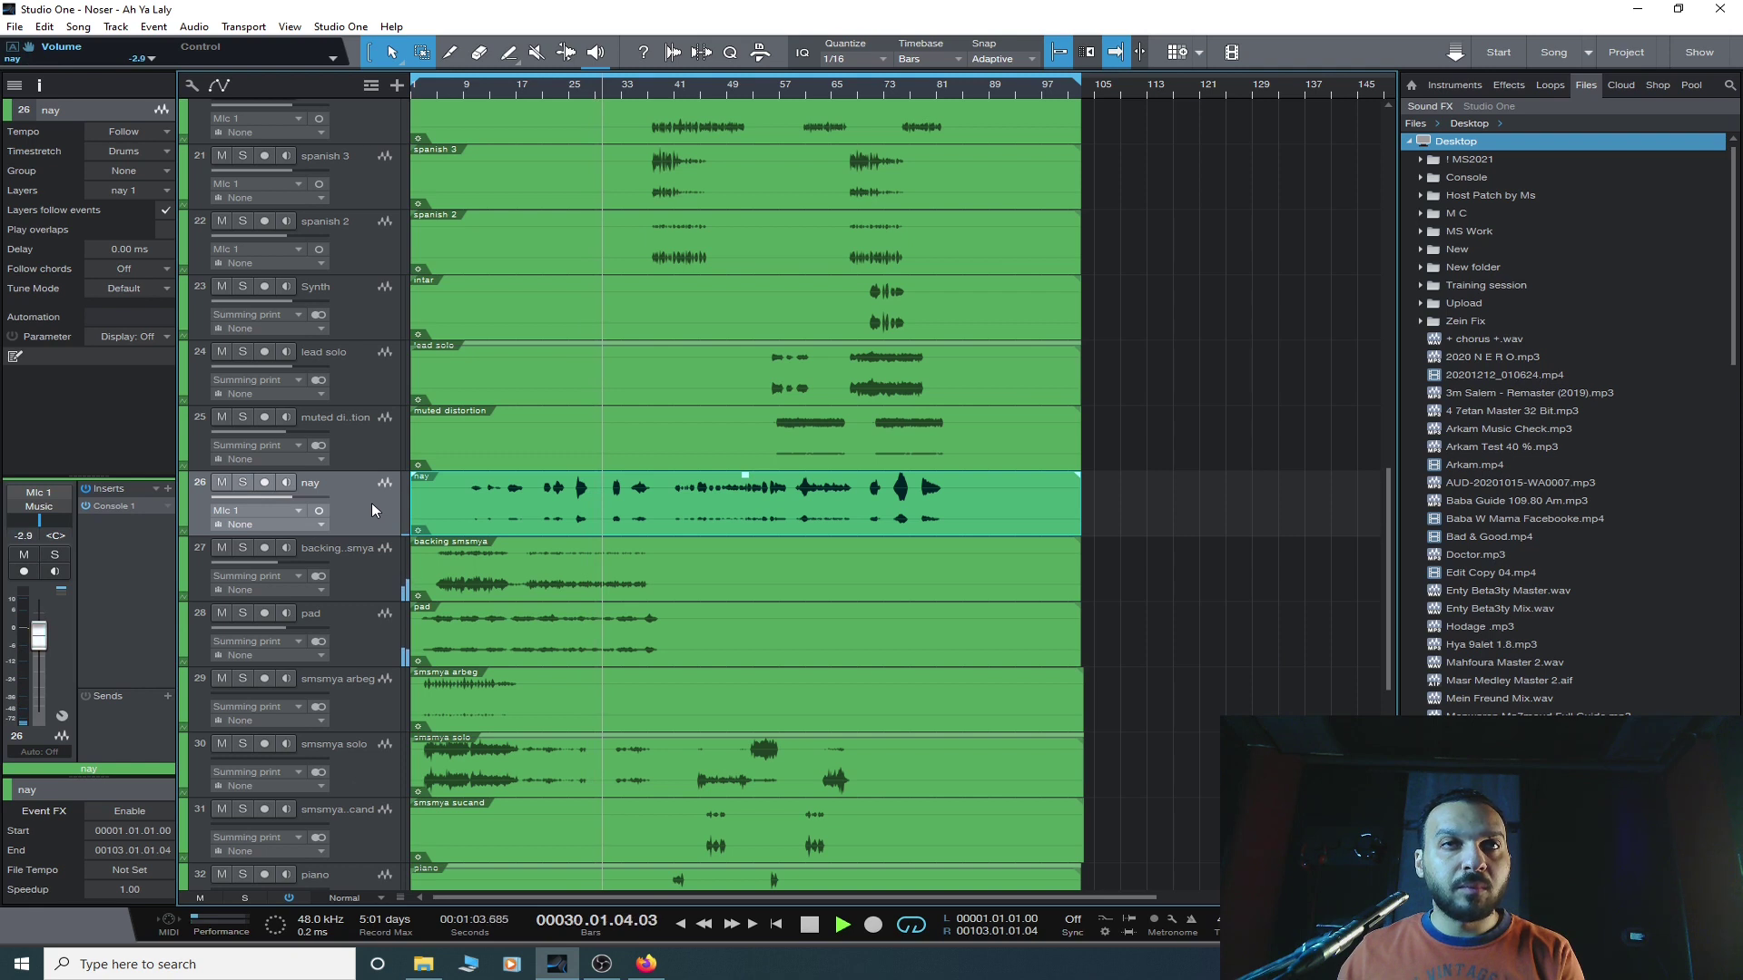
scroll(577, 459, "down", 1)
scroll(577, 461, "down", 1)
left_click(357, 540)
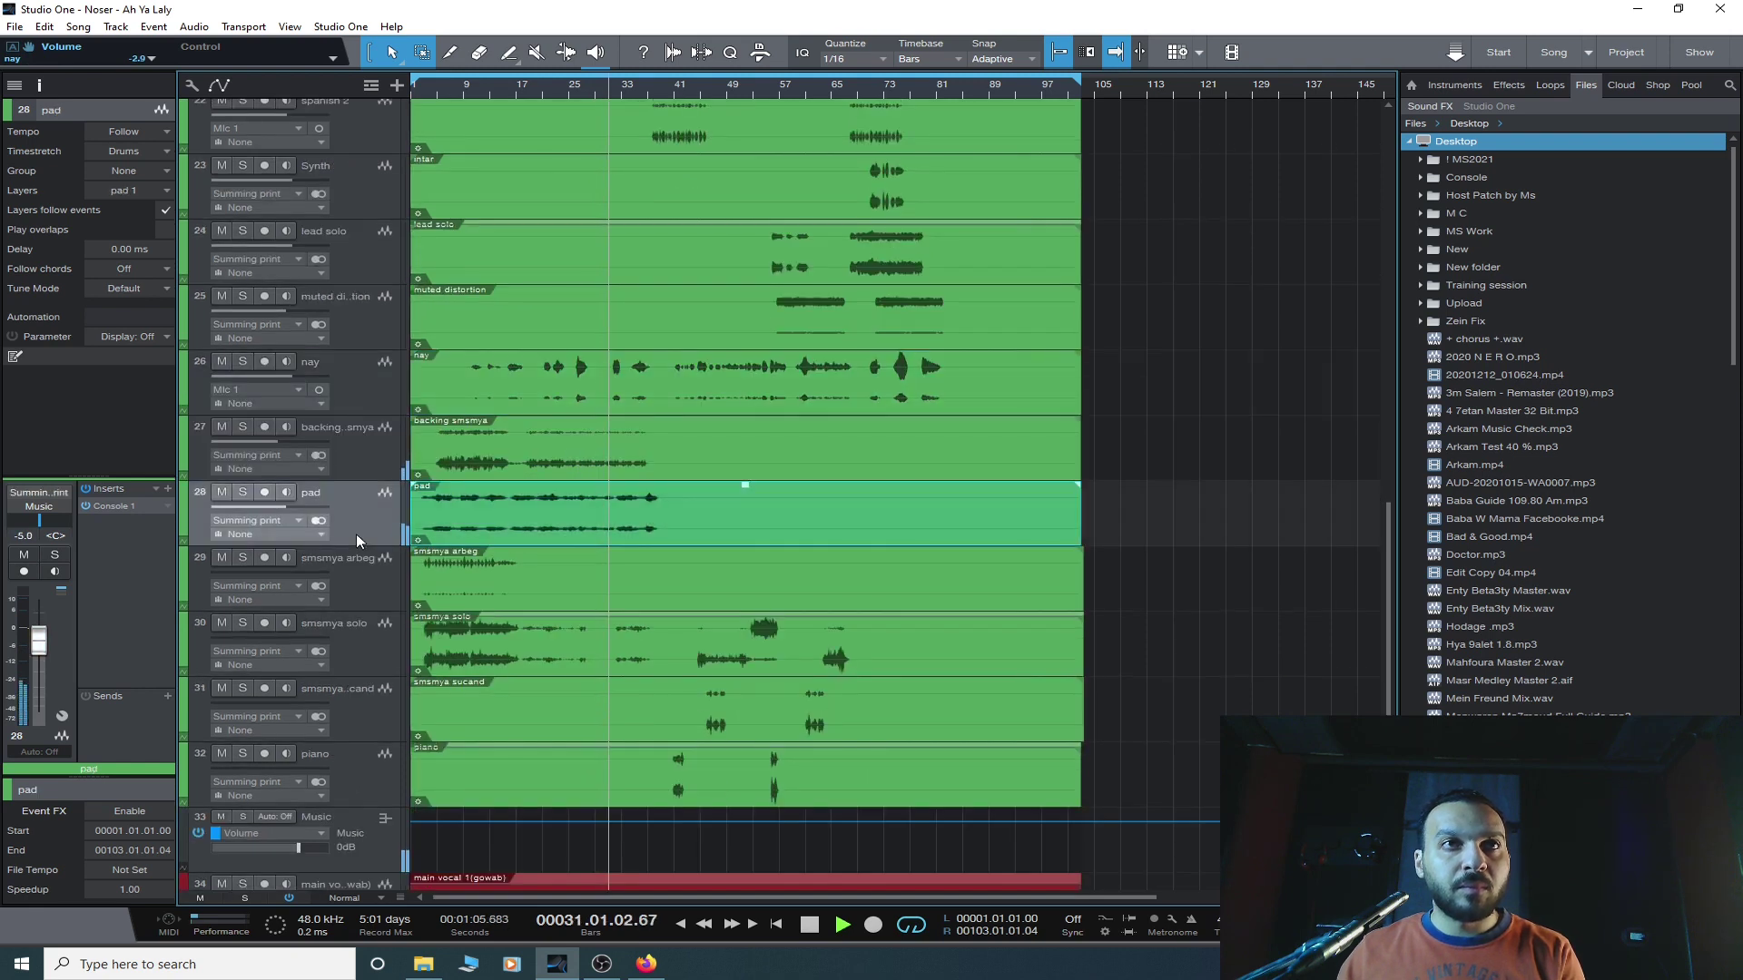
- Replay from about bar 5 to balance the smsmya arbeg track, and set smsmya solo to -5.0 dB
left_click(357, 563)
left_click(442, 96)
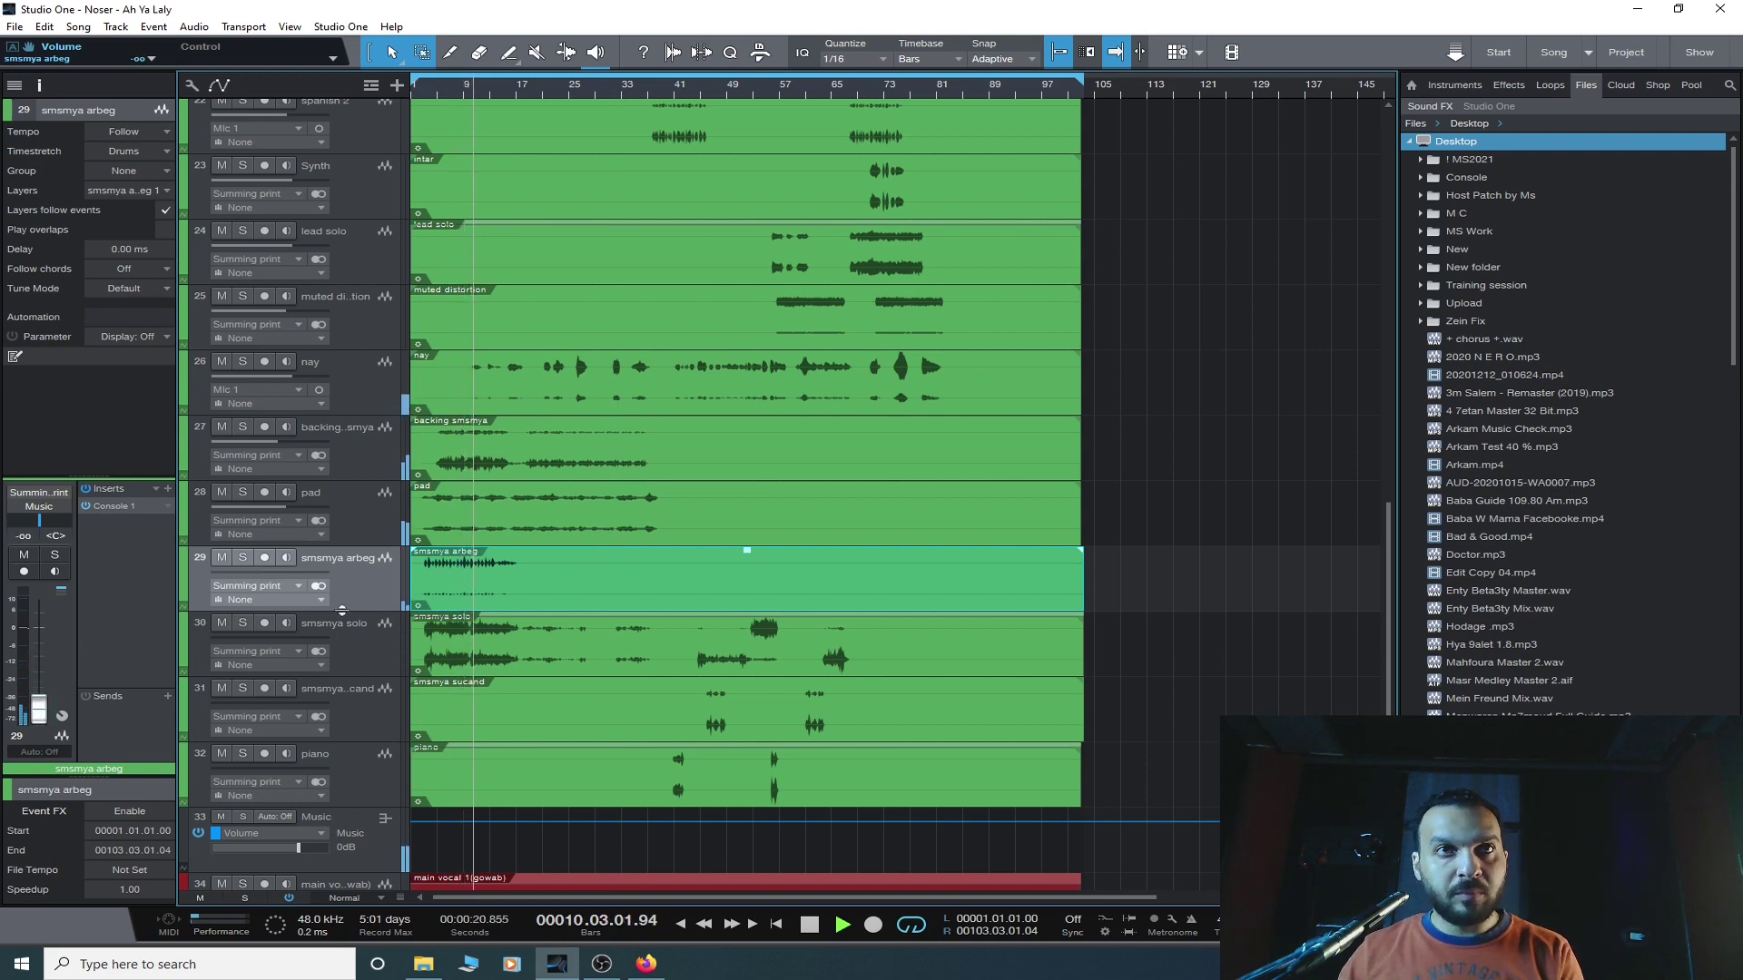
left_click(383, 658)
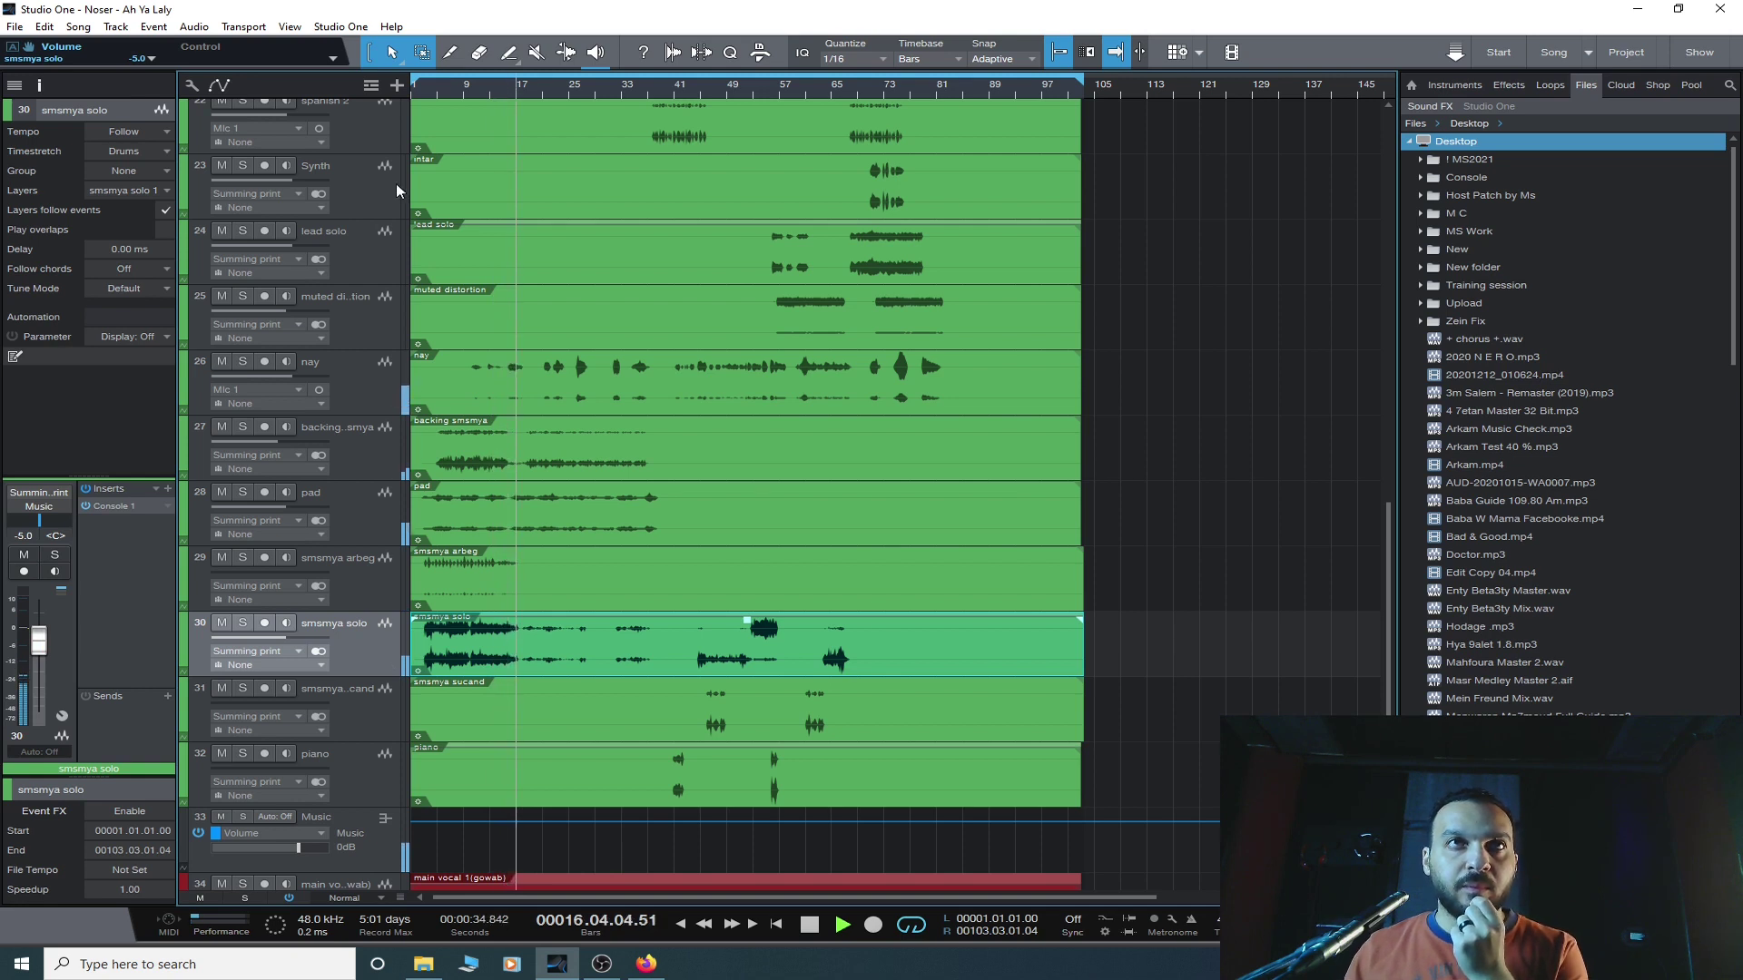
- Replay the intro from about bar 4, stop playback, and switch the nay track from mono back to stereo
left_click(431, 101)
scroll(438, 185, "up", 3)
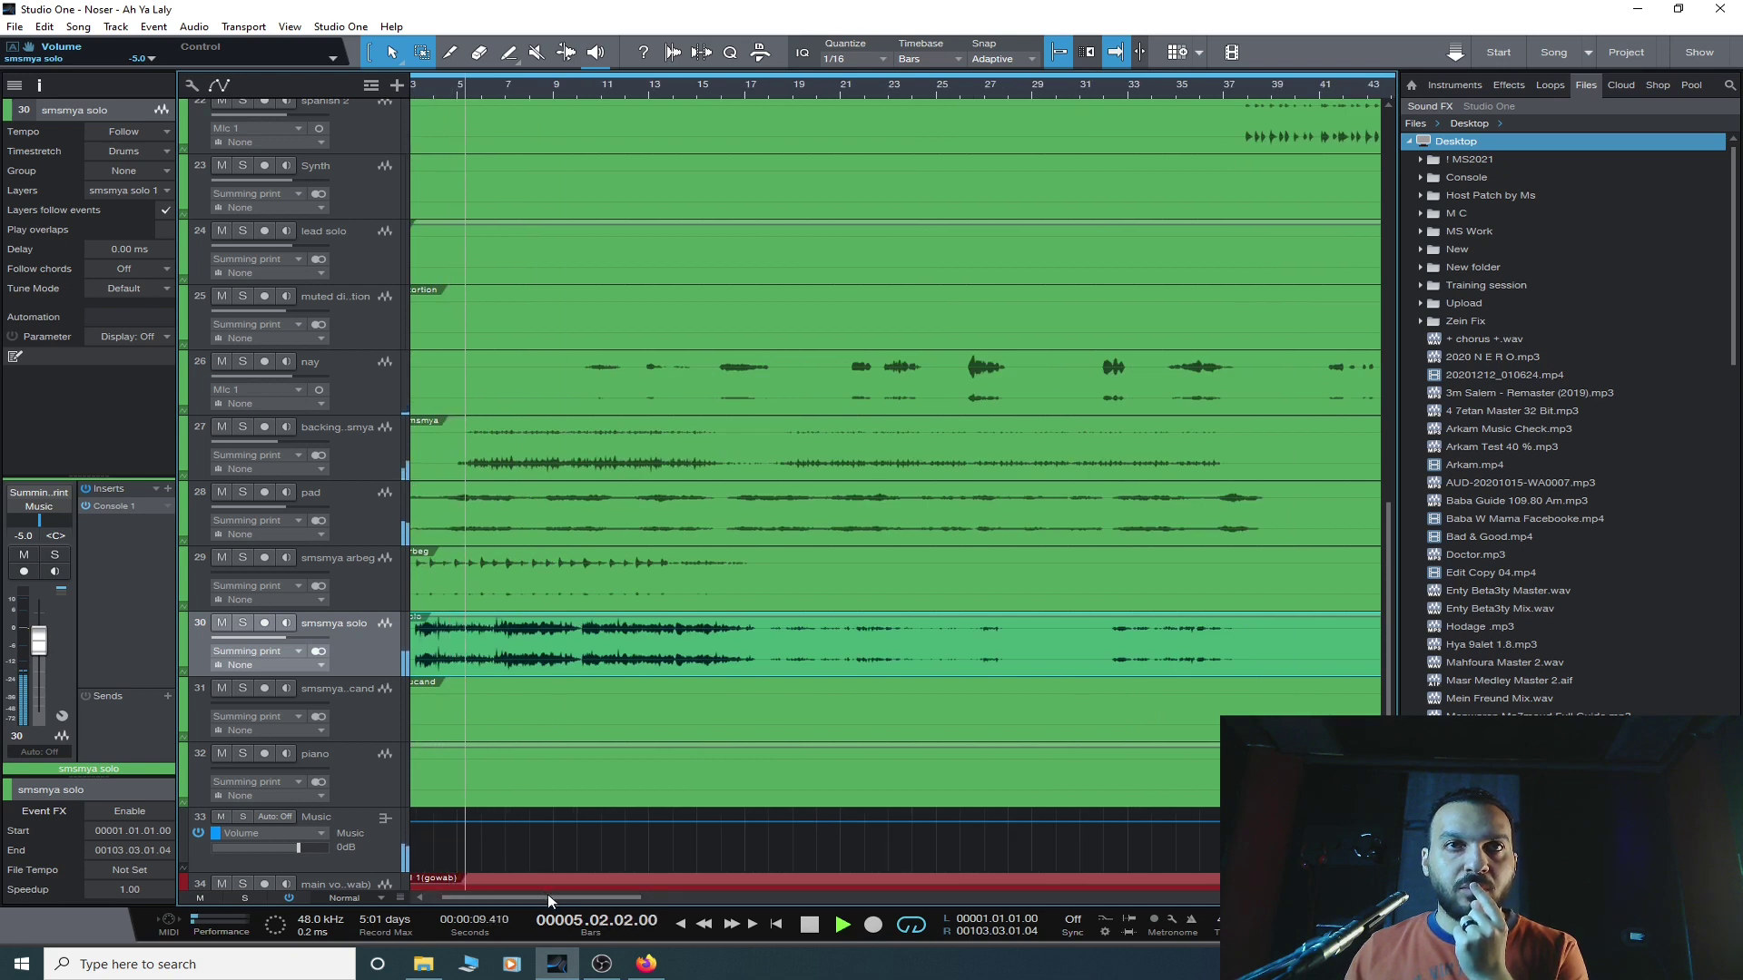
scroll(547, 895, "left", 1)
key("space")
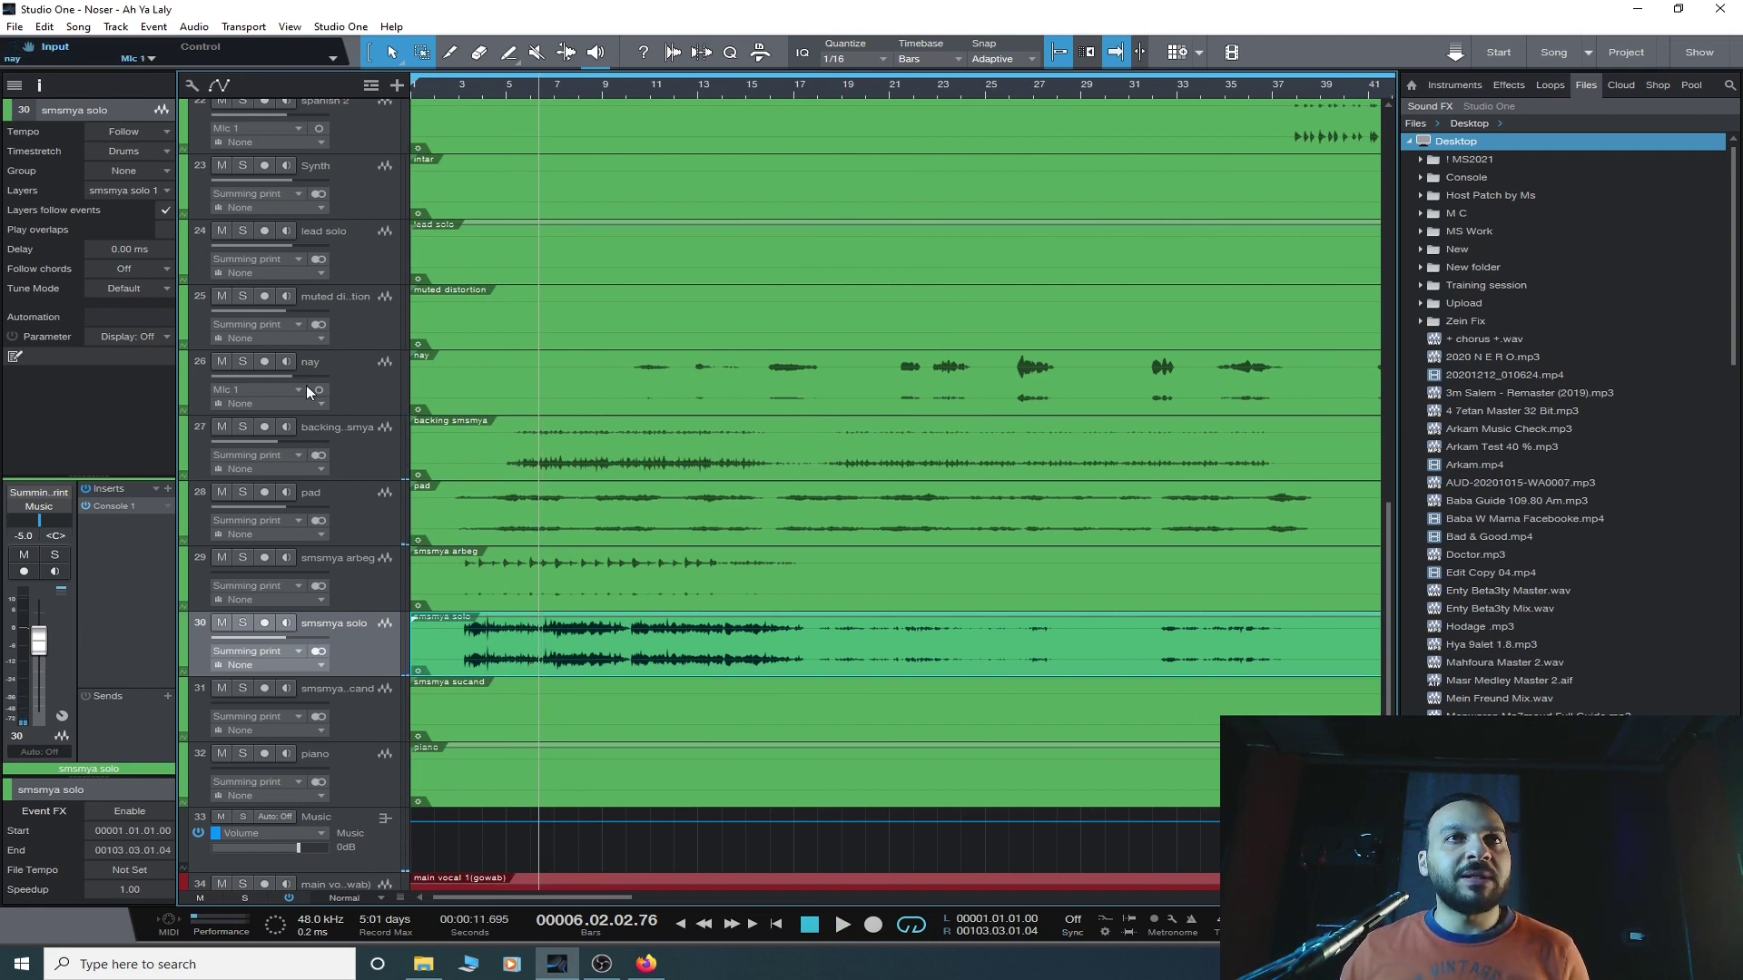
left_click(330, 389)
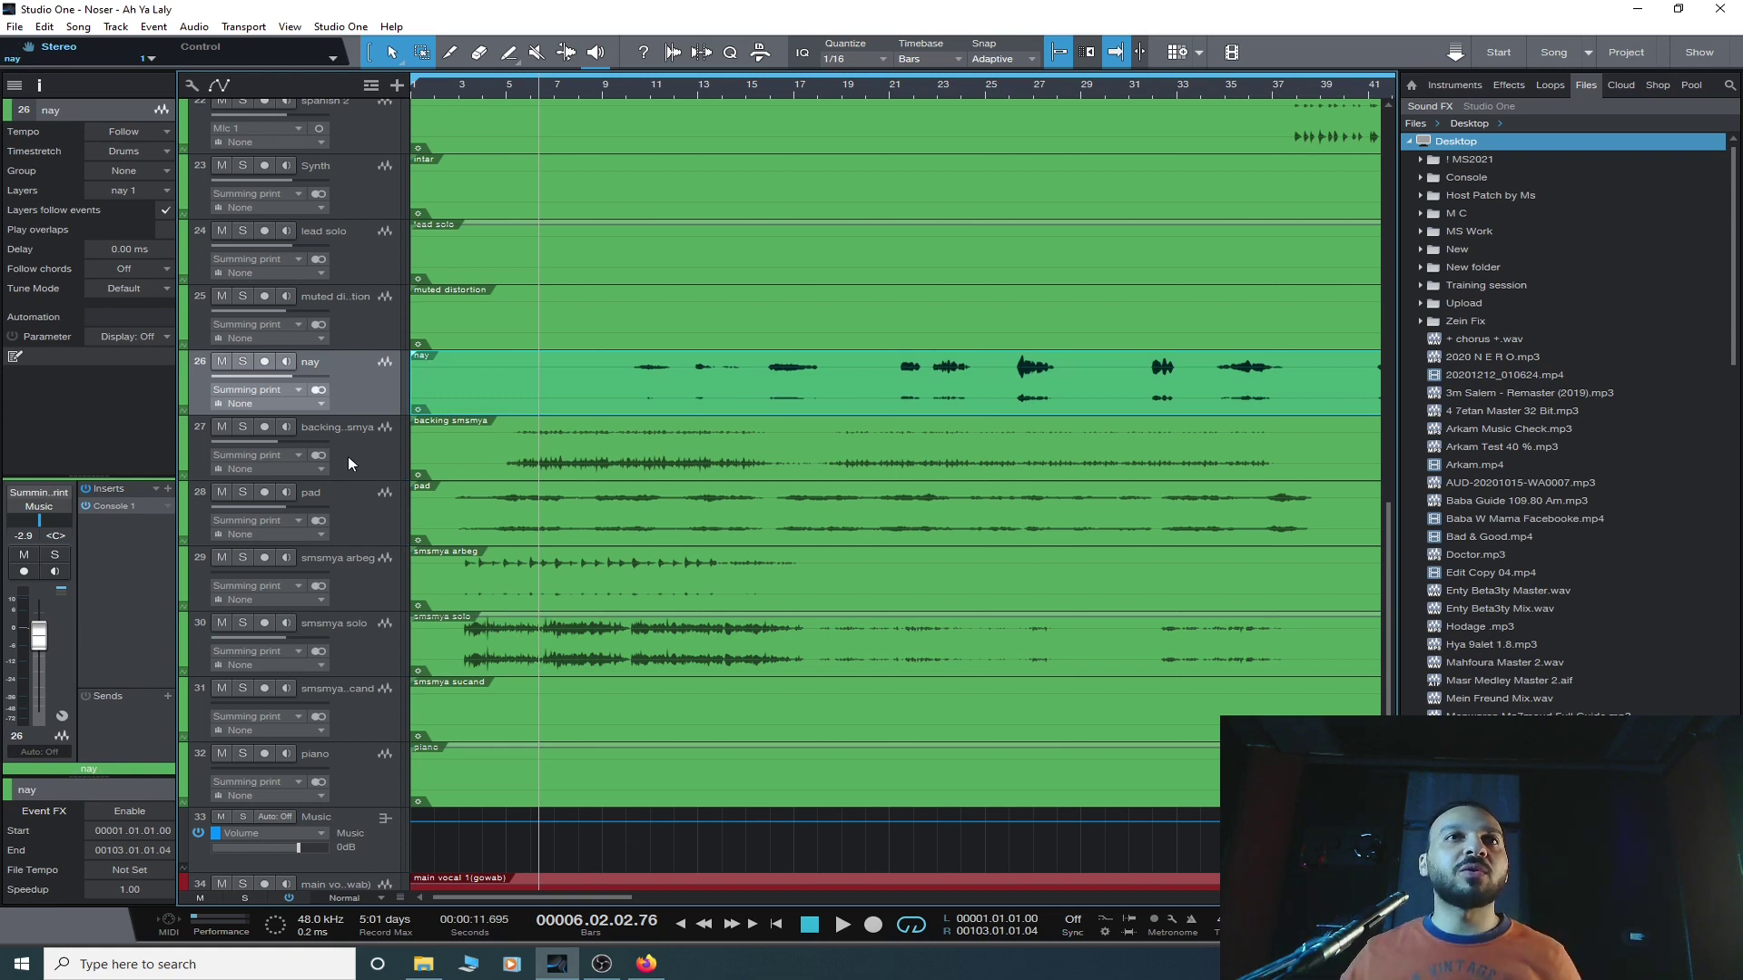
- Solo the nay and backing smsmya tracks and play them together from about bar 6 to compare their balance
left_click(241, 364)
left_click(243, 427)
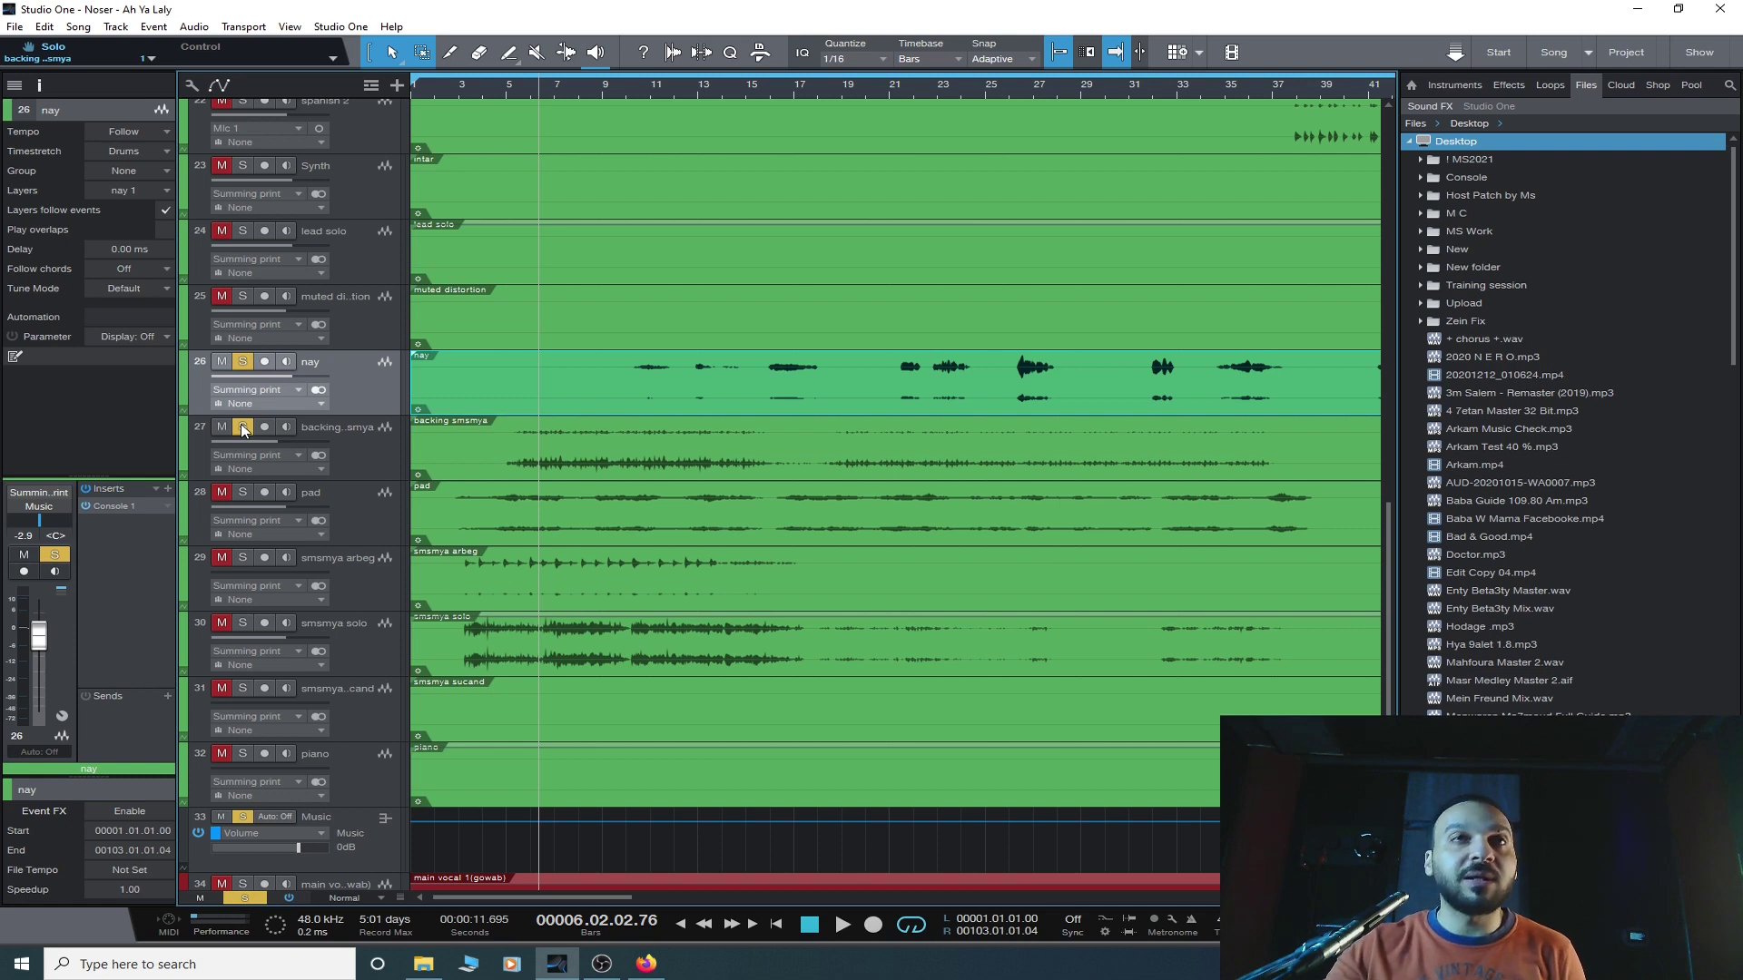
key("space")
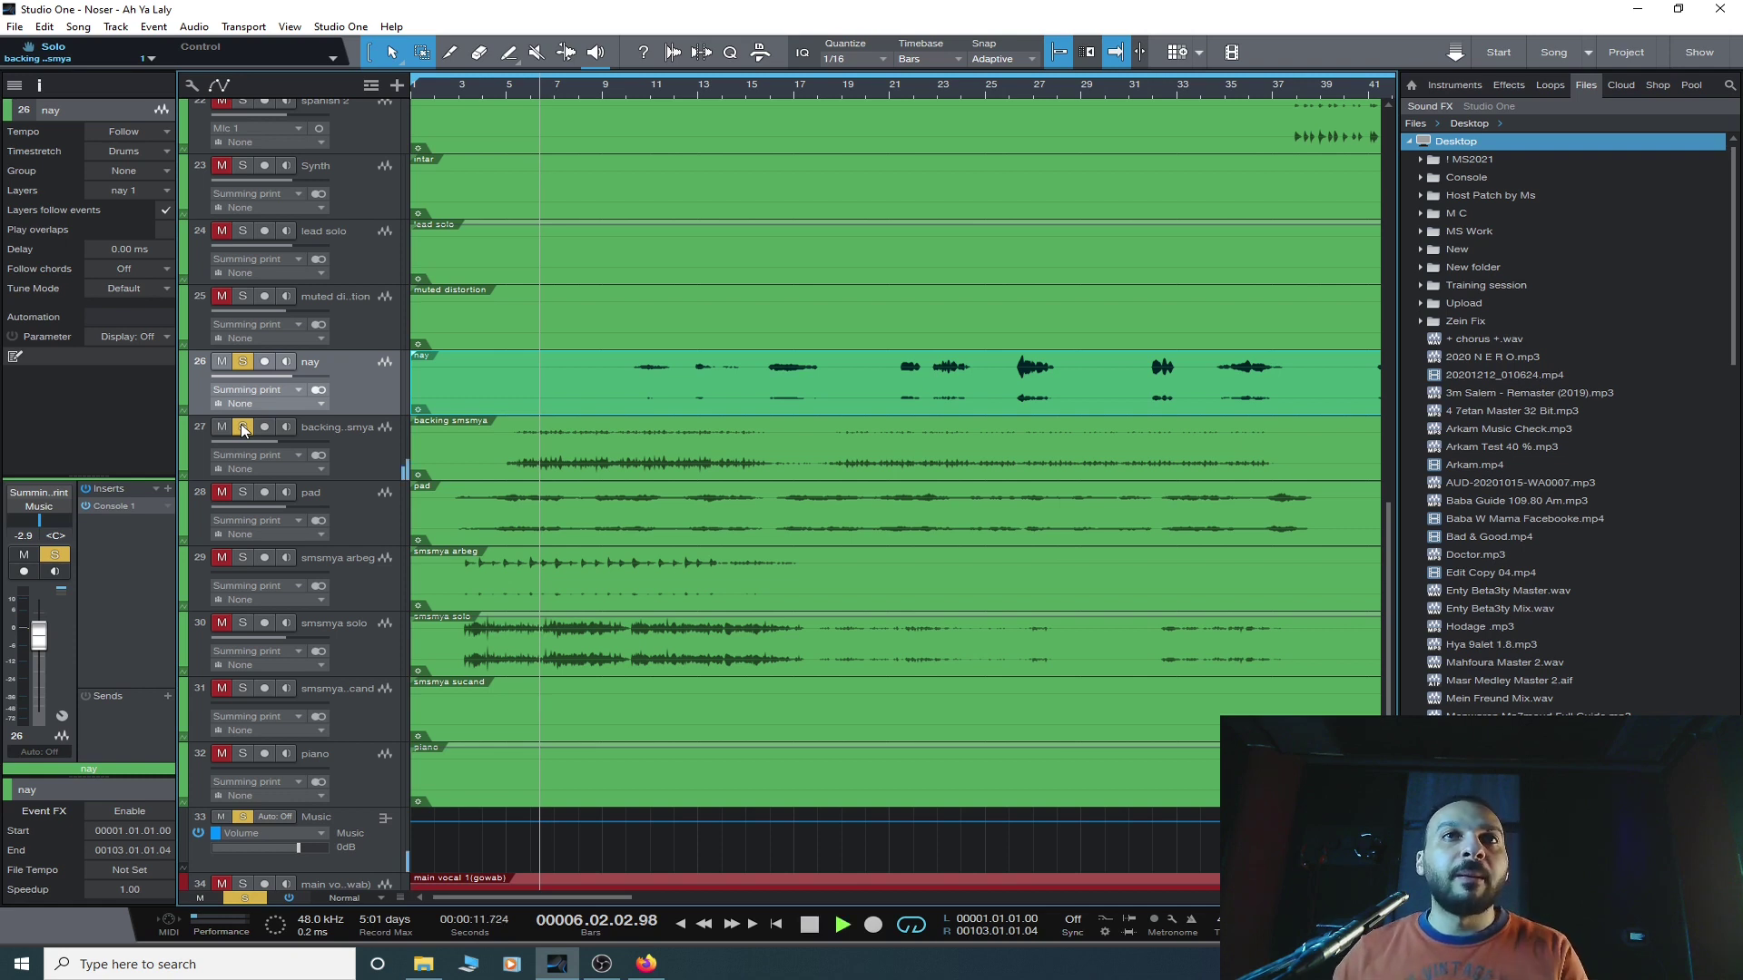
left_click(366, 454)
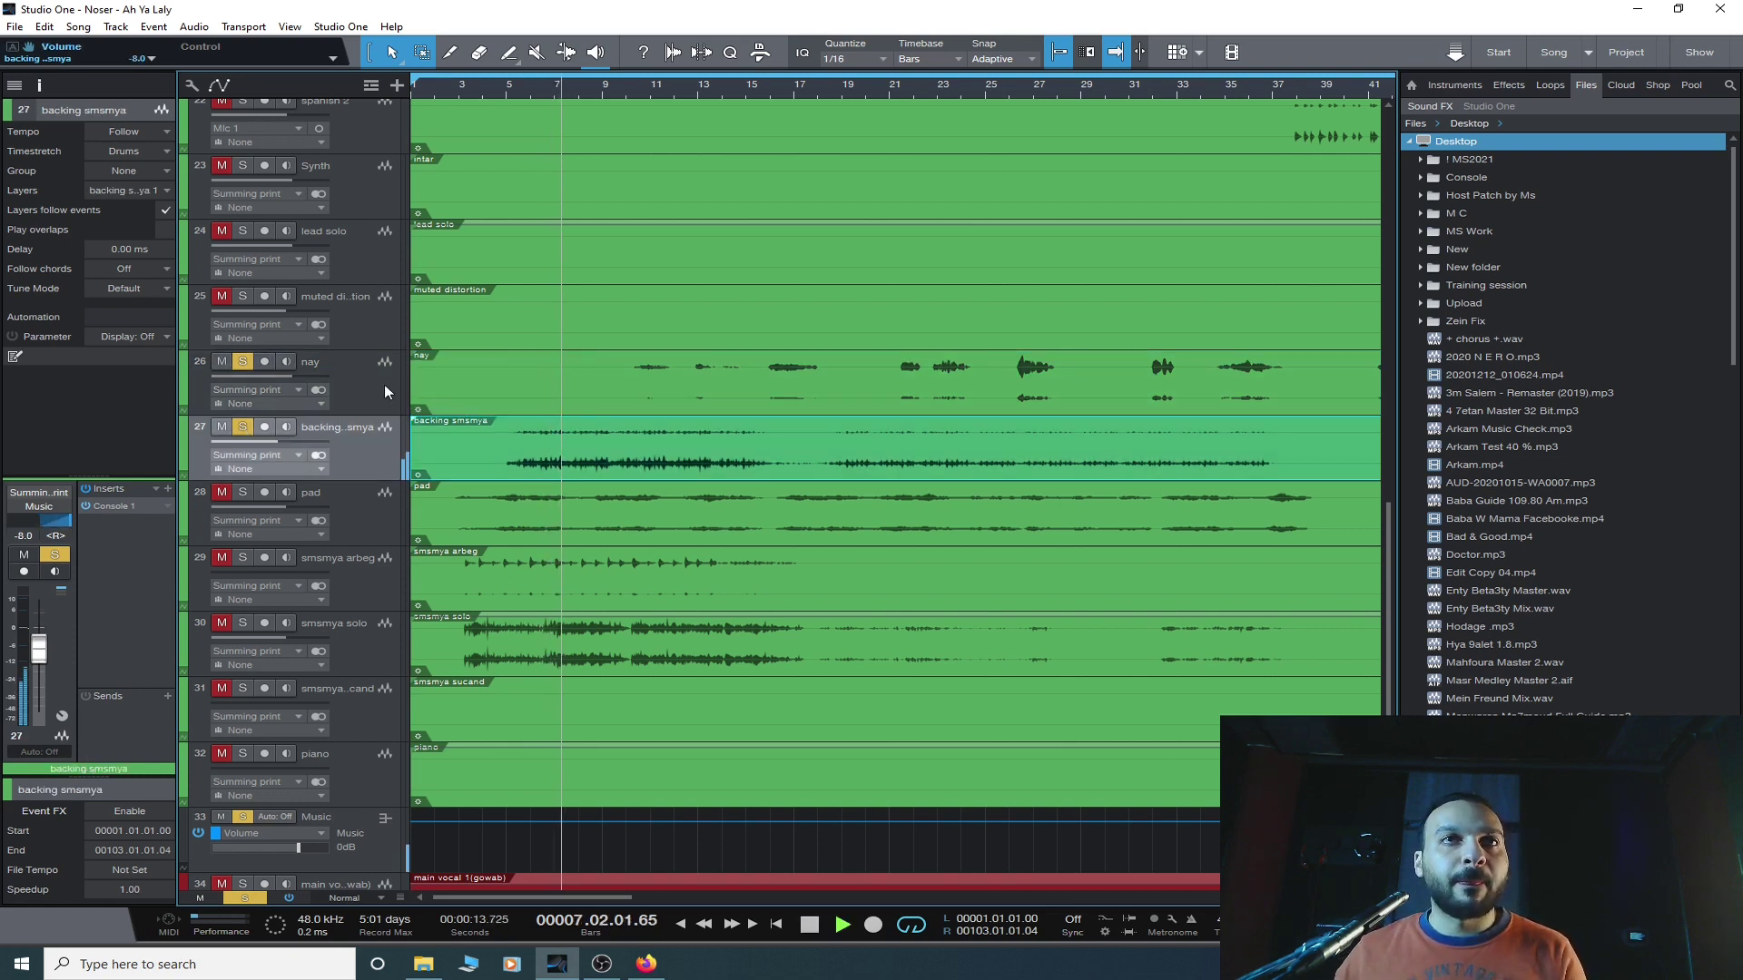
left_click(385, 388)
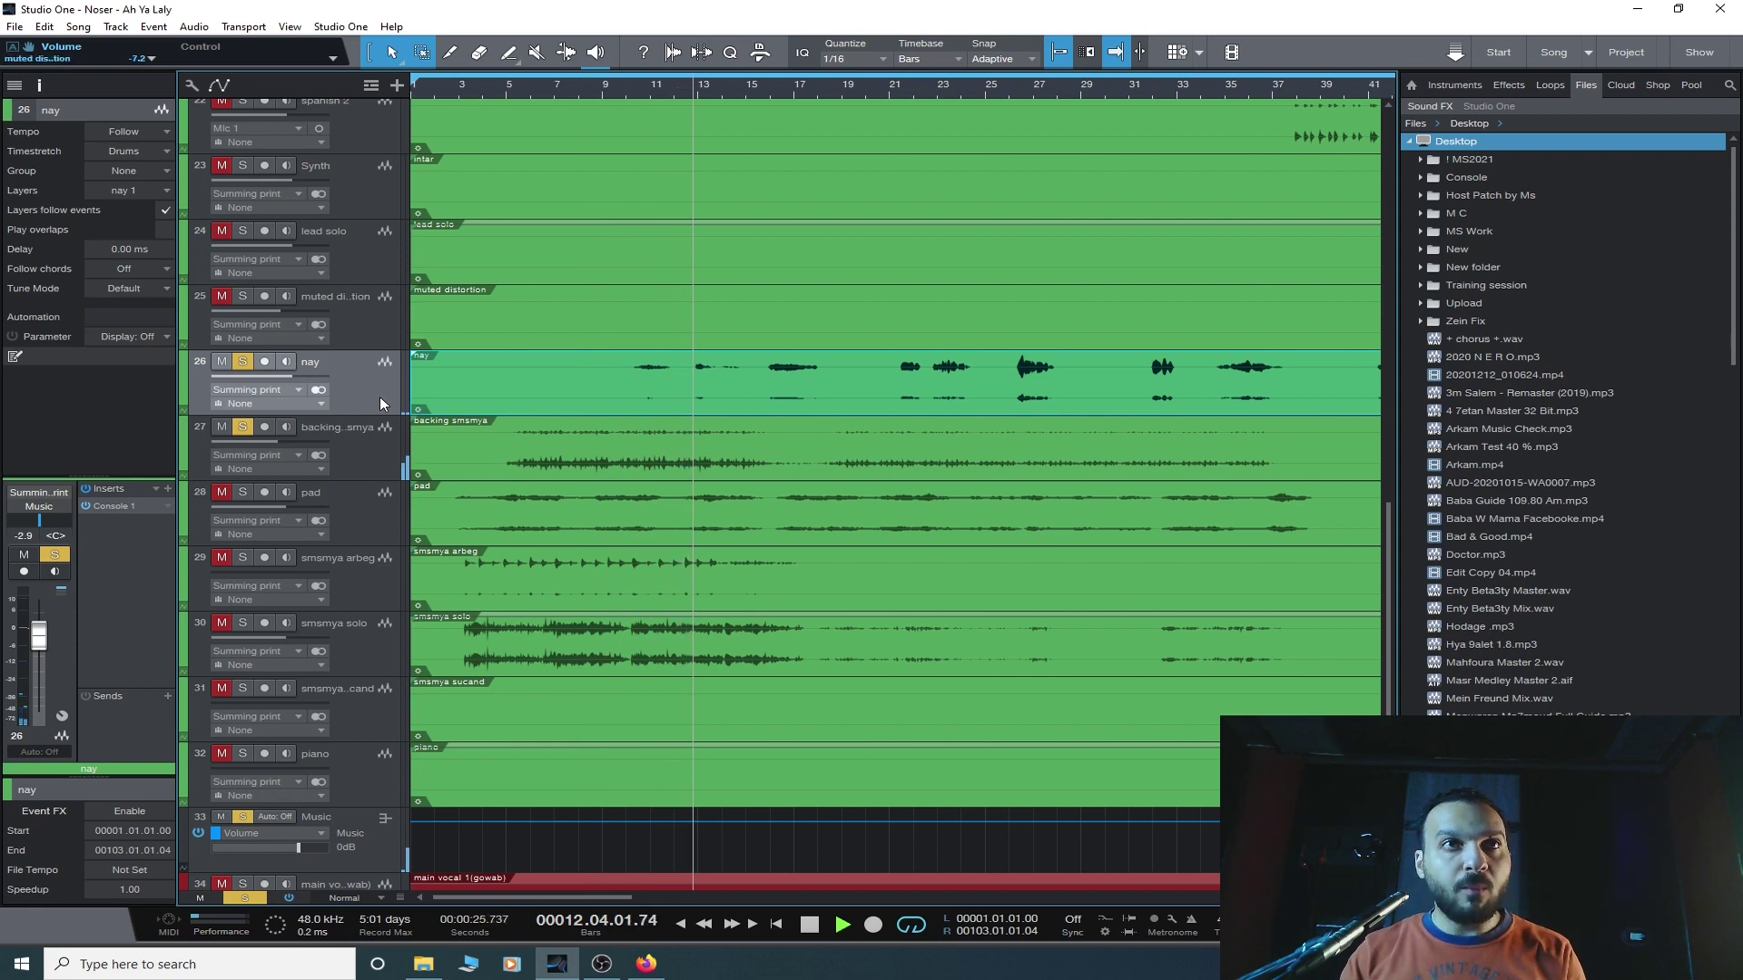
left_click(390, 460)
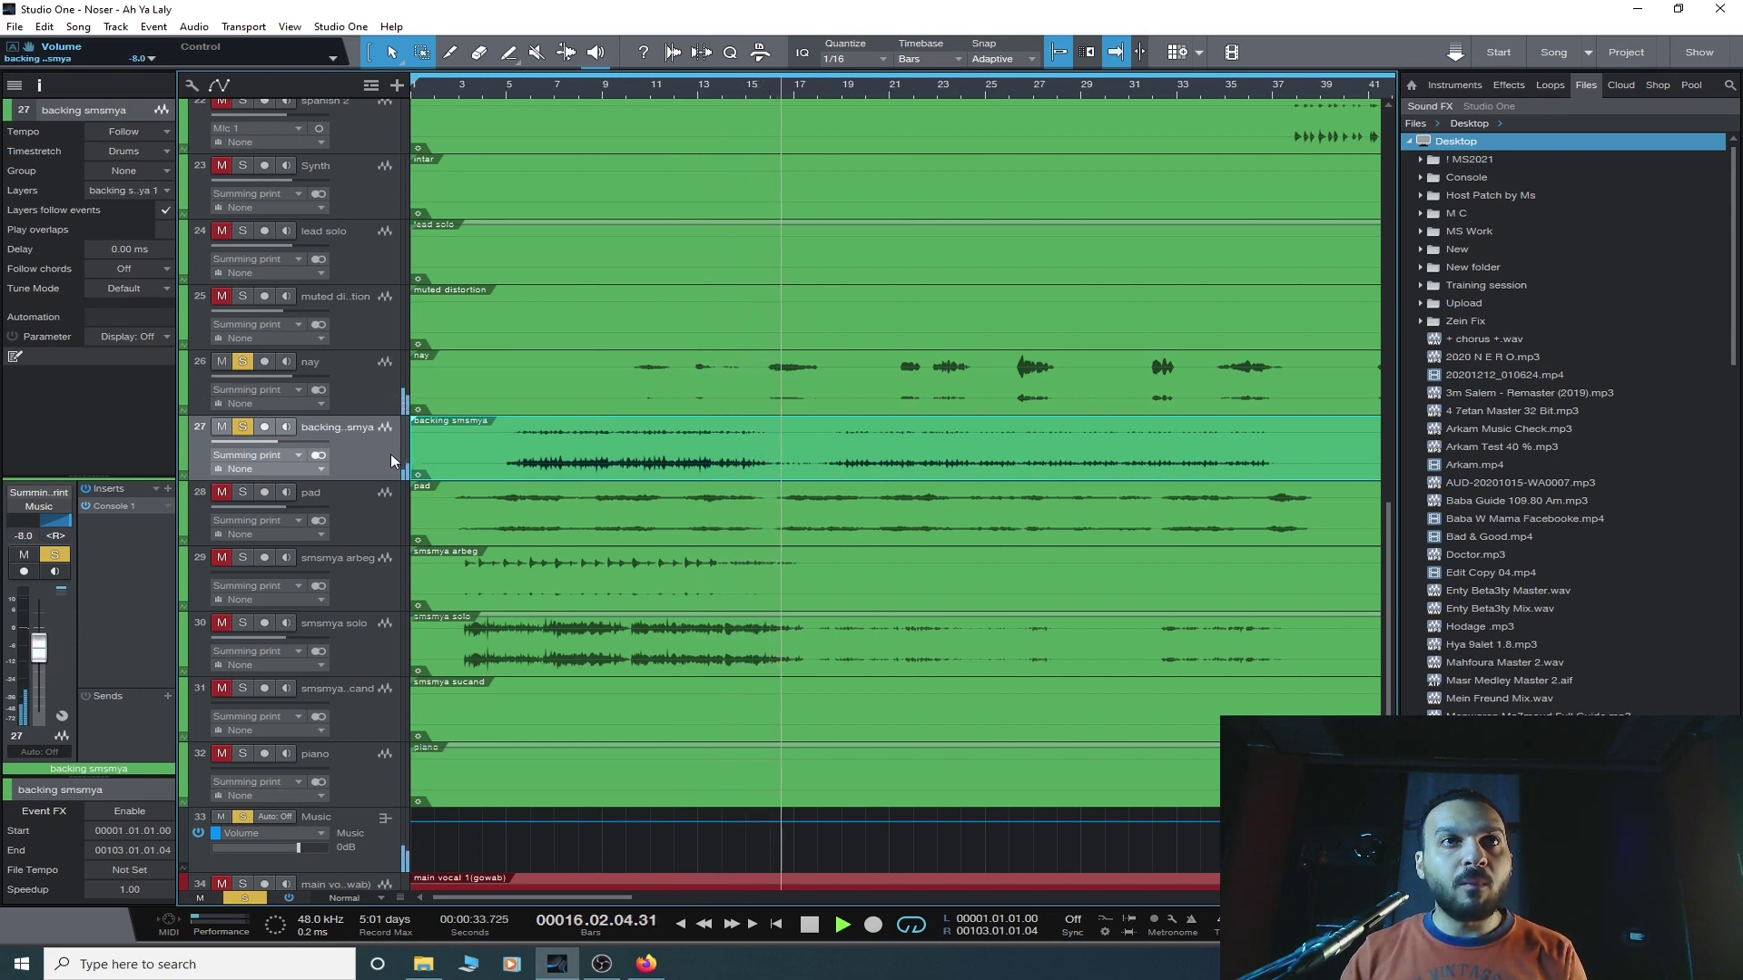
- Solo the pad, smsmya arbeg and smsmya solo tracks, setting levels to -5.0, -10.6 and -5.0 dB and panning smsmya arbeg left
left_click(242, 493)
left_click(366, 533)
left_click(241, 557)
left_click(441, 95)
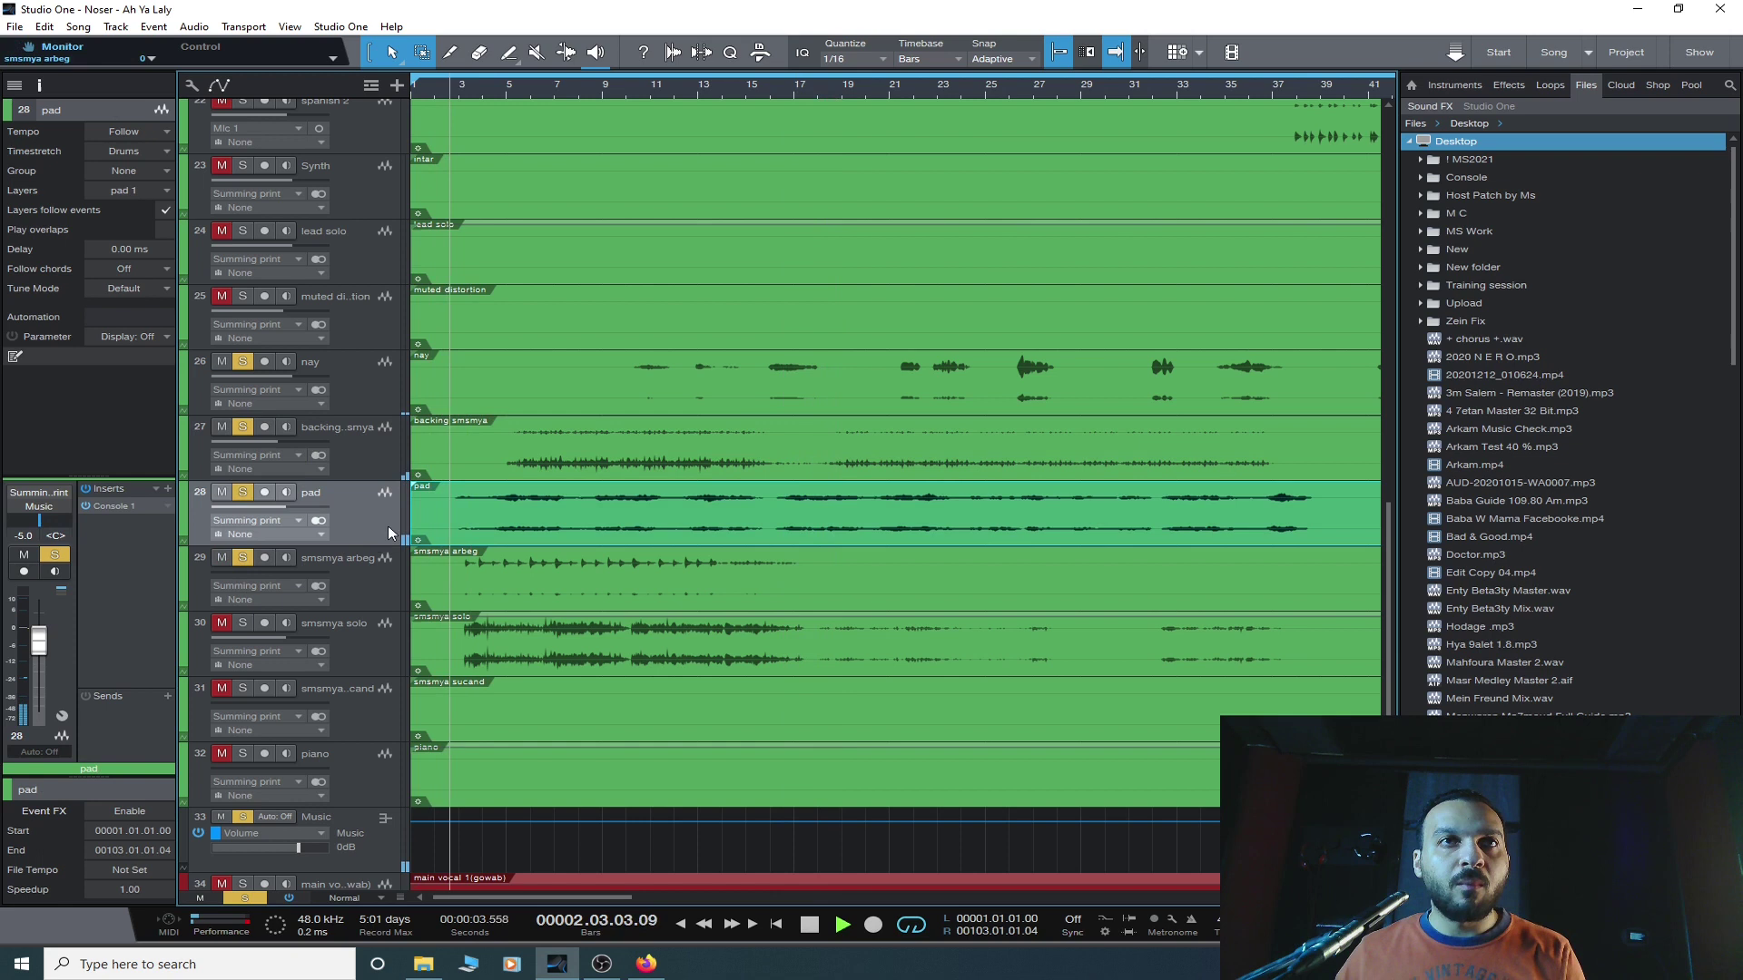
left_click(362, 586)
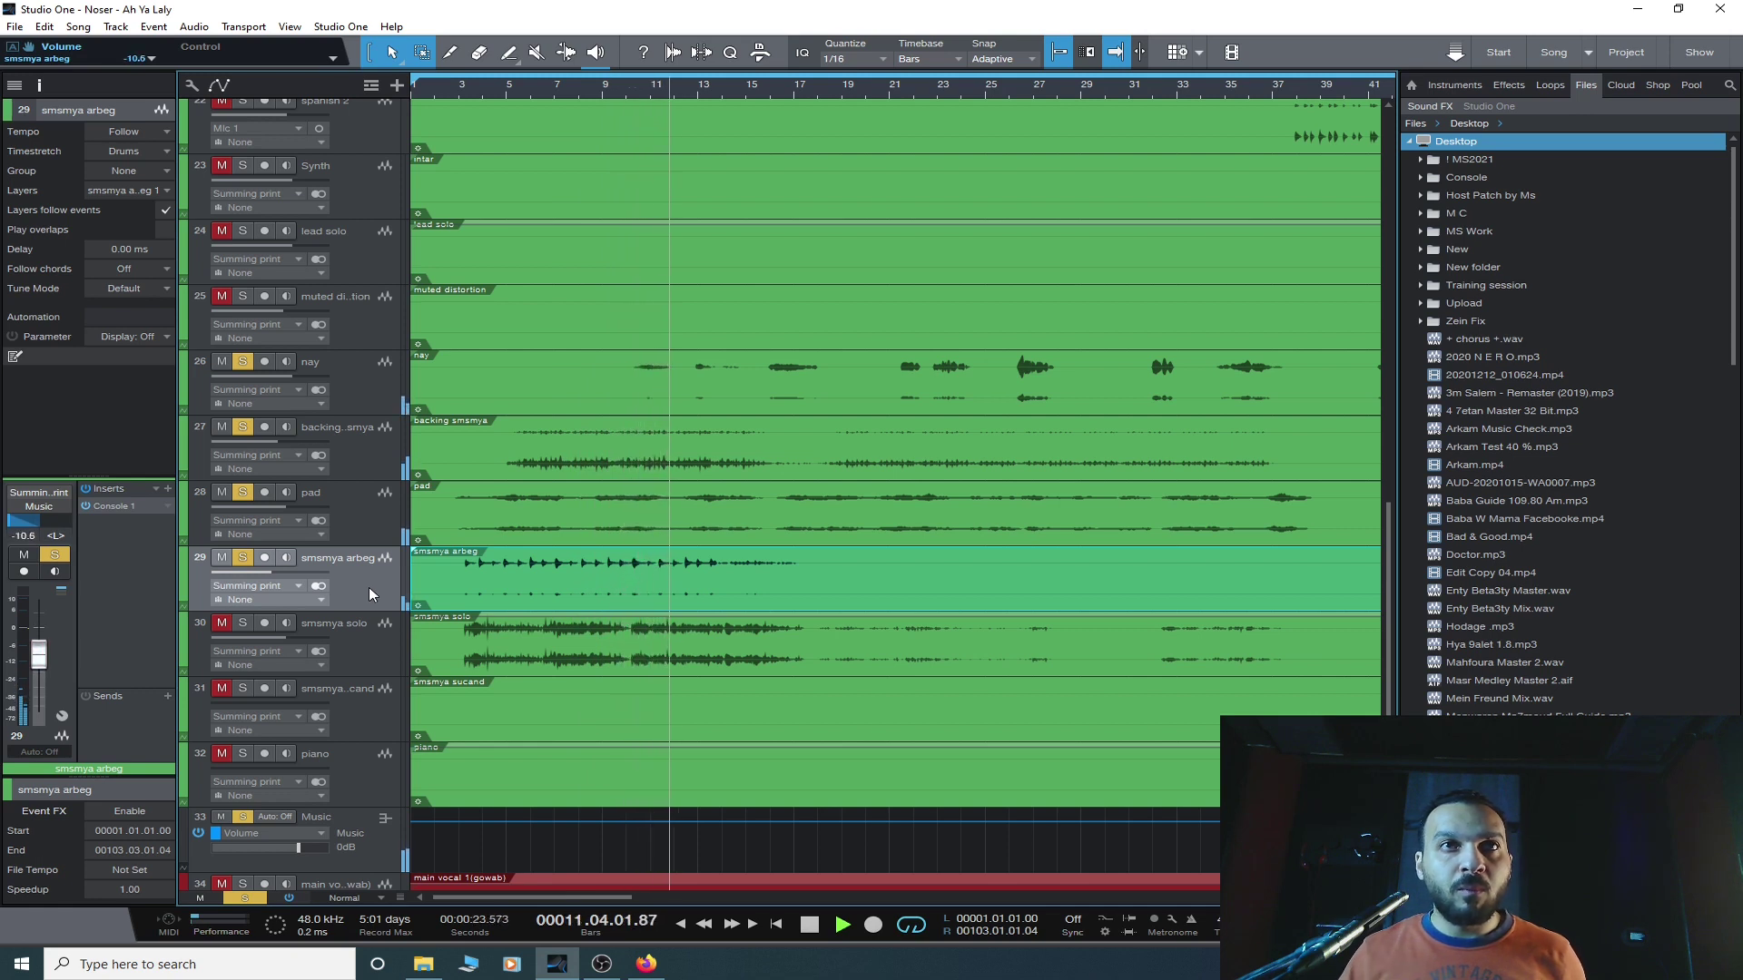
left_click(243, 623)
left_click(372, 653)
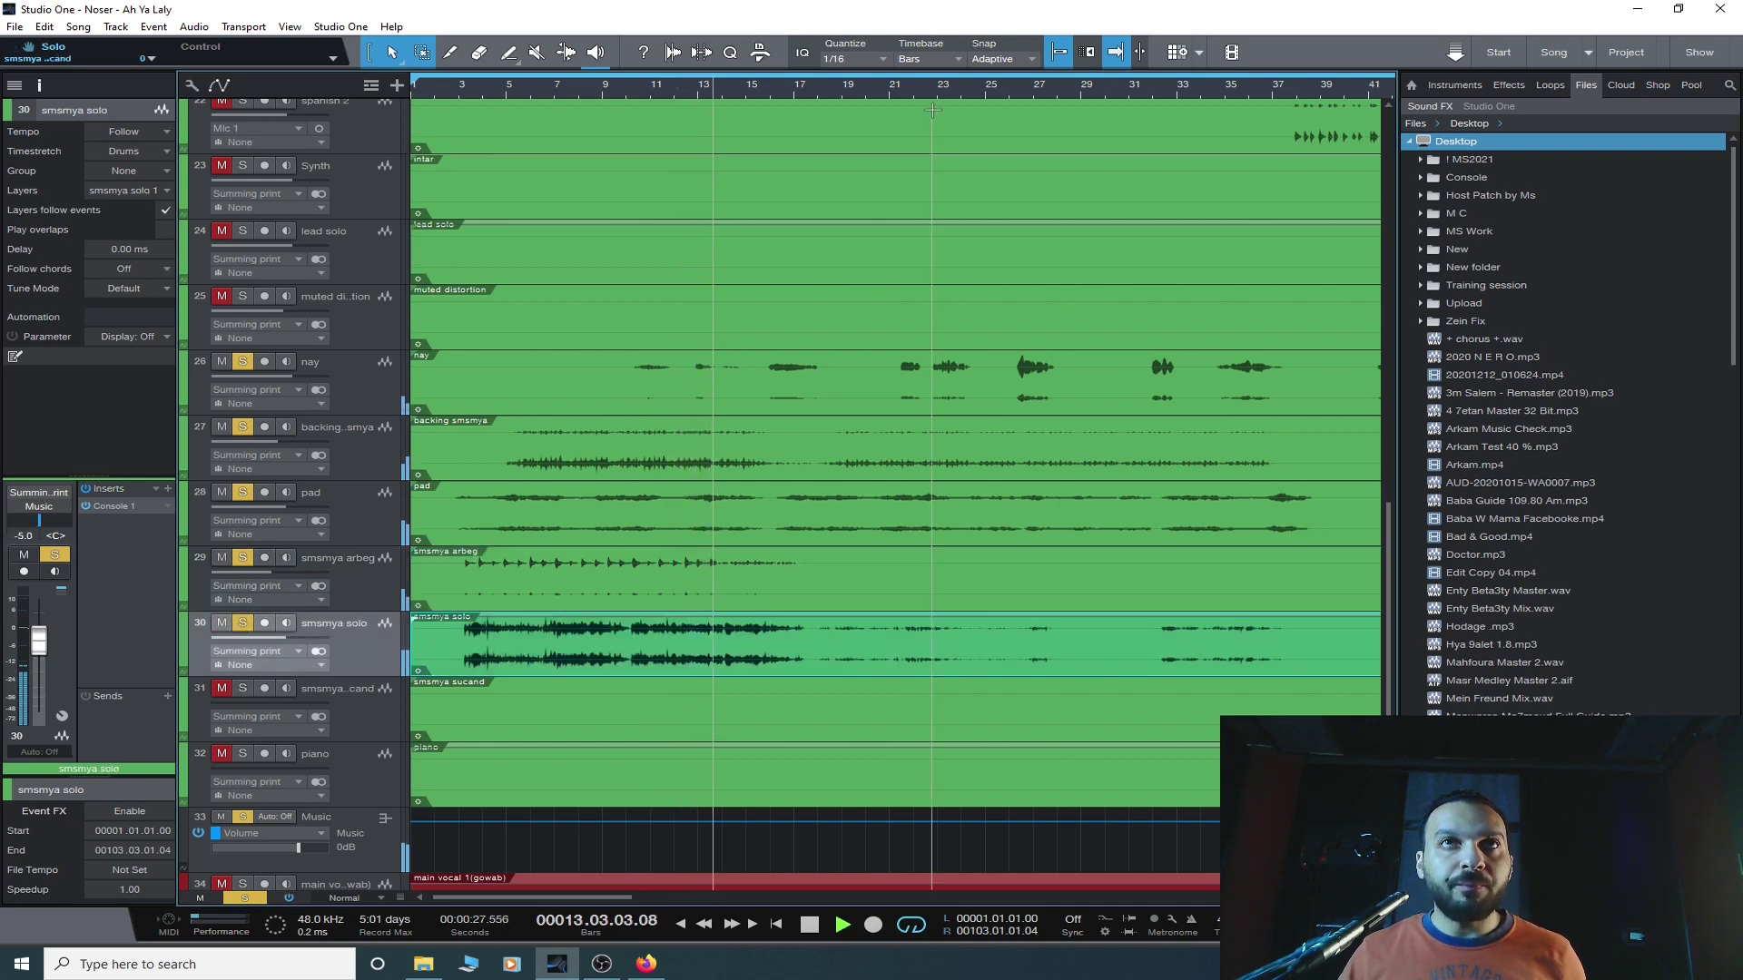
- Play from around bar 39, solo the piano track, and clear the solos on all tracks
scroll(633, 107, "down", 5)
left_click(633, 92)
left_click(240, 754)
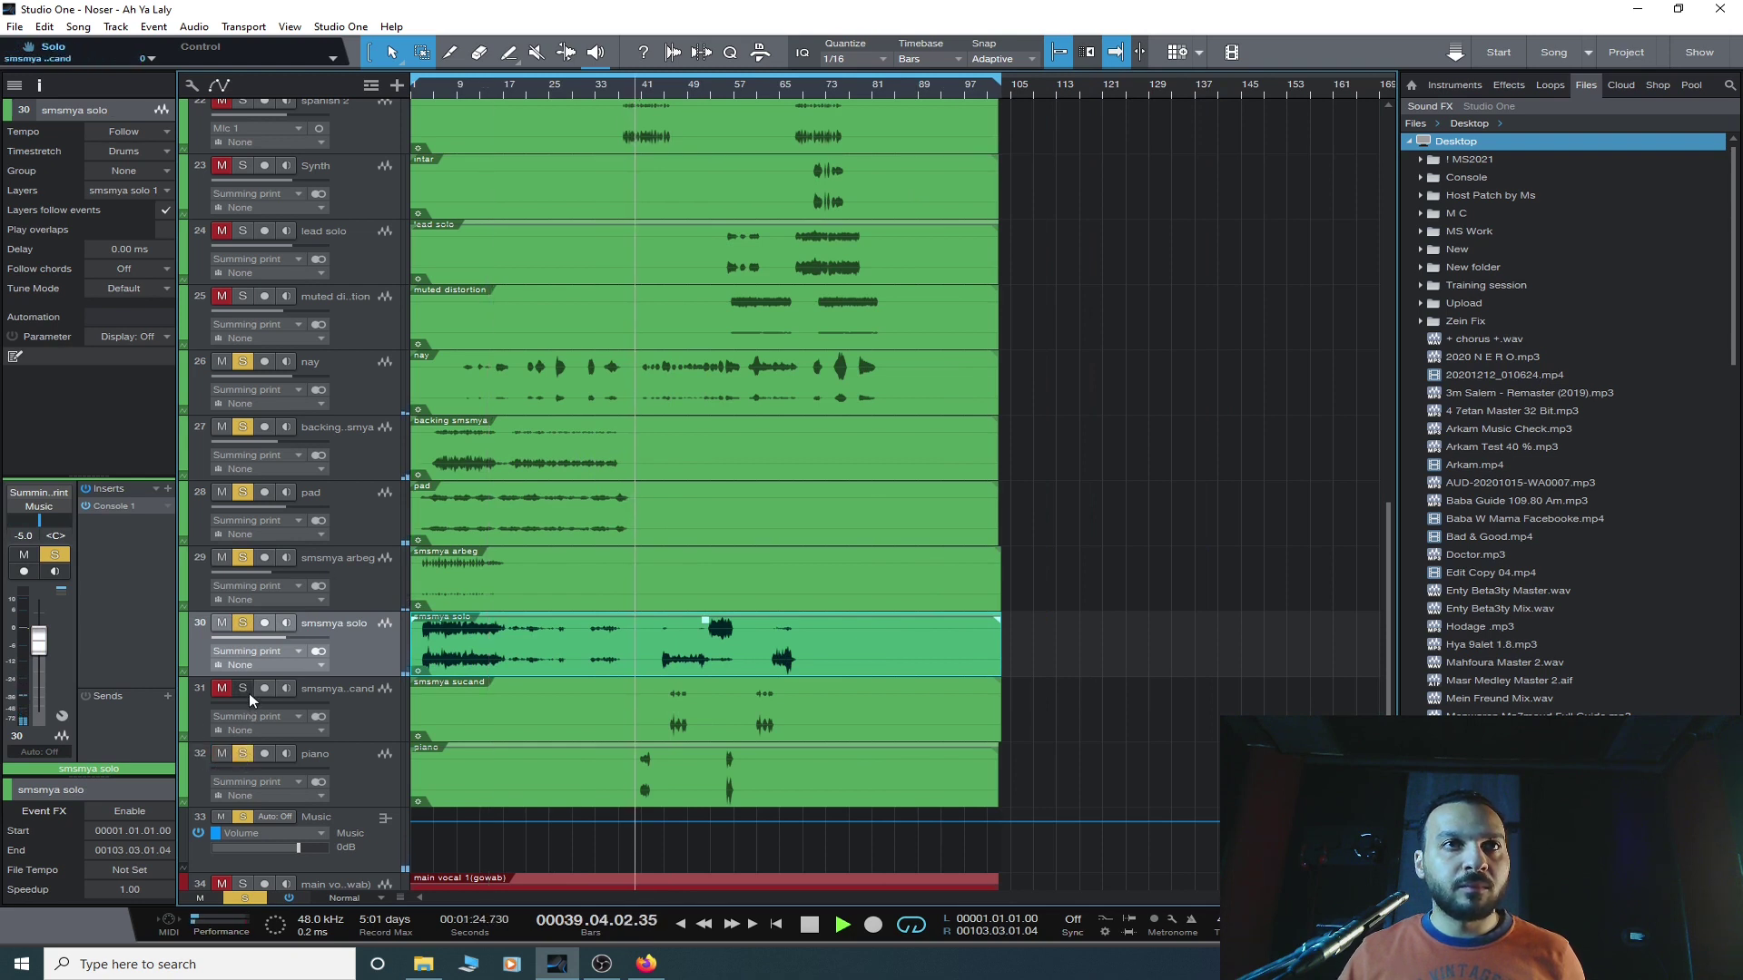
left_click(239, 690, "ctrl")
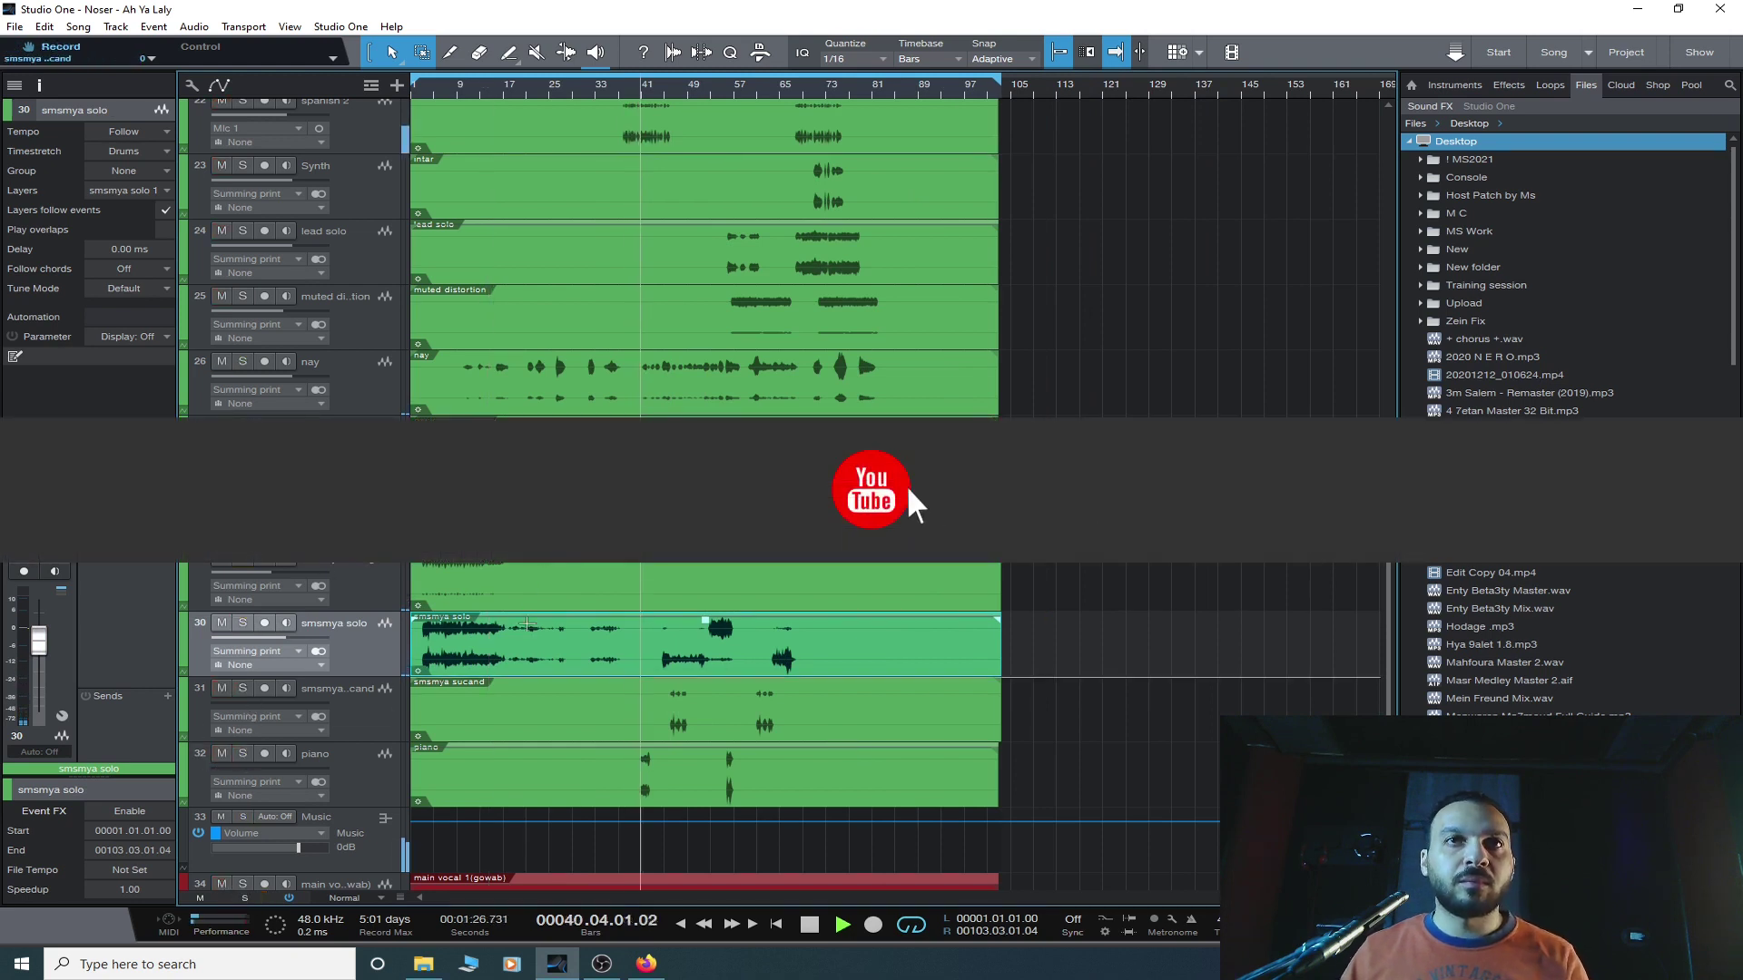
- Set the piano track's volume to -5.0 dB while playing its part from around bar 40
left_click(372, 766)
scroll(372, 766, "down", 1)
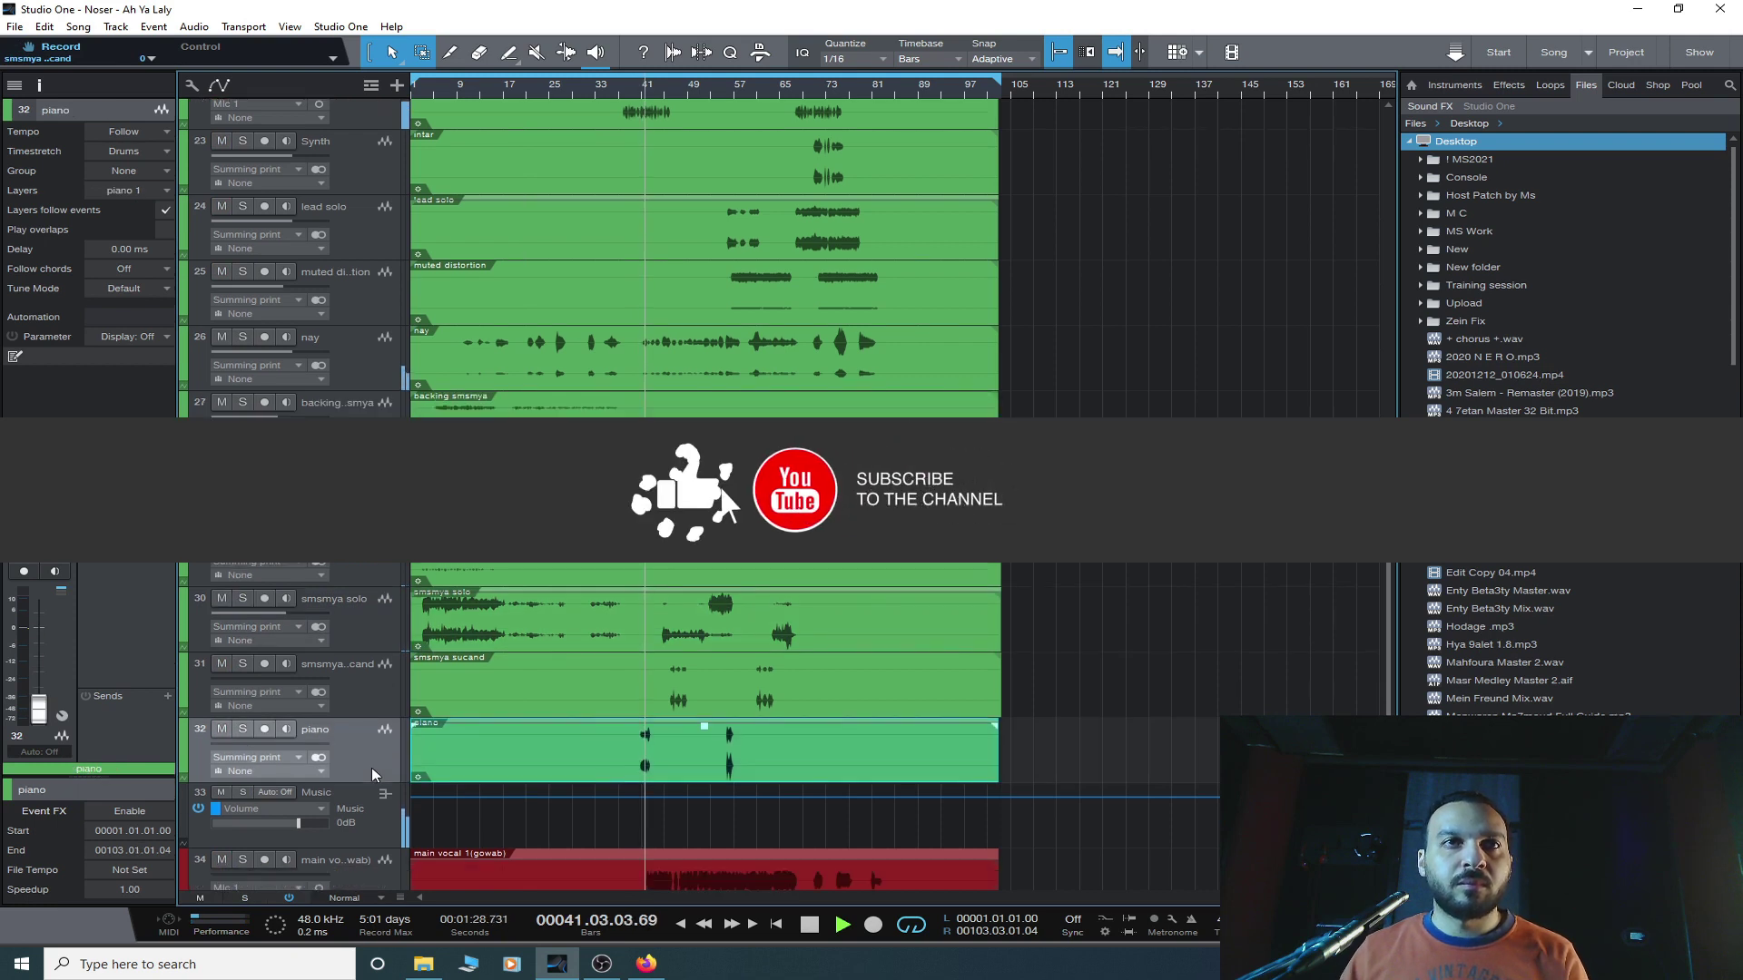
left_click(643, 90)
left_click(634, 96)
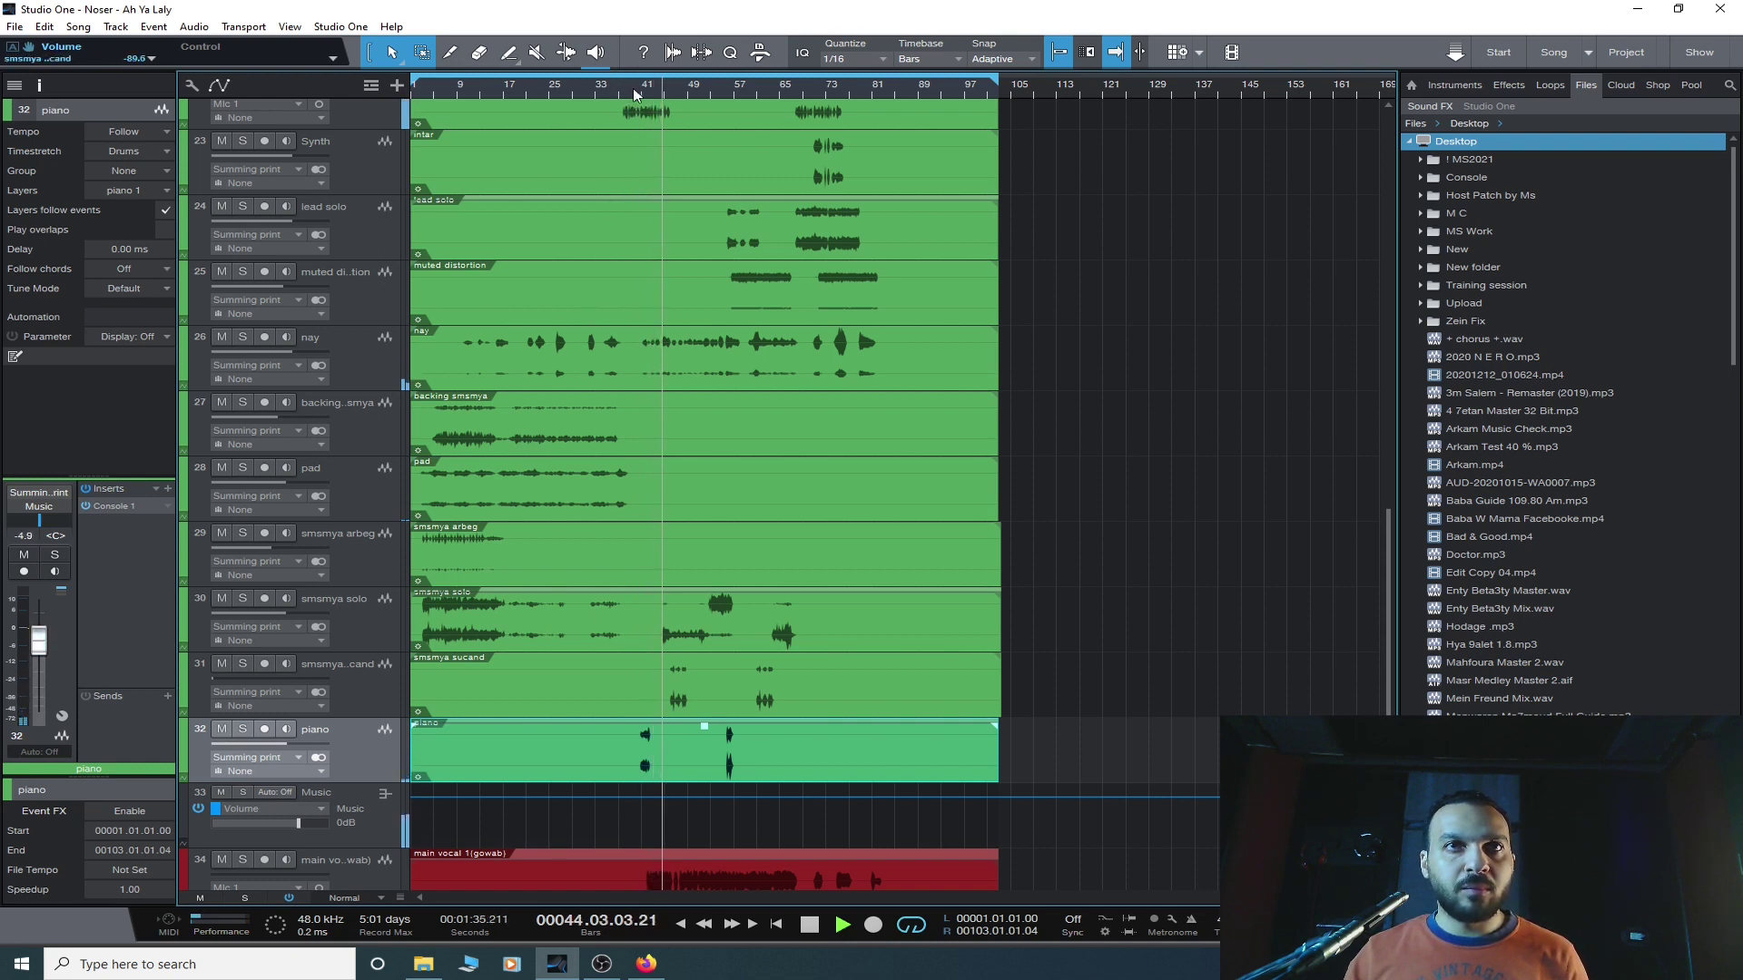
scroll(634, 95, "up", 5)
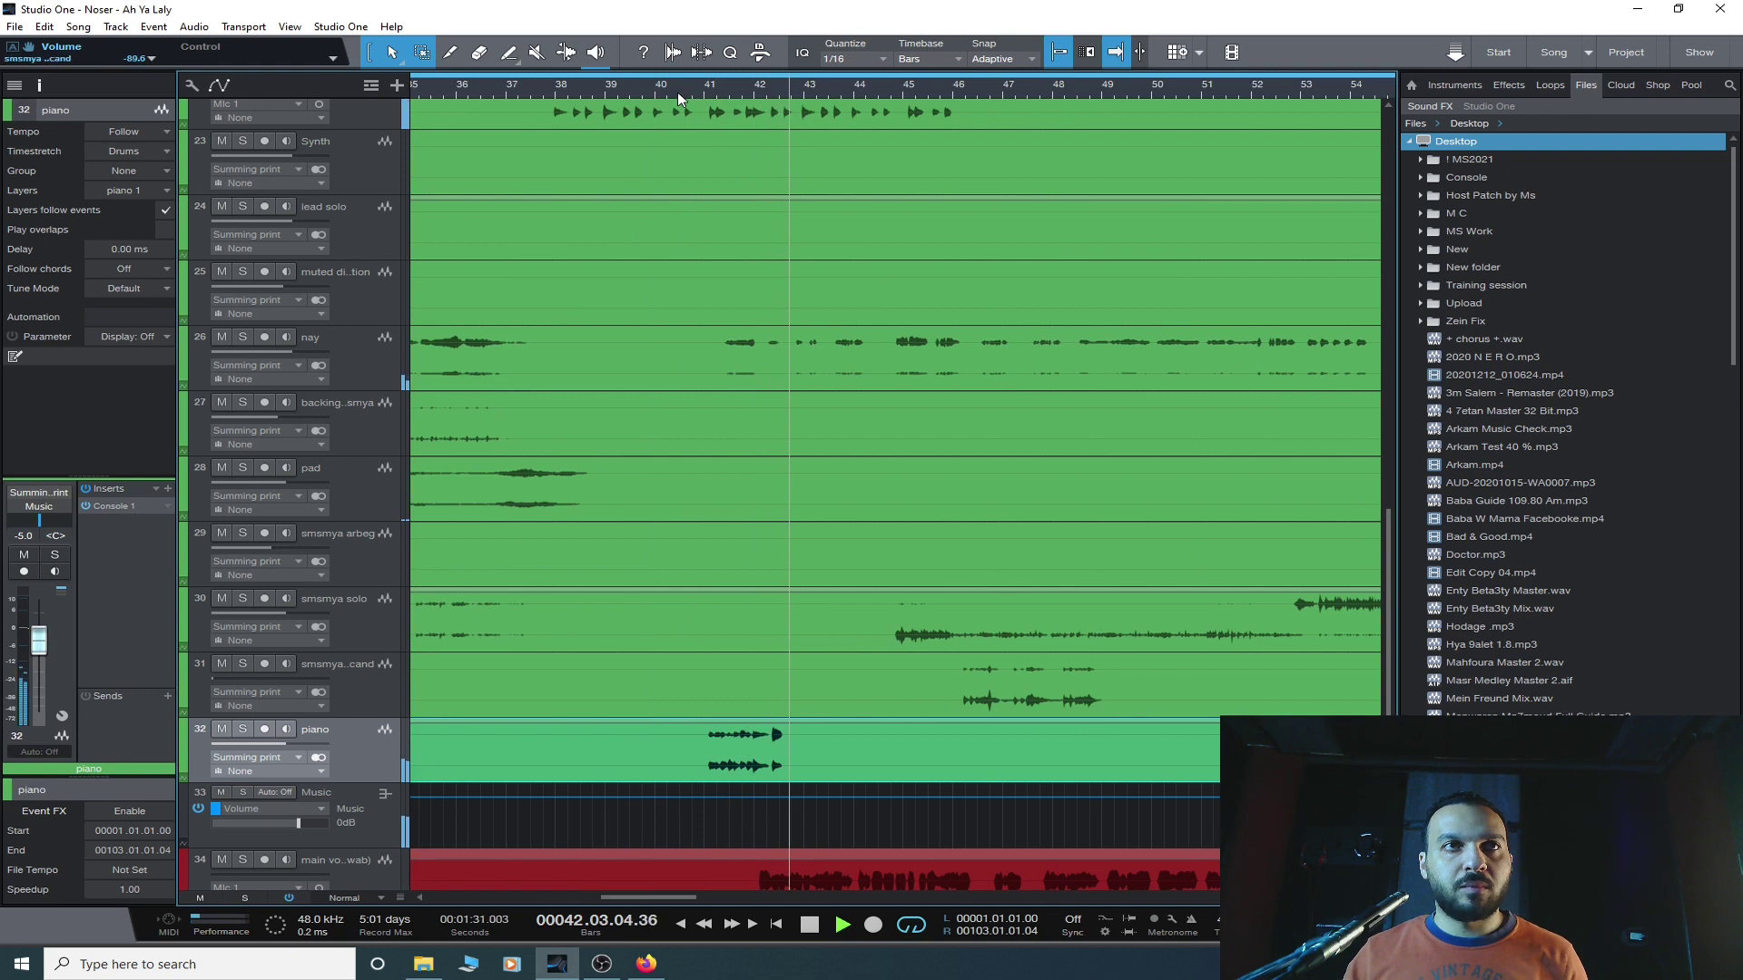
- Balance the smsmya parts during playback, setting smsmya solo to -3.0 dB and smsmya sucand to 0 dB
left_click(353, 710)
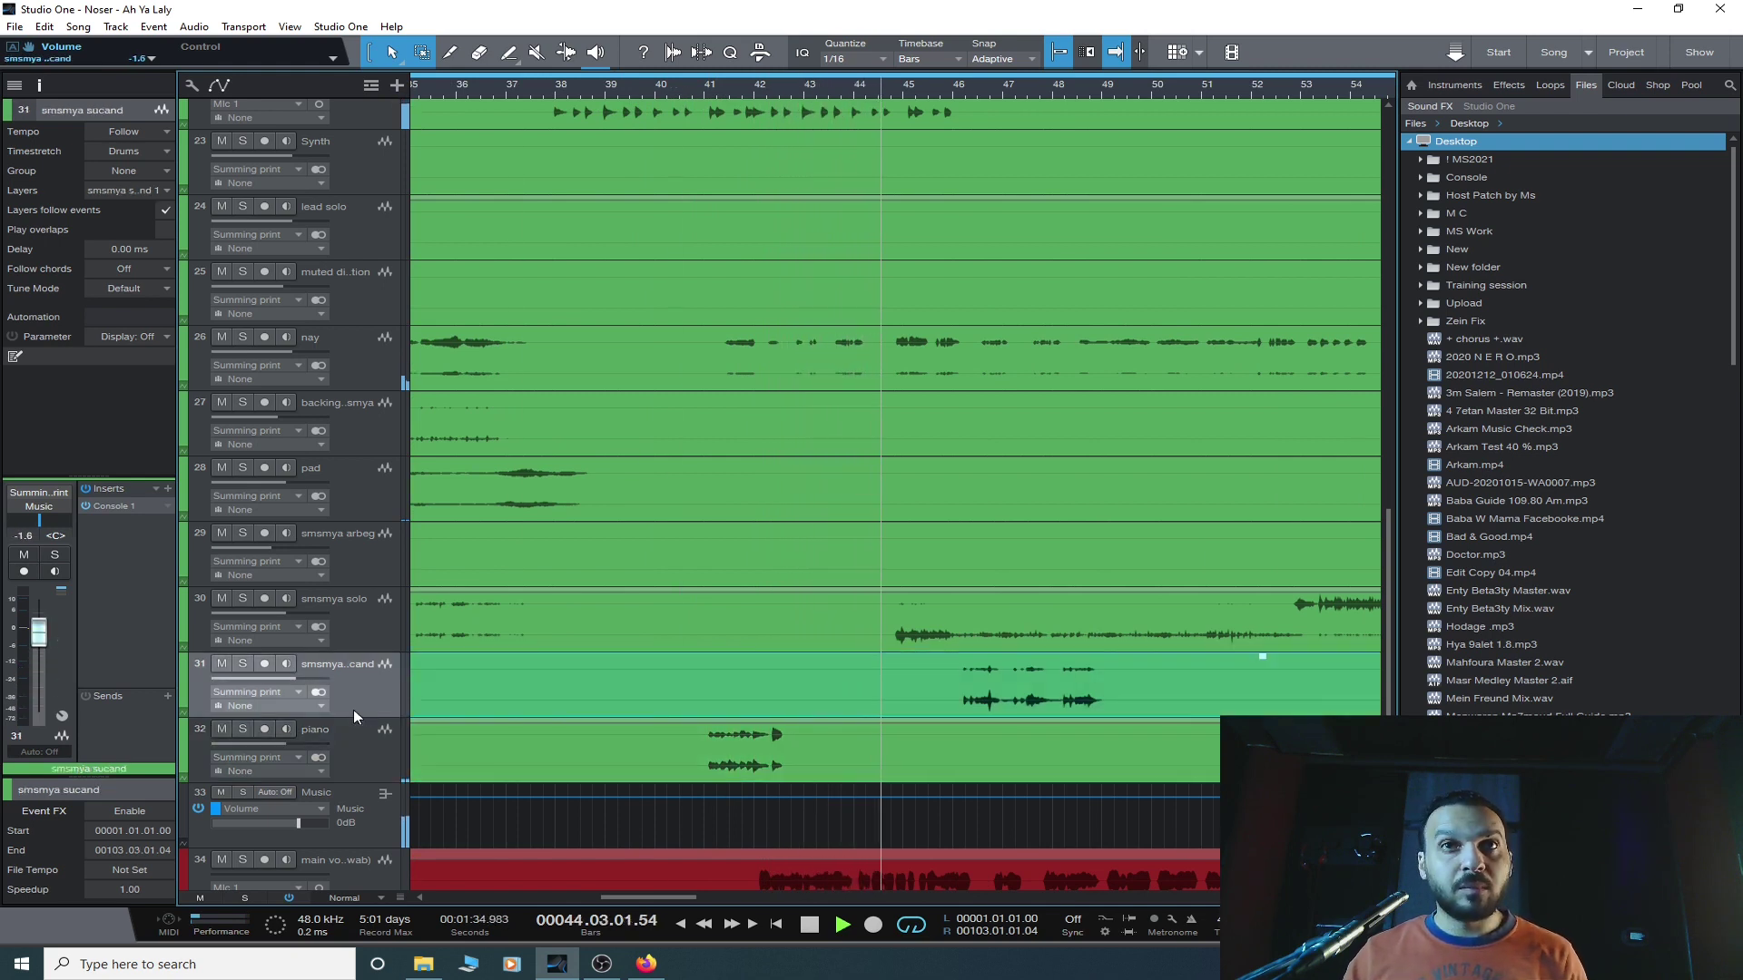
left_click(385, 626)
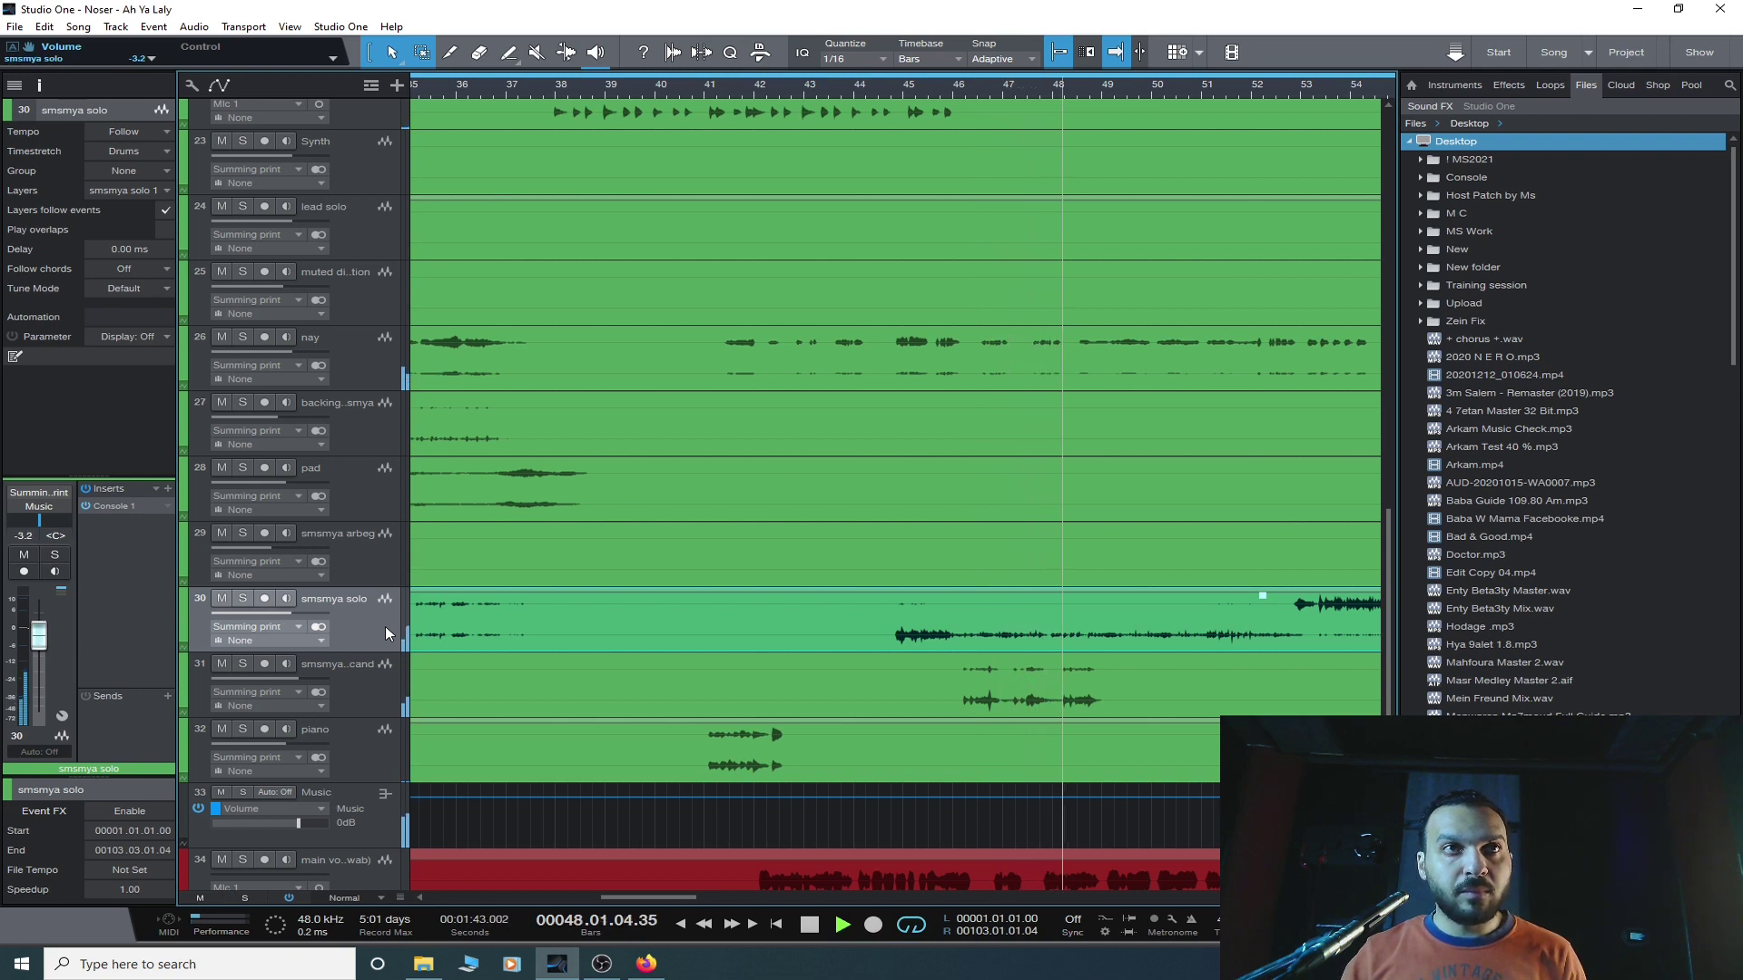
left_click(356, 695)
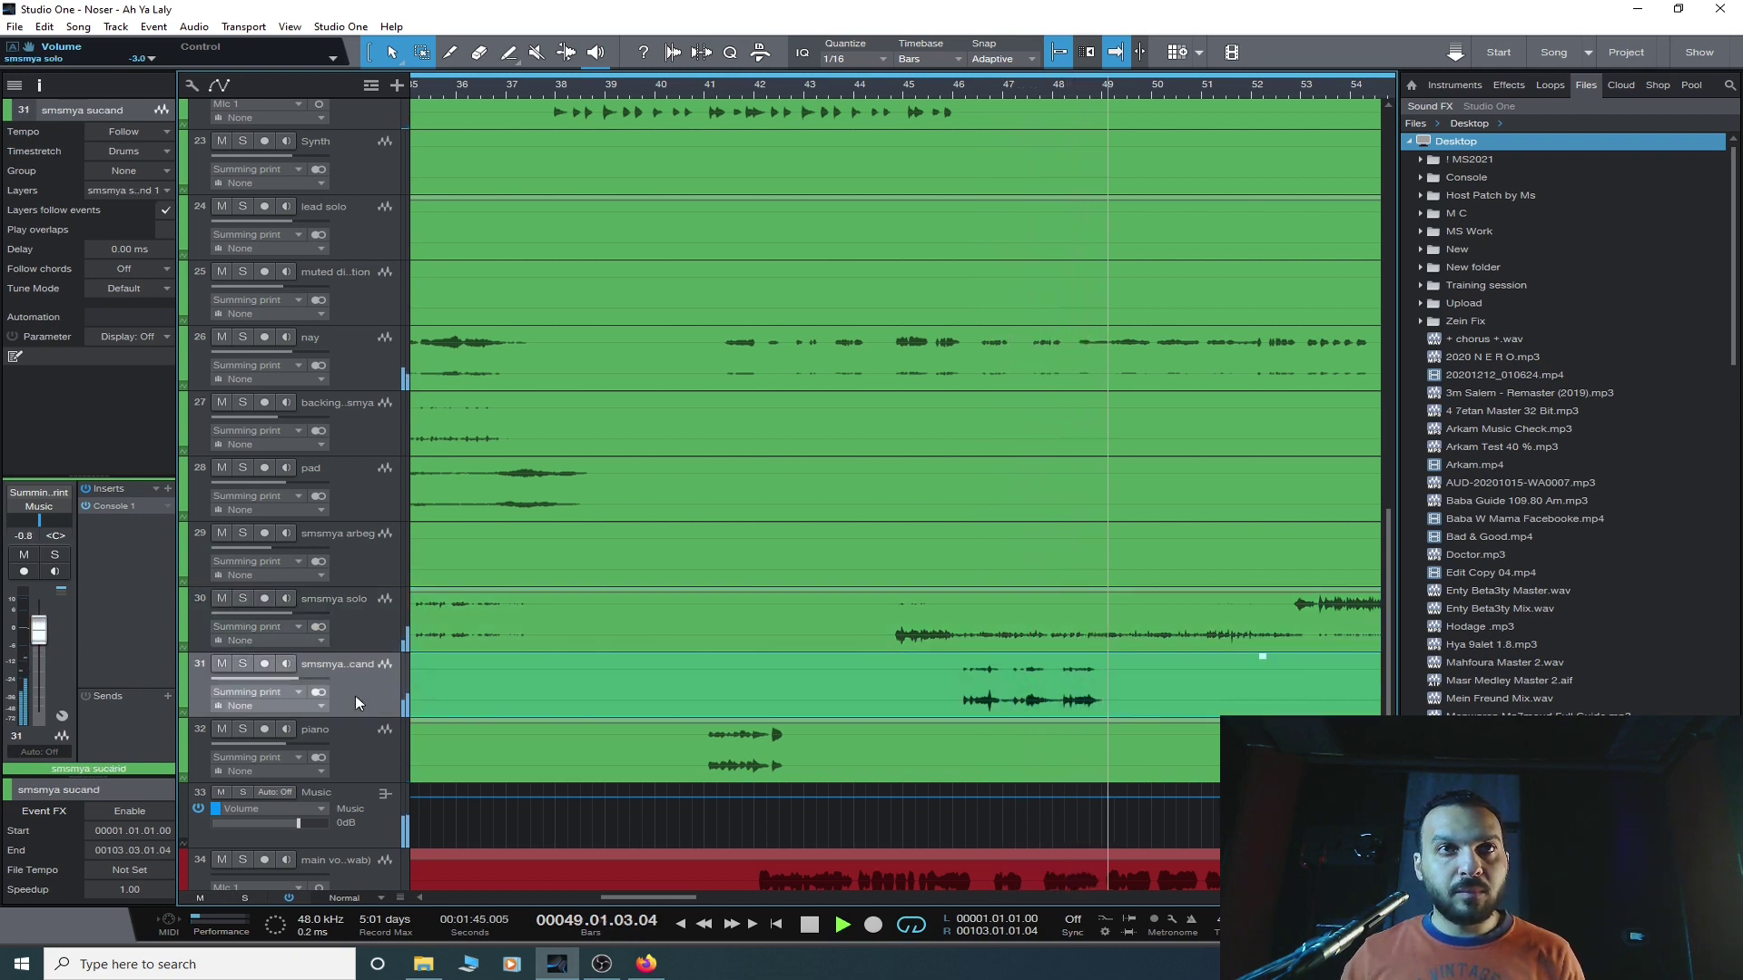
left_click(965, 94)
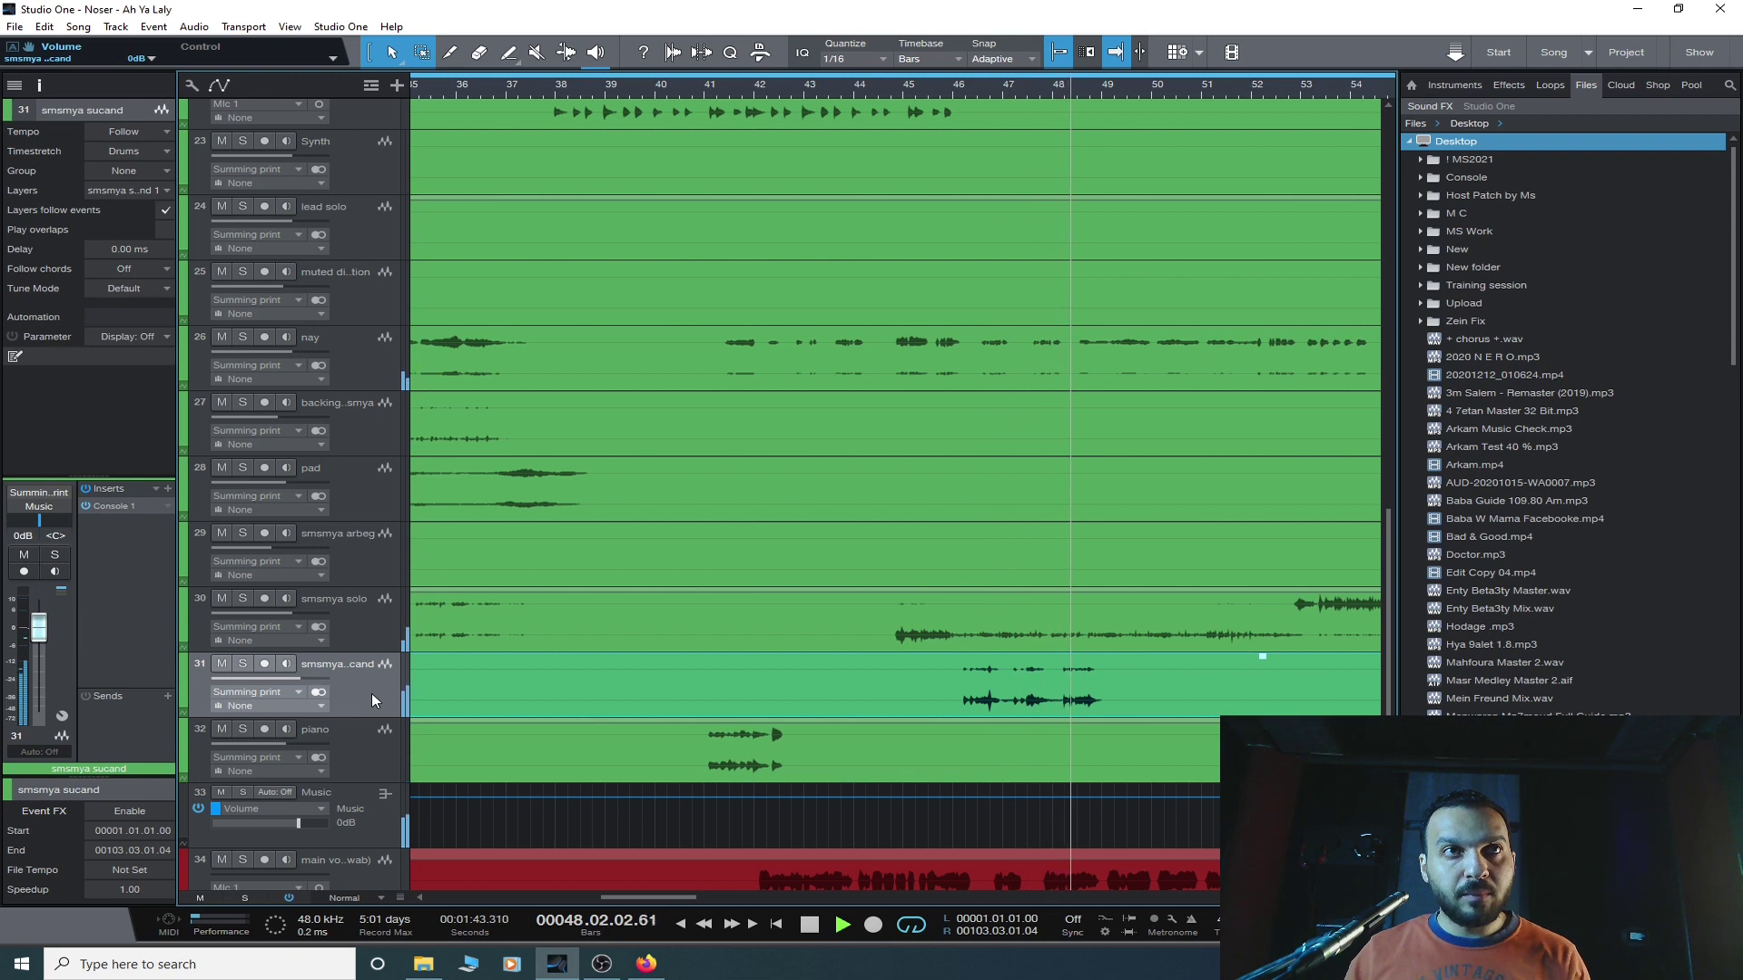
- Replay from about bar 45, switch smsmya sucand to mono and set its volume to -5.0 dB
left_click(898, 88)
left_click(317, 692)
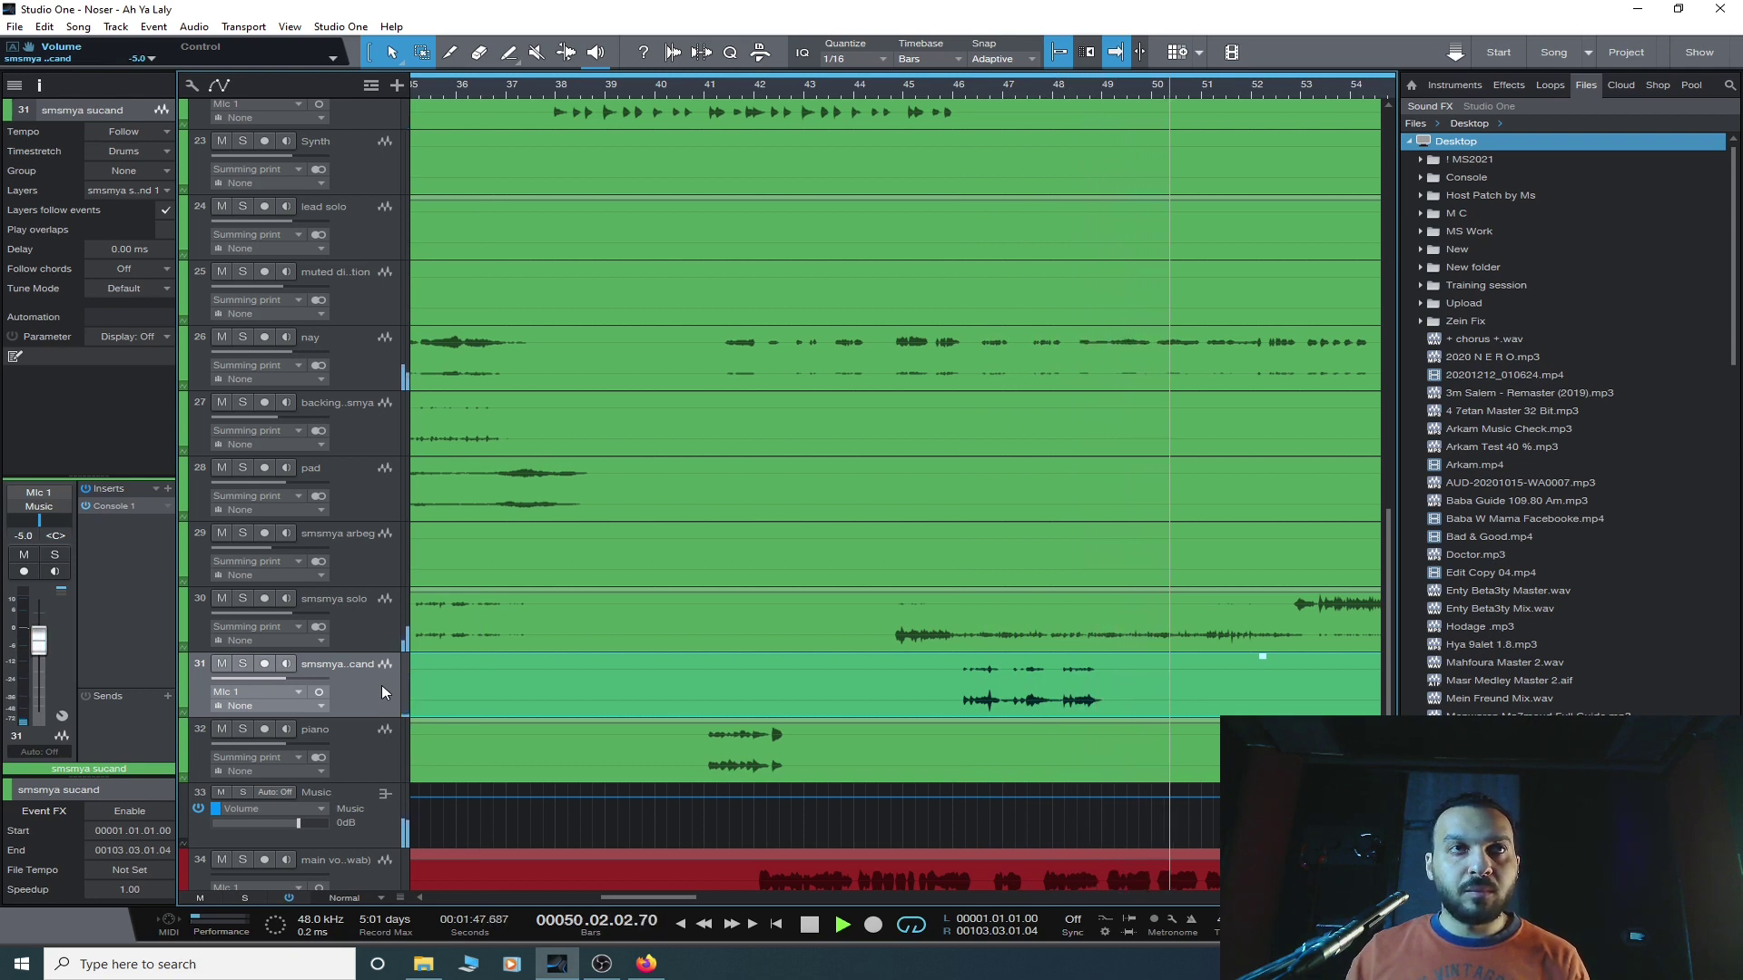
key("z")
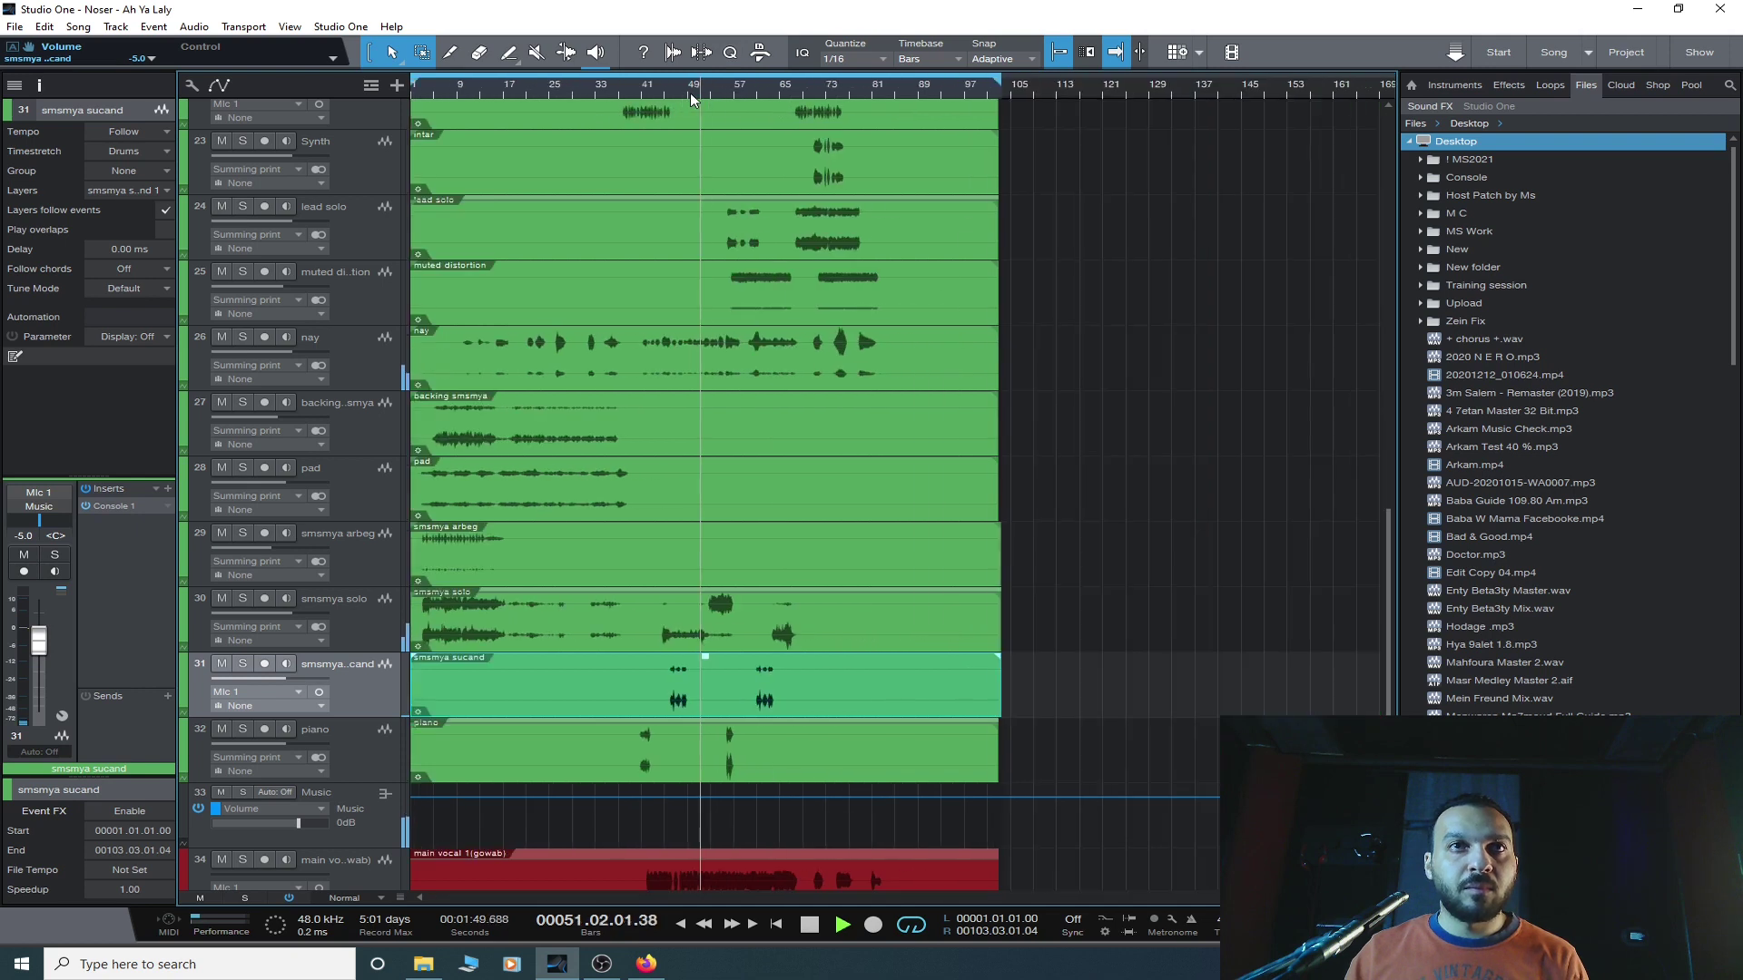
- Play from around bar 17 and set main vocal 1 (qarar) to +3.0 dB and main vocal 1(gowab) to 0 dB
left_click(390, 378)
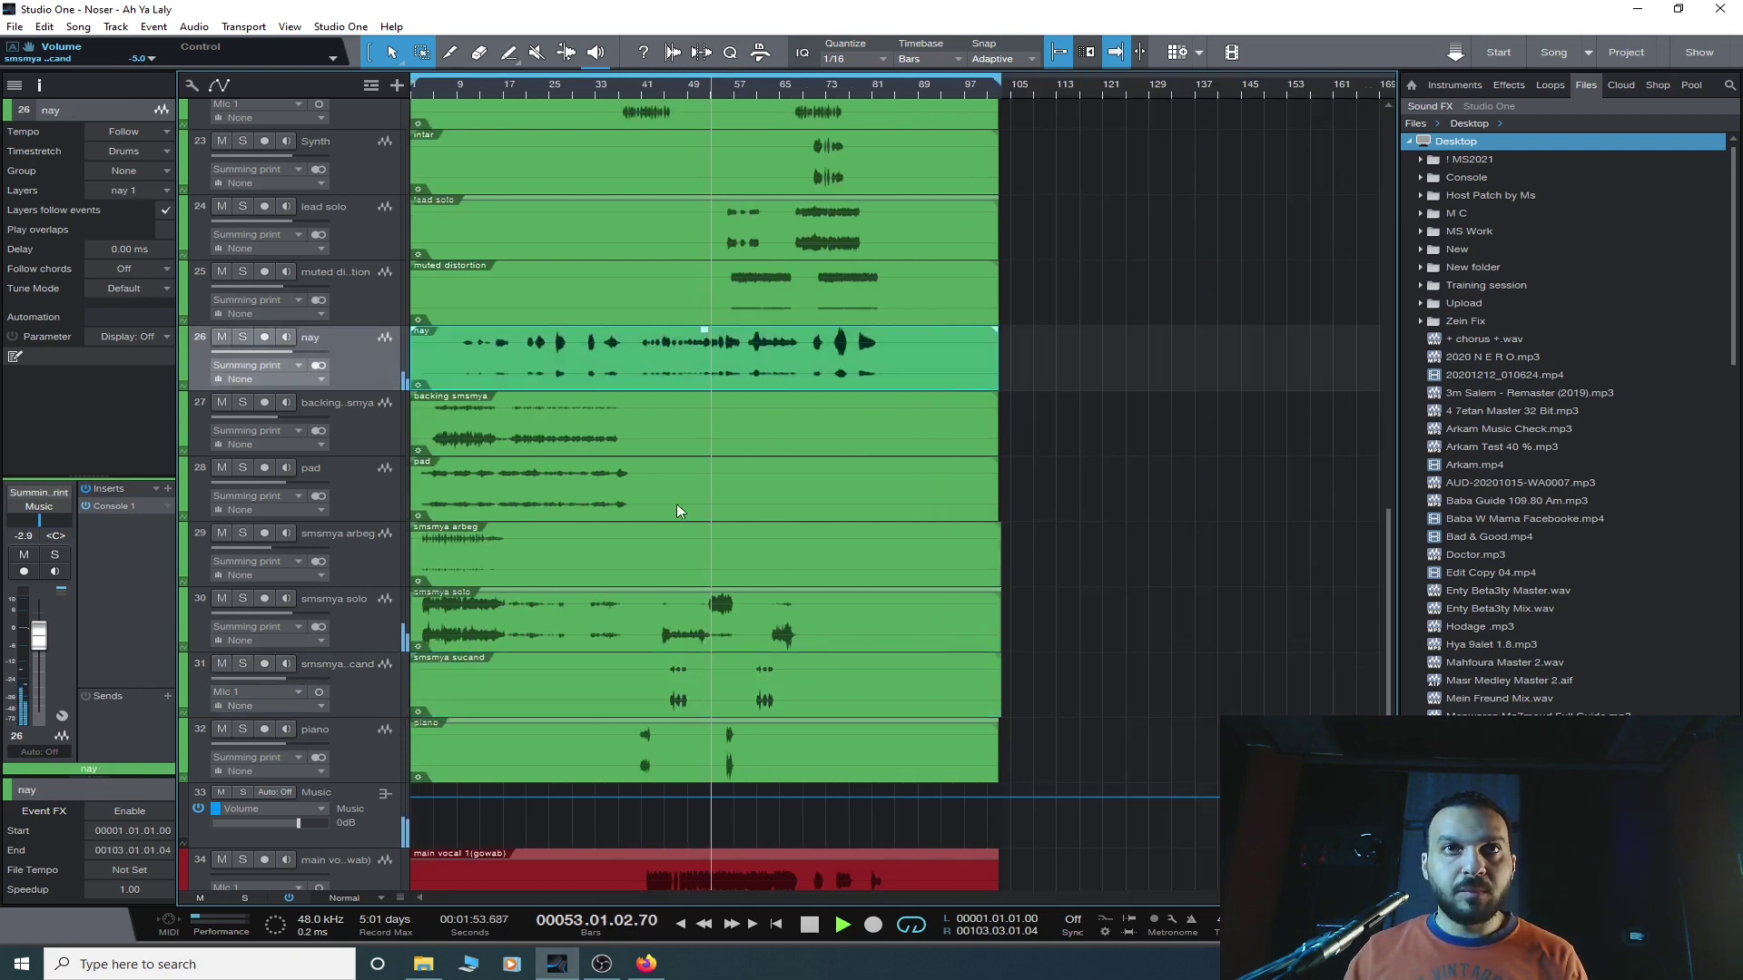
scroll(677, 506, "down", 8)
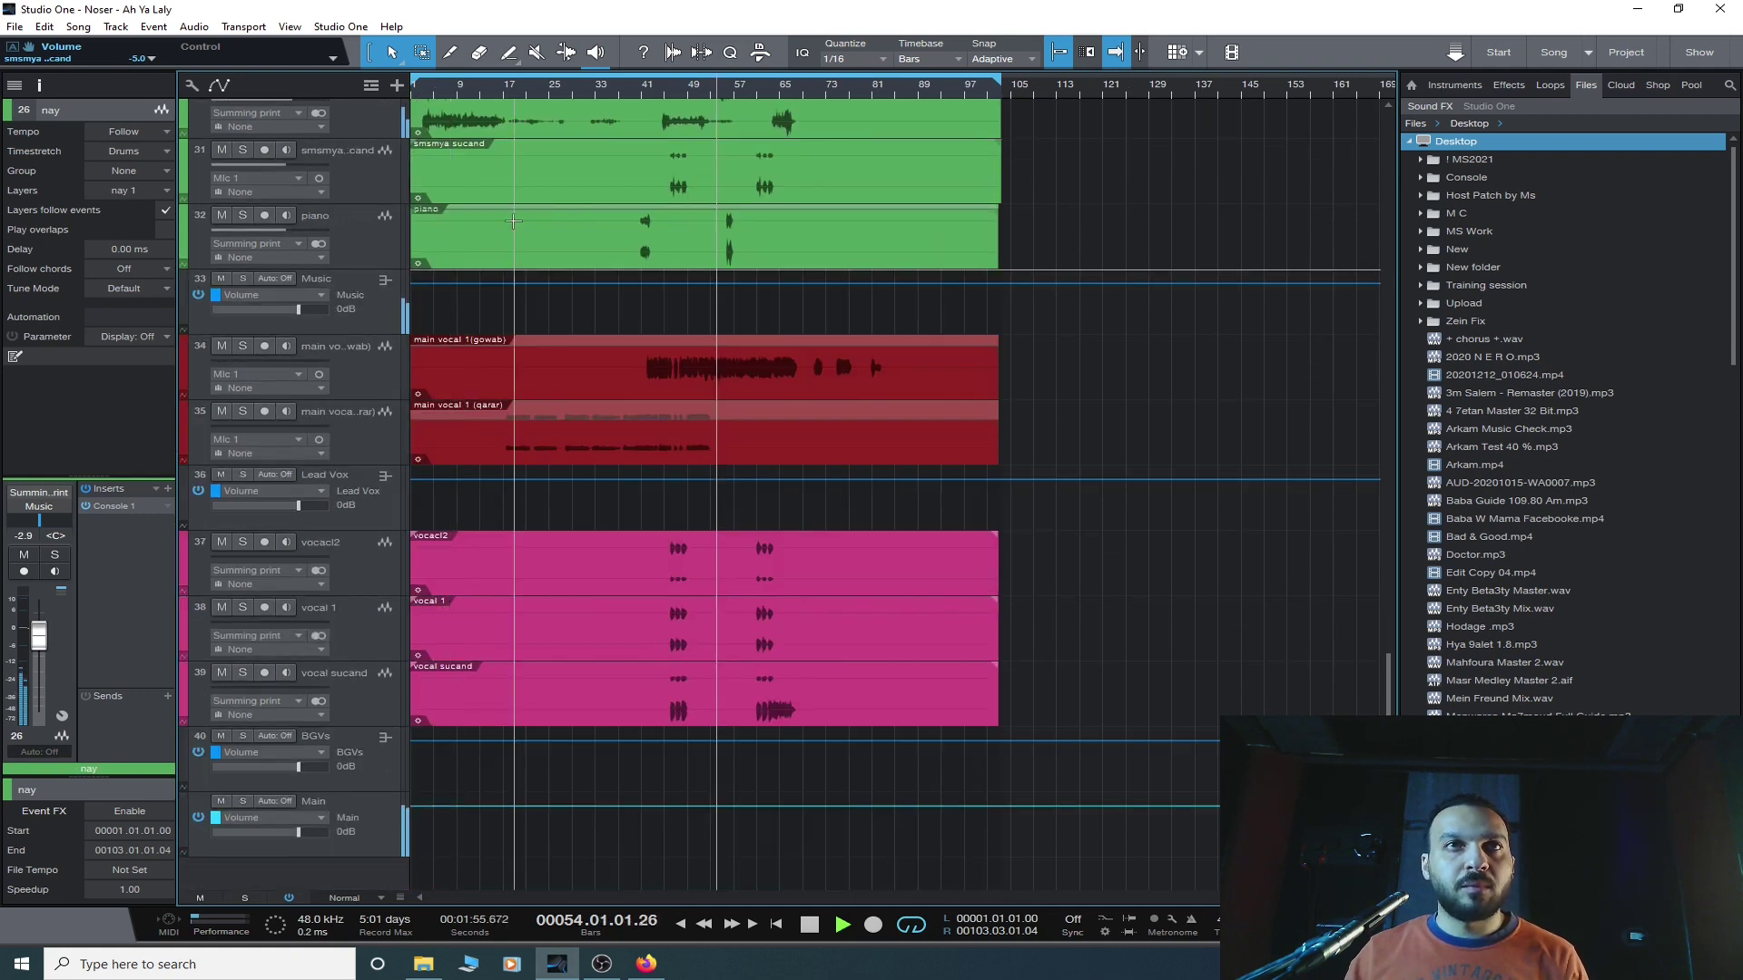
left_click(503, 90)
left_click(367, 456)
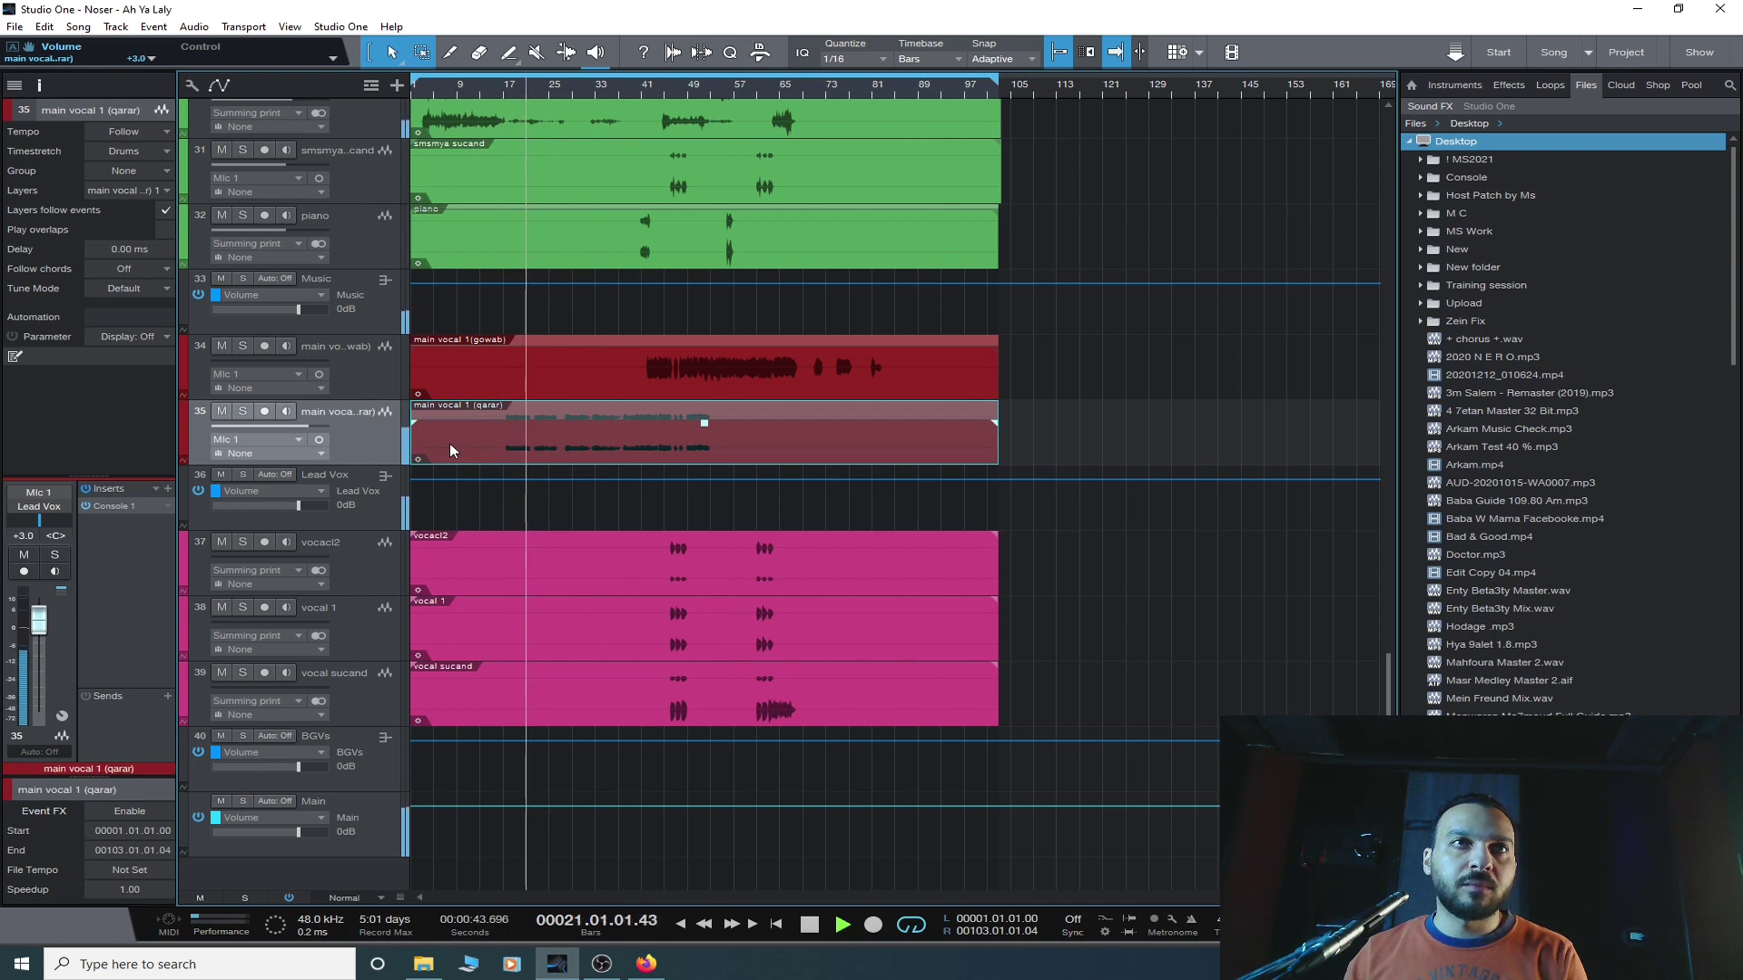
left_click(384, 372)
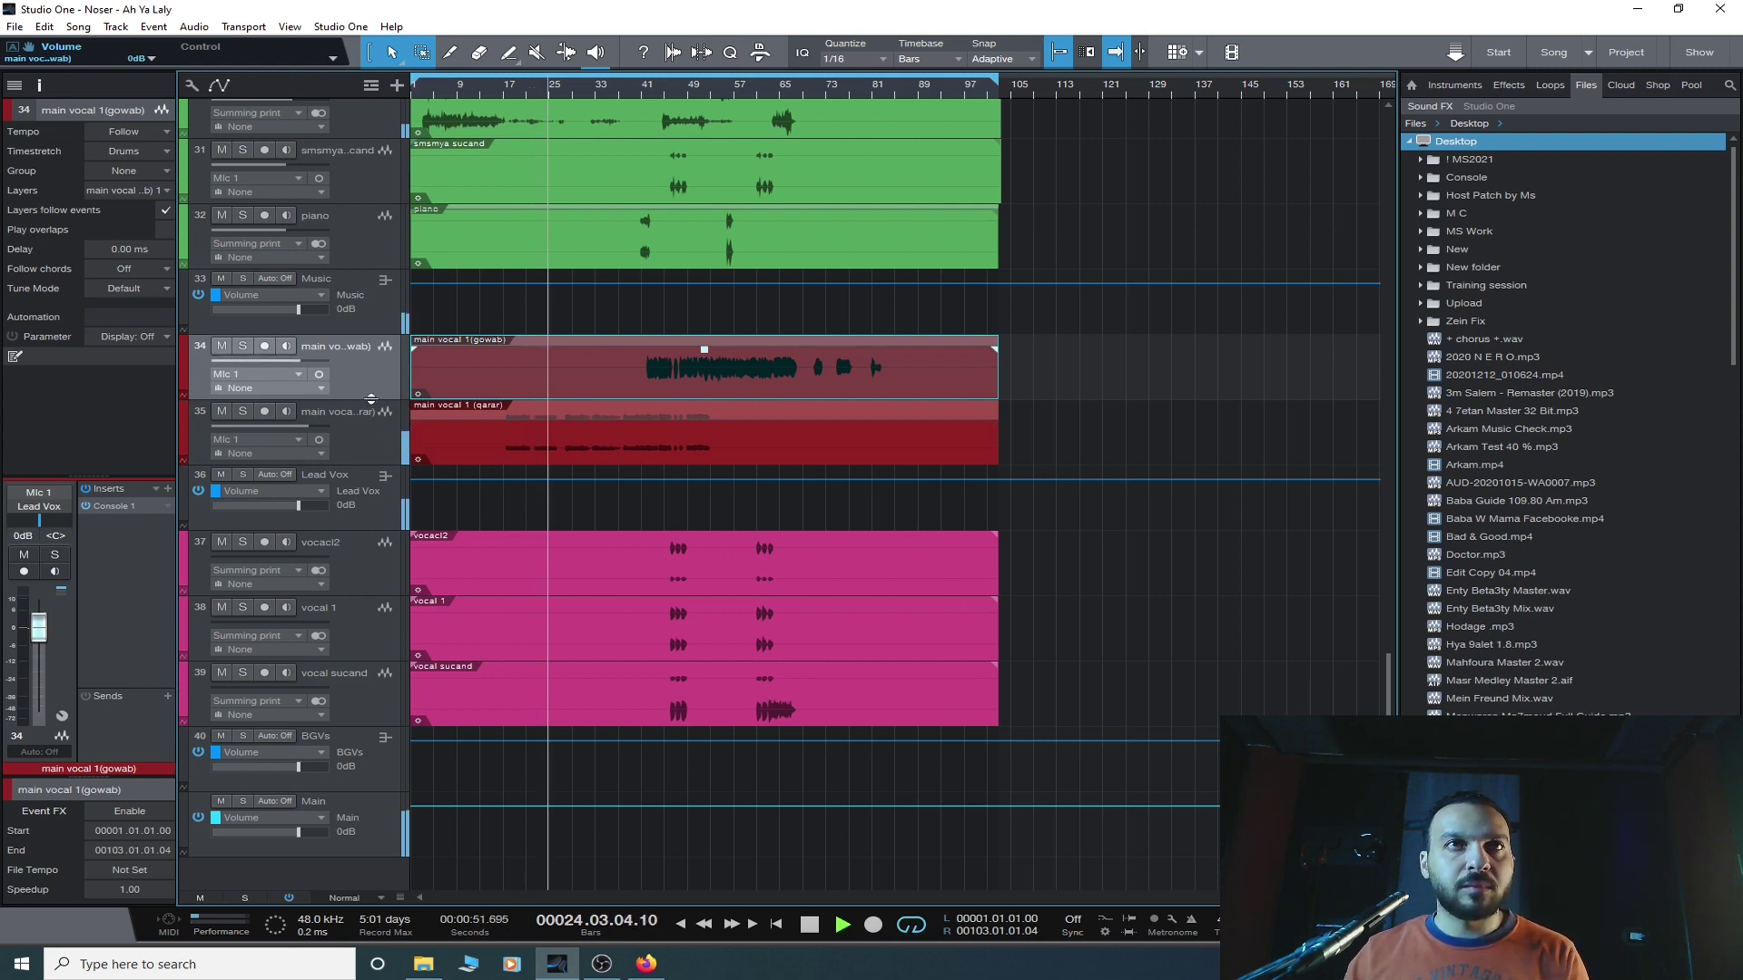
- Raise the main vocal 1 (qarar) volume to +5.0 dB
left_click(357, 429)
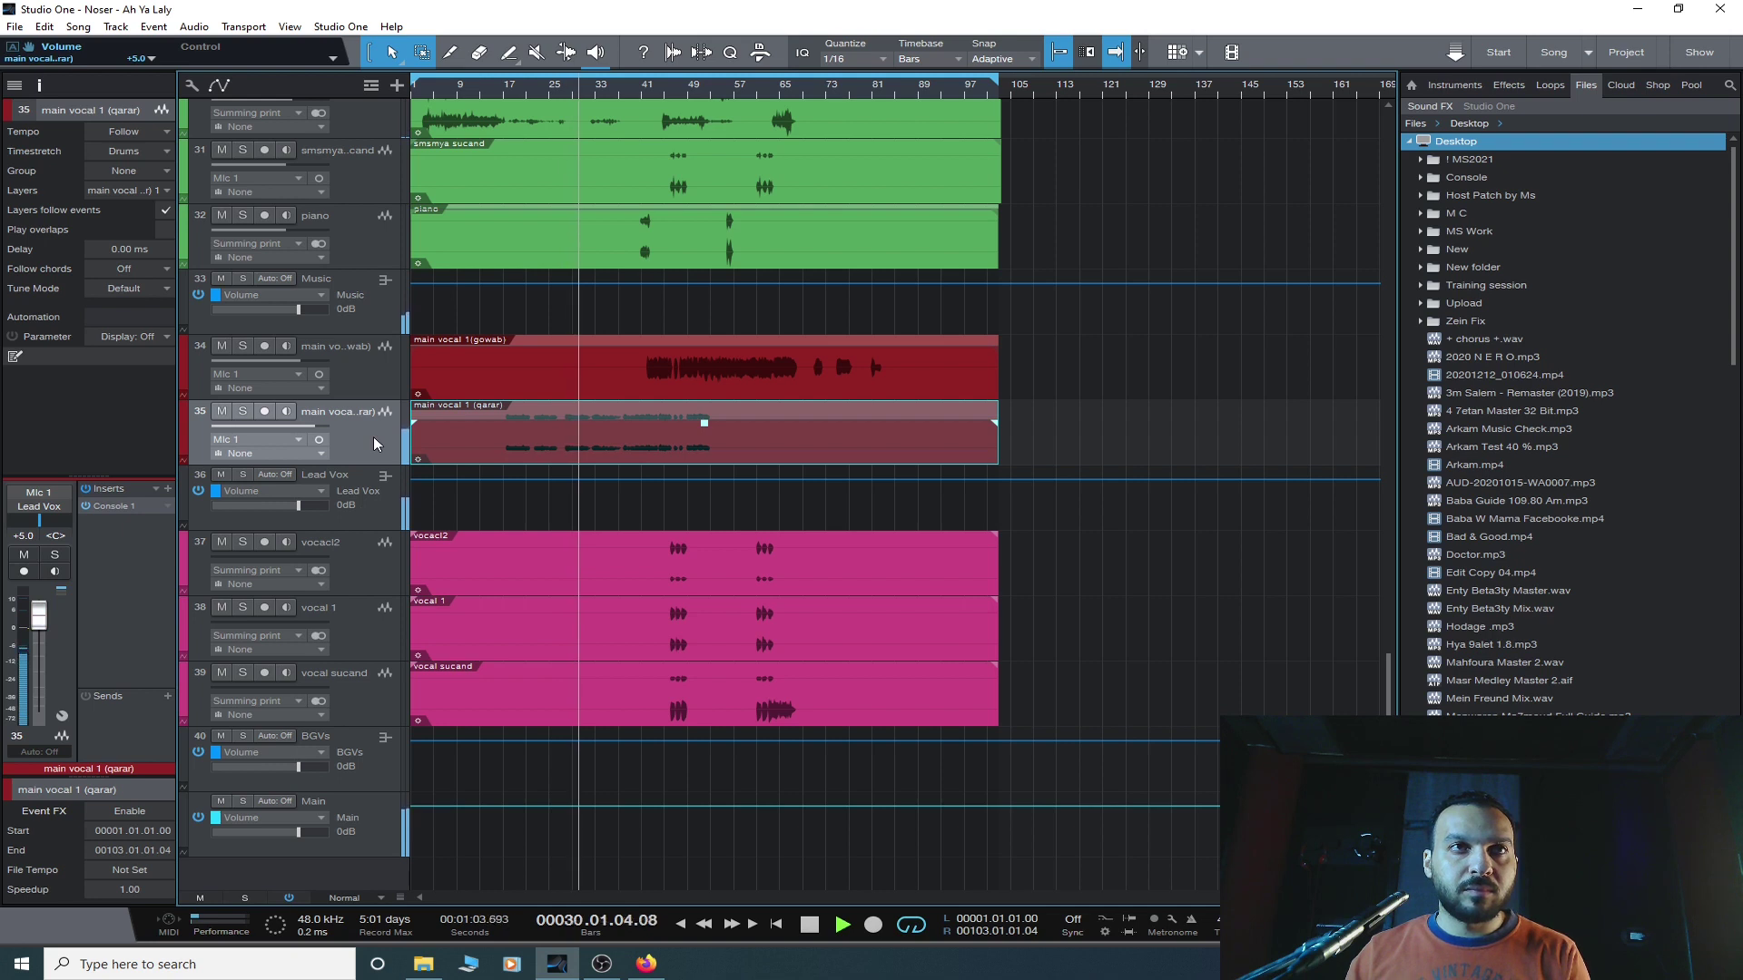
left_click(383, 379)
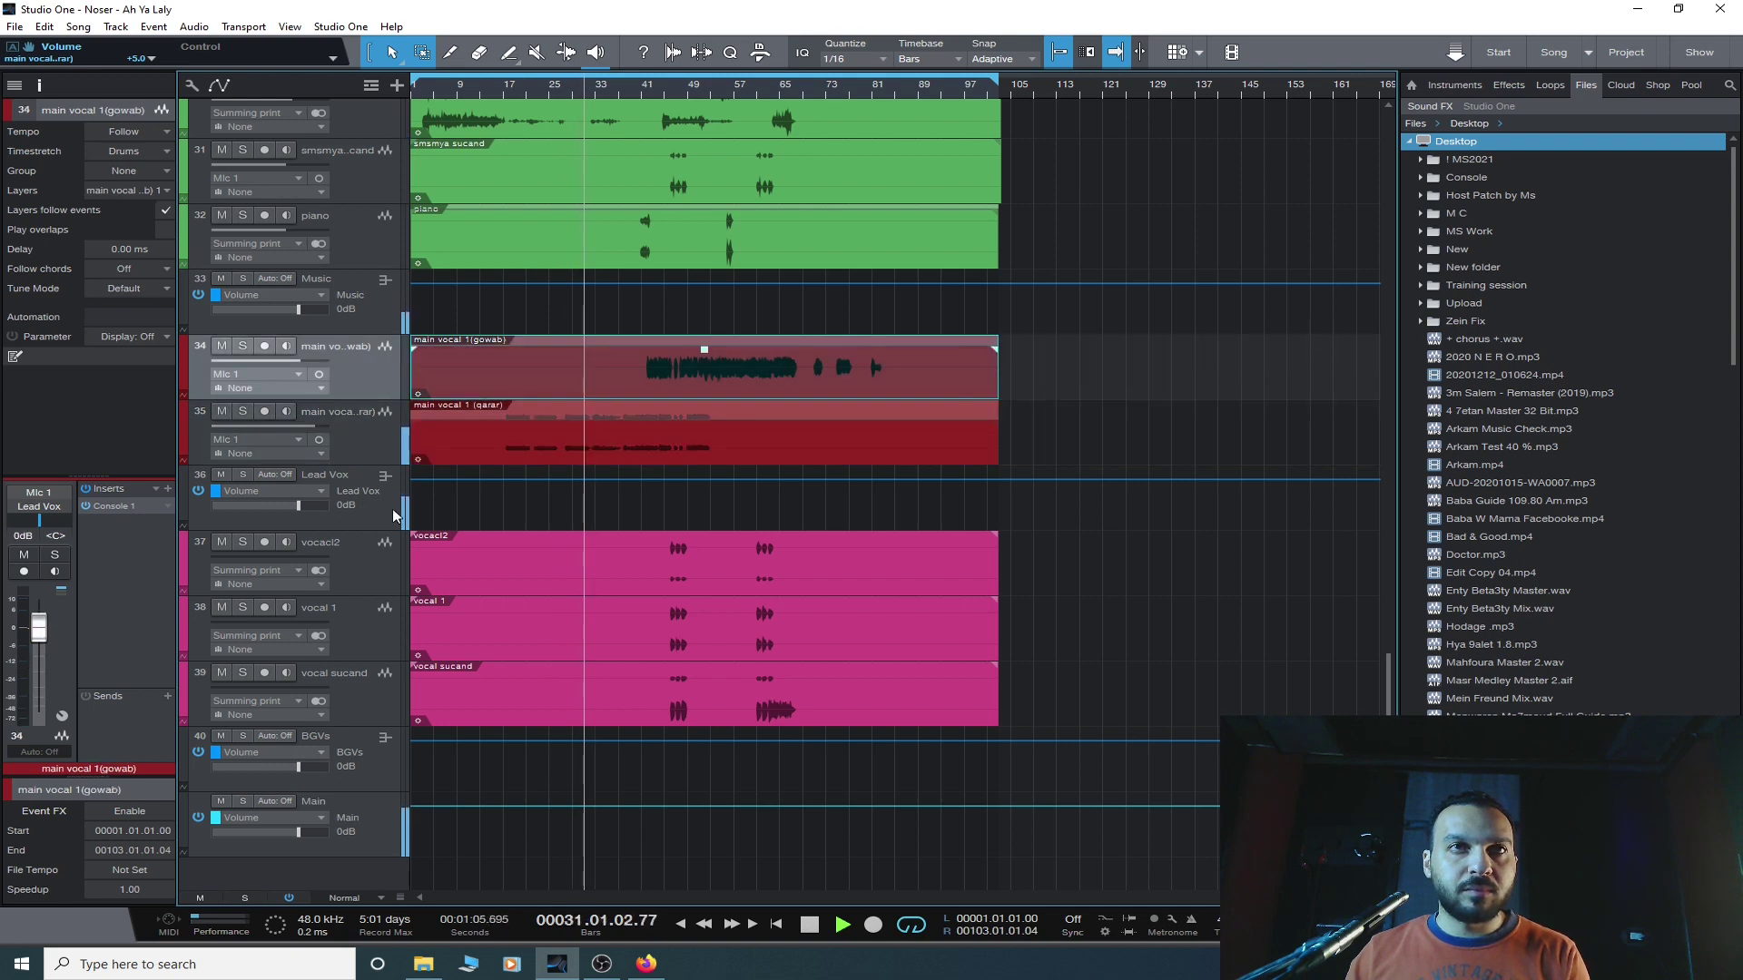
left_click(386, 576)
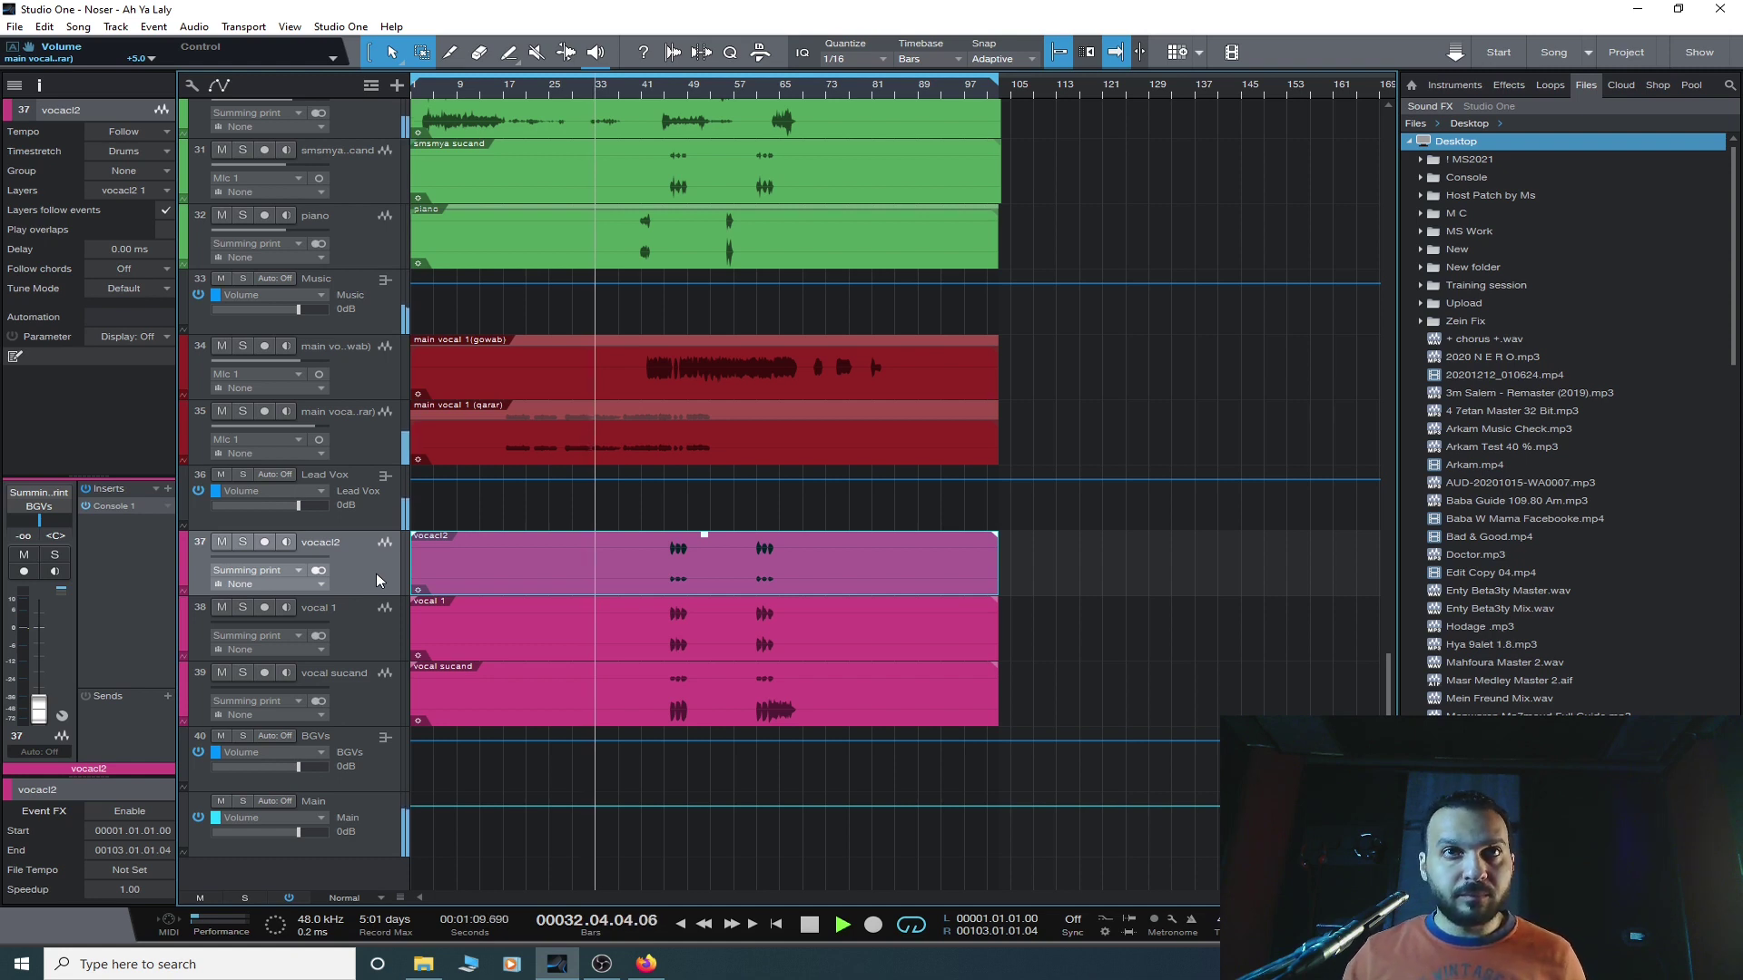
left_click(355, 707)
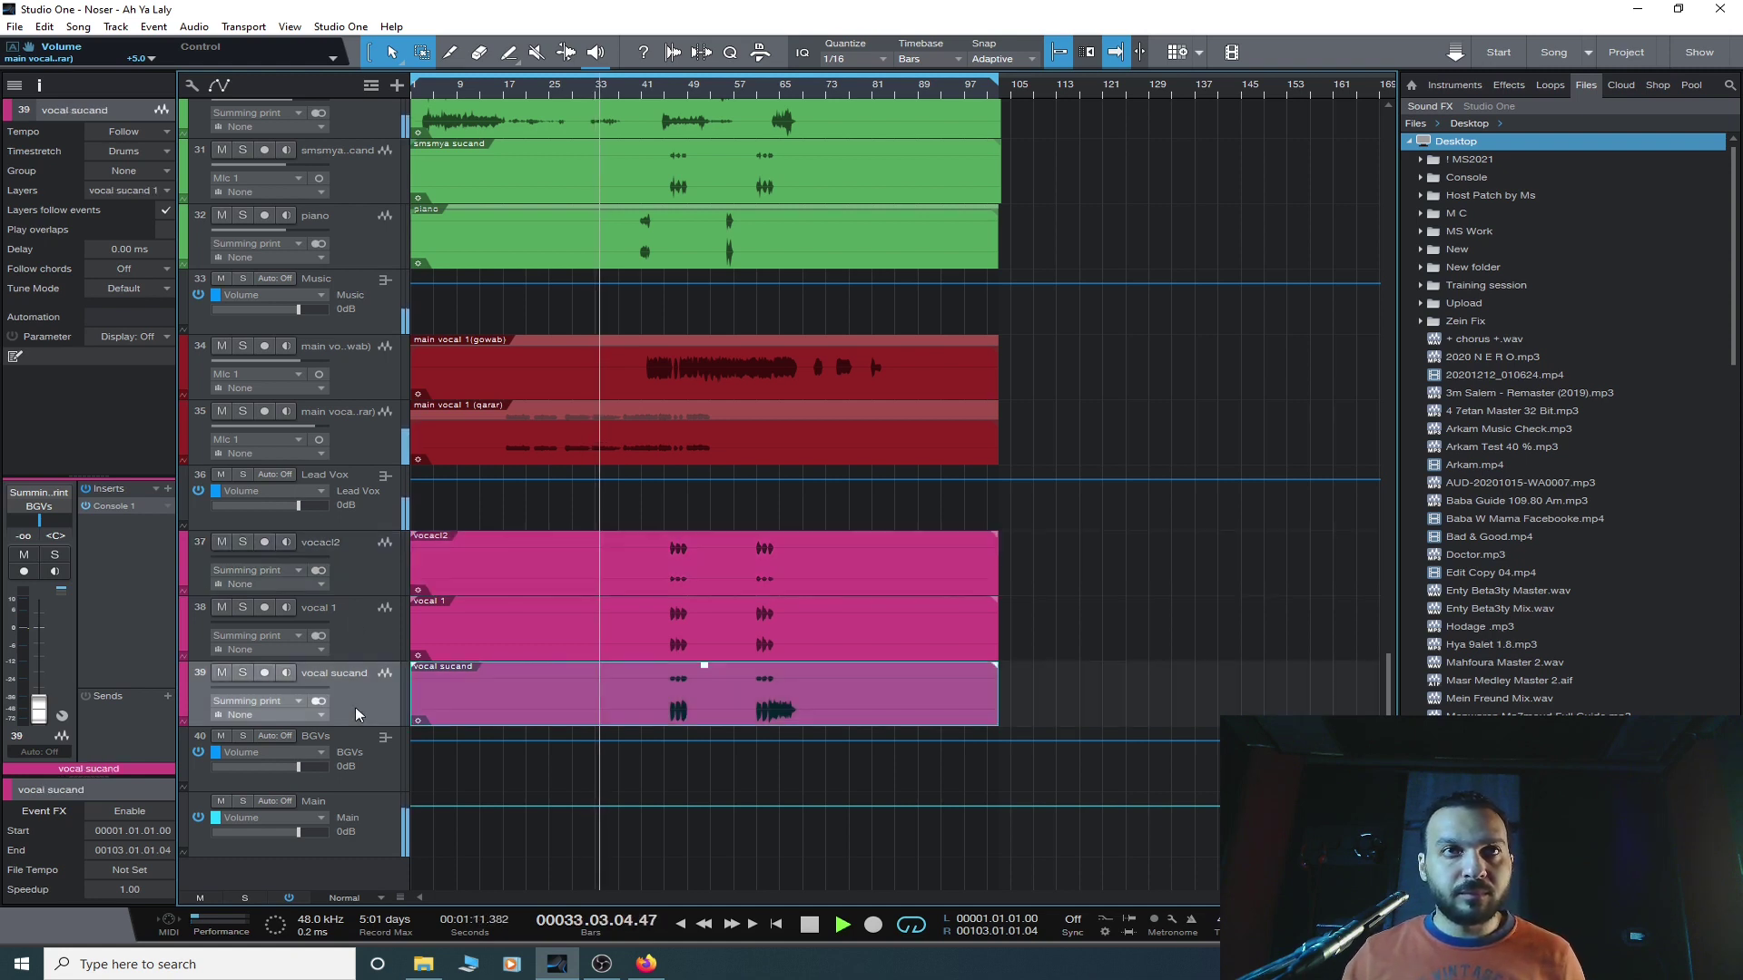
- Set the pad track's volume to -3.0 dB
scroll(523, 510, "up", 6)
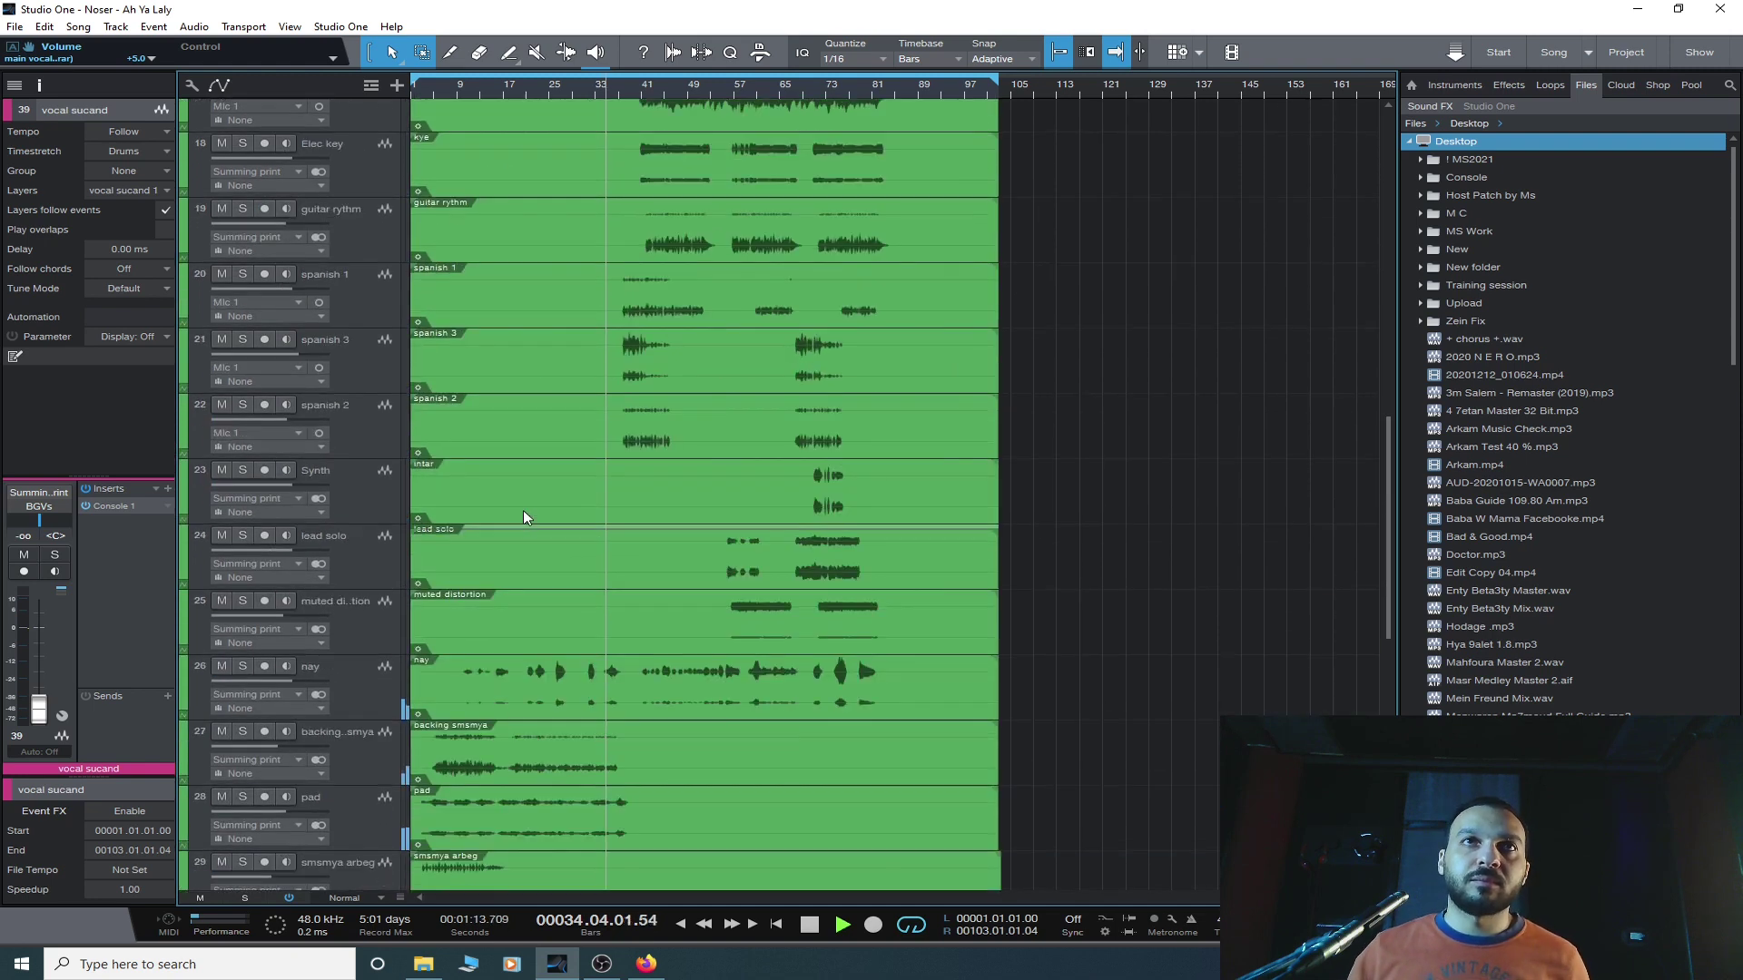
scroll(523, 510, "up", 3)
scroll(522, 510, "down", 10)
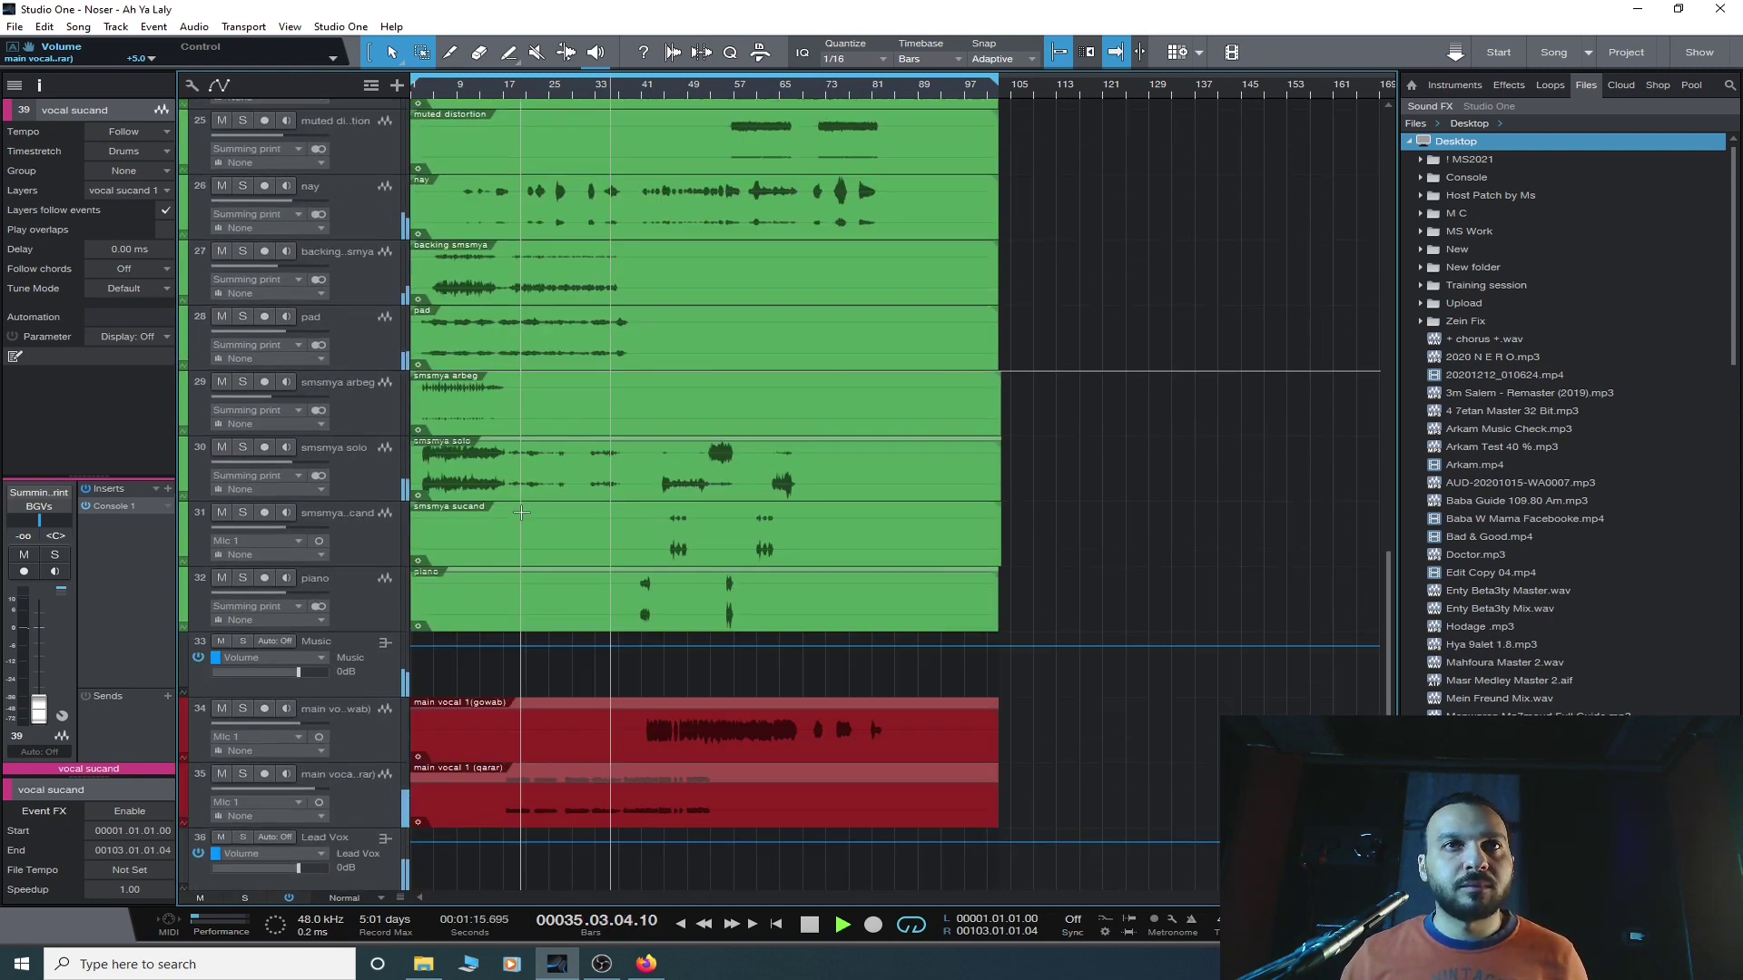
scroll(522, 513, "up", 3)
left_click(376, 527)
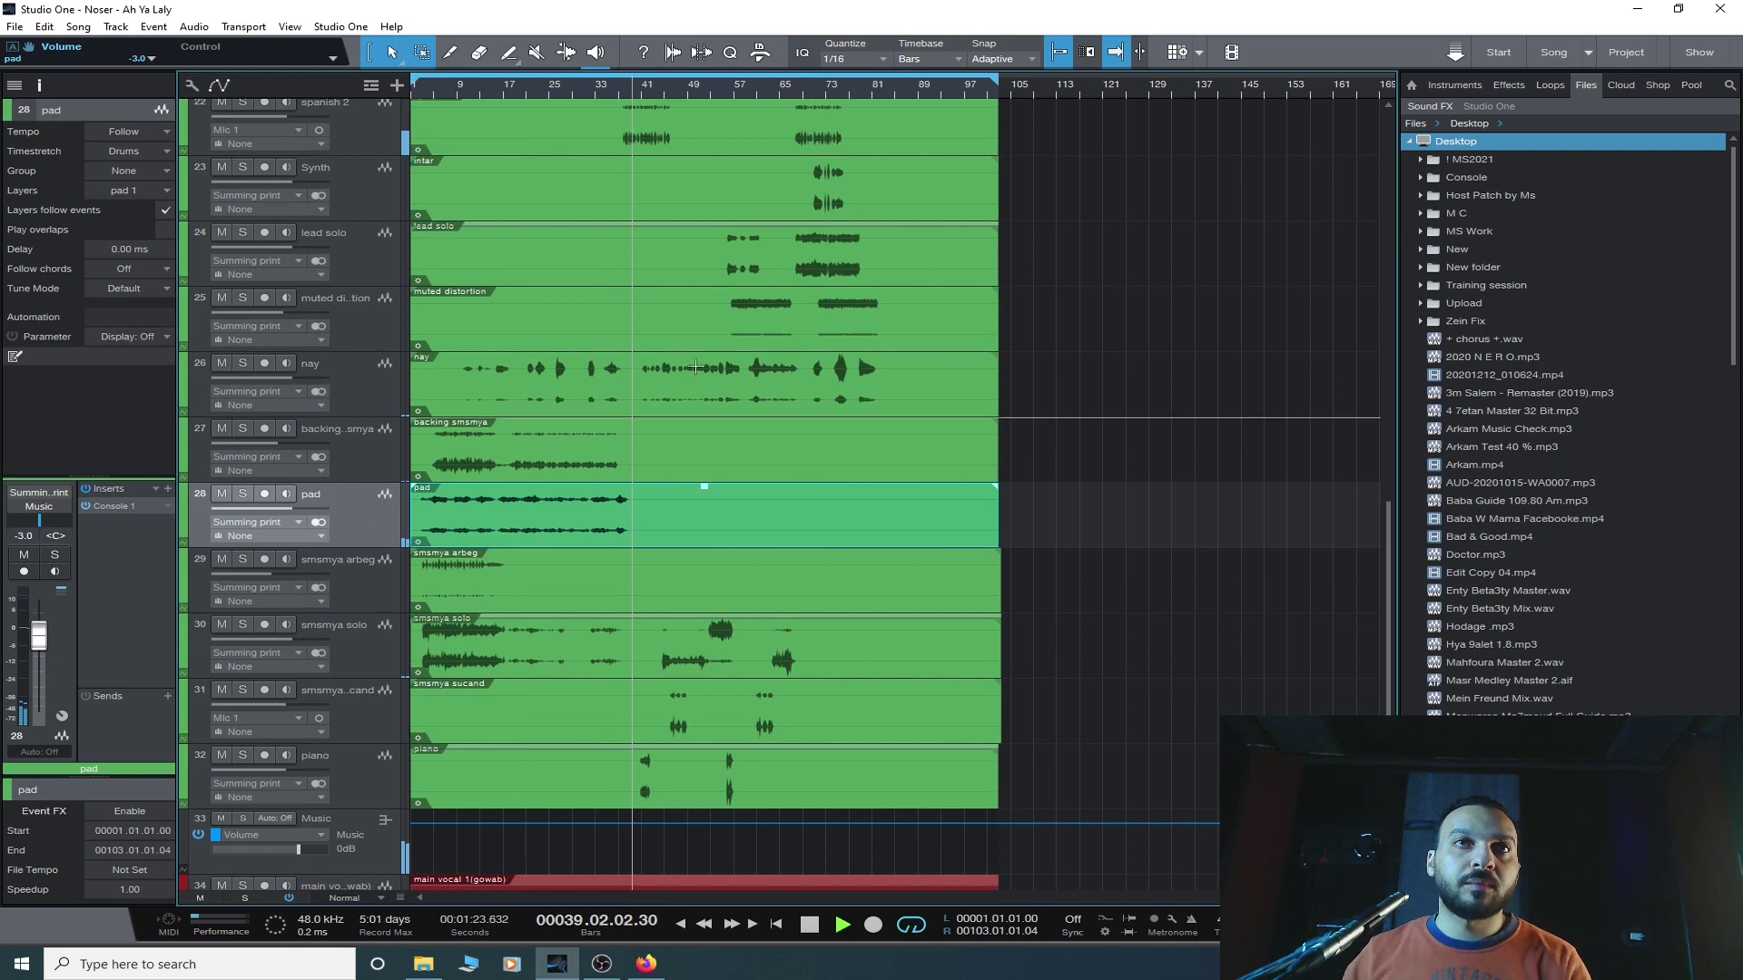
- Compare the levels of main vocal 1 (qarar) and main vocal 1(gowab) during playback
scroll(573, 447, "down", 5)
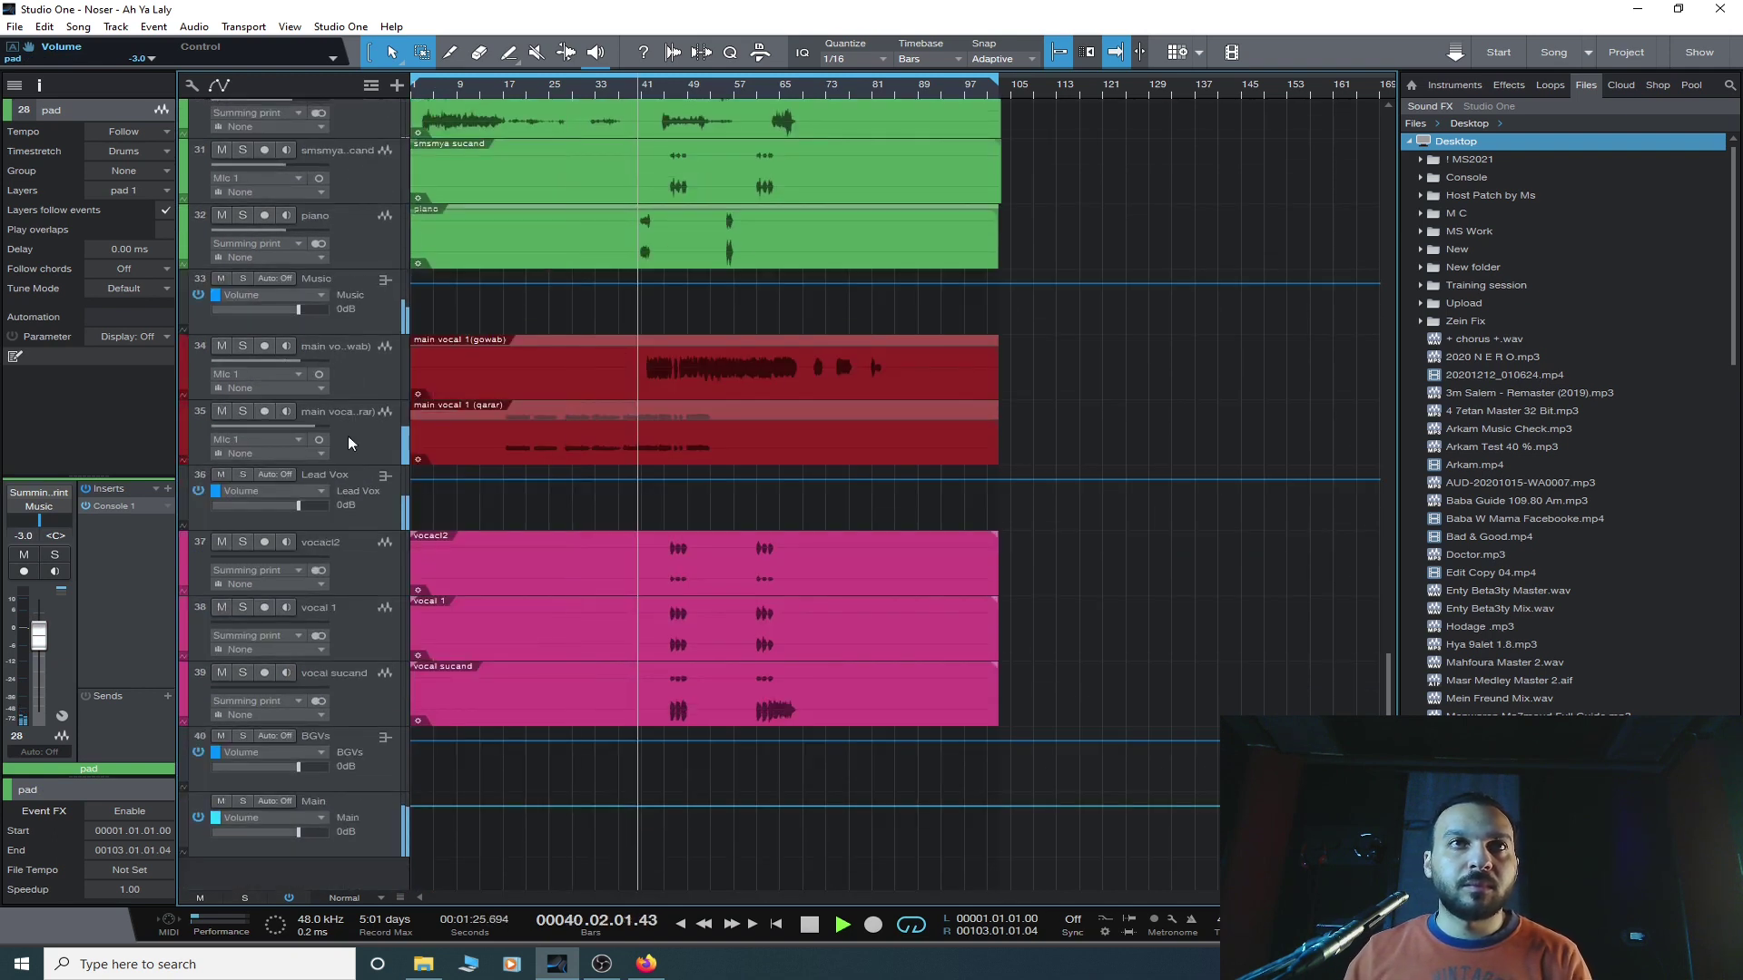
left_click(348, 436)
left_click(372, 383)
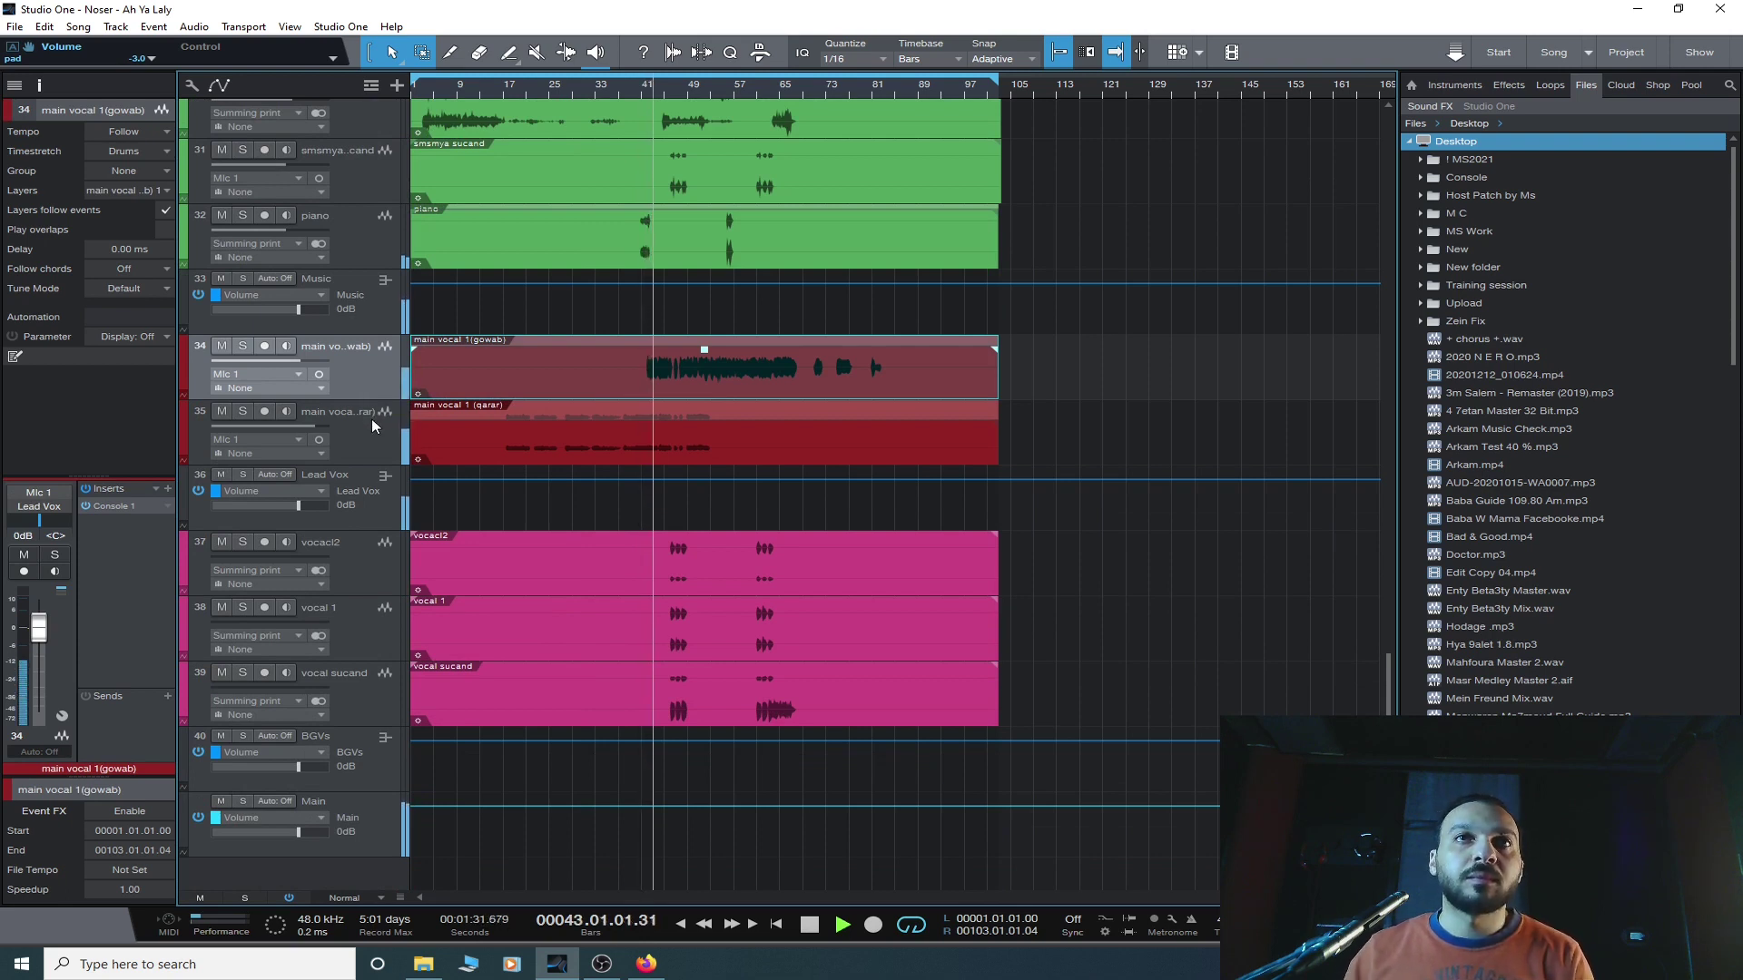
scroll(361, 443, "up", 1)
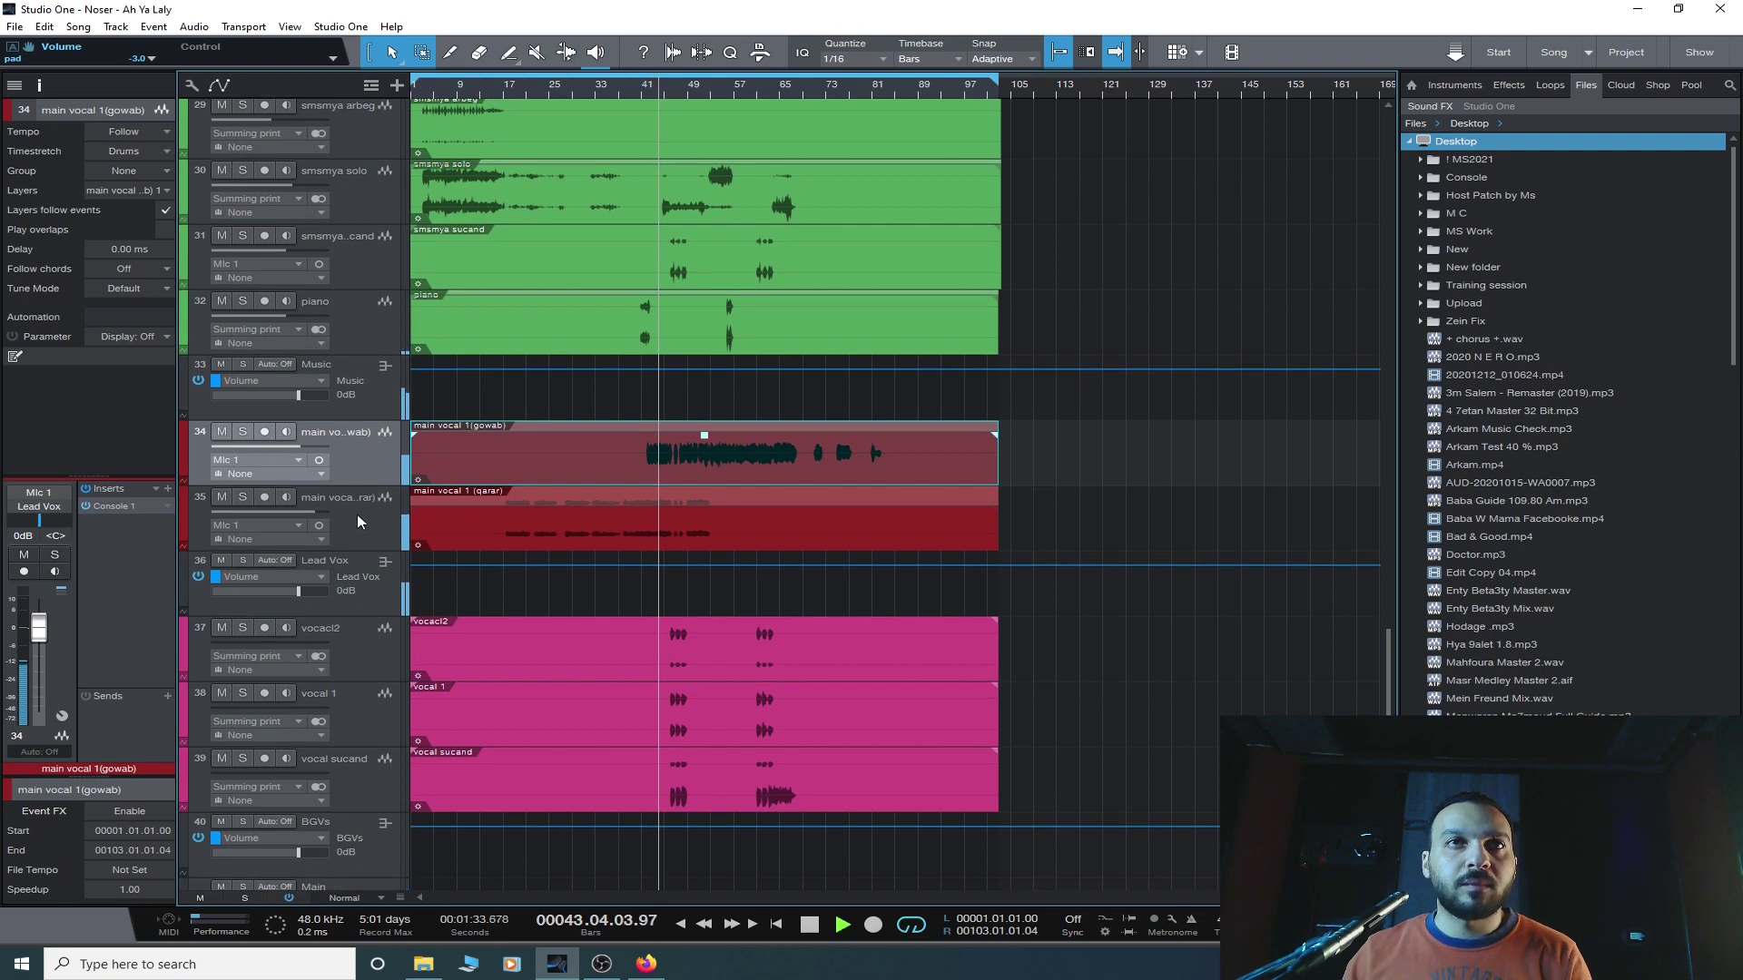
left_click(357, 518)
left_click(377, 472)
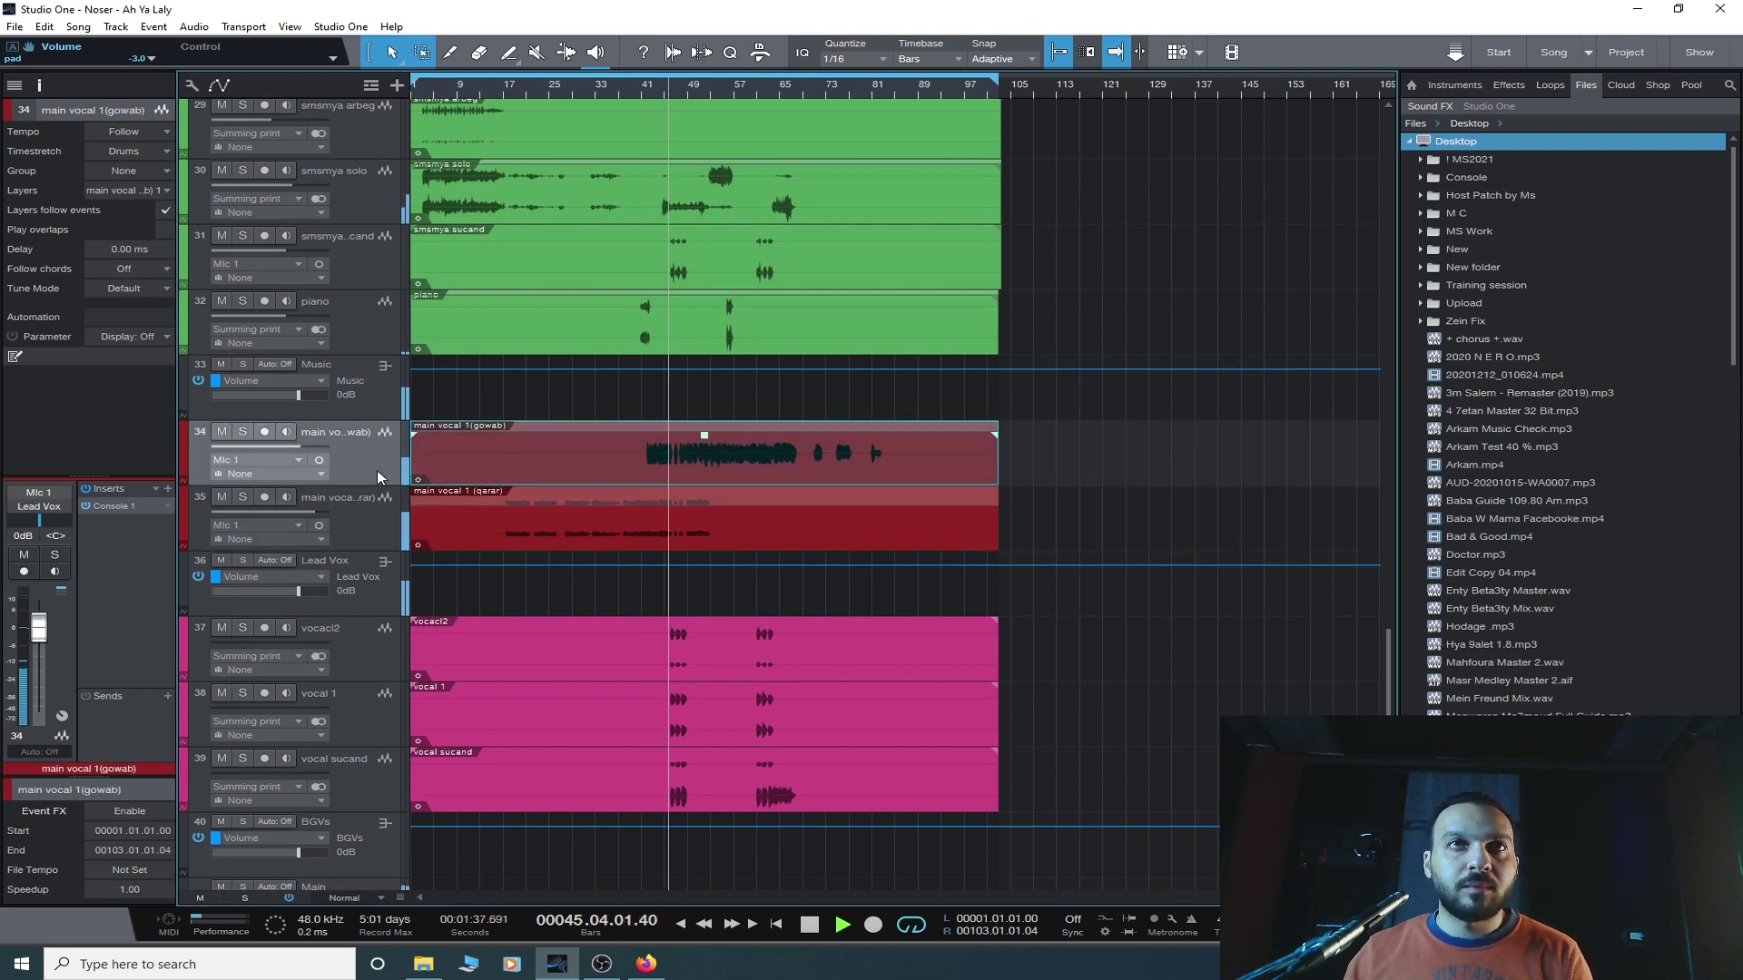
scroll(377, 470, "up", 3)
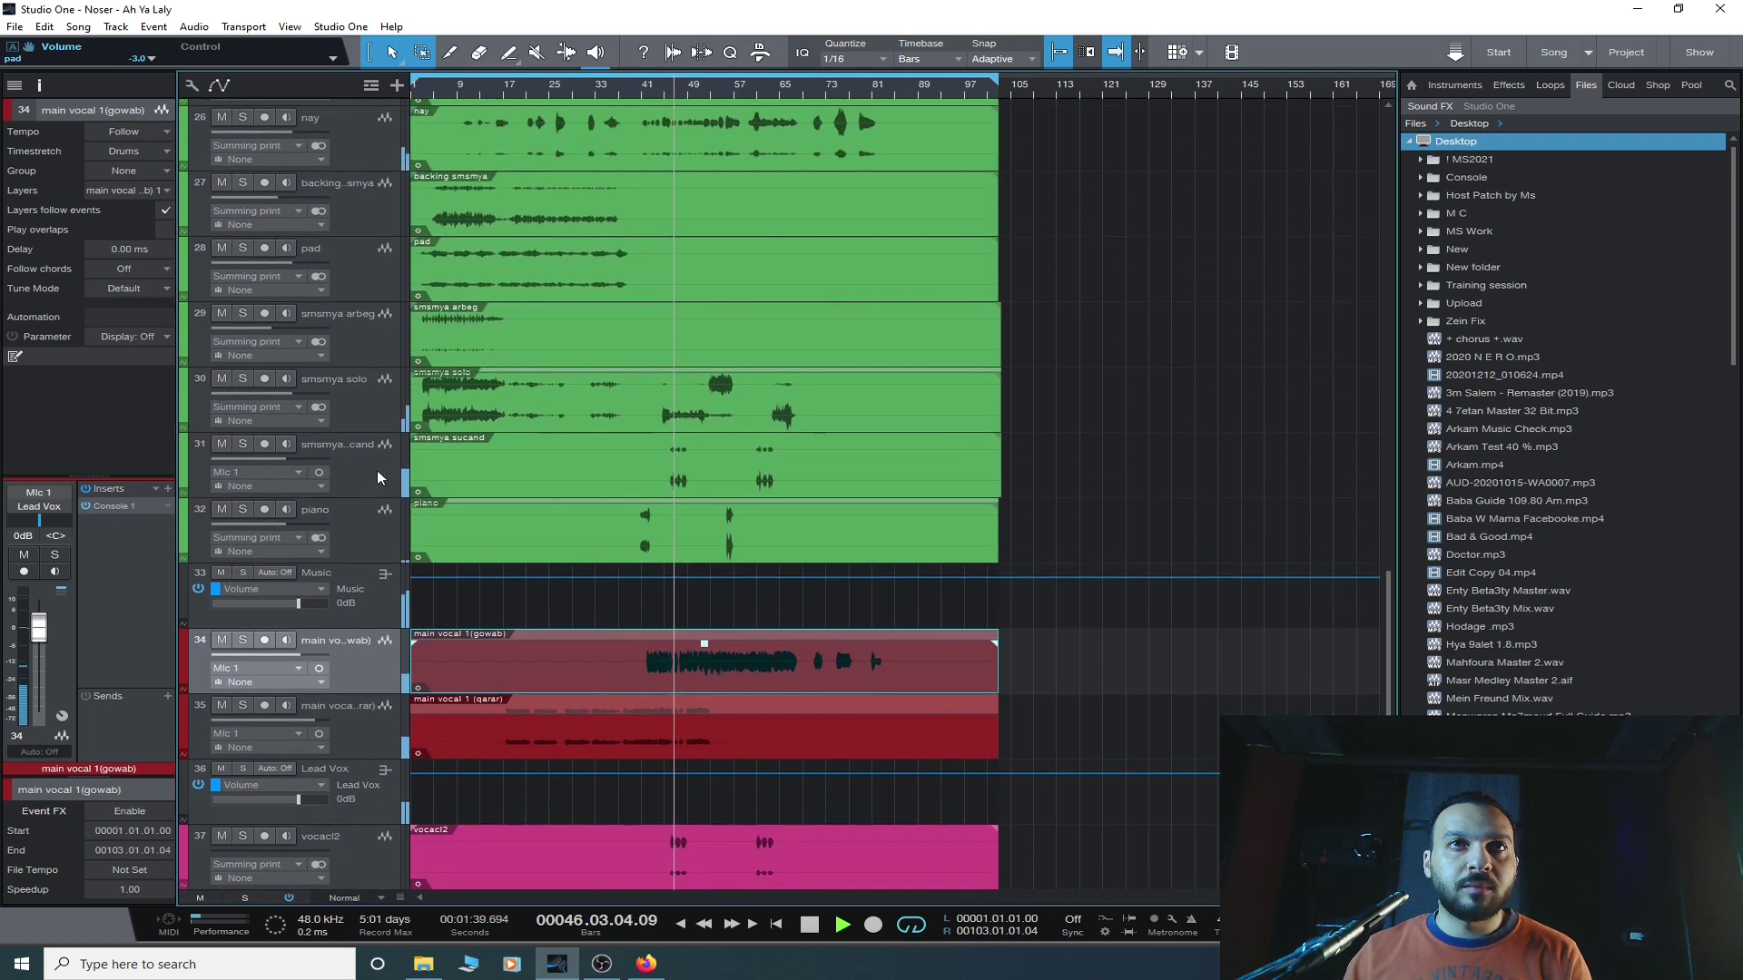
- Bring the vocacl2 backing vocal up to 0 dB, replay its passage from about bar 46 and pan it left
scroll(378, 470, "down", 3)
left_click(358, 665)
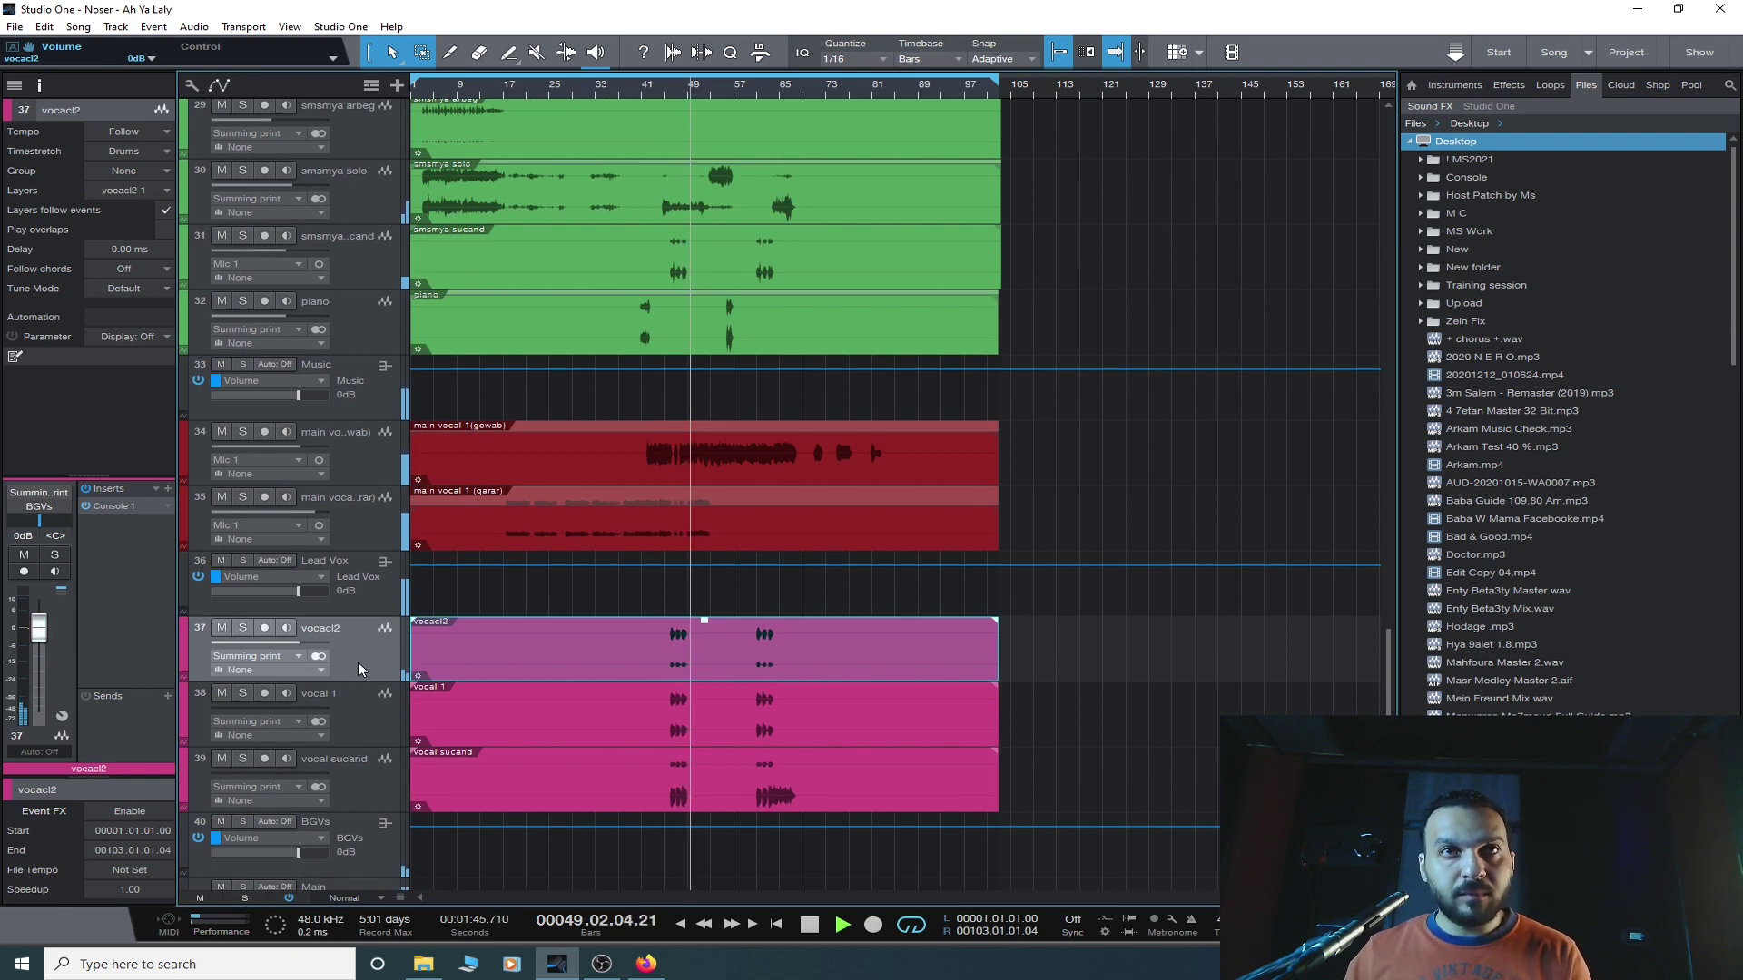
left_click(672, 93)
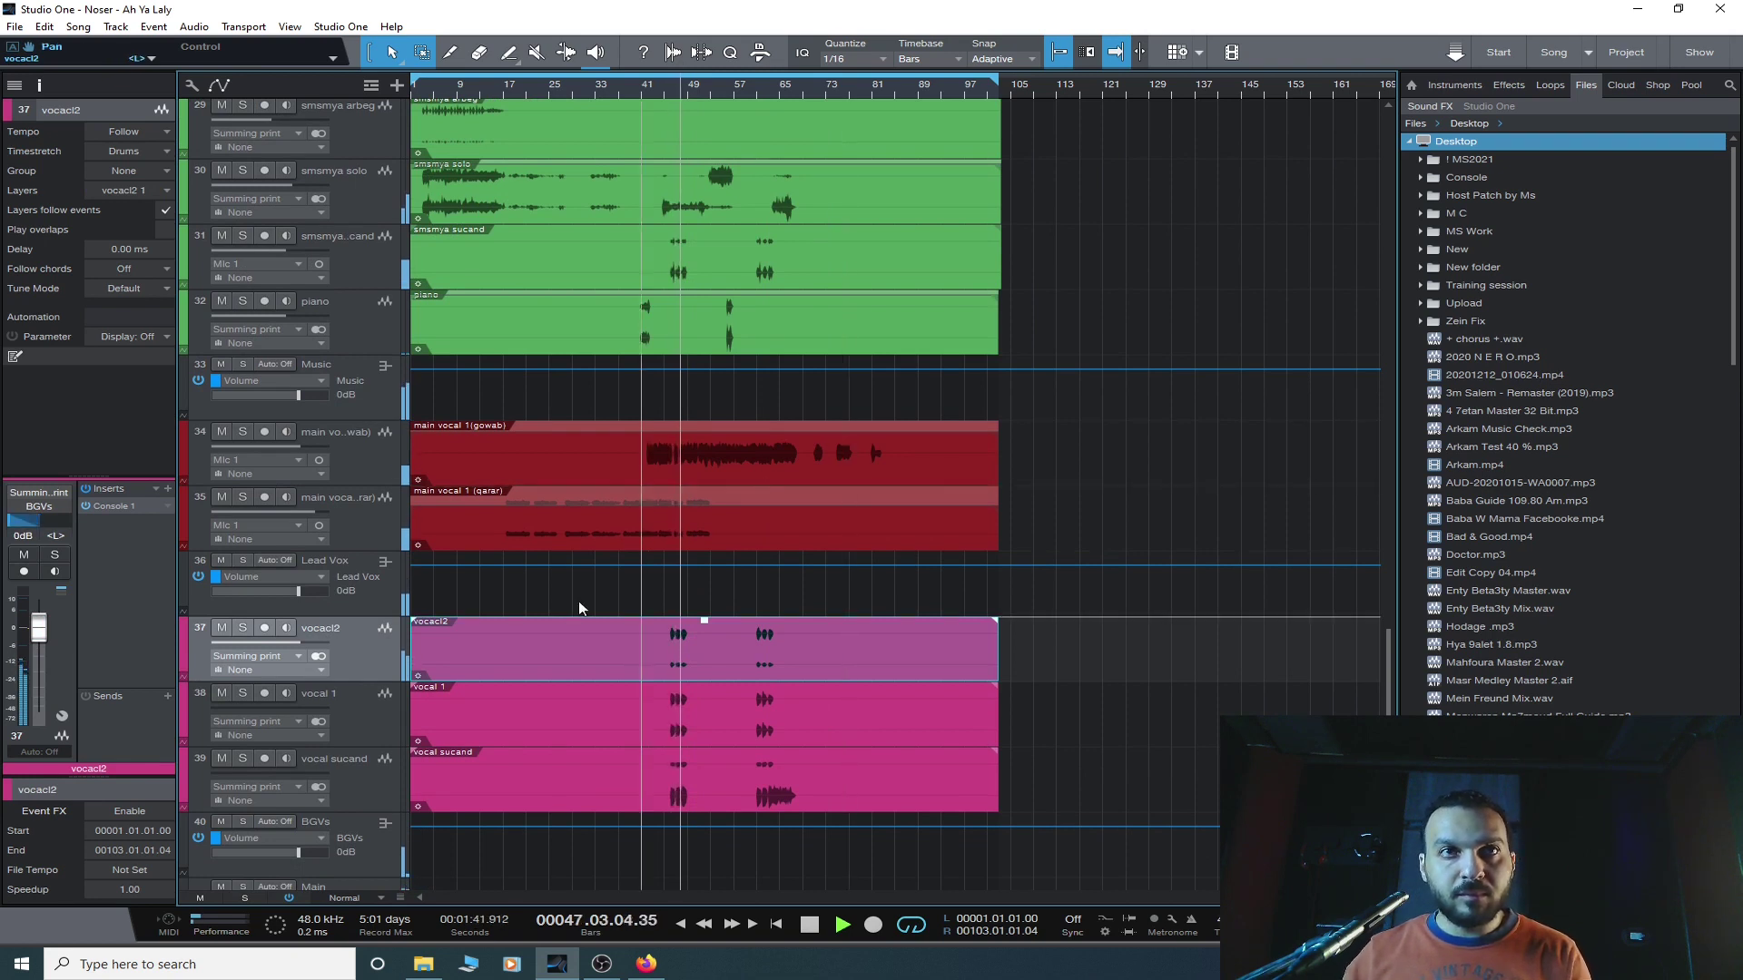
- Set vocal 1 to -1.7 dB panned right and lower vocacl2 to -6.3 dB
left_click(385, 720)
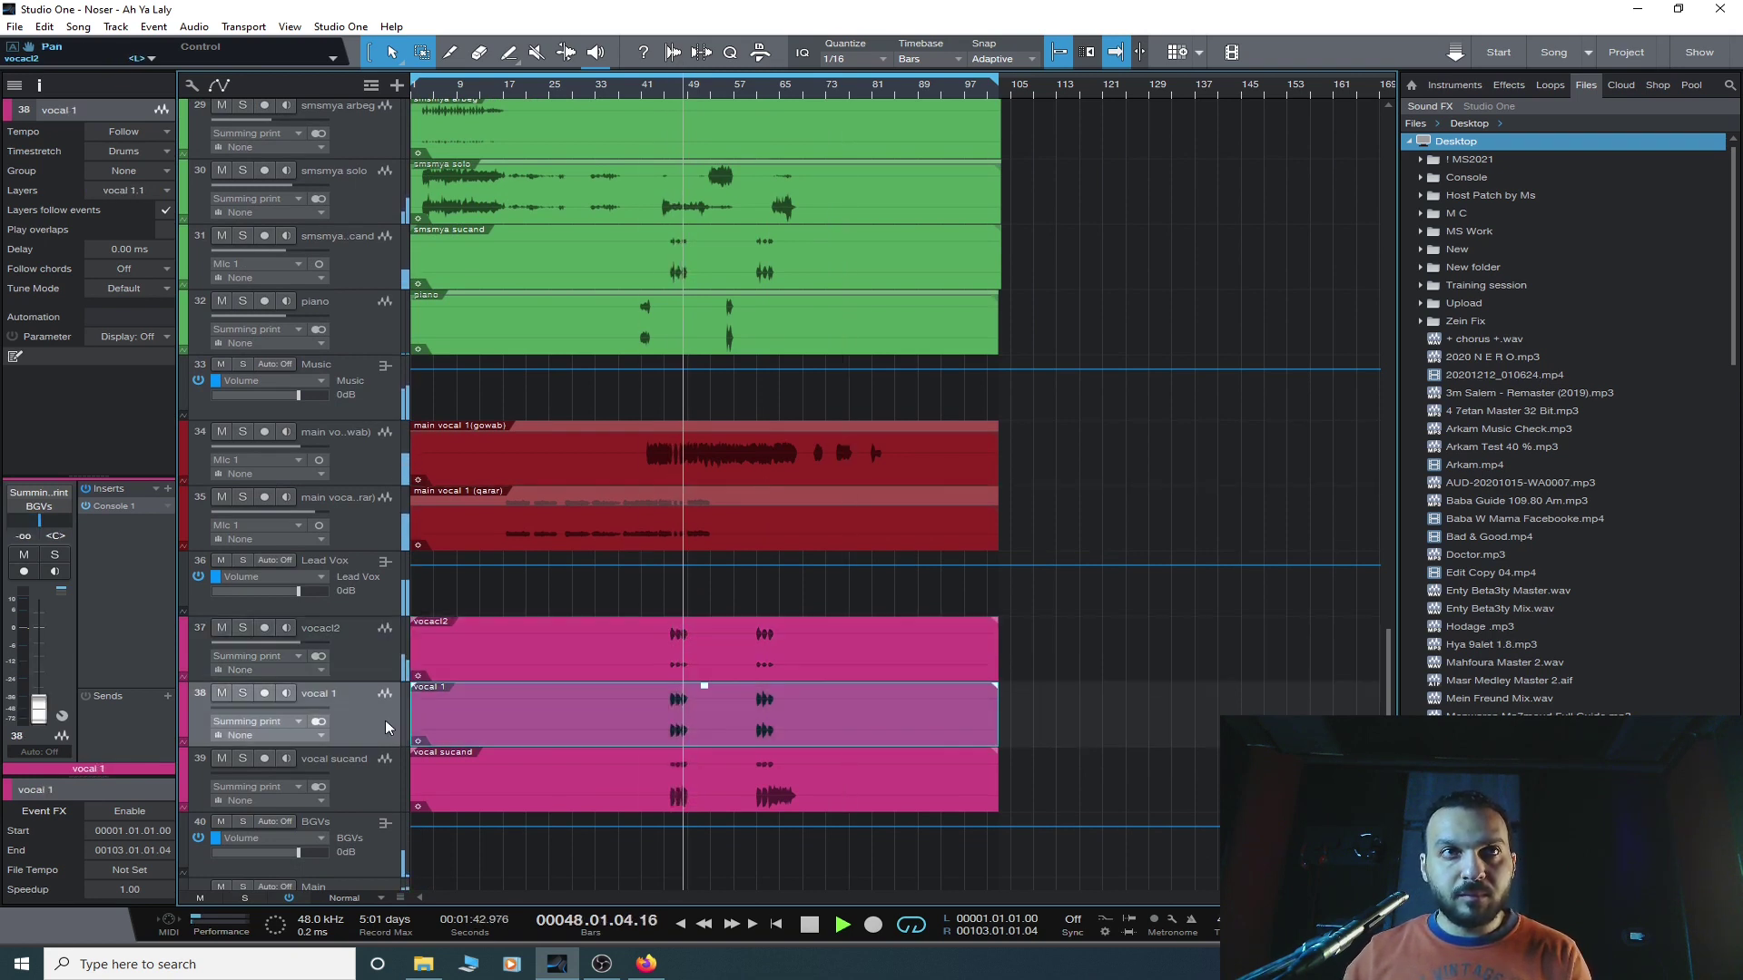
left_click(384, 646)
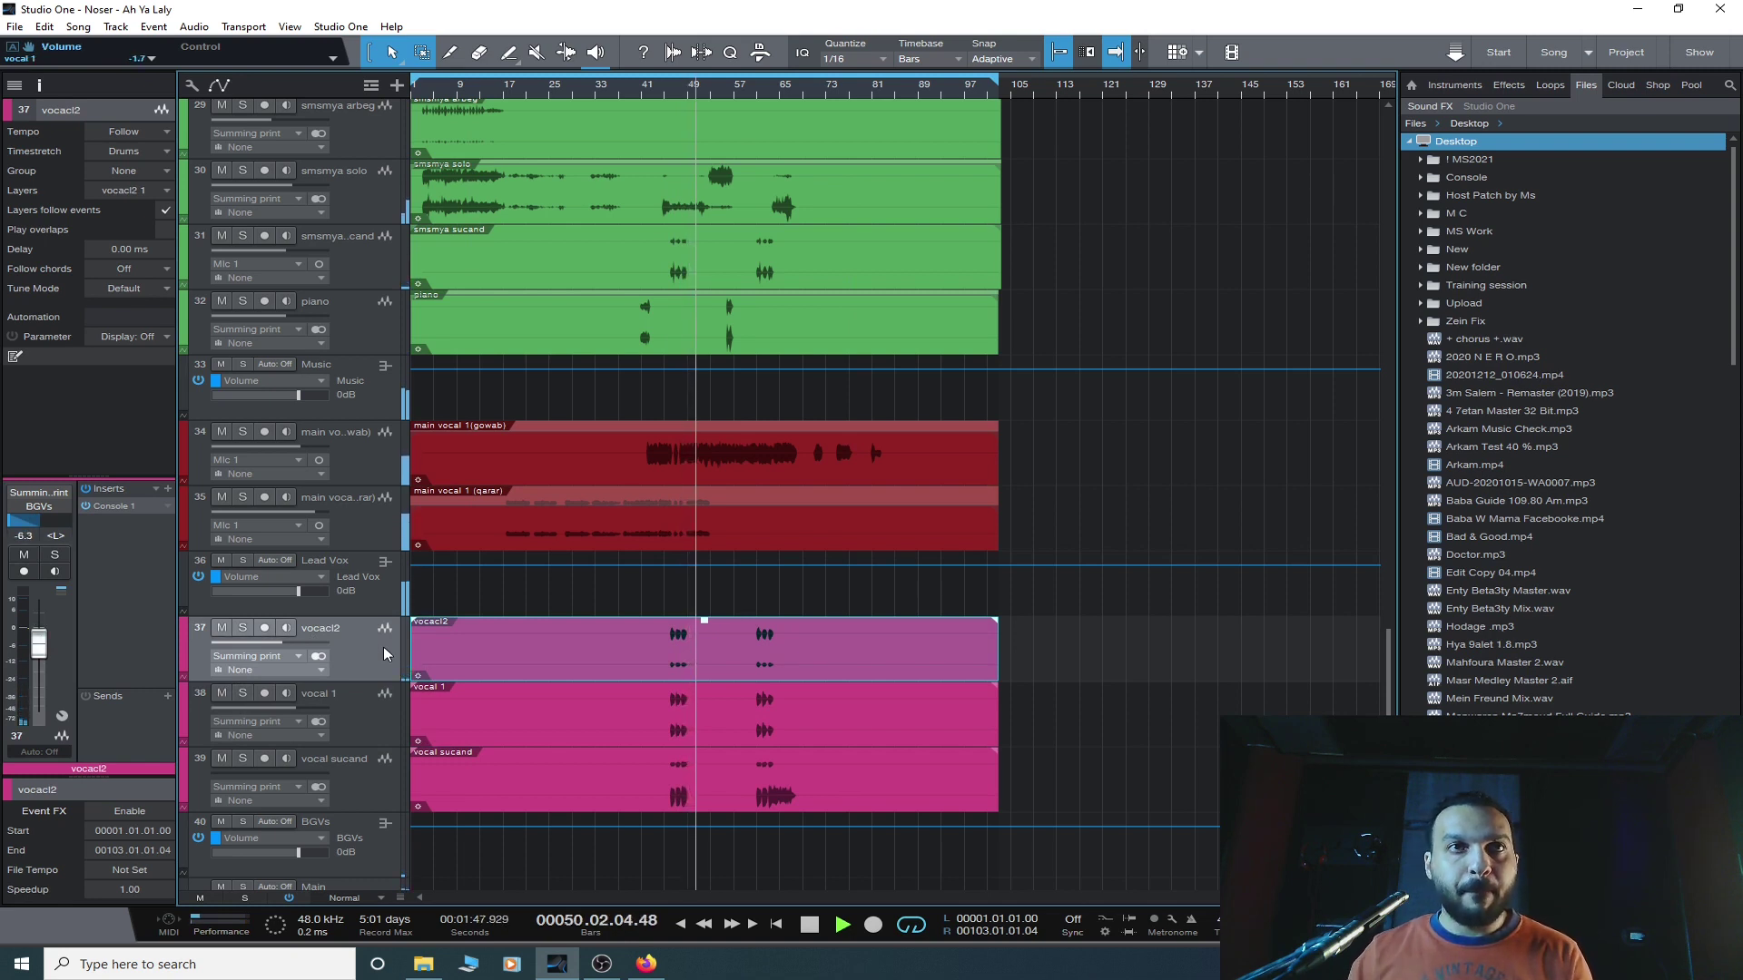
left_click(376, 715)
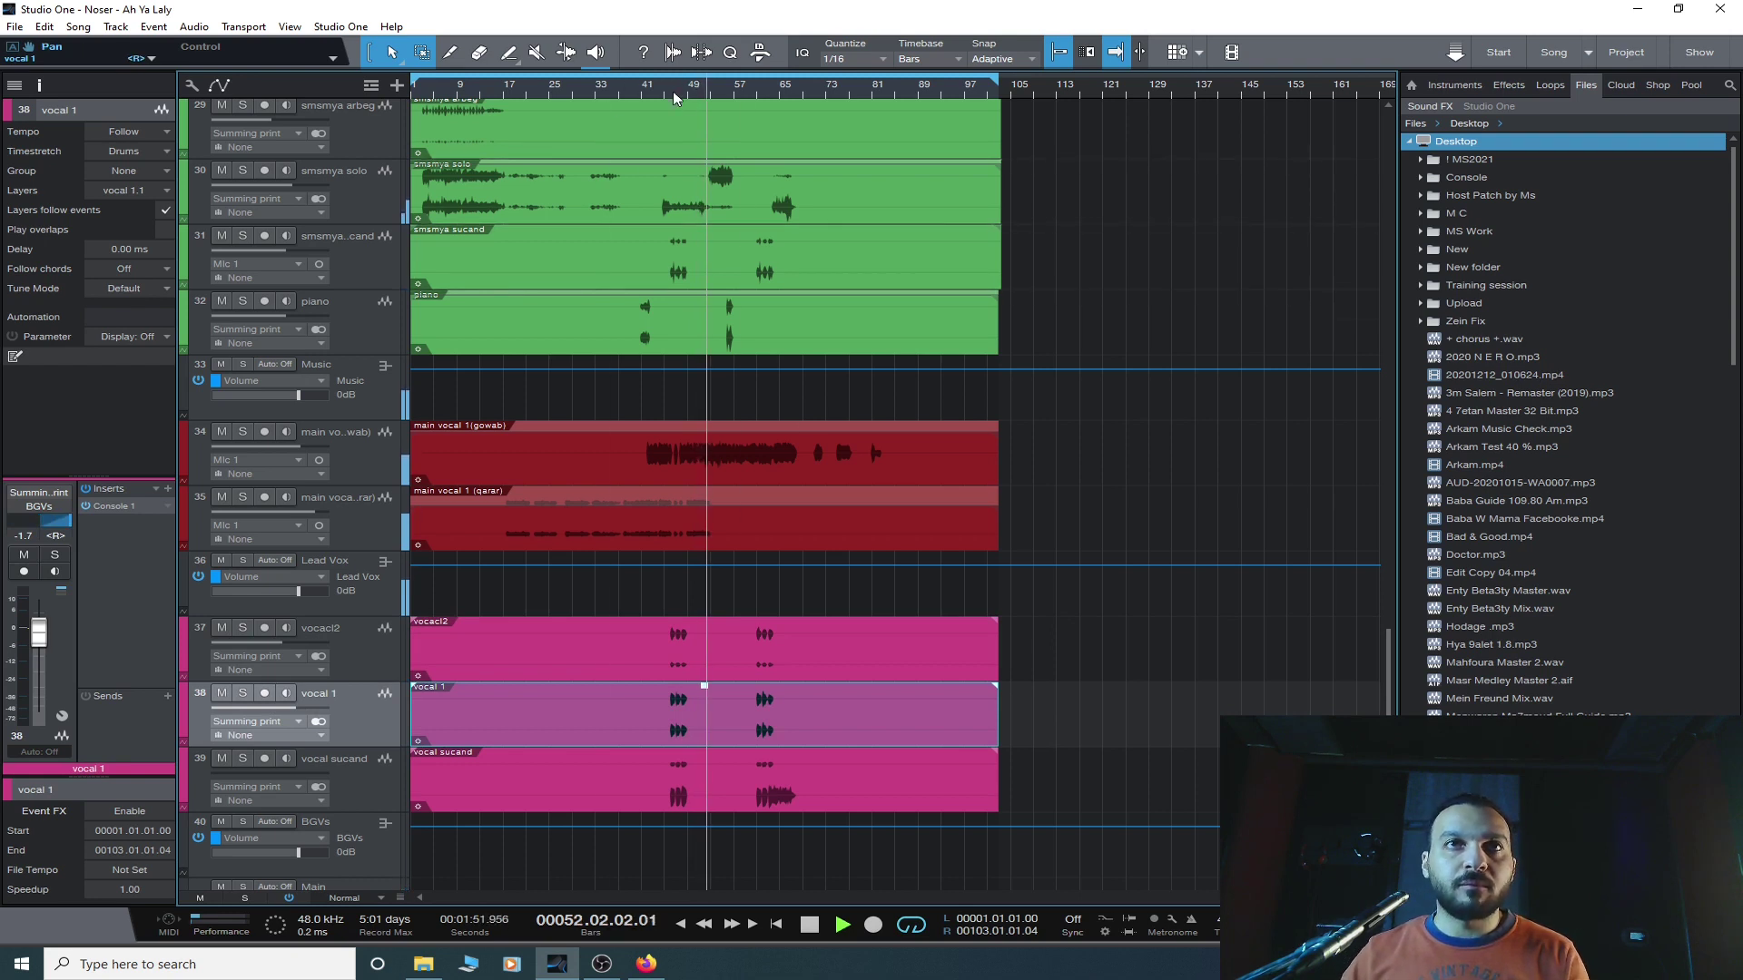
- Solo the vocacl2 backing vocal, loop its passage at about bars 45 to 49 and set its volume to -0.1 dB
scroll(672, 92, "up", 5)
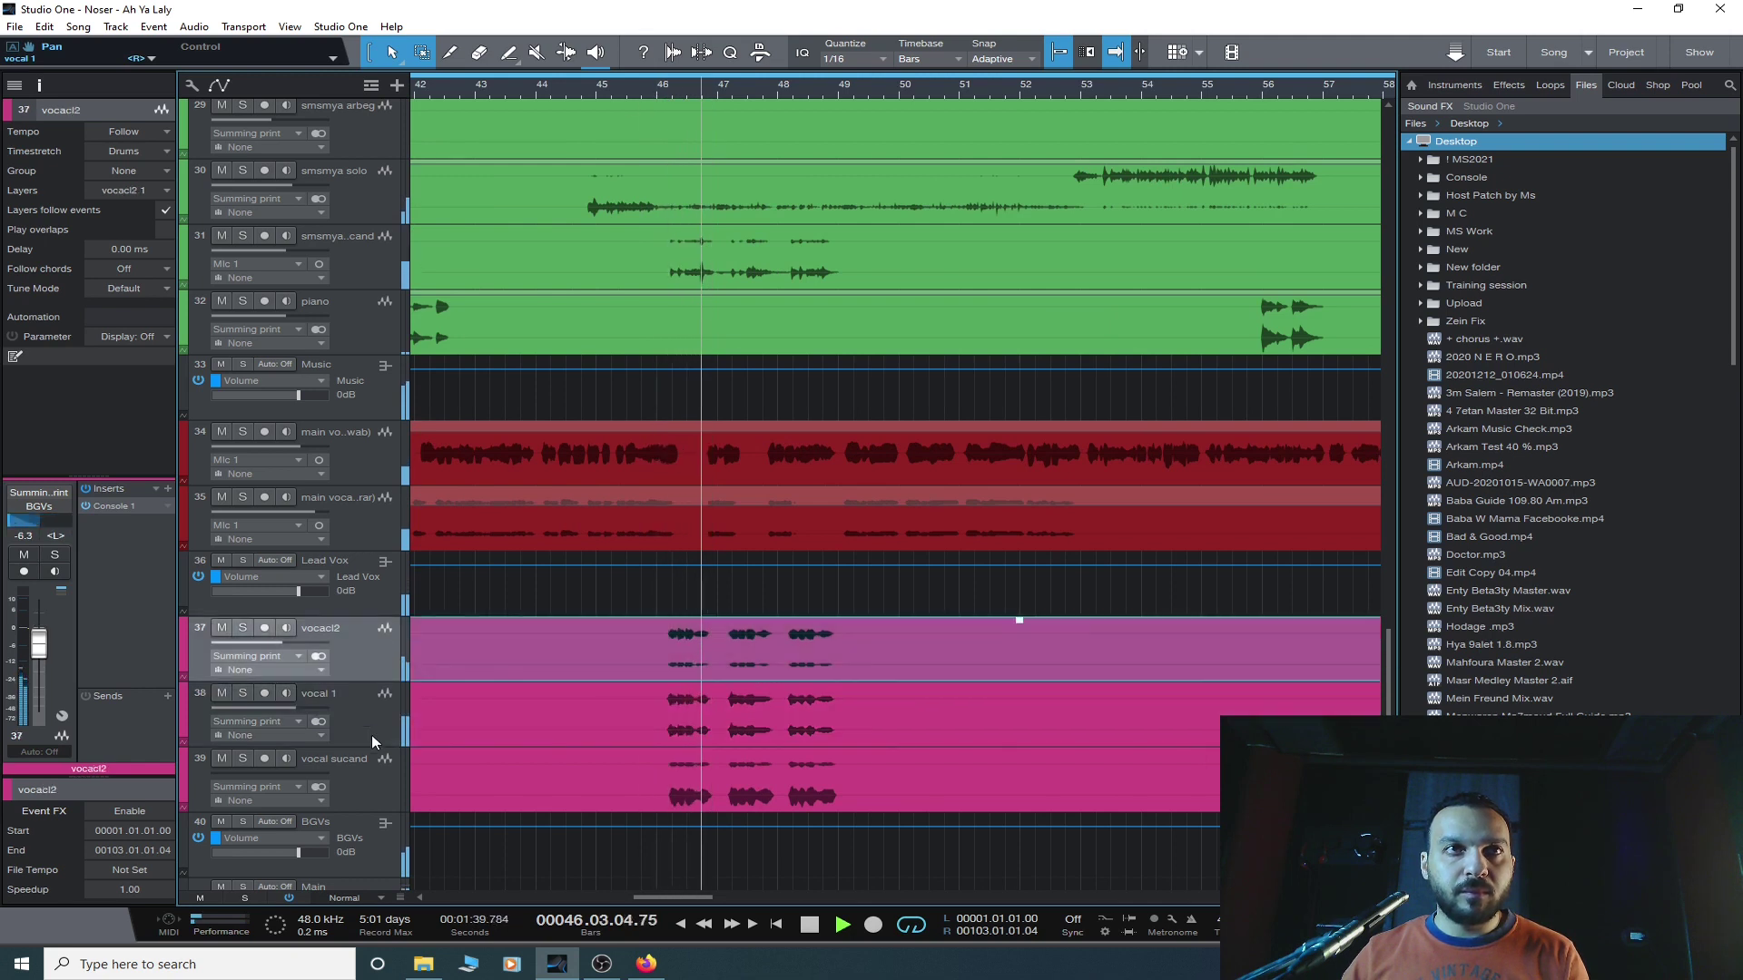
left_click(242, 629)
left_click_drag(867, 654, 612, 670)
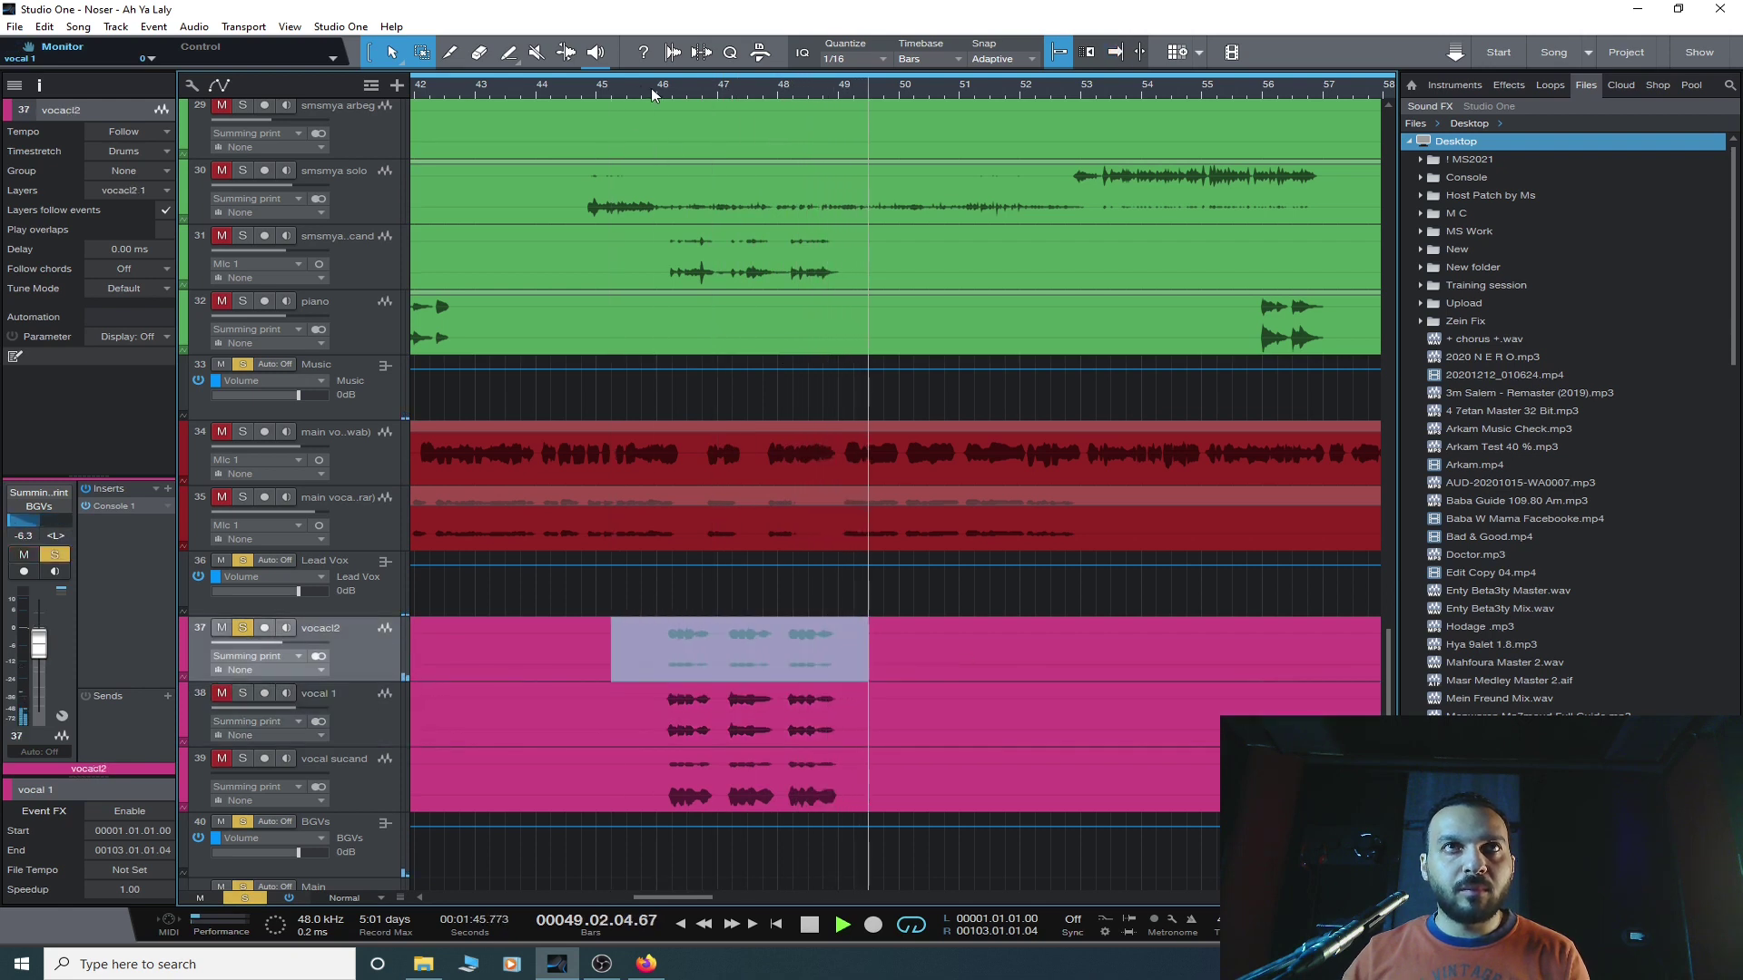
key("p")
left_click_drag(357, 619, 358, 629)
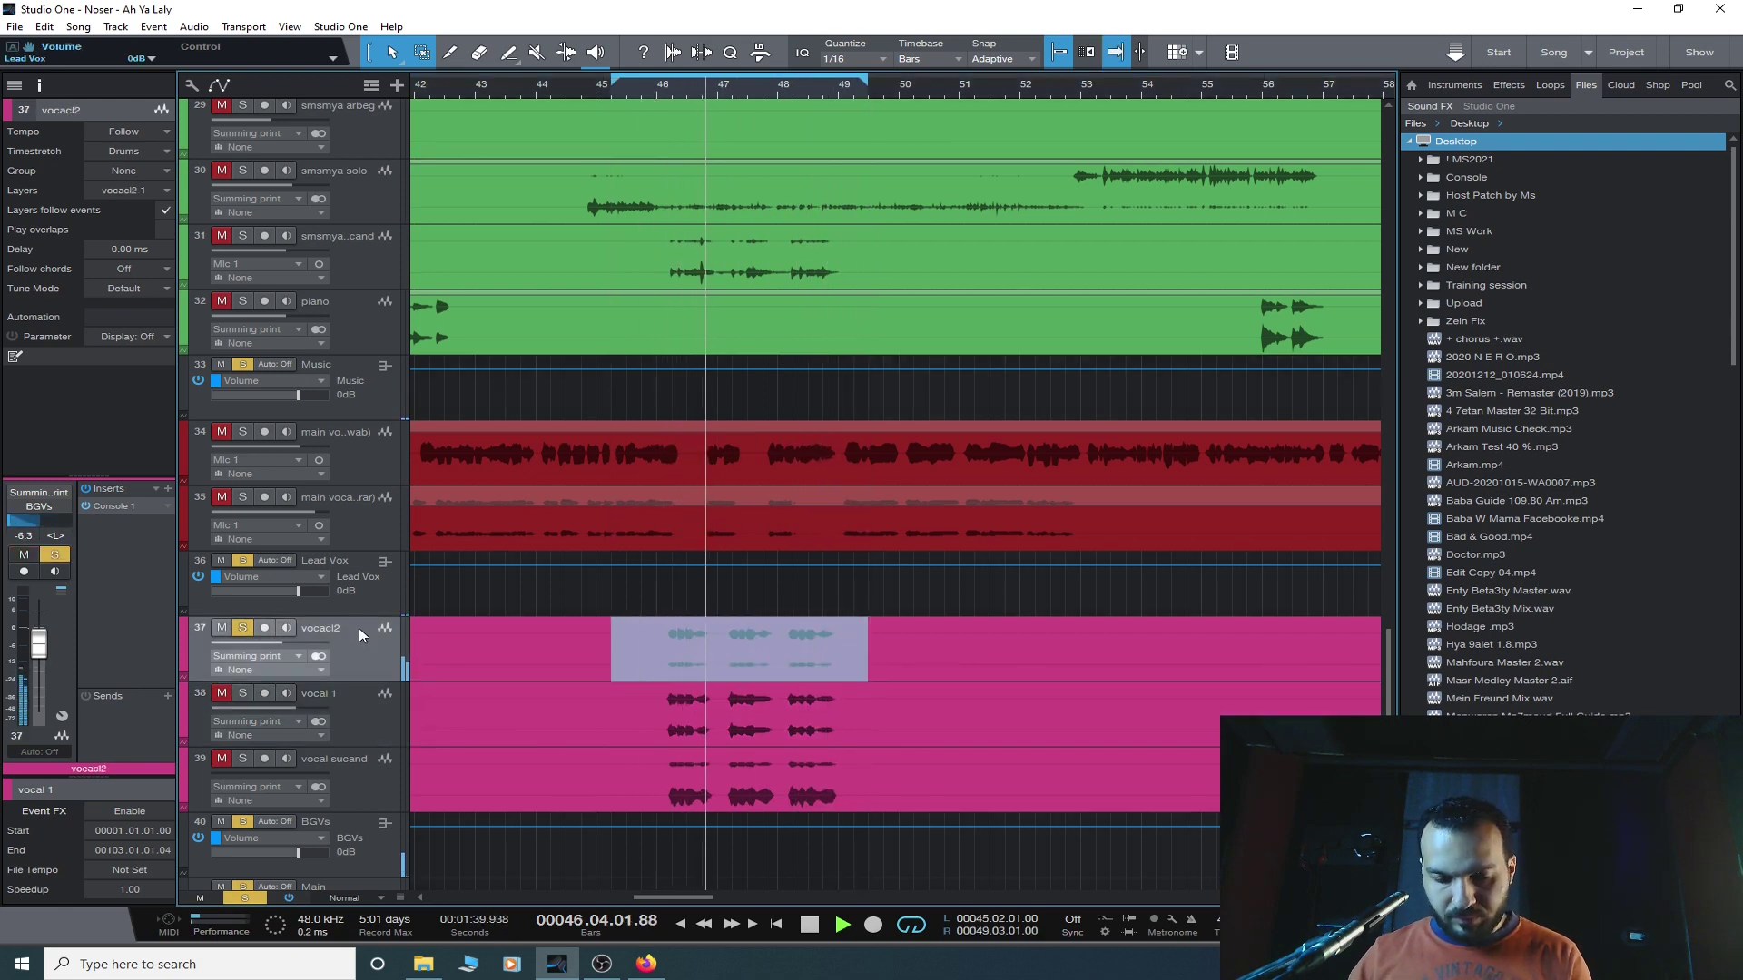
scroll(358, 628, "up", 1)
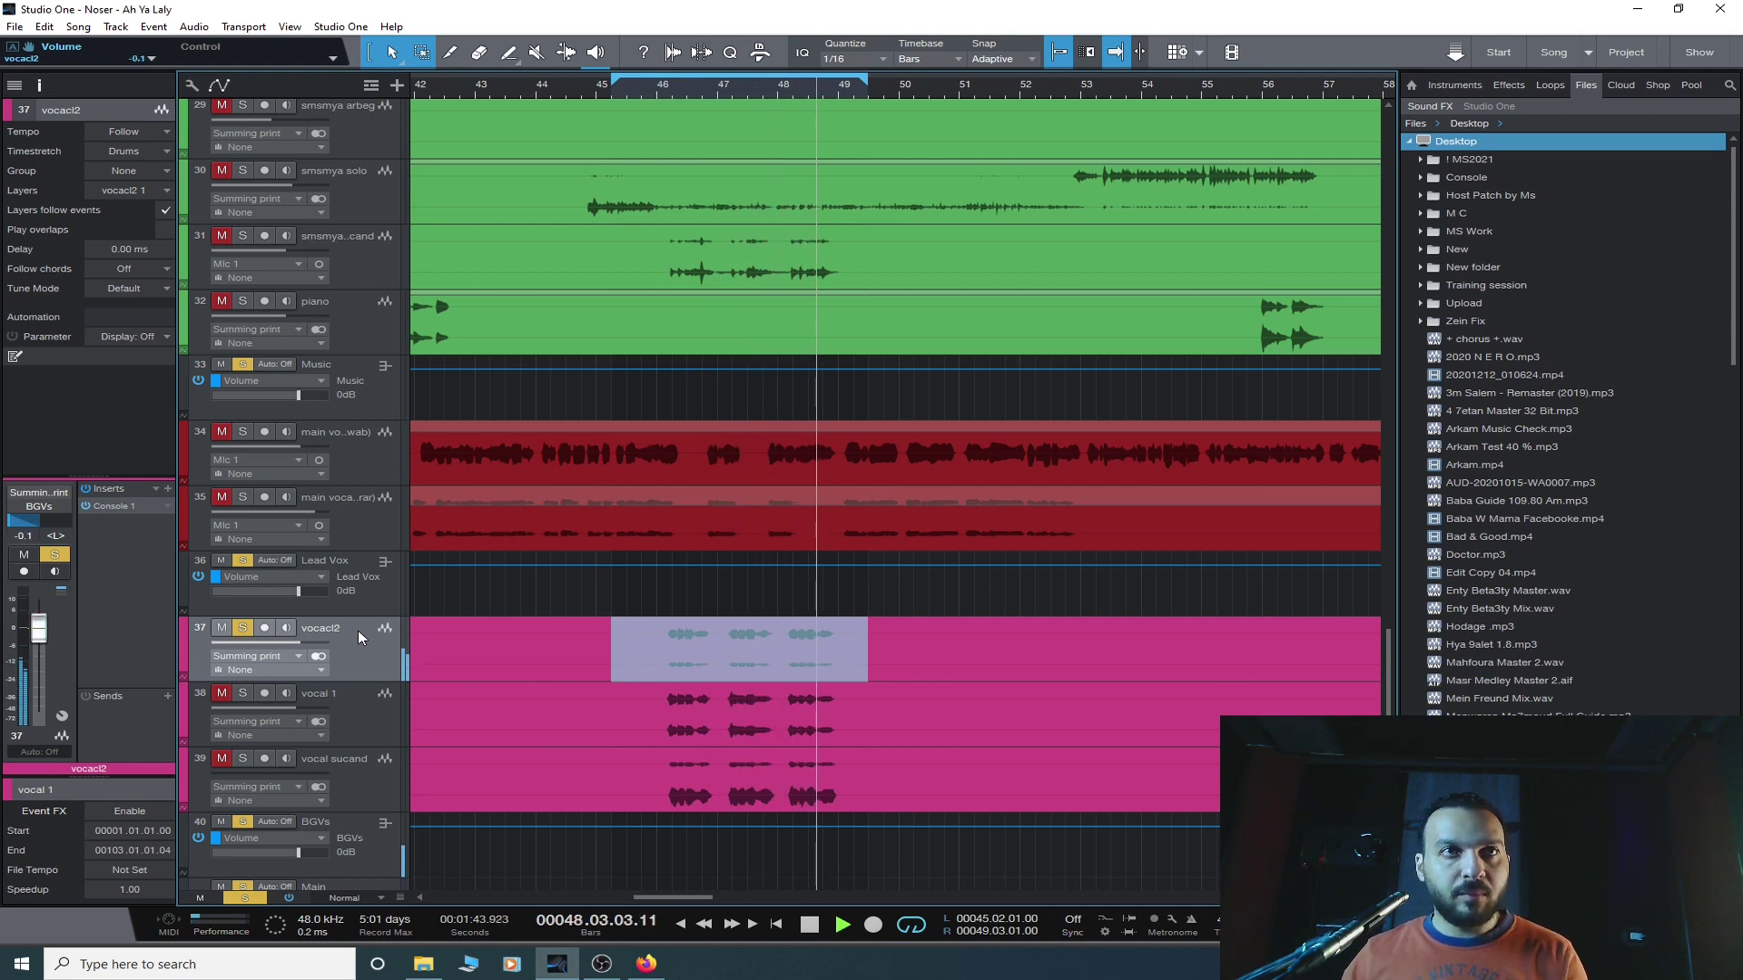
- Solo vocal 1 and vocal sucand alongside vocacl2 and set vocal 1's volume to -2.9 dB
left_click(243, 694)
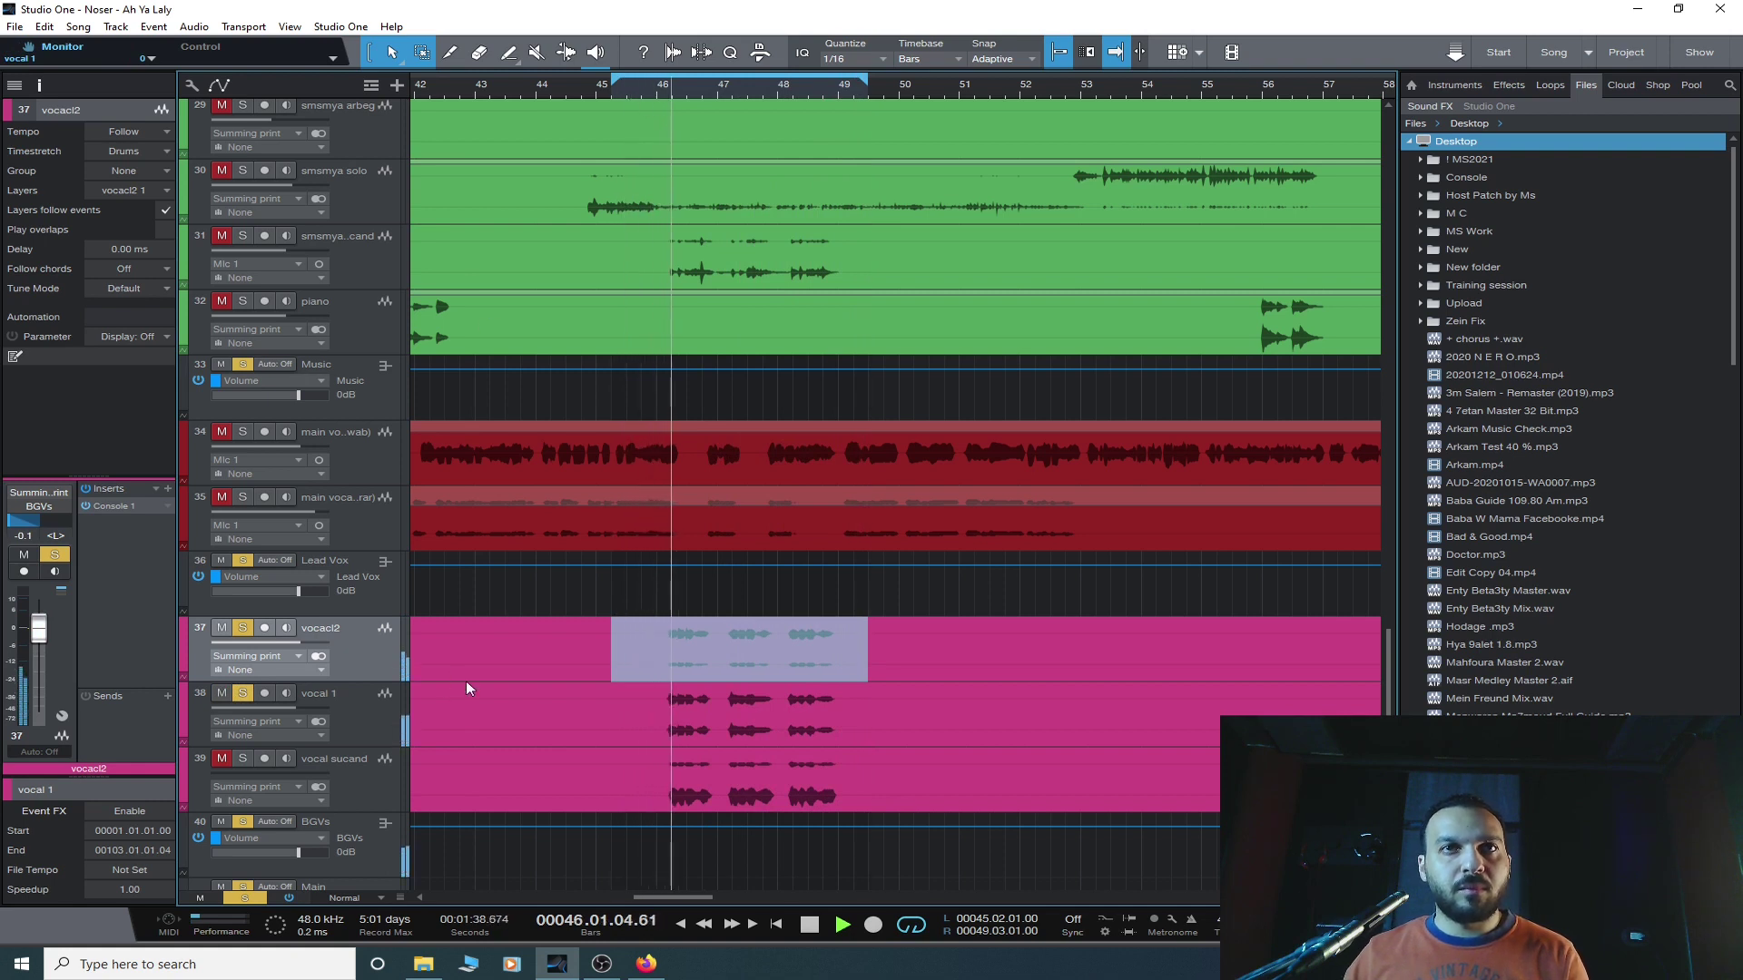
left_click(375, 723)
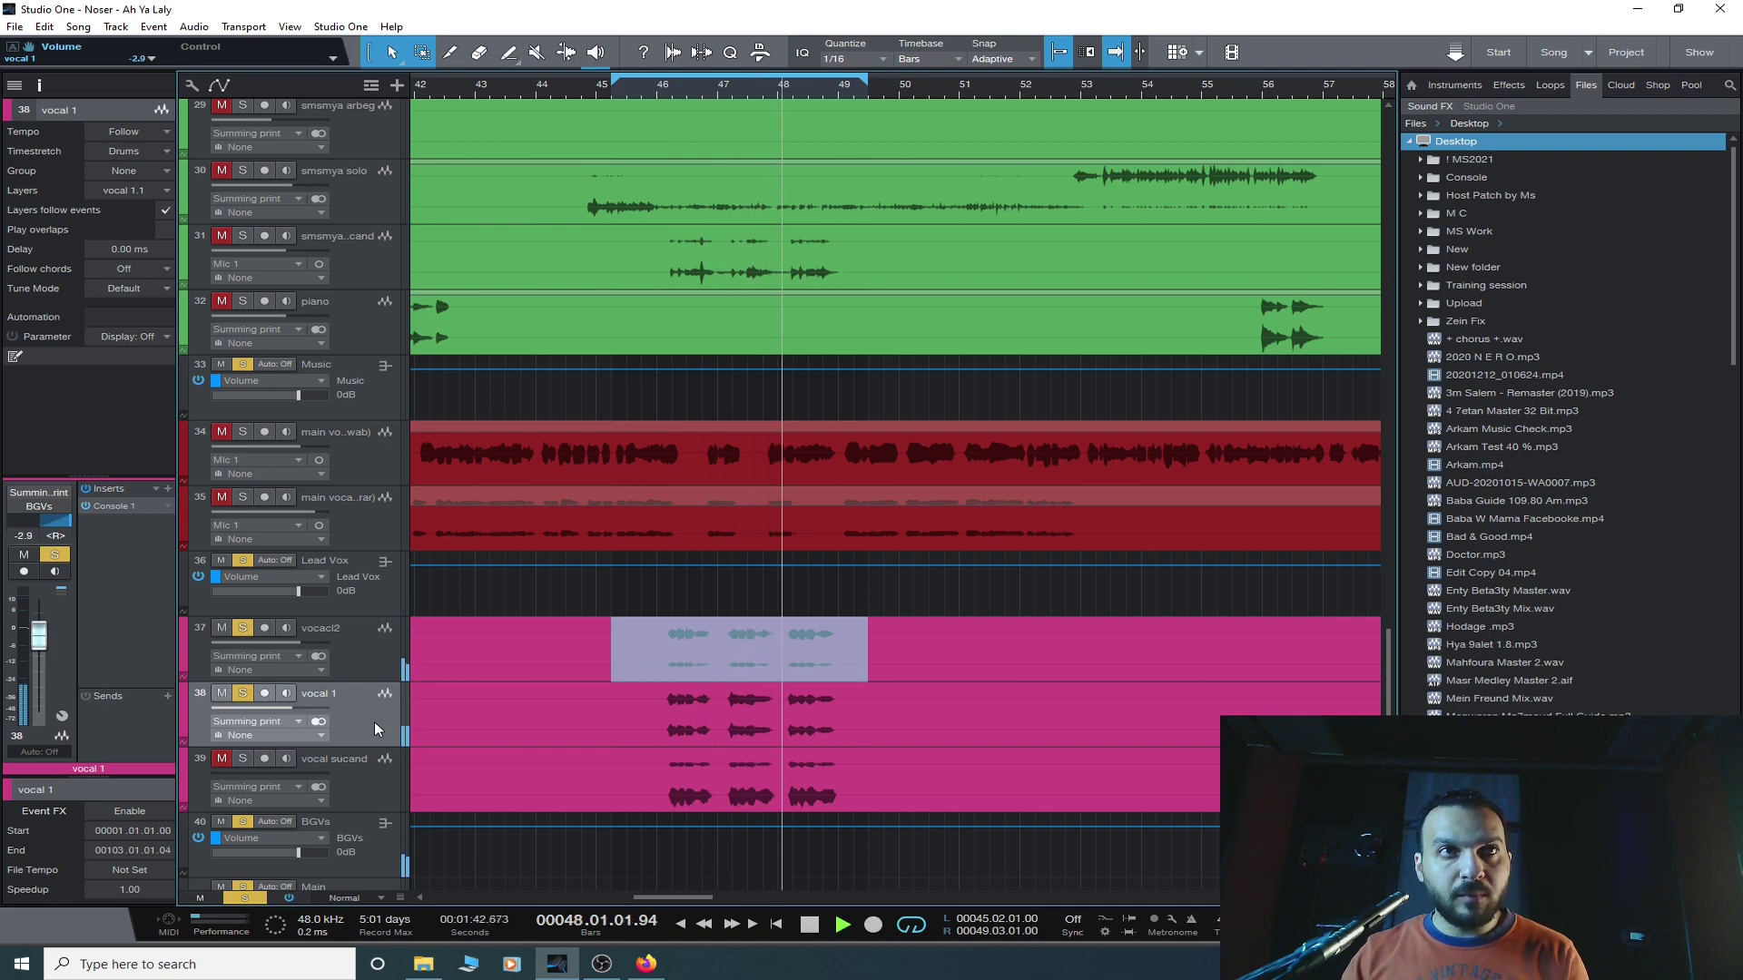
left_click(221, 758)
left_click(242, 758)
left_click(346, 792)
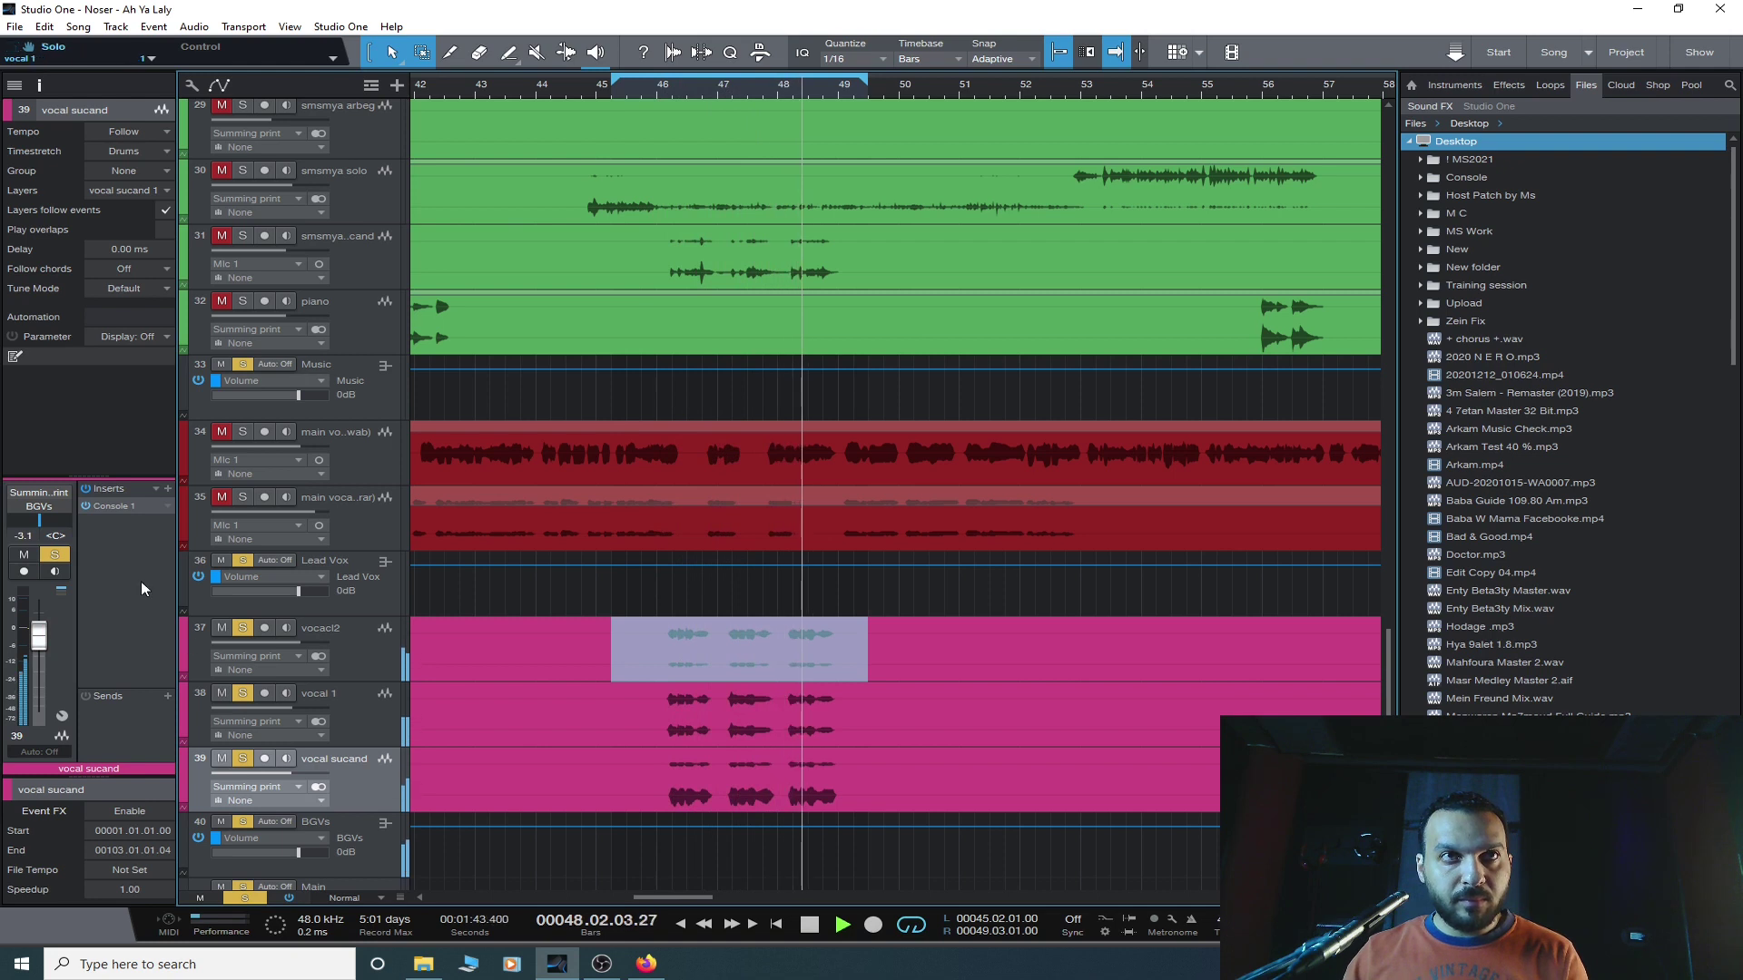
- Pan the vocal sucand track to the right and set its volume to -5.0 dB
left_click_drag(39, 520, 415, 492)
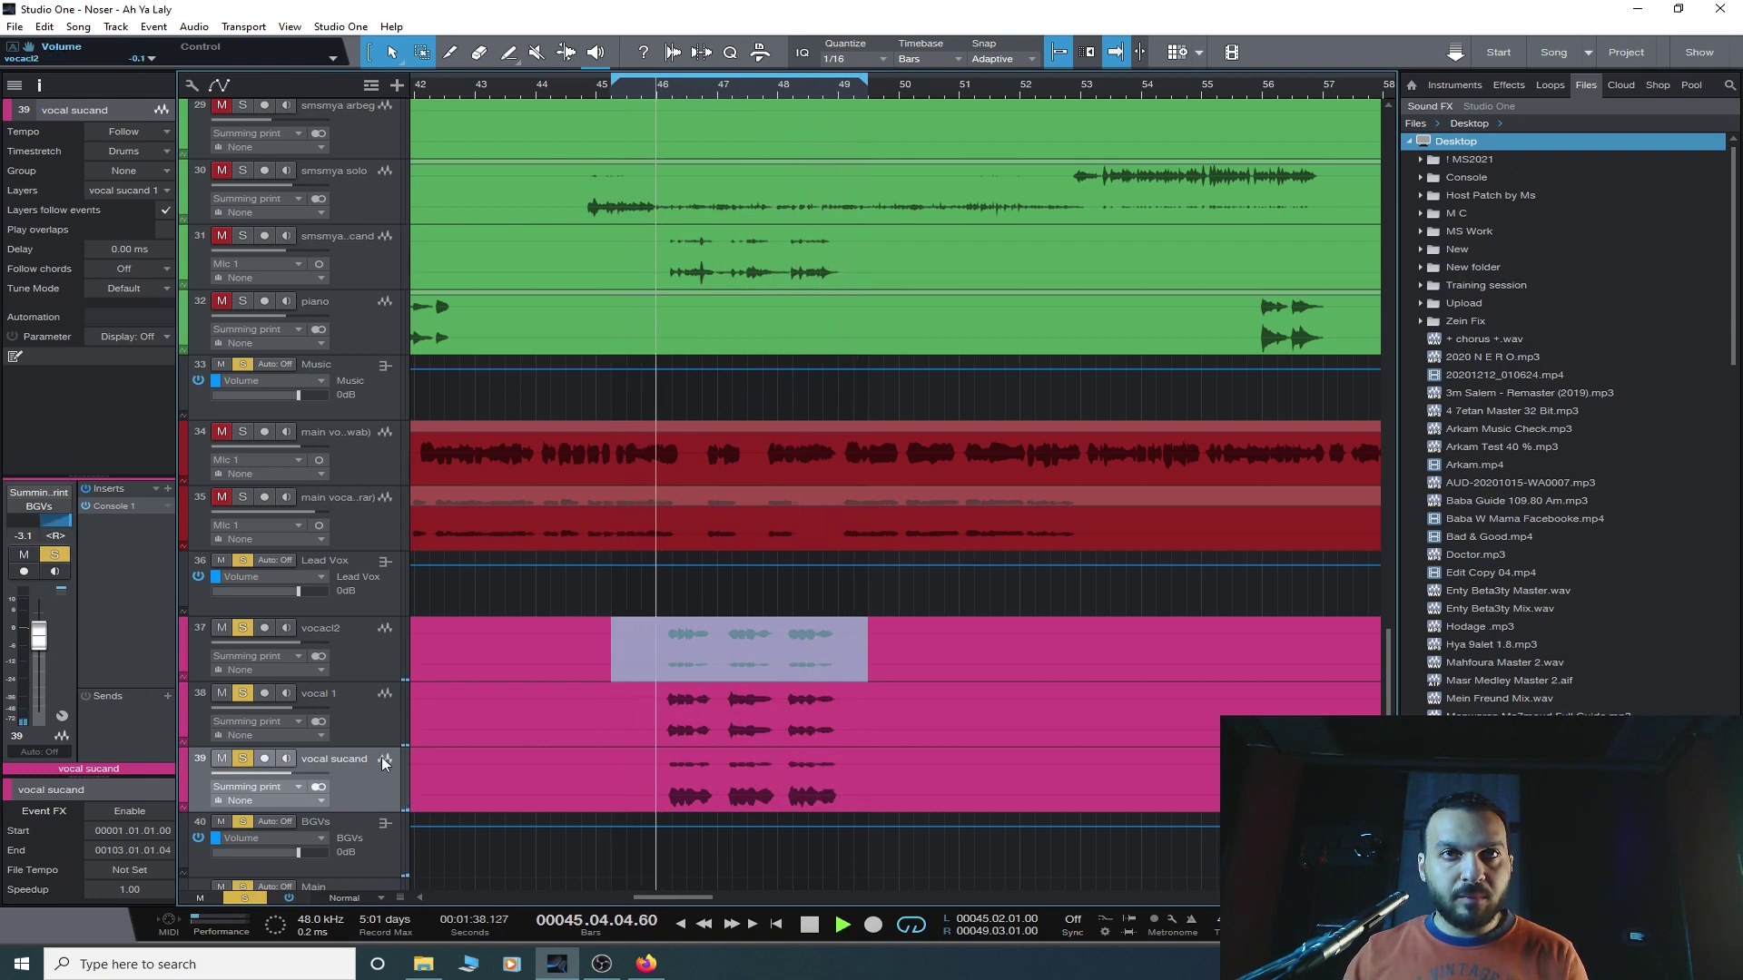
scroll(366, 793, "down", 3)
scroll(366, 793, "down", 10)
scroll(367, 792, "up", 12)
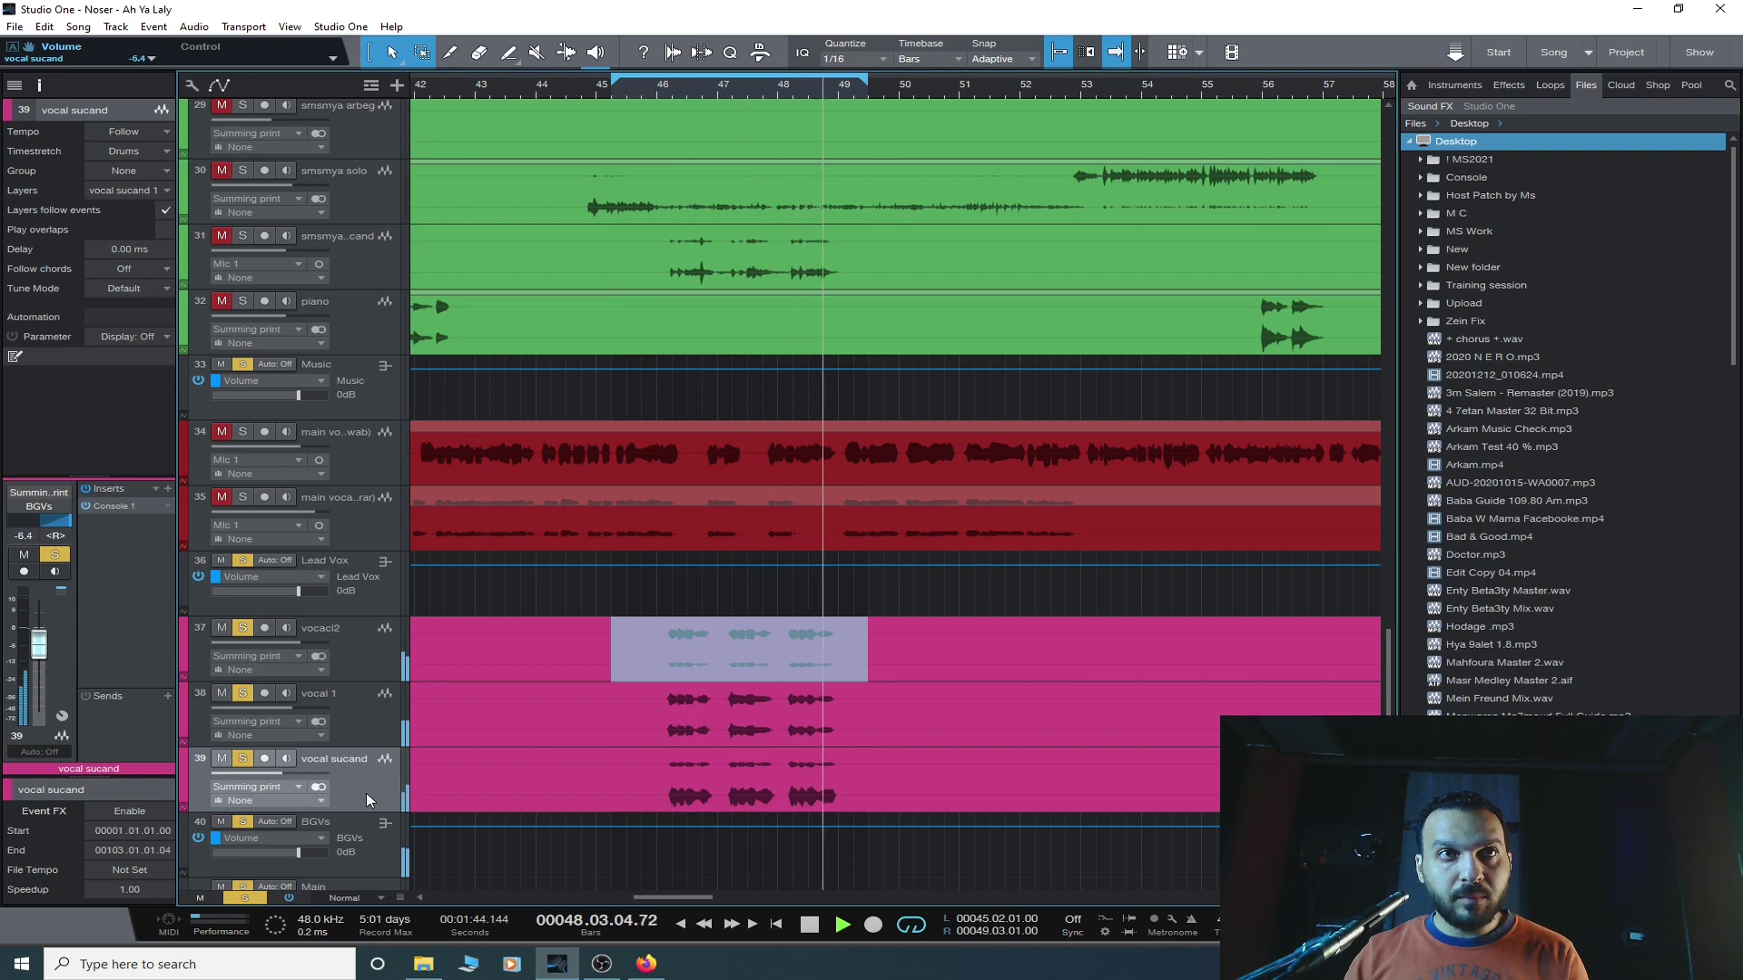
scroll(367, 792, "down", 1)
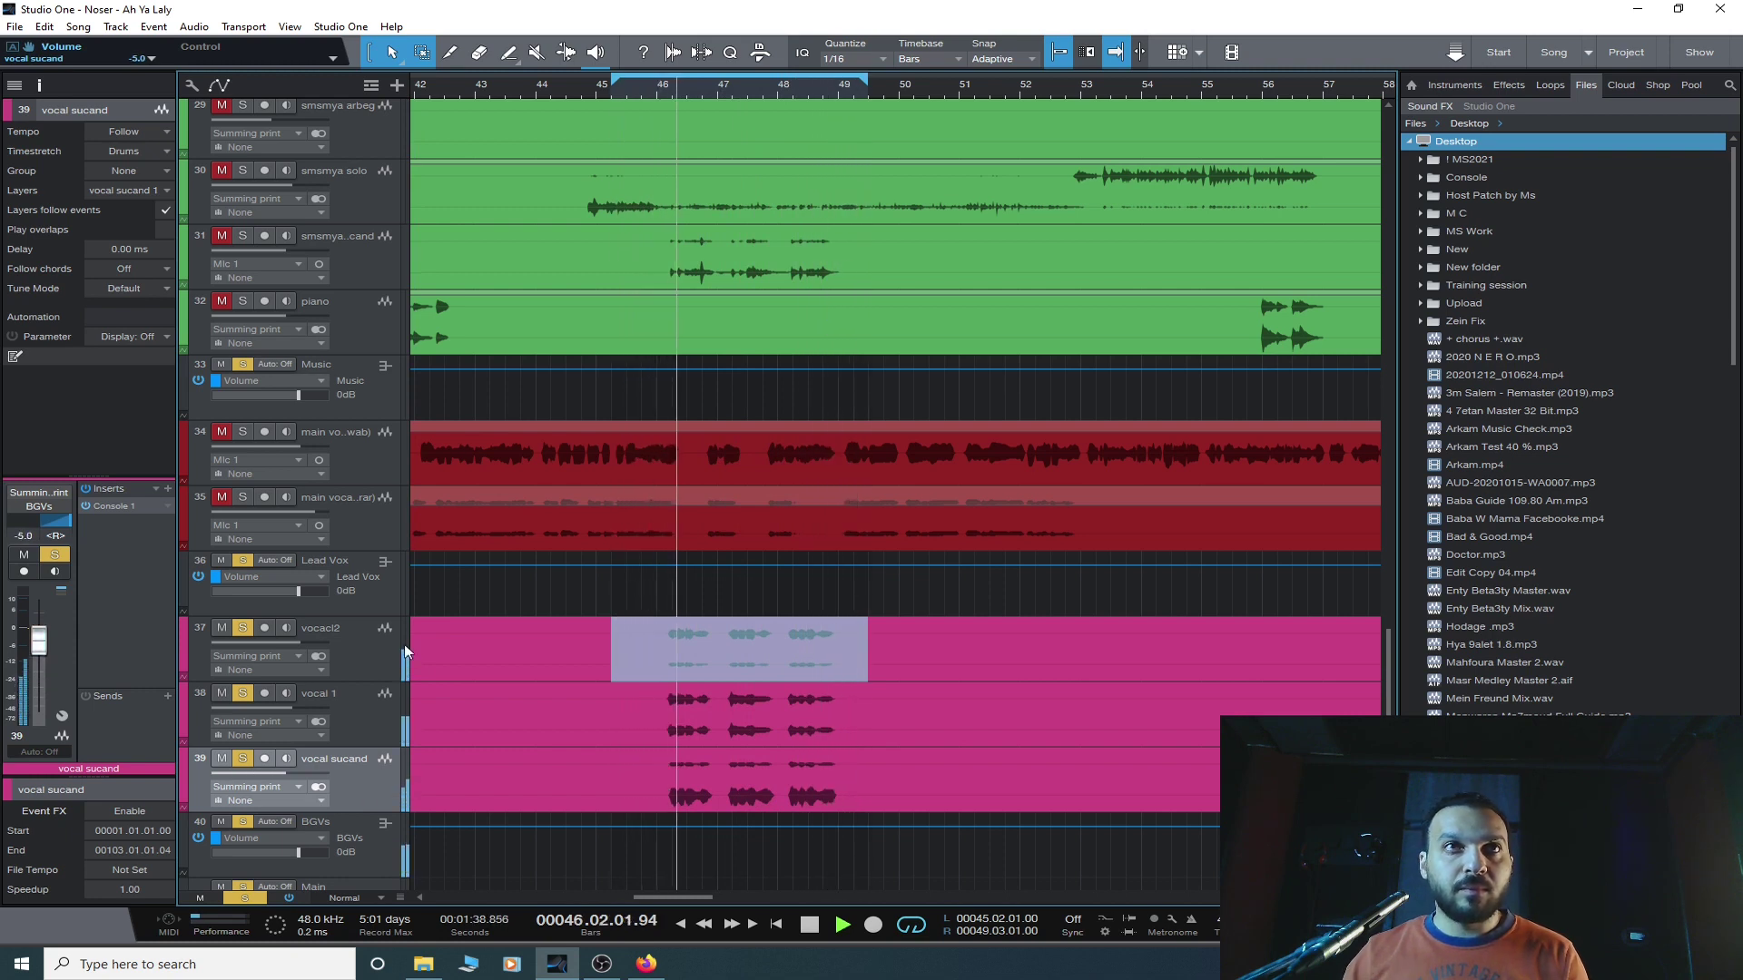
- With both main vocals also soloed, balance the backing vocals by setting vocal sucand to -10.0 dB and vocal 1 to -0.9 dB
left_click(242, 432)
left_click(240, 497)
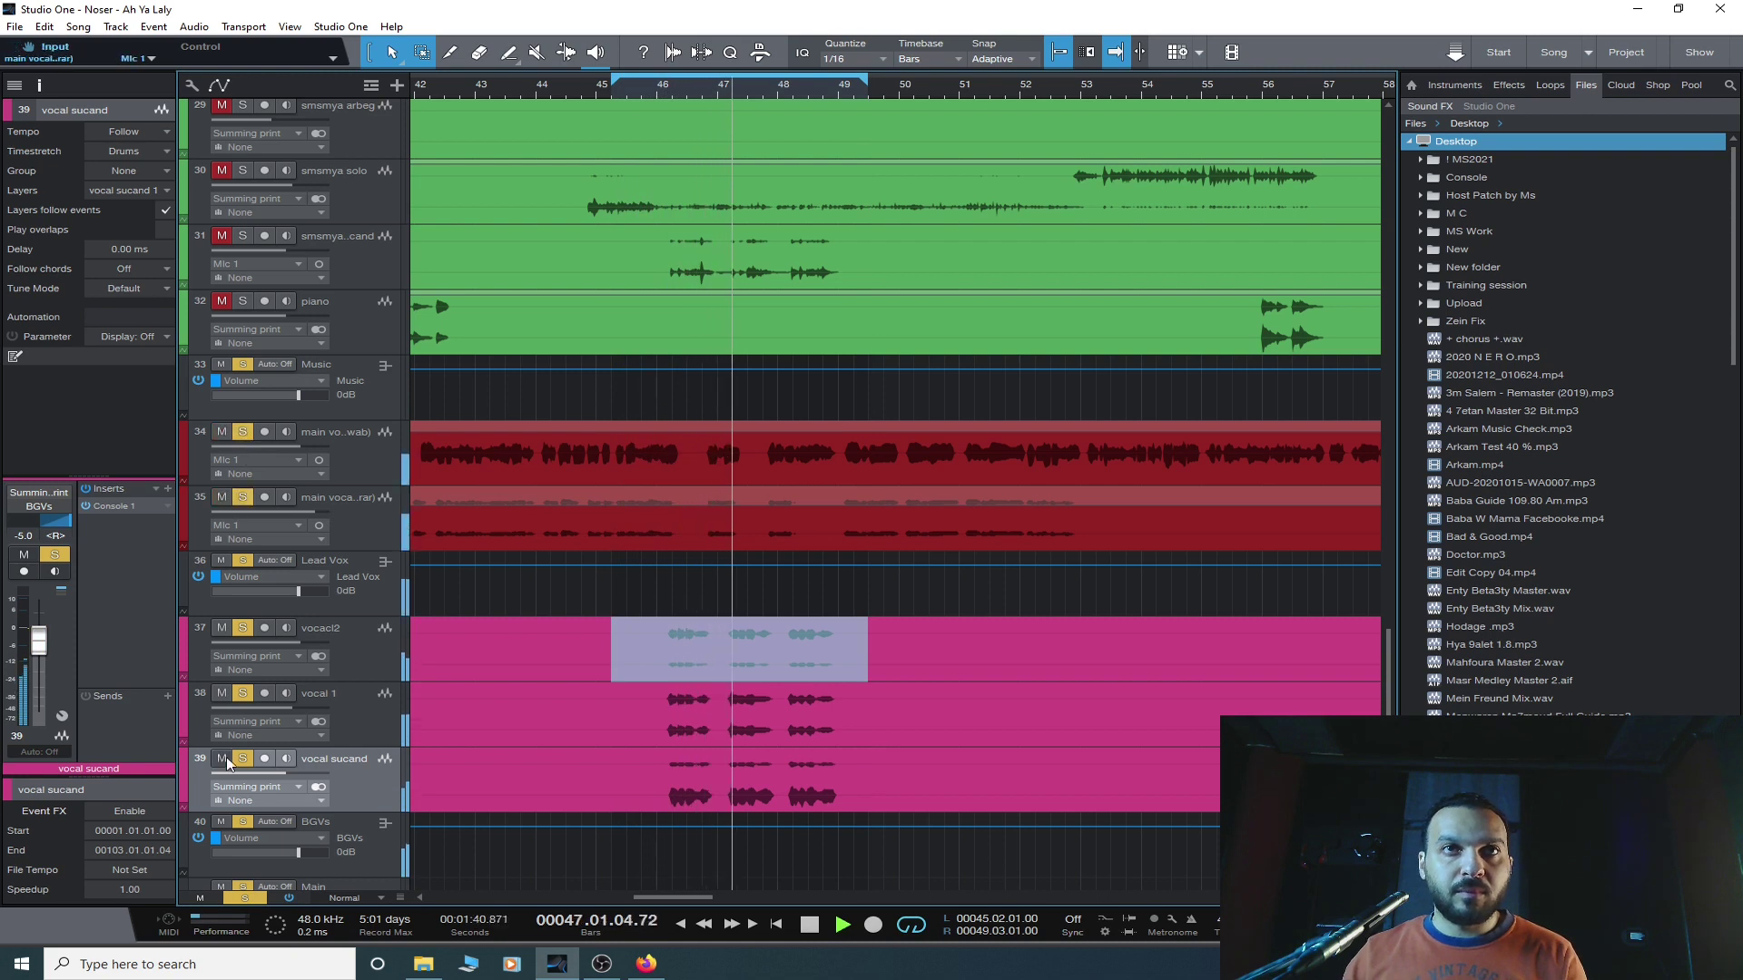
scroll(369, 793, "down", 10)
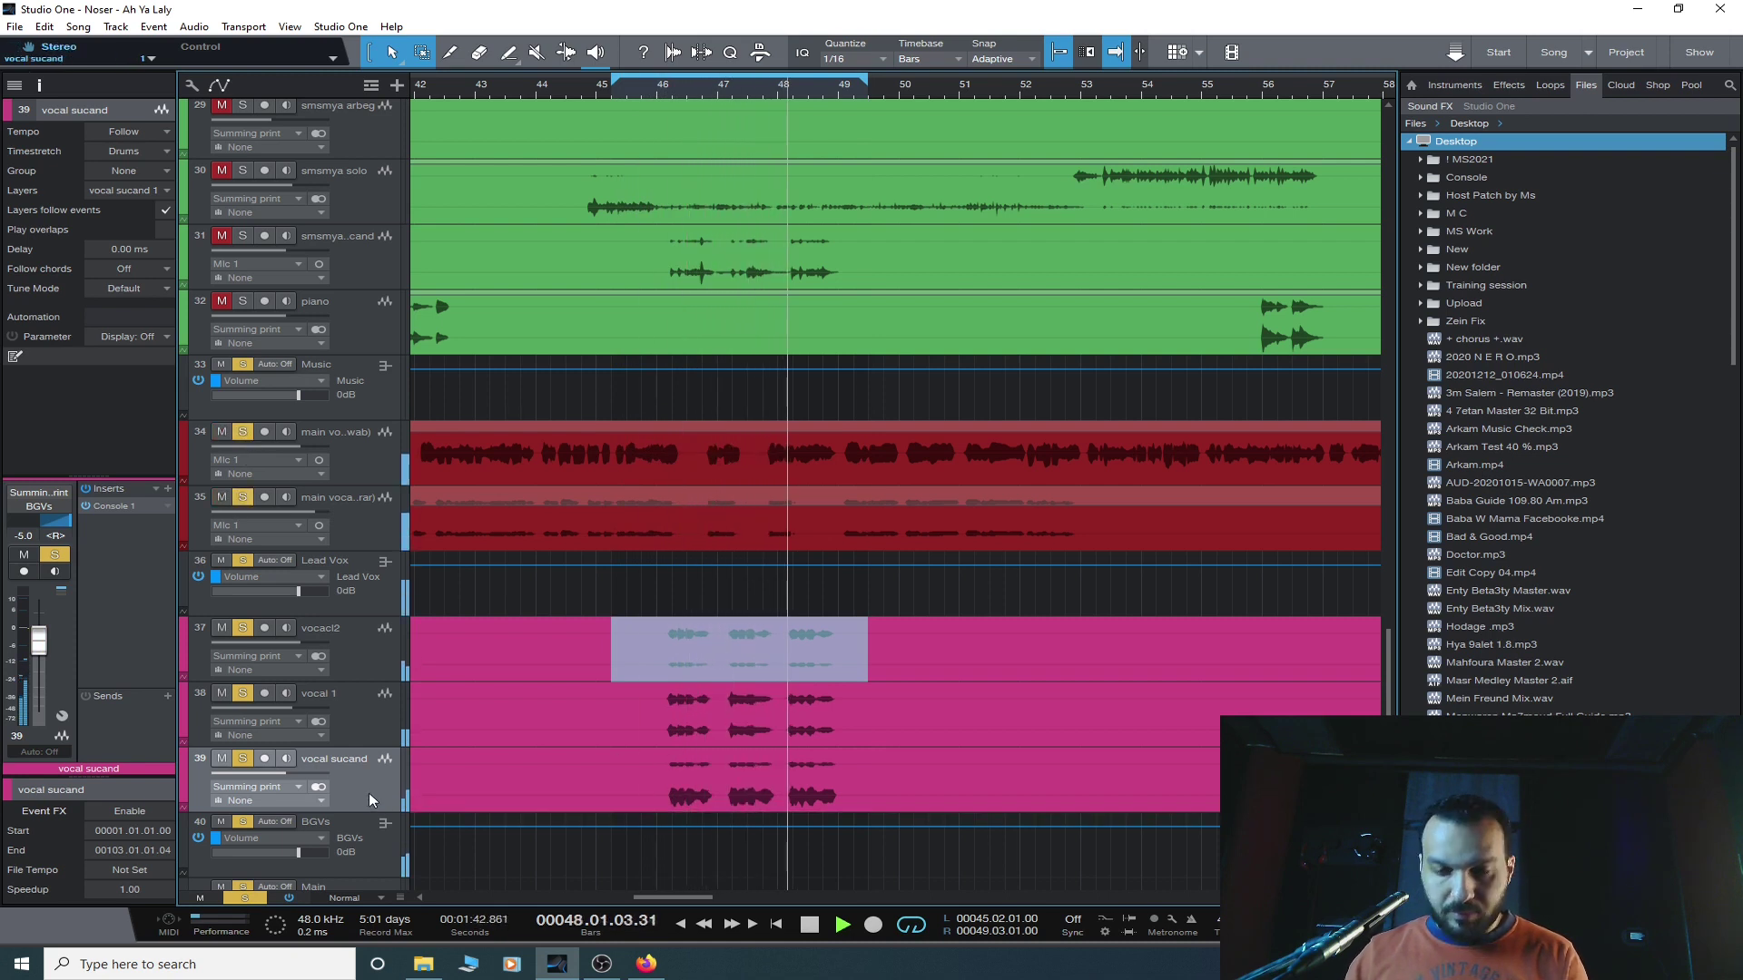
scroll(369, 792, "up", 4)
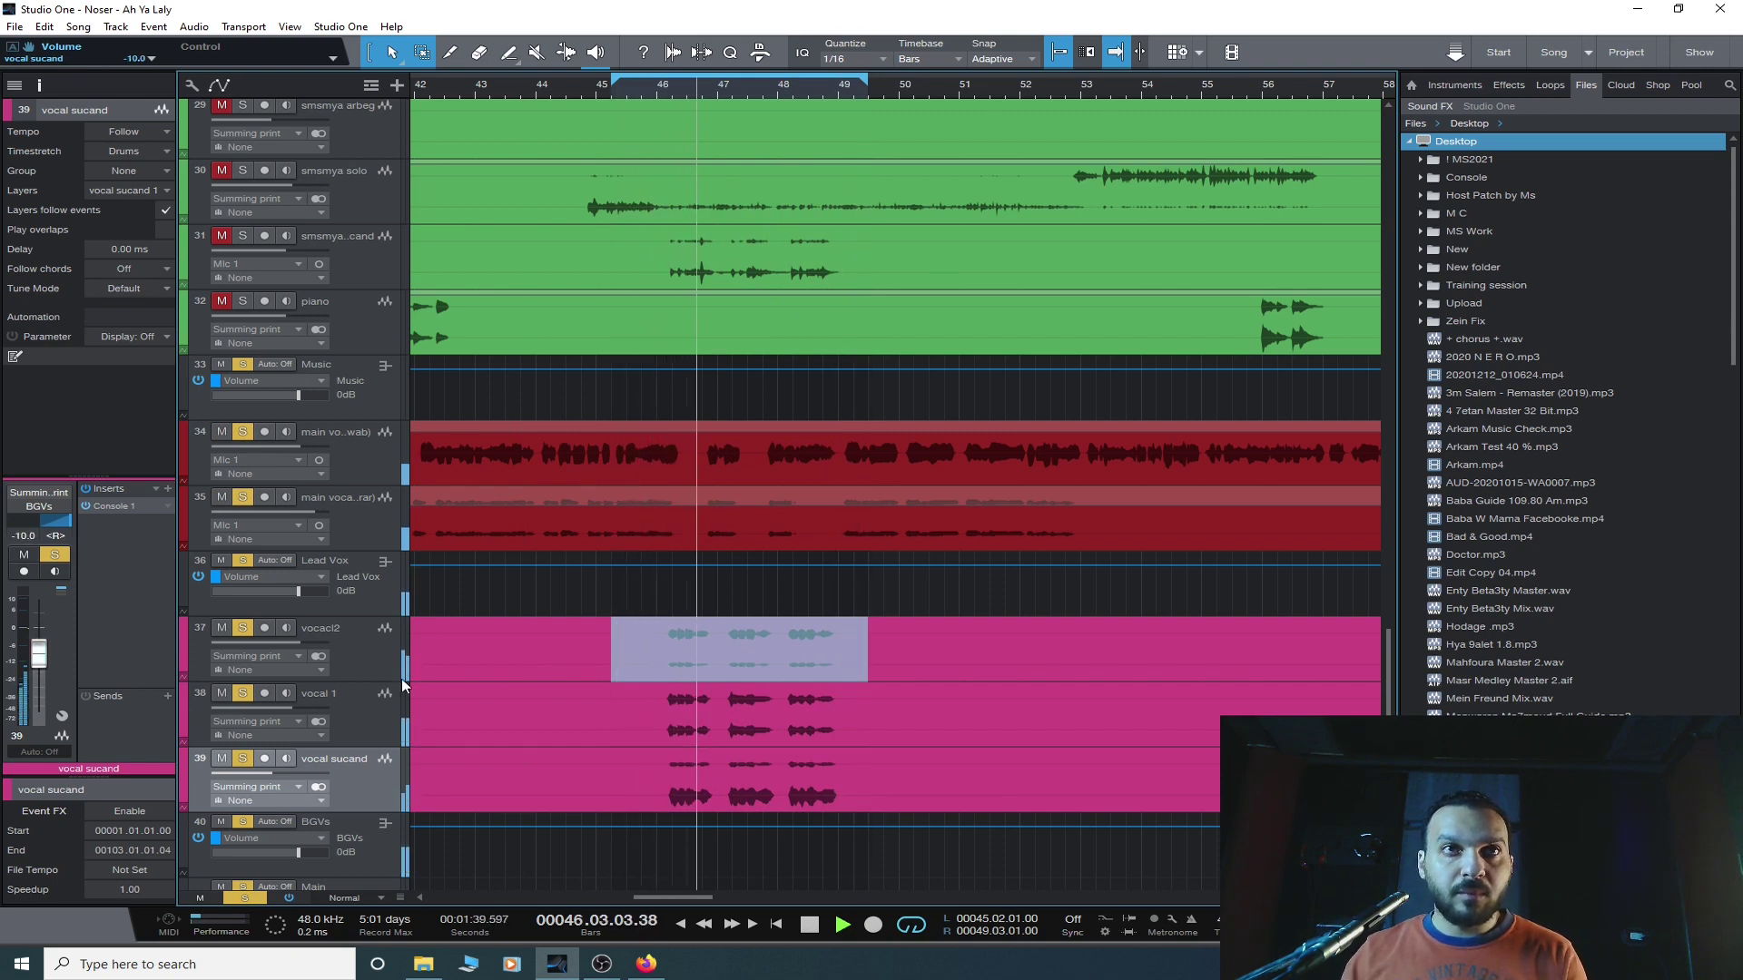
left_click(373, 659)
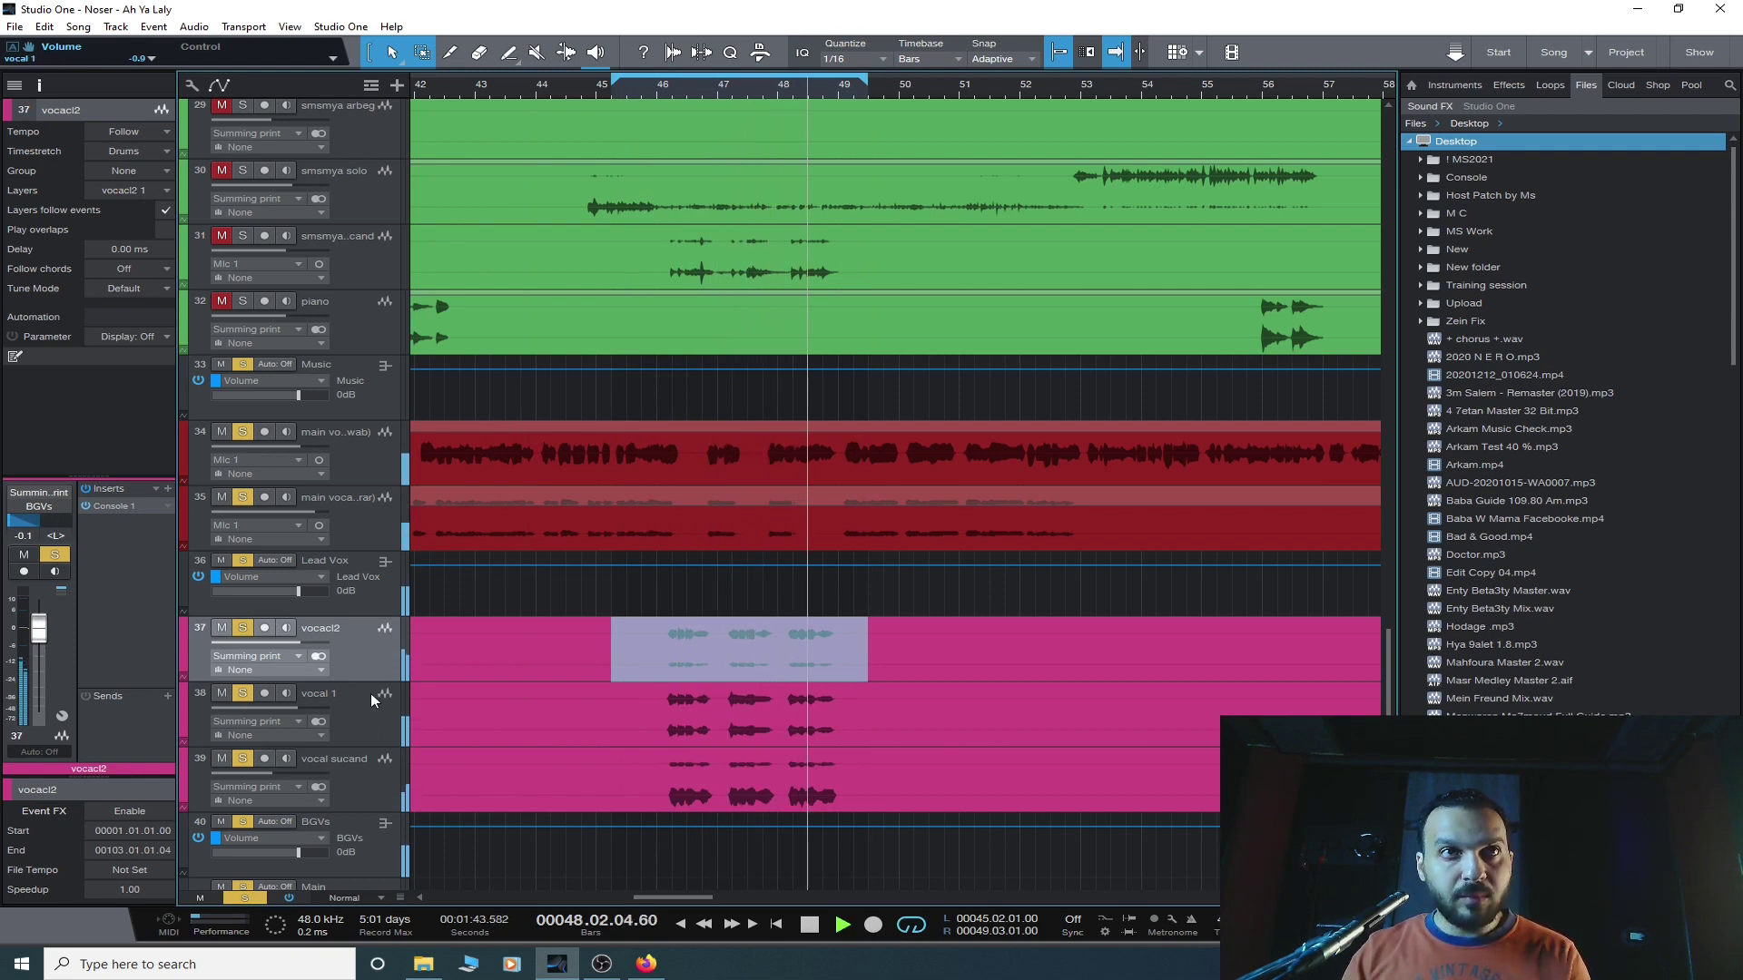
- Clear all solos and restart playback of the full song from the beginning with looping off
left_click(243, 496)
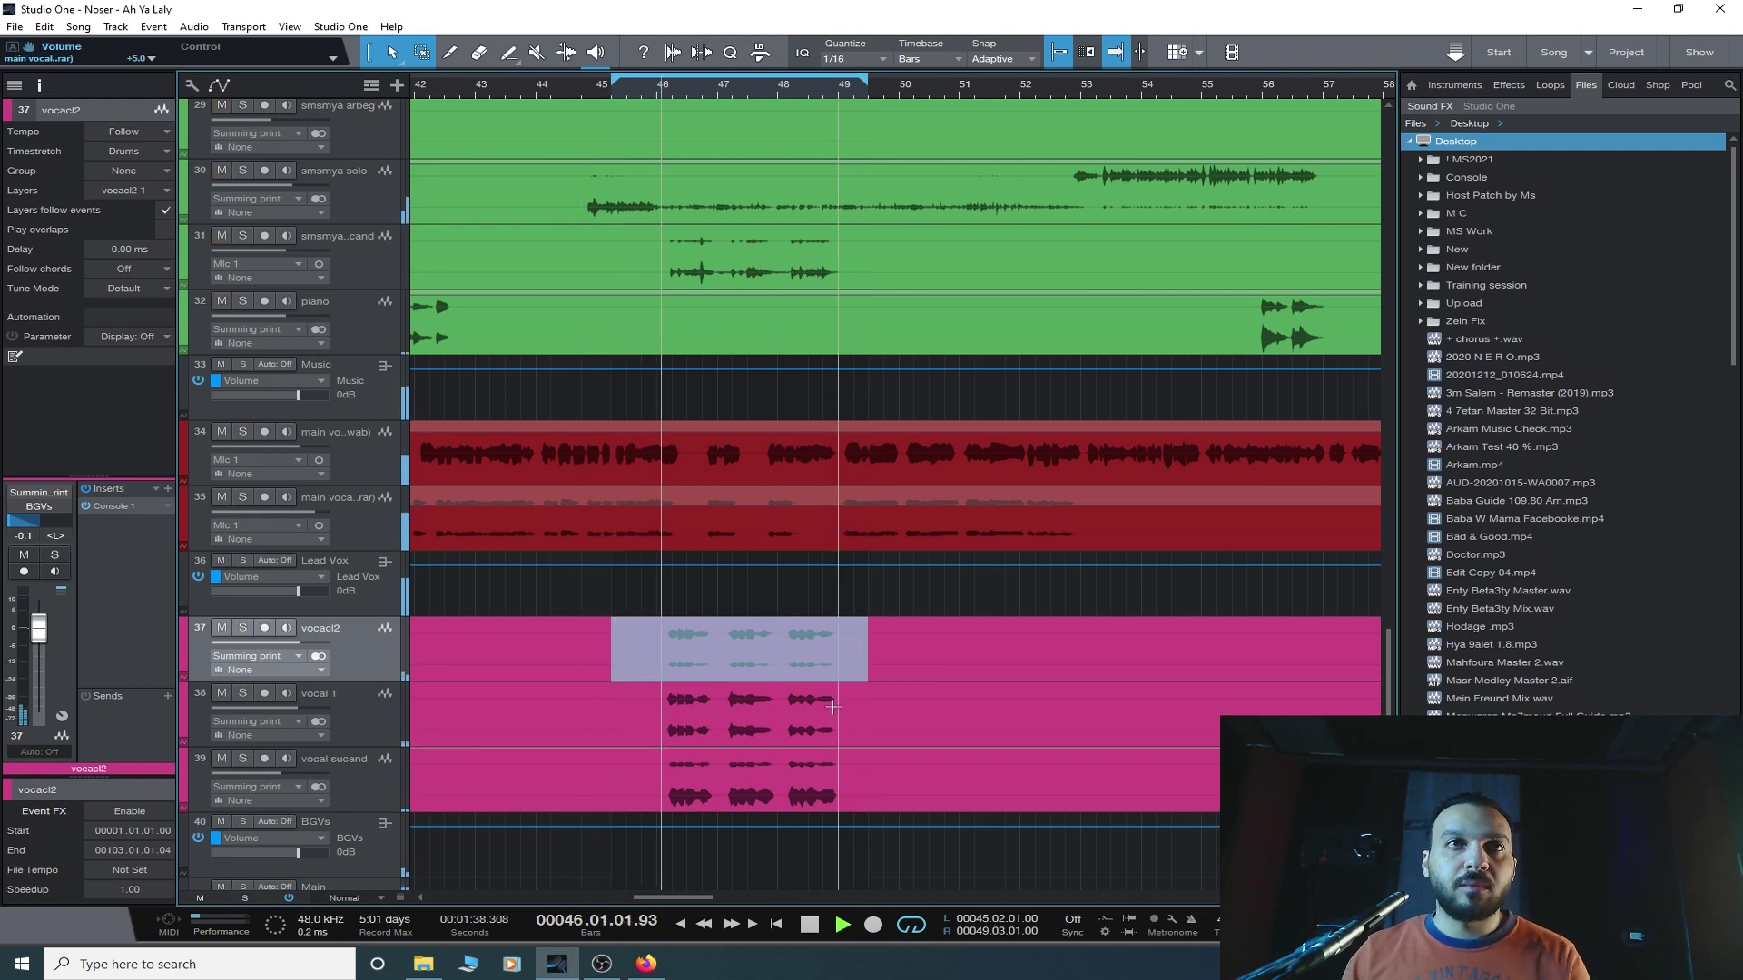
left_click_drag(684, 903, 694, 903)
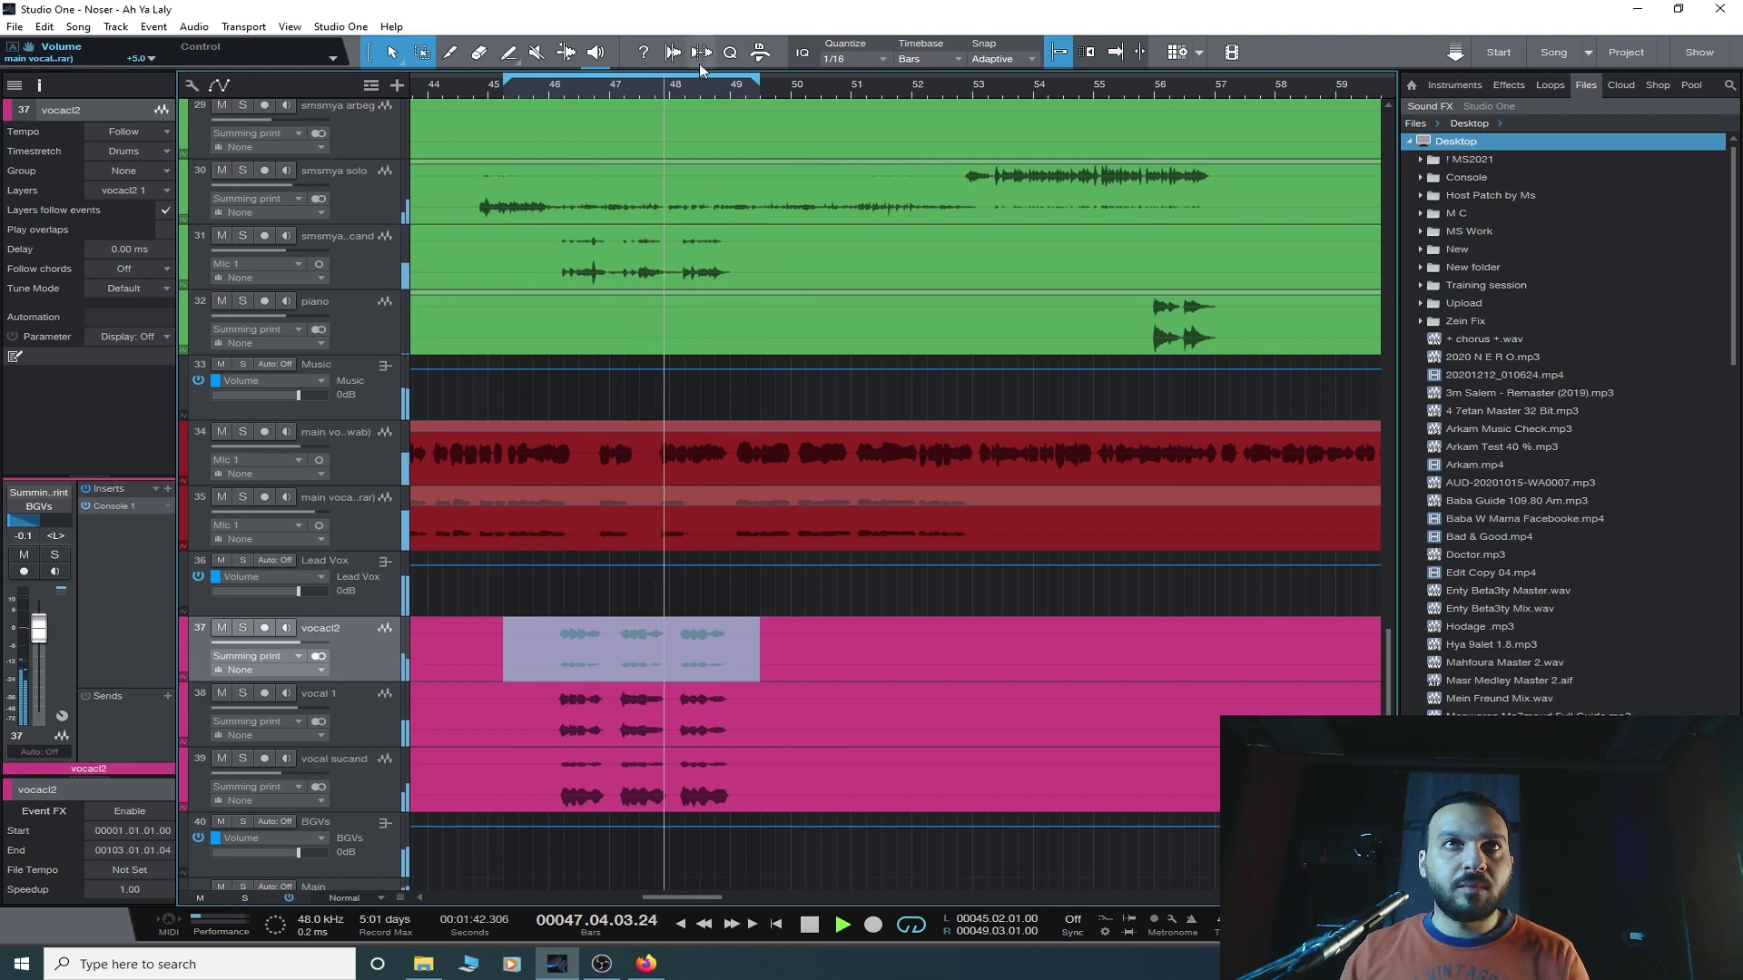
scroll(669, 407, "down", 1)
key("shift+z")
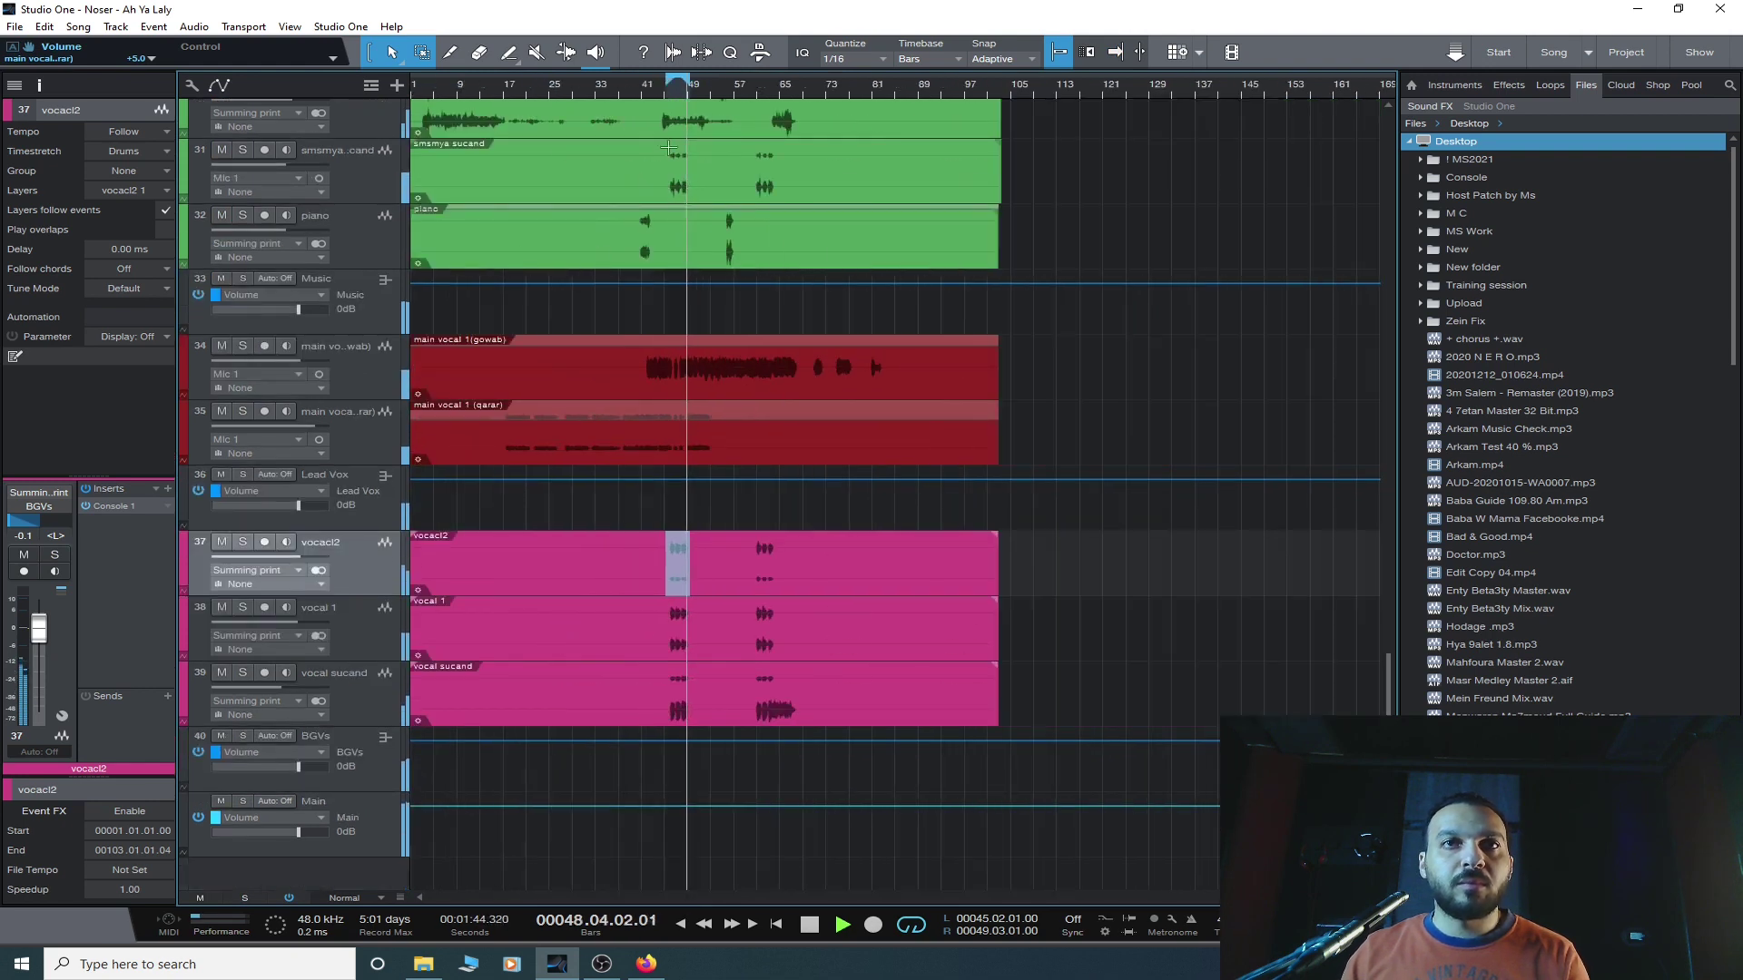
key("f")
key("KP_Decimal")
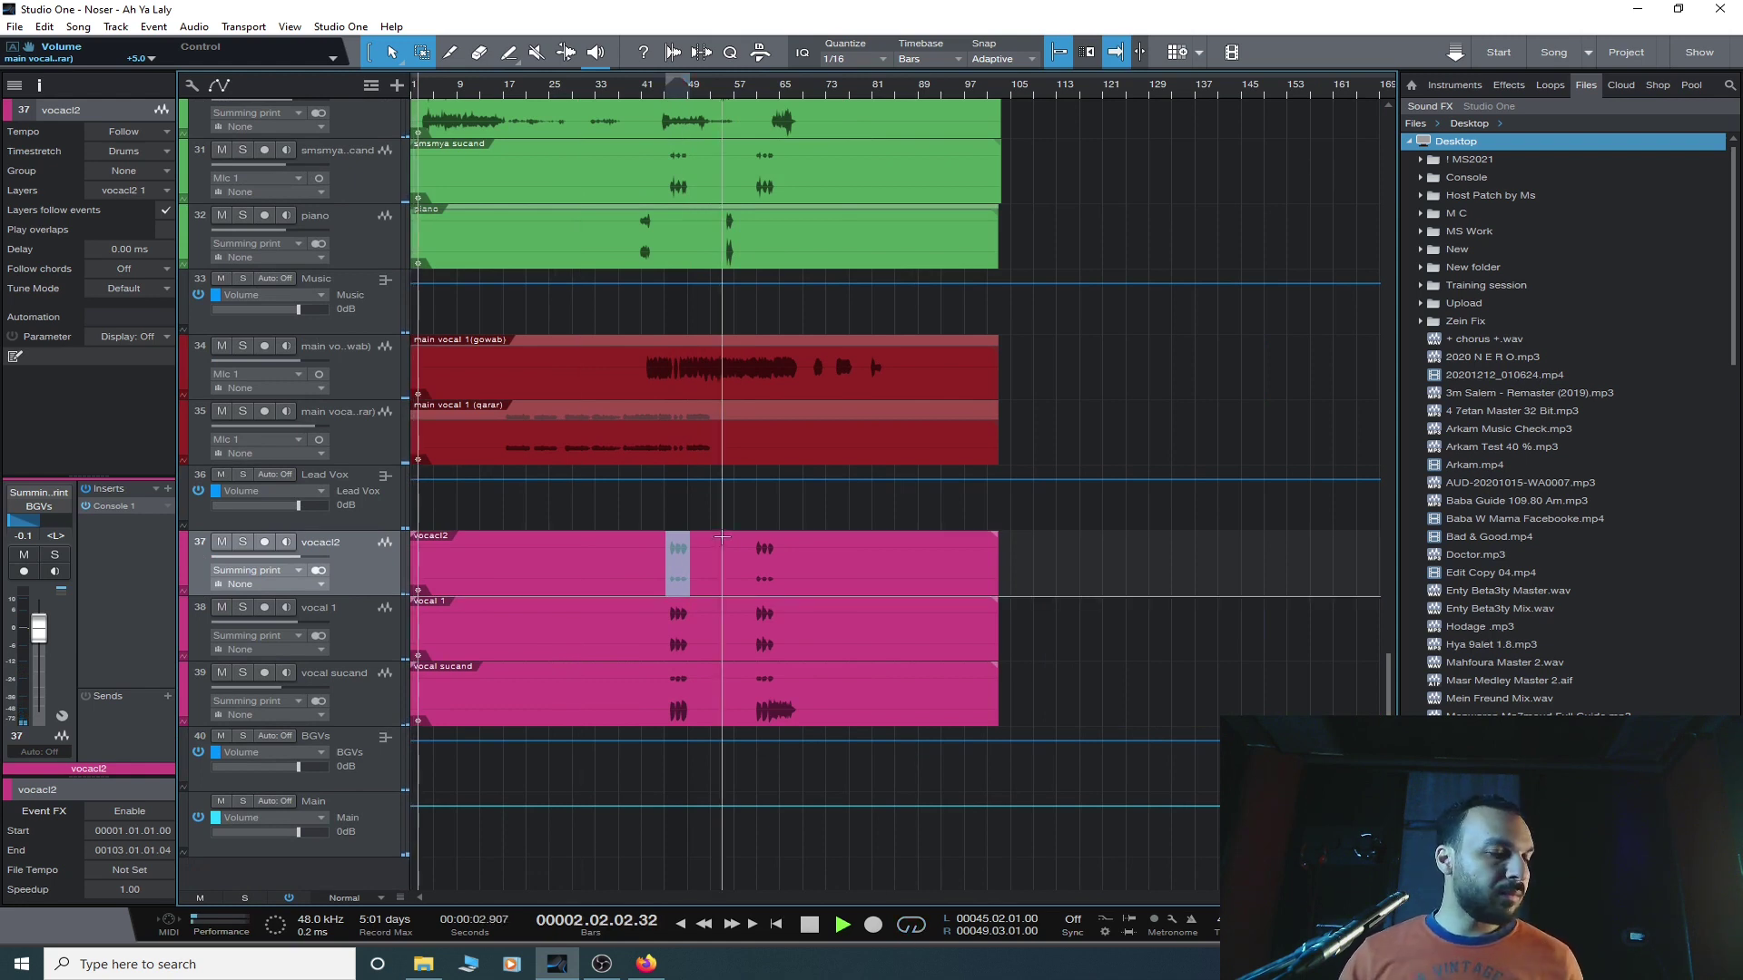
- Display the Main bus's VU Meter beside the arrangement to monitor the overall mix level during playback
scroll(508, 547, "up", 10)
scroll(508, 547, "up", 15)
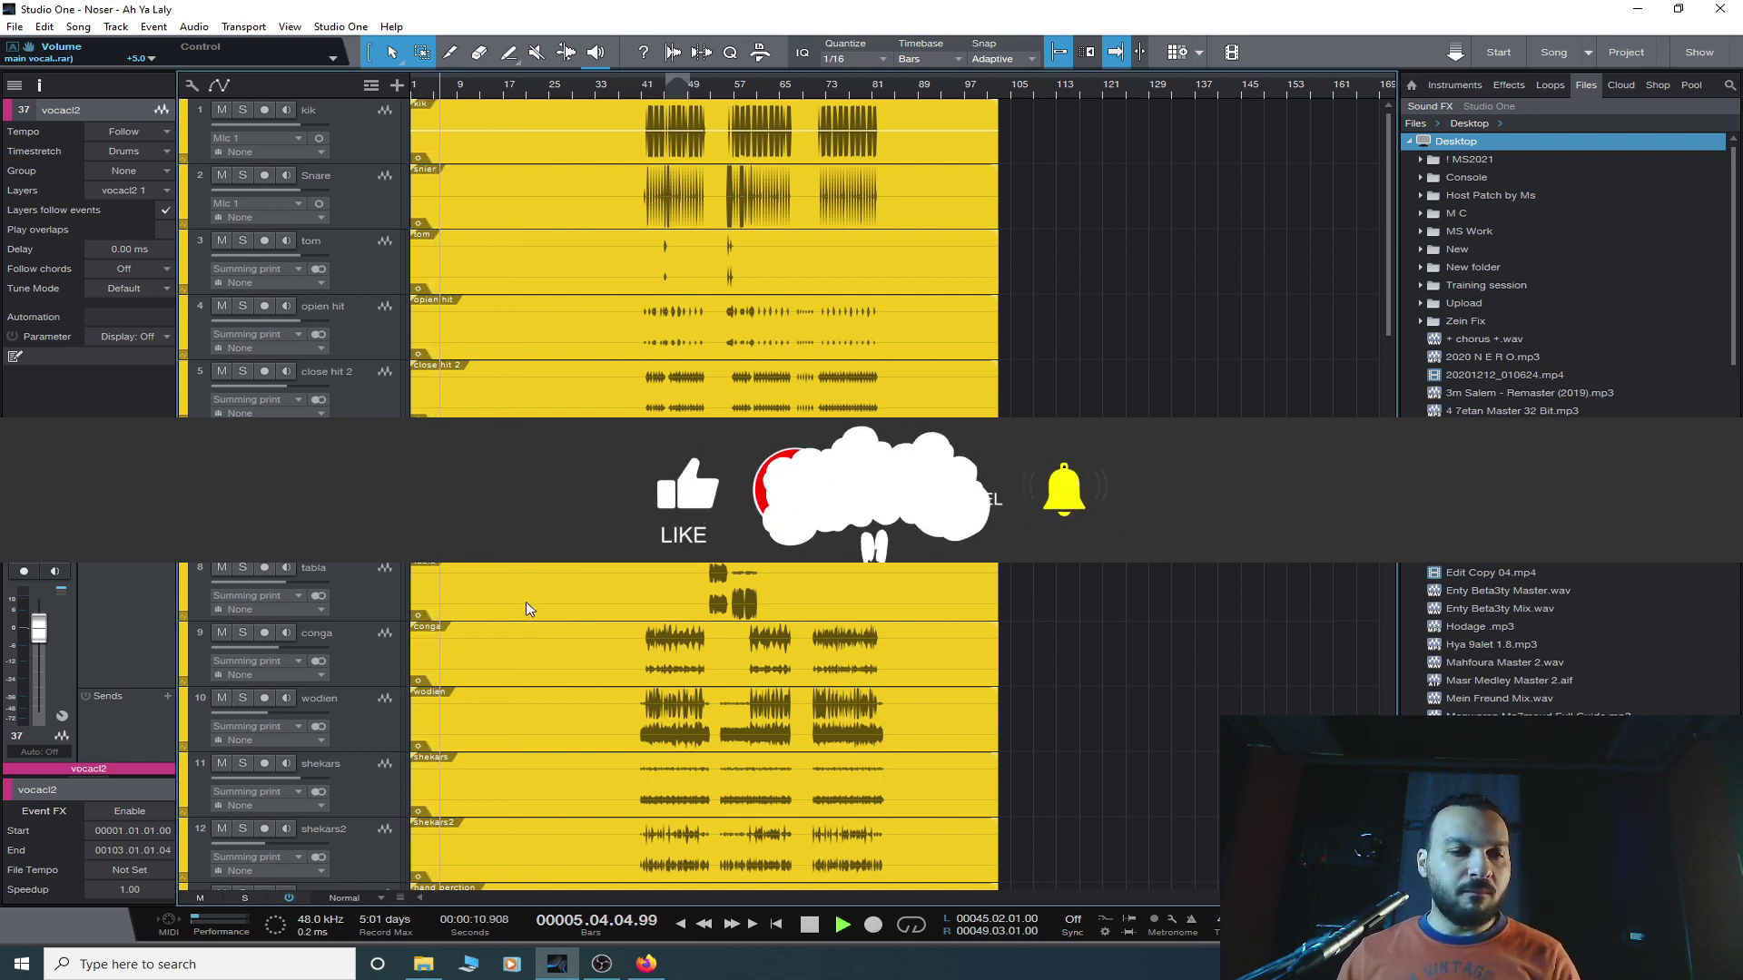
scroll(523, 607, "down", 12)
scroll(1376, 608, "down", 13)
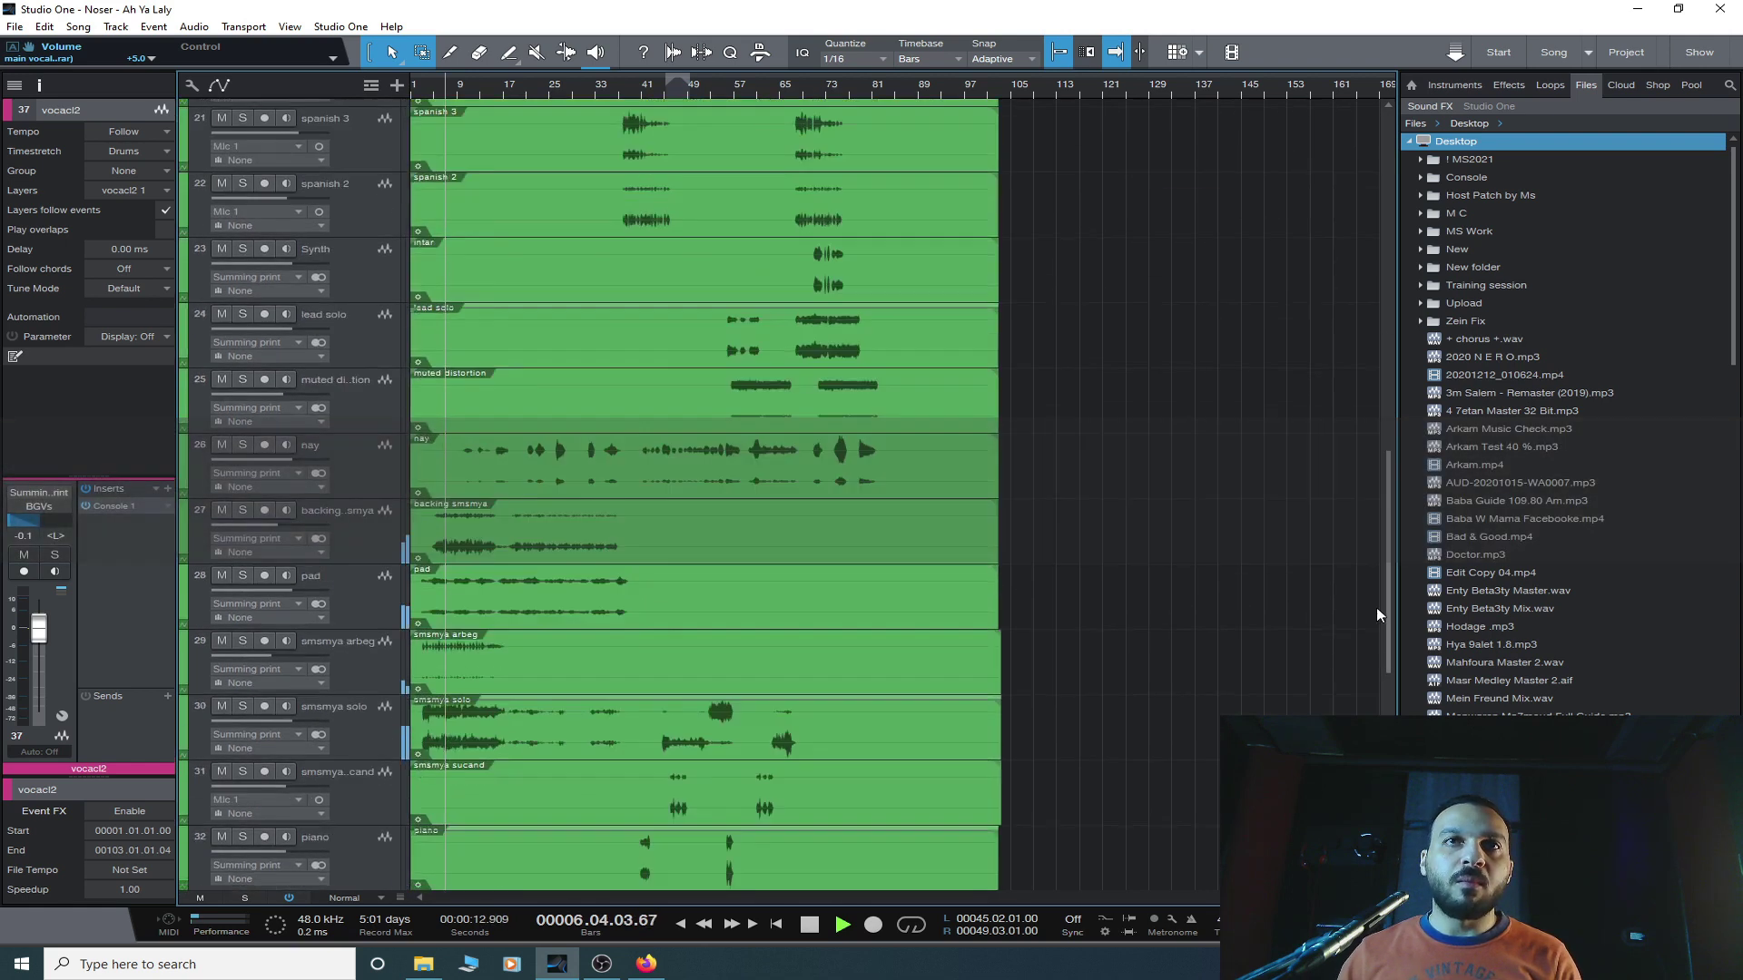
left_click(368, 844)
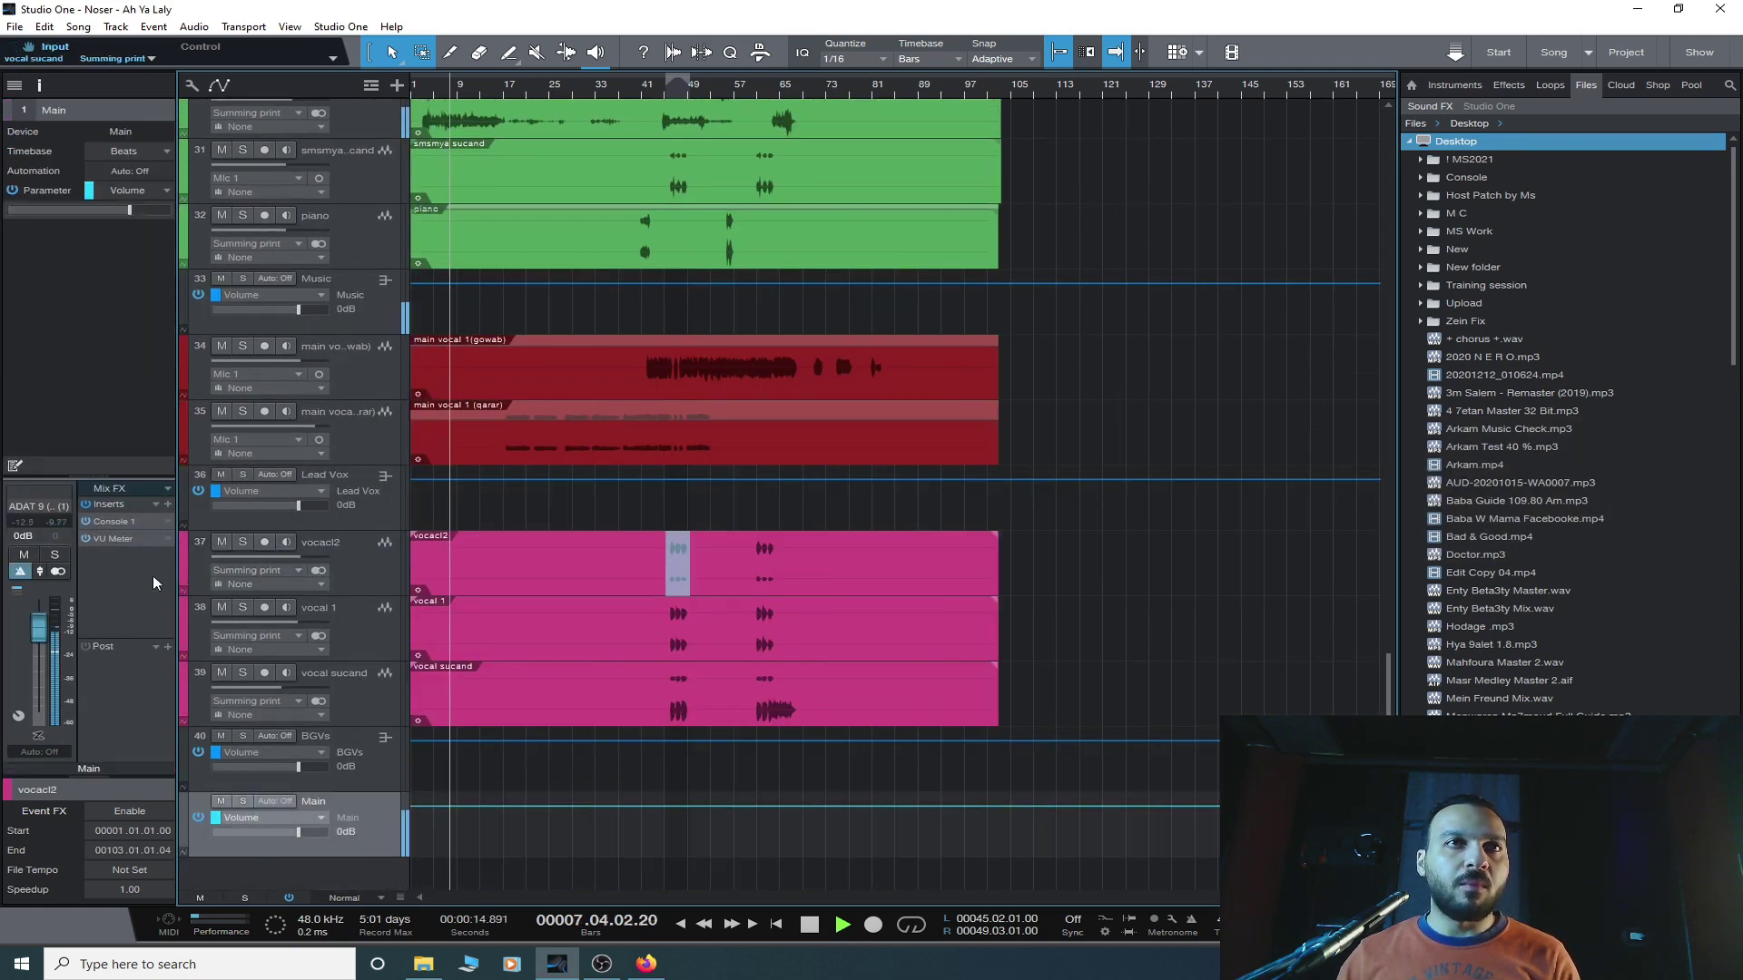
left_click(124, 538)
left_click_drag(1165, 156, 1325, 163)
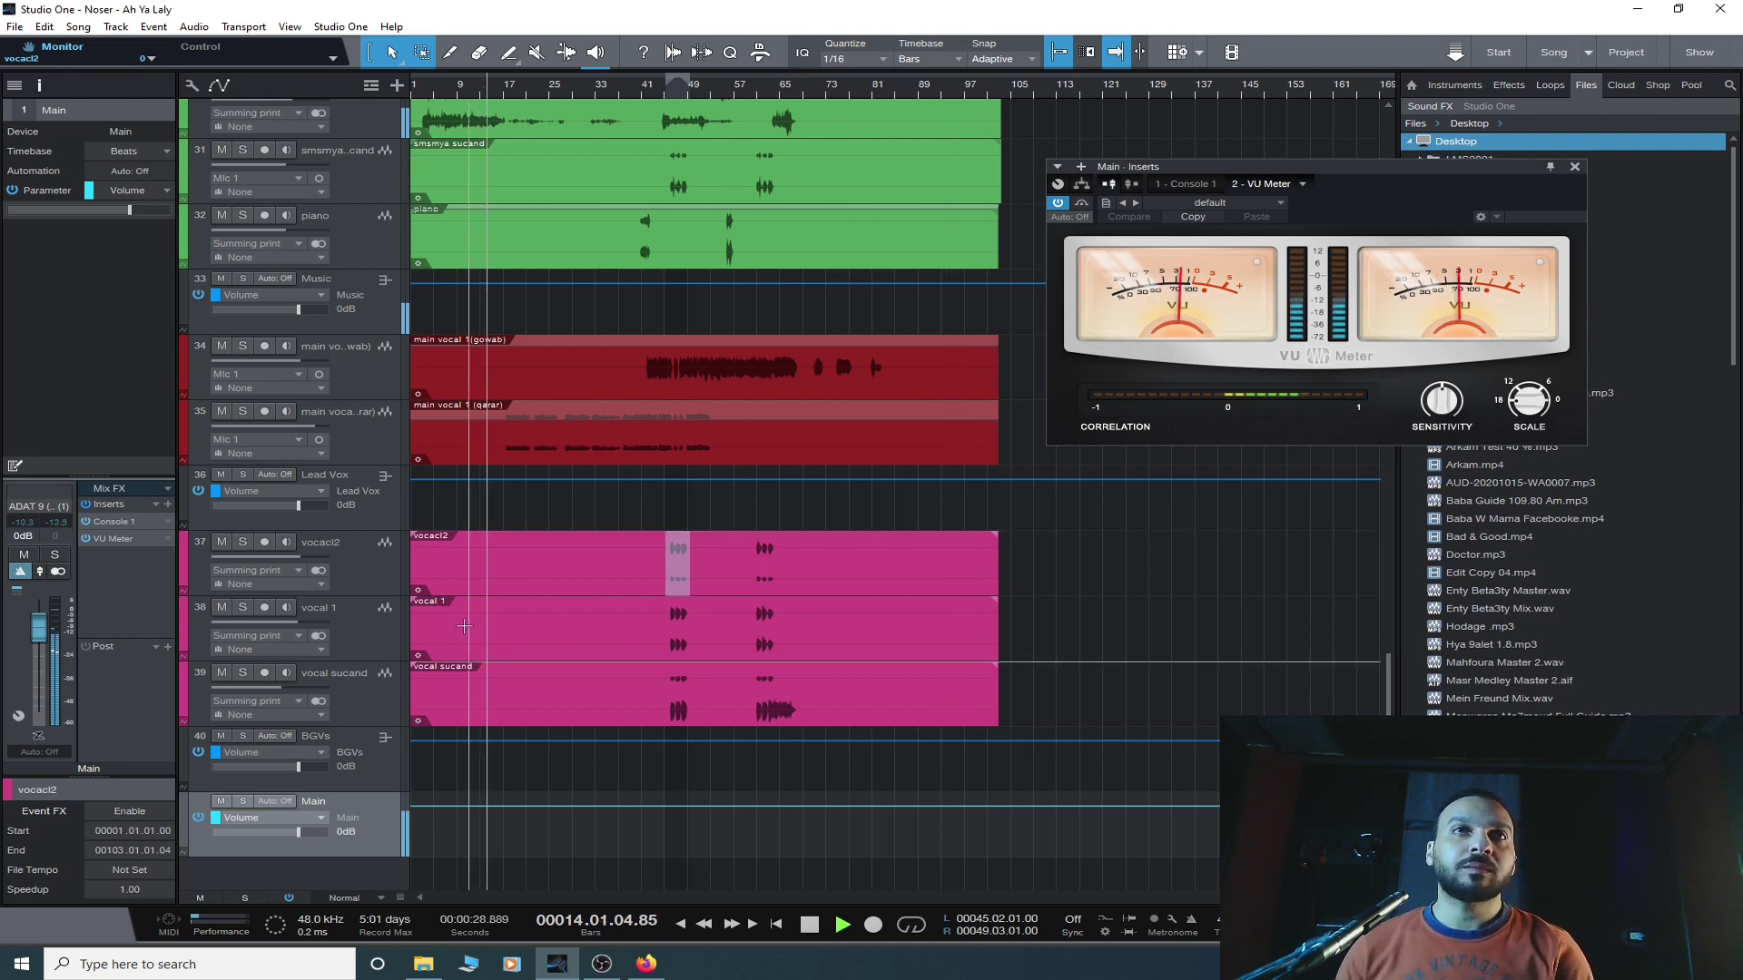
- Review the tracks during playback and bring up the smsmya arbeg track's channel
scroll(435, 676, "up", 5)
scroll(436, 676, "up", 20)
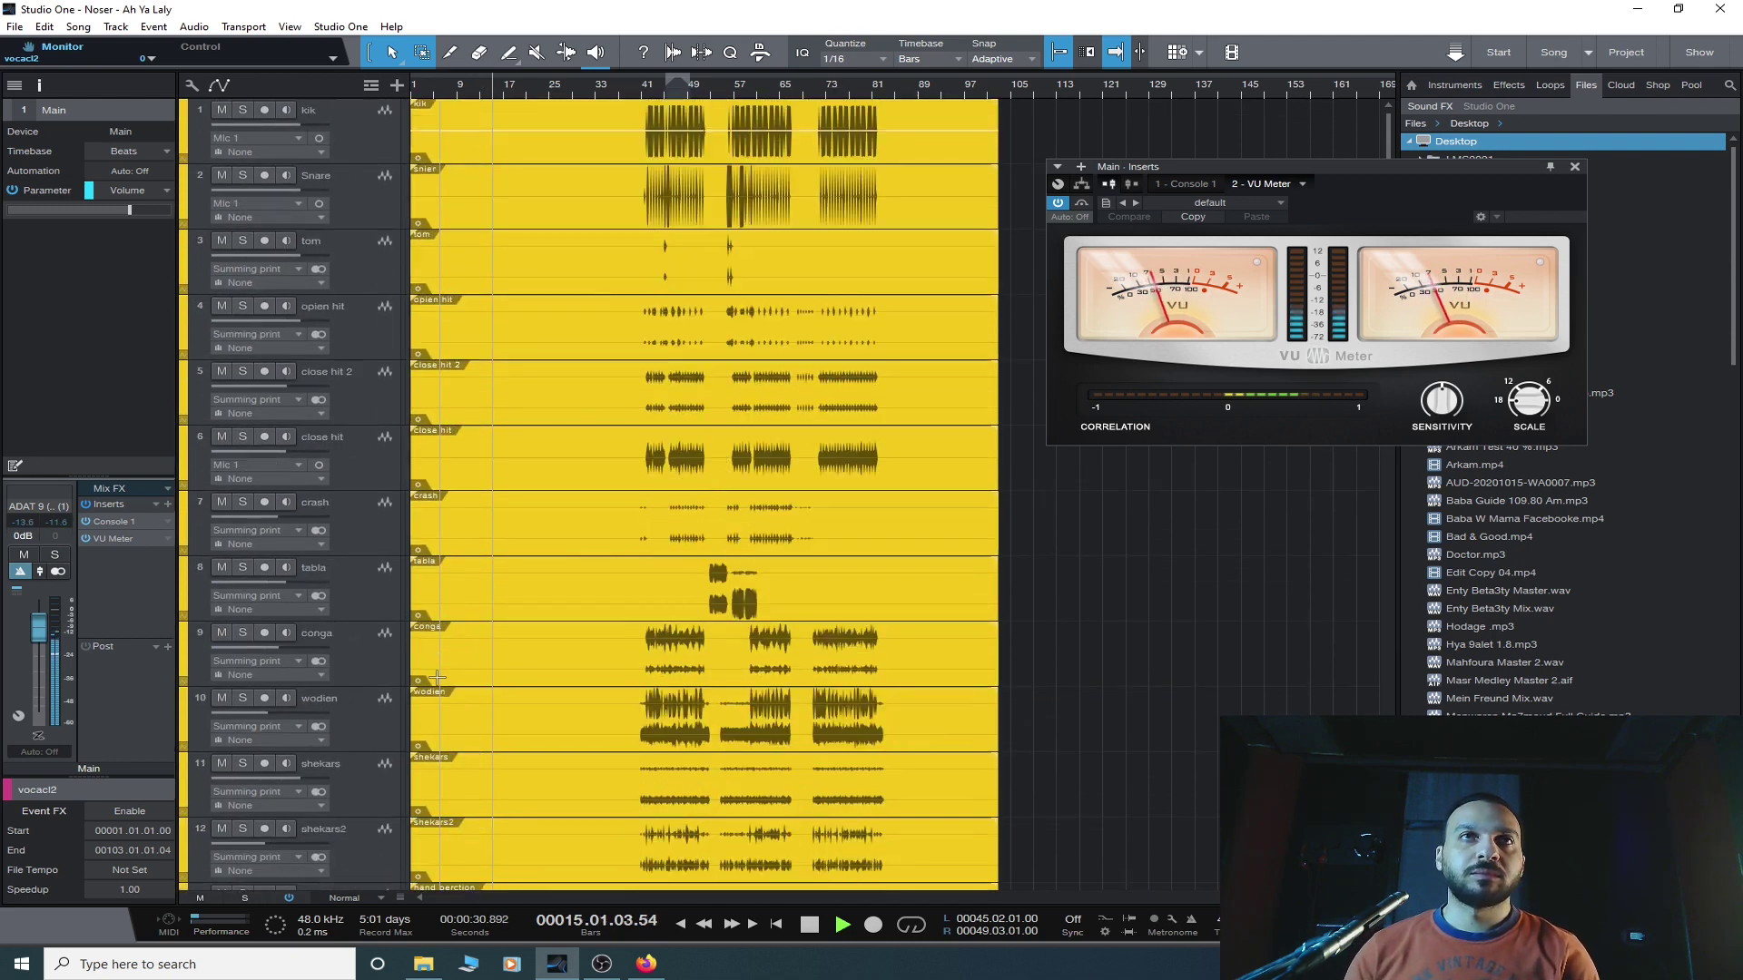
scroll(437, 676, "down", 20)
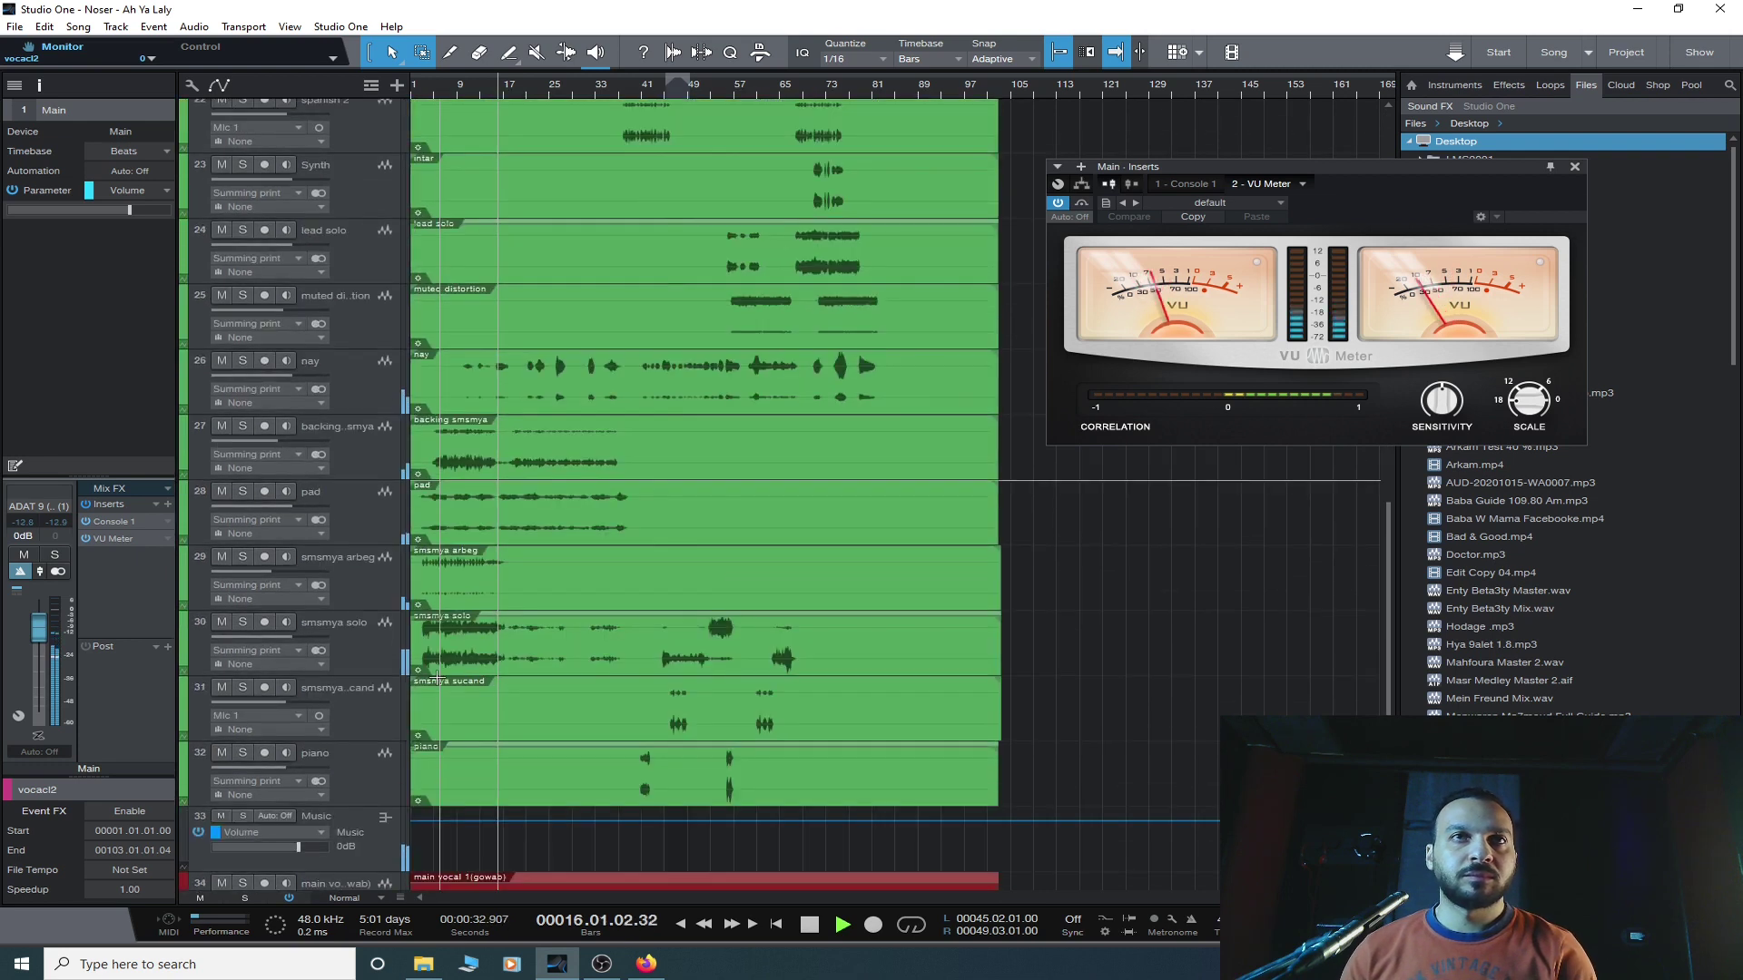
left_click(340, 587)
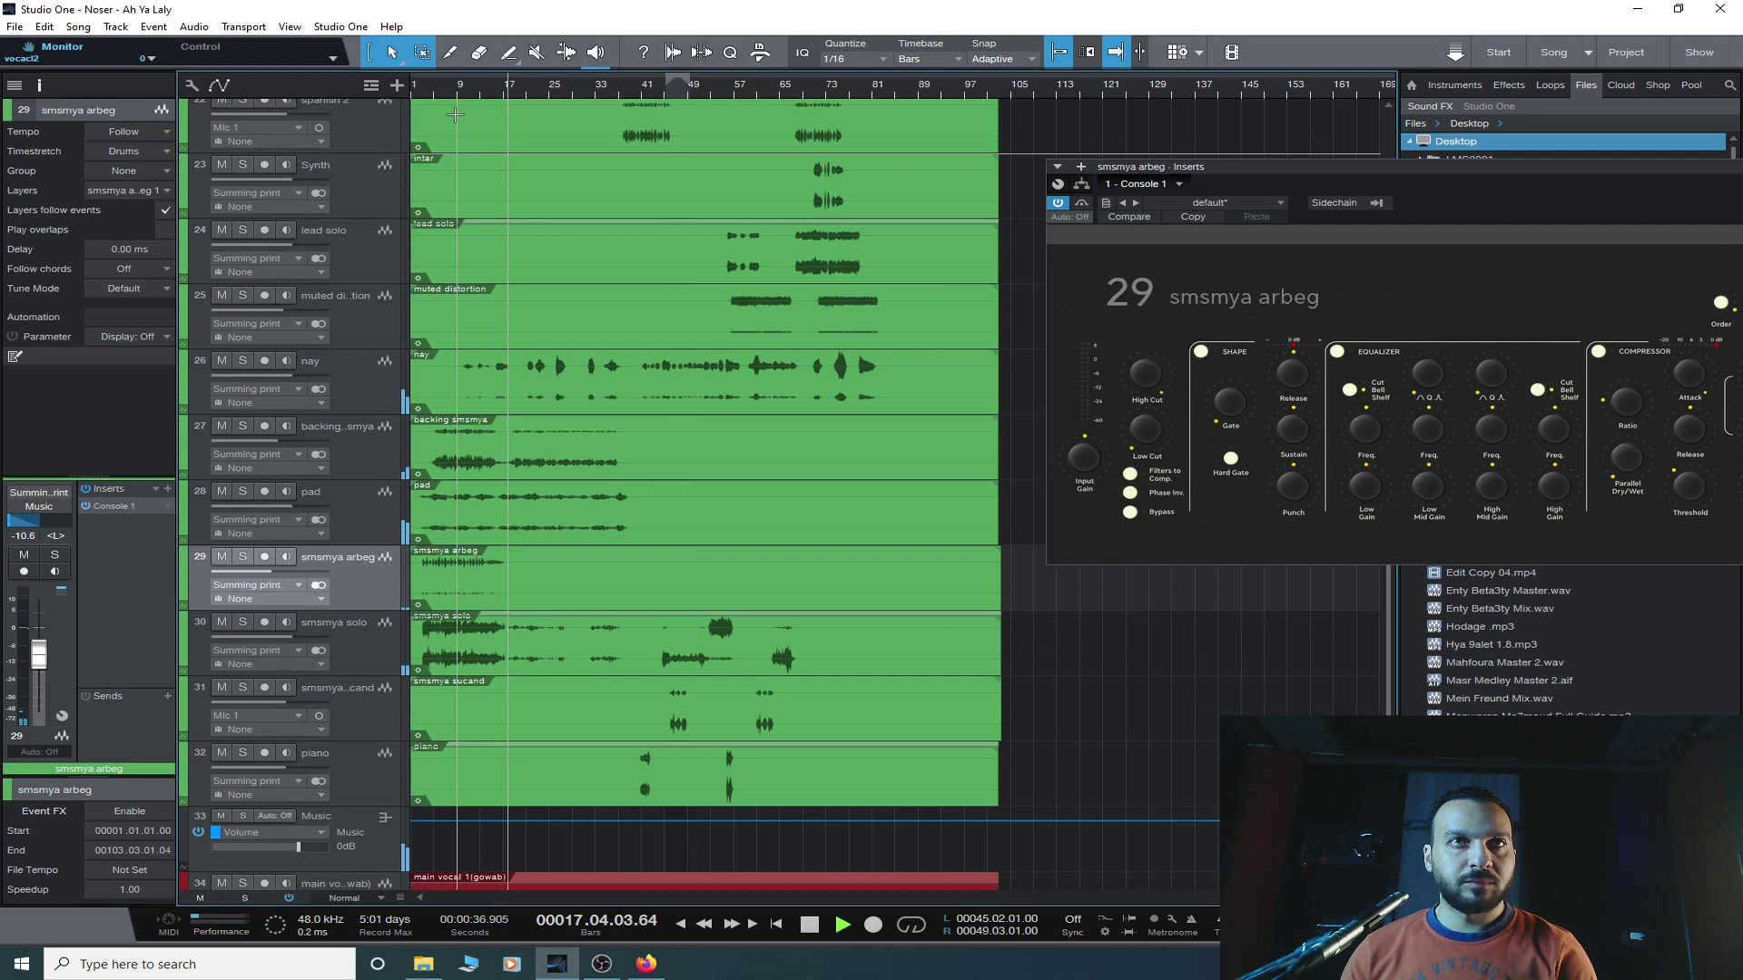
- Set the volume of main vocal 1 (qarar) to +4.0 dB
scroll(463, 581, "down", 8)
scroll(463, 579, "down", 3)
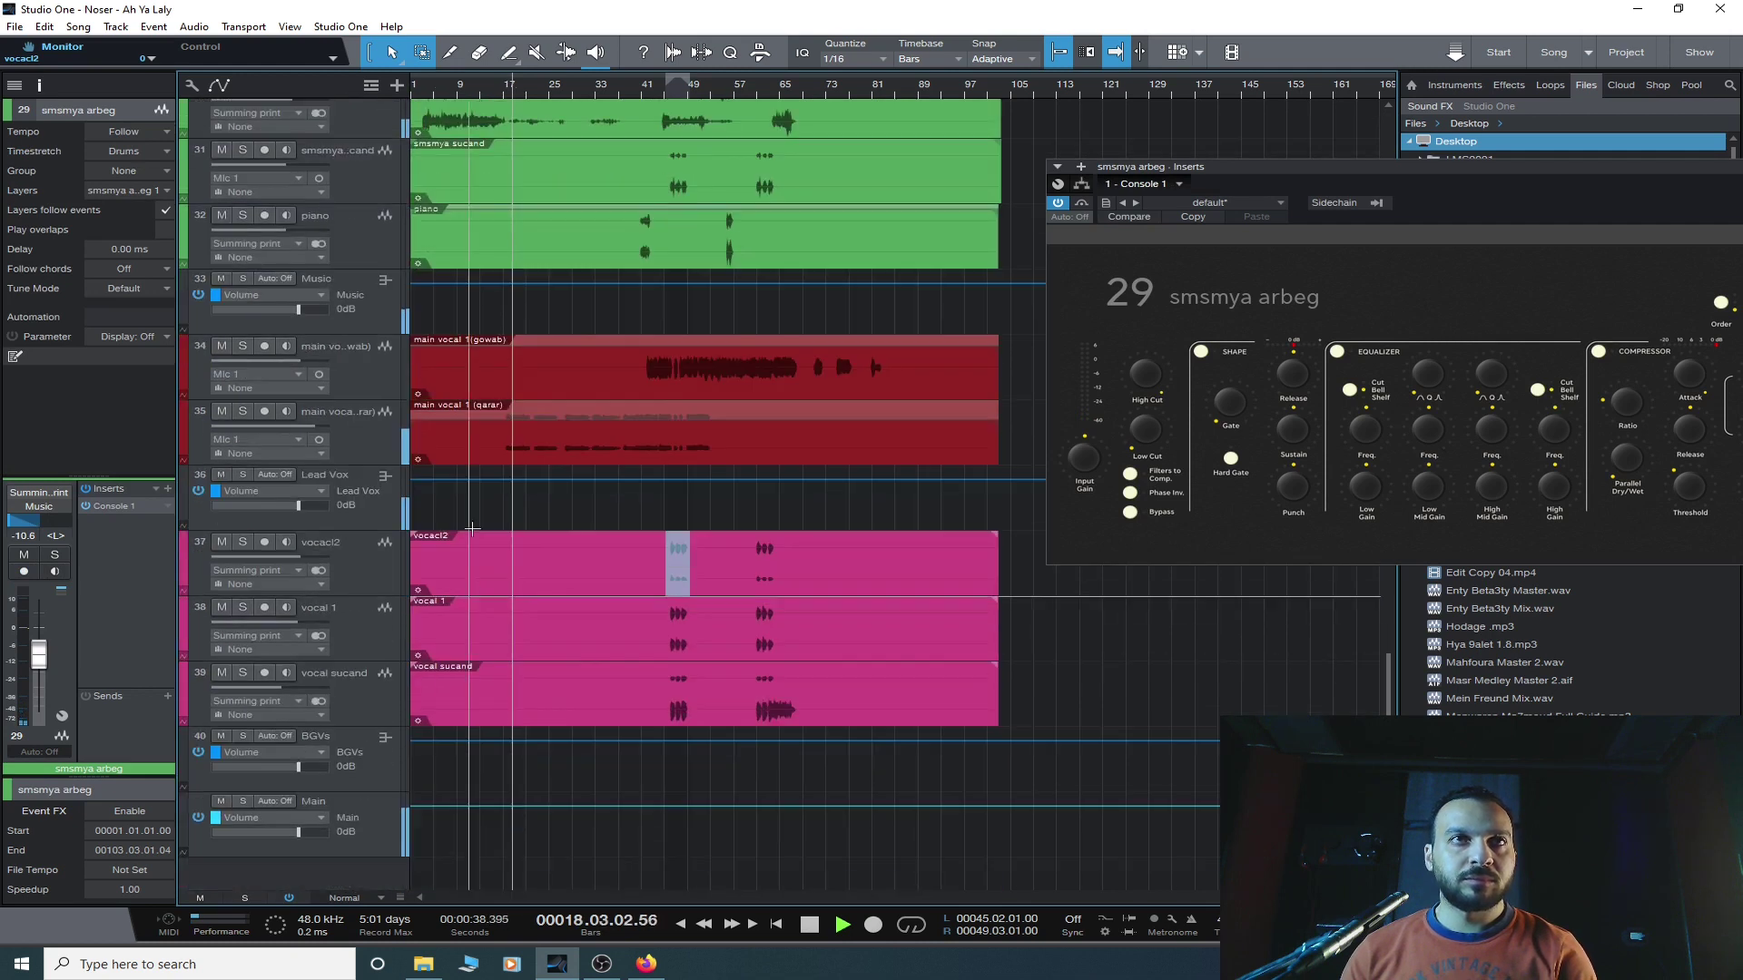
left_click(377, 449)
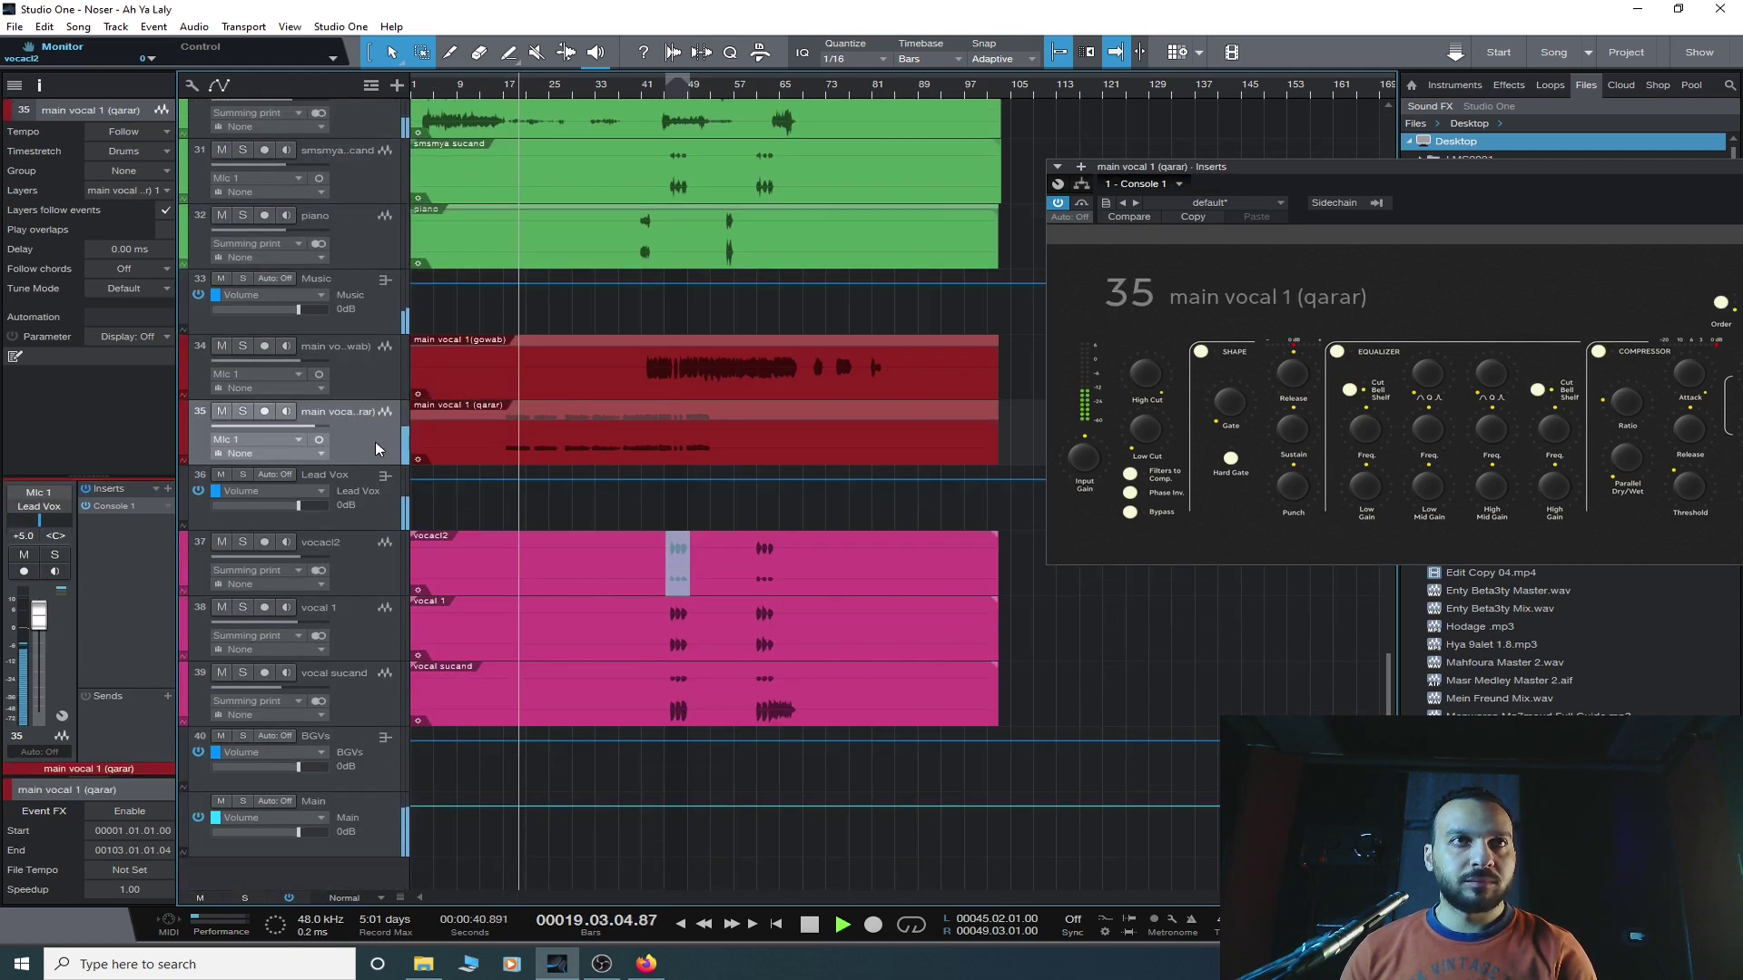
scroll(376, 444, "up", 1)
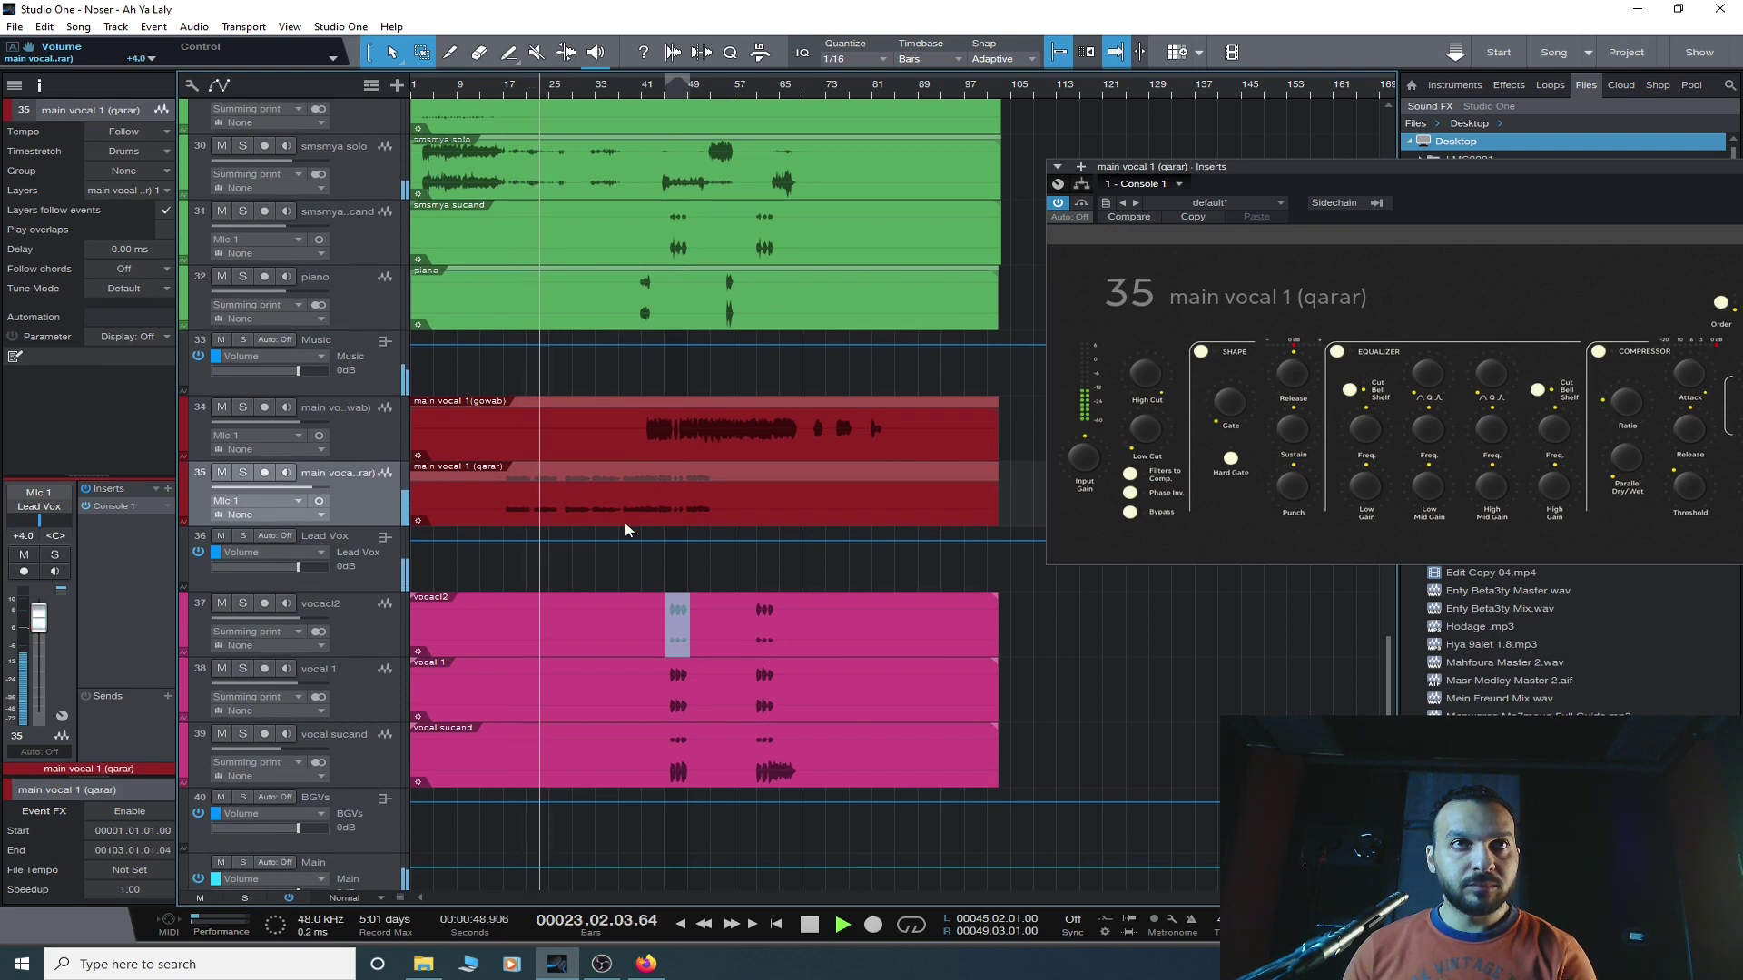
- Check the backing smsmya channel, set smsmya arbeg's volume to -7.8 dB and close the plug-in window
scroll(517, 601, "up", 5)
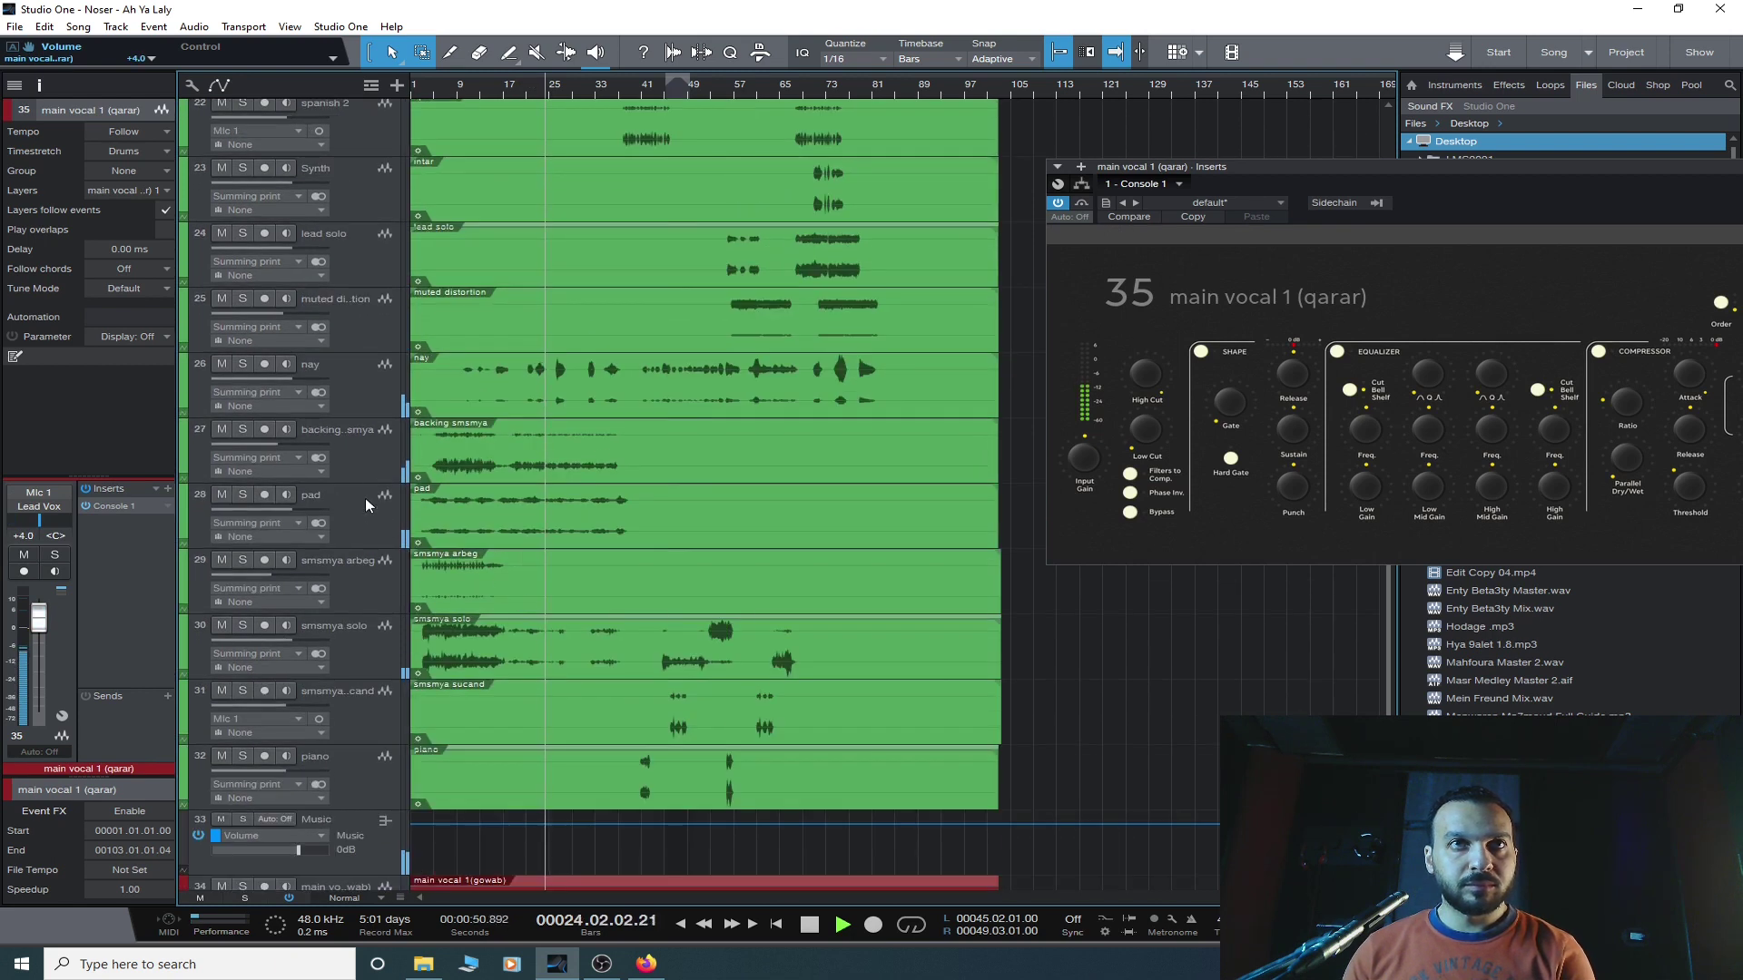
left_click(375, 464)
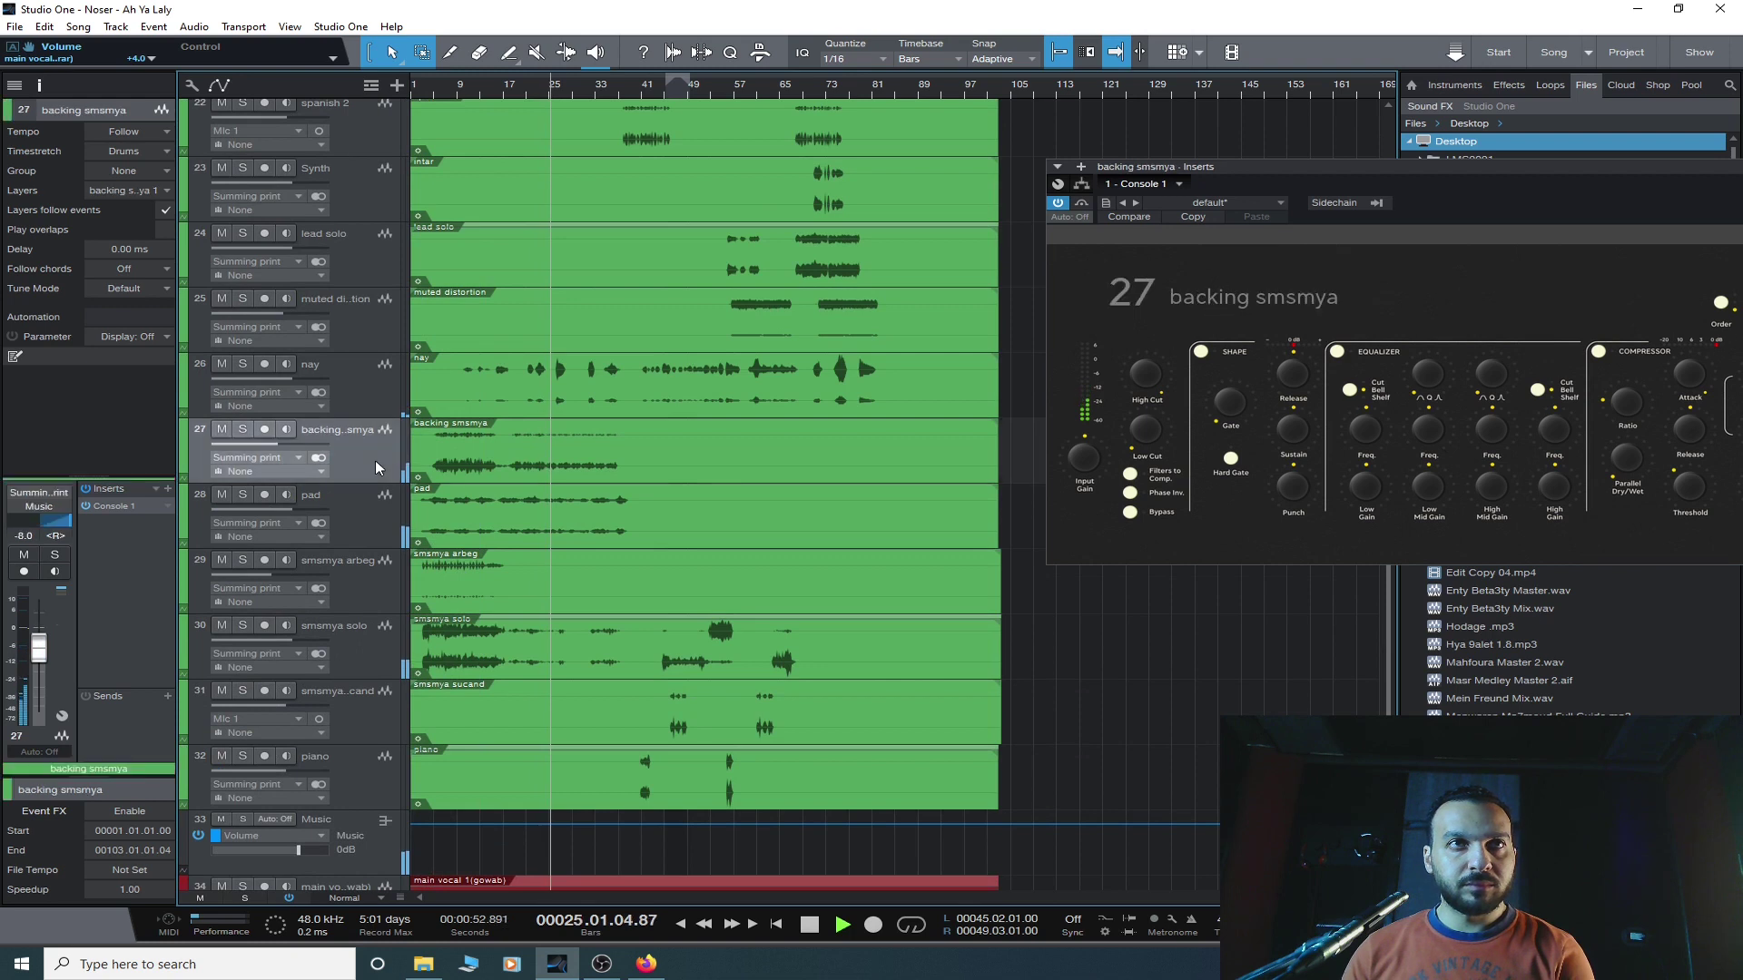
left_click(357, 591)
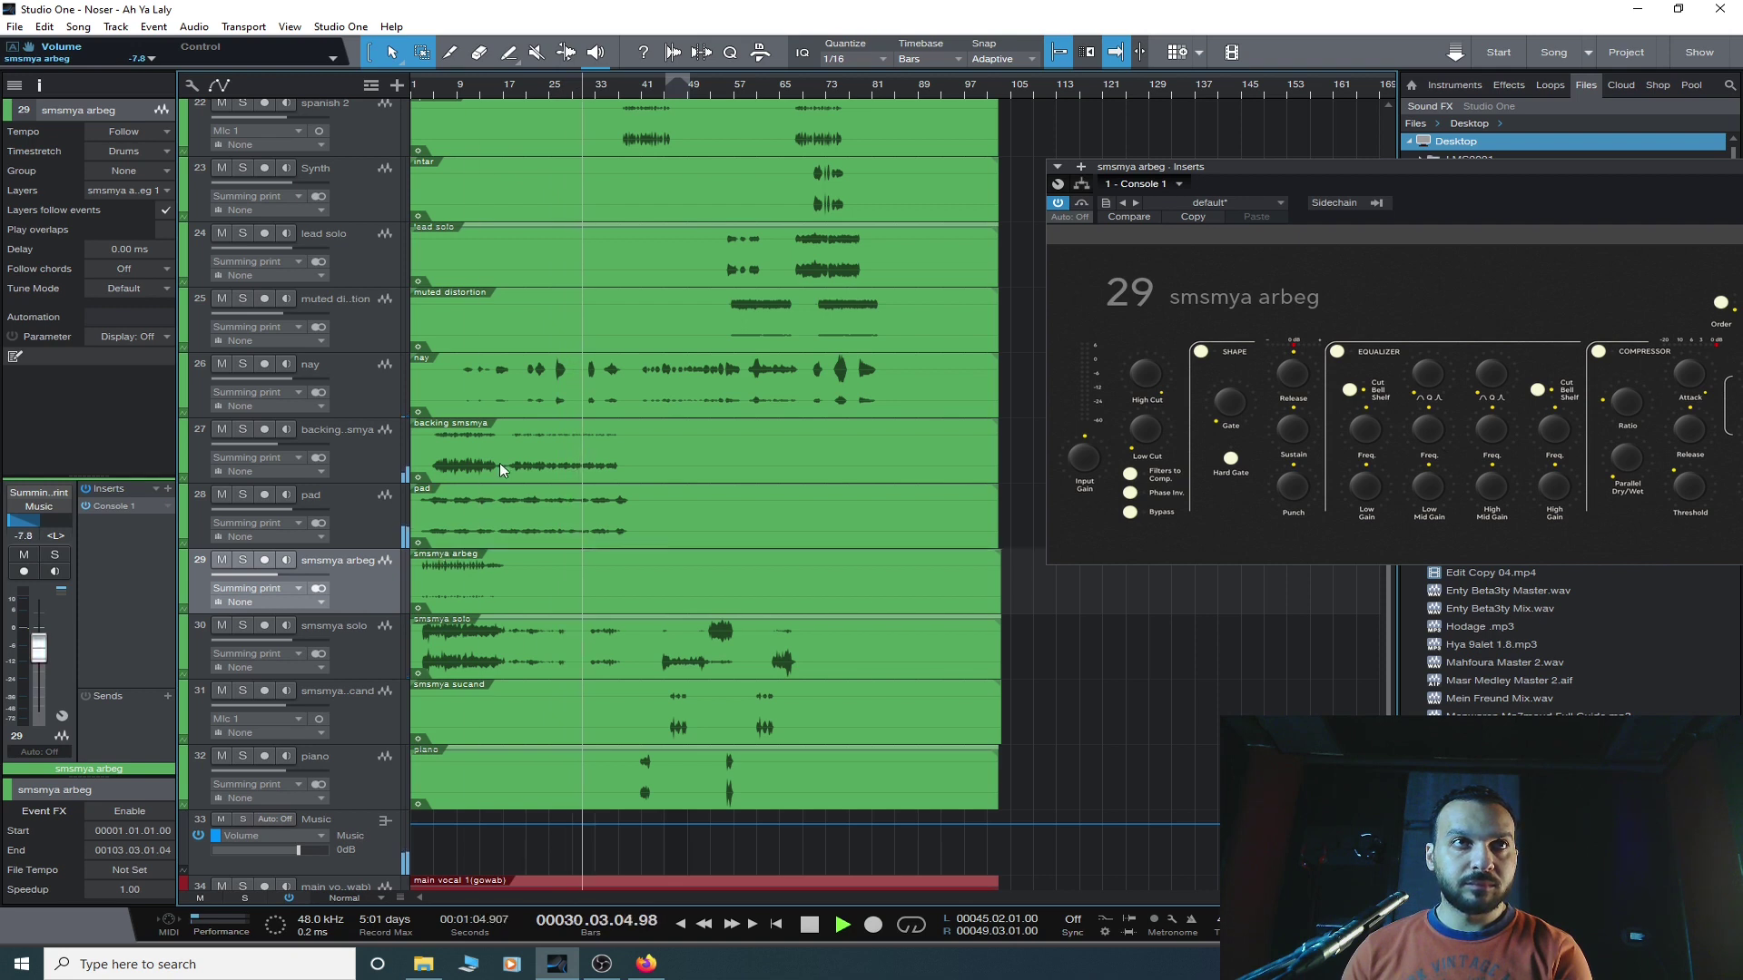
scroll(500, 463, "down", 8)
left_click_drag(1499, 167, 860, 236)
left_click(1232, 235)
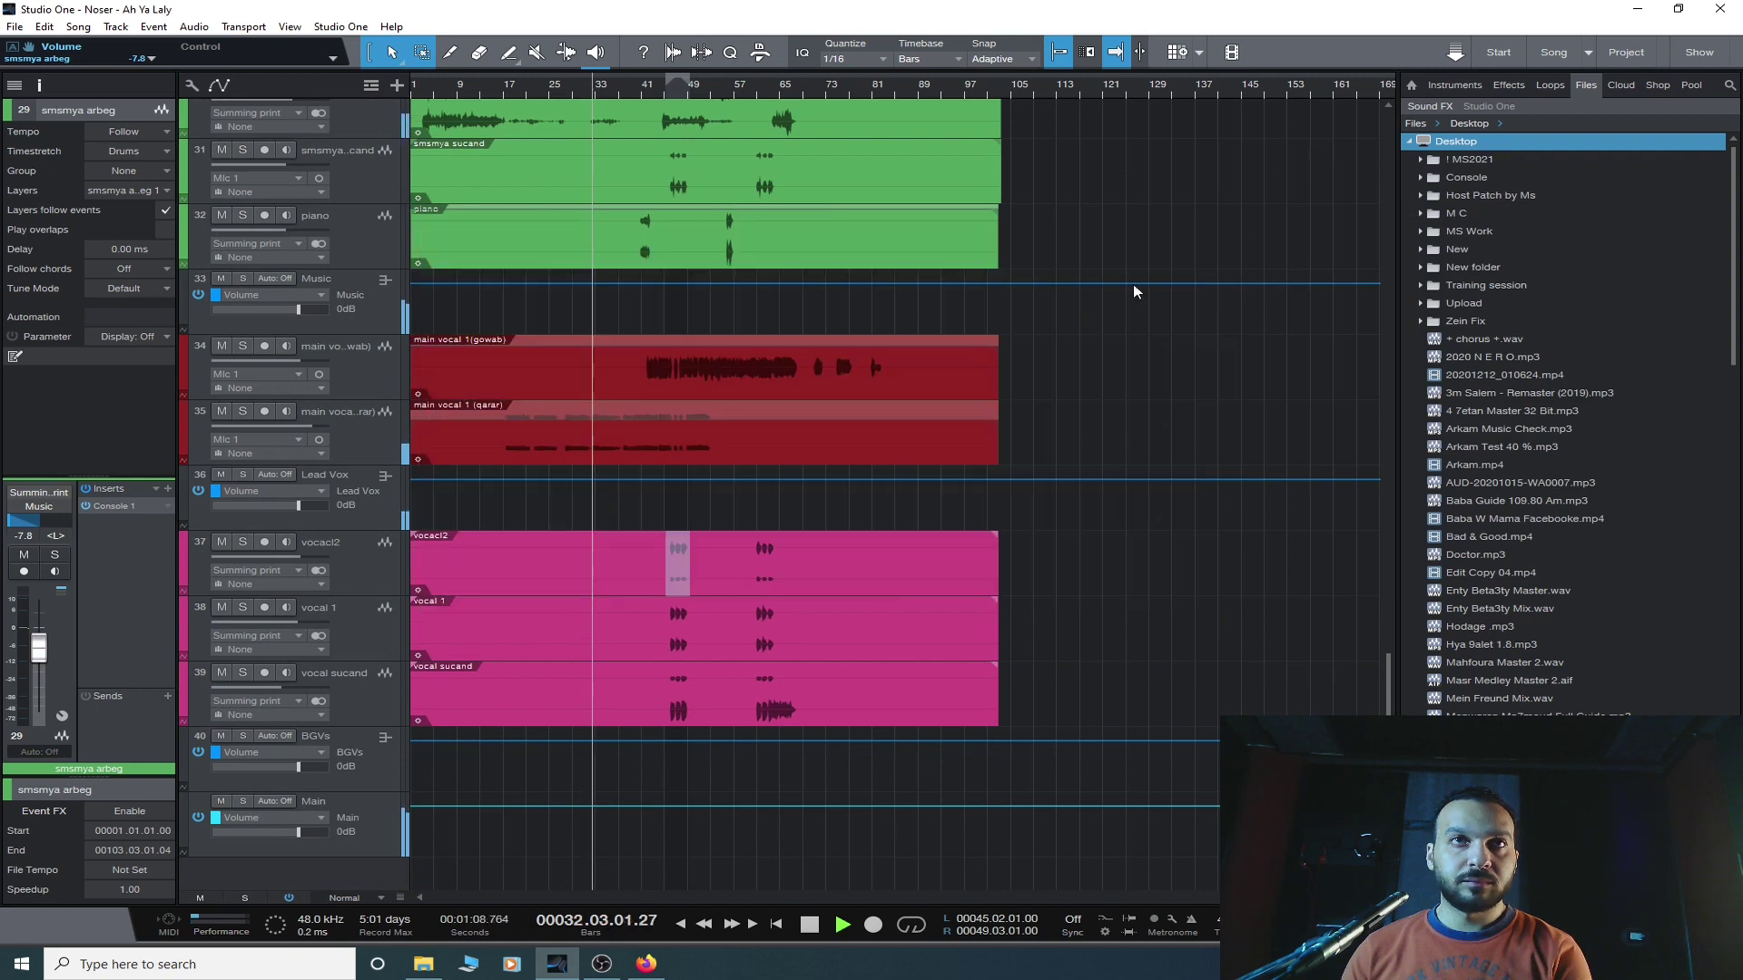
- Set the pad track's volume to 0 dB during playback
scroll(529, 681, "up", 9)
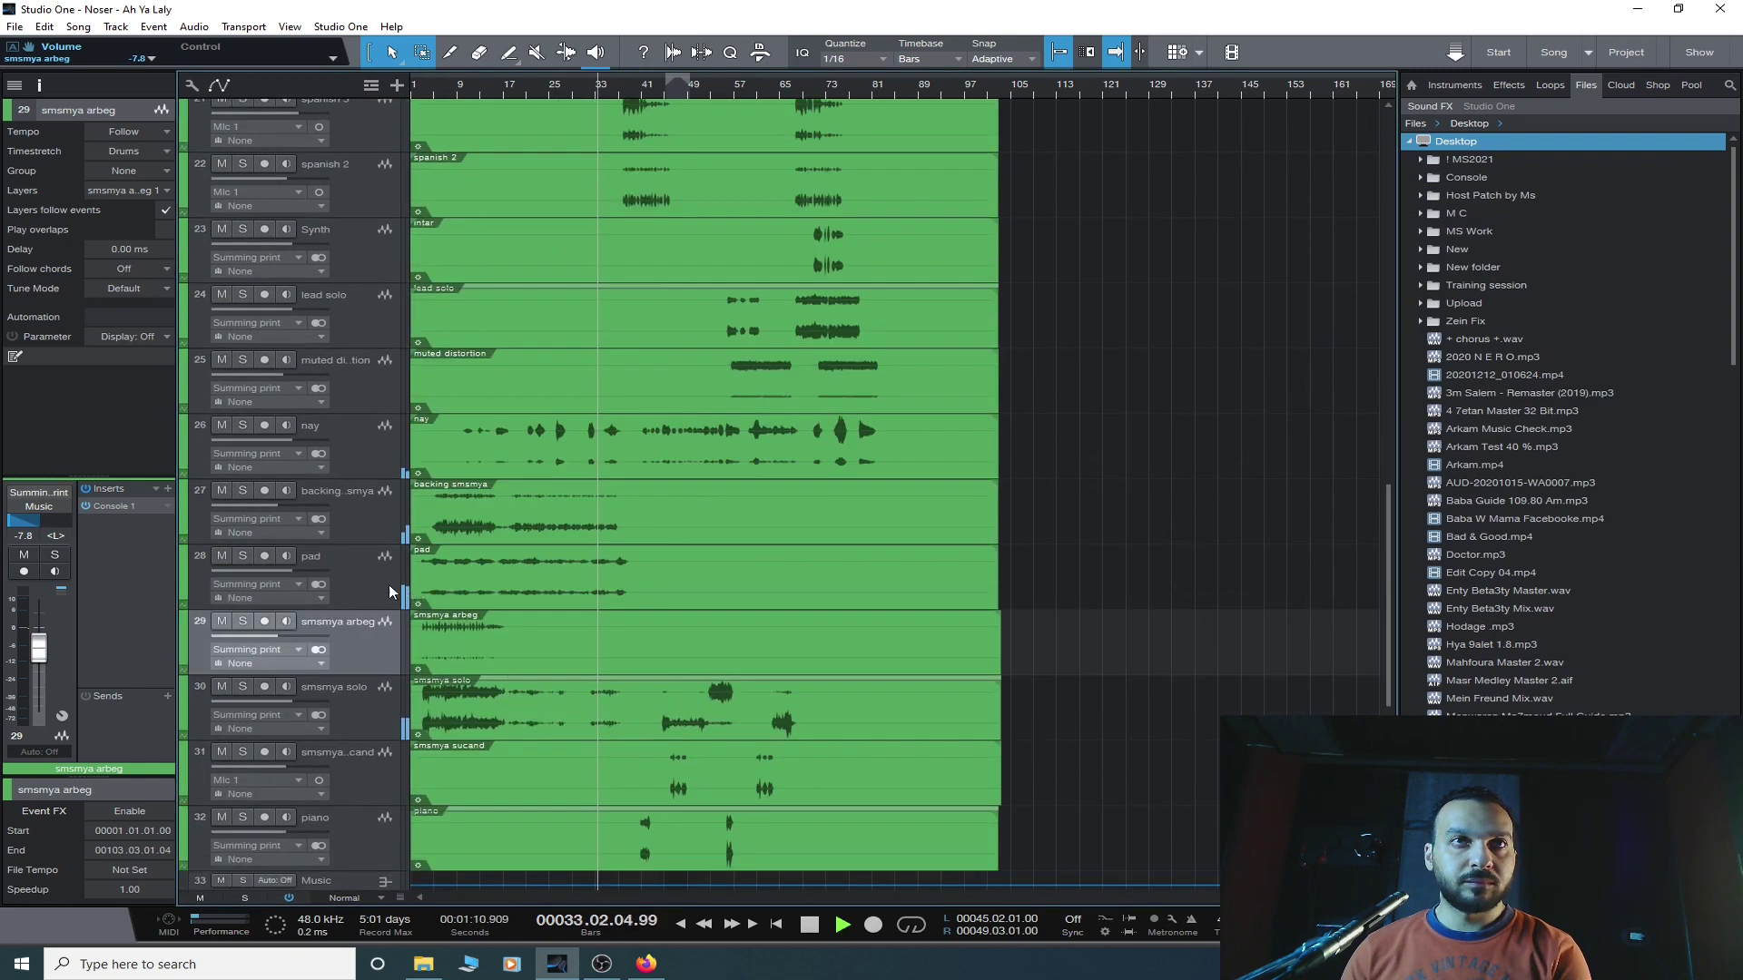
left_click(388, 588)
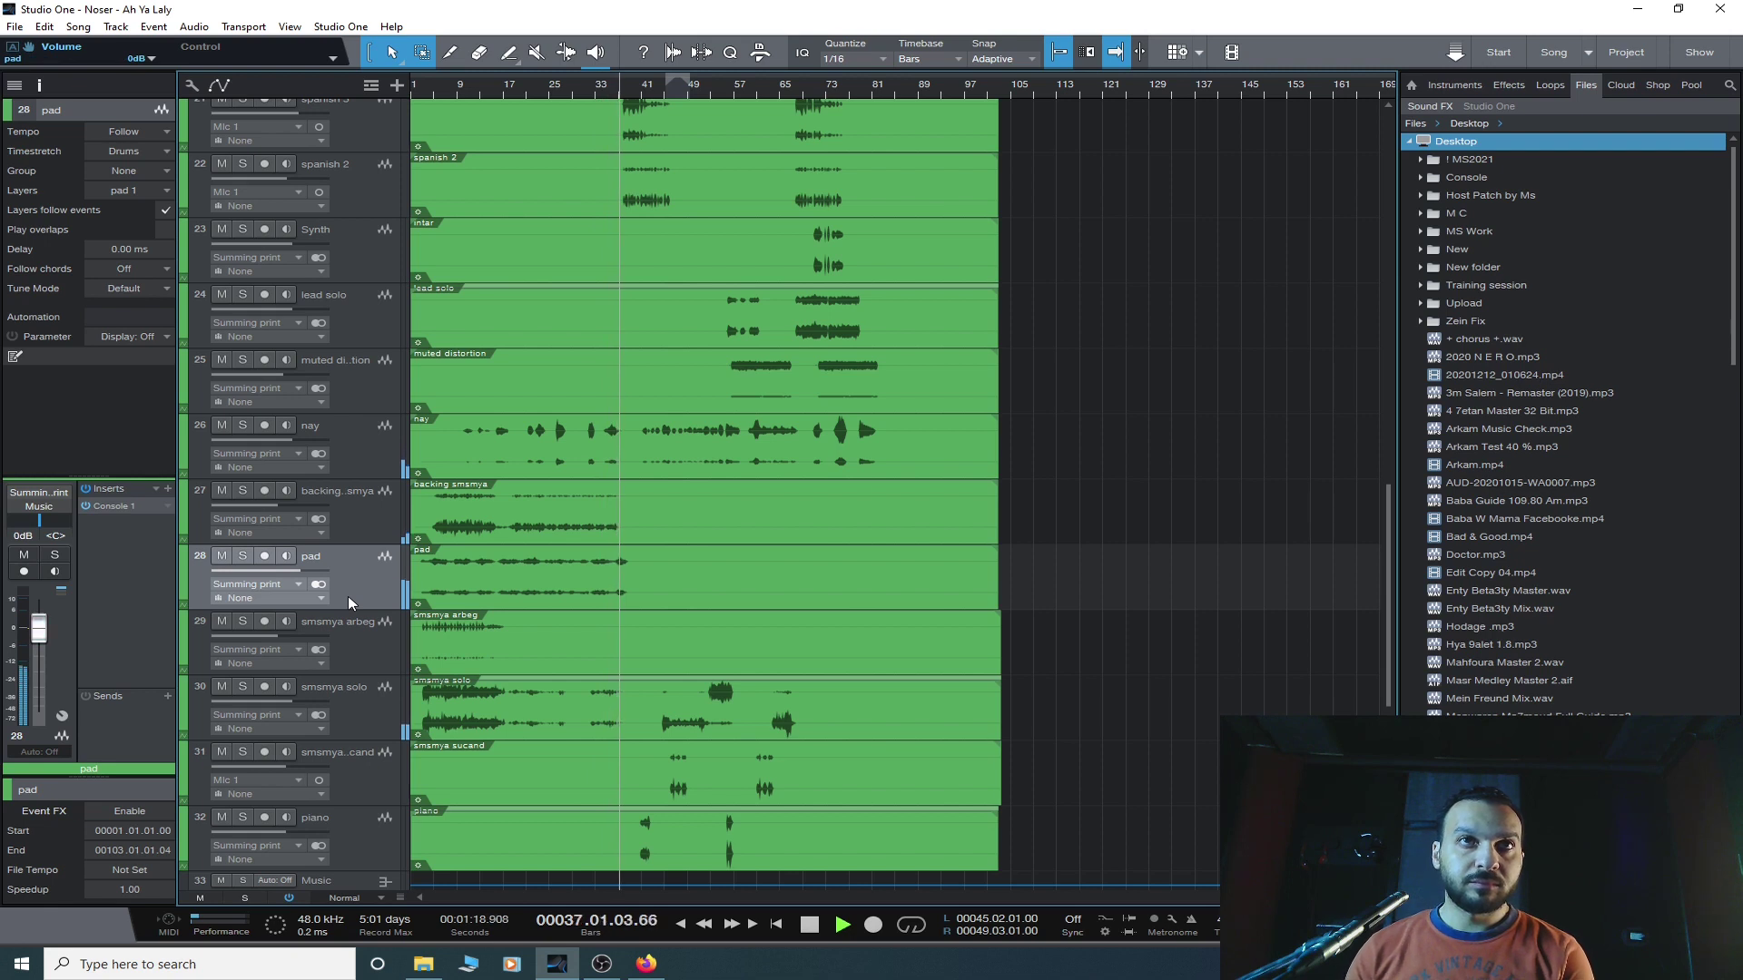
scroll(545, 569, "down", 6)
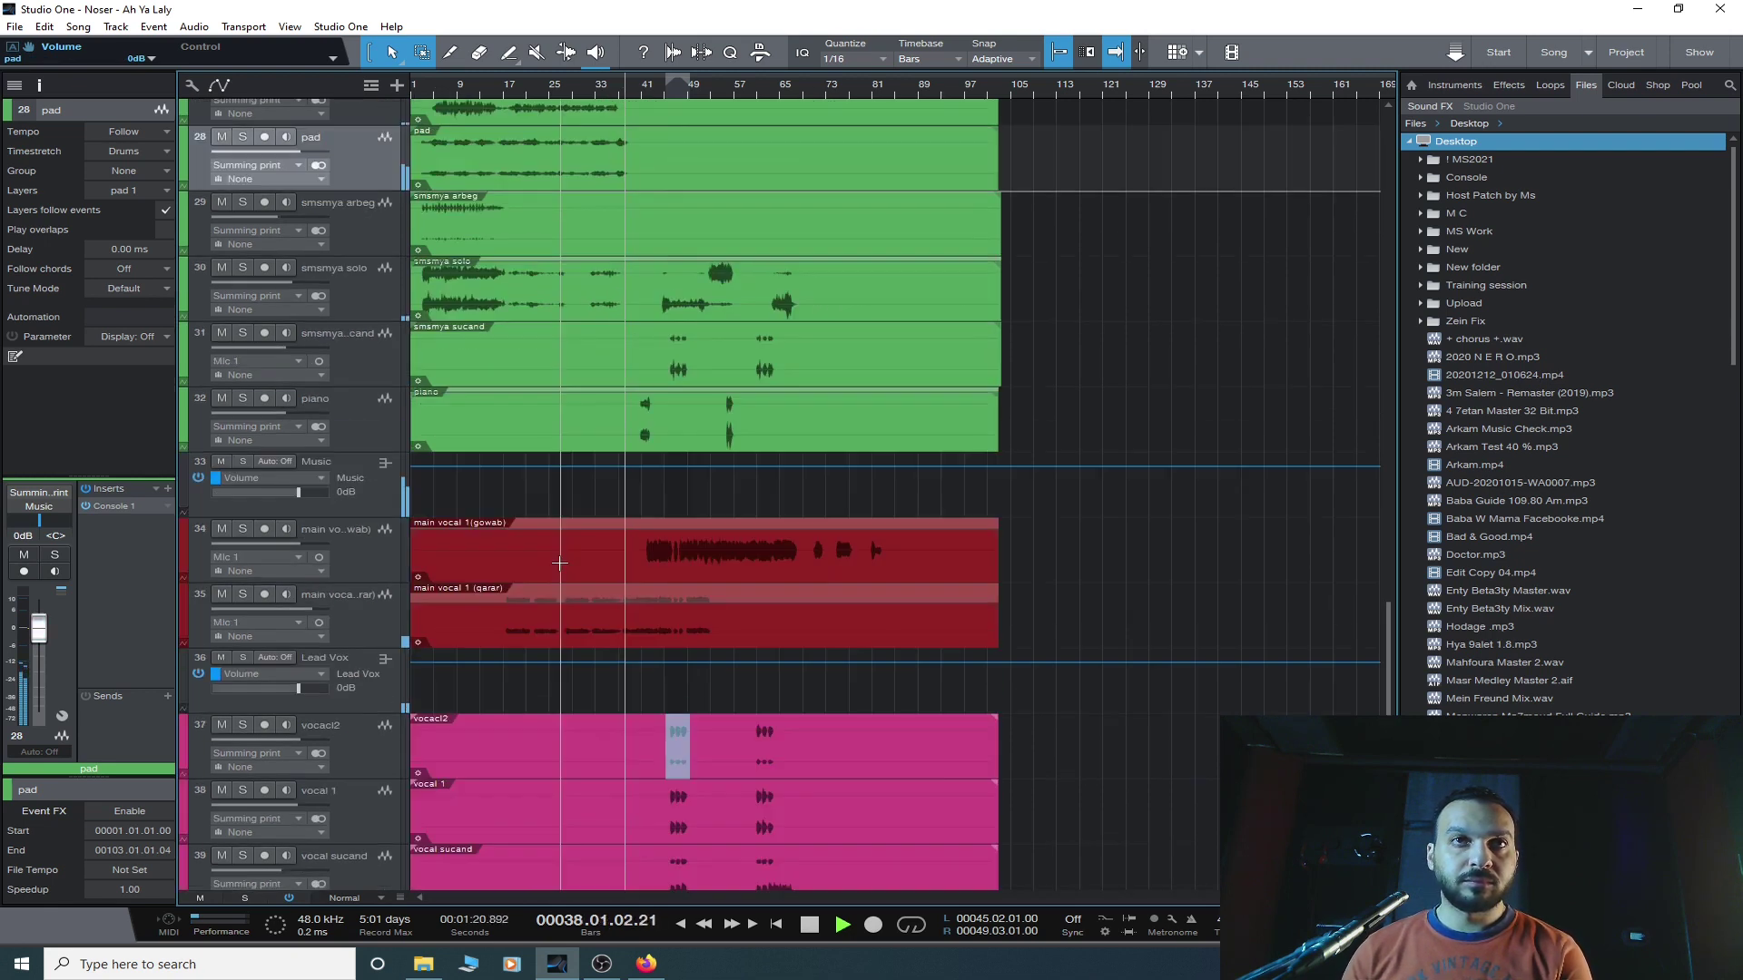
- Solo the spanish 1 and spanish 2 guitar tracks and replay them from about bar 39 to compare them
scroll(559, 564, "up", 10)
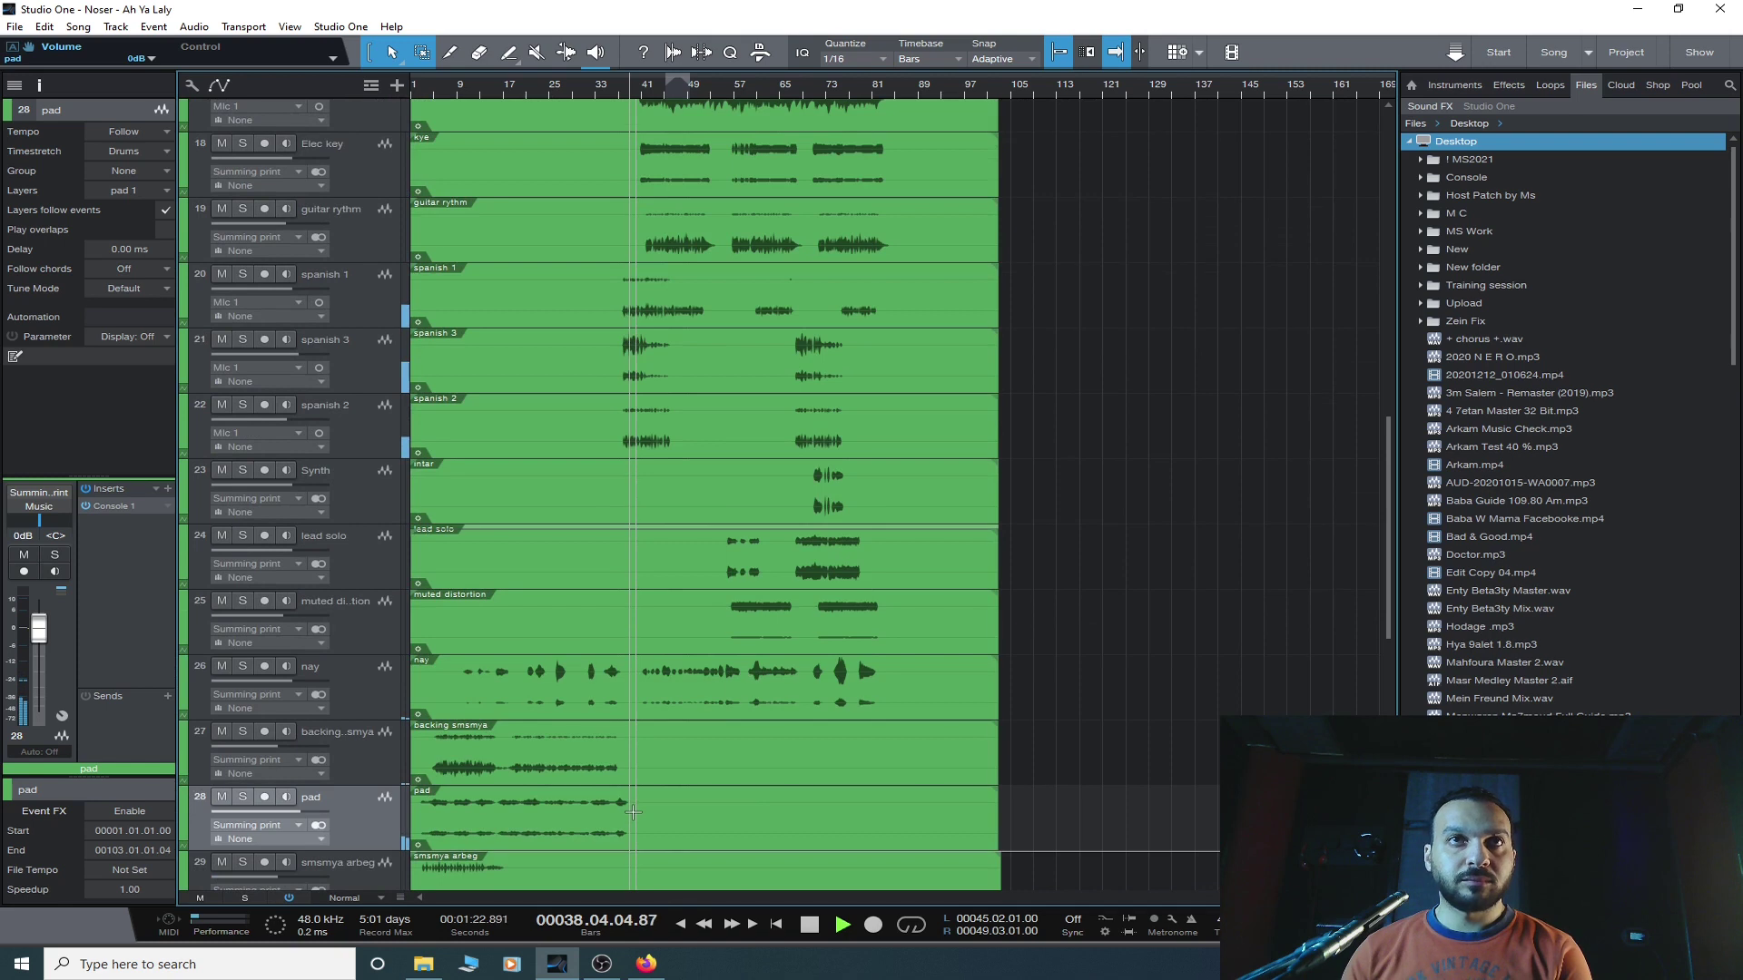
left_click(384, 600)
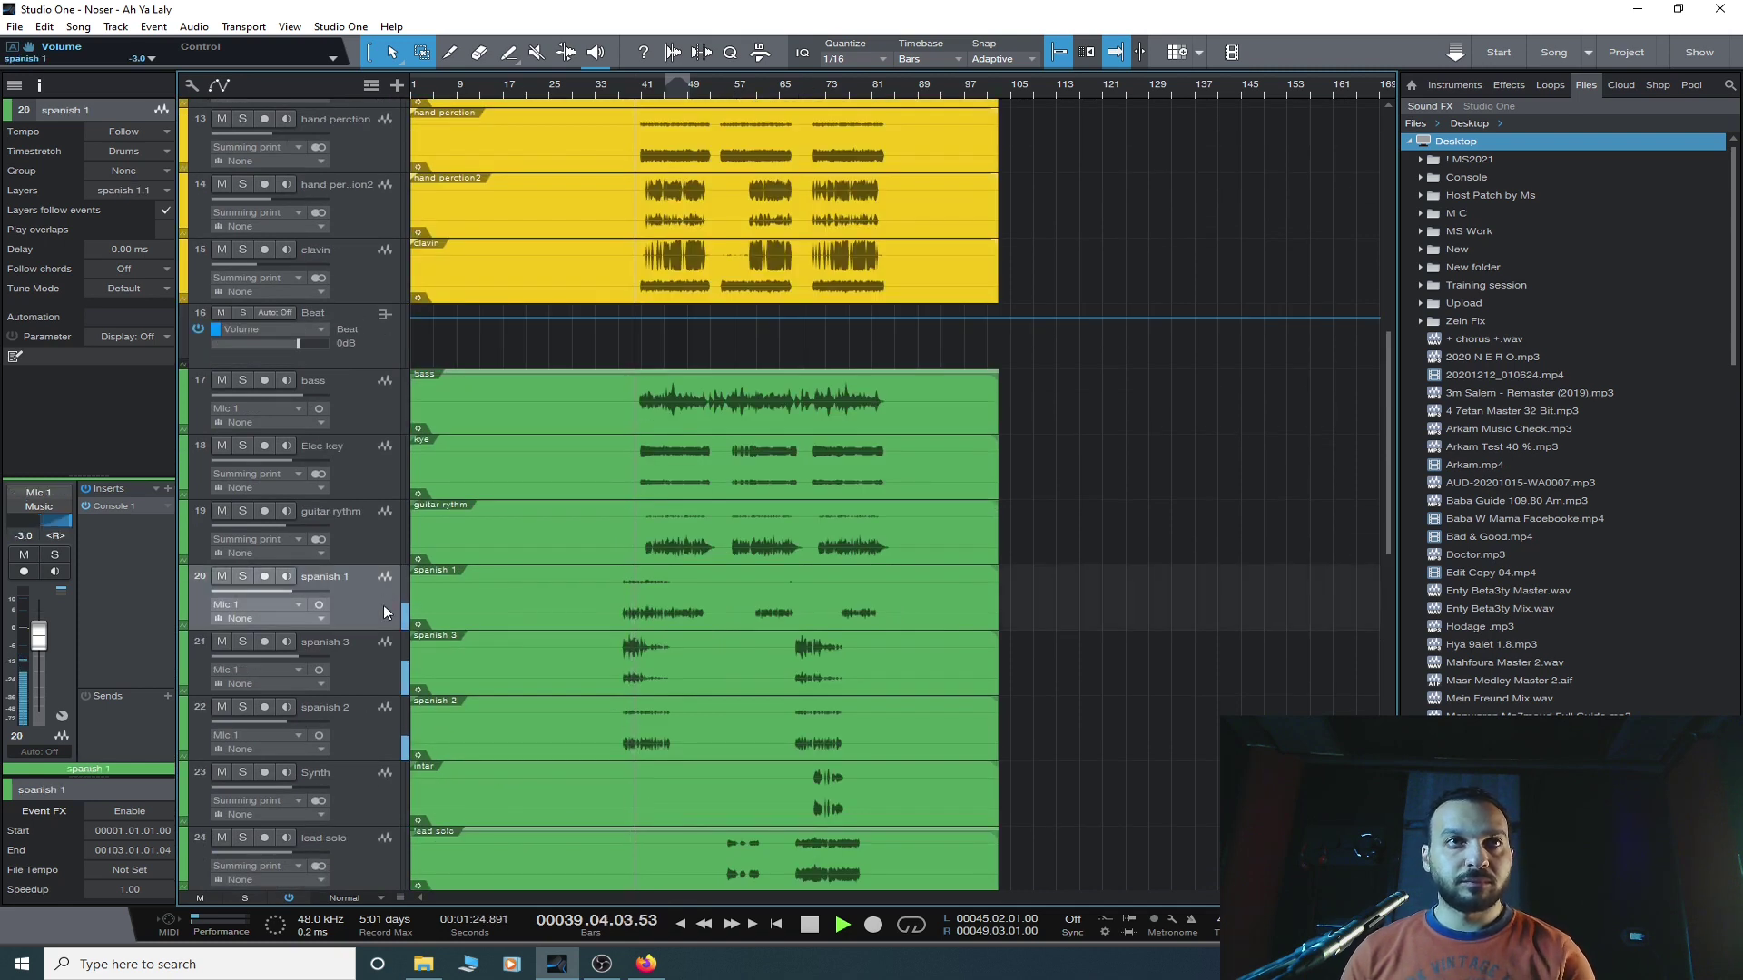
left_click(348, 683)
left_click(357, 727)
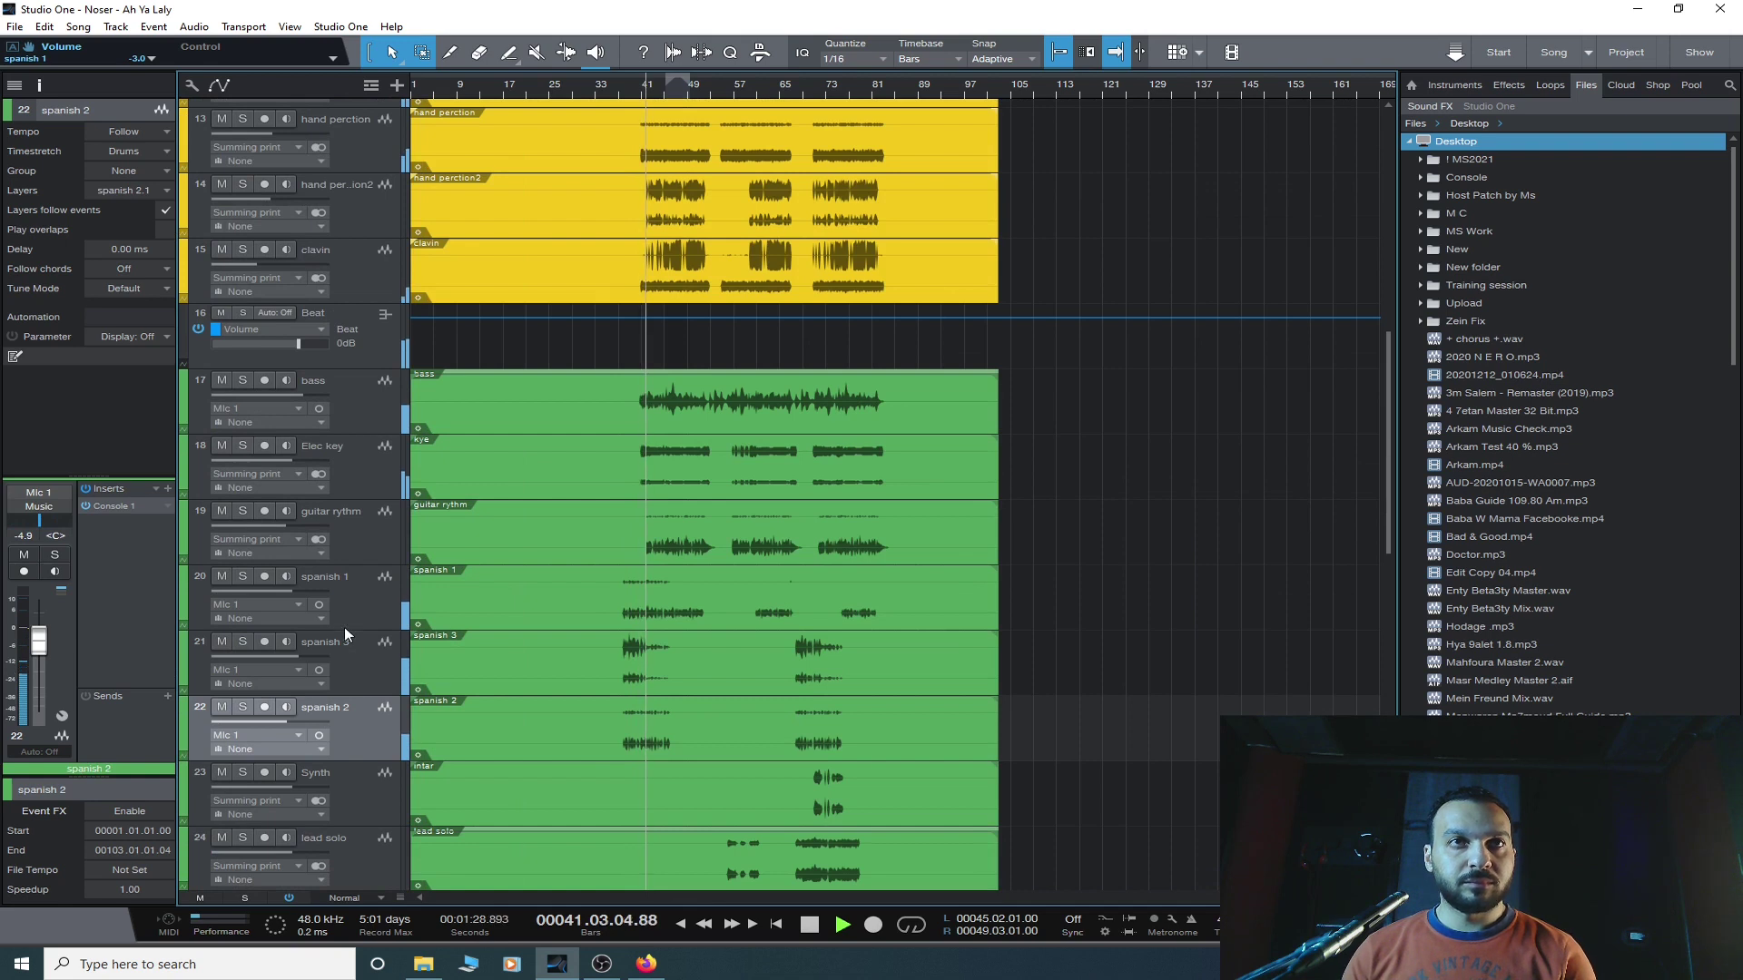
left_click(243, 576)
left_click(243, 707)
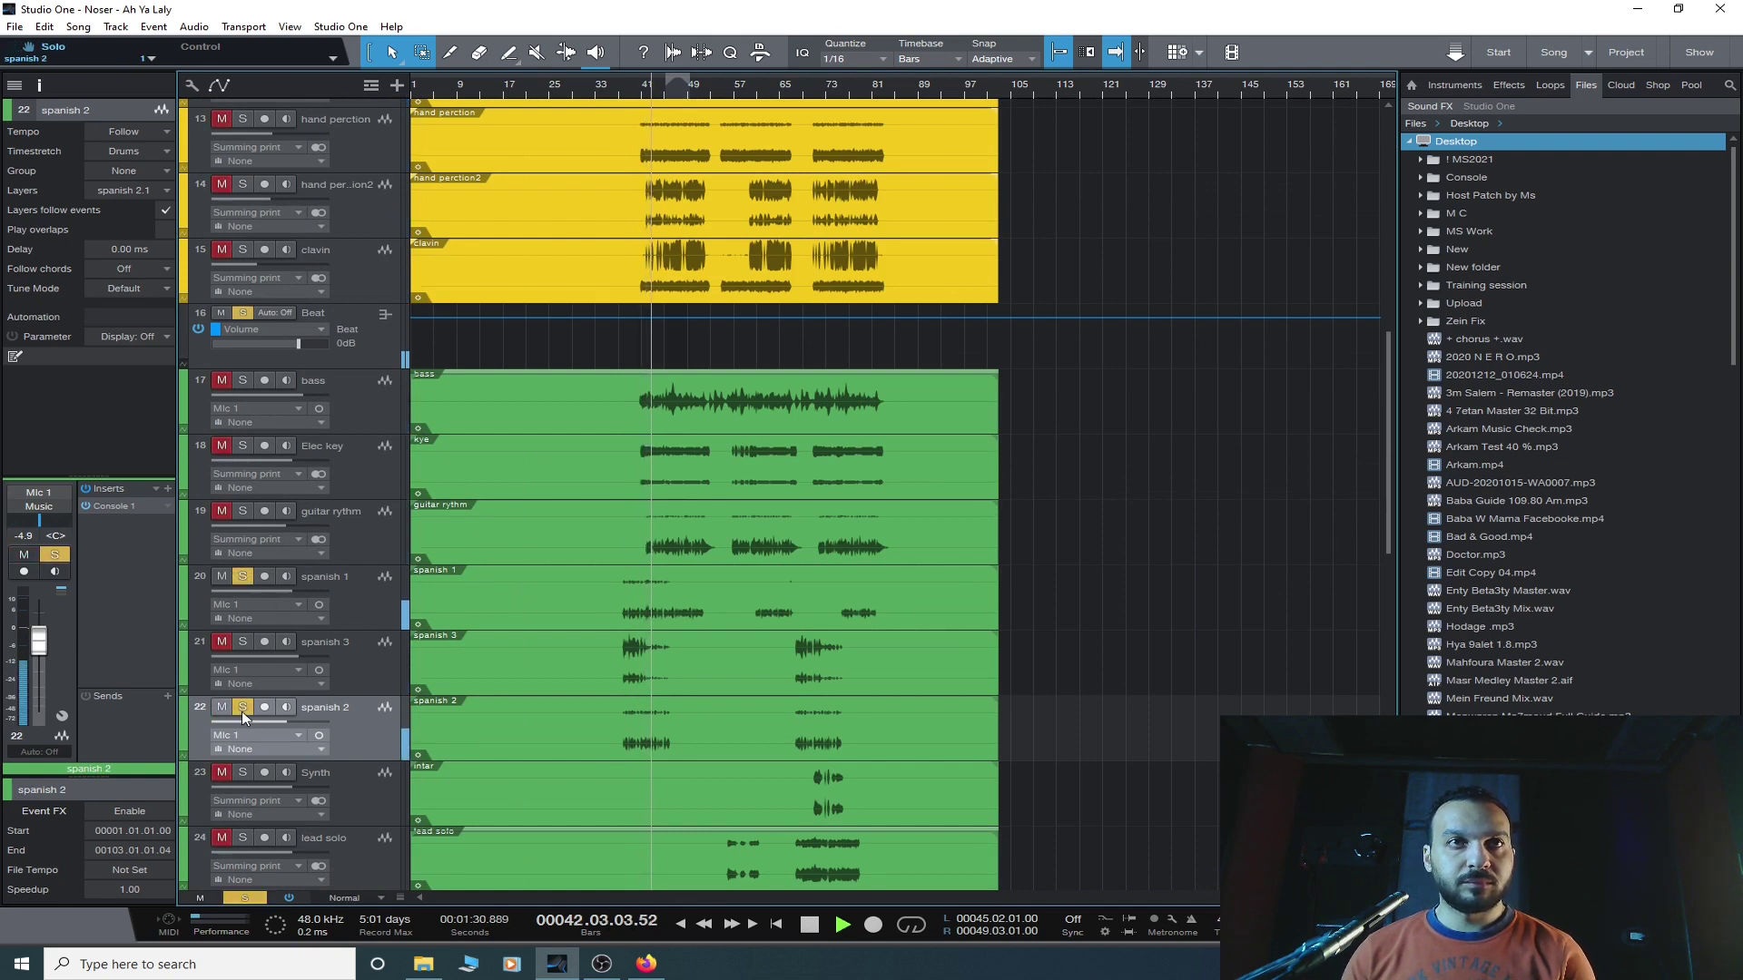
left_click(617, 93)
left_click(629, 94)
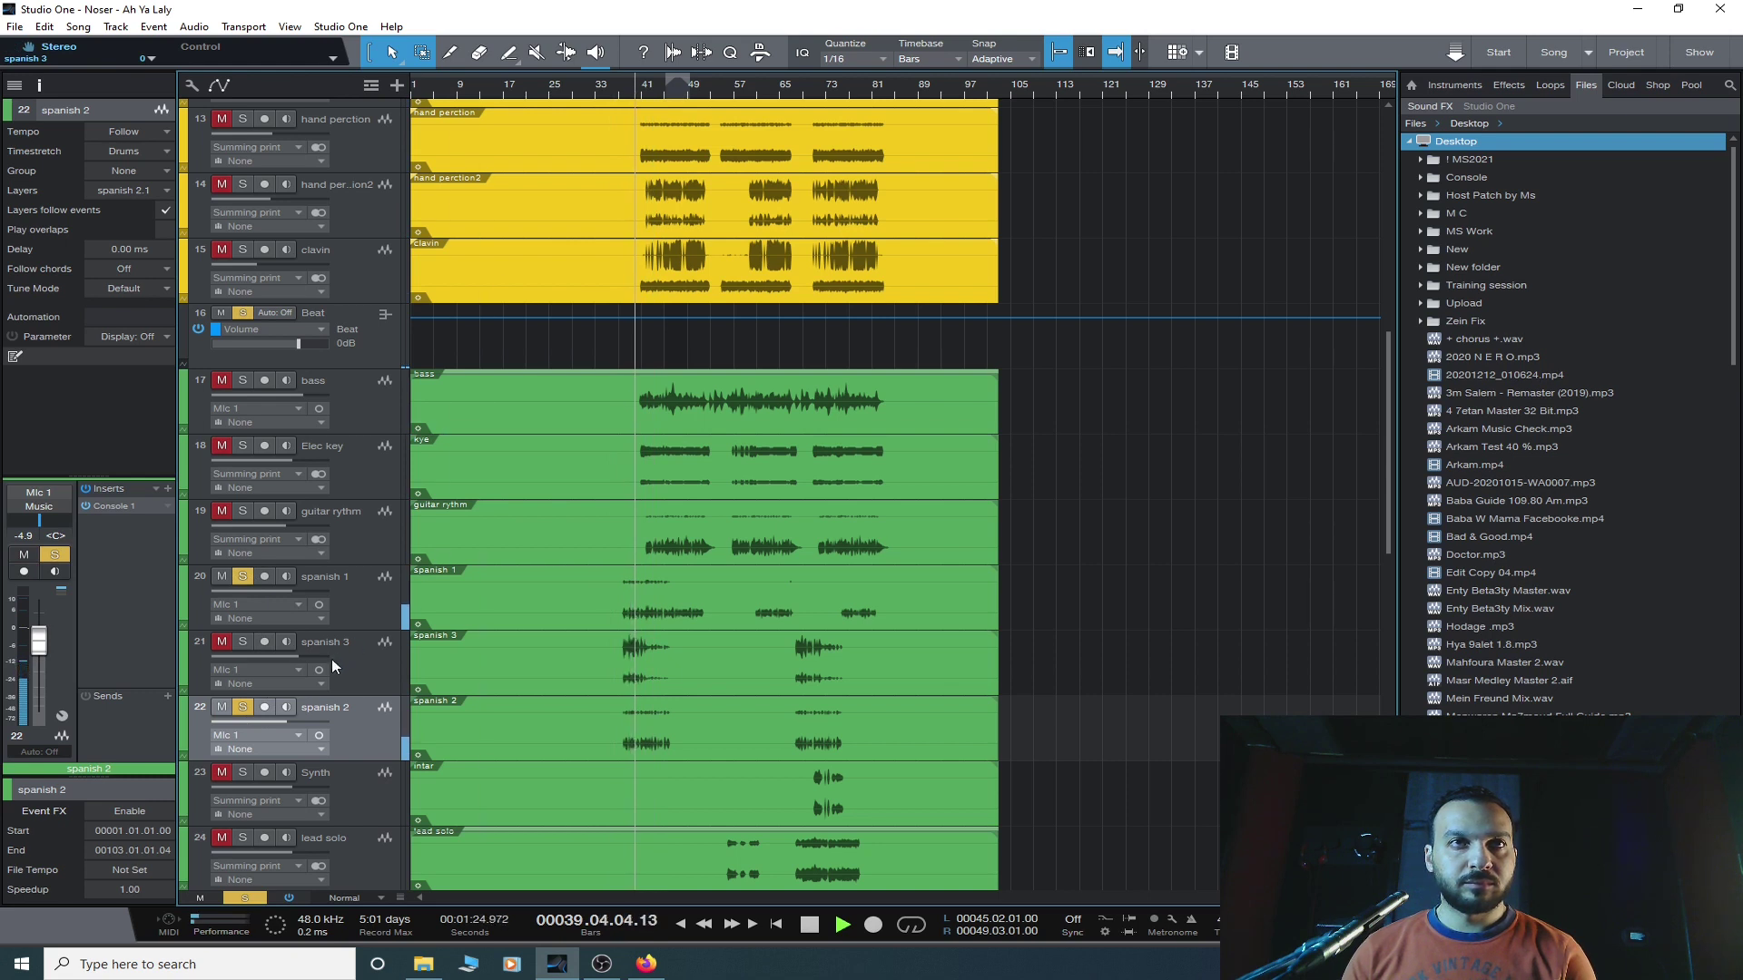
- Solo spanish 3 with spanish 1 in place of spanish 2 and set spanish 3's volume to -4.0 dB
left_click(243, 707)
left_click(242, 642)
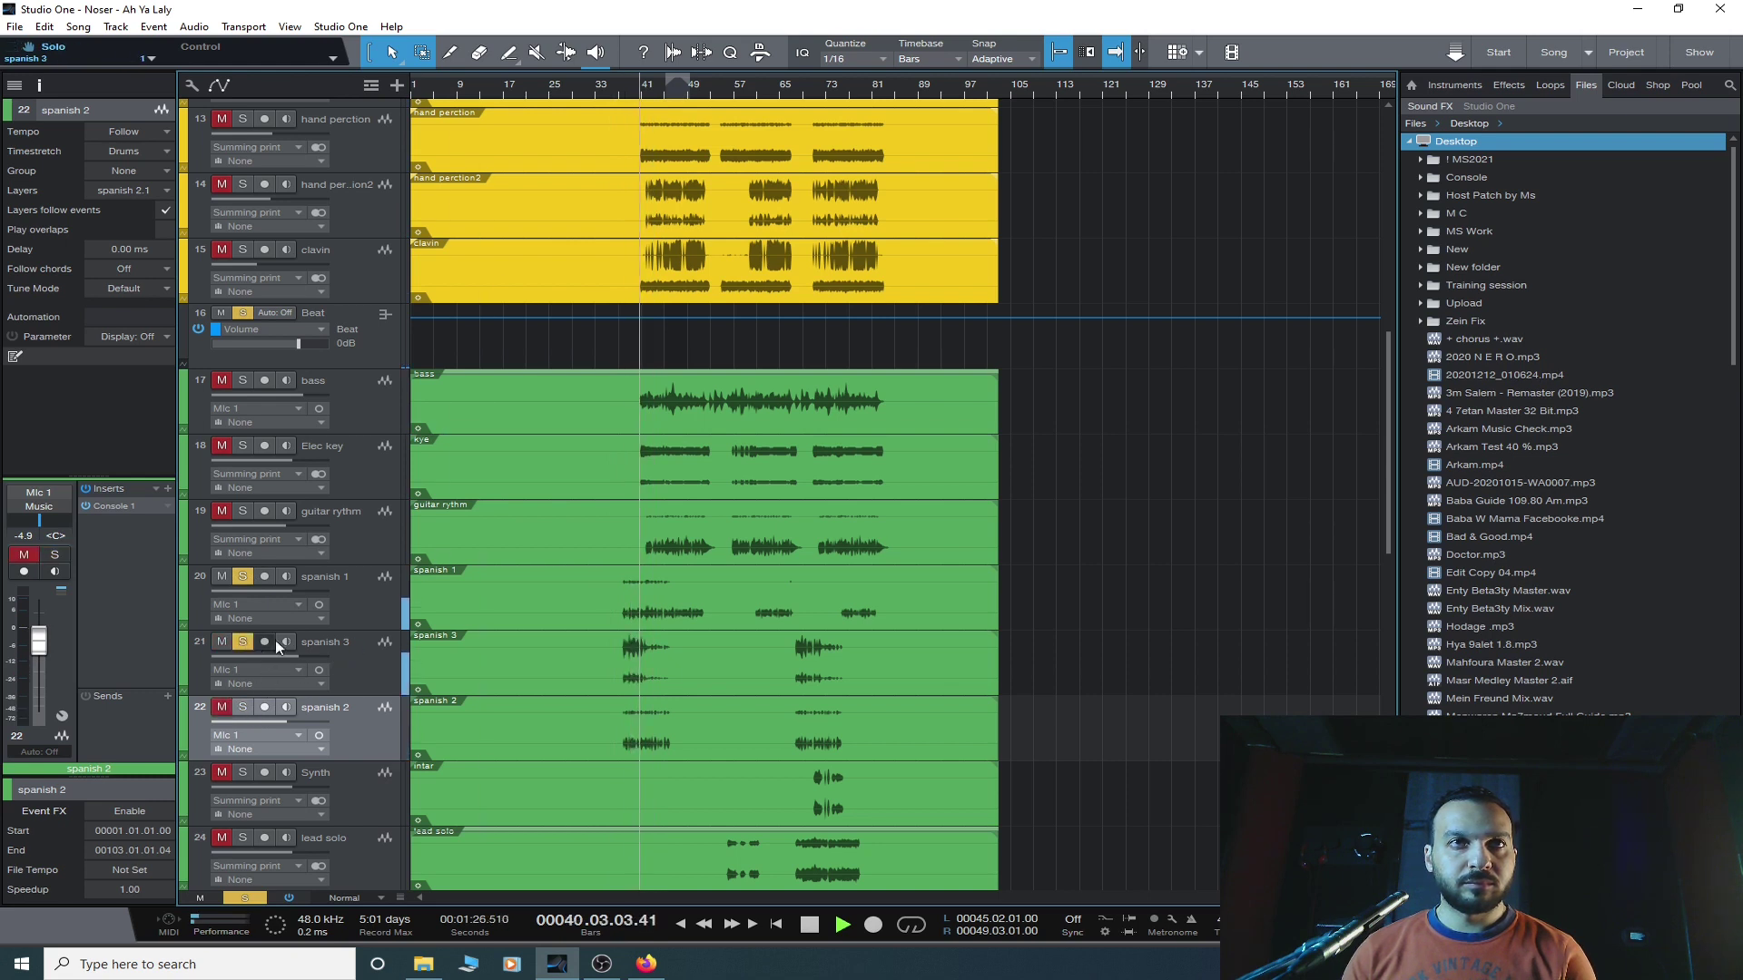
left_click(361, 597)
left_click(368, 661)
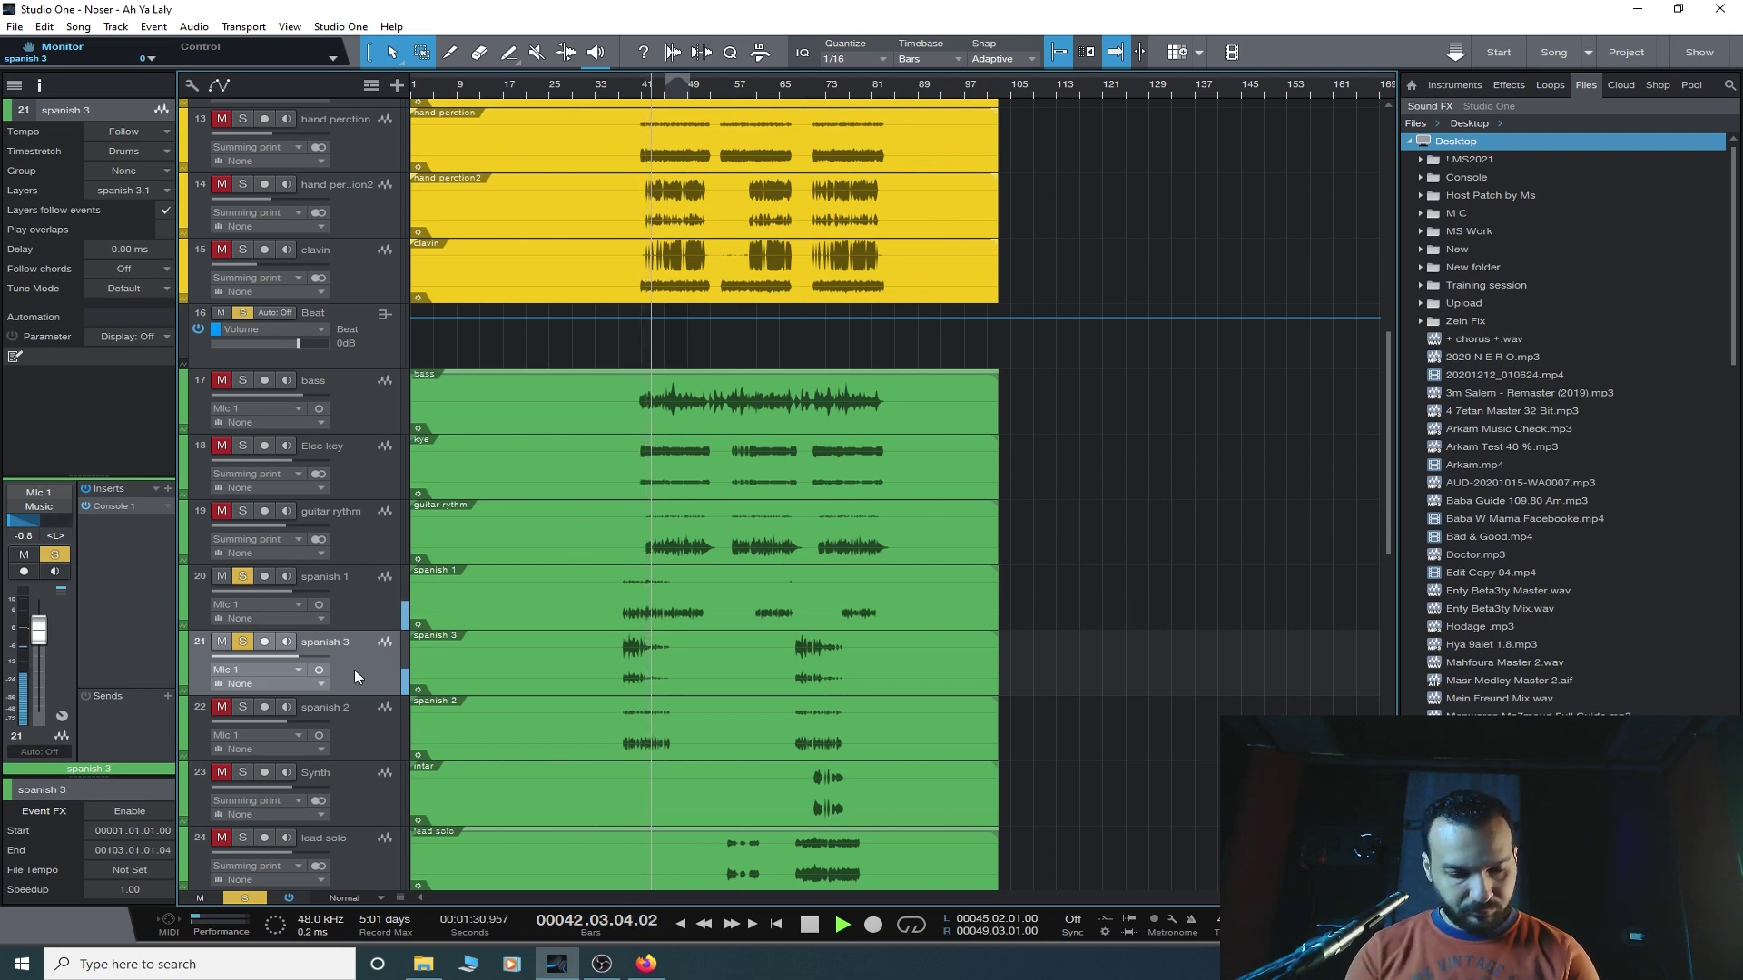
scroll(354, 668, "down", 3)
scroll(354, 668, "up", 2)
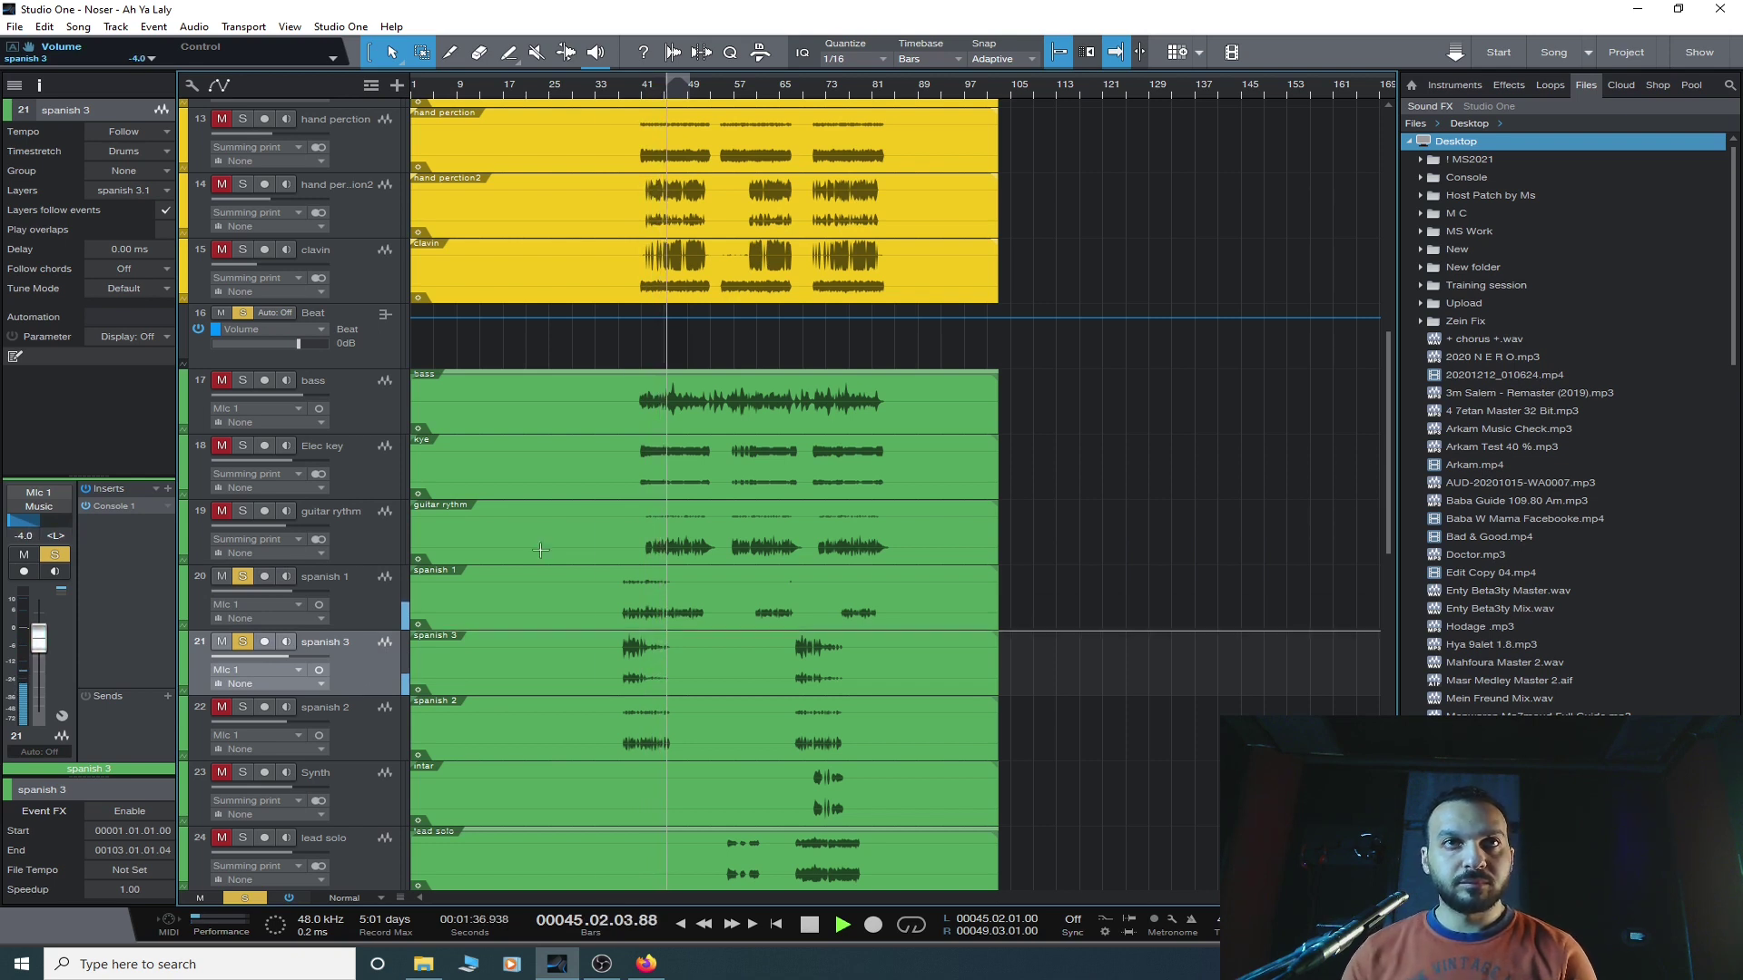
- Replay the soloed guitars from about bar 39, set spanish 3's volume to -6.0 dB and clear the solos
left_click(631, 87)
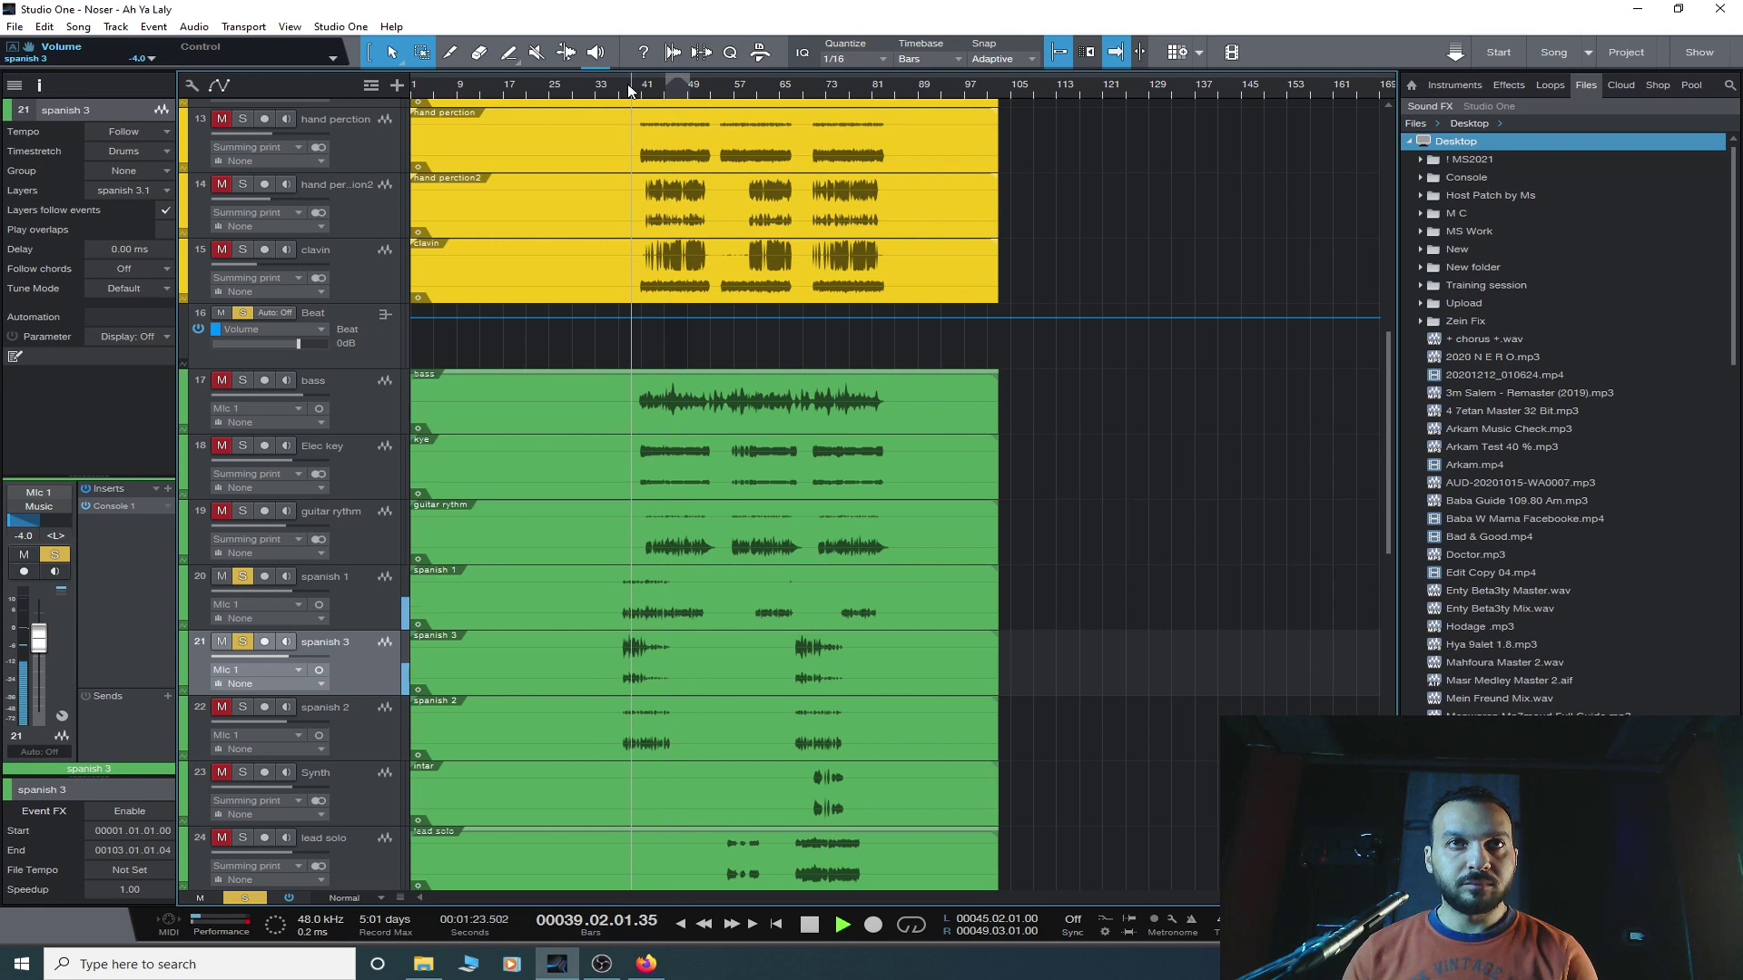
left_click(247, 640)
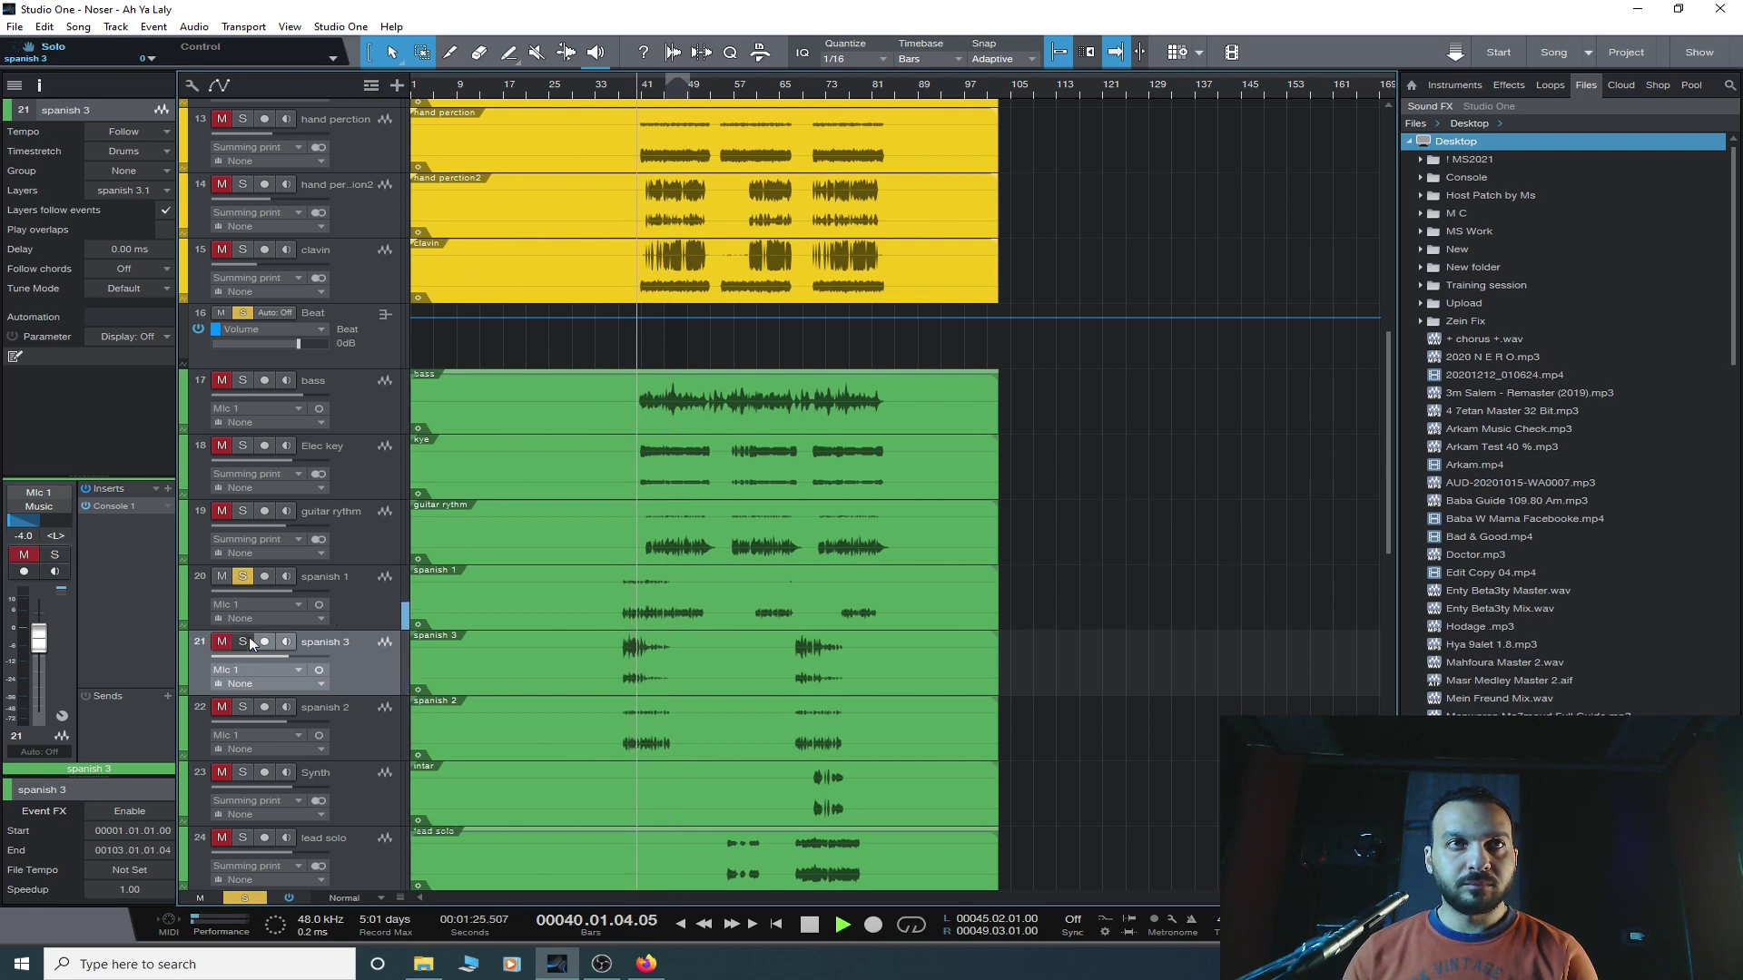
left_click(249, 637)
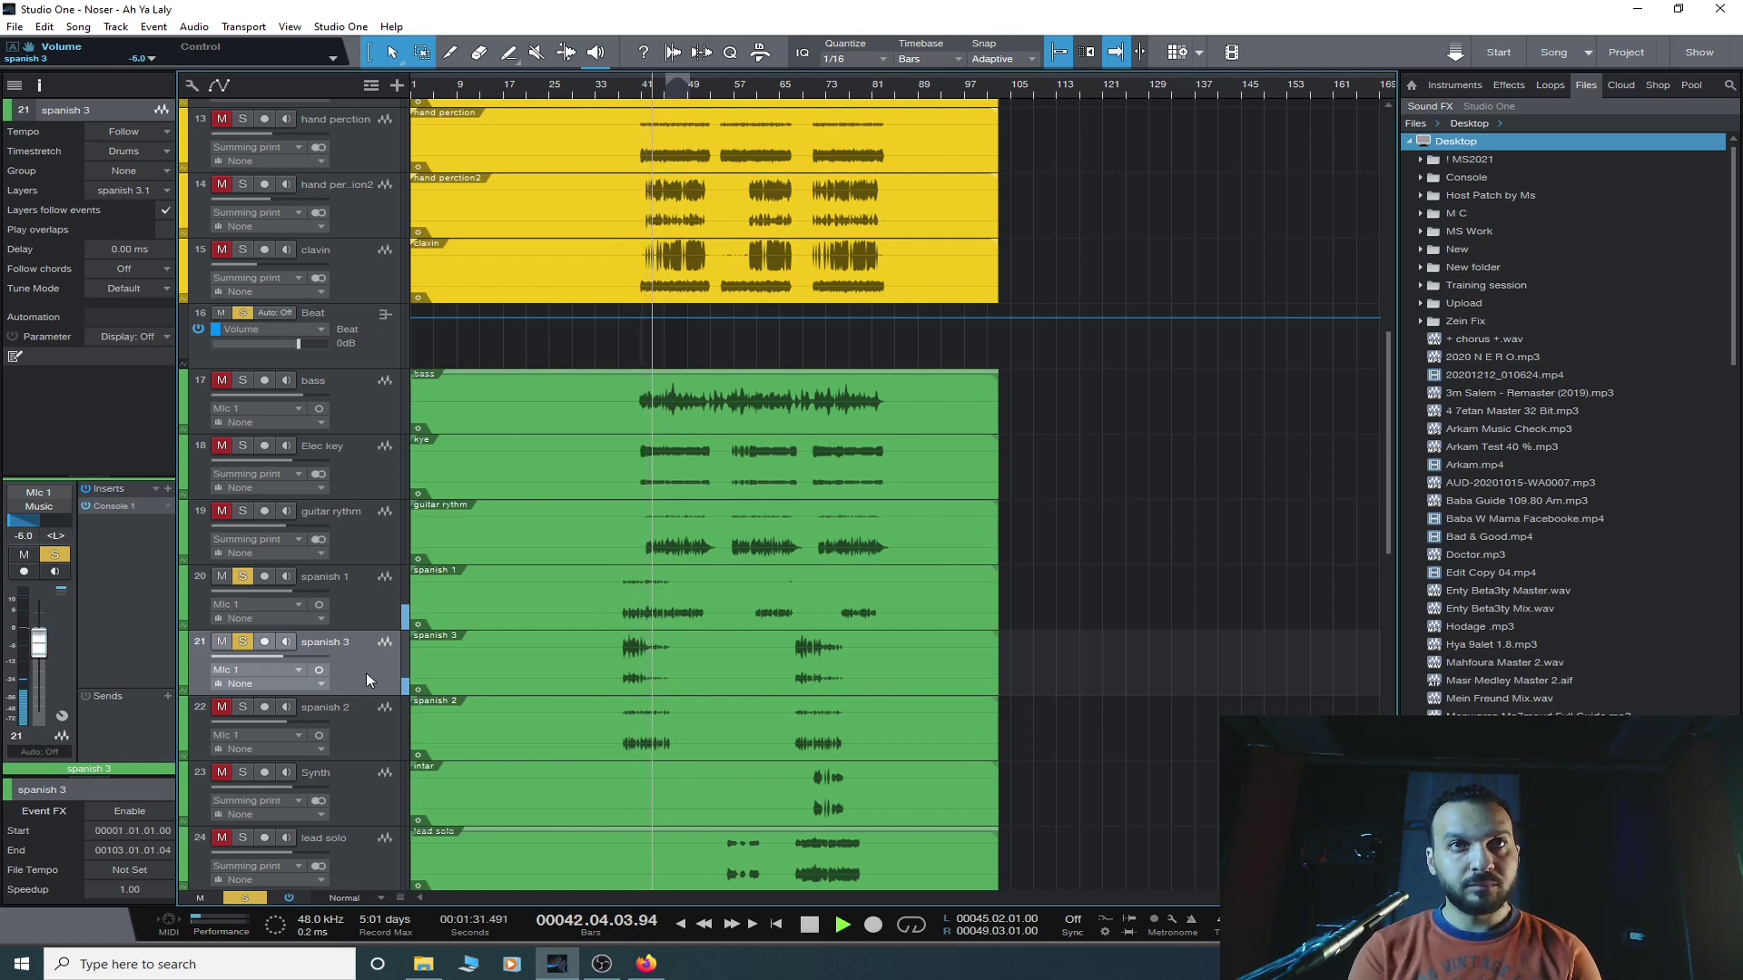
left_click(238, 642)
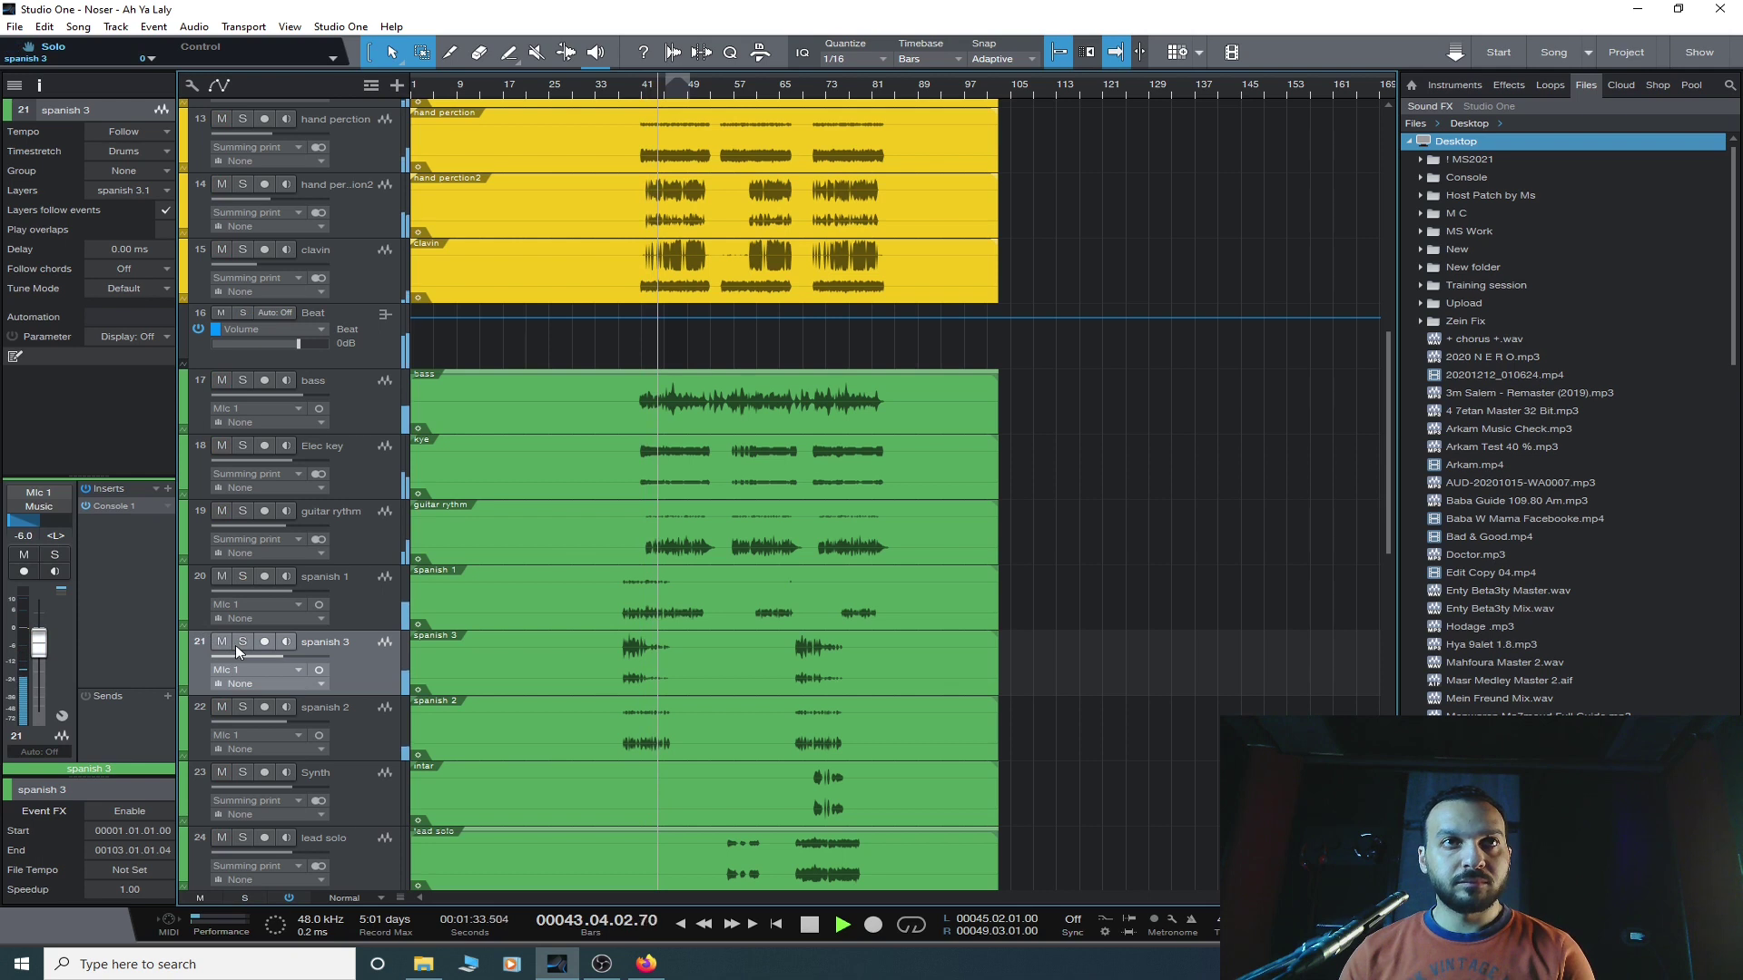
- Open the VU Meter on the Main bus to check the overall level during playback
scroll(580, 575, "down", 10)
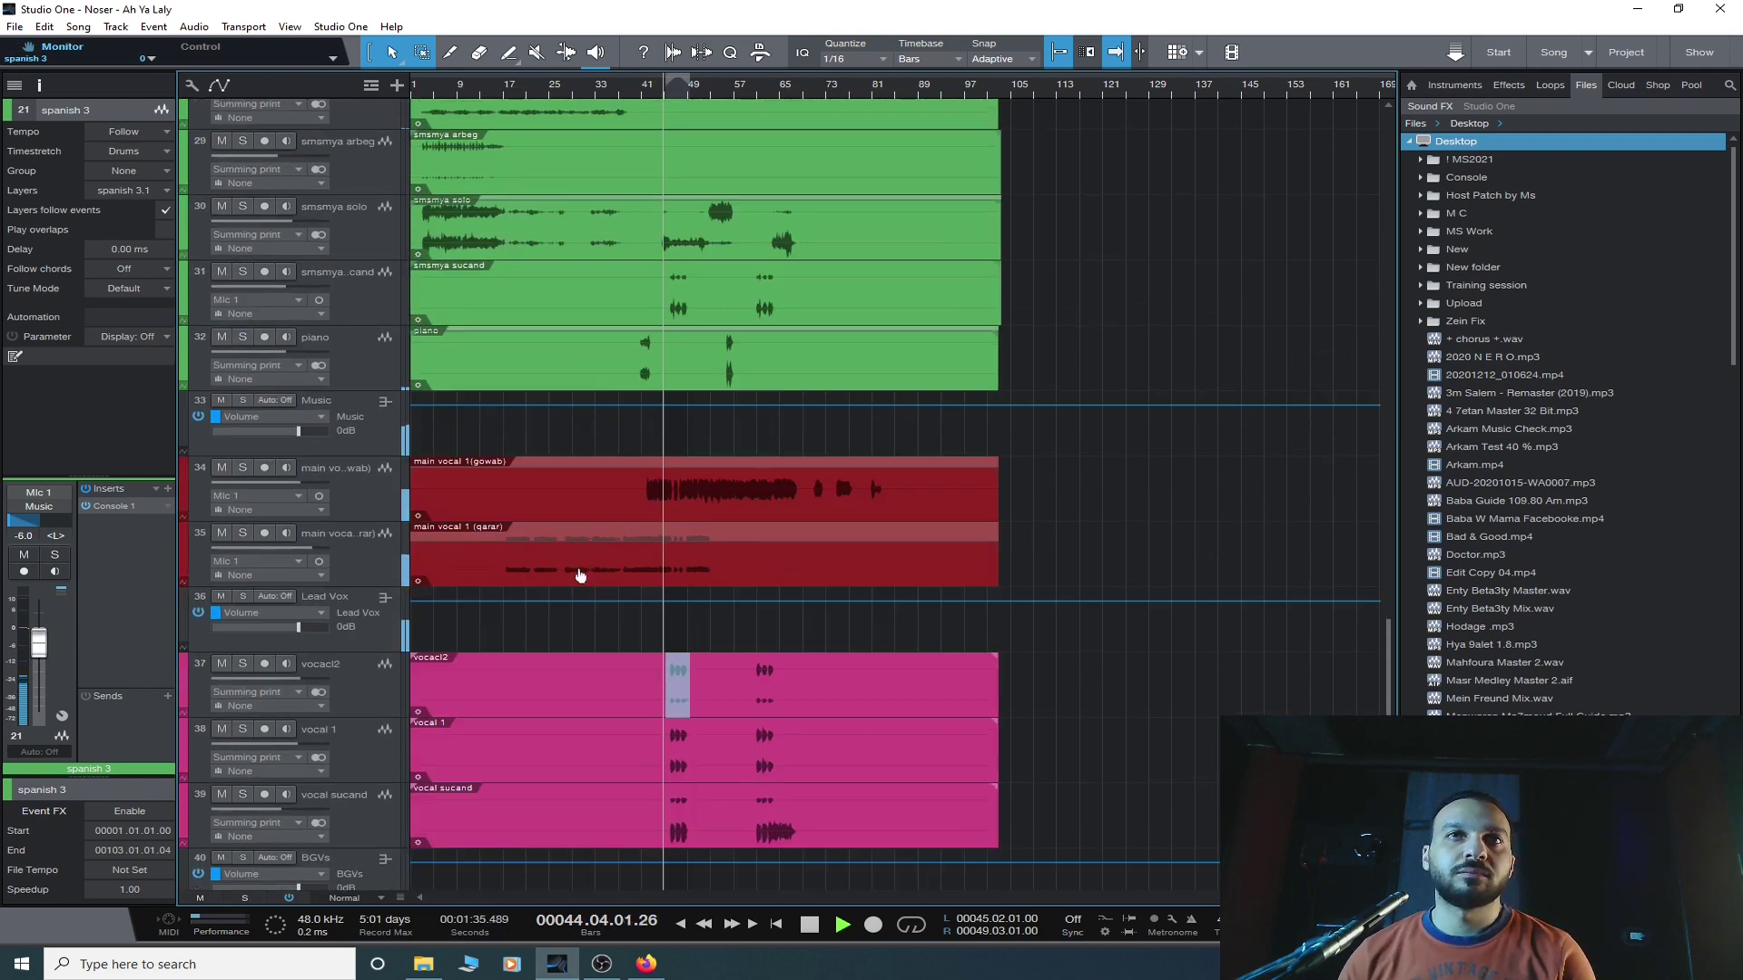
left_click(356, 841)
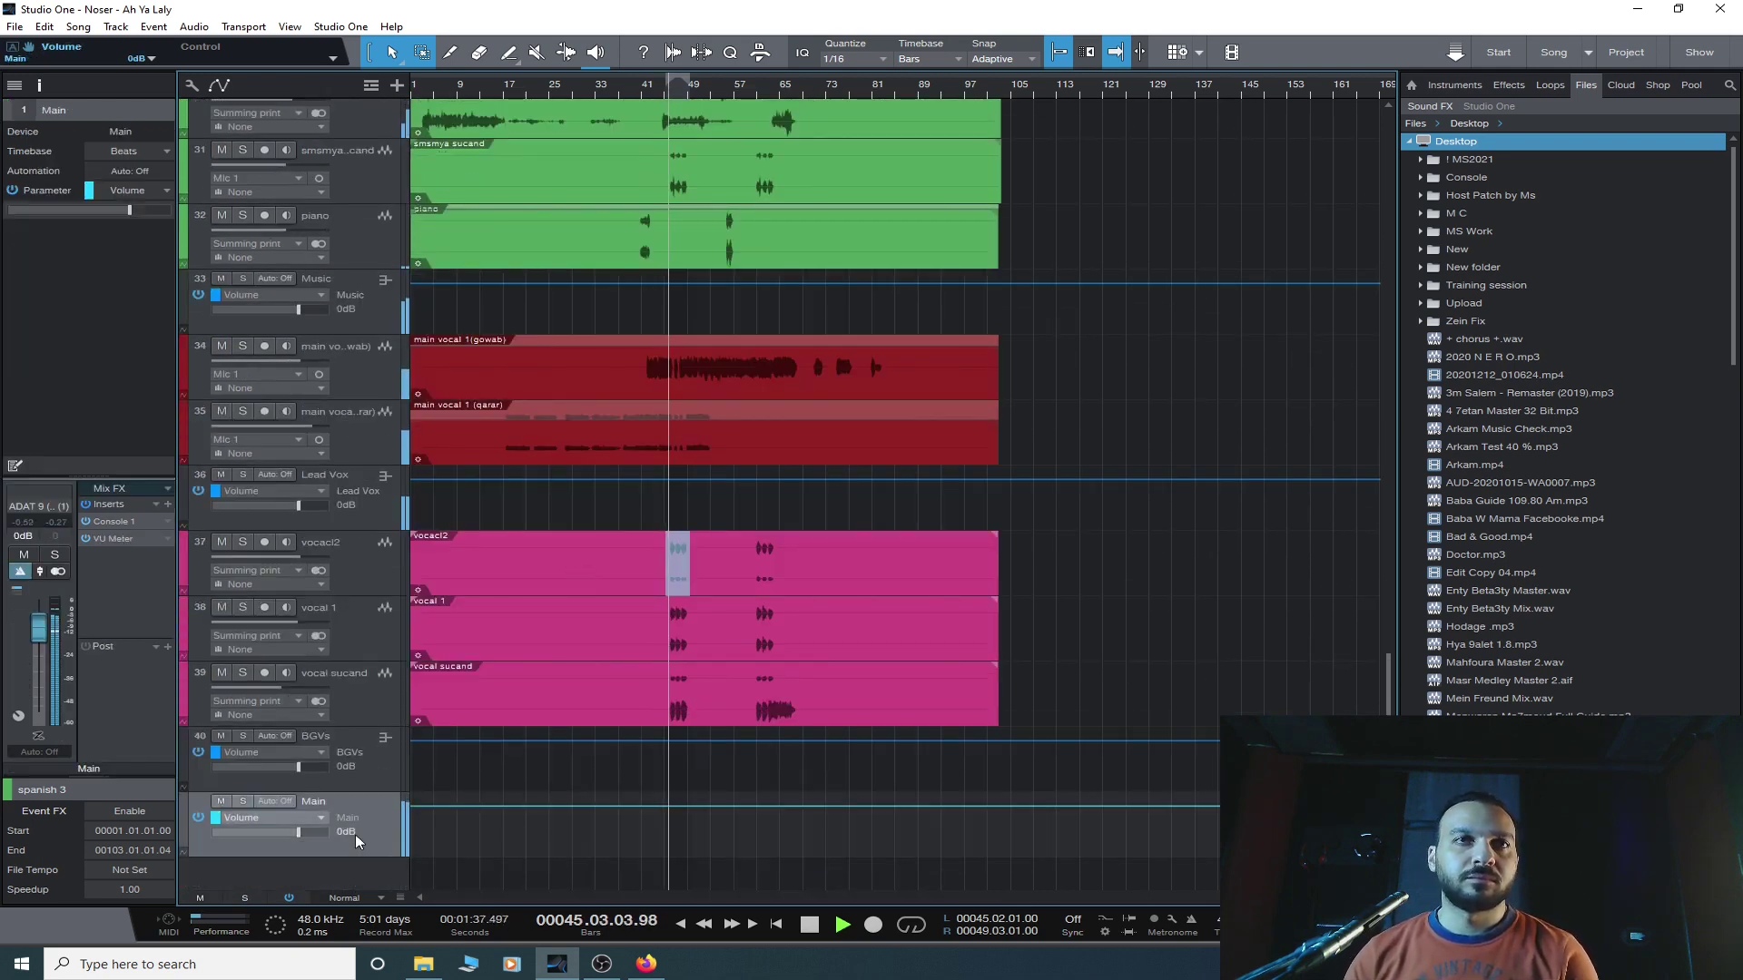
left_click(116, 541)
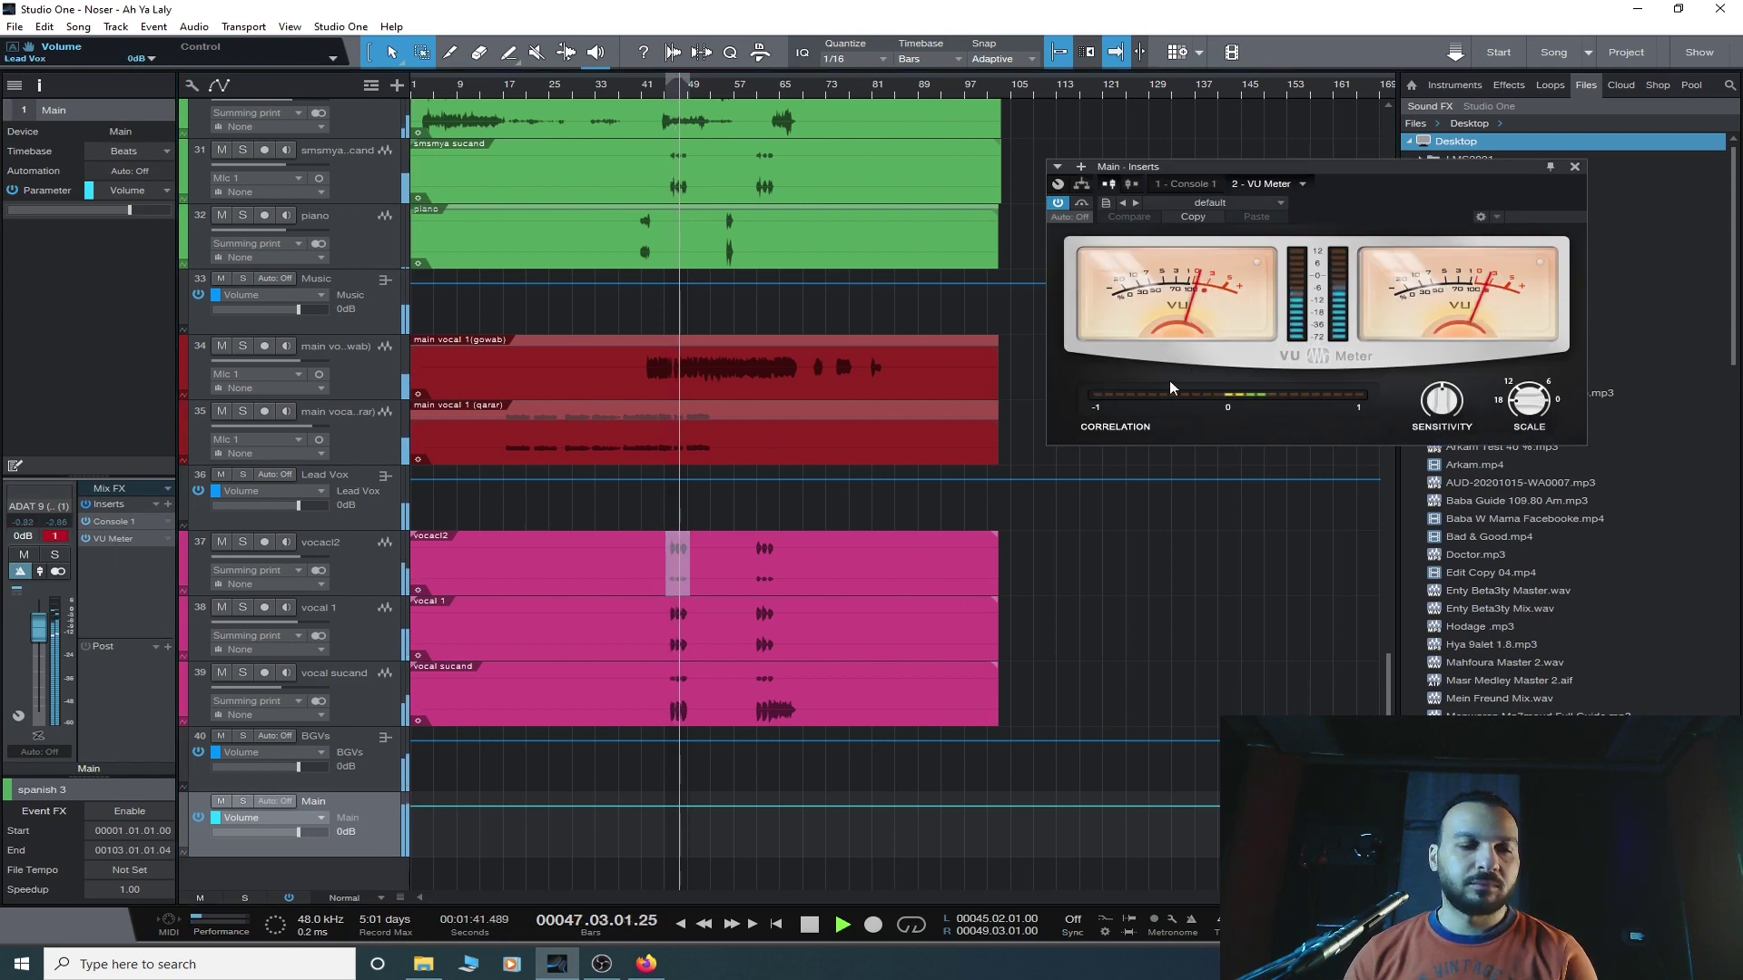
- Replay the beat from about bar 41 and audition close hit, close hit 2 and open hit in solo one after another
scroll(546, 717, "up", 10)
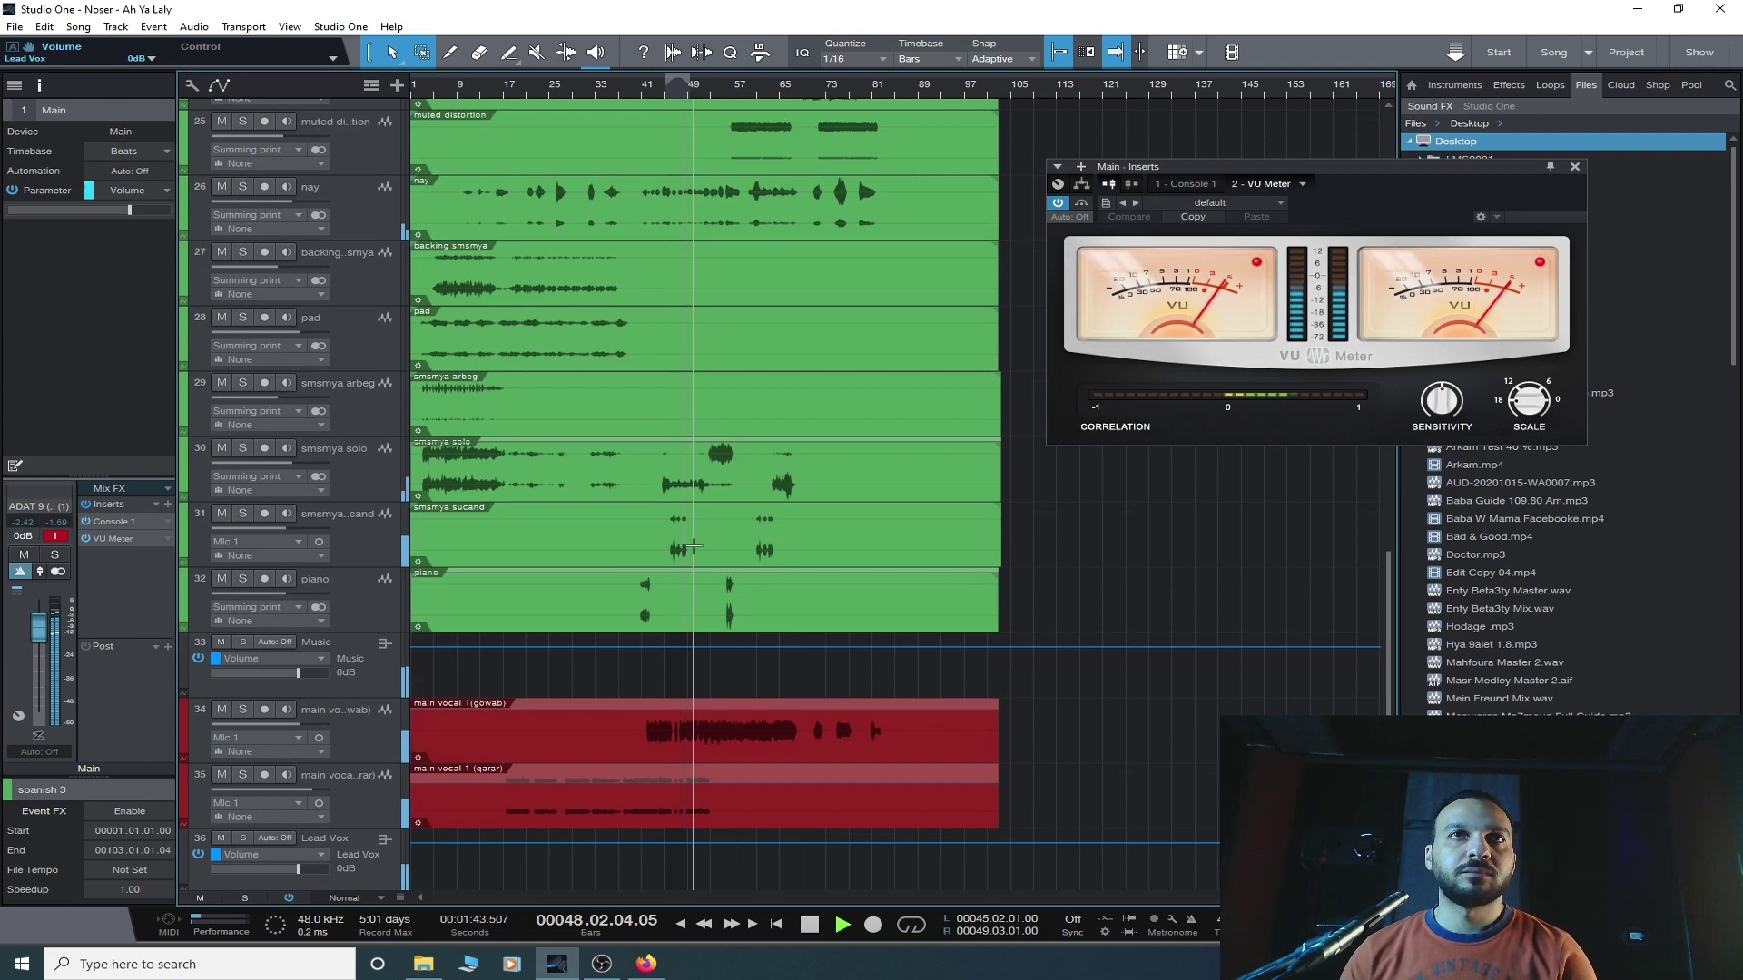
scroll(544, 710, "up", 10)
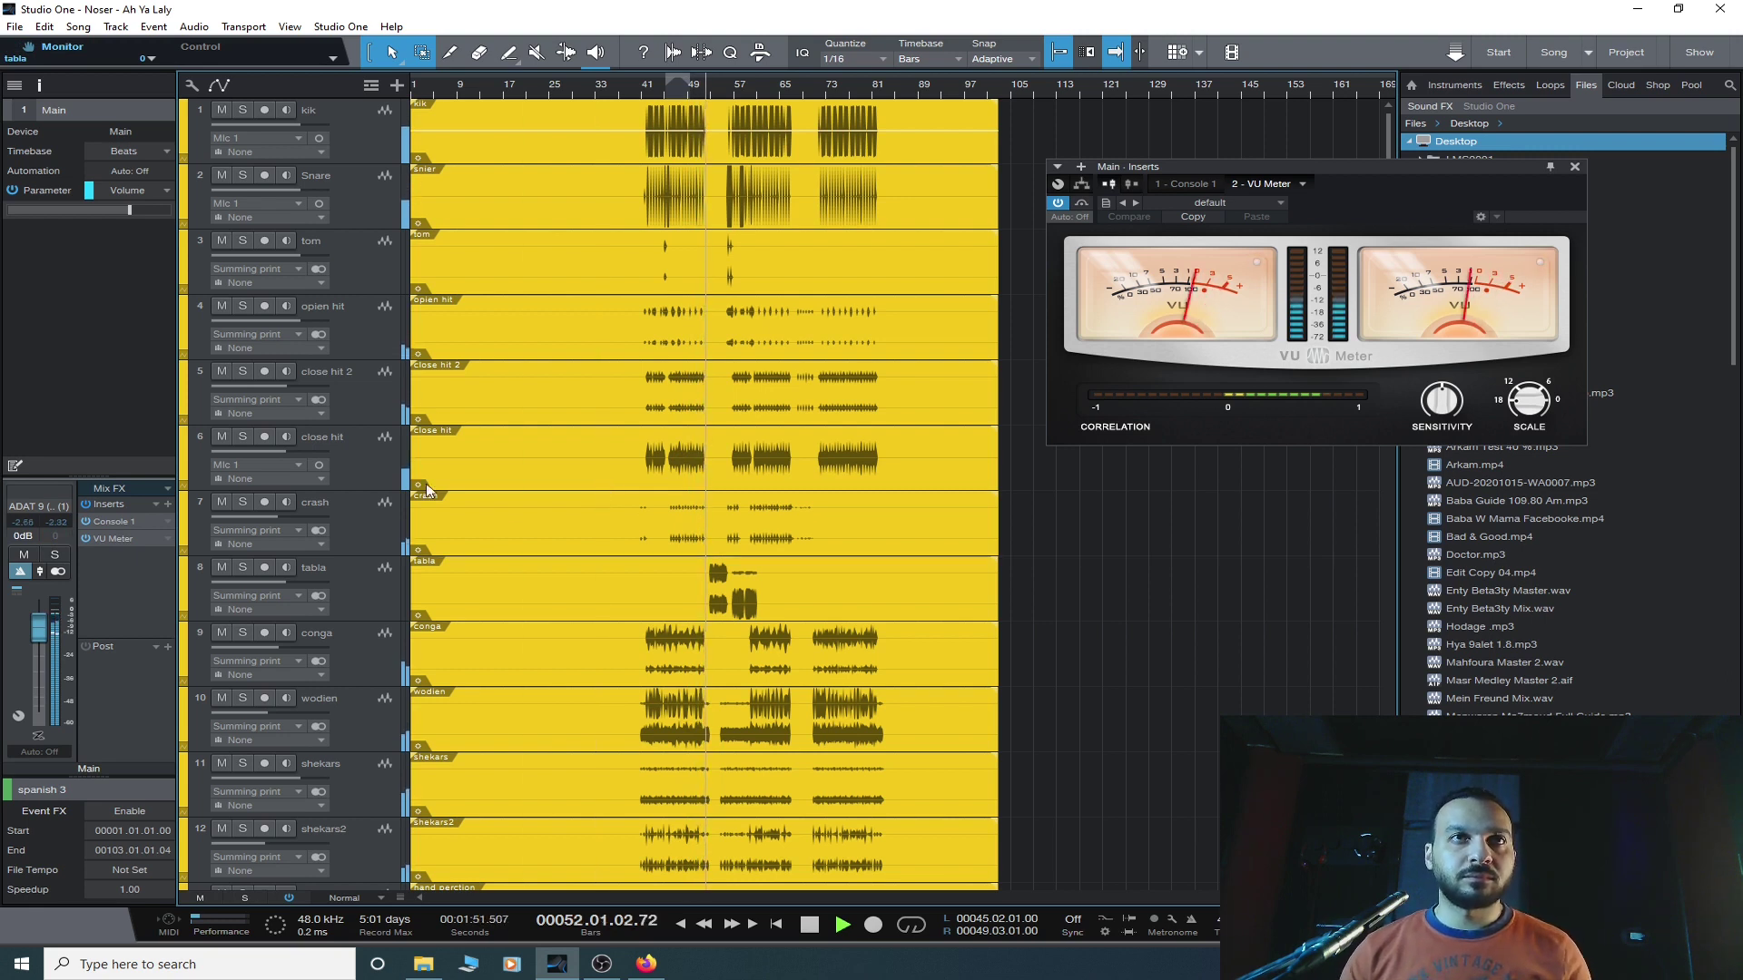
left_click(345, 451)
left_click(647, 94)
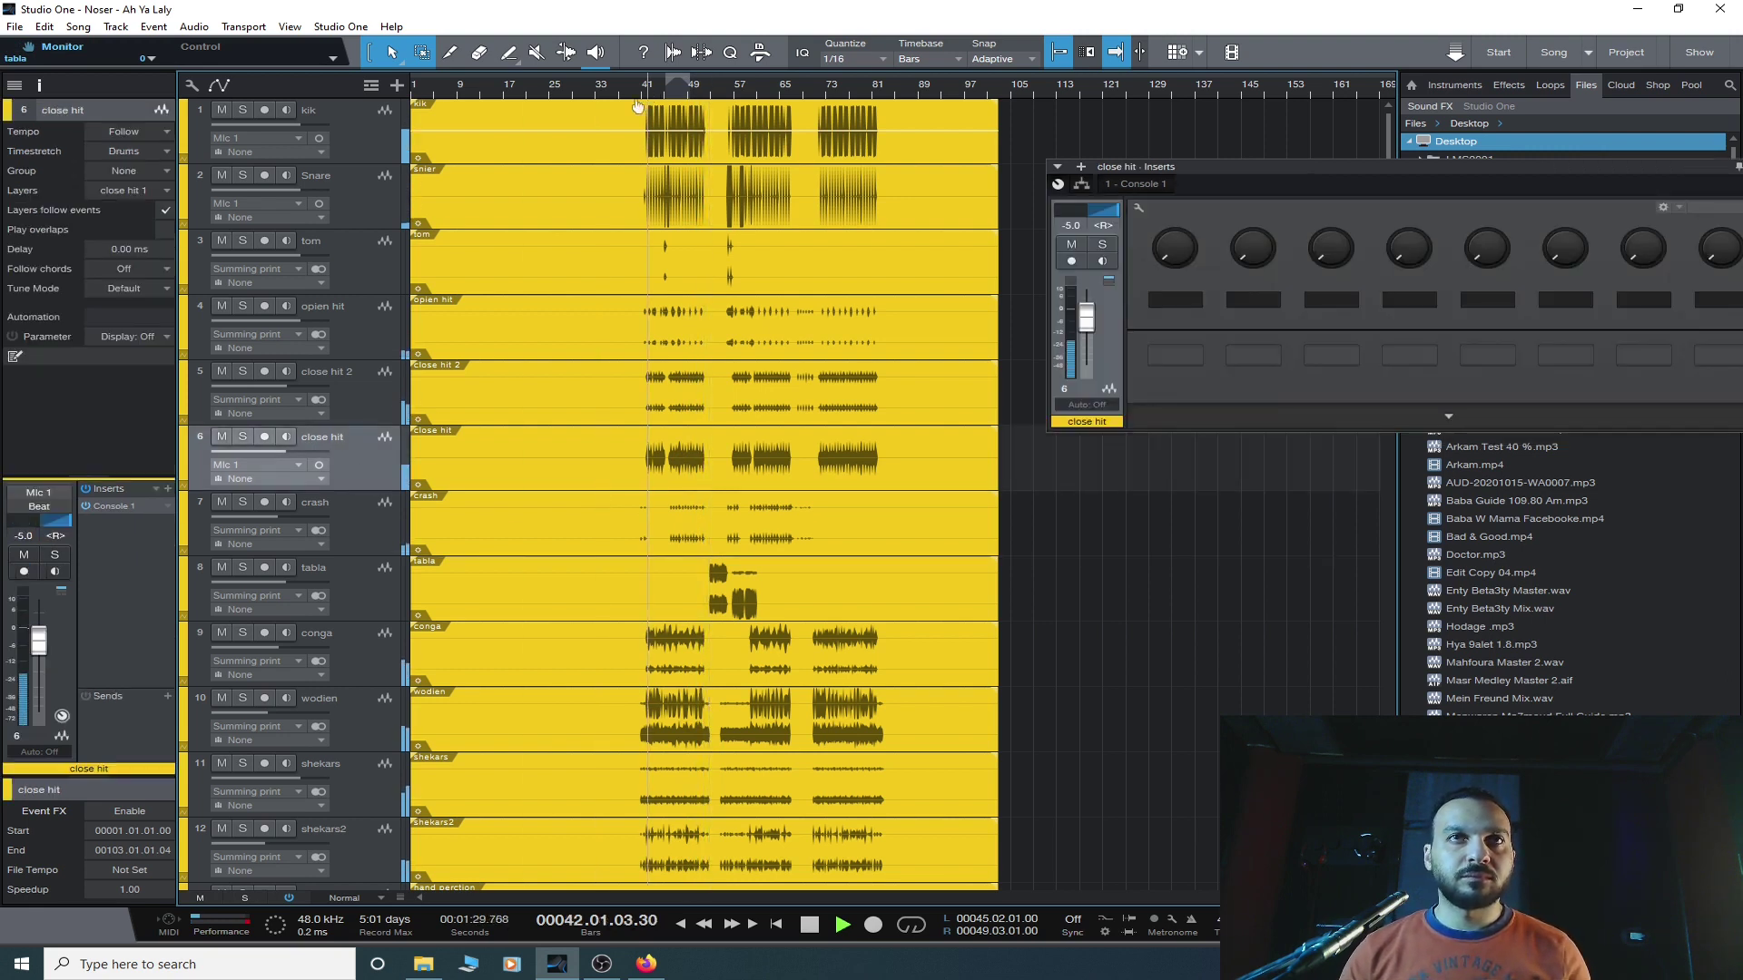
left_click(243, 438)
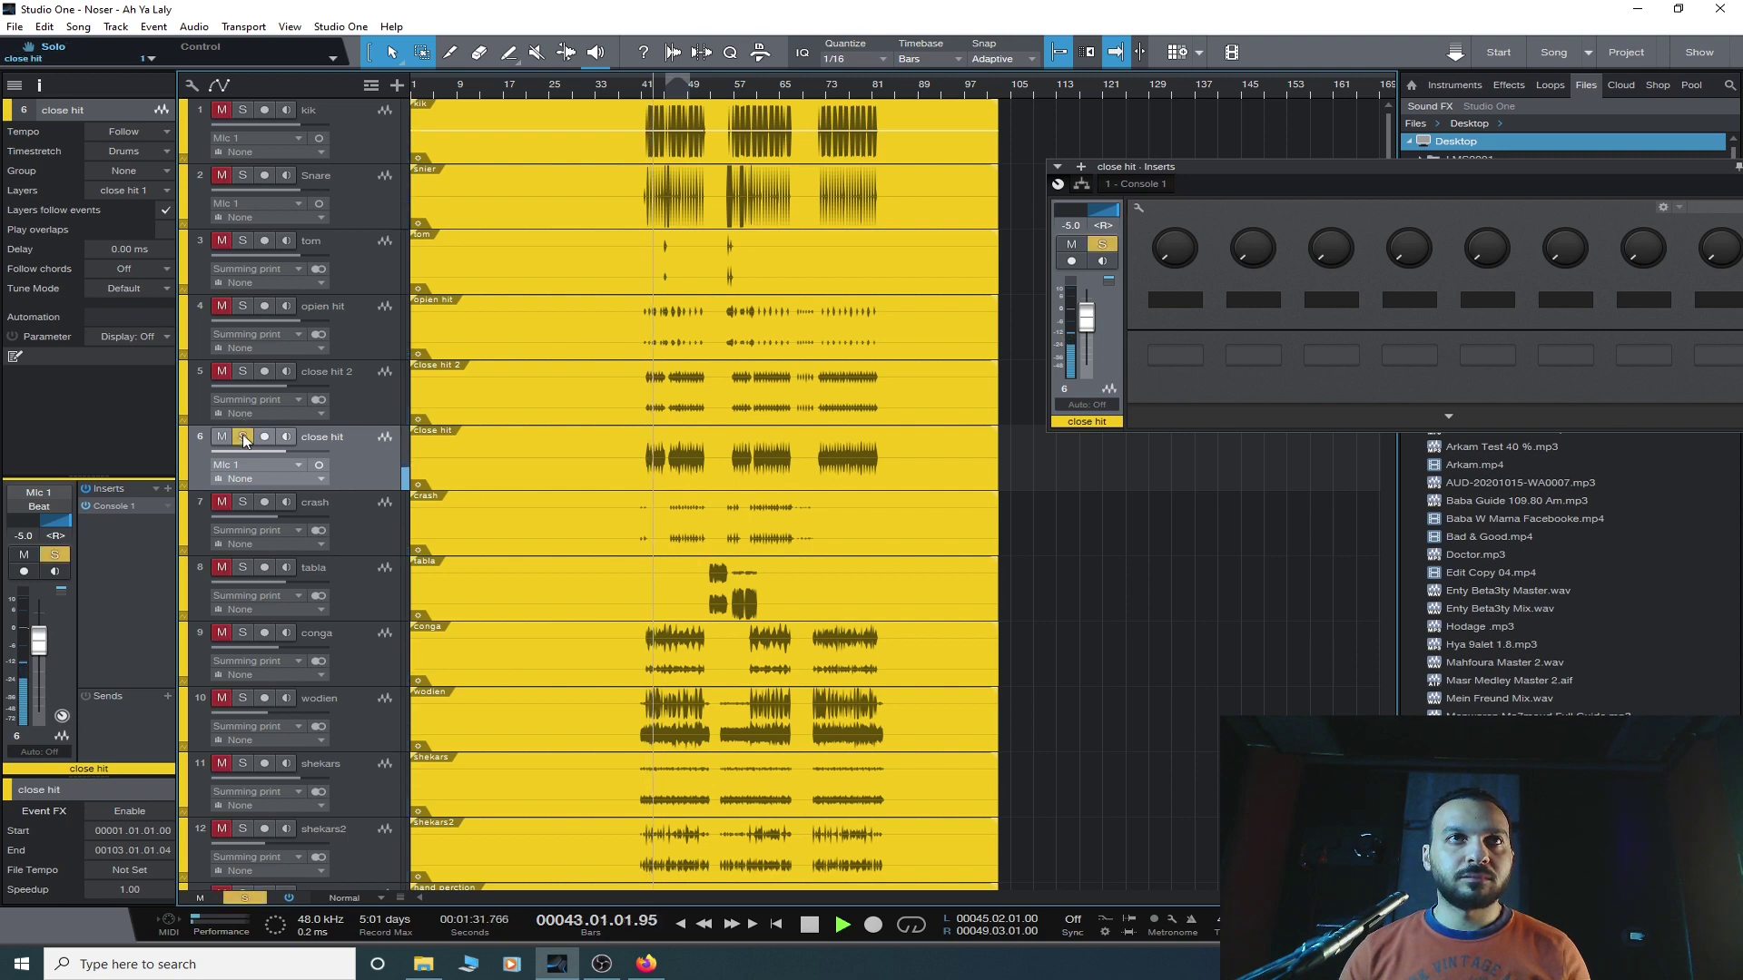
left_click(243, 439)
left_click(247, 368)
left_click(247, 368)
left_click(244, 307)
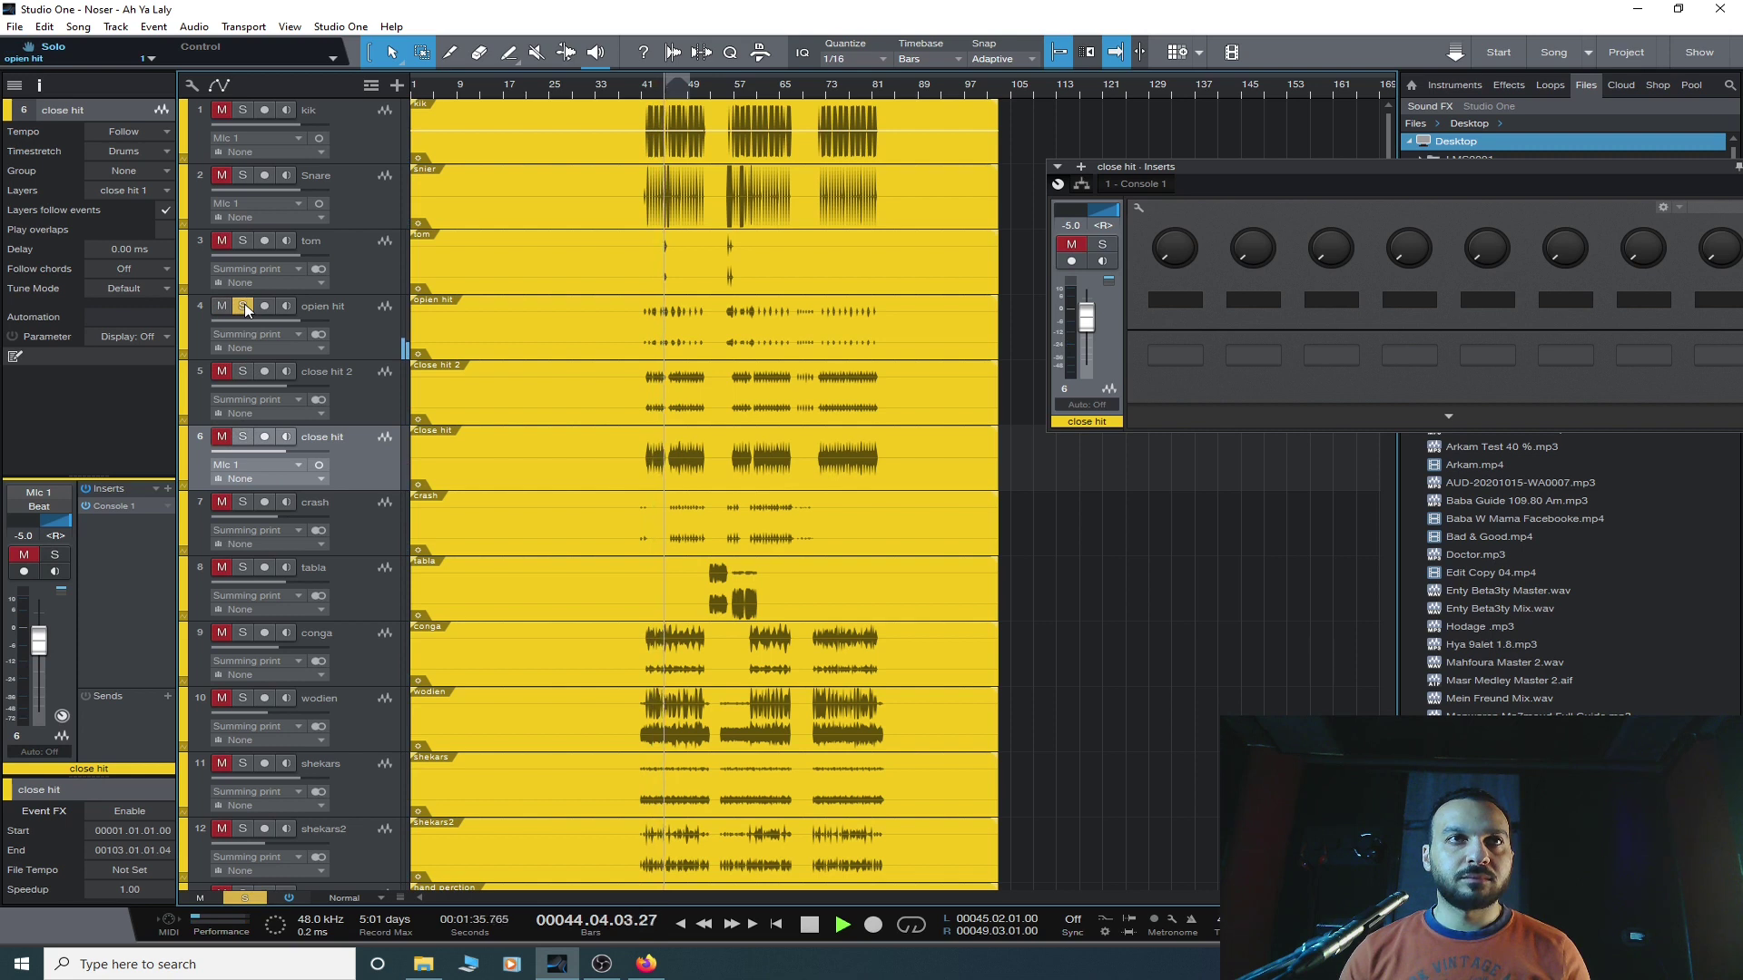
left_click(243, 306)
- Mute close hit to hear the beat without it, compare it with close hit 2 and briefly solo it
left_click(375, 390)
left_click(367, 461)
left_click(222, 439)
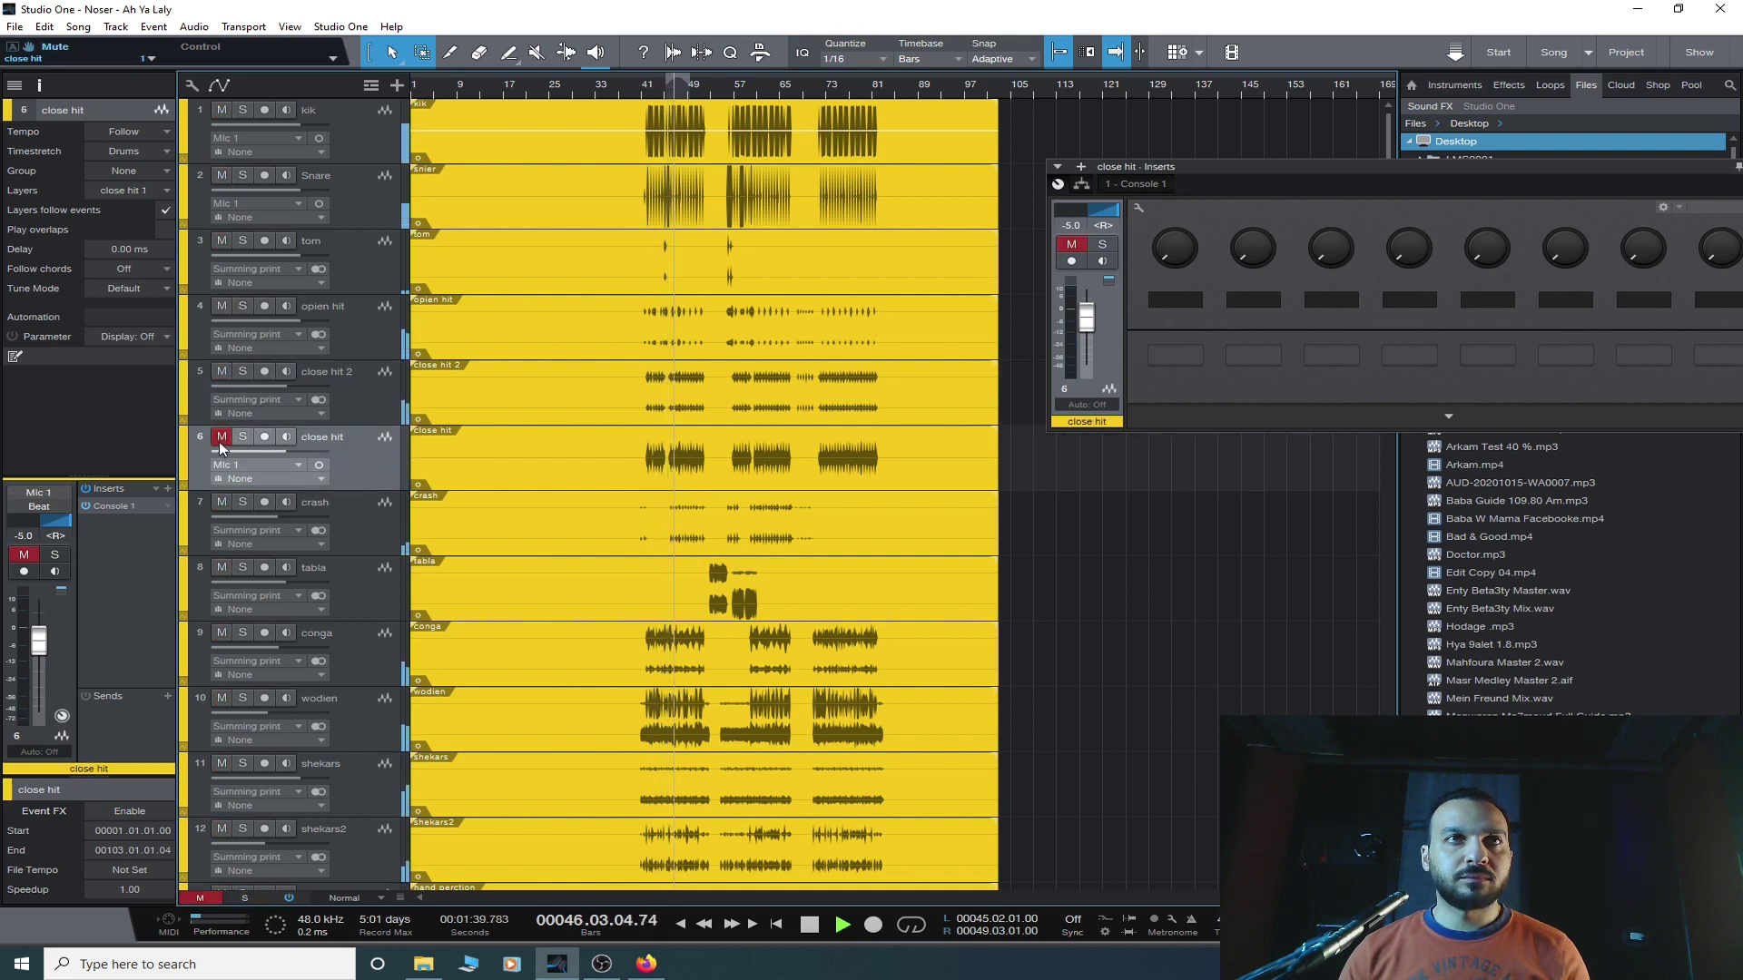
left_click(361, 400)
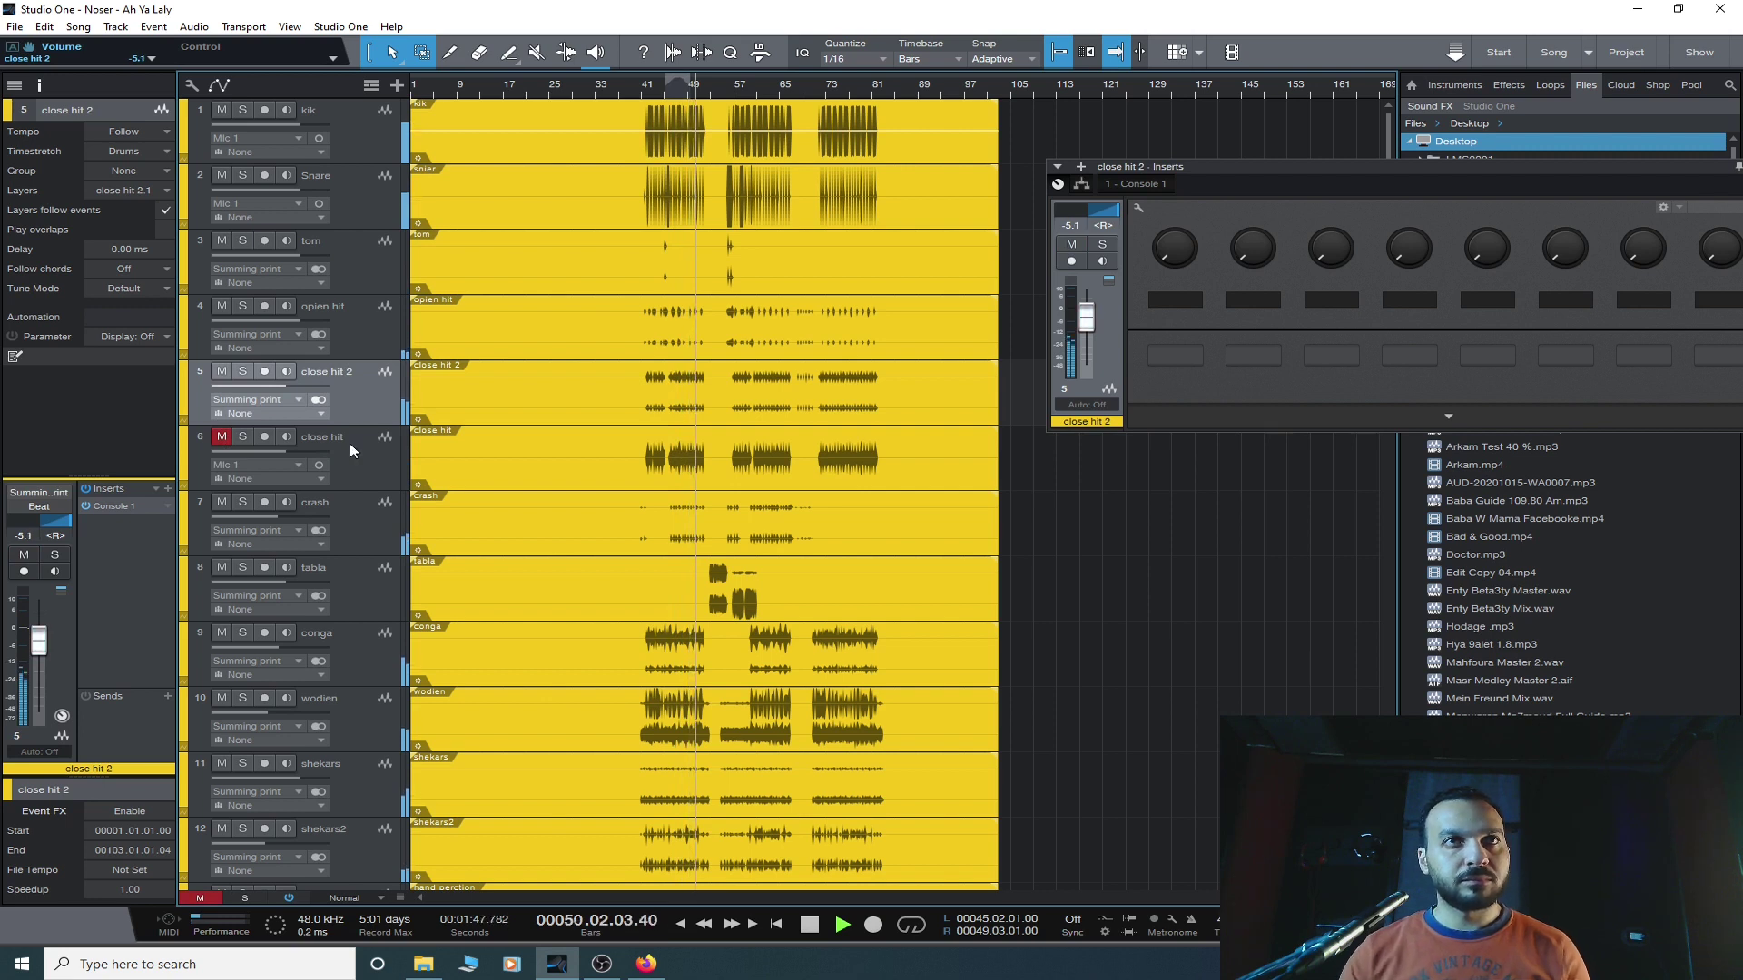
left_click(350, 443)
left_click(243, 437)
left_click(247, 436)
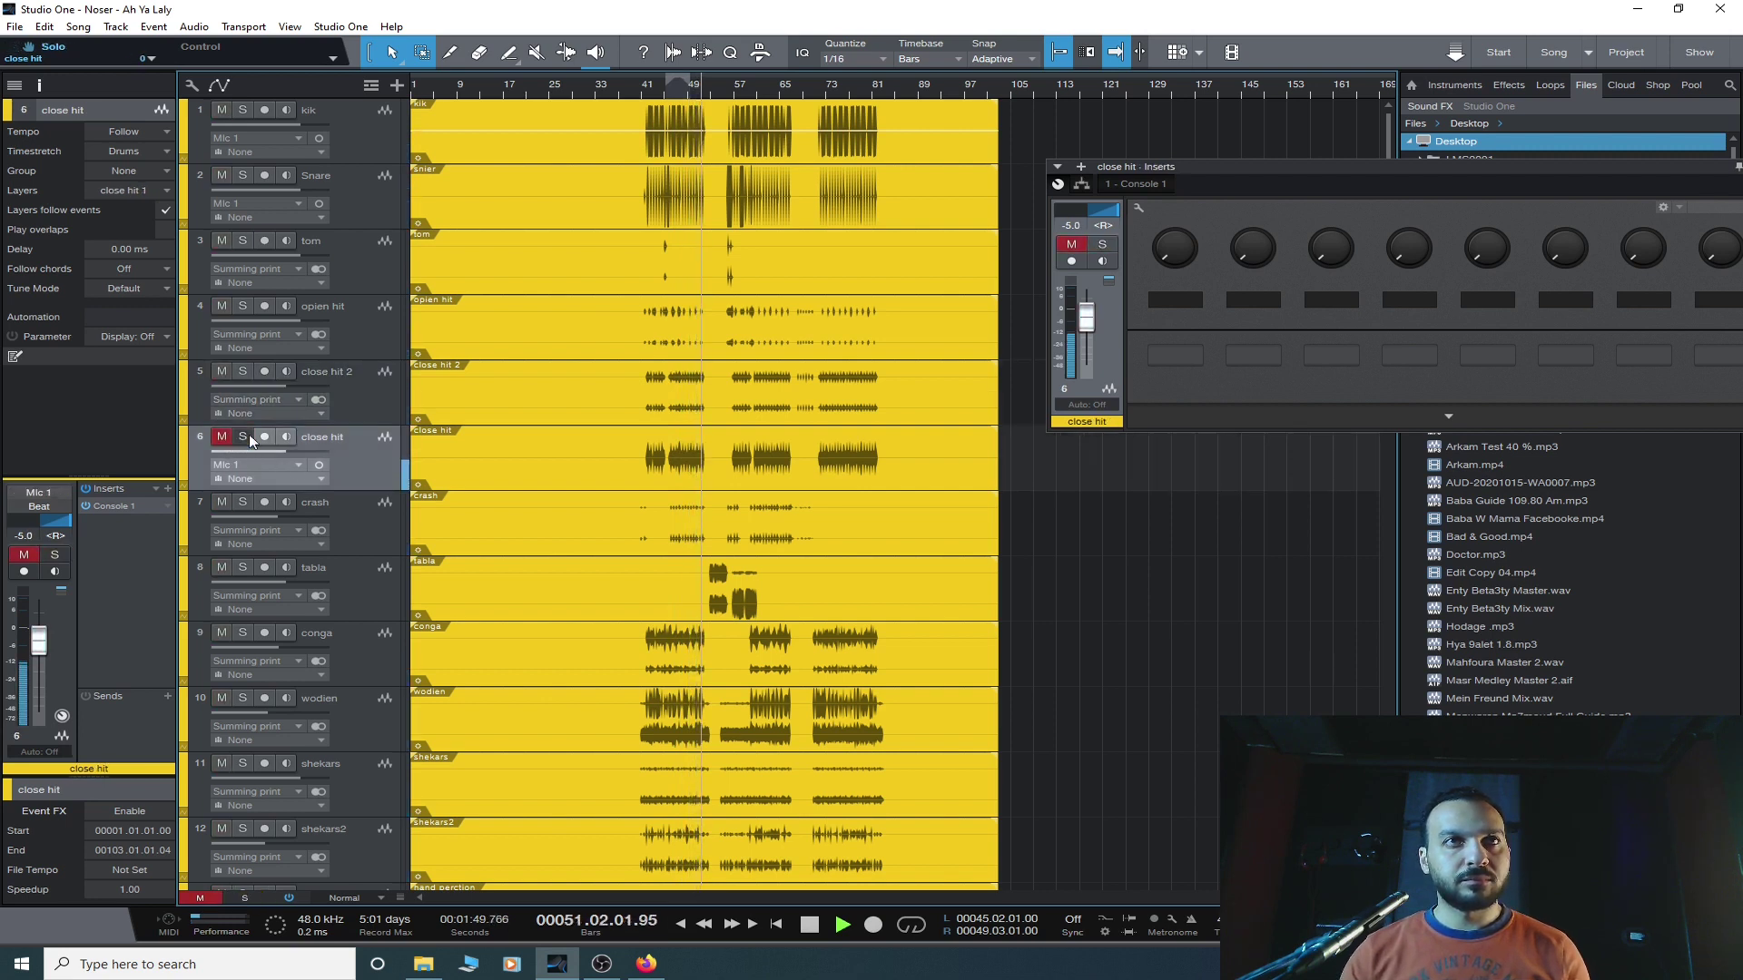
- Unmute the close hit track and set its volume to -7.9 dB
left_click(223, 438)
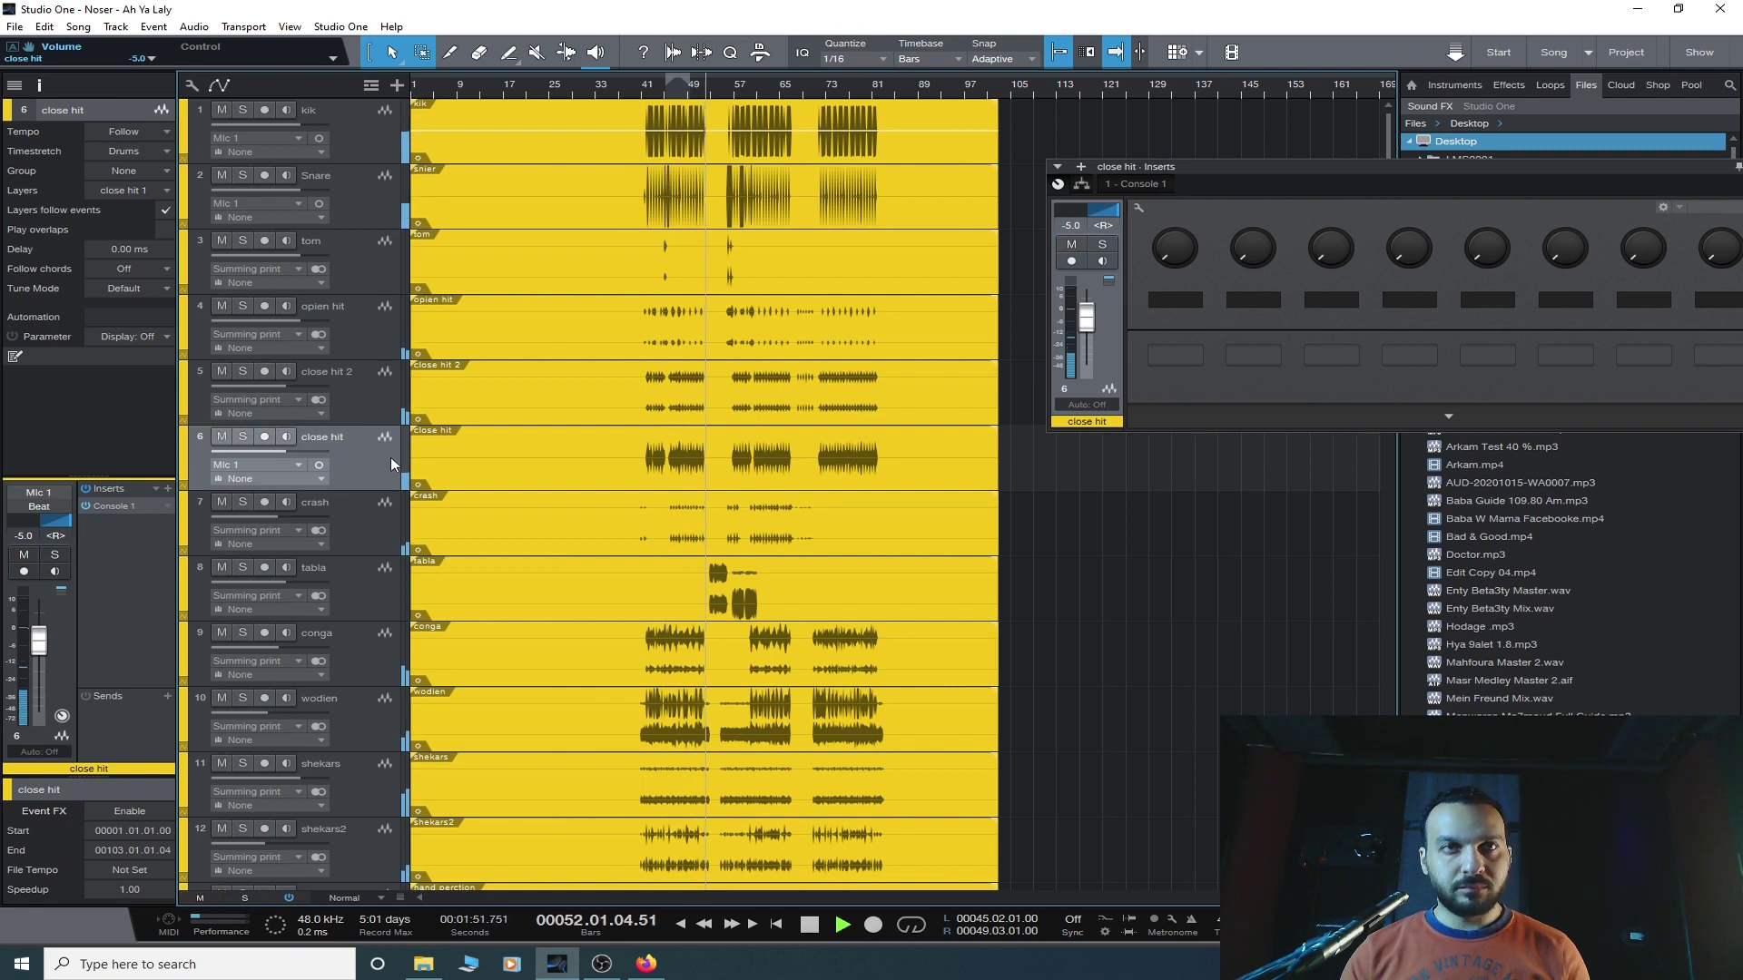
scroll(369, 466, "down", 2)
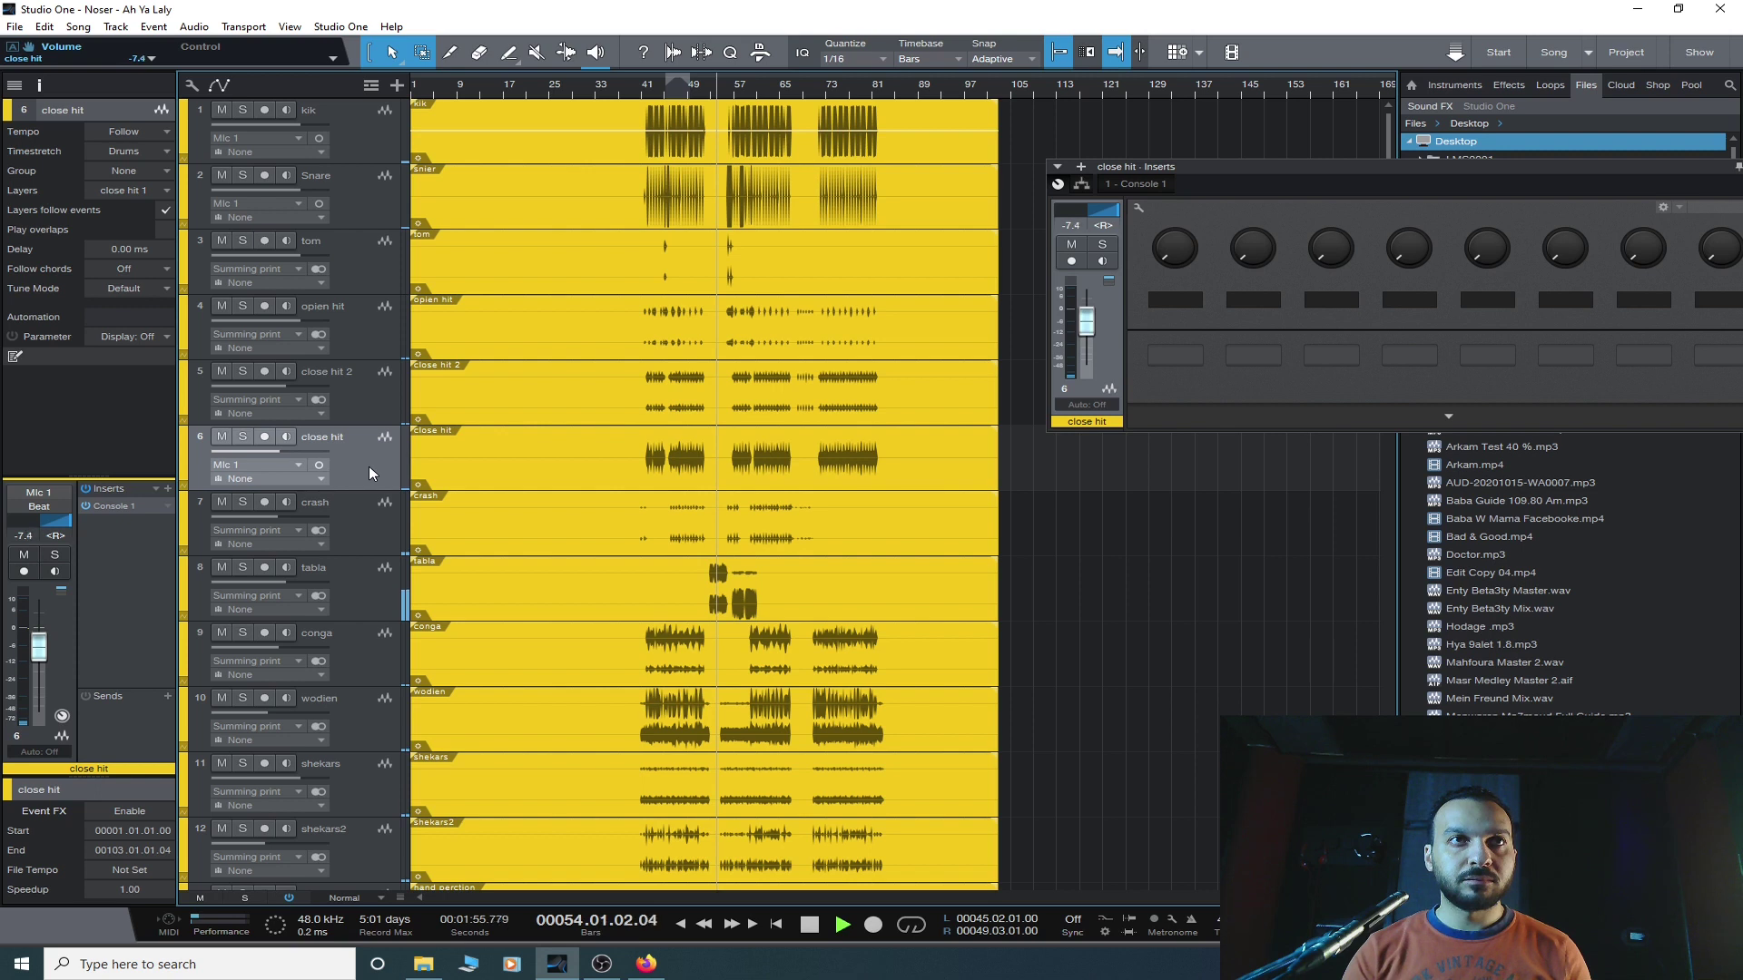
scroll(368, 466, "up", 1)
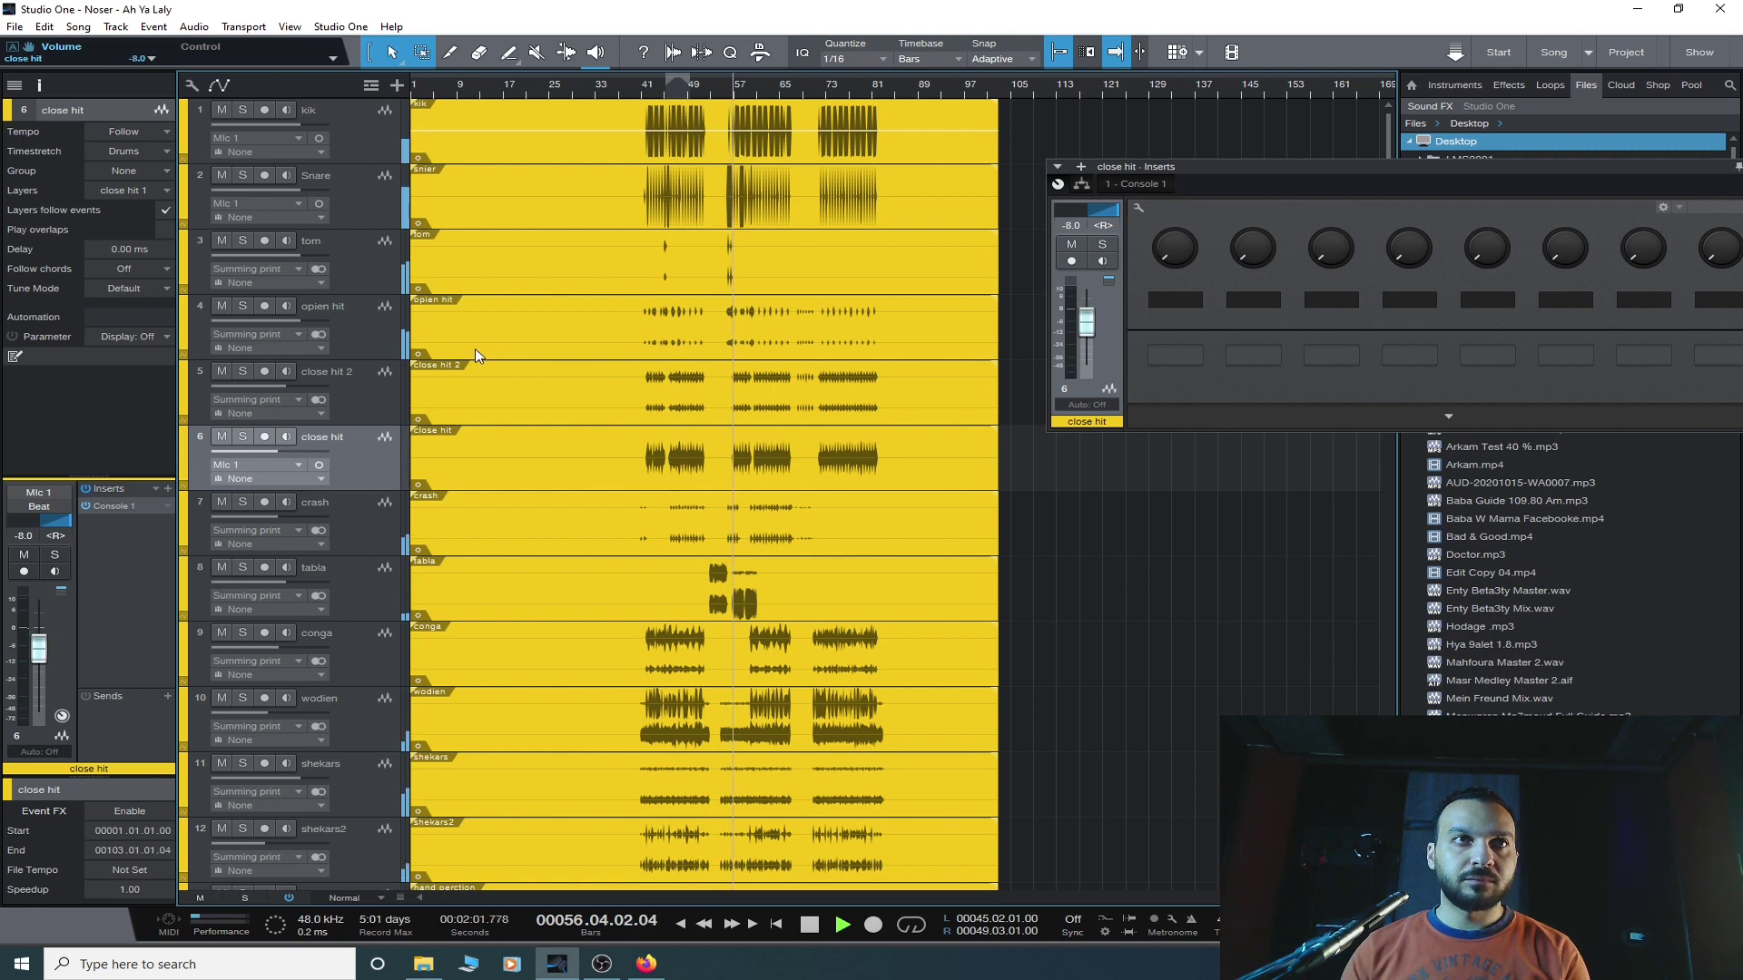
- Replay the lead vocal passage from about bar 51, place the playhead at bar 52 and examine the surrounding vocal section
scroll(475, 354, "down", 10)
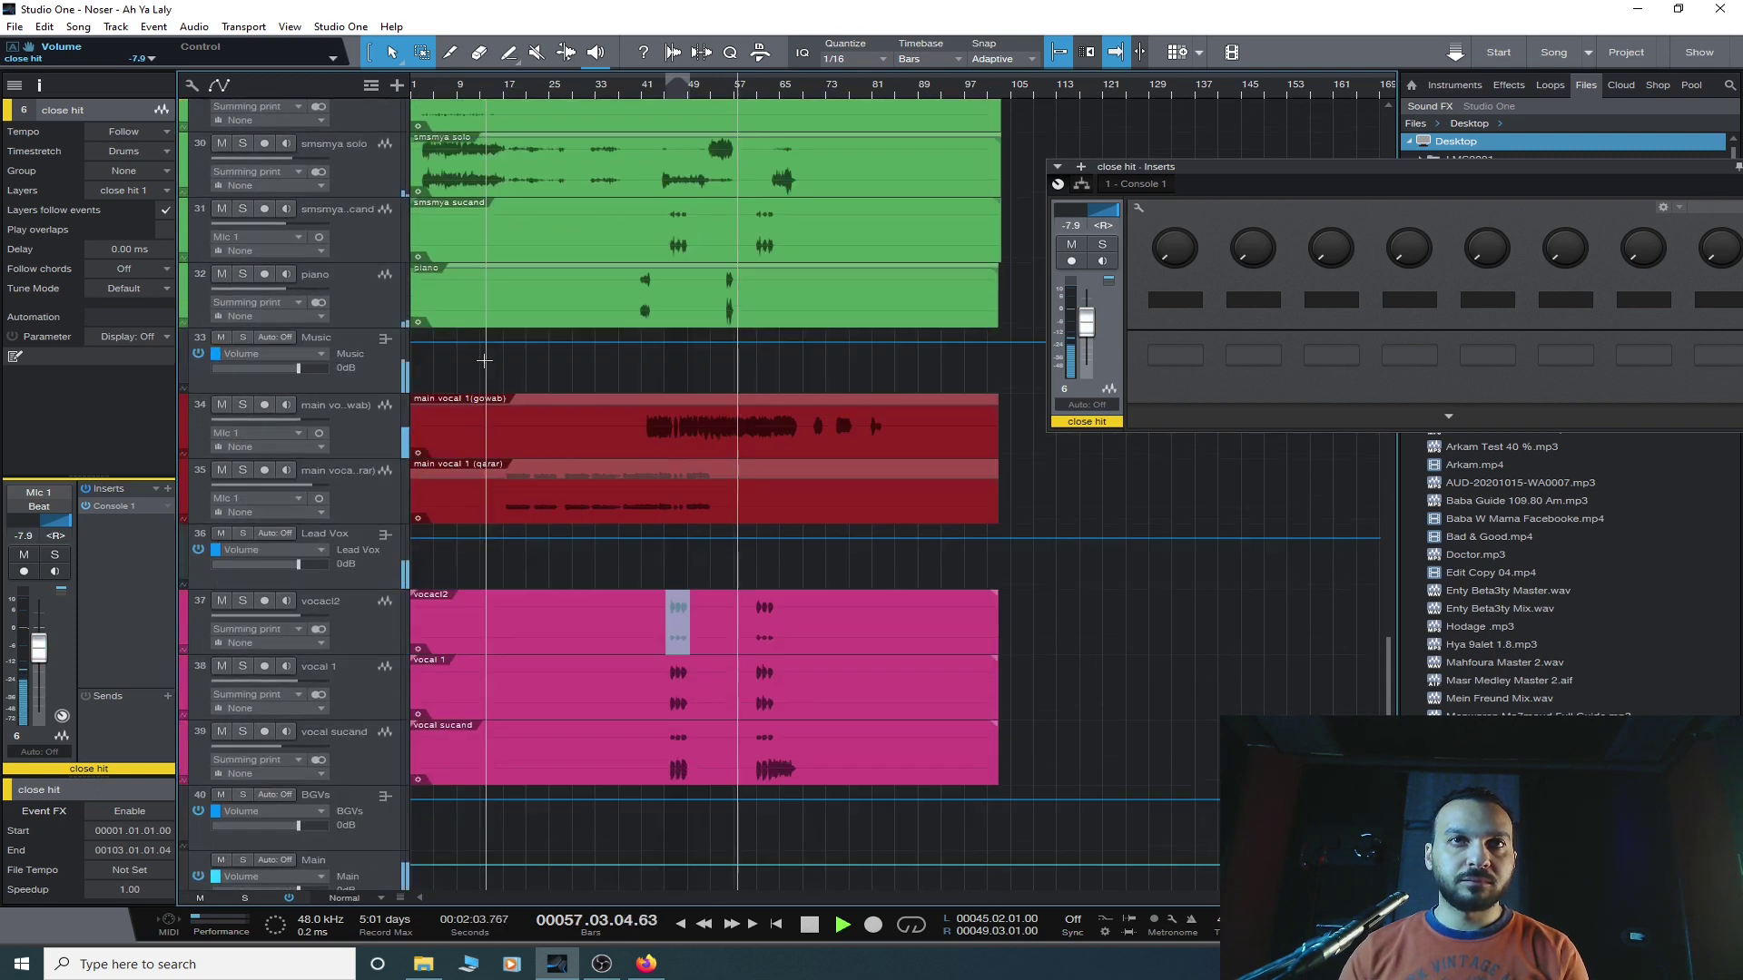
scroll(484, 361, "down", 1)
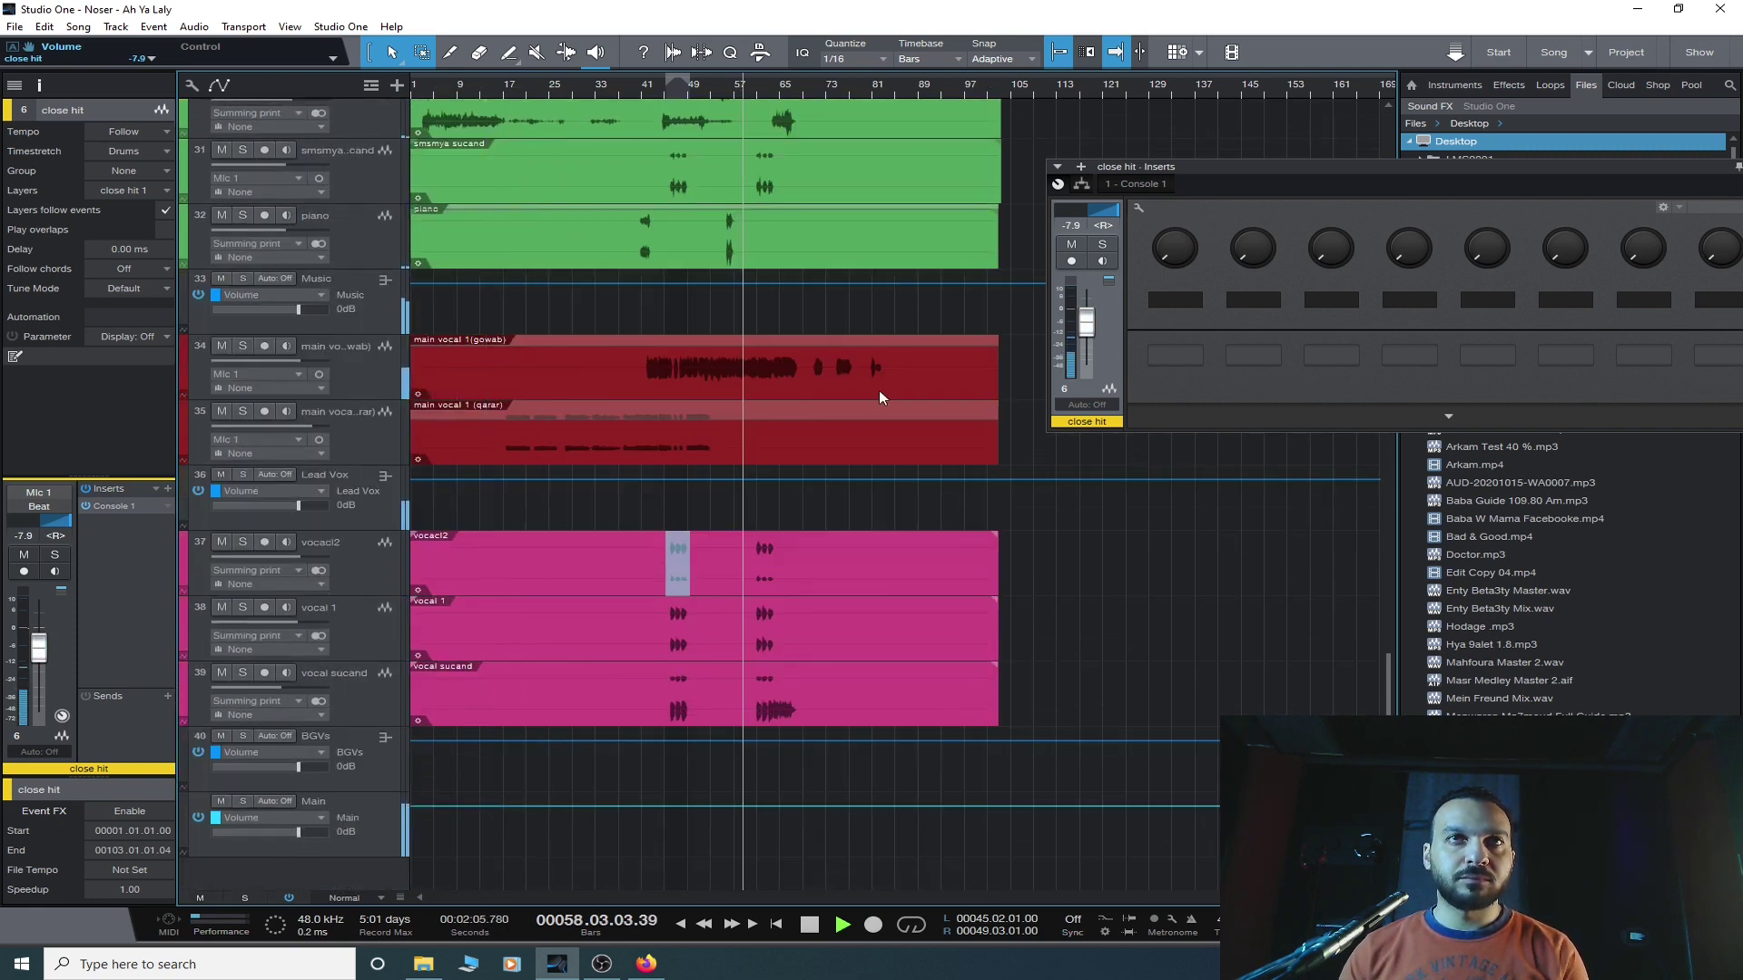
scroll(743, 98, "up", 5)
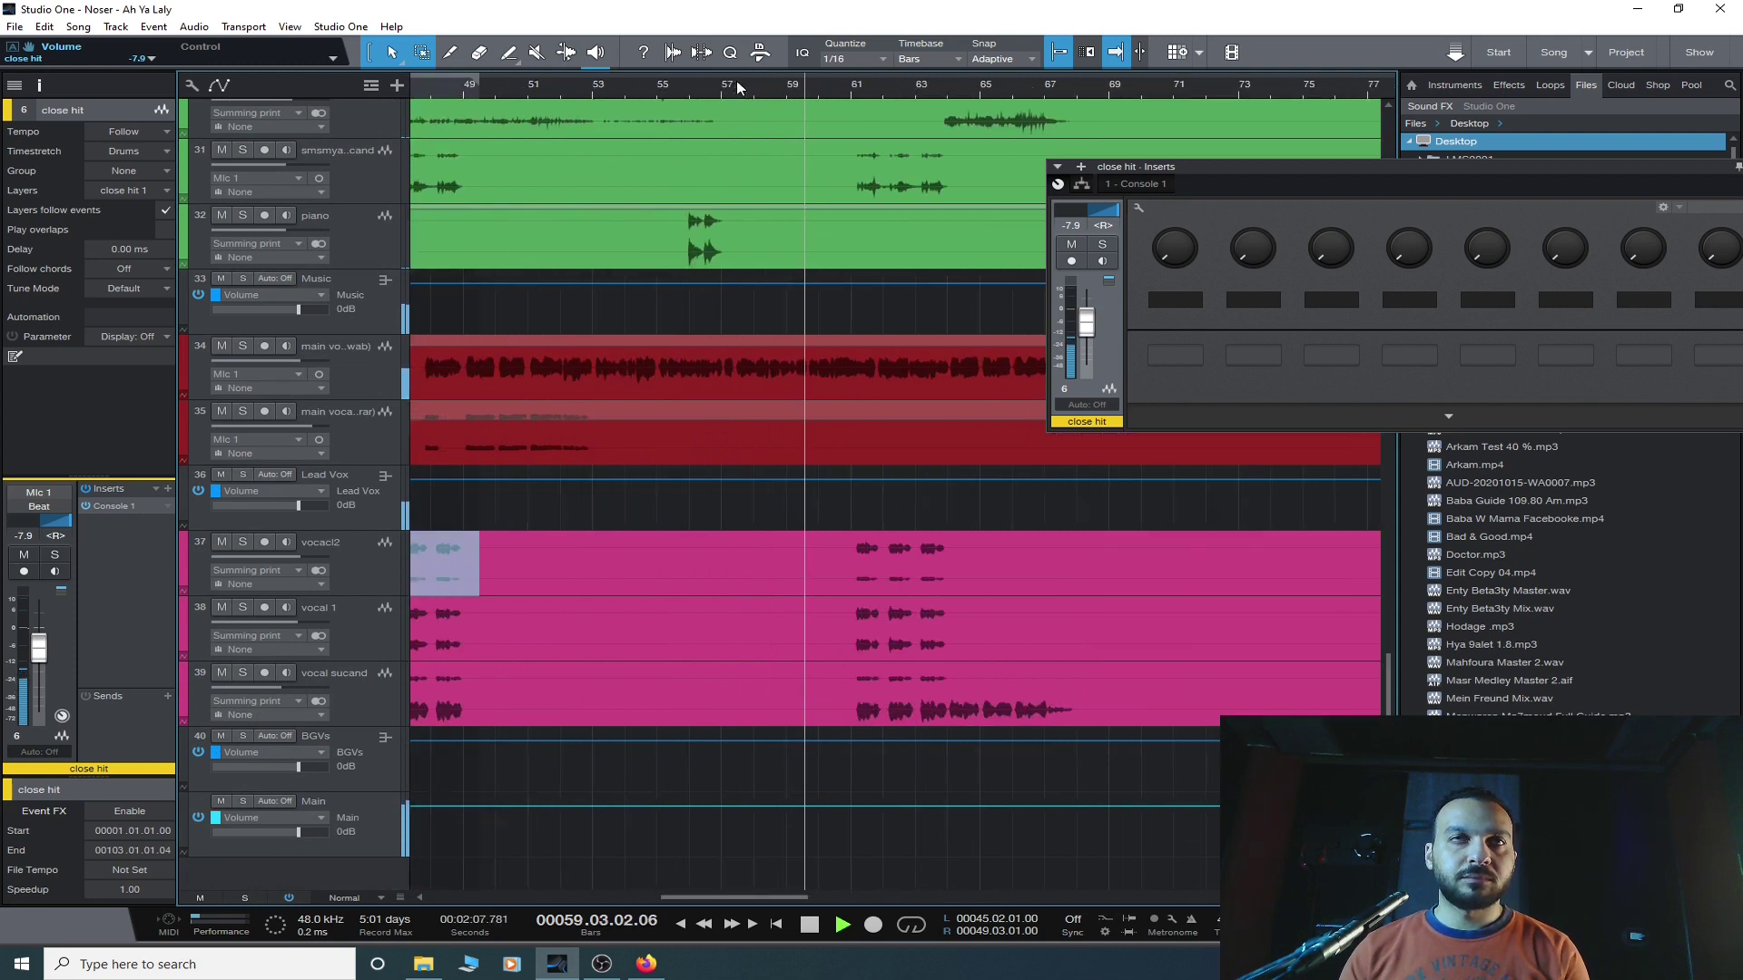
left_click(543, 84)
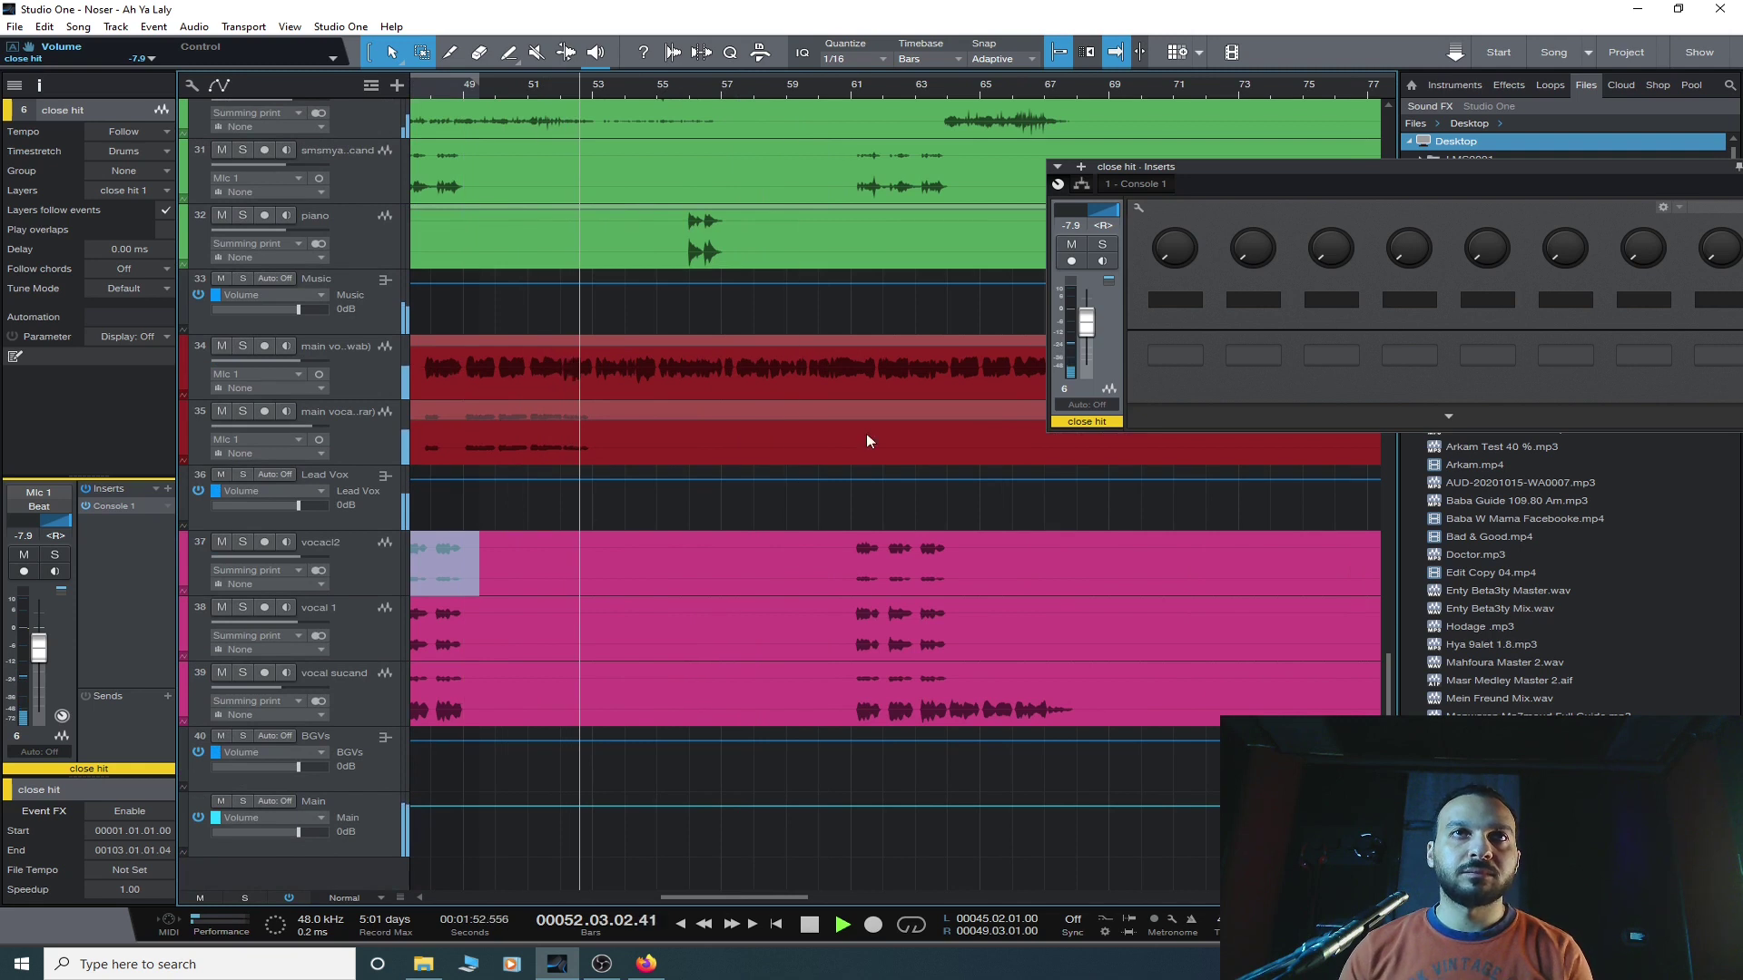
left_click(568, 86)
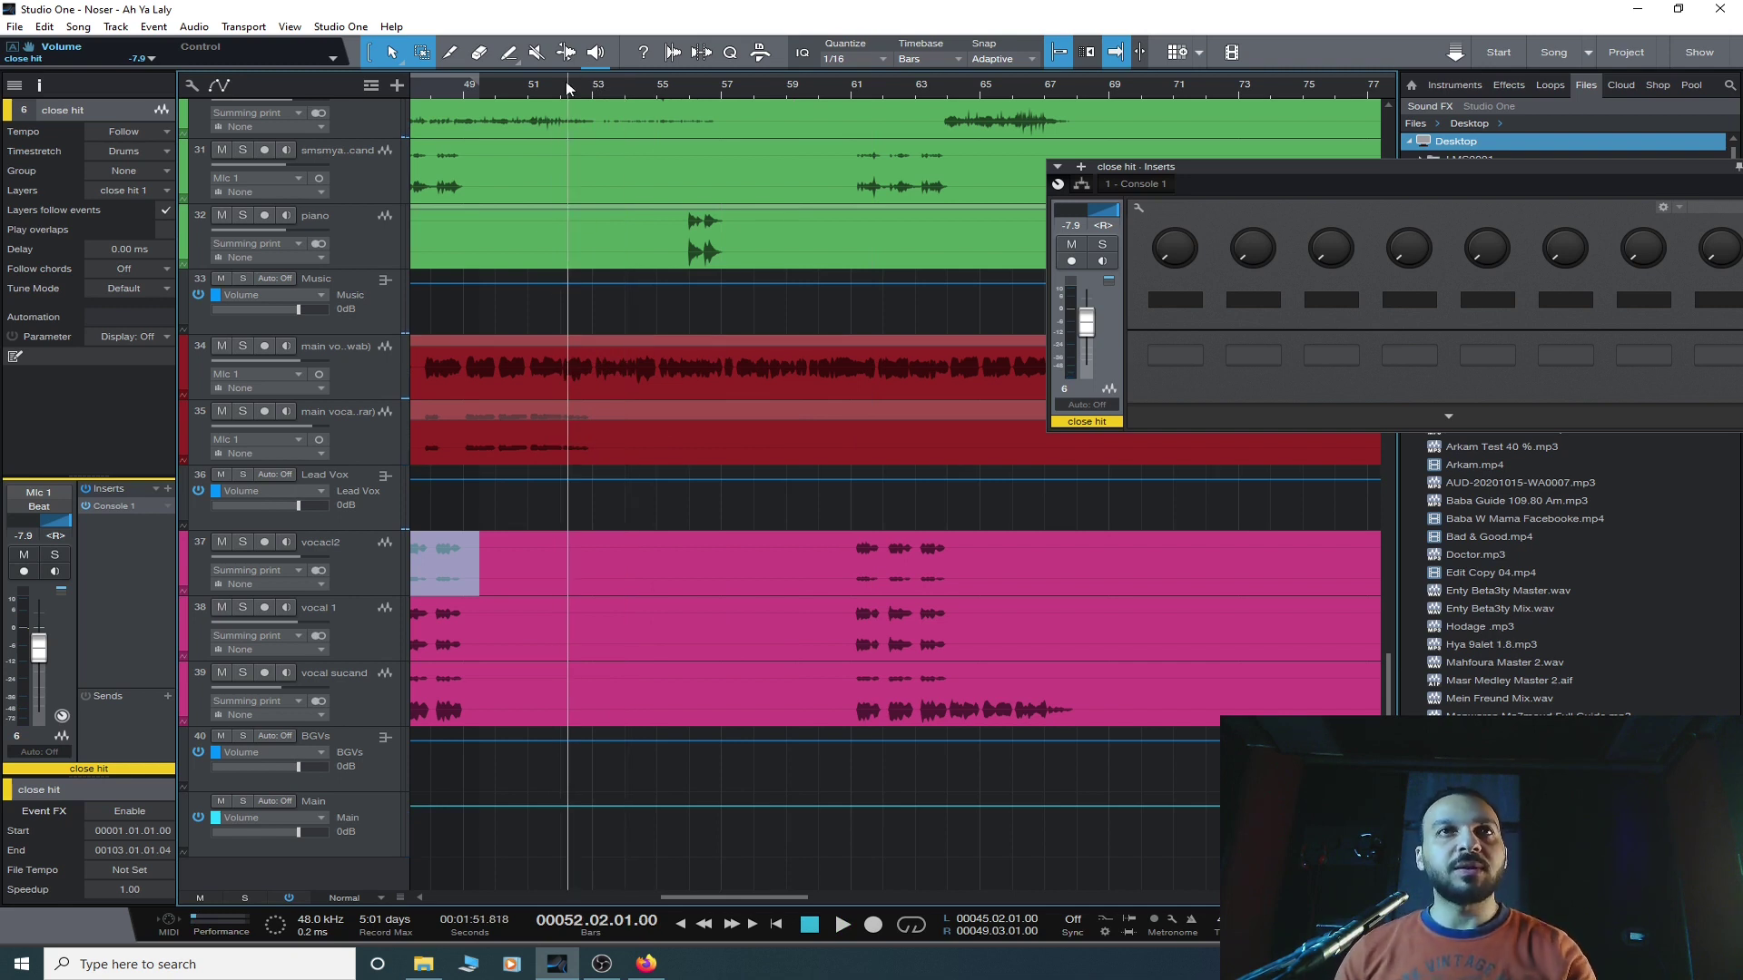
left_click_drag(768, 895, 702, 841)
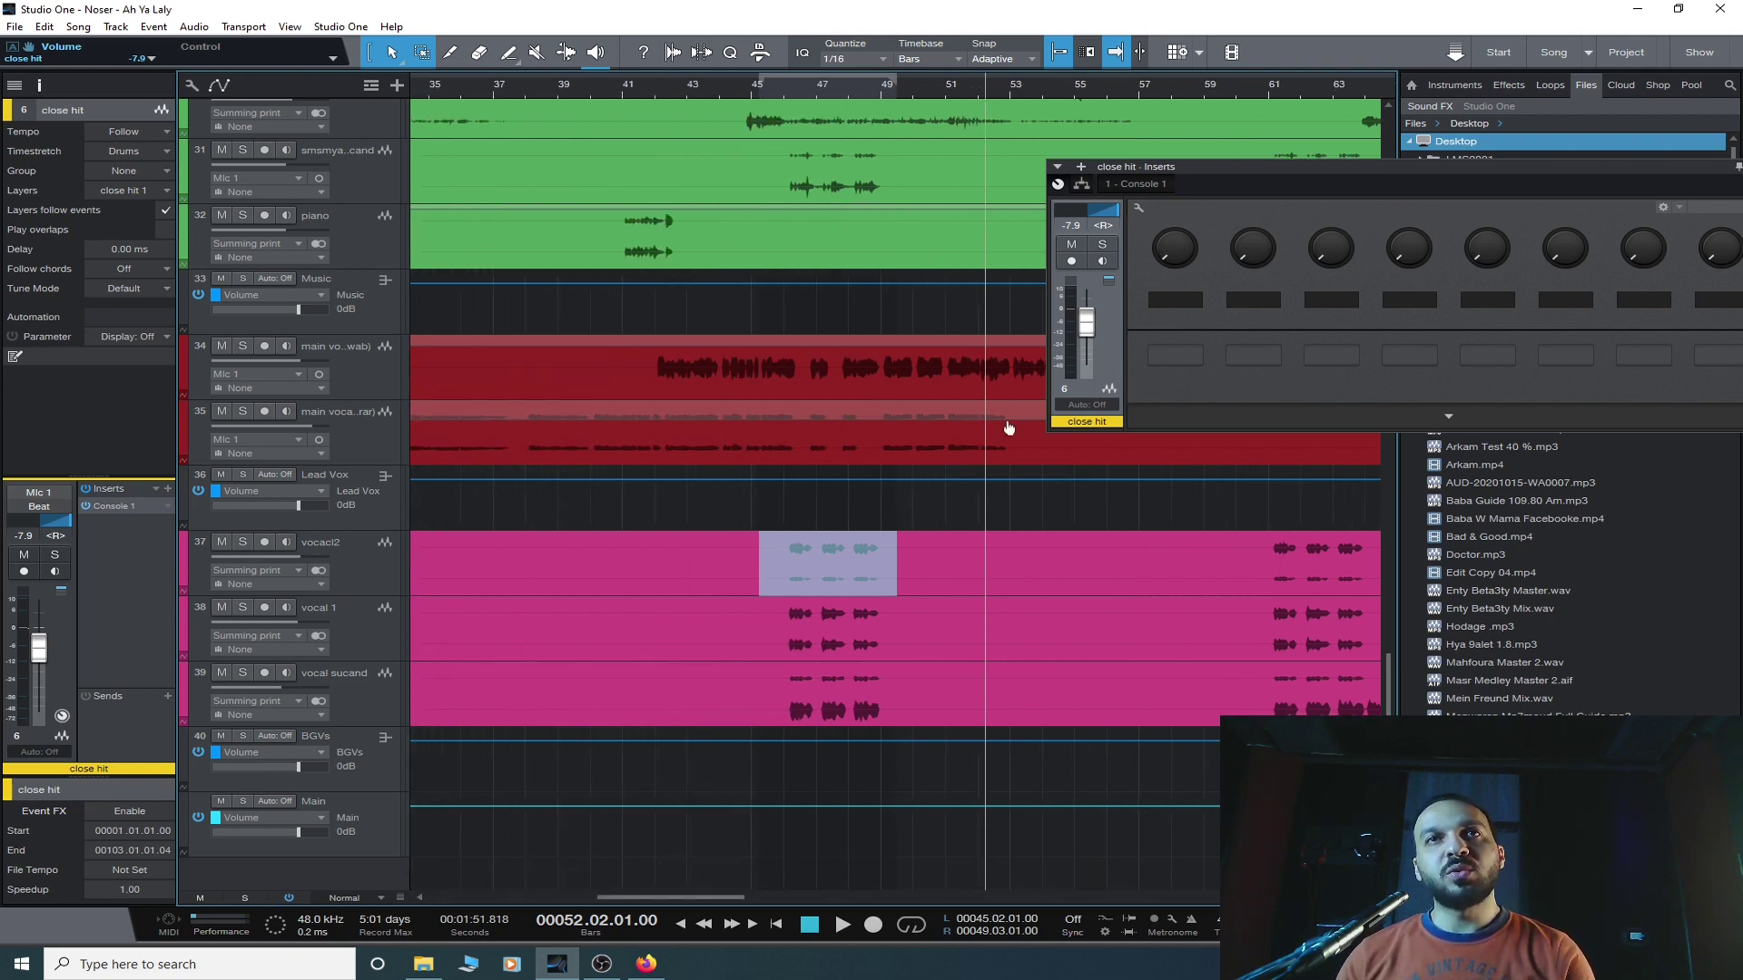
left_click_drag(712, 895, 774, 897)
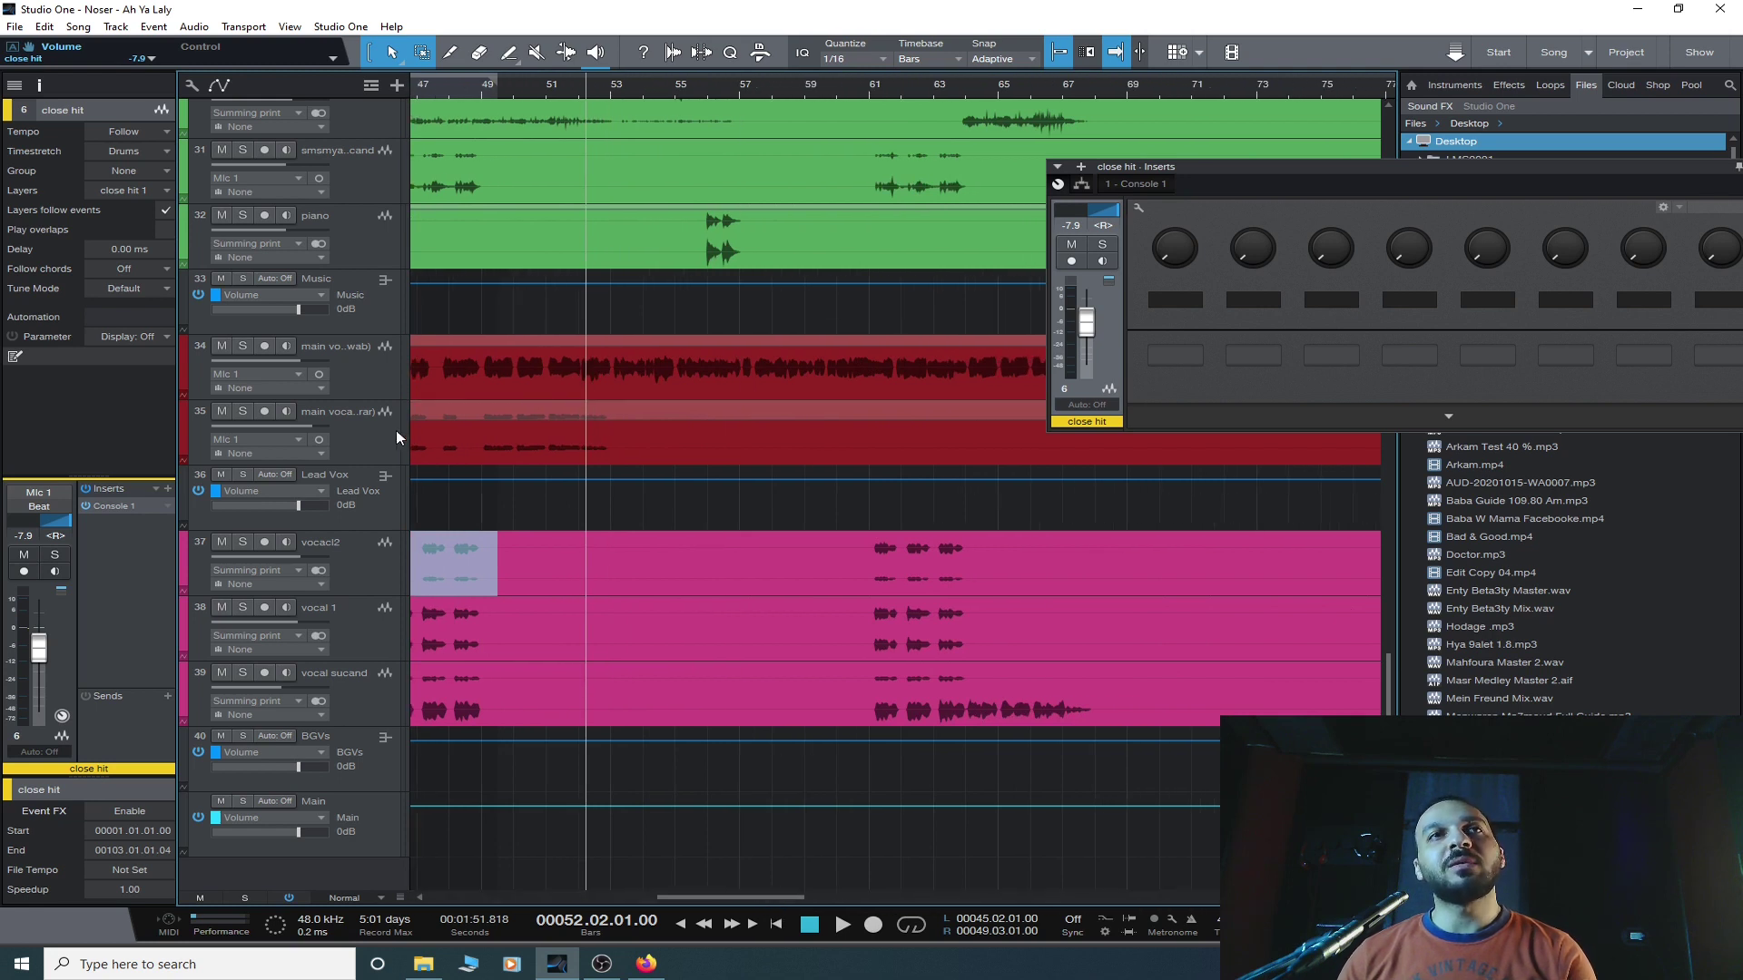
- Make a complete duplicate of the main vocal 1(gowab) track
left_click(369, 383)
right_click(368, 381)
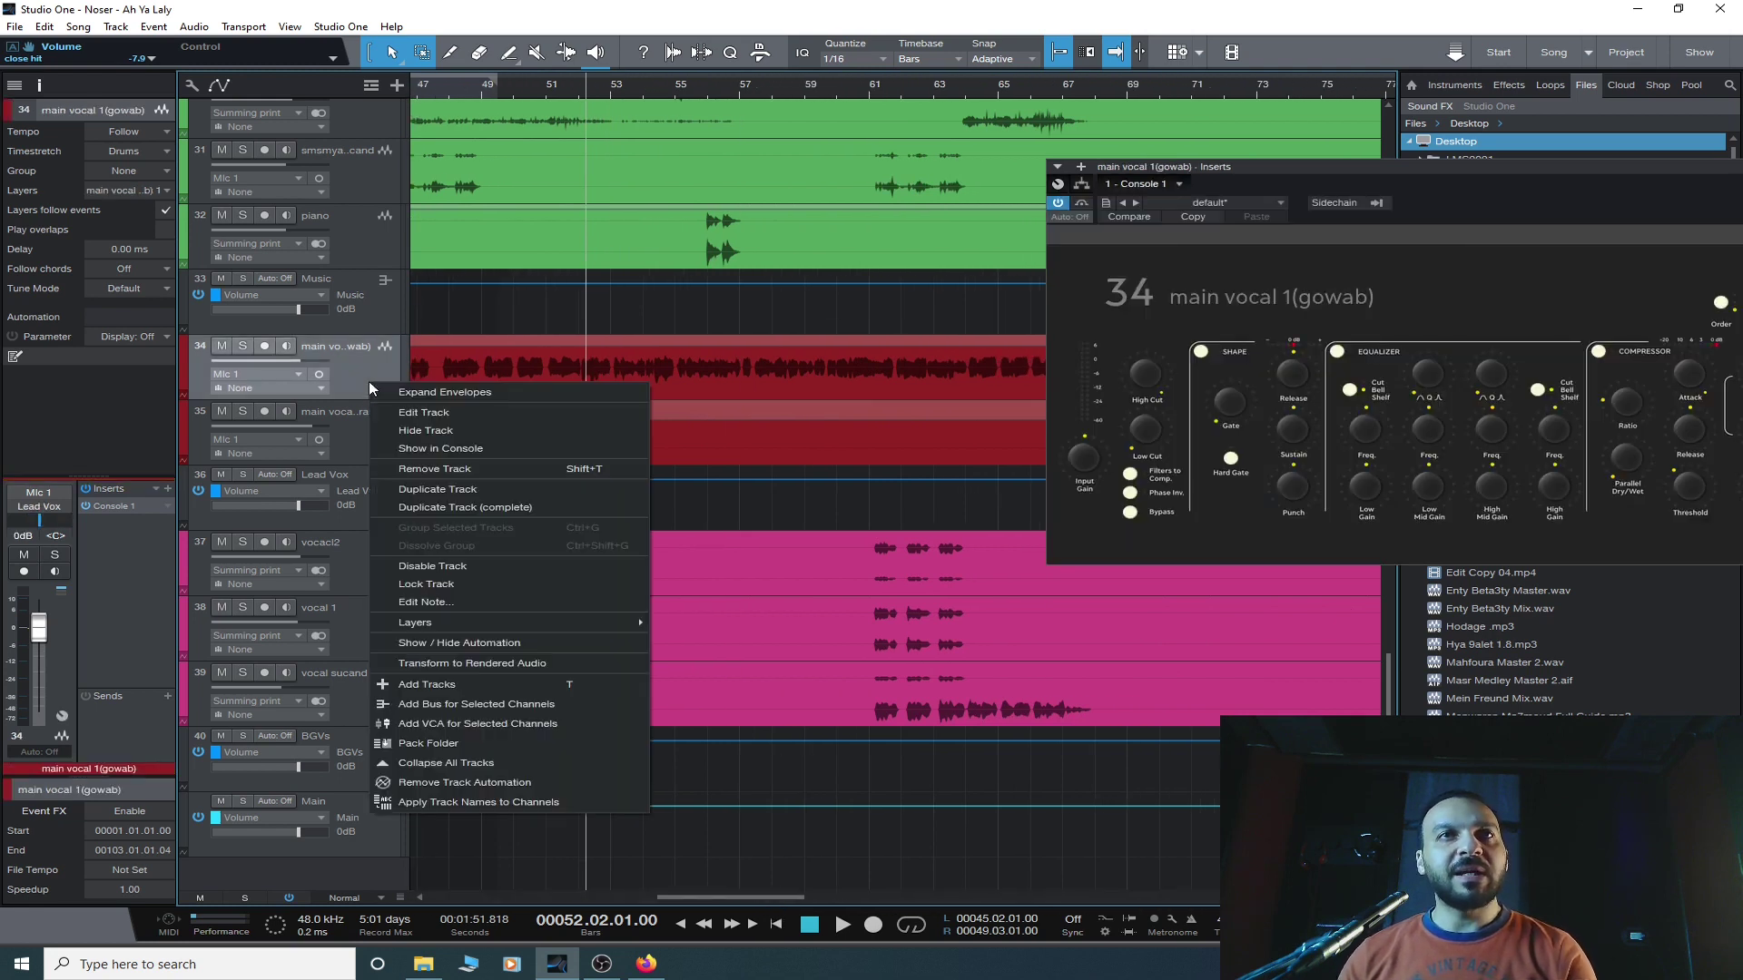
left_click(552, 505)
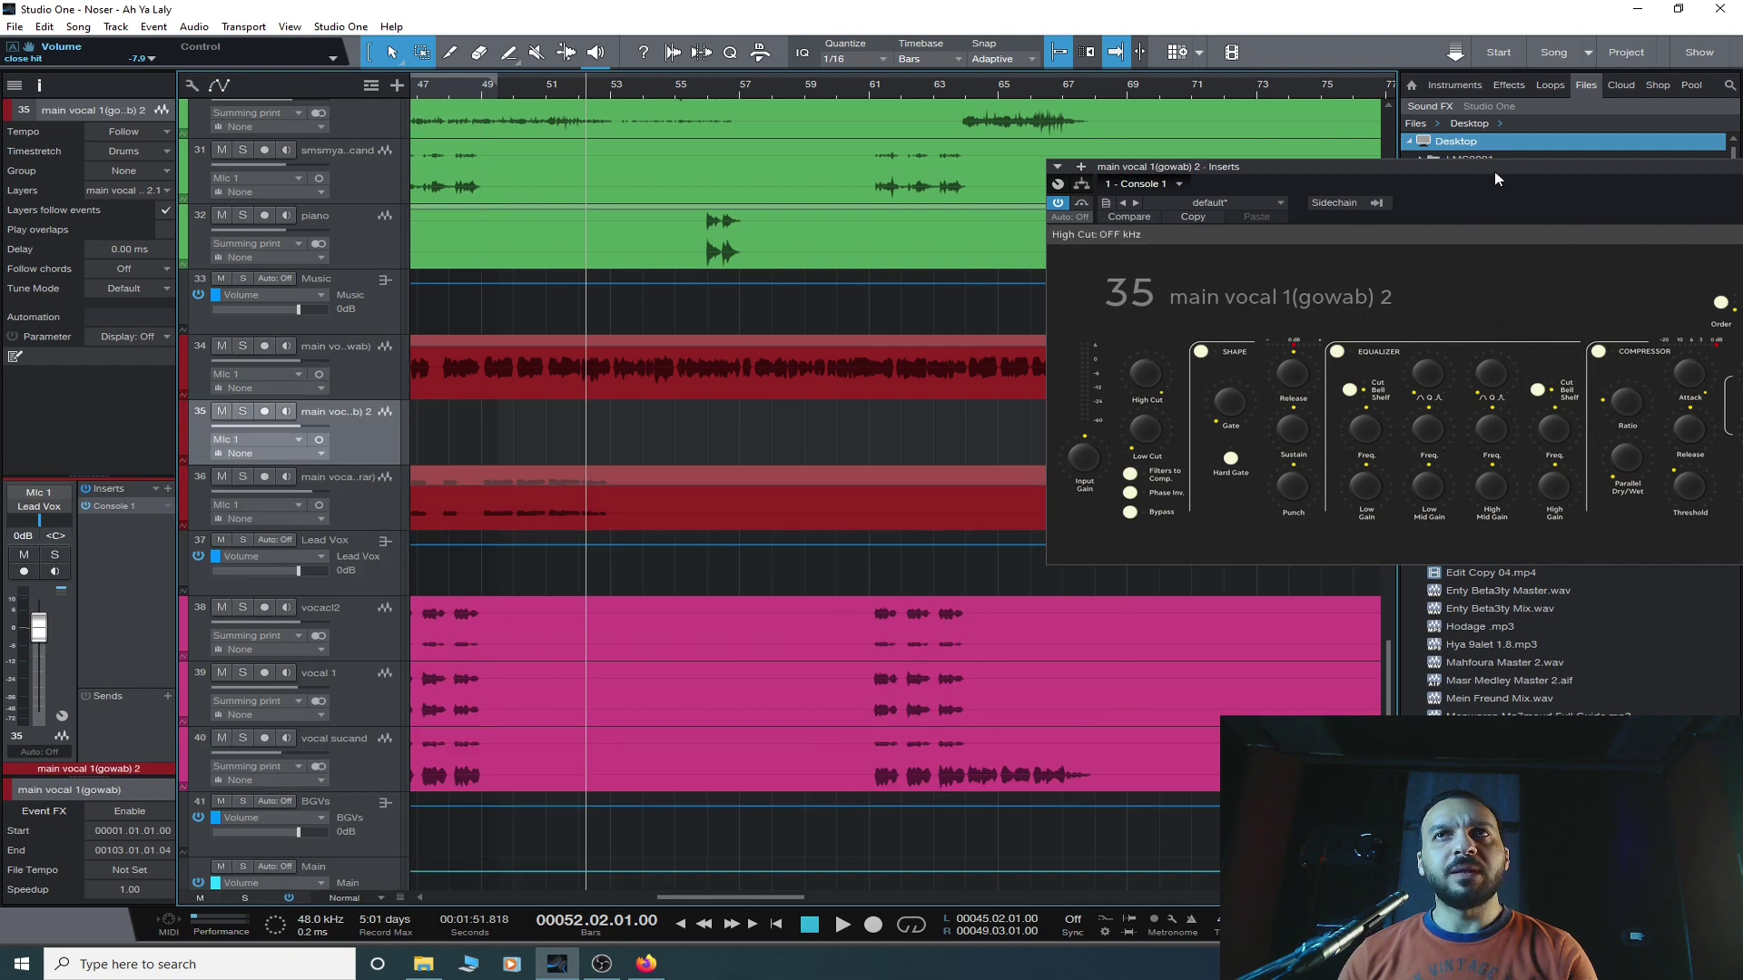
- Close the insert window and split the main vocal 1(gowab) event at bar 53, in the gap before the next phrase
left_click_drag(1498, 179, 1023, 202)
left_click(1393, 189)
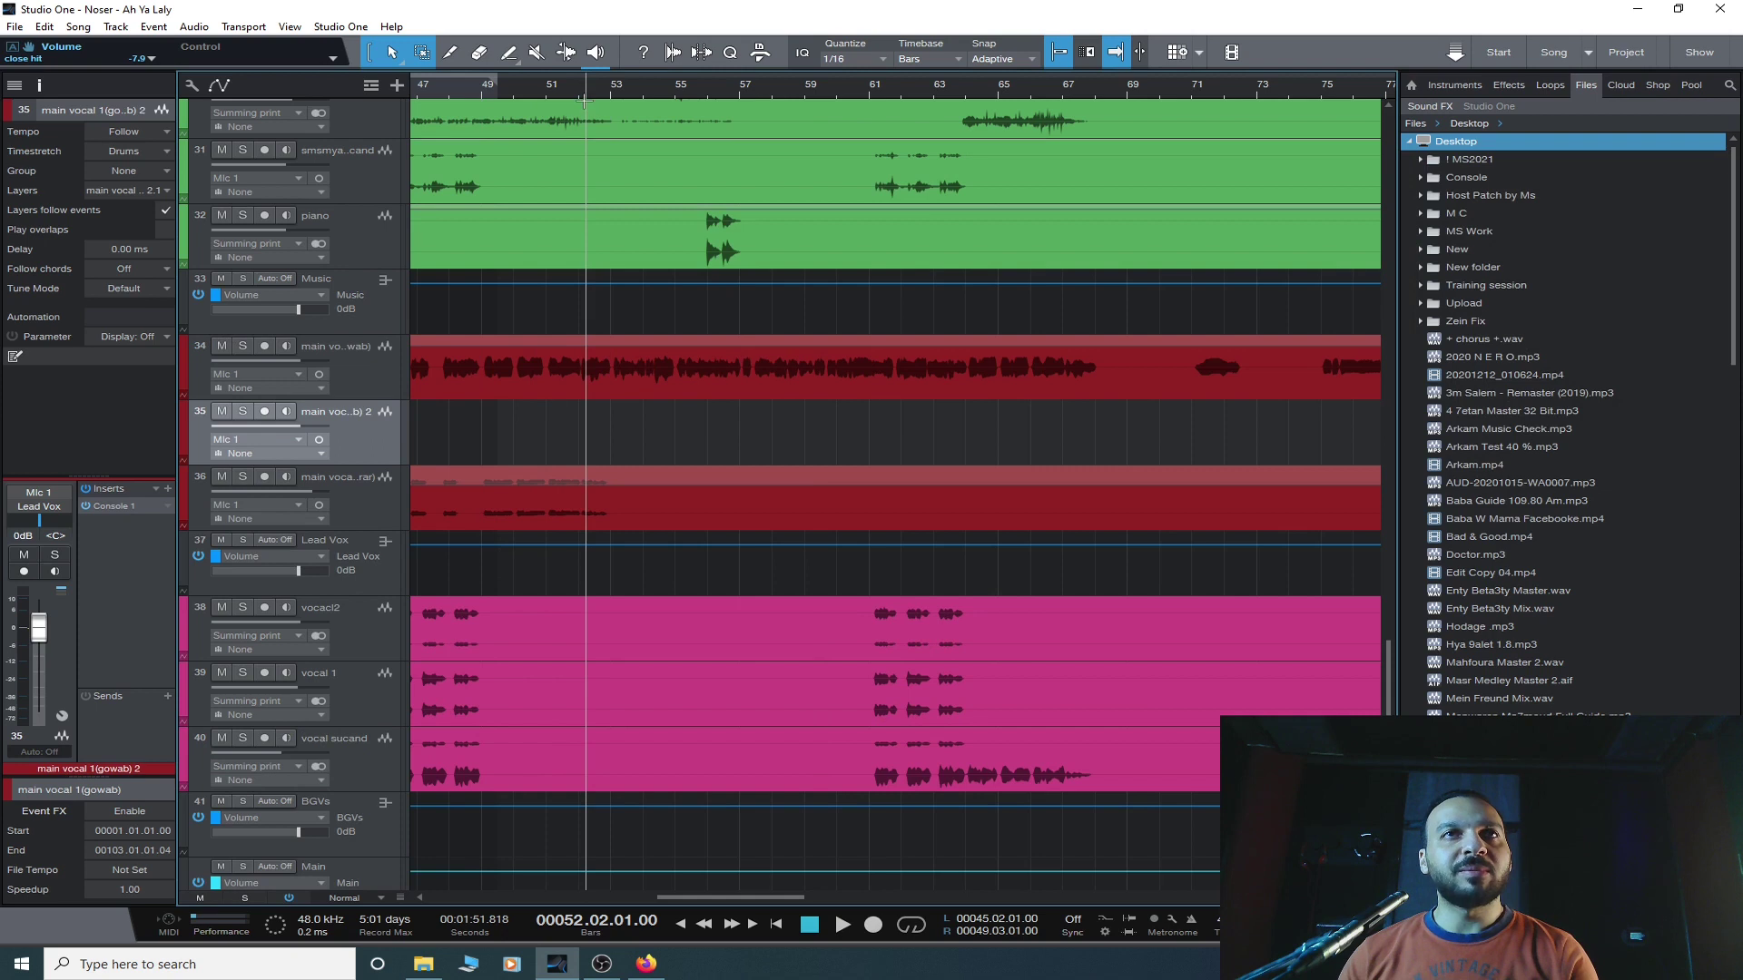
scroll(599, 86, "up", 5)
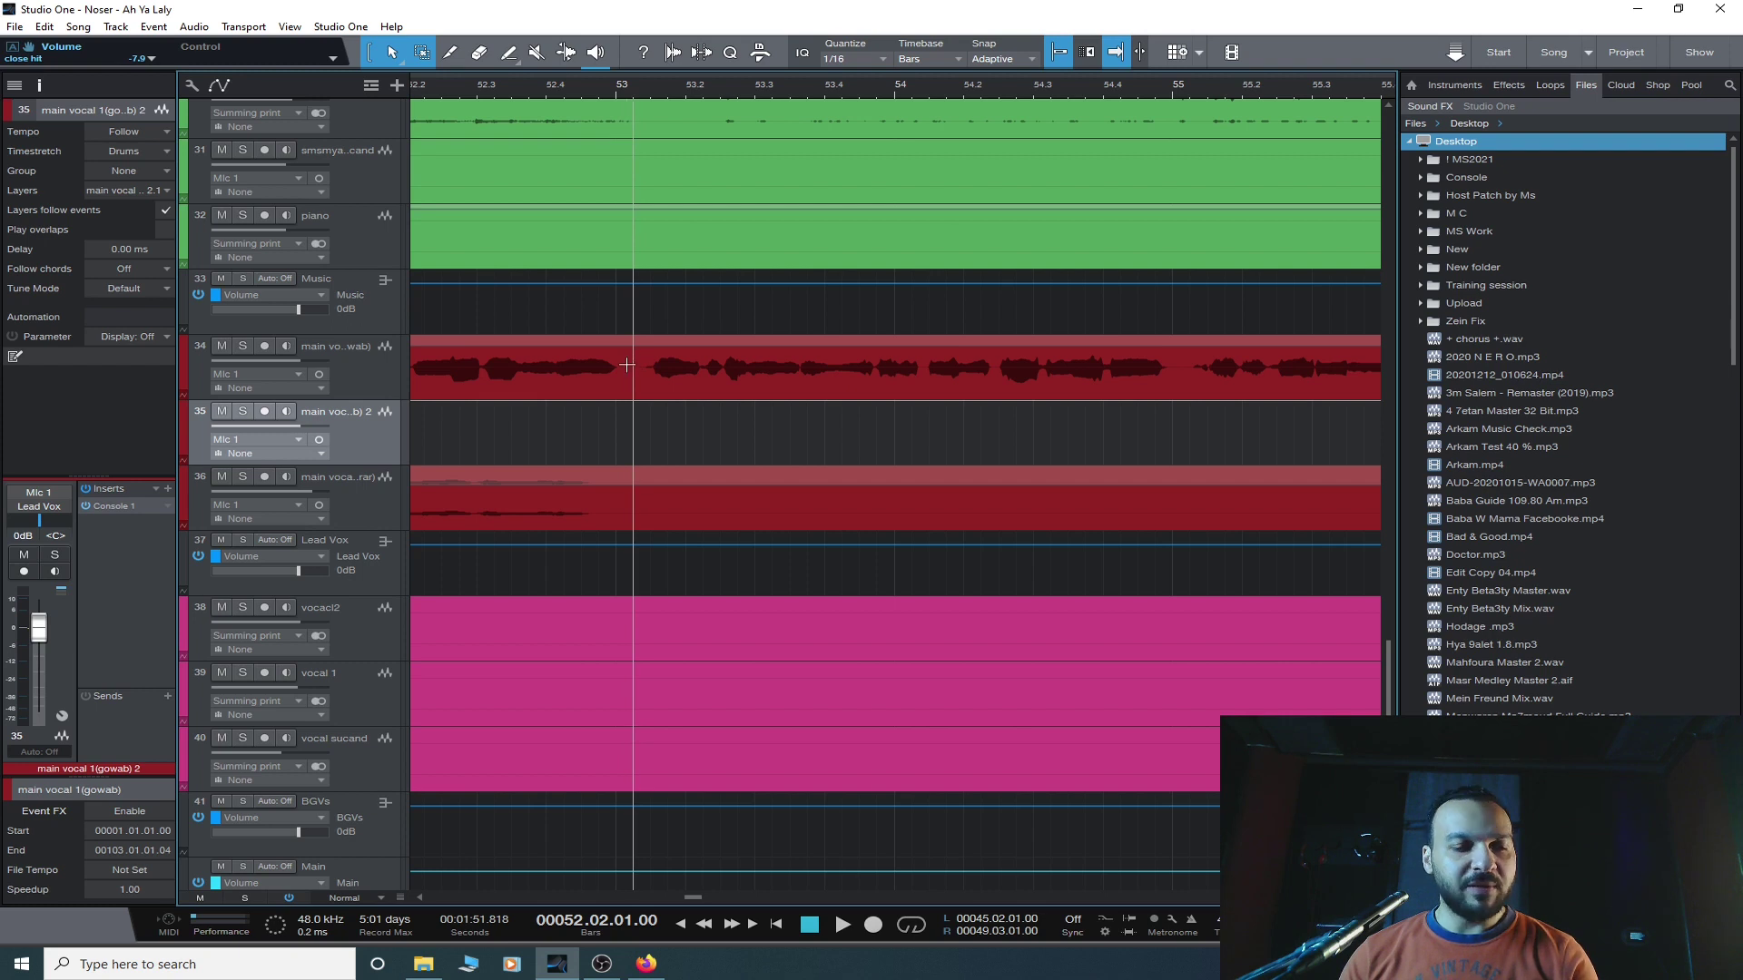
left_click(627, 365)
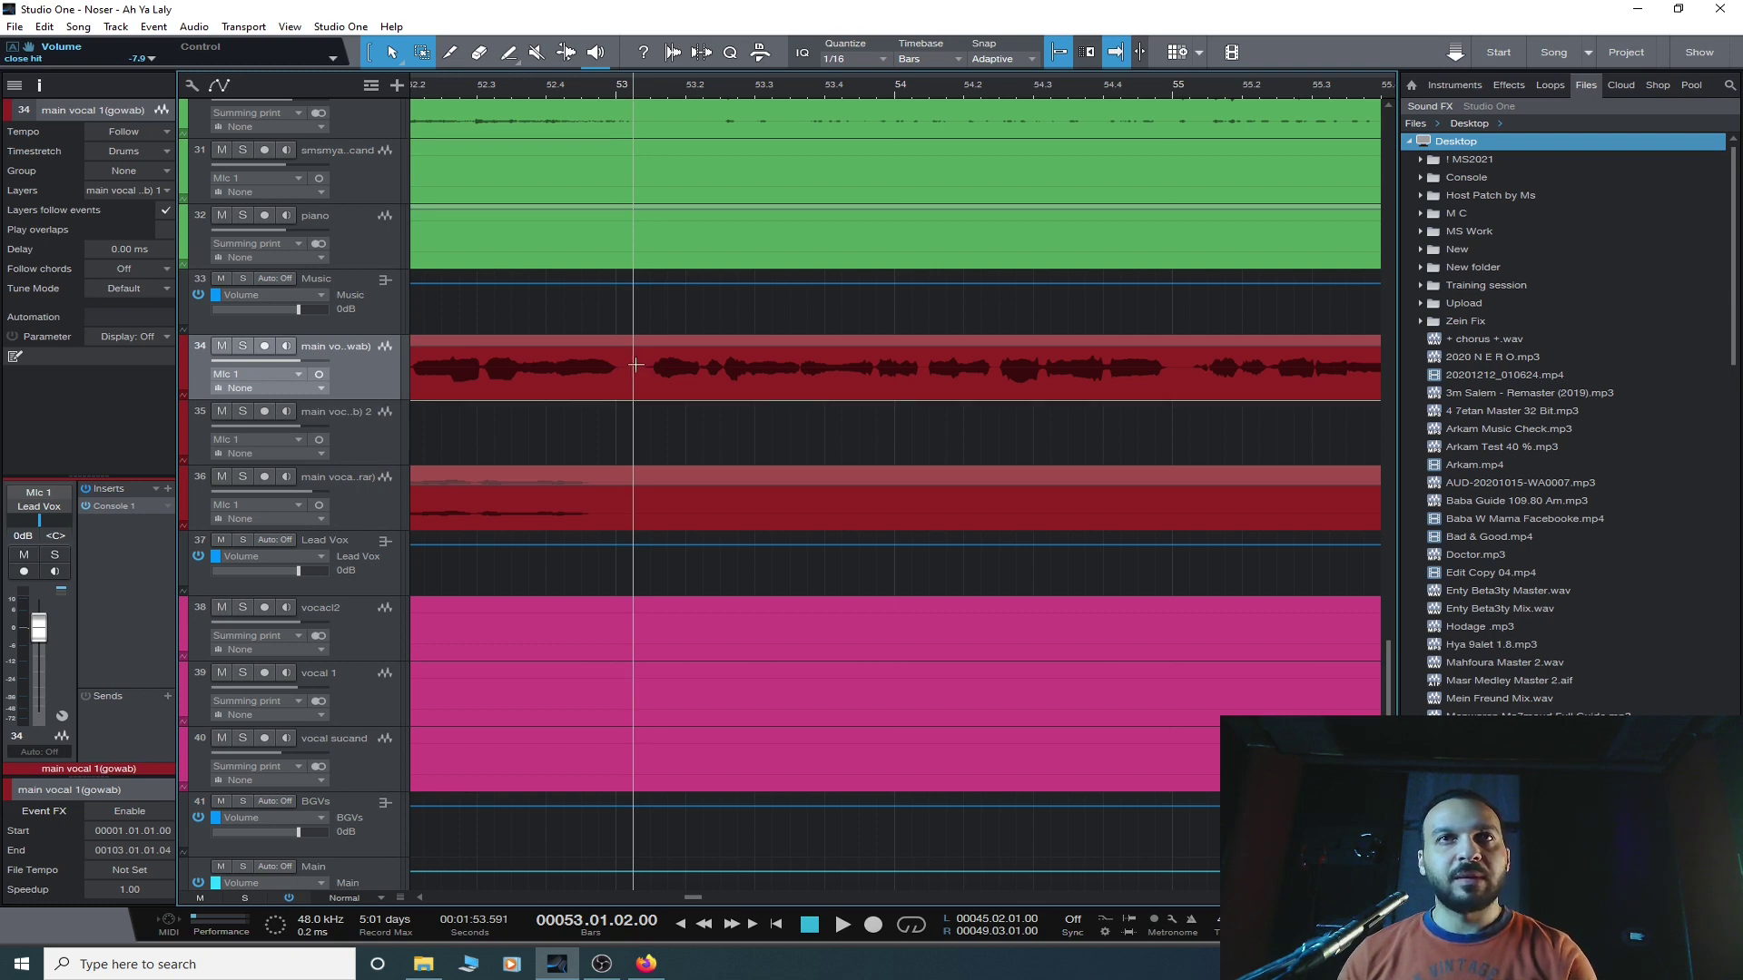
key("3")
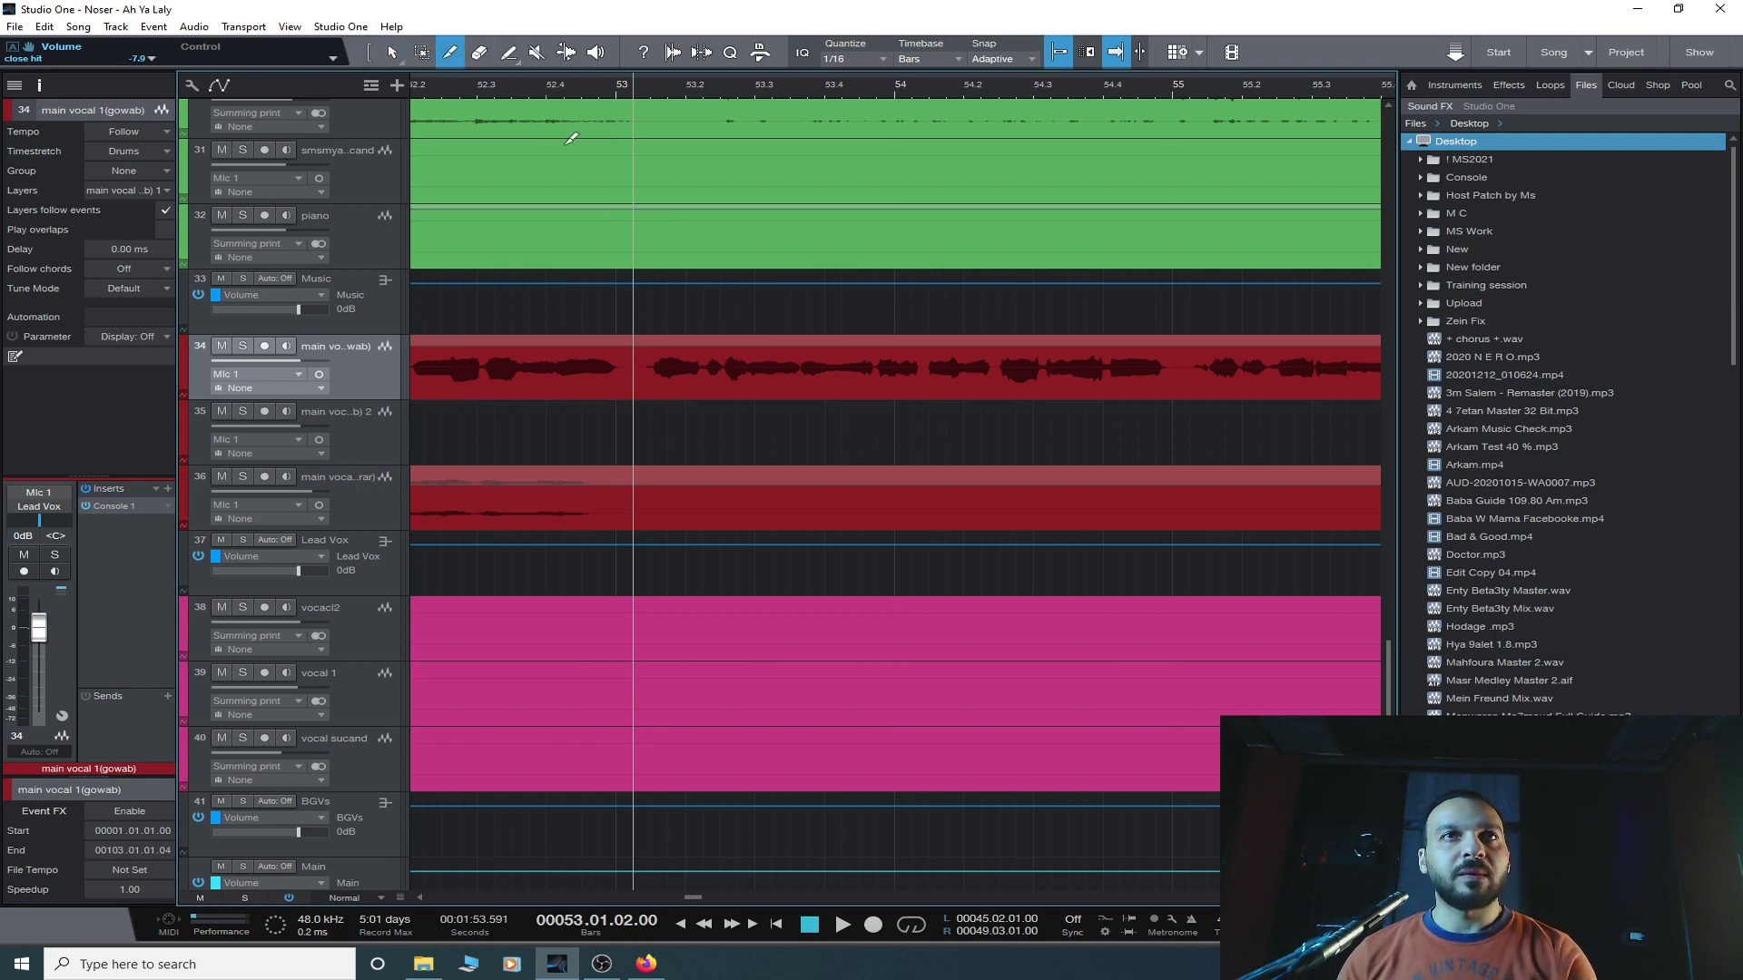
left_click(638, 358)
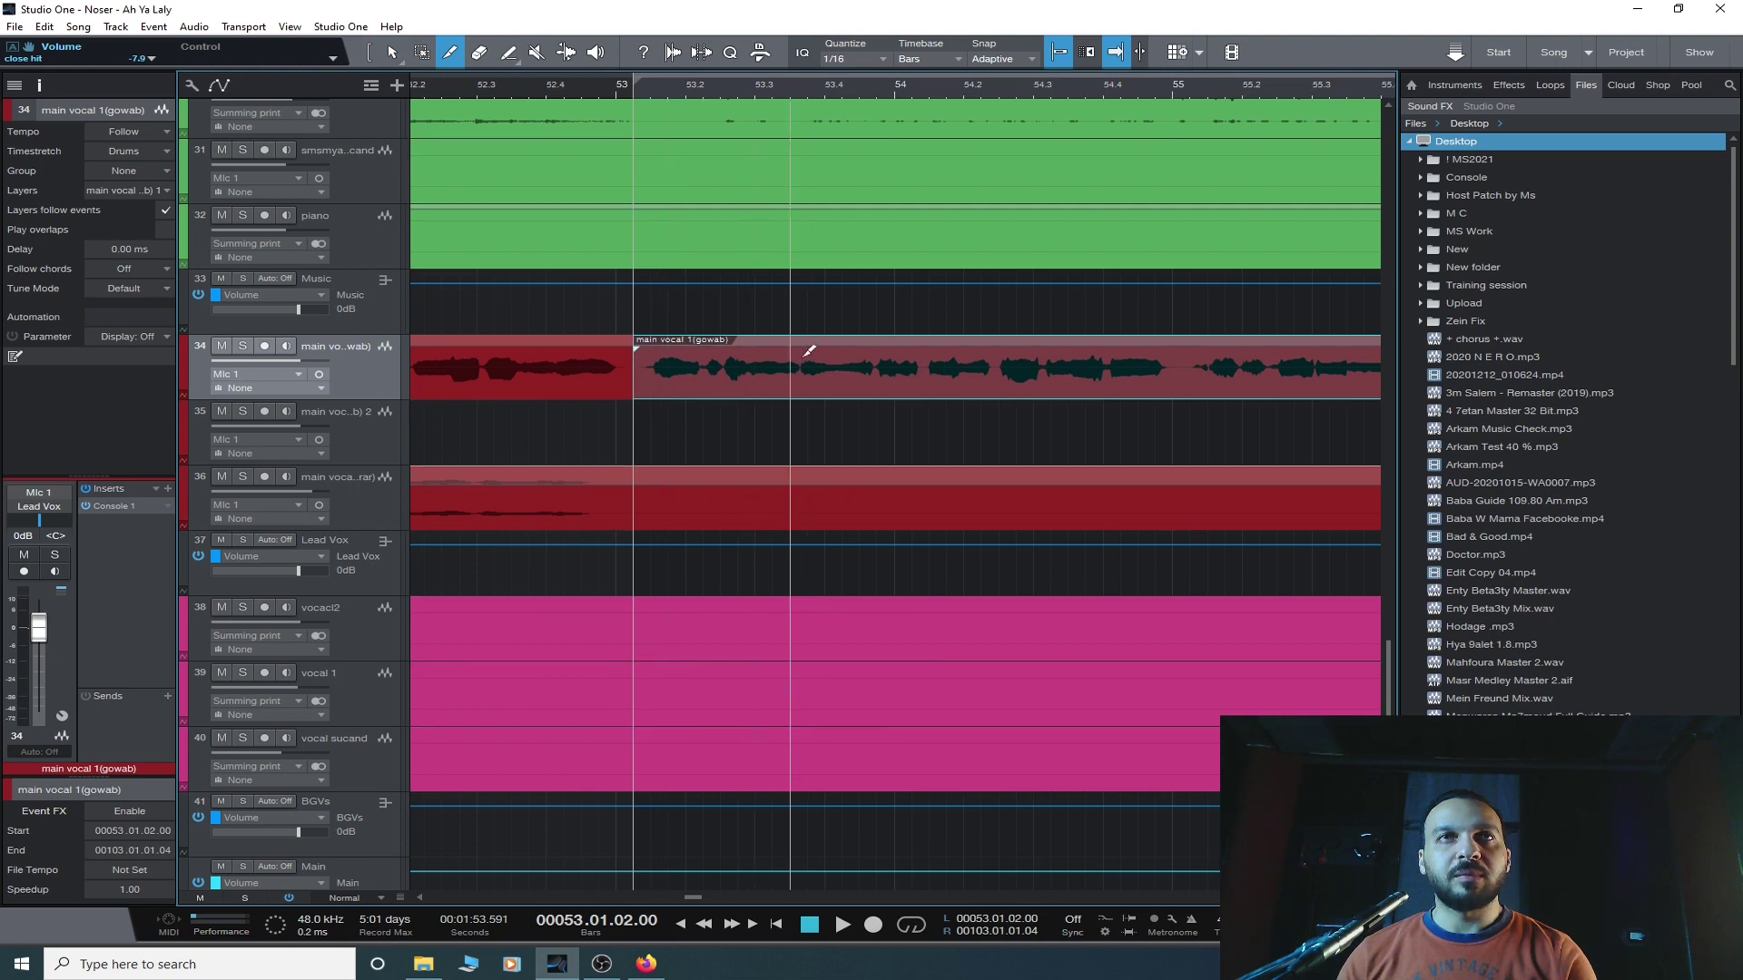
- Move the second part of the split main vocal 1(gowab) event onto the duplicate track main vocal 1(gowab) 2
scroll(920, 85, "down", 3)
scroll(920, 86, "down", 5)
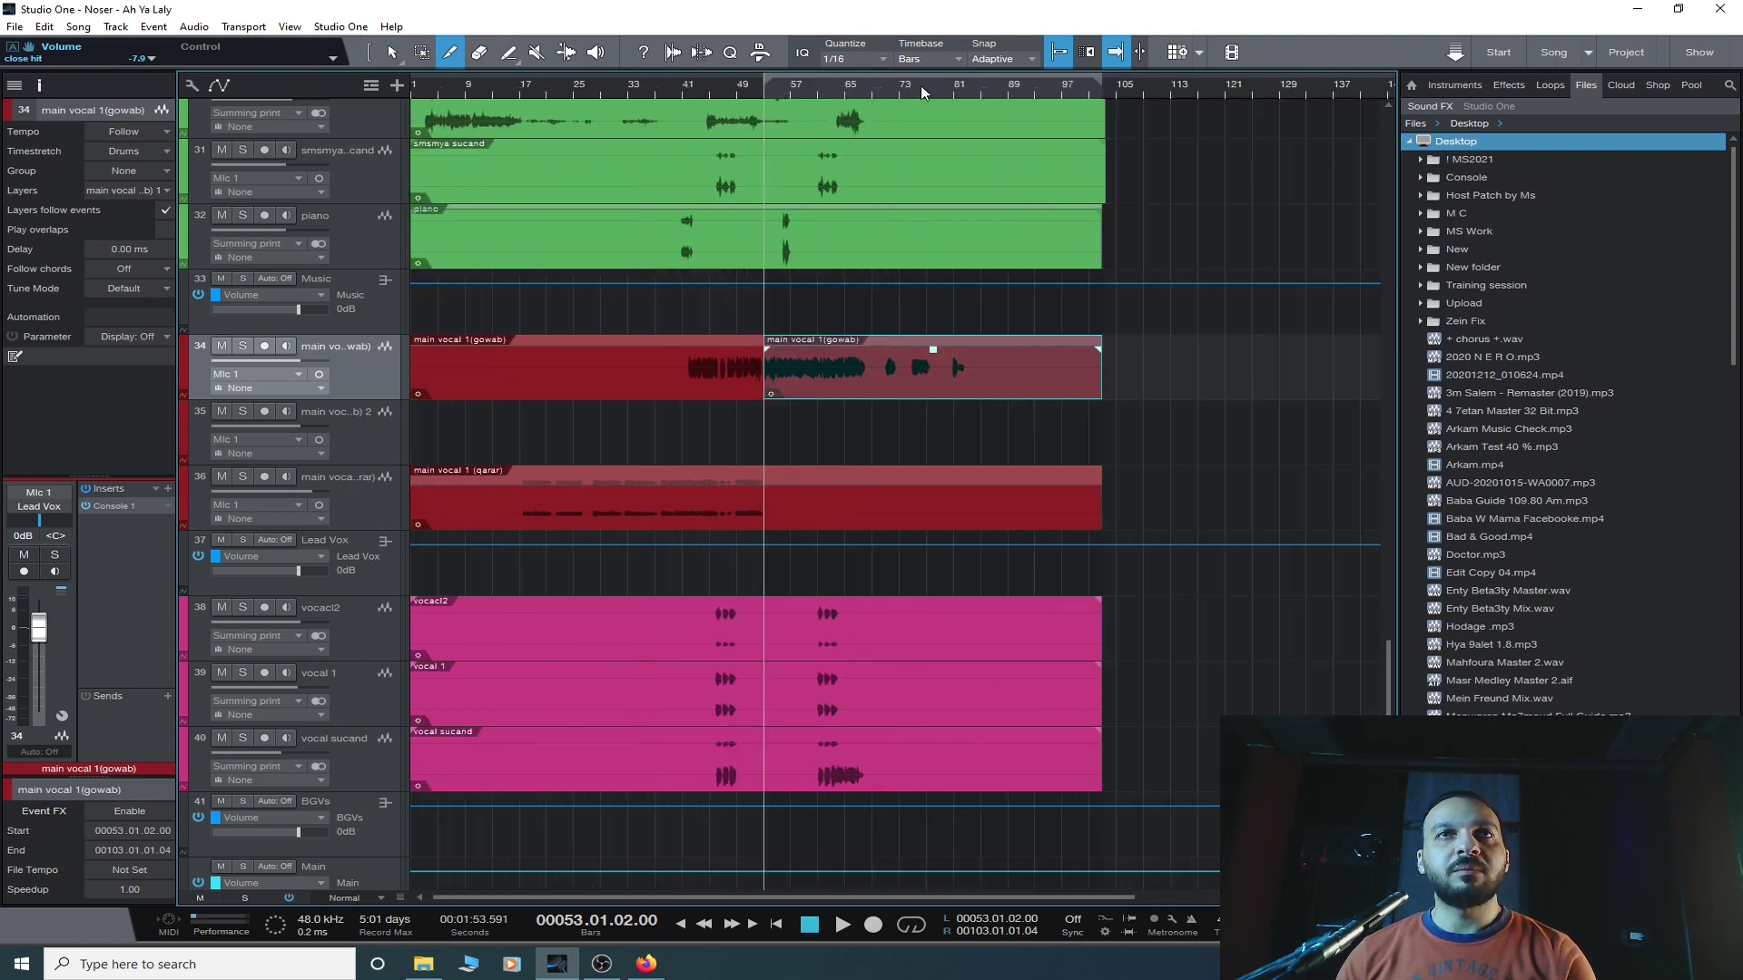
scroll(857, 665, "down", 1)
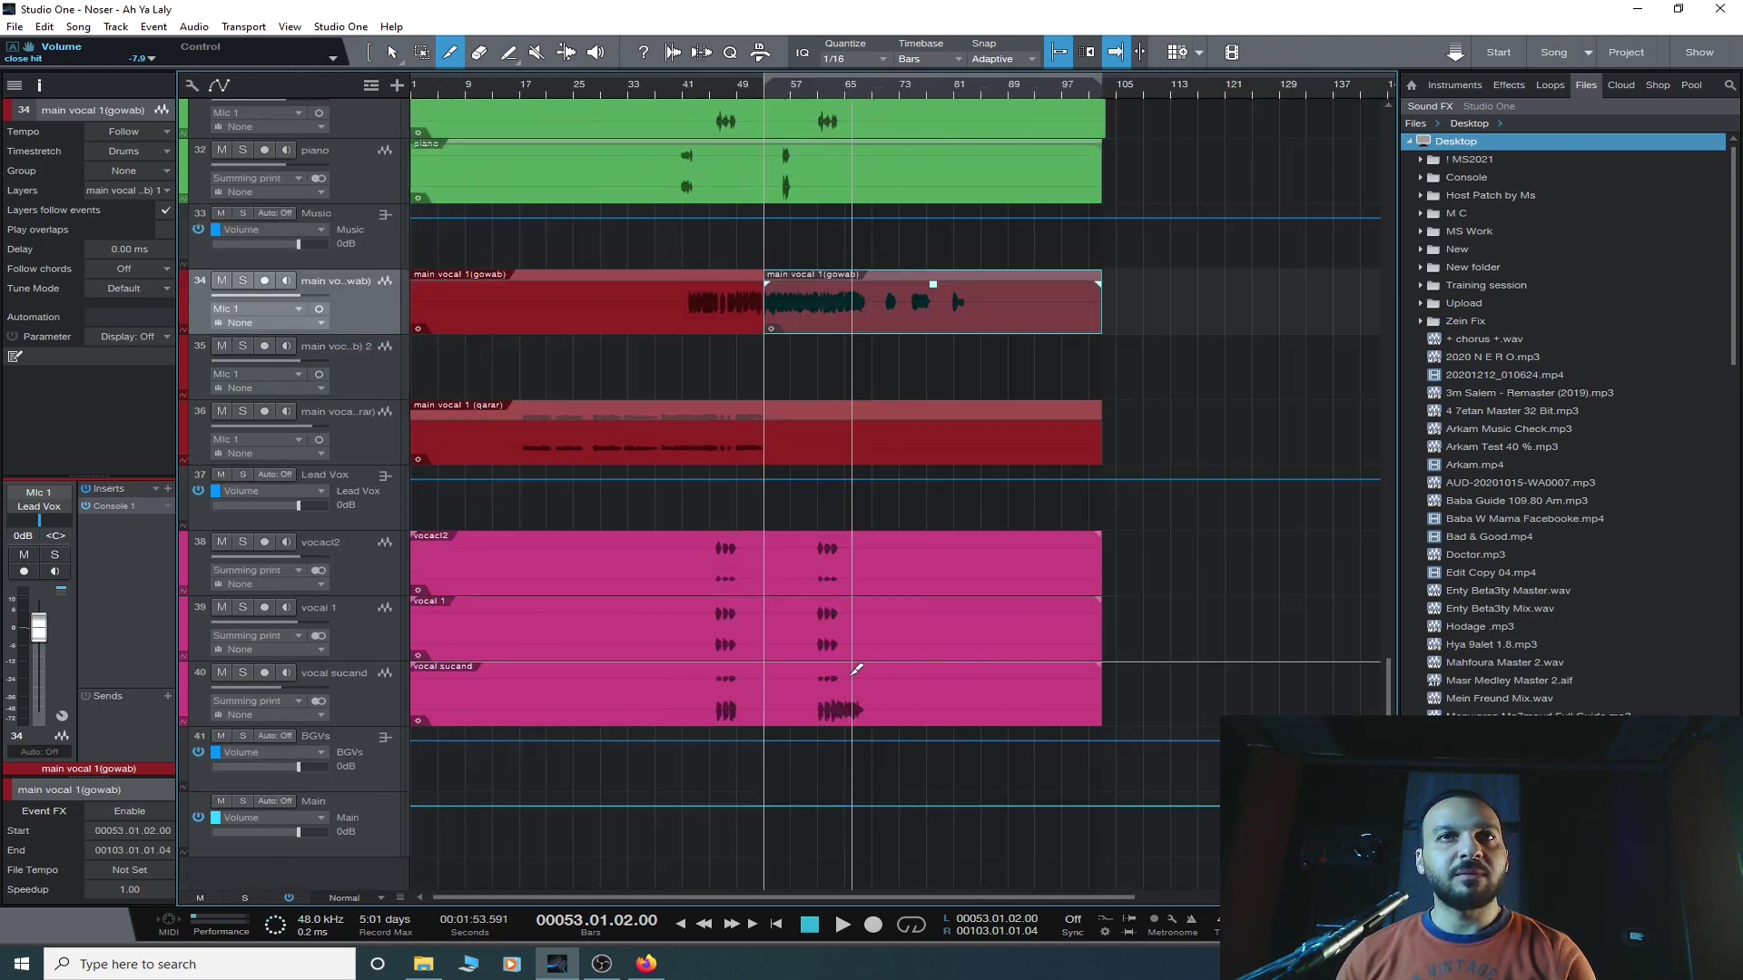
scroll(856, 669, "up", 1)
left_click(392, 52)
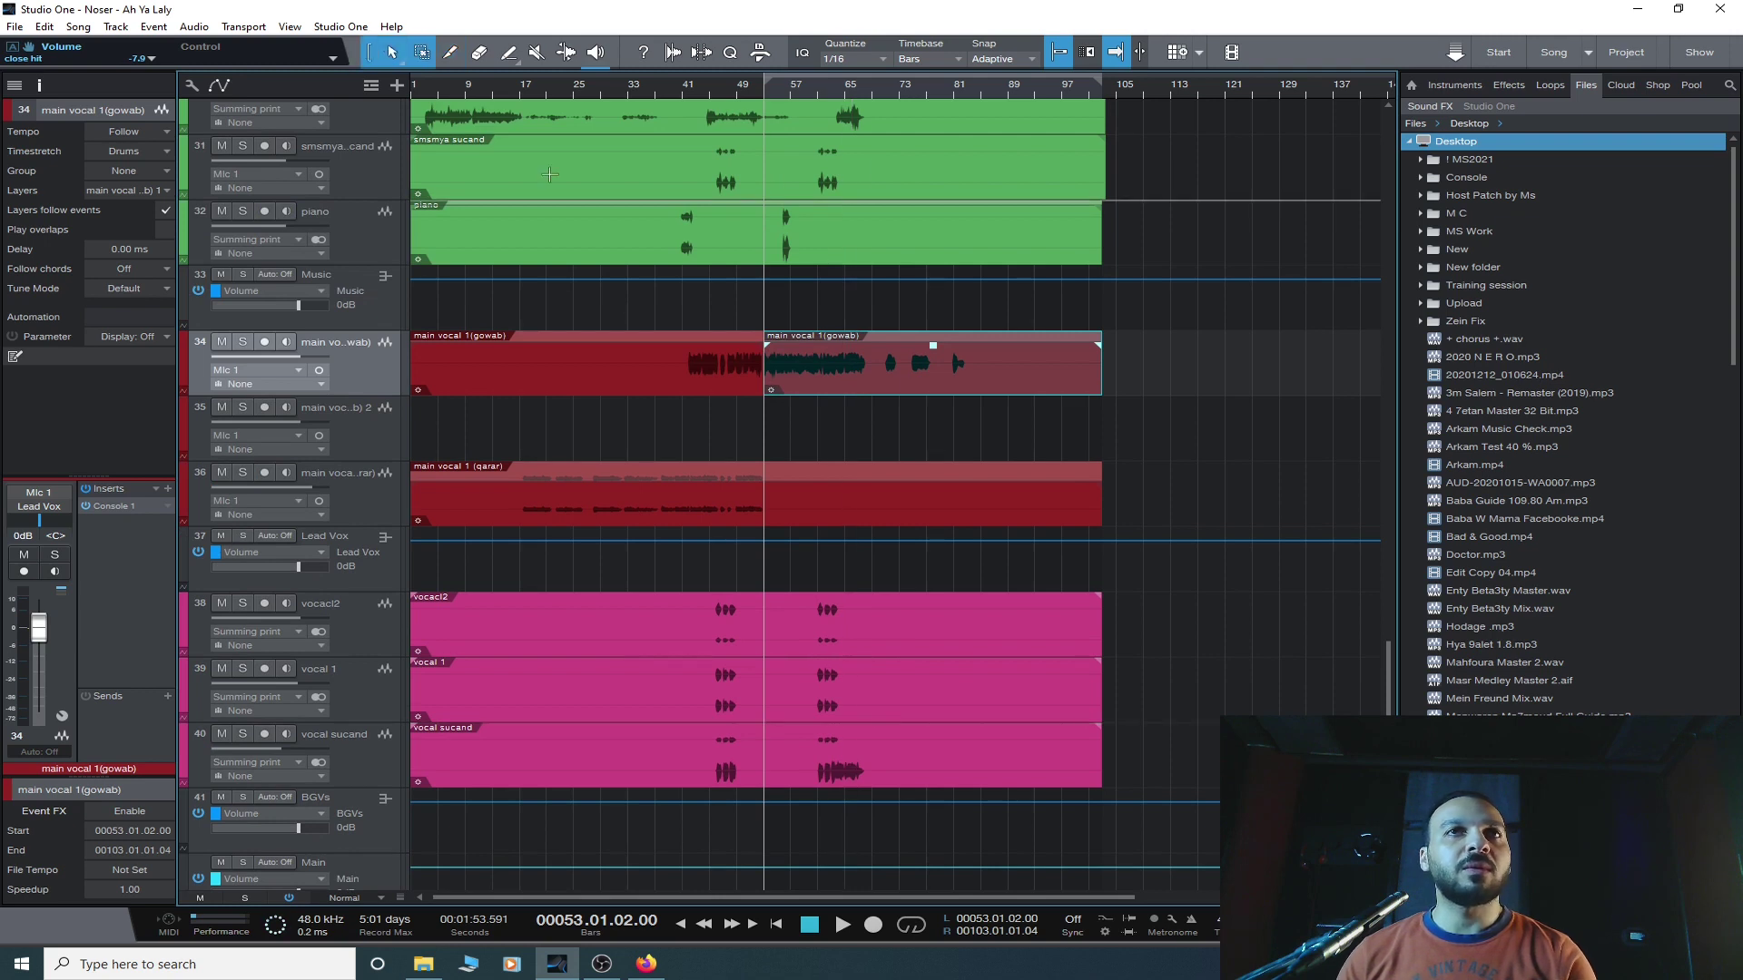
left_click_drag(875, 394, 873, 459)
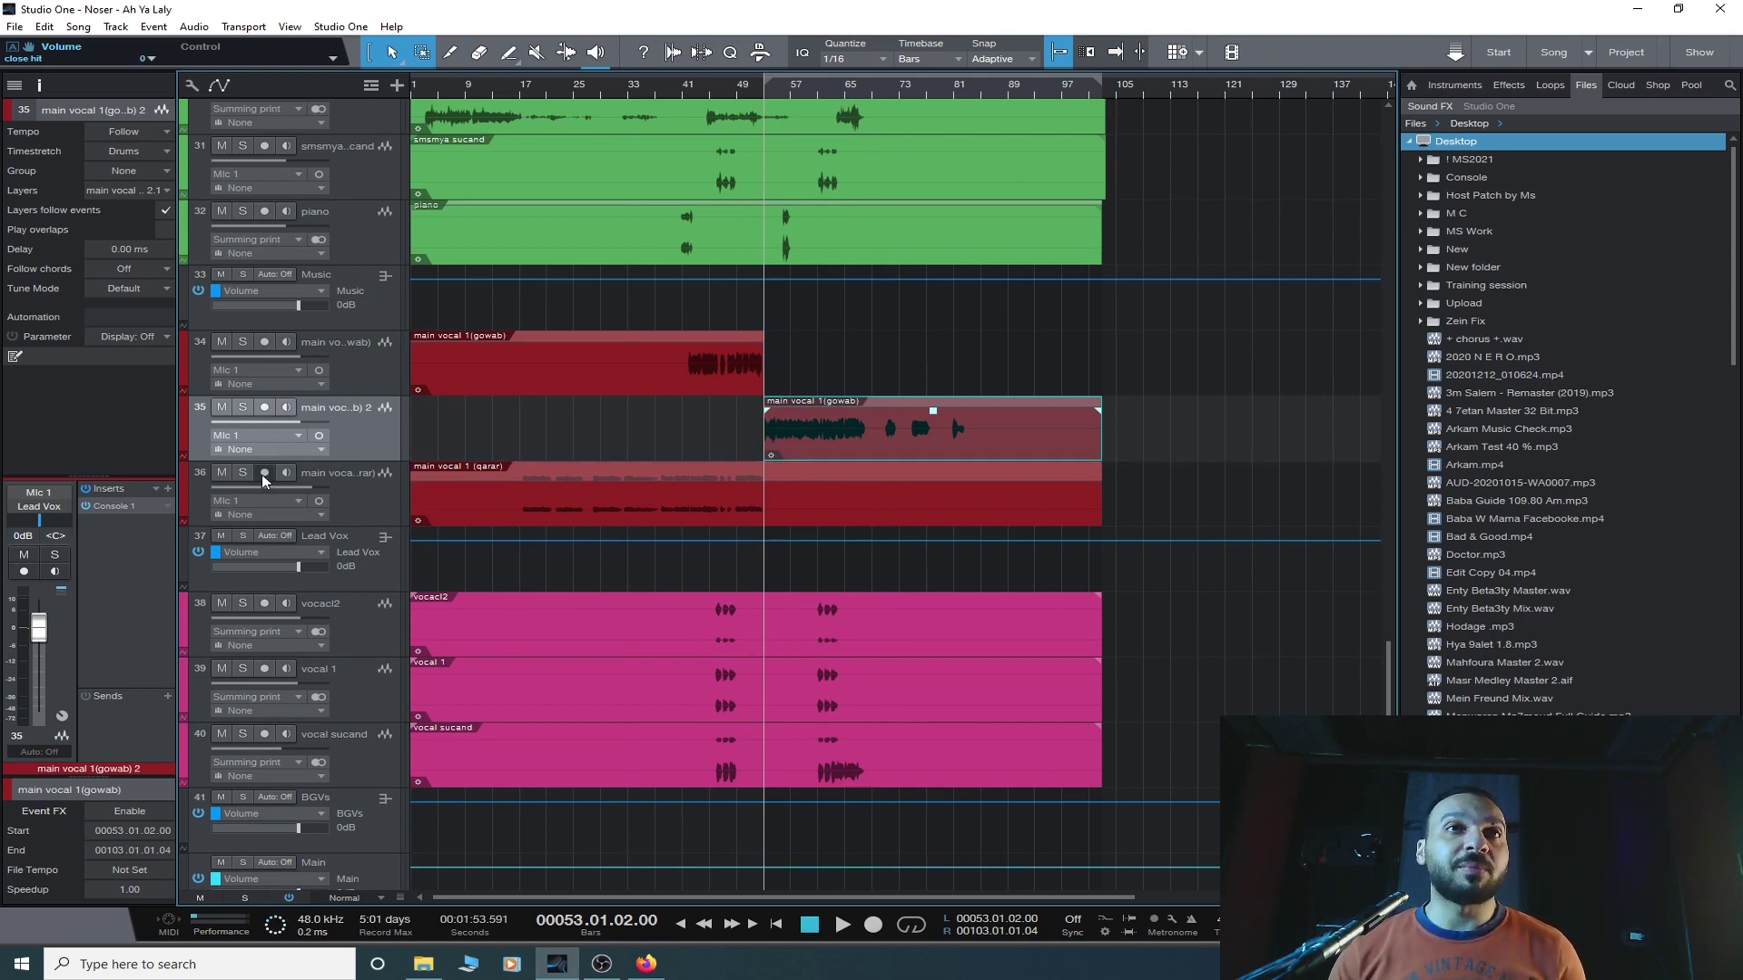
- Play the song from bar 47, set main vocal 1(gowab) 2 to +3.0 dB and muted distortion to -5.0 dB
left_click(724, 90)
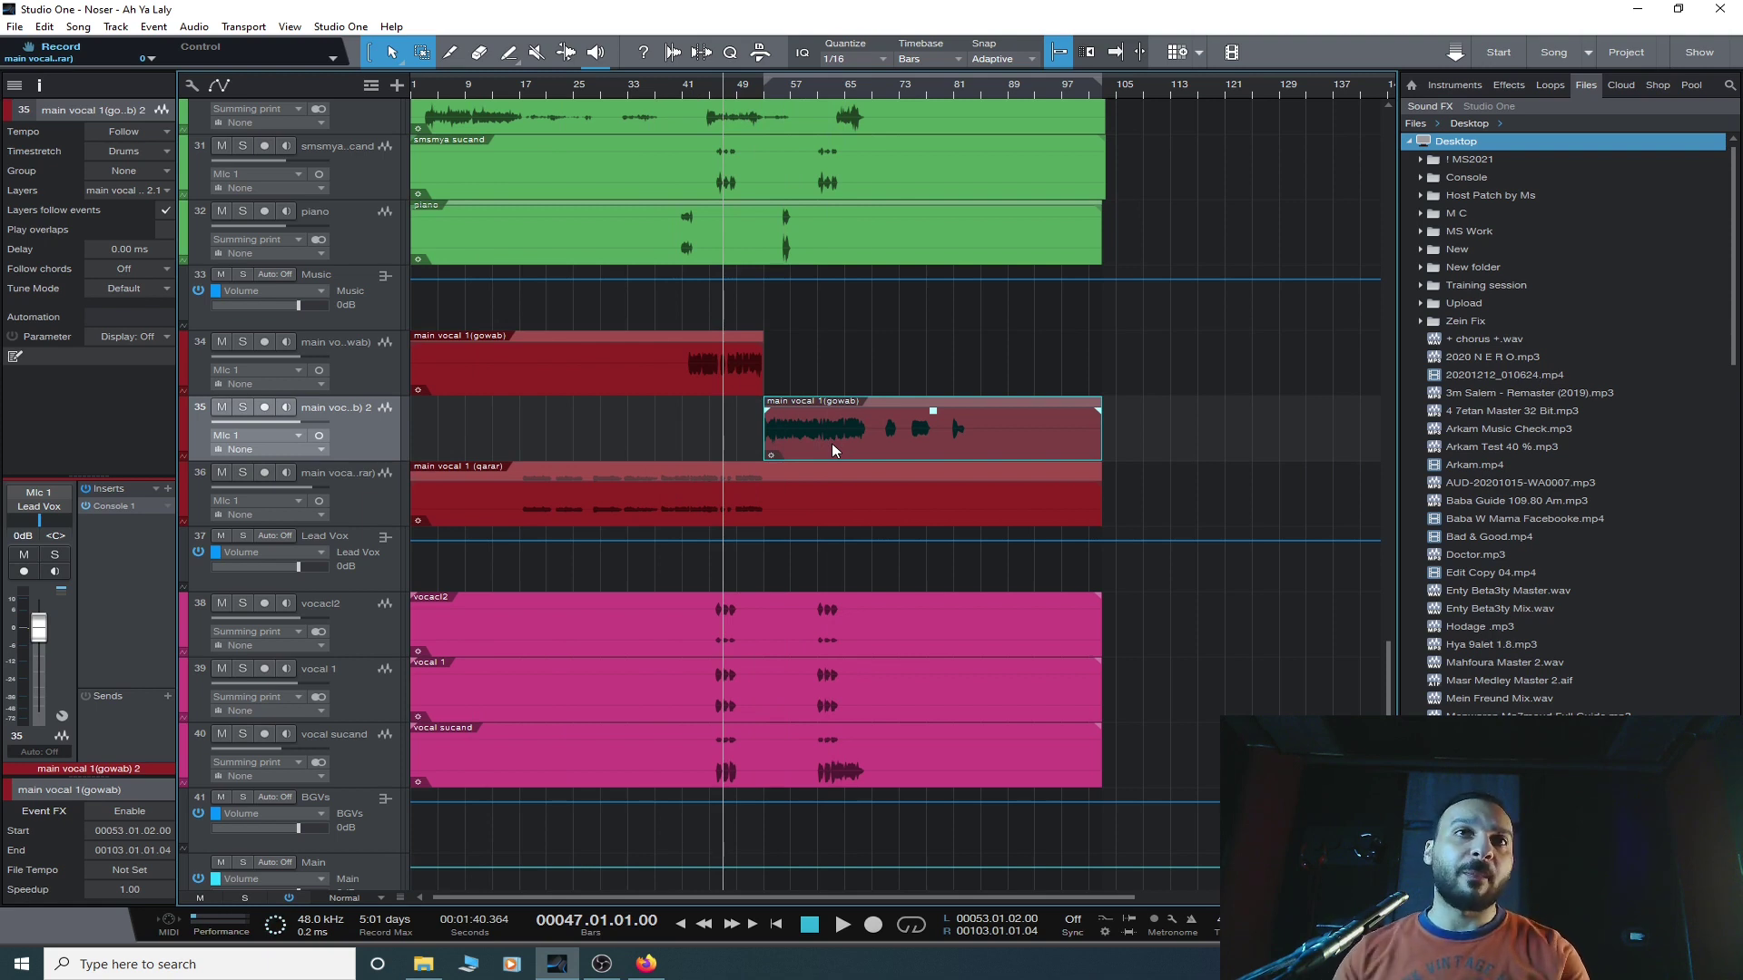
key("space")
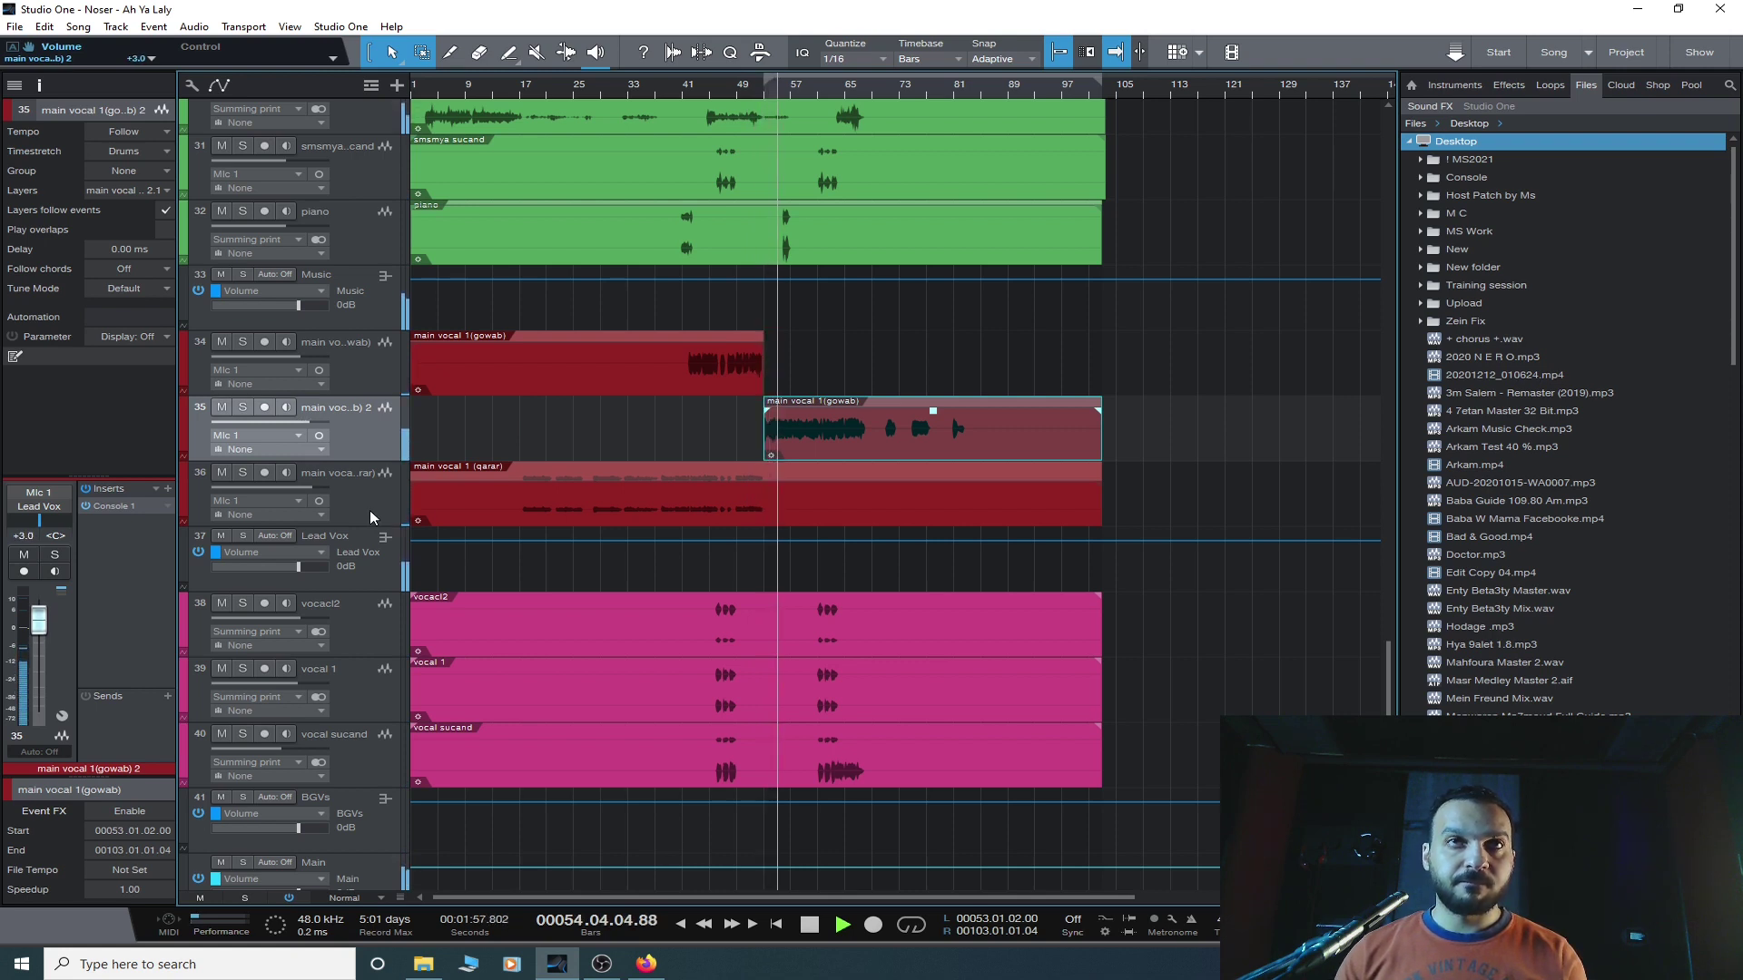
scroll(657, 524, "up", 5)
scroll(655, 525, "up", 4)
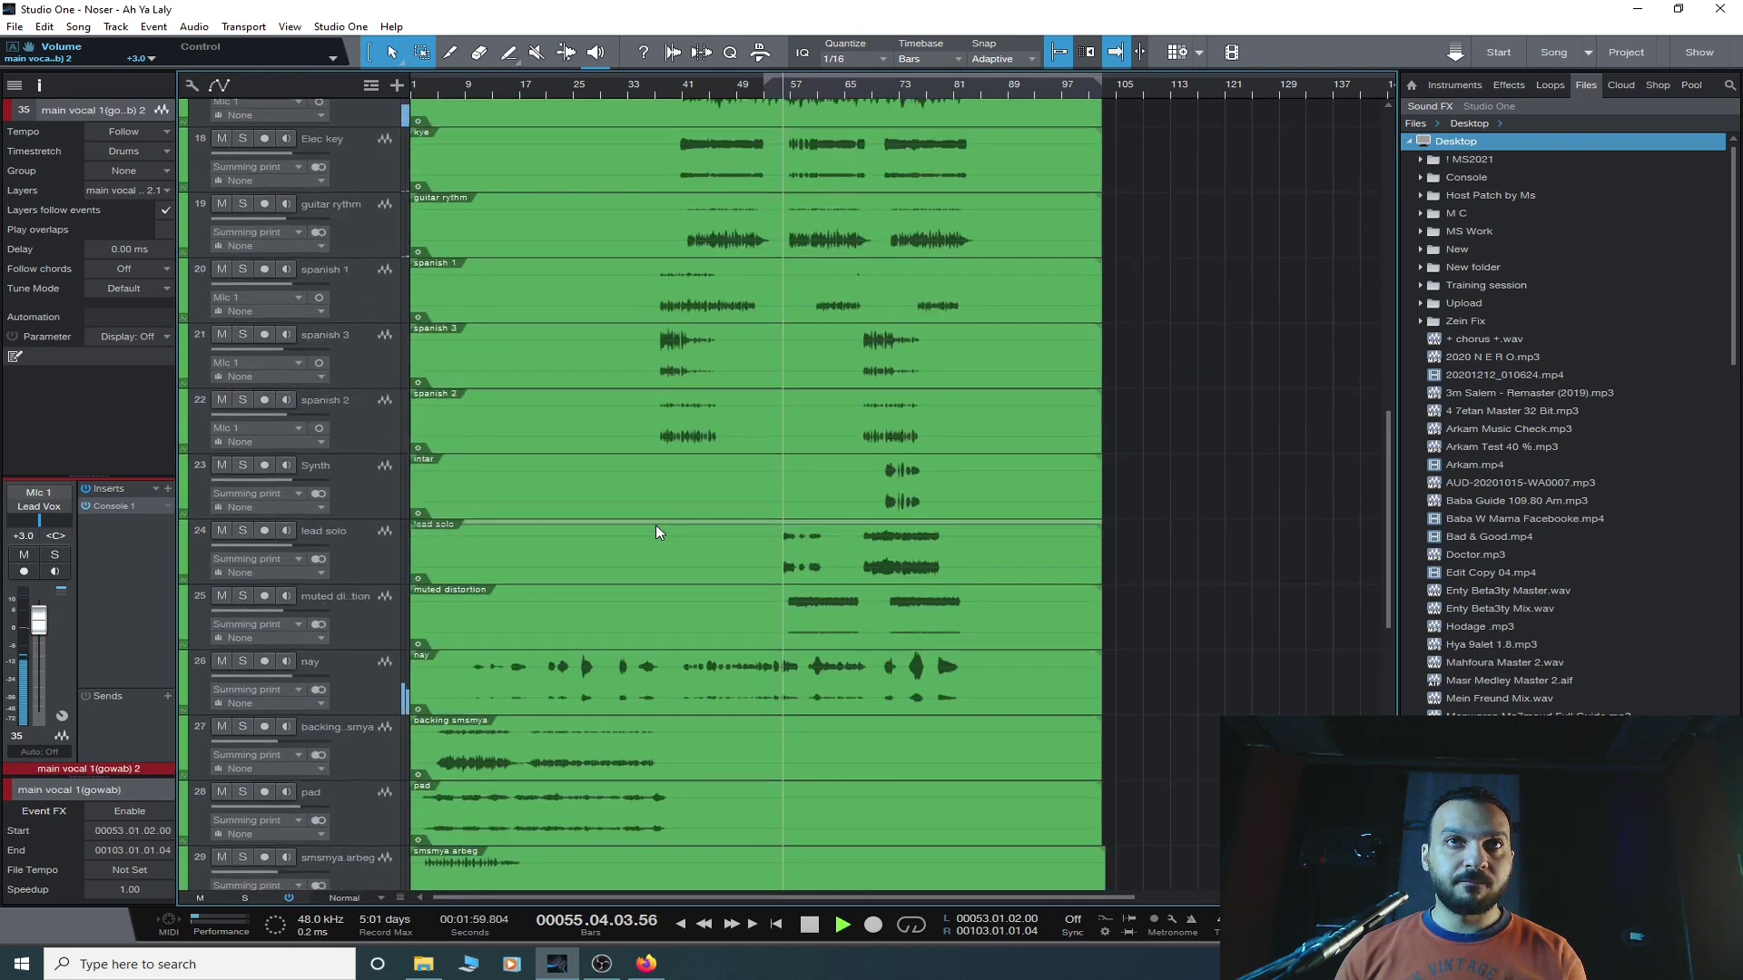
left_click(390, 565)
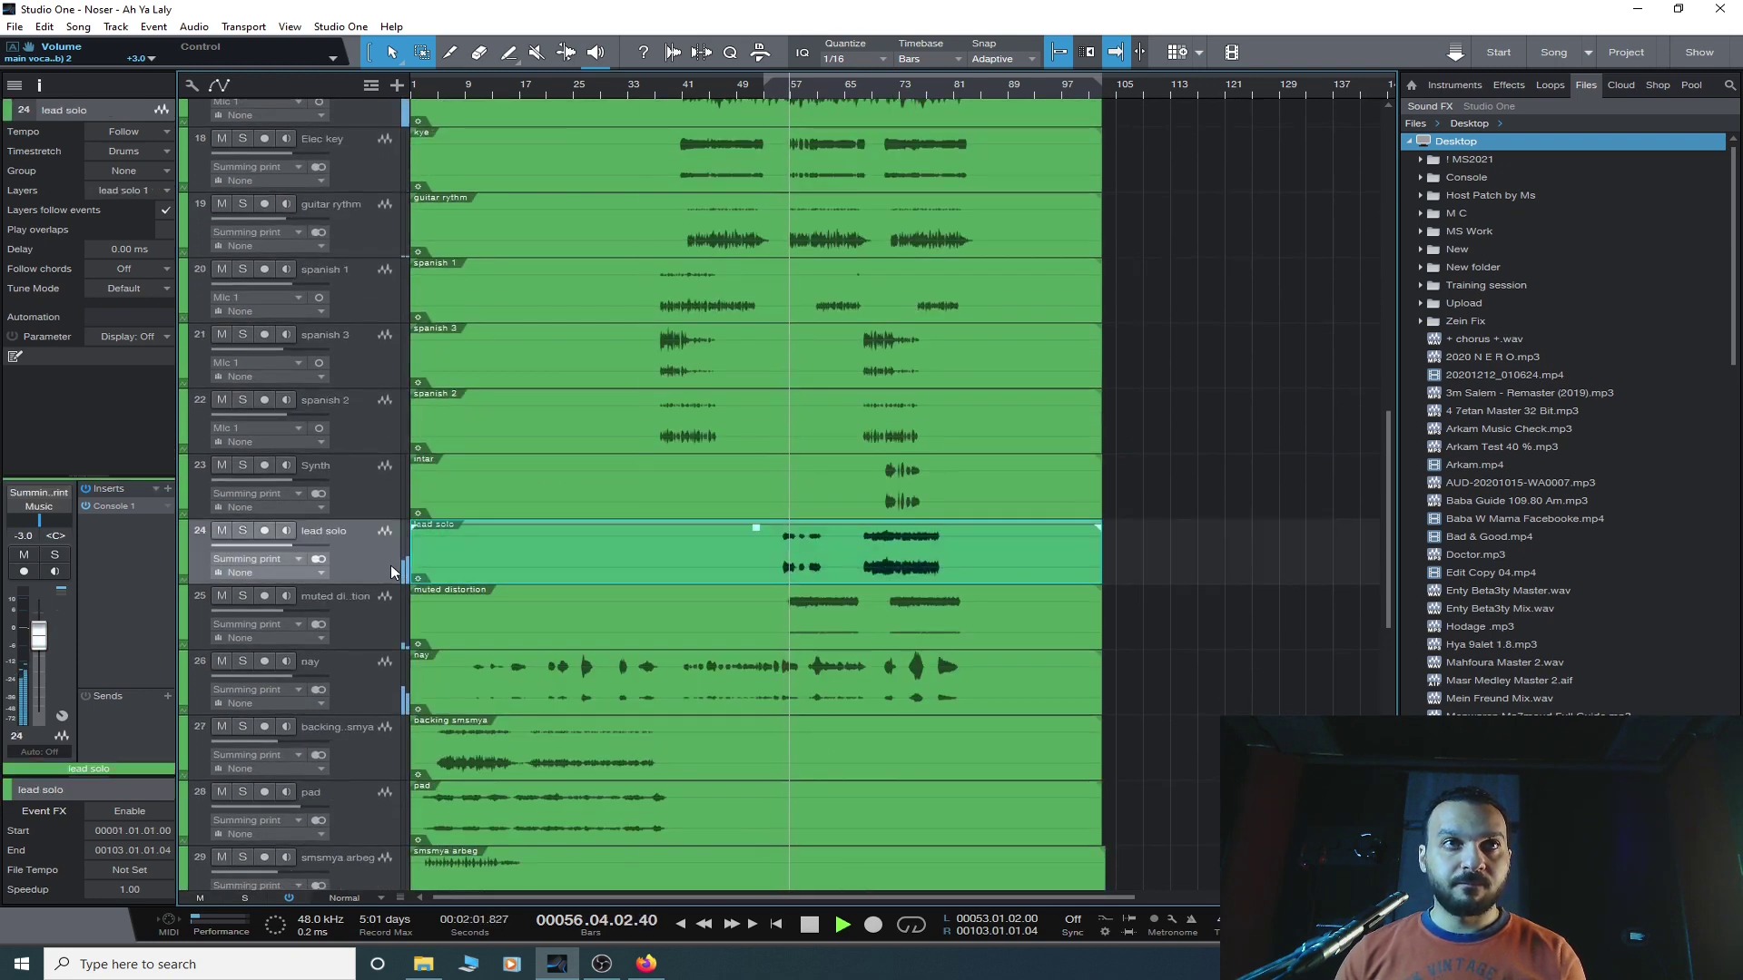
left_click(363, 639)
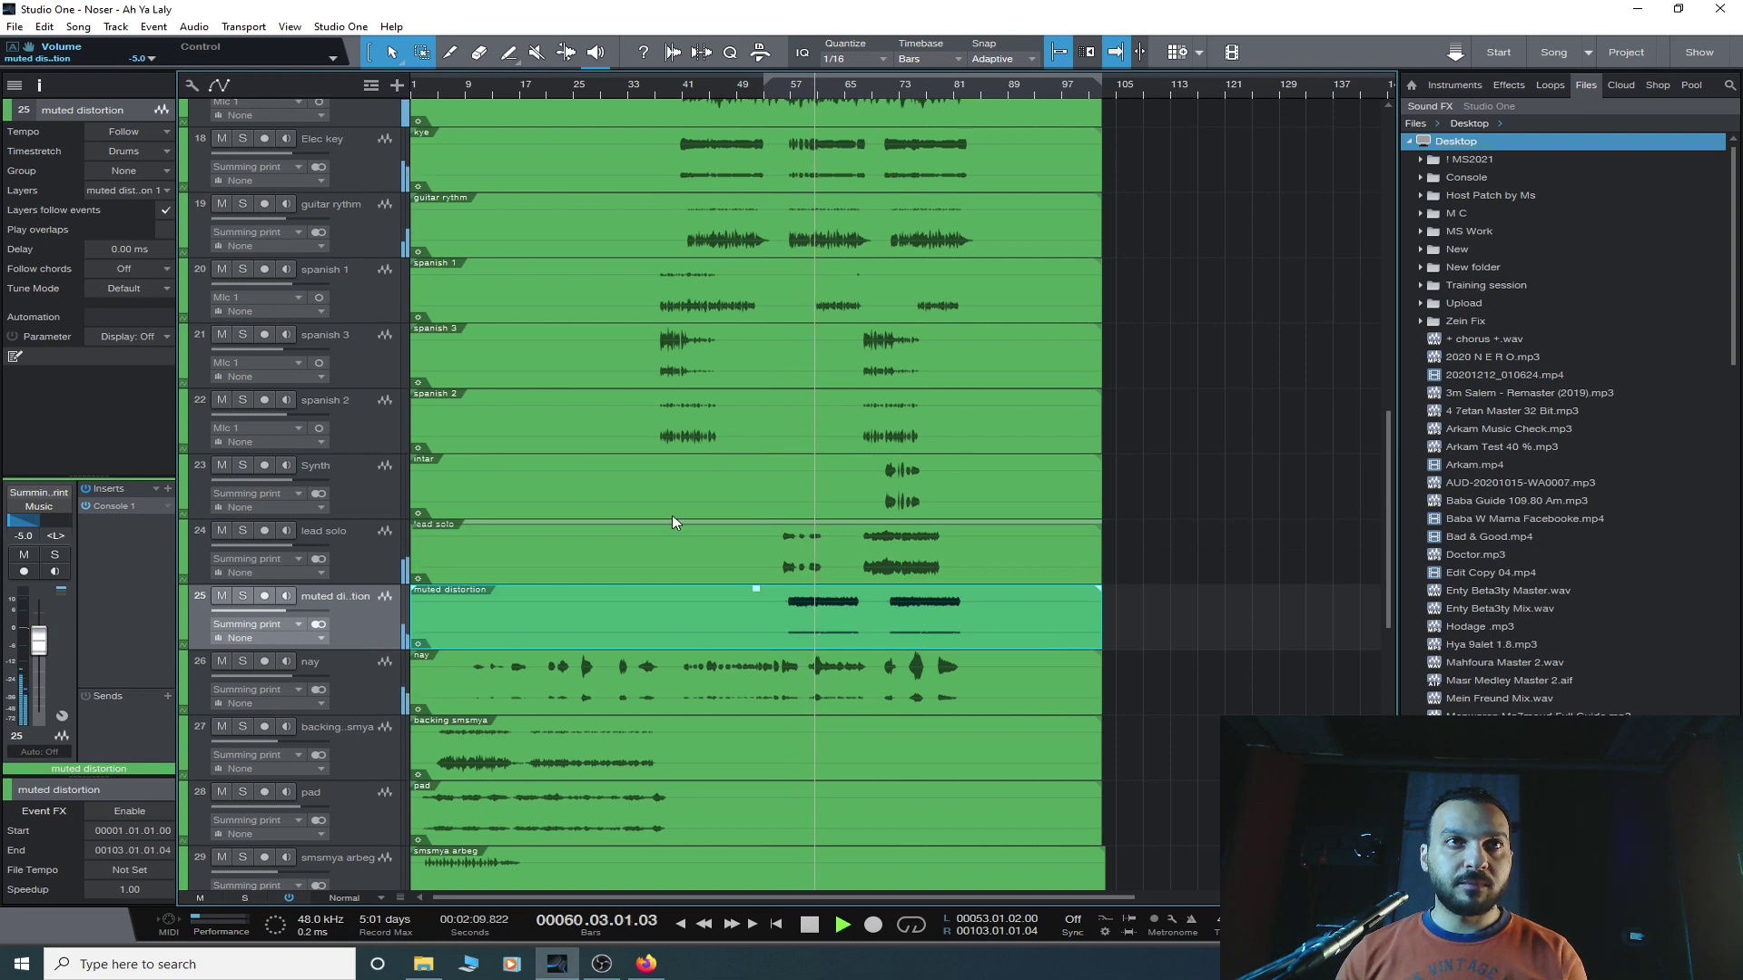
- Raise the volume of the main vocal 1(gowab) 2 track to +4.9 dB
scroll(672, 522, "down", 8)
left_click(382, 555)
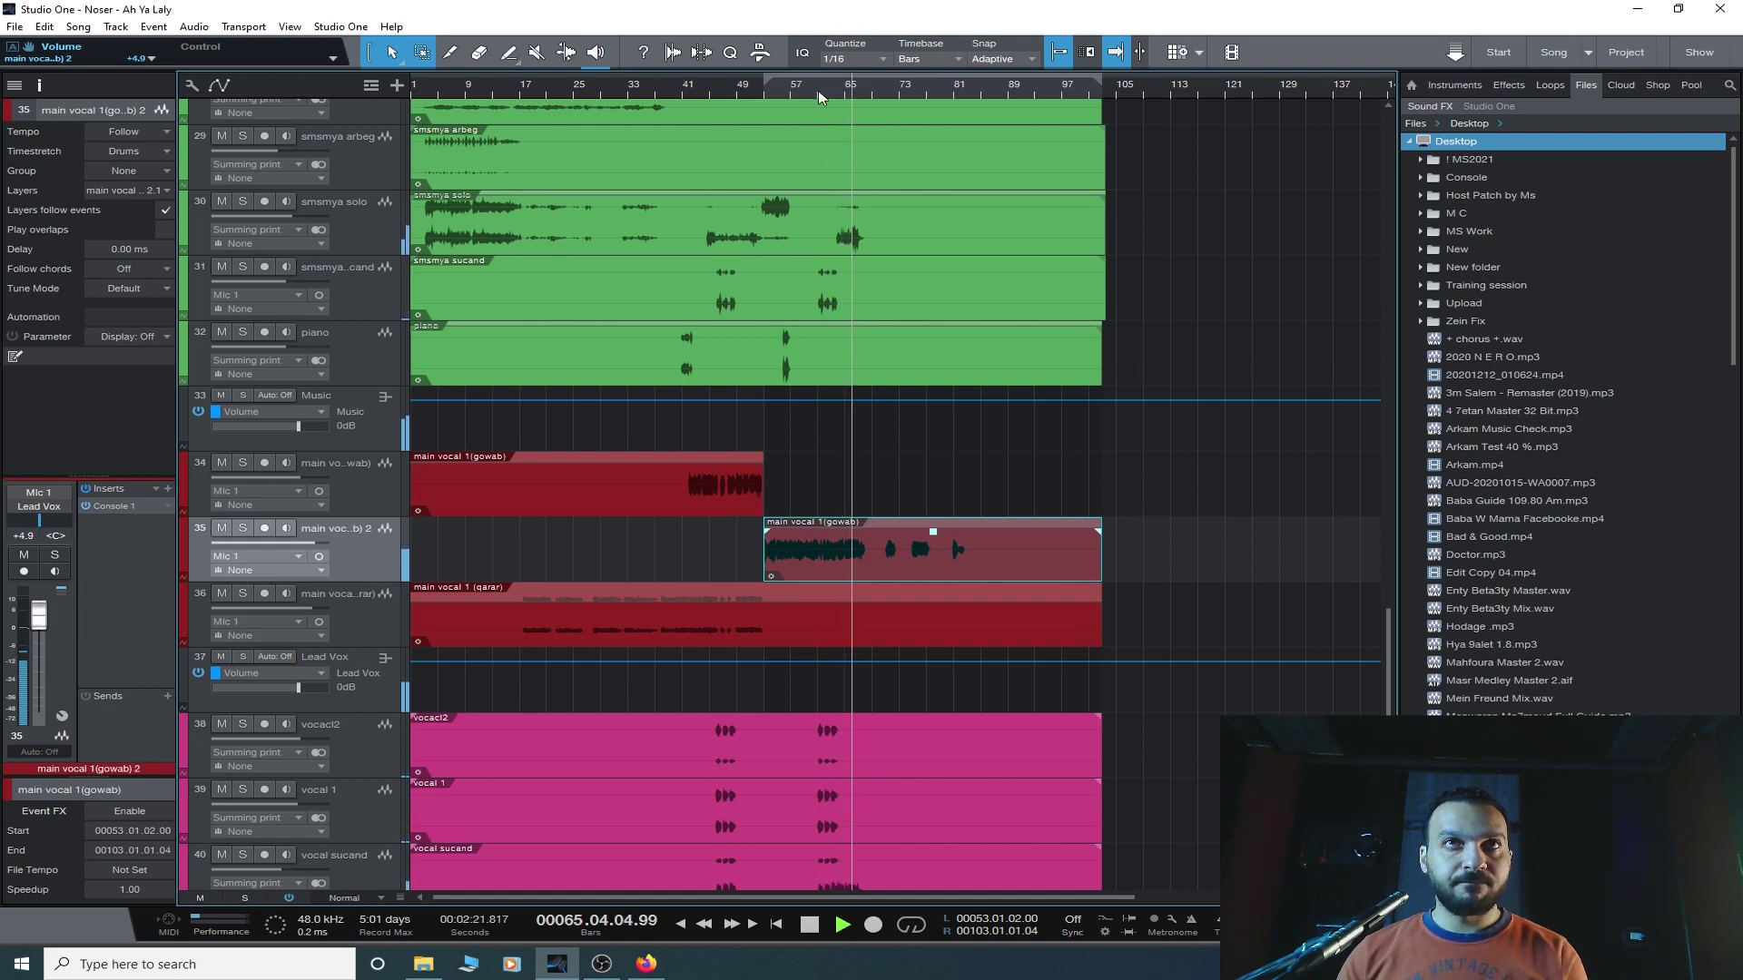
scroll(813, 92, "down", 1)
scroll(771, 87, "up", 2)
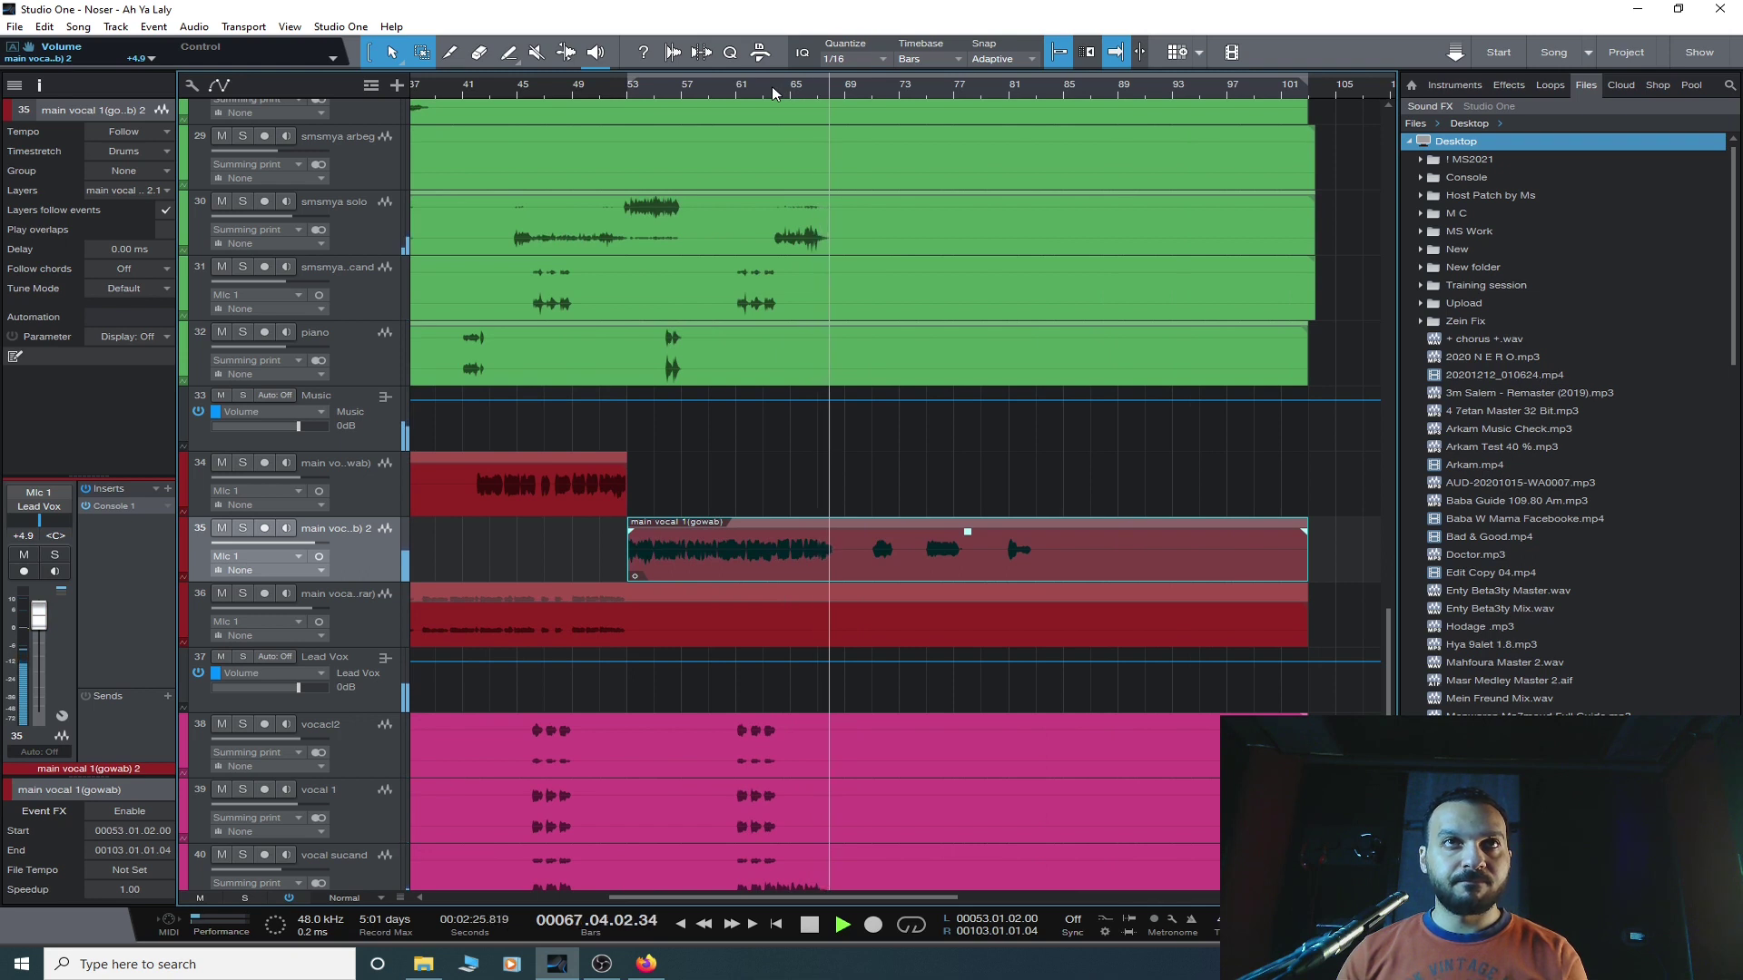
- Replay the song from about bar 46 and select the Elec key track to check its place in the mix
left_click(534, 91)
scroll(519, 563, "up", 5)
scroll(519, 559, "up", 6)
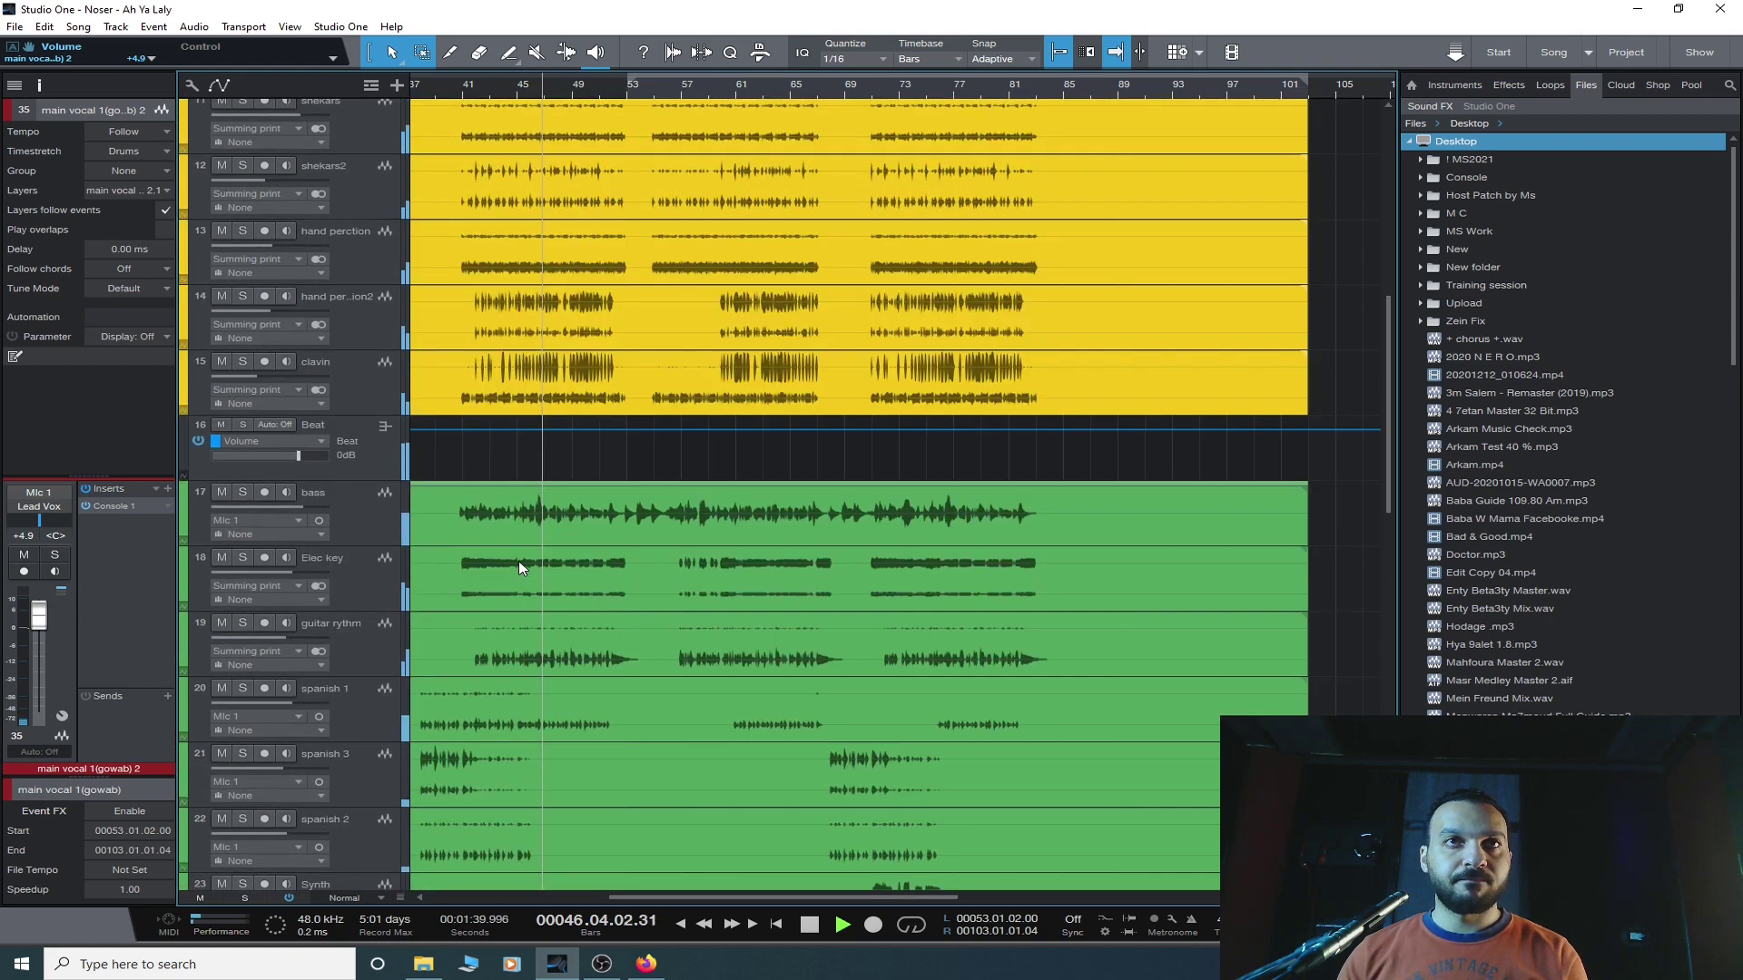
left_click(379, 595)
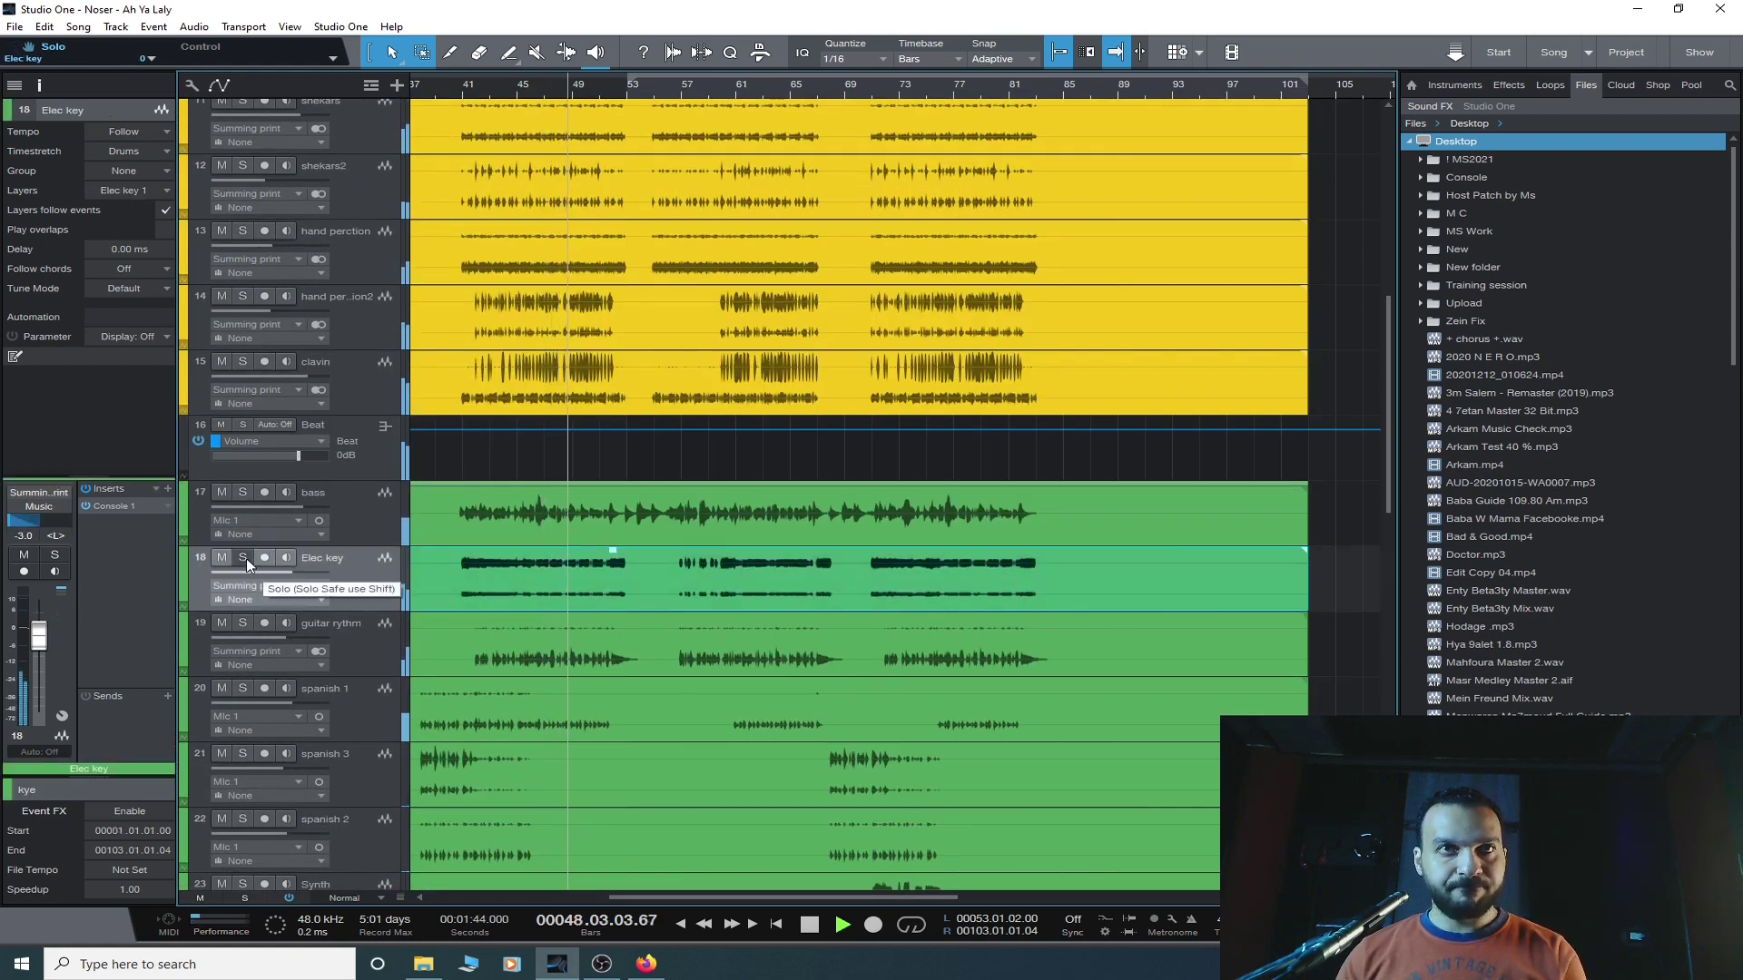
- Solo hand perction2 and clavin together from about bar 41, set clavin's volume to -10.0 dB and lift both solos
left_click(356, 392)
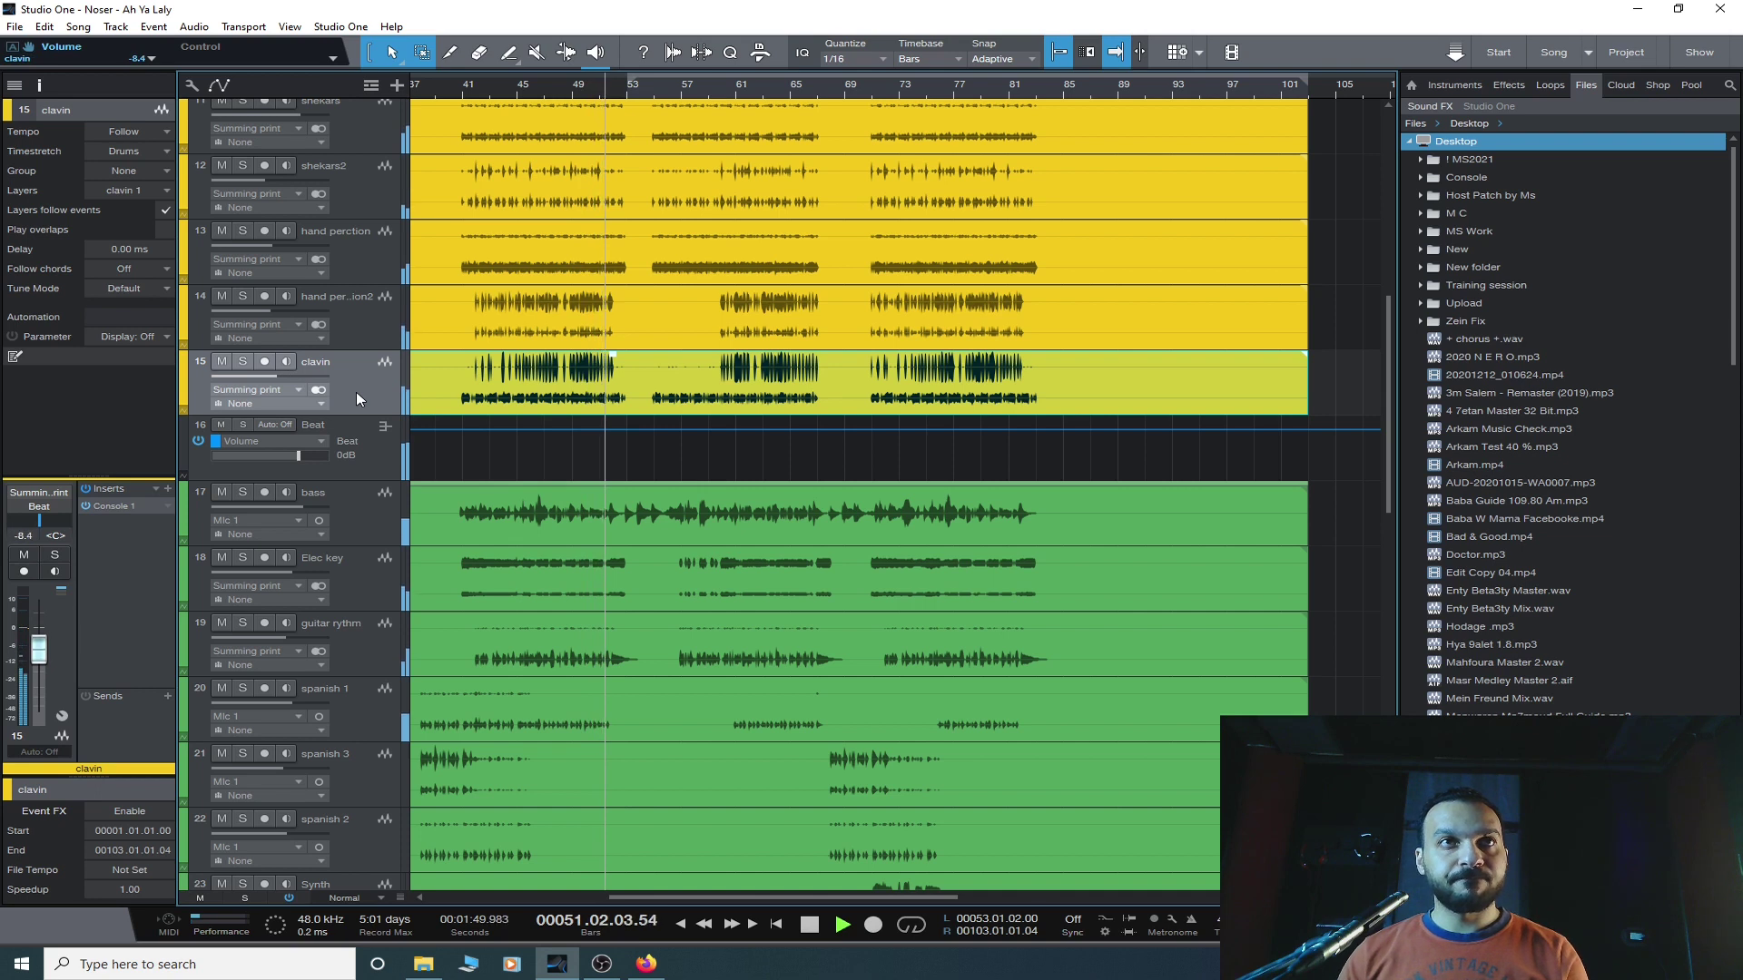
left_click(243, 297)
left_click(242, 362)
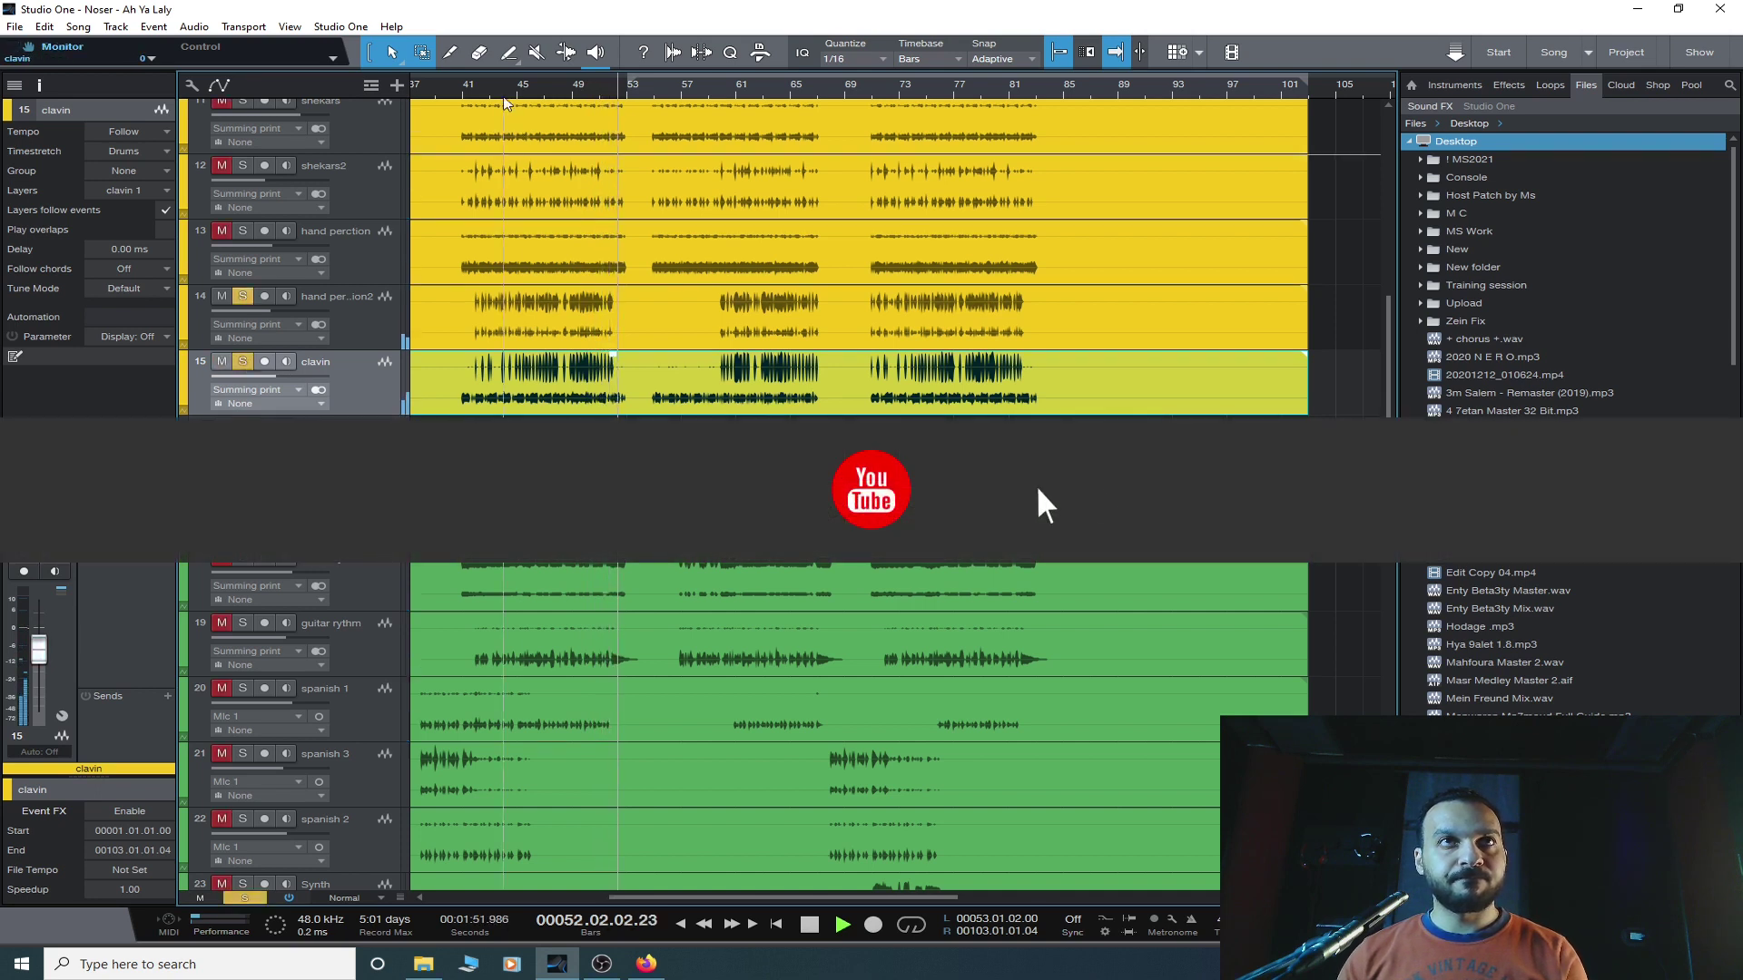
left_click(471, 91)
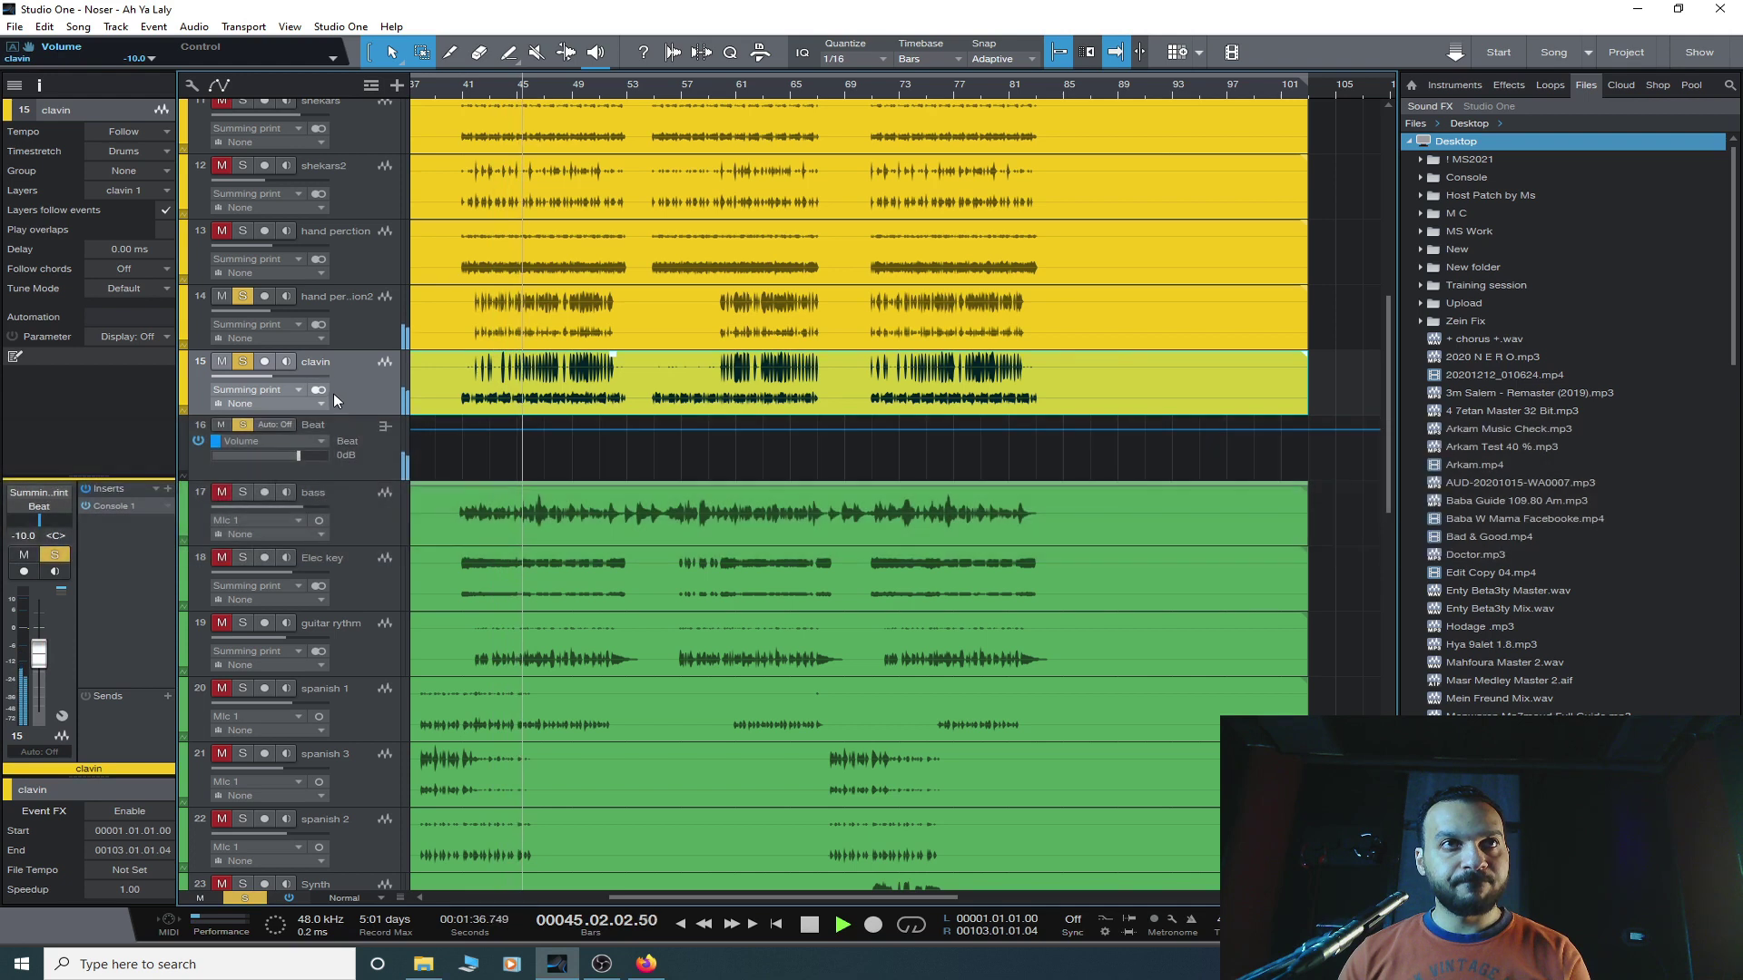
left_click(253, 364)
left_click(253, 298)
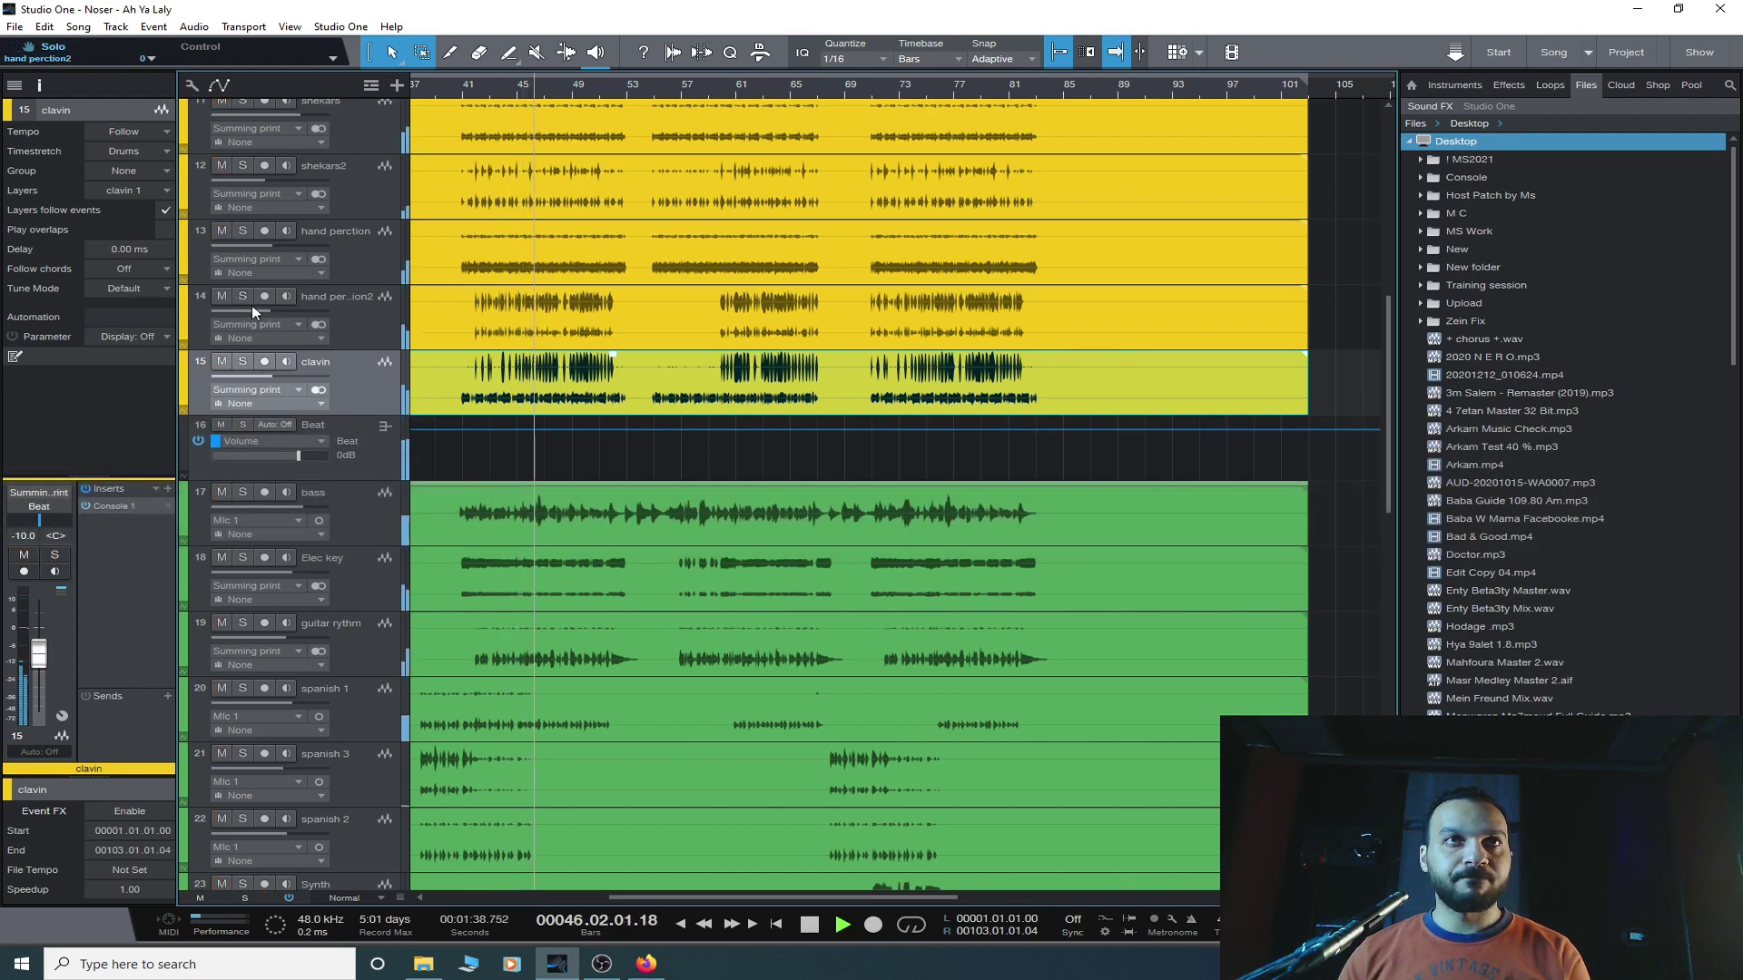
- Solo Elec key and guitar rythm together, set Elec key's volume to 0 dB and lift both solos
scroll(532, 492, "down", 5)
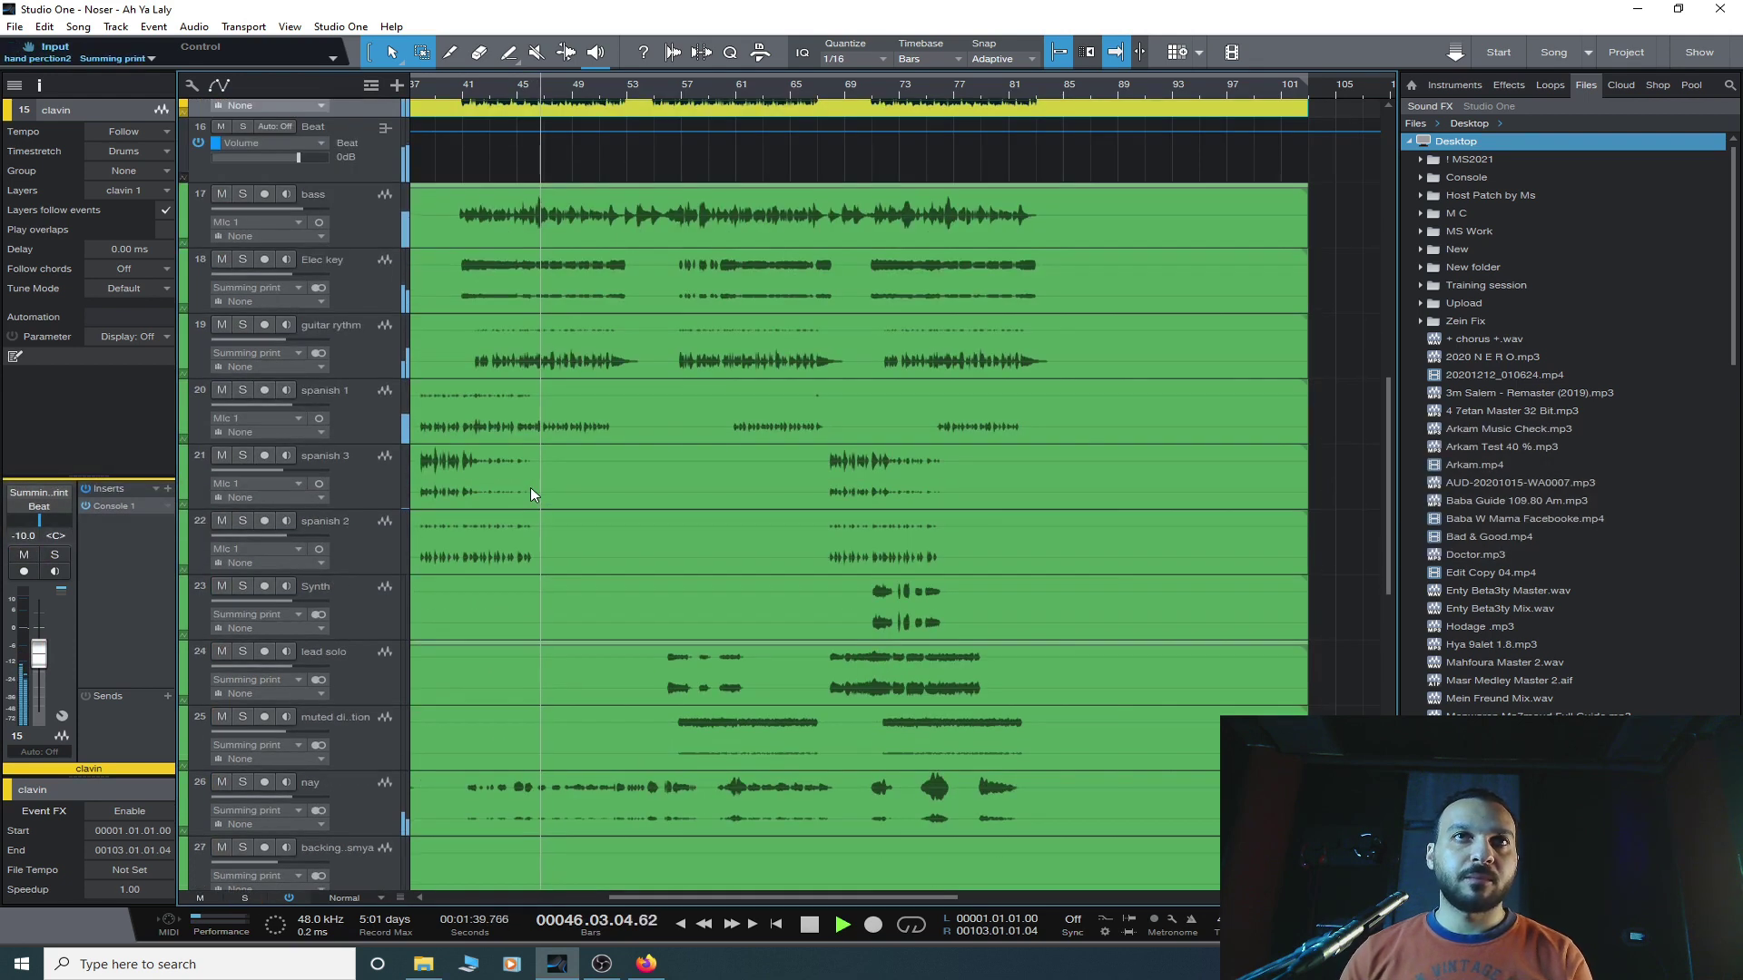
left_click(360, 280)
left_click(245, 259)
left_click(242, 325)
left_click(347, 361)
left_click(358, 284)
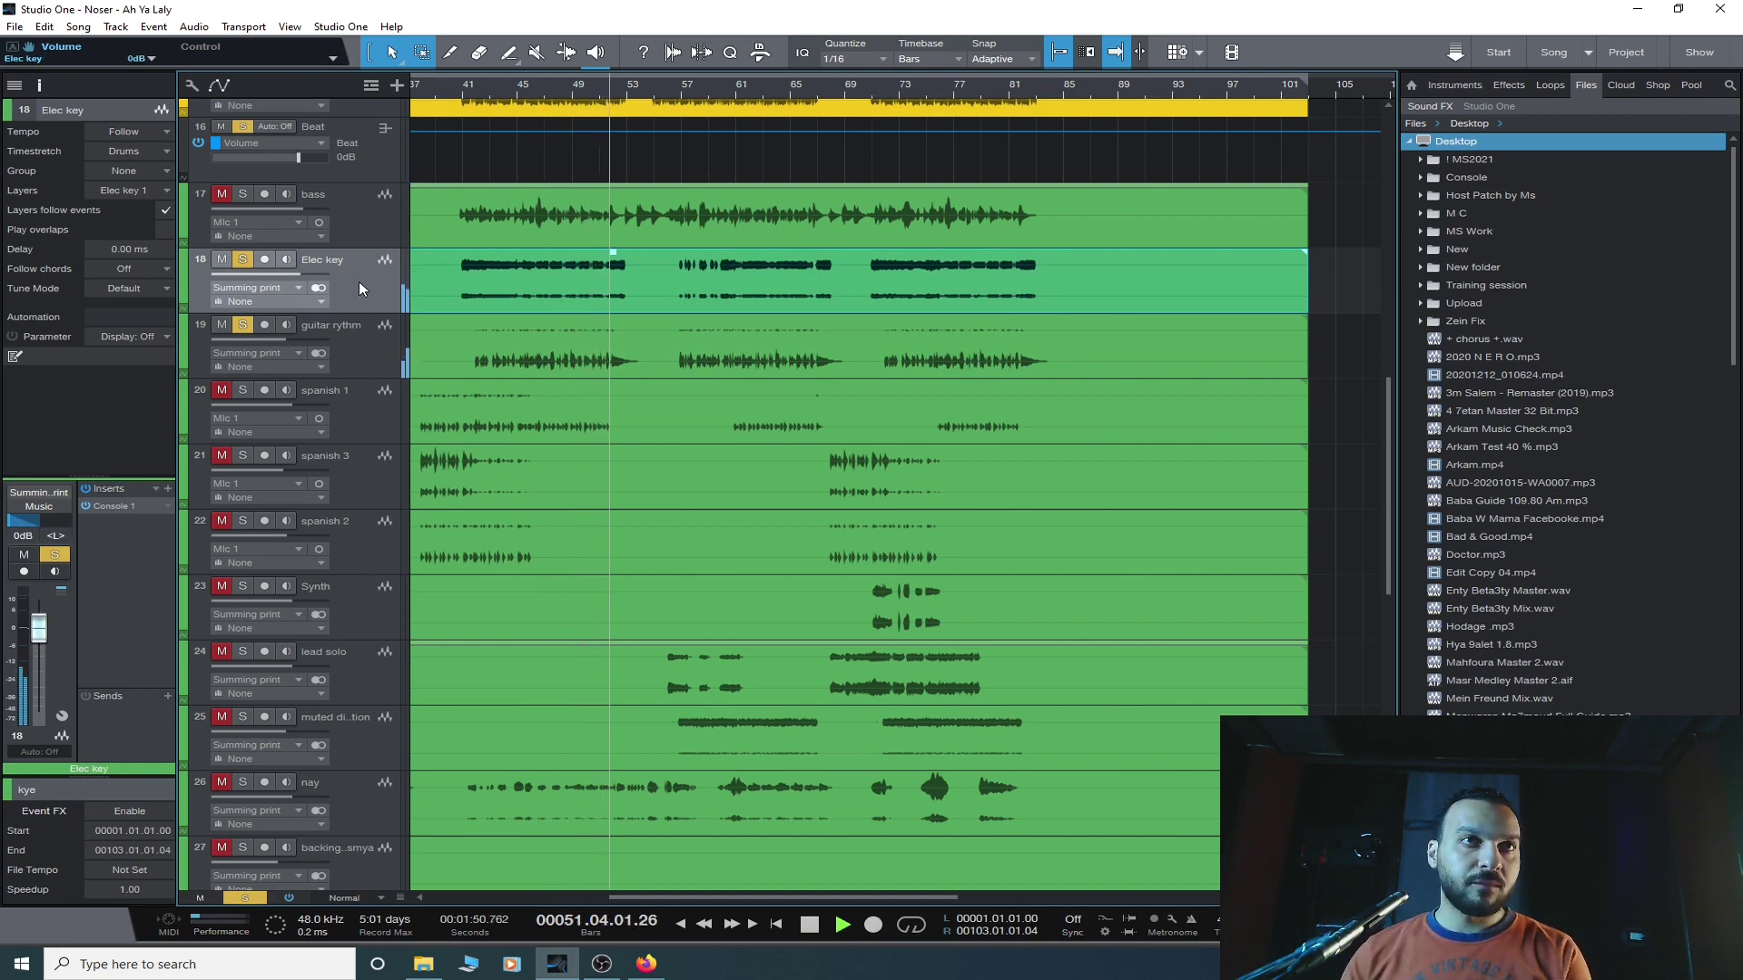
left_click_drag(253, 274, 256, 277)
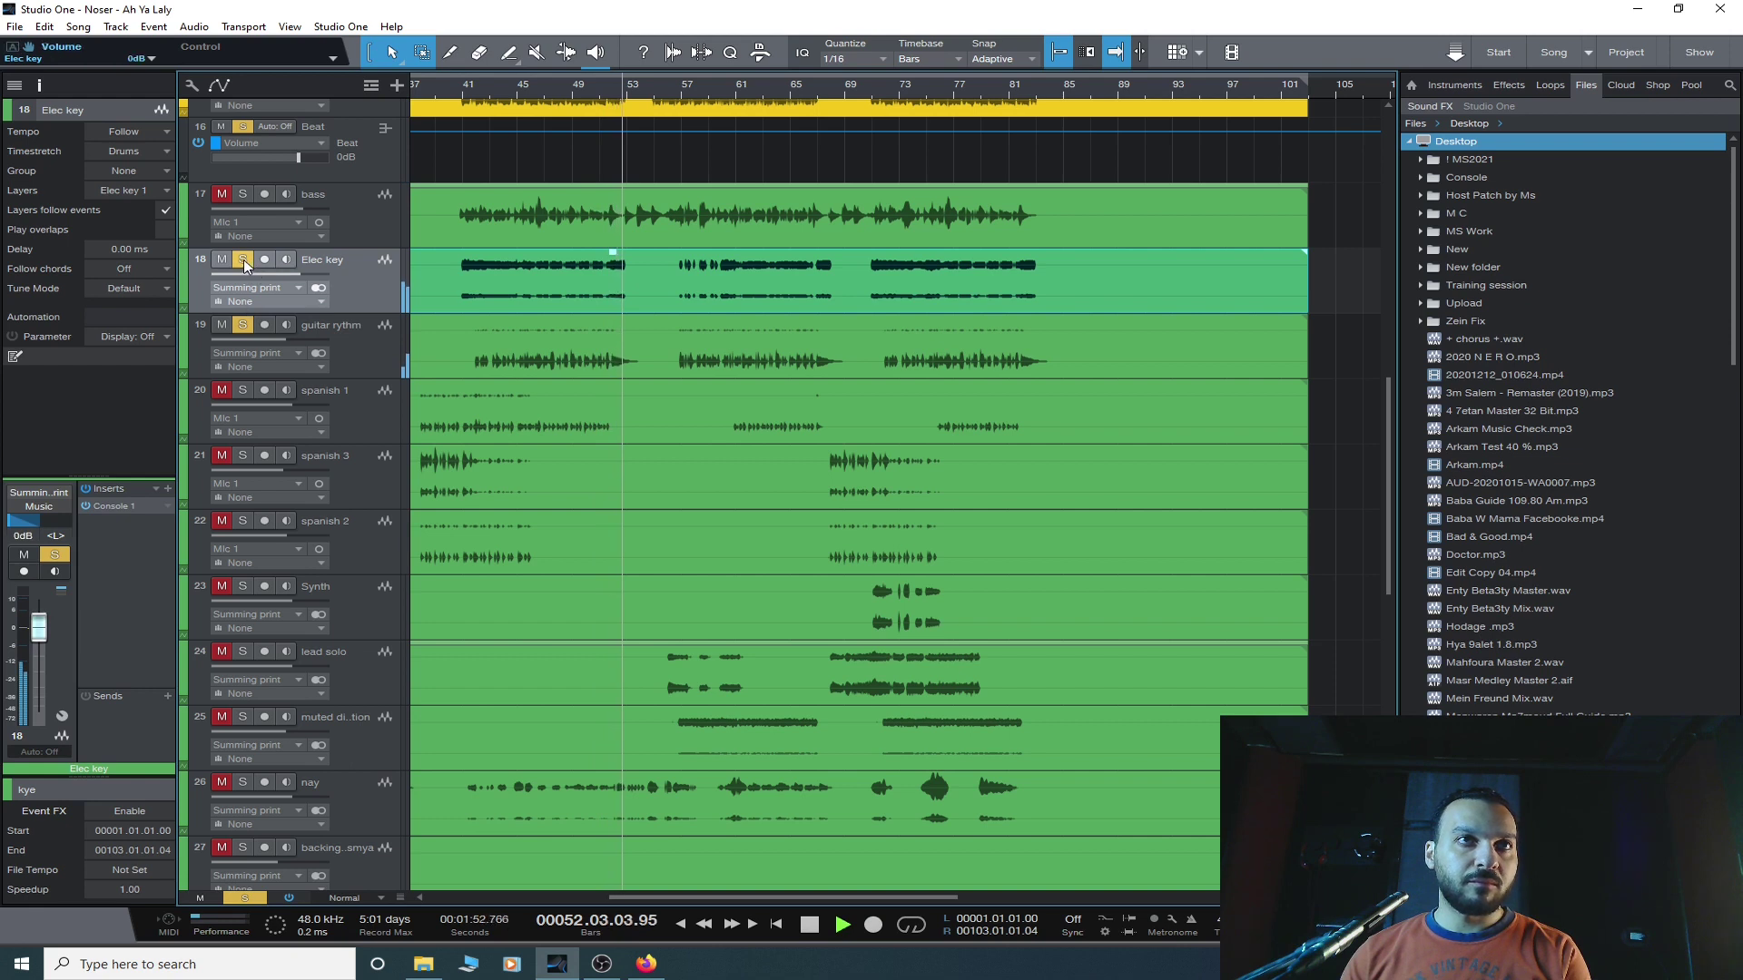
left_click(242, 260)
left_click(243, 325)
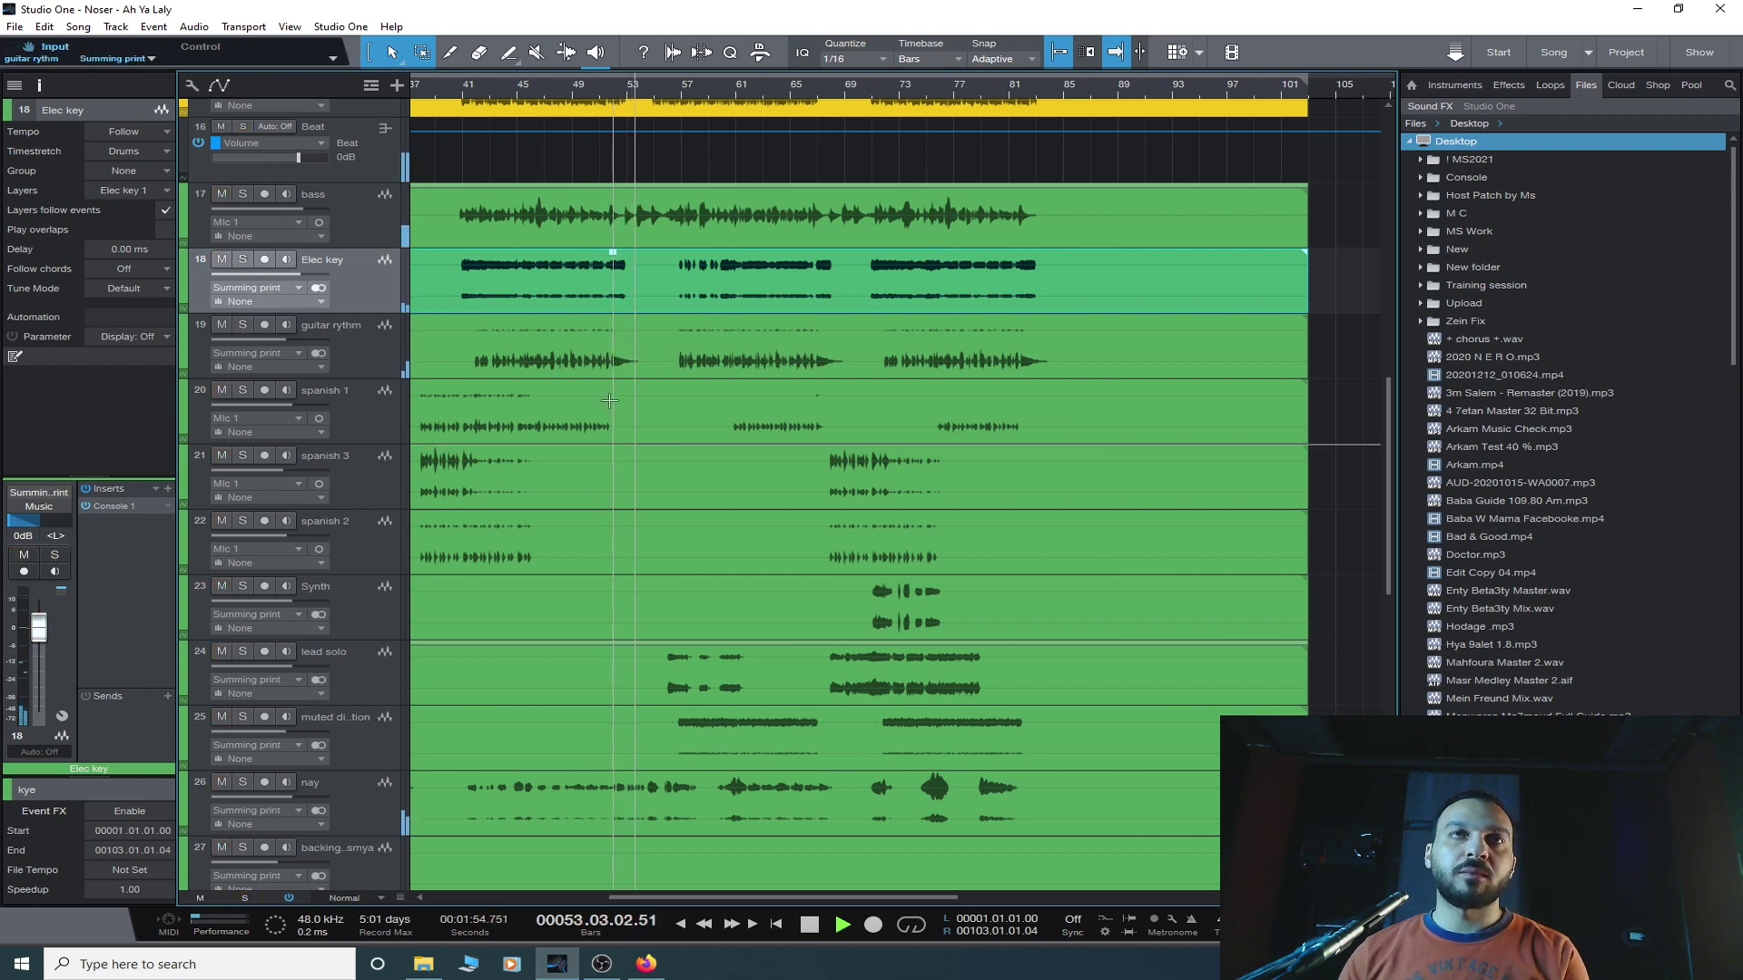
- Listen to the full mix after bar 53 while examining the vocal, music and beat tracks for the next balance change
scroll(609, 400, "down", 8)
scroll(609, 400, "down", 6)
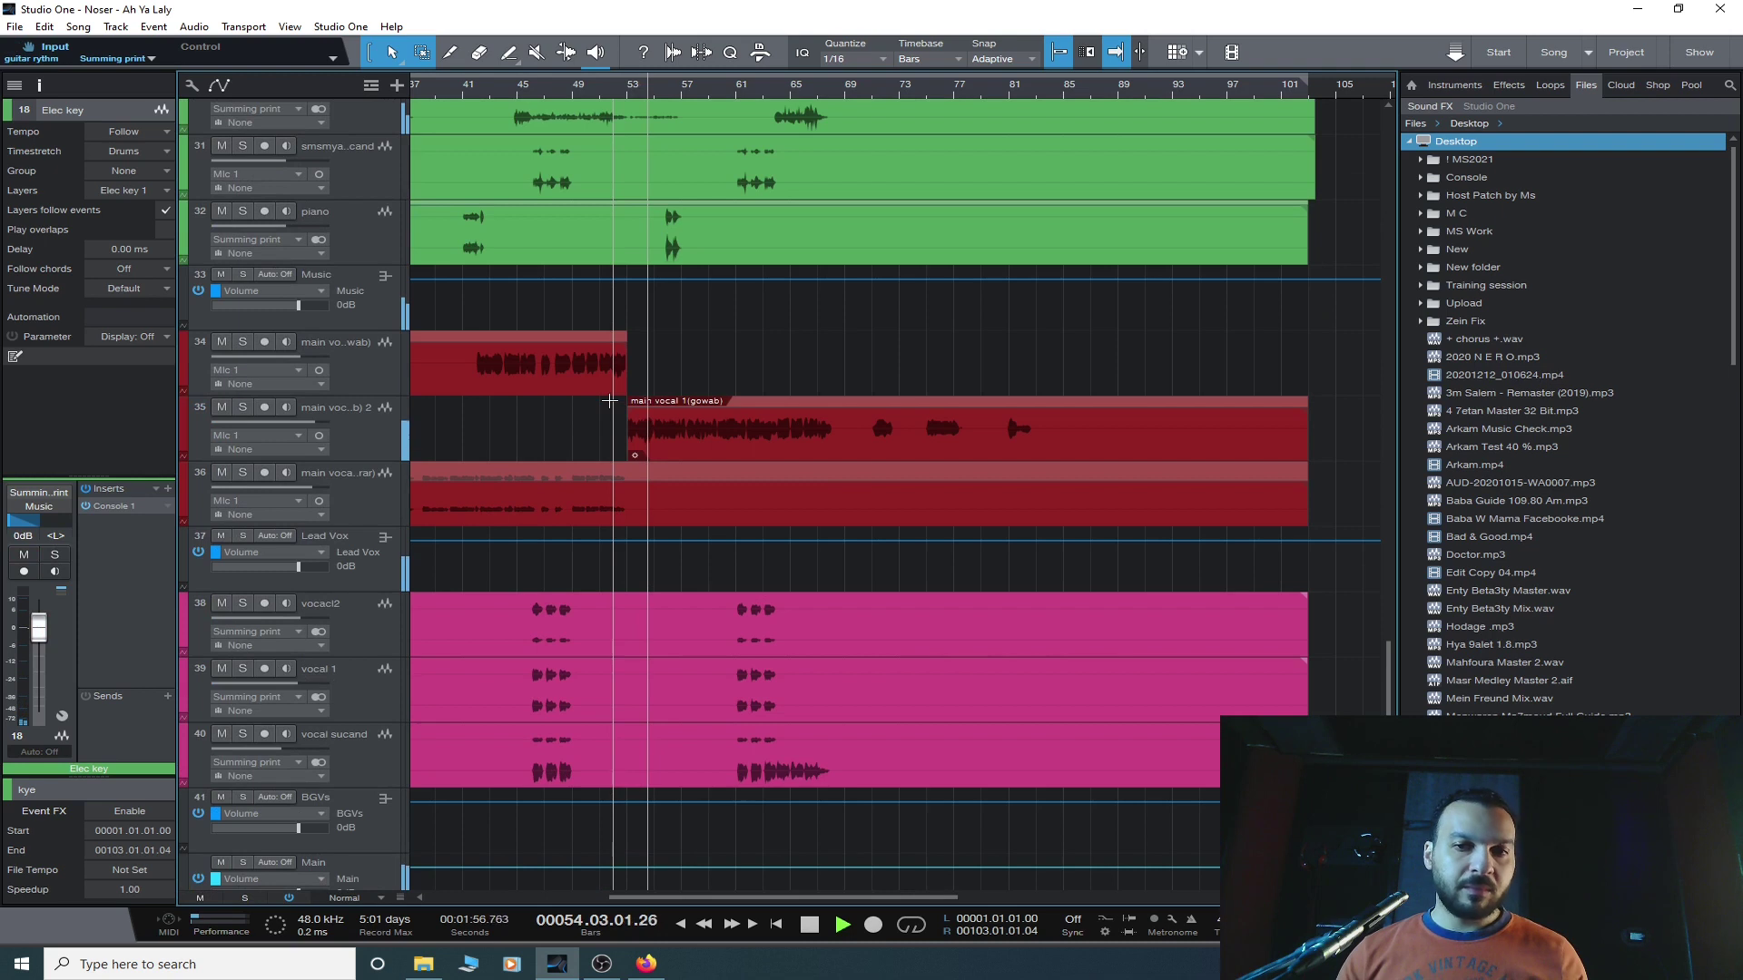
scroll(609, 401, "down", 1)
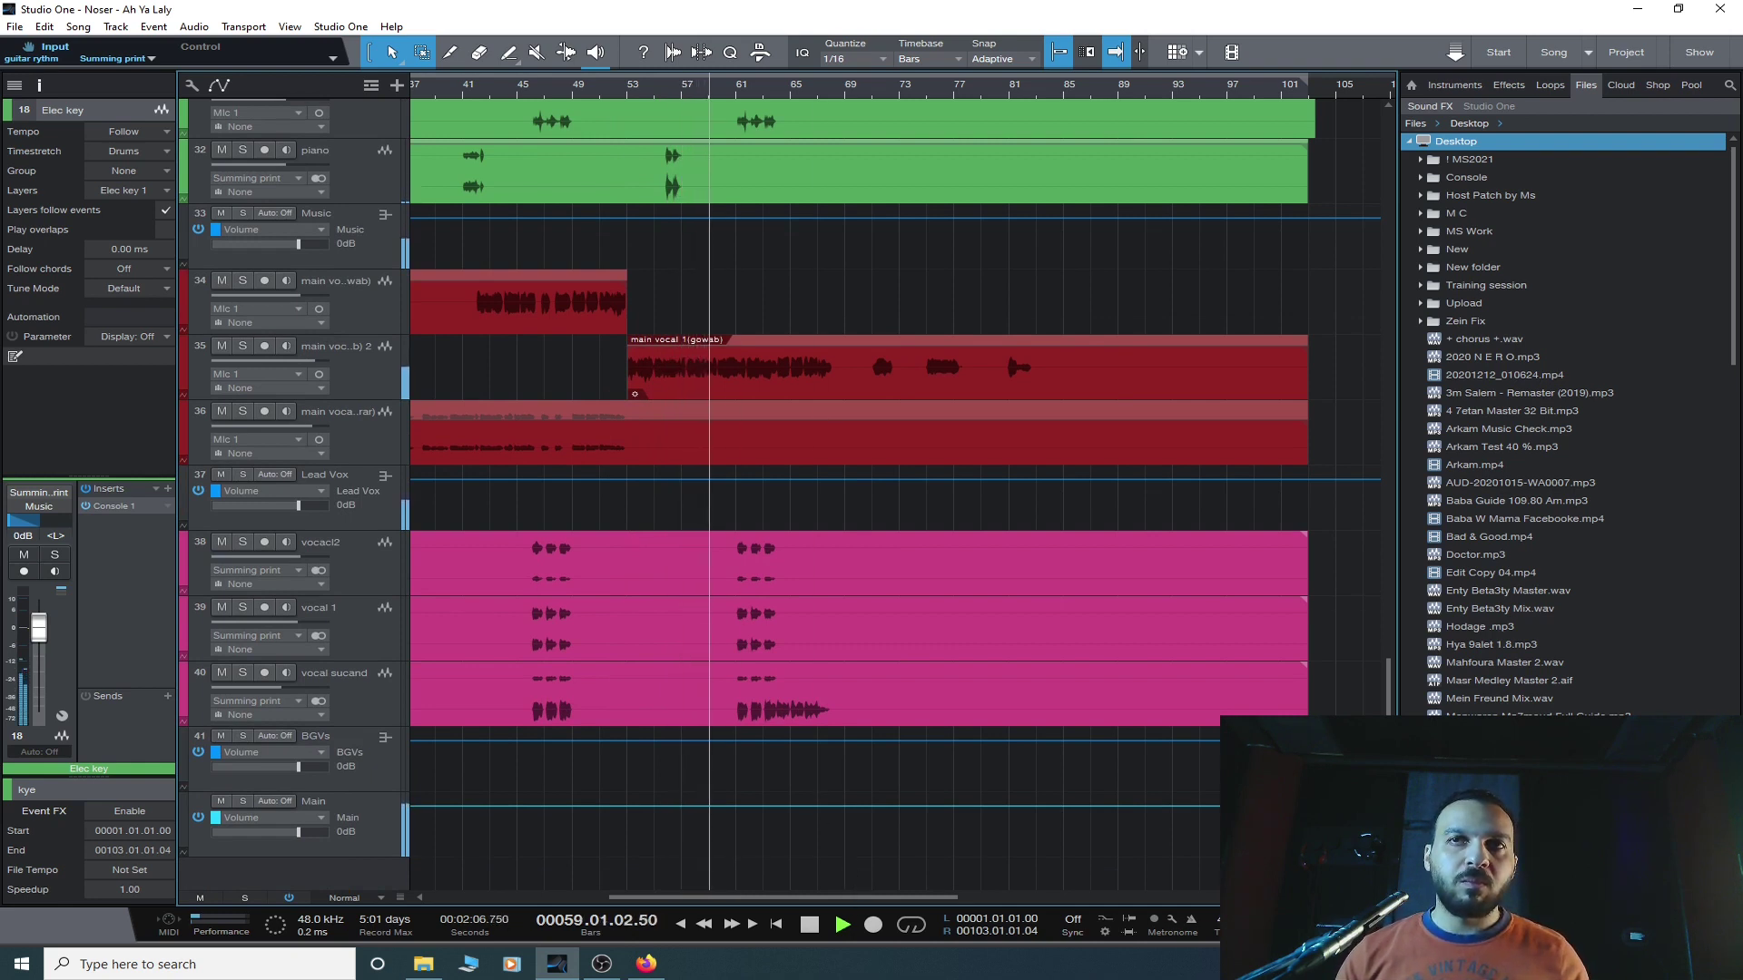
left_click_drag(831, 908, 655, 908)
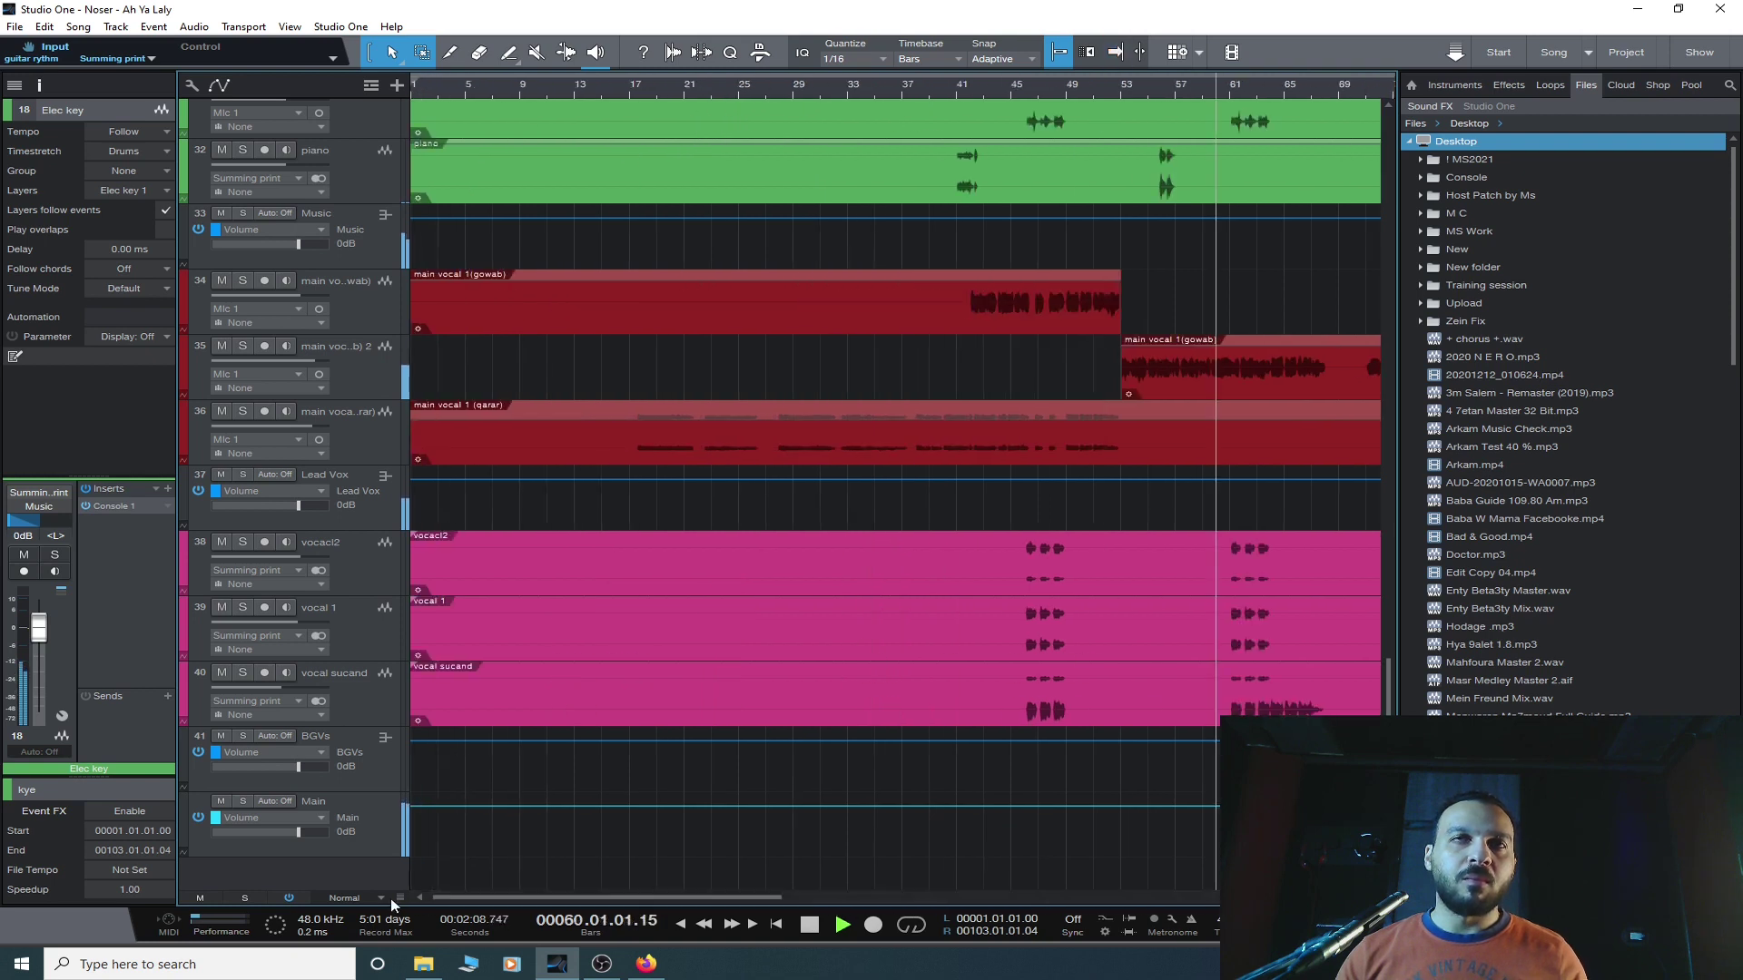
scroll(676, 570, "up", 10)
scroll(675, 570, "up", 12)
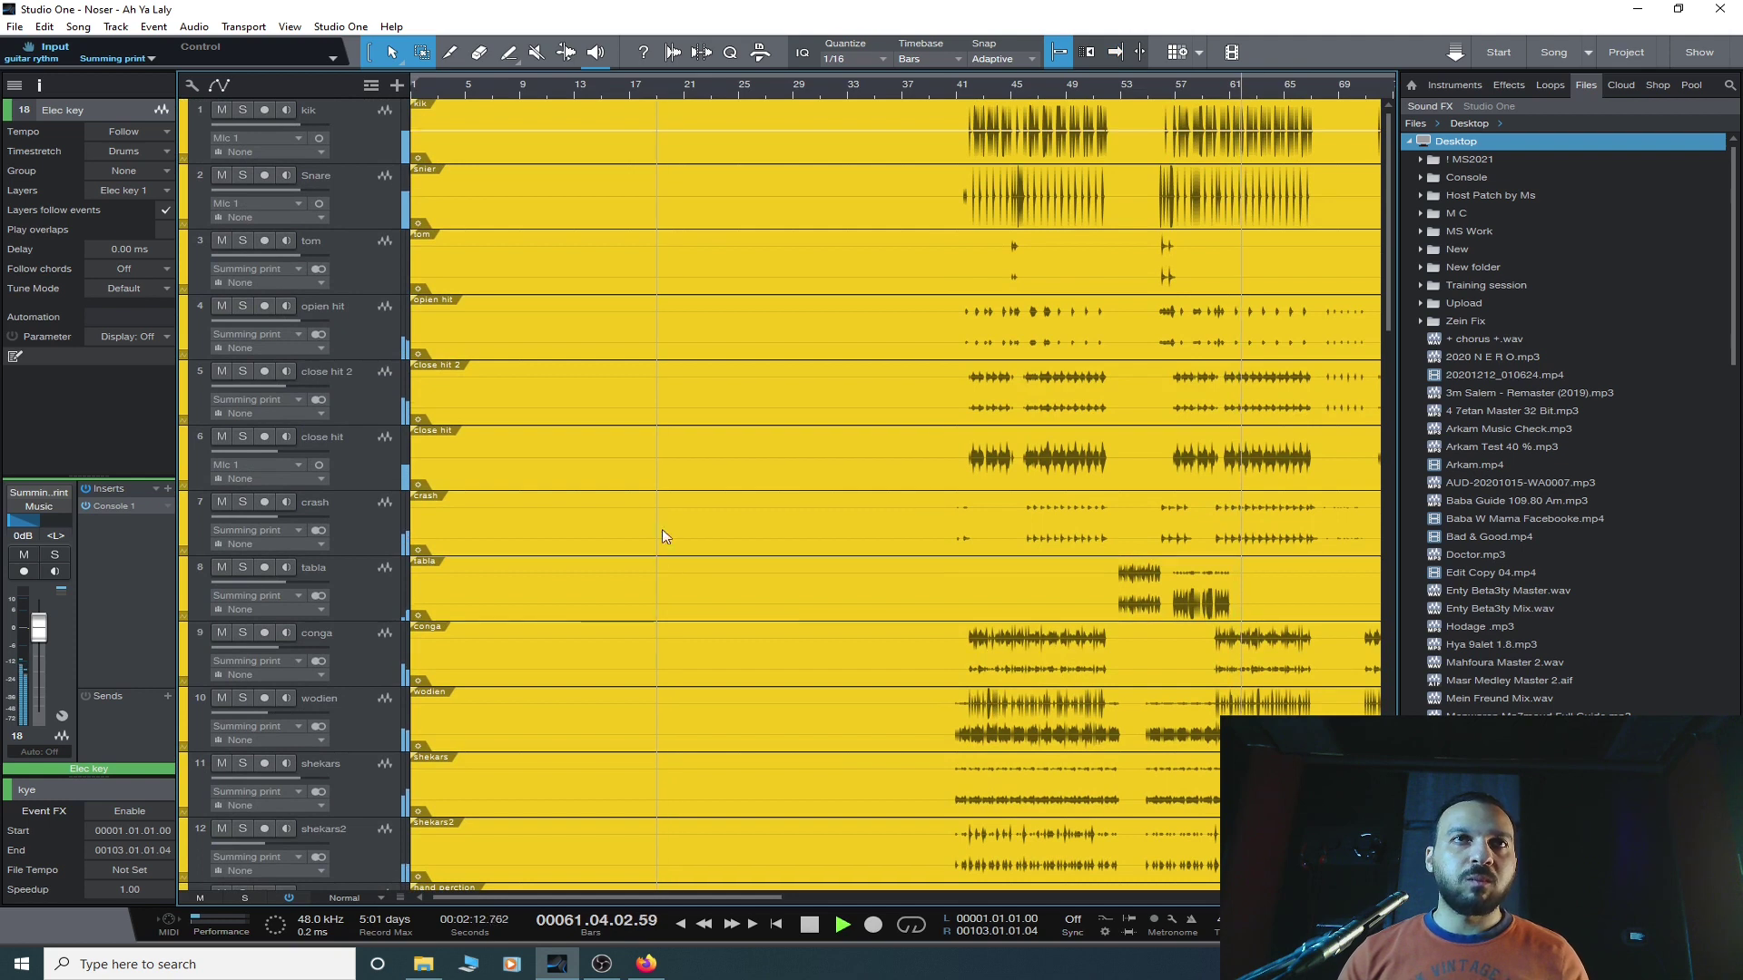
scroll(673, 595, "down", 5)
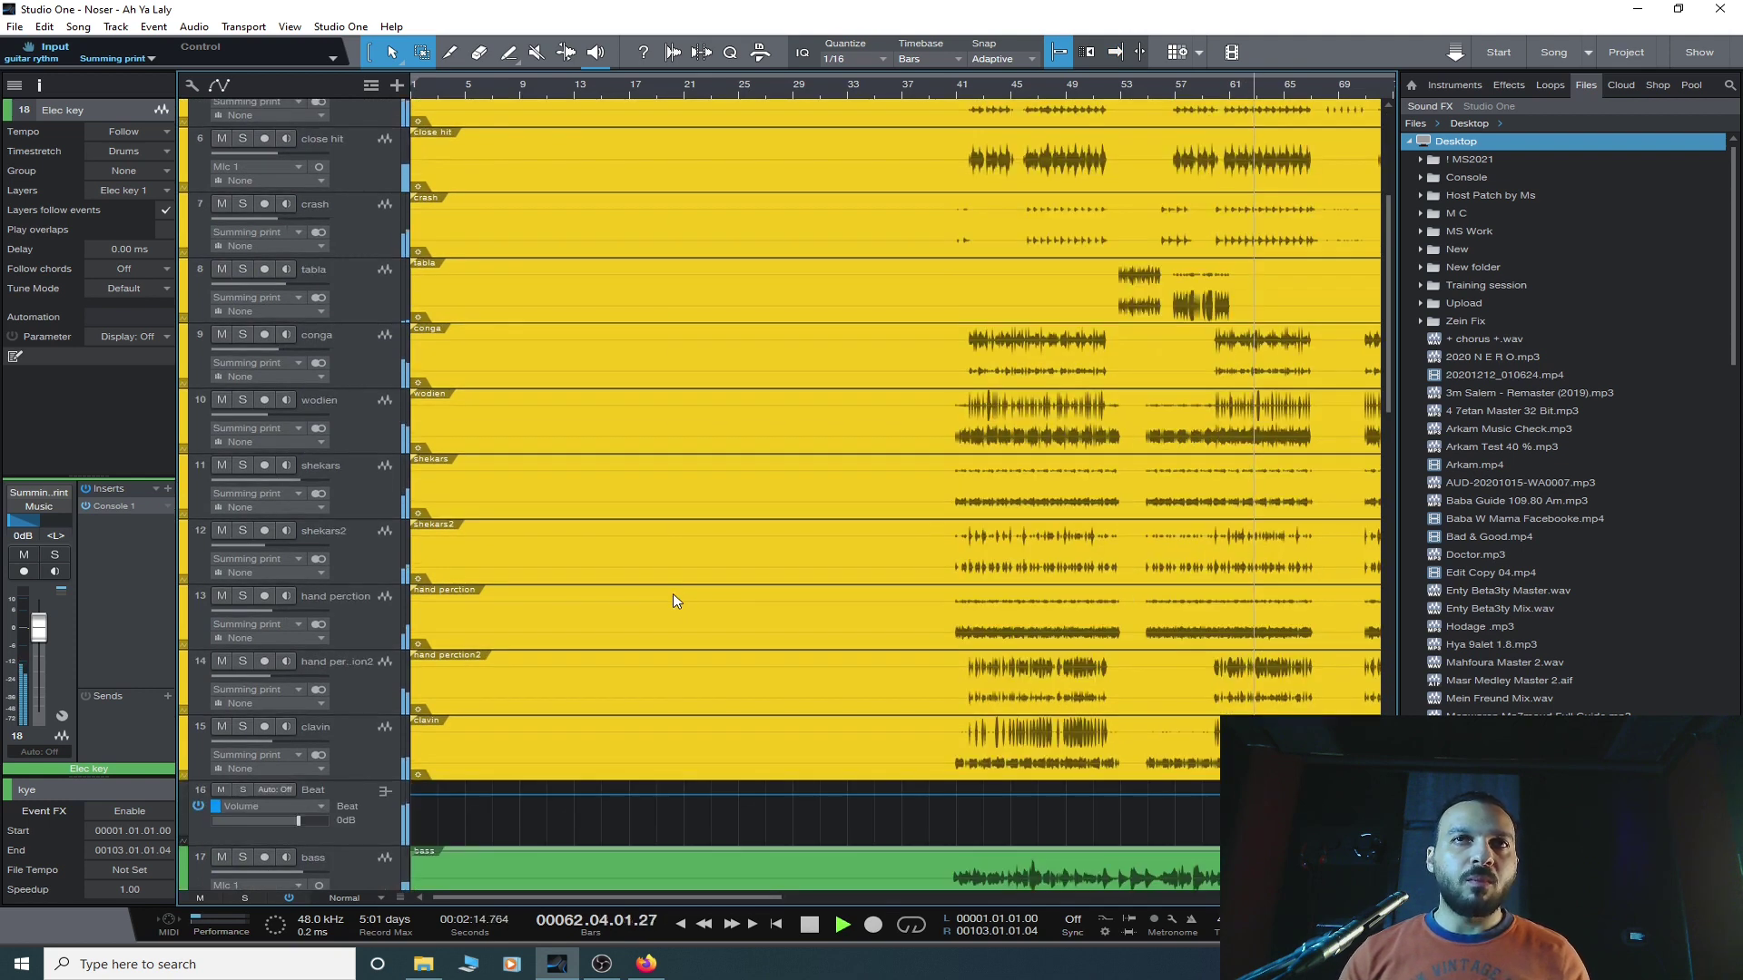
scroll(666, 670, "up", 2)
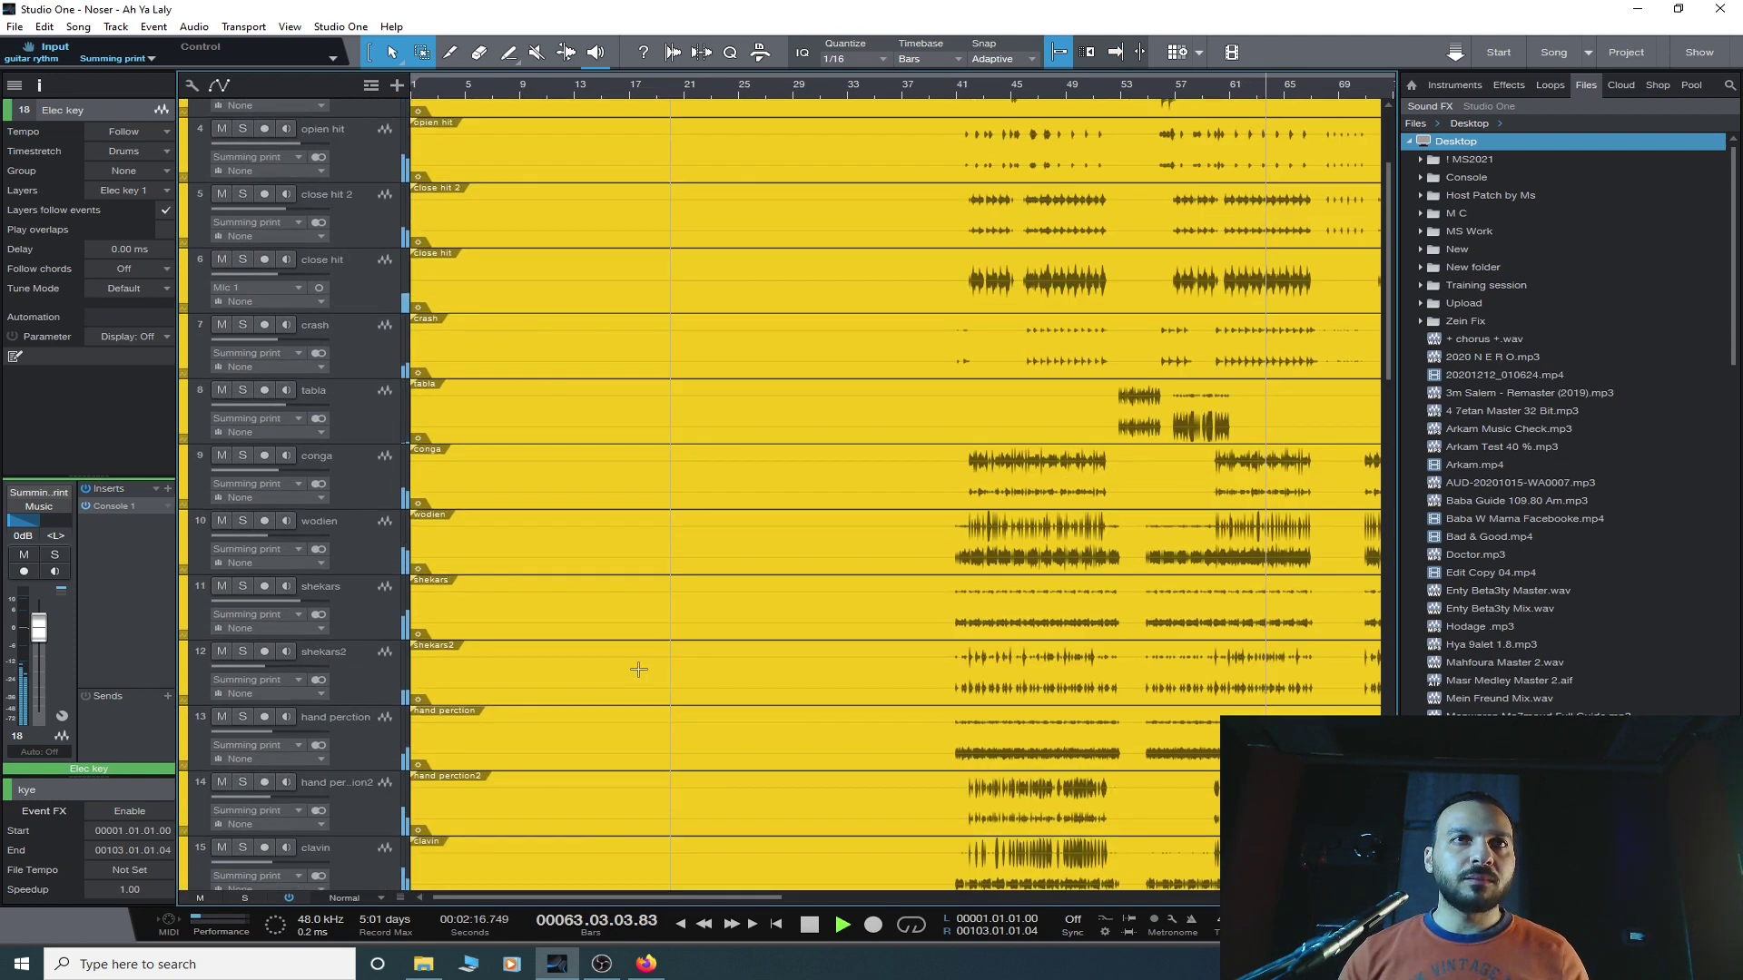
- Pan the conga track hard left and set its volume to -4.9 dB
left_click(362, 495)
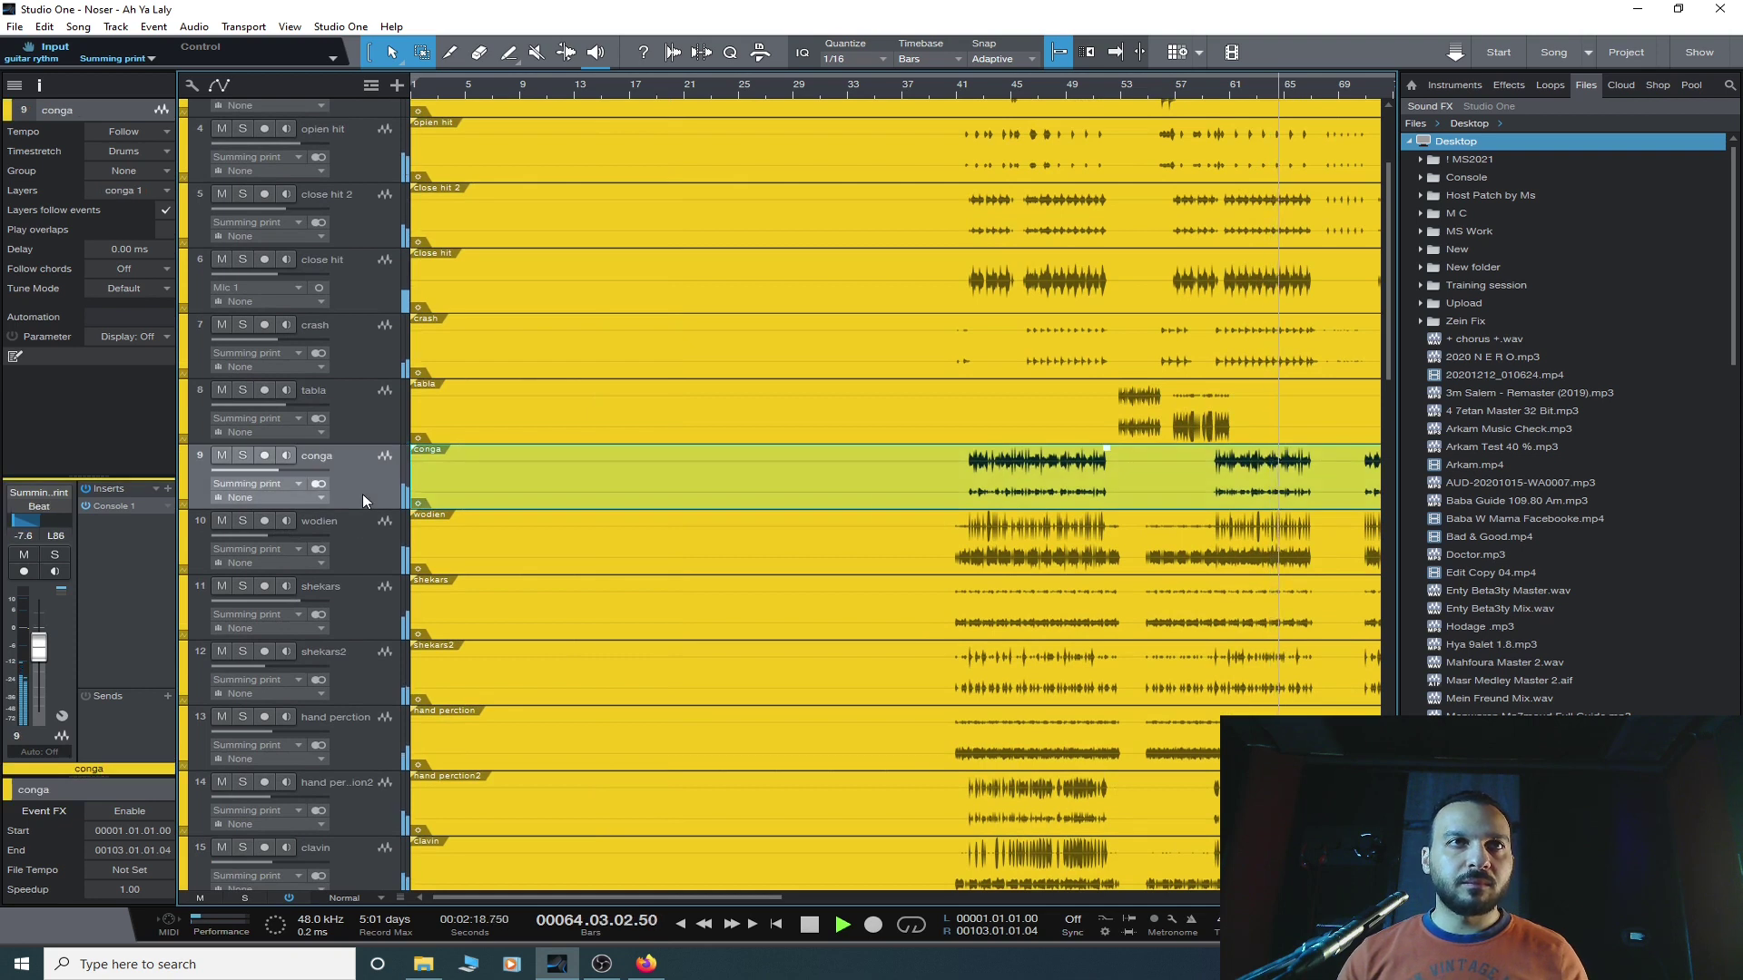
scroll(362, 494, "up", 1)
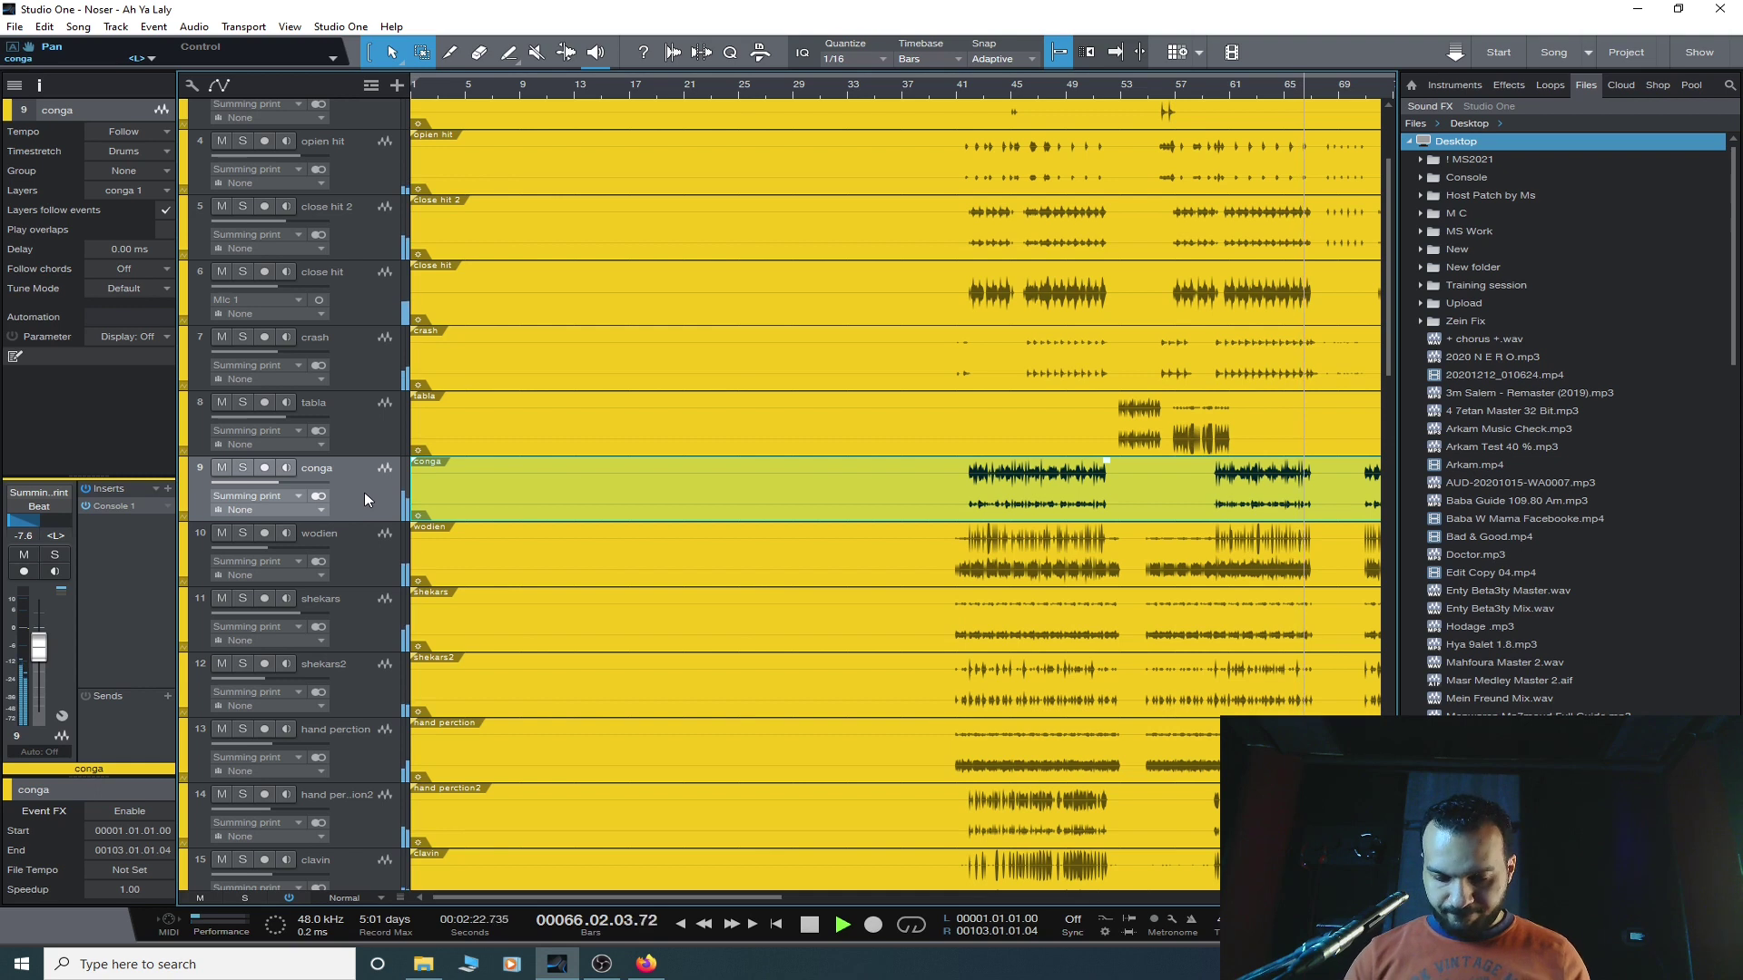
scroll(363, 492, "up", 1)
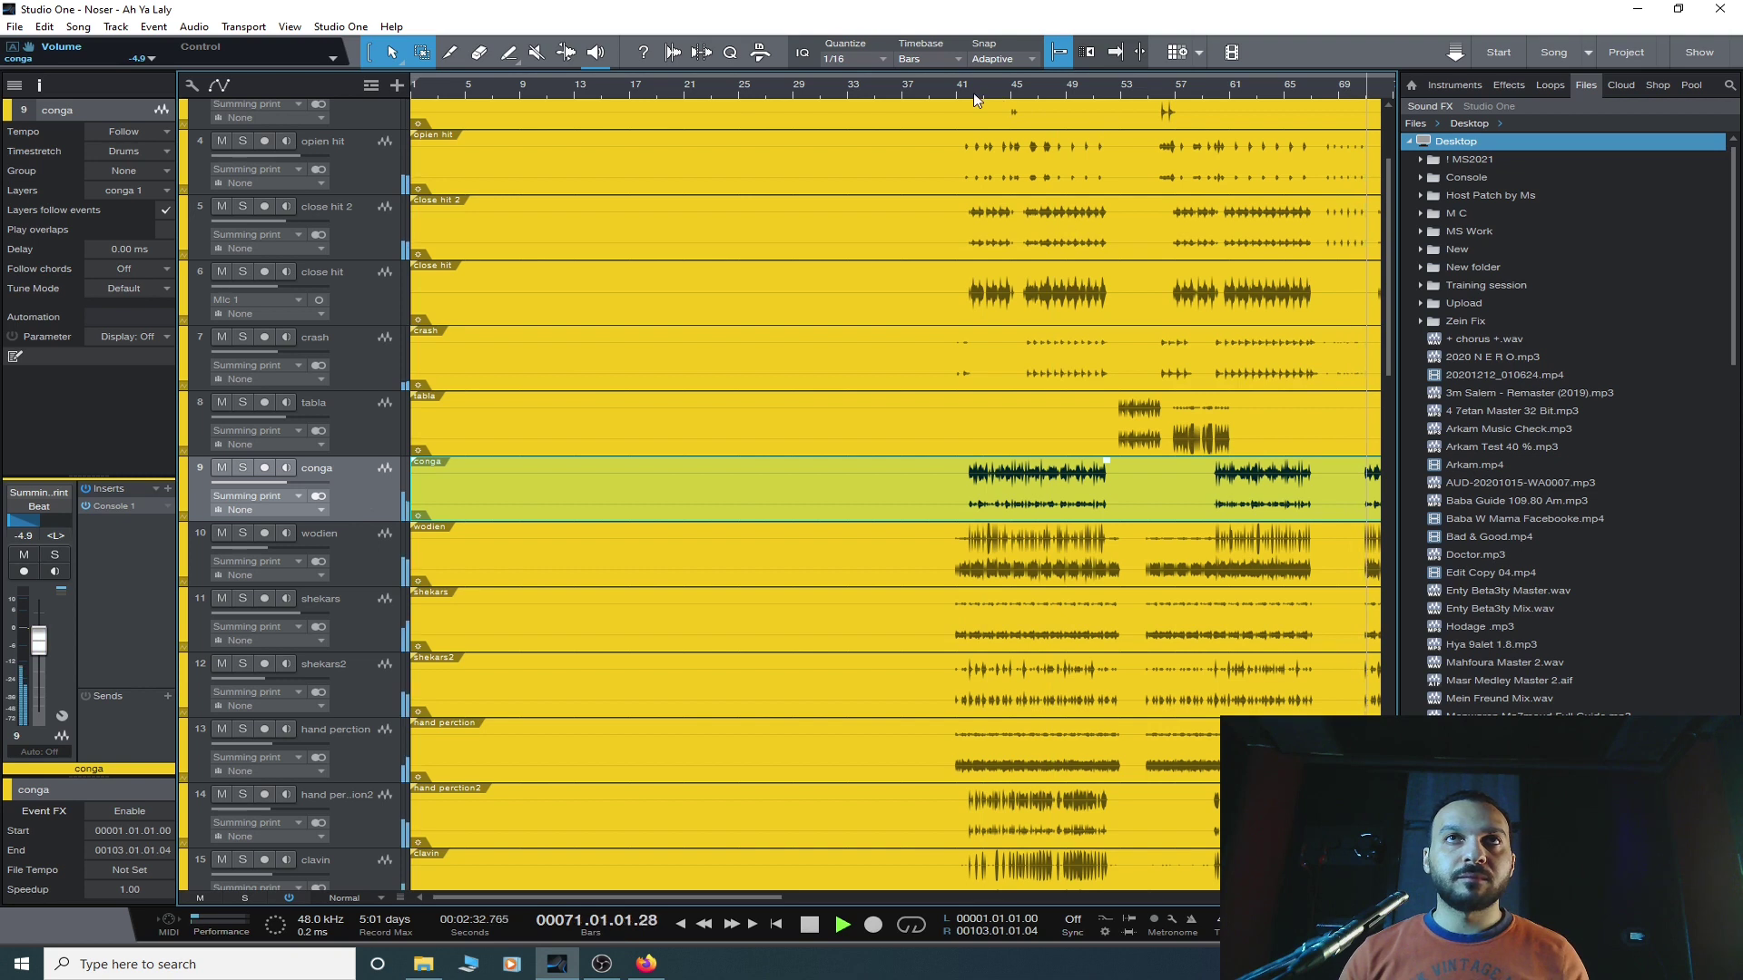
- Set the close hit track's volume to -5.0 dB and the close hit 2 track's volume to -10.0 dB
key("w")
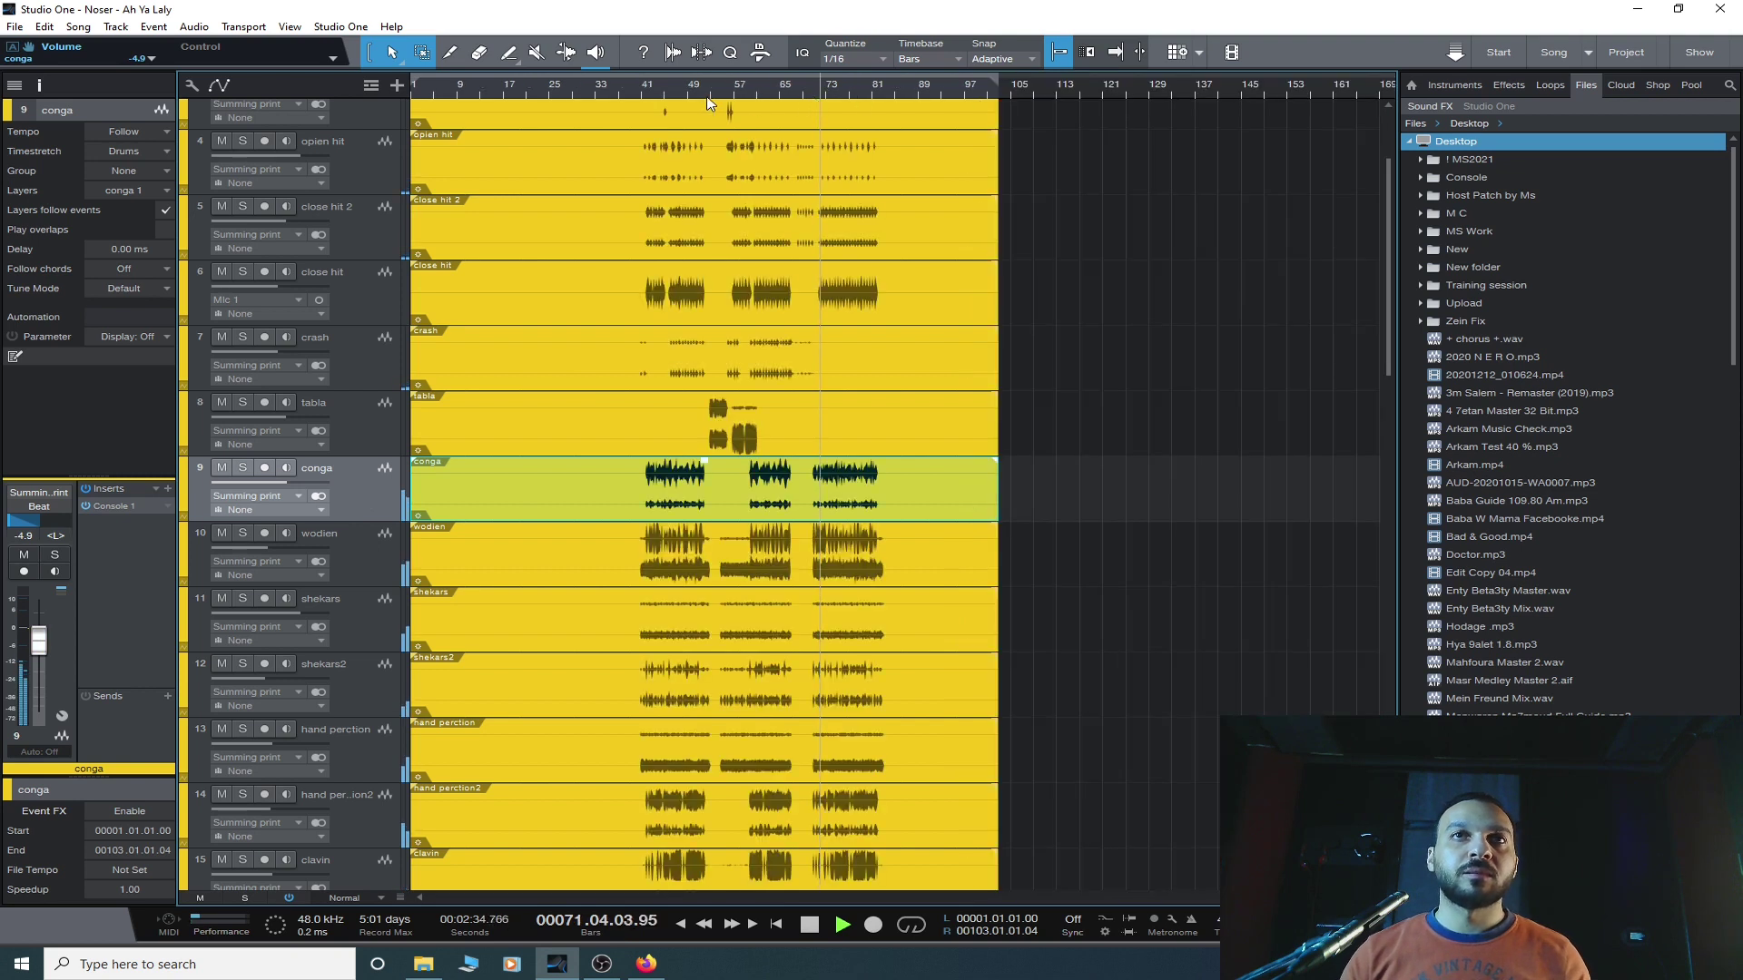
scroll(699, 526, "down", 5)
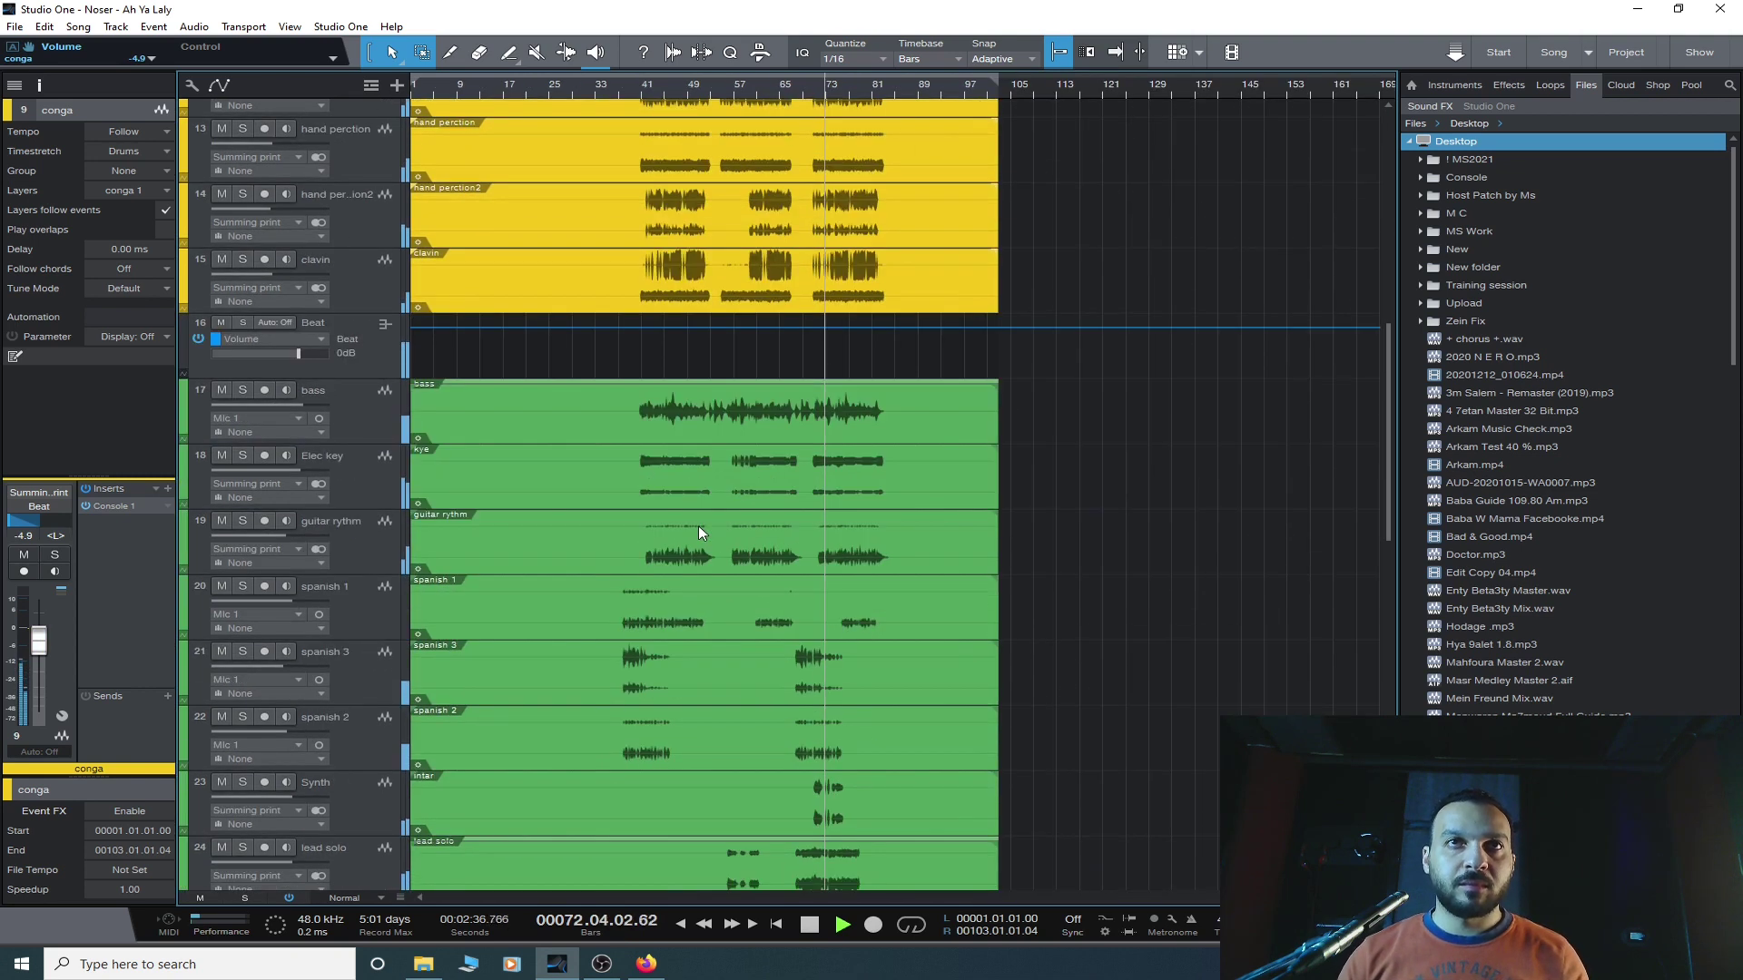
scroll(657, 592, "up", 6)
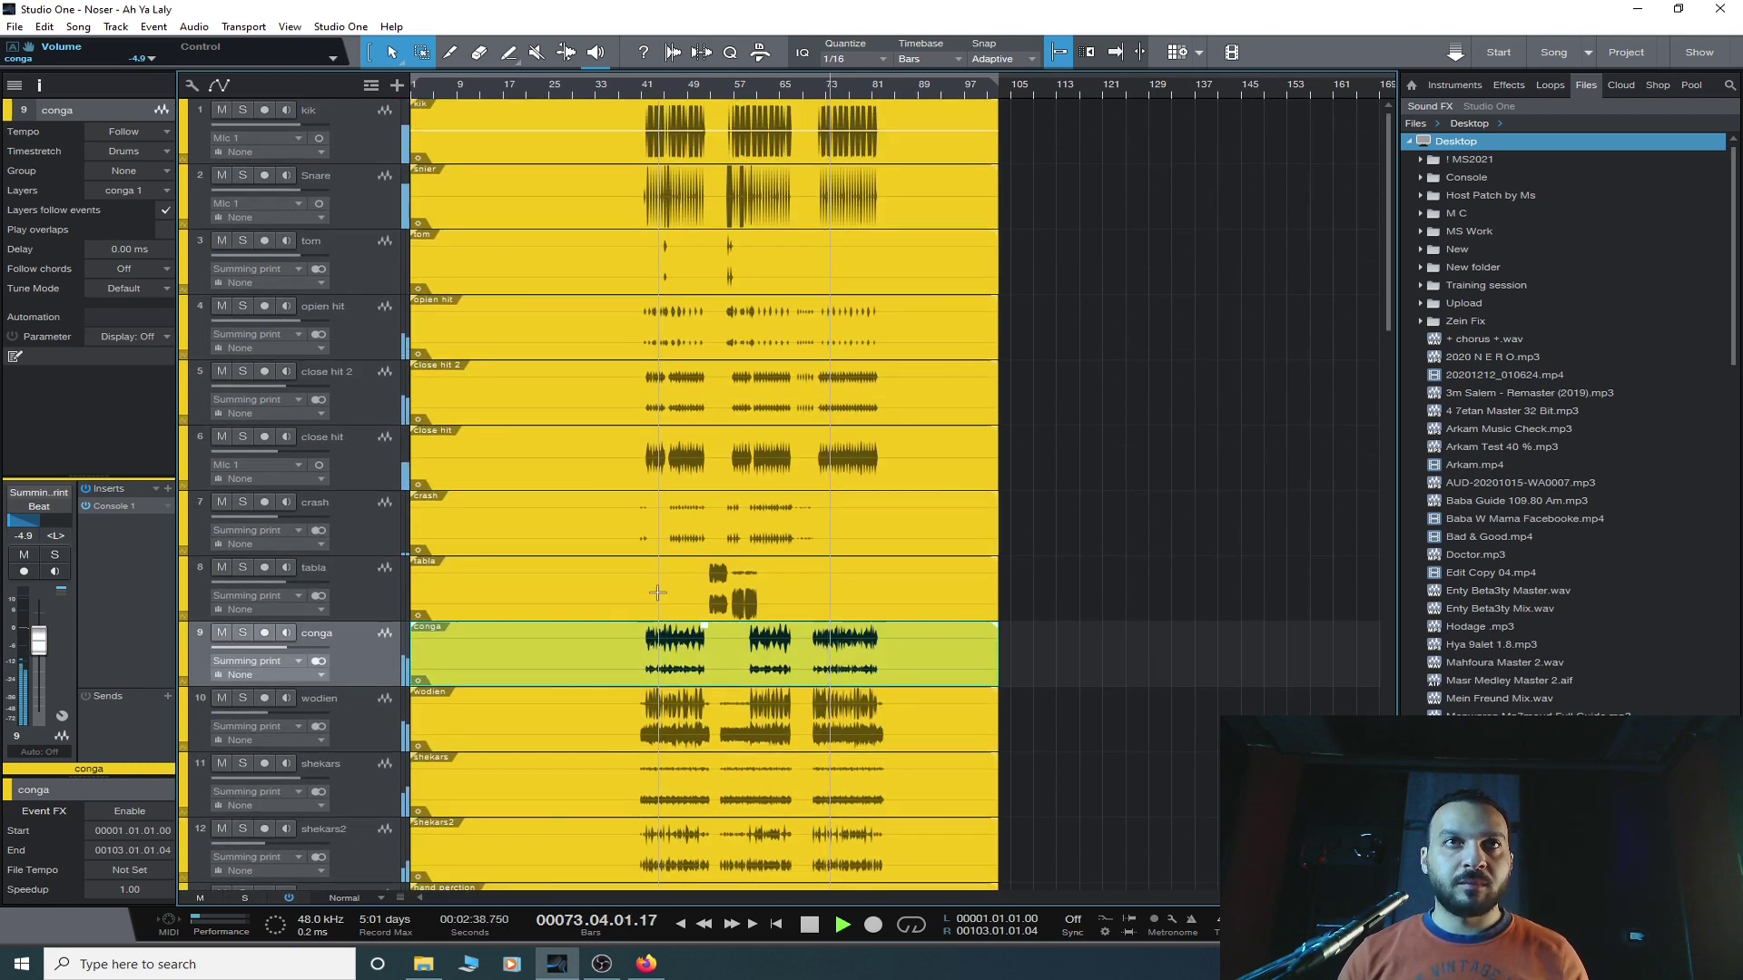
left_click(363, 465)
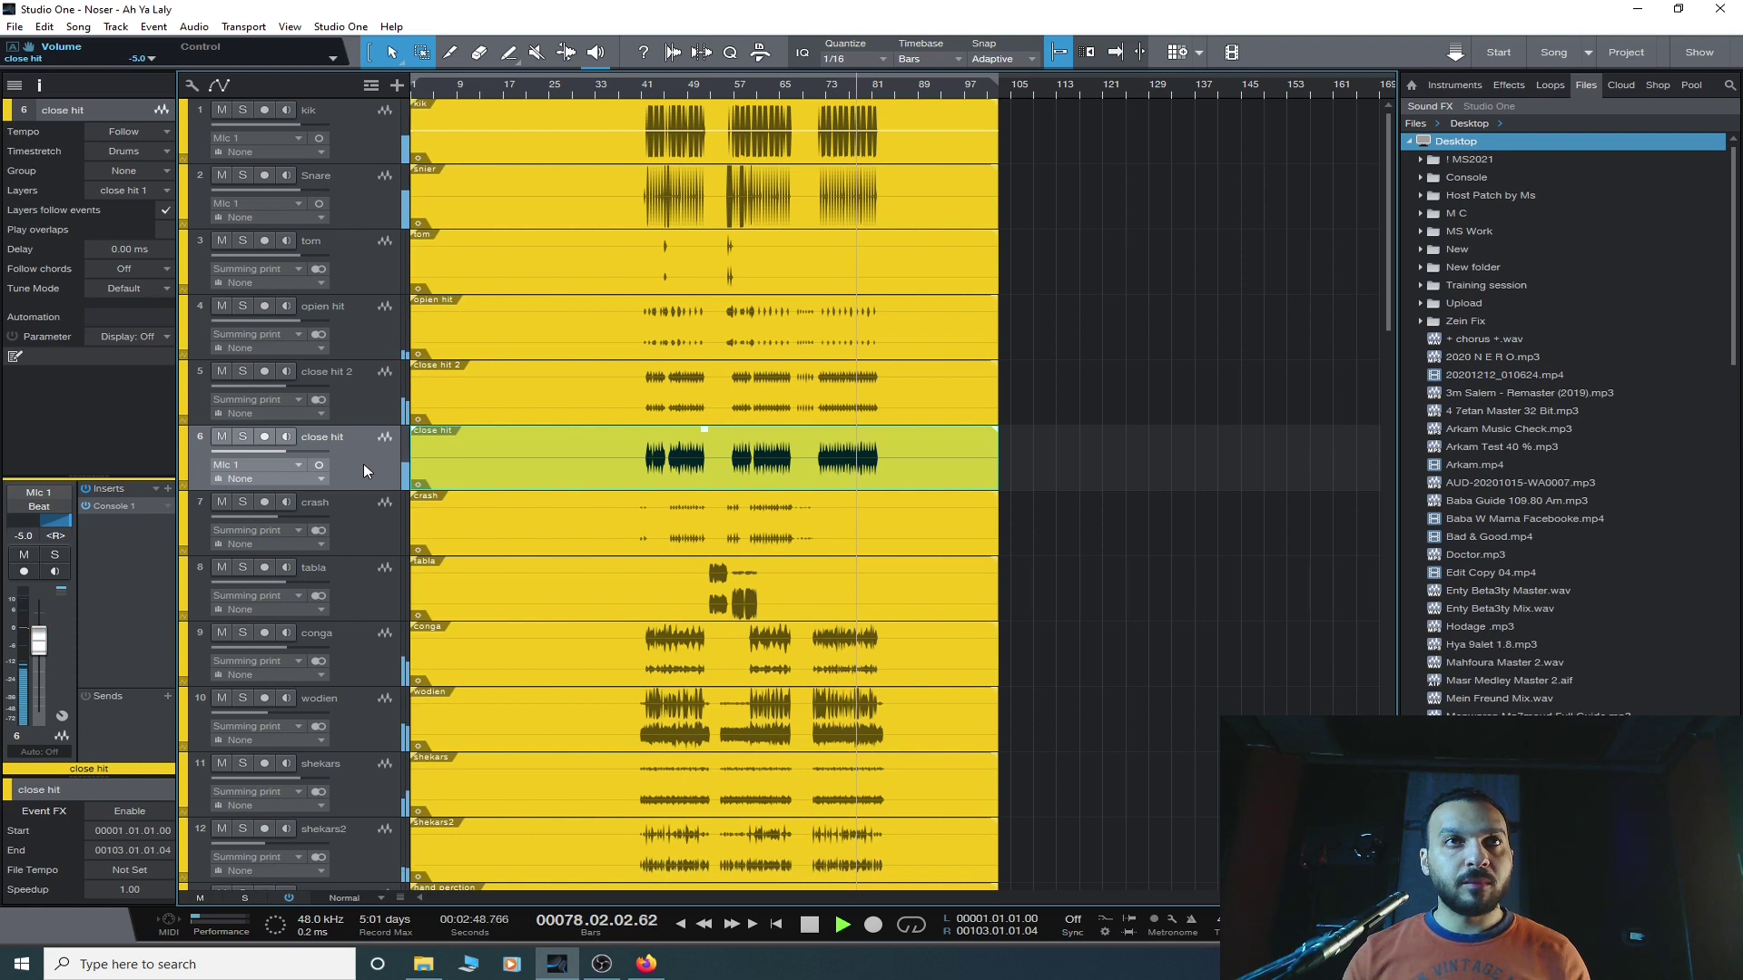
left_click(390, 398)
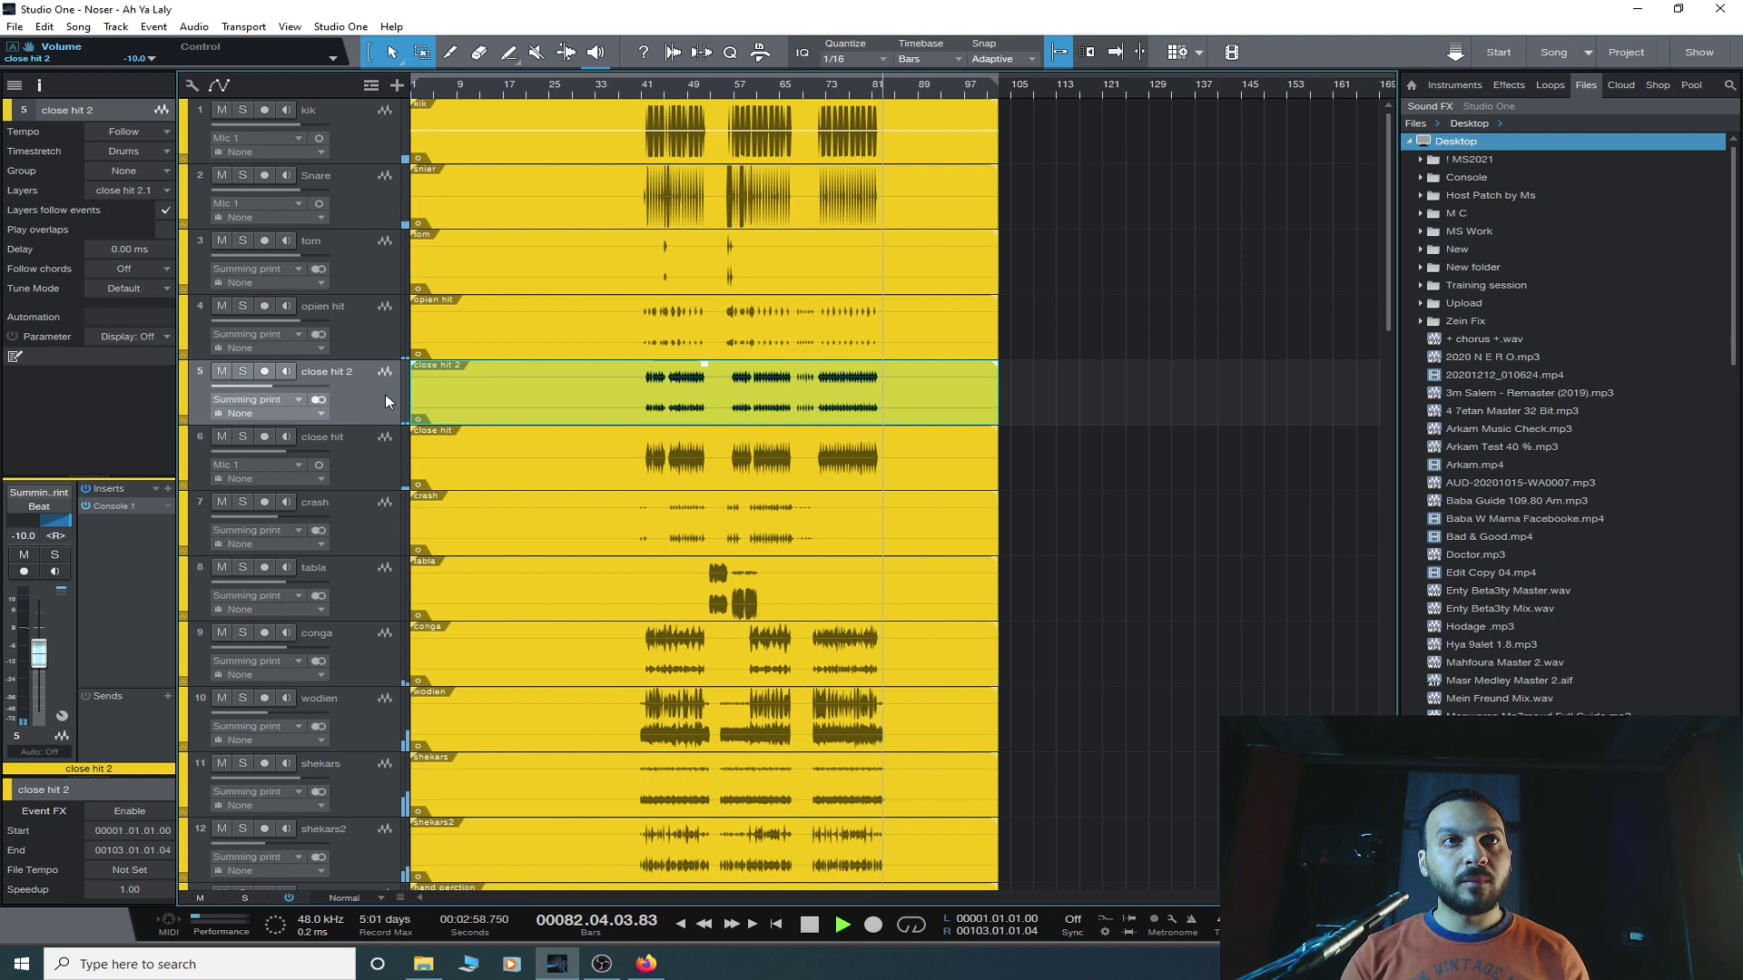
- Play the song from its start with autoscroll on and open the VU Meter on the Main bus
key("f")
key("Home")
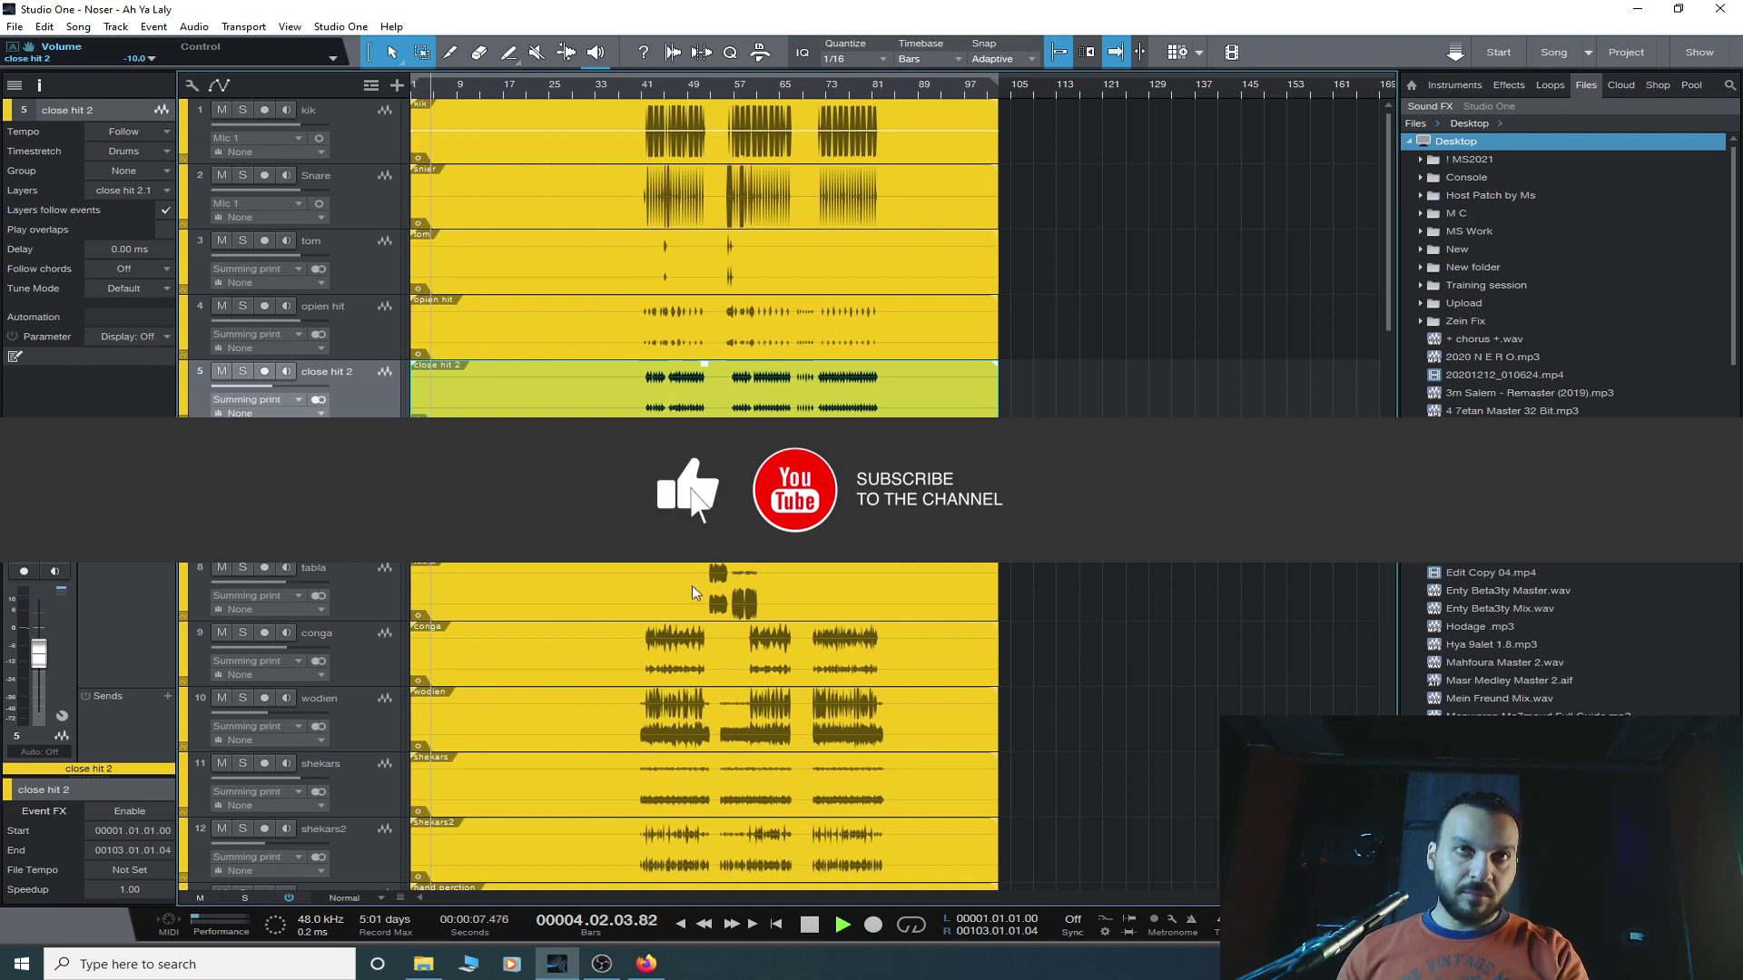
scroll(529, 159, "down", 15)
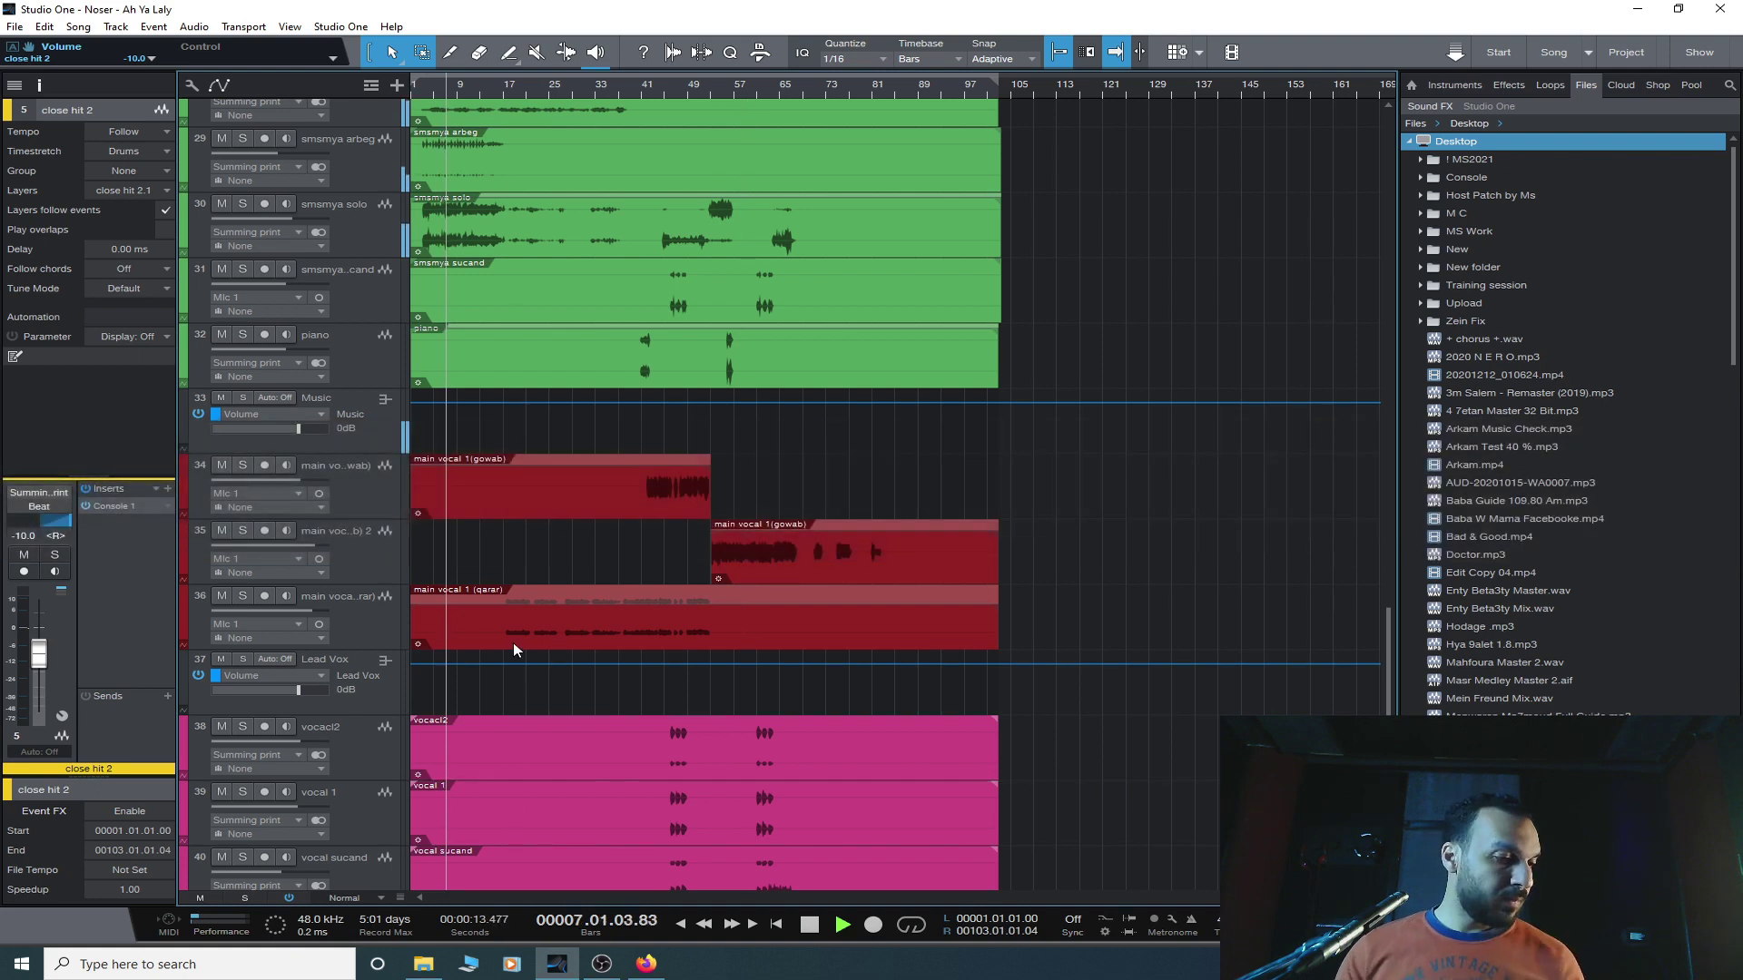
scroll(514, 643, "down", 3)
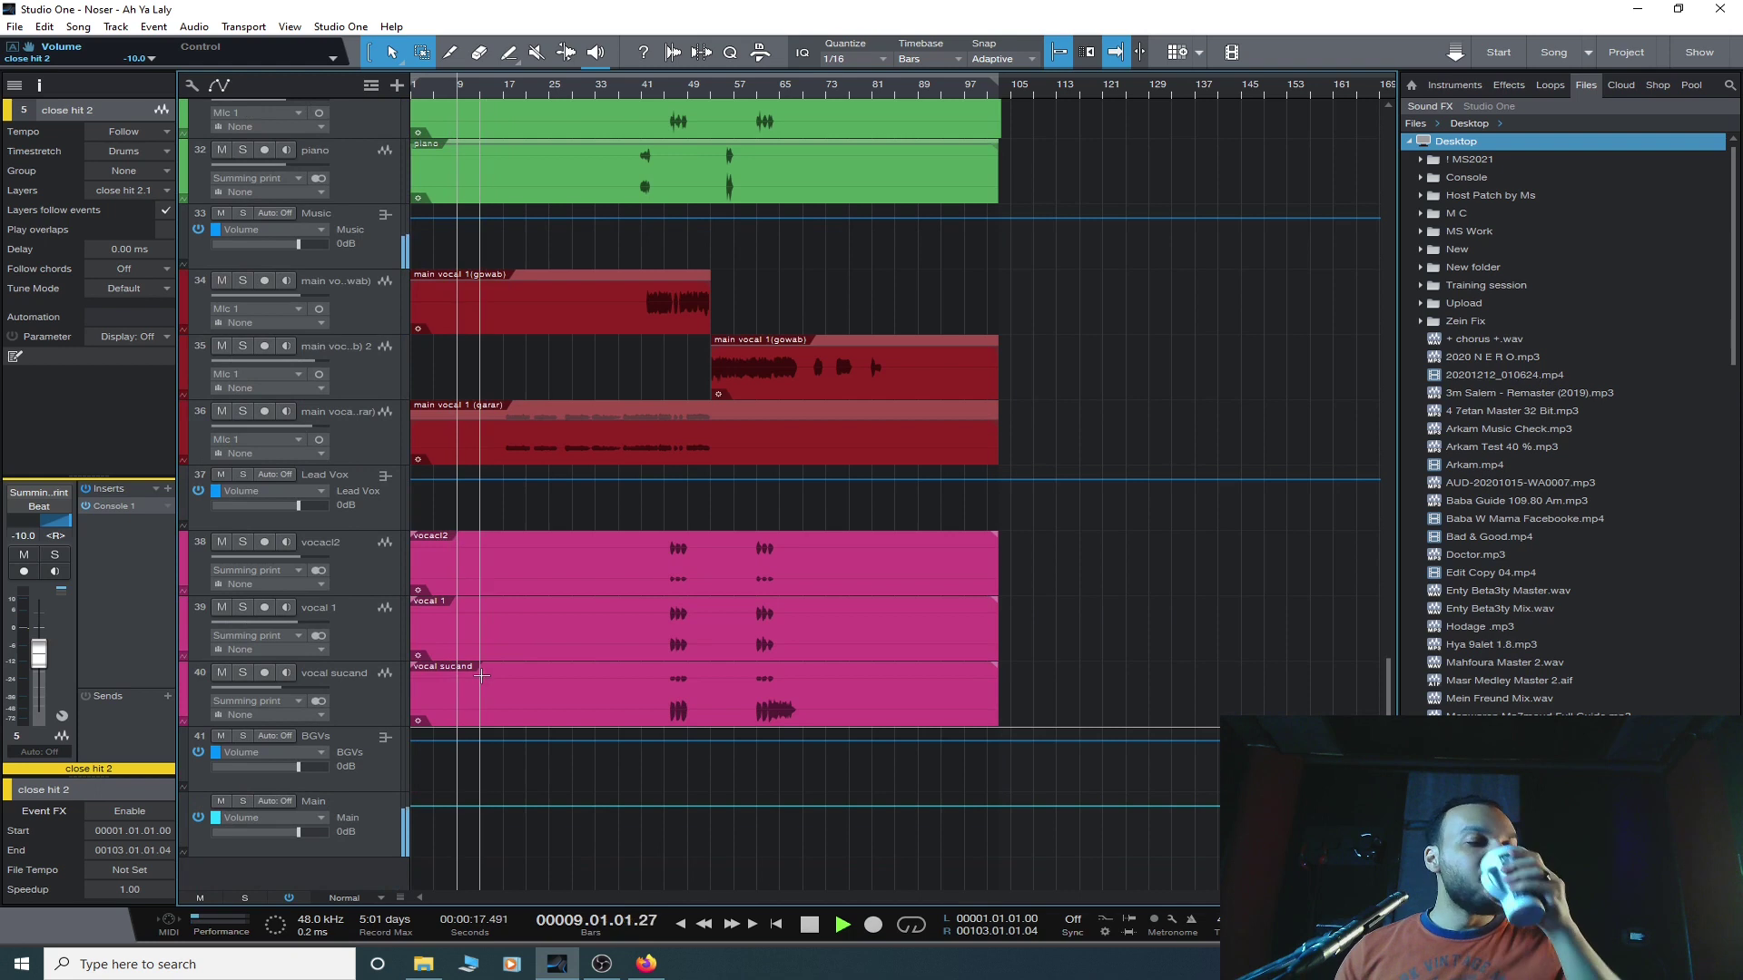
left_click(392, 846)
left_click(112, 541)
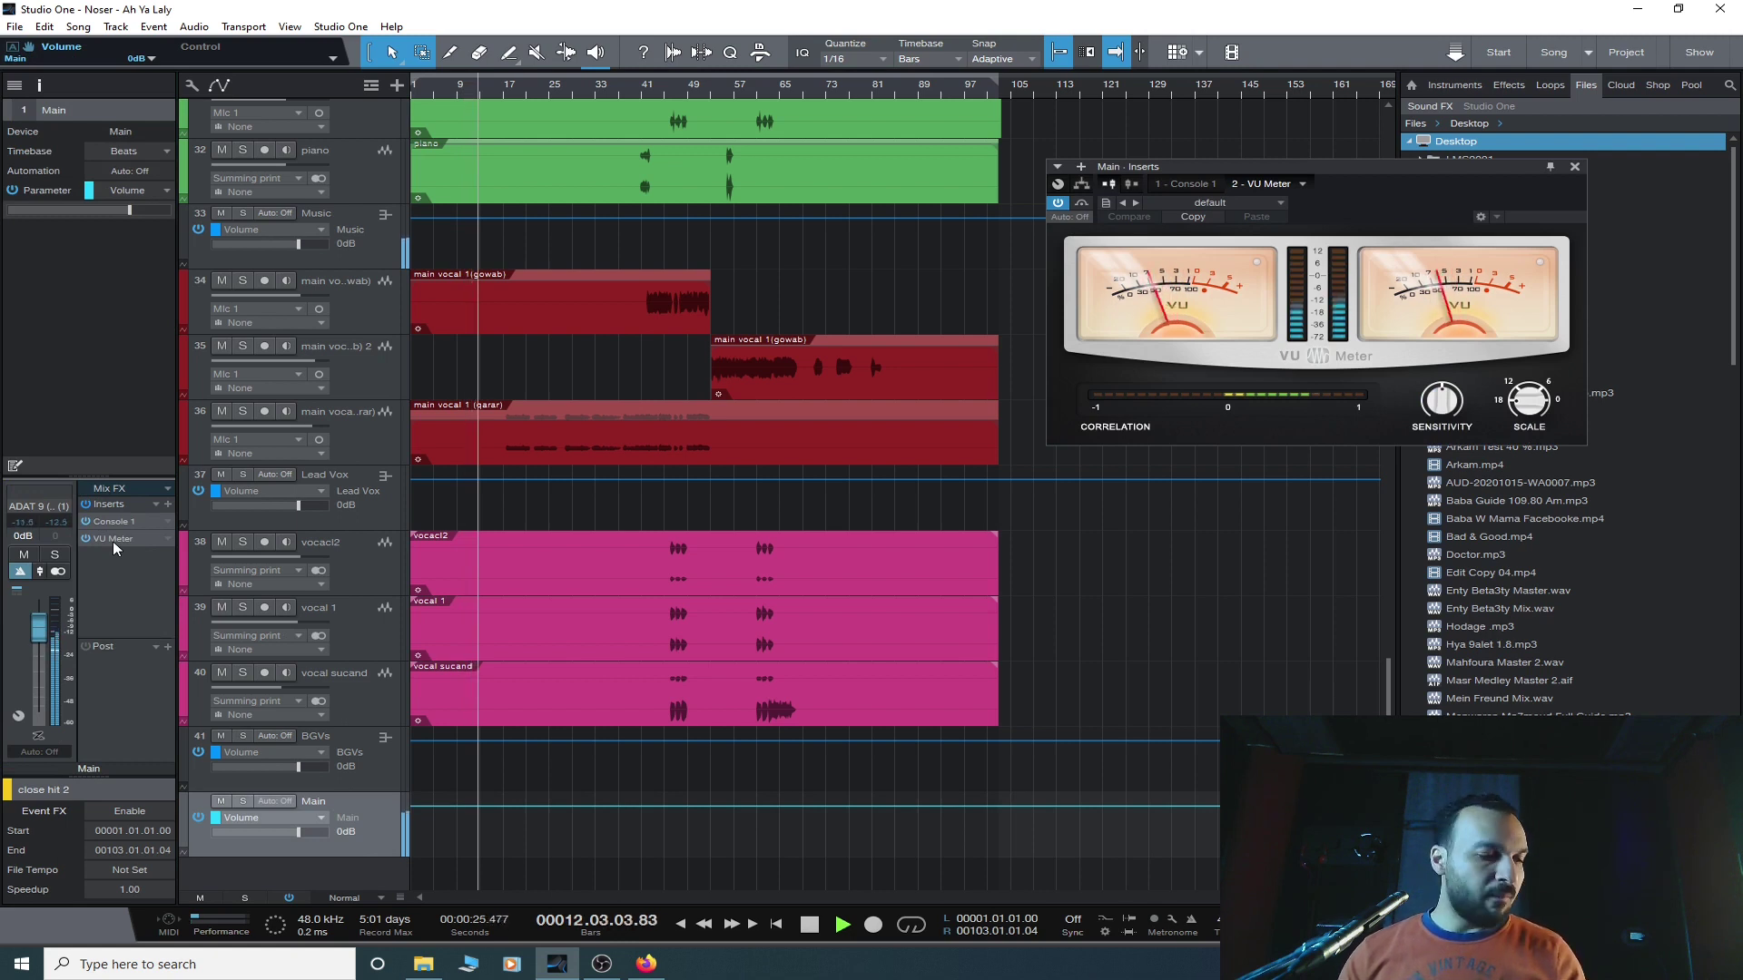
- Insert Mixtool on the Main bus between Console 1 and VU Meter, and bring the VU Meter back up
left_click(168, 504)
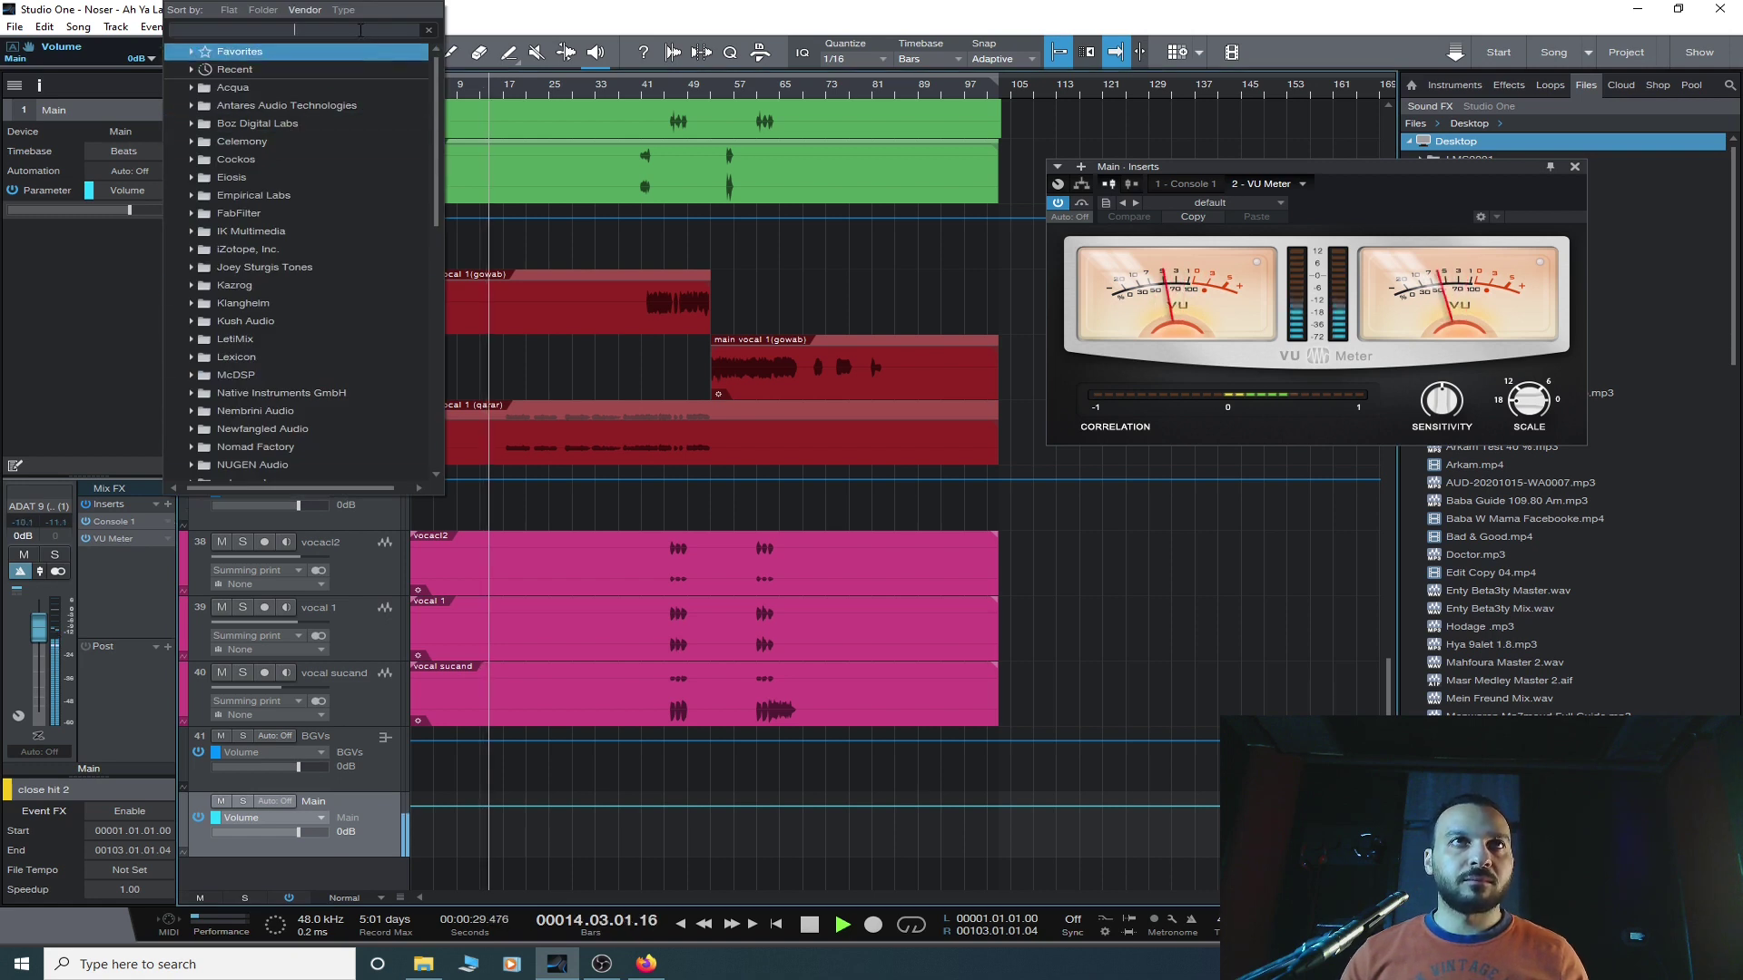
type("mix")
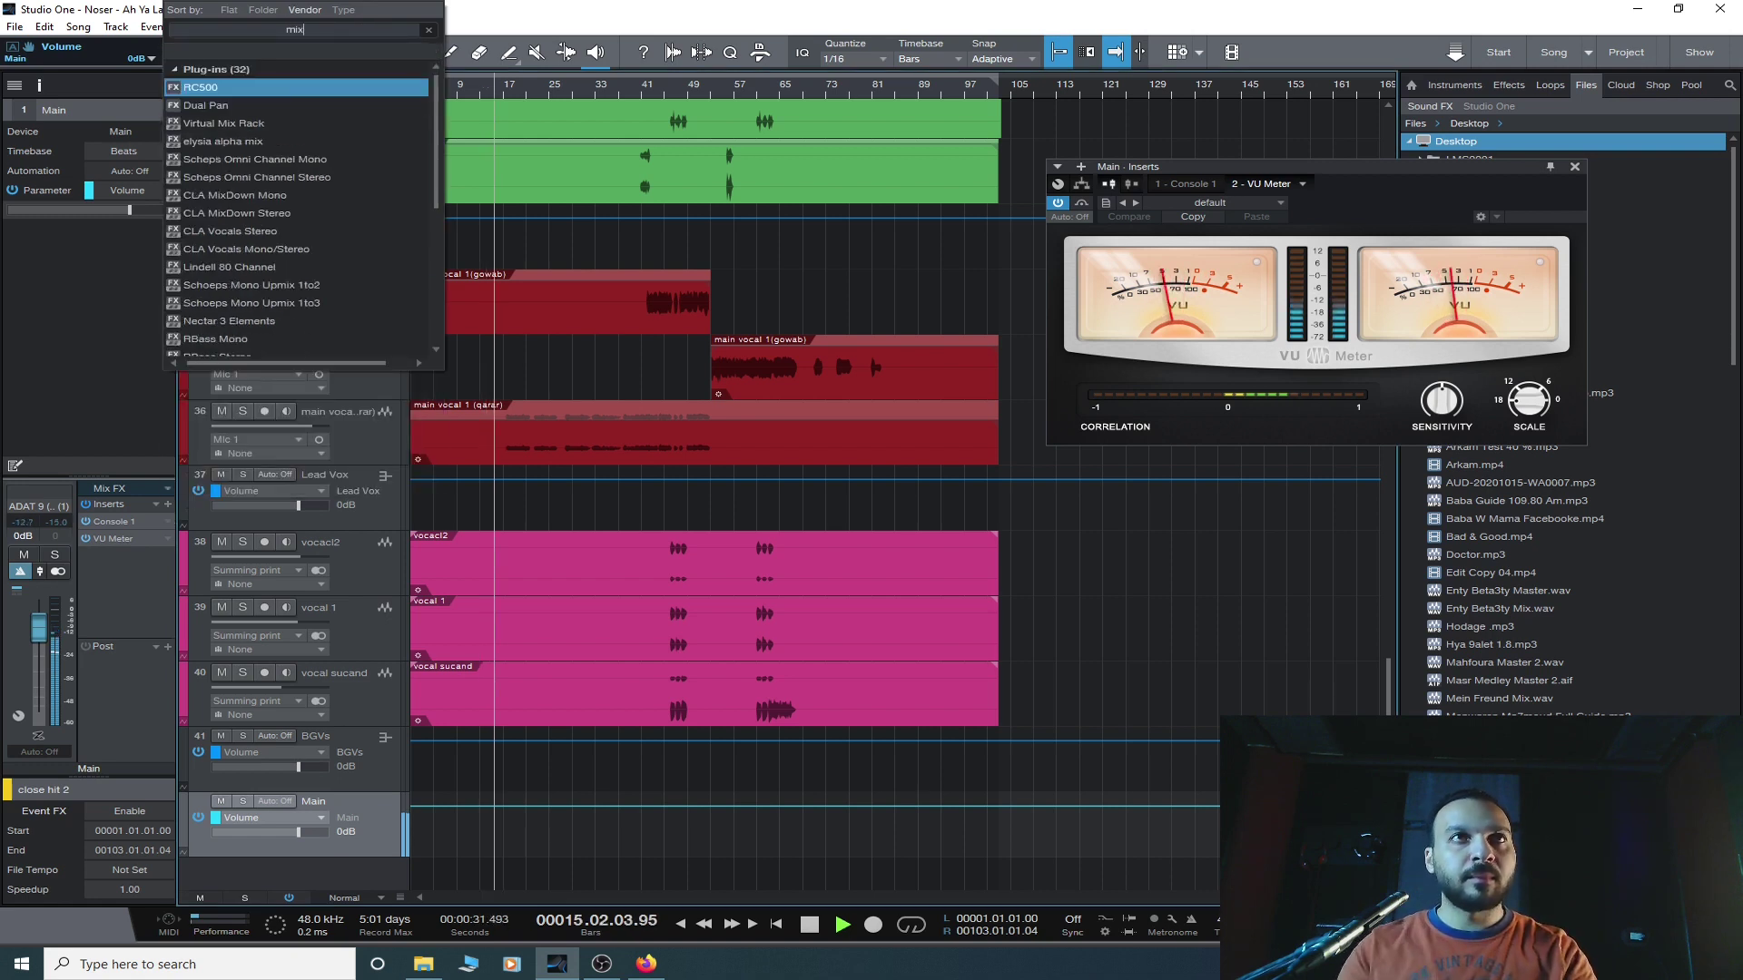
type("down")
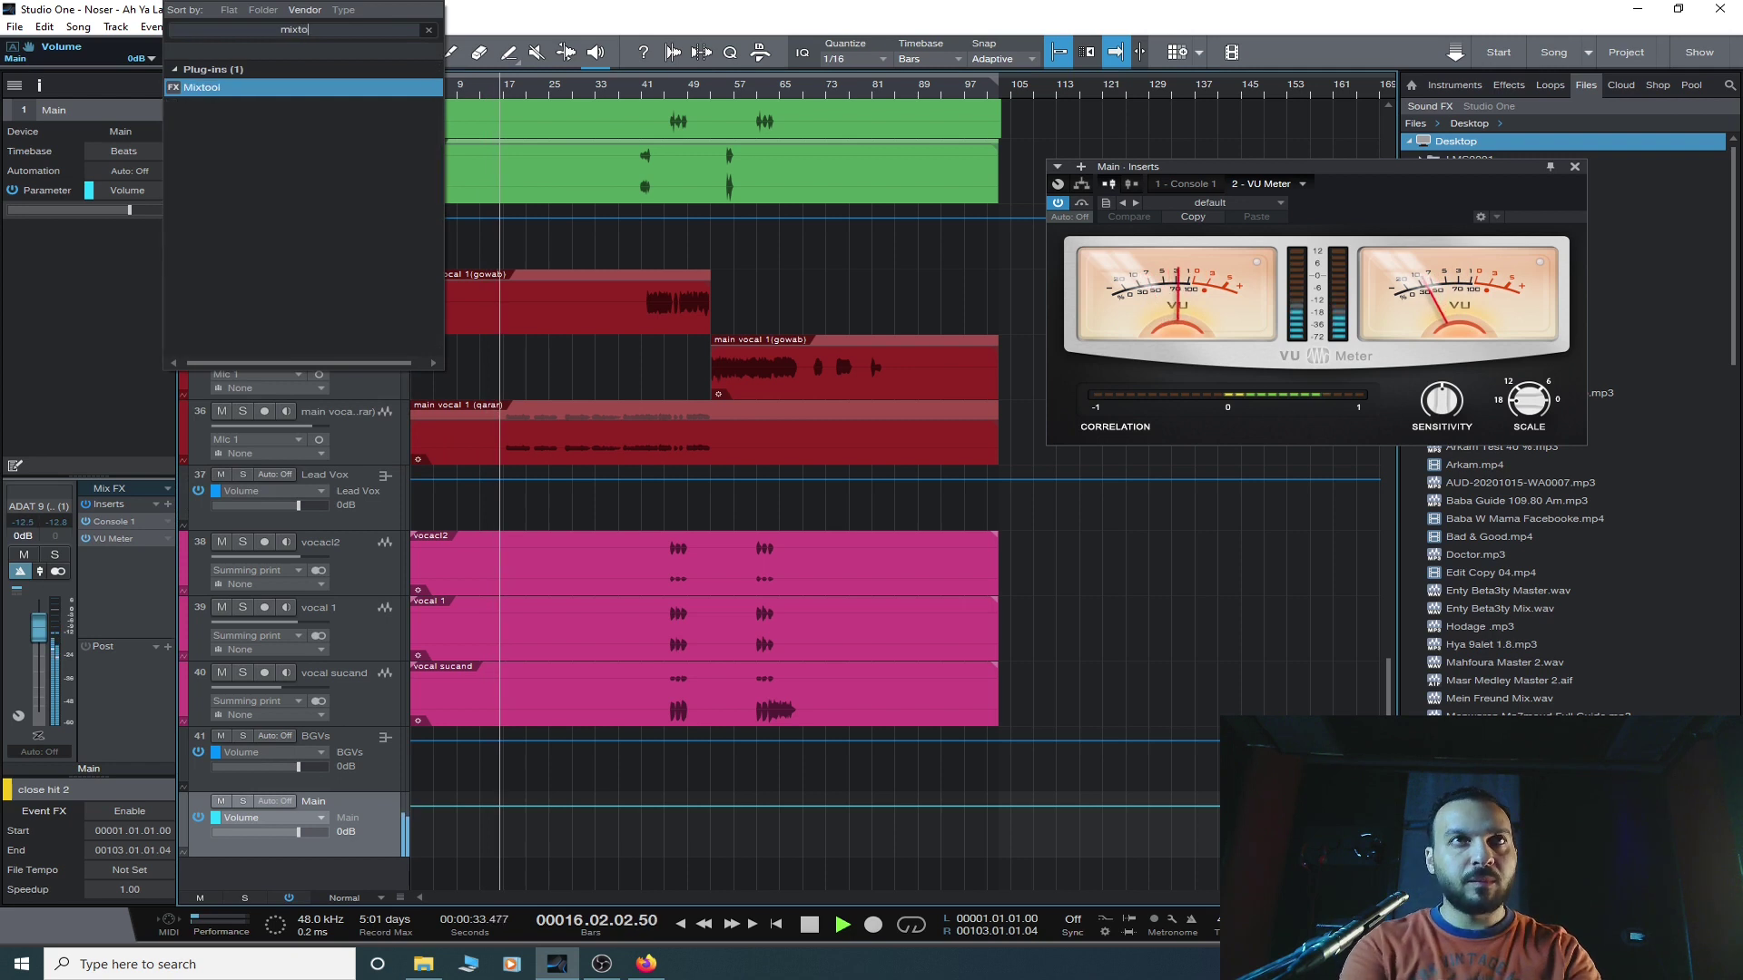
key("Escape")
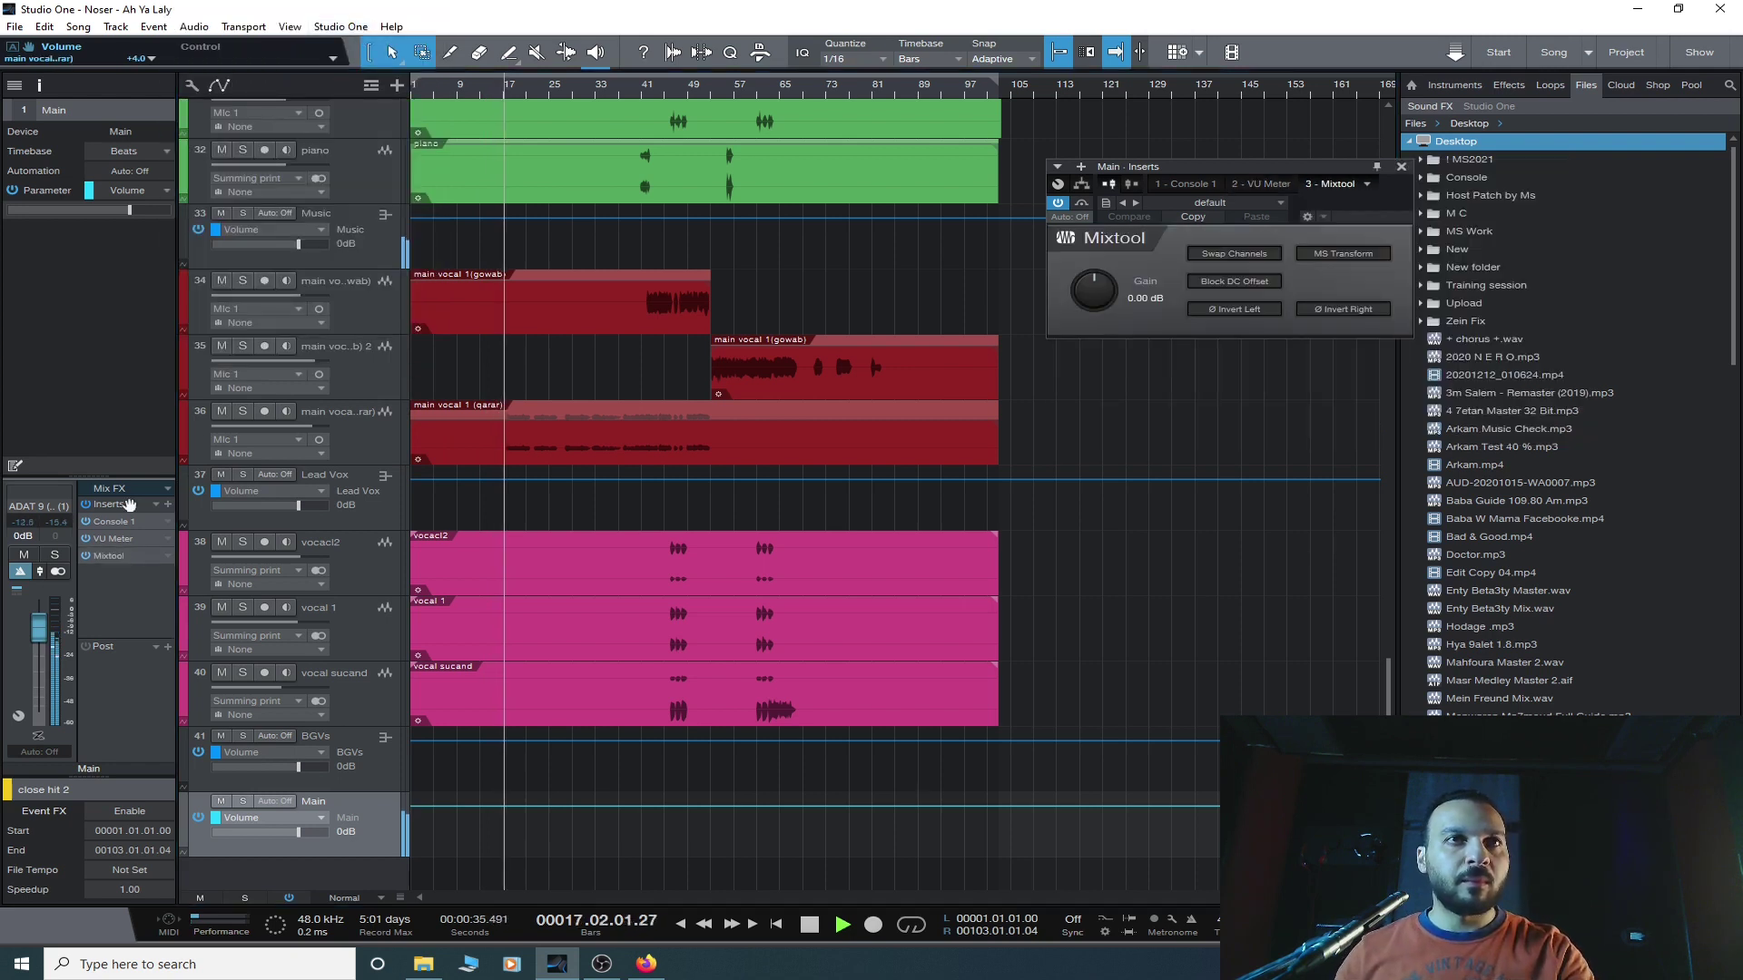
left_click_drag(122, 557, 120, 548)
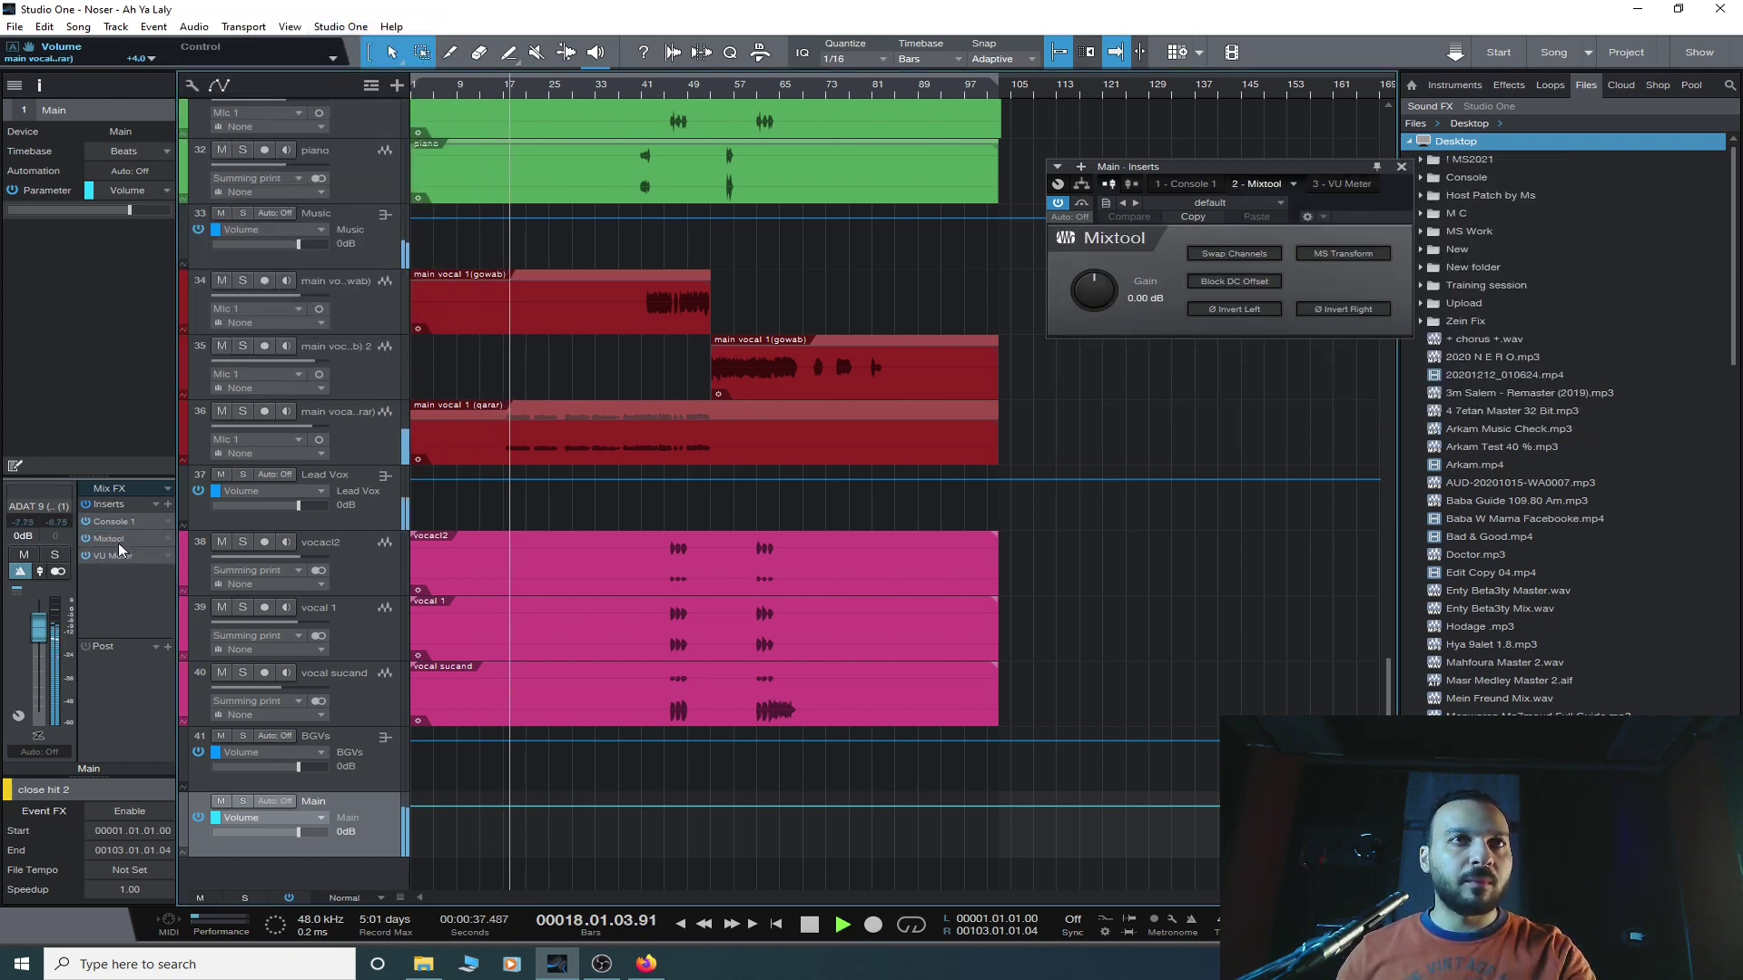
left_click(118, 556)
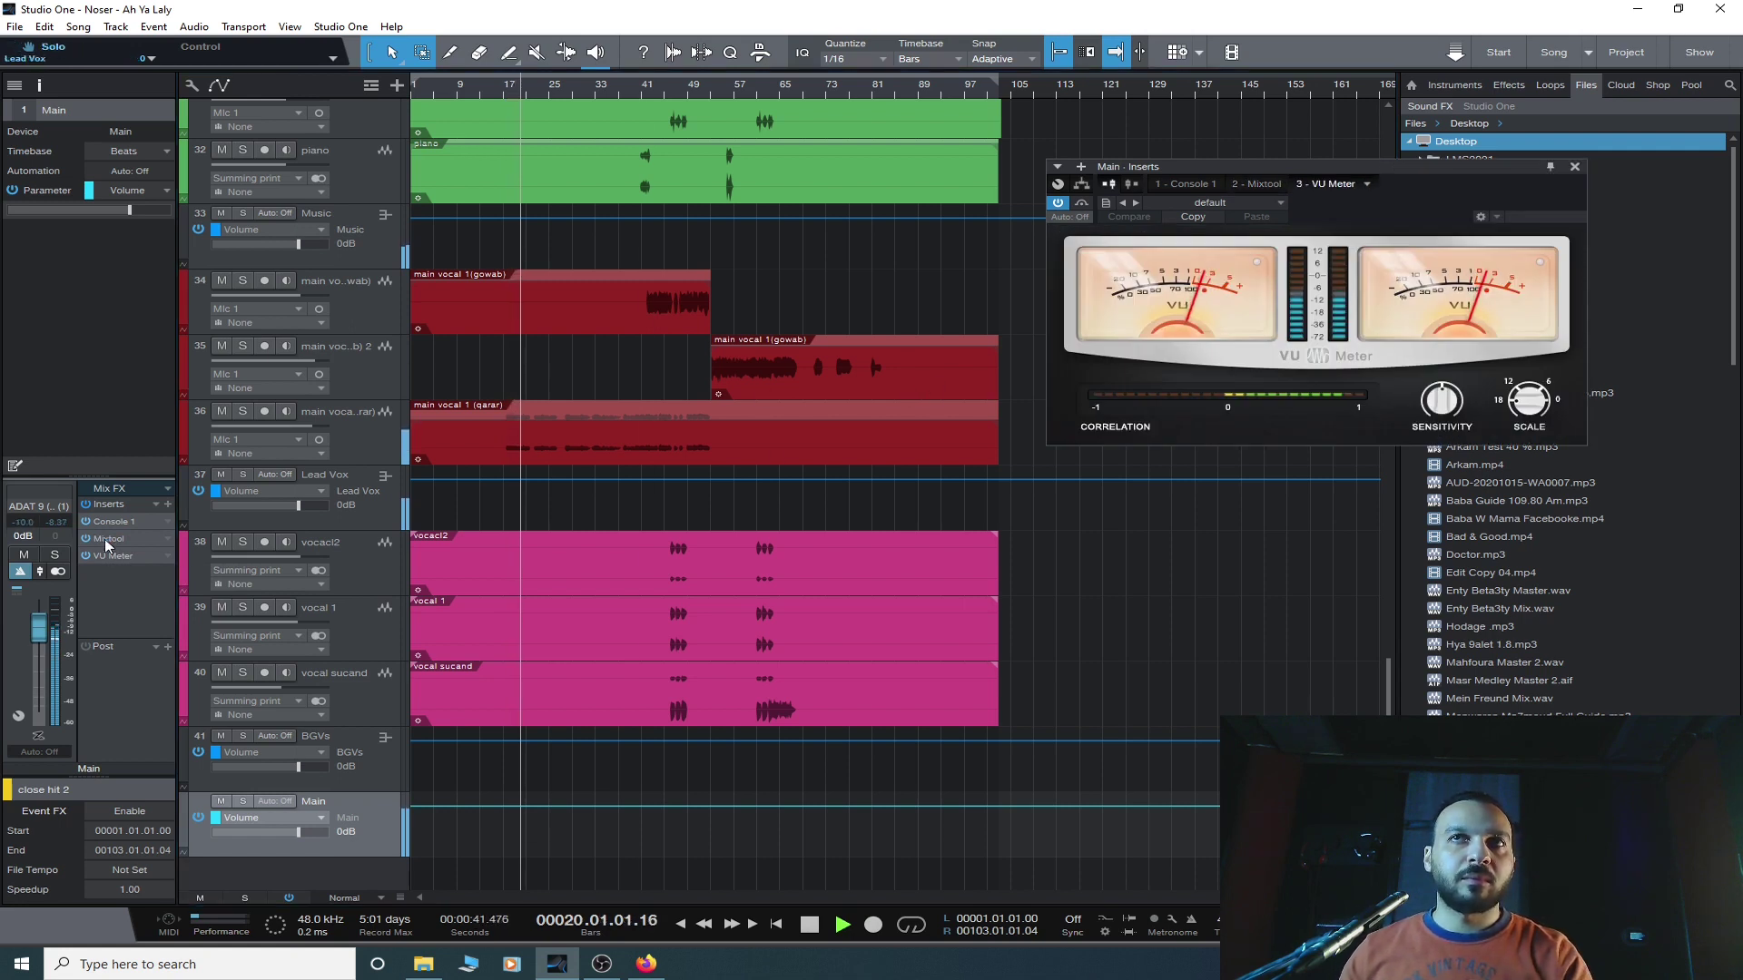
- Listen from about bar 20 to bar 42 while examining the beat, music and vocal tracks against Main's VU Meter
scroll(568, 568, "up", 15)
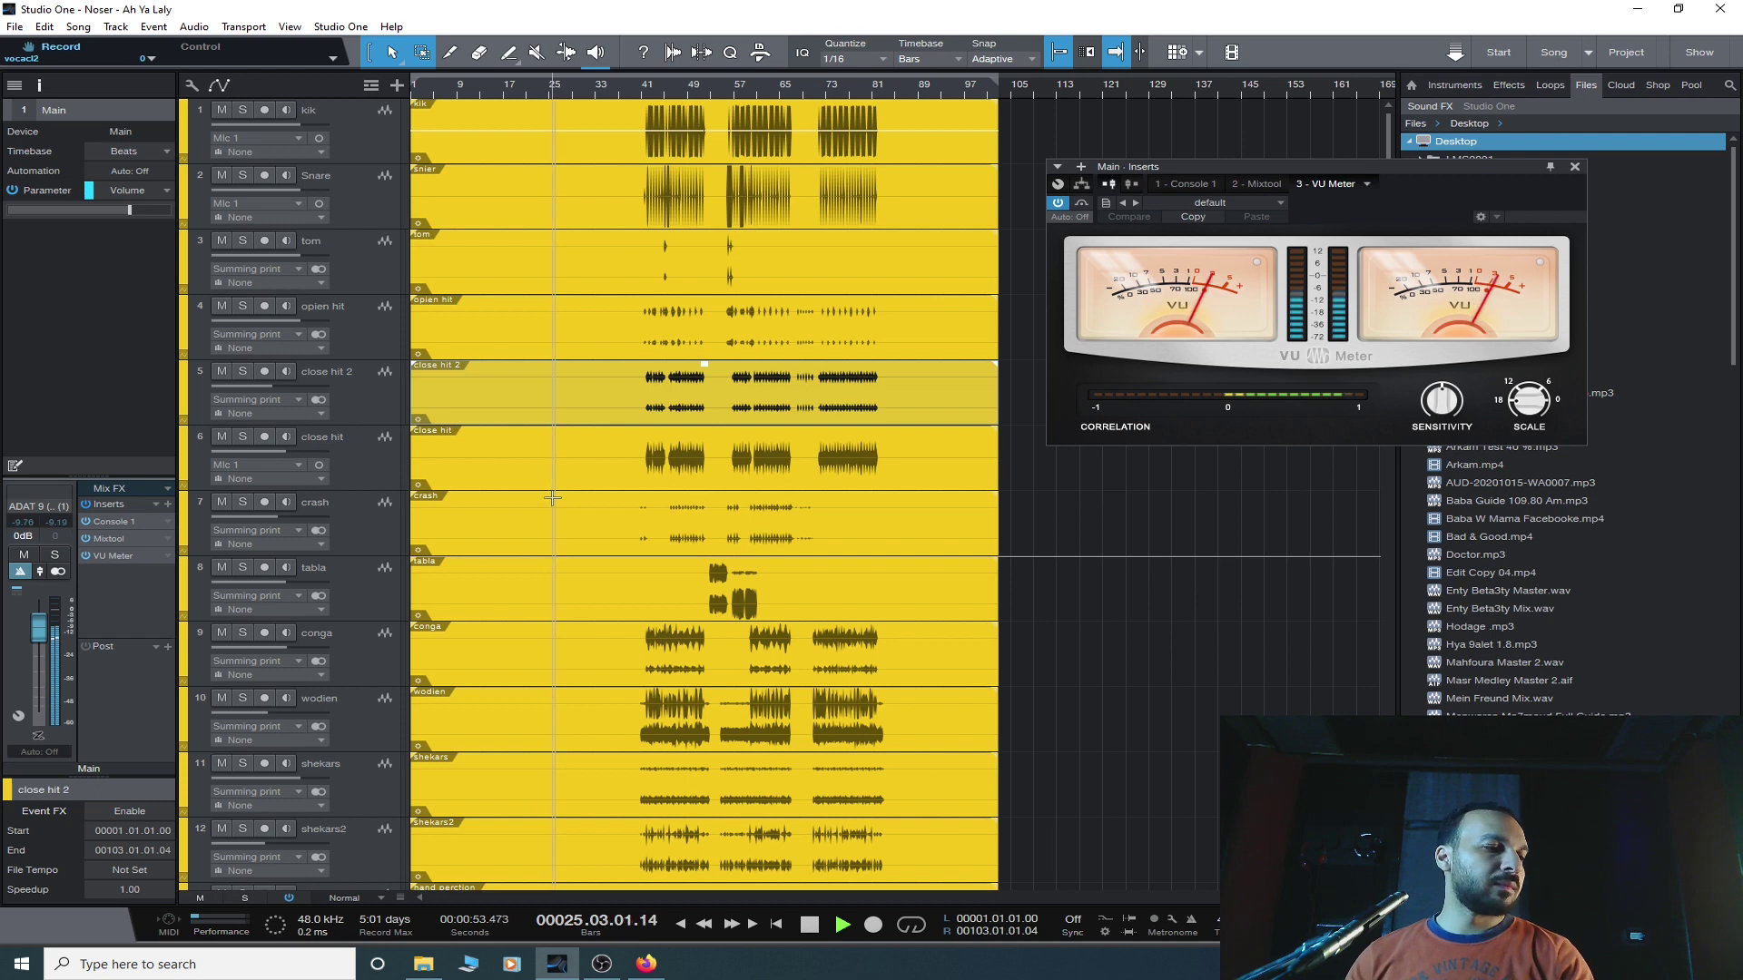
scroll(564, 499, "down", 8)
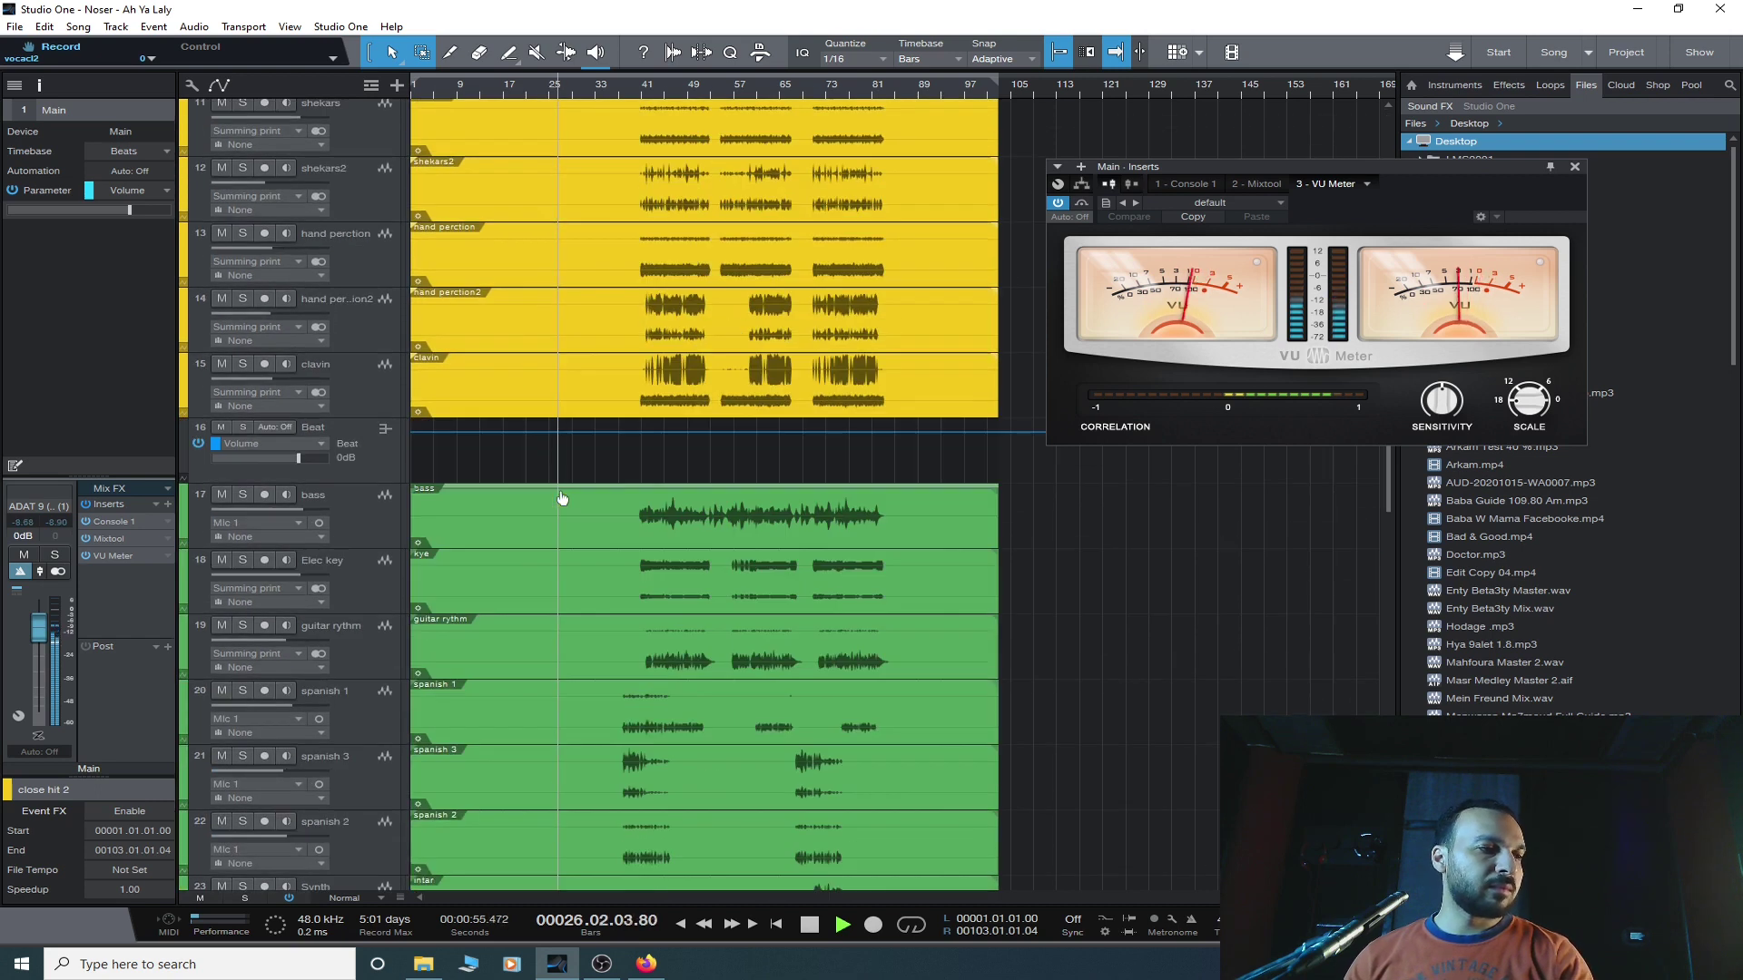
scroll(562, 498, "down", 5)
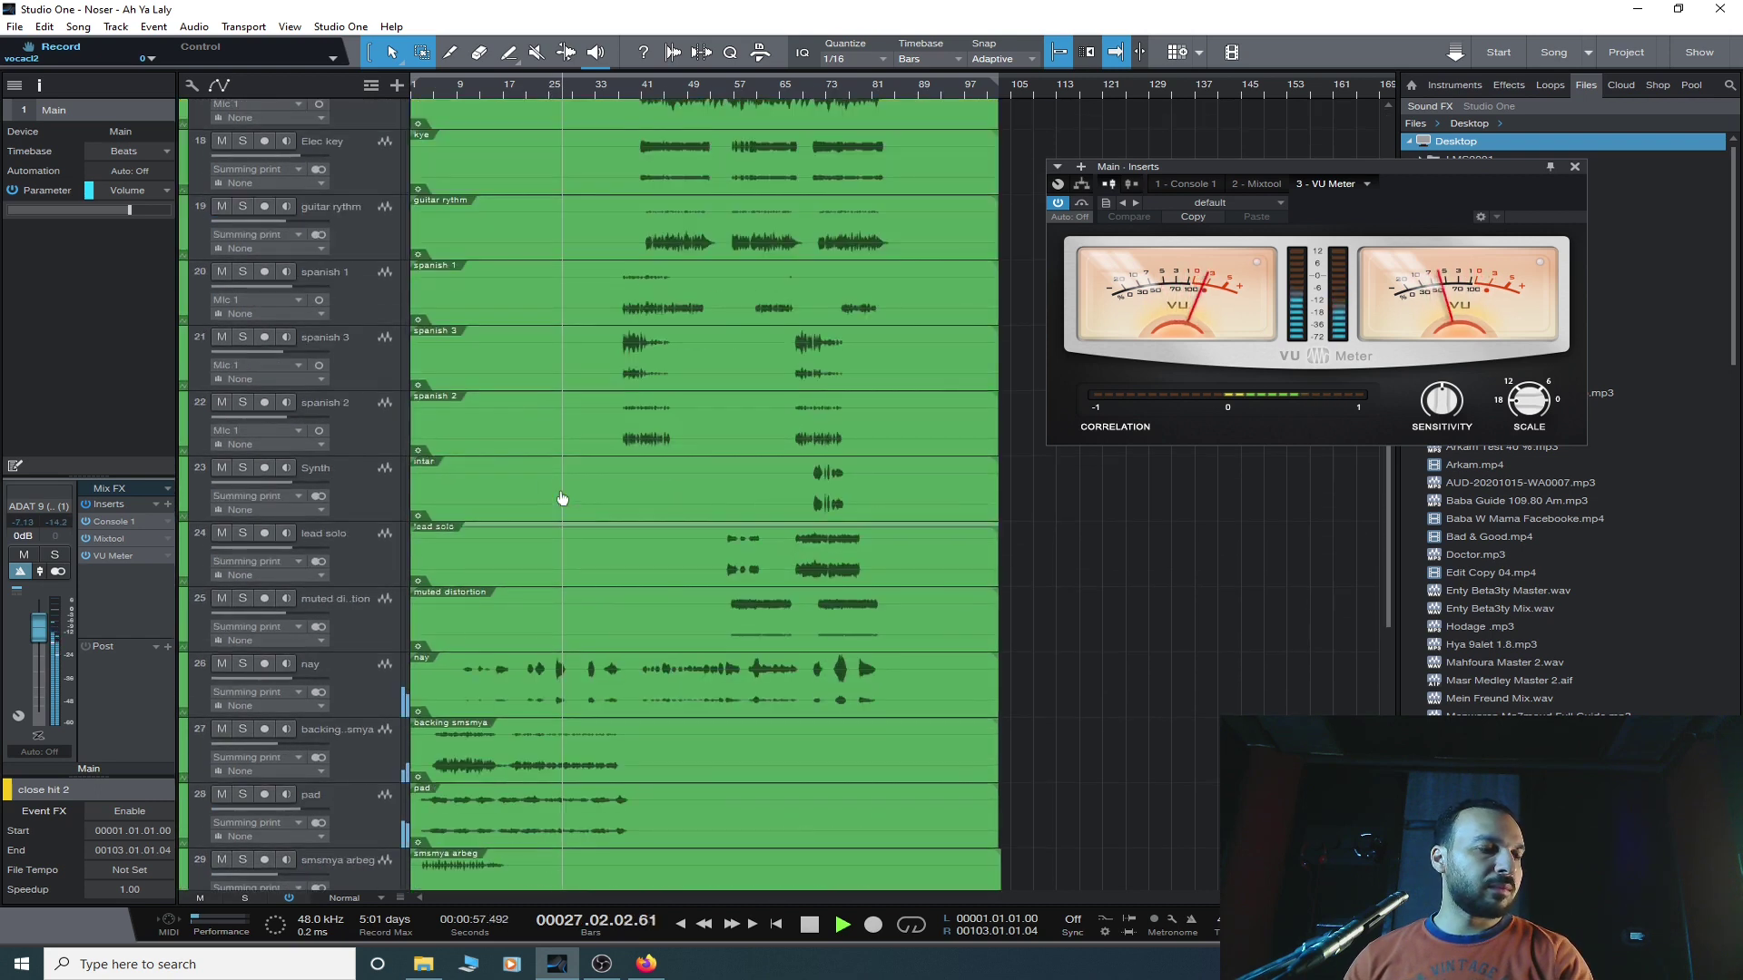
scroll(562, 499, "up", 10)
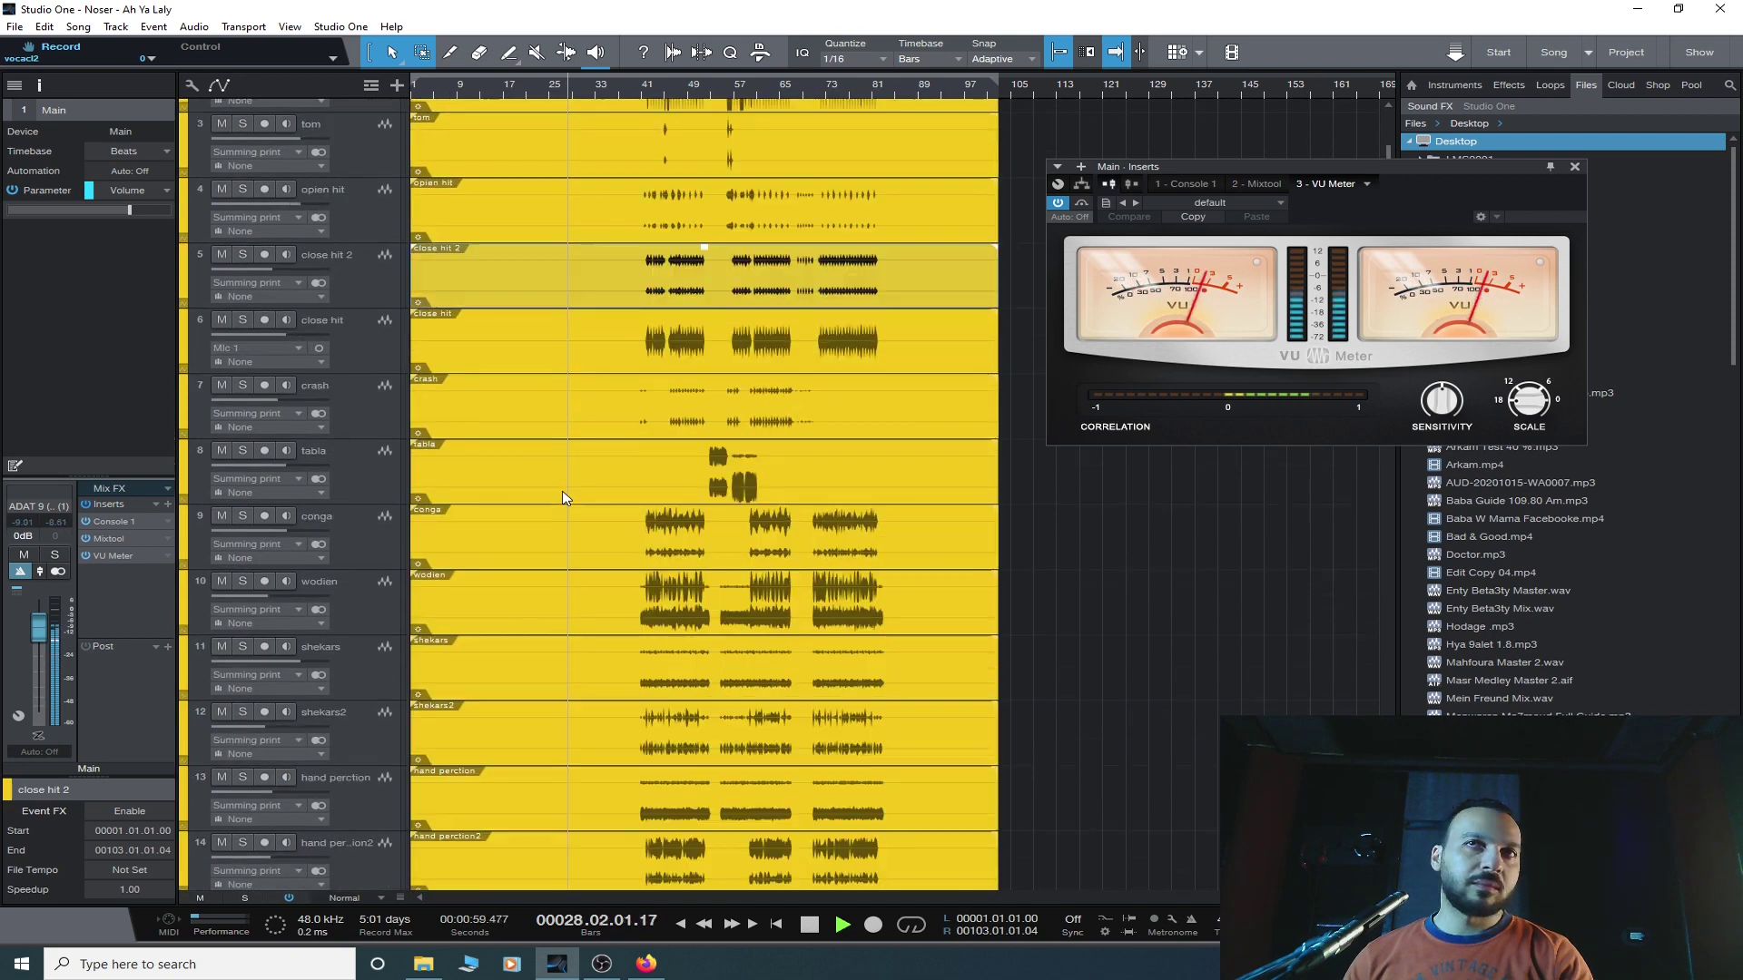
scroll(563, 499, "up", 2)
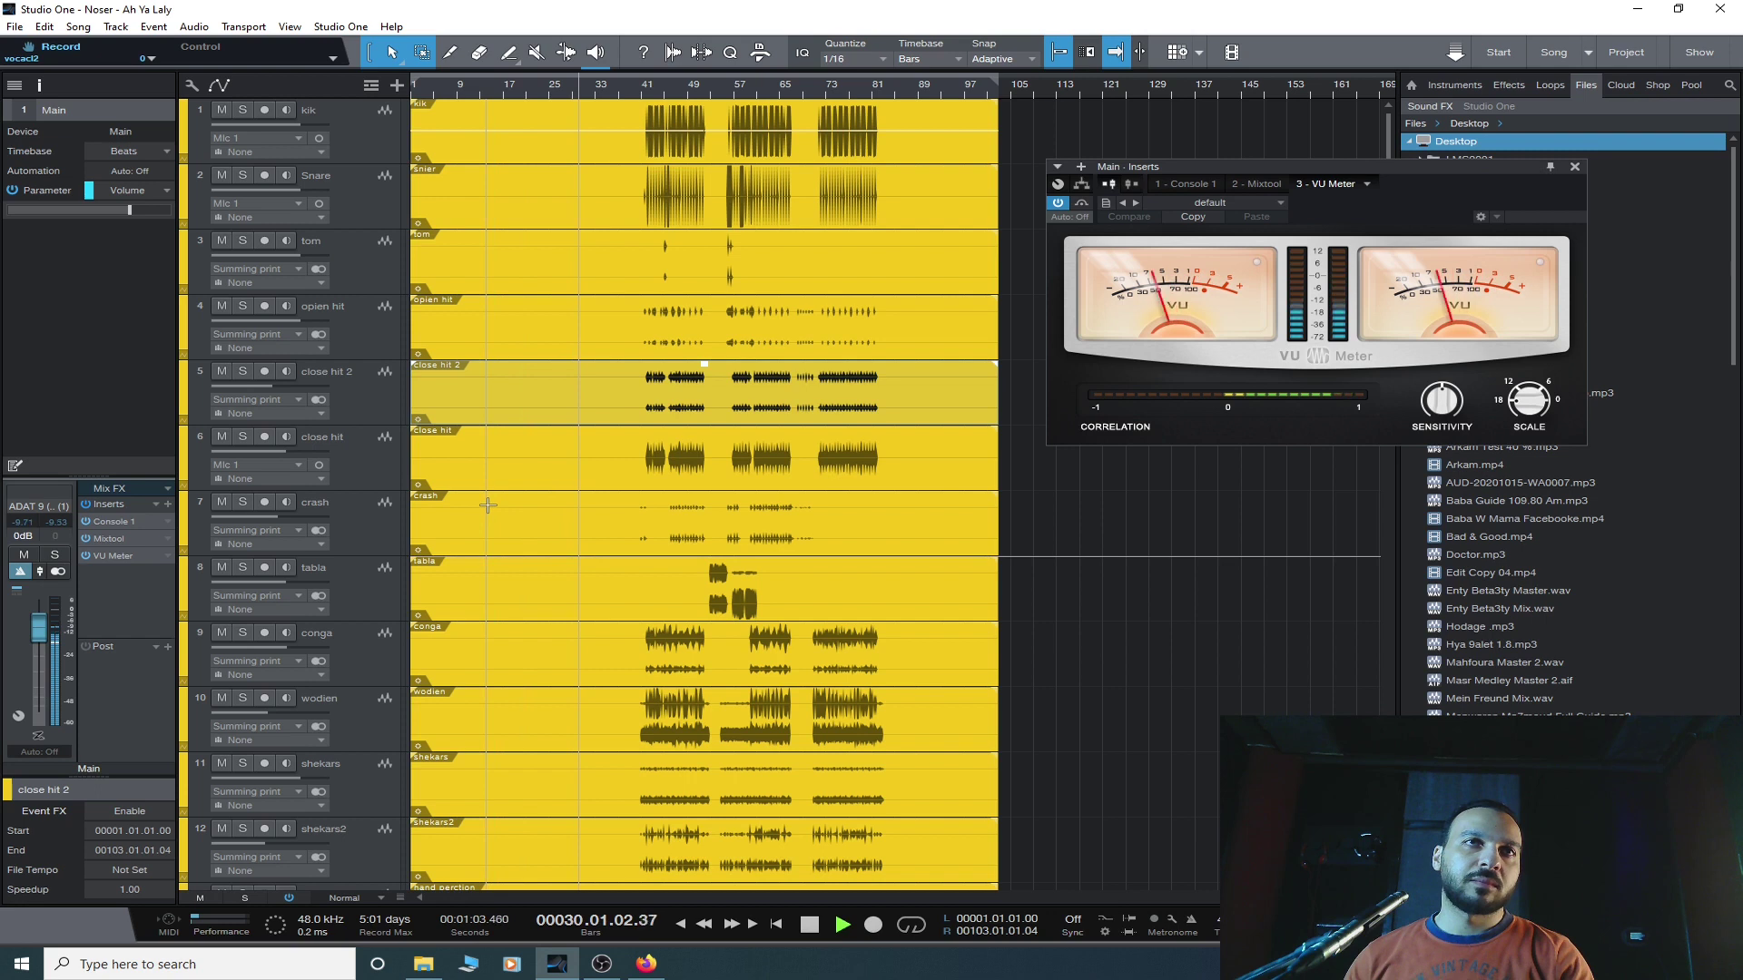
scroll(519, 603, "down", 16)
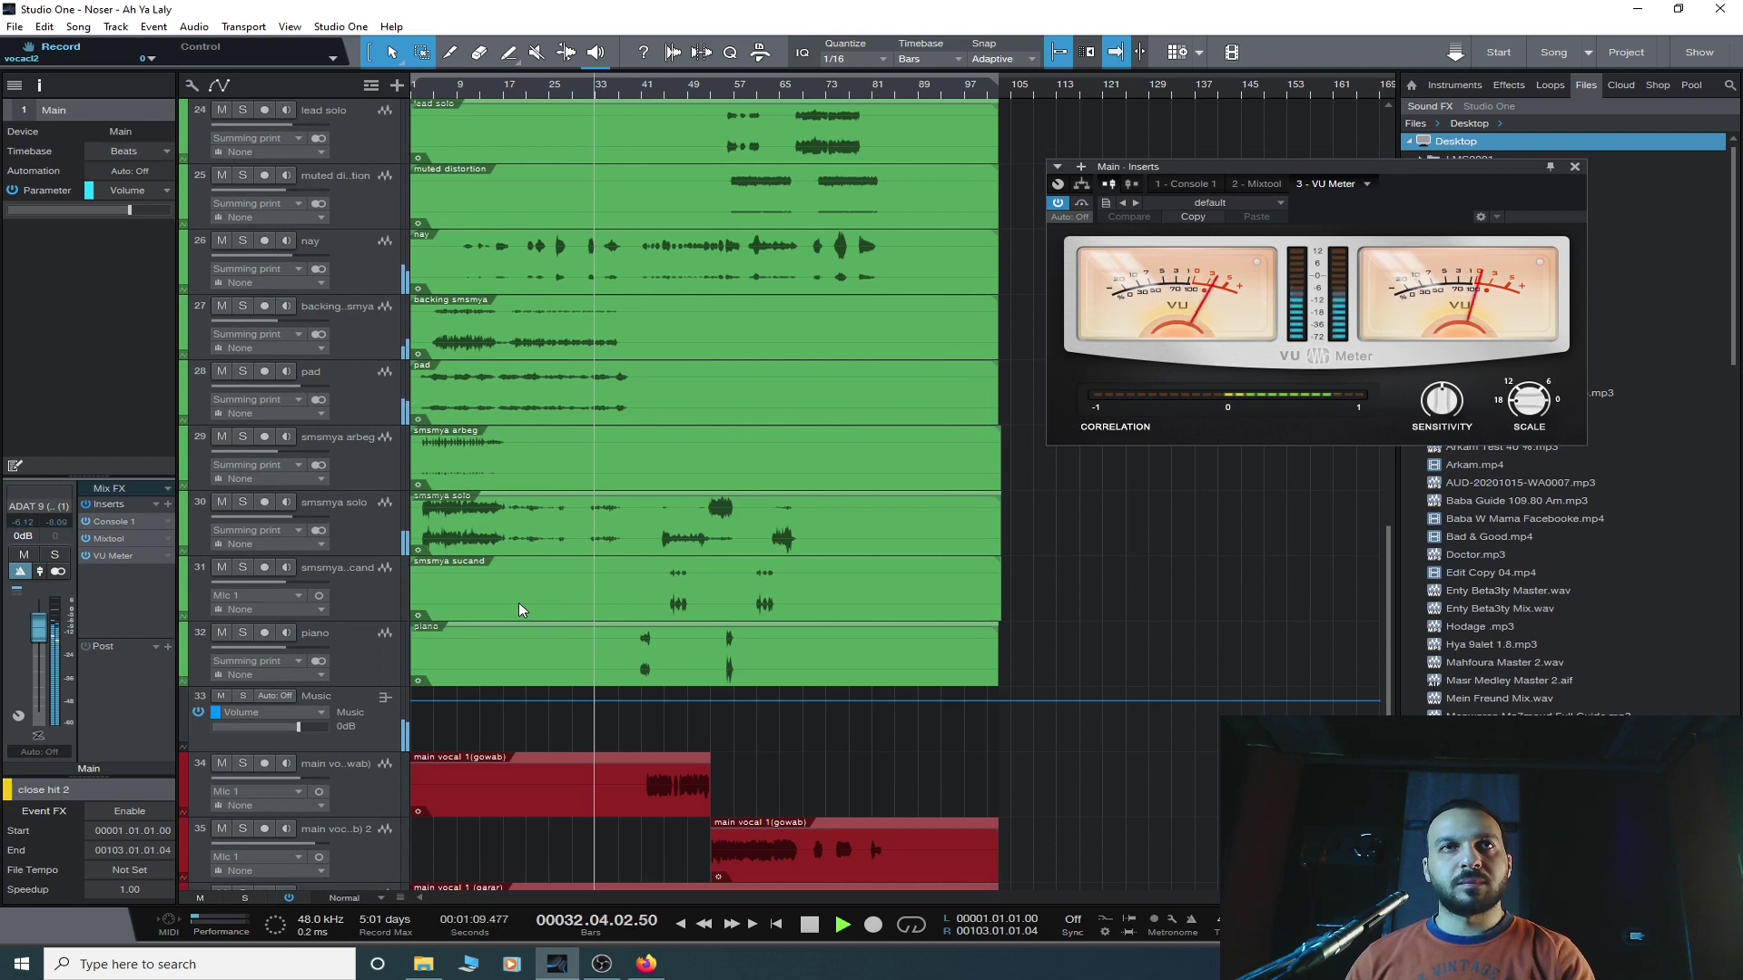
scroll(519, 603, "down", 5)
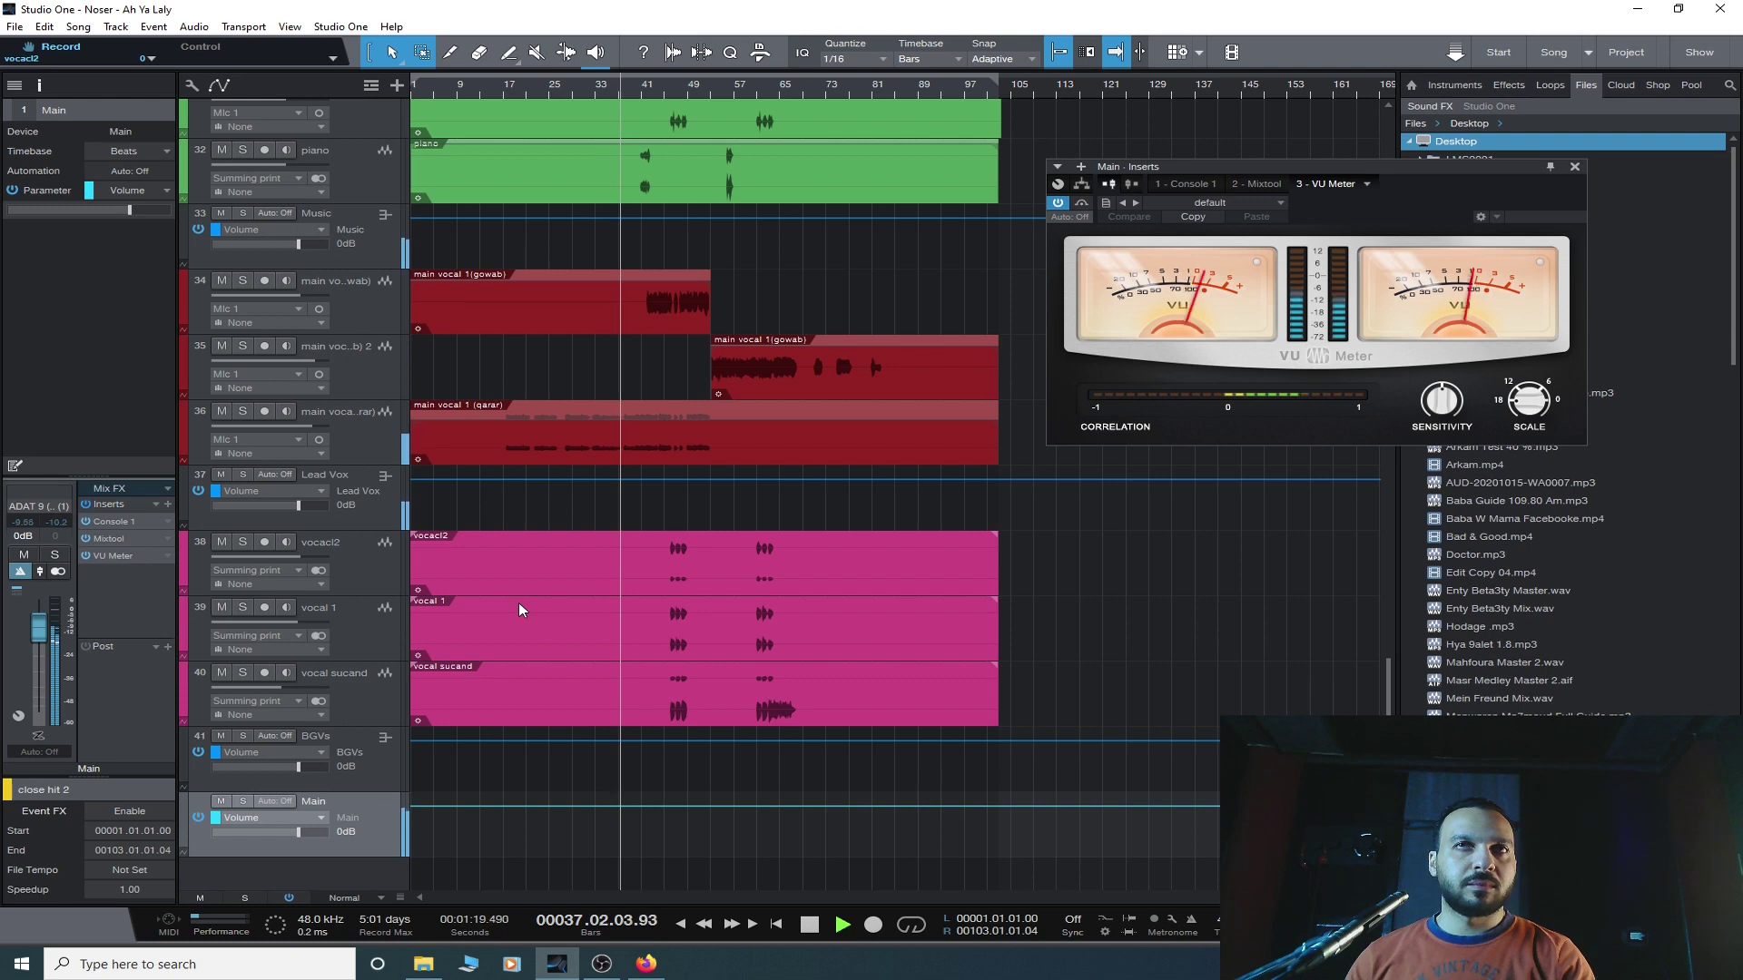
scroll(520, 603, "up", 10)
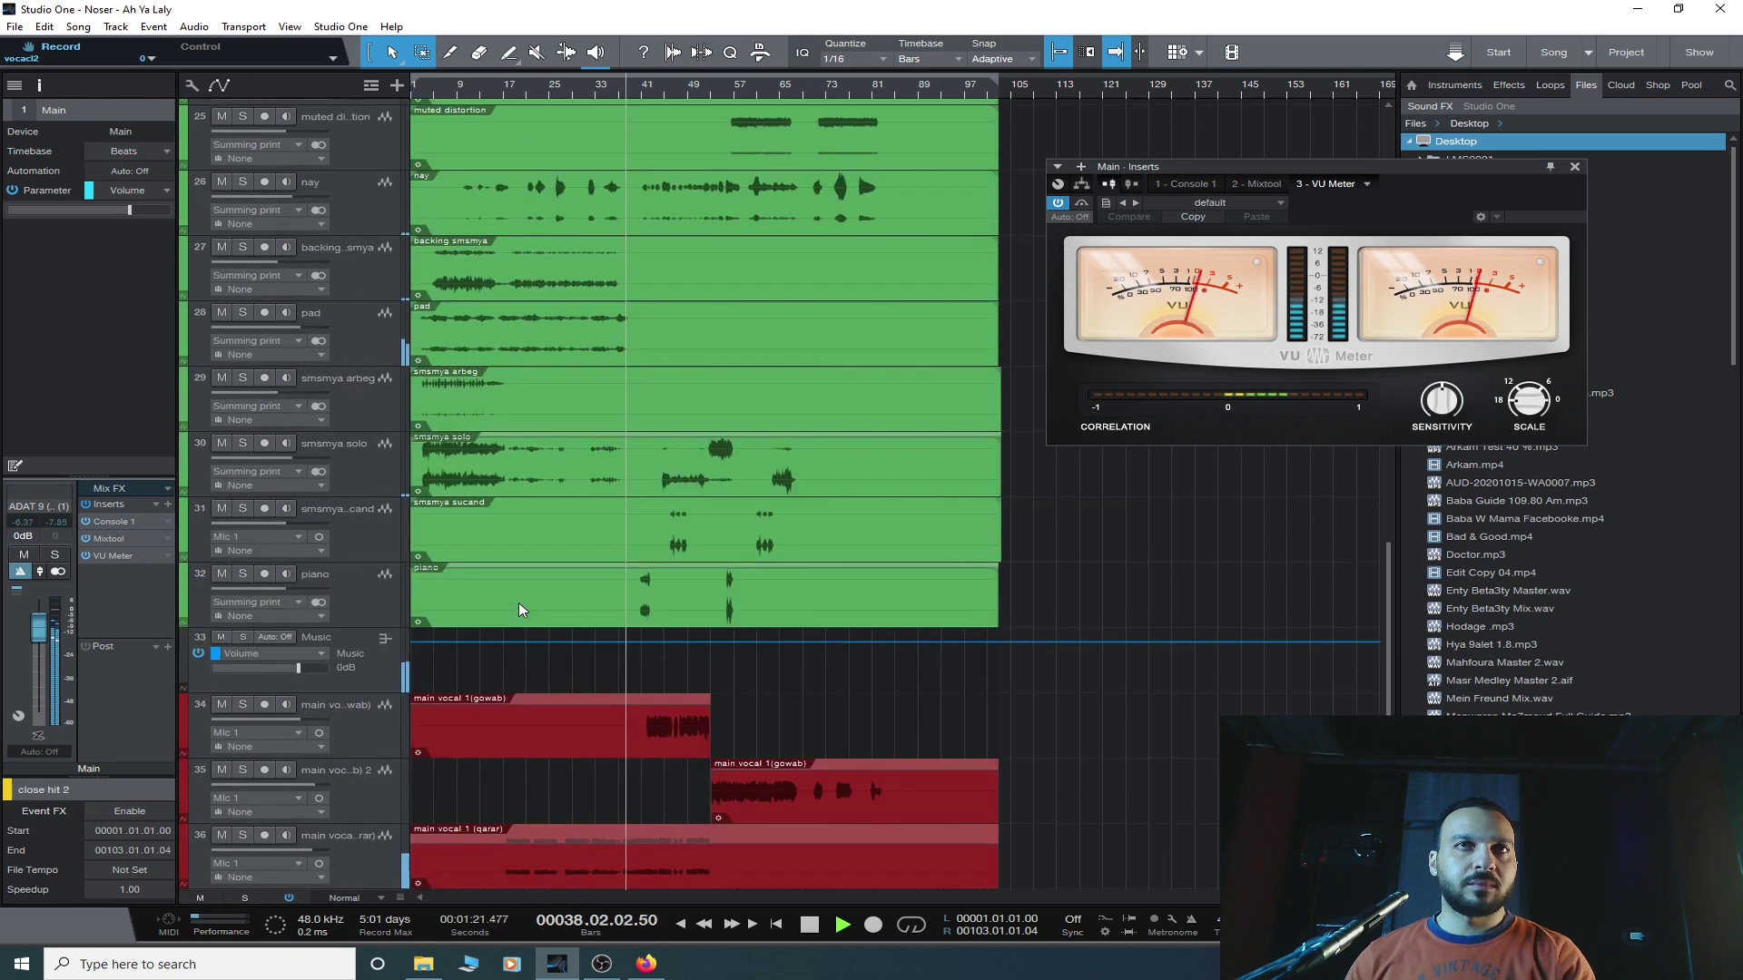
scroll(519, 603, "up", 8)
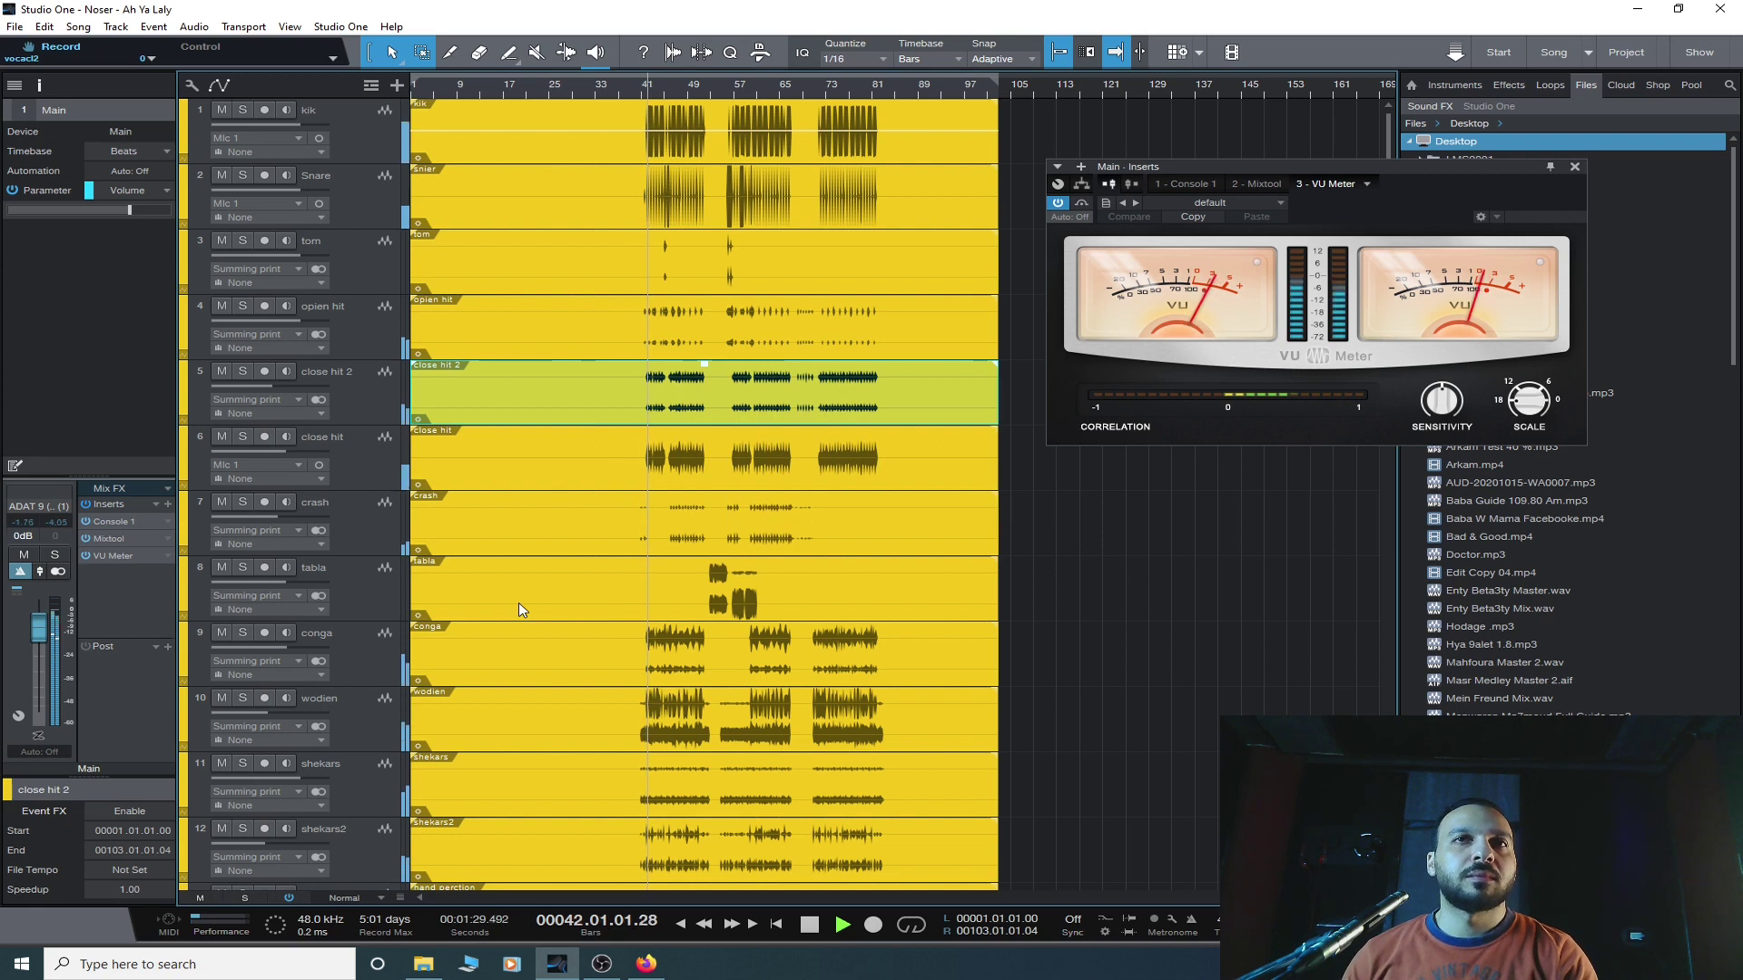
- Set the crash volume to -5.0 dB and the opien hit volume to -3.0 dB, closing the Console 1 window
left_click(358, 541)
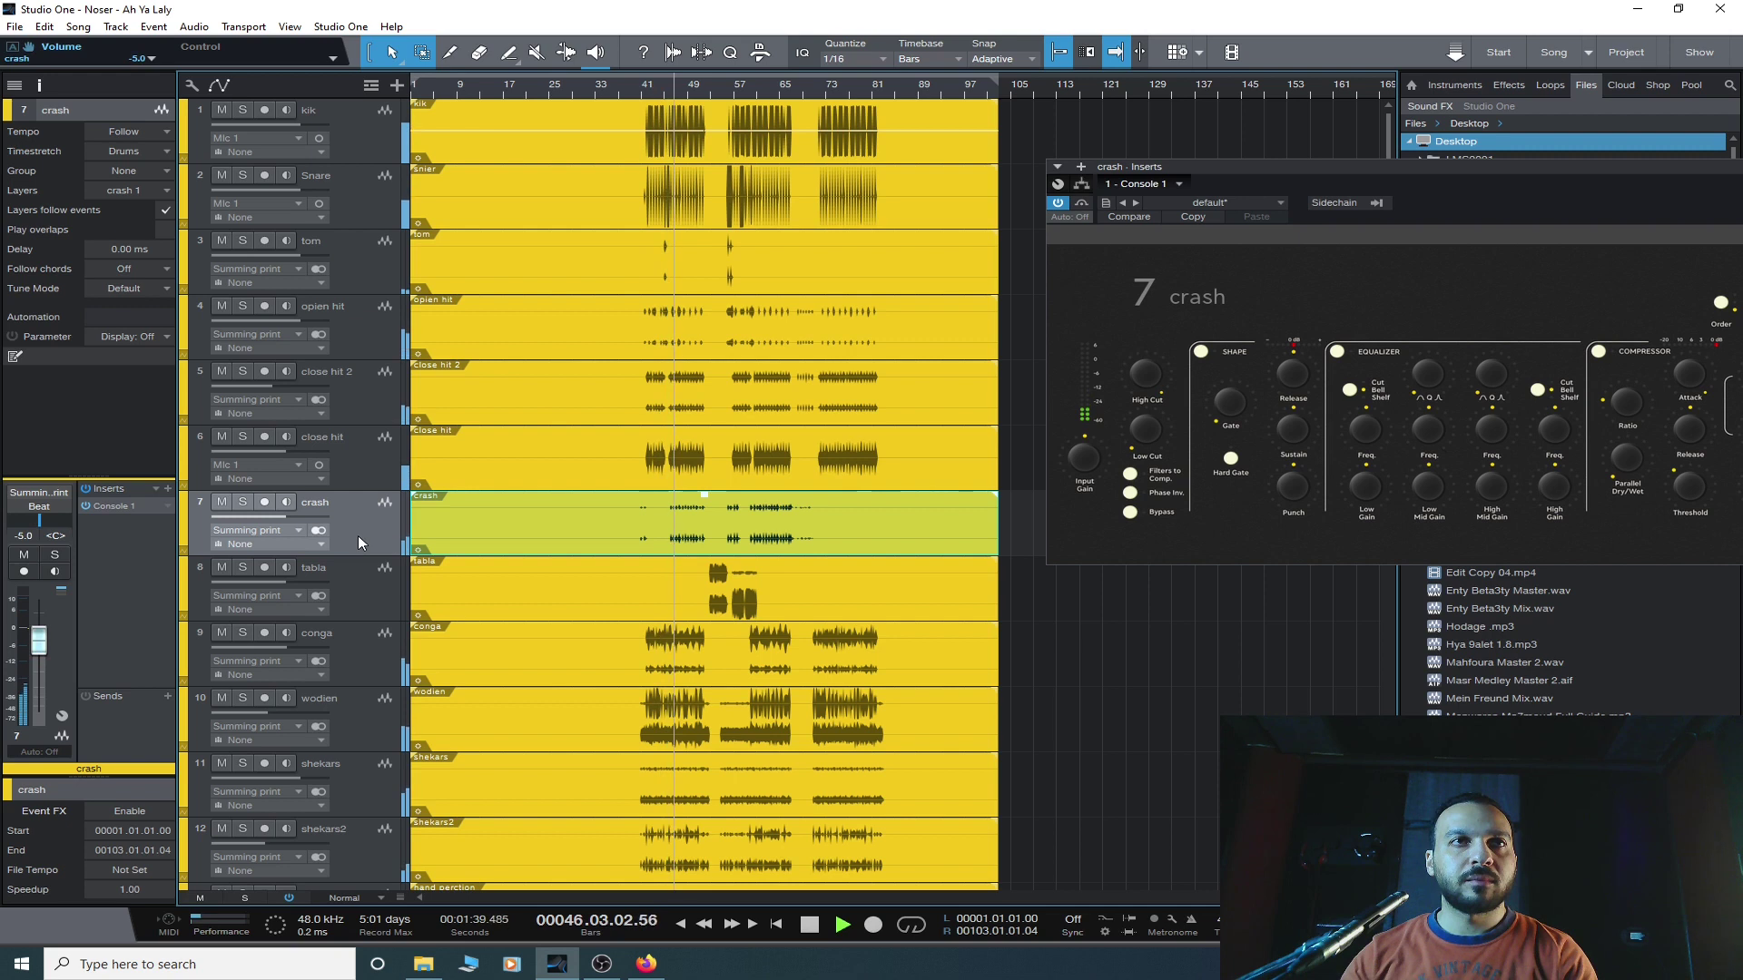
left_click_drag(1450, 171, 489, 345)
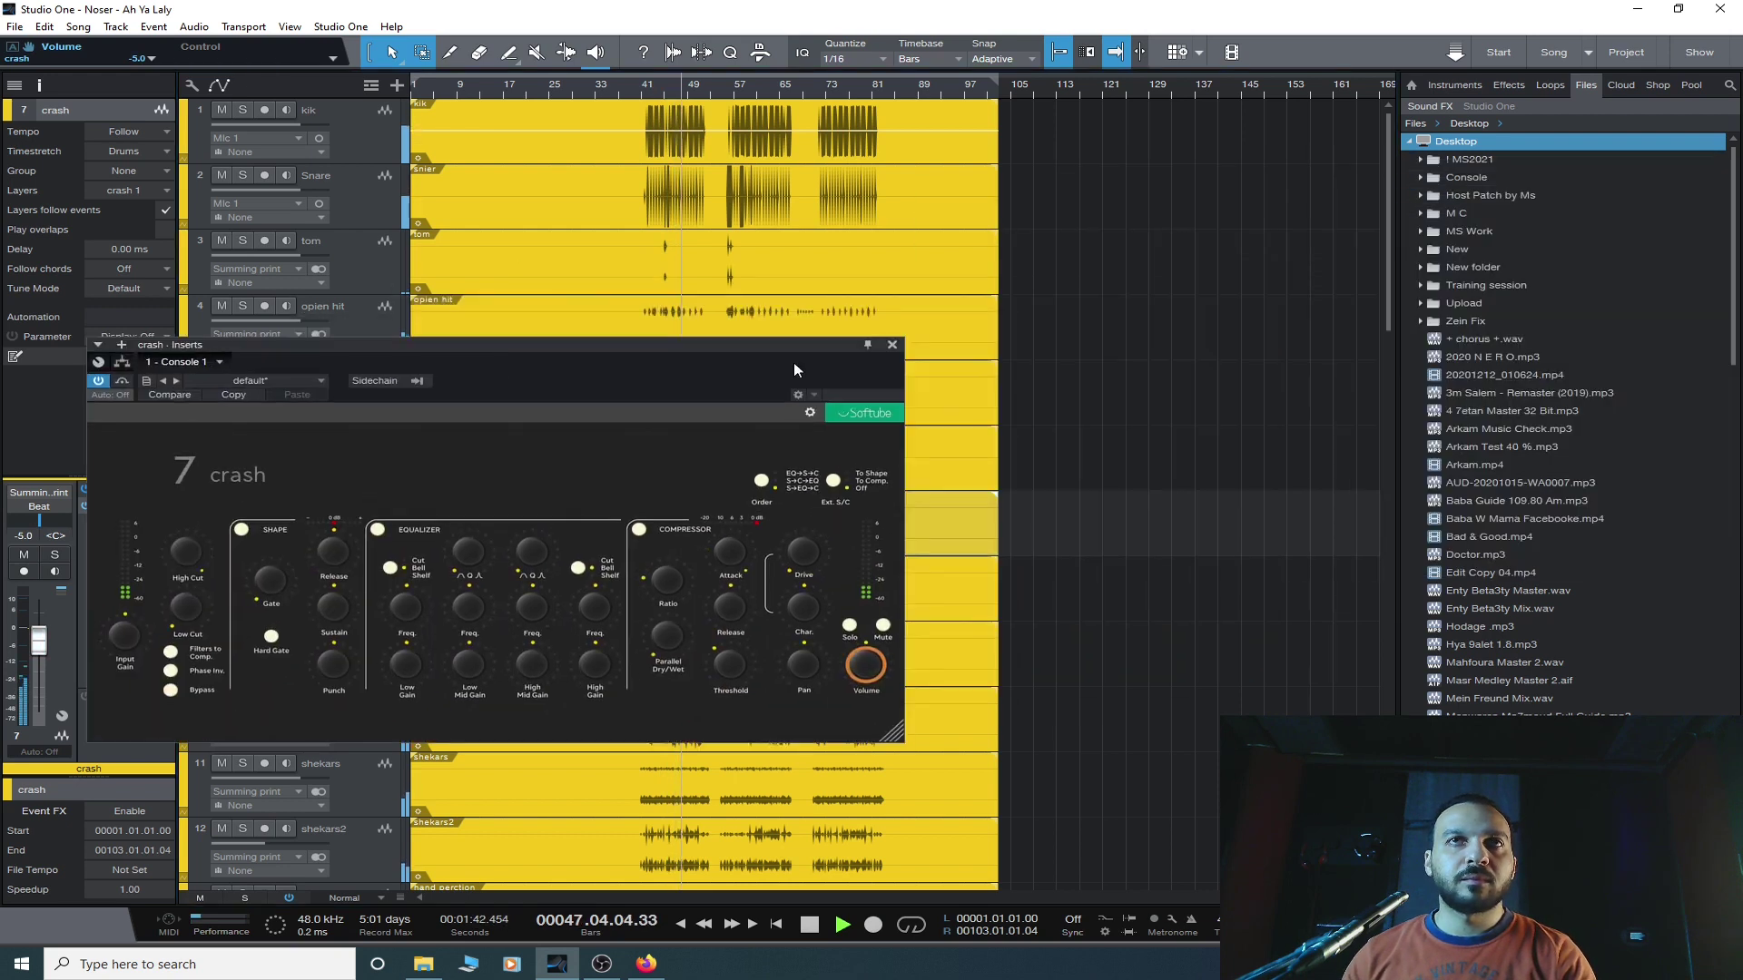
left_click(889, 342)
left_click(355, 344)
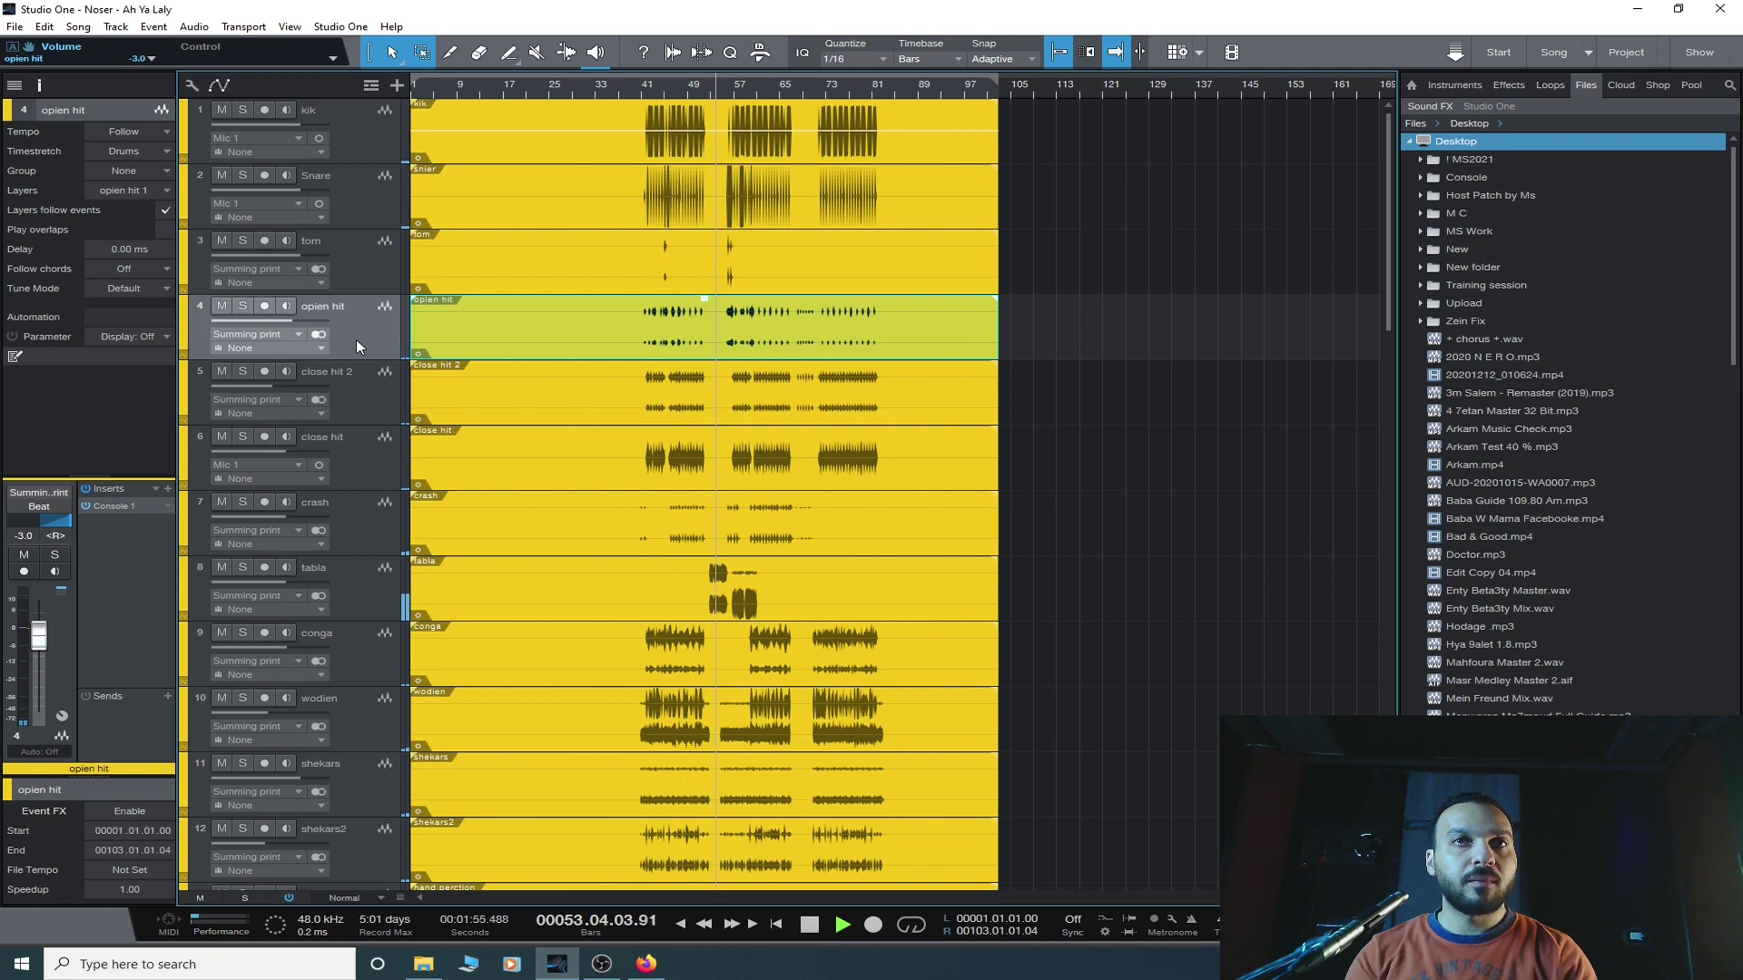
- Move Mixtool ahead of Console 1 in Main's insert chain with the VU Meter open, and stop playback with the playhead at bar 41
left_click(363, 610)
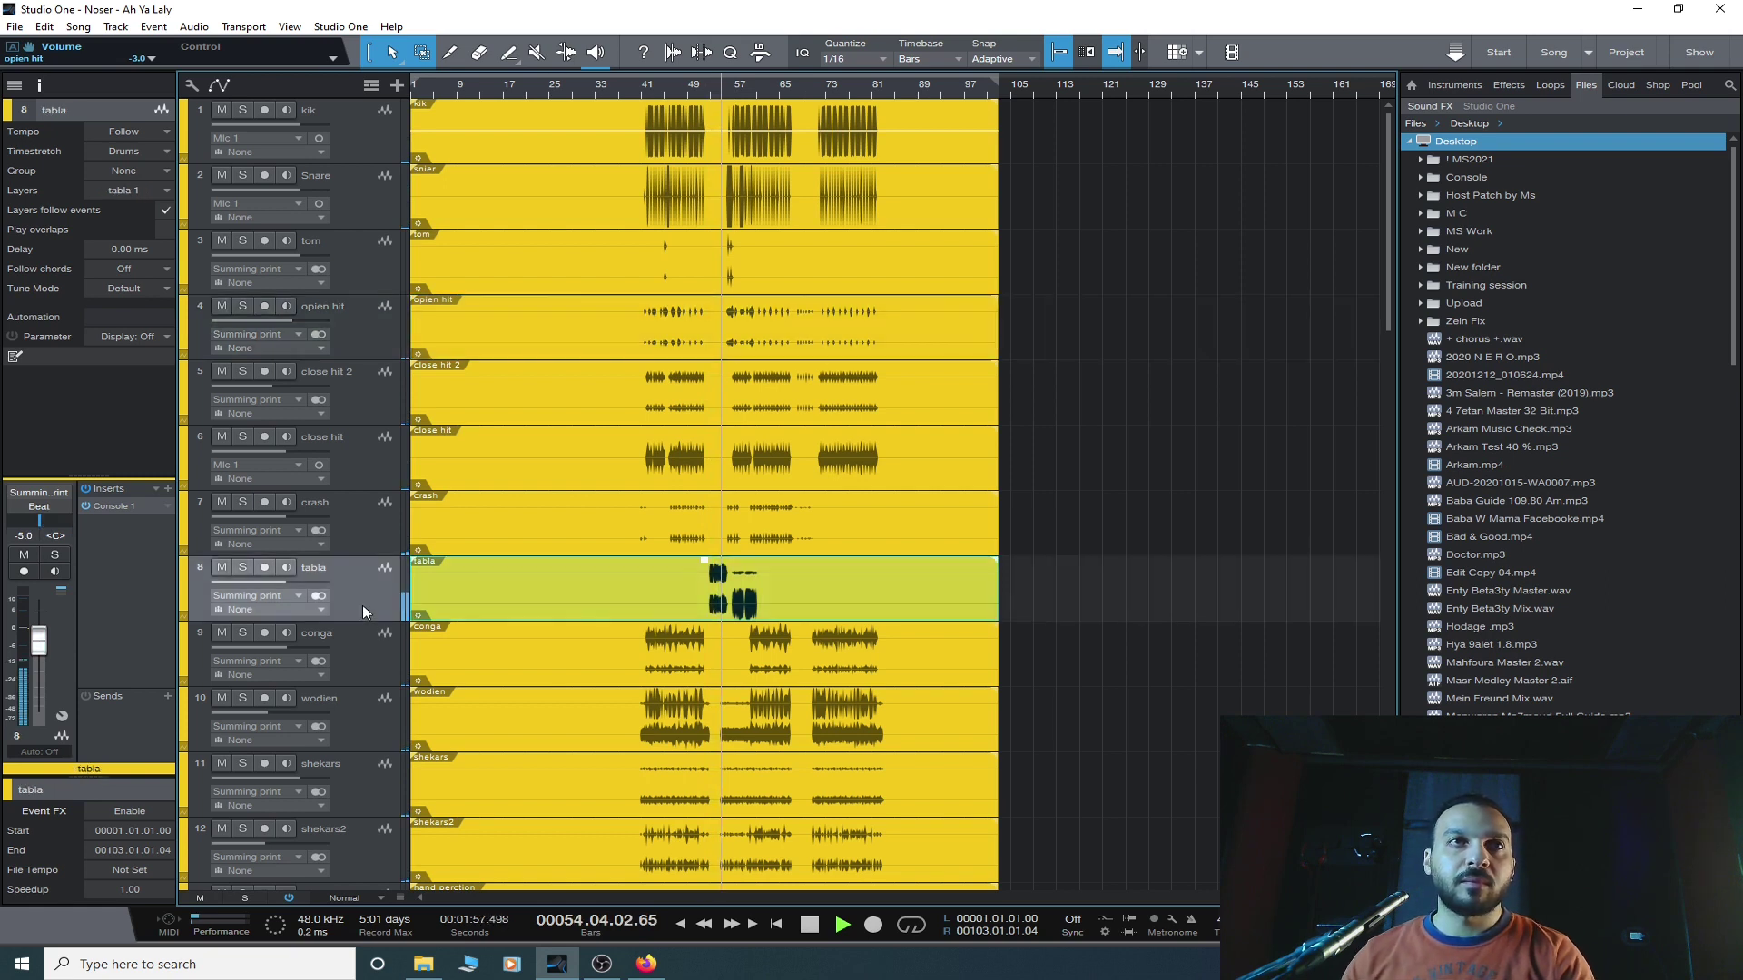
scroll(599, 642, "down", 6)
scroll(599, 642, "down", 4)
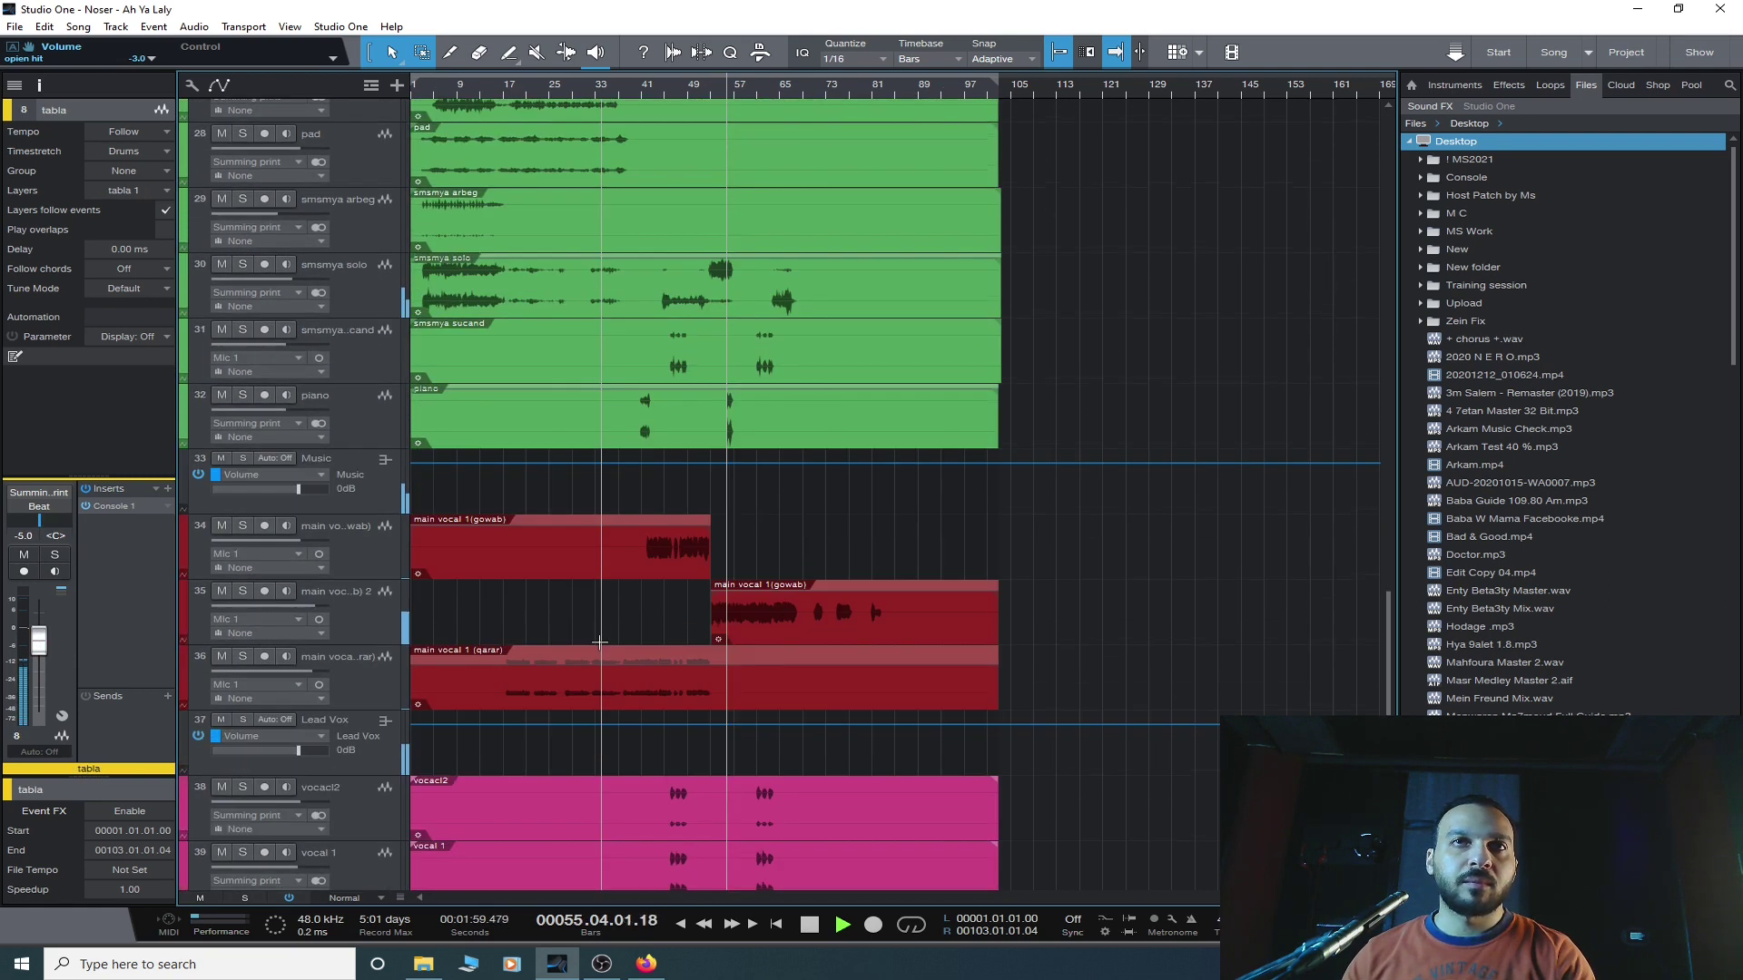
scroll(600, 642, "down", 2)
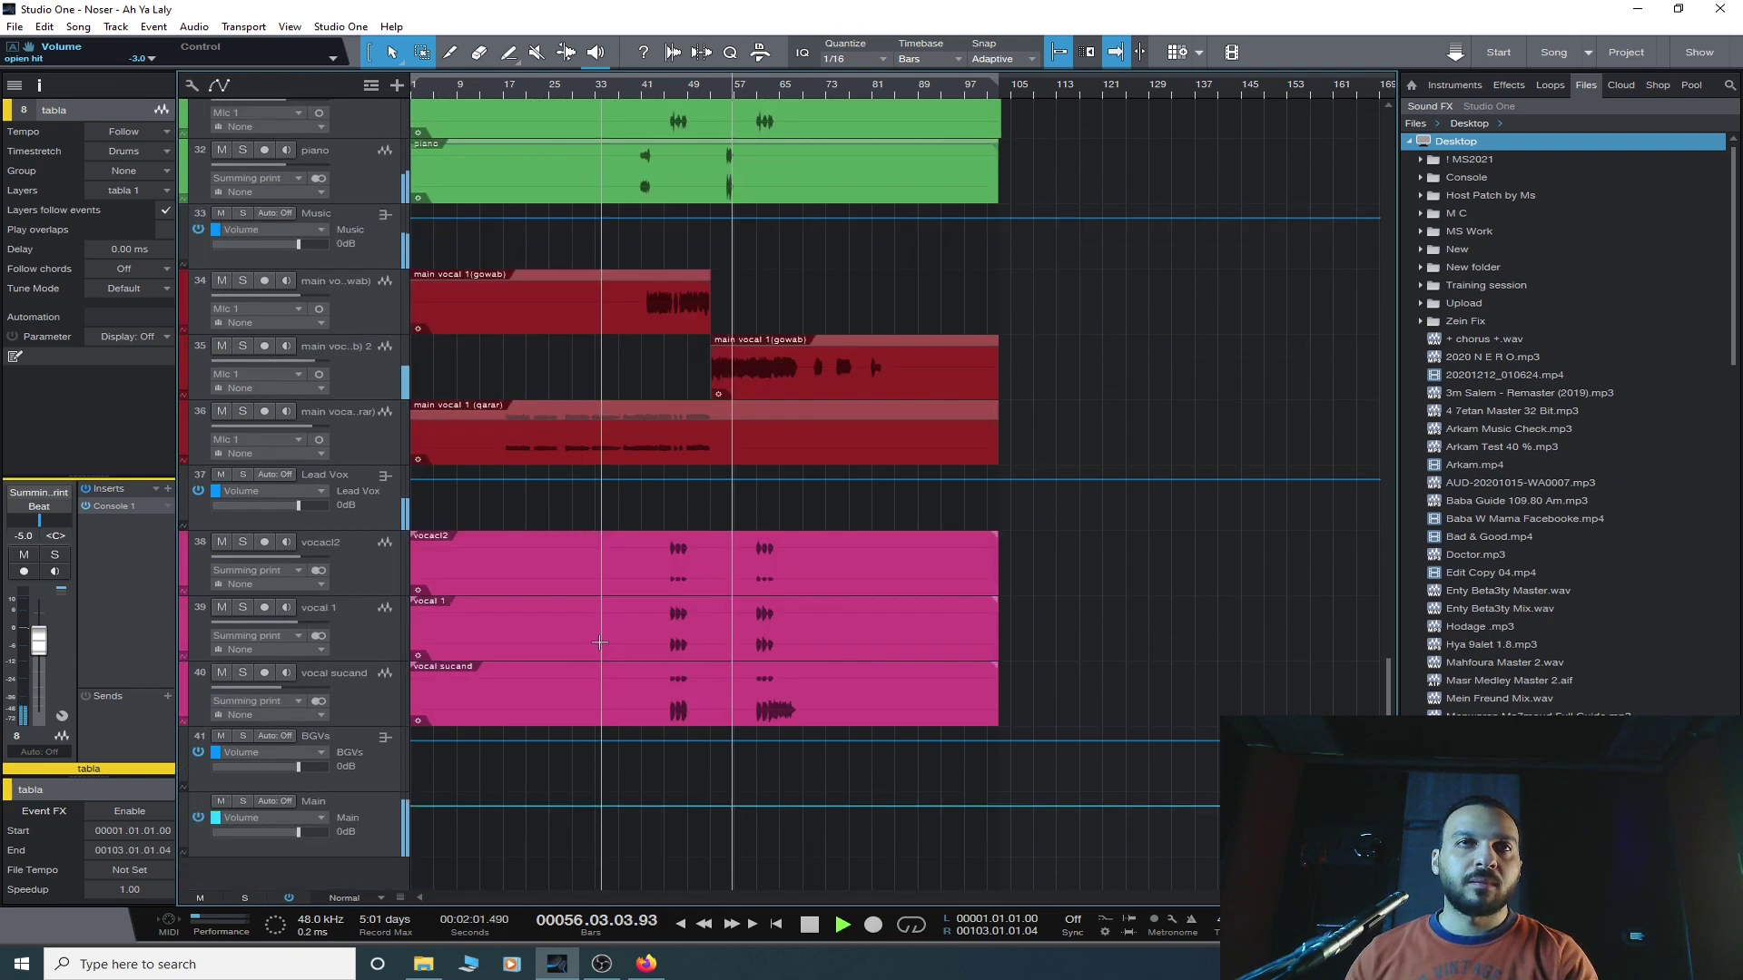
left_click(389, 840)
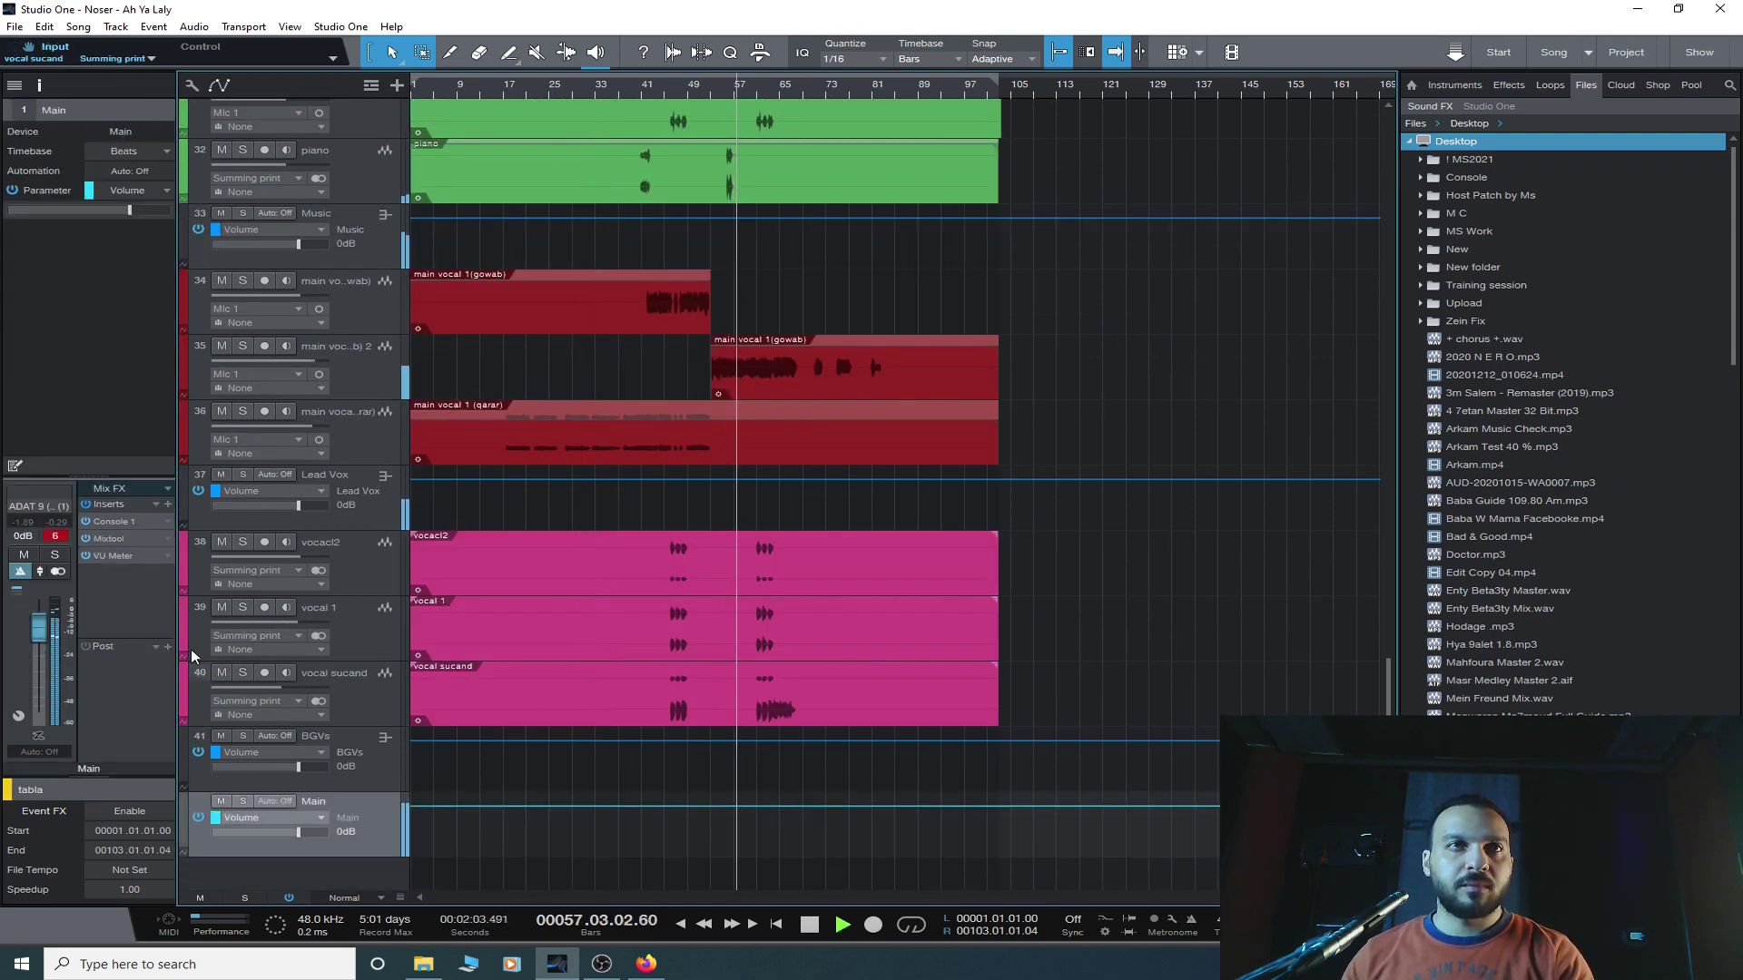
left_click(126, 563)
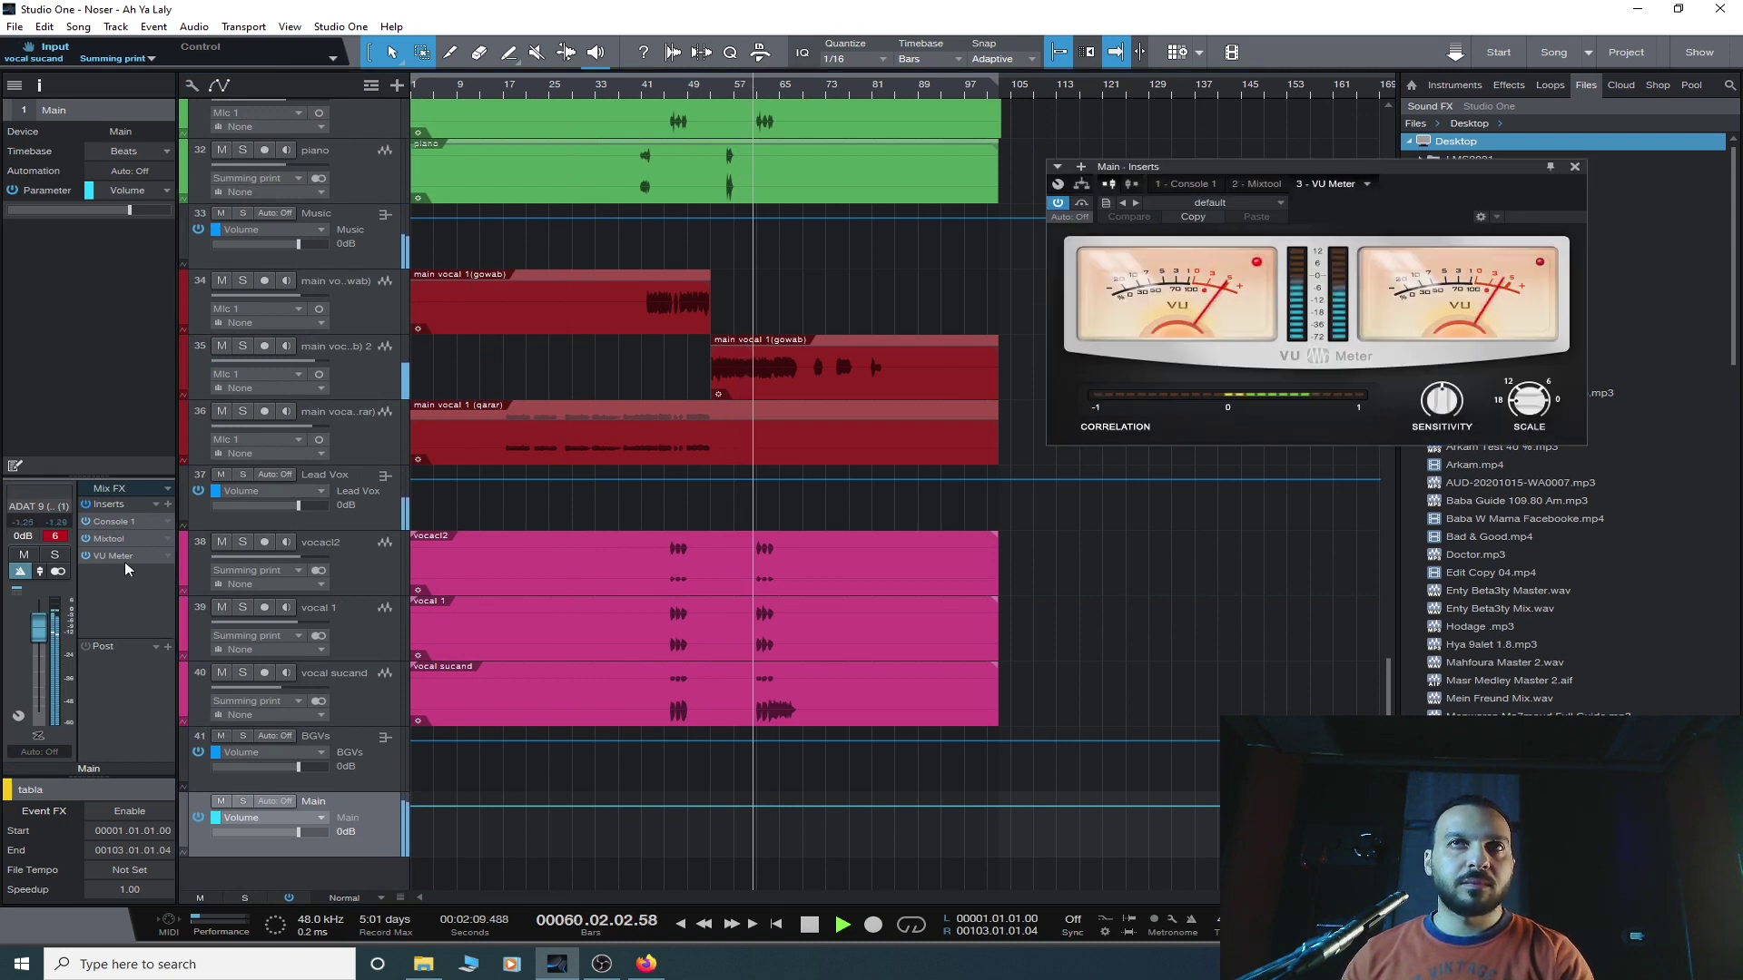
left_click_drag(113, 542, 114, 520)
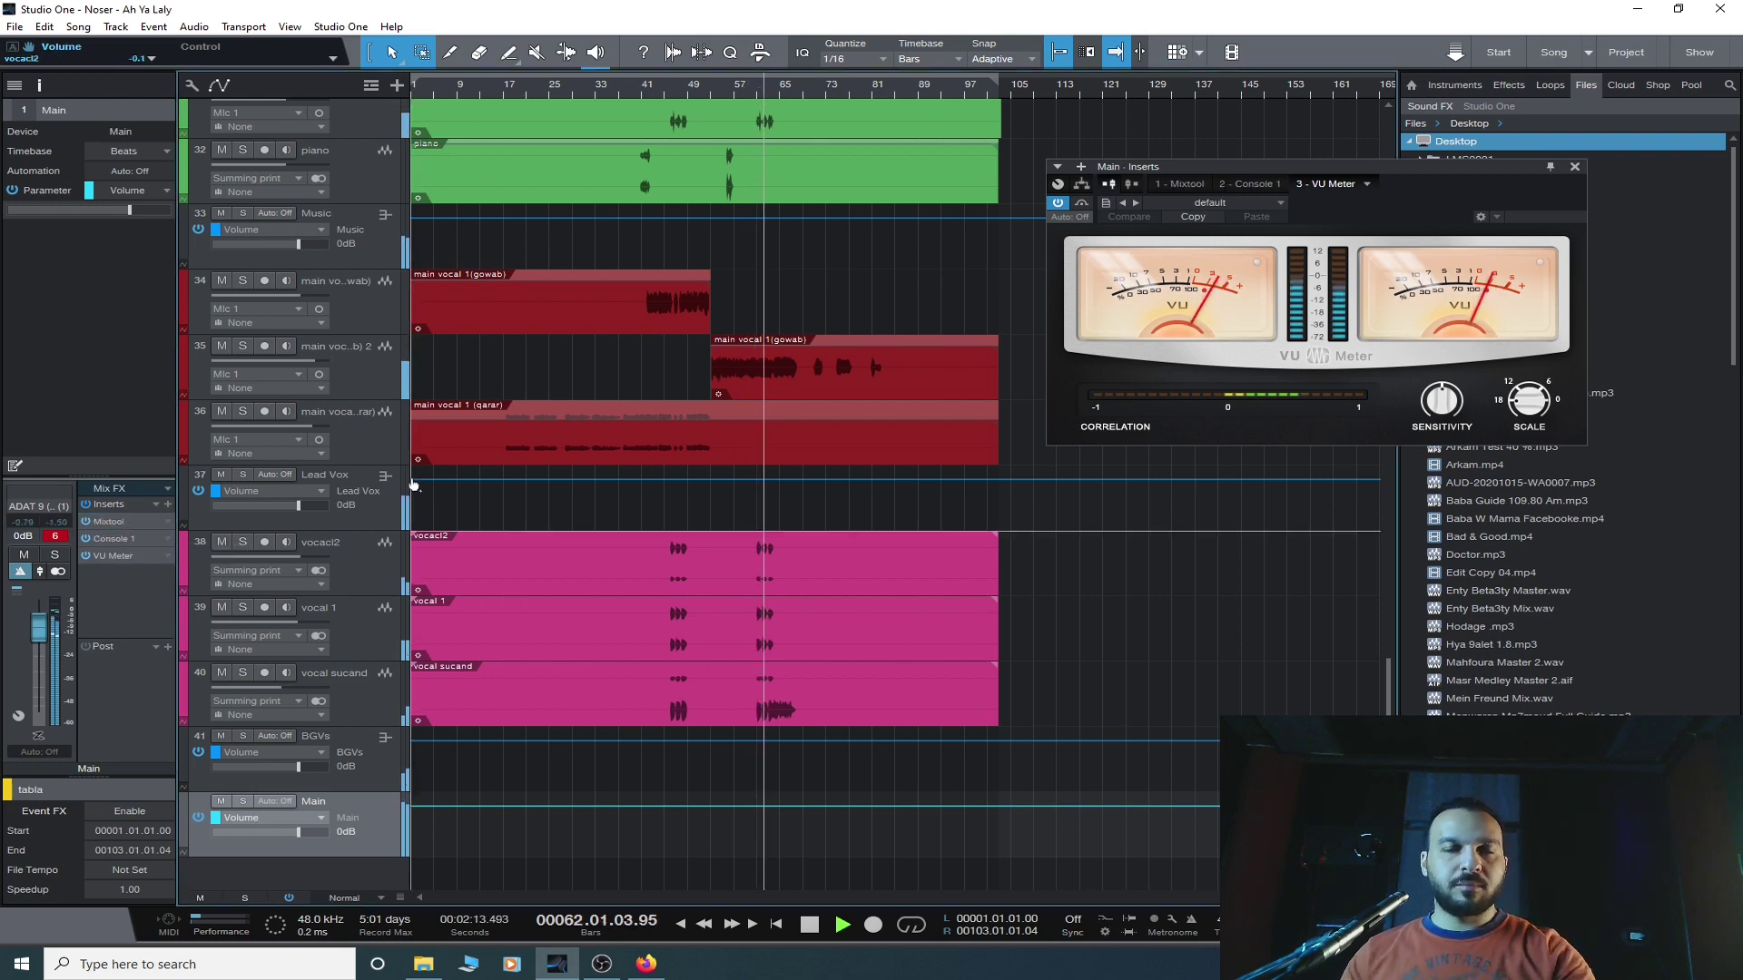
key("space")
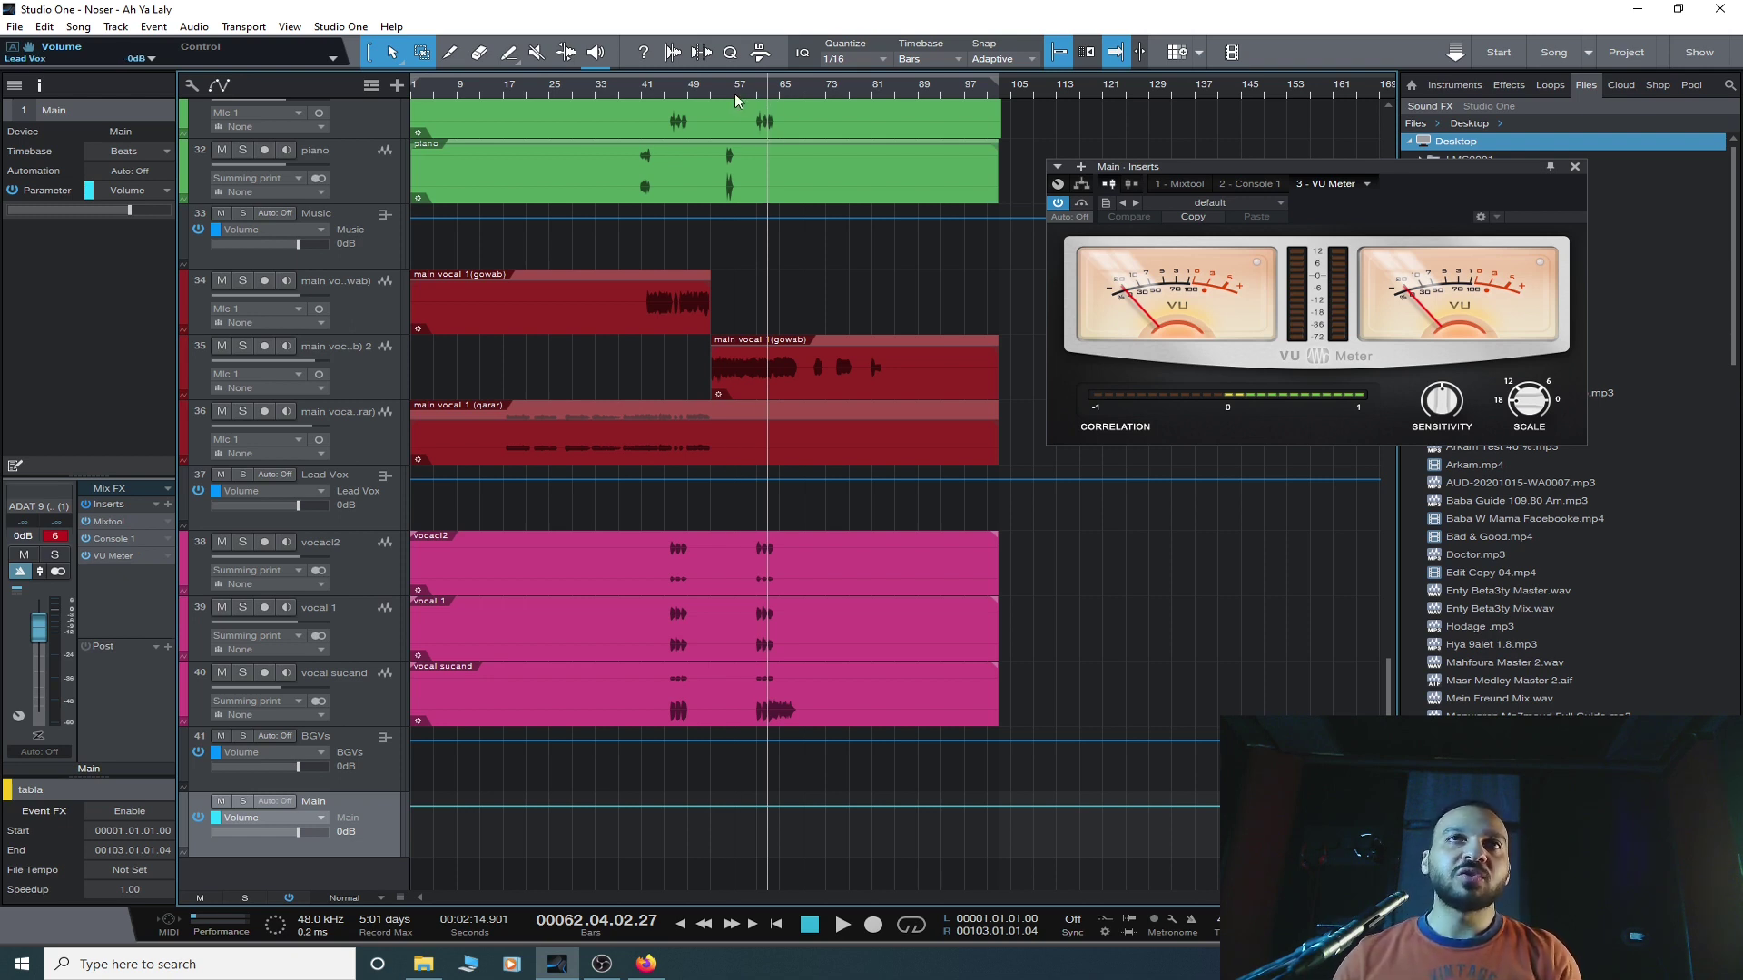
left_click(642, 90)
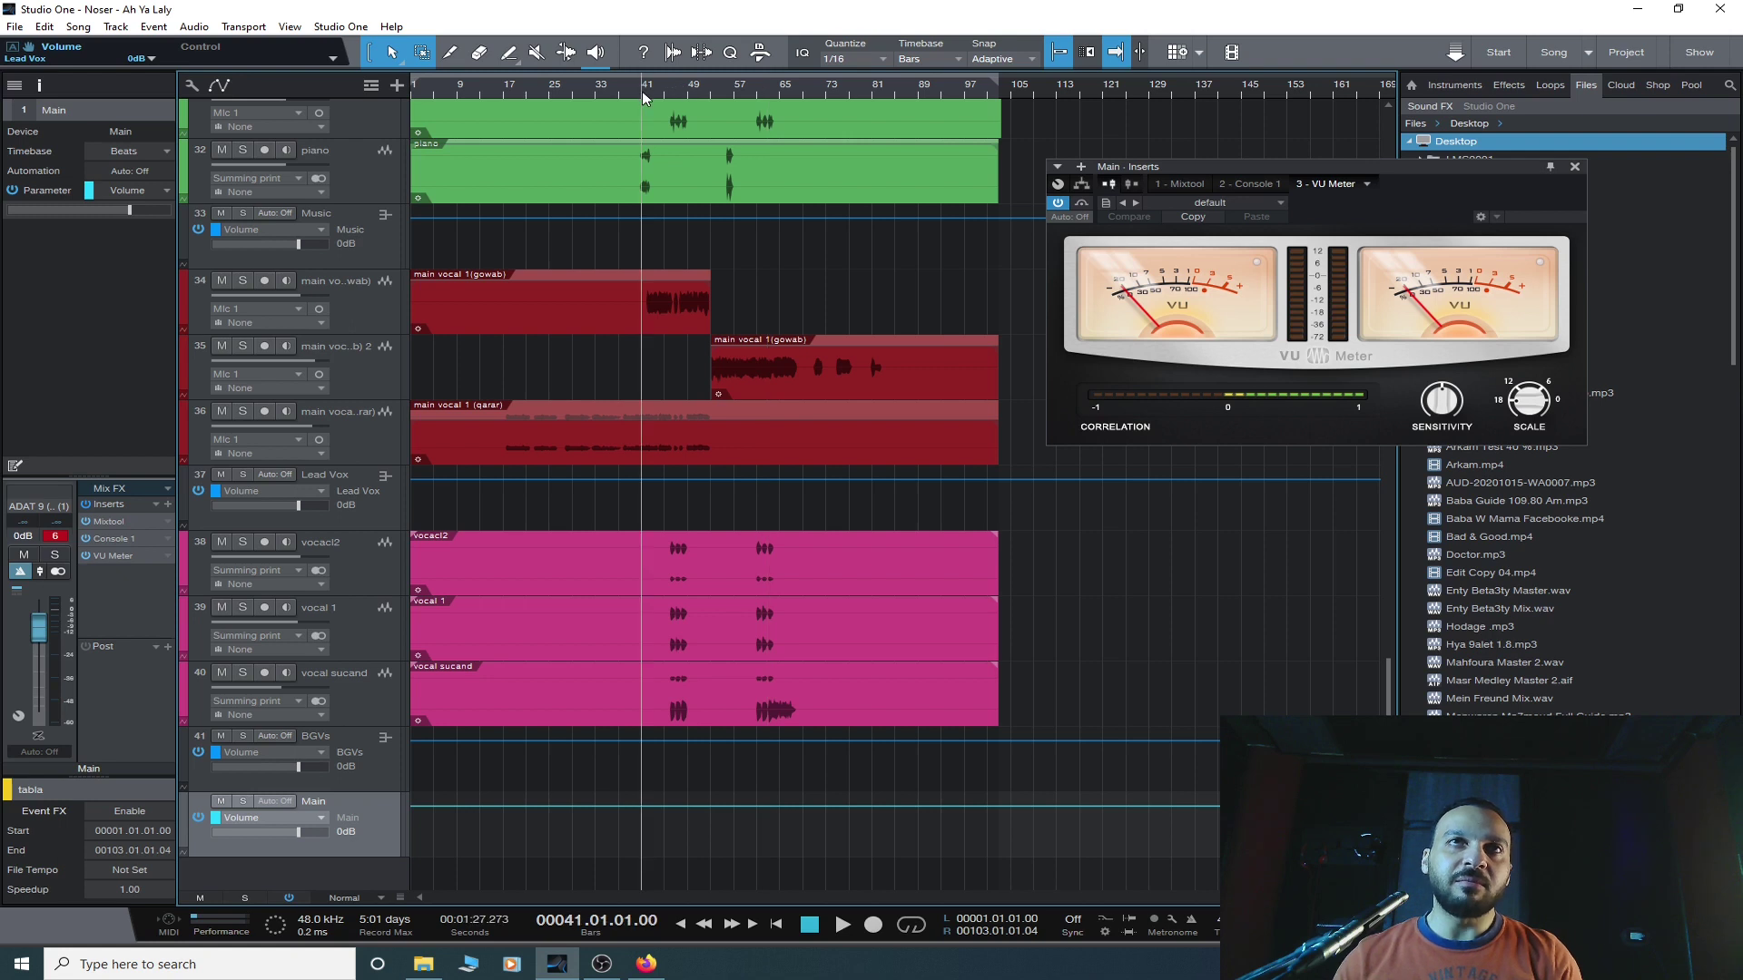
- Play the song from bar 42 and open Main's Mixtool in its own window alongside the VU Meter
key("e")
key("e")
key("e")
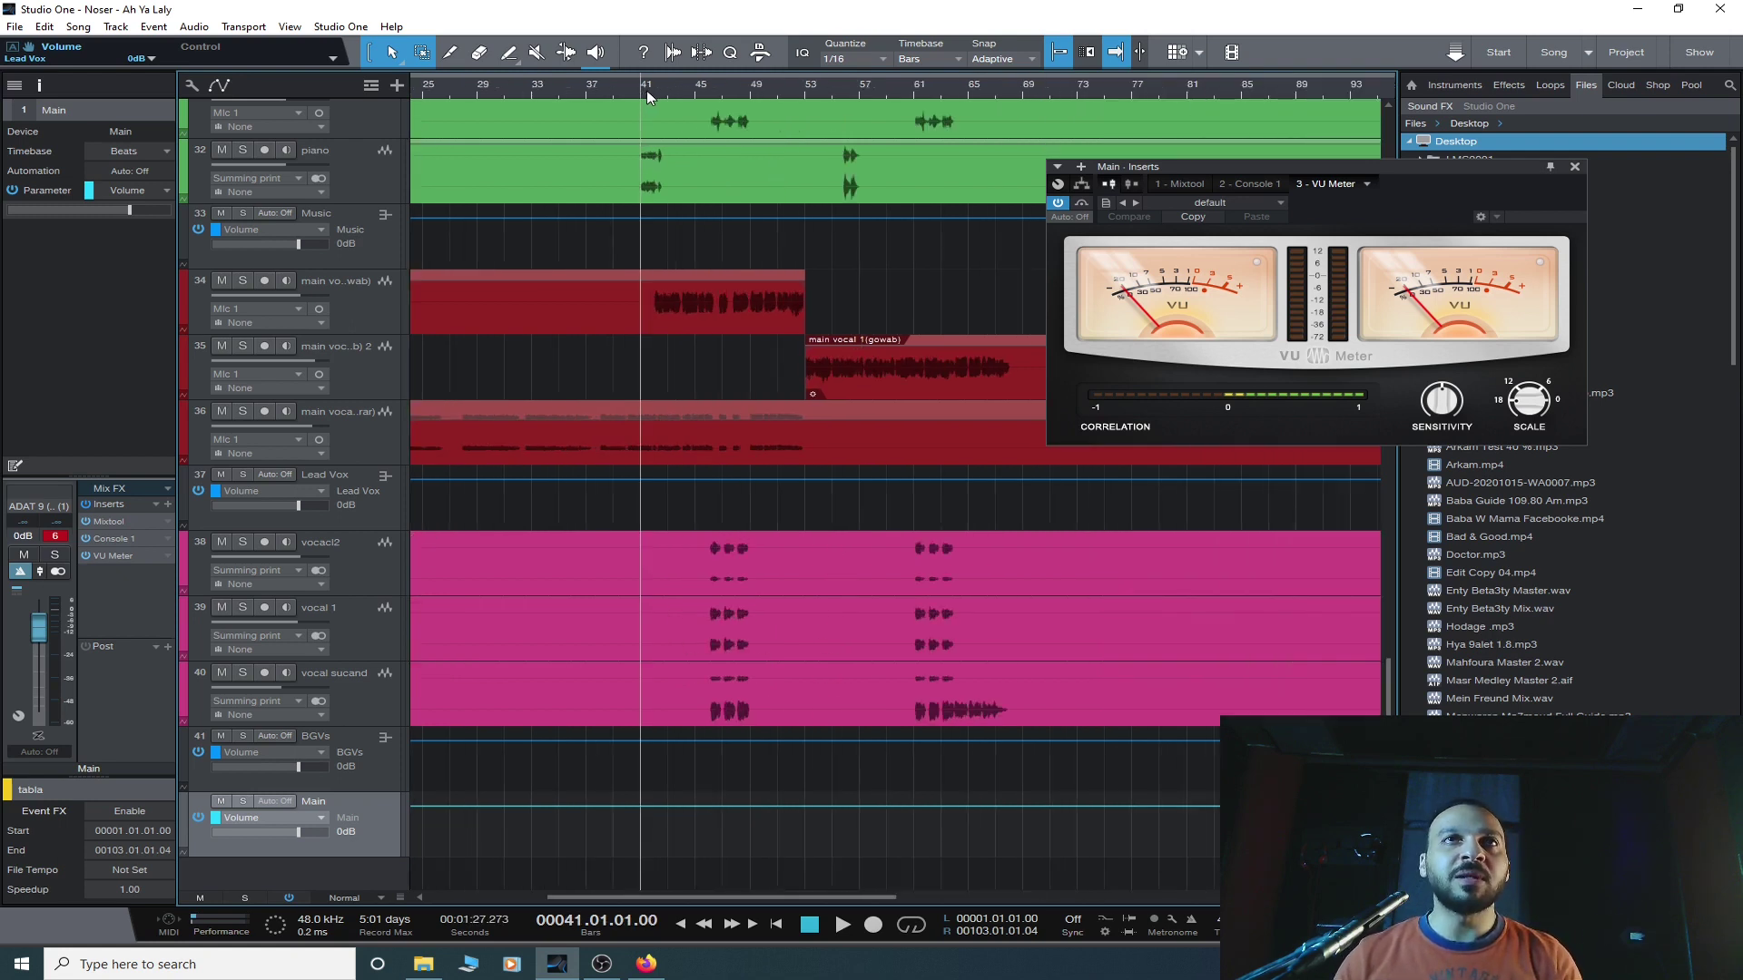
left_click(653, 84)
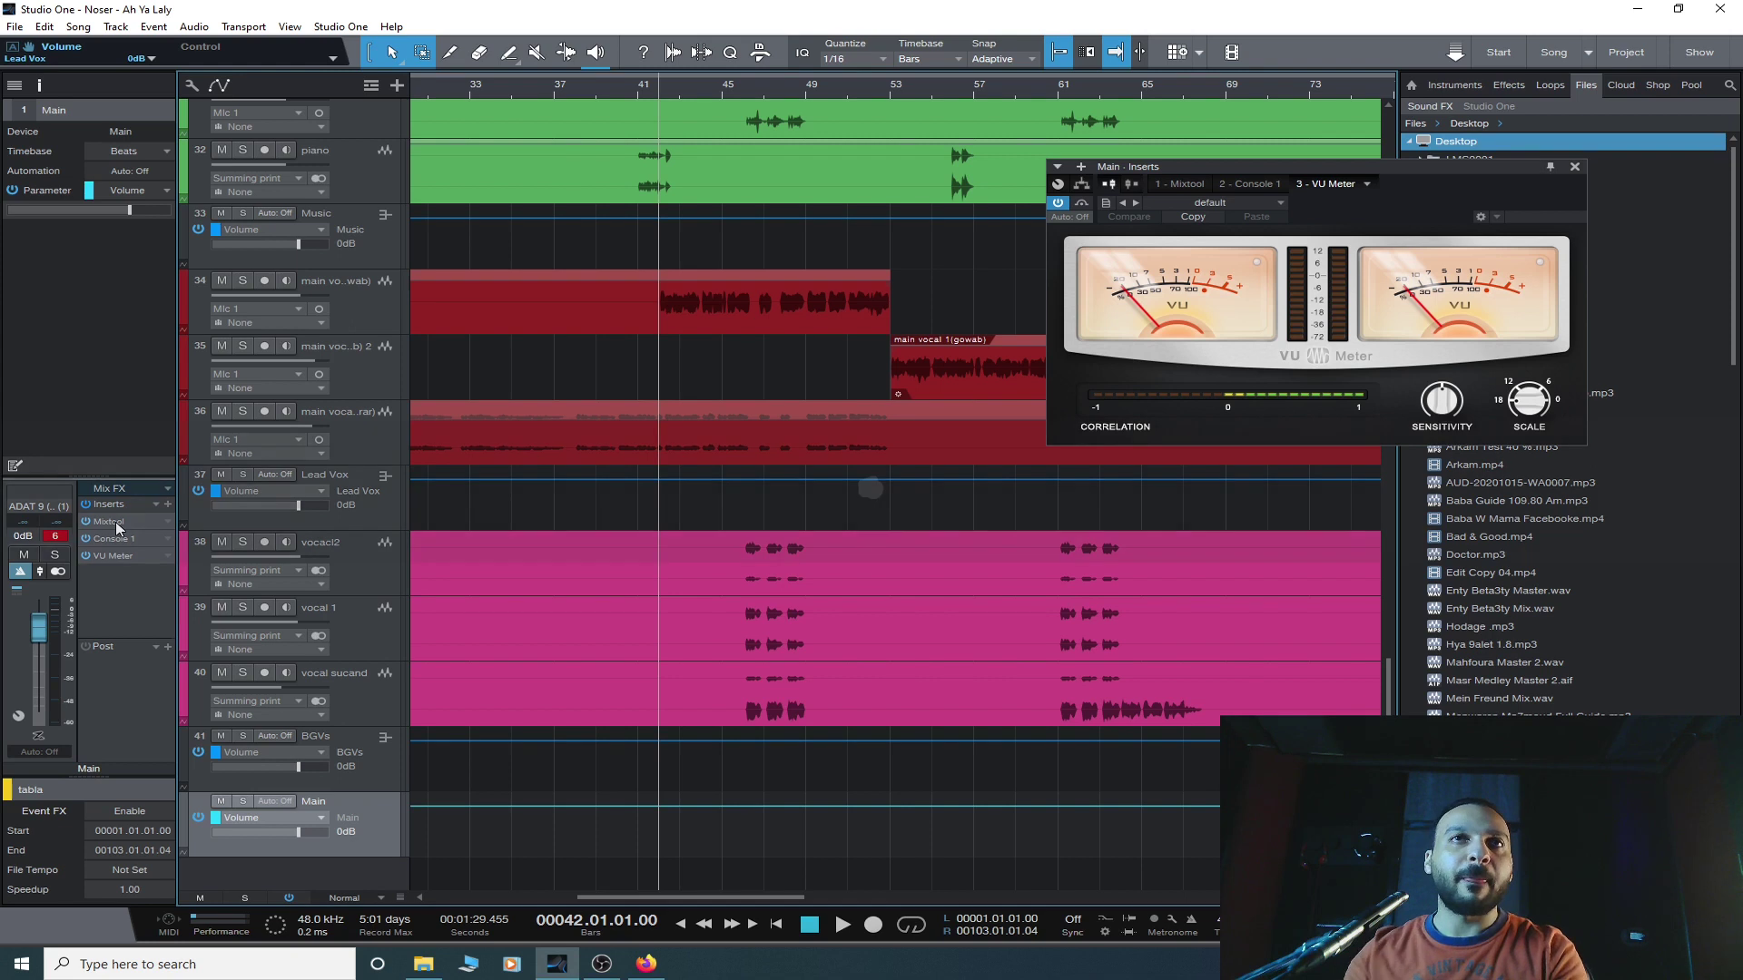
key("space")
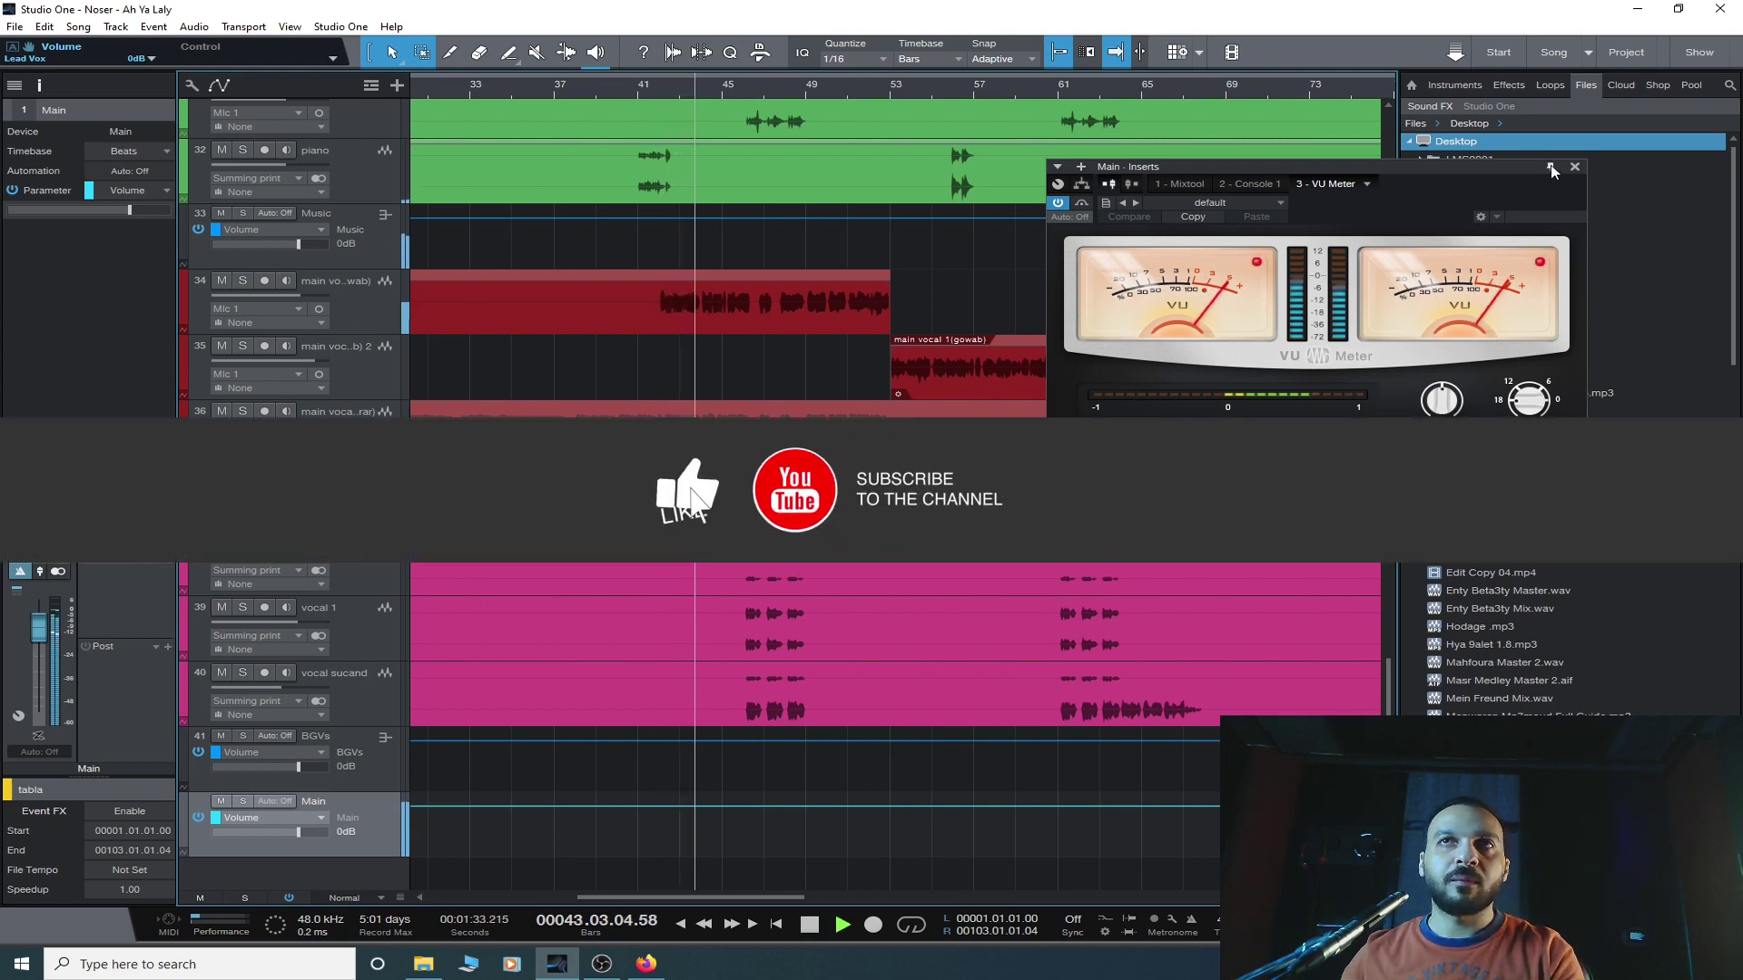
left_click(1180, 184)
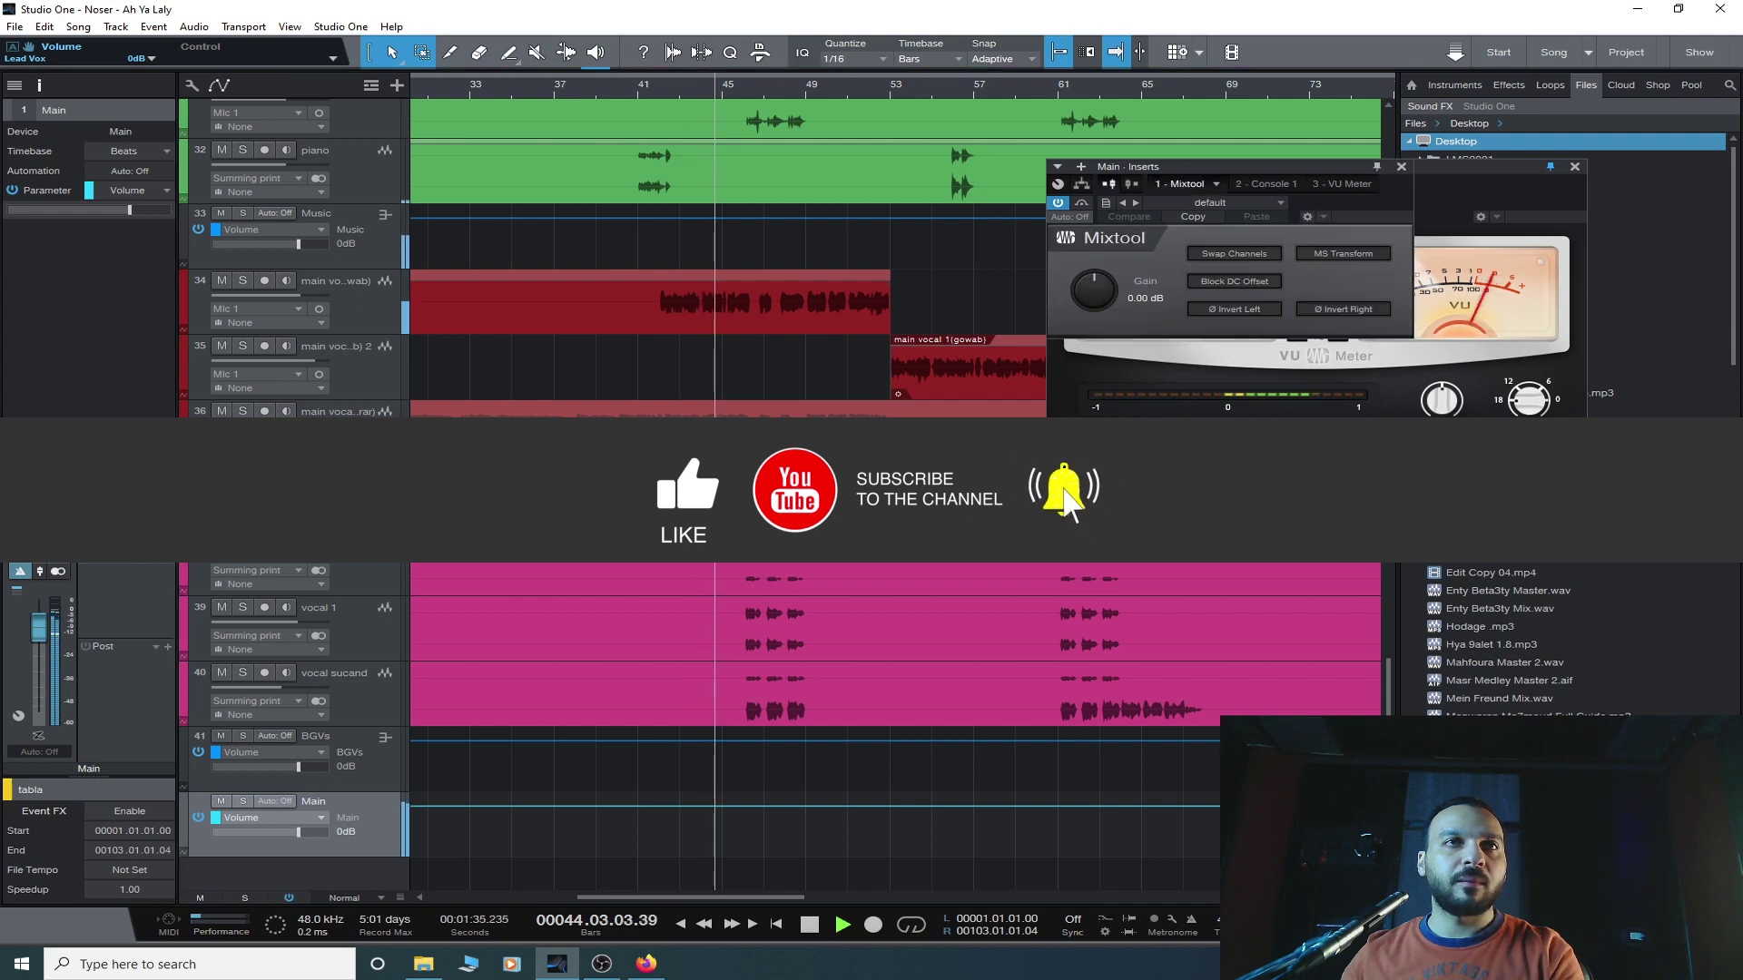
left_click_drag(1184, 183, 318, 304)
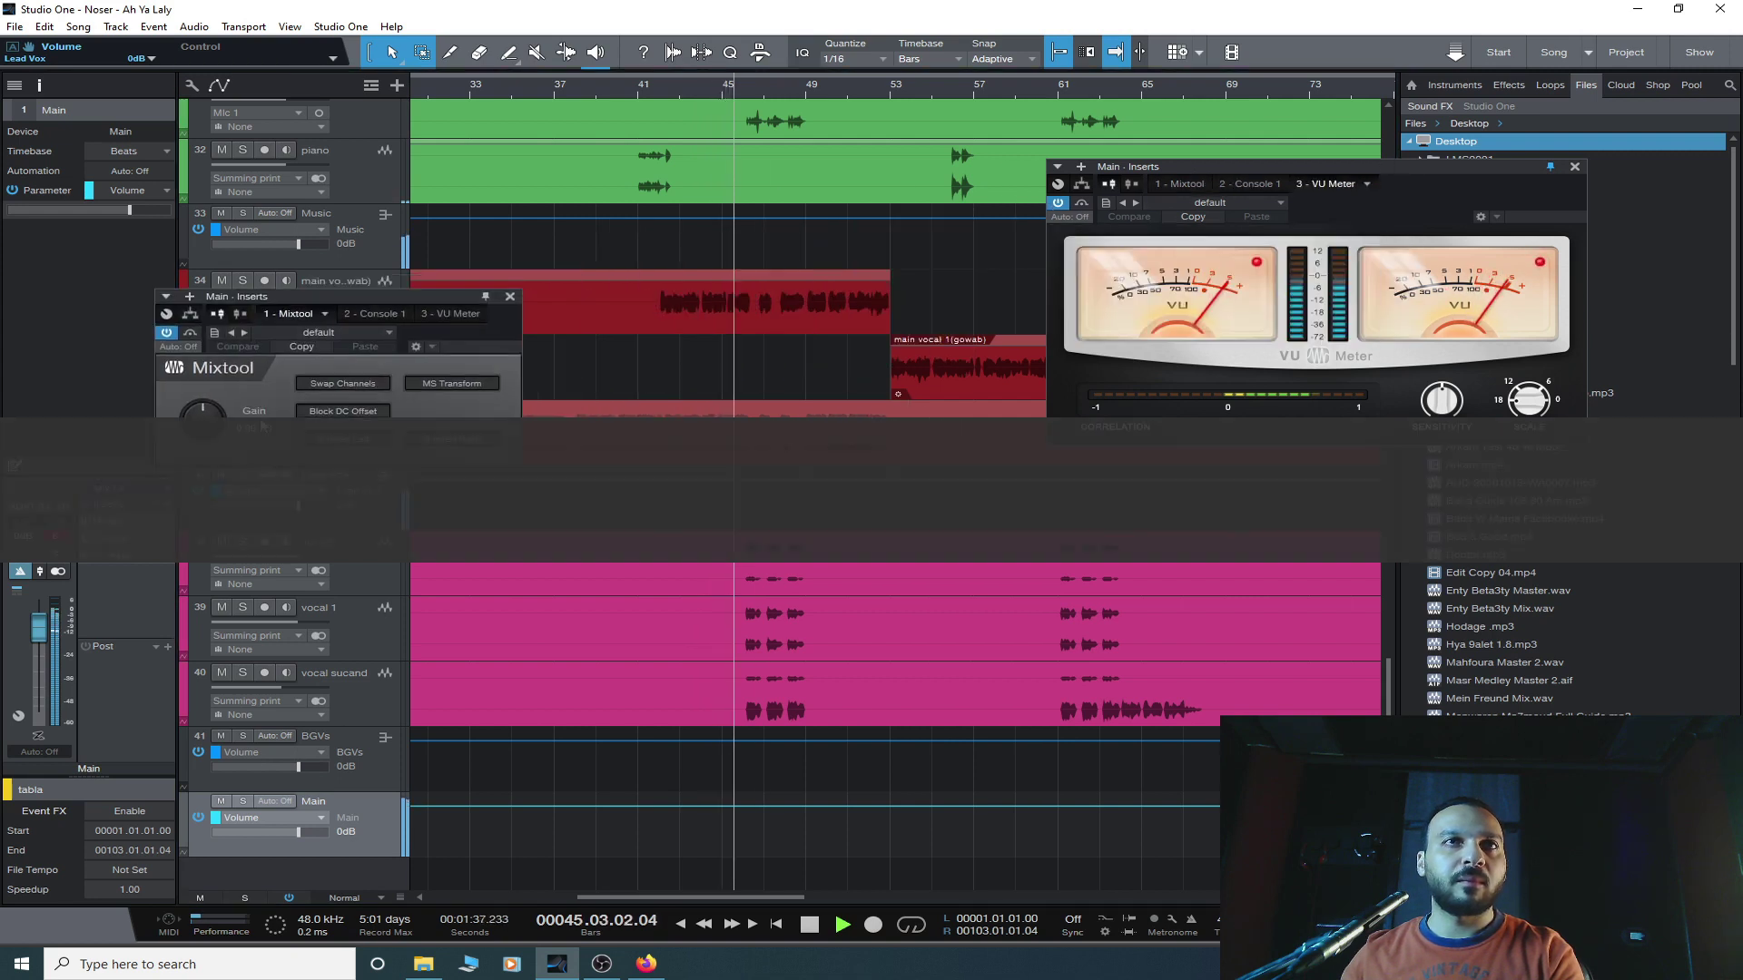
- Try Mixtool gain settings of -3 dB and -5 dB on the Main bus against the VU Meter during playback
double_click(249, 429)
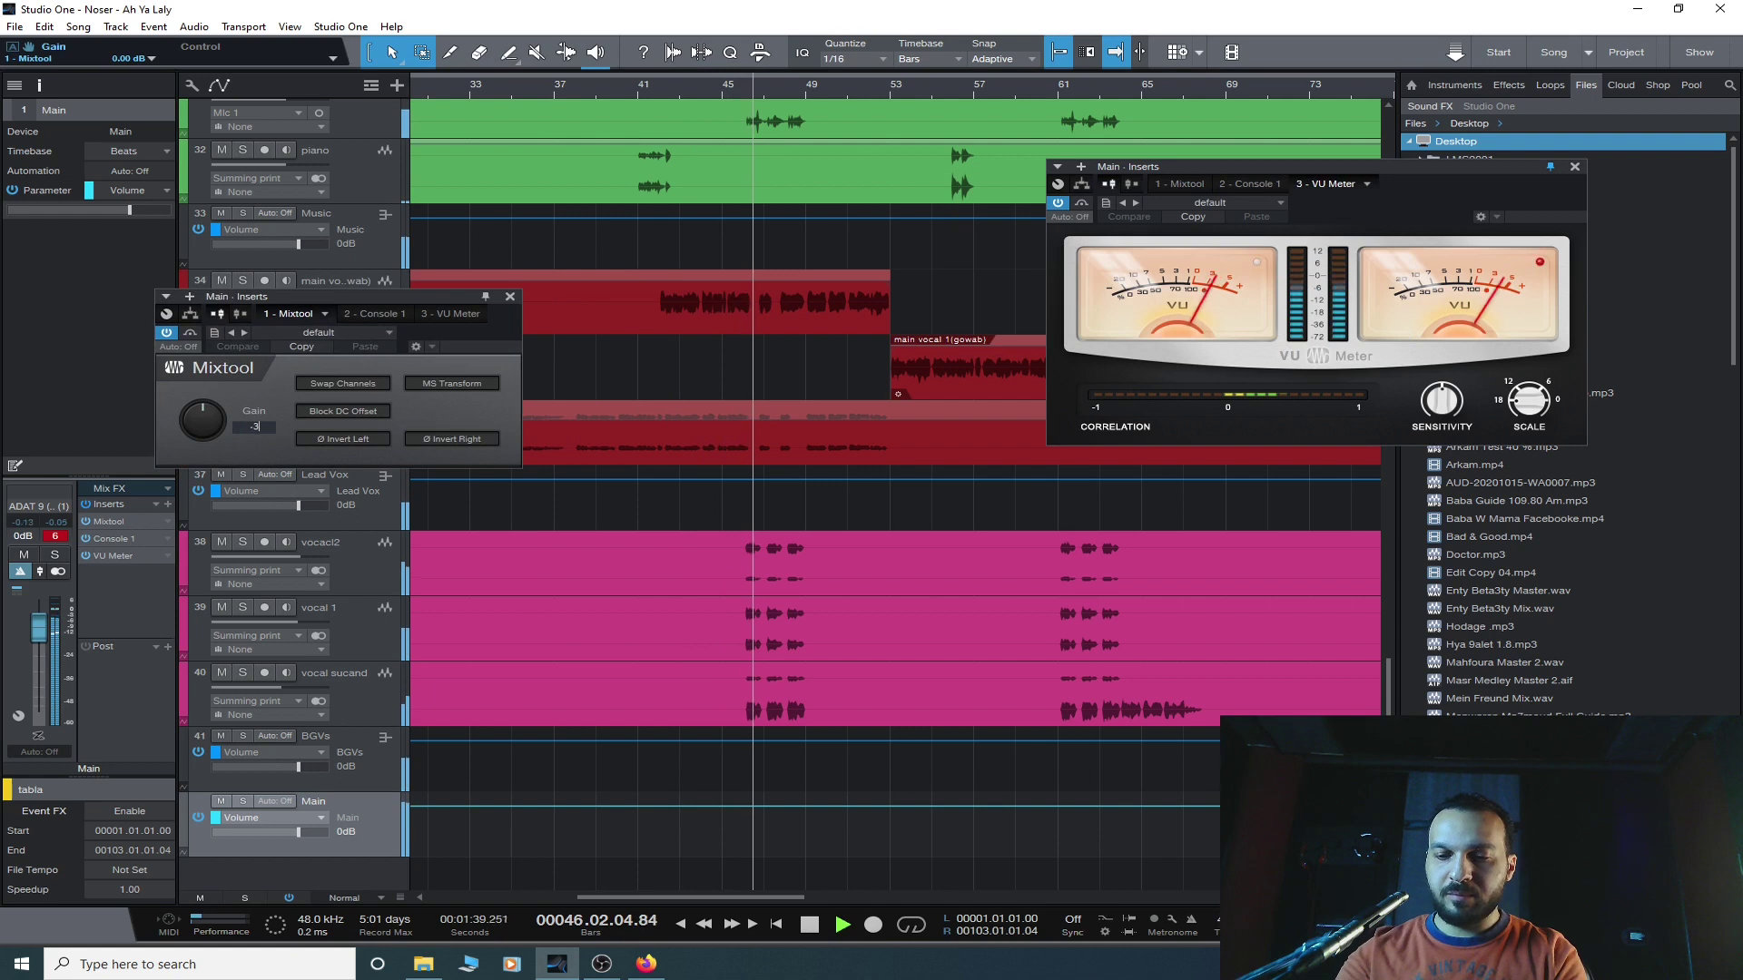
type("-3")
key("Return")
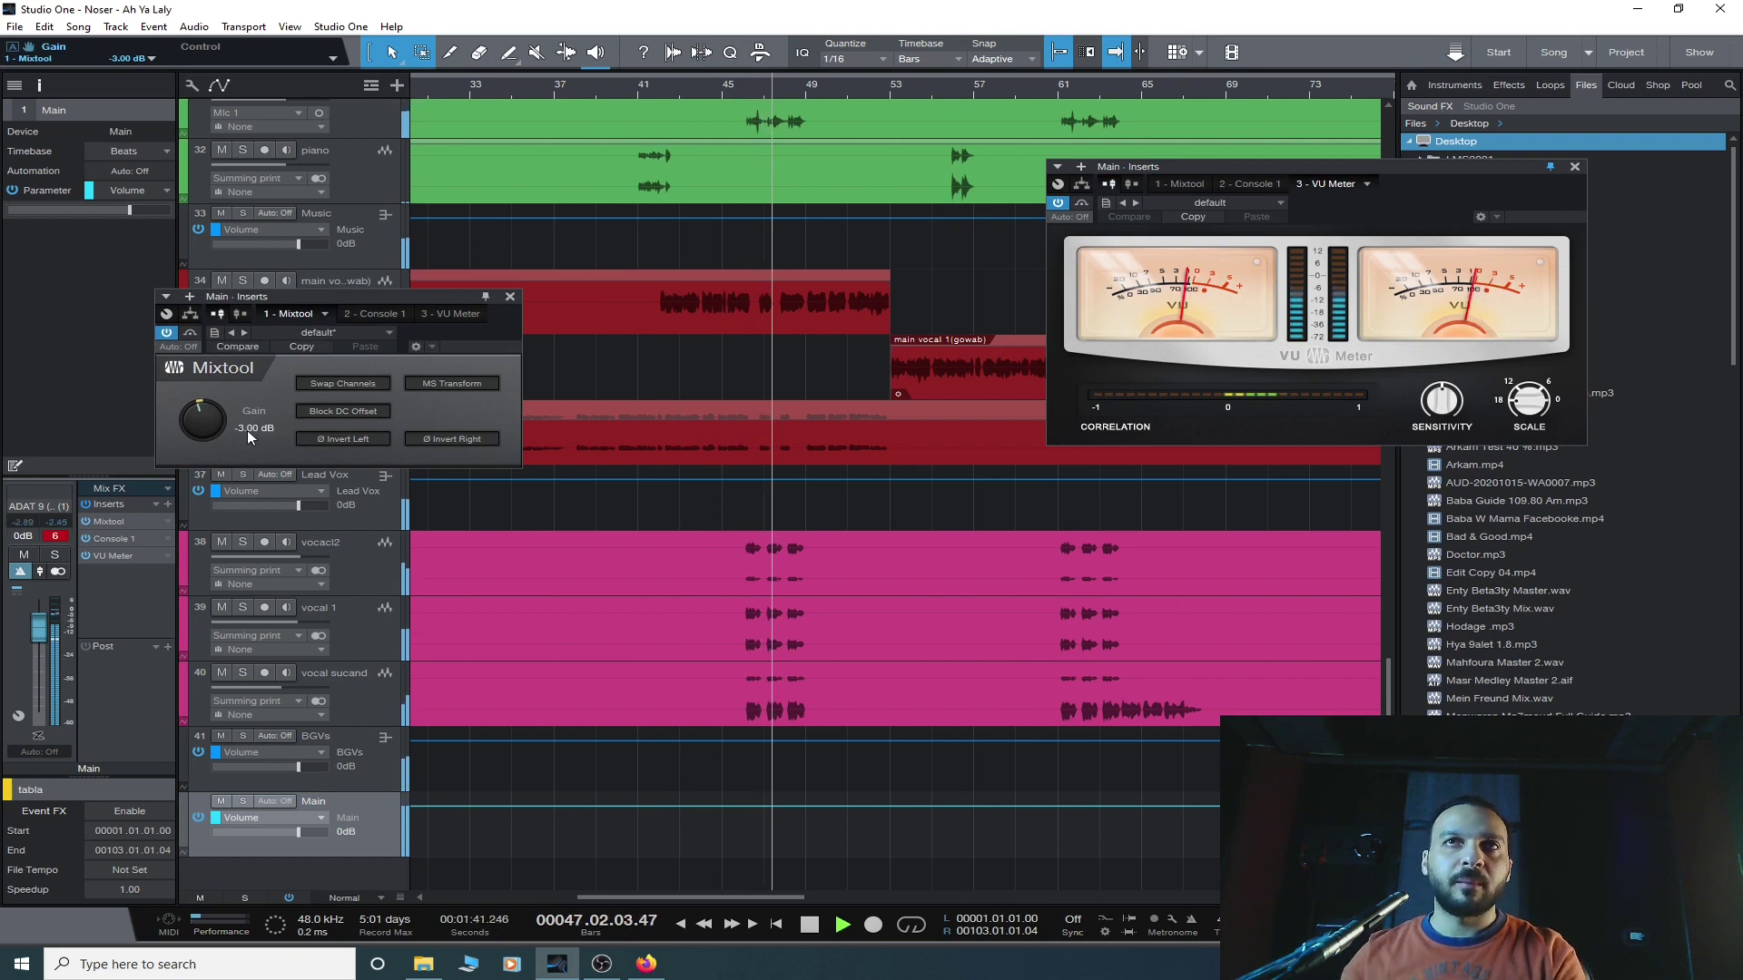
double_click(247, 431)
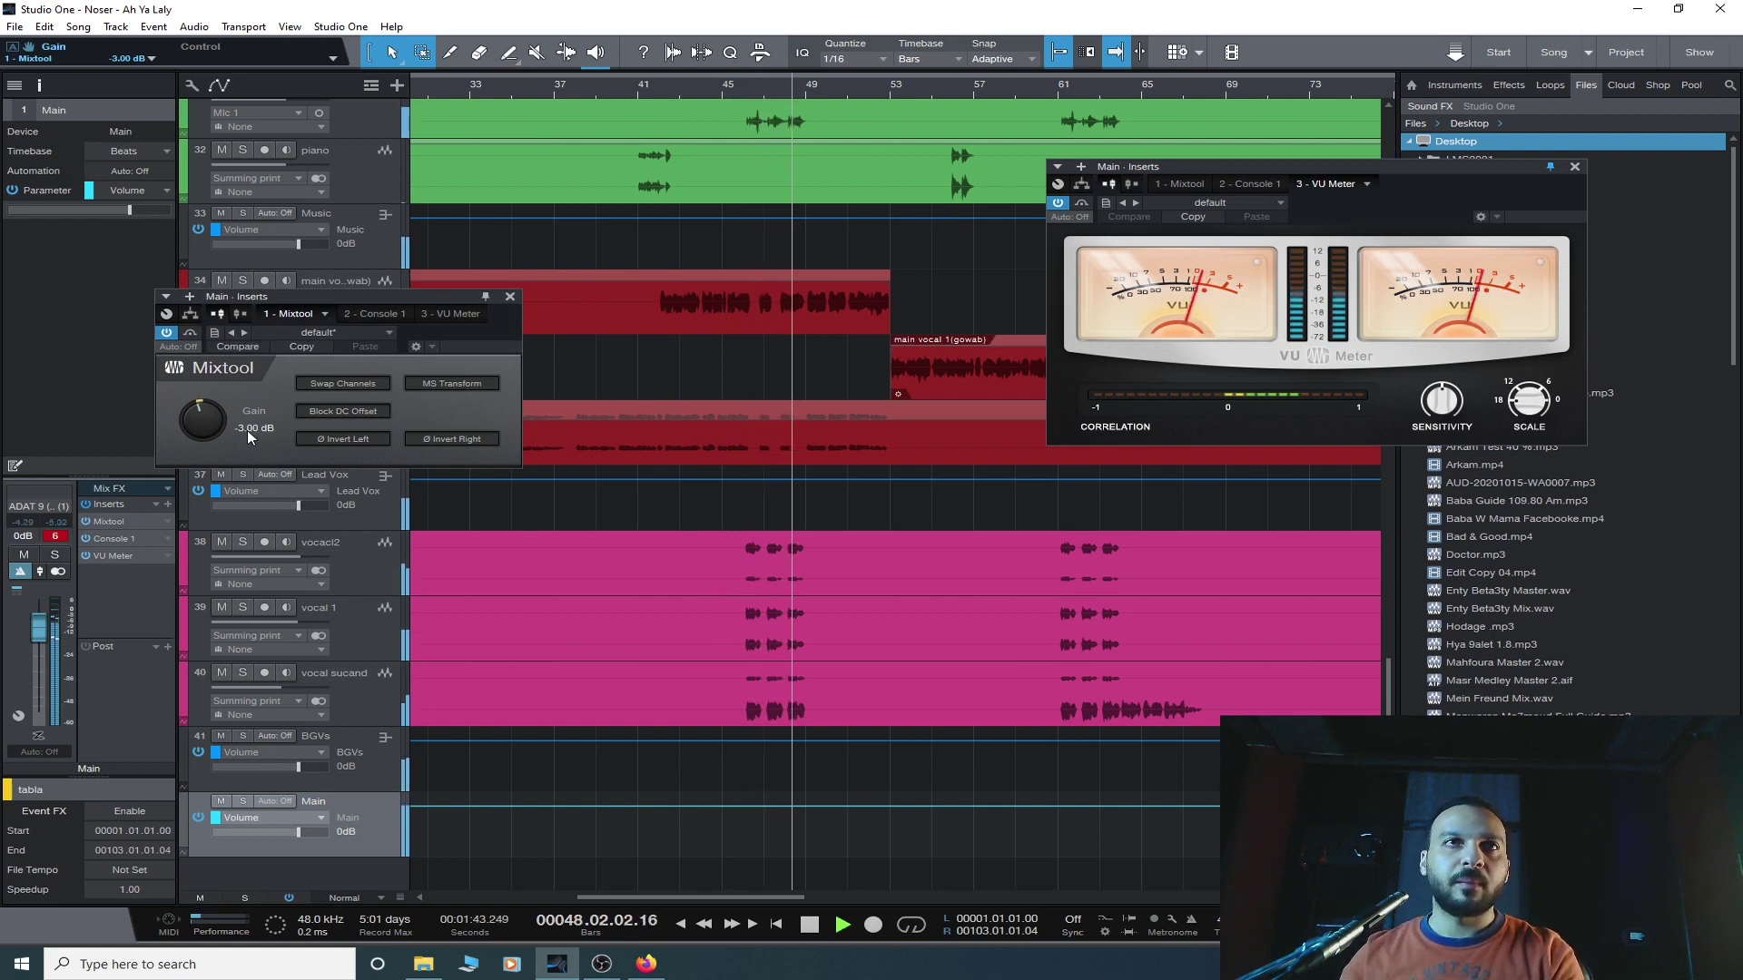
type("-5")
key("Return")
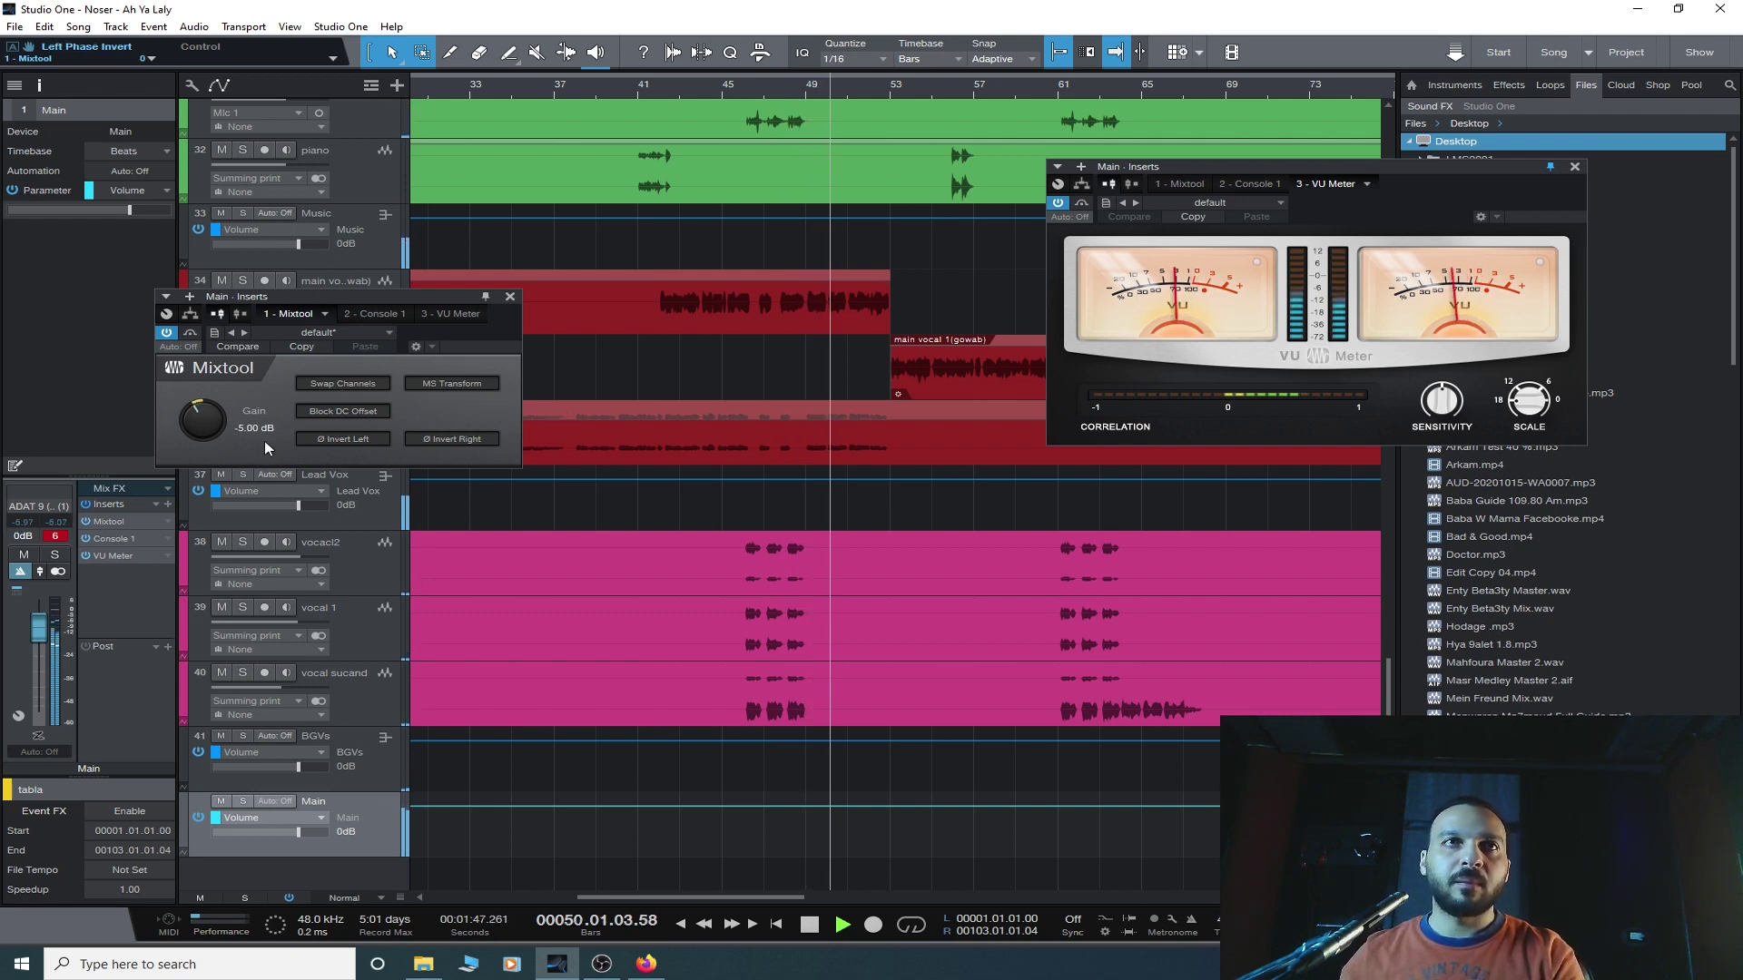
- Clear Main's clip indicator and set its Mixtool gain to -6 dB, rechecking the level from bar 42 before stopping playback
left_click(55, 535)
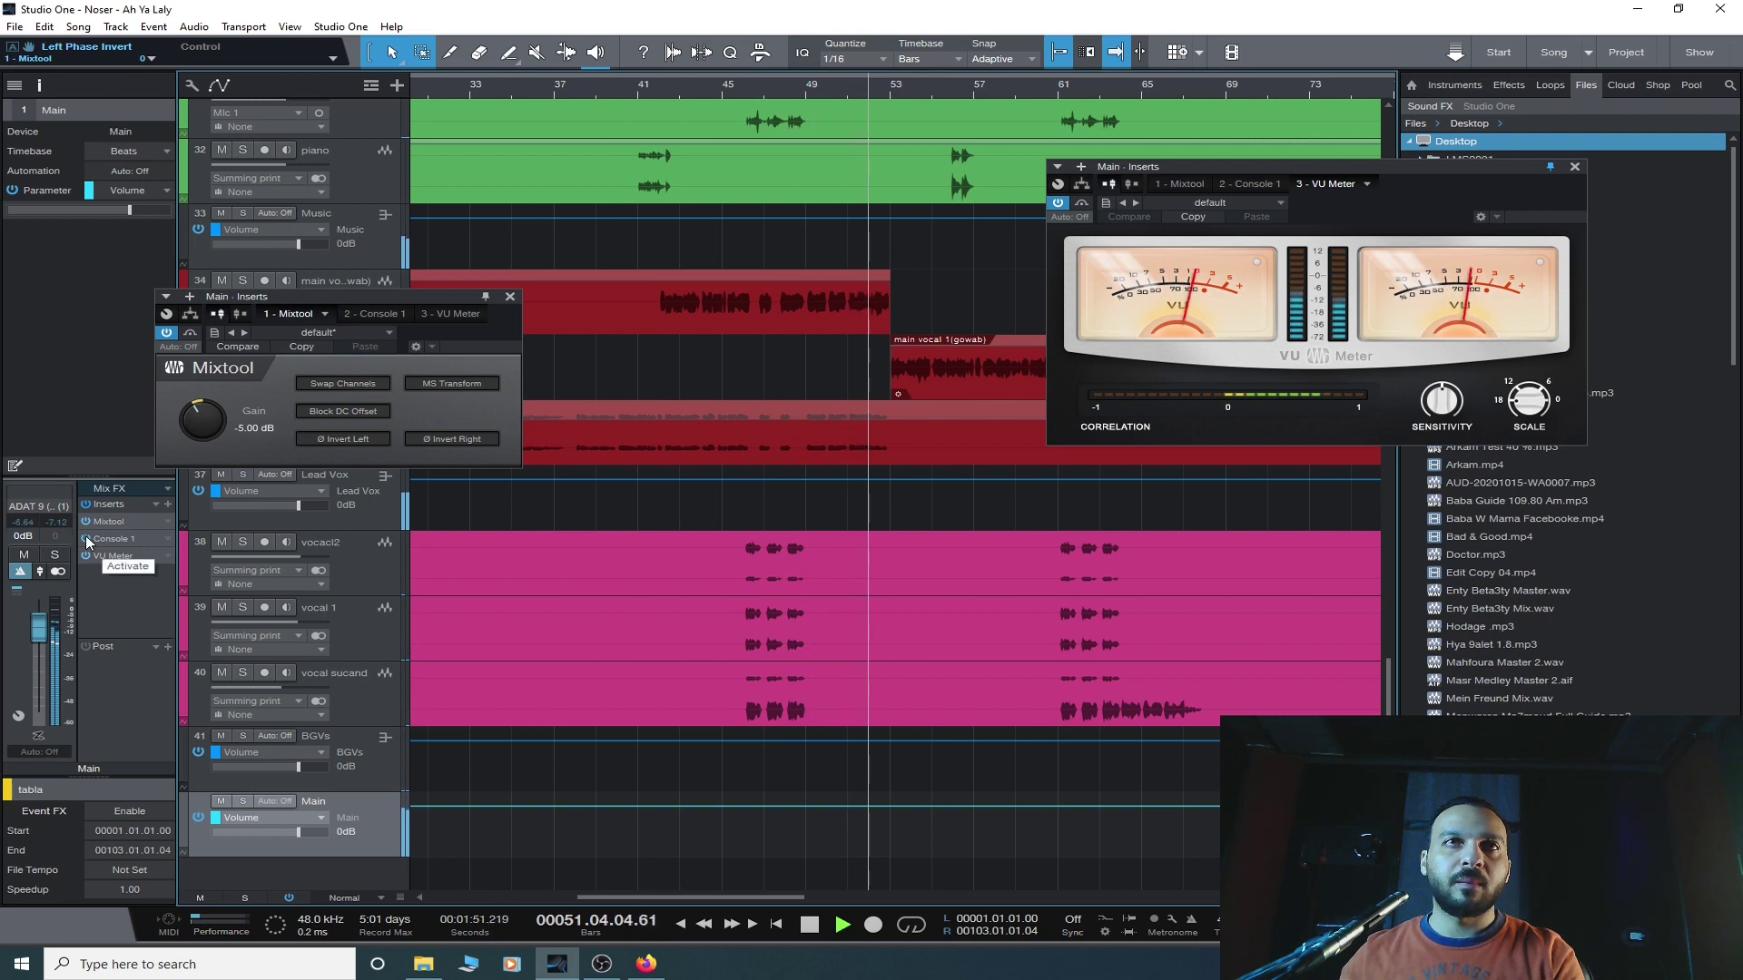
left_click(257, 429)
type("-6")
key("Return")
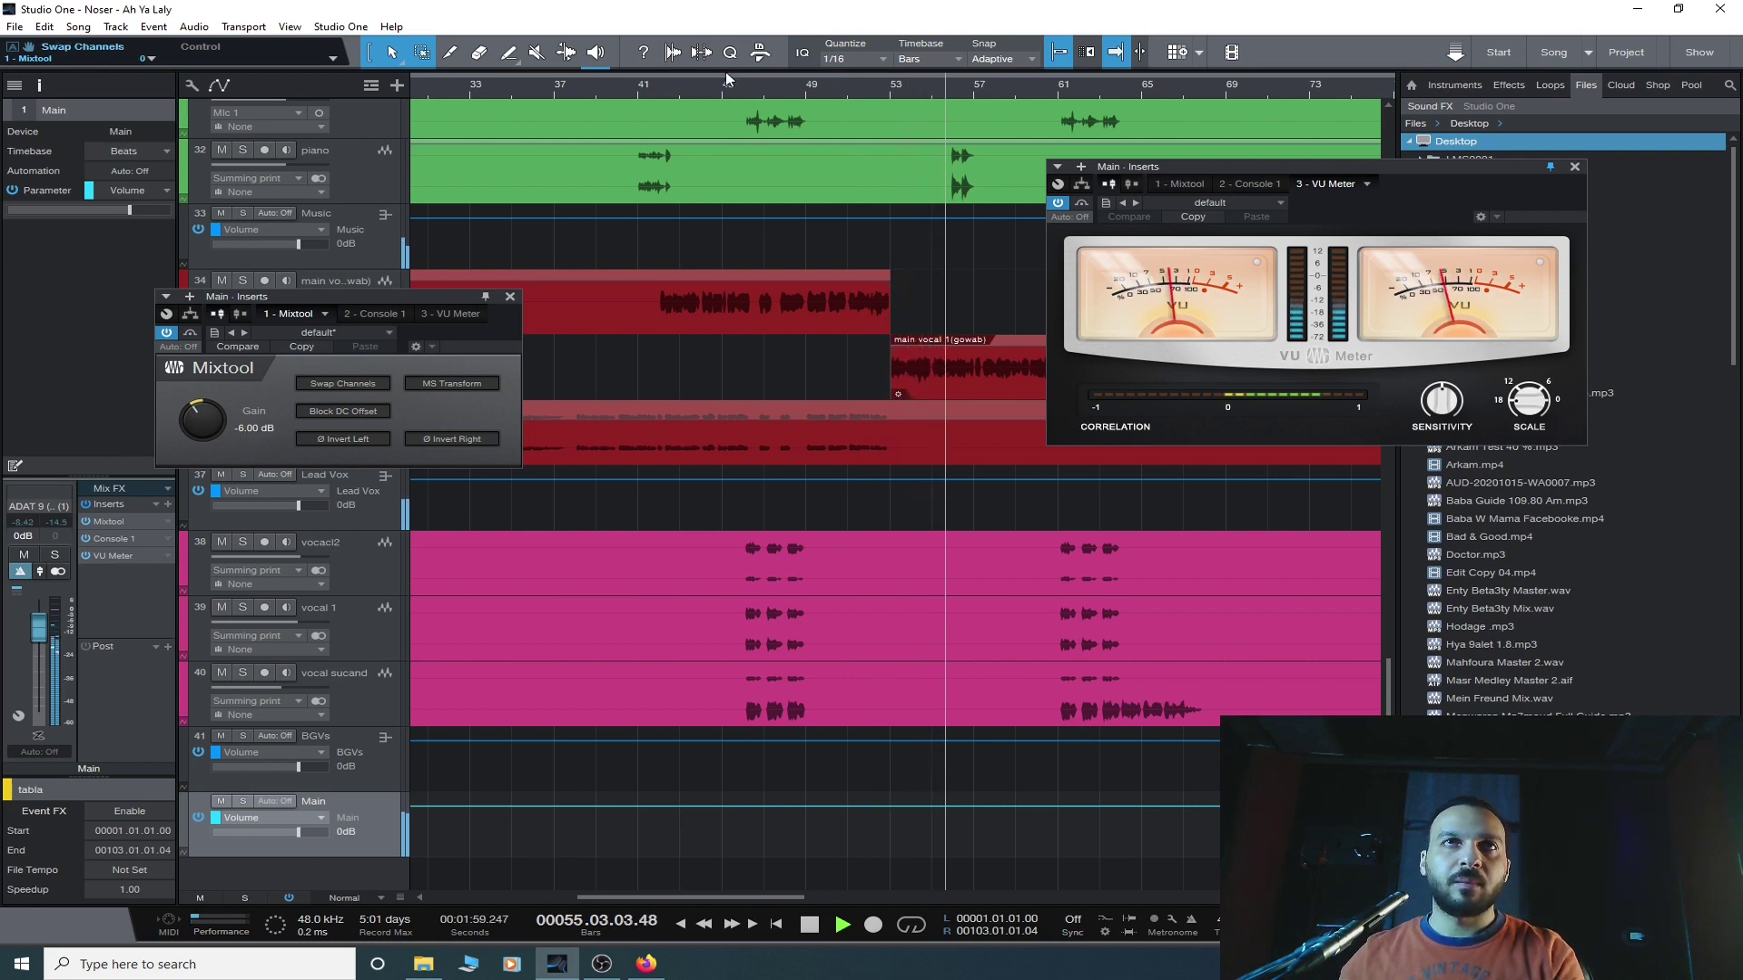
left_click(659, 86)
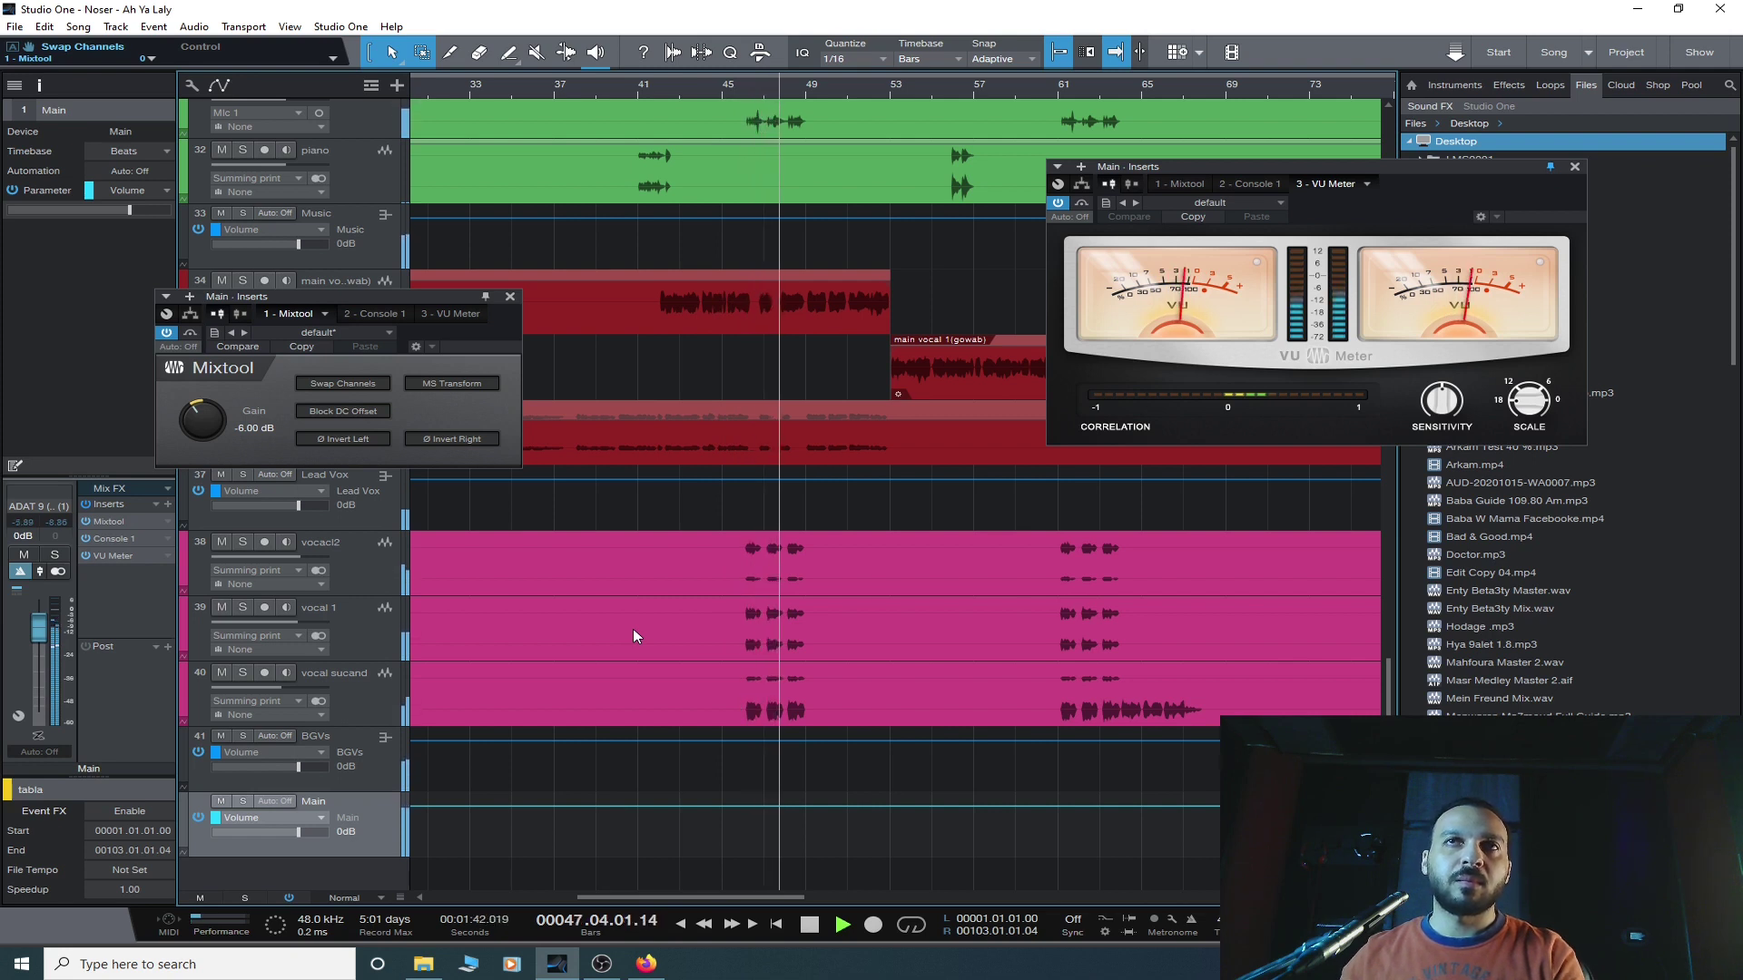
key("space")
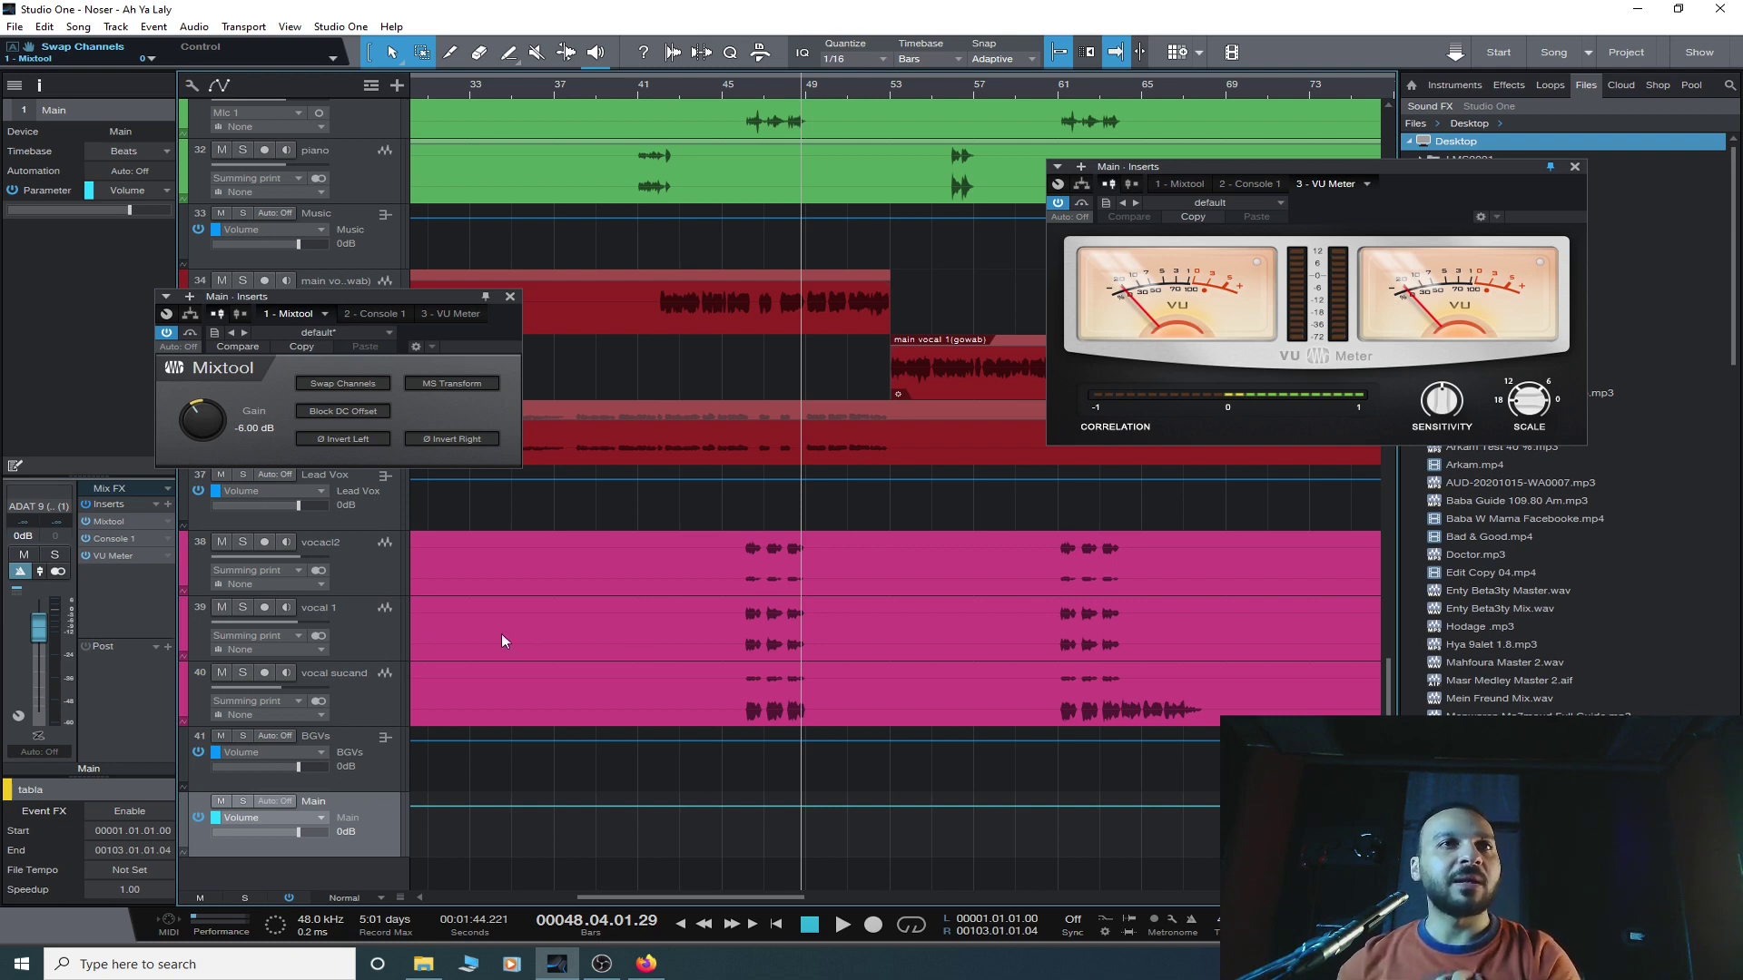
- Insert ADPTR MetricAB on the Main bus after the VU Meter and move its window up into full view
left_click(169, 503)
scroll(350, 281, "down", 2)
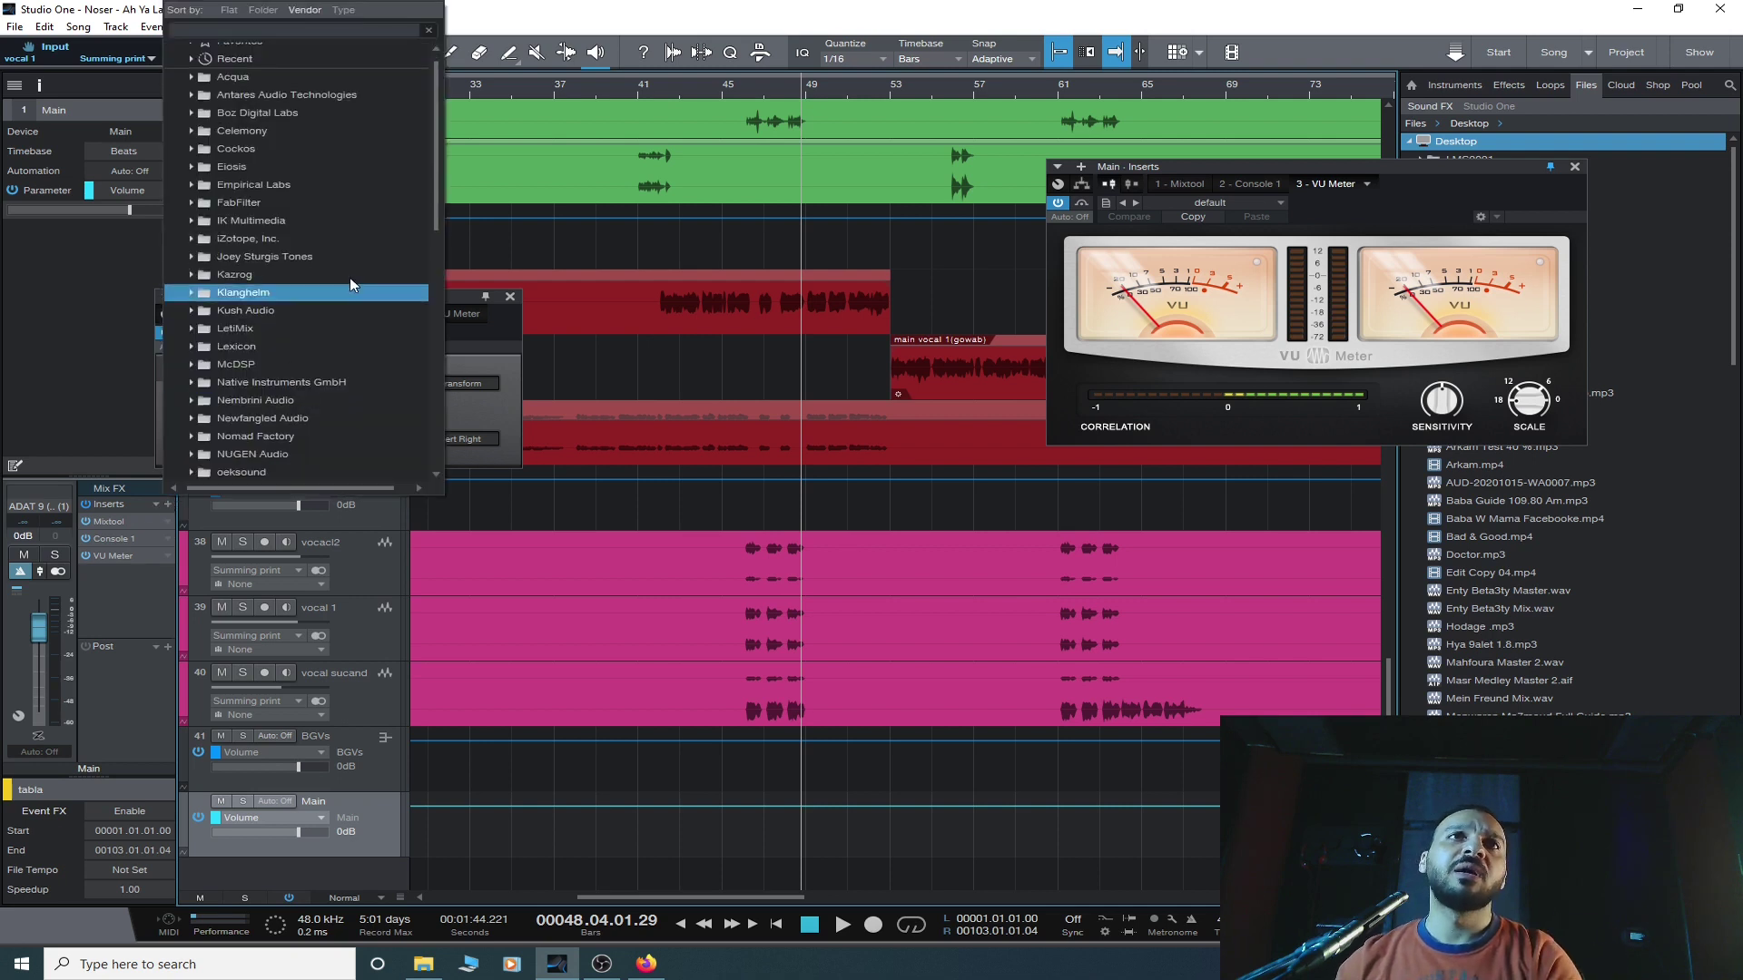
scroll(354, 273, "down", 2)
type("metr")
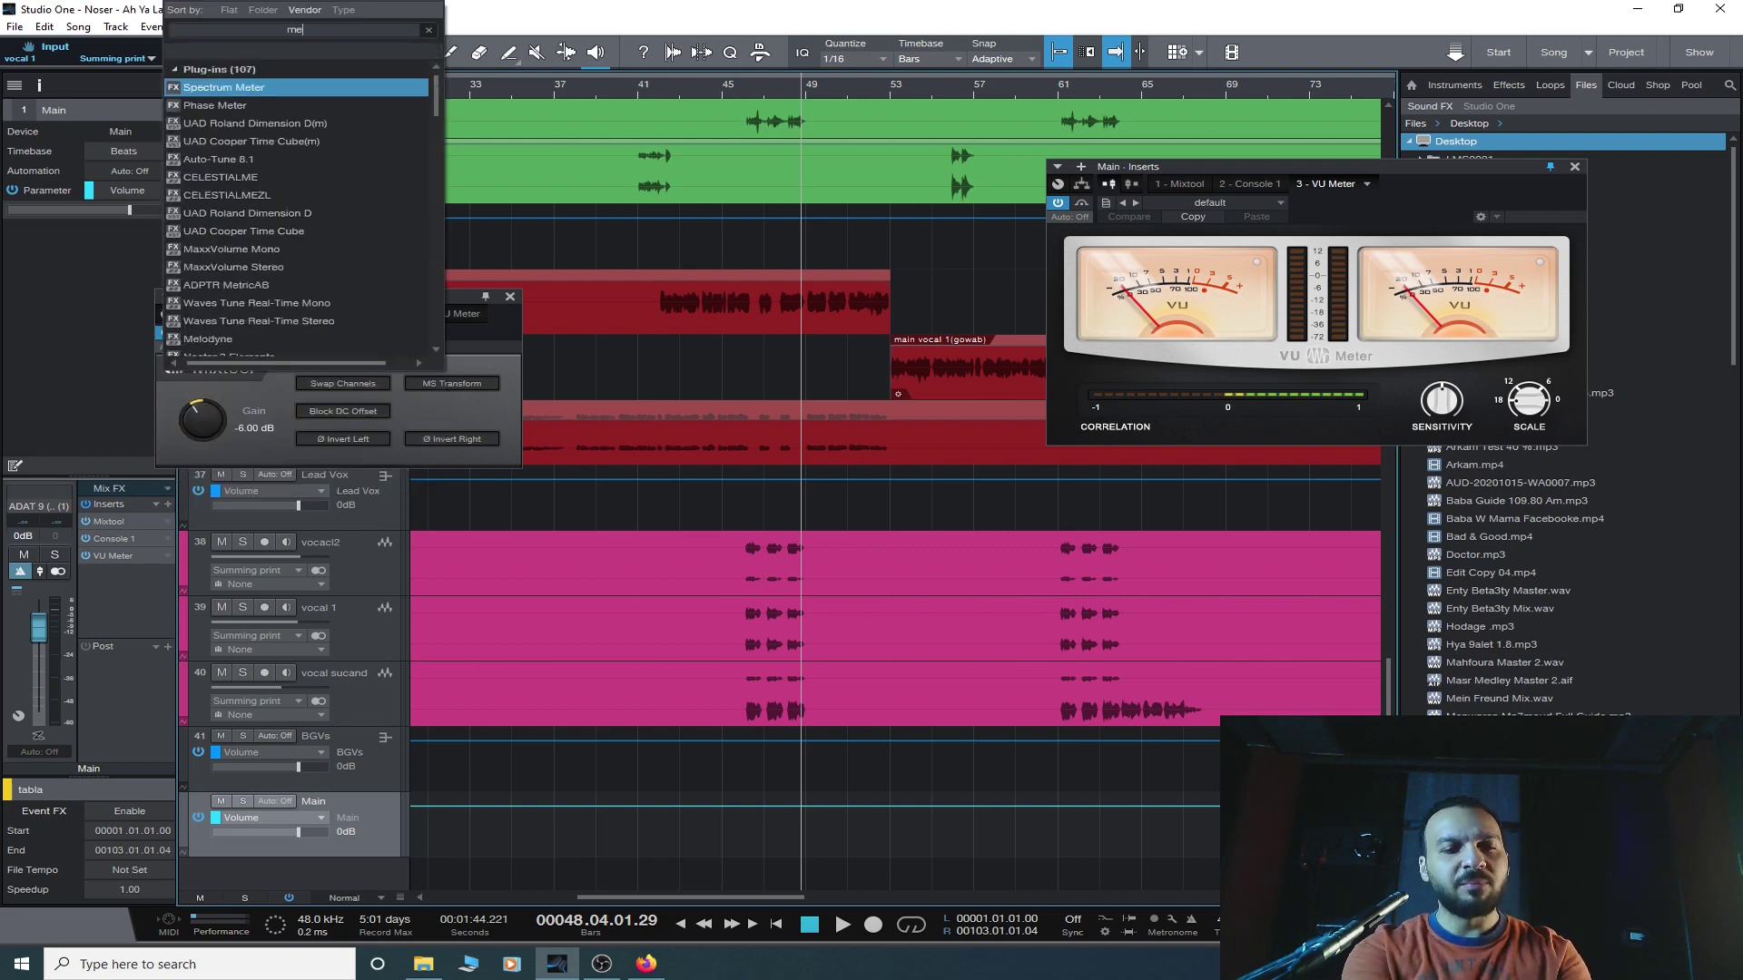
key("Return")
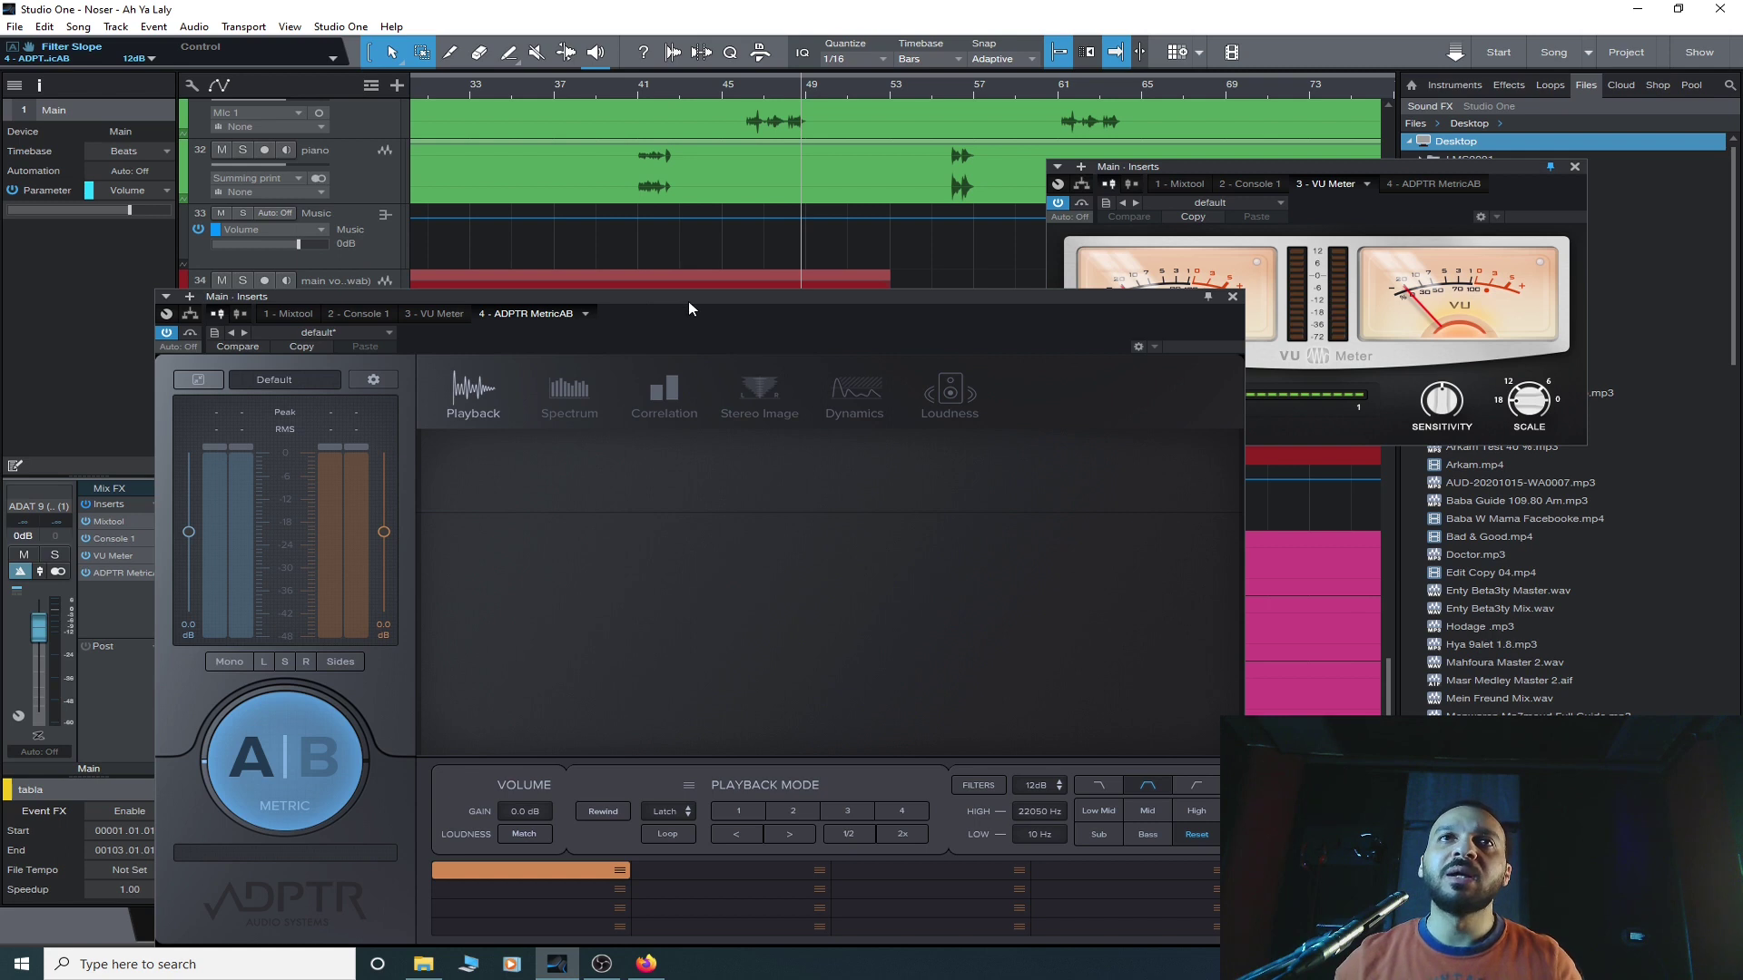
left_click_drag(673, 295, 775, 149)
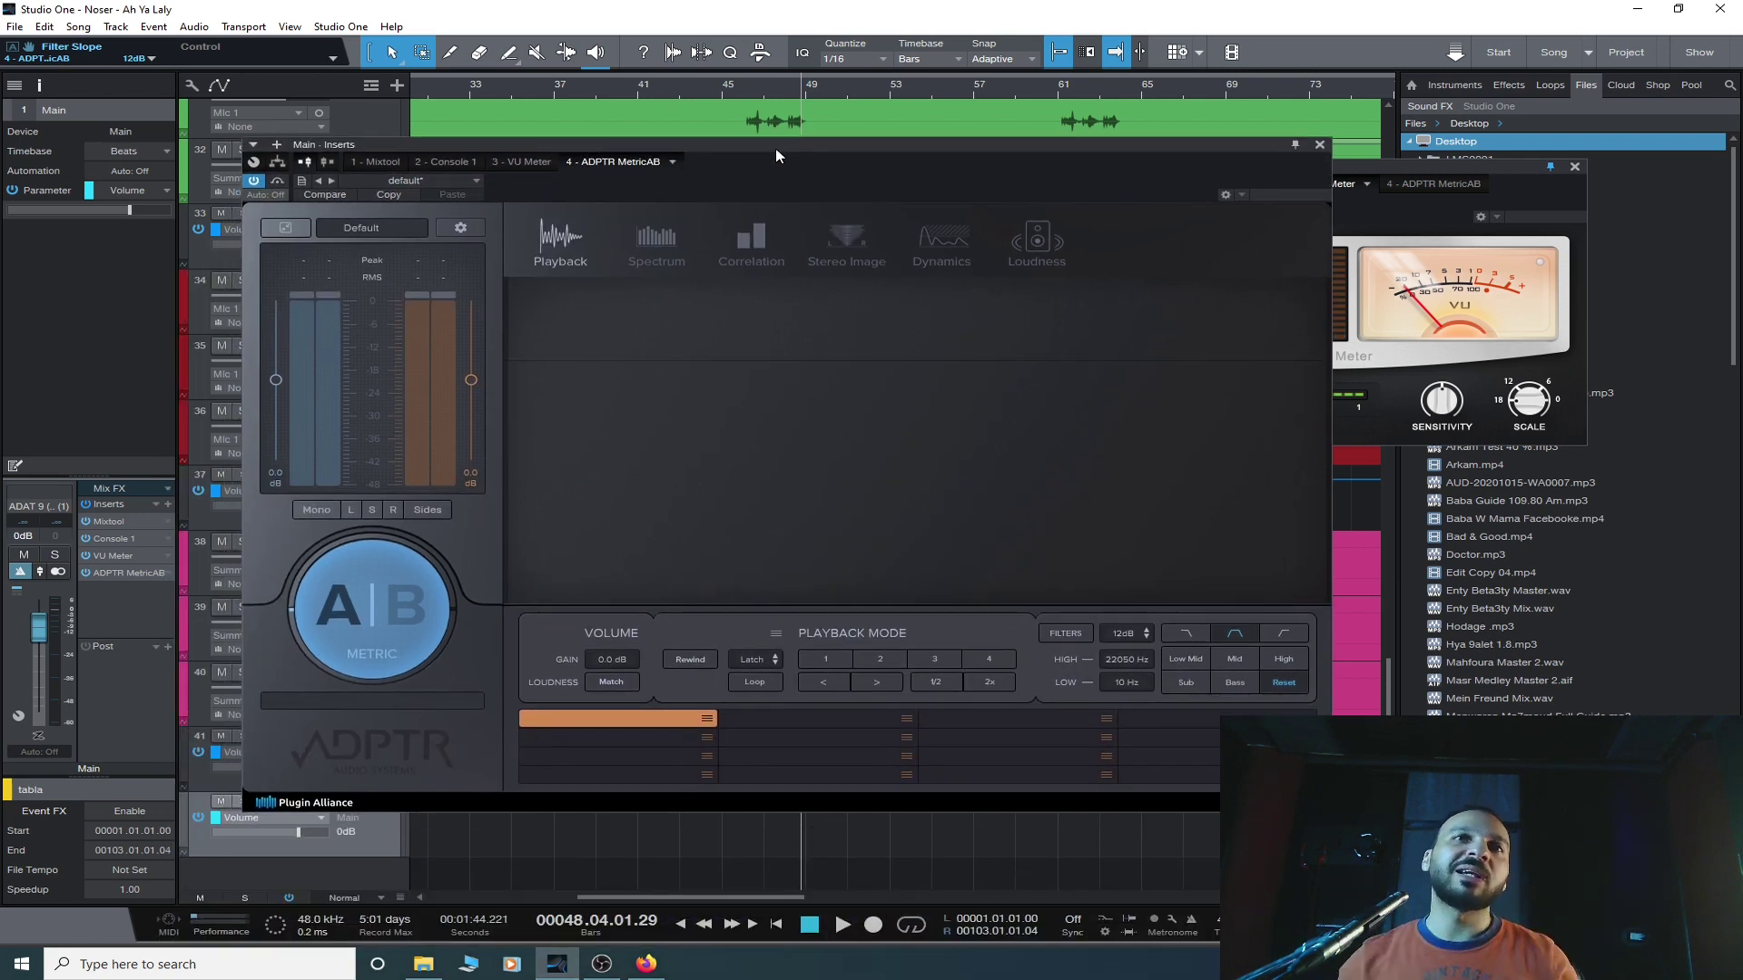
- Start loading an audio file into MetricAB's first track slot and select ahh ya laly in the Studio One Sessions folder
left_click(690, 724)
left_click(700, 720)
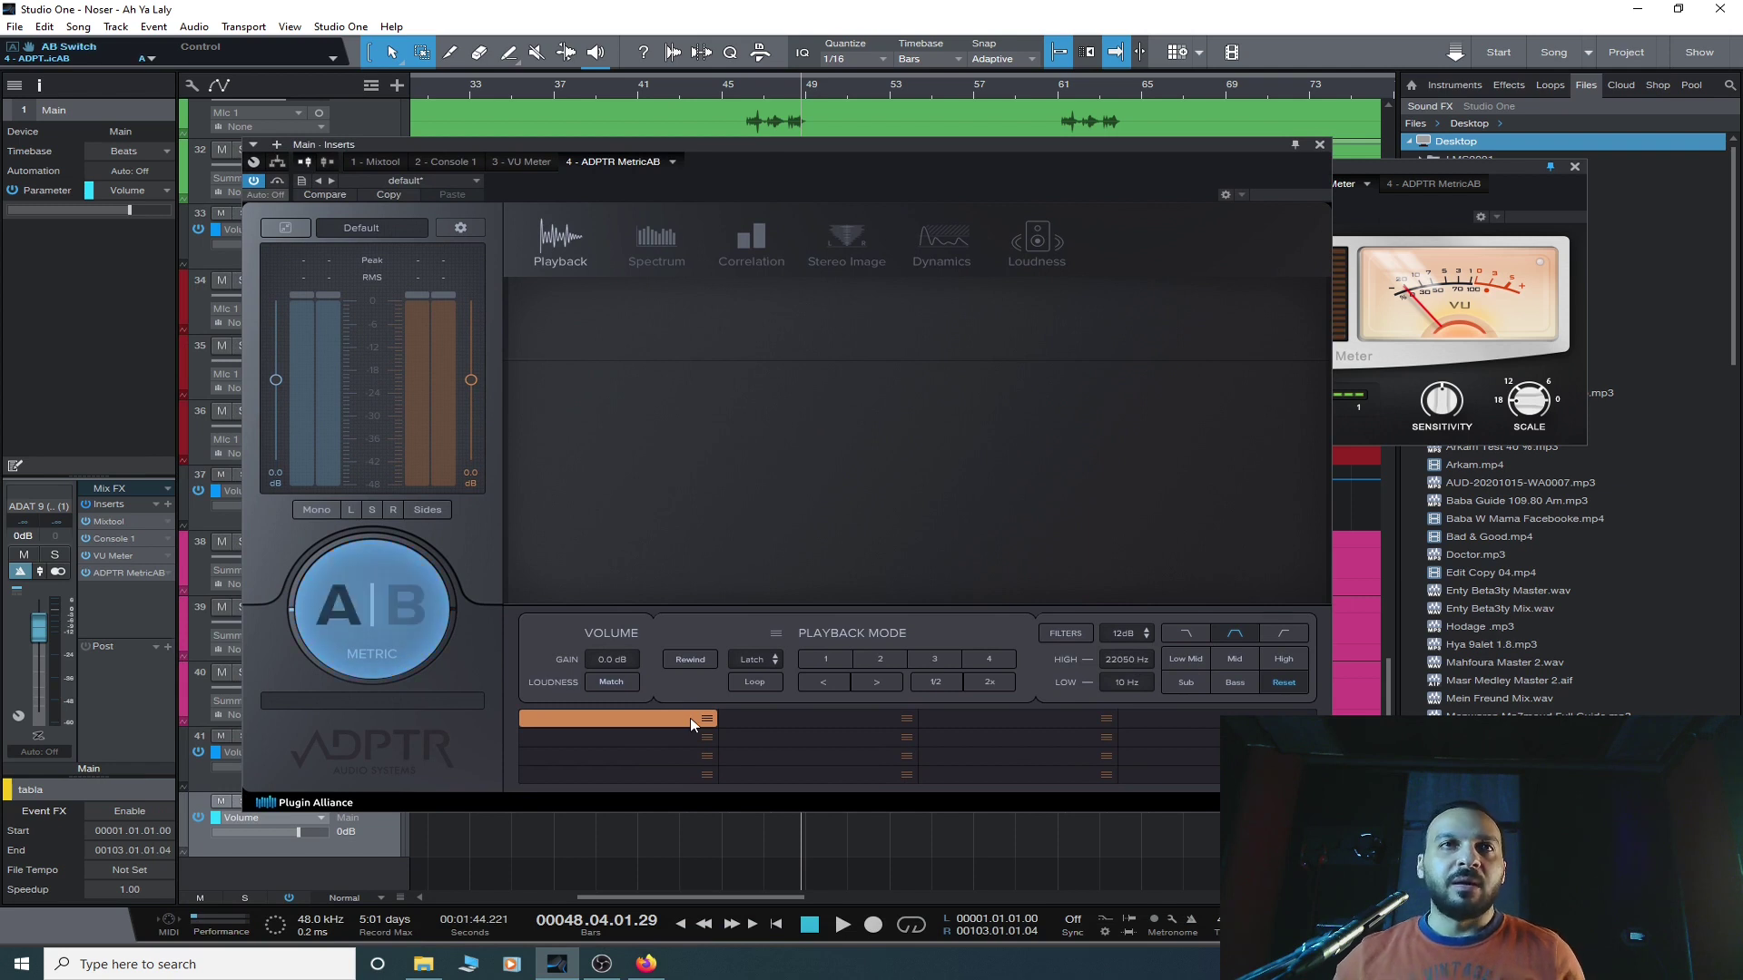
left_click(708, 720)
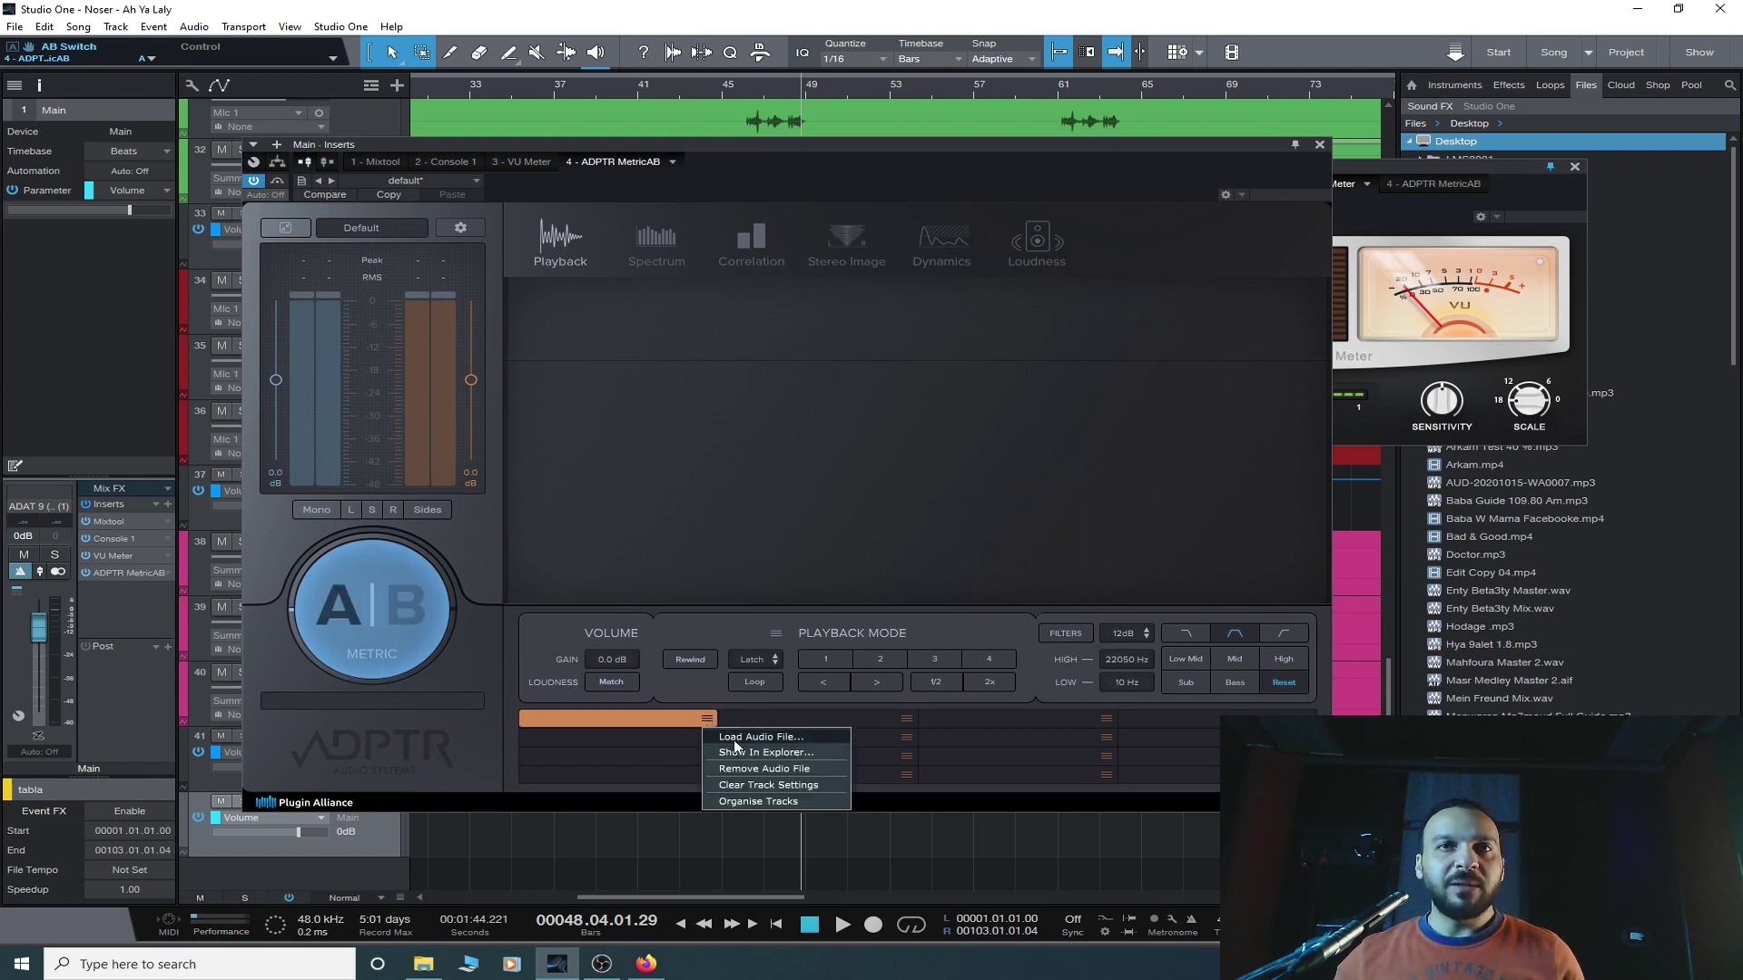
left_click(798, 737)
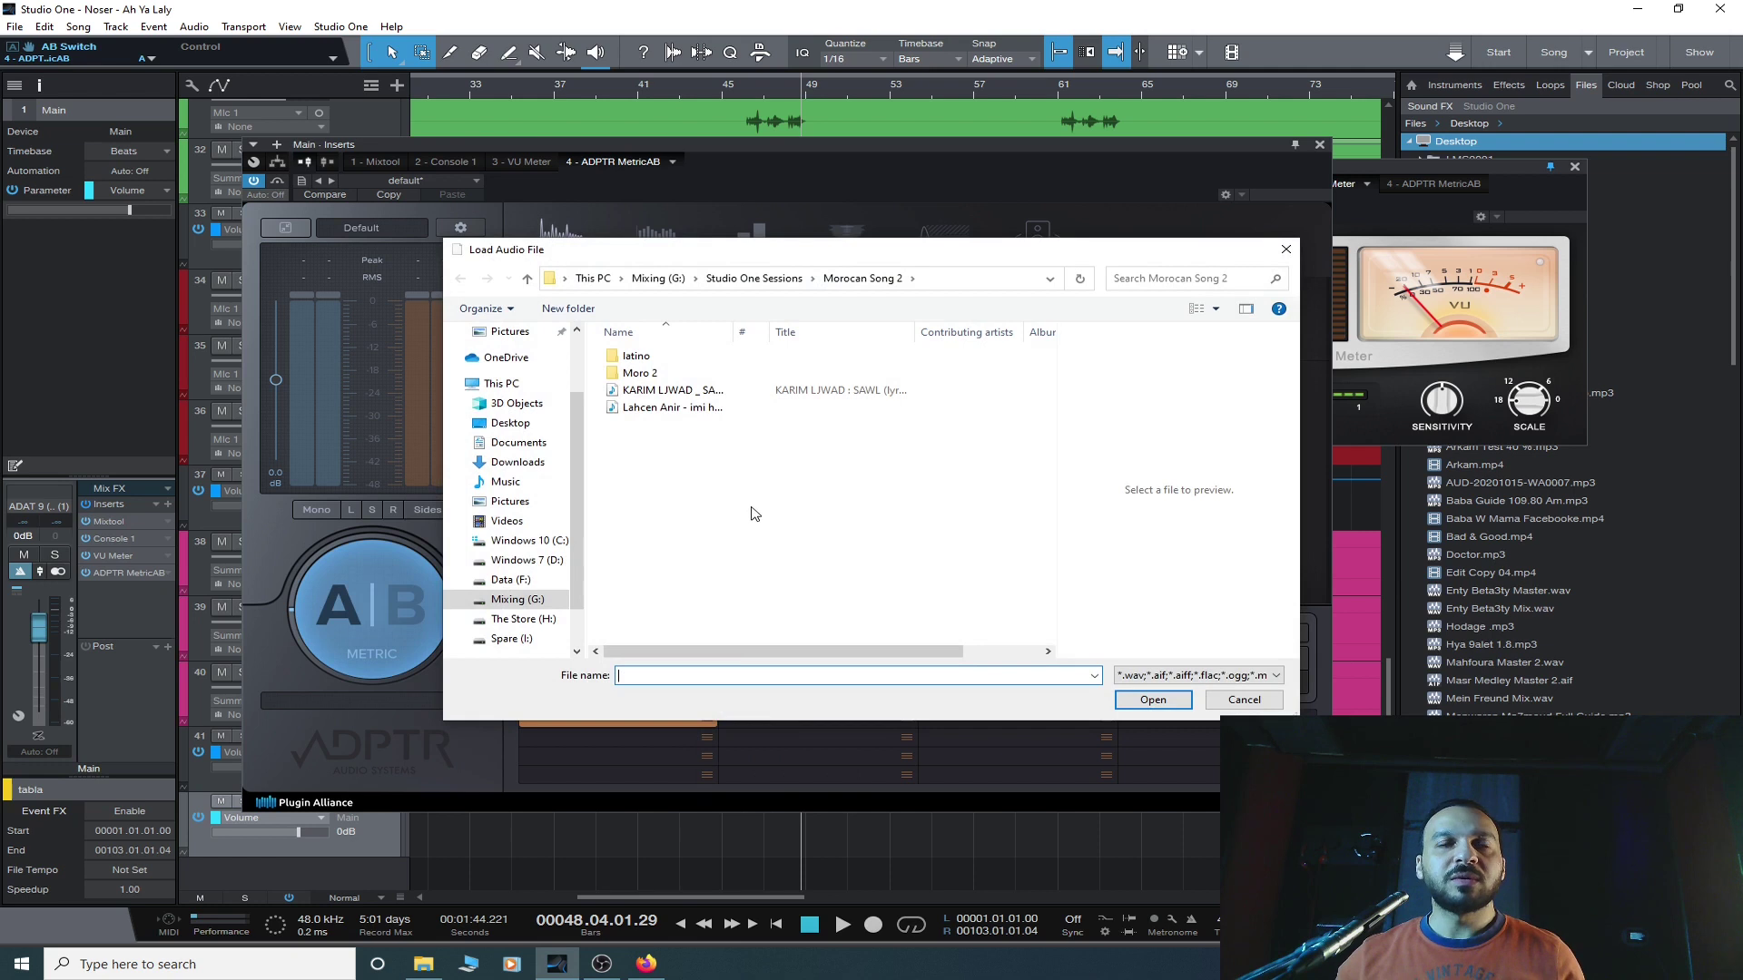
key("alt+Up")
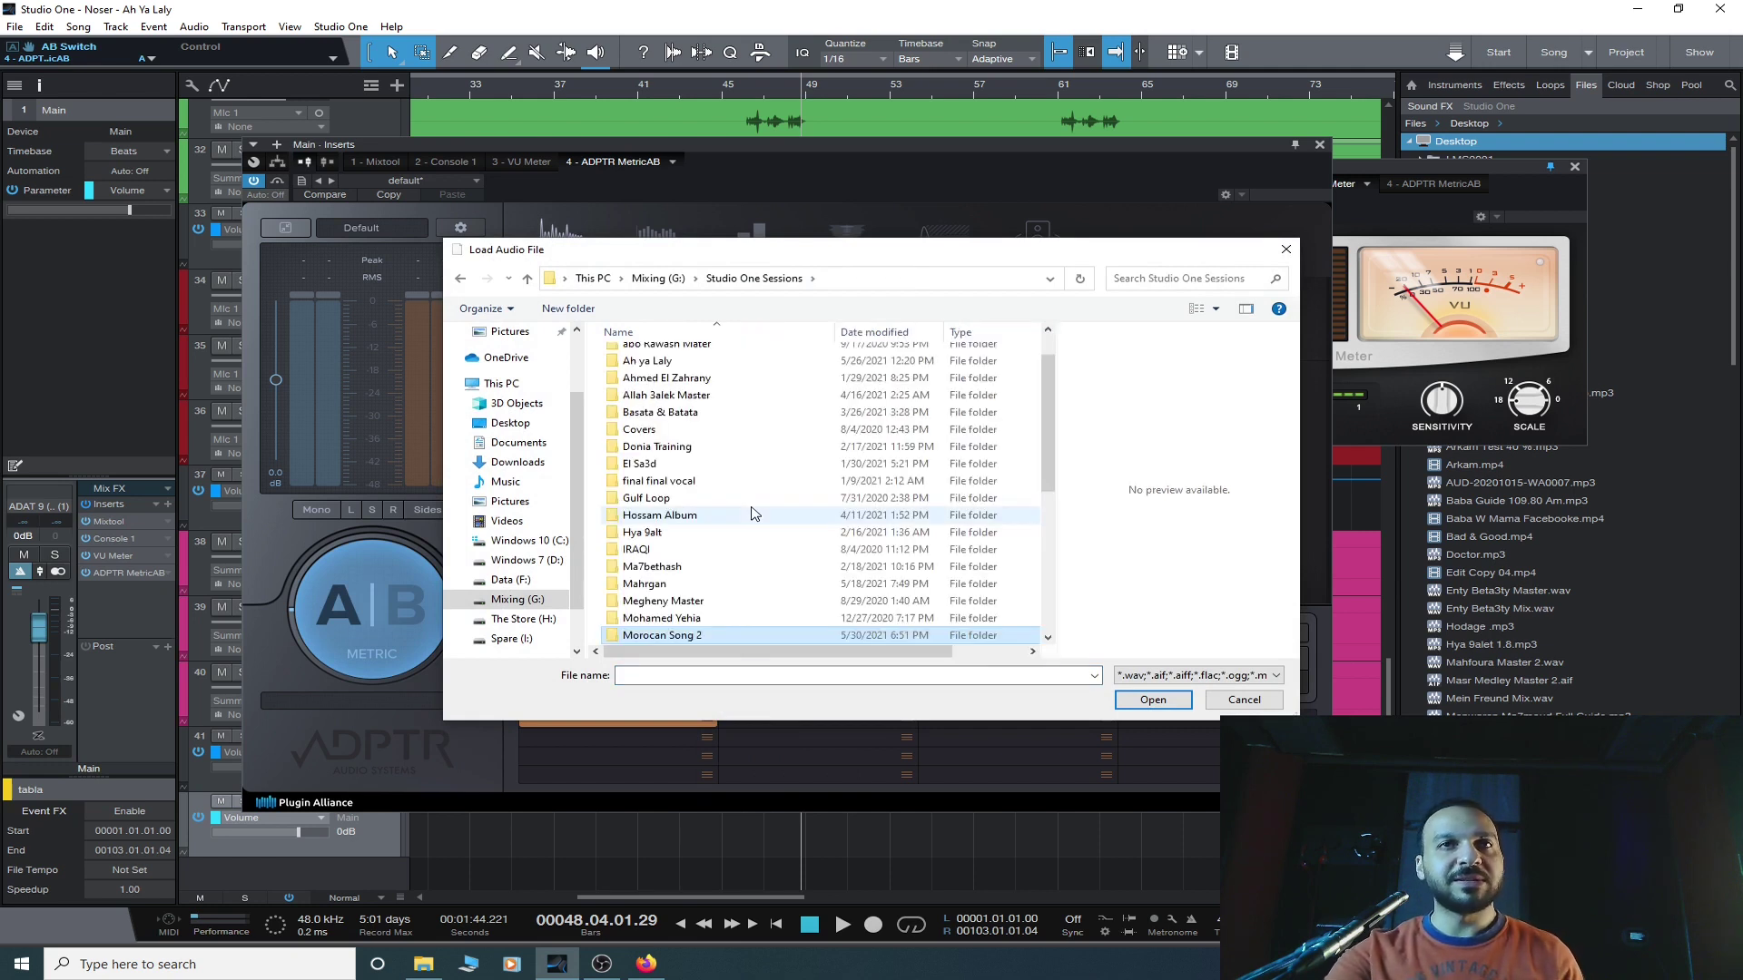
type("ahh ya laly")
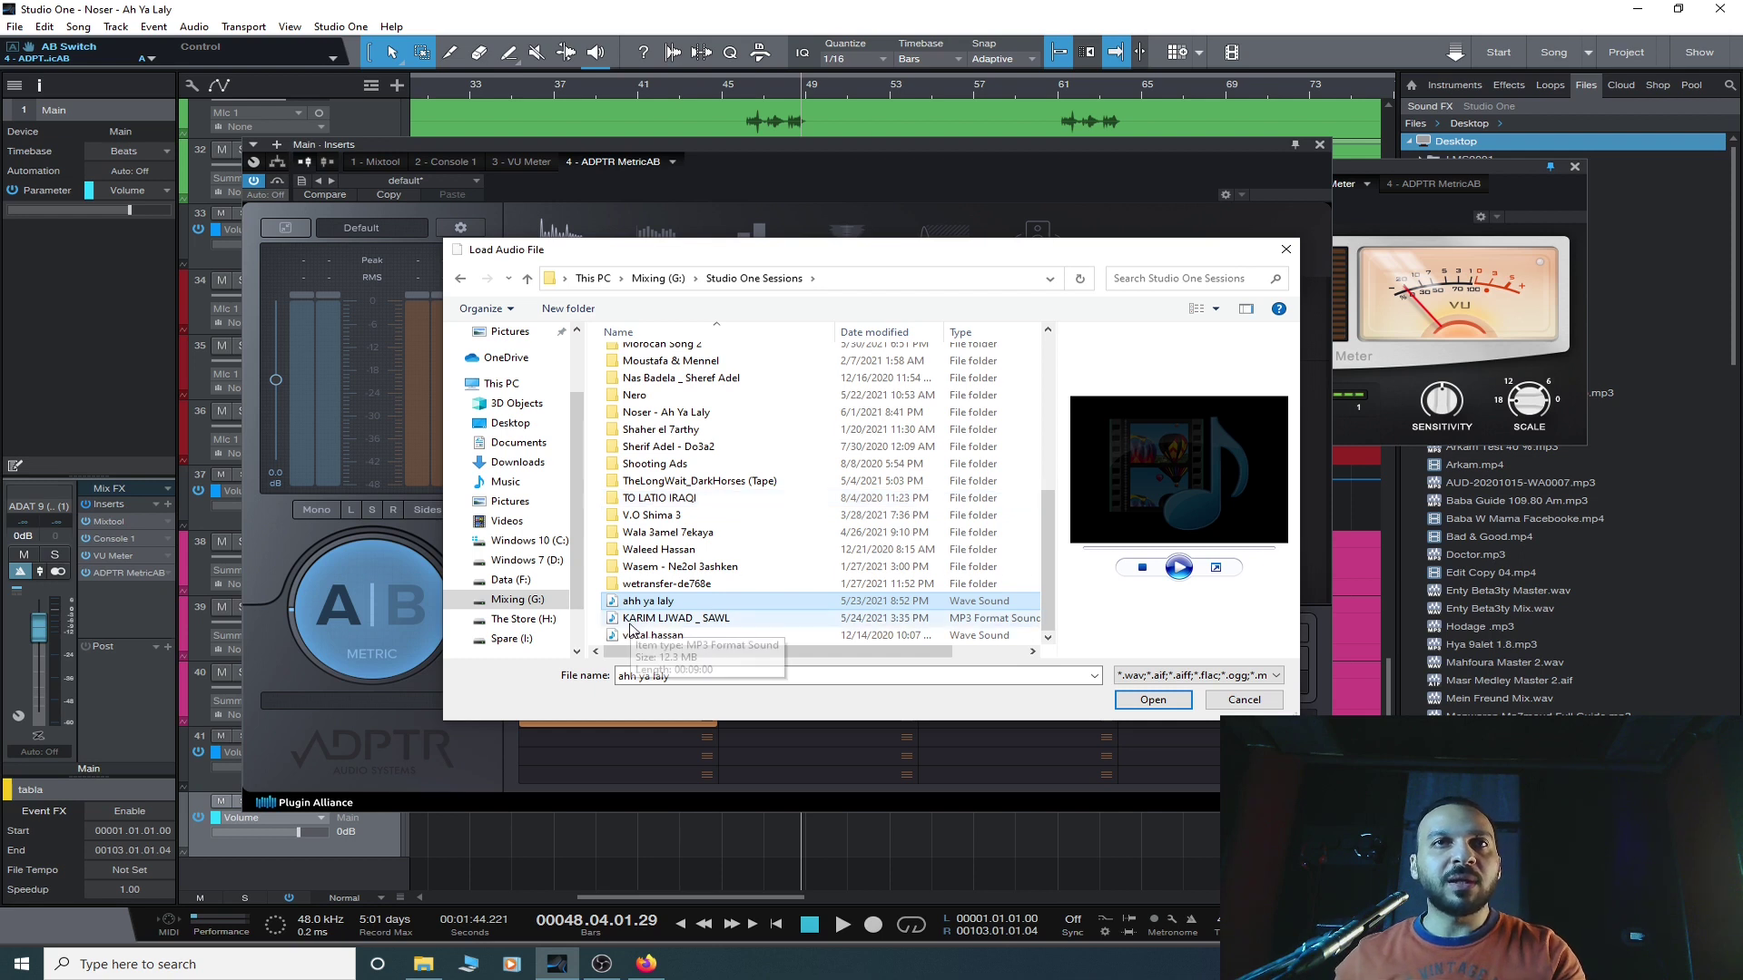
double_click(671, 601)
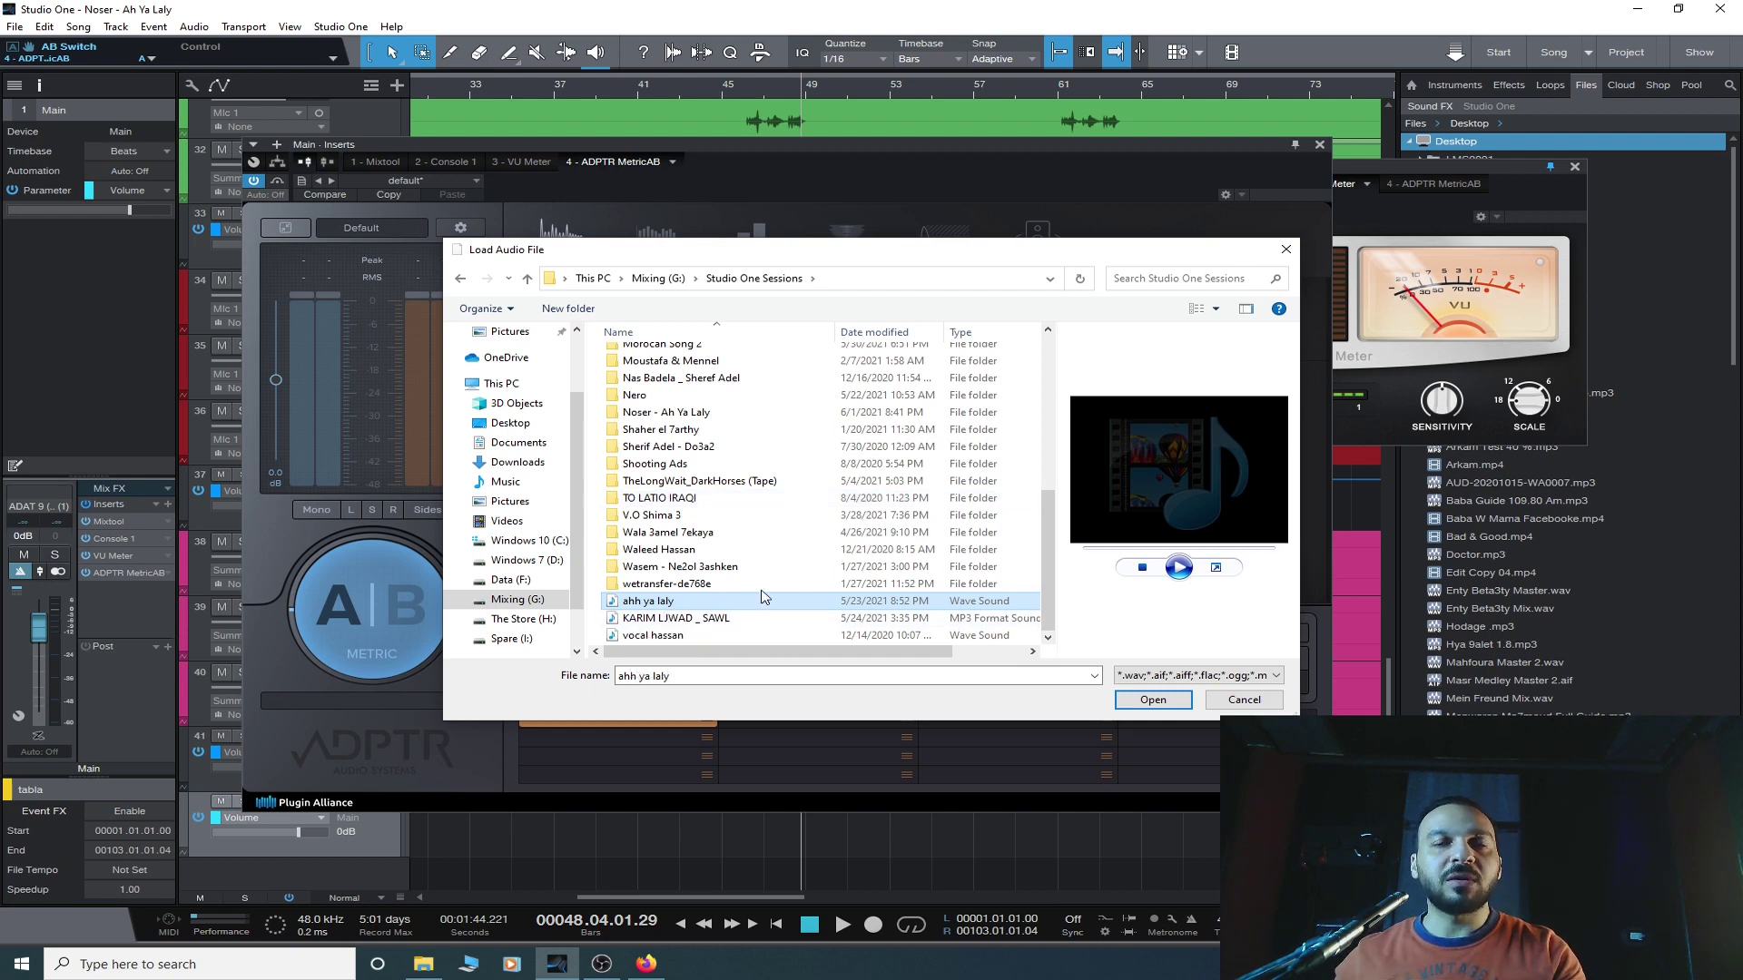
- Audition ahh ya laly from about 0:52 in Windows Media Player, and load it as MetricAB's first reference track
right_click(672, 601)
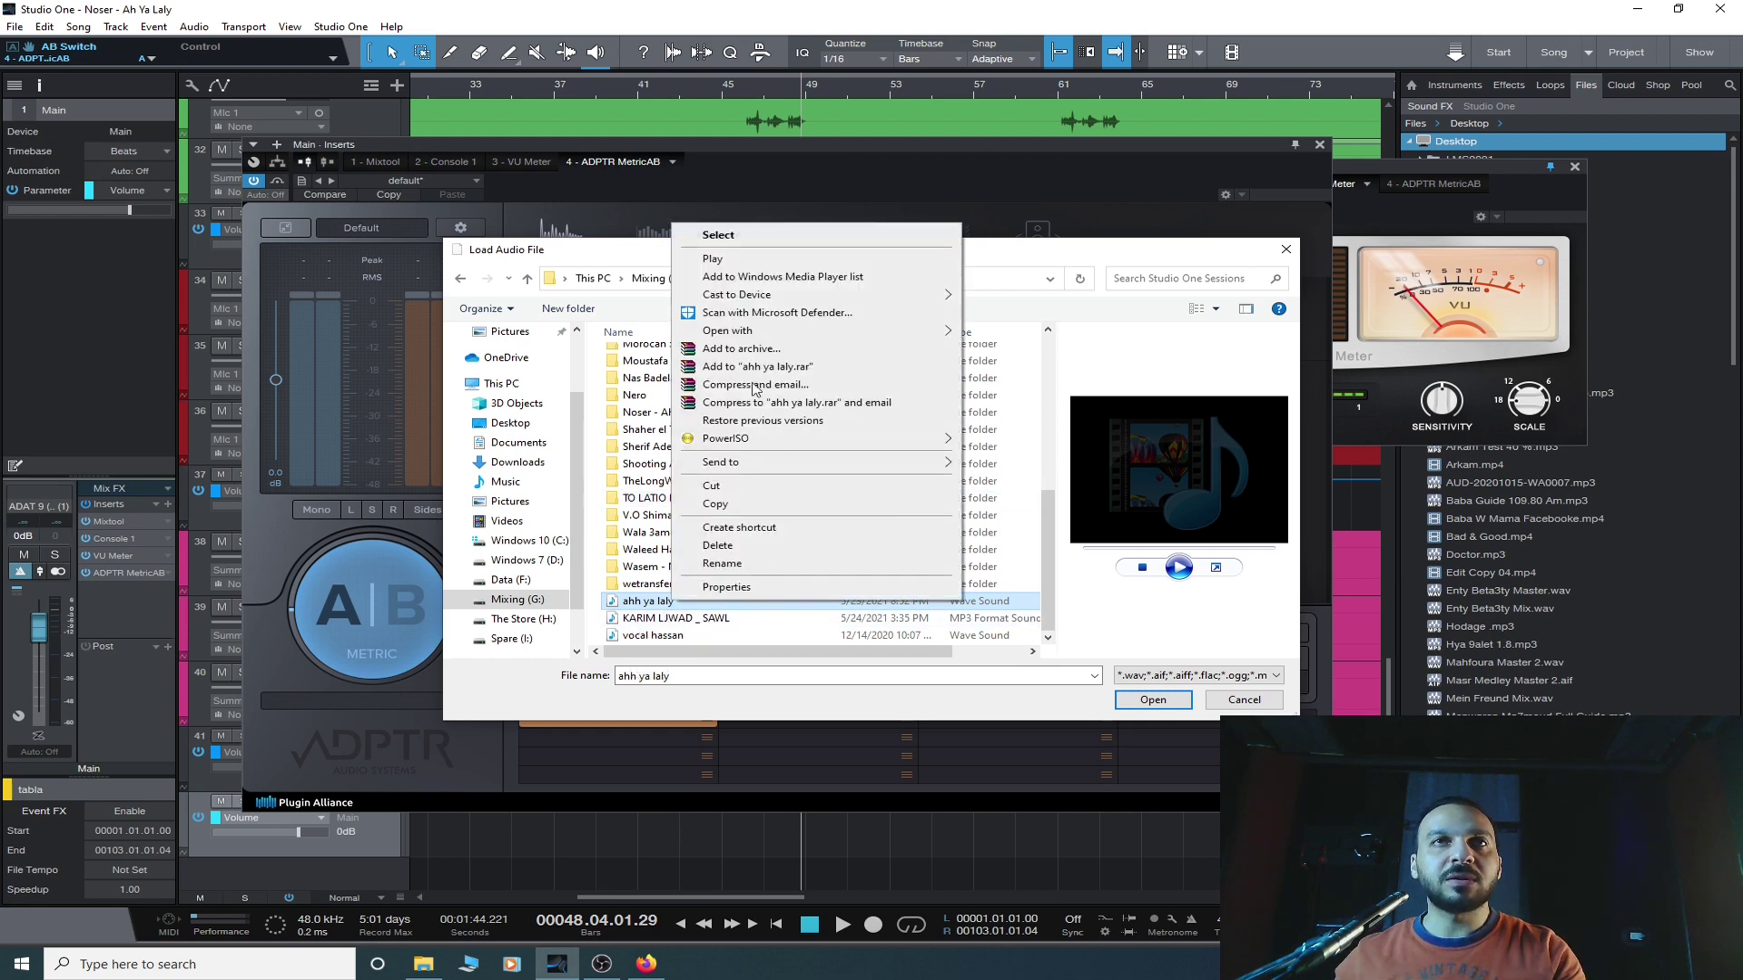
left_click(786, 260)
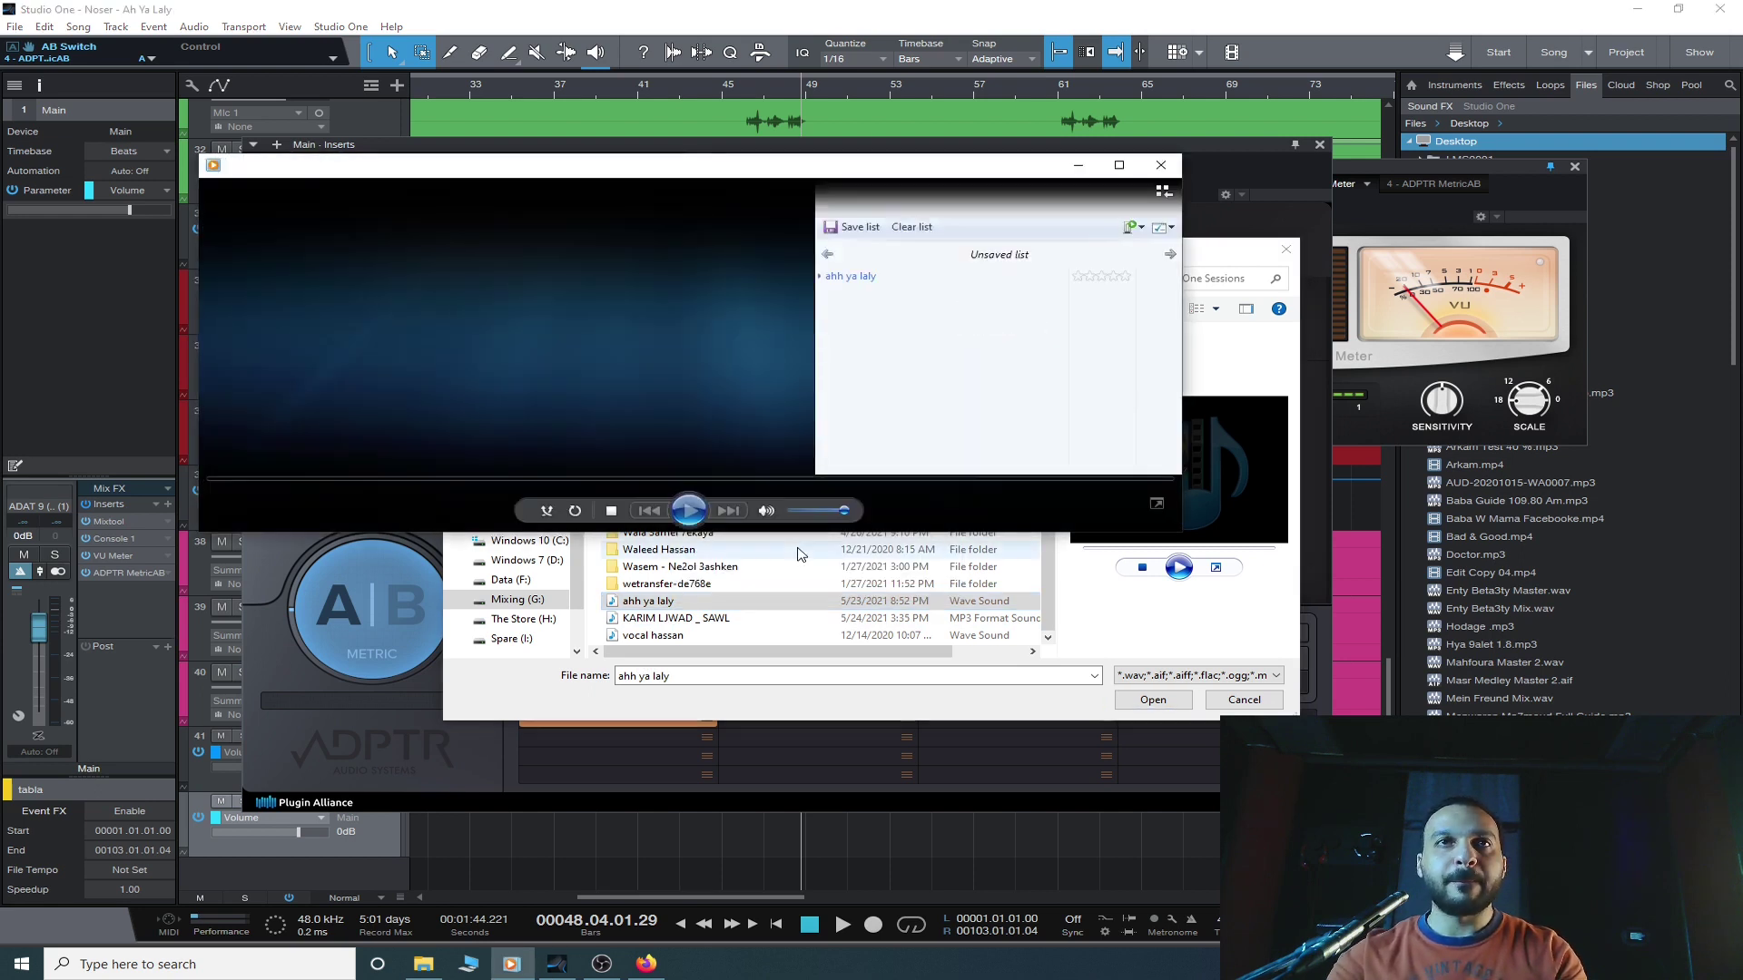
left_click(447, 478)
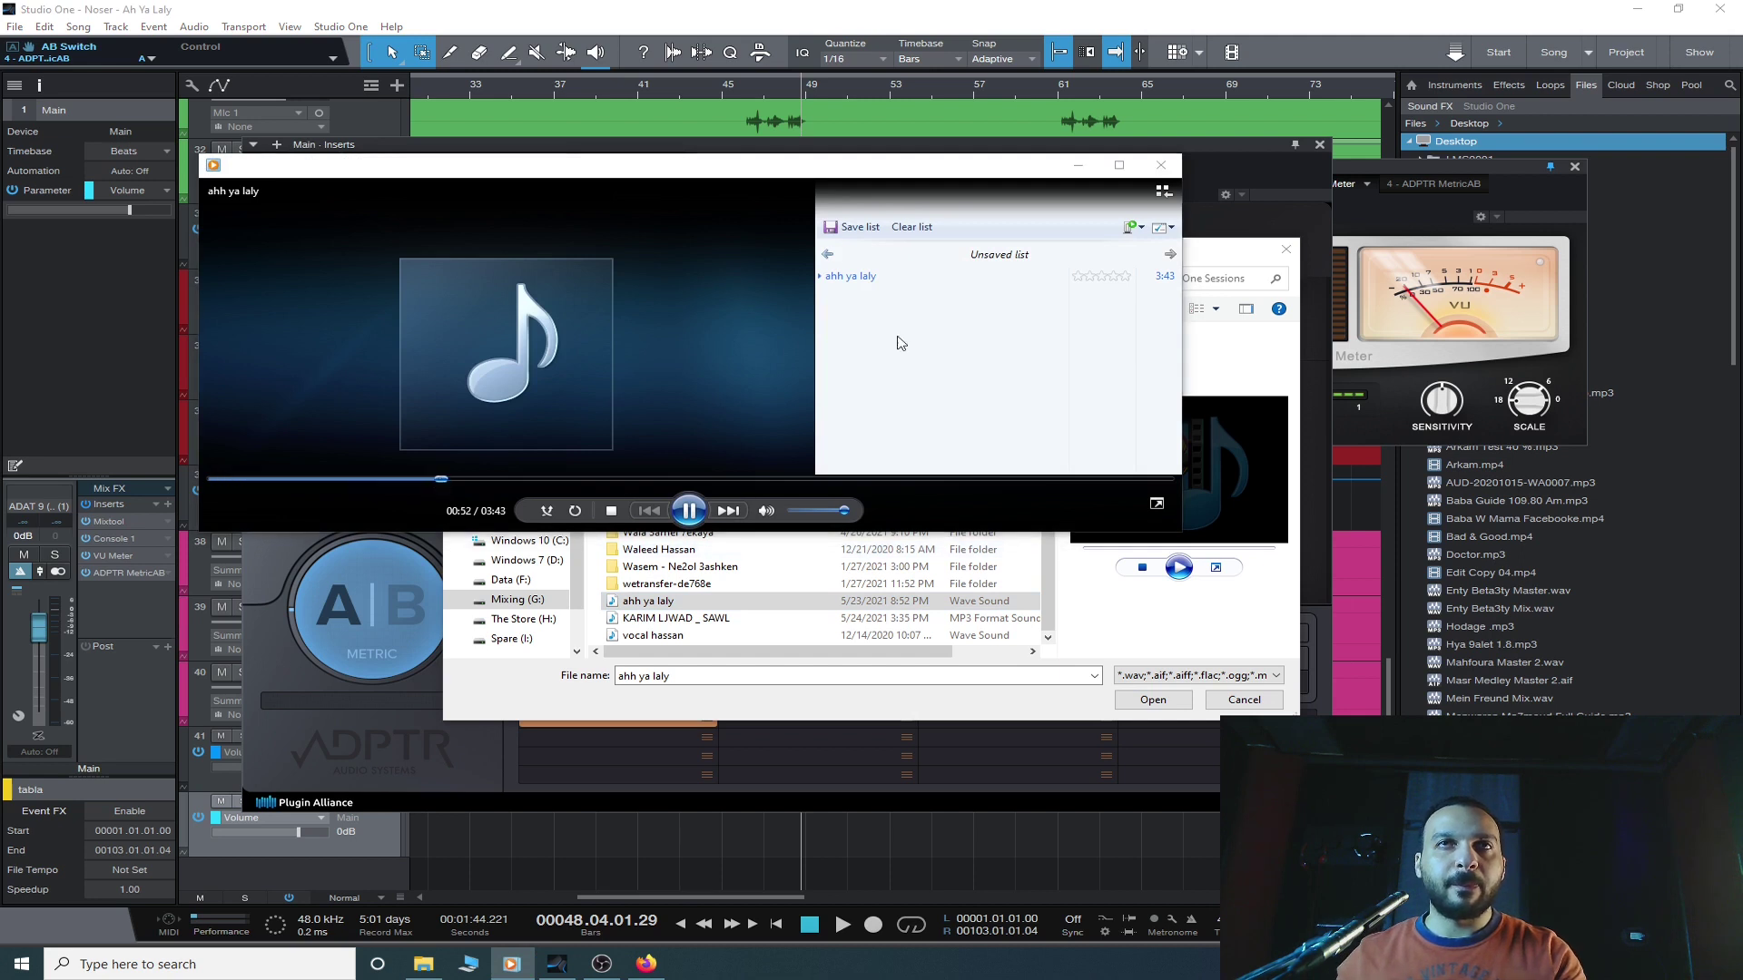
left_click(1161, 166)
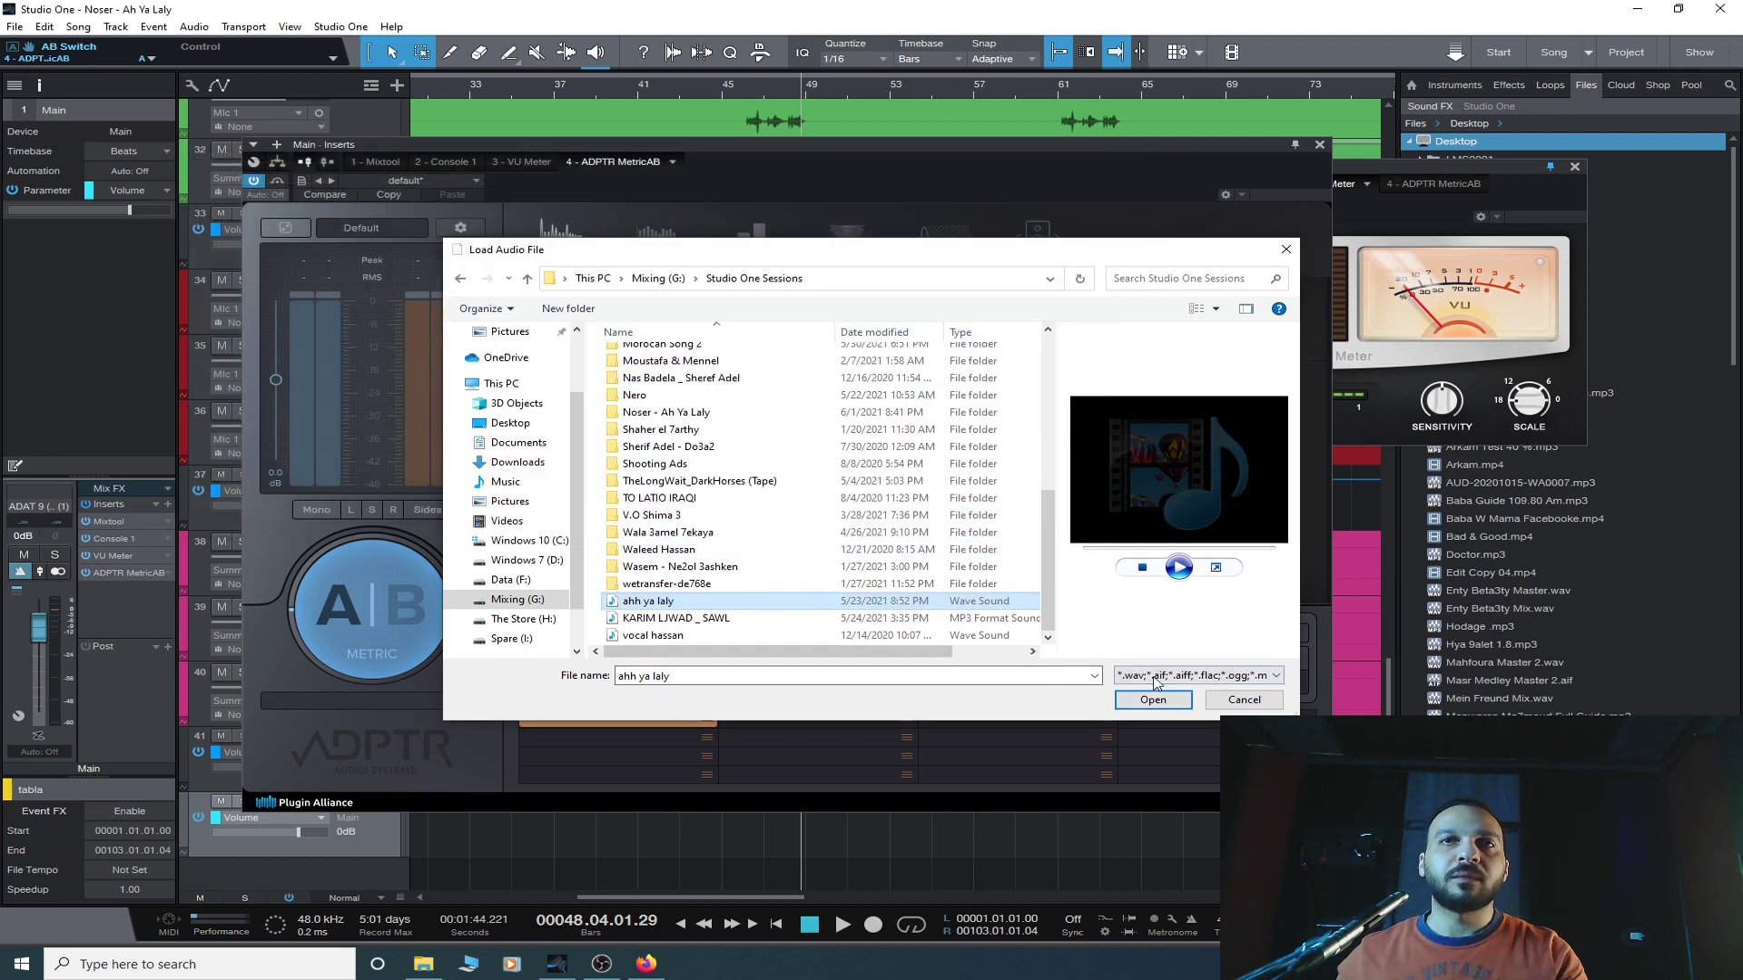
left_click(1150, 702)
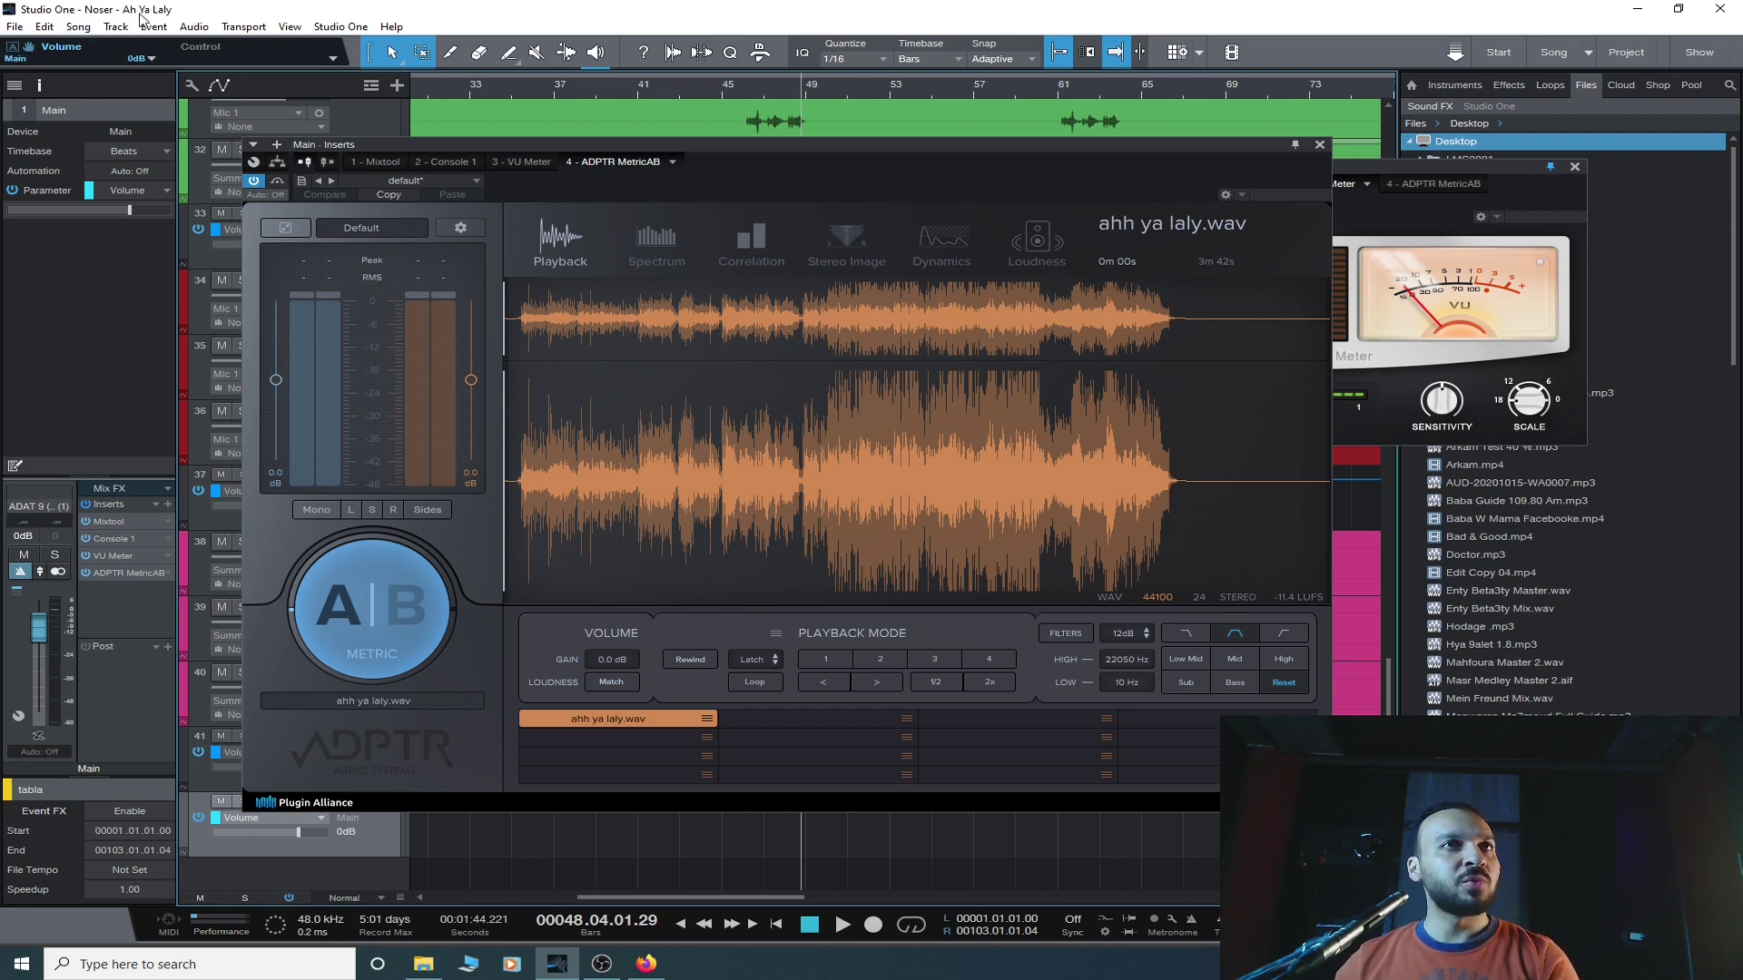
- Save the song as a new version named Noser - Ah Ya Laly 1 in the same session folder
left_click(15, 26)
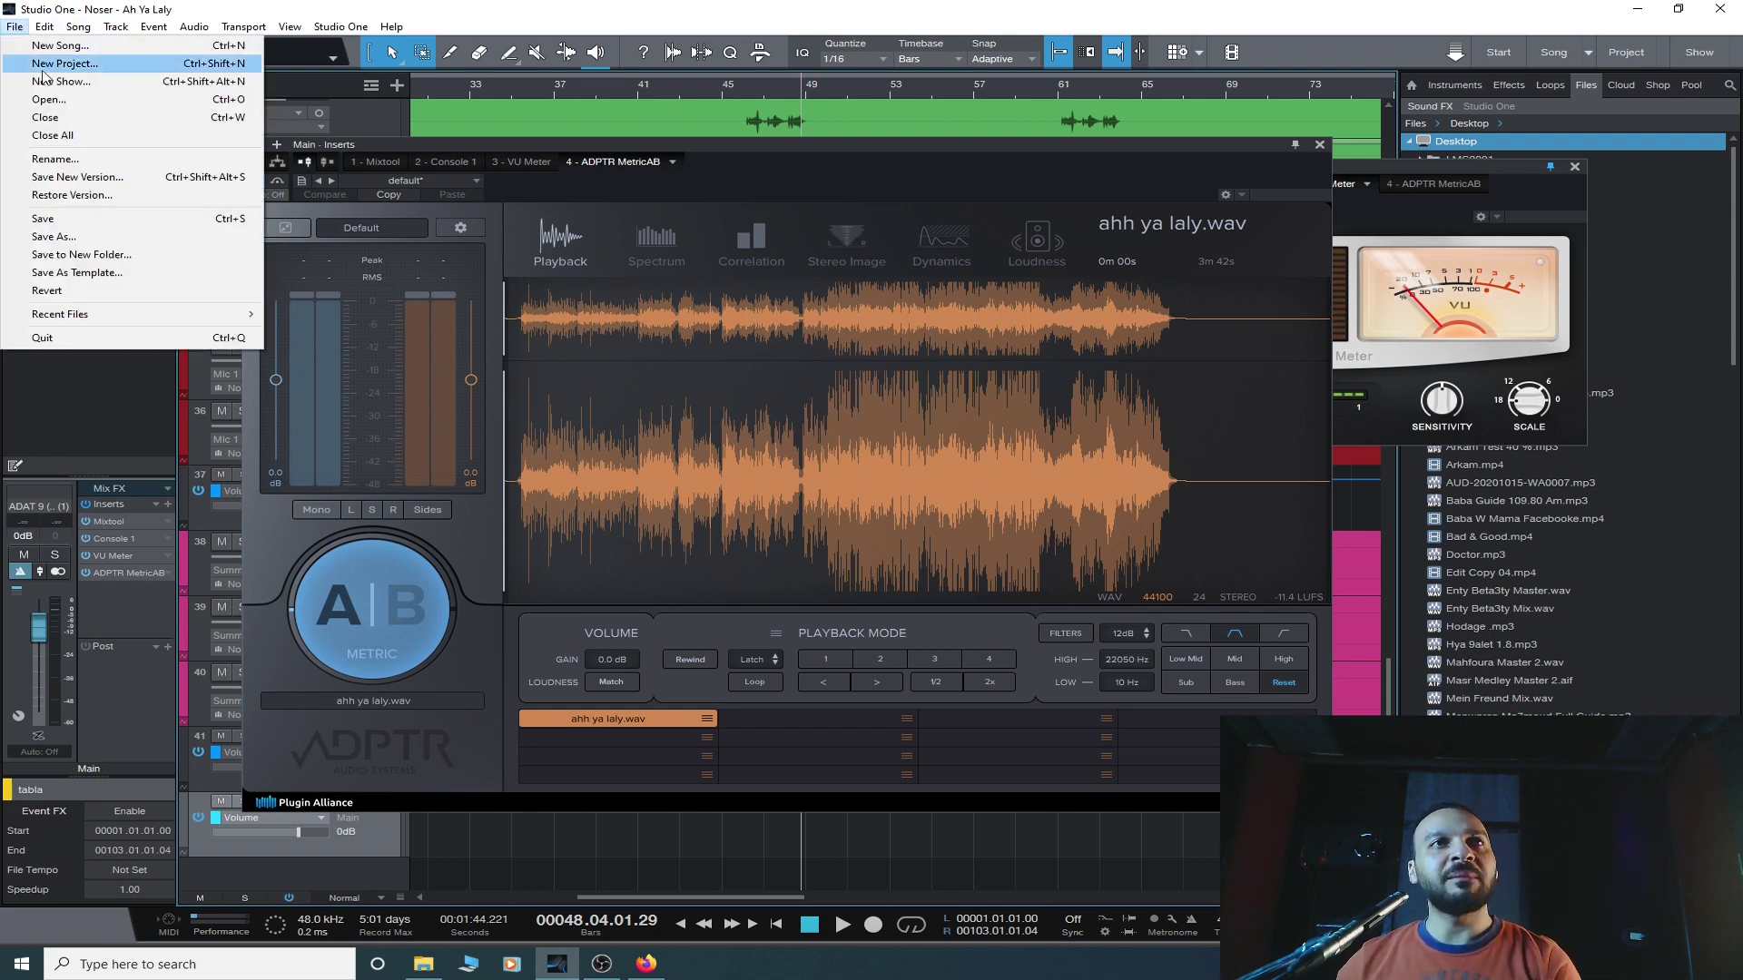
left_click(82, 236)
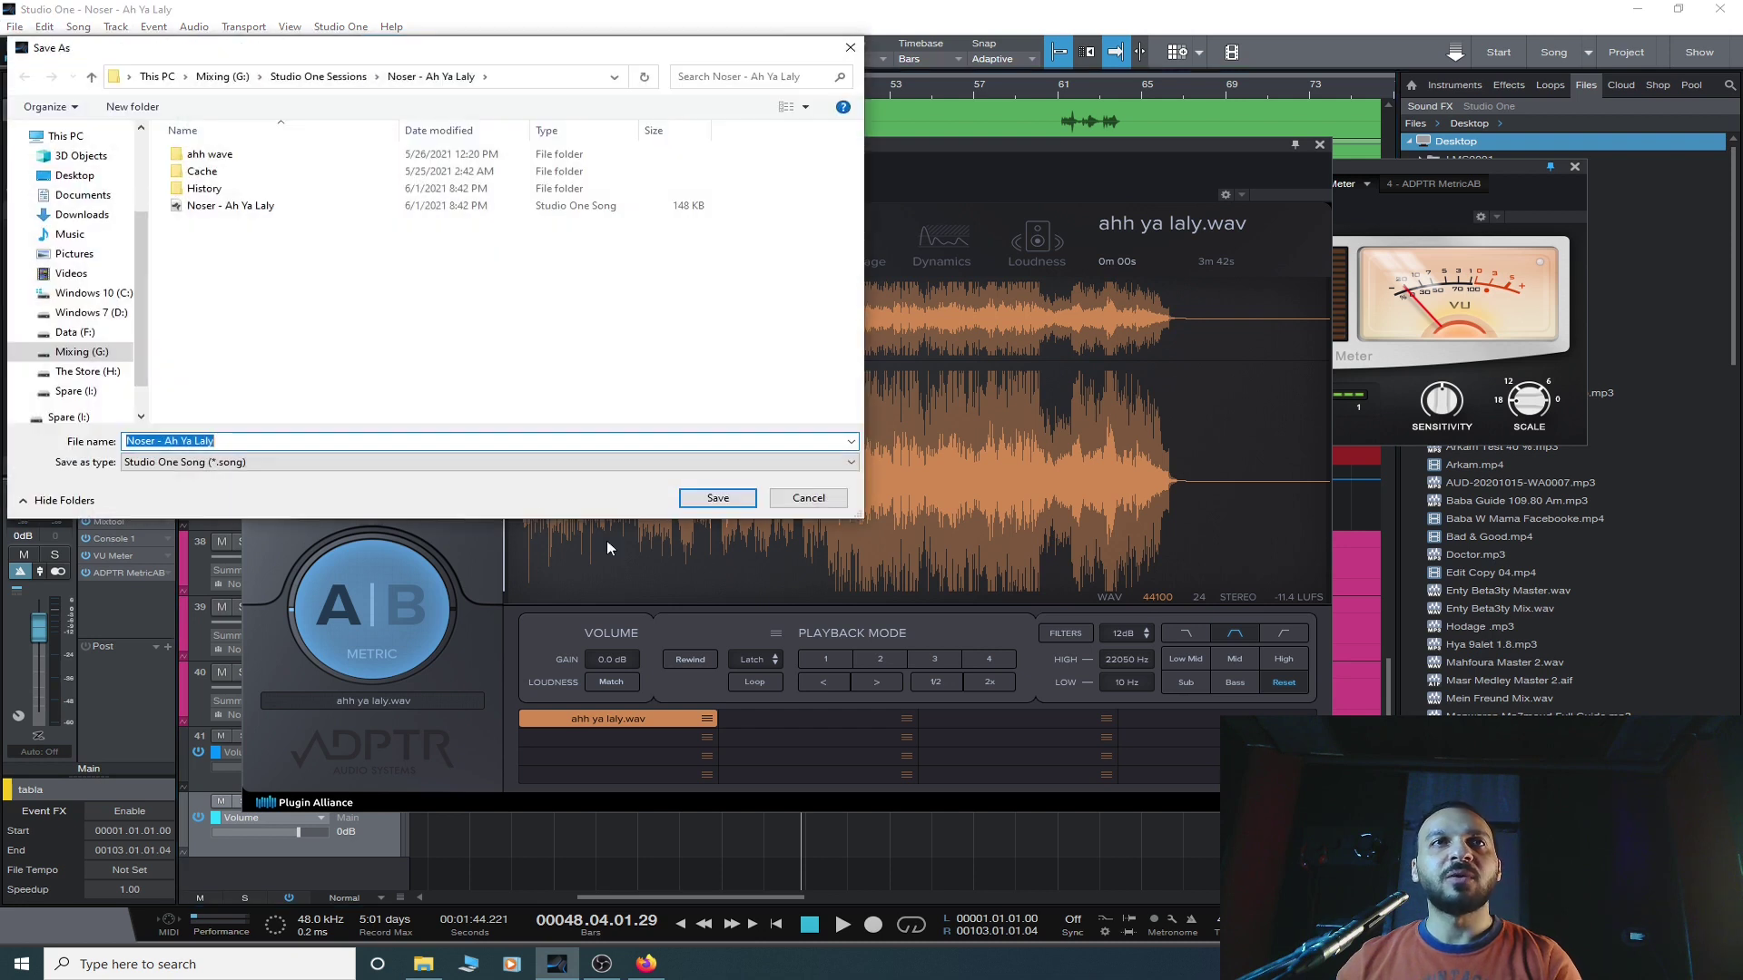
left_click(305, 442)
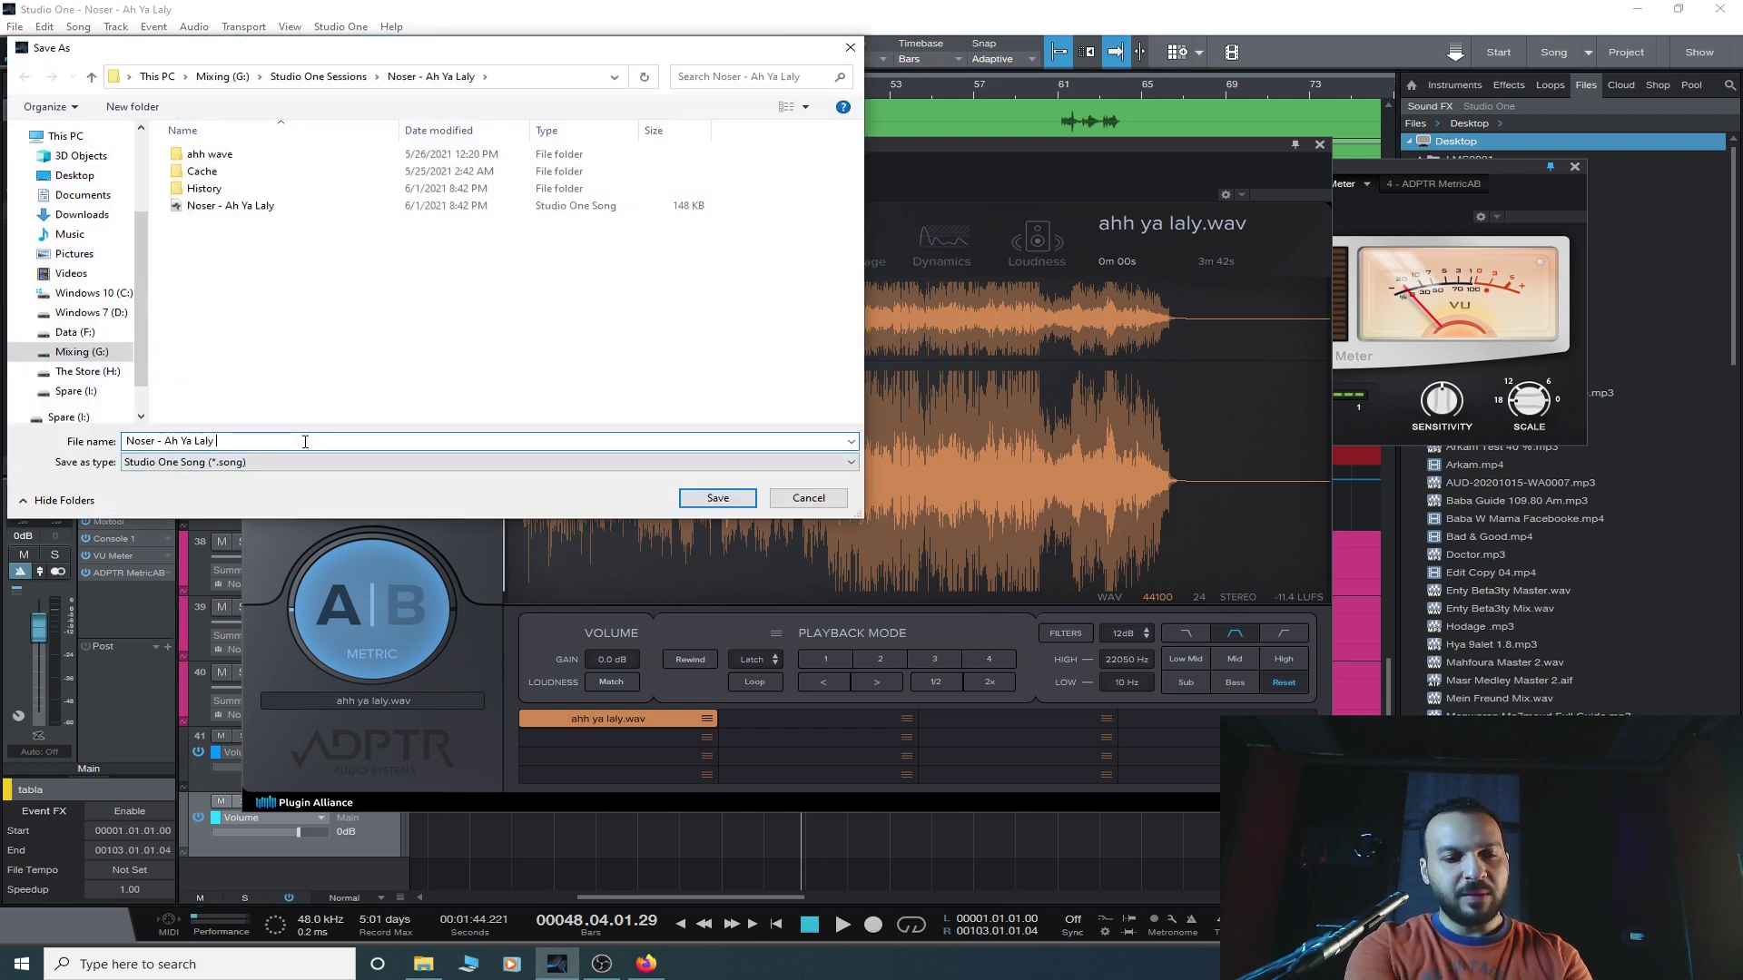
type("1")
key("Return")
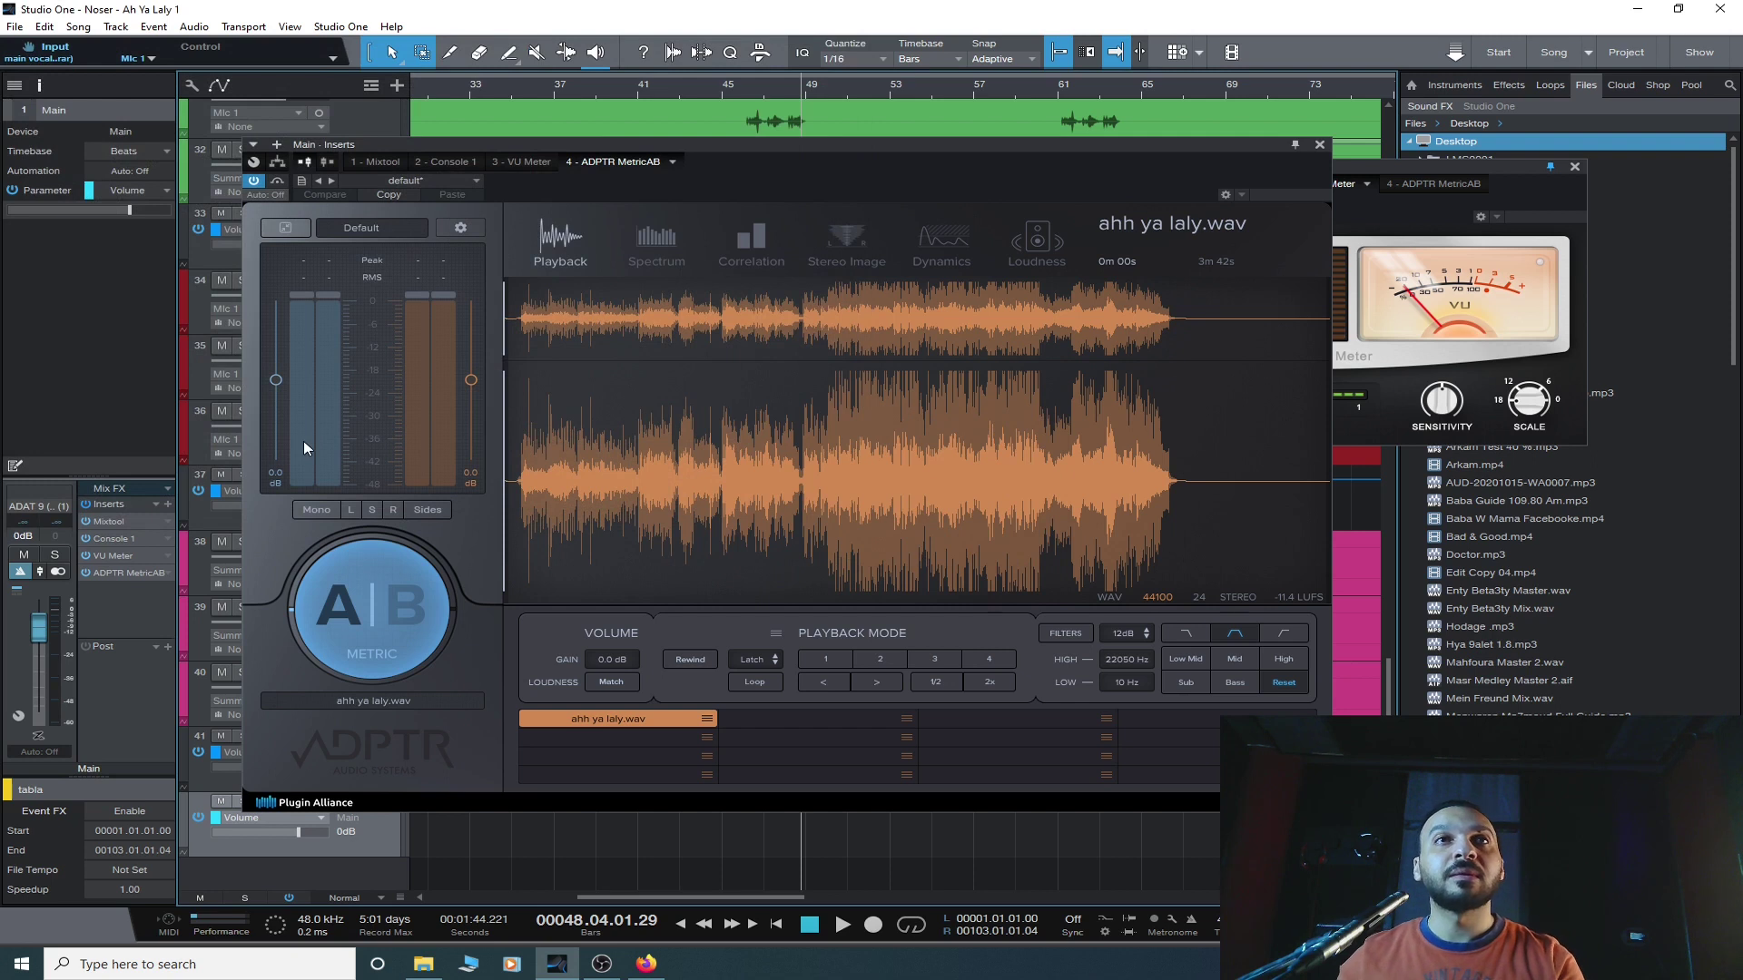
- Save another version of the song as Noser - Ah Ya Laly 1.1
left_click(14, 26)
left_click(81, 235)
left_click(268, 442)
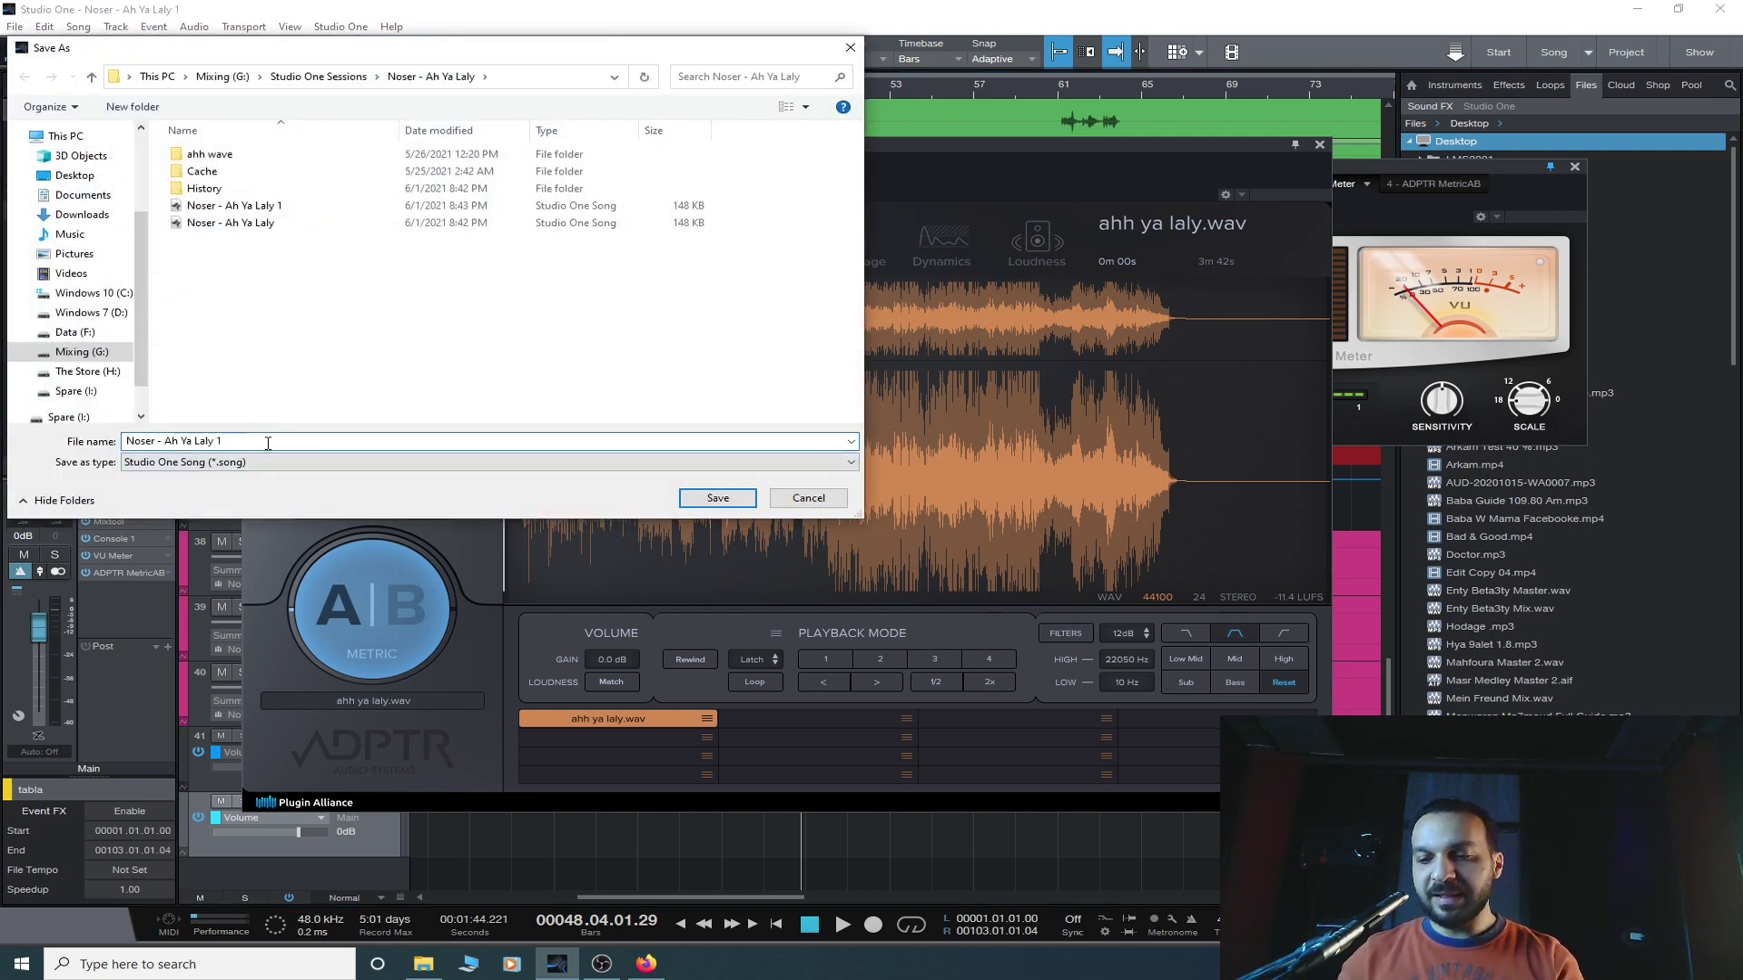
type(".1")
key("Return")
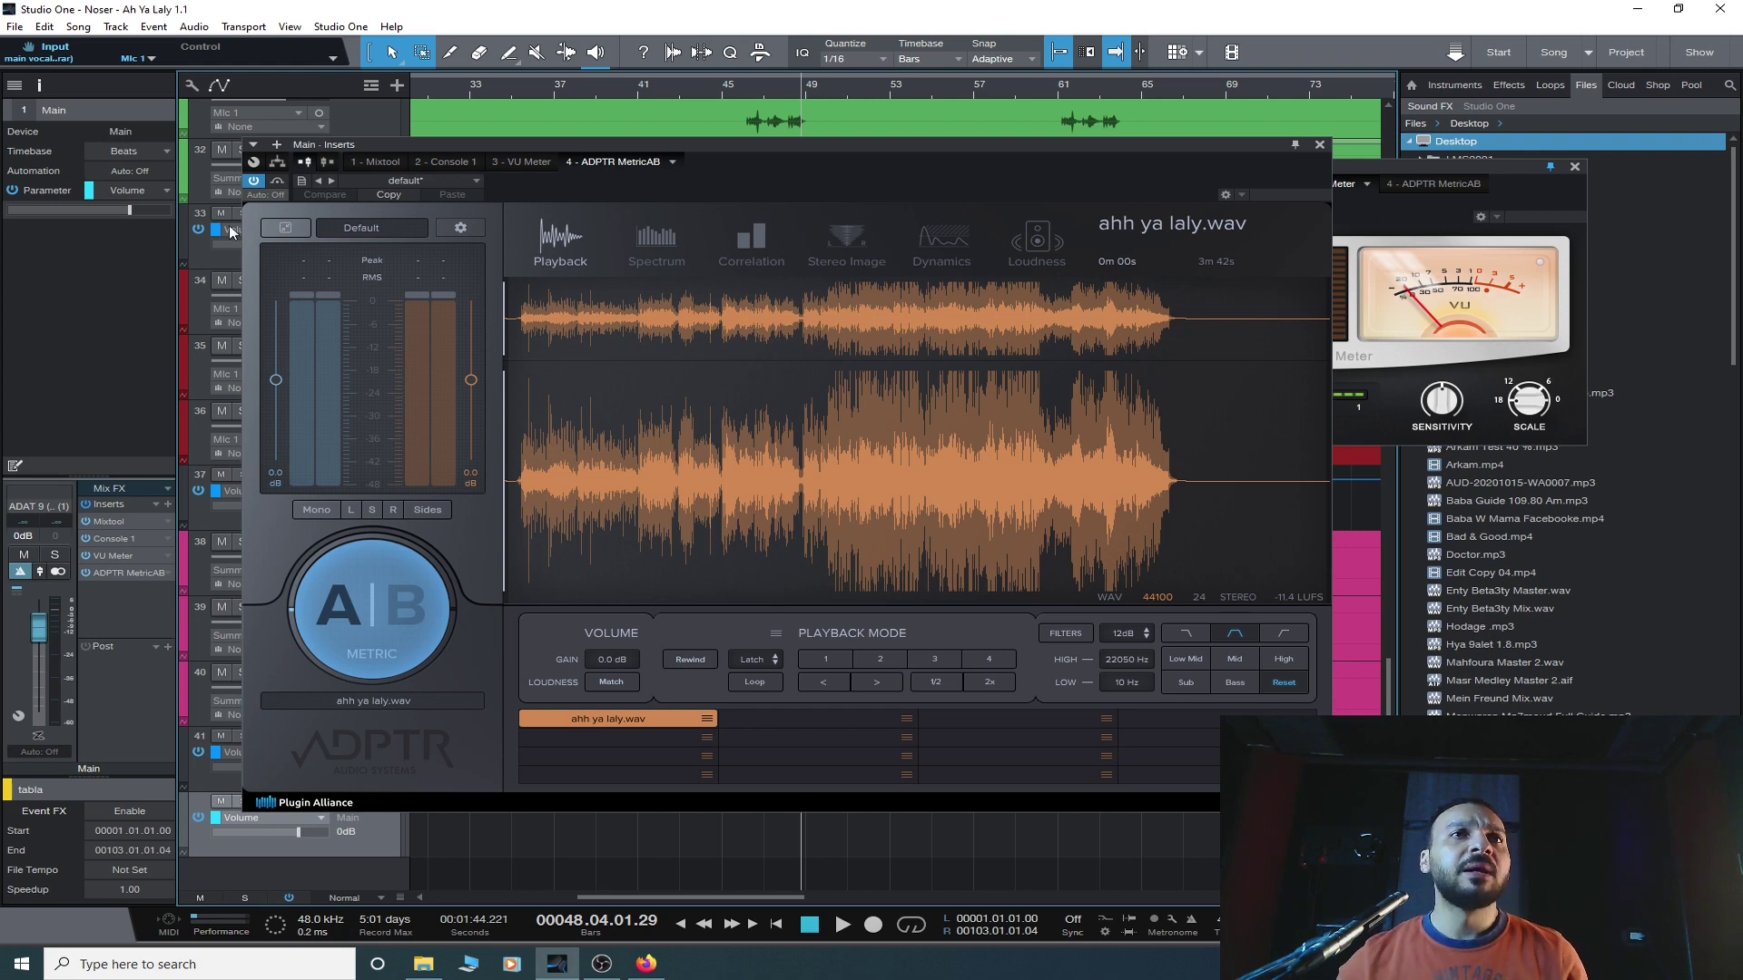
- Add the PreSonus Limiter to the Main bus inserts with its ceiling at -1.00 and threshold at 0.00
left_click(168, 507)
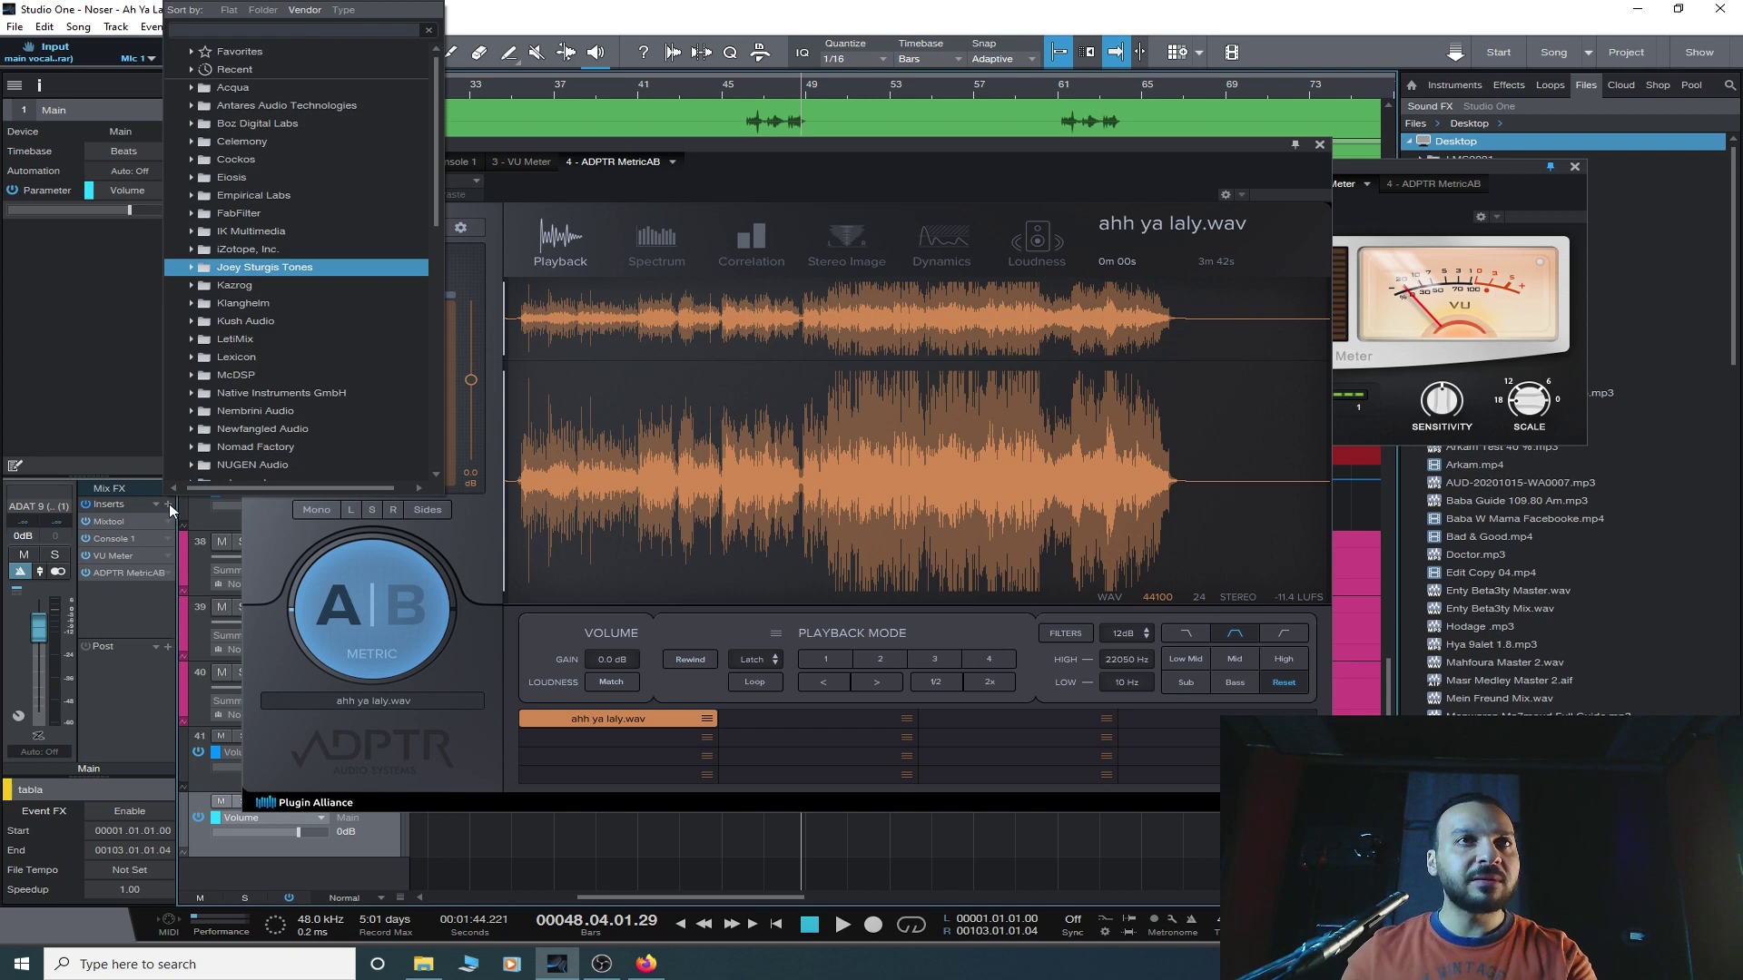
scroll(390, 357, "down", 3)
left_click(265, 418)
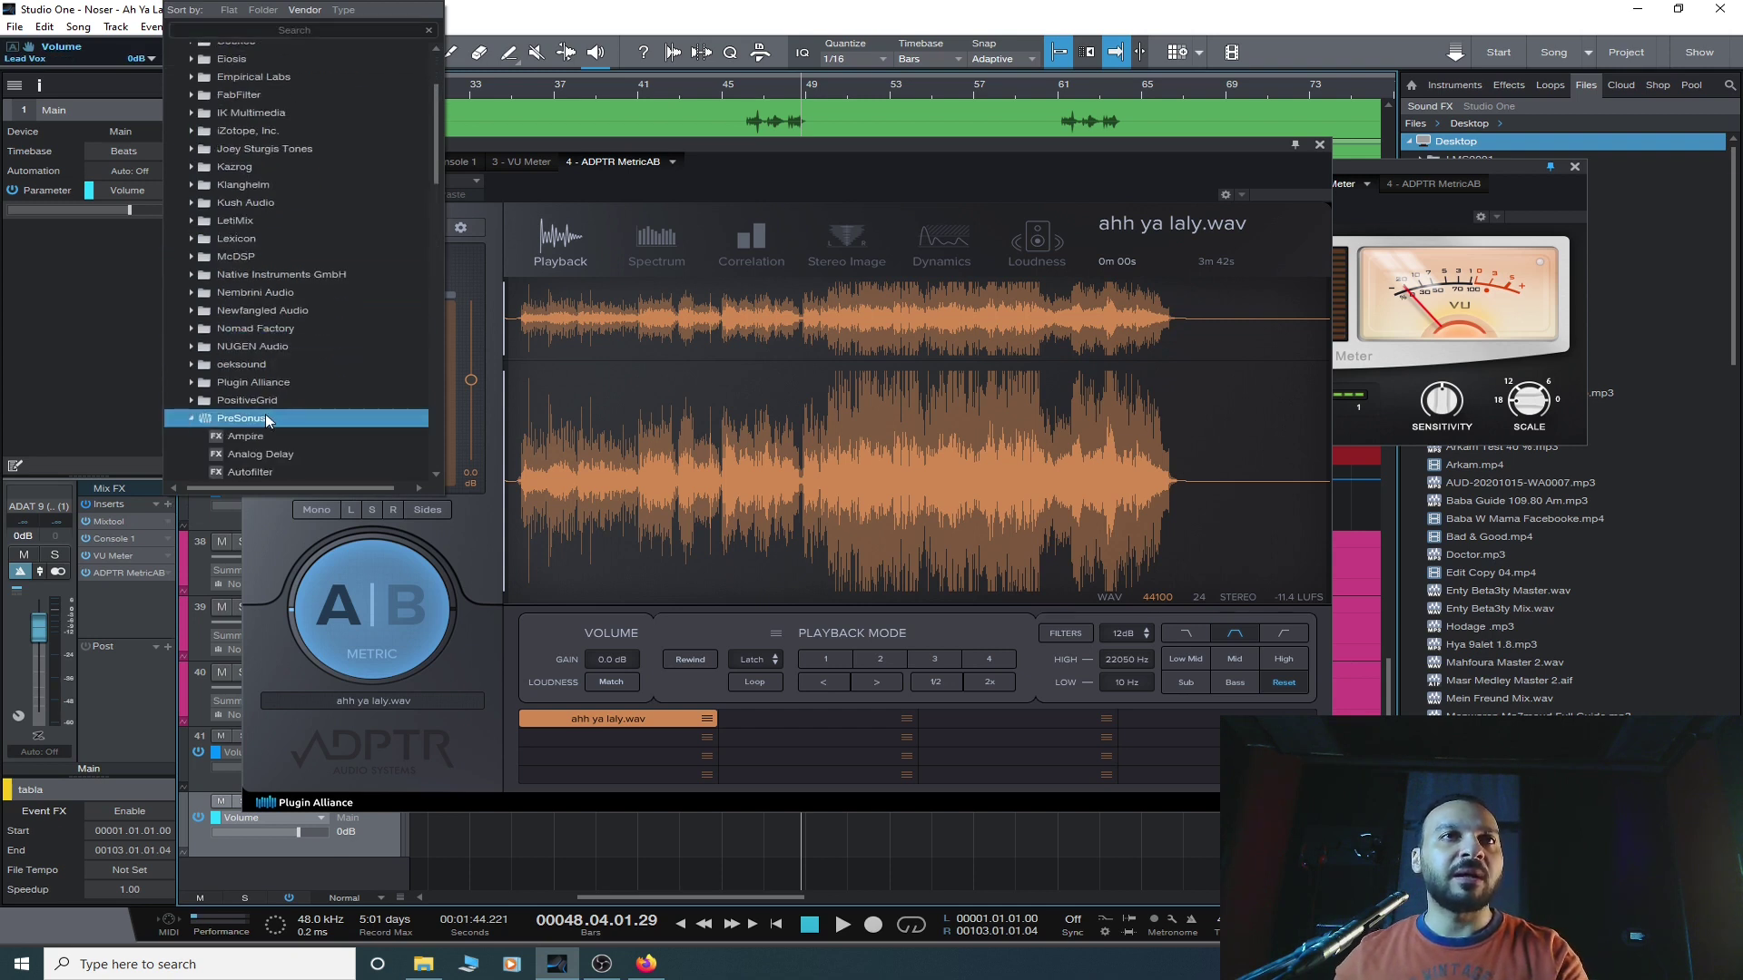
scroll(265, 414, "down", 7)
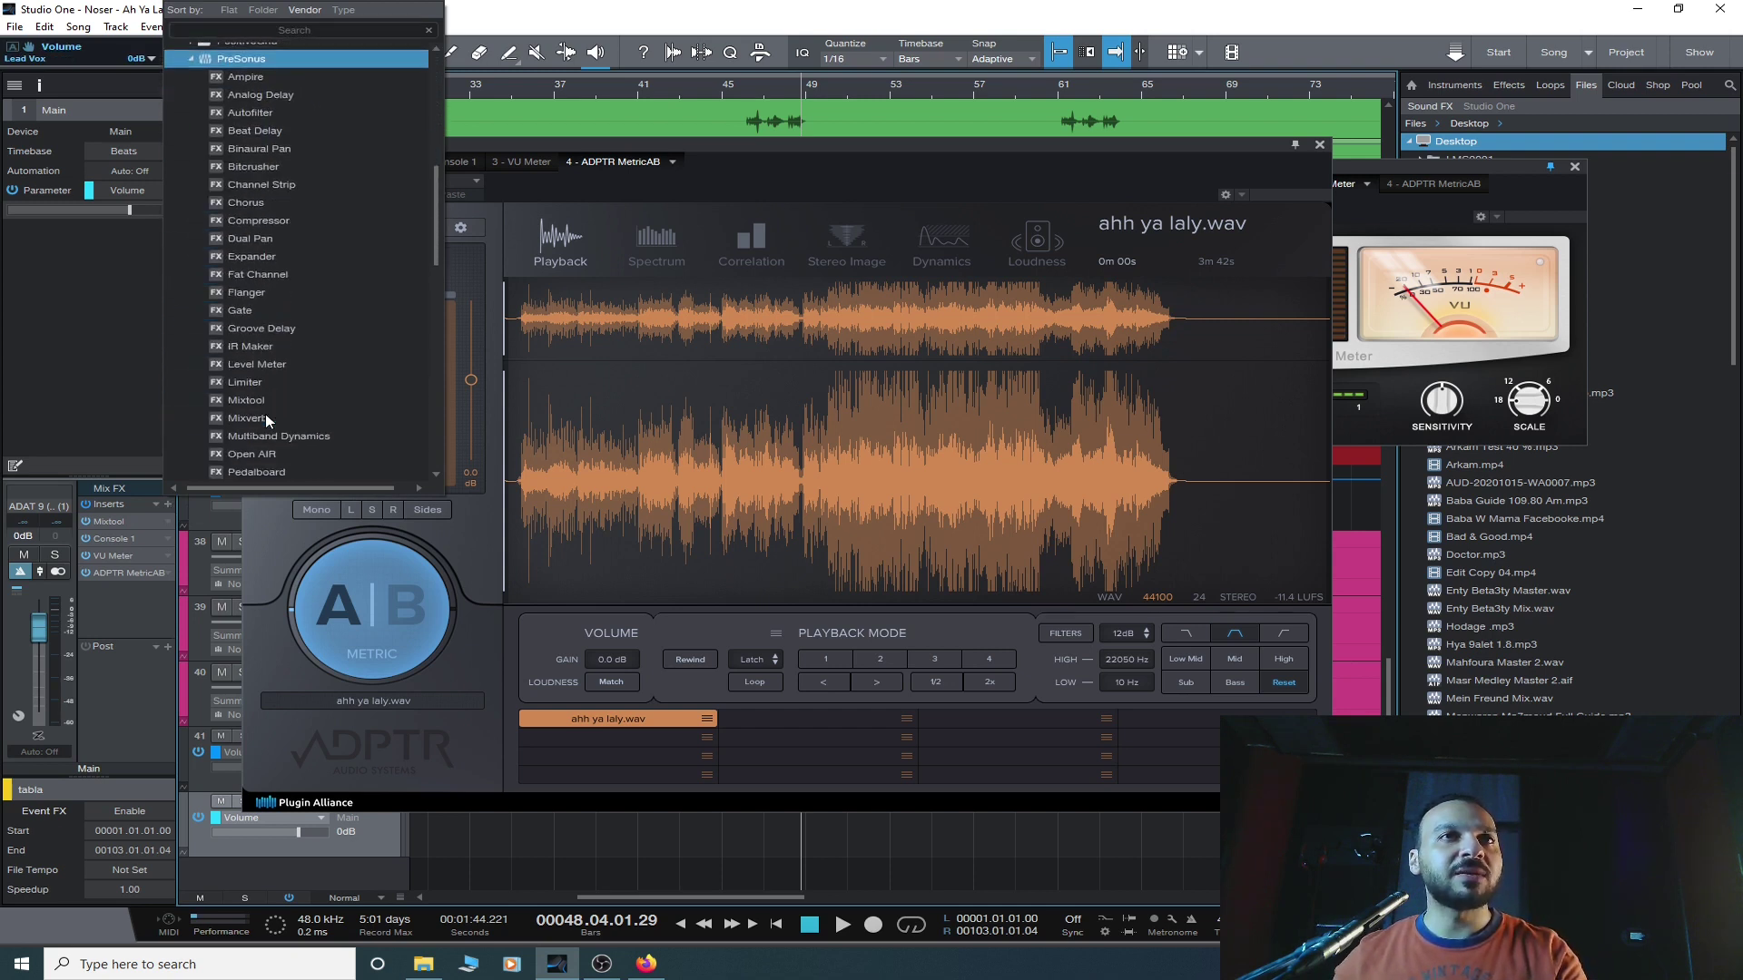
left_click(276, 384)
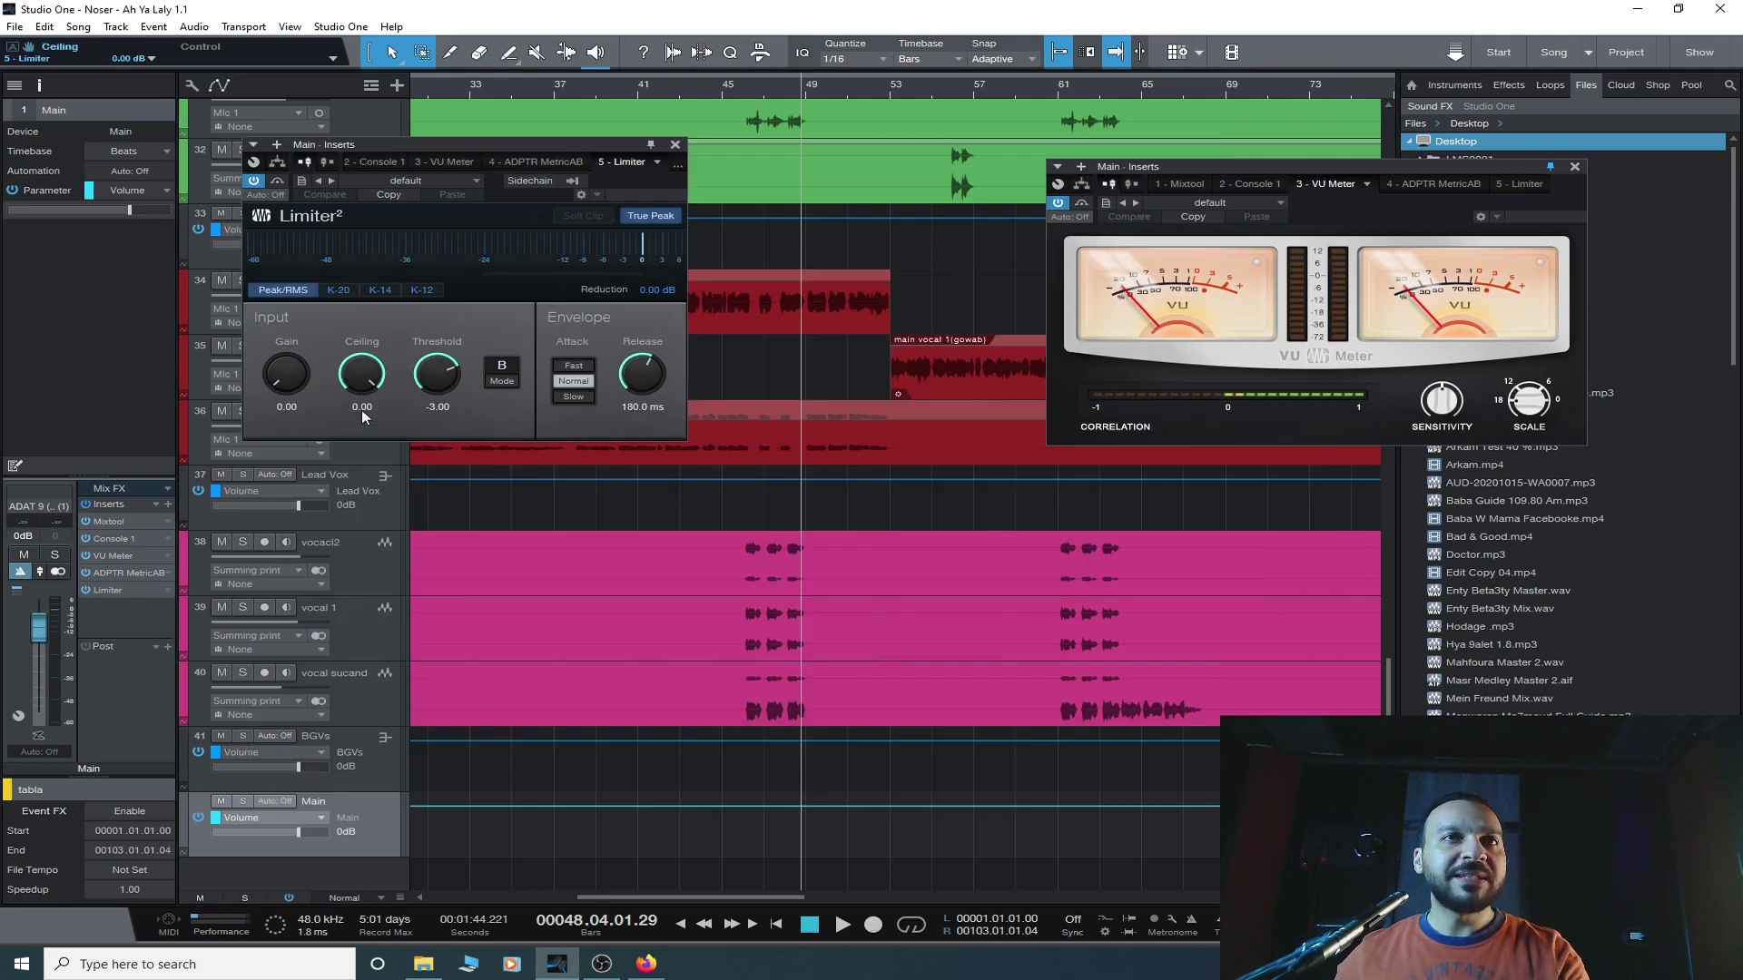
key("Return")
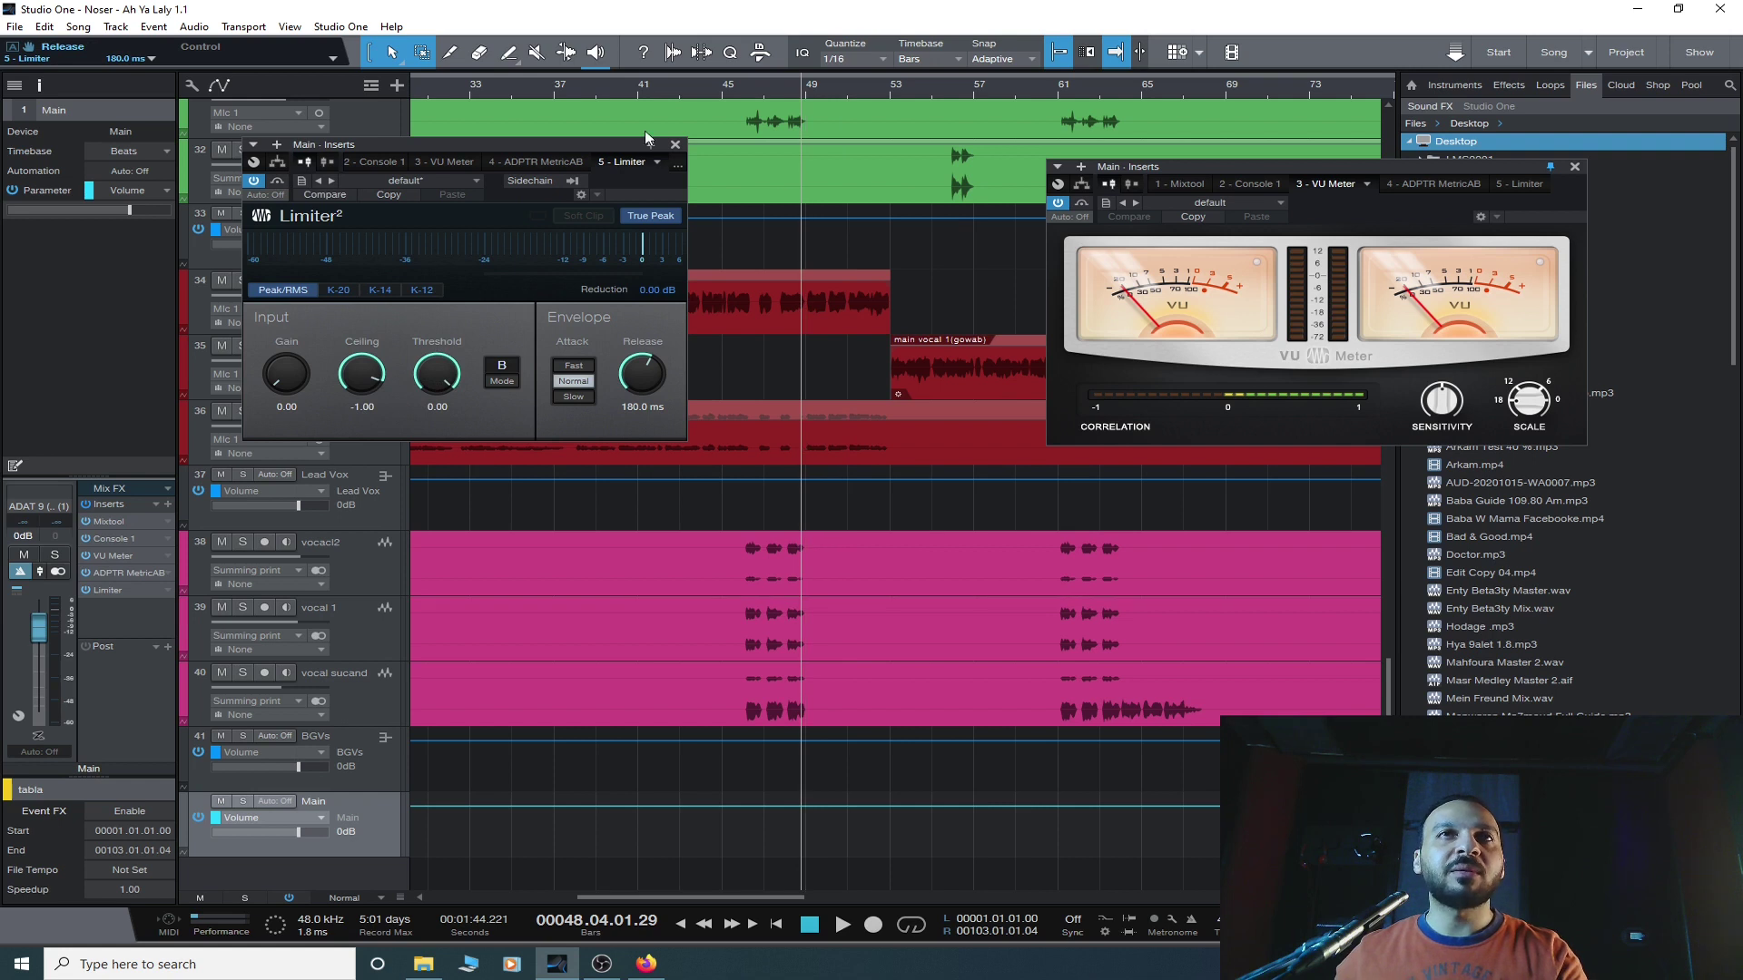
- Select the first backing vocal phrase across tracks 38 to 40 and set the loop range to it, bars 46 to 49
left_click_drag(589, 154, 494, 154)
left_click_drag(808, 549, 743, 632)
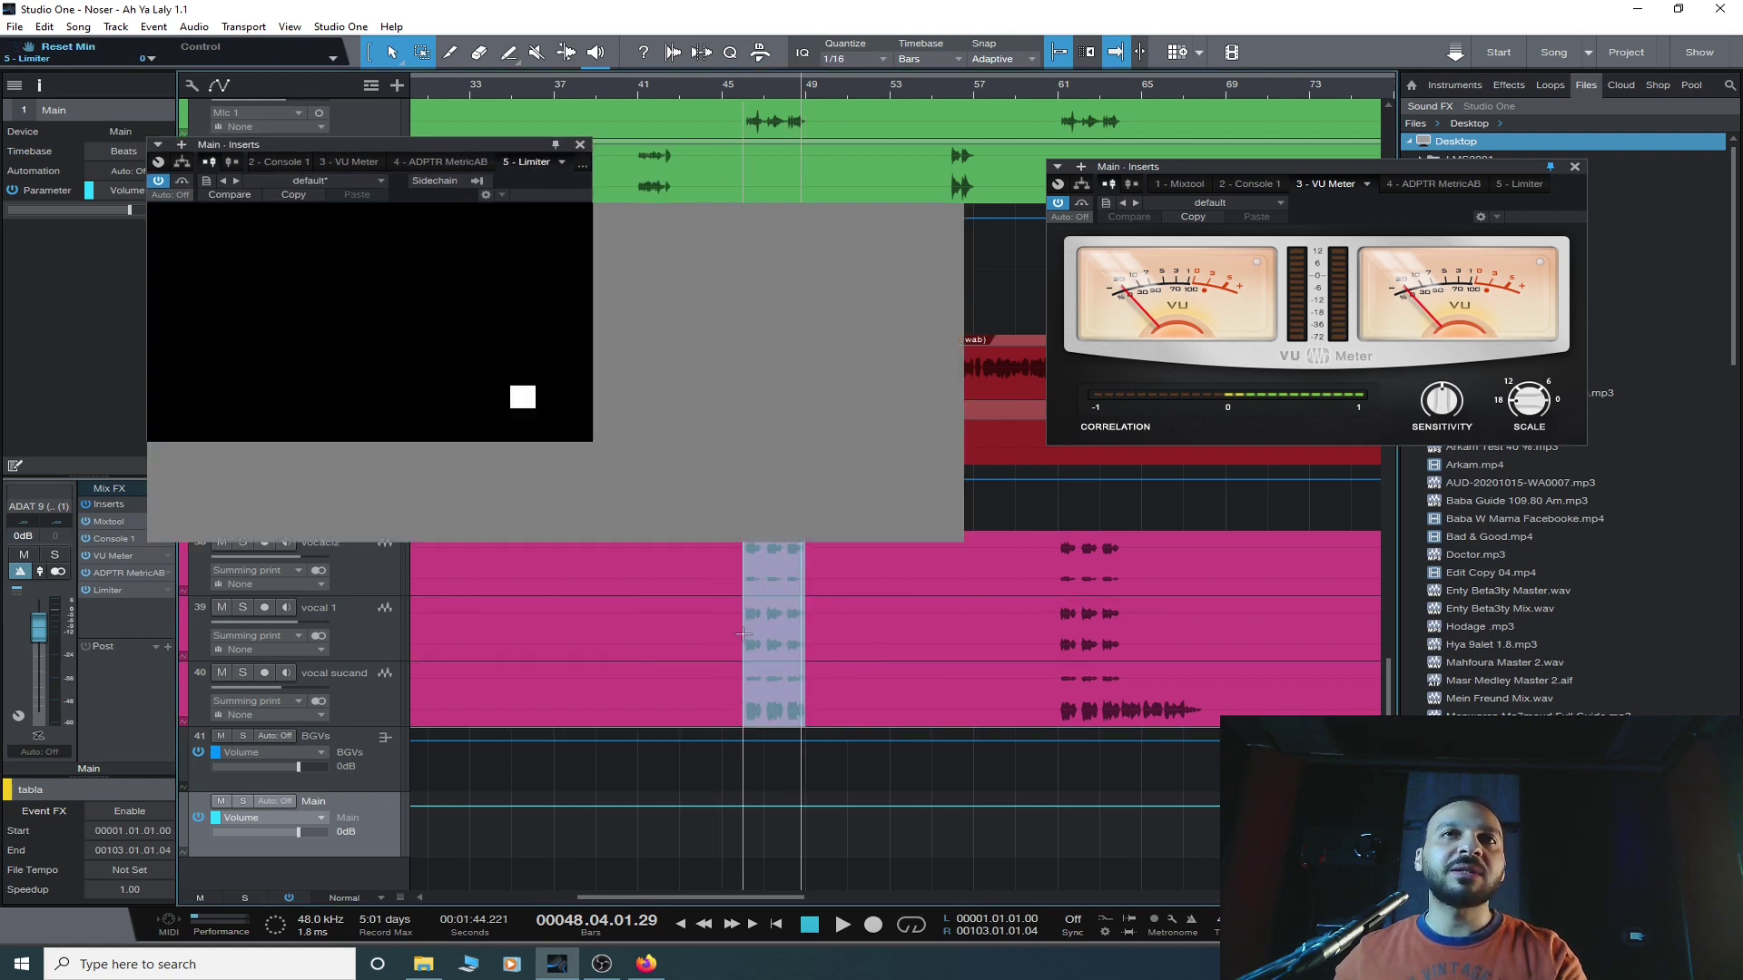
left_click(758, 91)
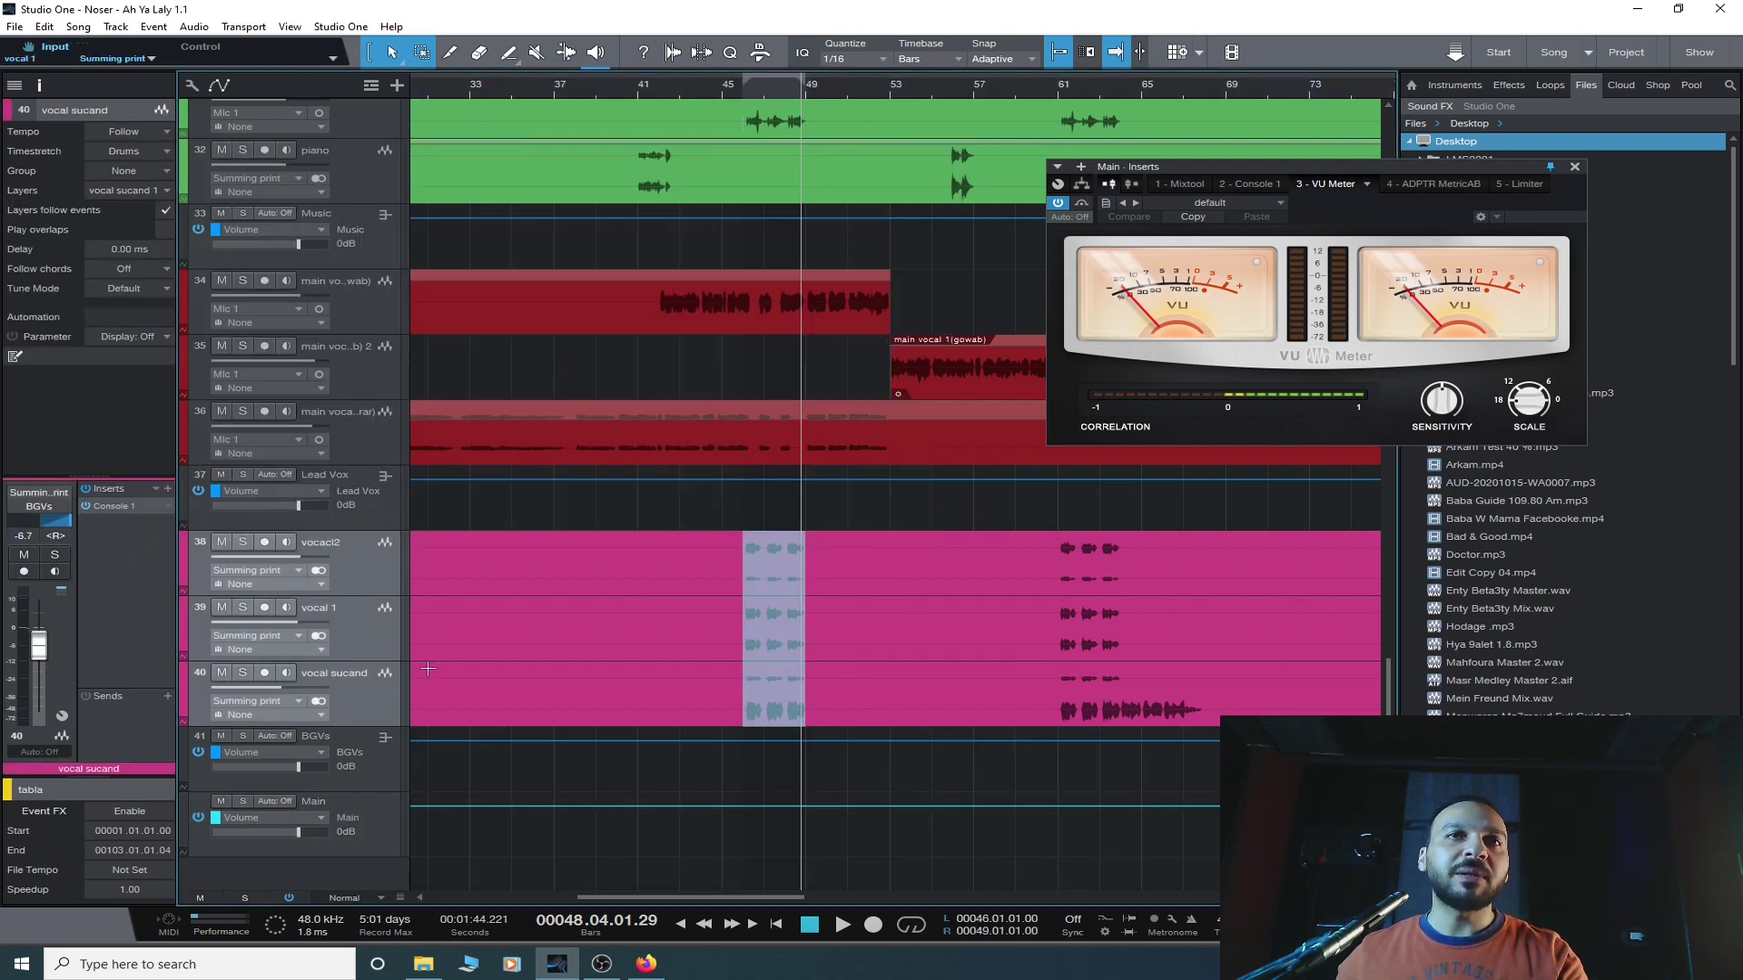
- Move the Limiter ahead of ADPTR MetricAB in the Main inserts, and raise its input gain to 7.20 during playback
left_click(378, 841)
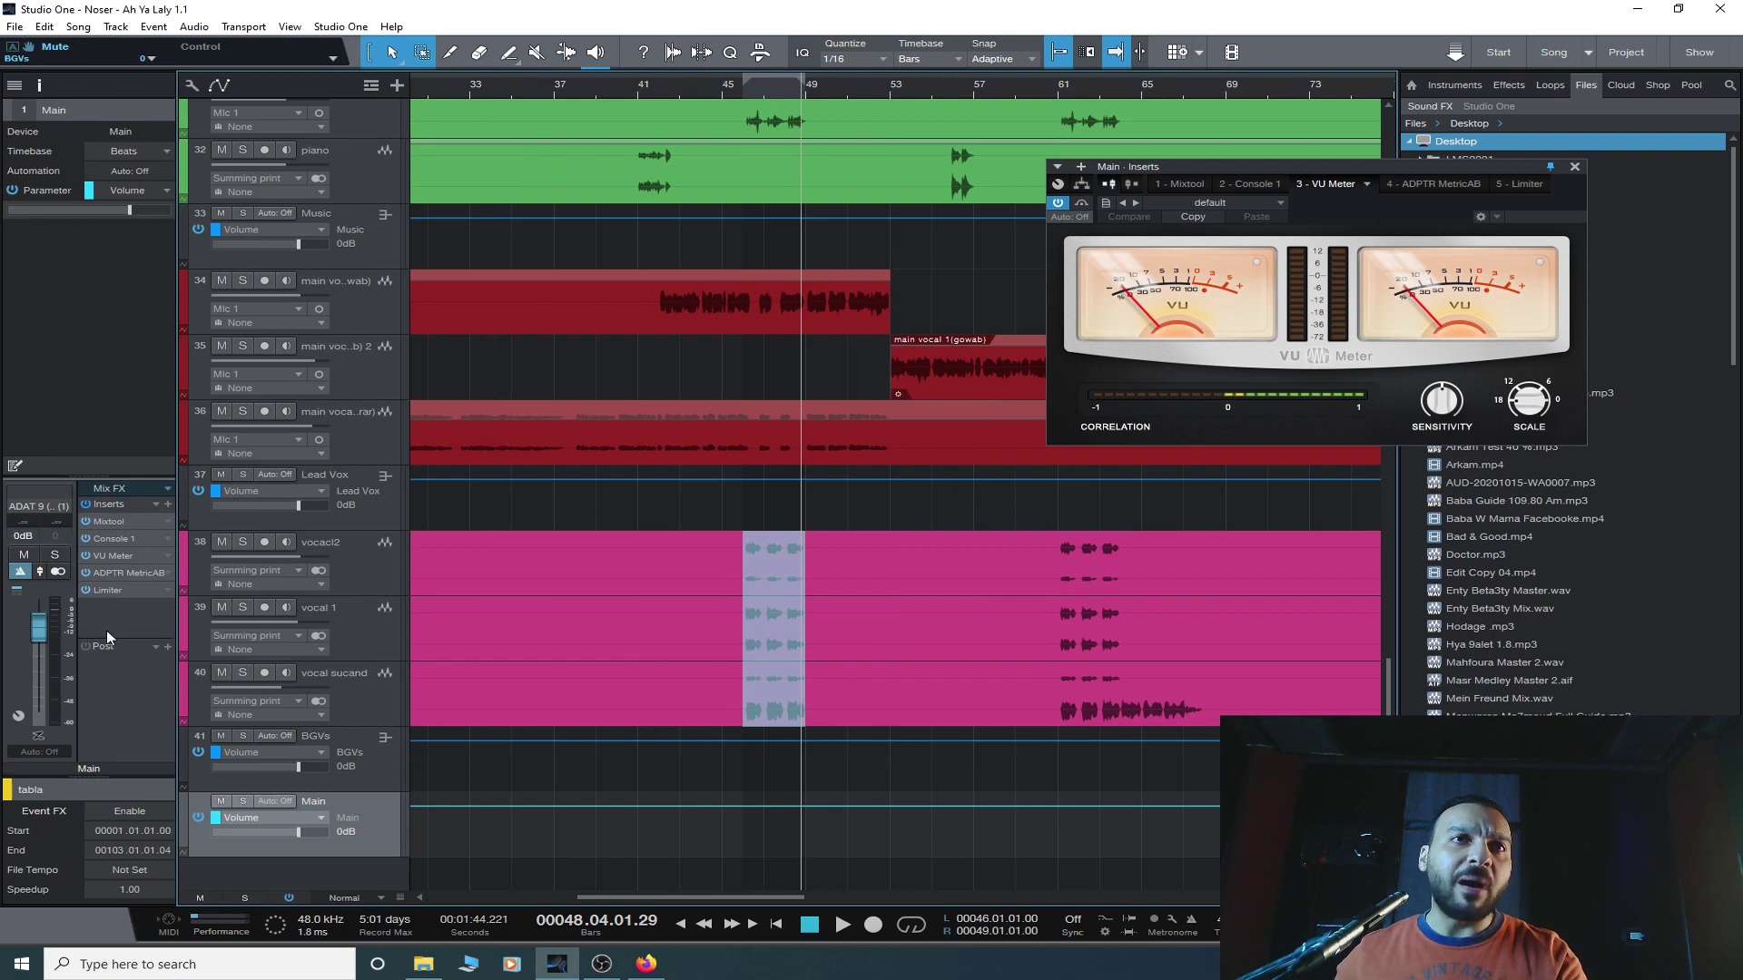
left_click_drag(121, 594, 127, 576)
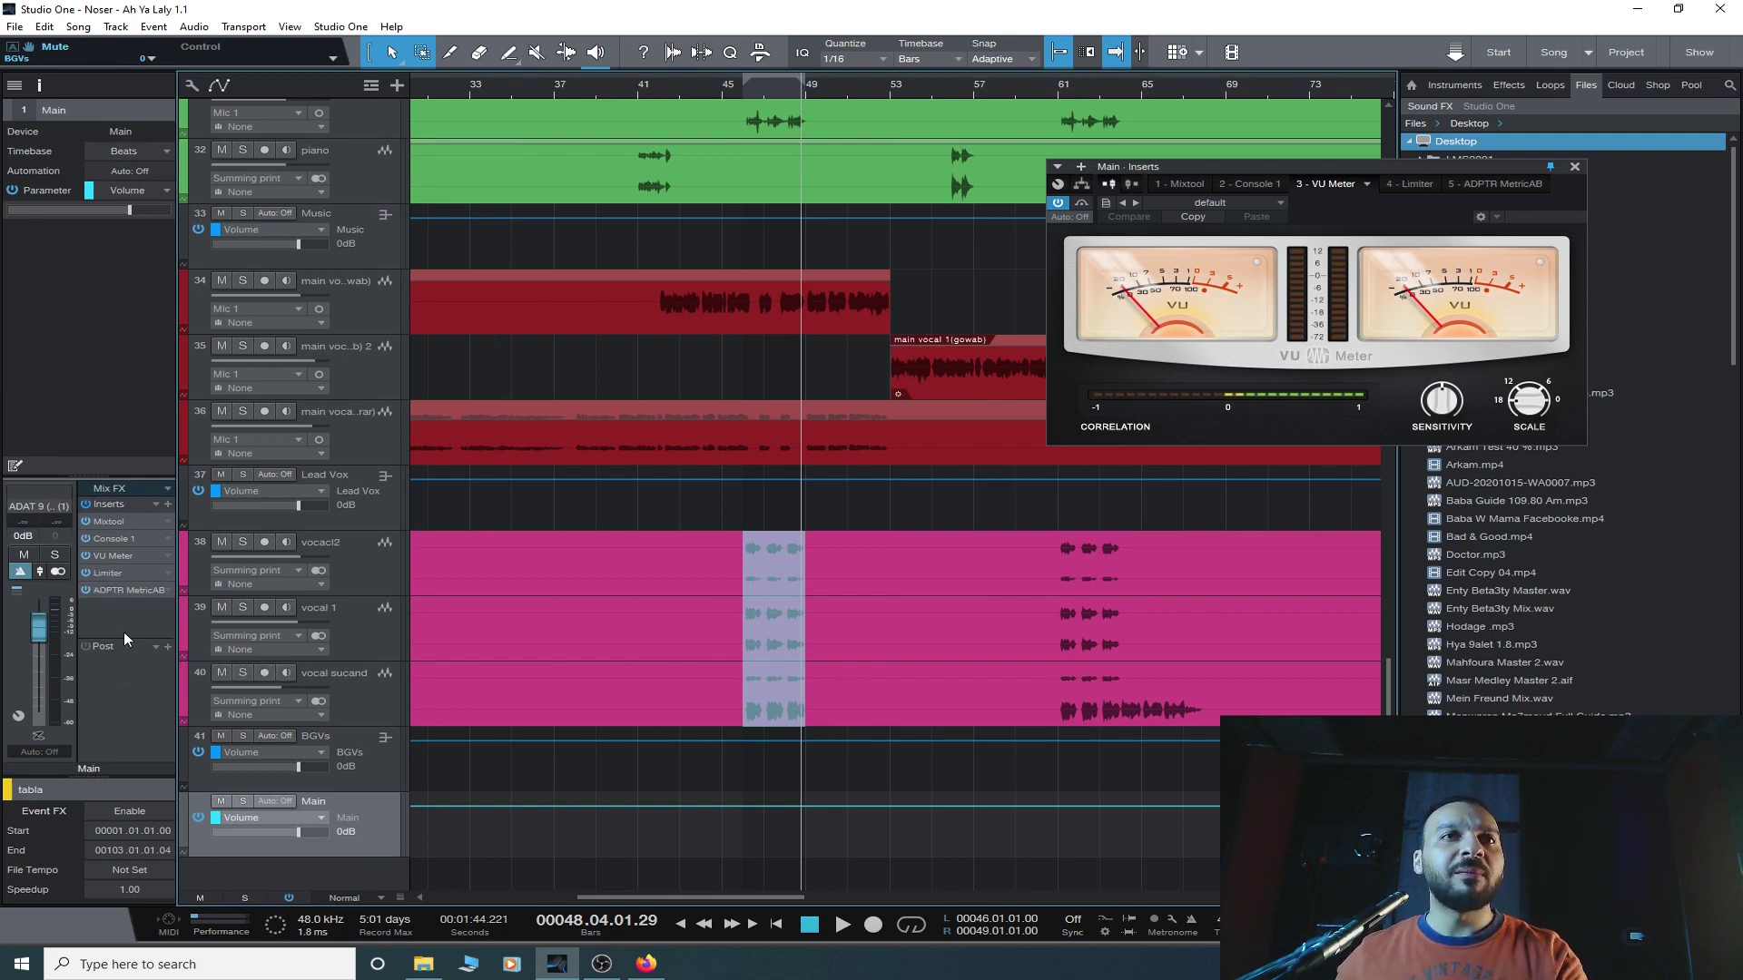
left_click(116, 575)
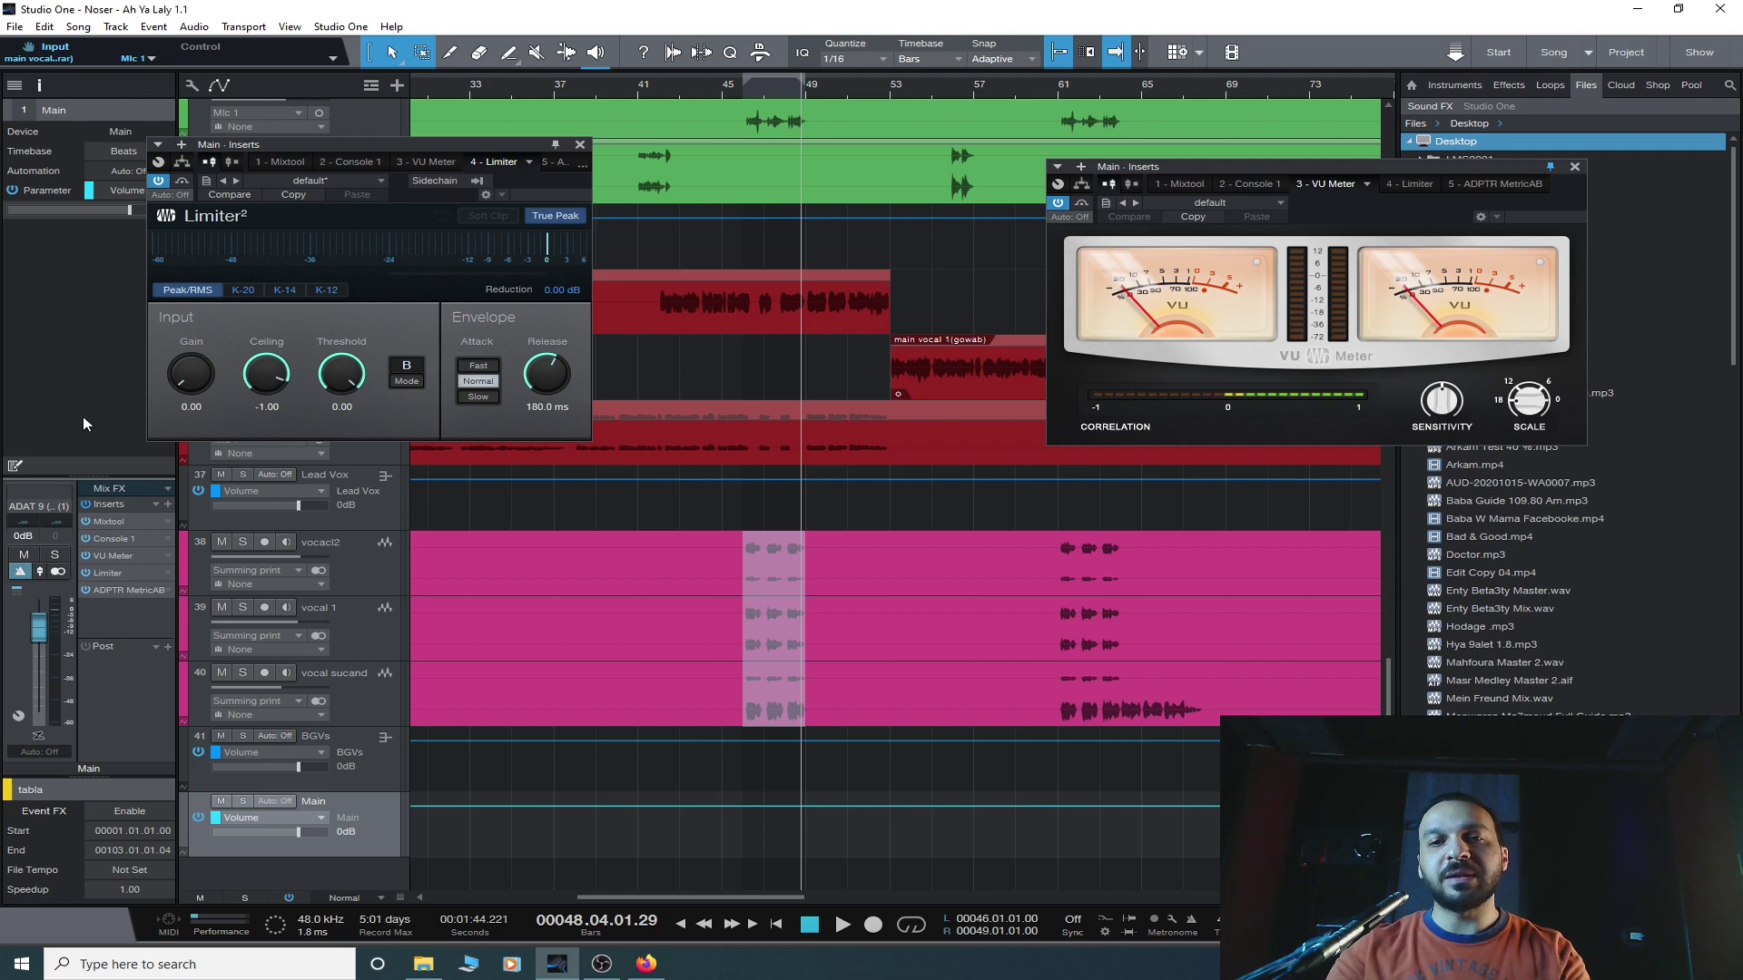
key("space")
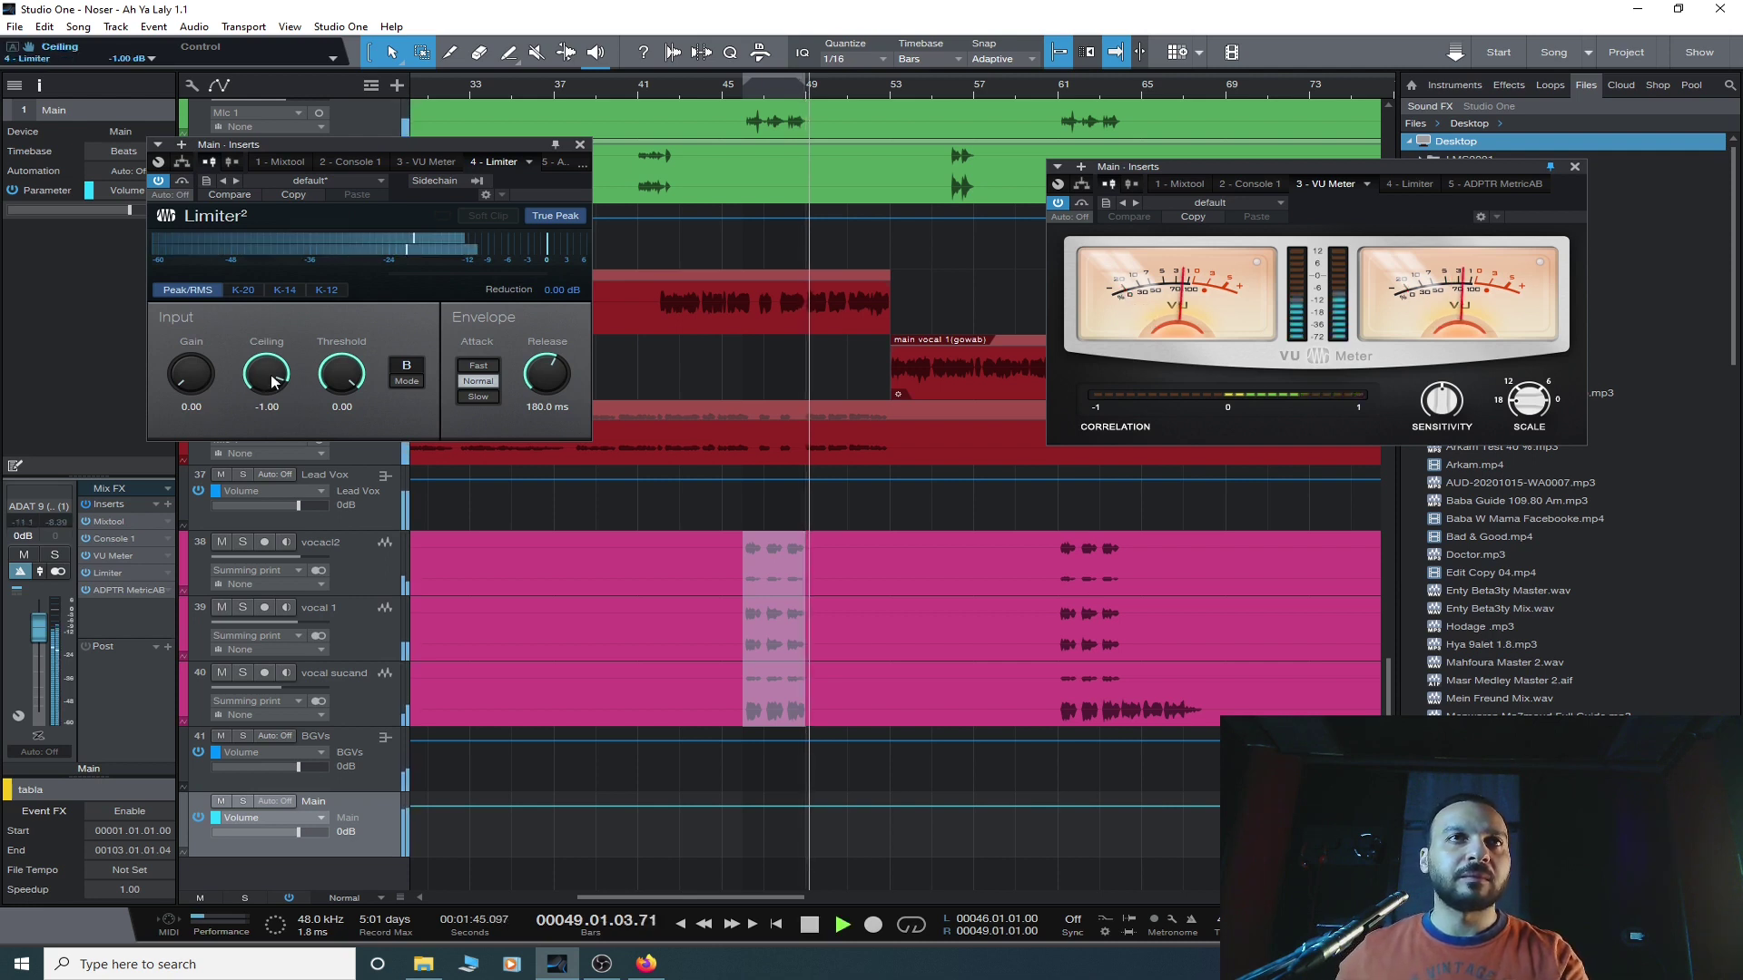
left_click_drag(198, 373, 216, 326)
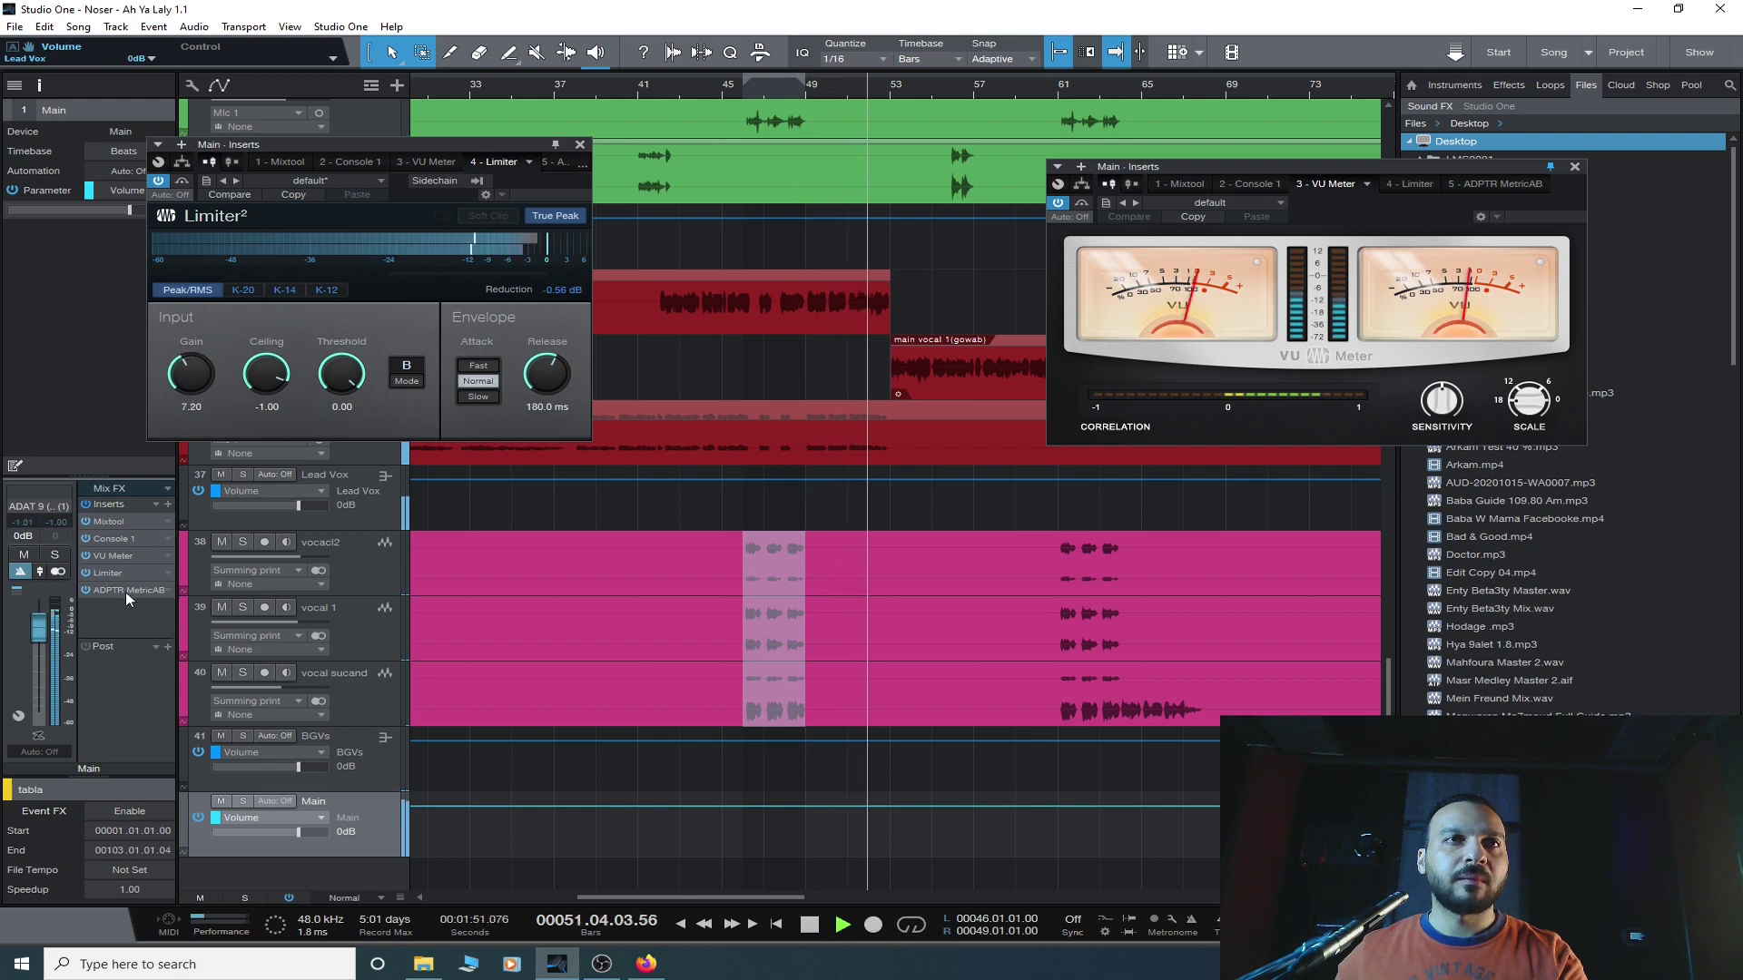
- Turn on looping for bars 46 to 49 and check the mix's loudness in MetricAB's Loudness view
left_click(125, 592)
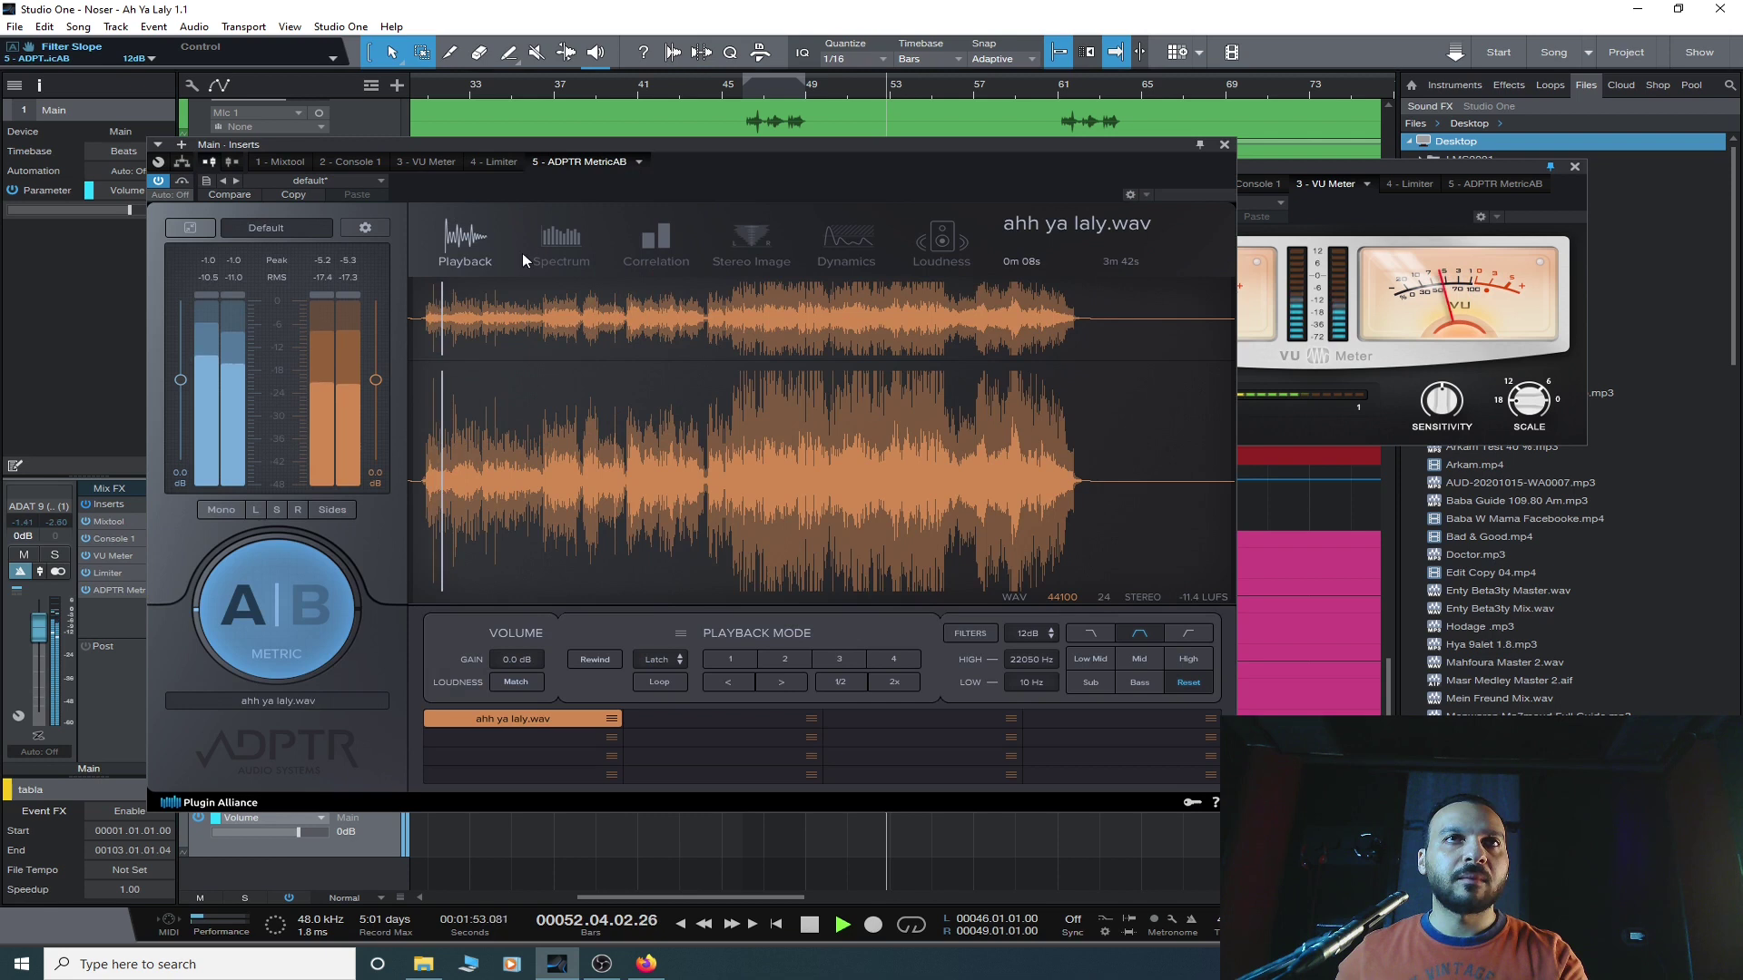
left_click(944, 245)
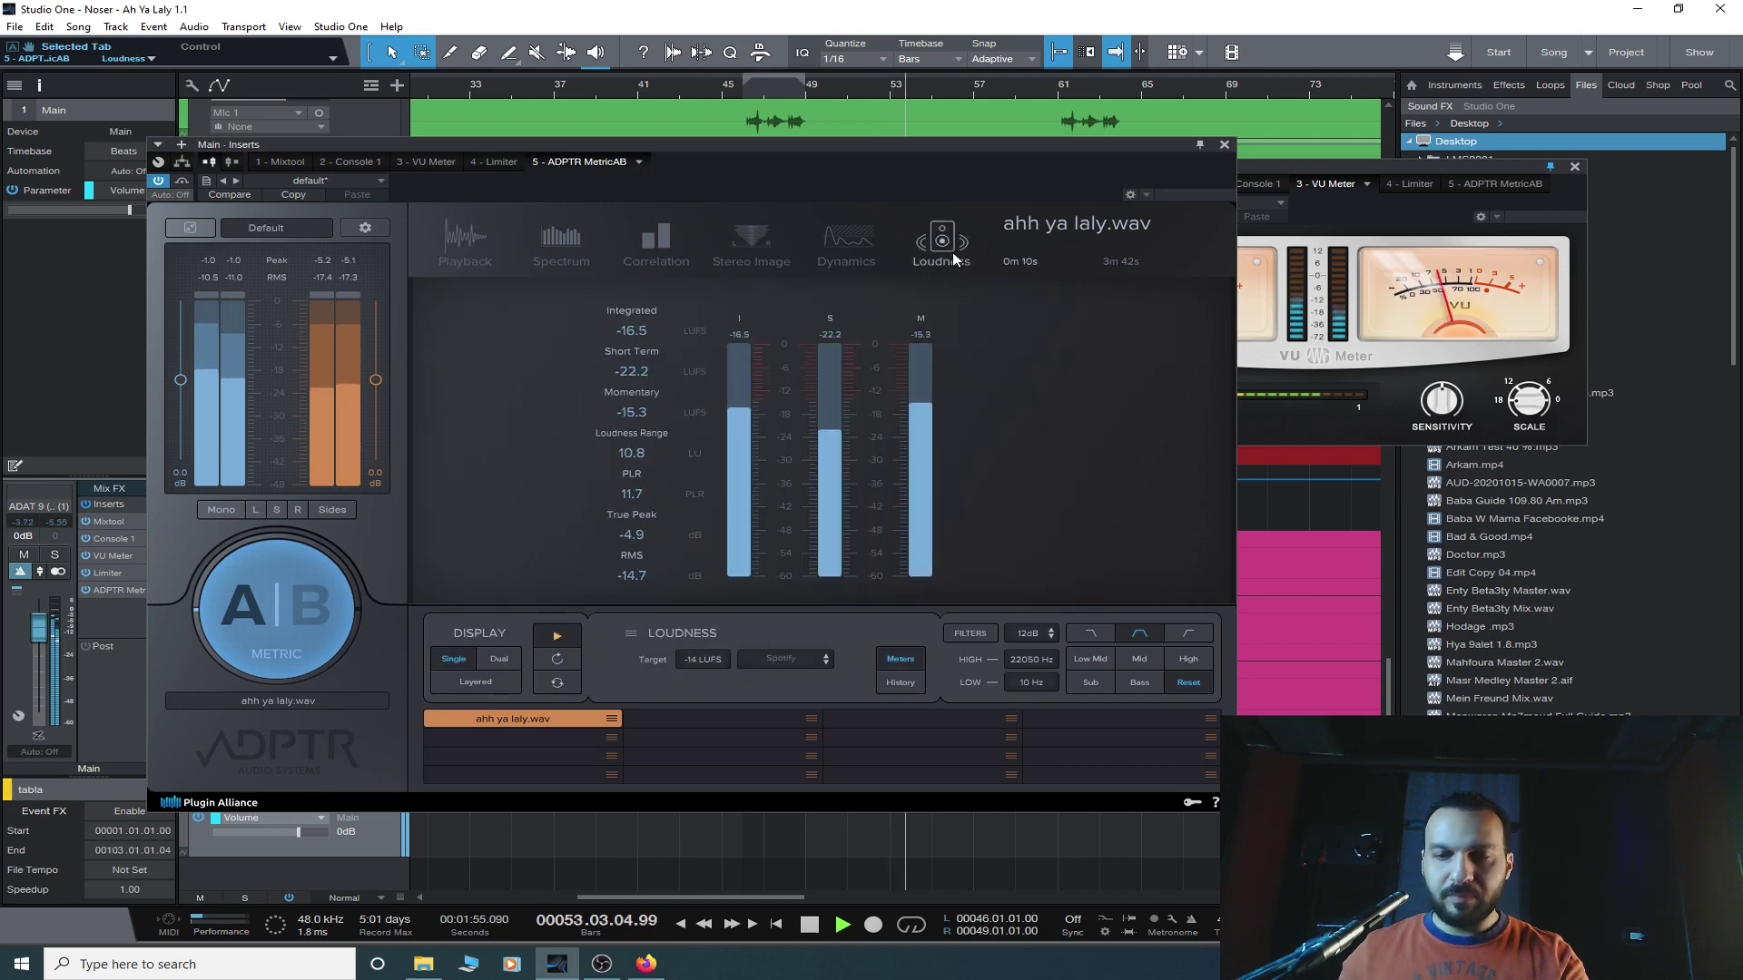
left_click(907, 925)
left_click(906, 926)
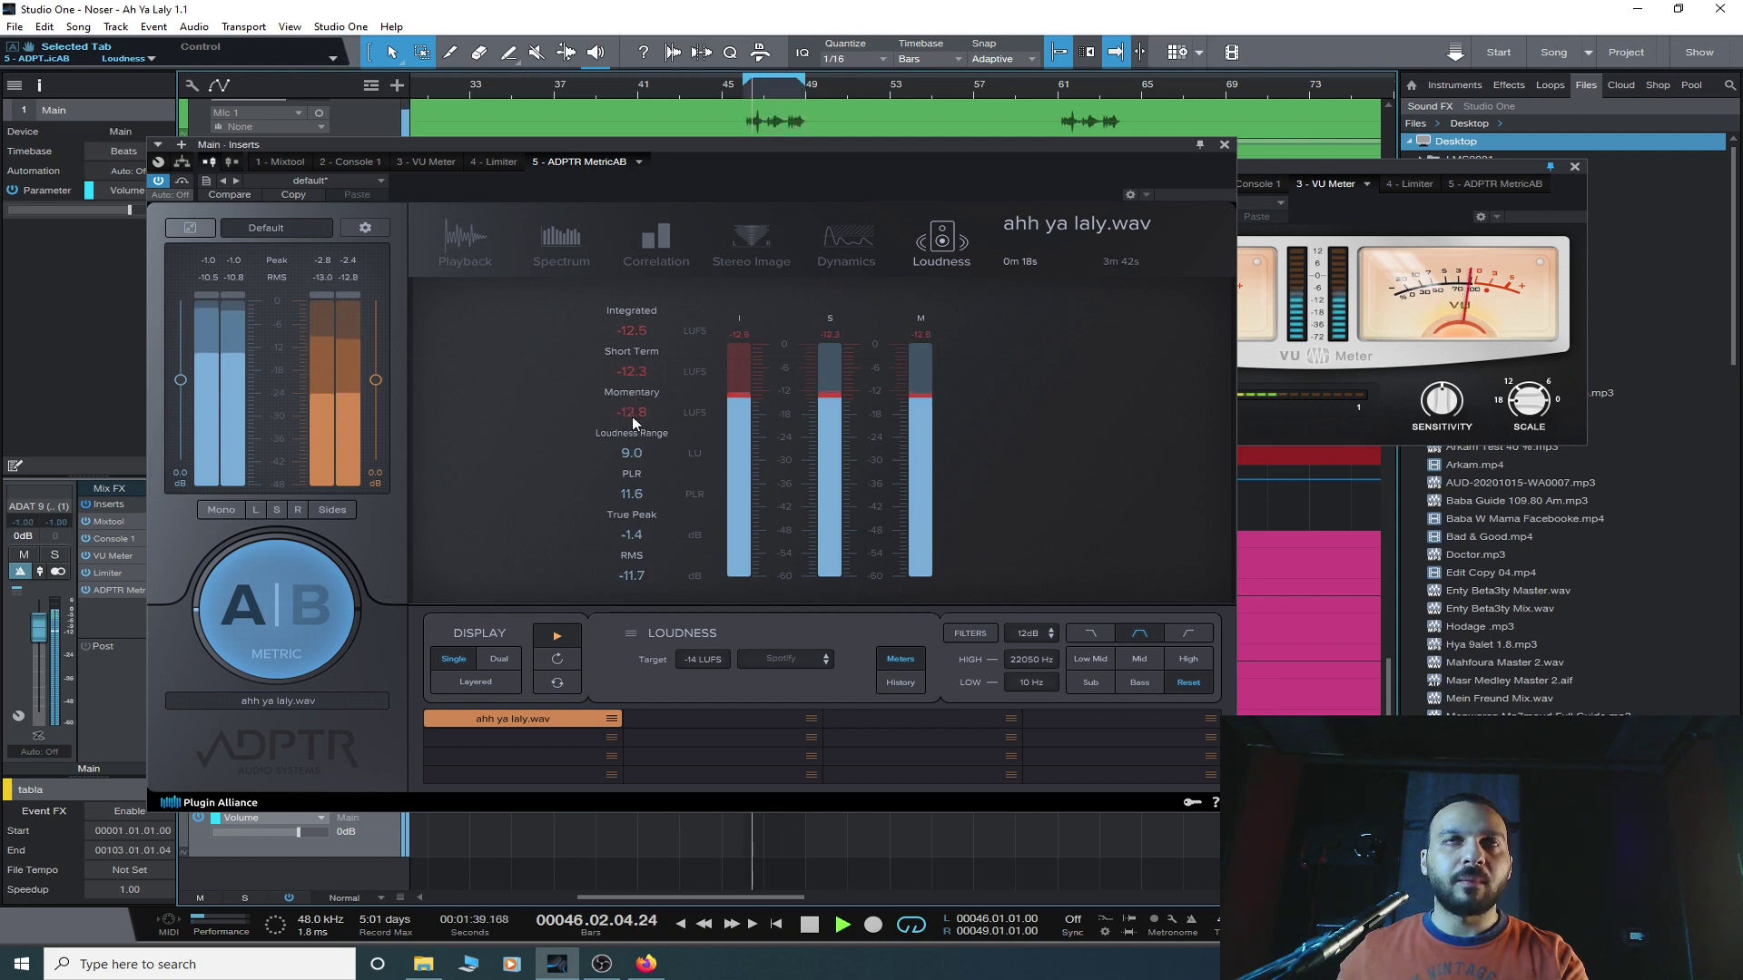
key("space")
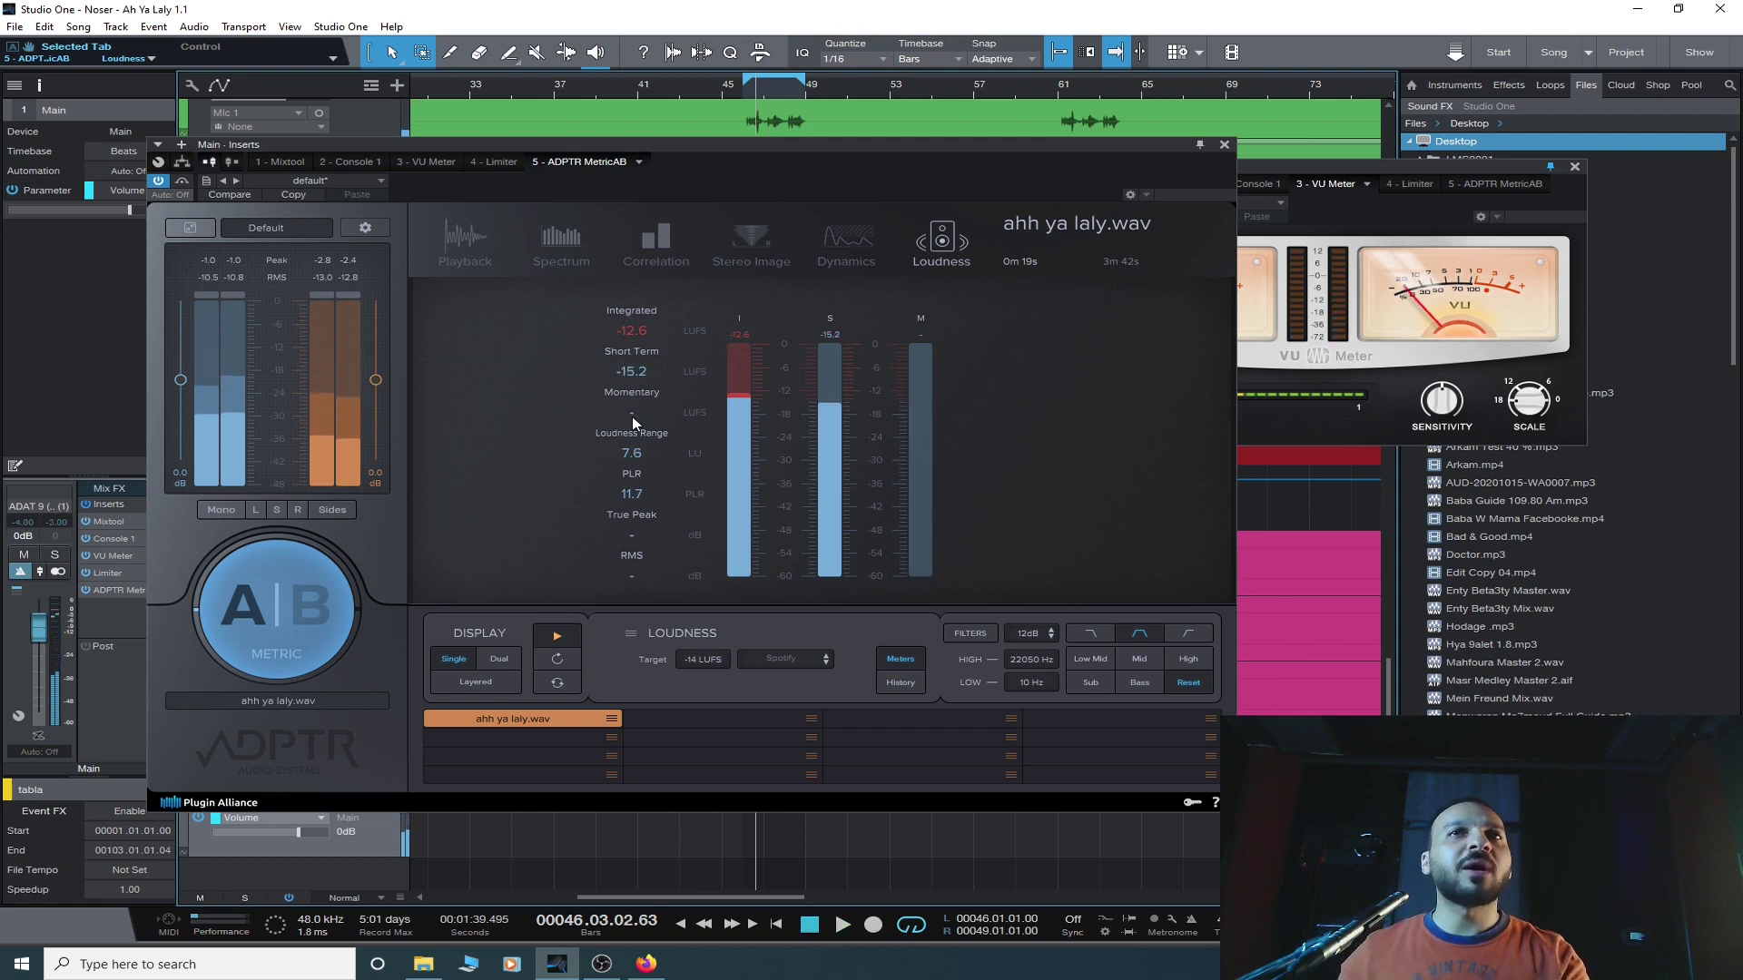
- Set the Main Limiter's input gain to 8.00, and compare mix and reference loudness in MetricAB's Dual display
left_click(1223, 144)
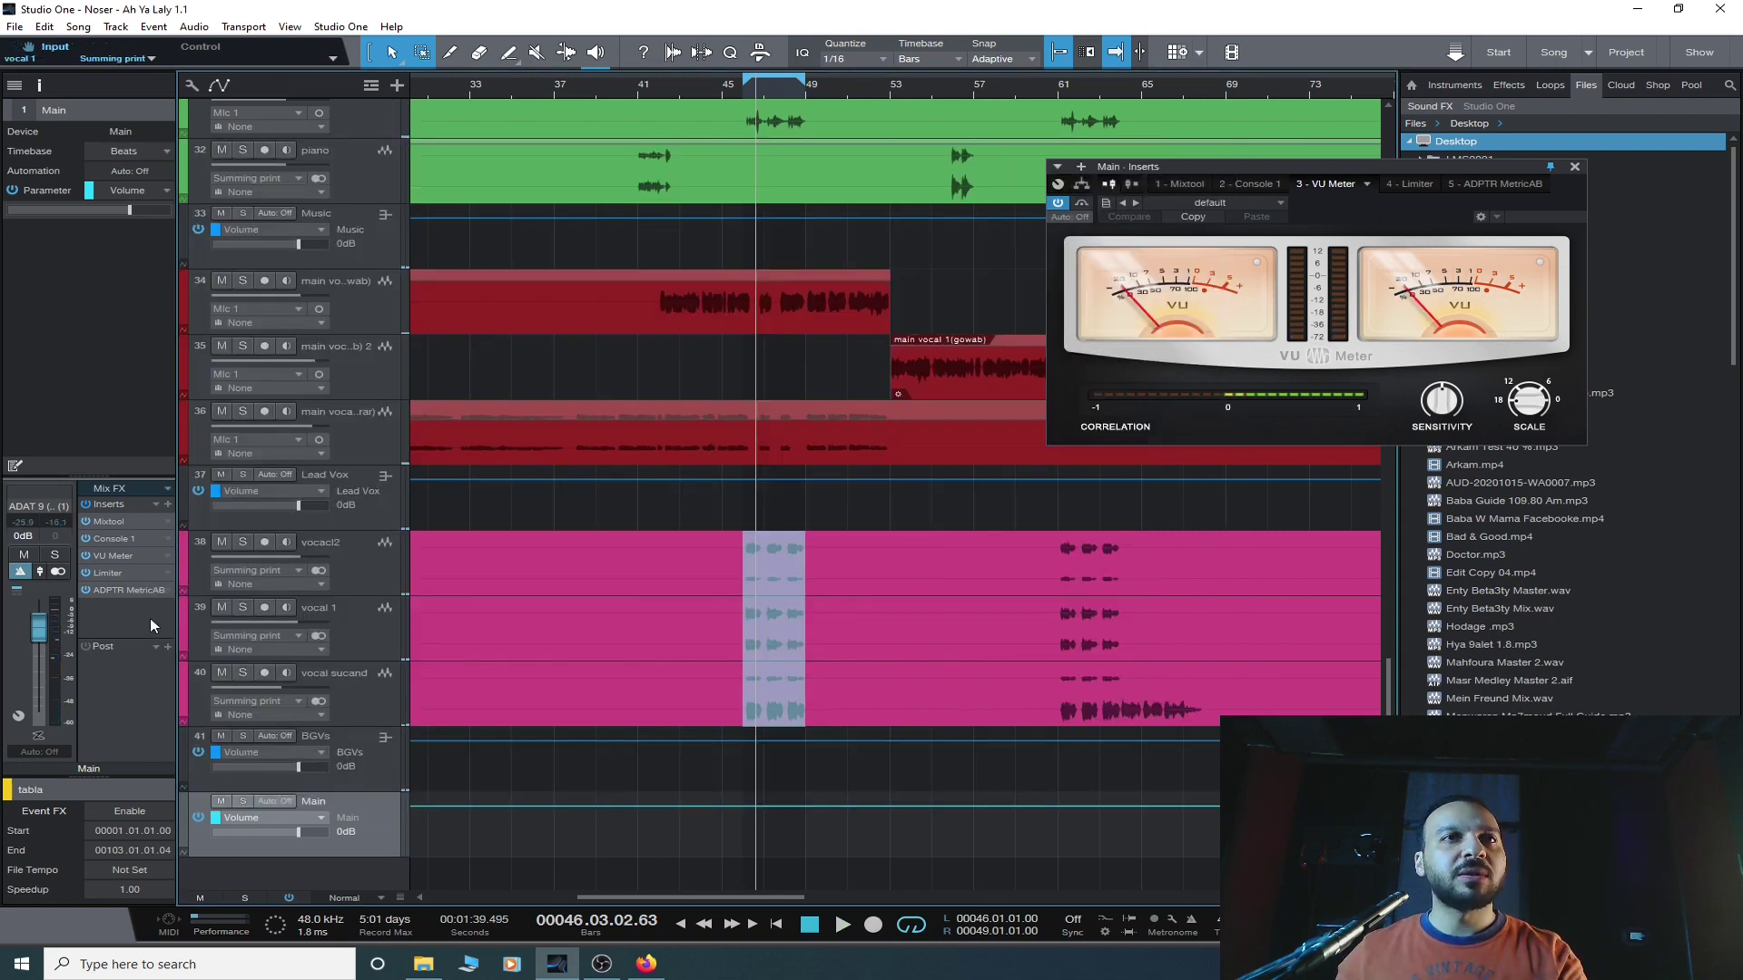
left_click(124, 574)
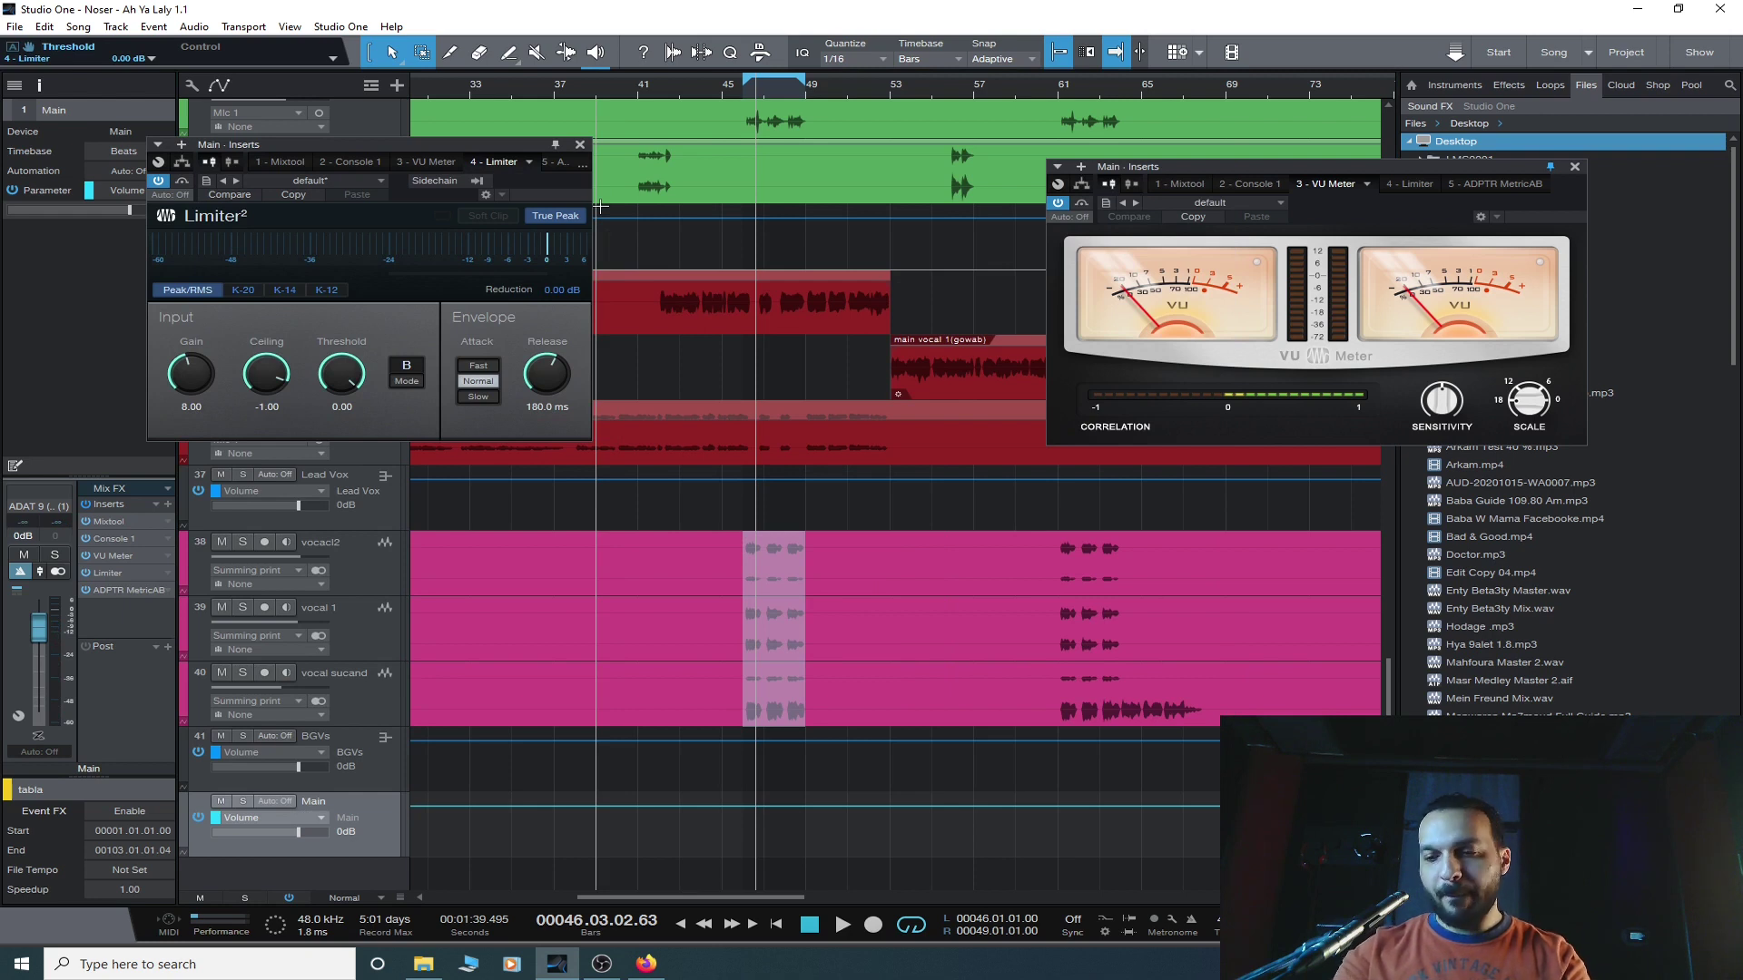
key("space")
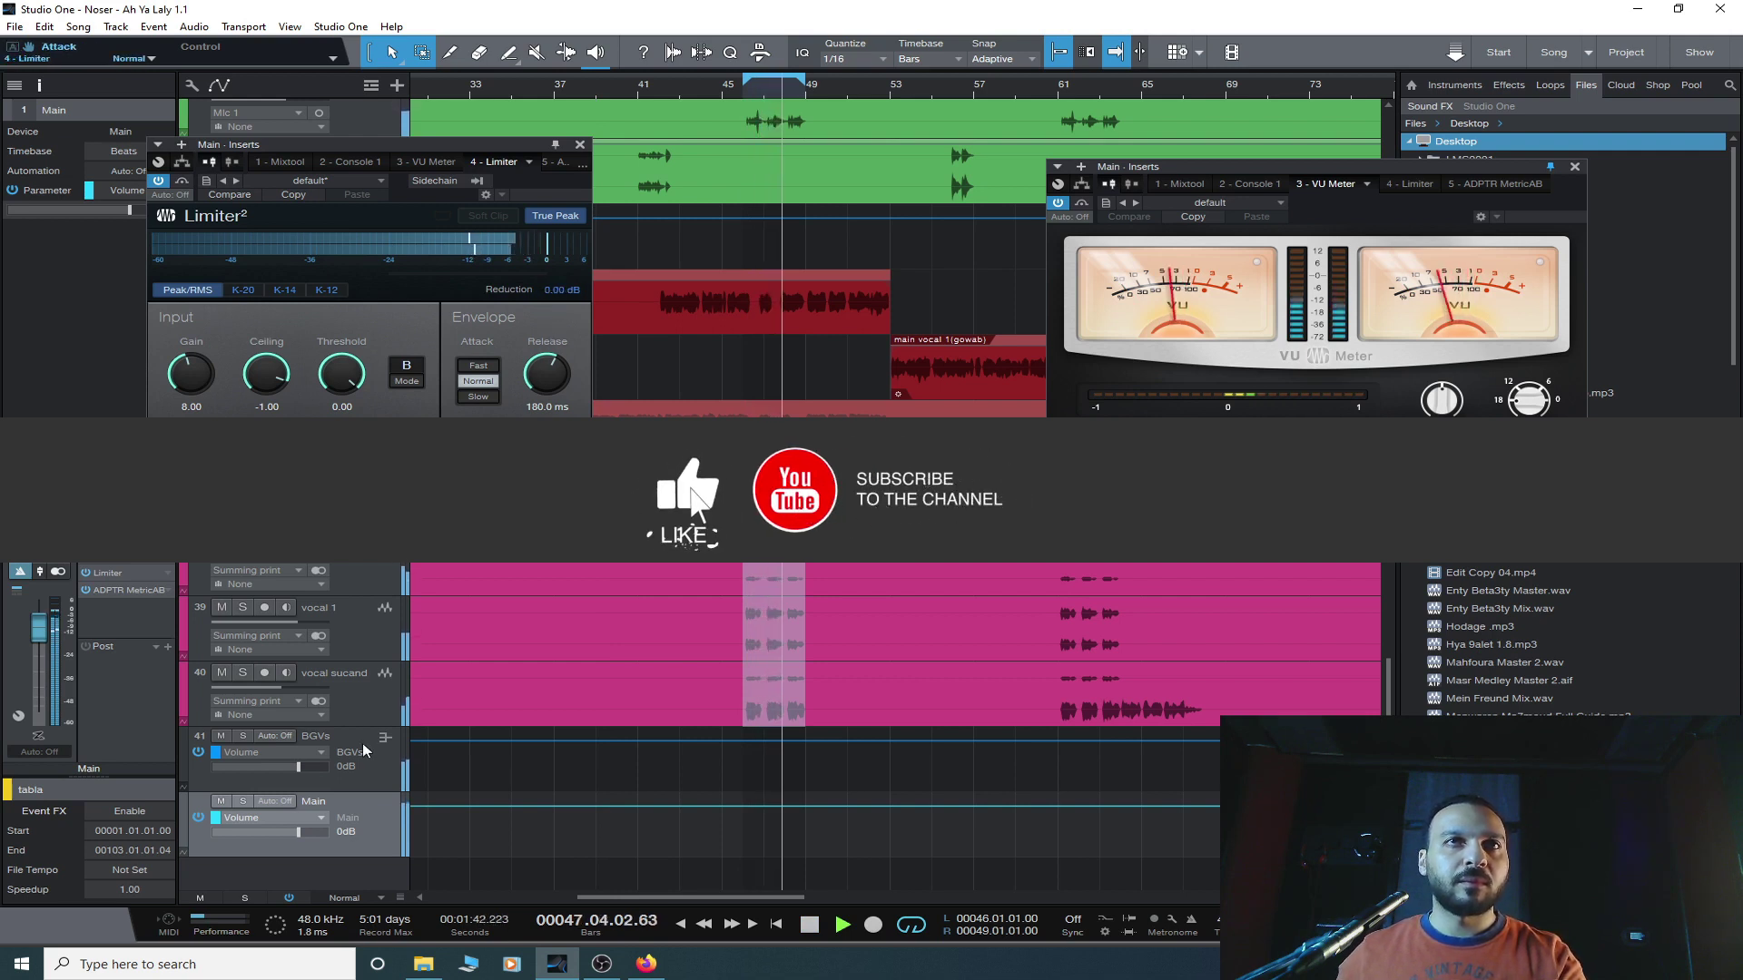
double_click(123, 590)
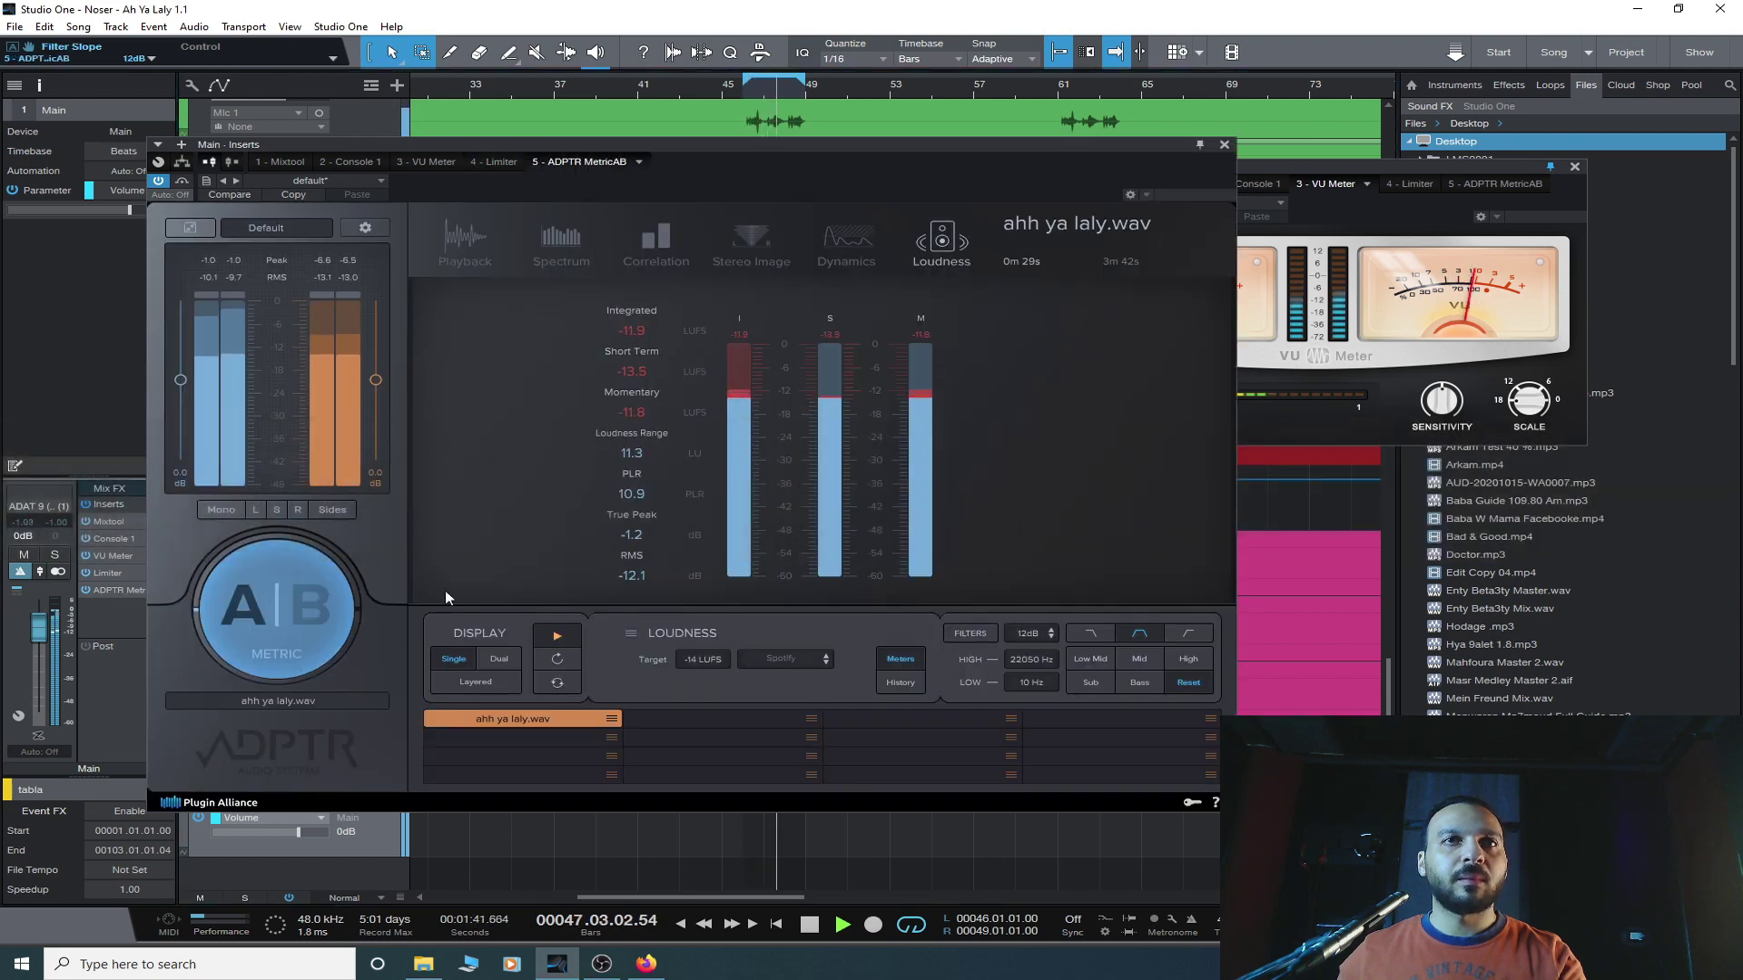
left_click(502, 660)
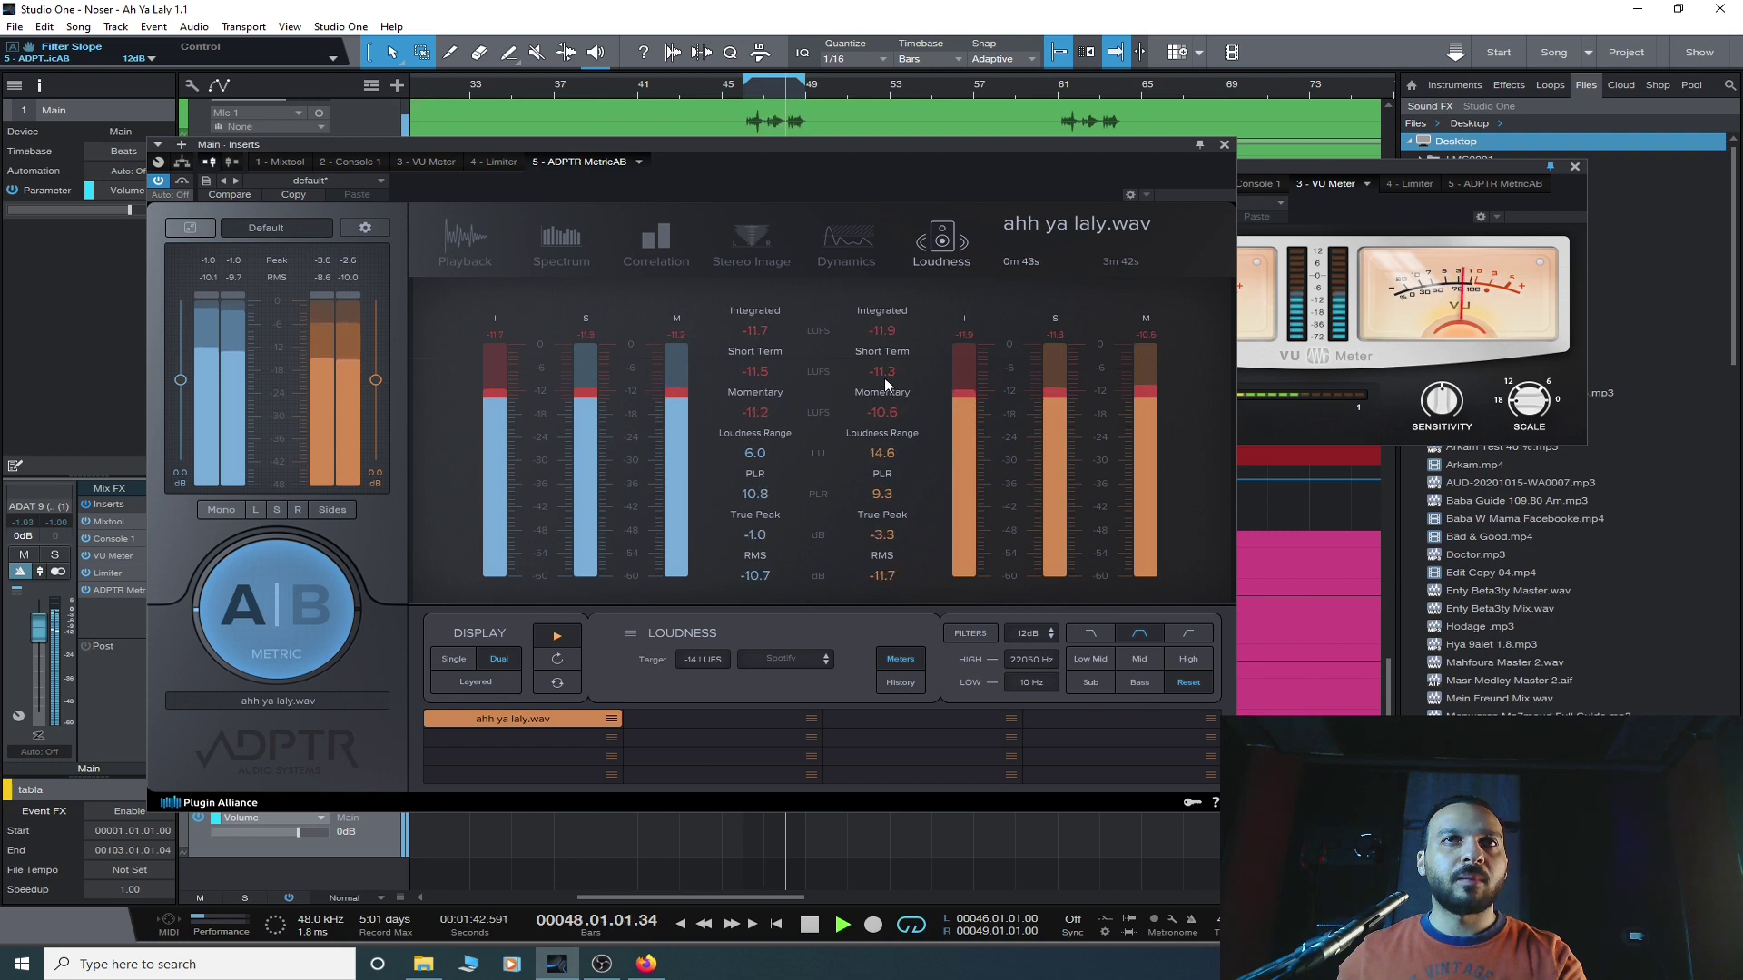
- Stop playback and set the Main Limiter's input gain to 7.00
left_click(1224, 148)
key("space")
left_click(133, 572)
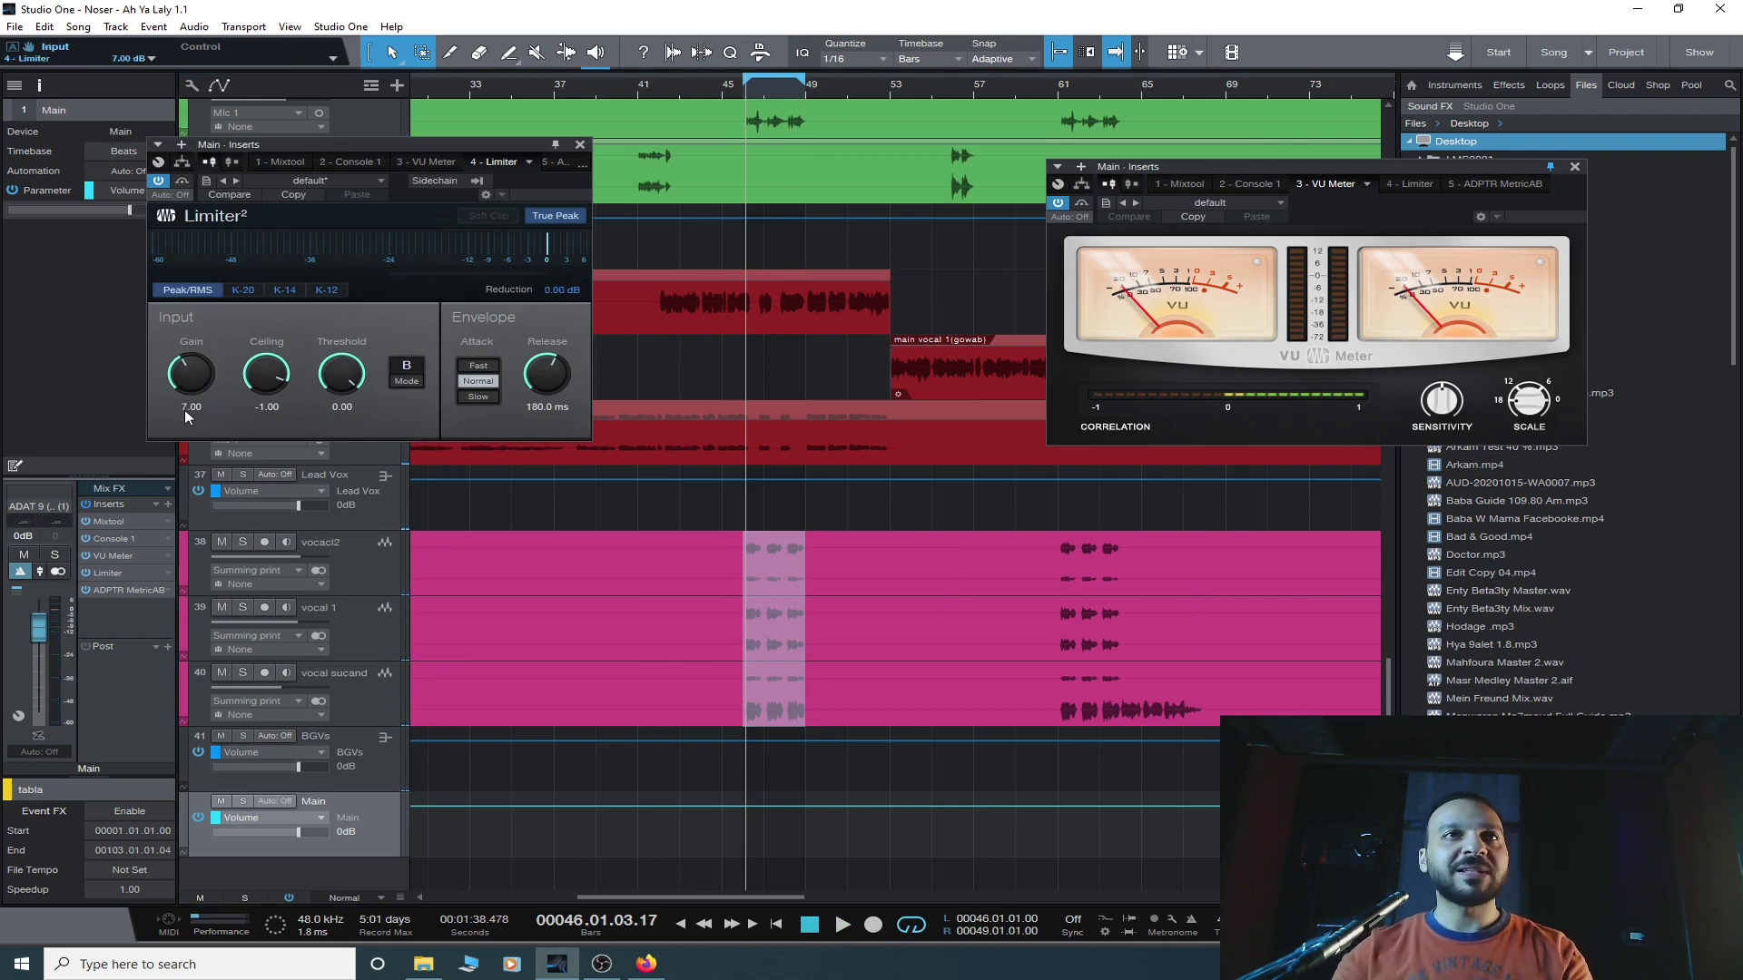
left_click(580, 144)
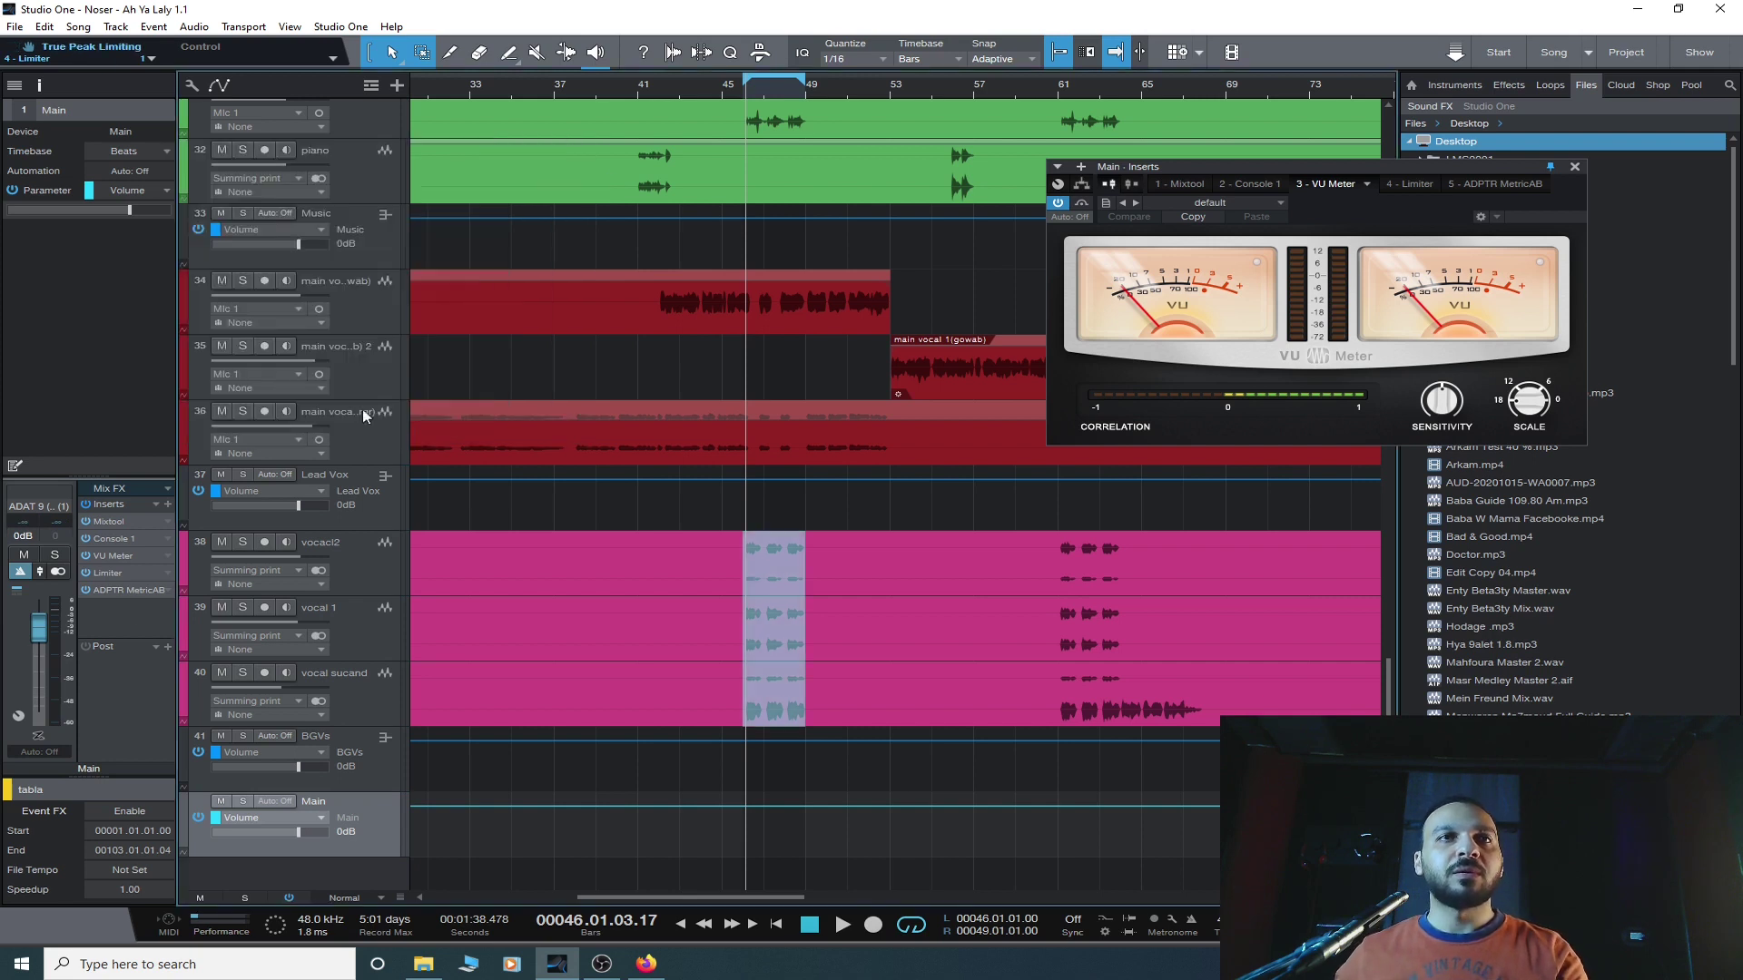
- Play the loop with MetricAB's Playback view open and switch from the mix to the reference track
left_click(133, 588)
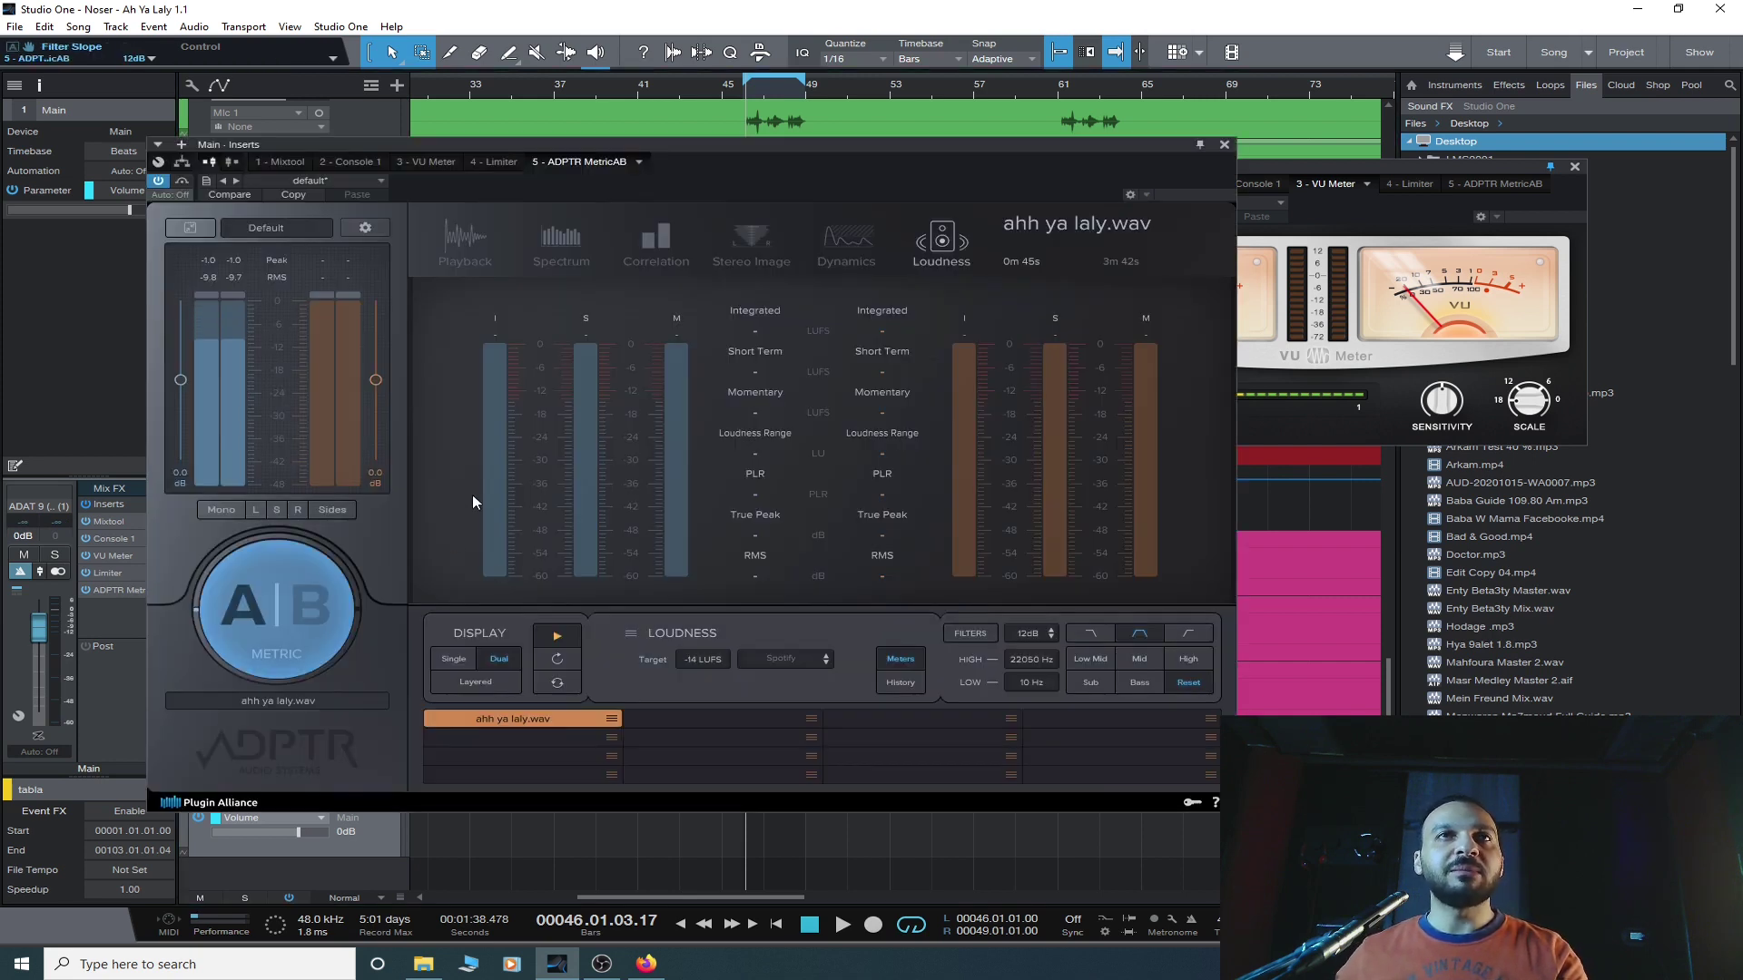
left_click(476, 248)
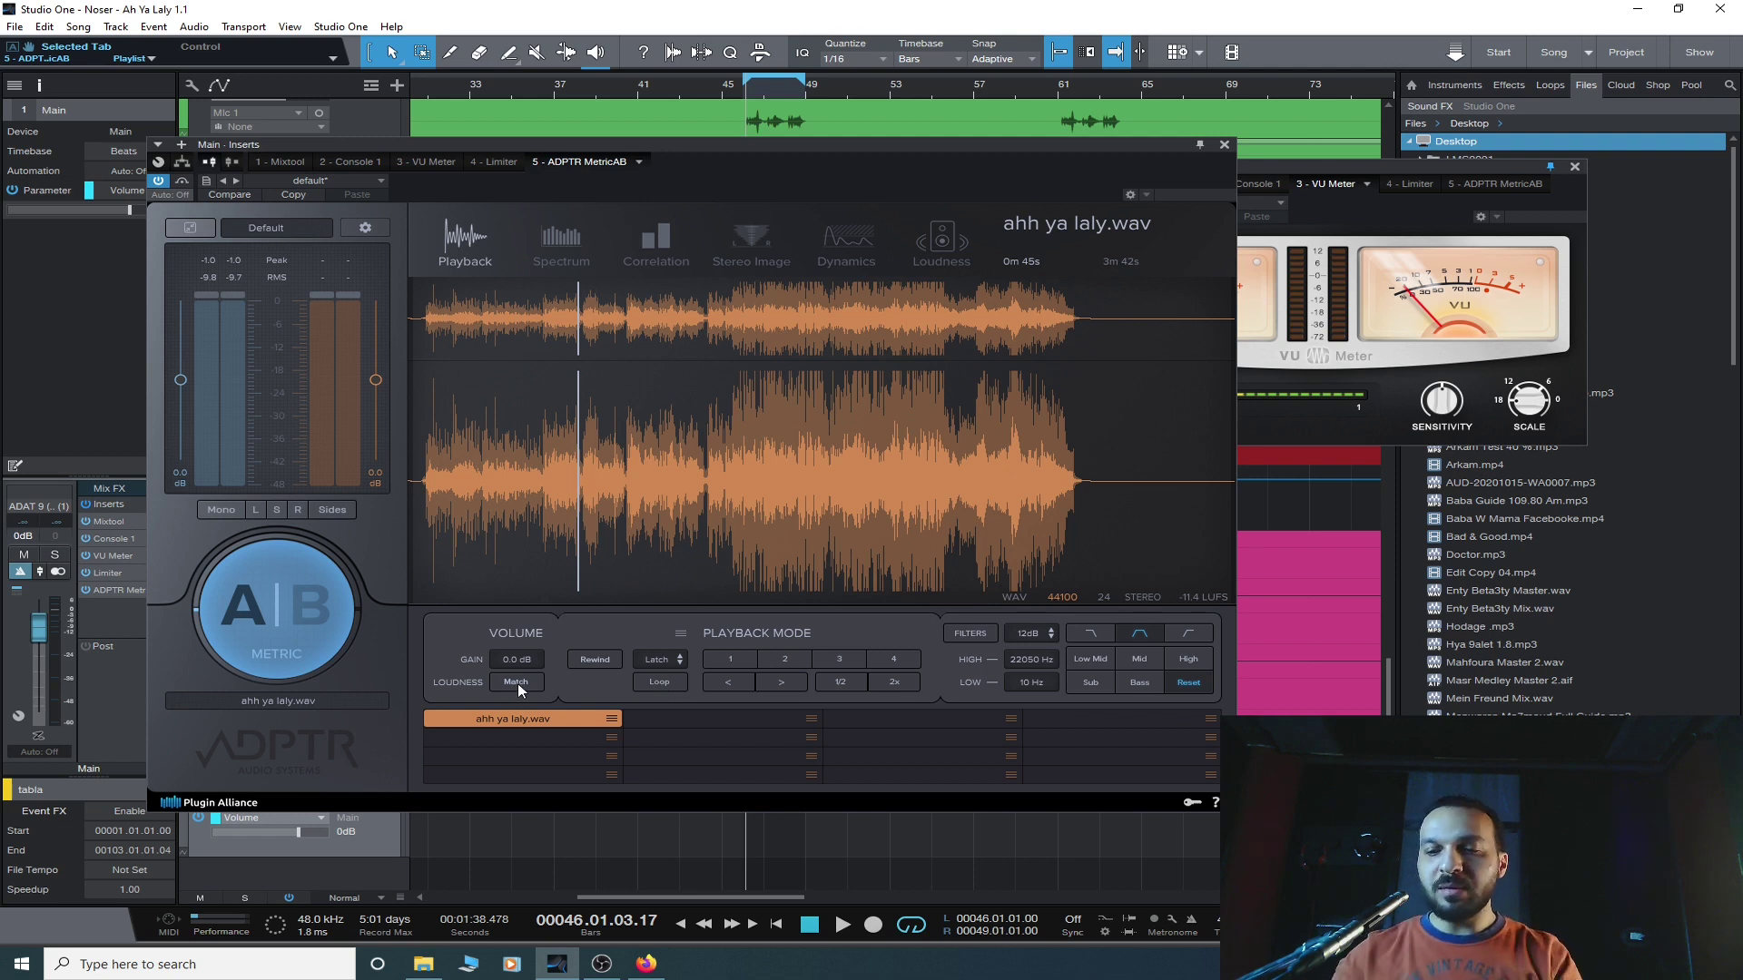
key("space")
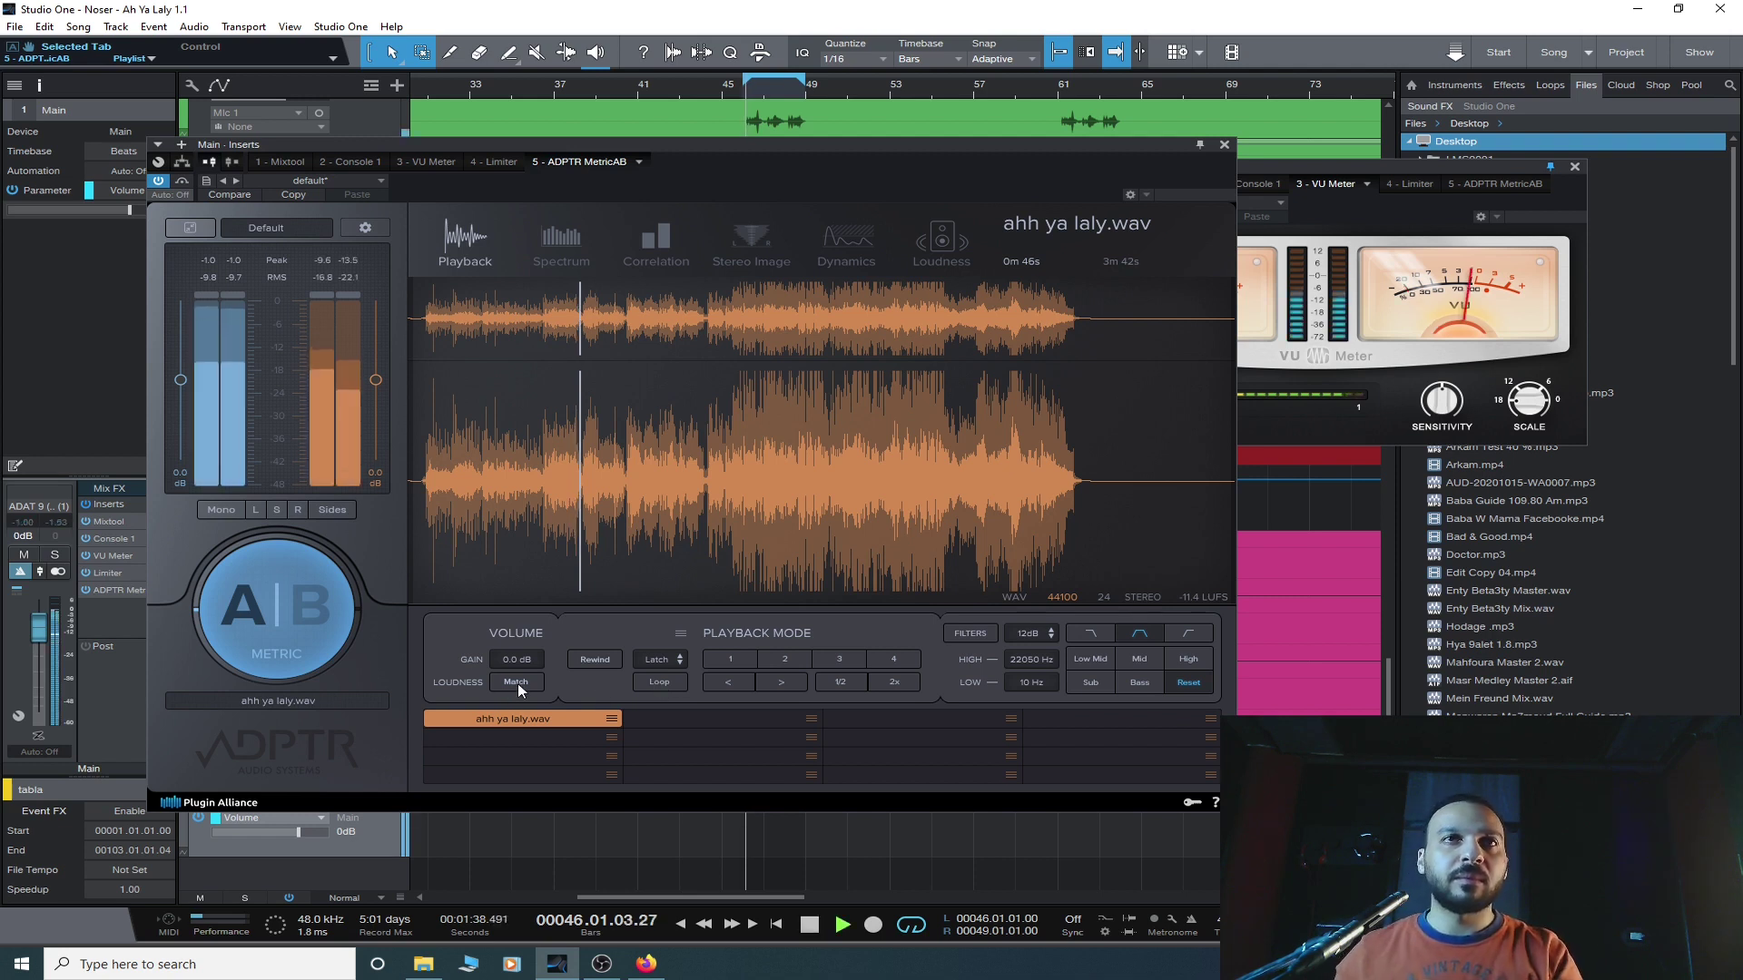
left_click(302, 639)
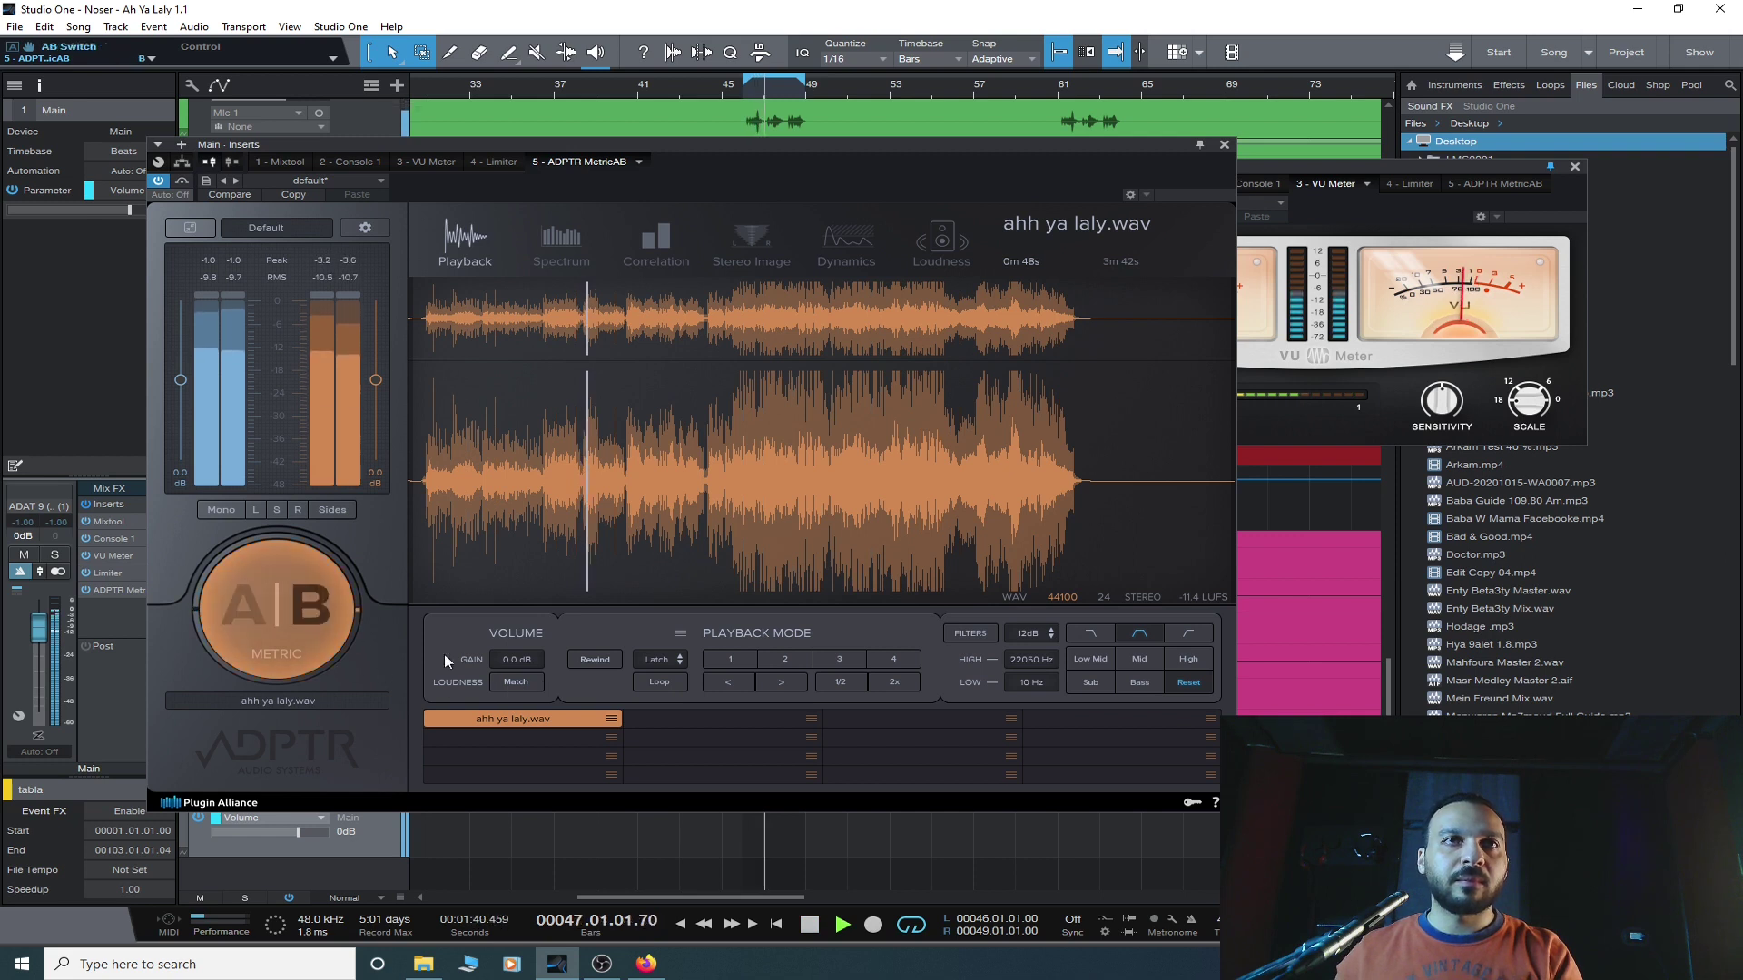
- Change MetricAB's playback mode to Sync for the reference track and restart the loop
key("space")
left_click(662, 659)
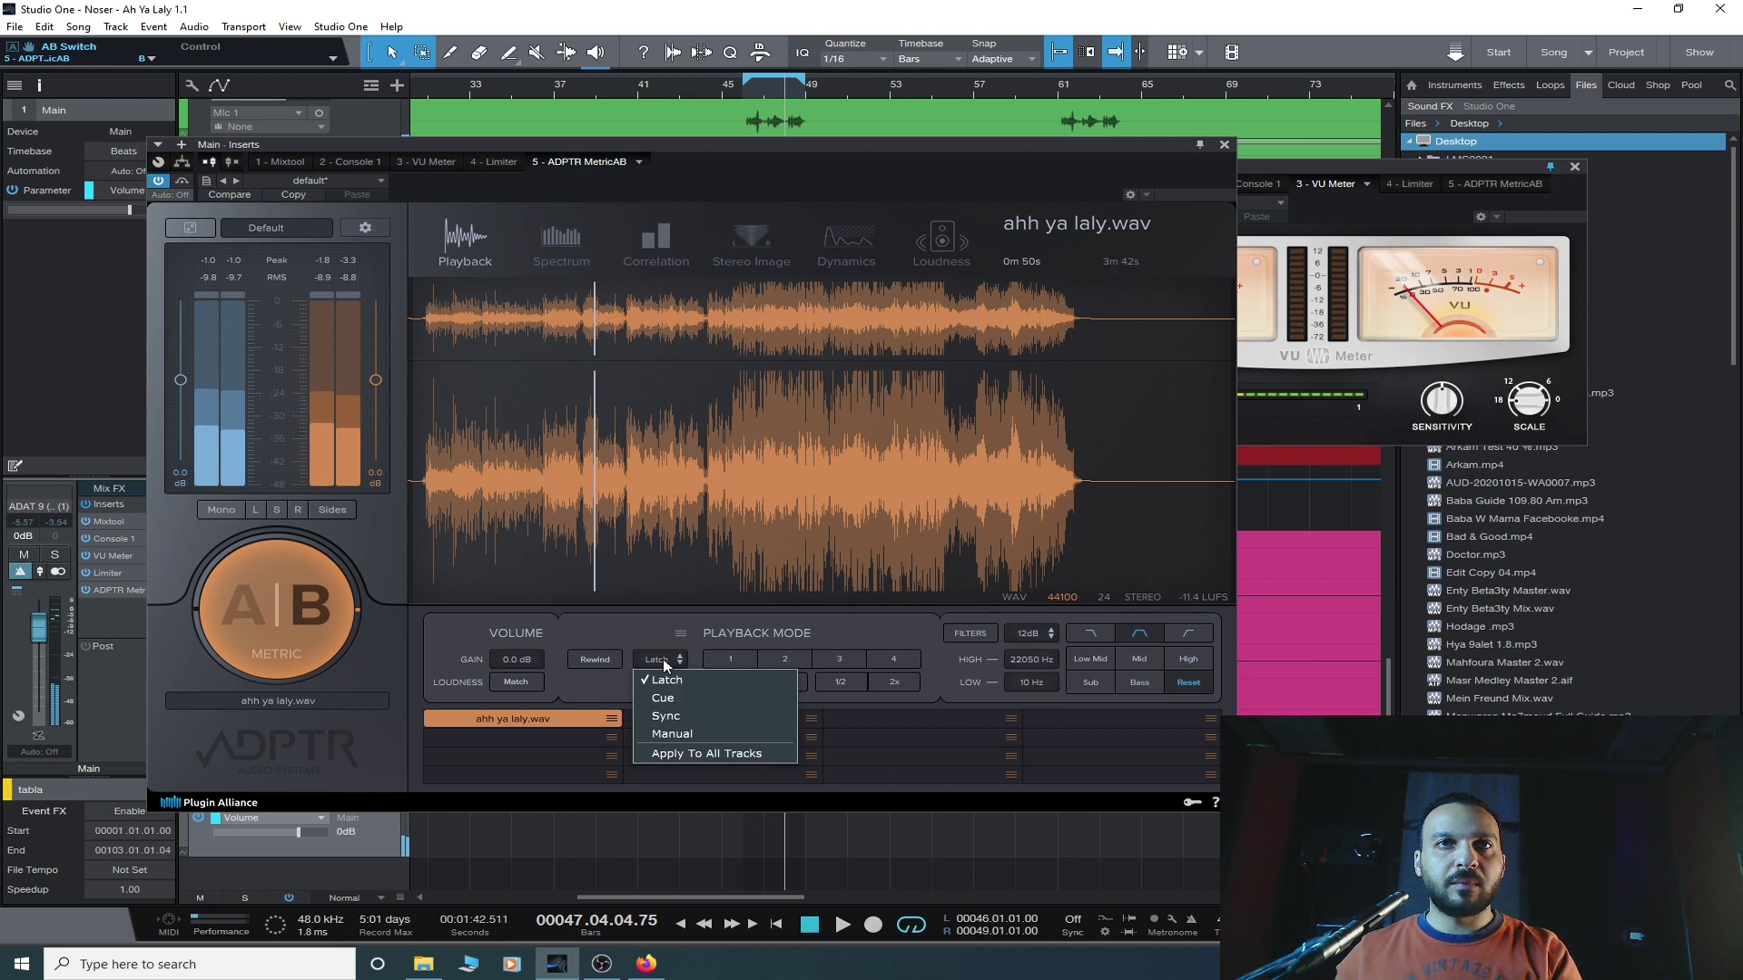
left_click(693, 714)
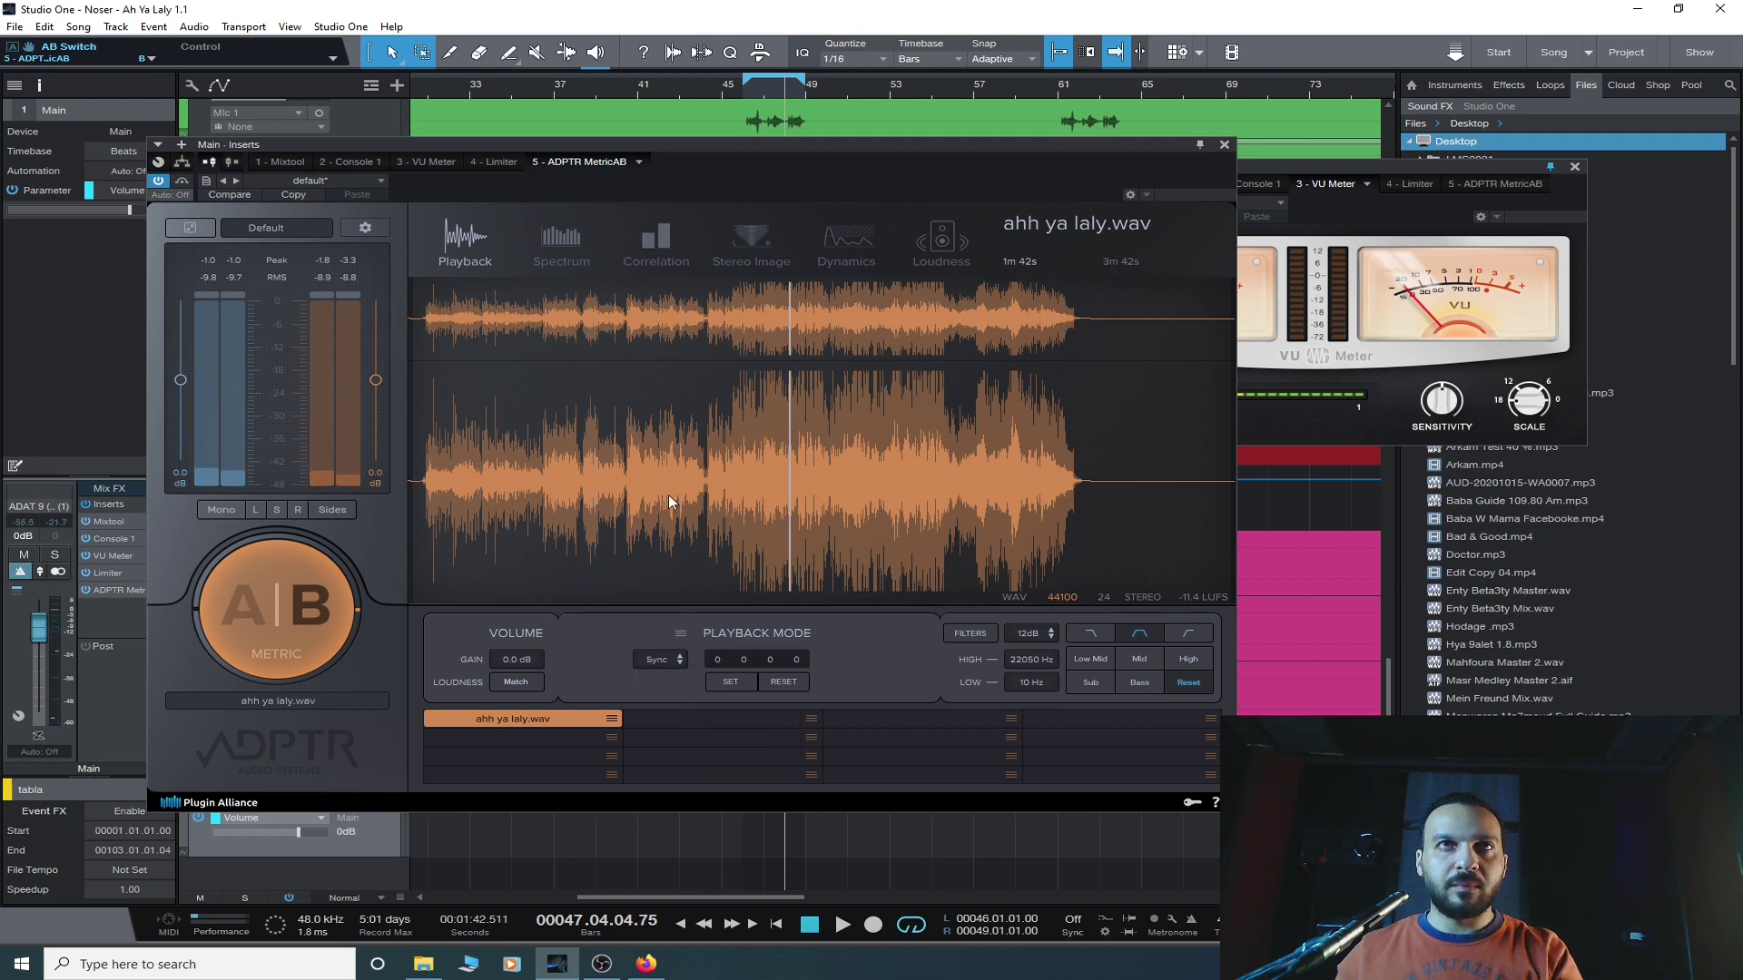
key("space")
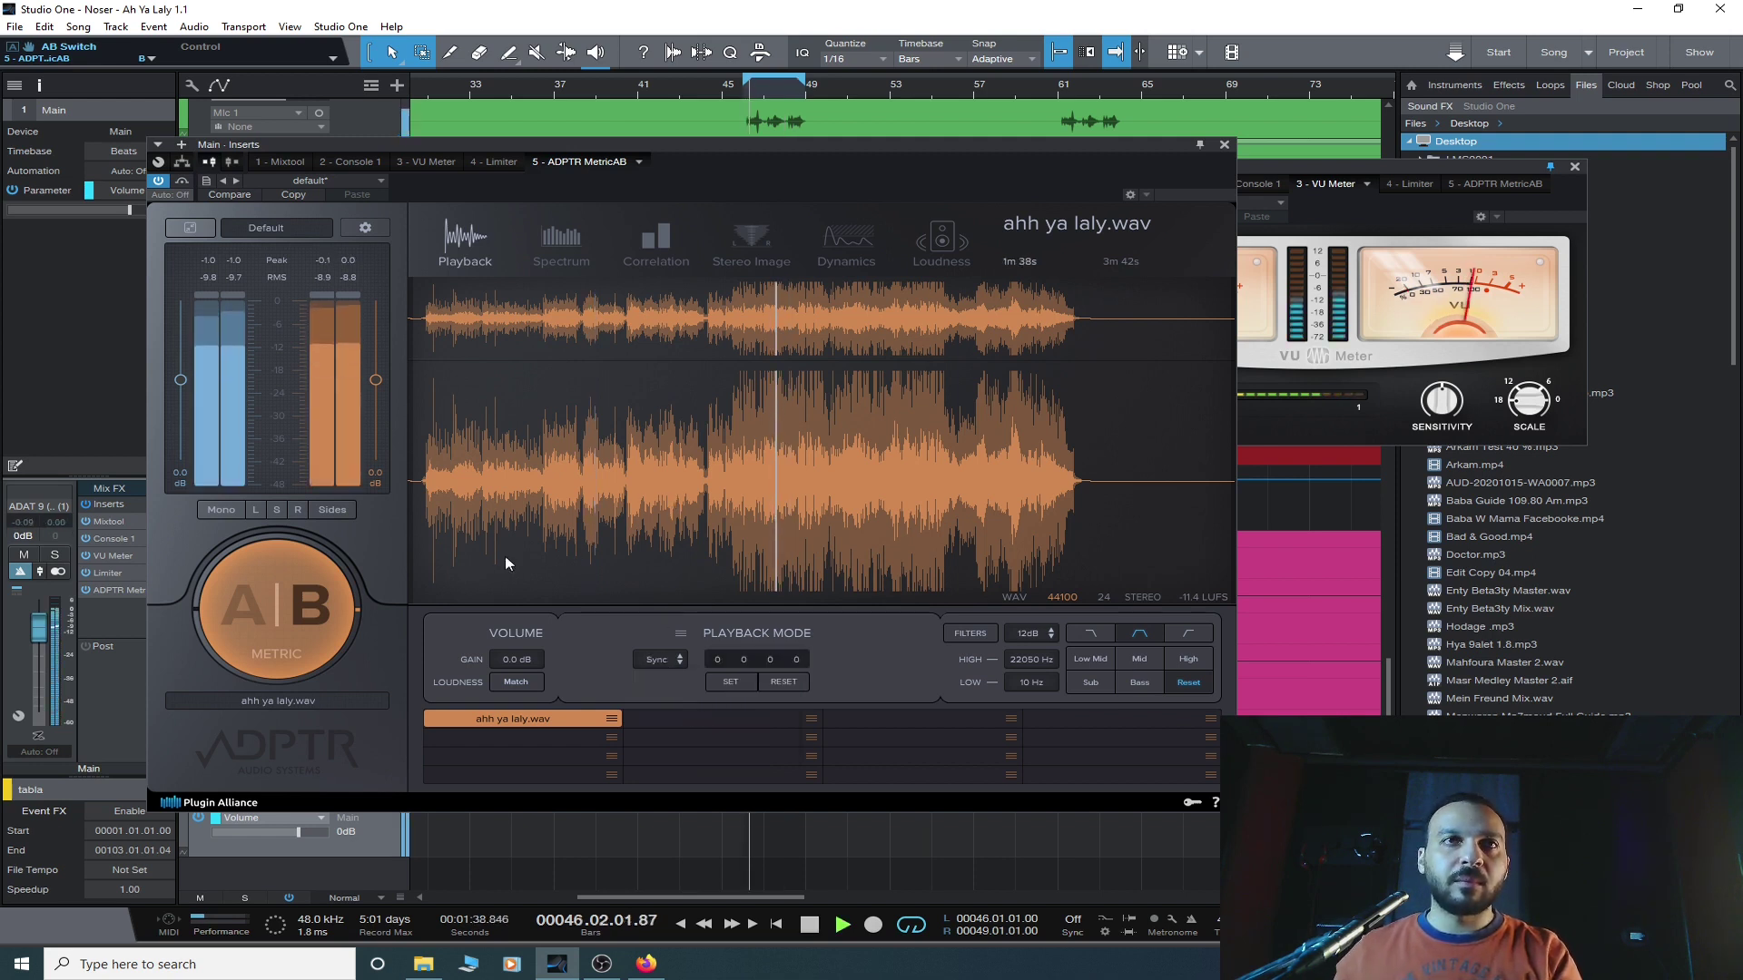
- Match the reference track's loudness to the mix in MetricAB, auditioning both sources and repeating the match
left_click(285, 615)
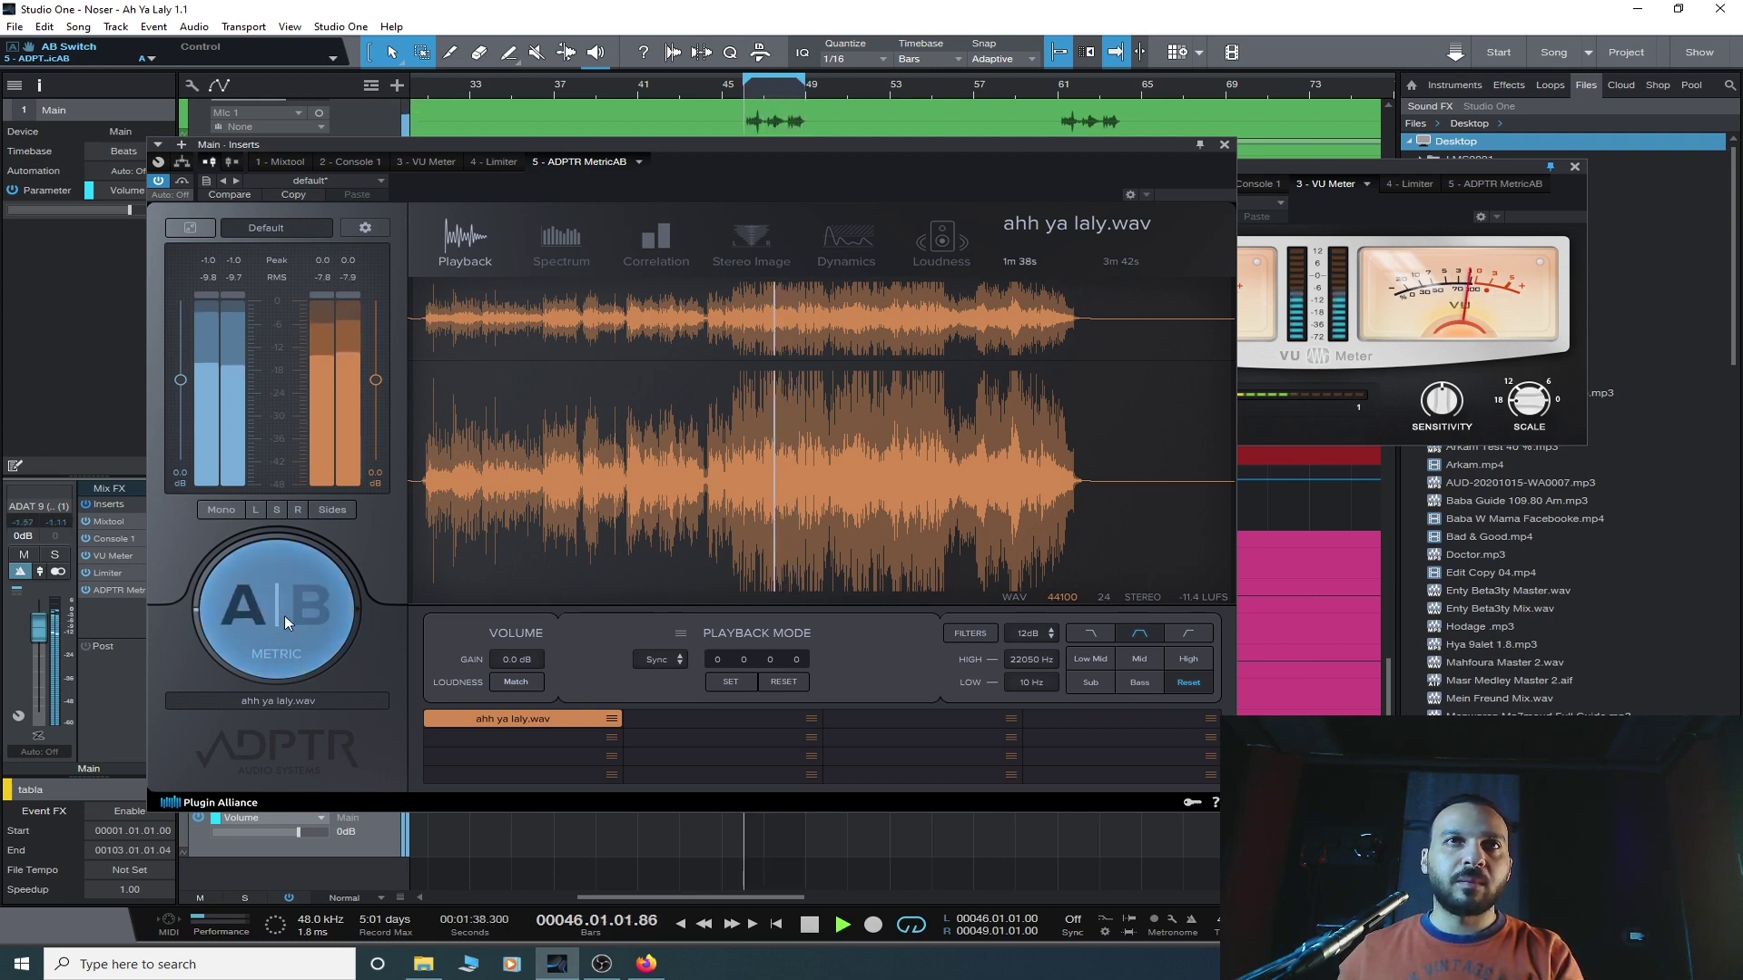
left_click(519, 681)
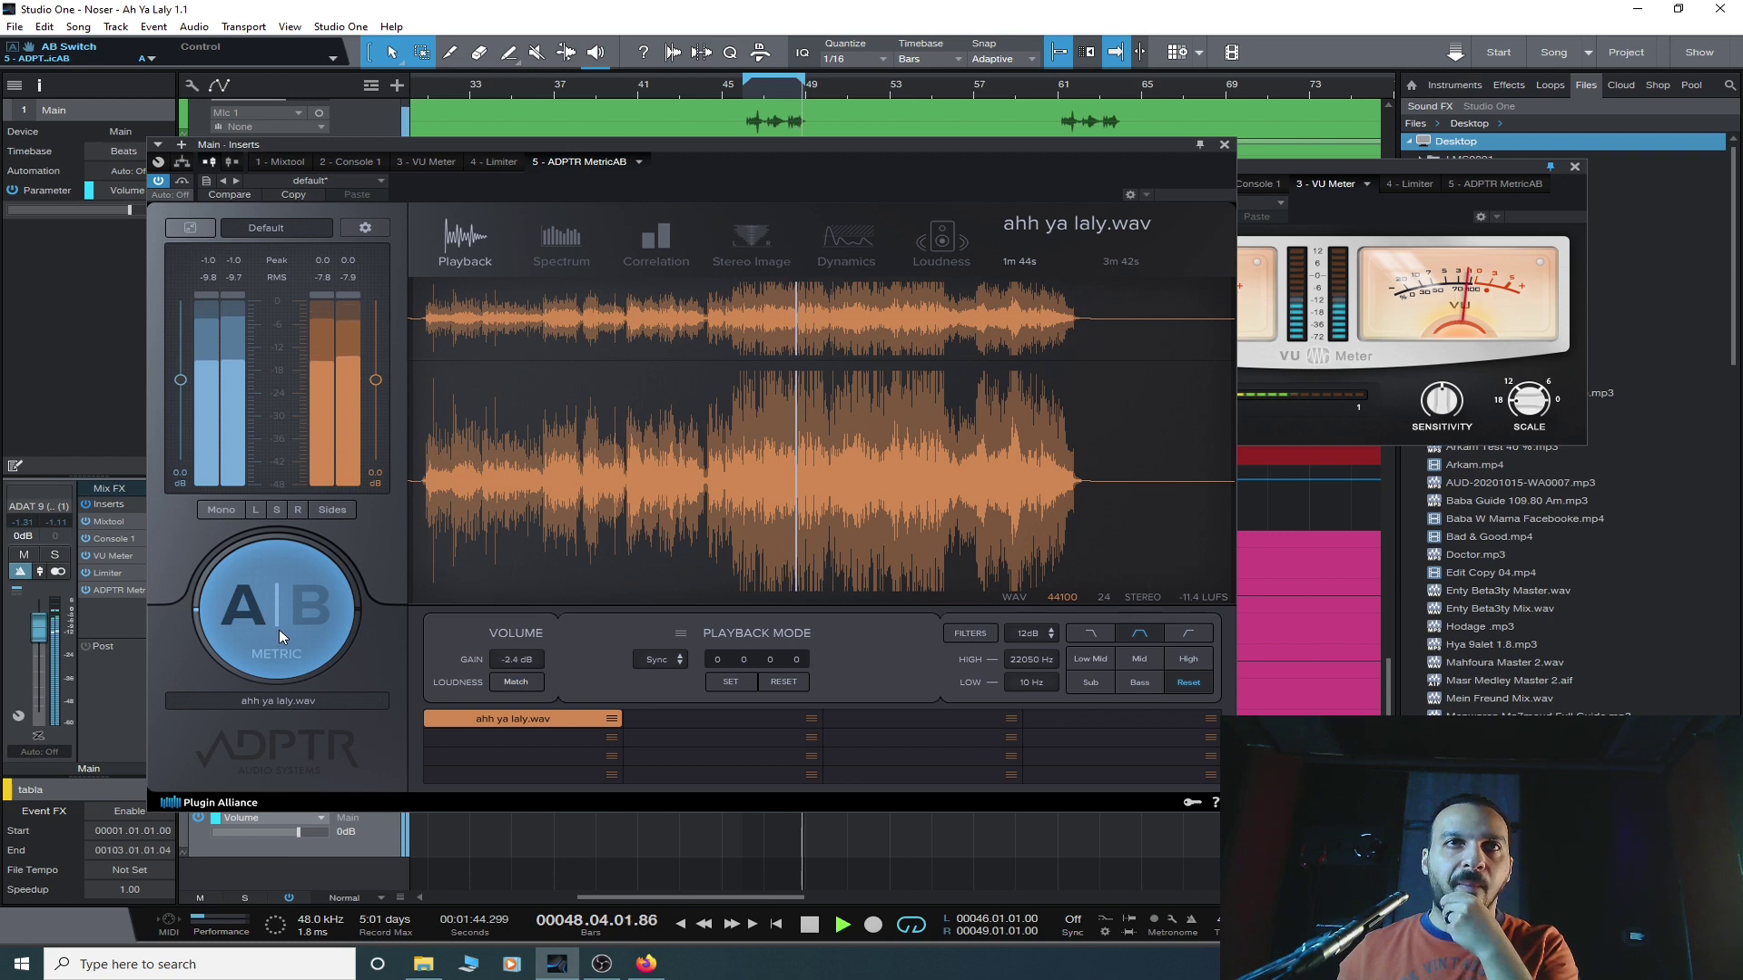
left_click(280, 629)
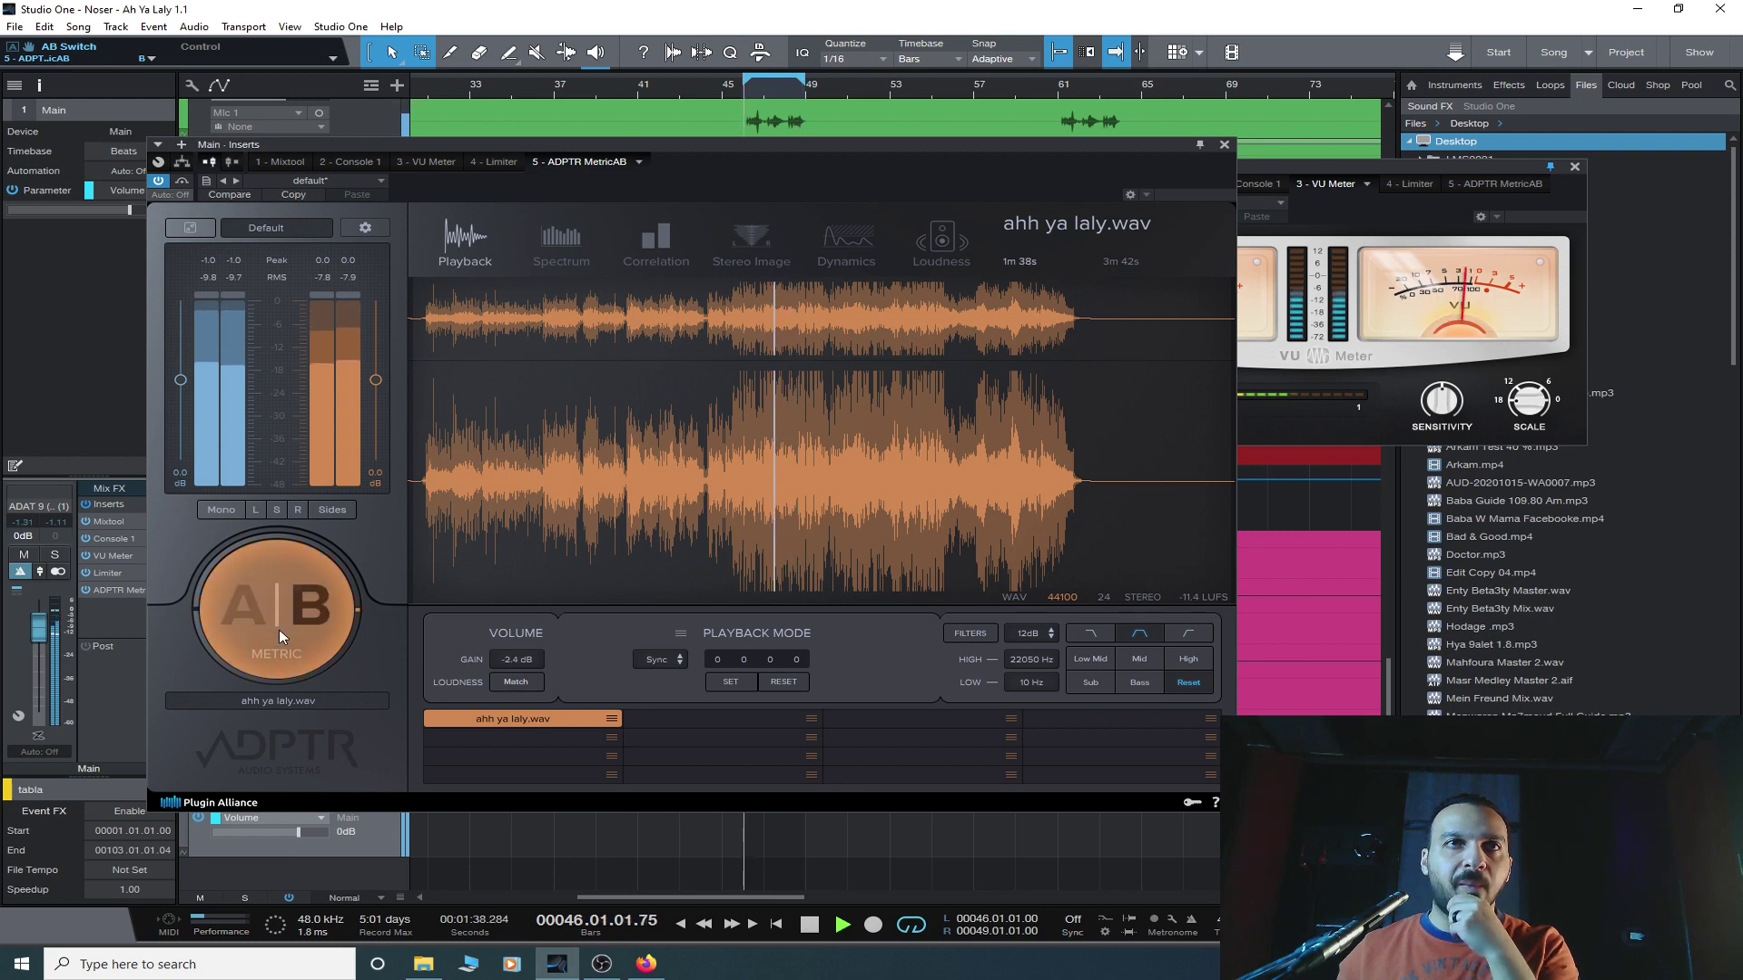
left_click(518, 682)
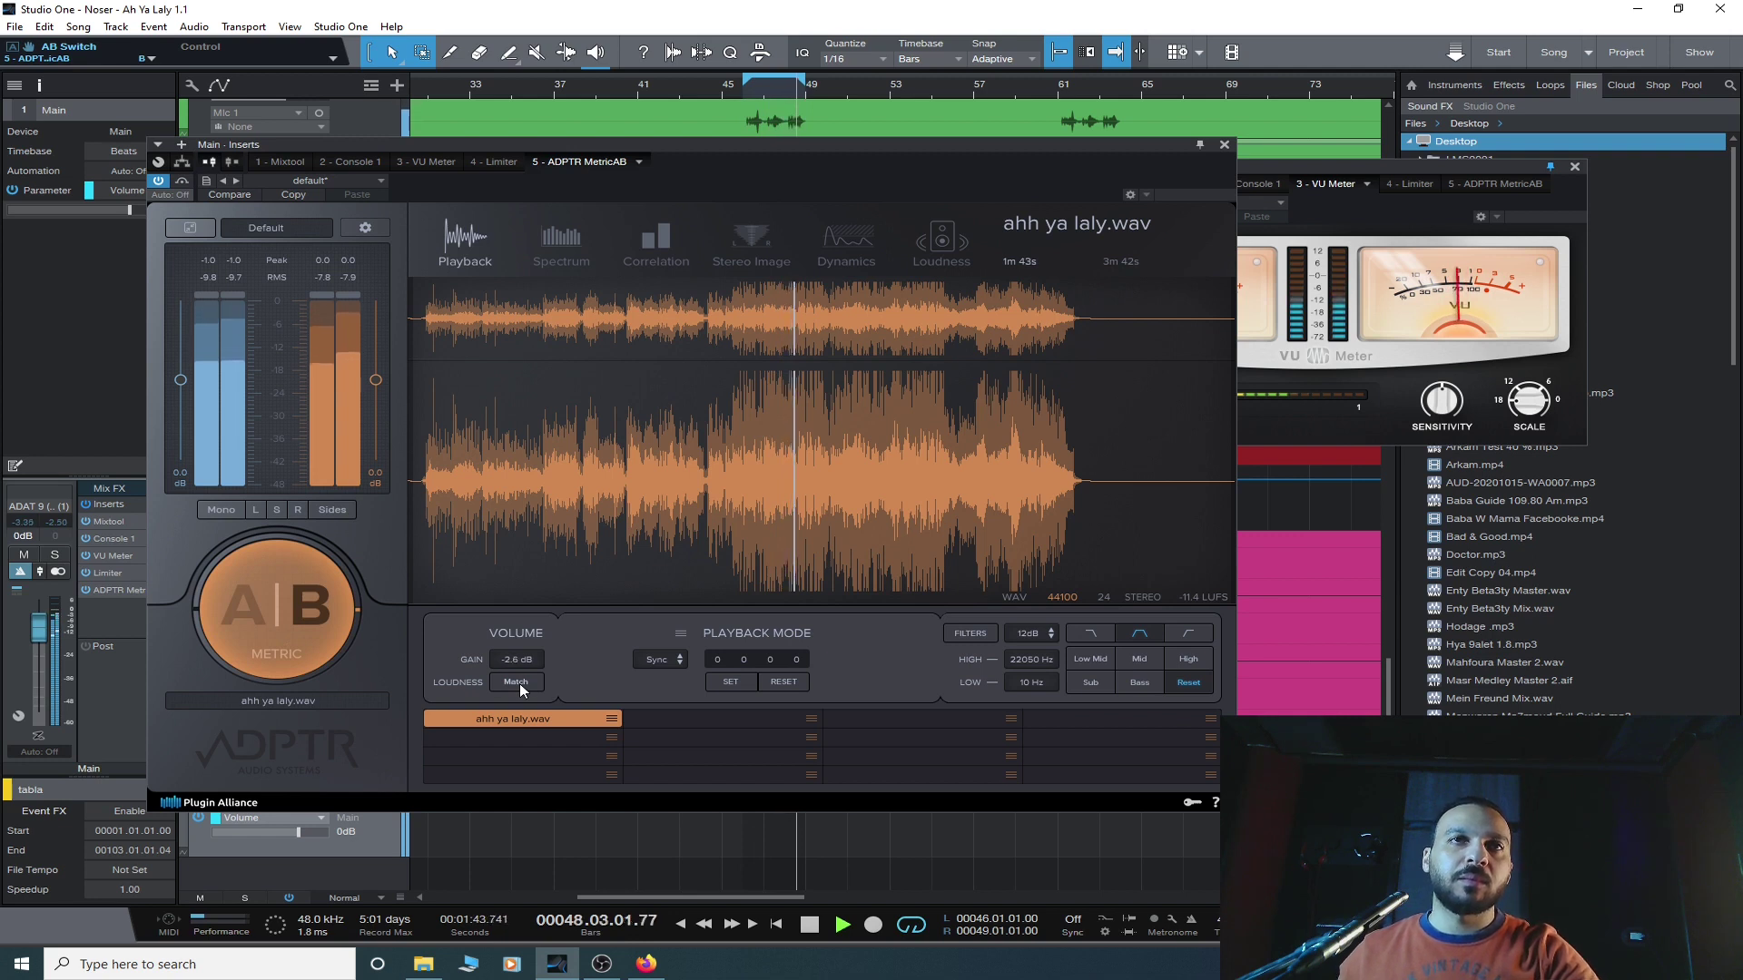
- Alternate between the mix and the loudness-matched reference in MetricAB to compare them
left_click(285, 617)
left_click(234, 608)
left_click(302, 625)
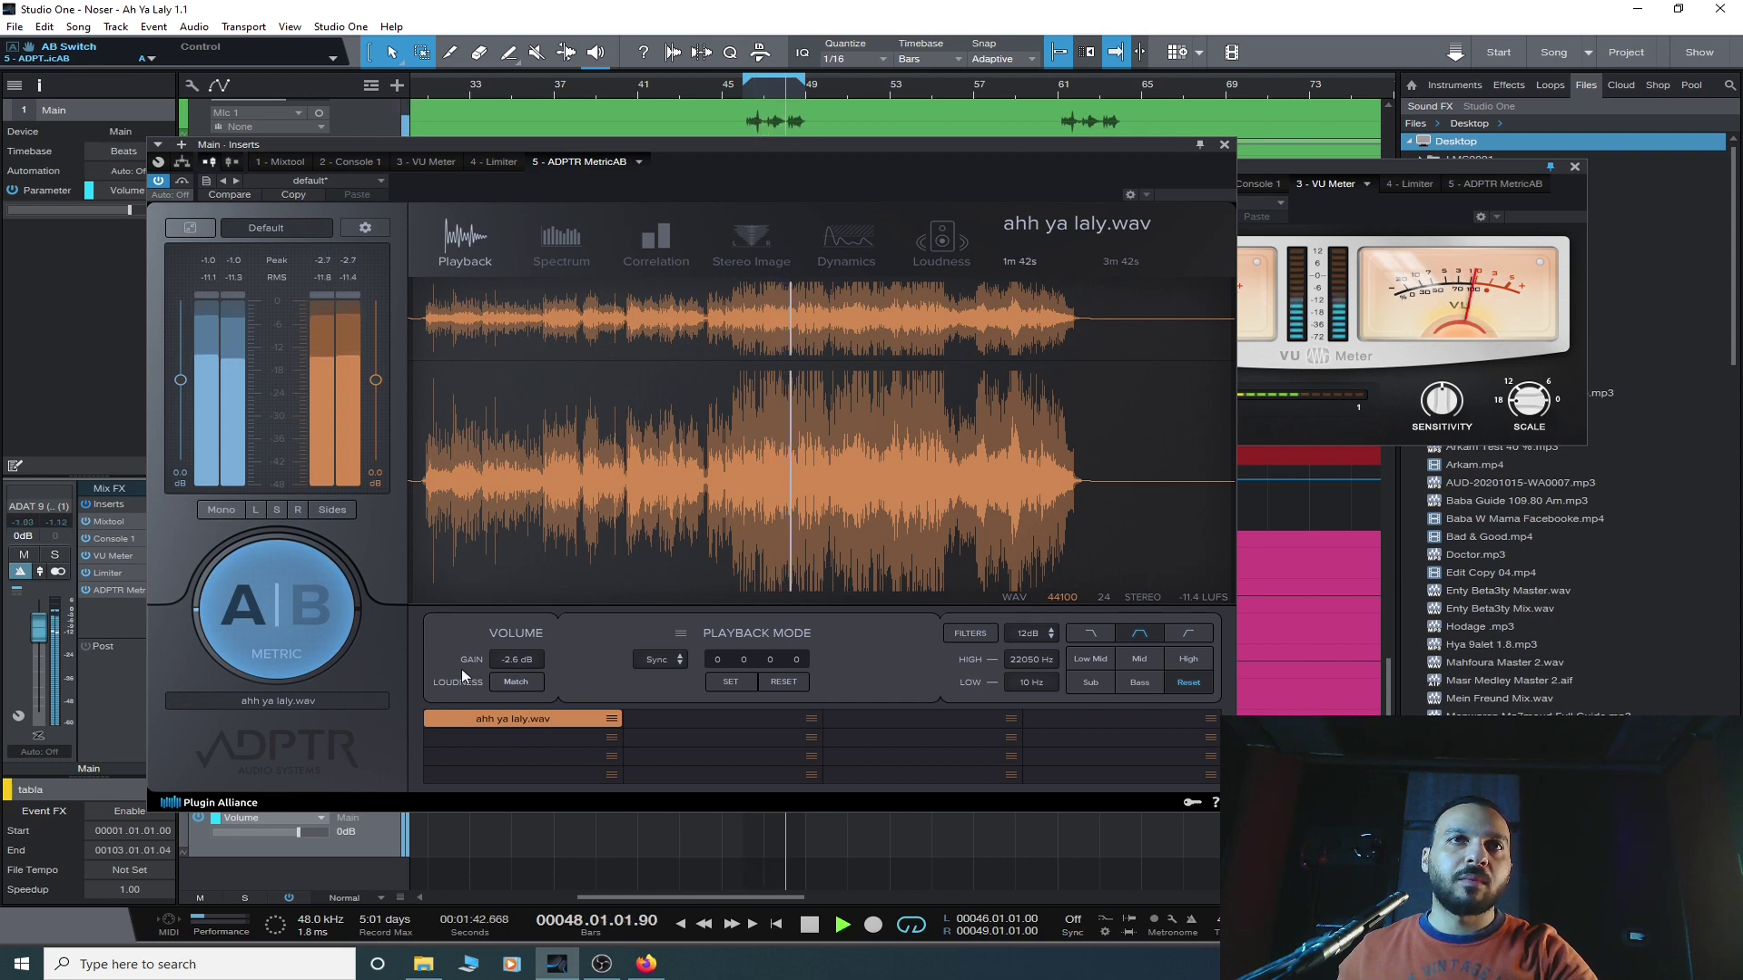
- Audition the reference track in MetricAB, match its loudness to the mix again, and switch back to the mix
left_click(298, 618)
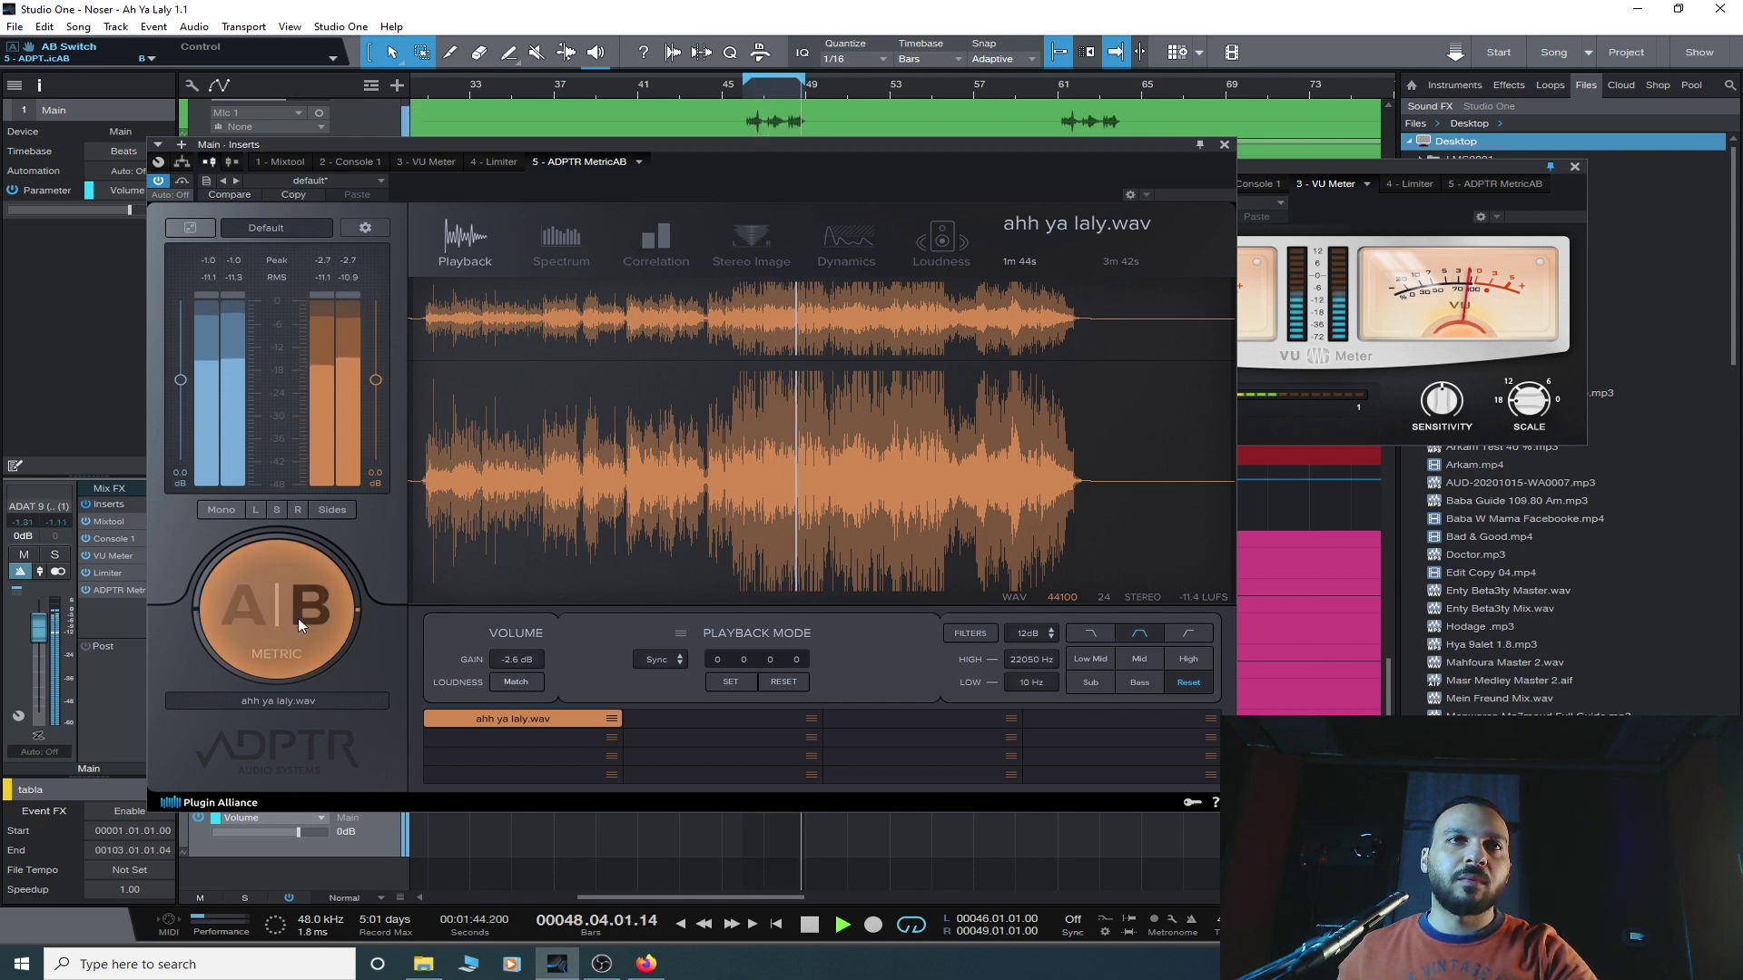
left_click(514, 681)
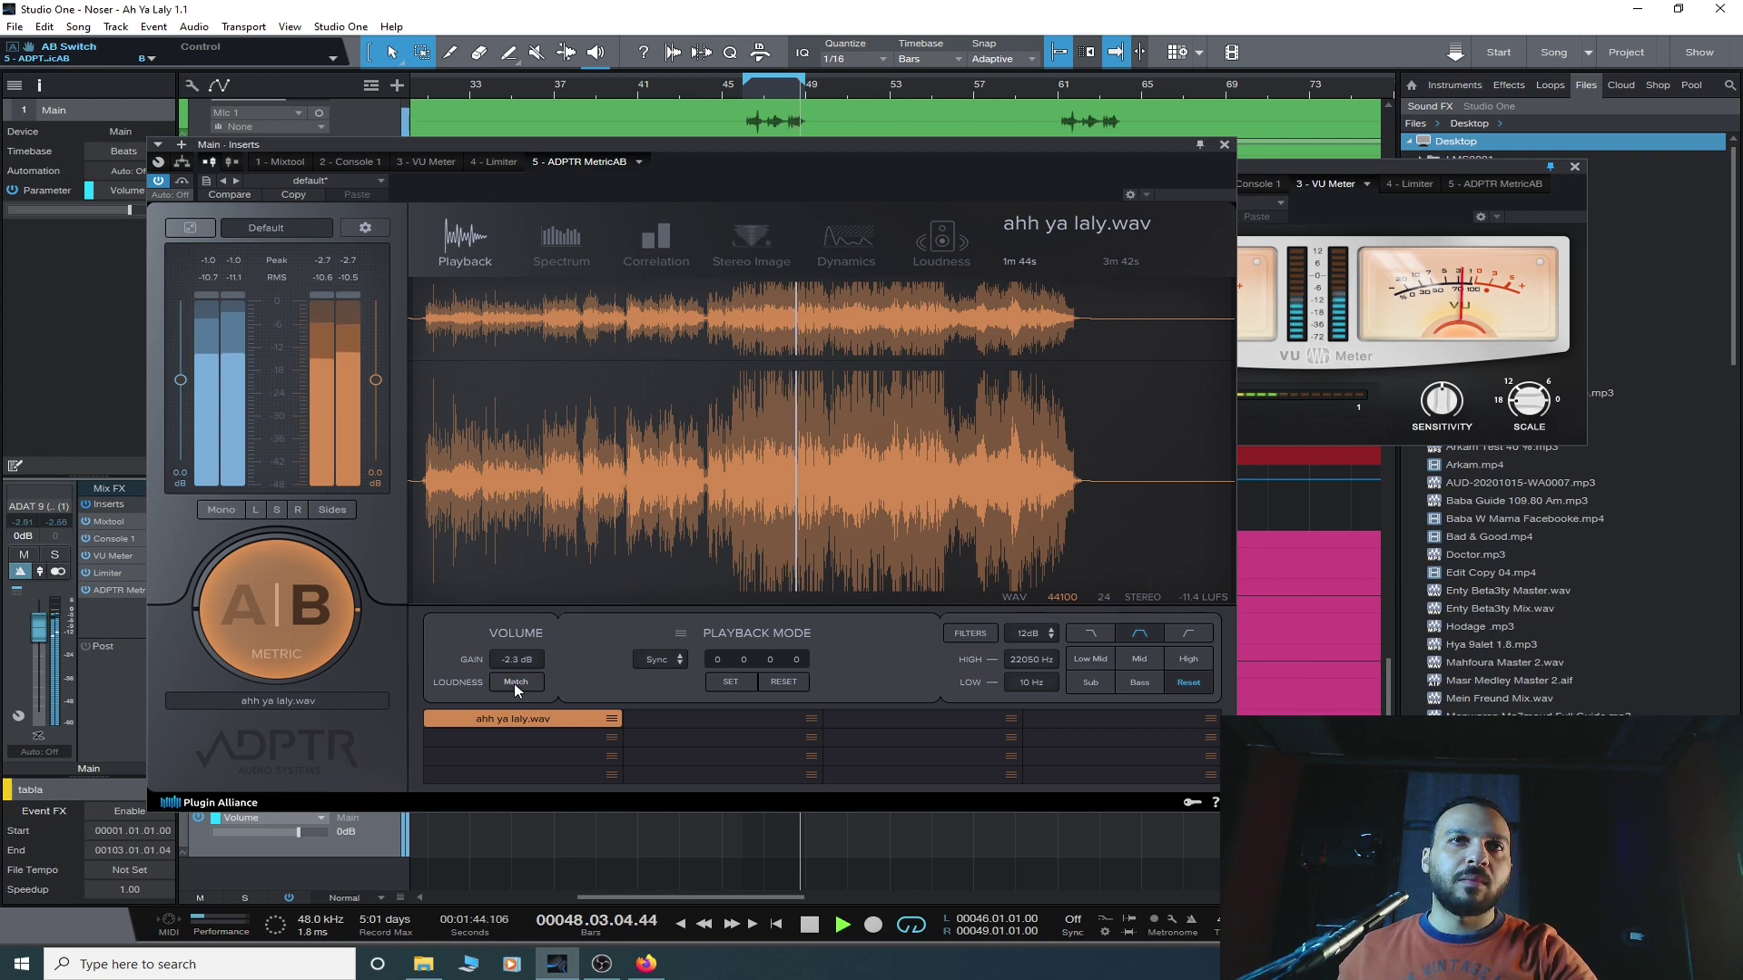
left_click(287, 623)
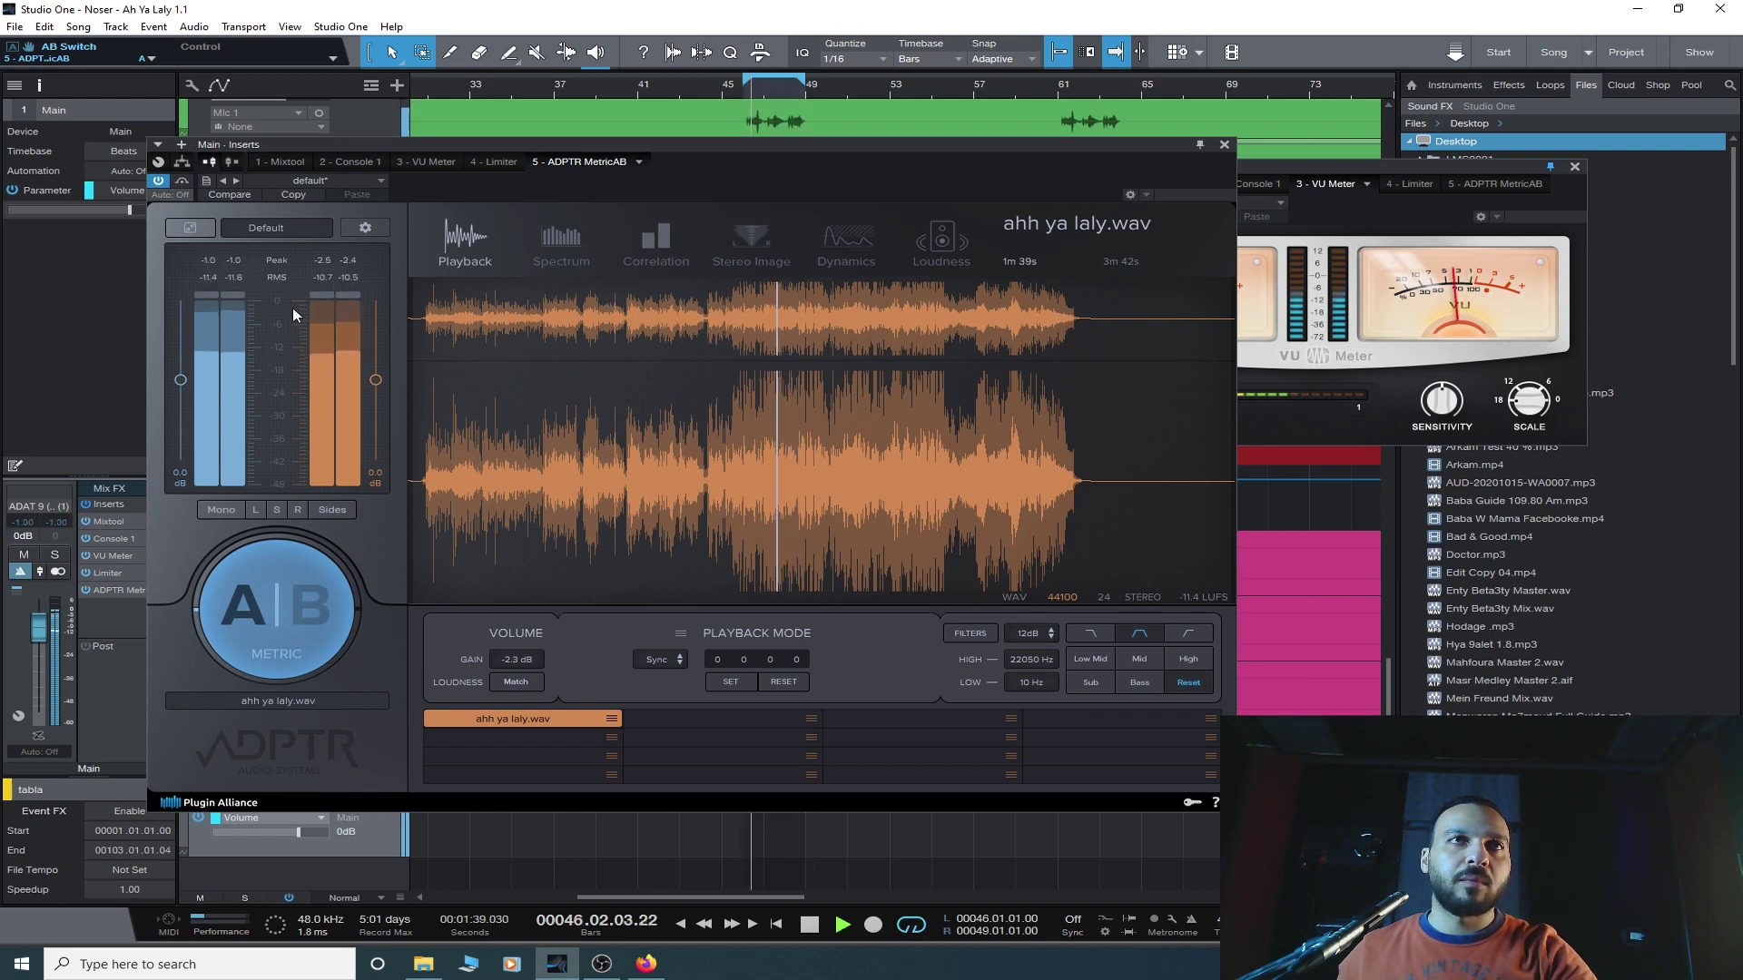
- Close MetricAB and set the input gain of the Main bus Limiter to 5.00
left_click(1223, 146)
left_click(104, 573)
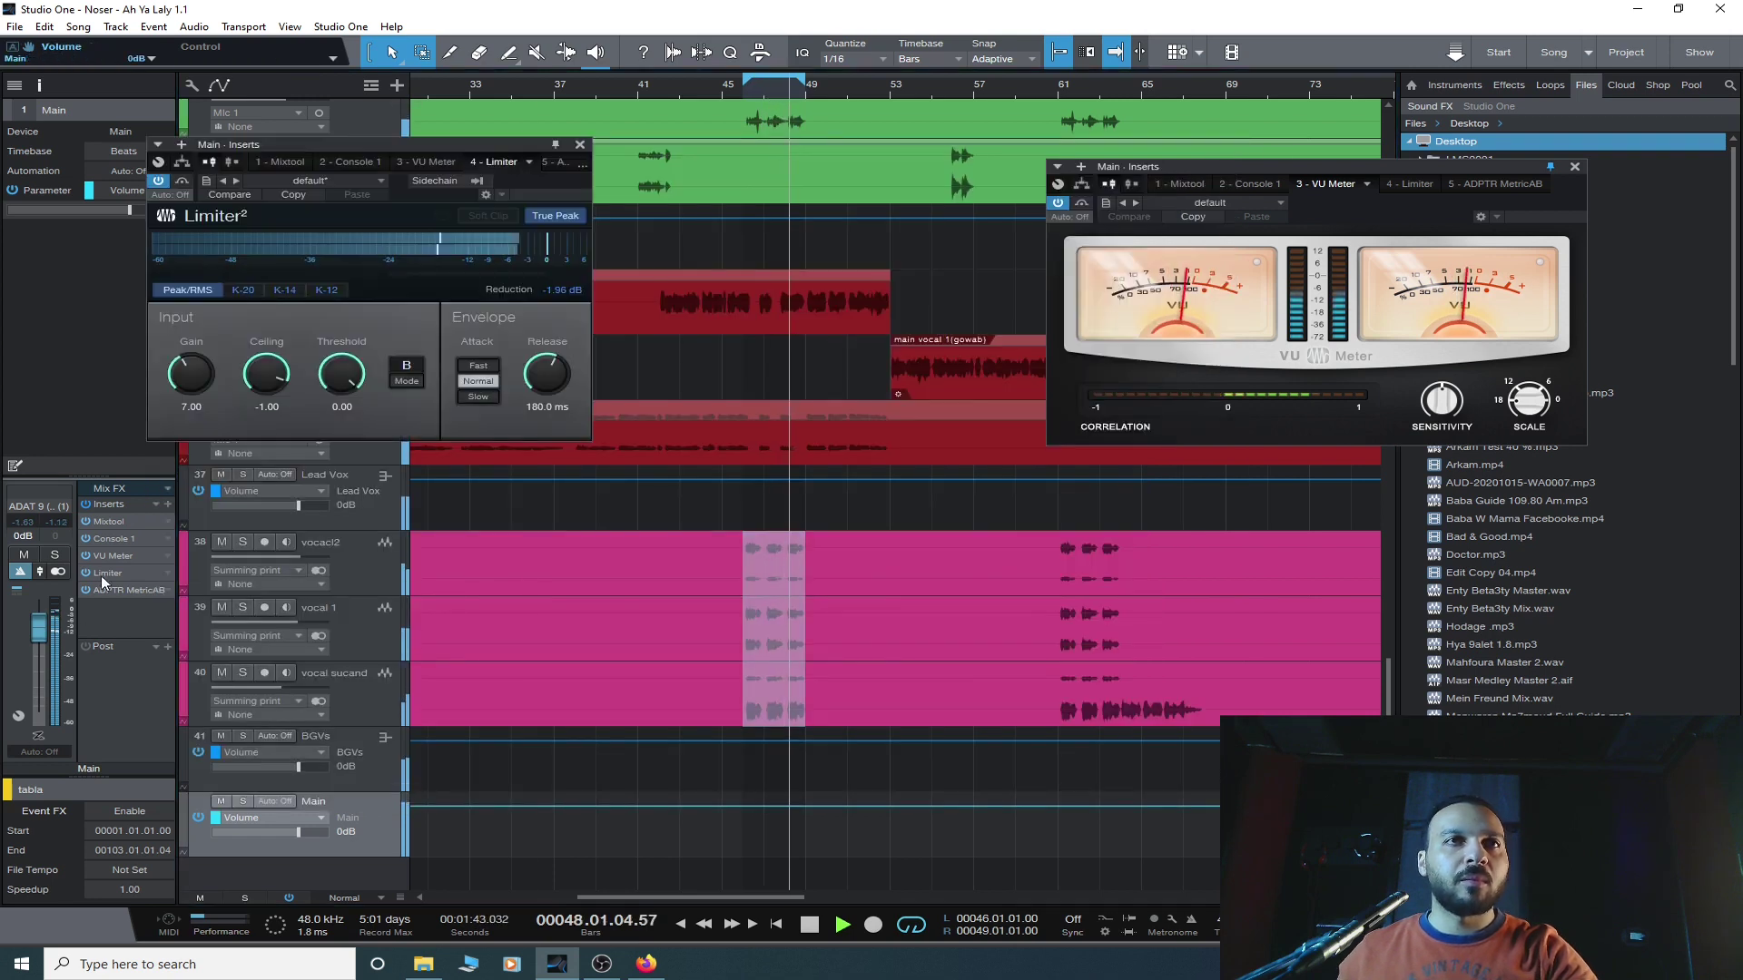
type("5")
key("Return")
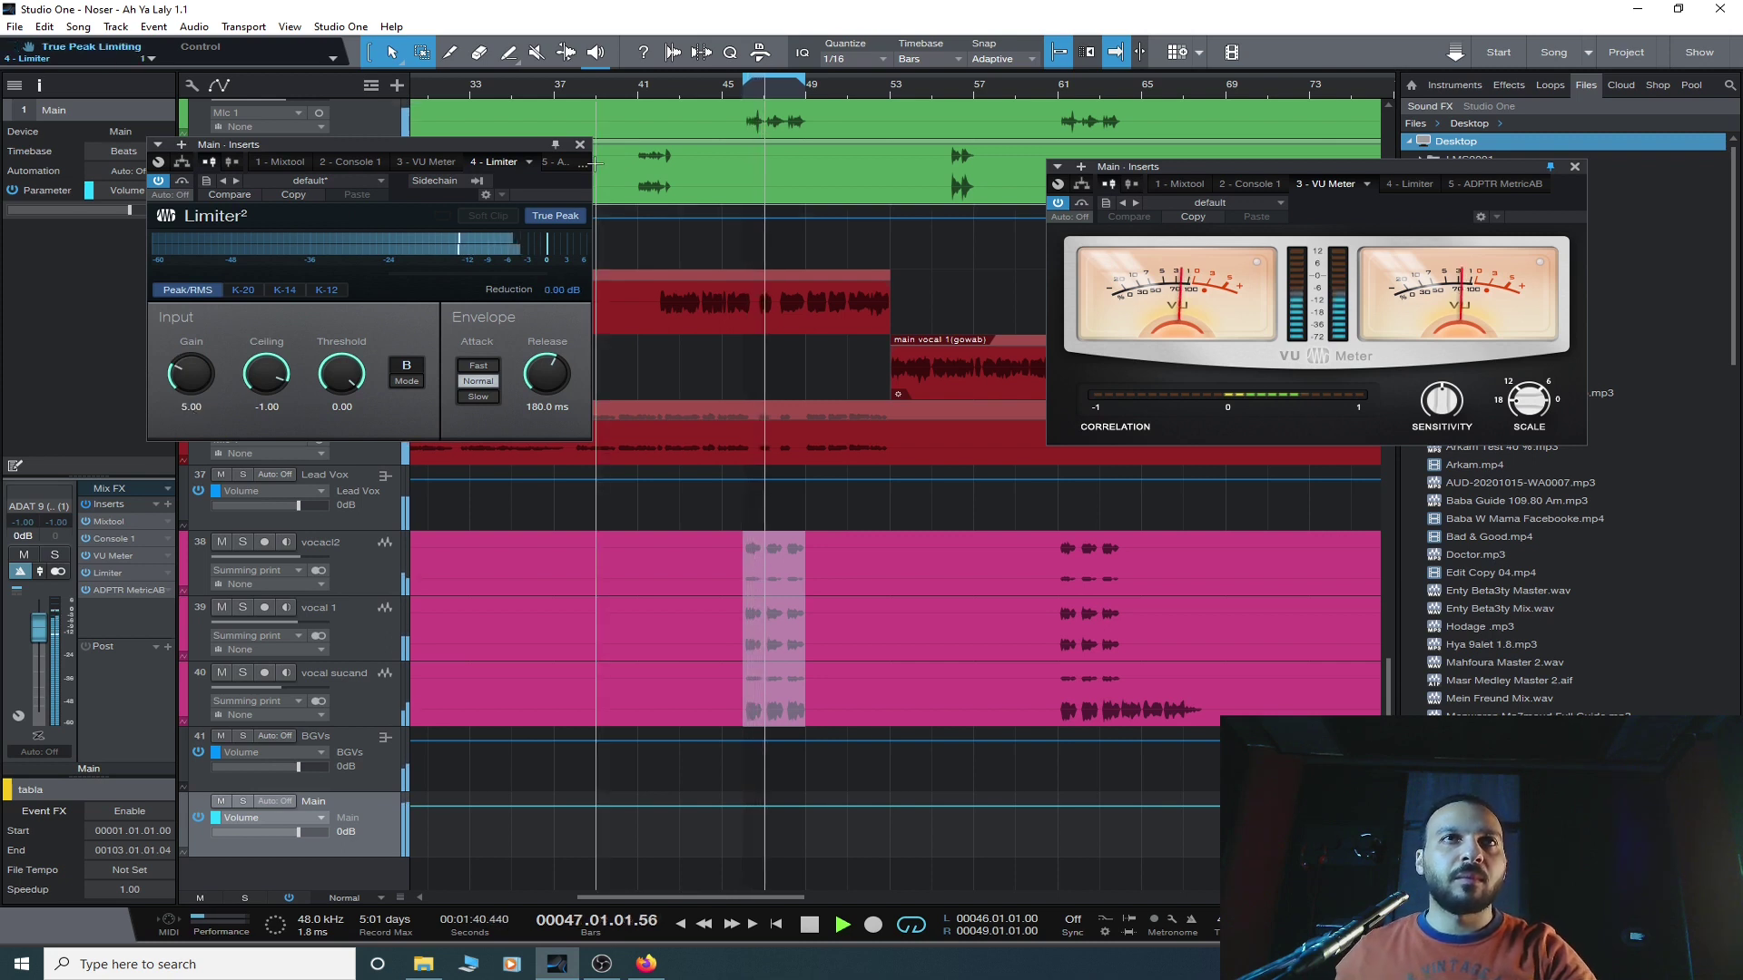
left_click(107, 573)
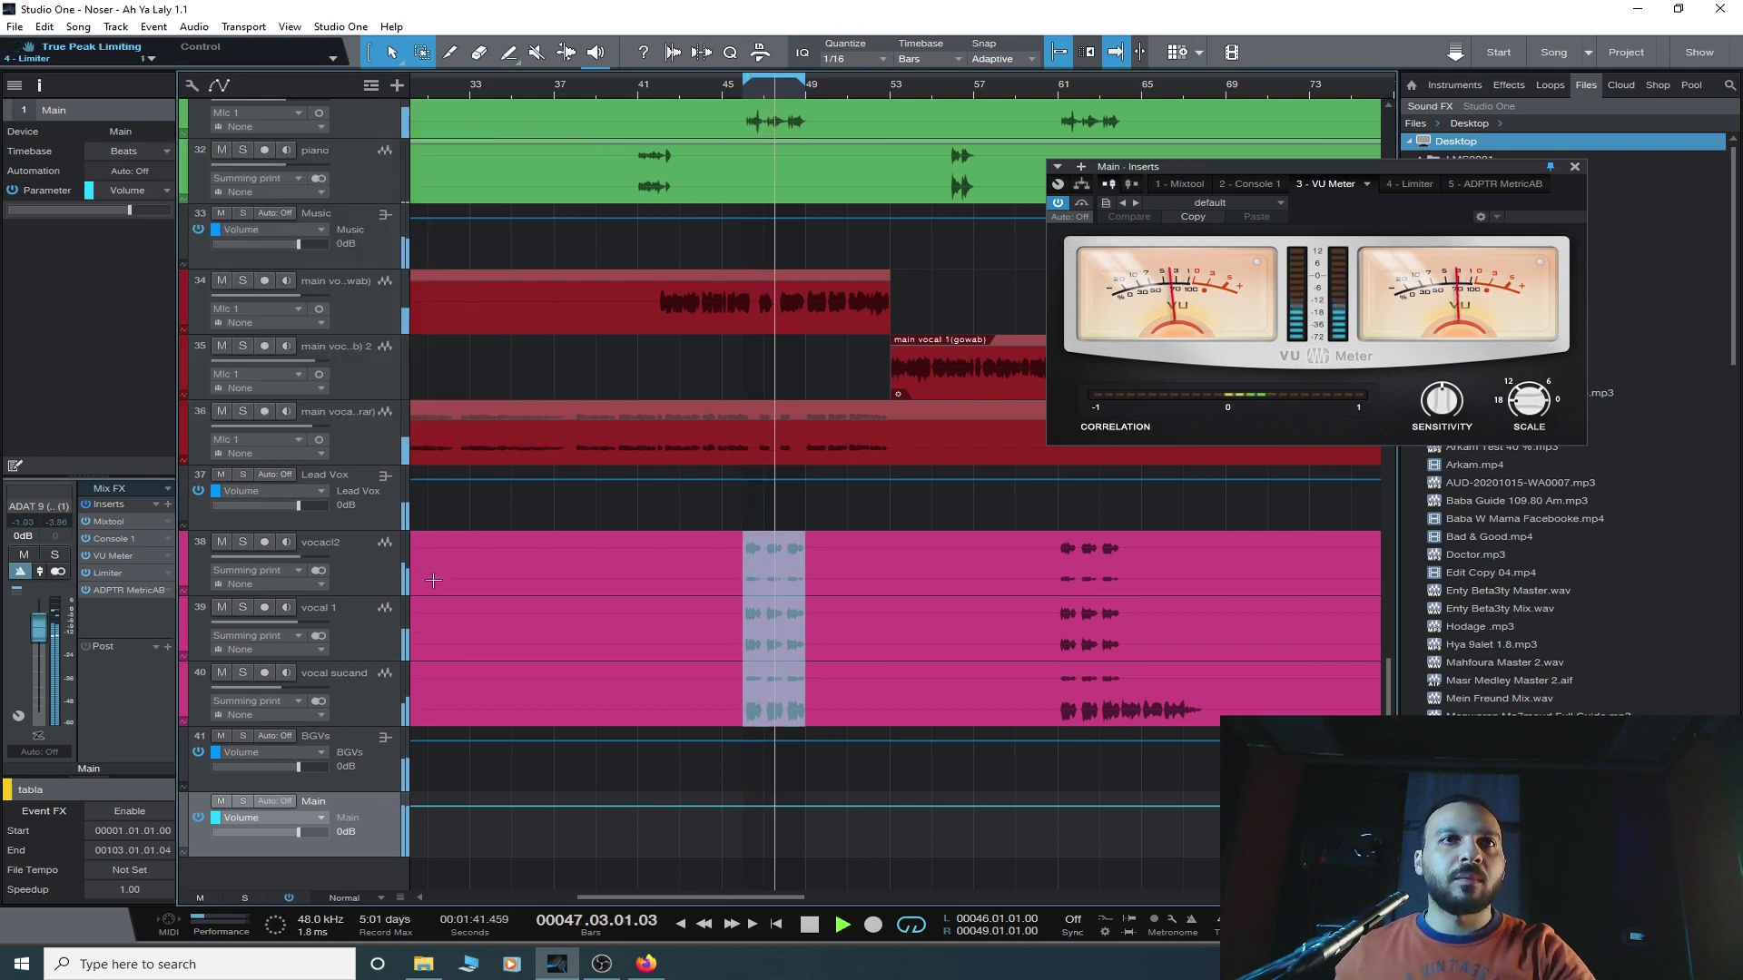
- Reopen MetricAB on the Main bus and rematch the reference's loudness to the mix, auditioning both sources
left_click(132, 589)
left_click(315, 641)
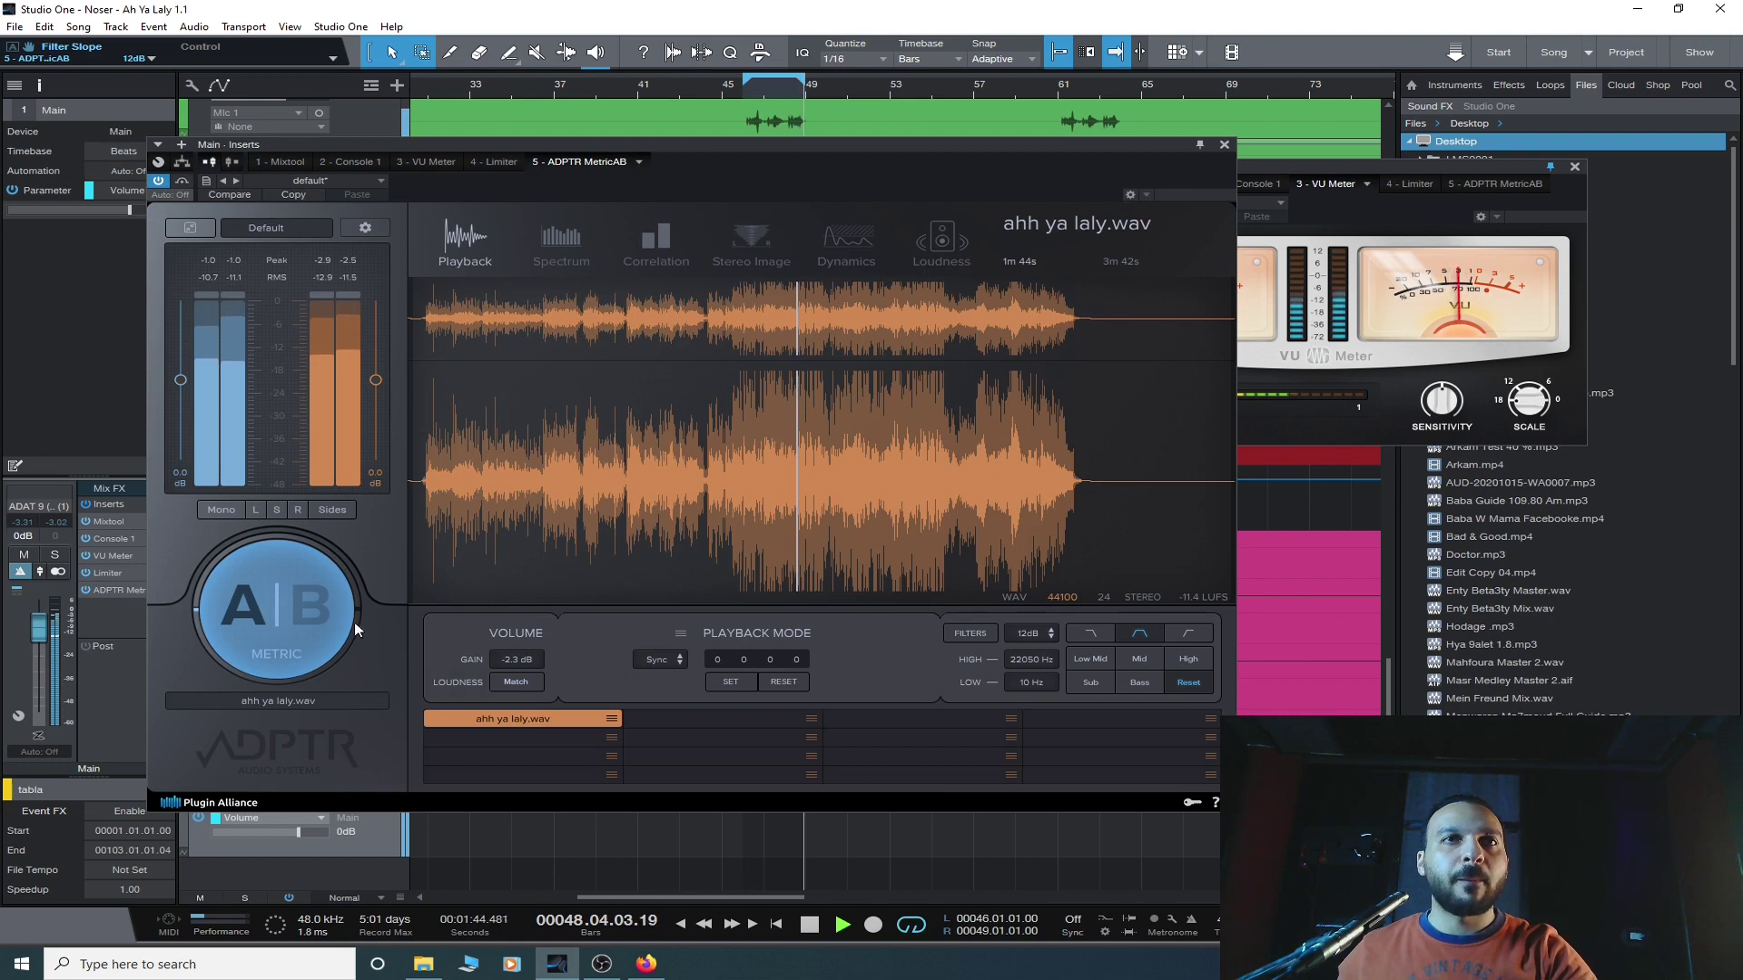
left_click(513, 681)
left_click(270, 650)
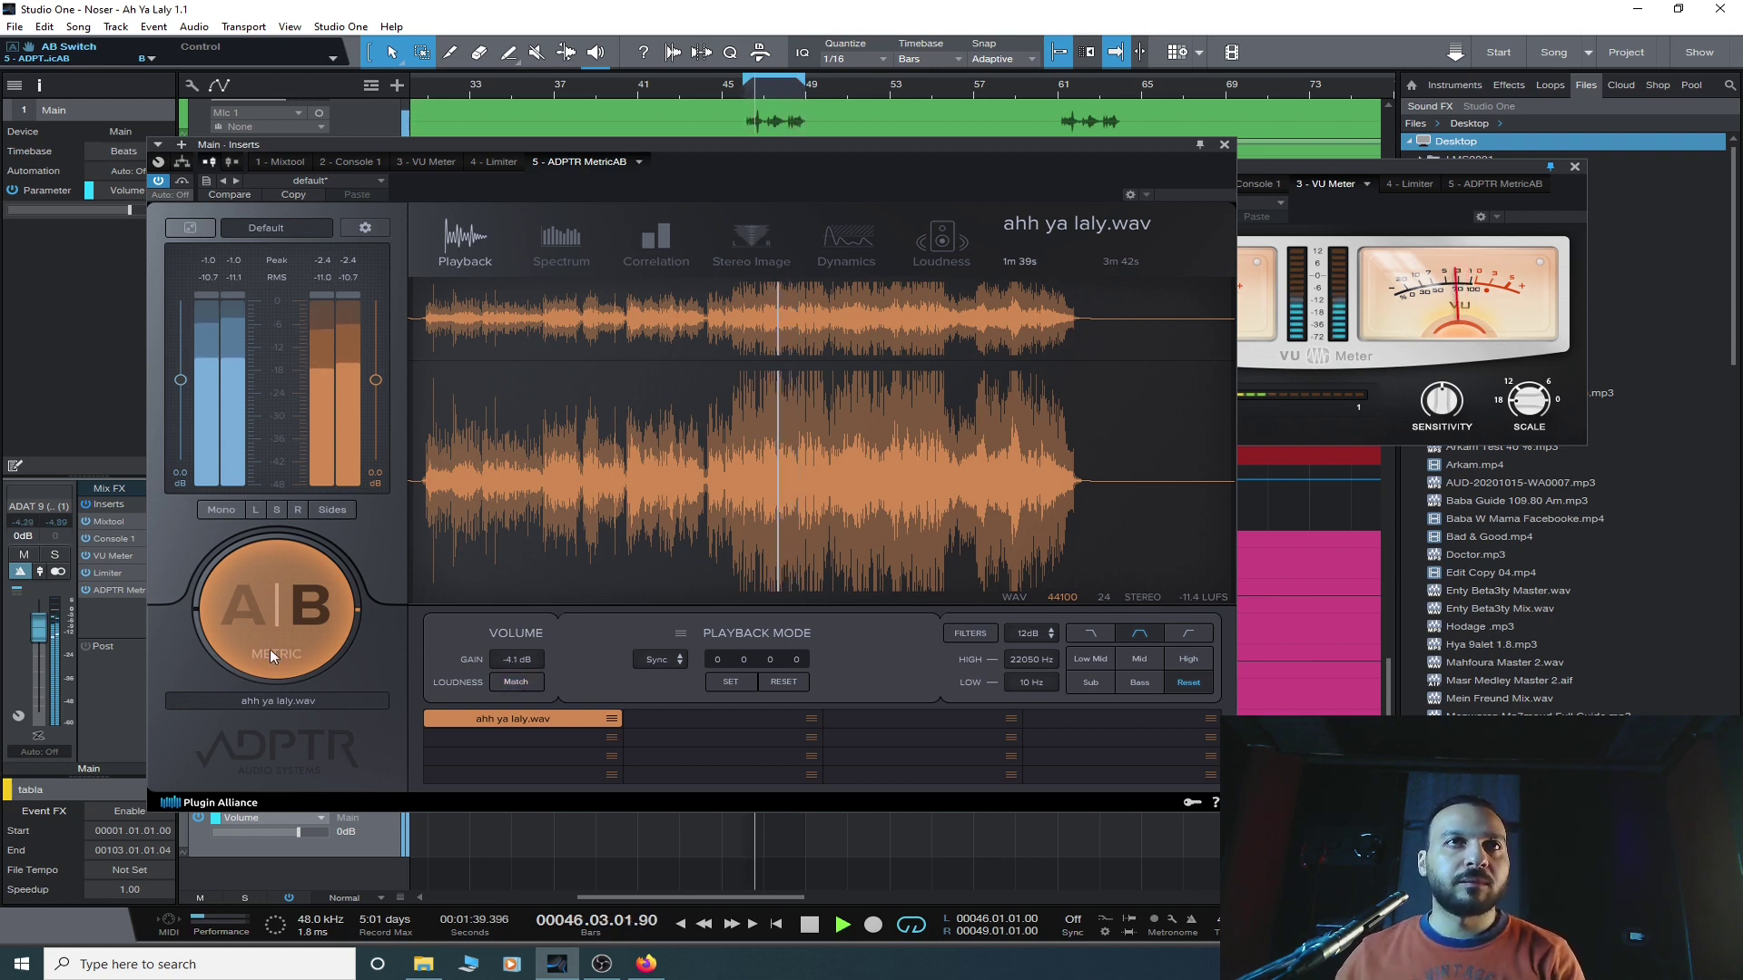
left_click(514, 683)
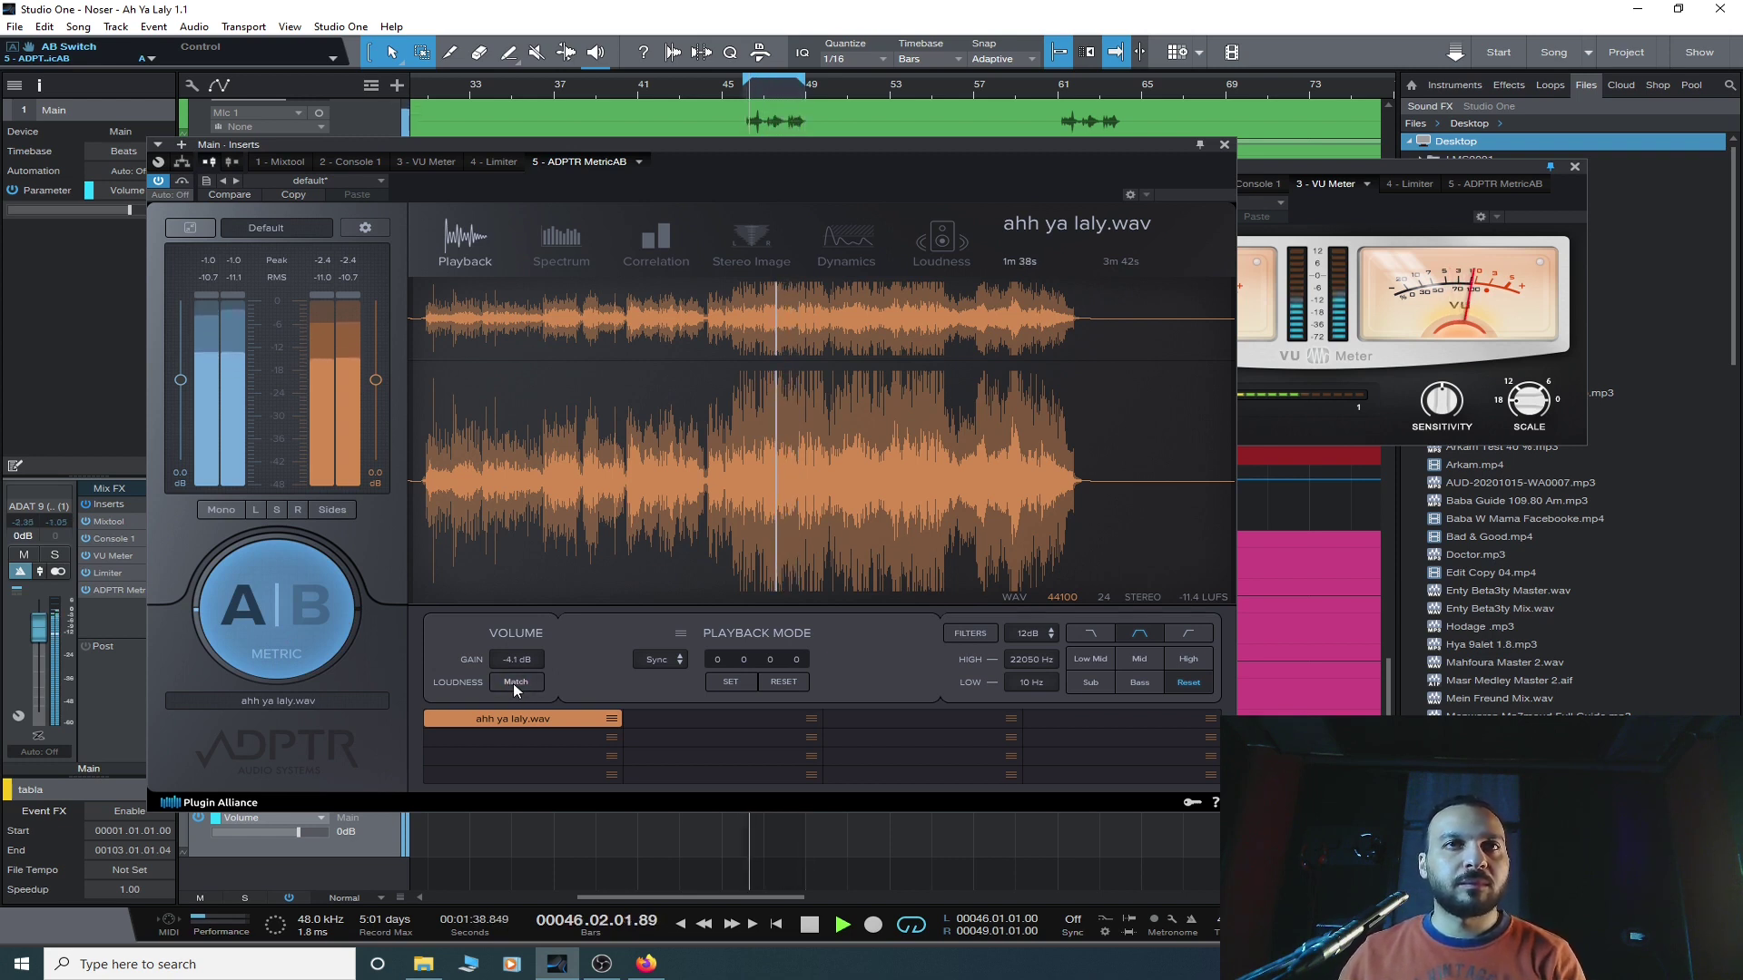
left_click(285, 626)
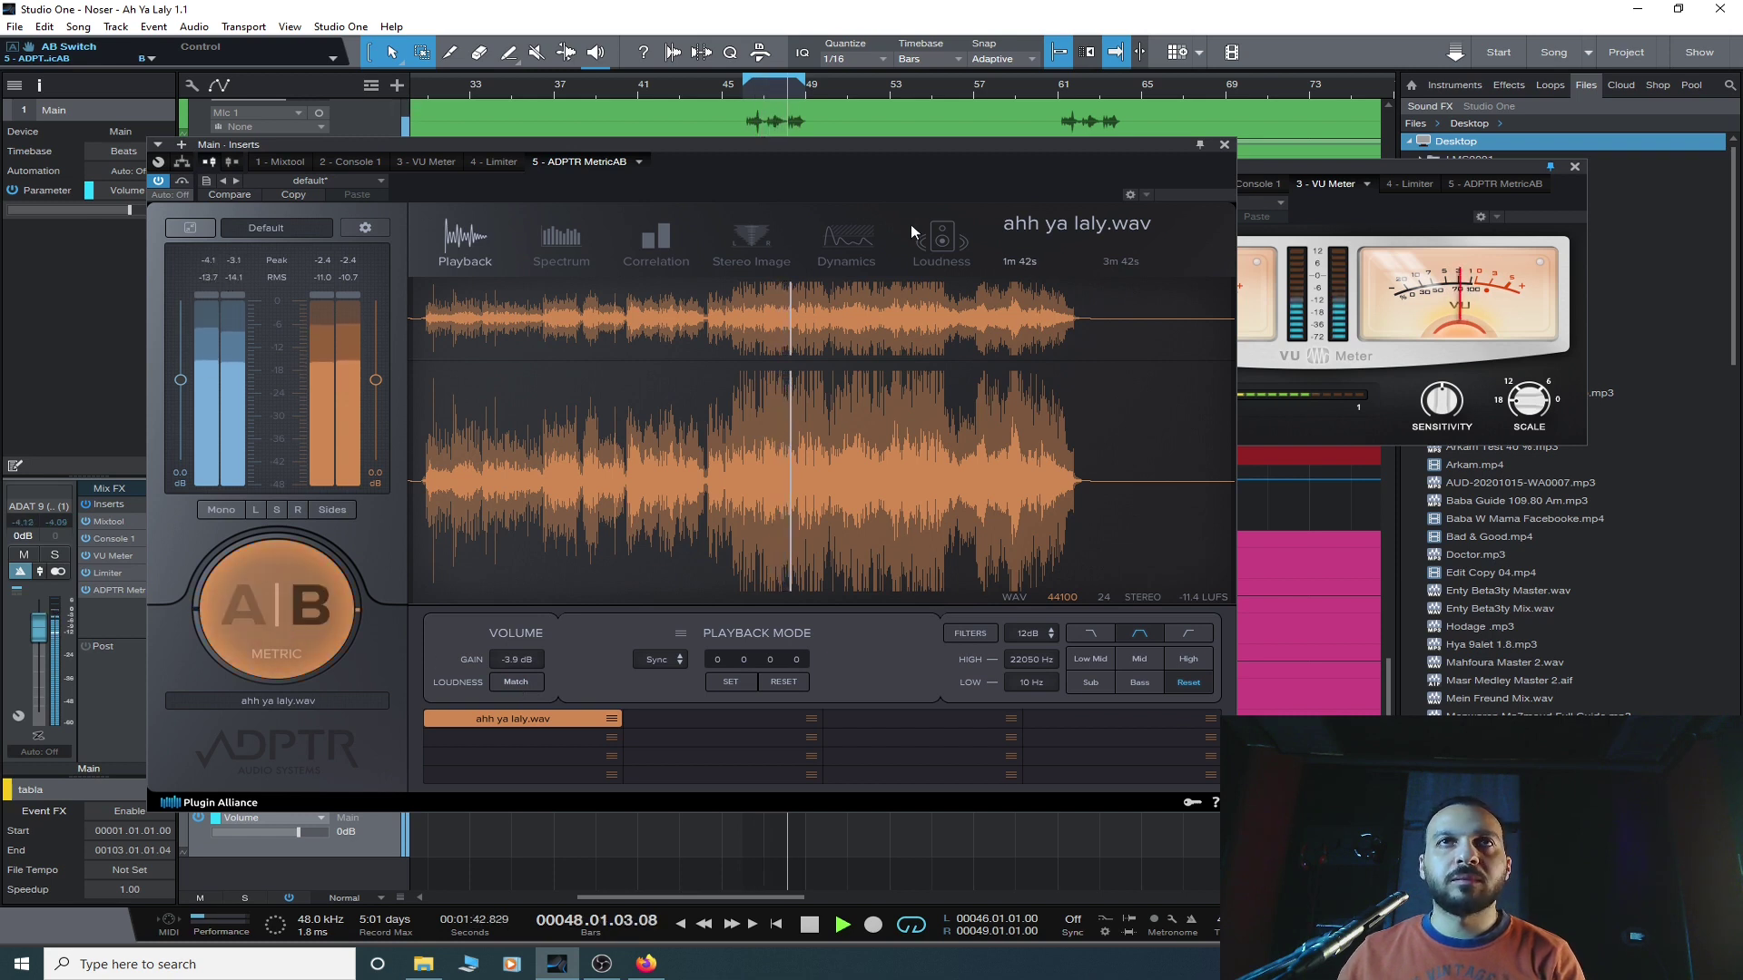
- Compare the mix and reference in MetricAB's Loudness view, finishing on the mix, then stop playback and close the plugin
left_click(940, 241)
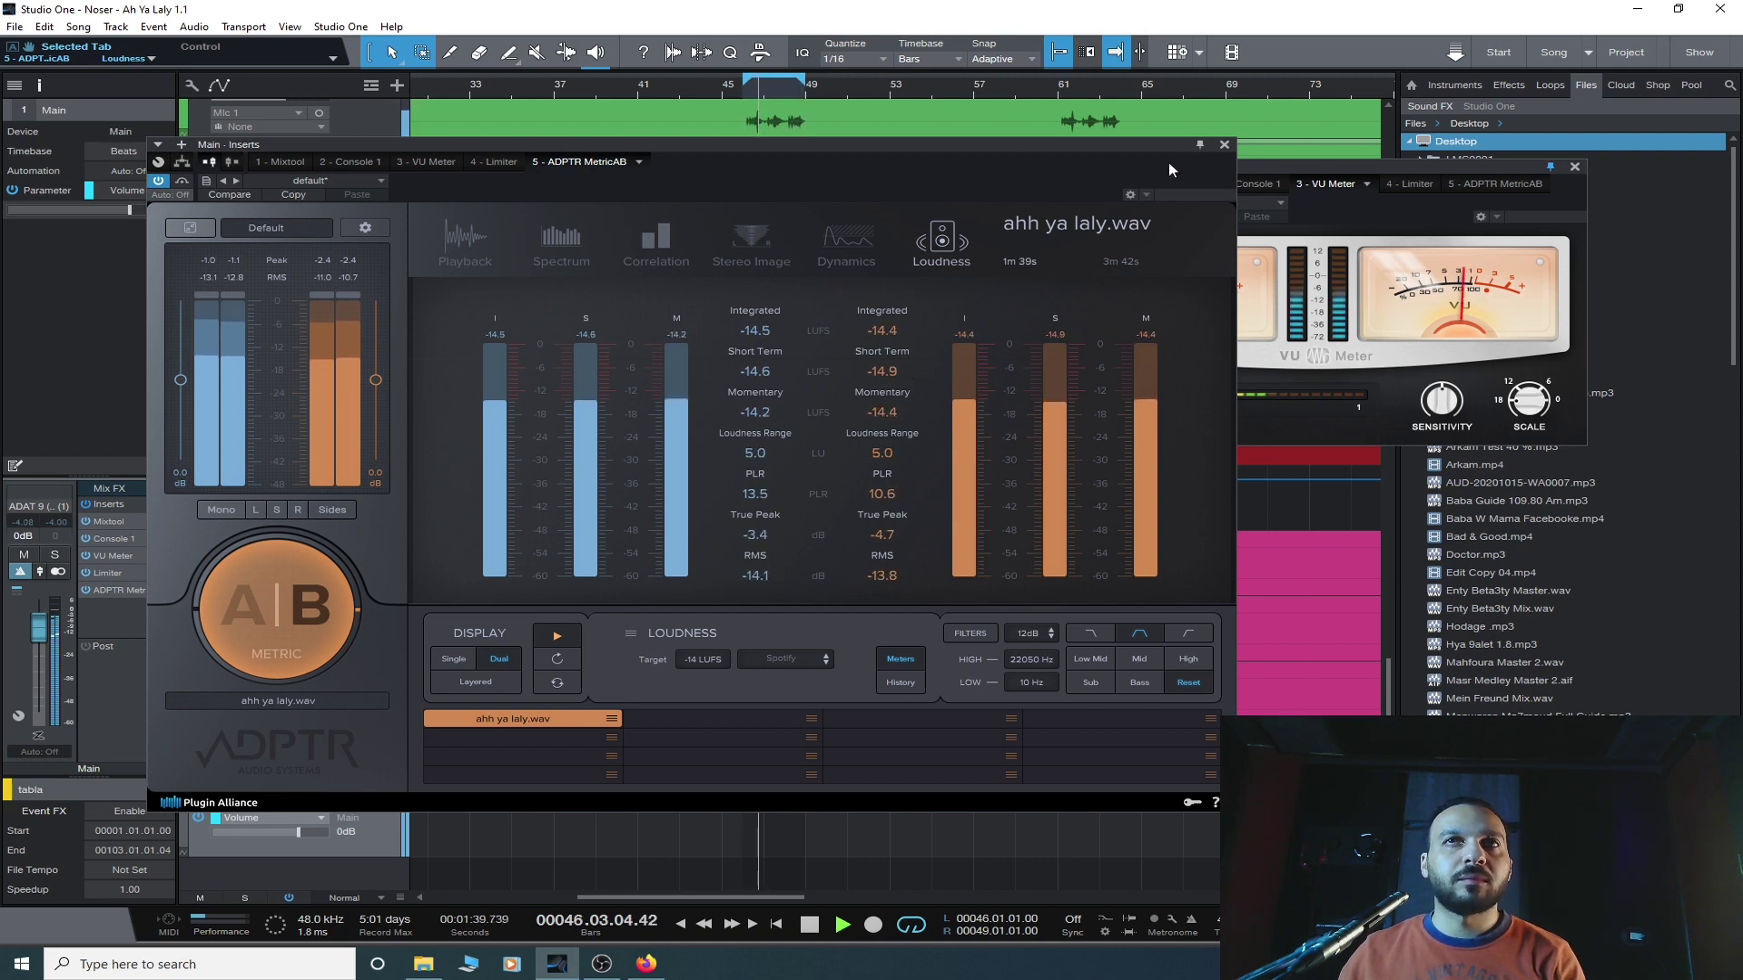
left_click(276, 602)
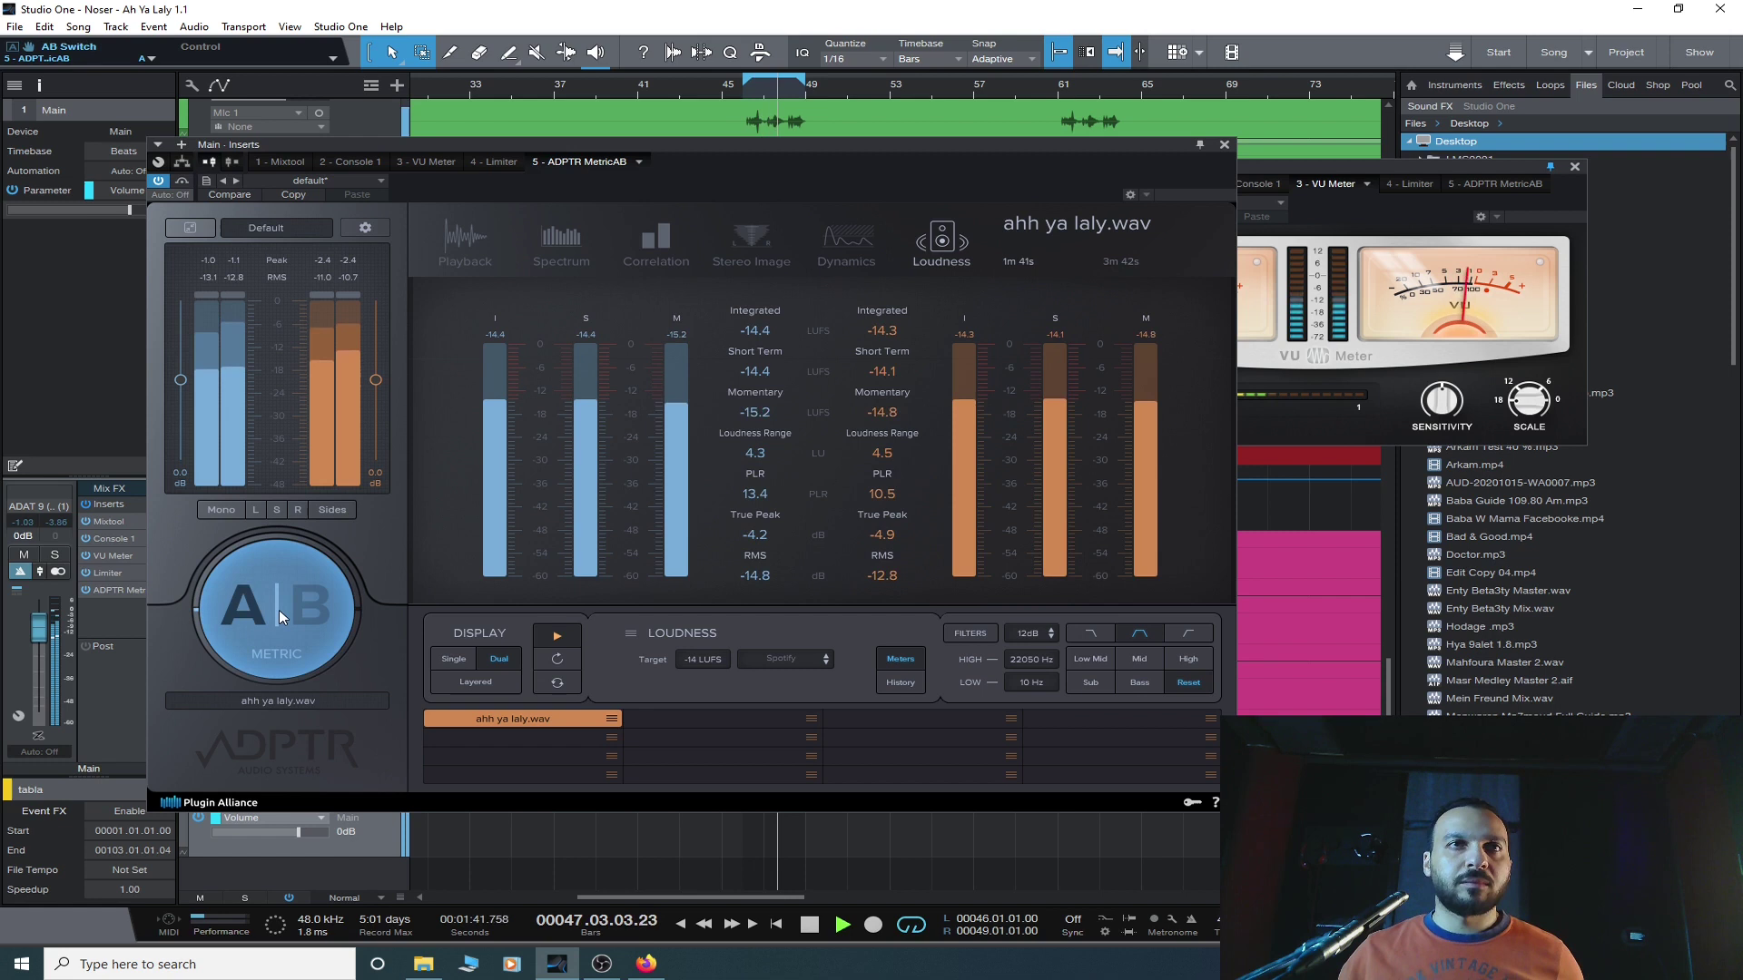
key("space")
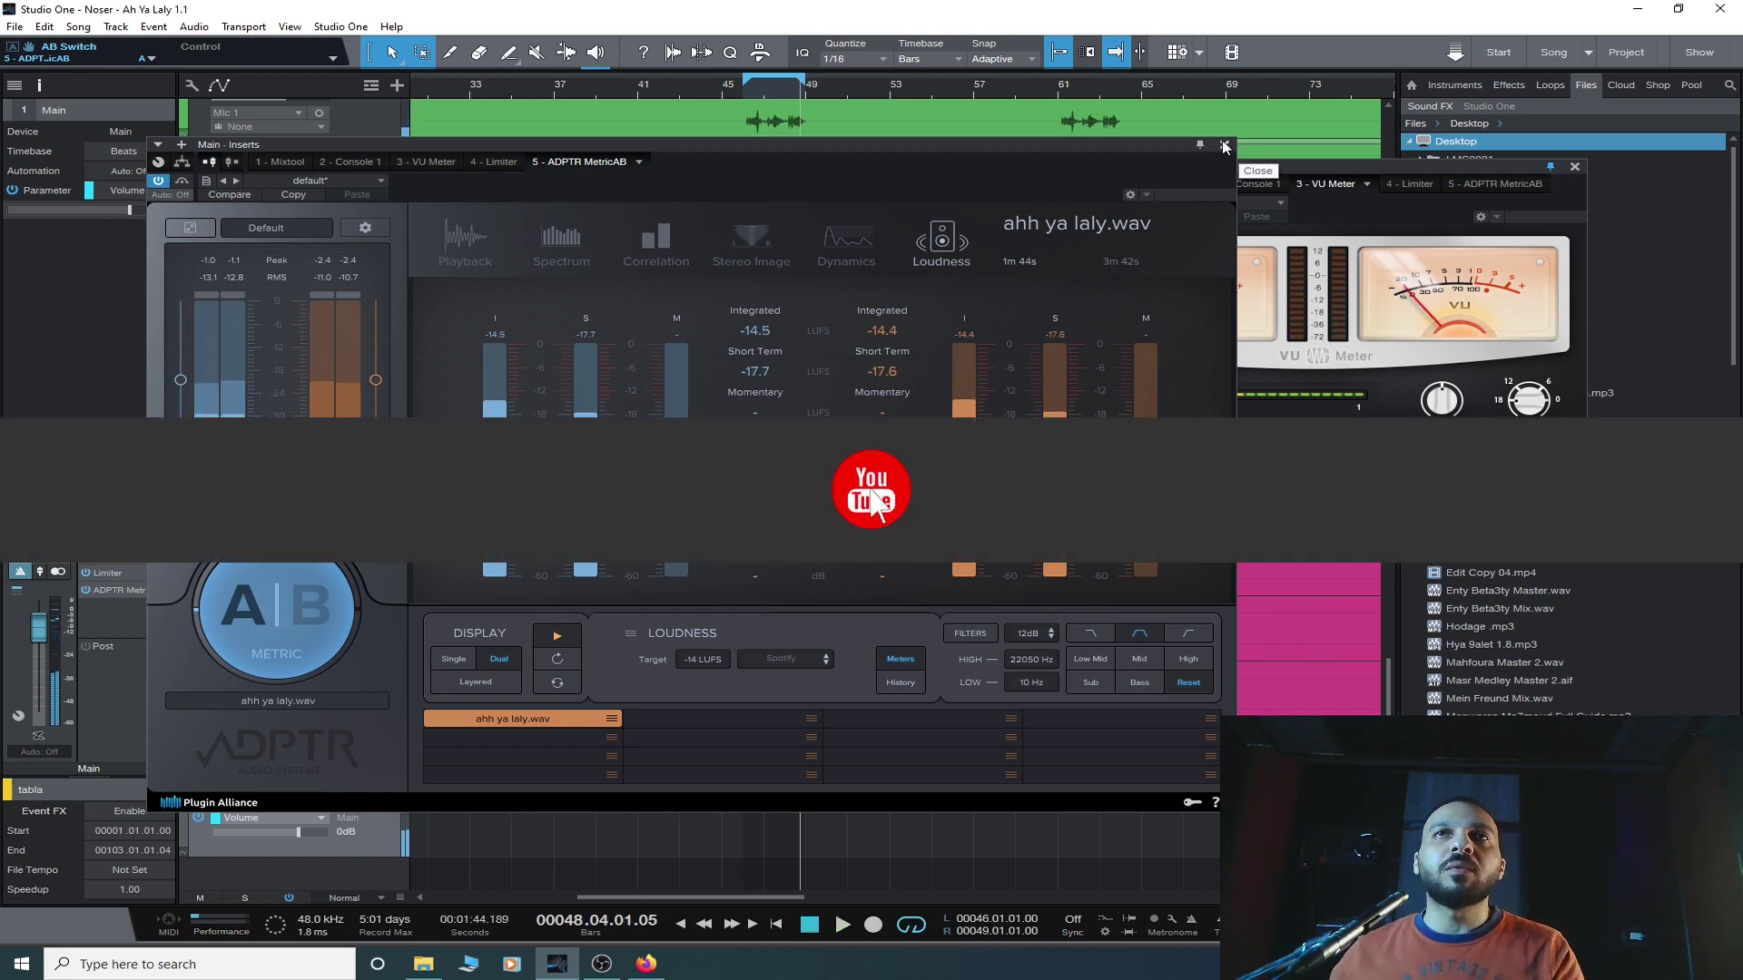
left_click(1224, 146)
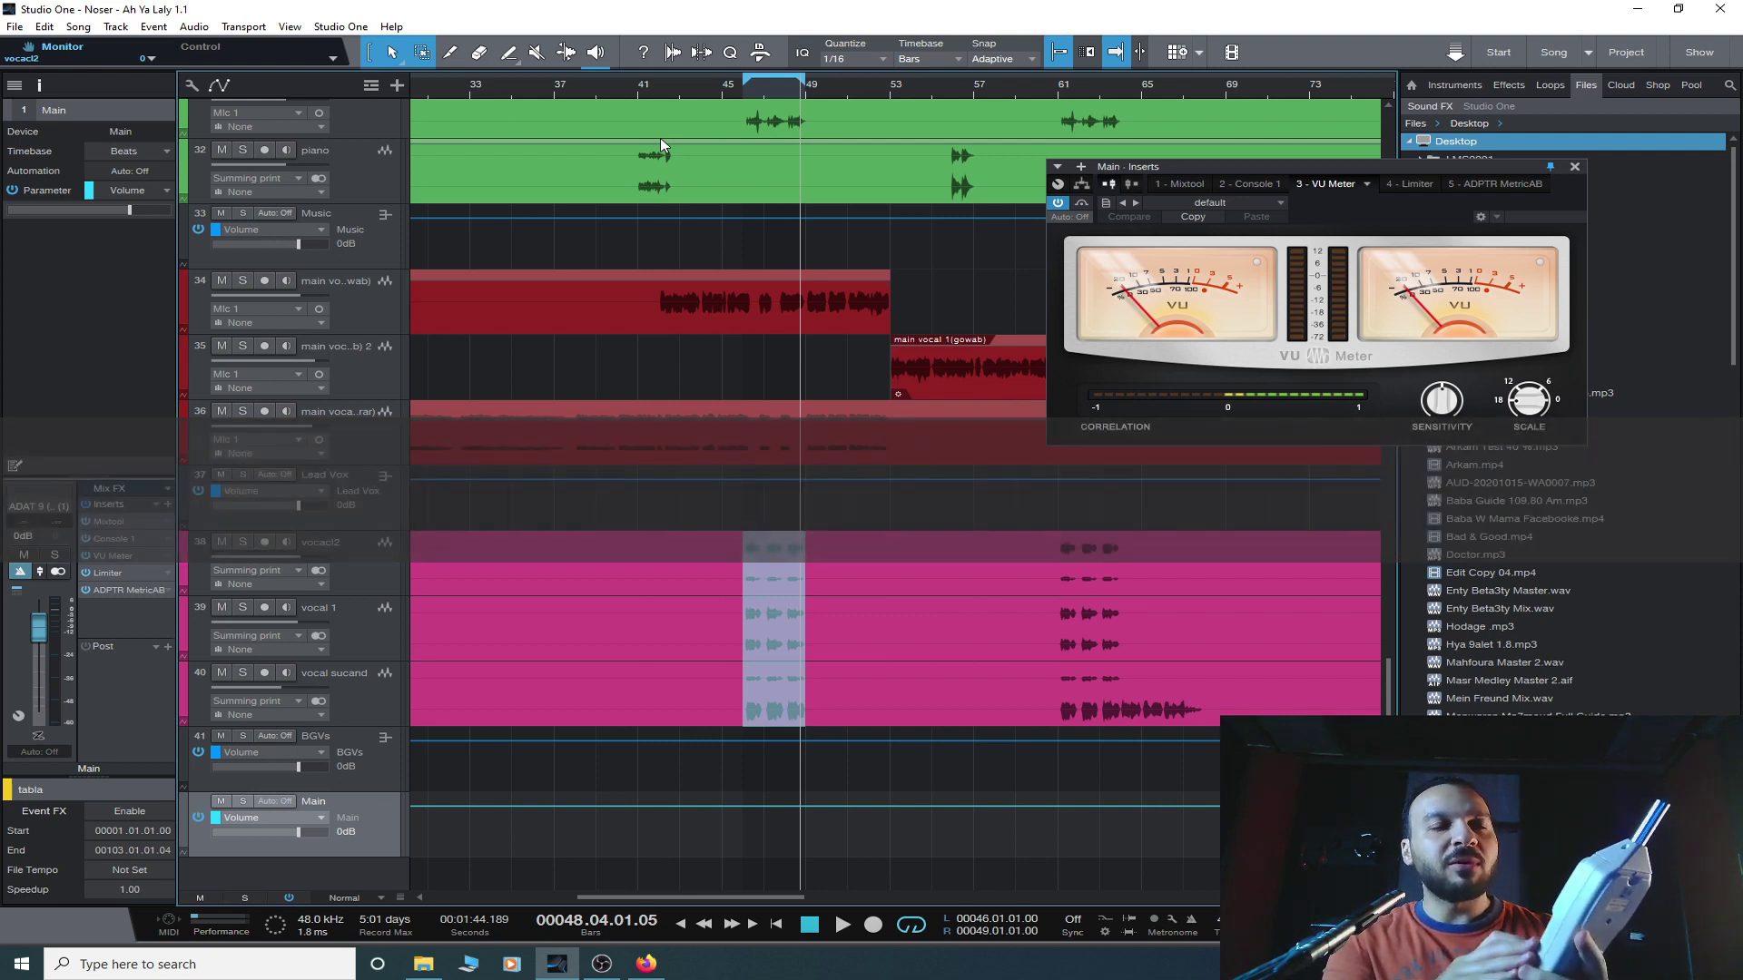
- Switch to Firefox and view the Digital Sound 8922 level meter page, followed by the Dangerous Music D-BOX product page
left_click(657, 957)
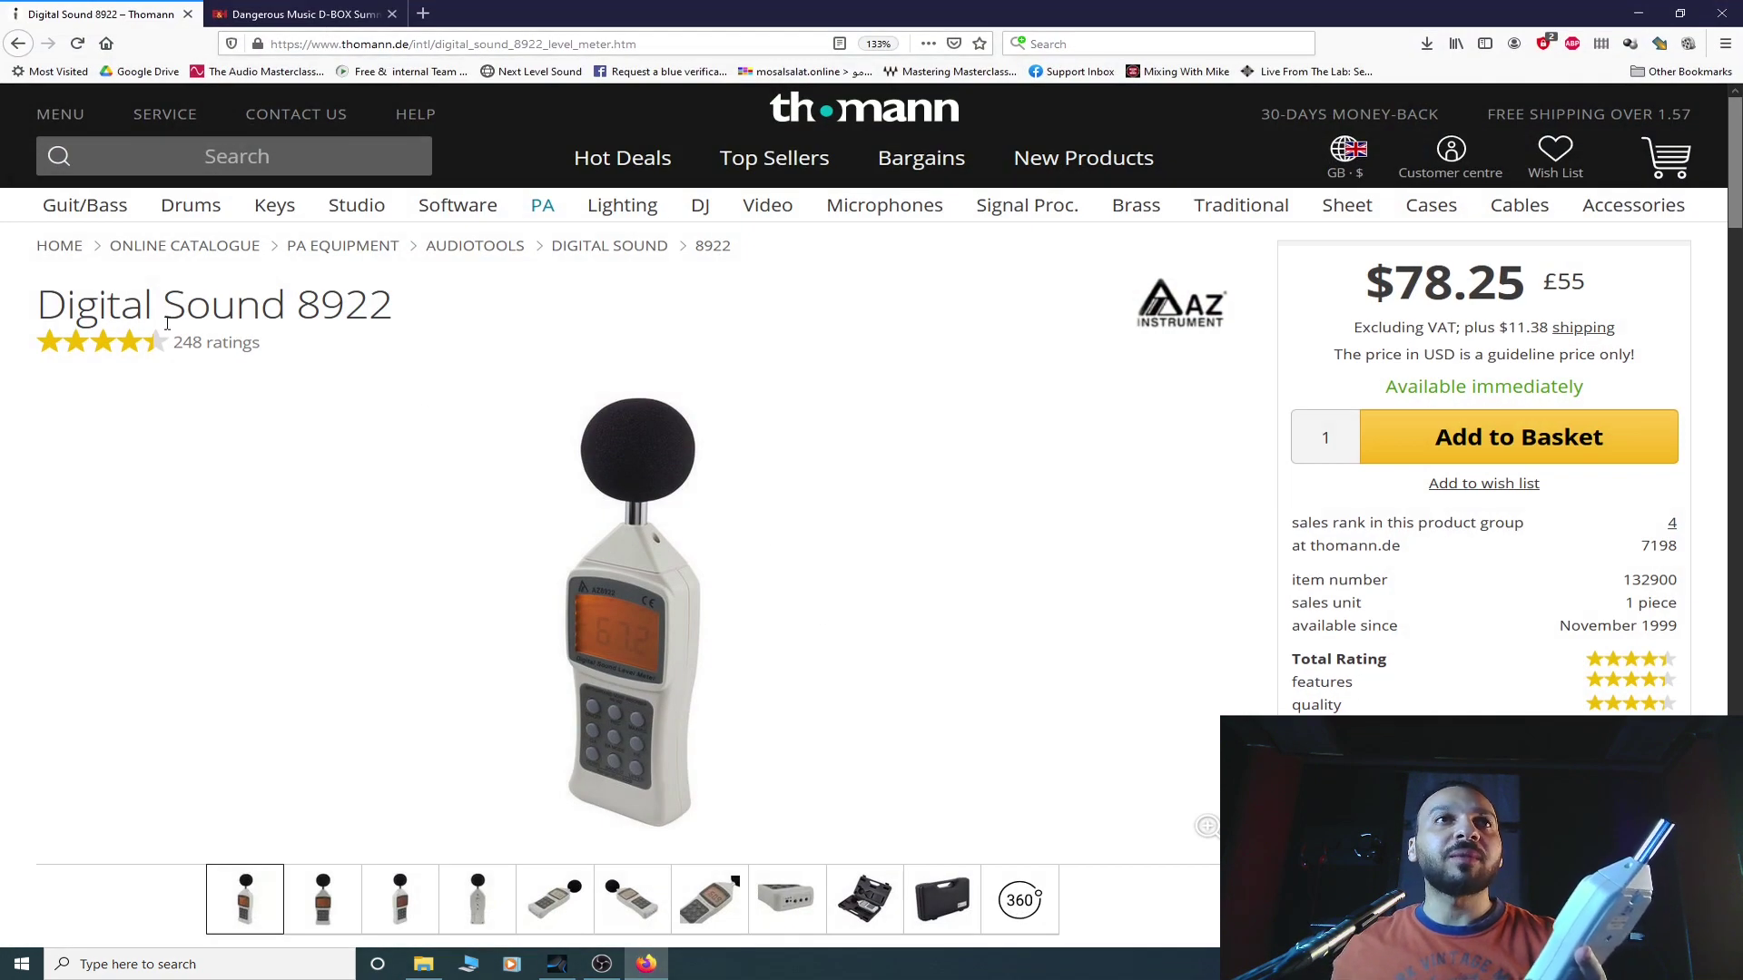
left_click_drag(50, 307, 388, 329)
left_click(408, 318)
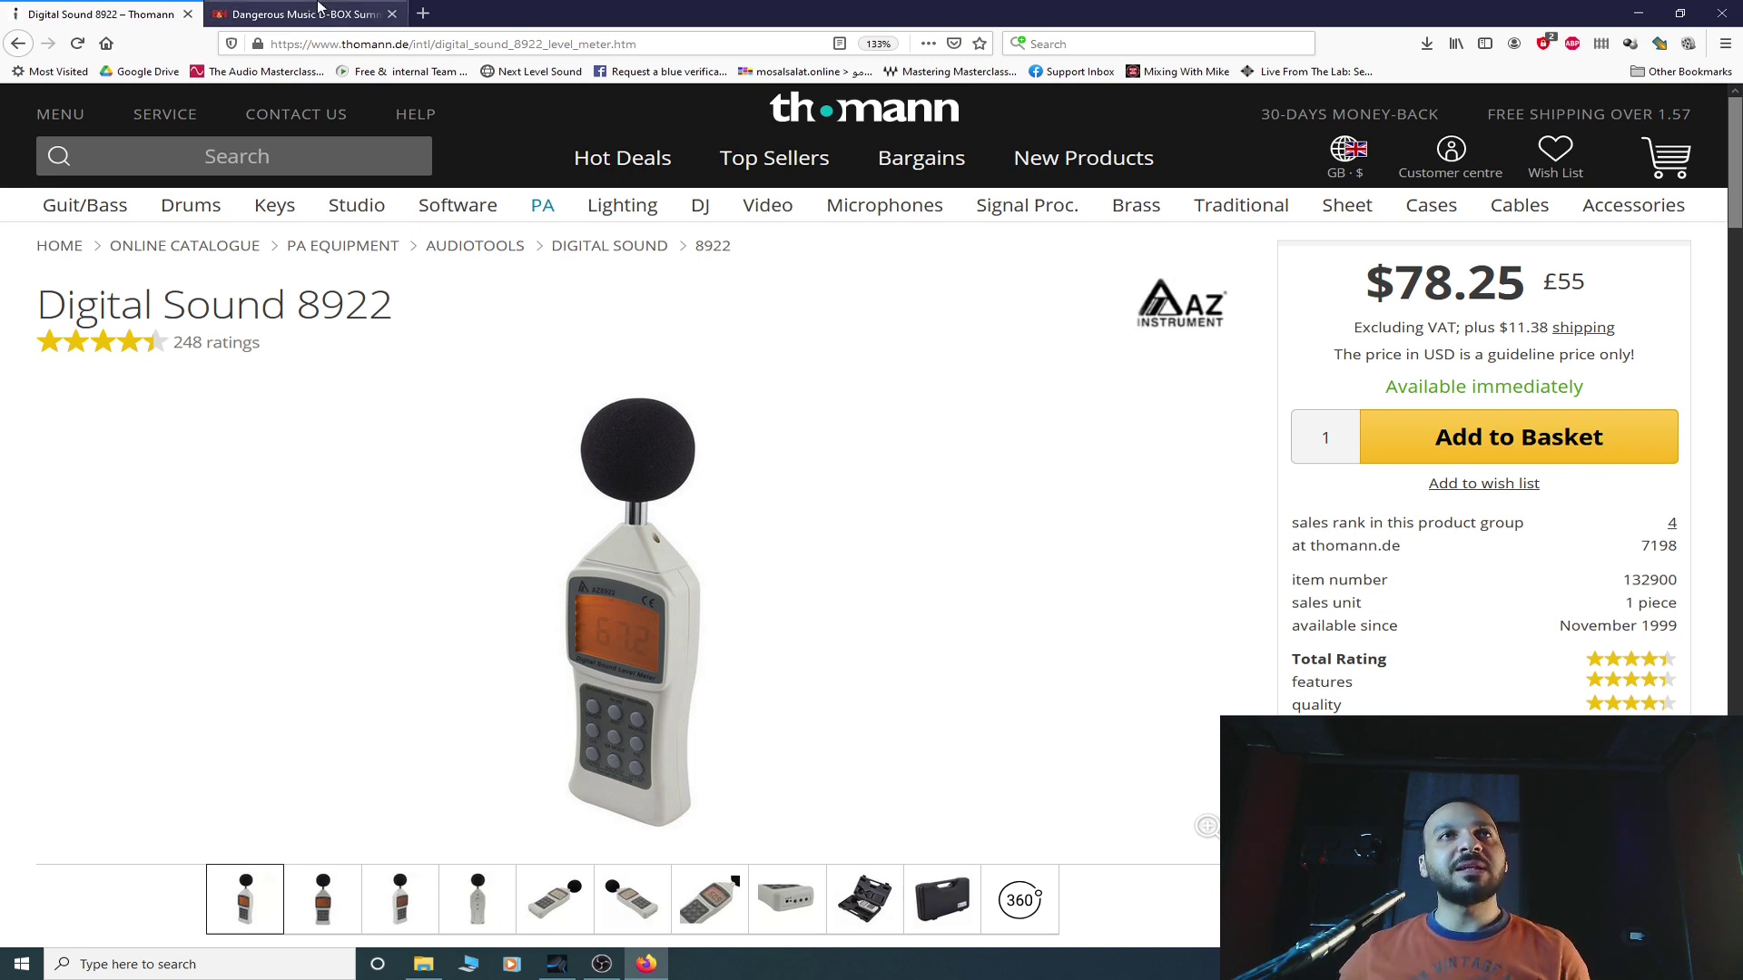
key("ctrl+Tab")
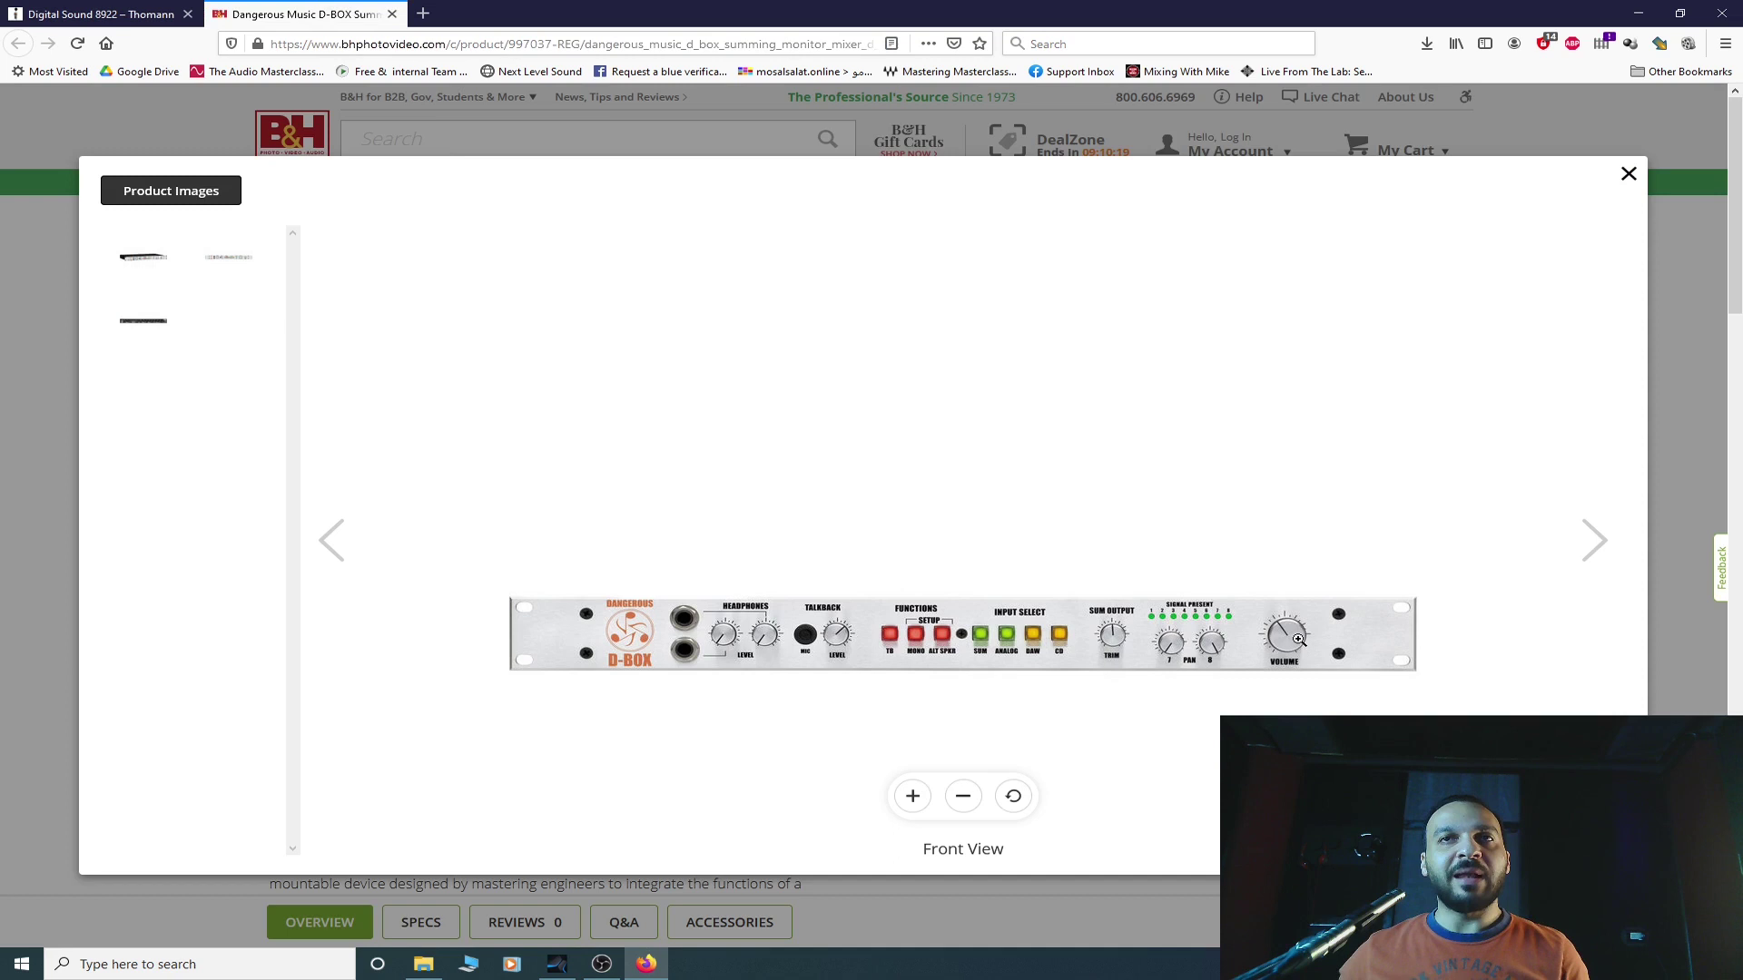